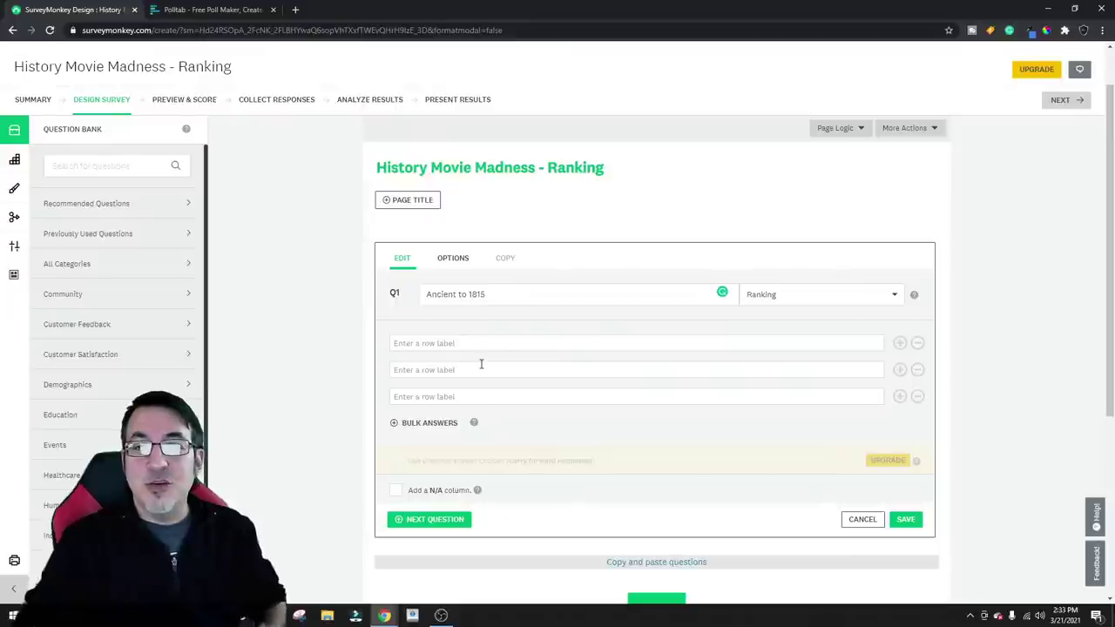
Enter "300" and "Waterloo 1973" as the first two row labels of the "Ancient to 1815" ranking question
left_click(420, 346)
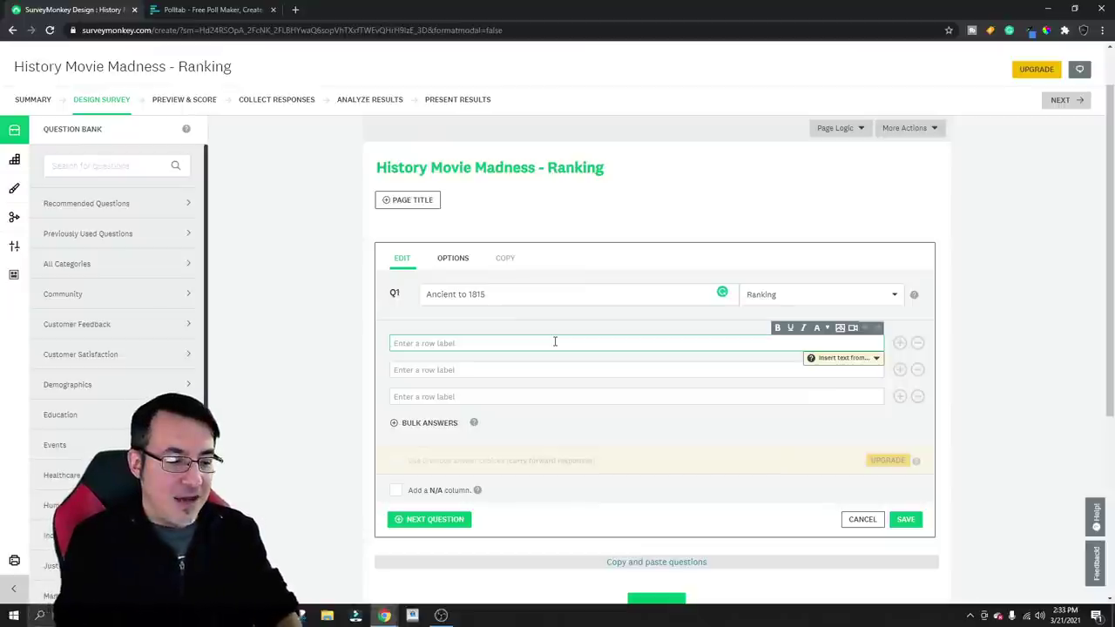
type("300")
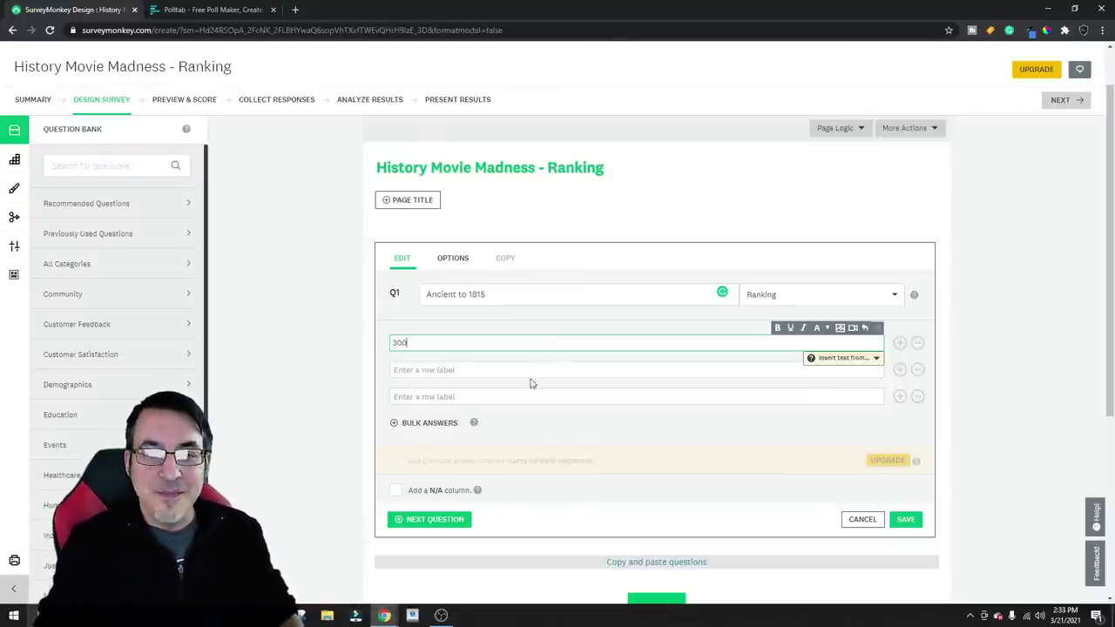
left_click(517, 372)
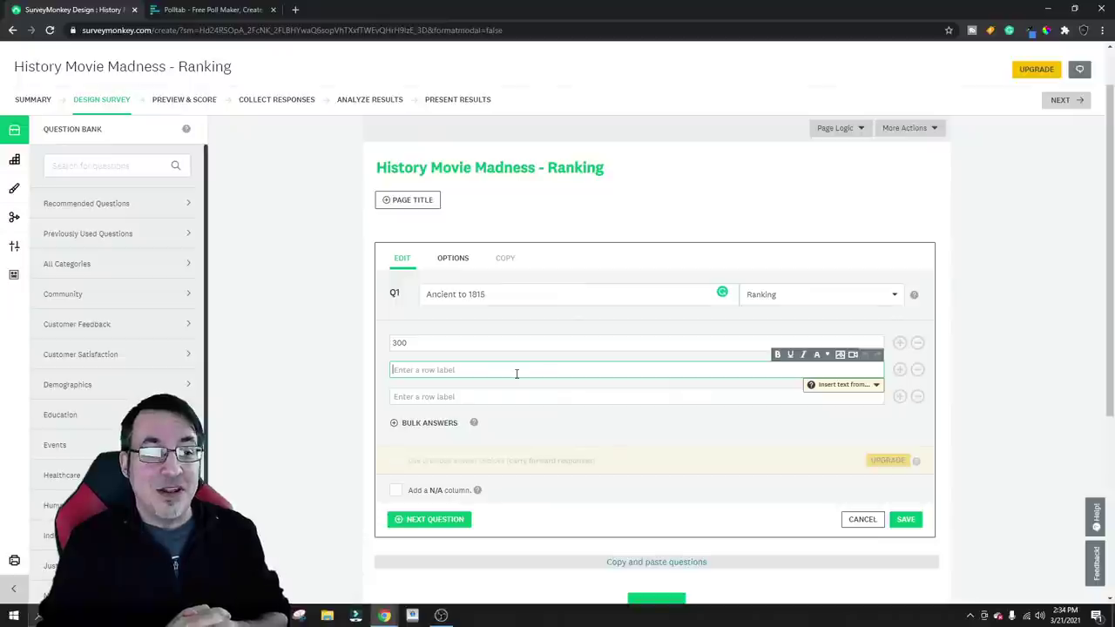
type("Wat")
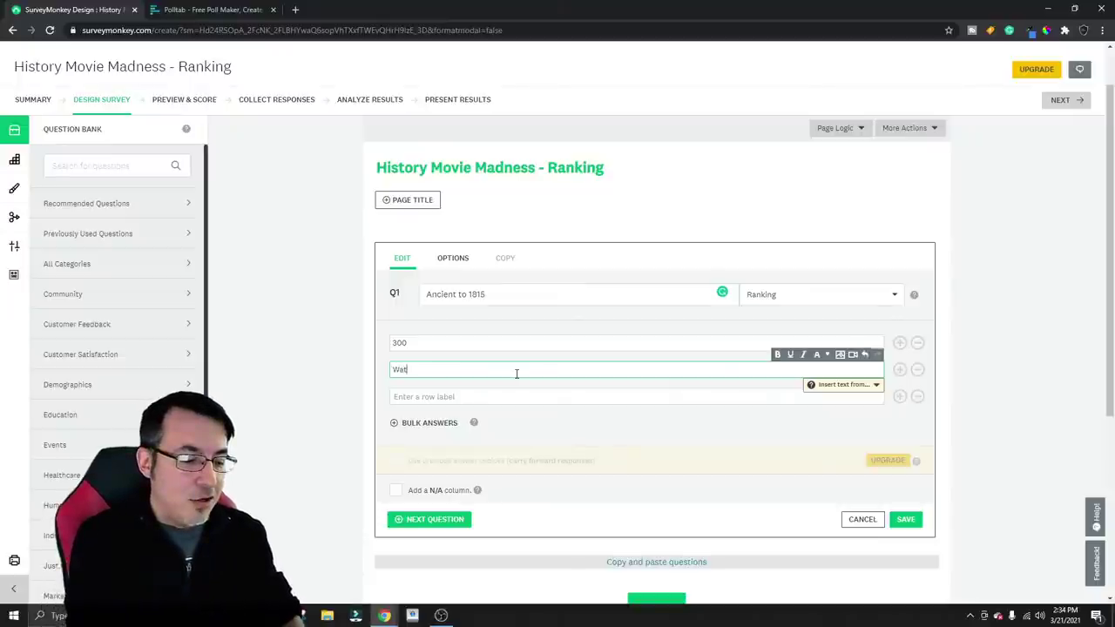
type("erloo ")
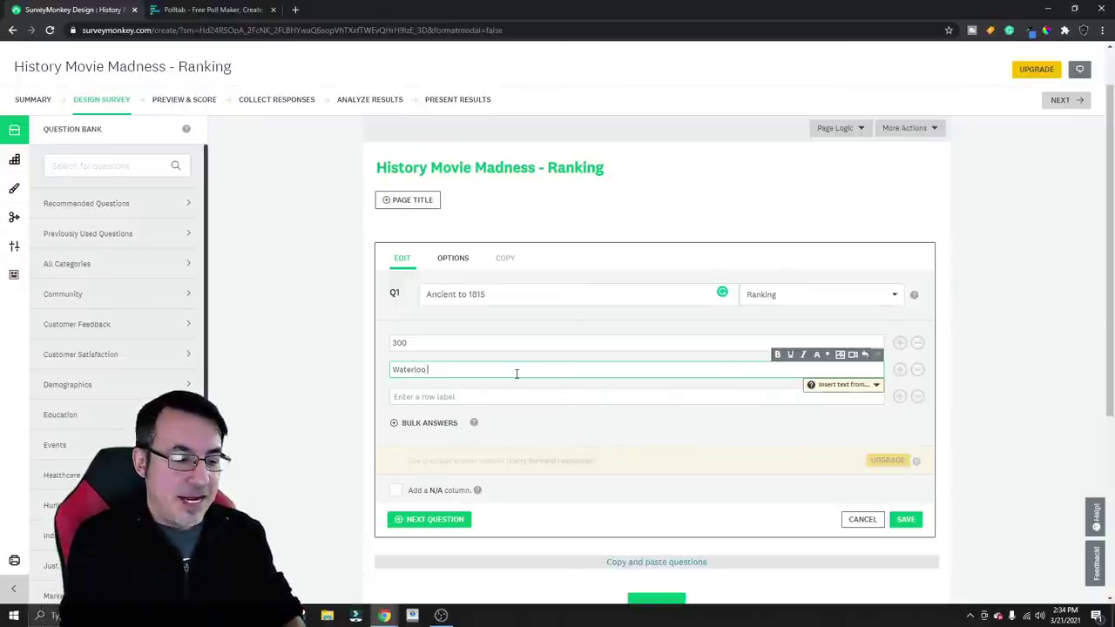
type("1973")
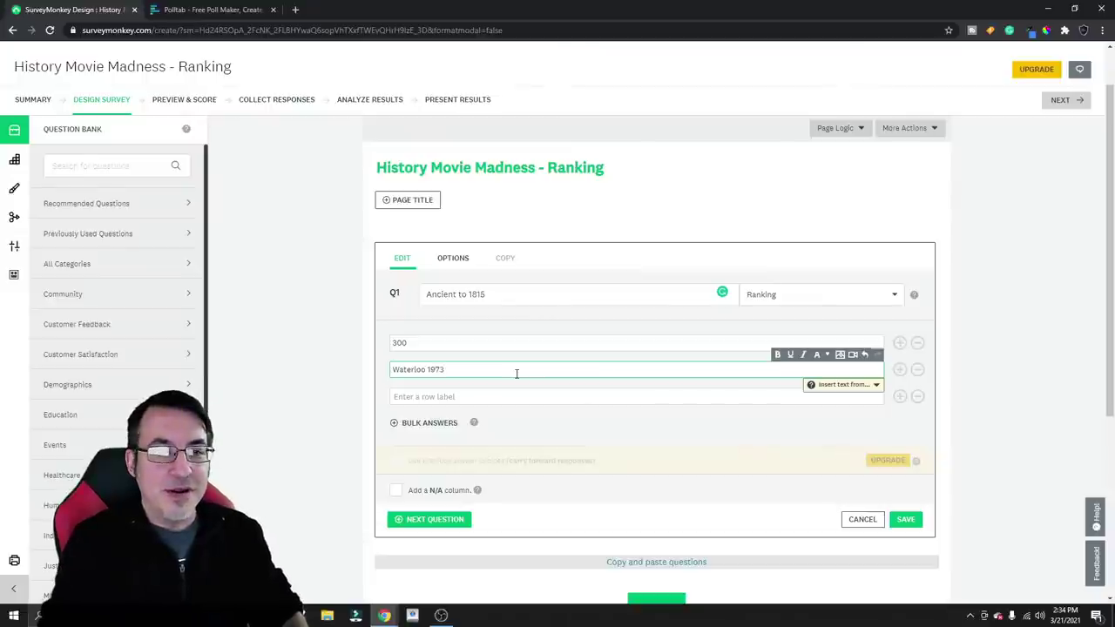
Add "Gladiator" and "Amadeus" as the third and fourth row labels of the ranking question
left_click(518, 394)
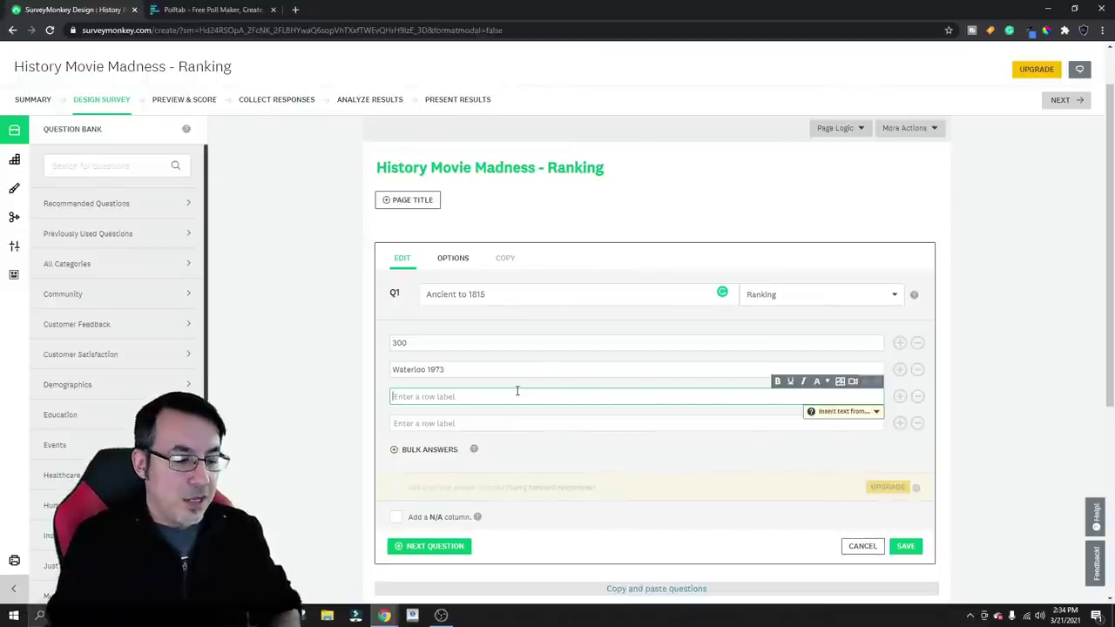
type("Gladiator")
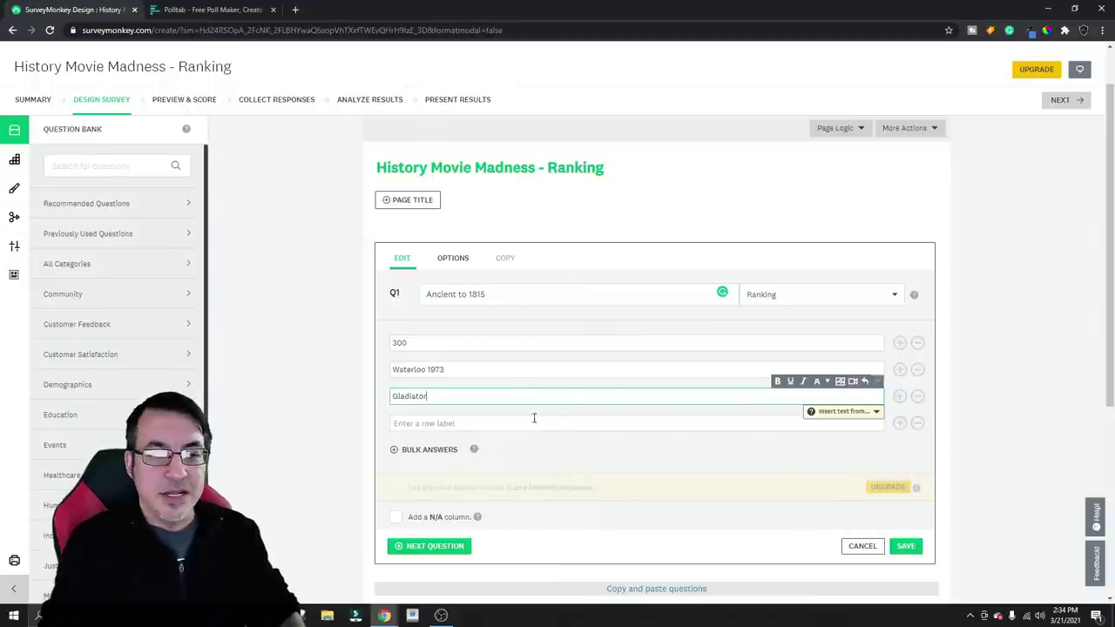
left_click(535, 422)
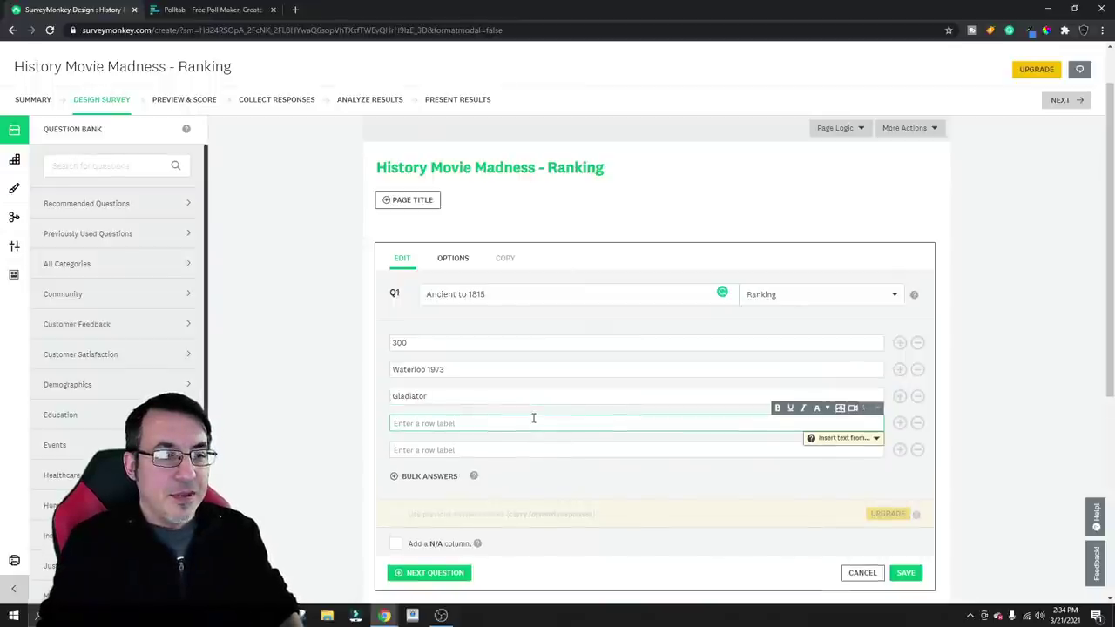
type("Amade")
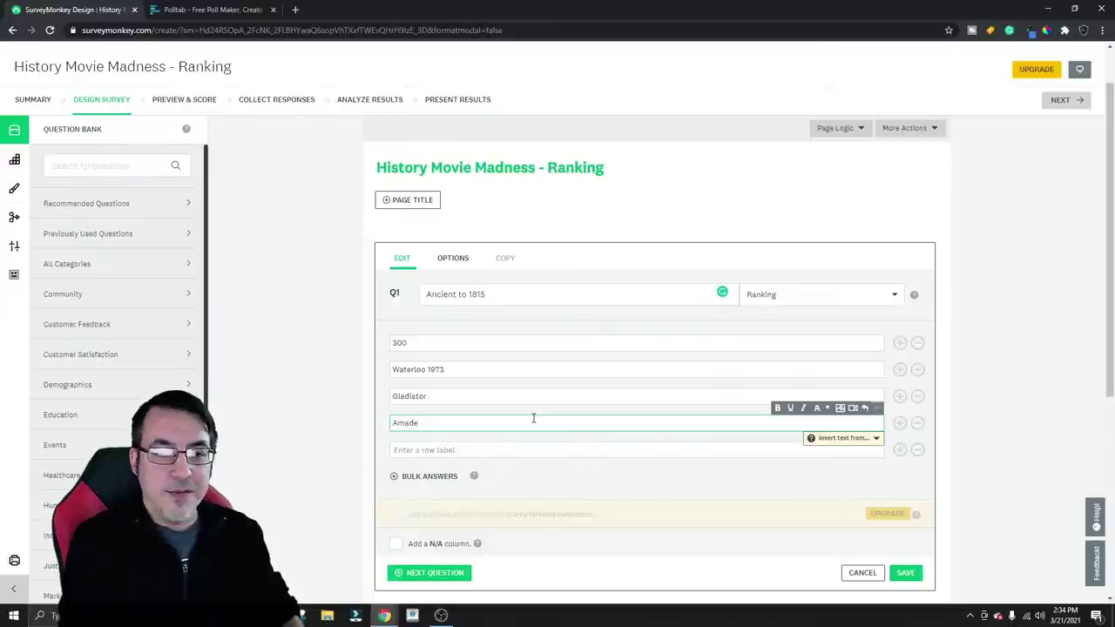
type("eu")
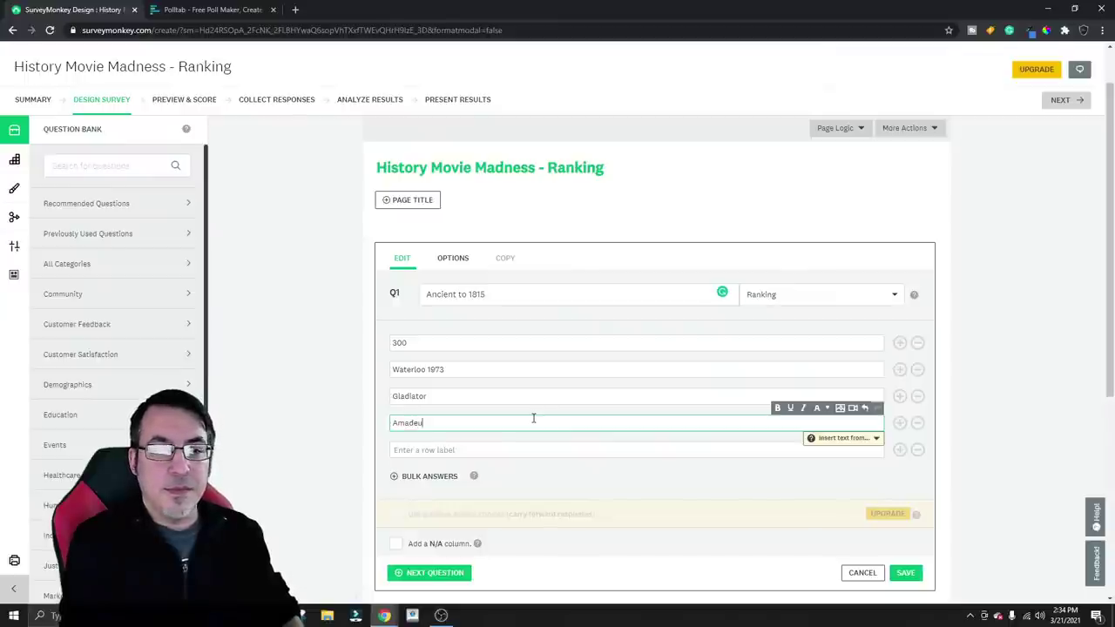
type("s")
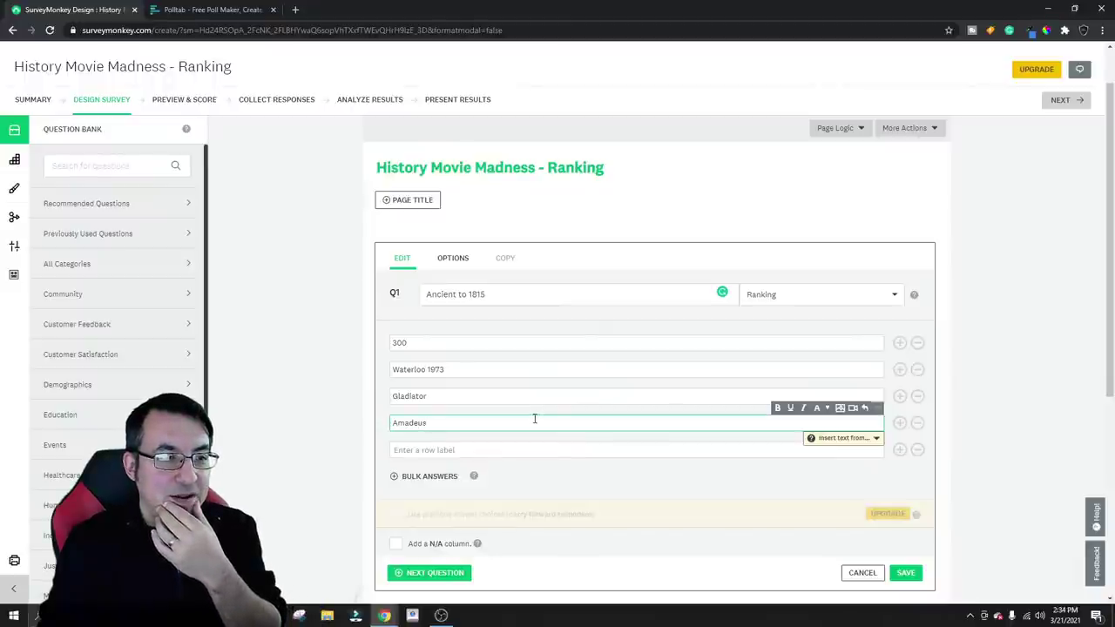
Add "Troy" and "Kingdom of Heaven" as the fifth and sixth row labels of the ranking question
left_click(514, 443)
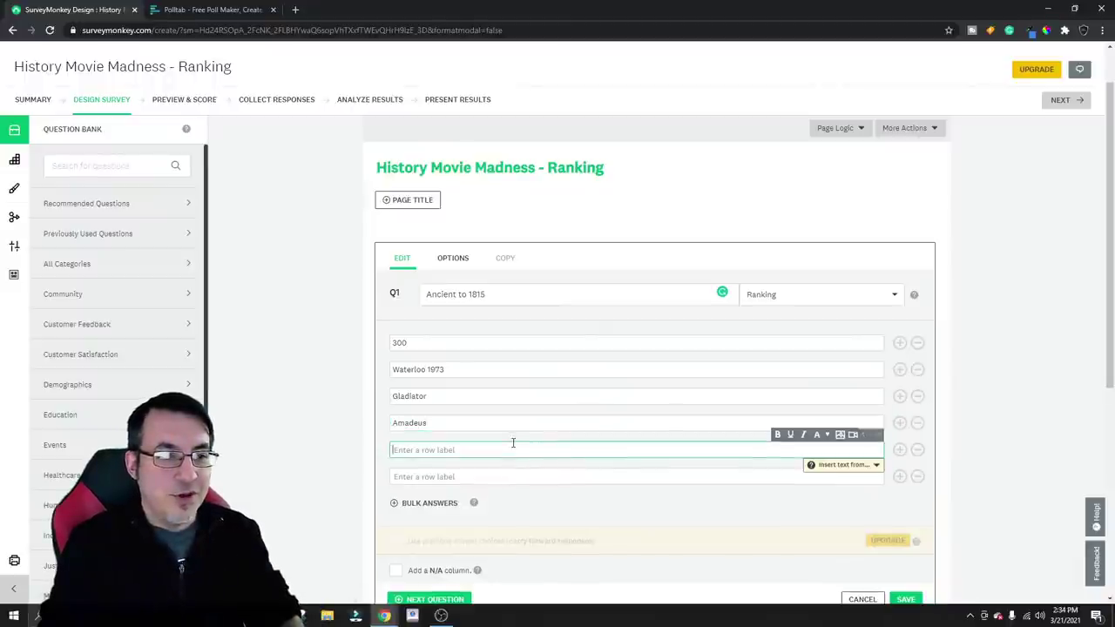
type("Troy")
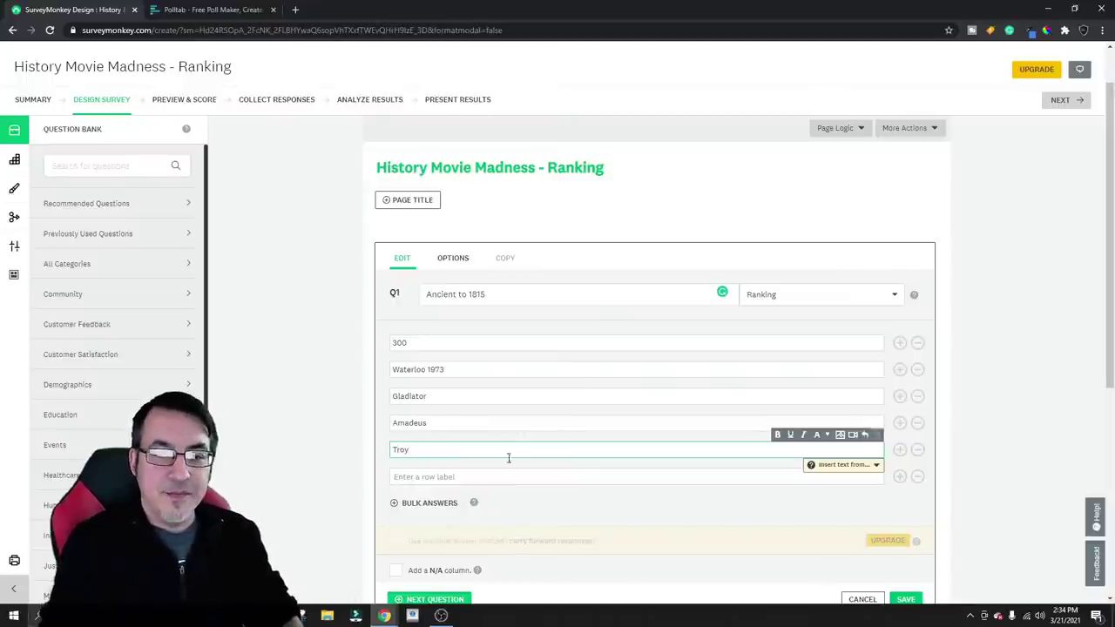
left_click(494, 476)
type("Kingdom")
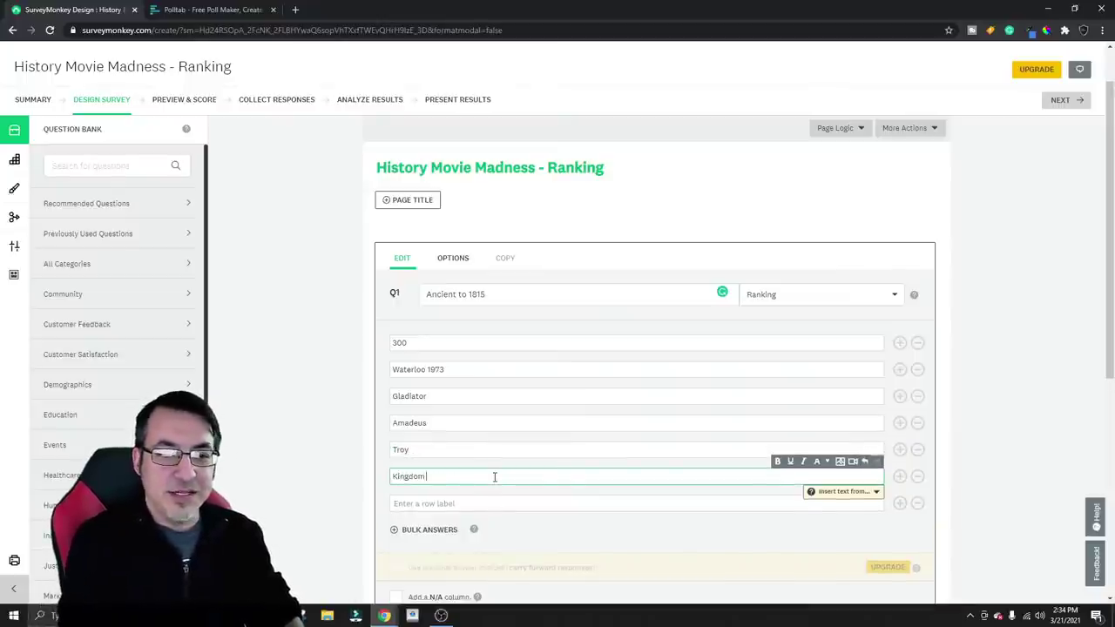
type(" of Heaven")
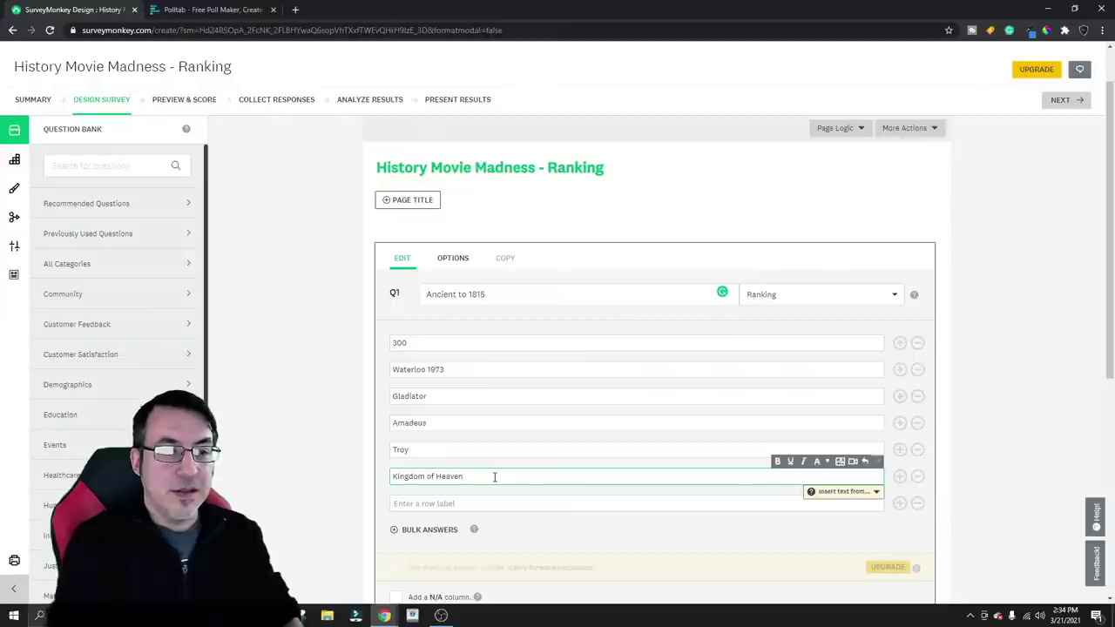
Add "King Arthur" as the seventh row label of the ranking question, below "Kingdom of Heaven"
left_click(477, 500)
type("K")
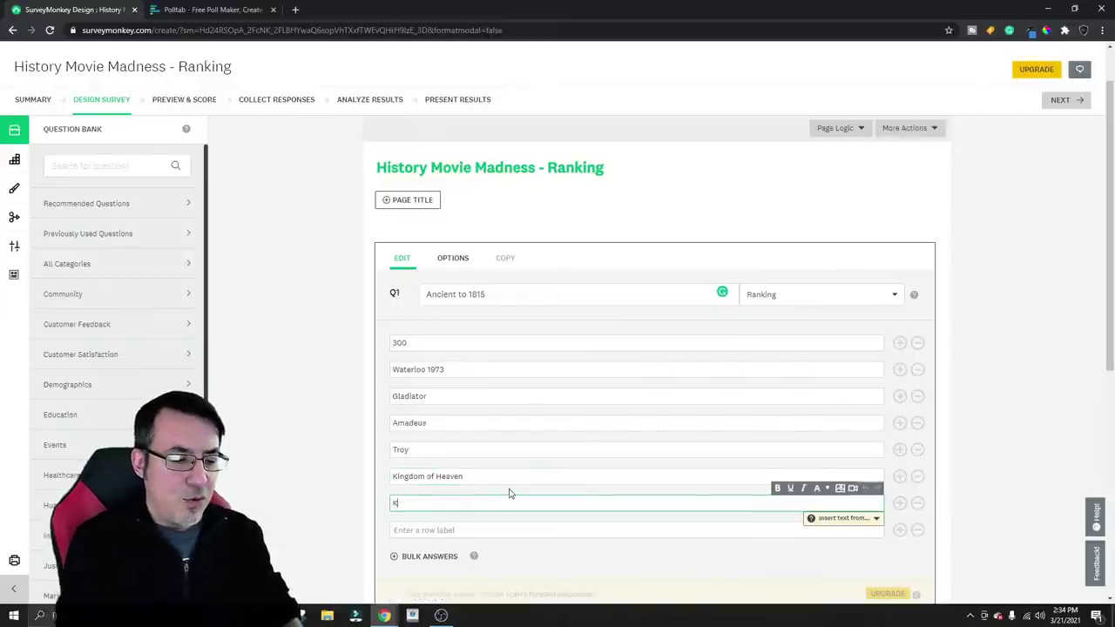
type("ing Arthru")
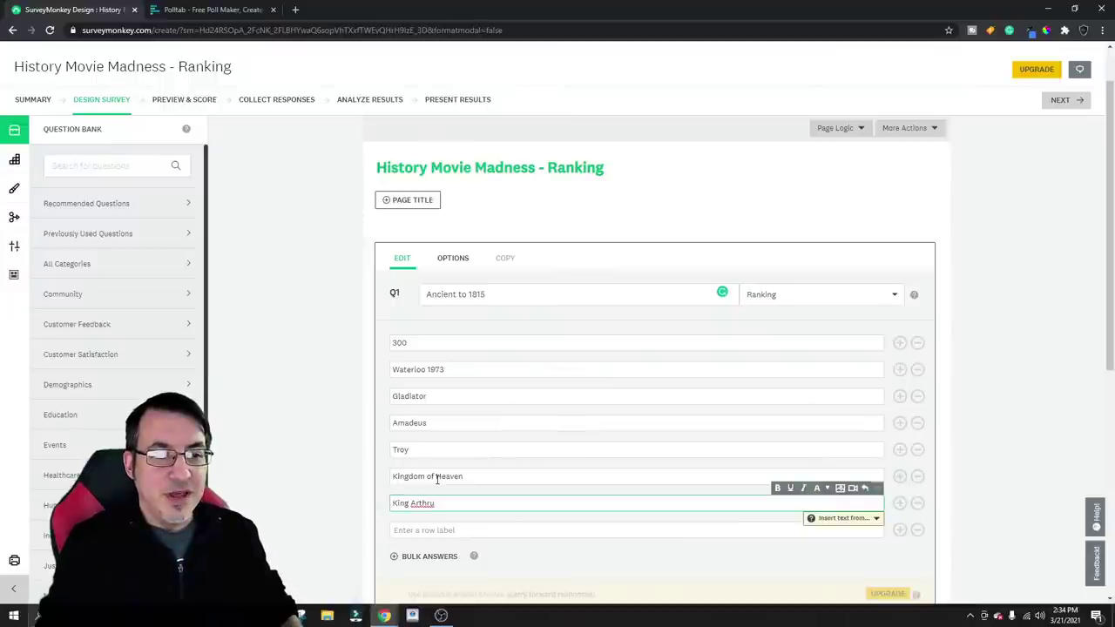
key("BackSpace")
key("BackSpace")
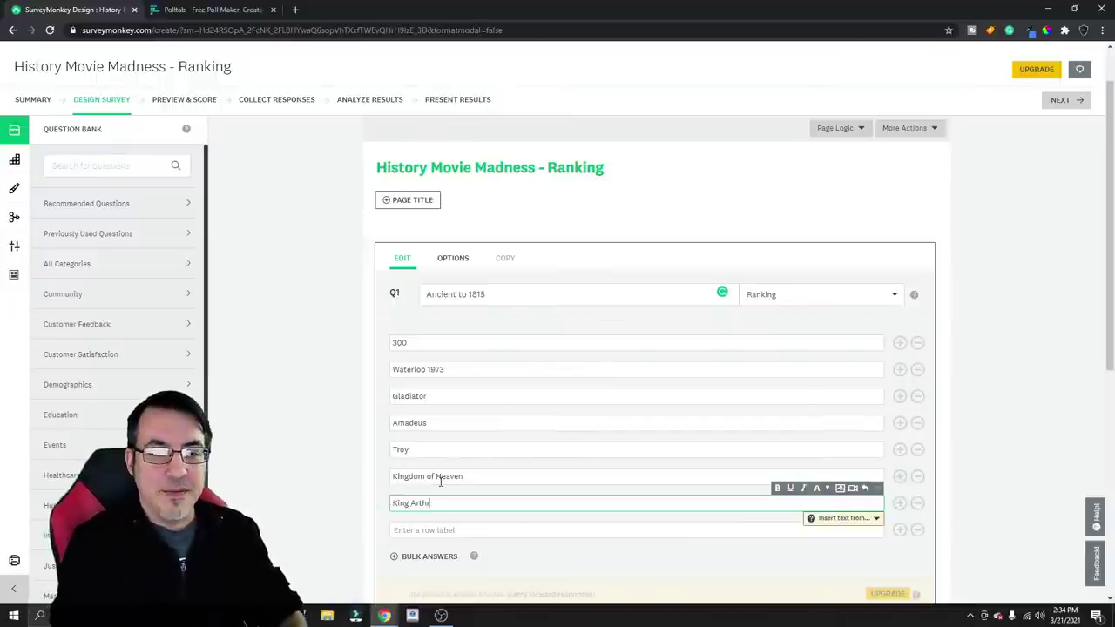
type("ur")
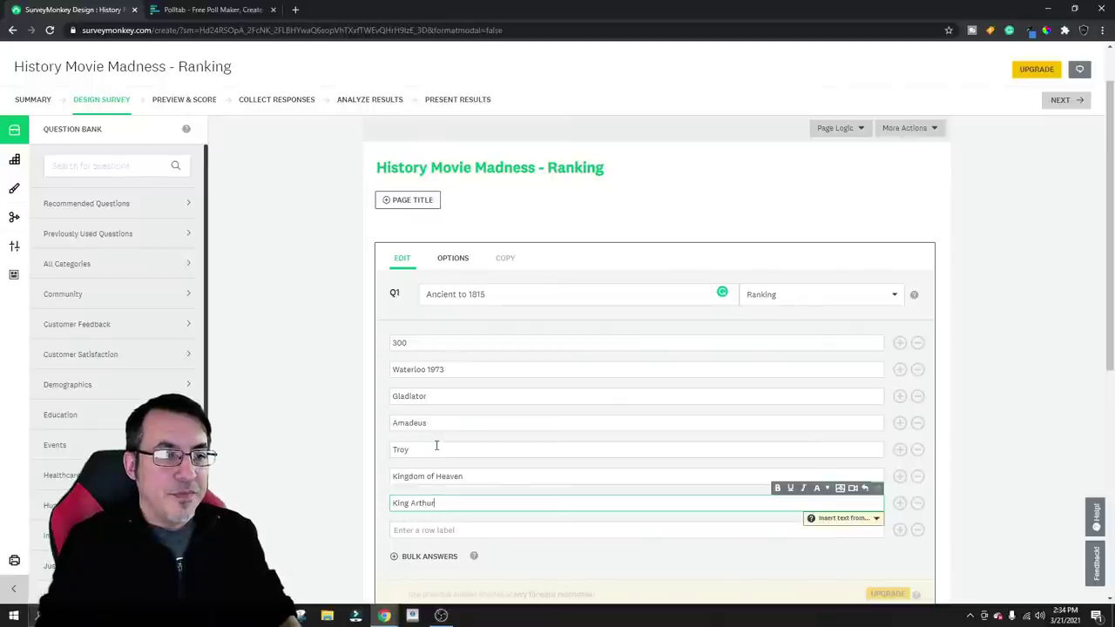
Add "Turn: Washington's Spies" and "Last of the Mohicans" as the eighth and ninth row labels
left_click(482, 526)
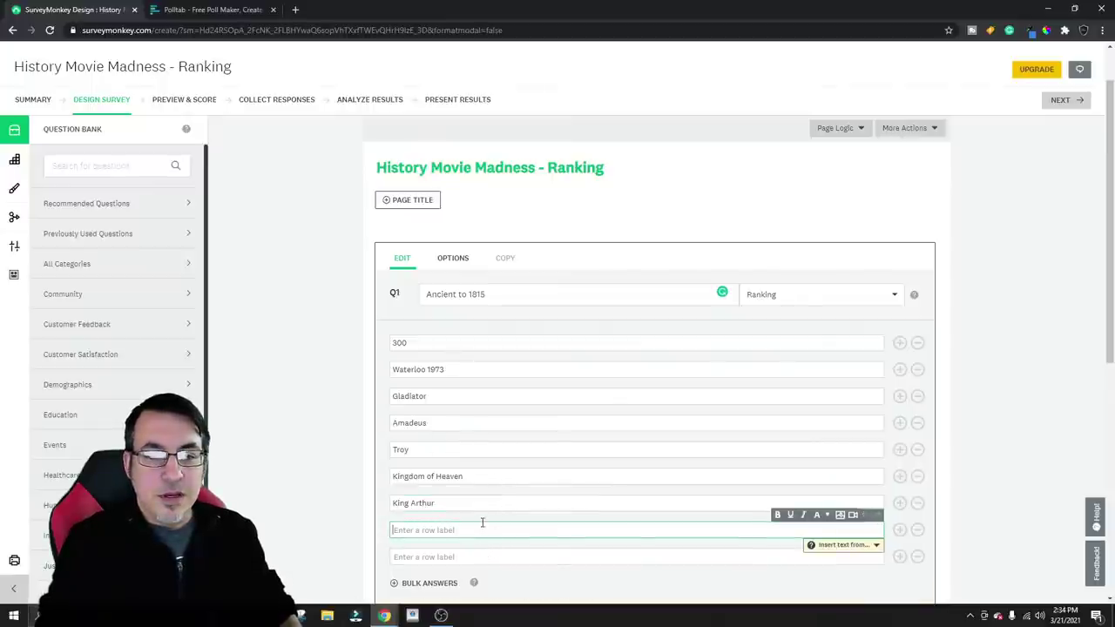
type("Turn: Washi")
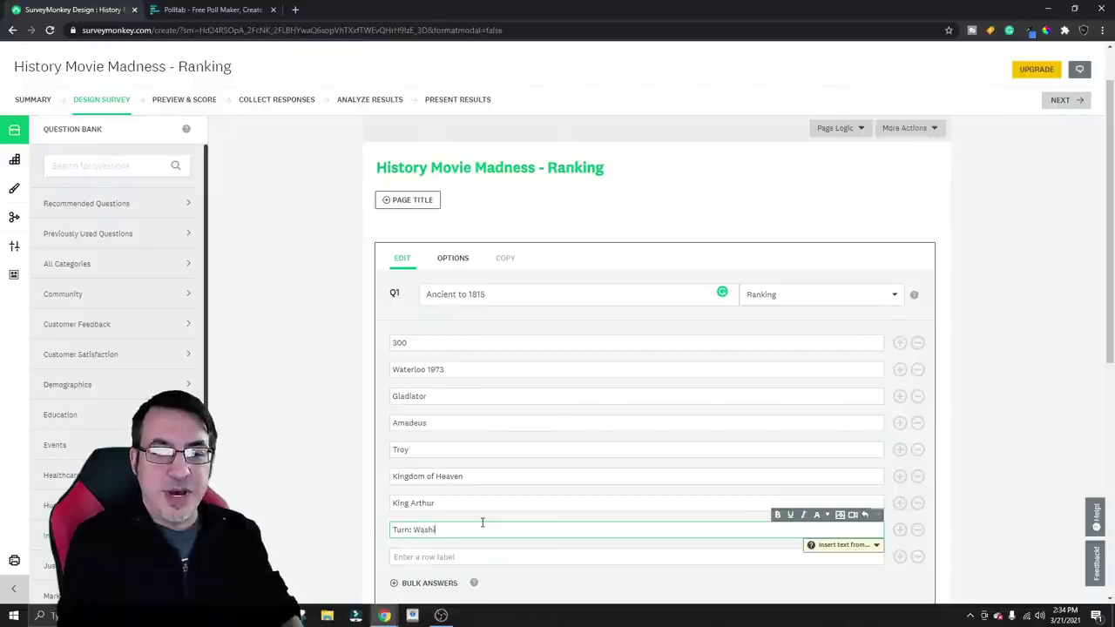
type("ngton's Spies")
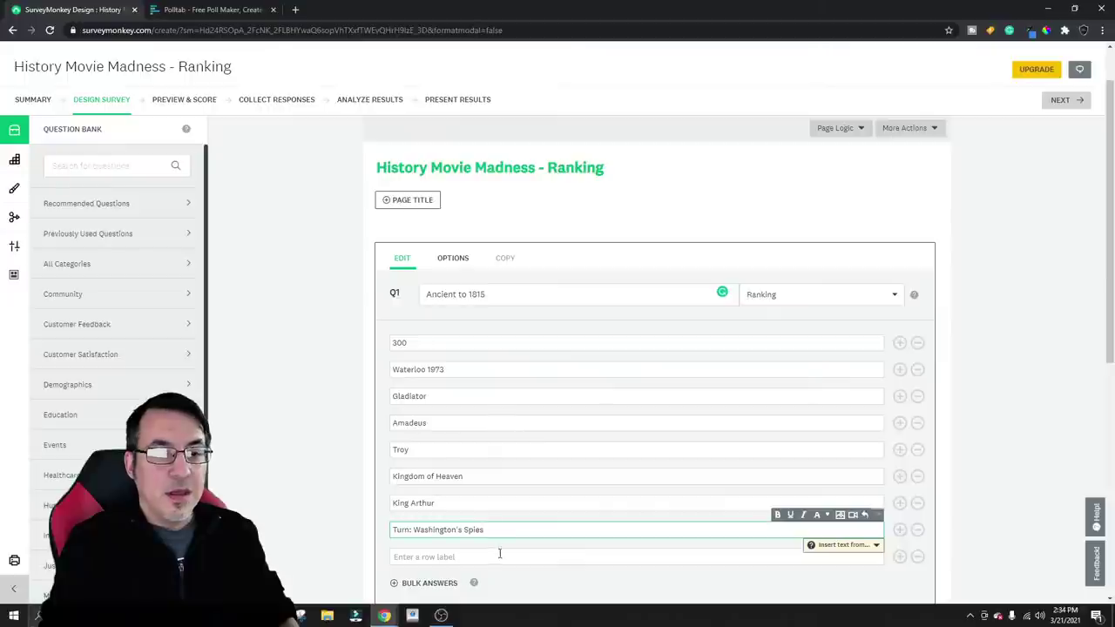
left_click(499, 556)
type("Last of")
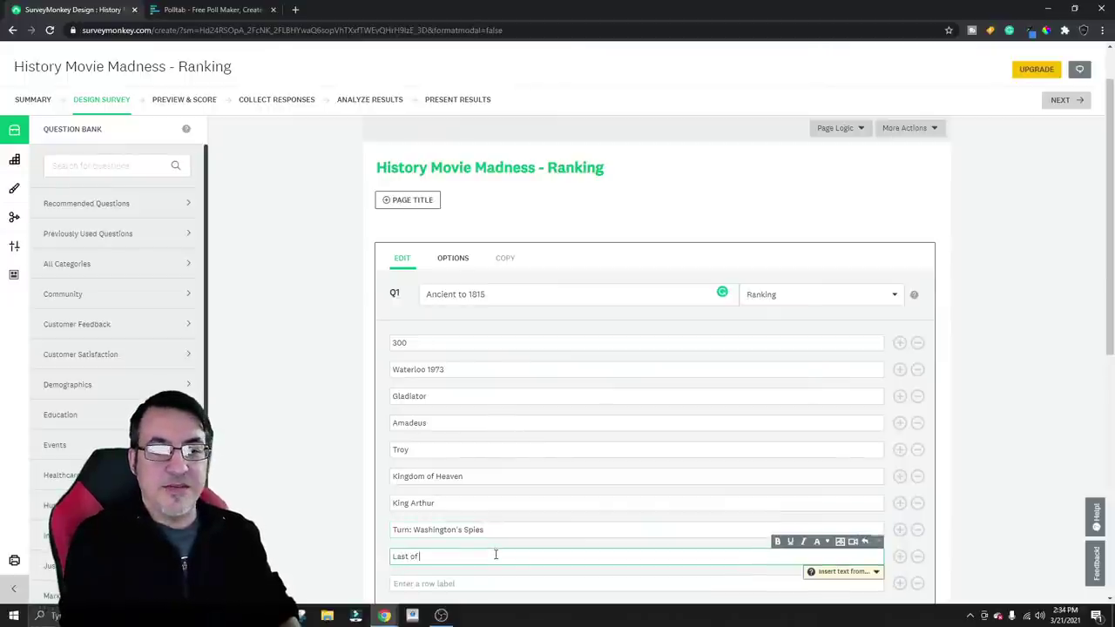
type(" the Mohic")
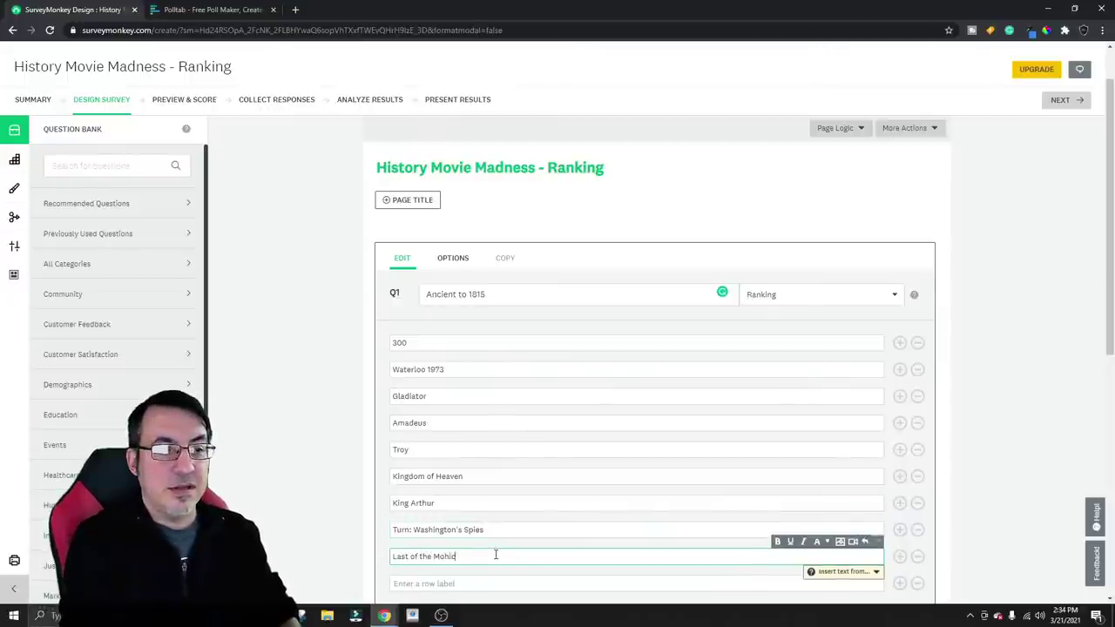
type("ans")
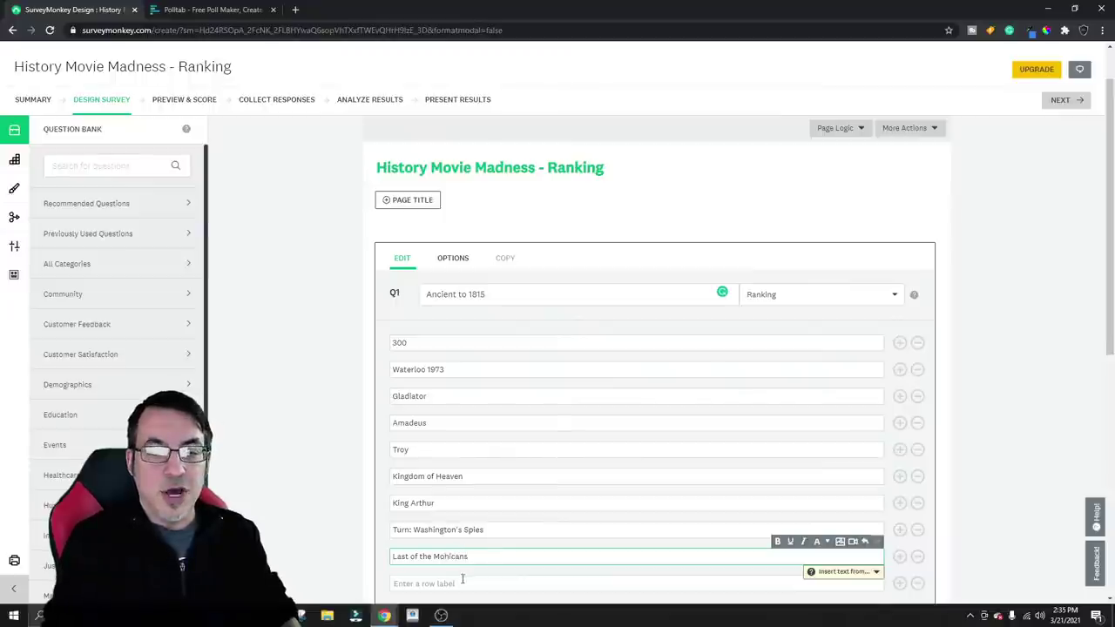
Add "John Adams" and "Spartacus" as the tenth and eleventh row labels of the ranking question
left_click(462, 581)
type("John Ad")
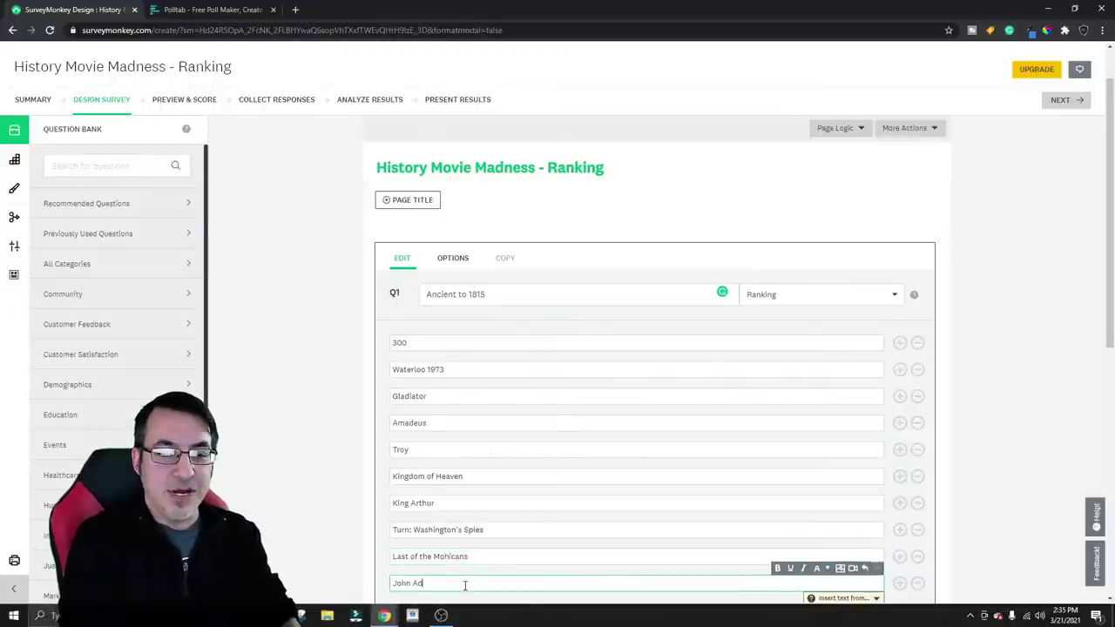
type("ams")
scroll(470, 586, "down", 2)
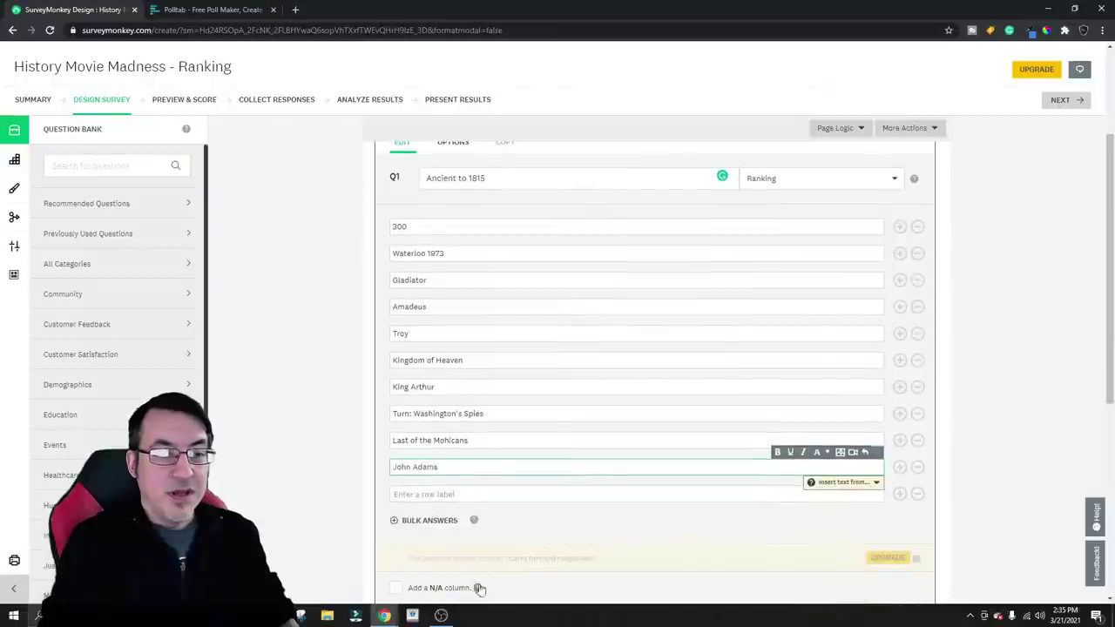
left_click(454, 495)
type("Spartacus")
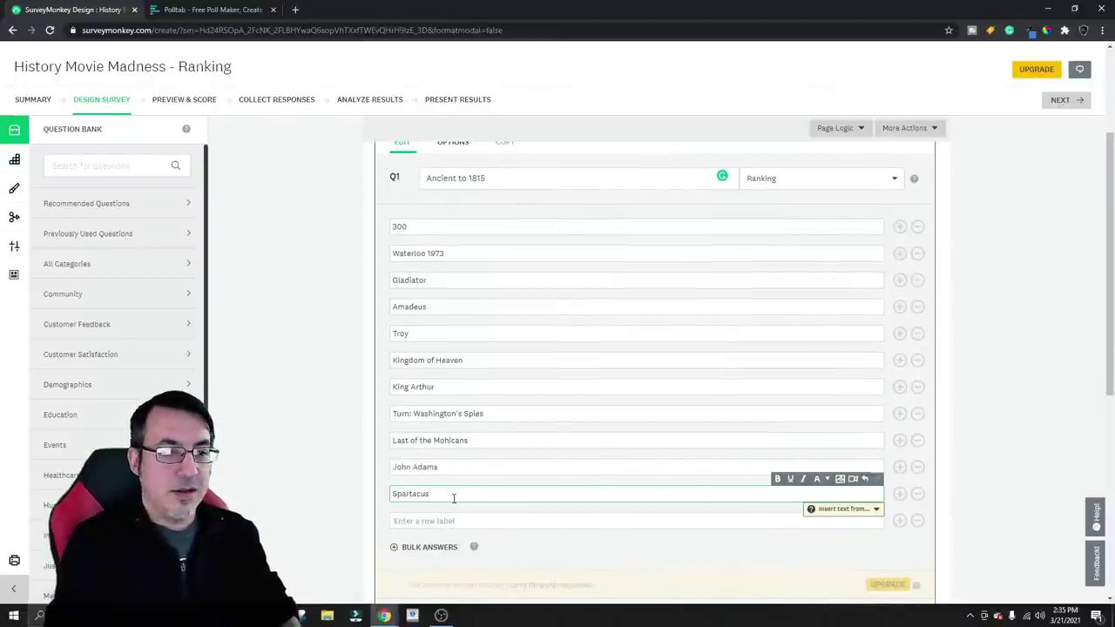
Add "Master and Commander" and "Braveheart" as the twelfth and thirteenth row labels of the ranking question
left_click(481, 519)
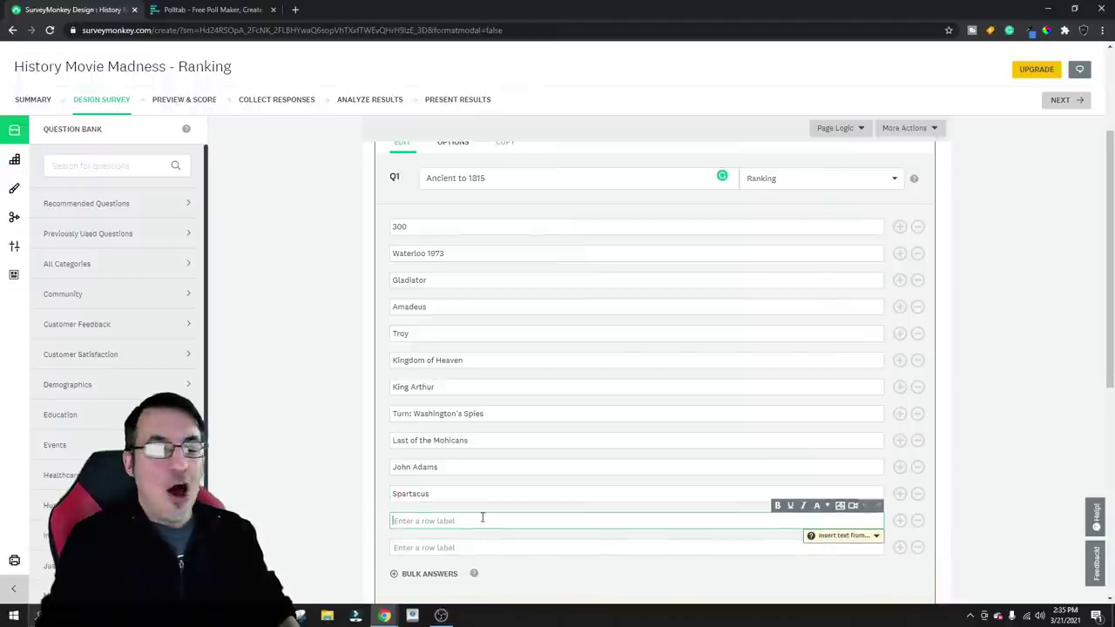
type("Ma")
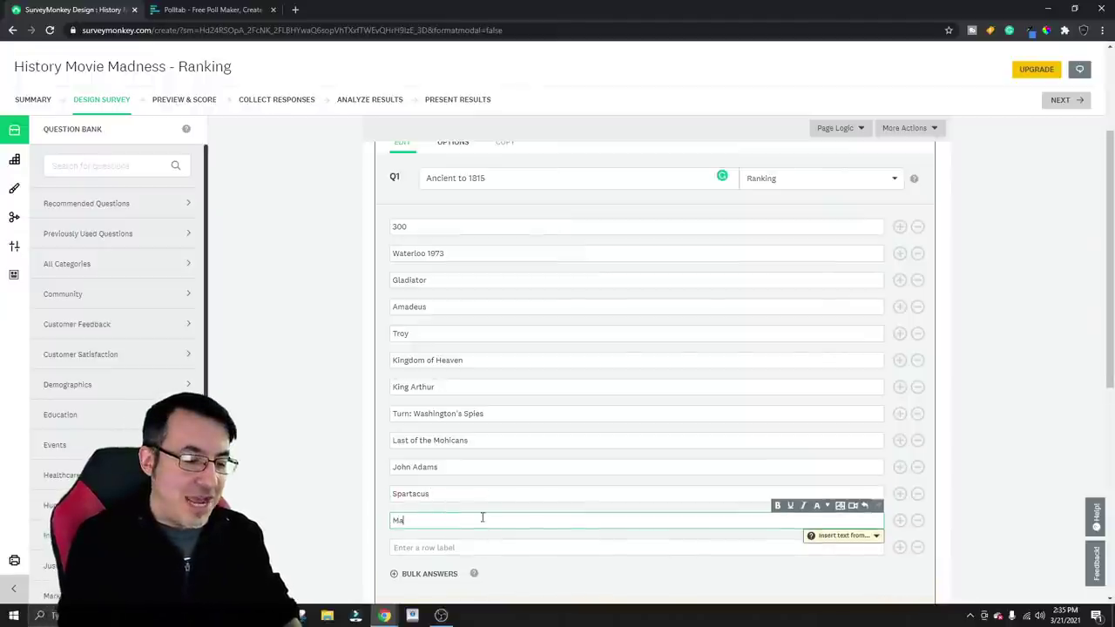
type("ster and Commander")
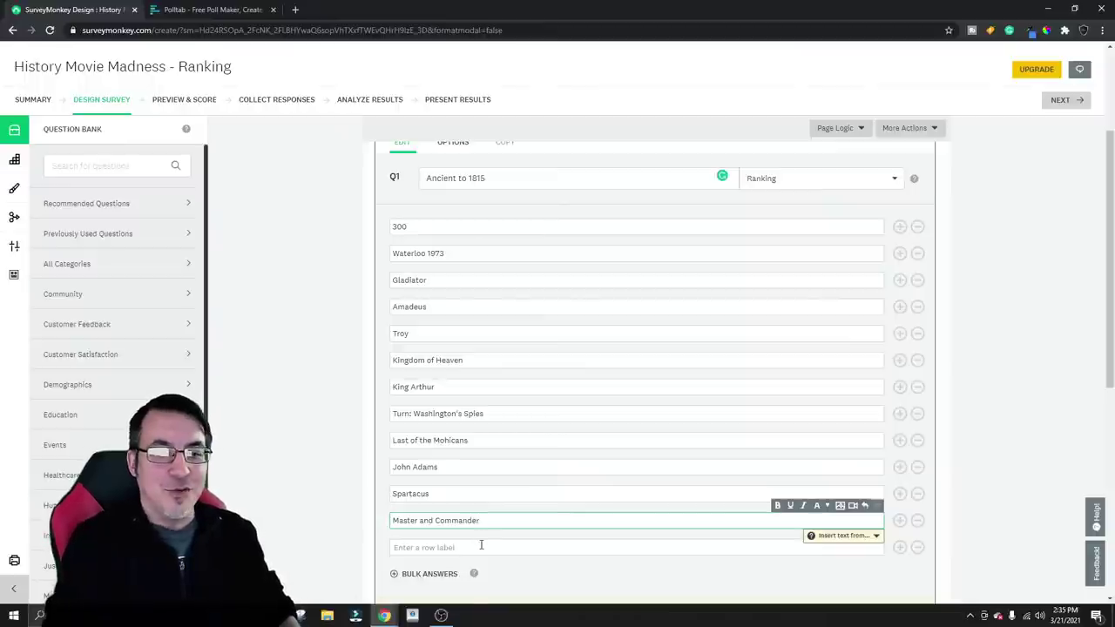
left_click(480, 546)
type("Bi")
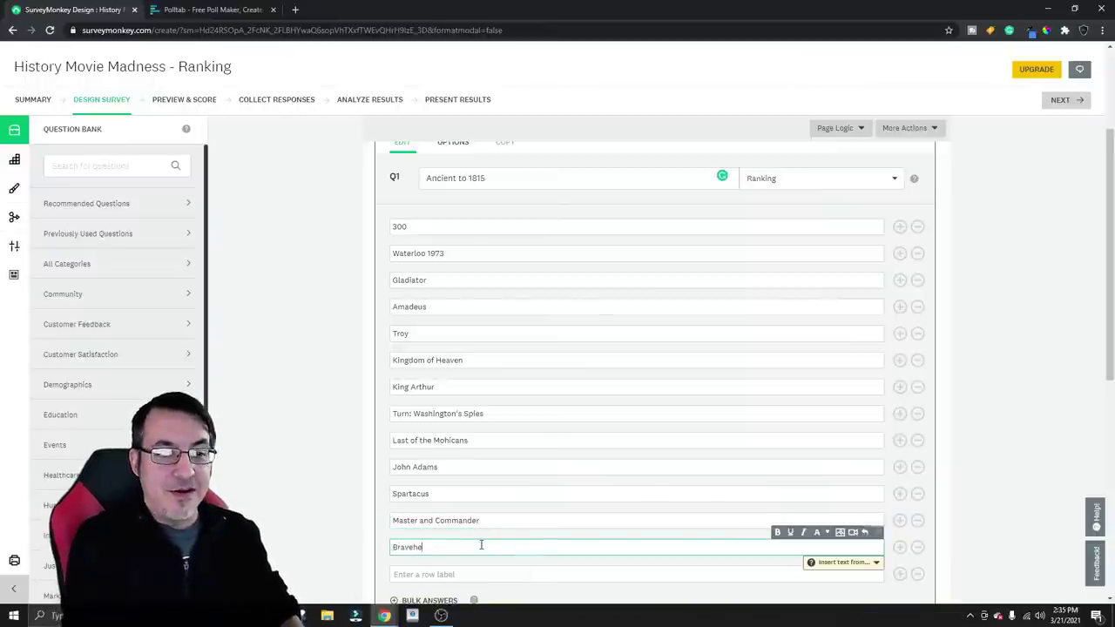
scroll(503, 515, "down", 1)
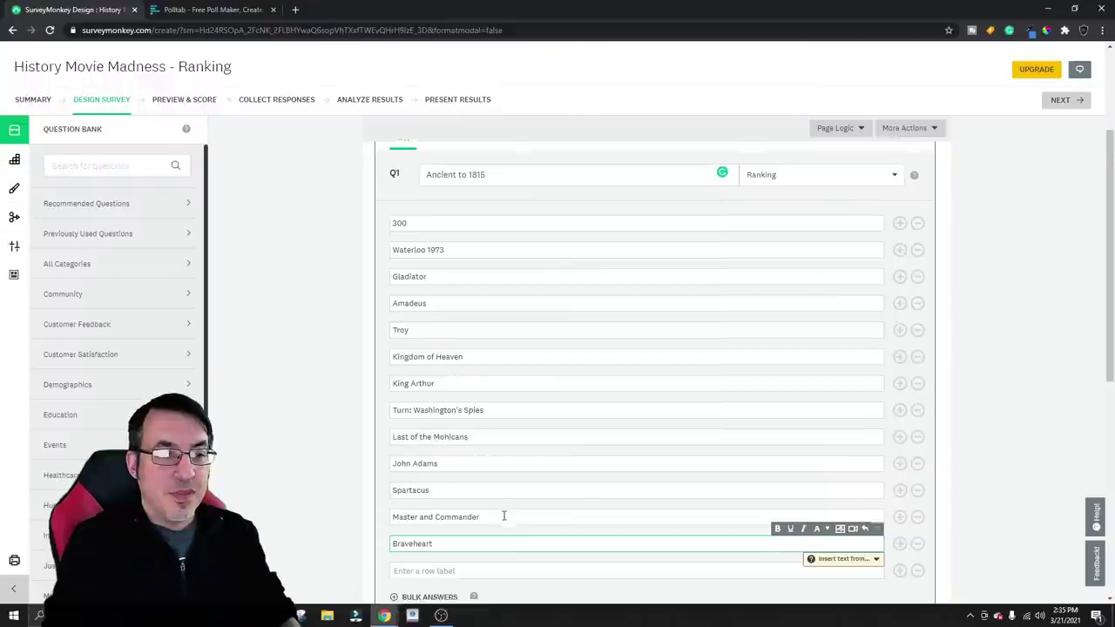
Add "Rise of Empires: Ottoman" as the fourteenth row label of the ranking question, below "Braveheart"
left_click(492, 521)
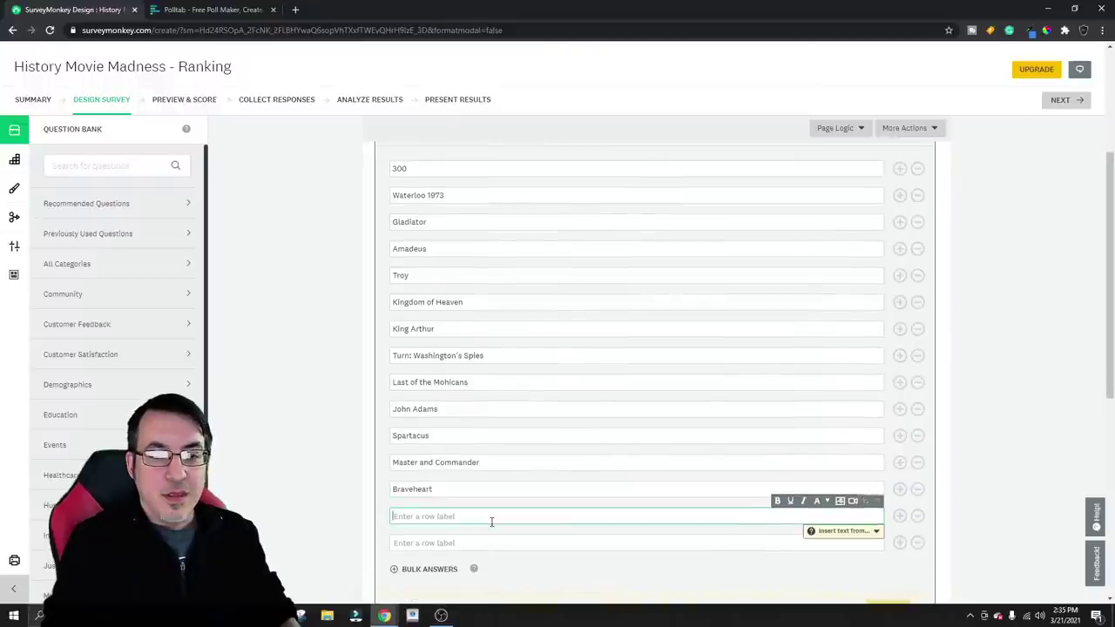
type("Rise of")
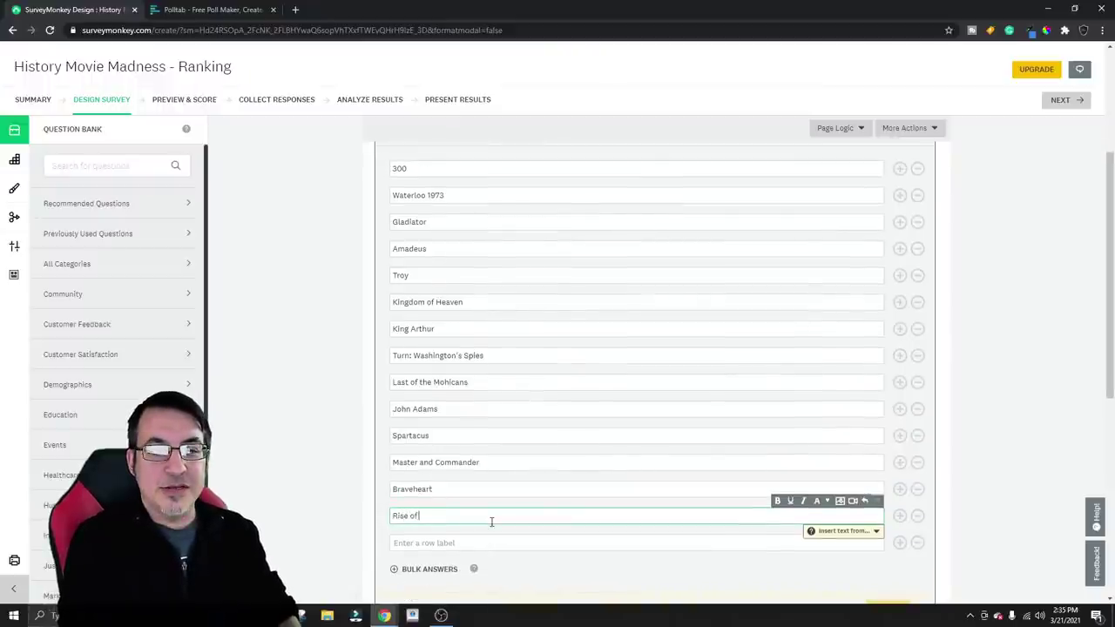
type(" Empires: O")
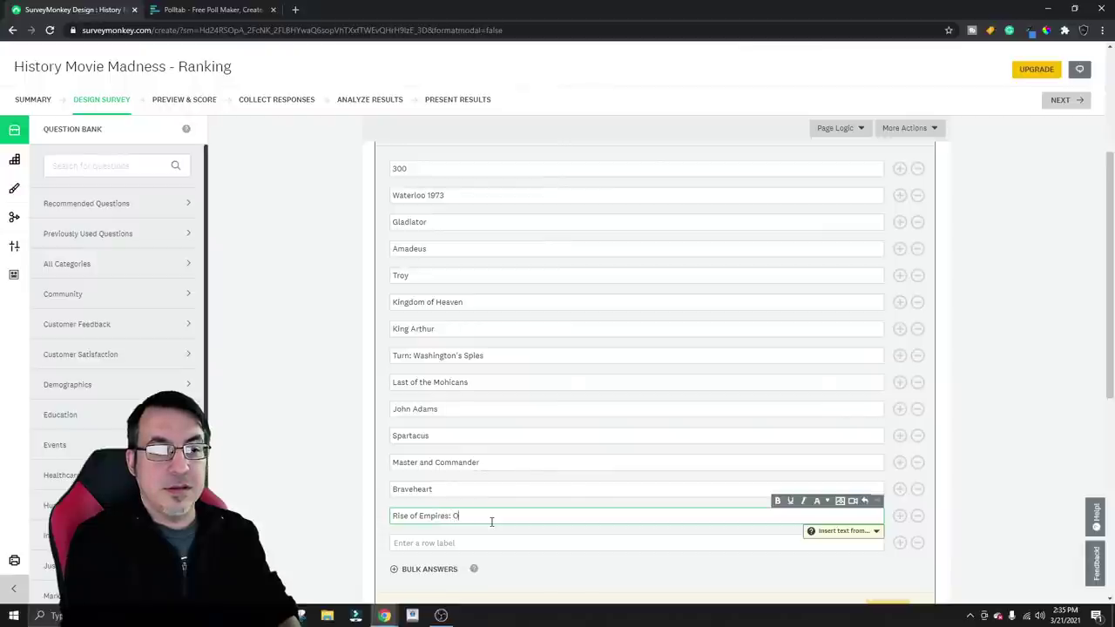
type("ttoman")
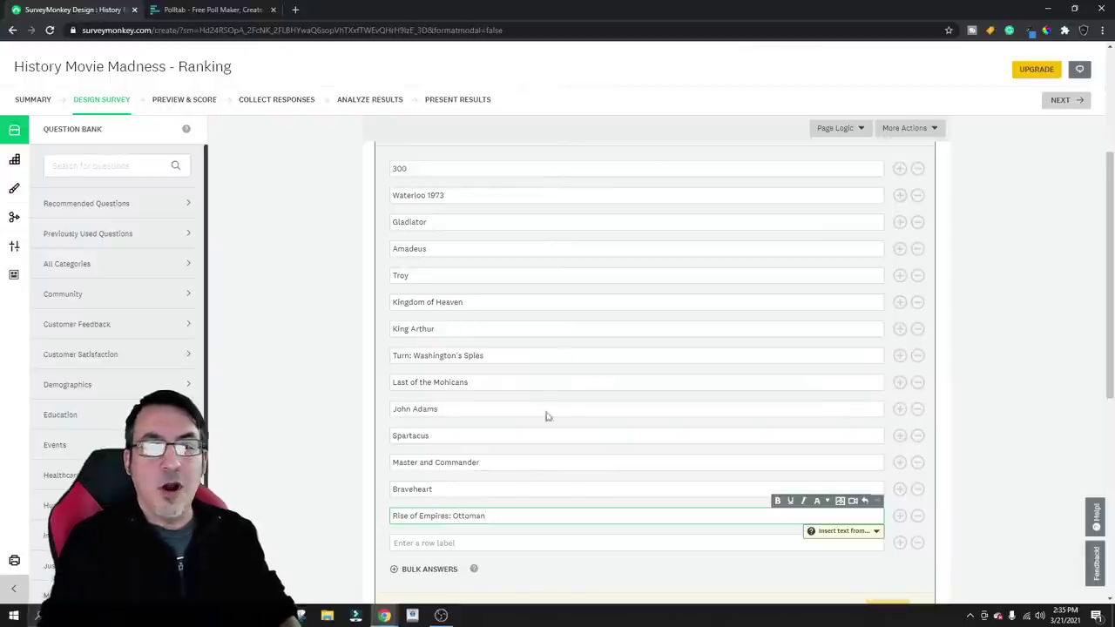
Correct the year in the second row label so that it reads "Waterloo 1970"
left_click(475, 196)
key("BackSpace")
type("0")
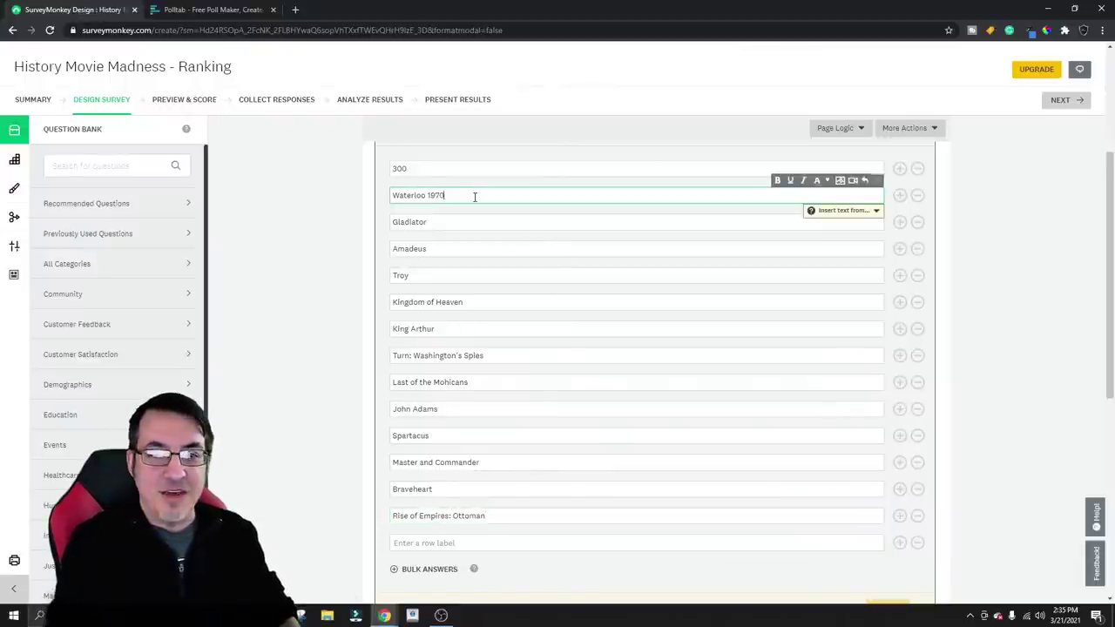
Add "Passion of the Christ" and "The Patriot" as the fifteenth and sixteenth row labels of the ranking question
left_click(509, 542)
type("Passi")
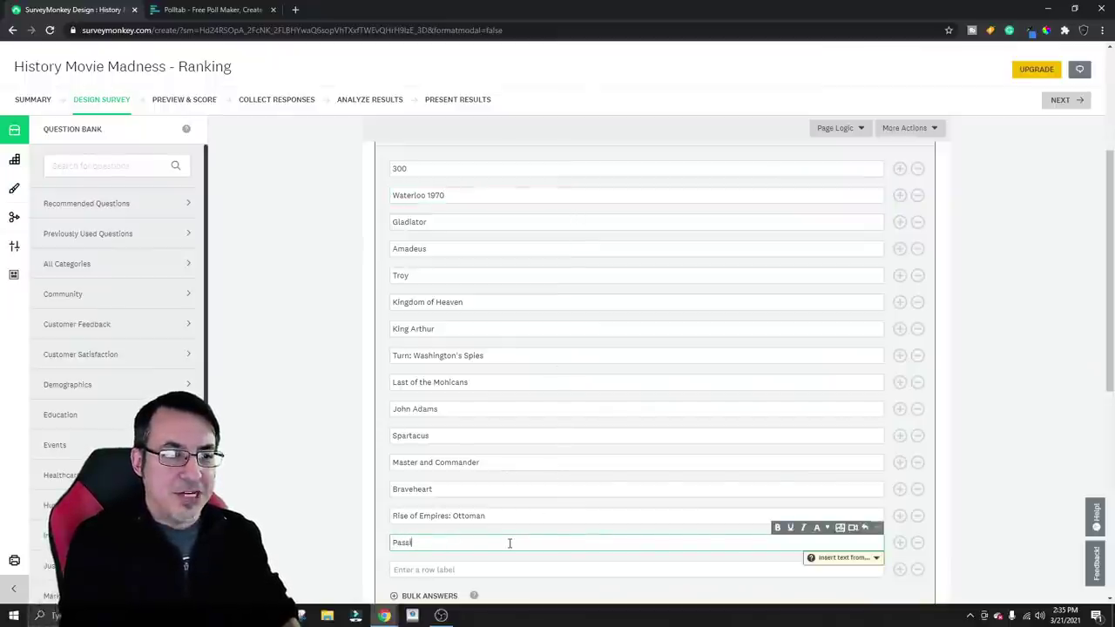
type("on of the Ch")
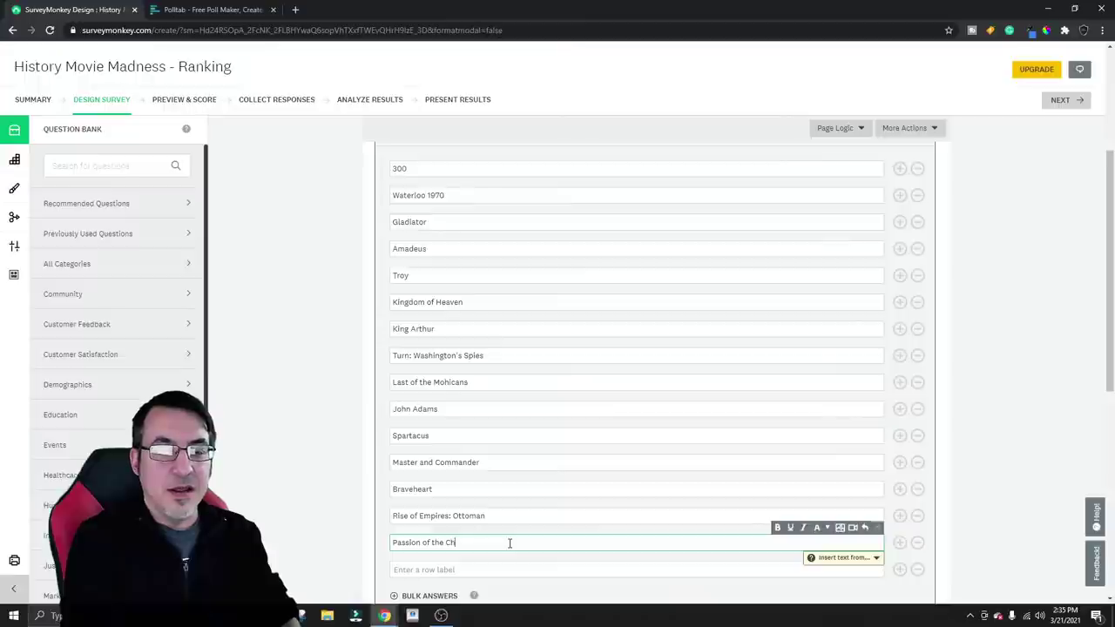
type("rist")
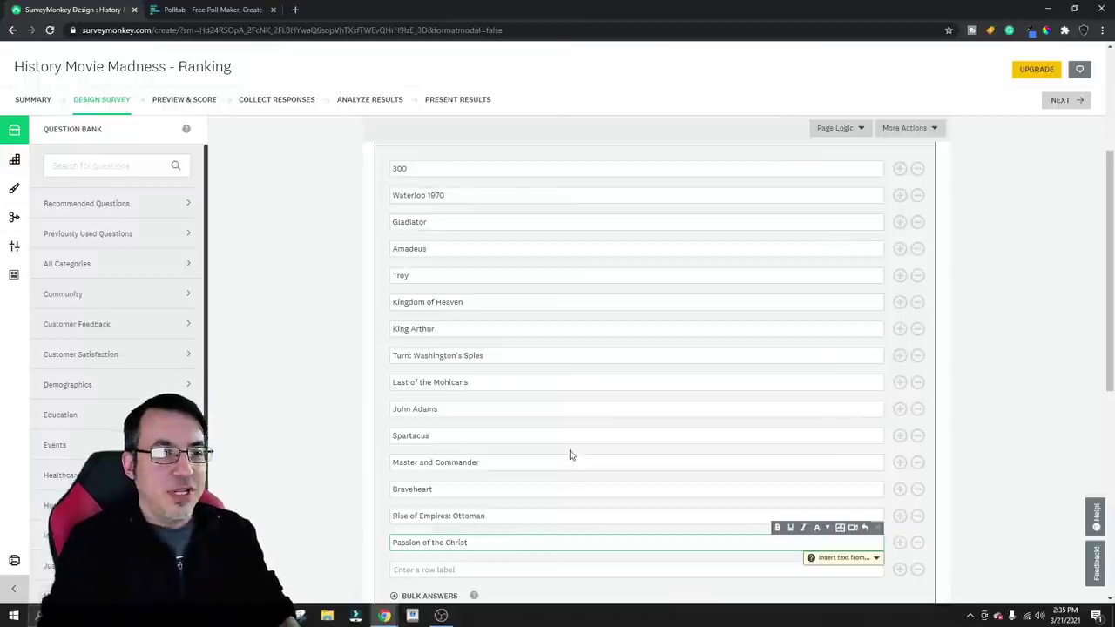
left_click(487, 567)
type("The Patr")
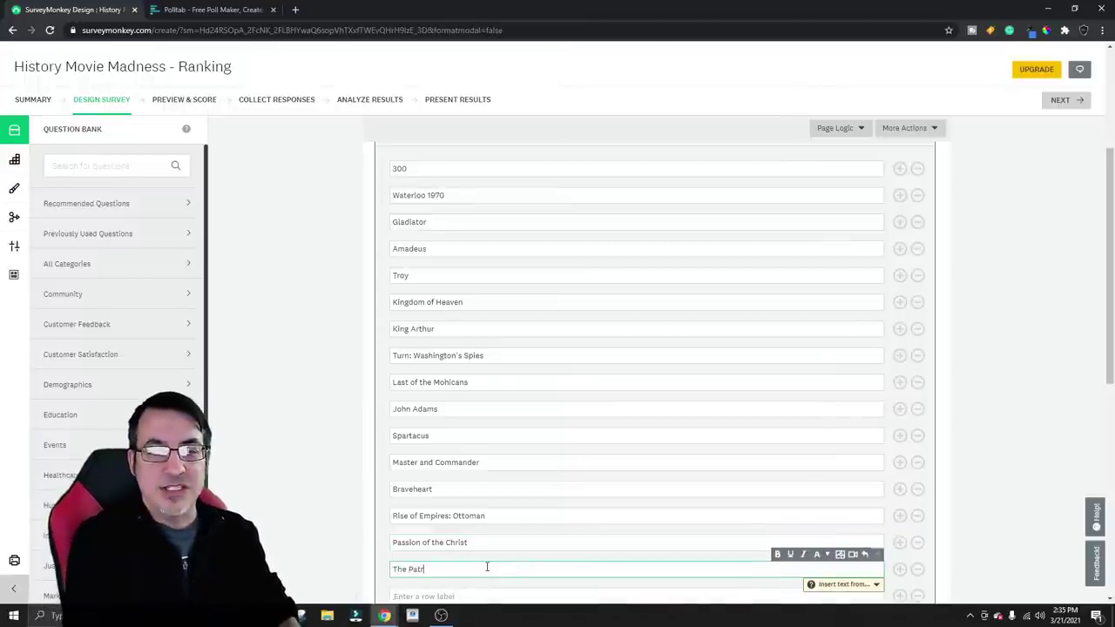
type("iot")
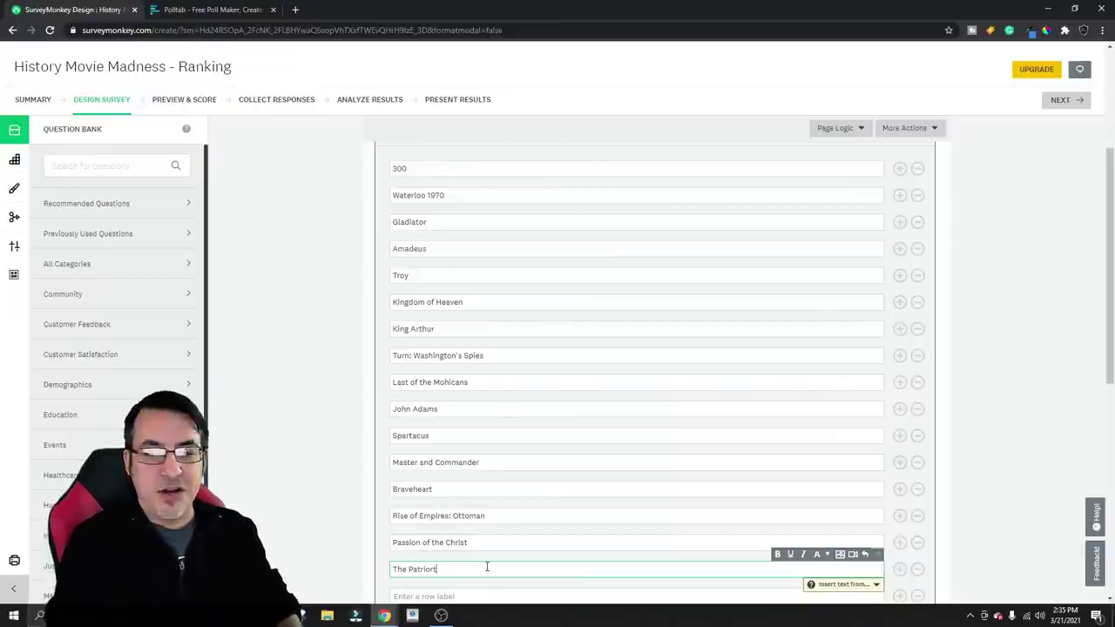
Add "Outlaw King" and "Ben Hur (Charlton Heston)" as the seventeenth and eighteenth row labels of the ranking question
left_click(560, 595)
scroll(585, 386, "down", 2)
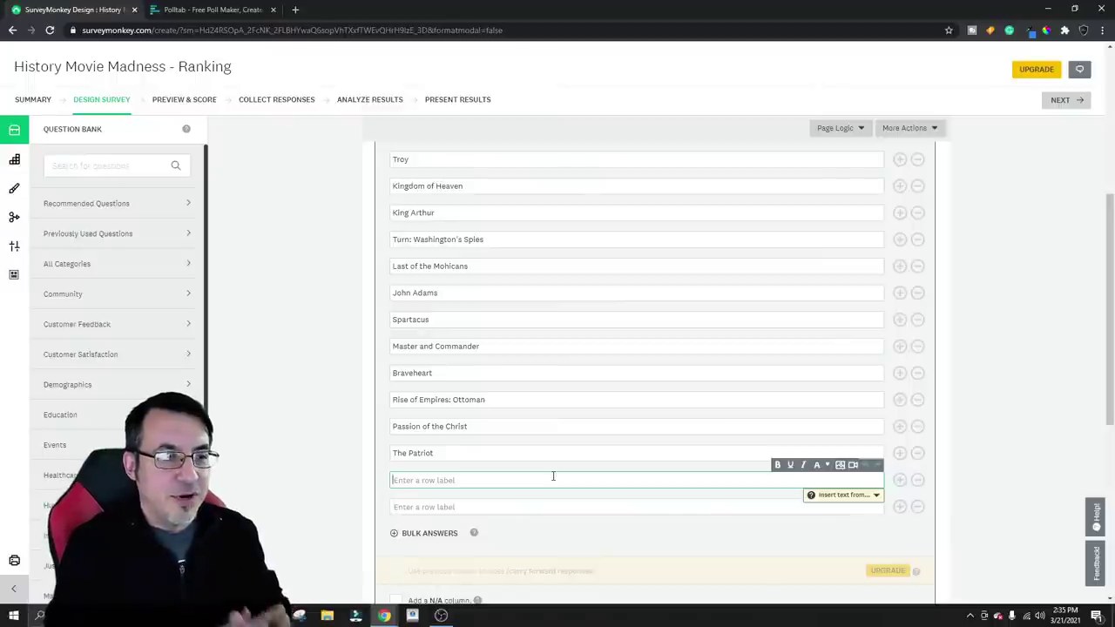
type("Outlaw King")
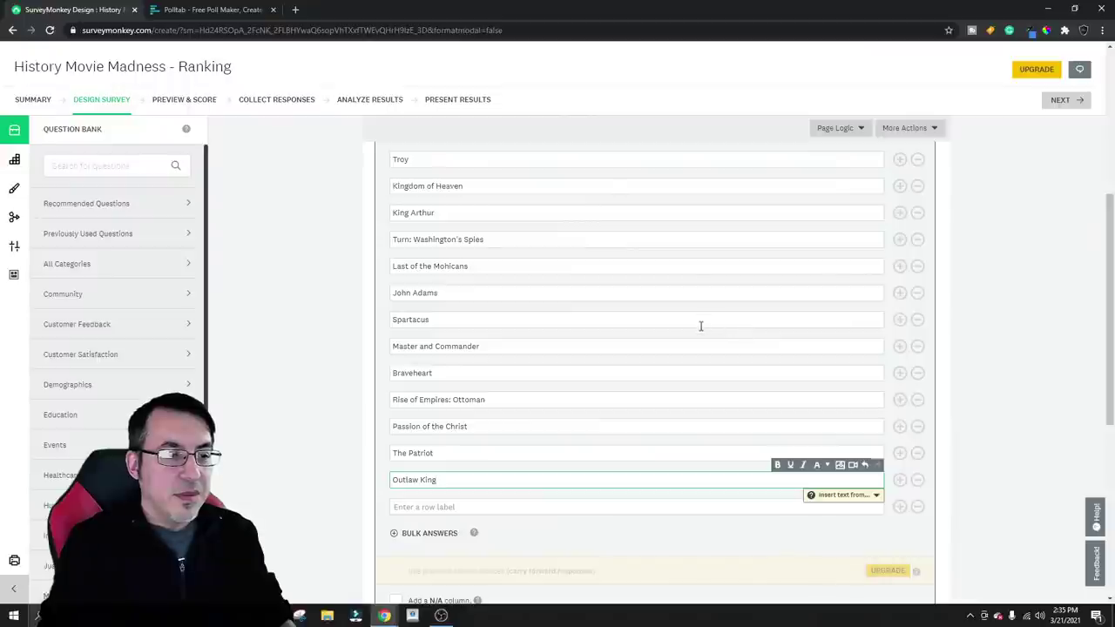
scroll(608, 224, "up", 2)
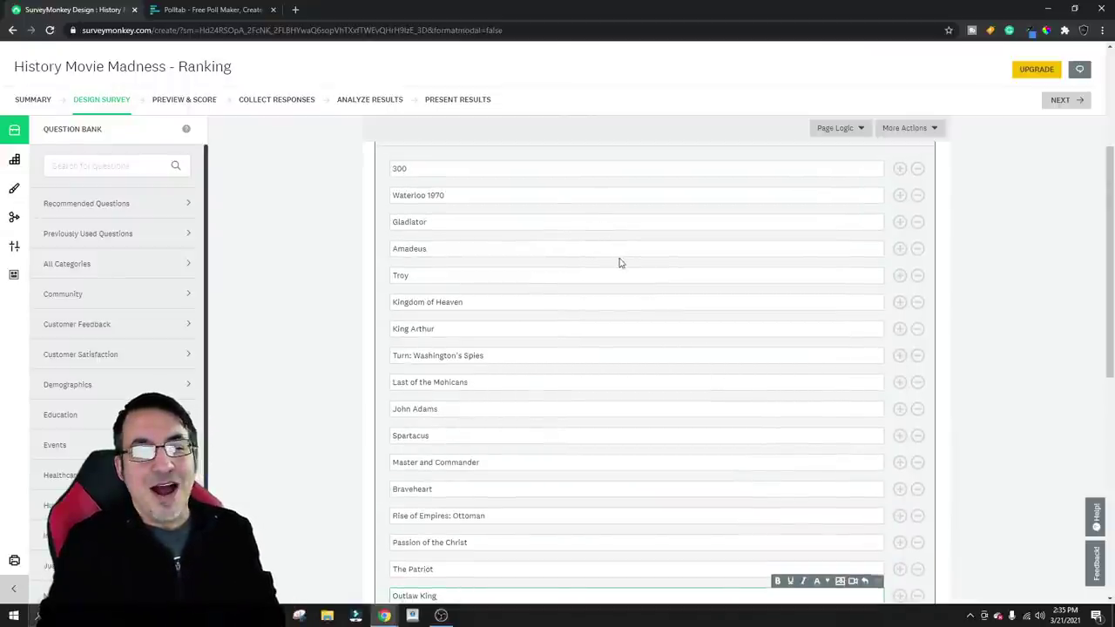
scroll(620, 259, "down", 2)
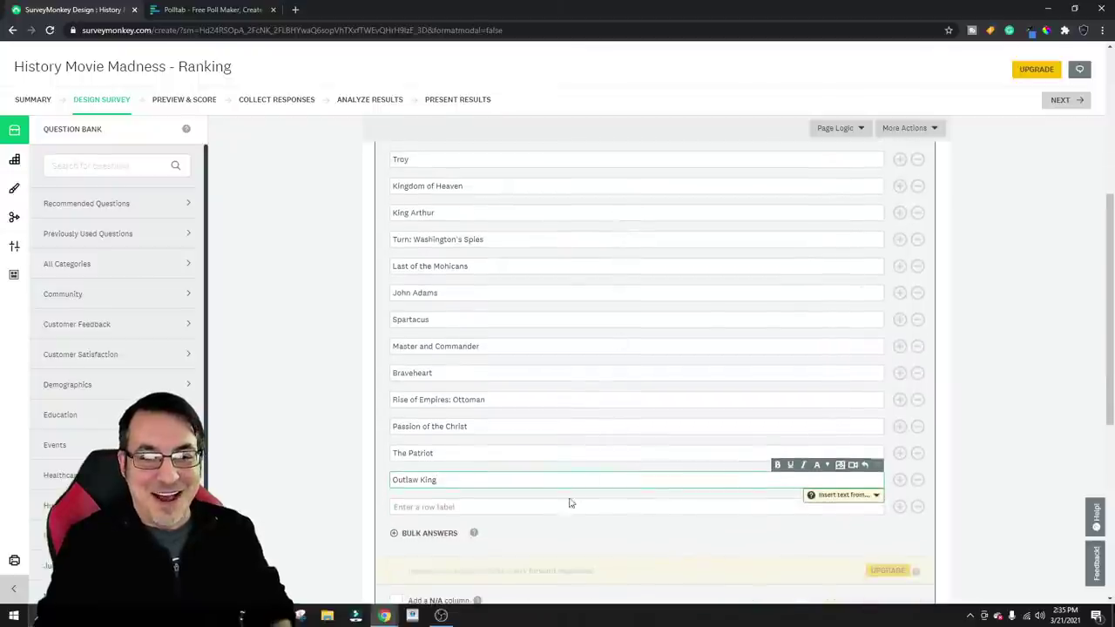
left_click(555, 508)
type("Ben H")
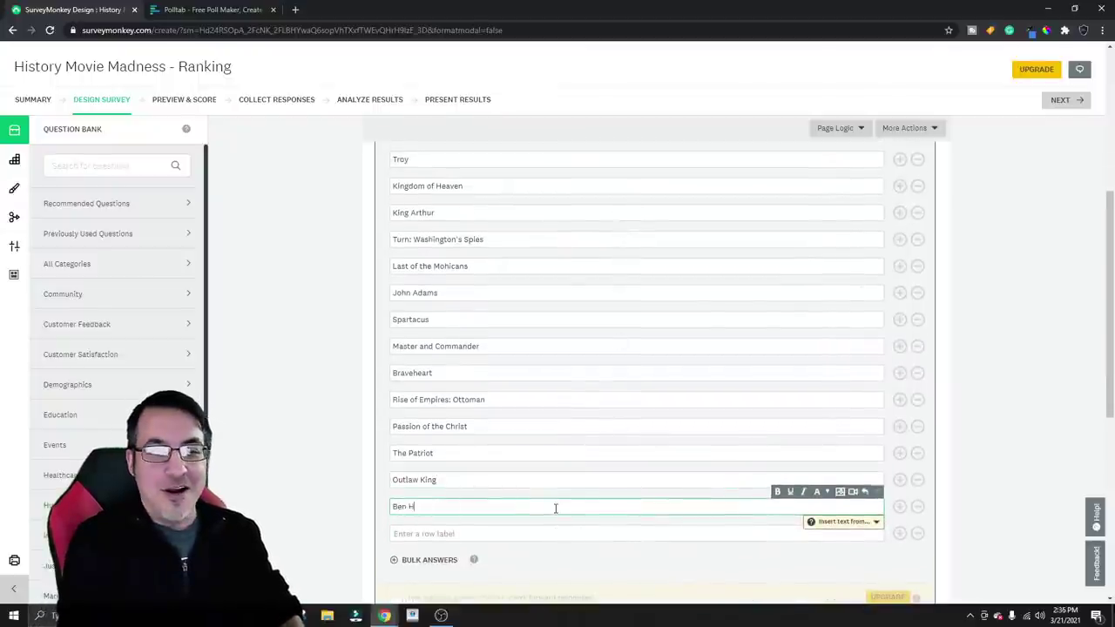
type("ur (")
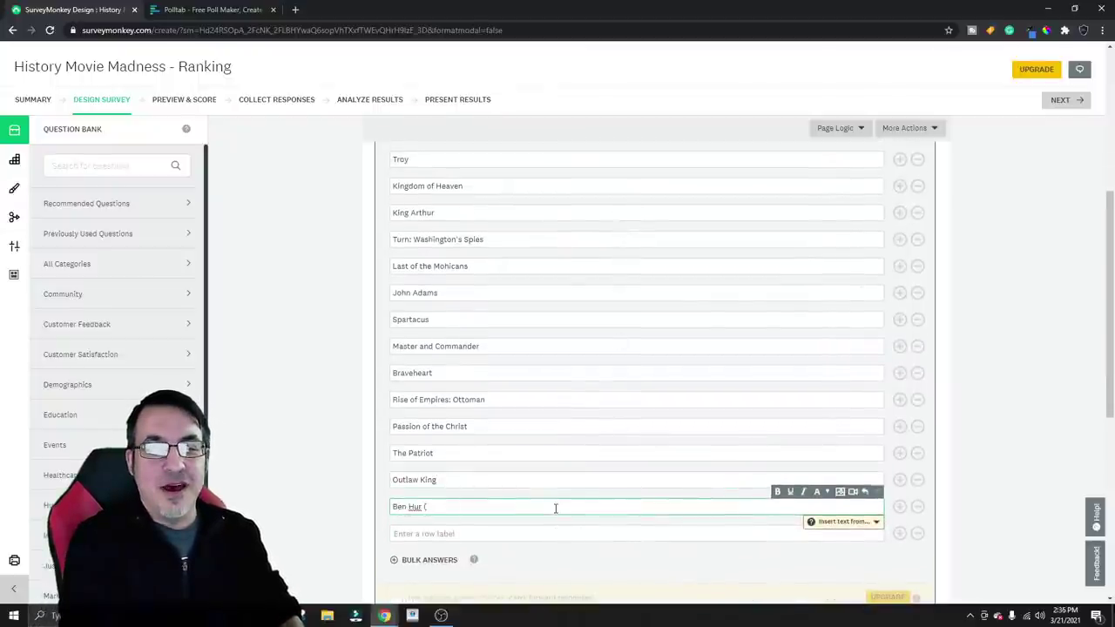
type("Charlton Heston)")
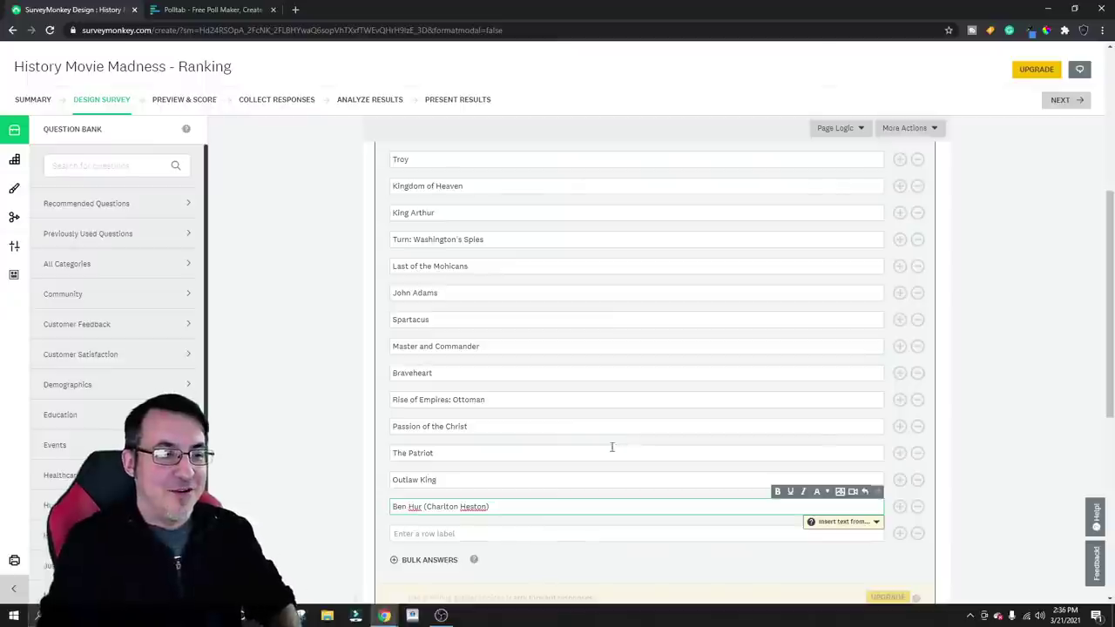
Add "Rome (HBO)" and "The Last Kingdom" as the nineteenth and twentieth row labels of the ranking question
left_click(493, 534)
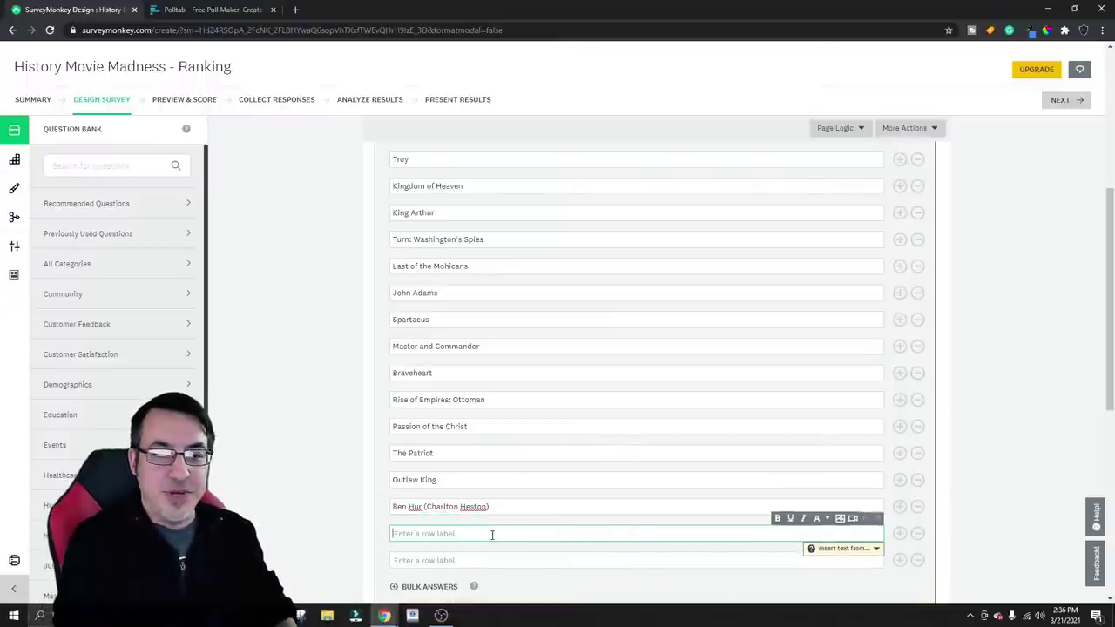
type("Rome (HBO")
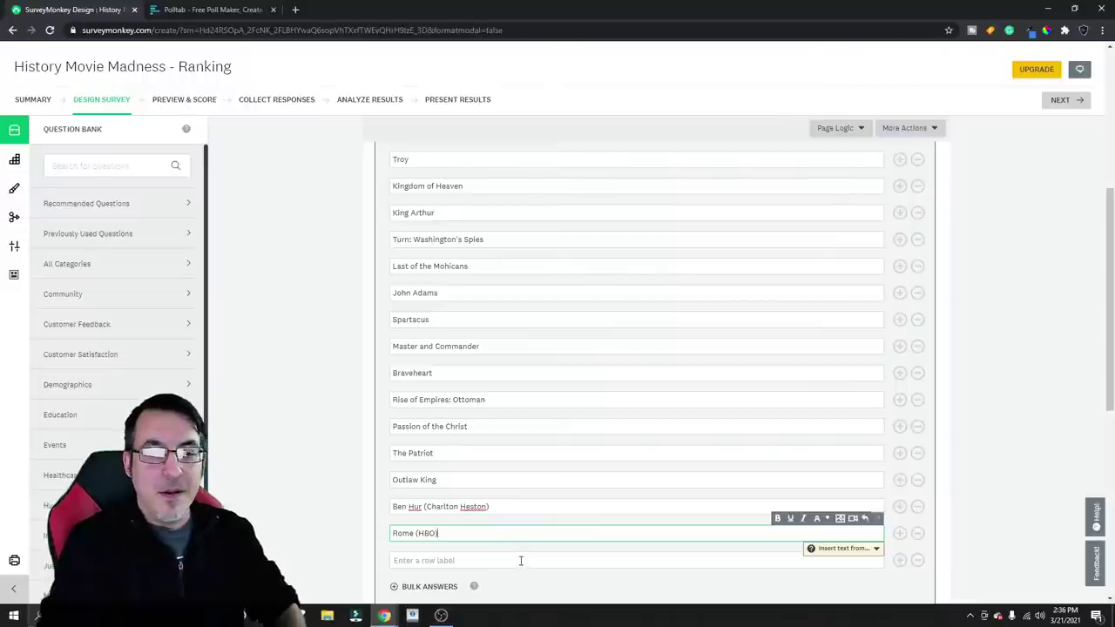
left_click(521, 561)
type("The Last")
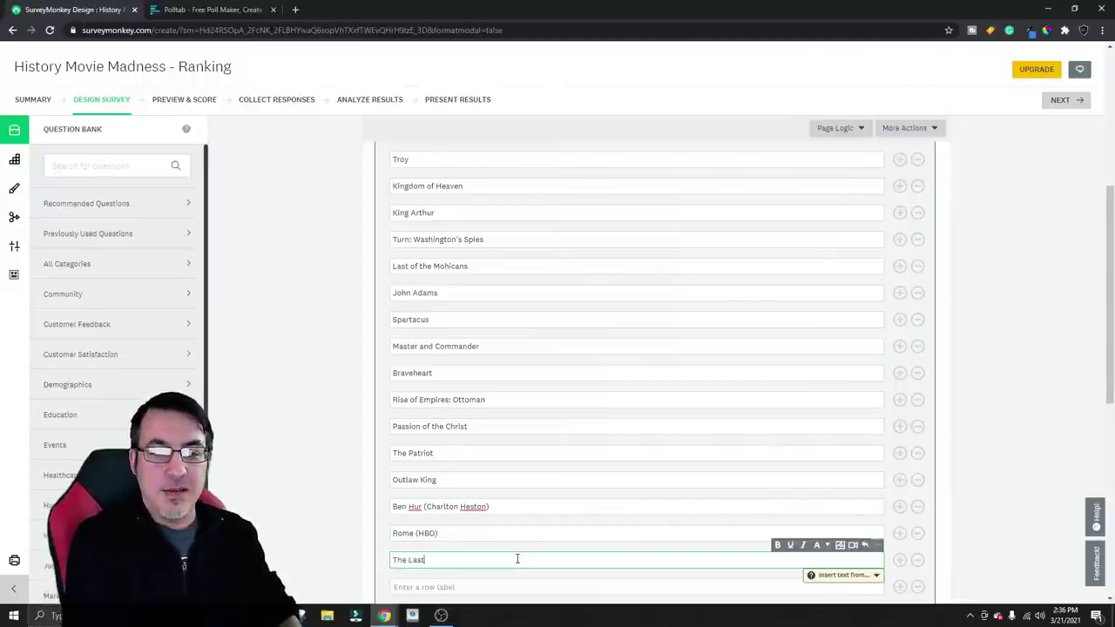
type(" Kin")
key("BackSpace")
type("ing")
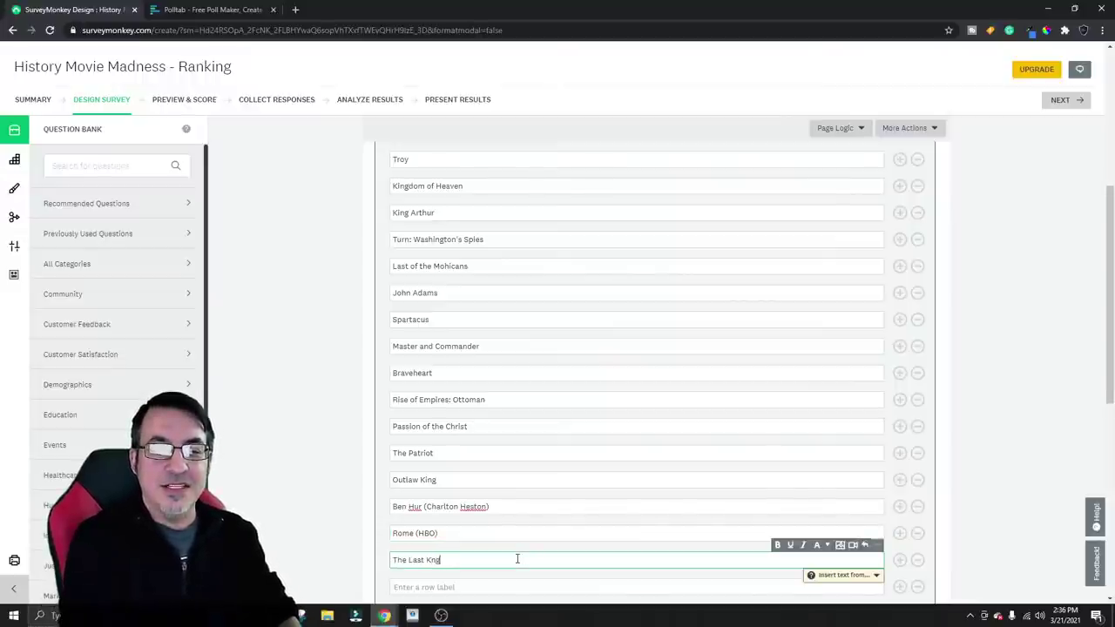
type("dom")
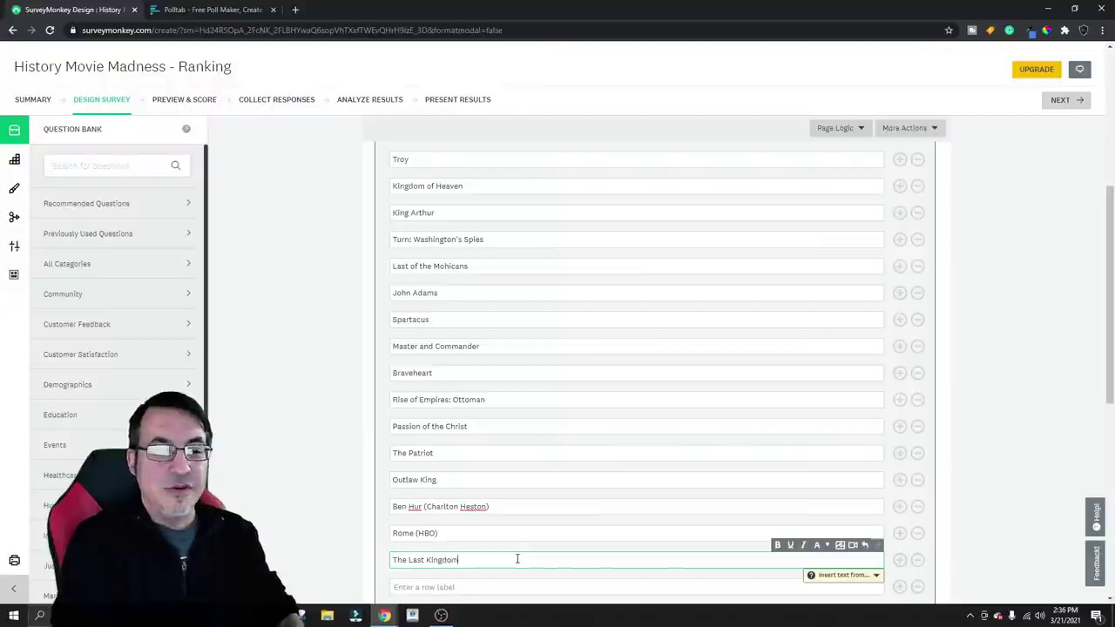
Add "Vikings" and "The Eagle" as the next two row labels below "The Last Kingdom"
scroll(530, 514, "down", 2)
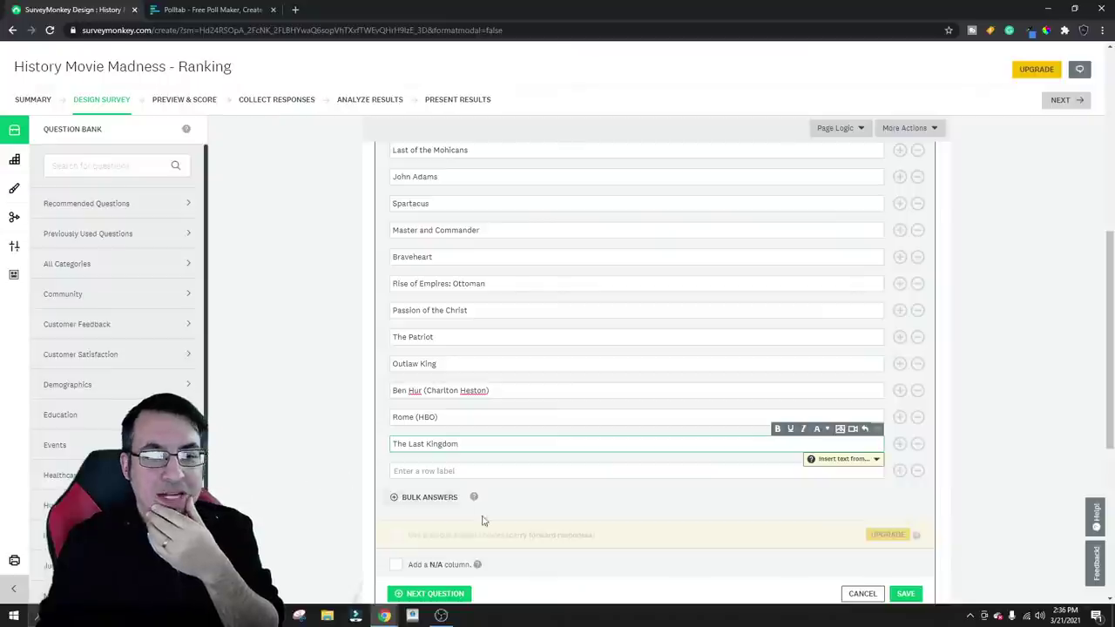
left_click(469, 470)
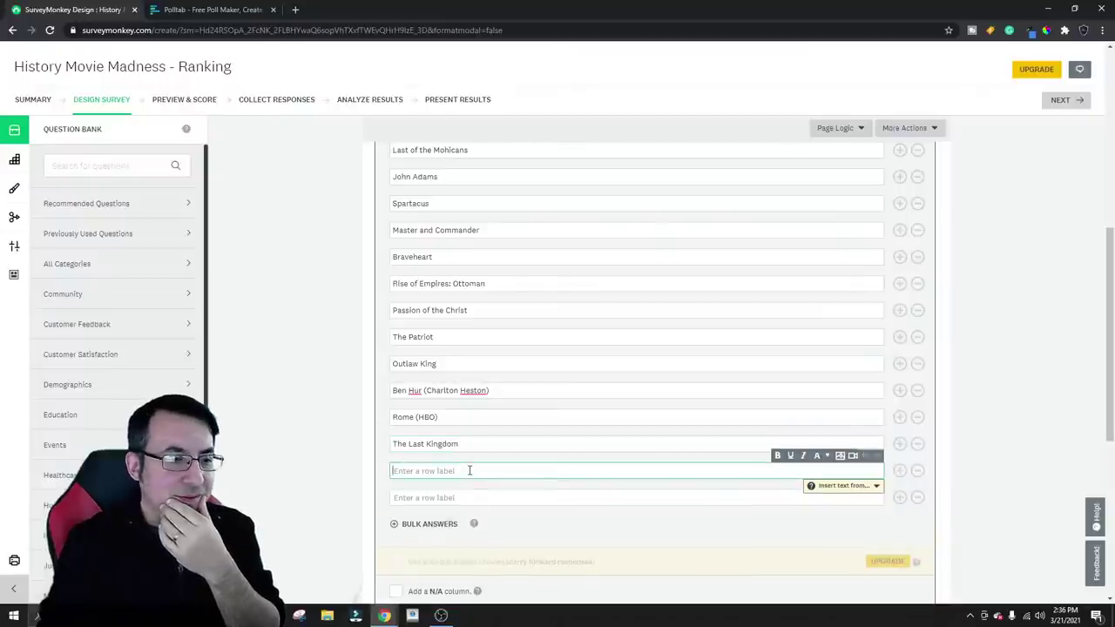
type("Vikings")
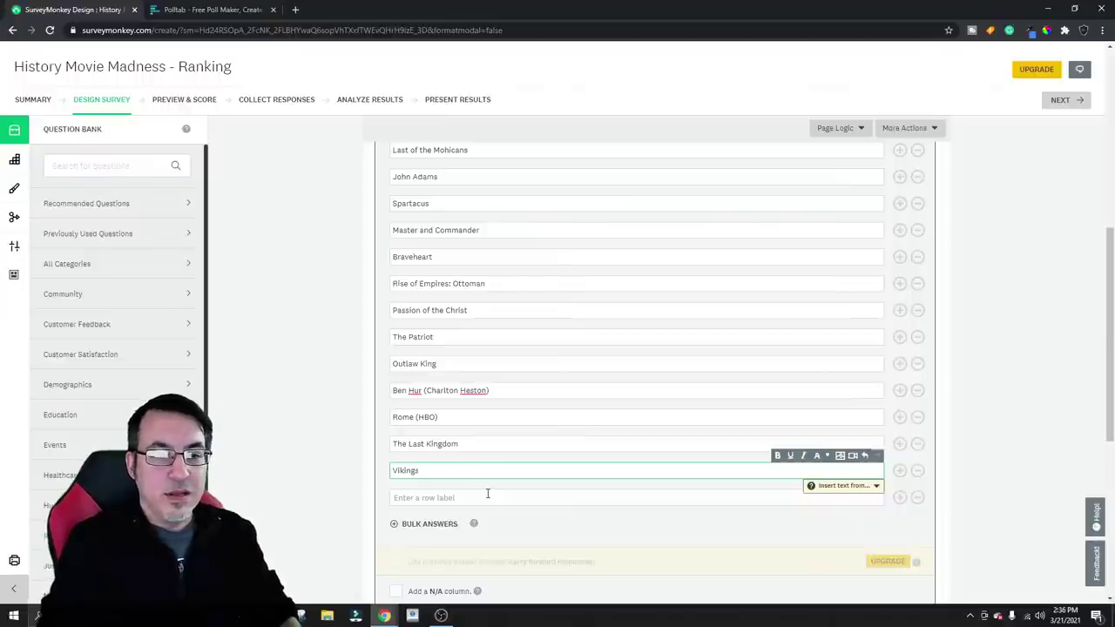
left_click(488, 494)
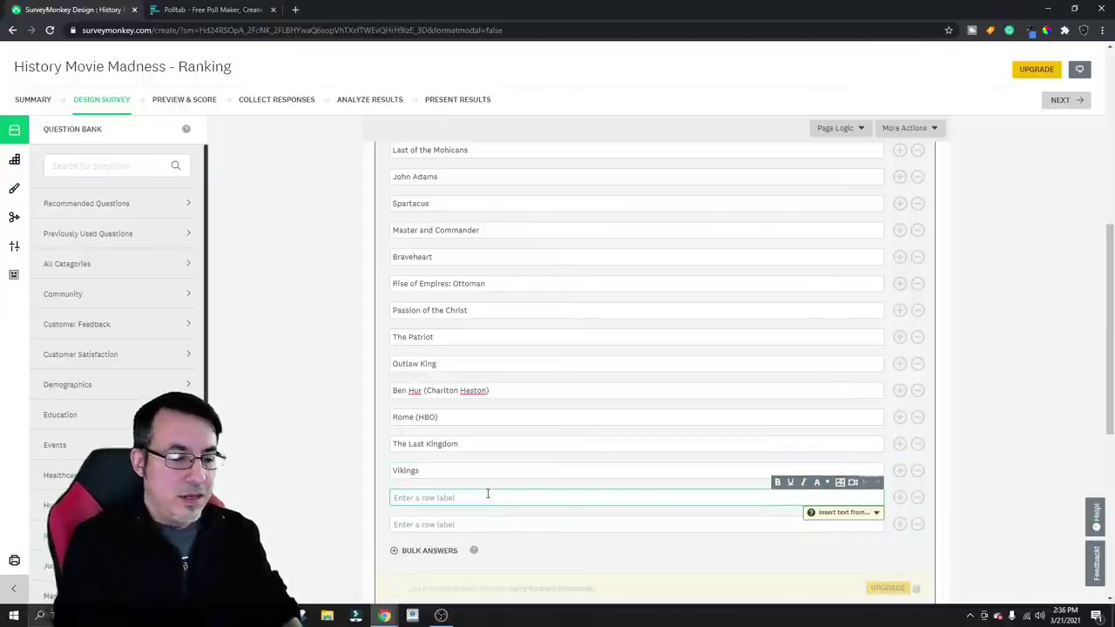
type("The Eagle")
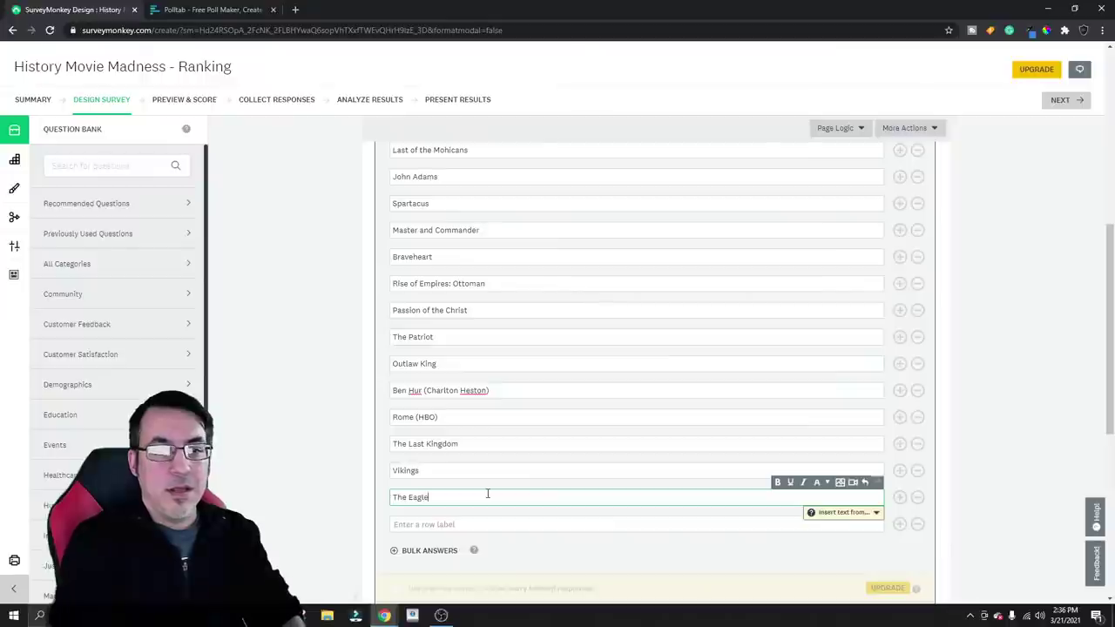
Replace the "Passion of the Christ" row label with "Apocalypto"
left_click_drag(474, 312, 389, 312)
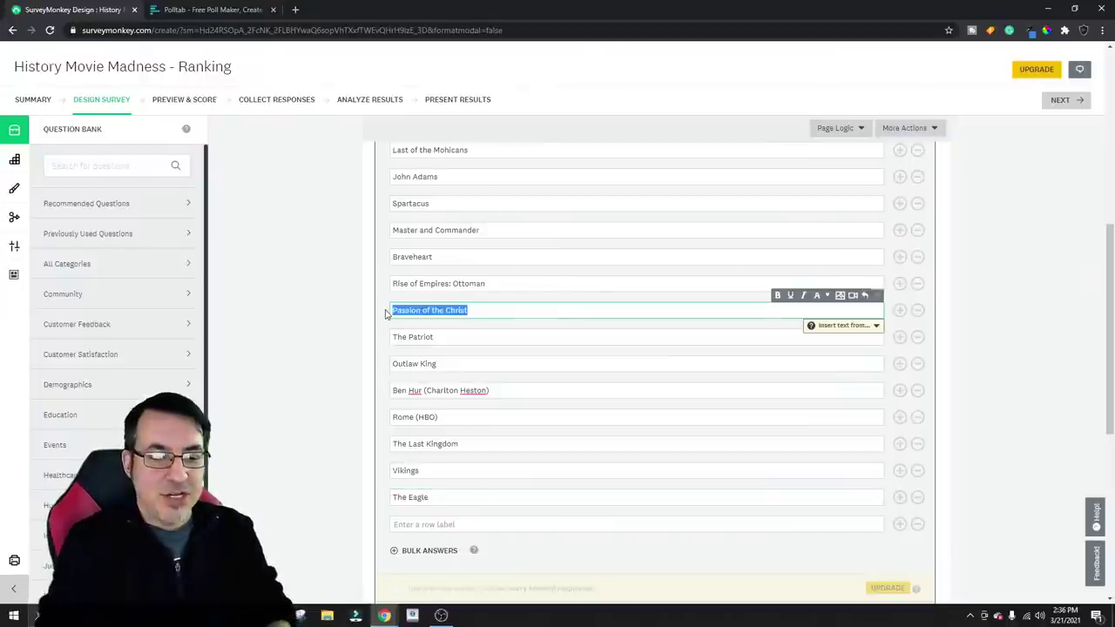
key("BackSpace")
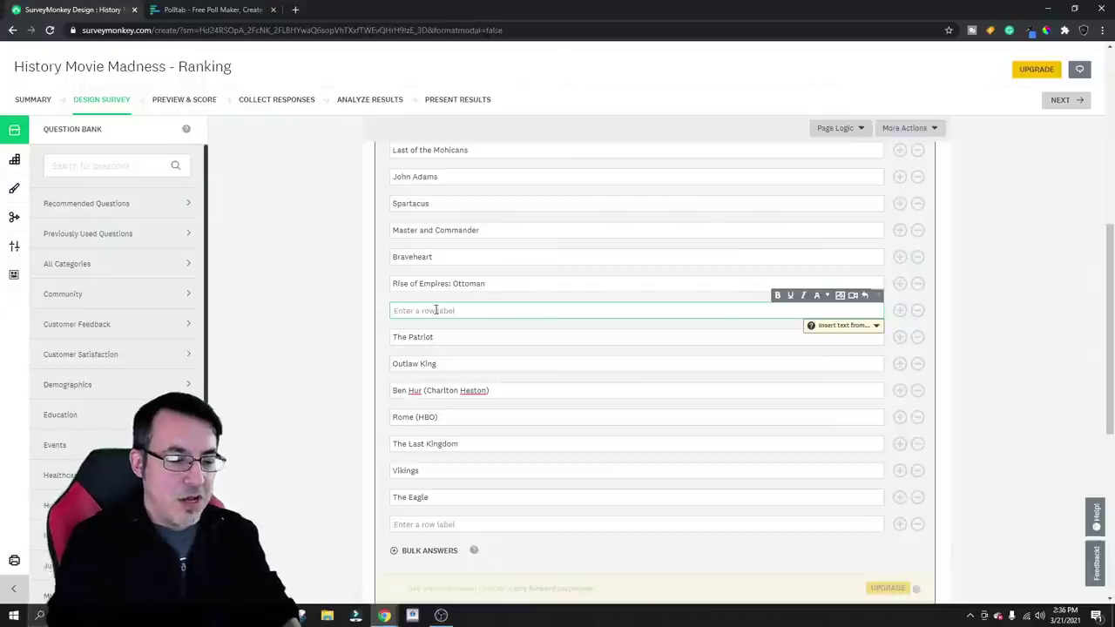
type("Apocaly")
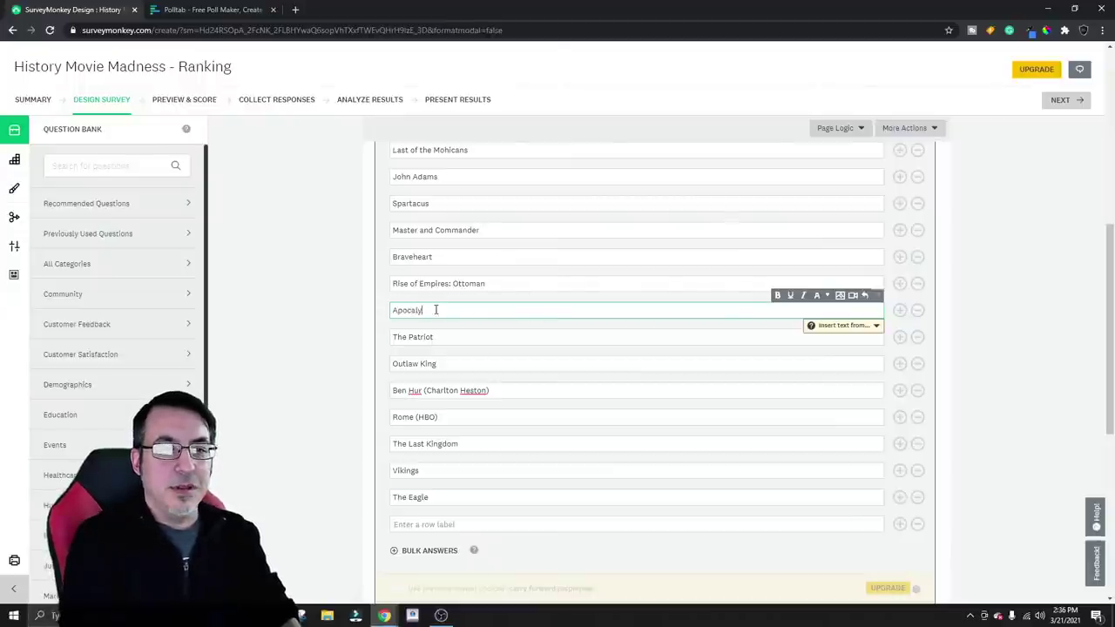
type("pto")
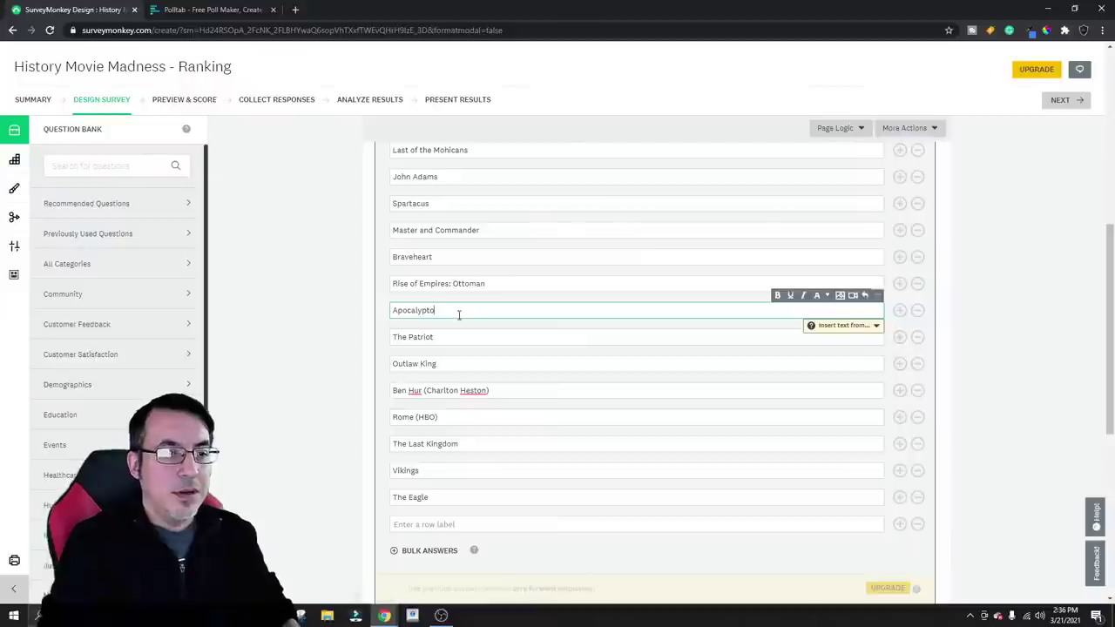
Add "9th Legion" as the row label below "The Eagle" and look over the list of titles
left_click(484, 524)
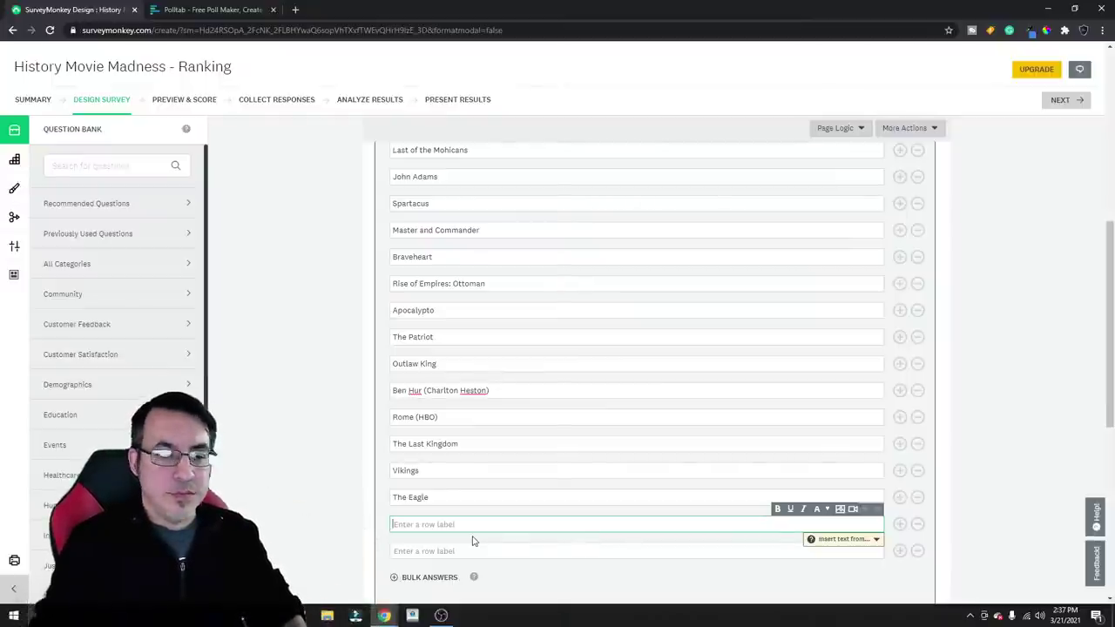
type("9th Legion")
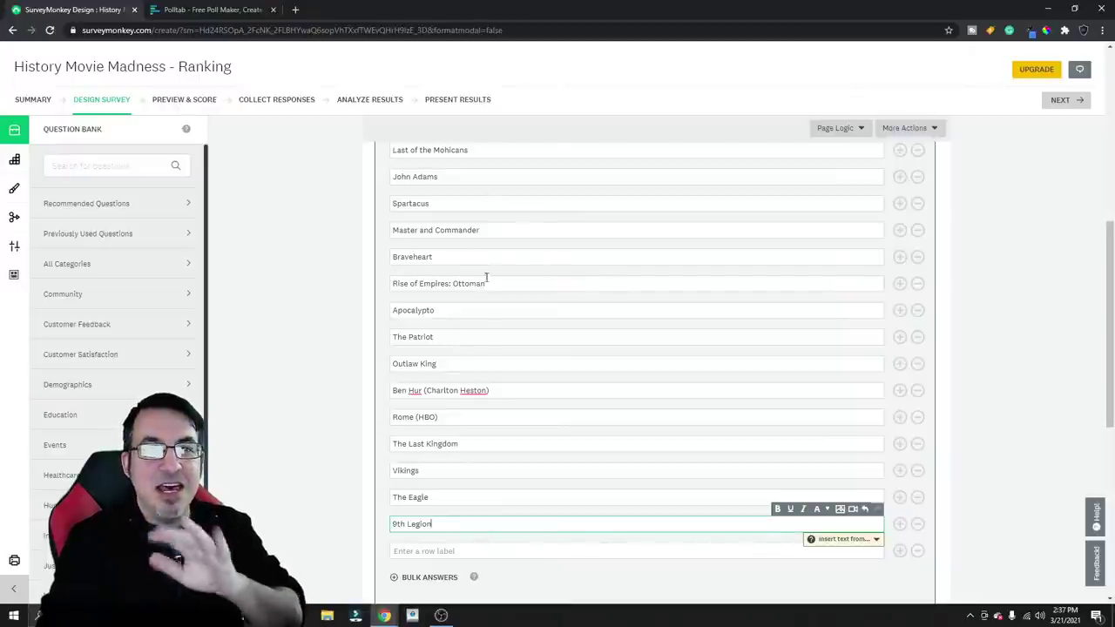
scroll(502, 281, "up", 5)
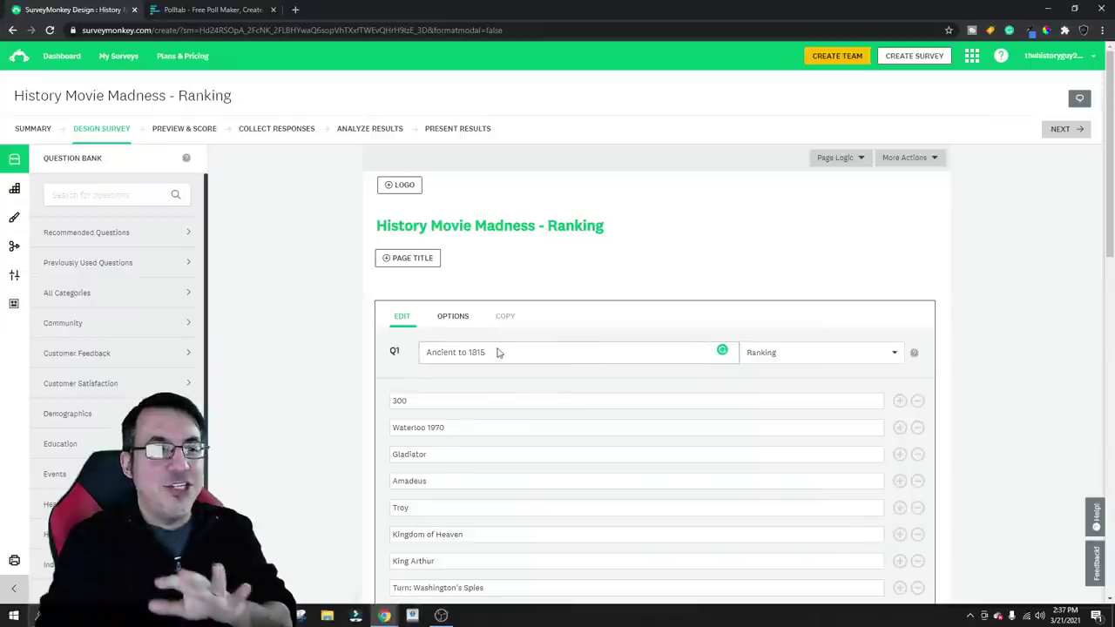
scroll(526, 392, "down", 3)
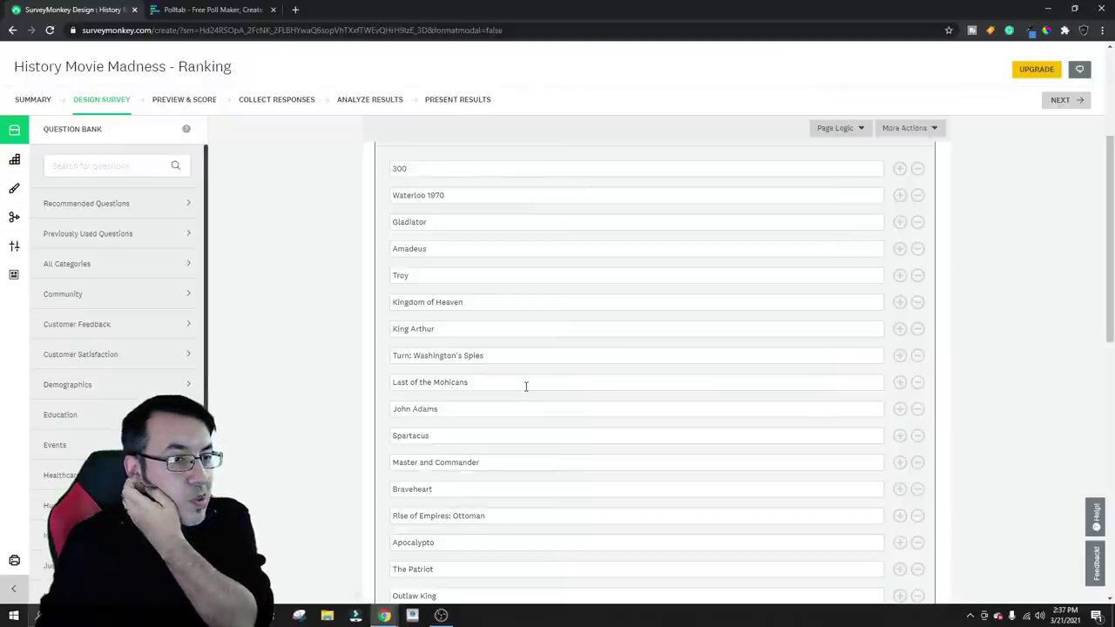
Add "Hornblower" and "Sharpe Series" as the next two row labels below "9th Legion" in the ranking question
scroll(541, 407, "down", 2)
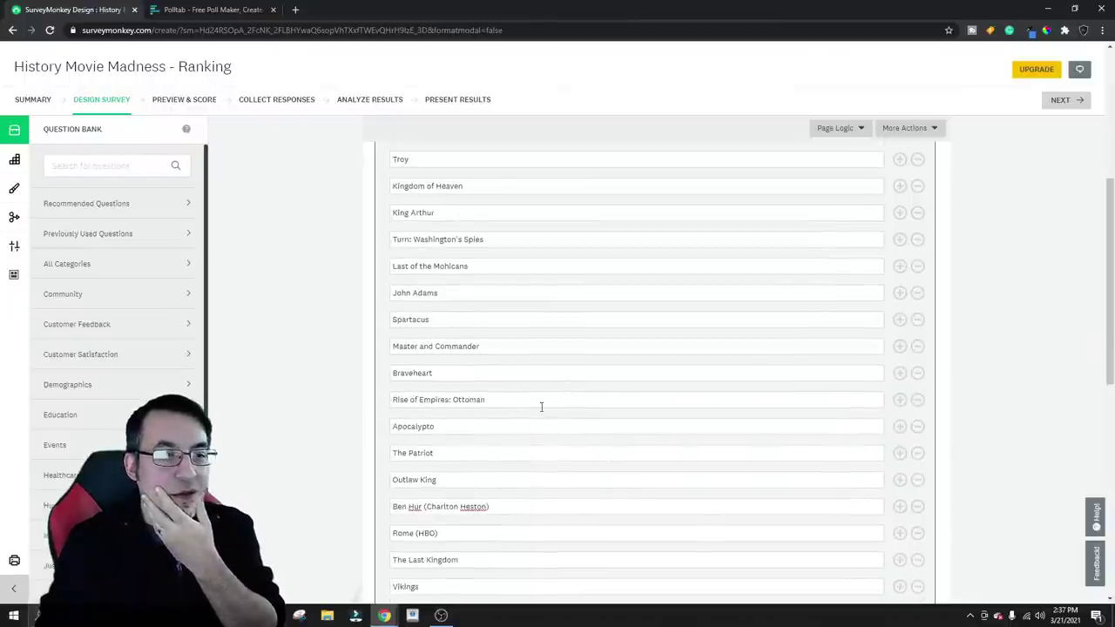
scroll(541, 407, "down", 3)
left_click(497, 488)
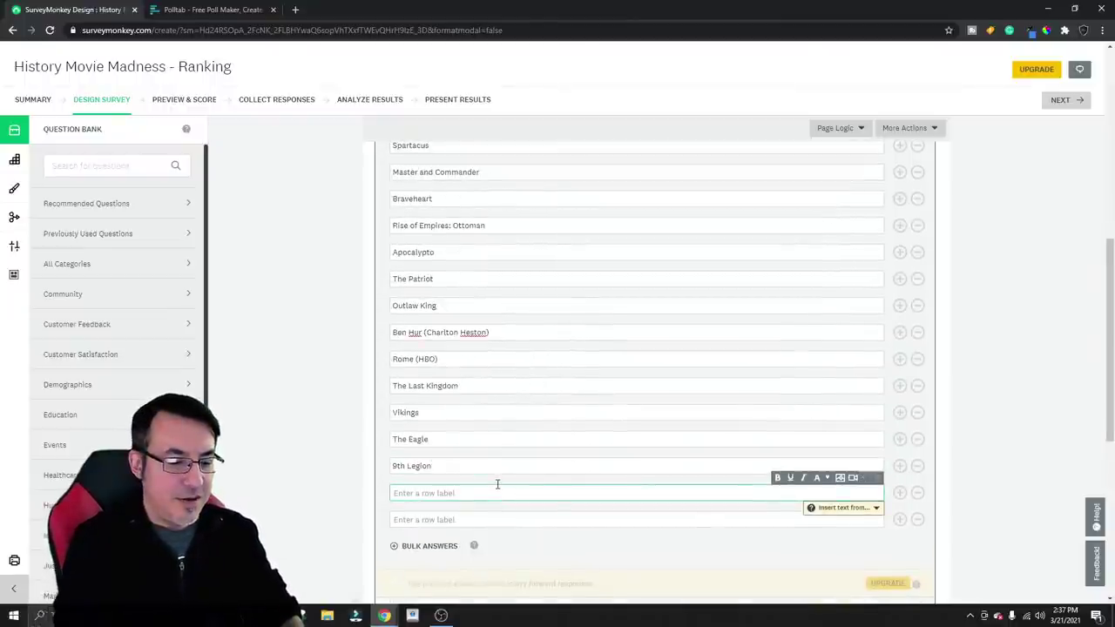
type("Hornblowe")
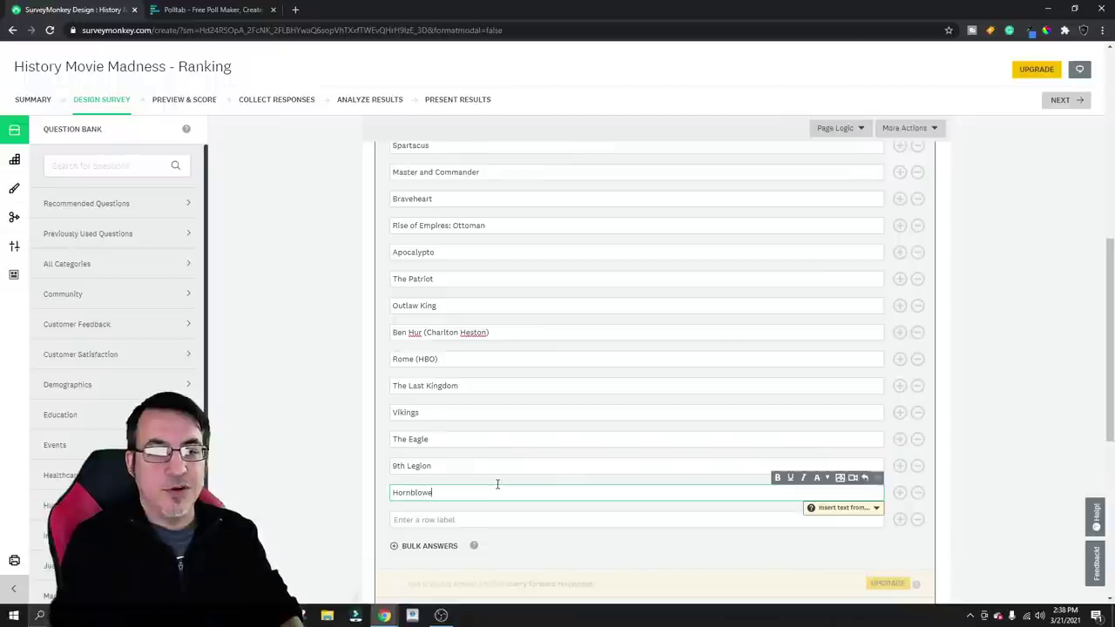
type("r")
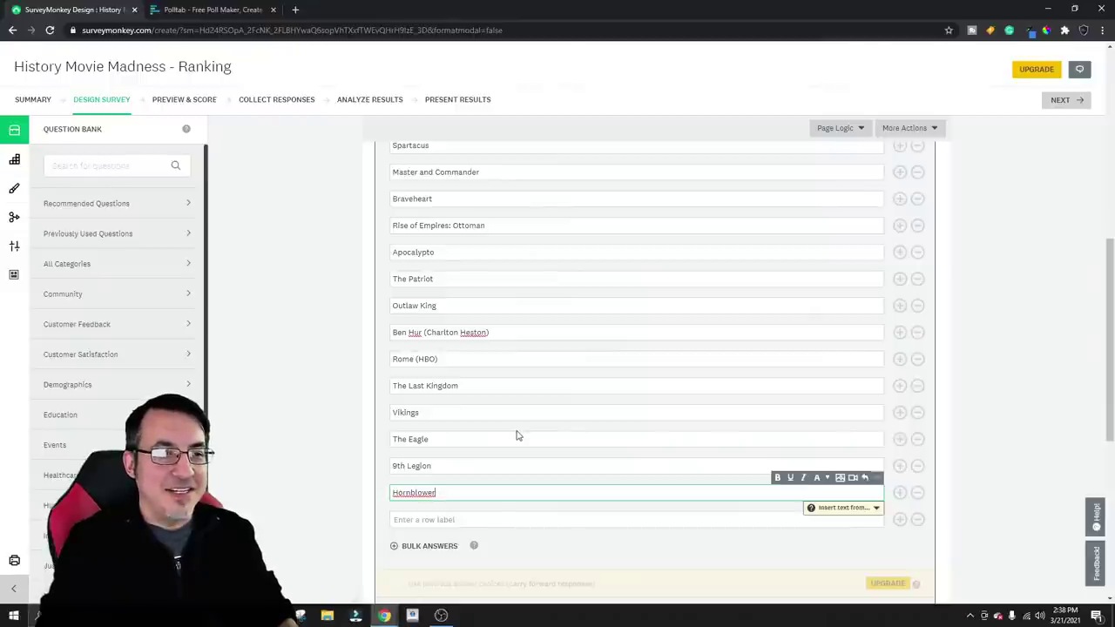
scroll(520, 453, "down", 1)
left_click(491, 463)
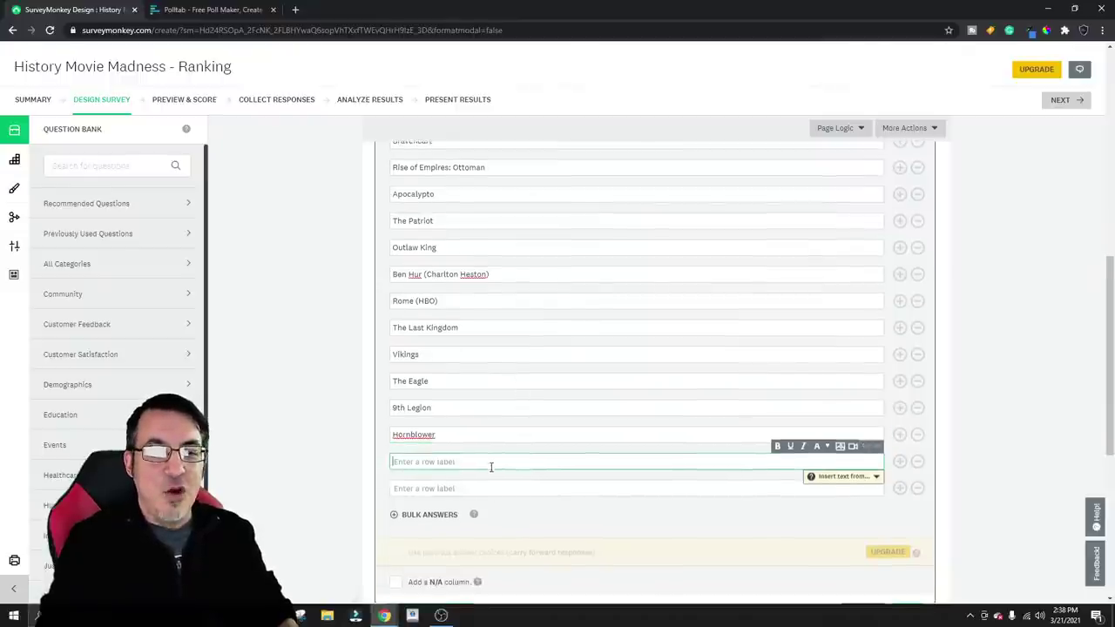
type("Sharp")
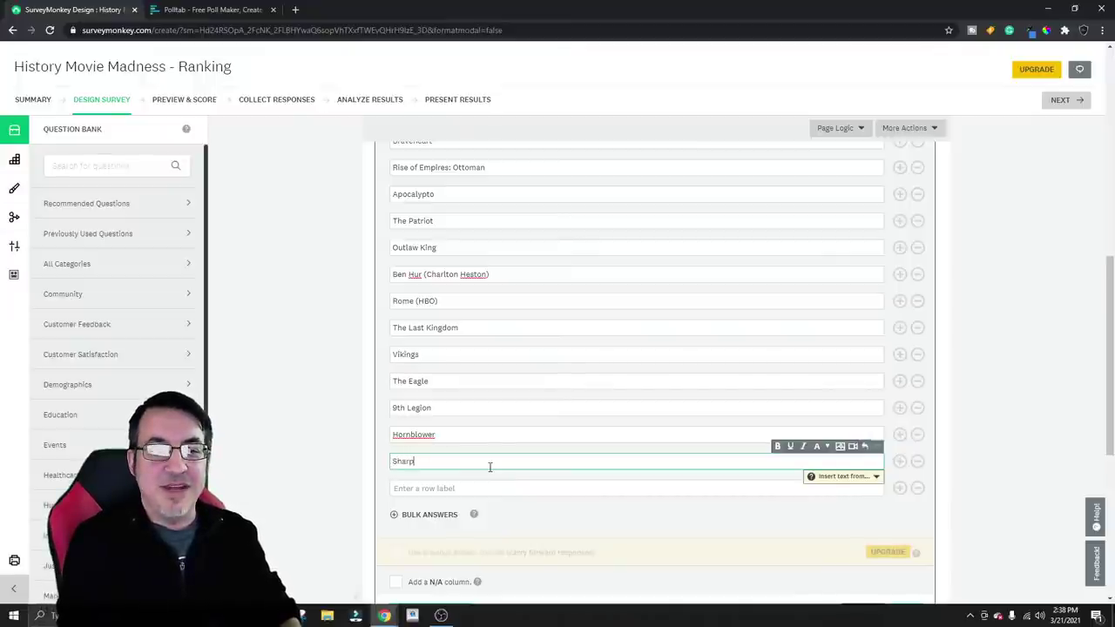
type("e Series")
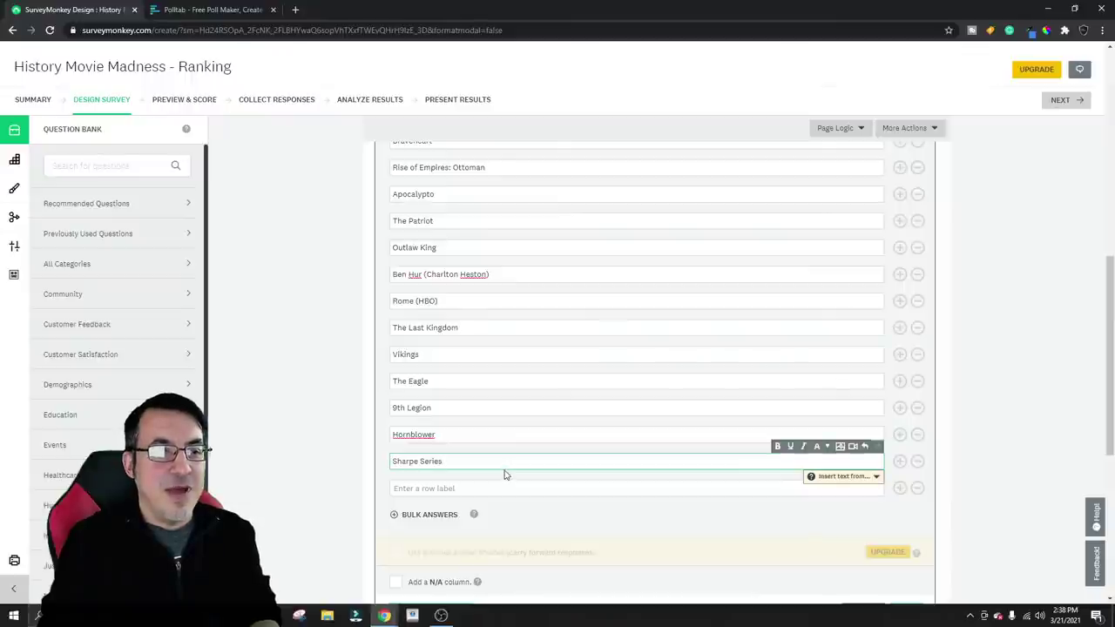
Review the titles entered so far and add "The Tudors" as the row label below "Sharpe Series"
scroll(514, 423, "up", 3)
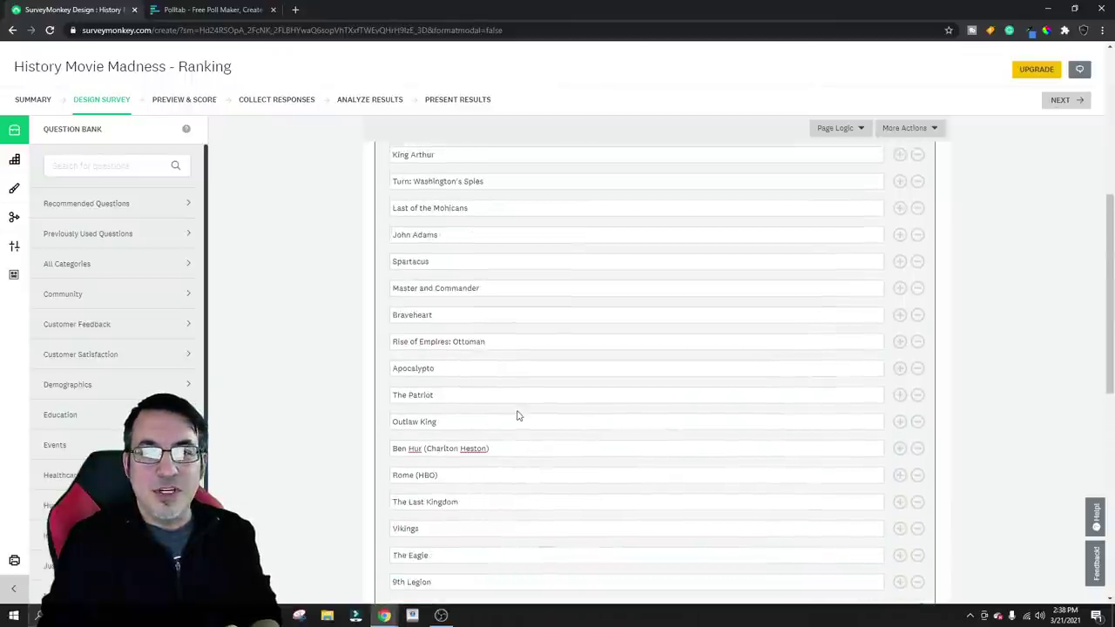
scroll(500, 376, "down", 3)
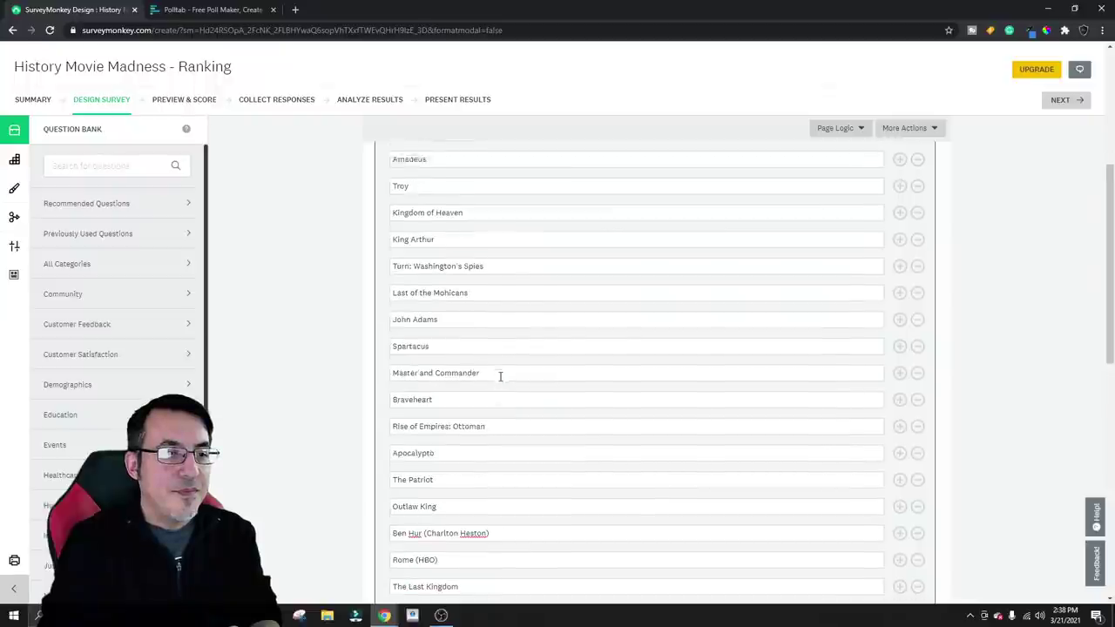
scroll(500, 376, "down", 1)
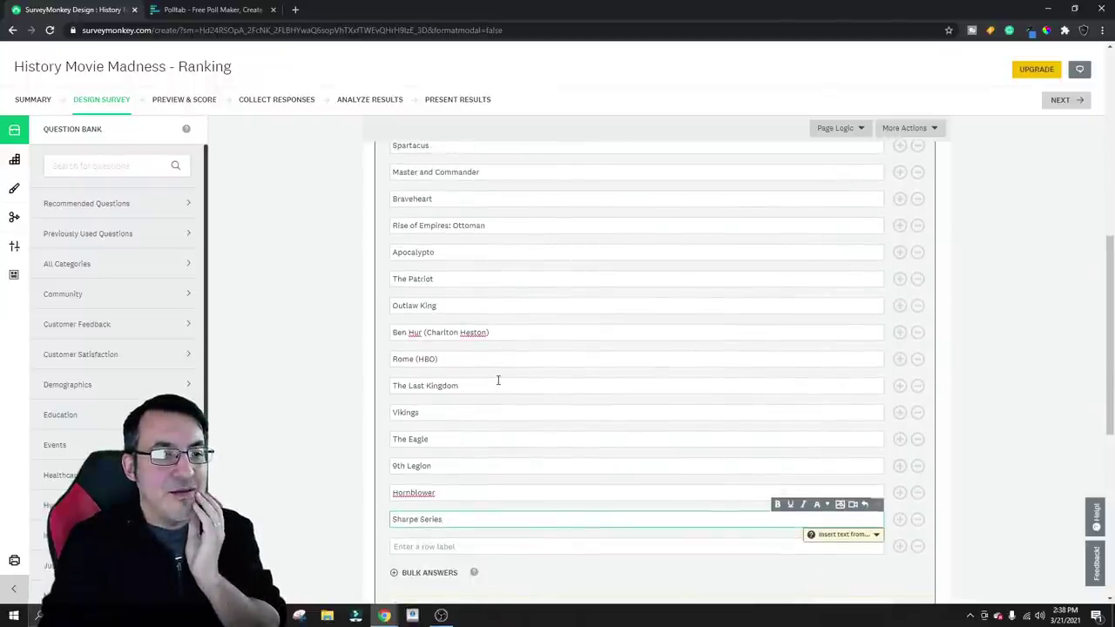
scroll(500, 382, "down", 2)
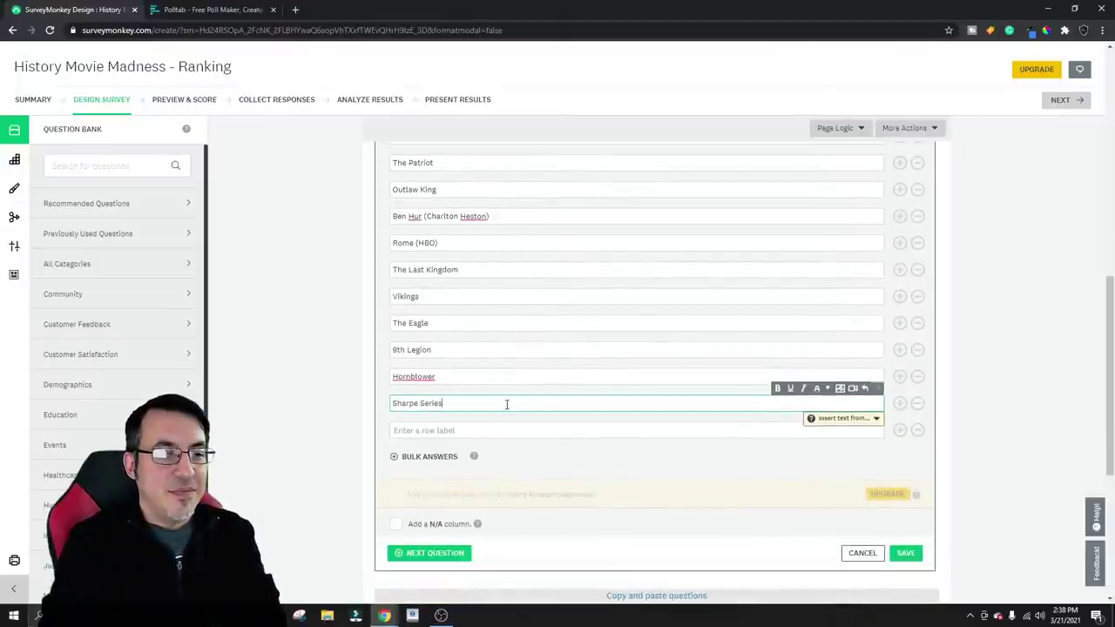
scroll(506, 406, "down", 1)
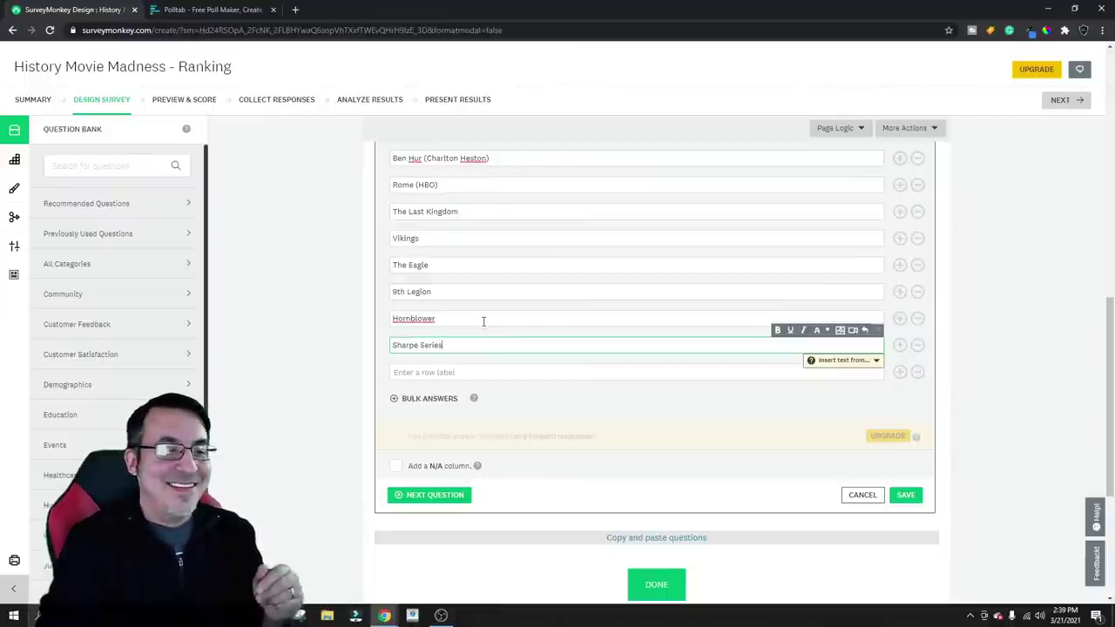
left_click(447, 372)
type("The T")
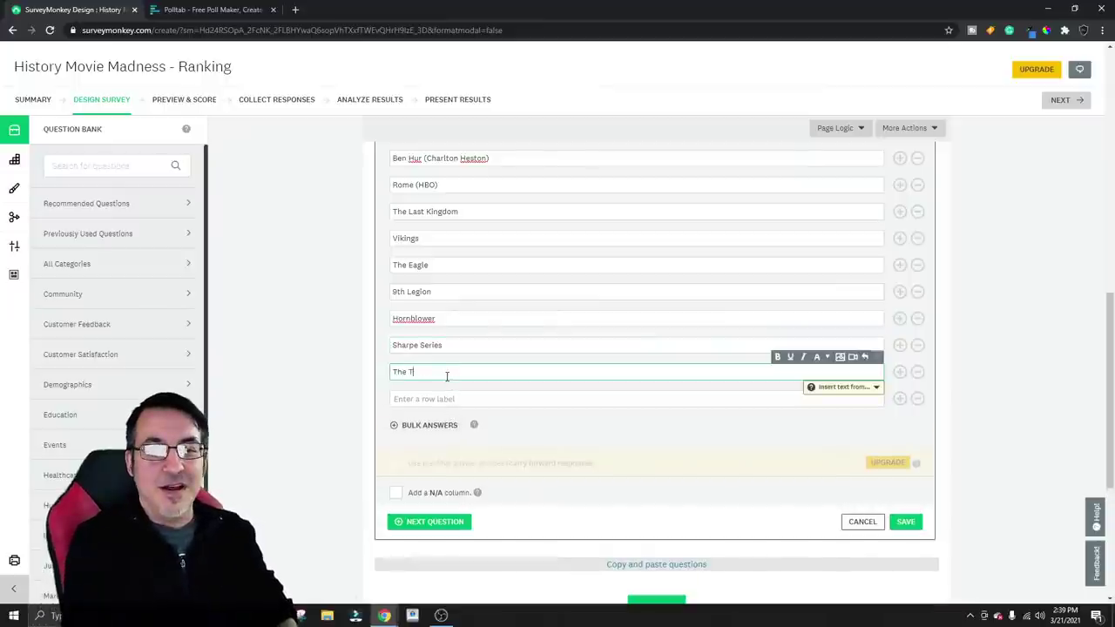
type("udors (")
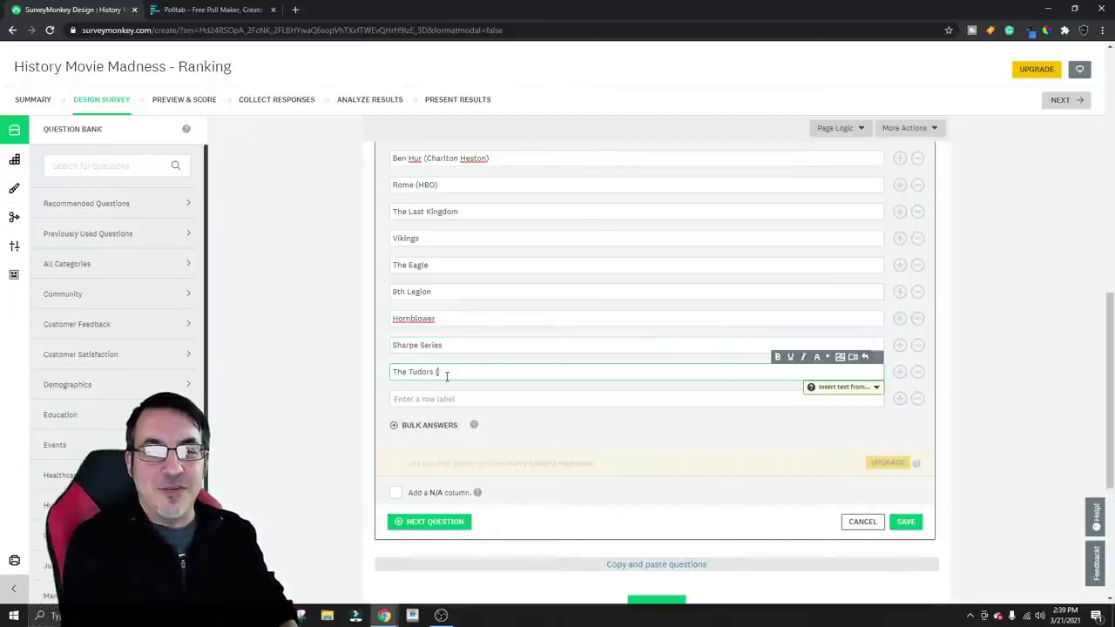
type("TV")
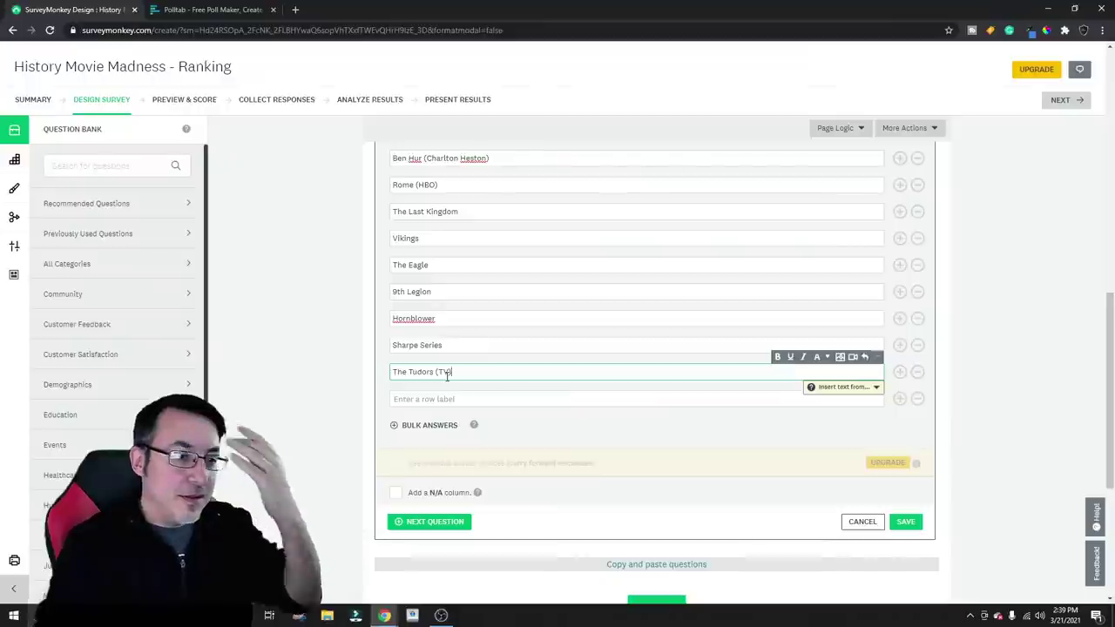
key("BackSpace")
key("BackSpace")
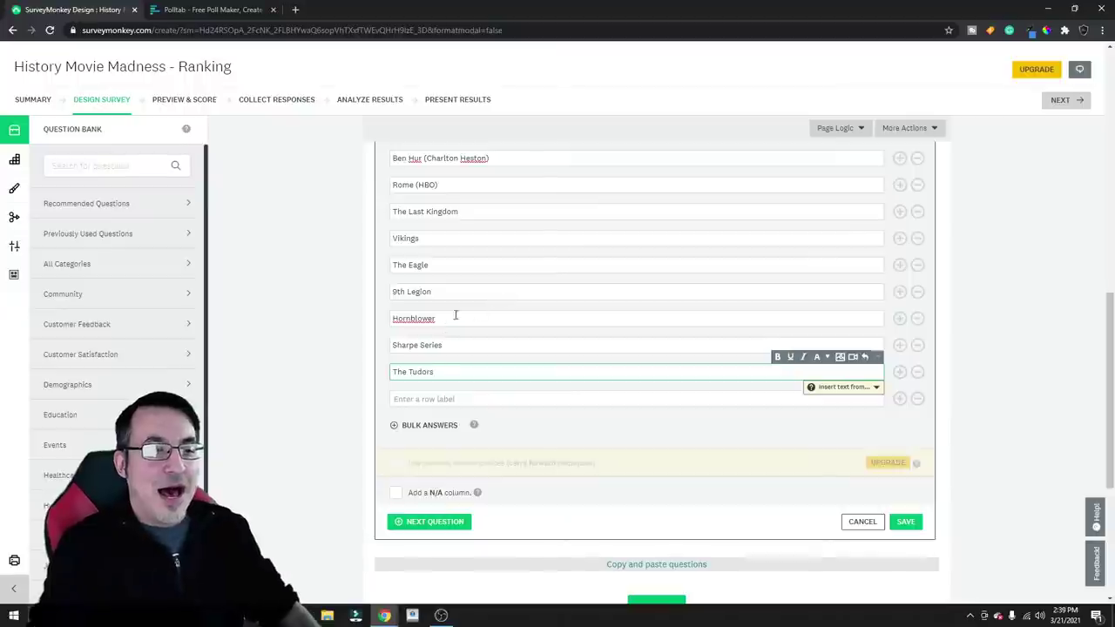
Add "The Borgias" as the row label below "The Tudors" and save the "Ancient to 1815" ranking question
left_click(441, 400)
type("The B")
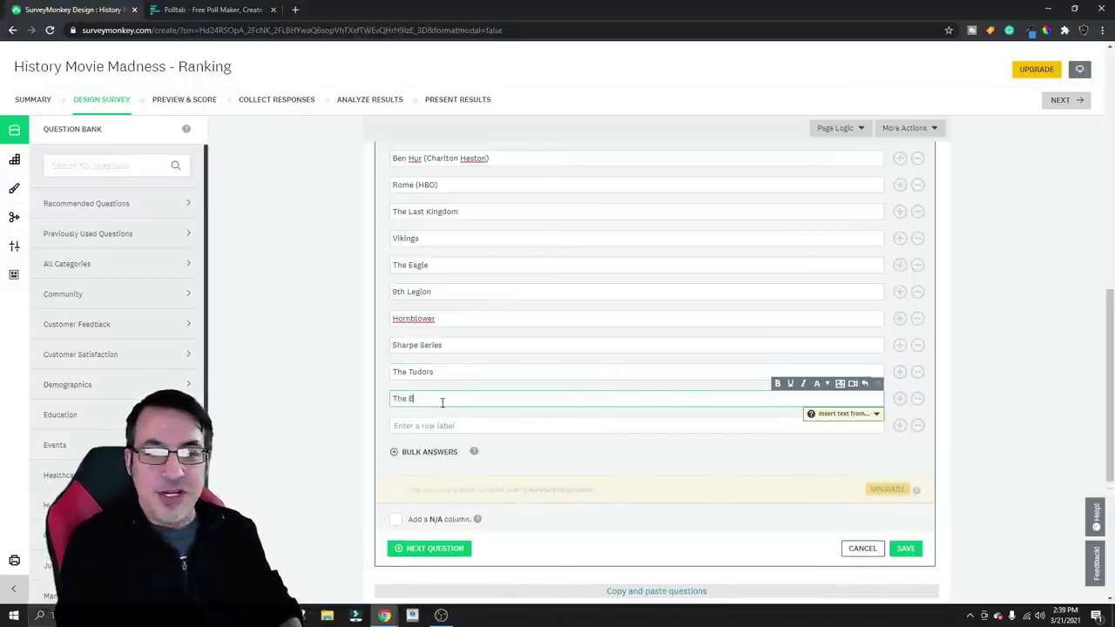
type("orgia")
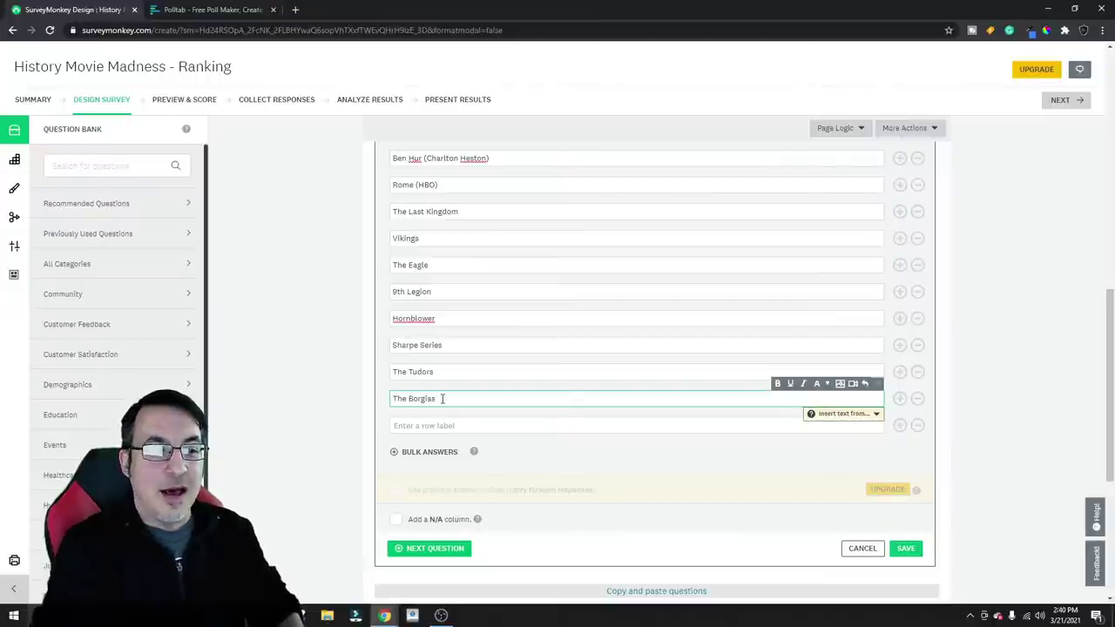
type("s")
scroll(508, 375, "up", 1)
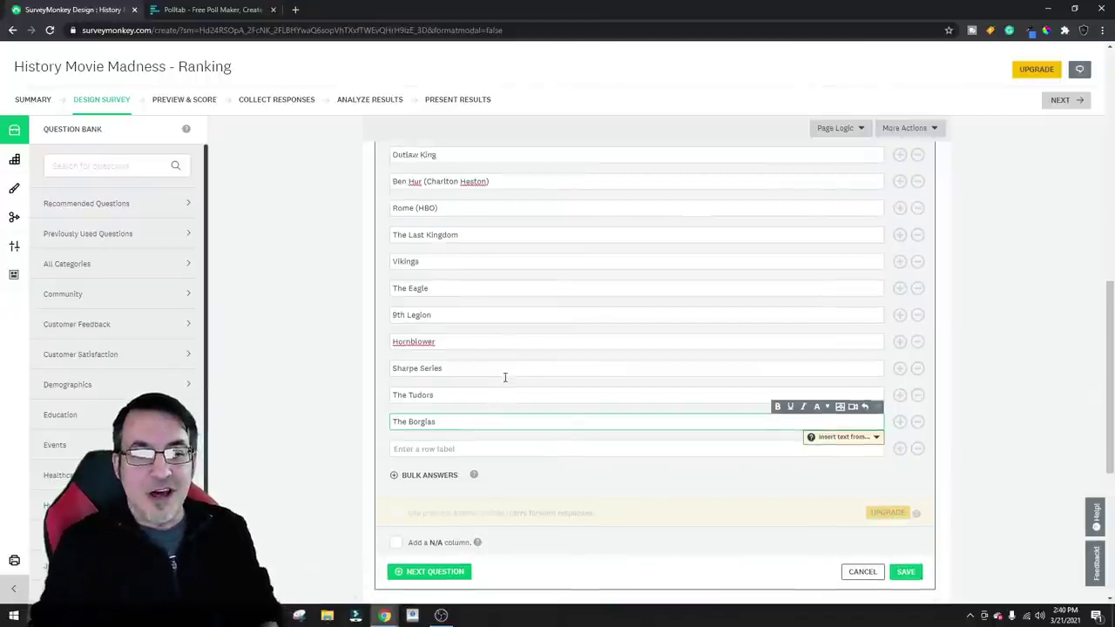
scroll(523, 392, "down", 2)
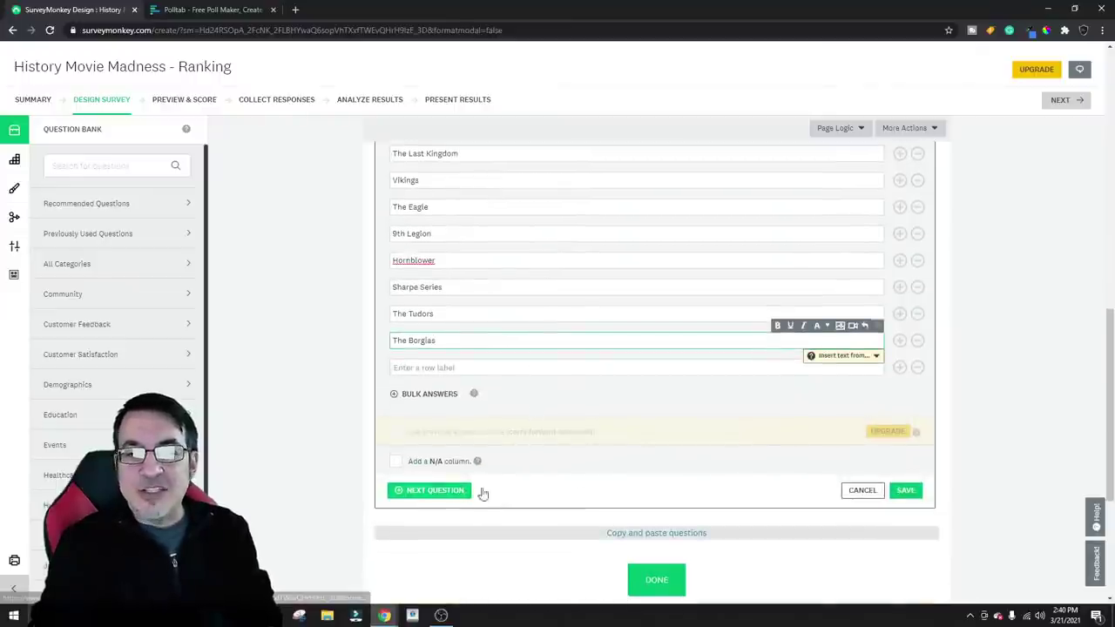
left_click(906, 491)
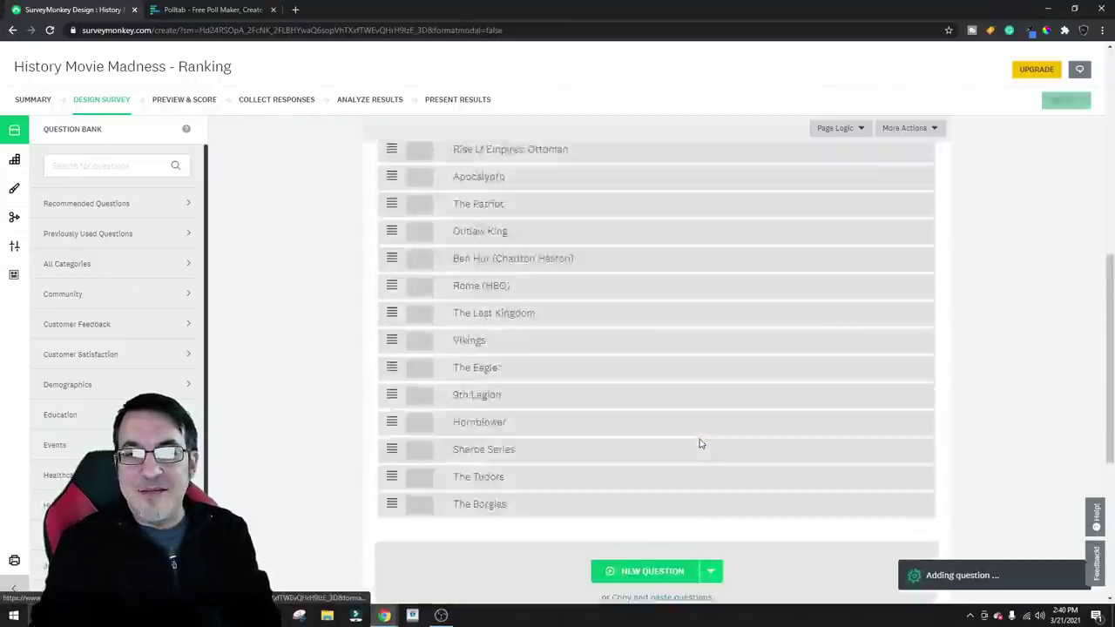
Review the full list of titles in the saved "Ancient to 1815" ranking question from the first entry to the last
scroll(703, 408, "down", 1)
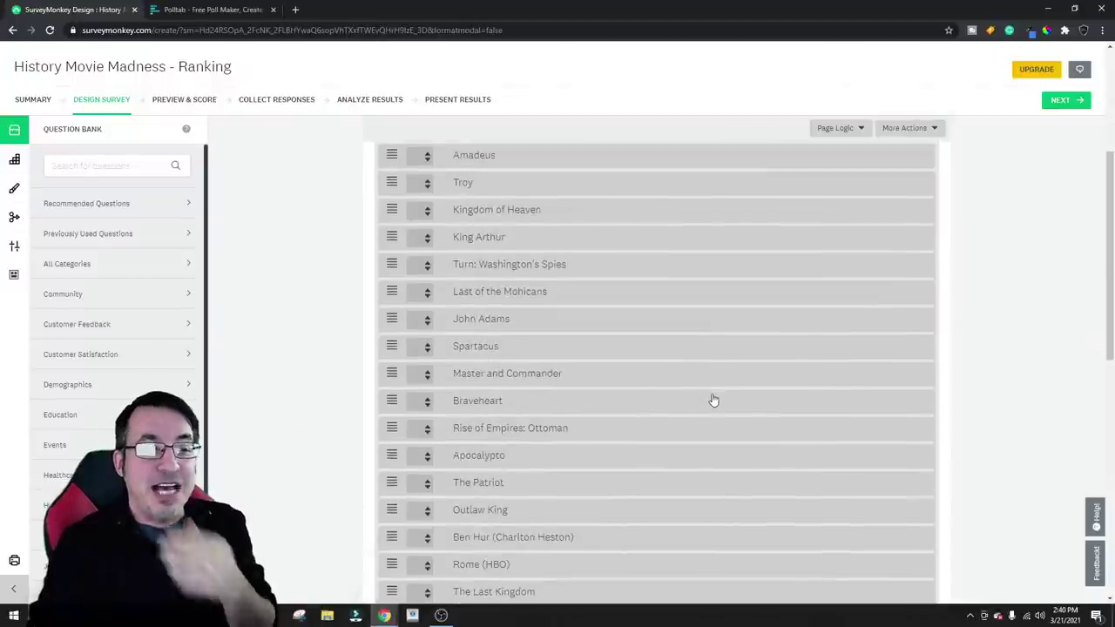
scroll(718, 391, "up", 2)
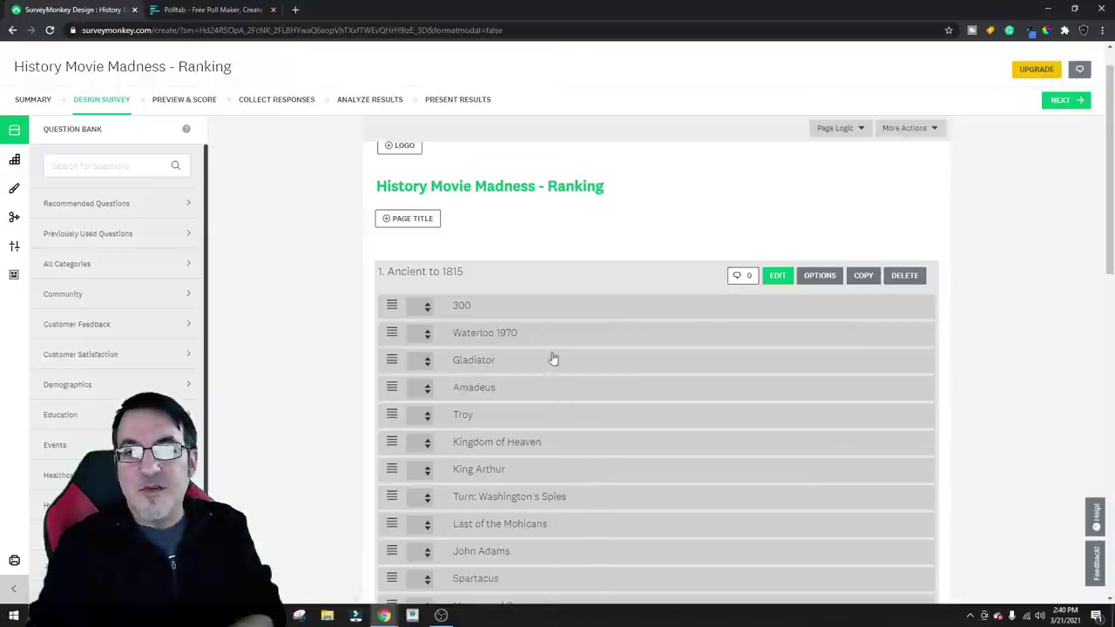
scroll(571, 333, "down", 3)
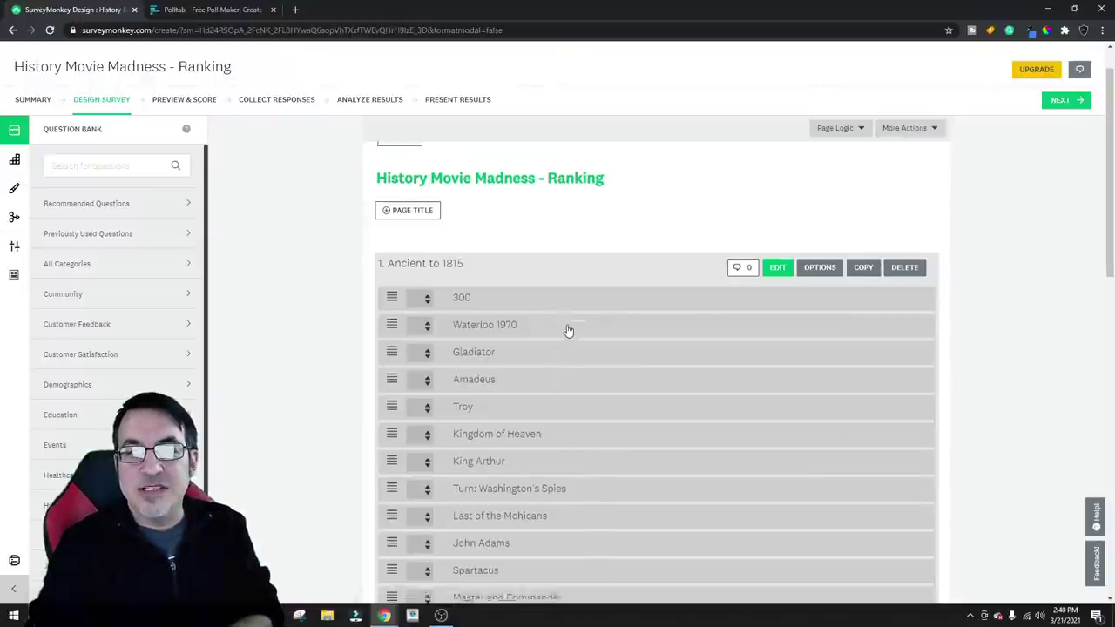
scroll(578, 315, "down", 4)
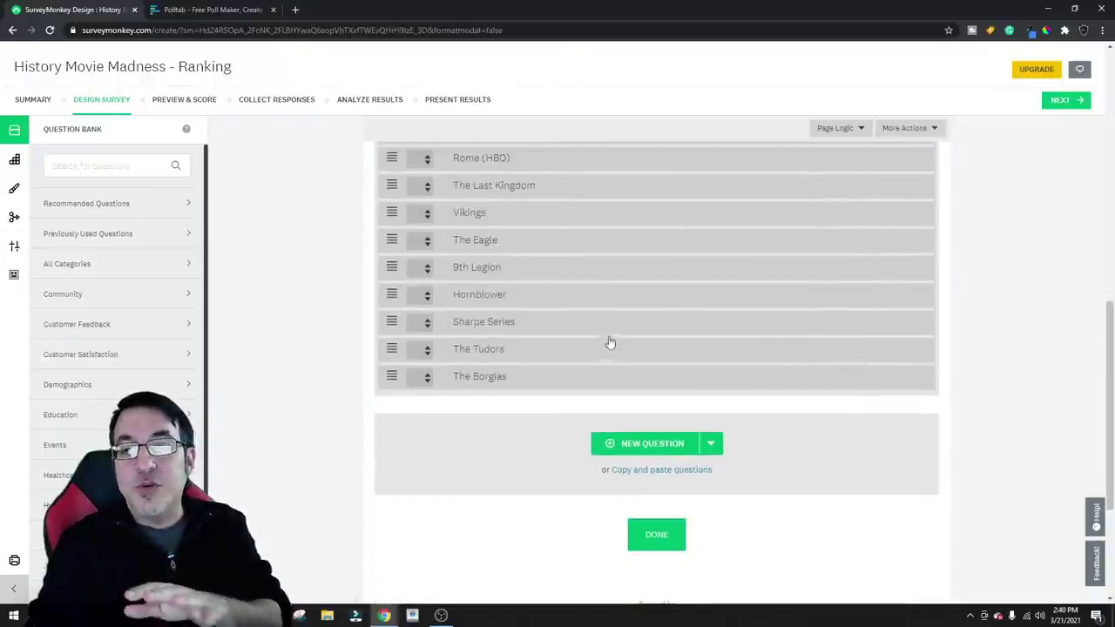
scroll(611, 348, "up", 4)
scroll(619, 355, "up", 4)
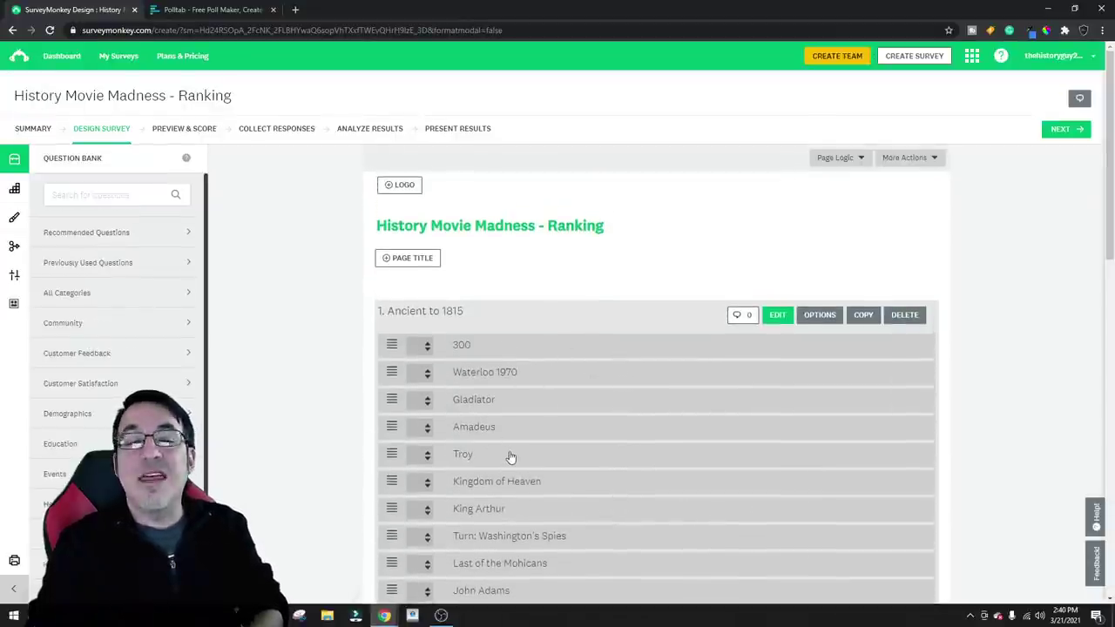
scroll(568, 478, "down", 3)
scroll(573, 470, "down", 4)
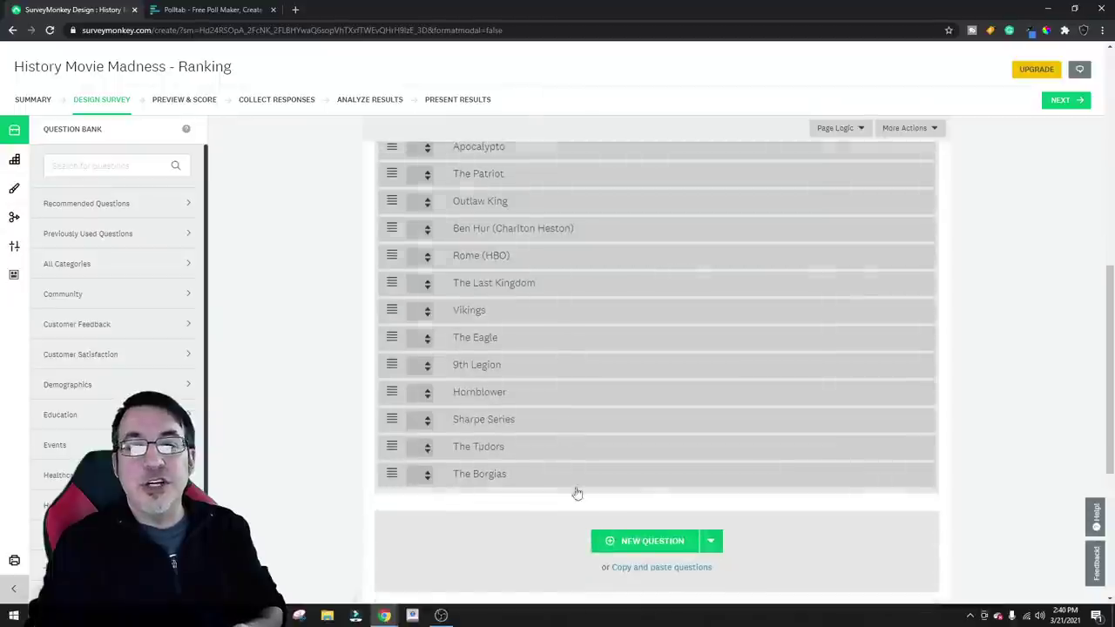
scroll(540, 270, "up", 5)
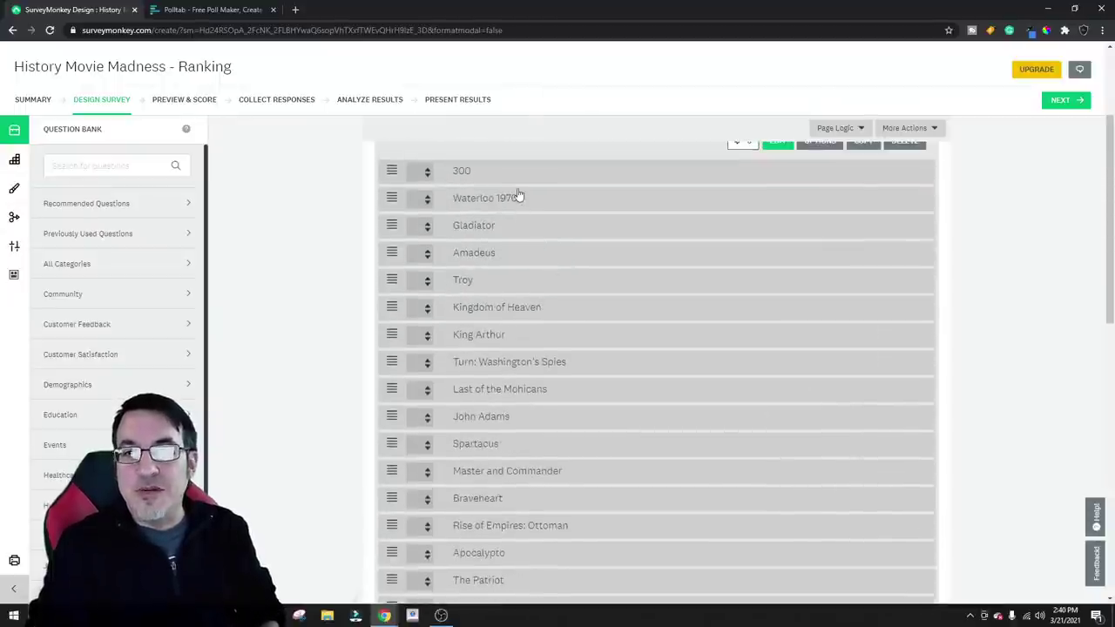
scroll(567, 418, "down", 3)
scroll(583, 472, "down", 3)
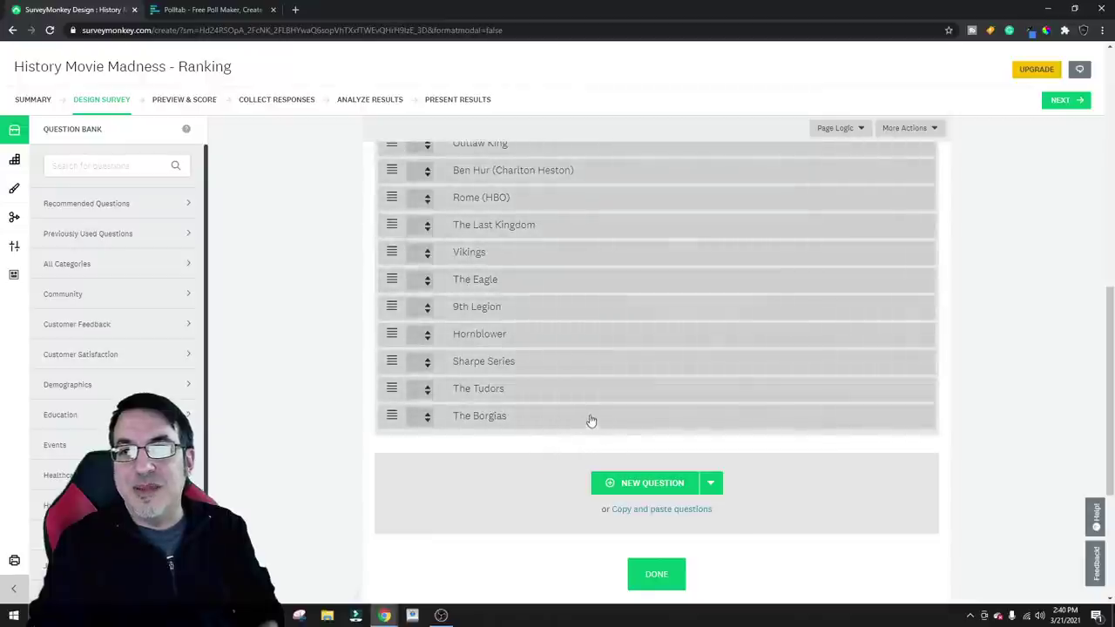
scroll(617, 428, "up", 5)
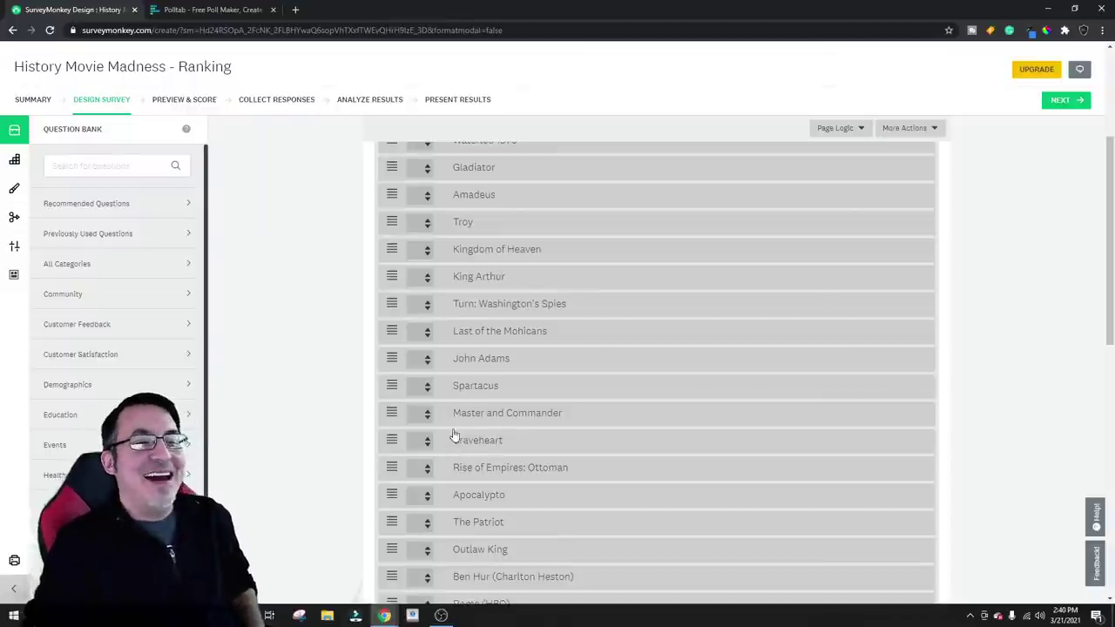
Add a second question titled "1816 to 1918" below the ranking question and place the cursor in its first answer choice
scroll(454, 443, "down", 10)
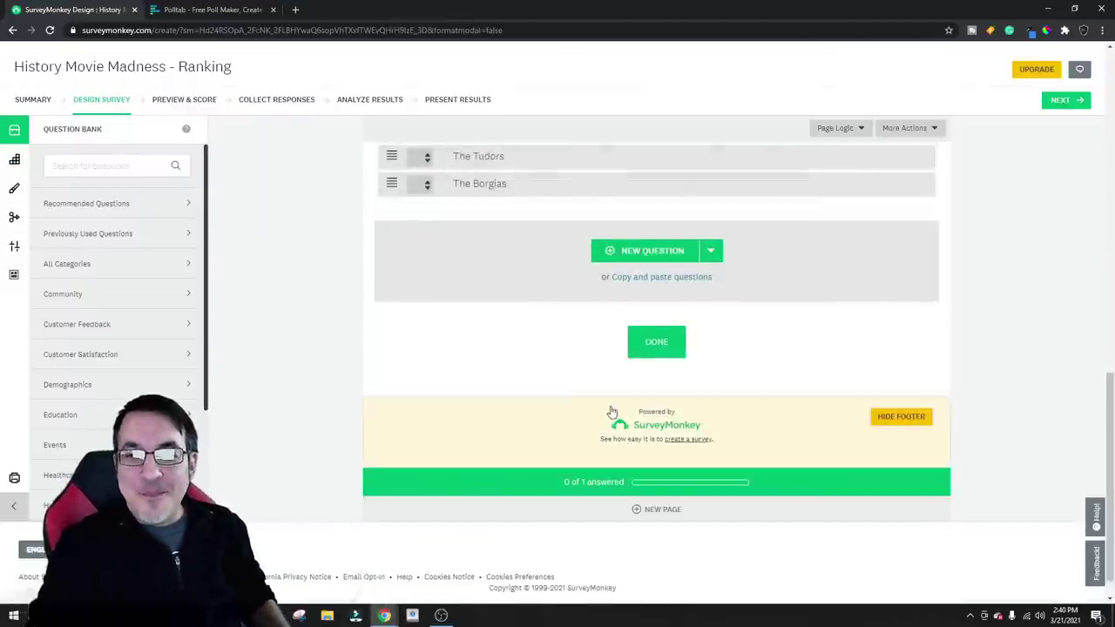
left_click(645, 251)
left_click(503, 261)
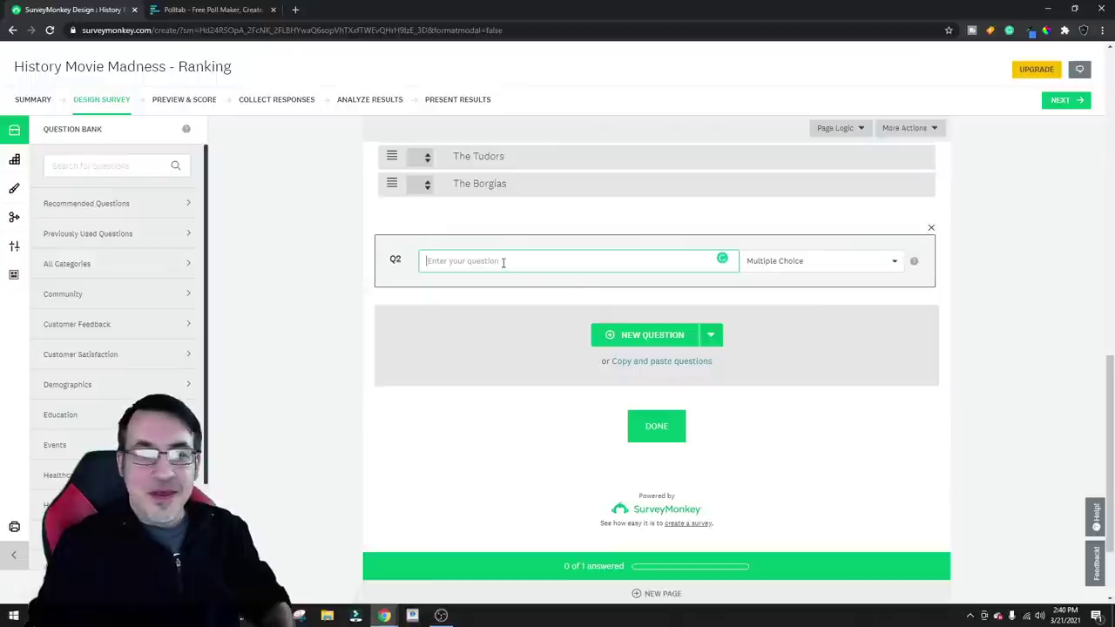
type("1816")
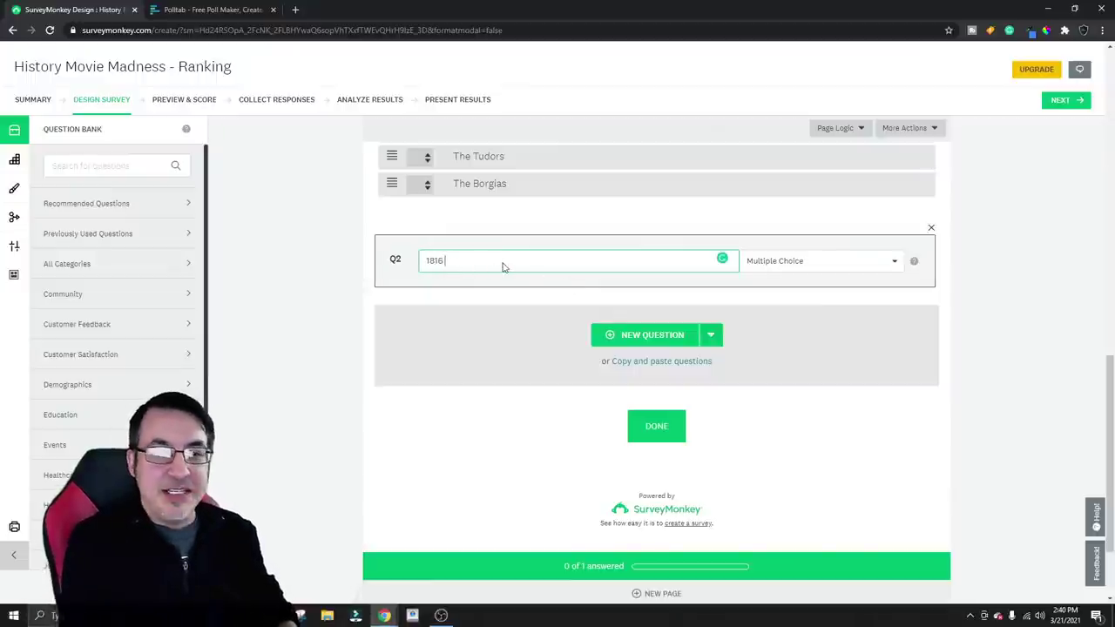
type(" to 1918")
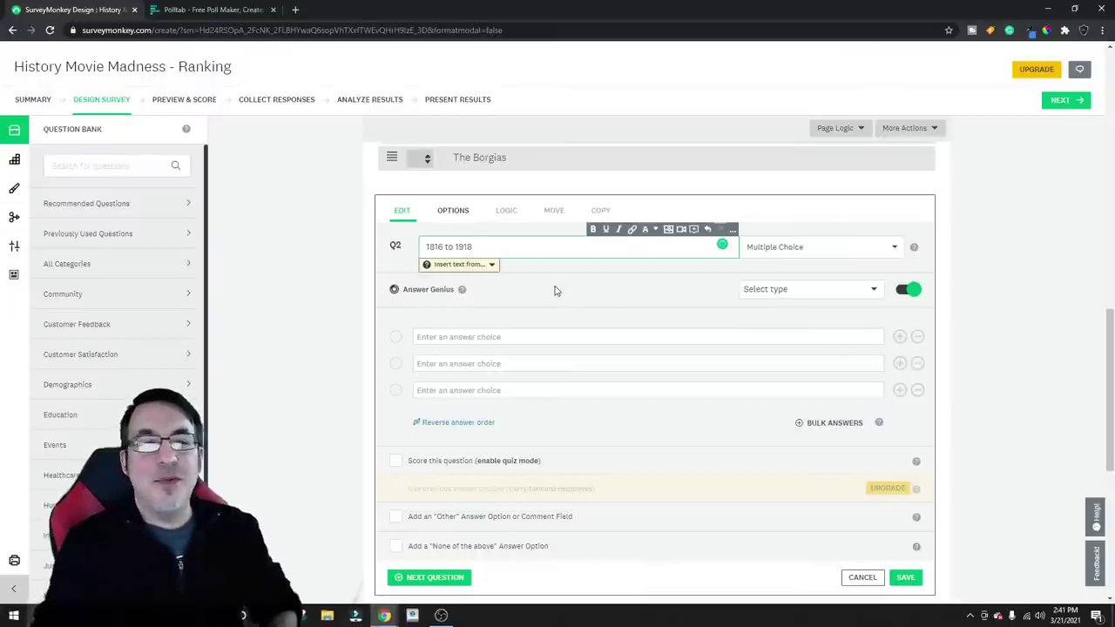
left_click(501, 336)
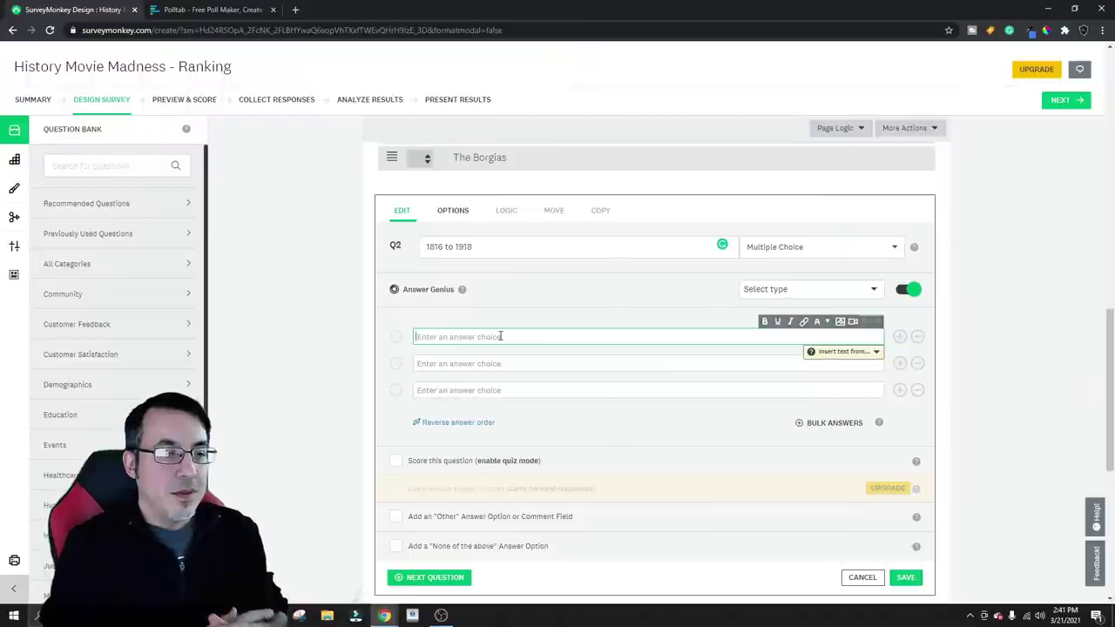
Enter "Alamo (John Wayne)" and "Alamo (Billy Bob)" as the first two answer choices of the "1816 to 1918" question
type("Alamo (John W")
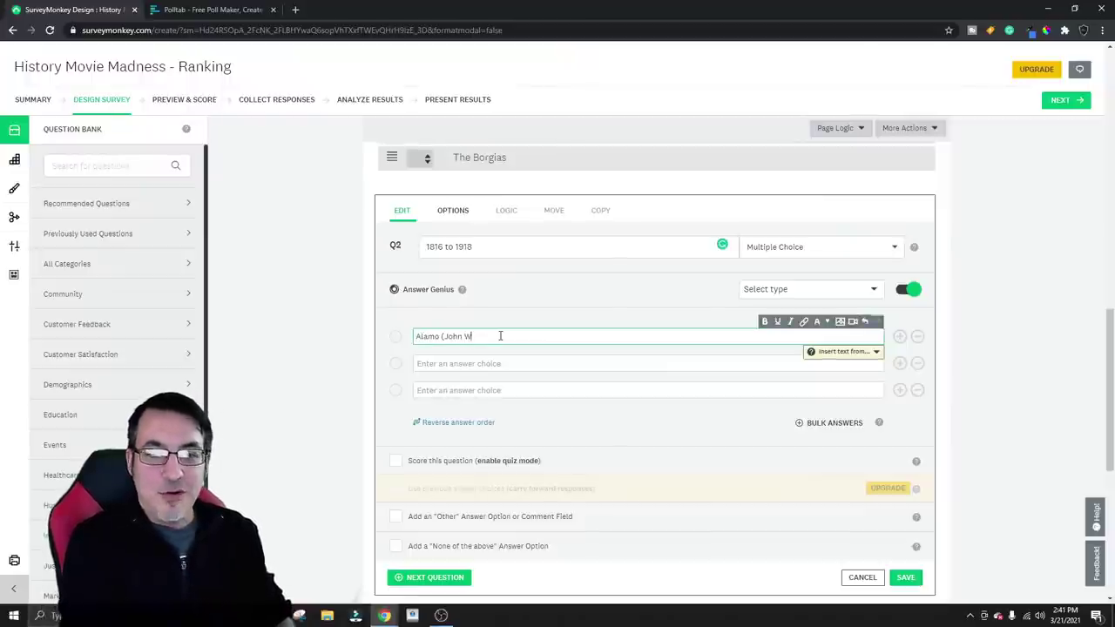
type("ayne)")
left_click(492, 361)
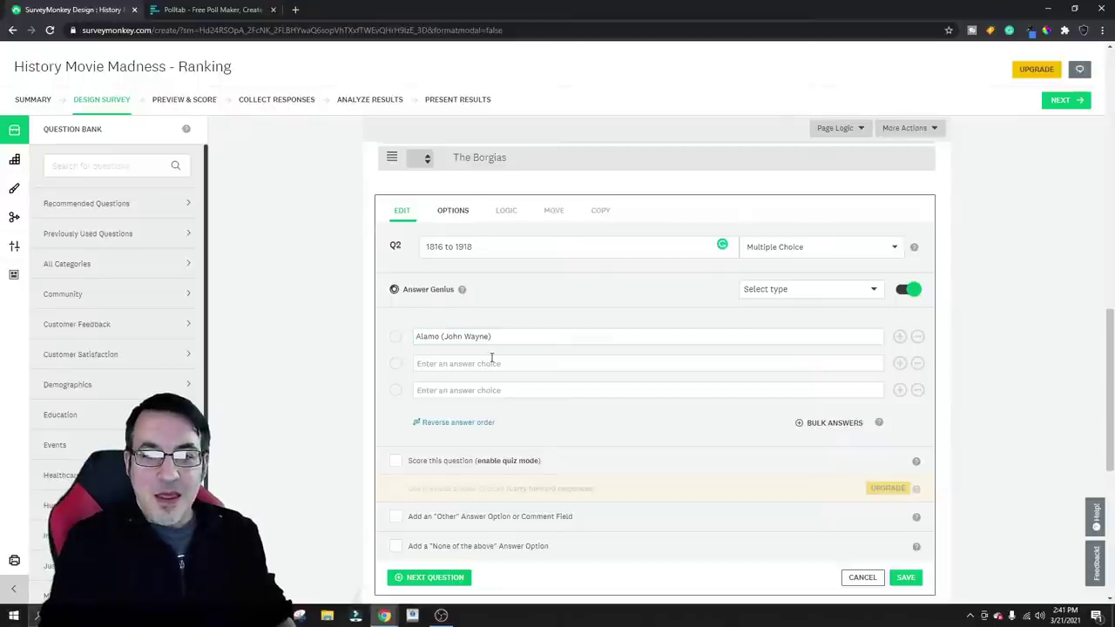
type("Alamo (Billy Bob")
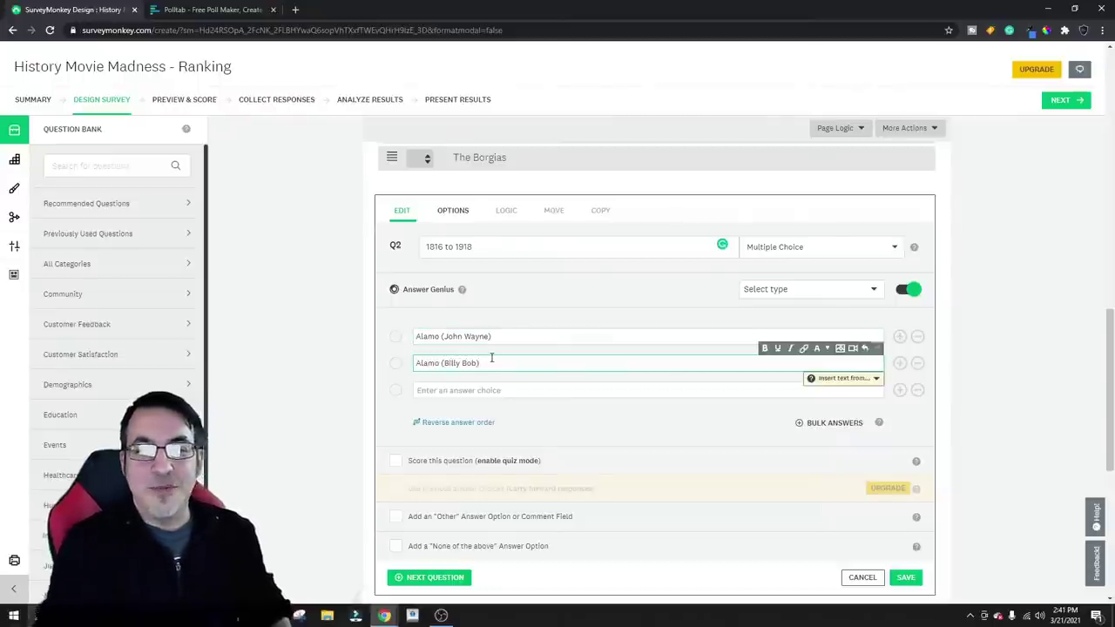
Add "All Quiet on the Western Front" and "Zulu" as the third and fourth answer choices
left_click(484, 389)
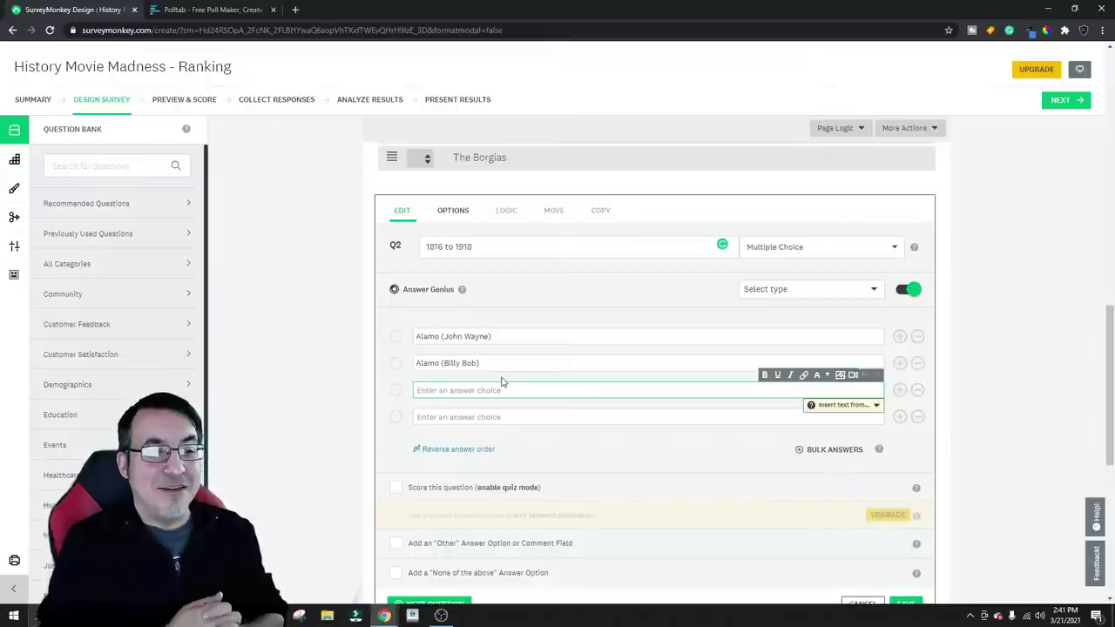
type("All O")
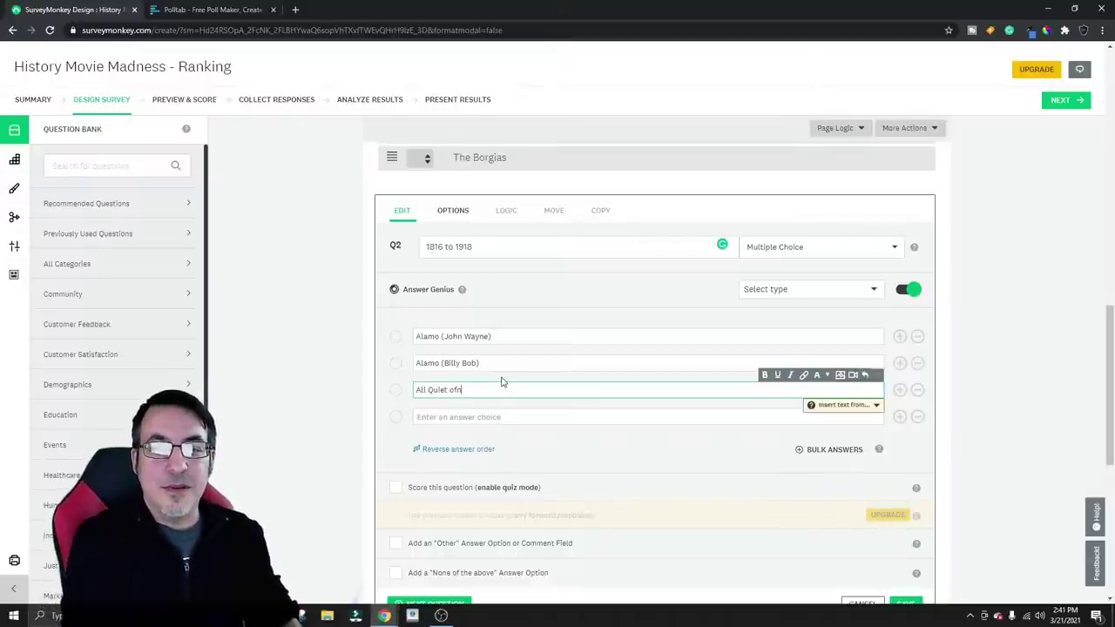
type("uiet on the Western")
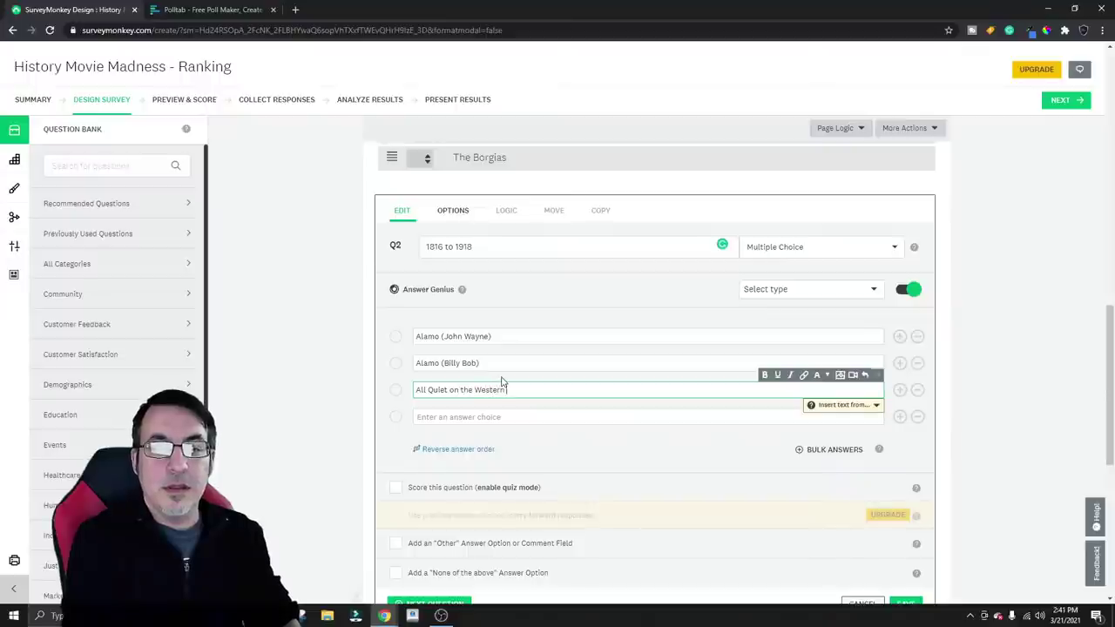
type(" Front")
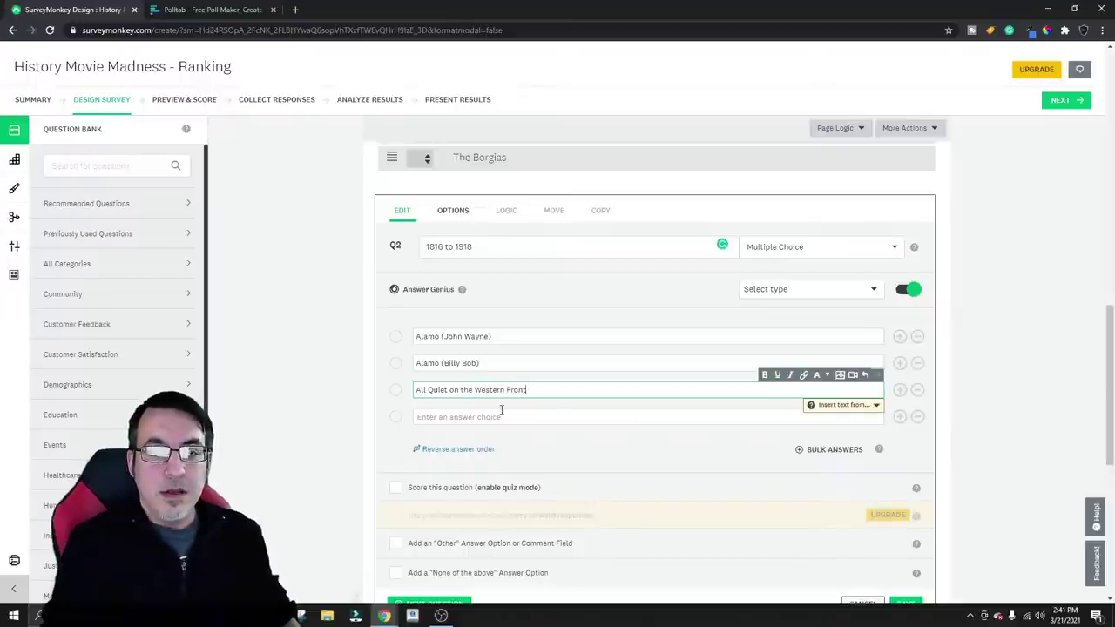
key("Return")
type("Zulu")
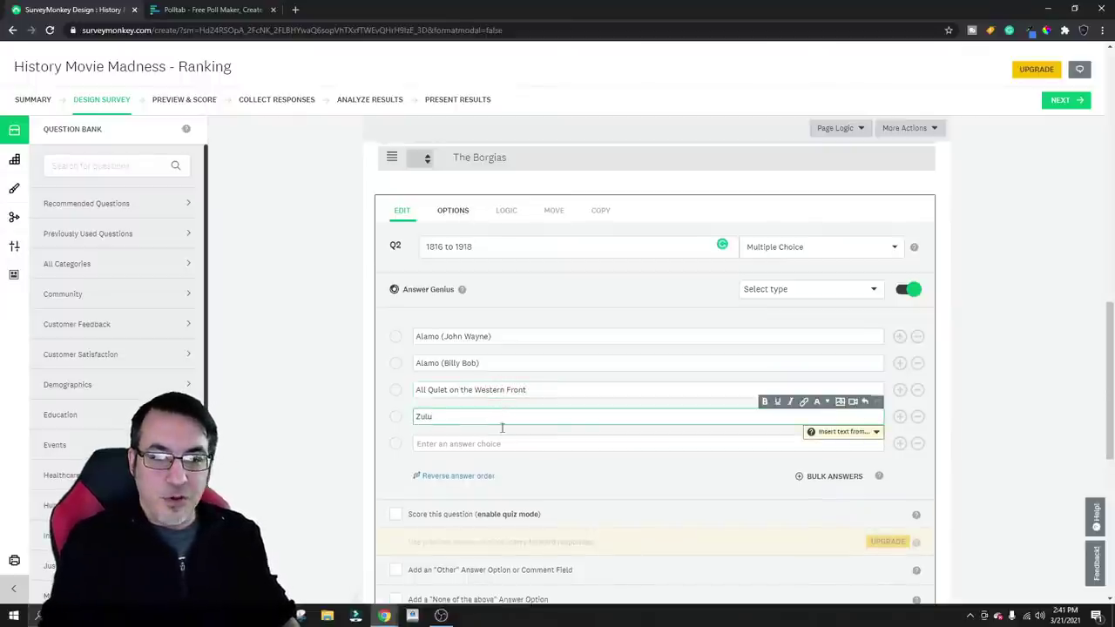
Add "Glory" and "Gettysburg" as the answer choices below "Zulu"
left_click(496, 443)
type("Glory")
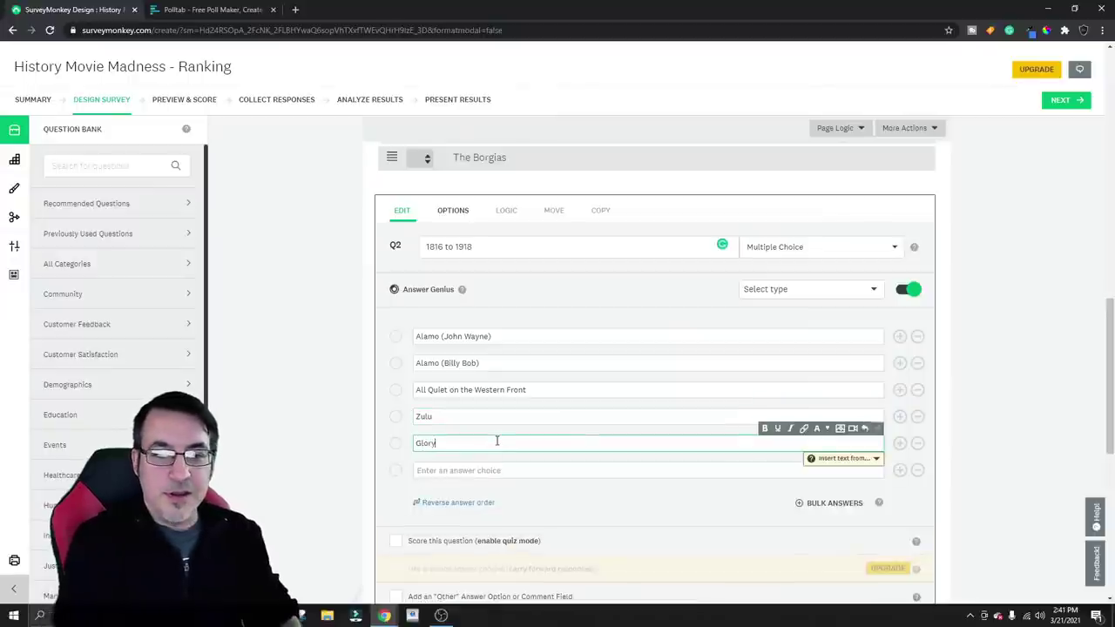
left_click(499, 470)
type("Gett")
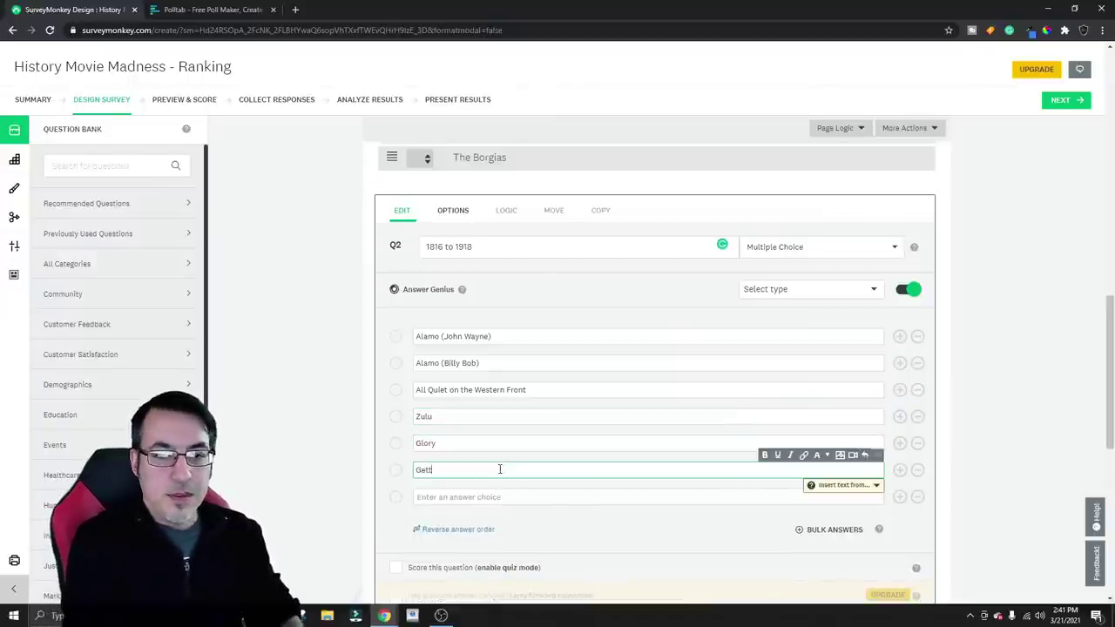
type("ysburg")
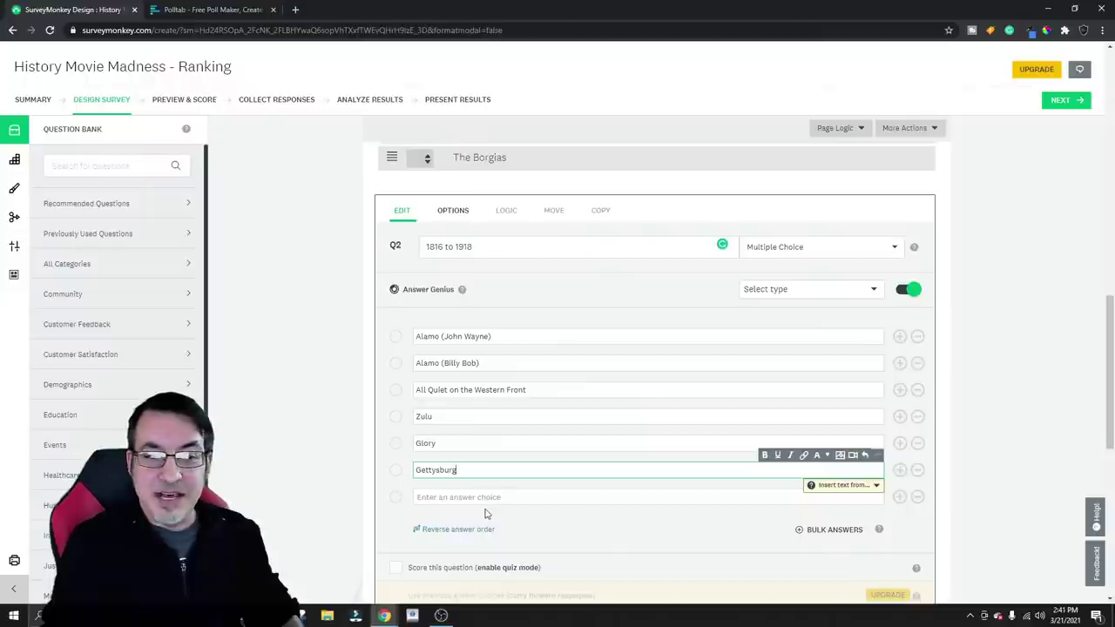
Add "1917" and "Hunley" as the answer choices below "Gettysburg"
left_click(481, 498)
type("1917")
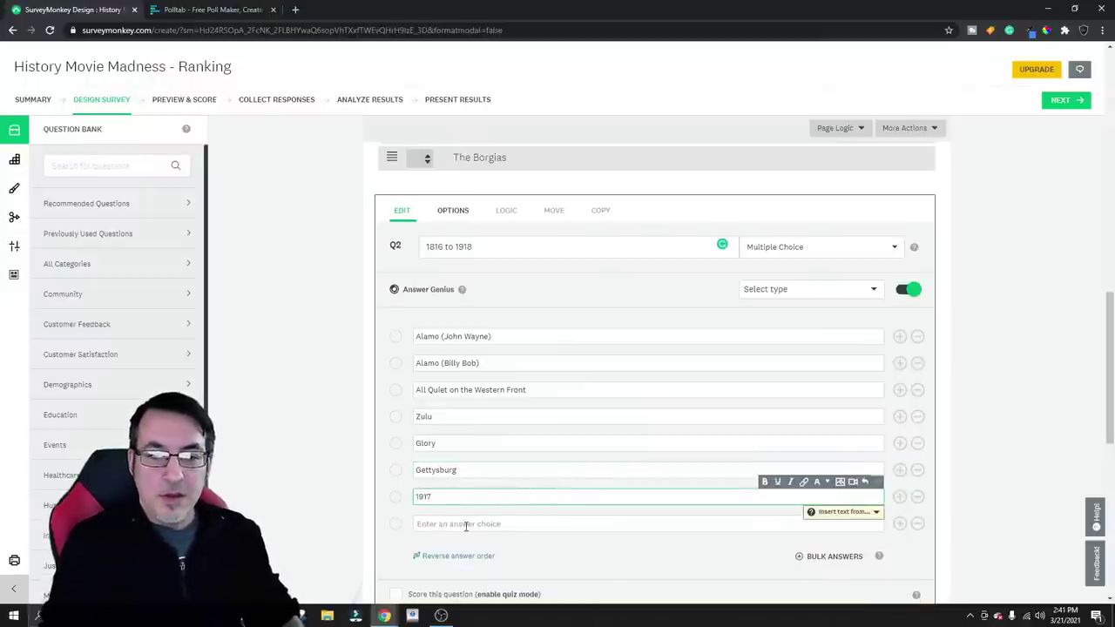
left_click(466, 523)
type("Hunley")
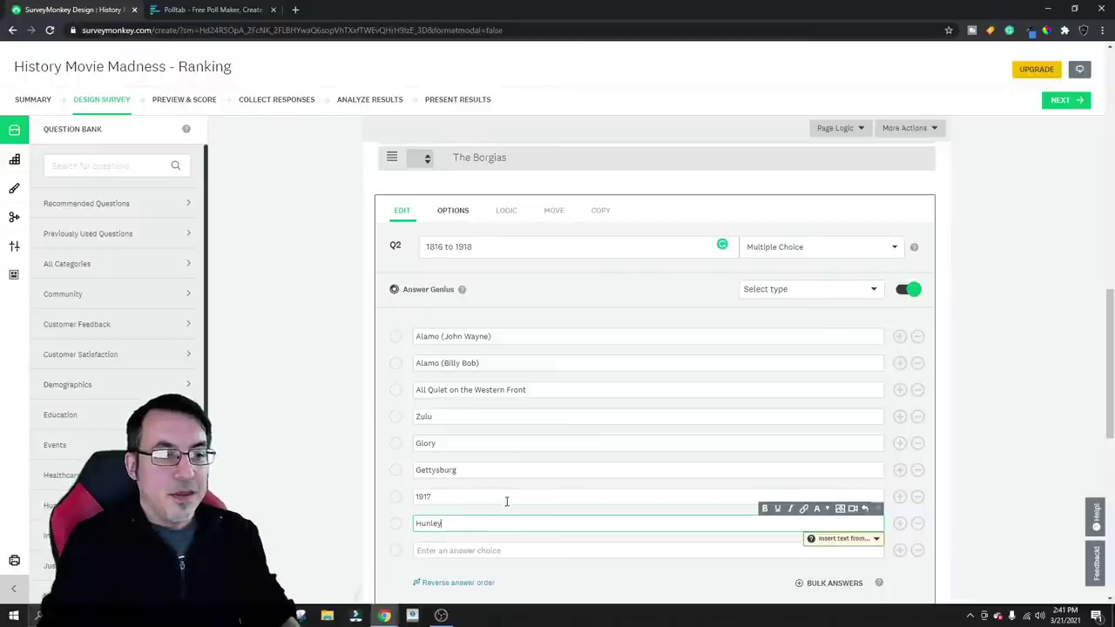
Add "The Red Baron" and "Gods and Generals" as the answer choices below "Hunley"
scroll(506, 502, "down", 1)
left_click(482, 494)
type("The Red Baron")
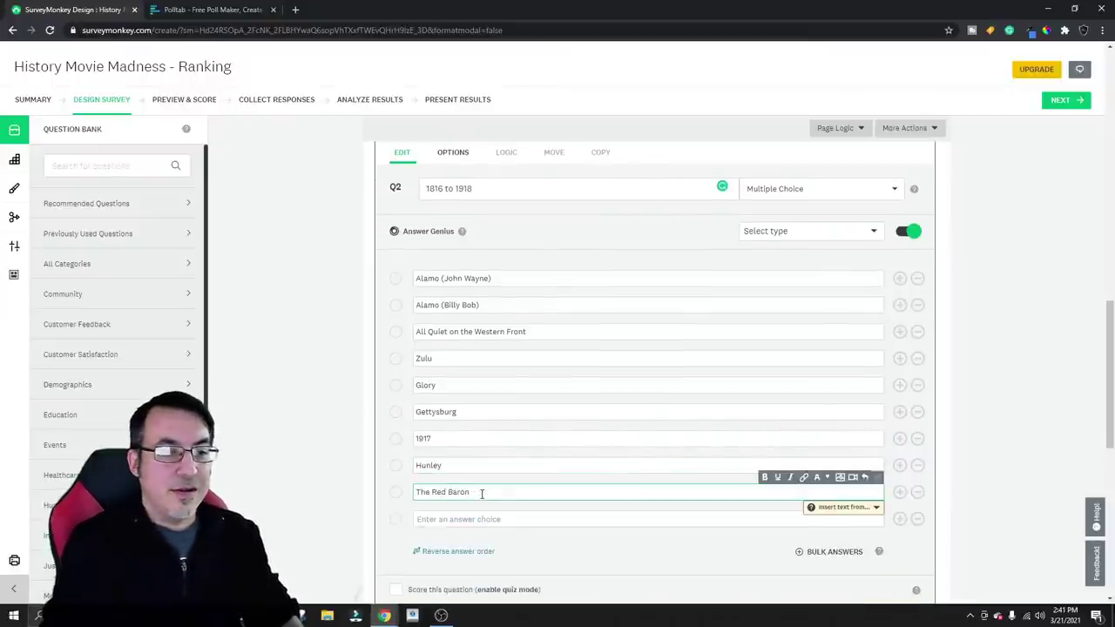
left_click(501, 518)
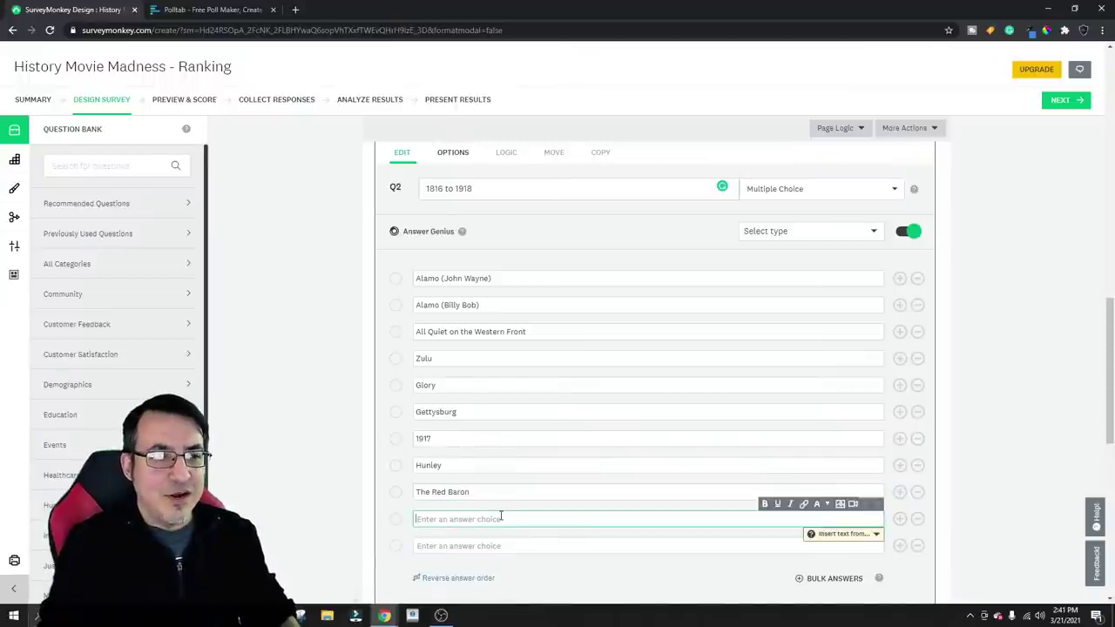
type("Go")
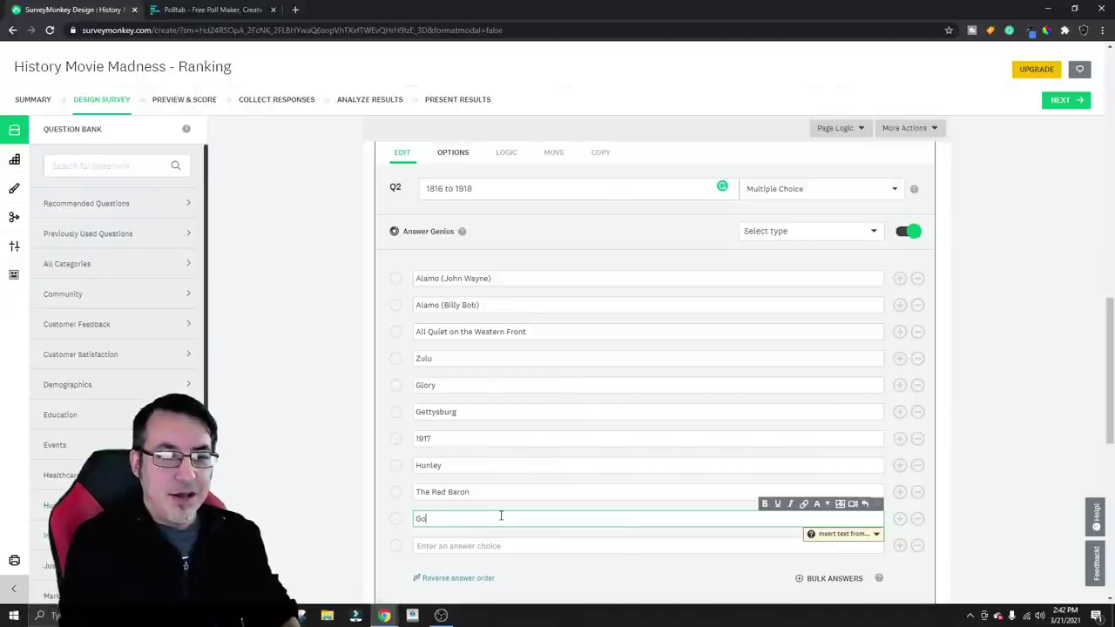
type("ds and Generals")
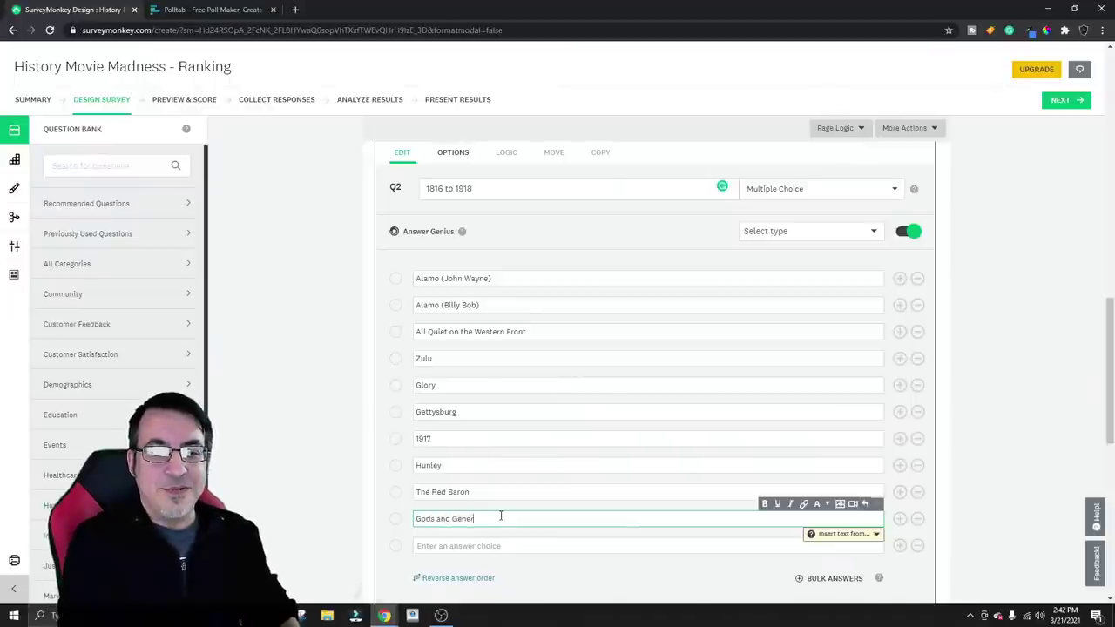
Add "The Last Samurai" and "Tombstone" as the answer choices below "Gods and Generals"
left_click(515, 544)
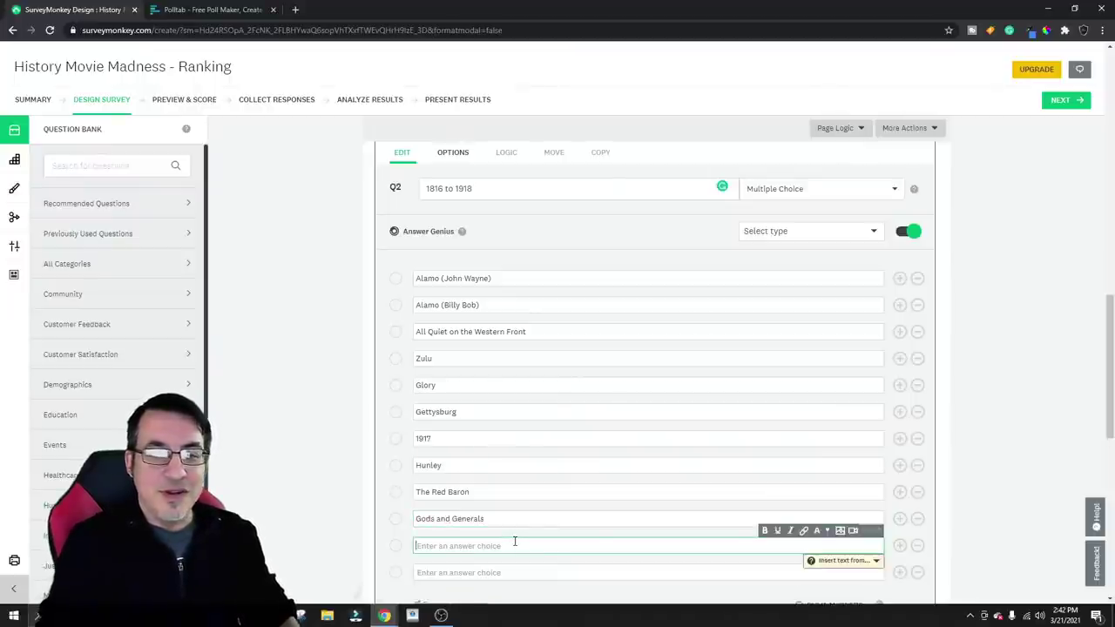
type("The Last Samurai")
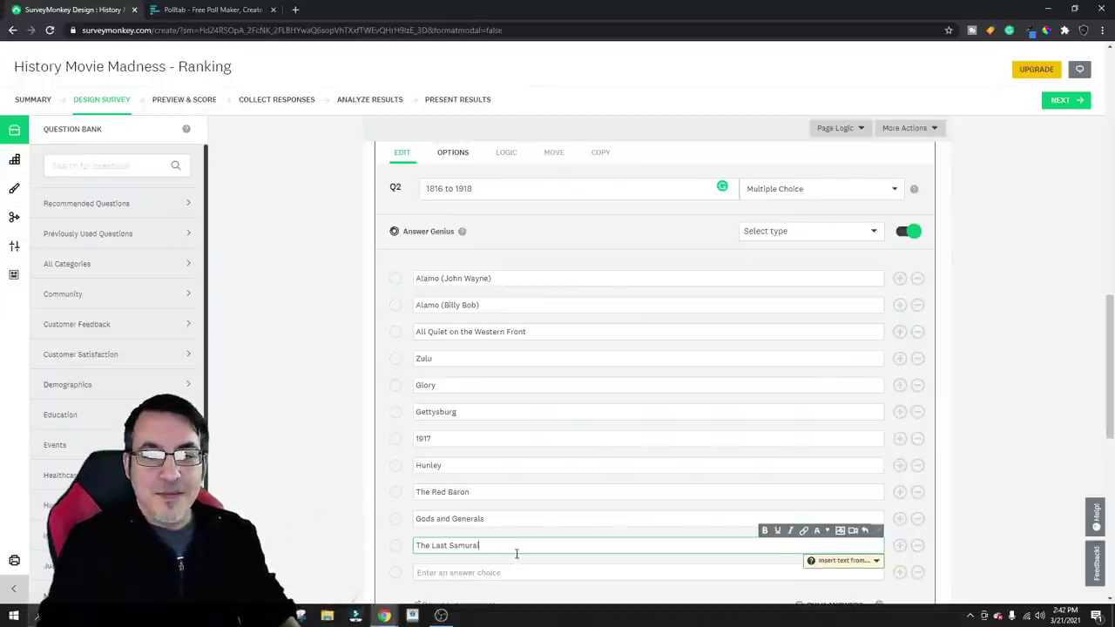
left_click(509, 572)
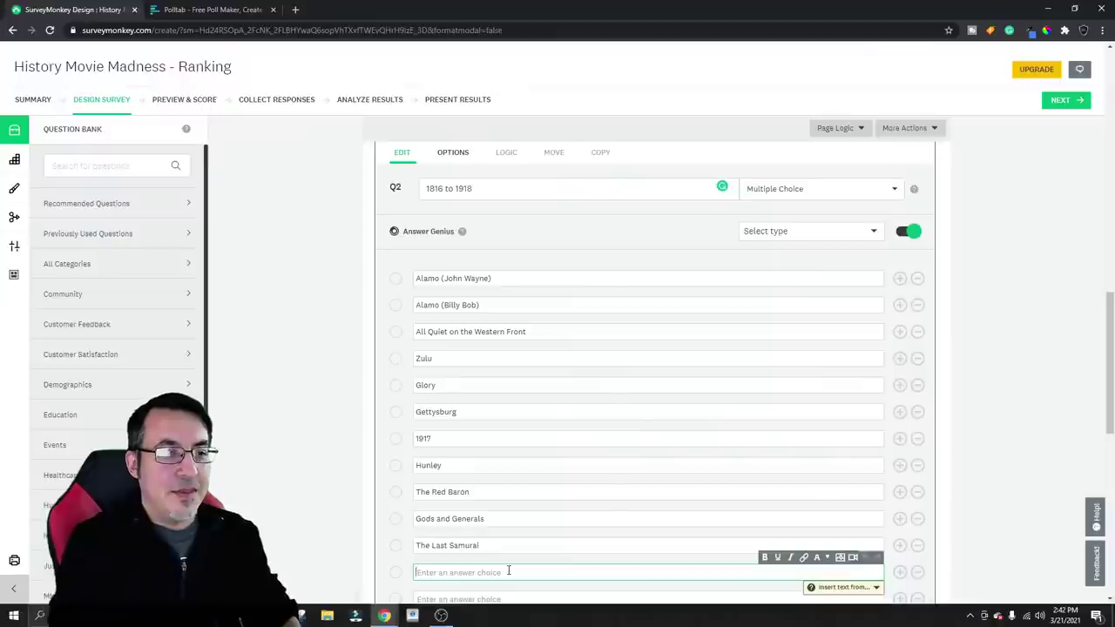
type("Tombst")
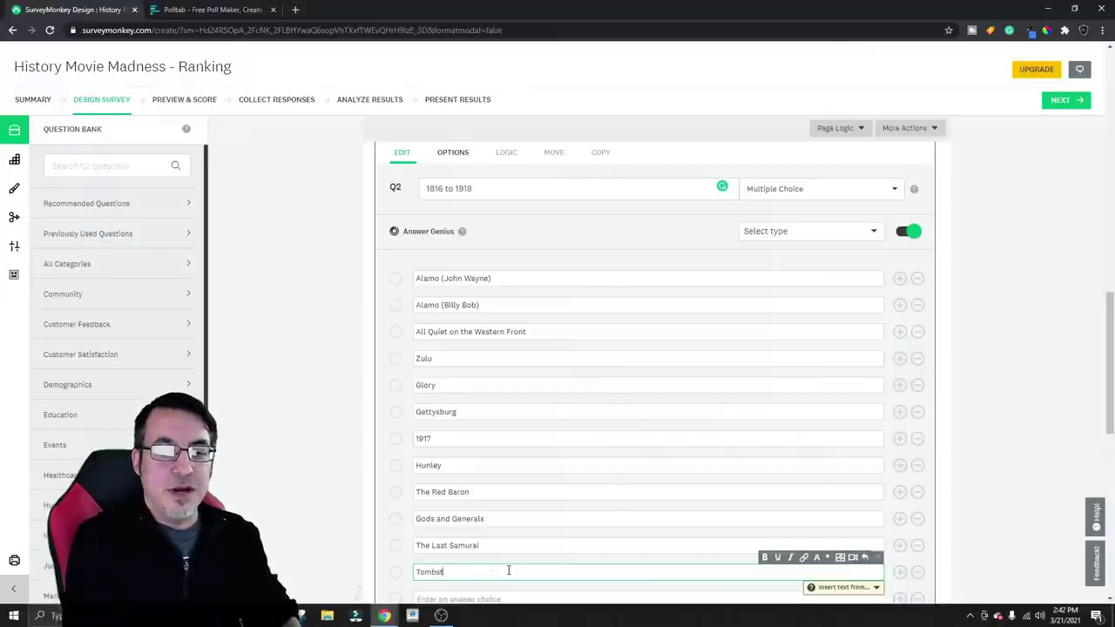
type("one")
Add "The Lost Battalion" and "Lincoln" as the answer choices below "Tombstone"
scroll(506, 548, "down", 1)
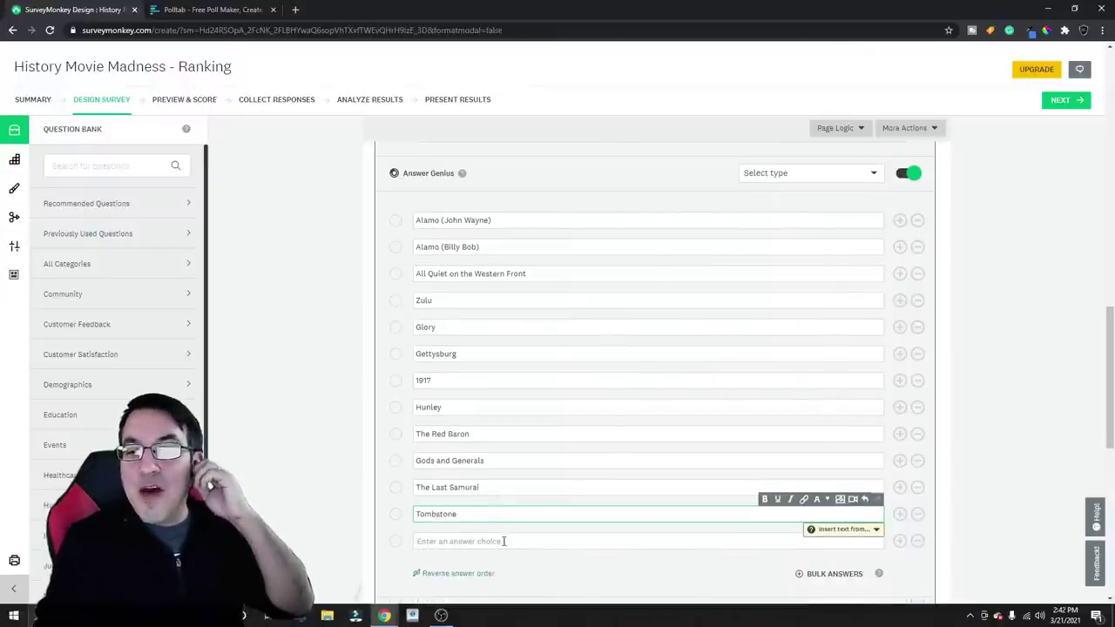
left_click(504, 541)
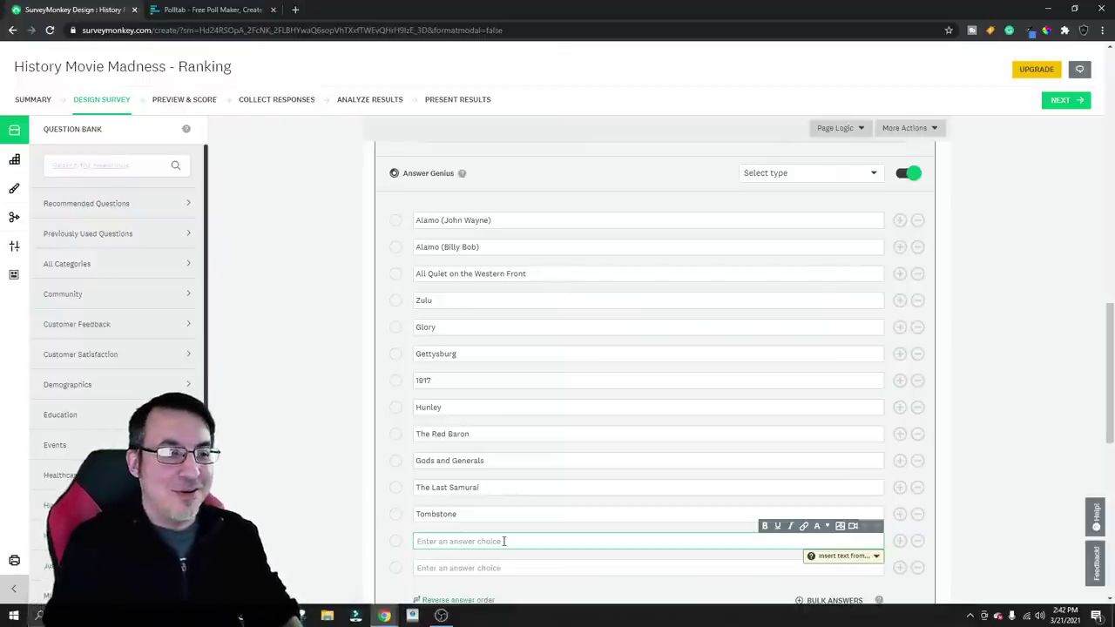
type("The Lost ")
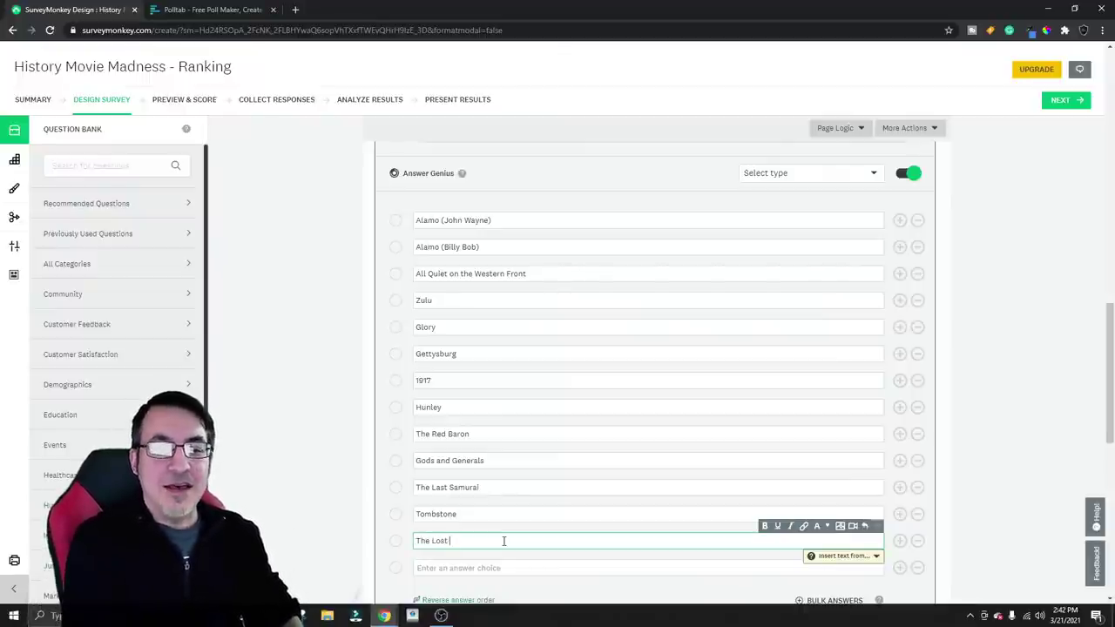
type("Battalion")
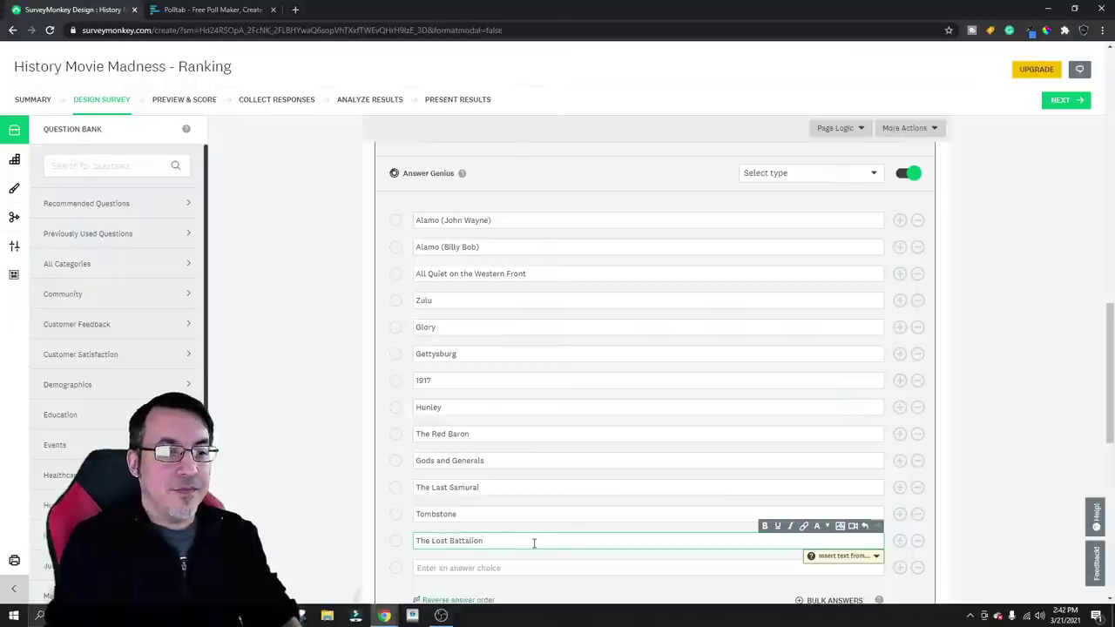
left_click(518, 567)
type("Linco")
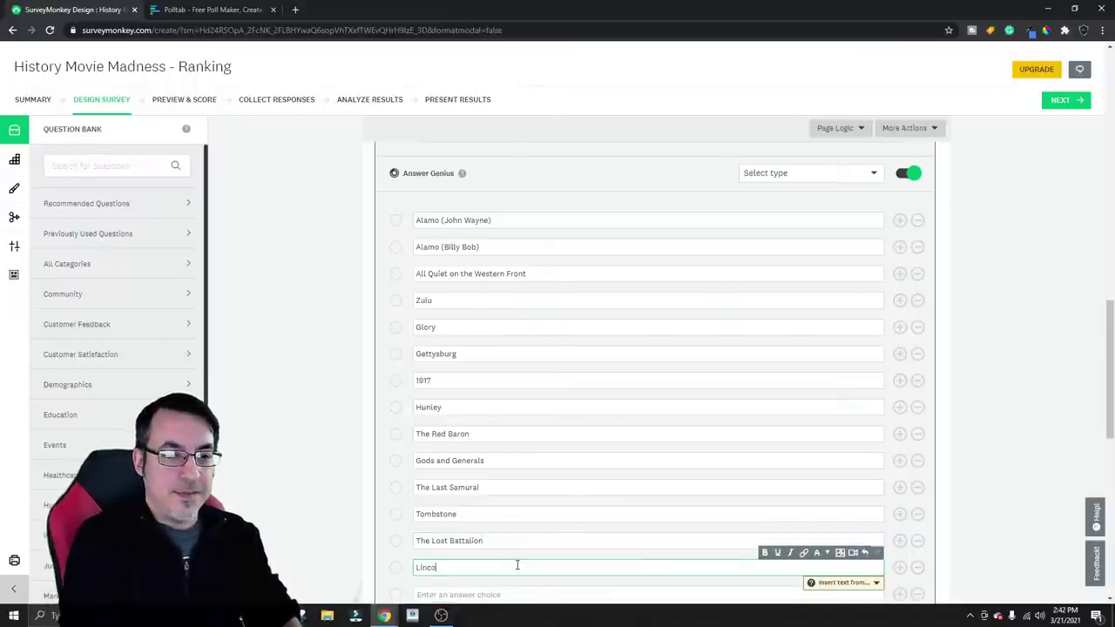
type("ln")
Add "Ironclads" and "Andersonville" as the answer choices below "Lincoln"
key("Return")
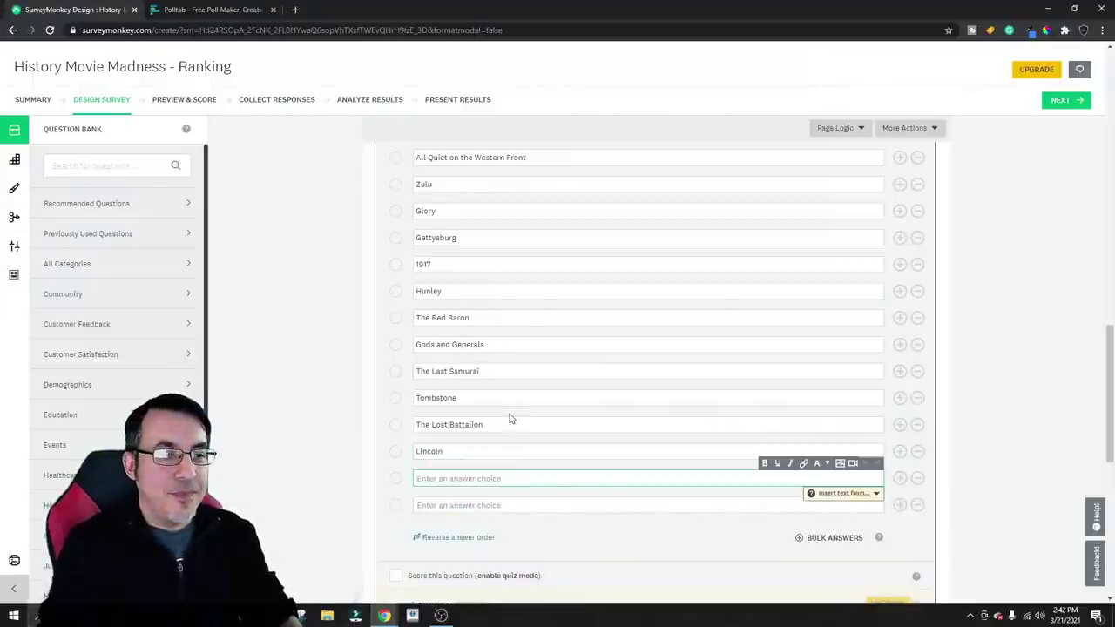
type("Ironclad")
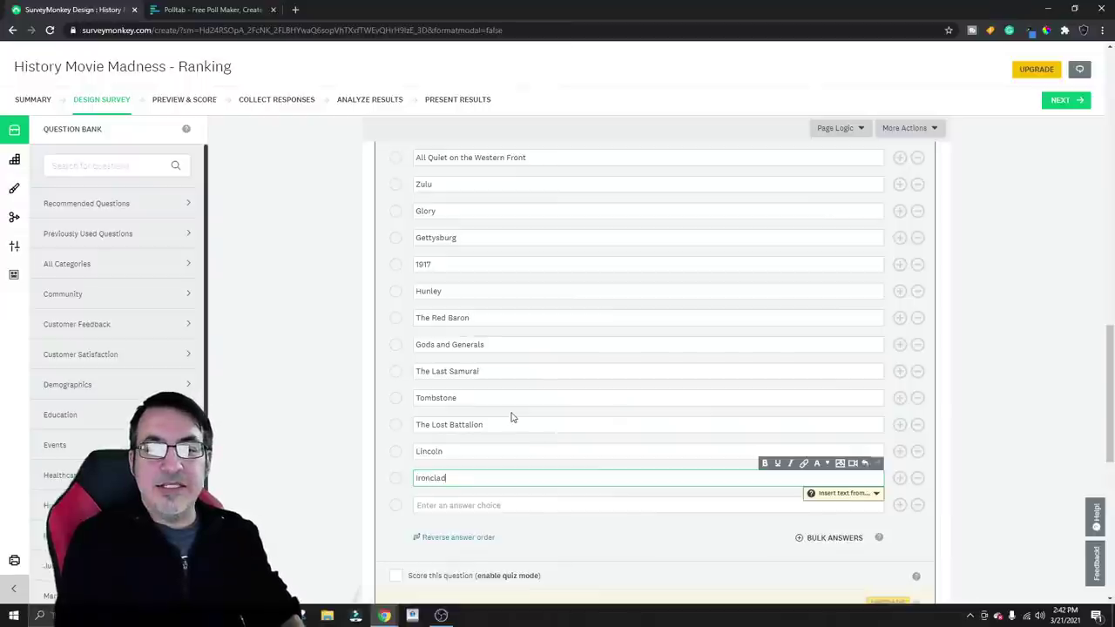
type("s")
key("Return")
key("BackSpace")
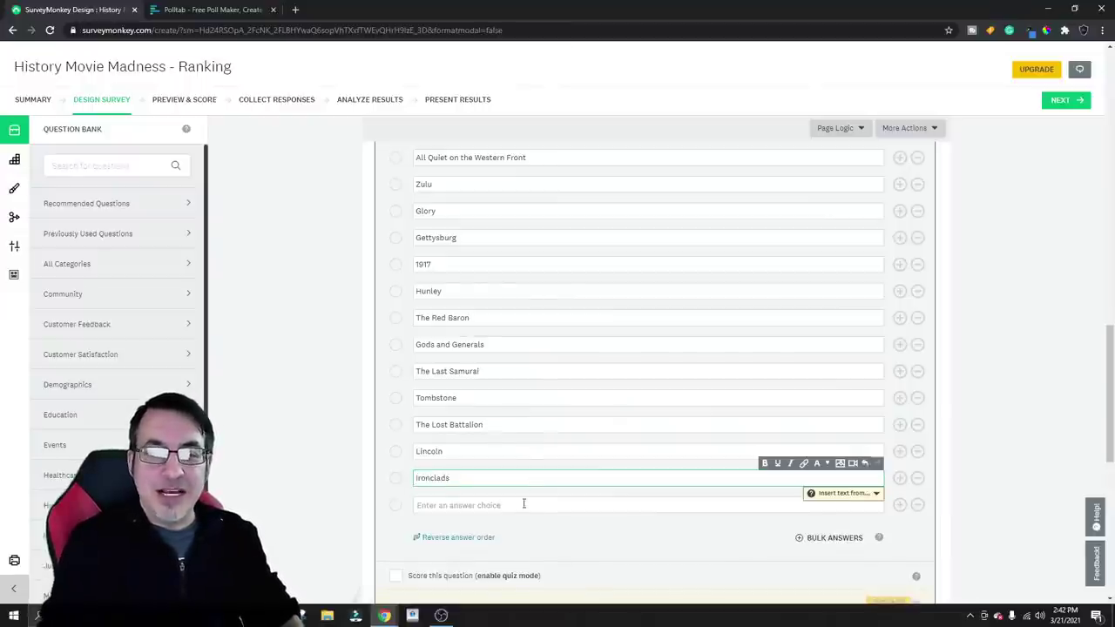
left_click(521, 505)
type("Andersonville")
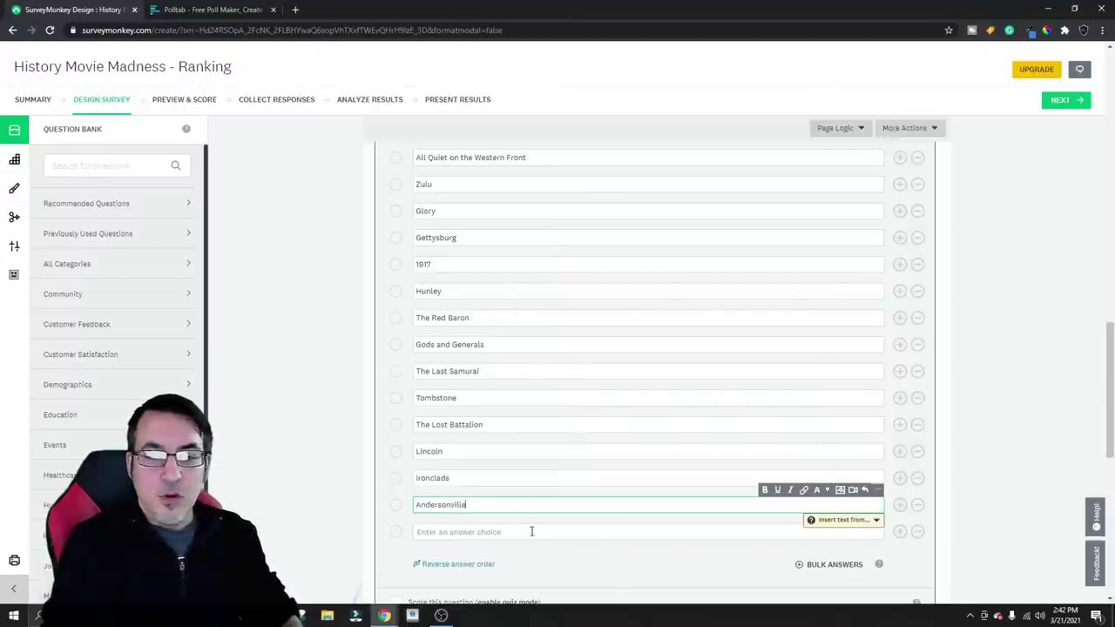
Add "Lawrence of Arabia" as the answer choice below "Andersonville" and place the cursor in the next empty choice
left_click(532, 530)
type("Laqre")
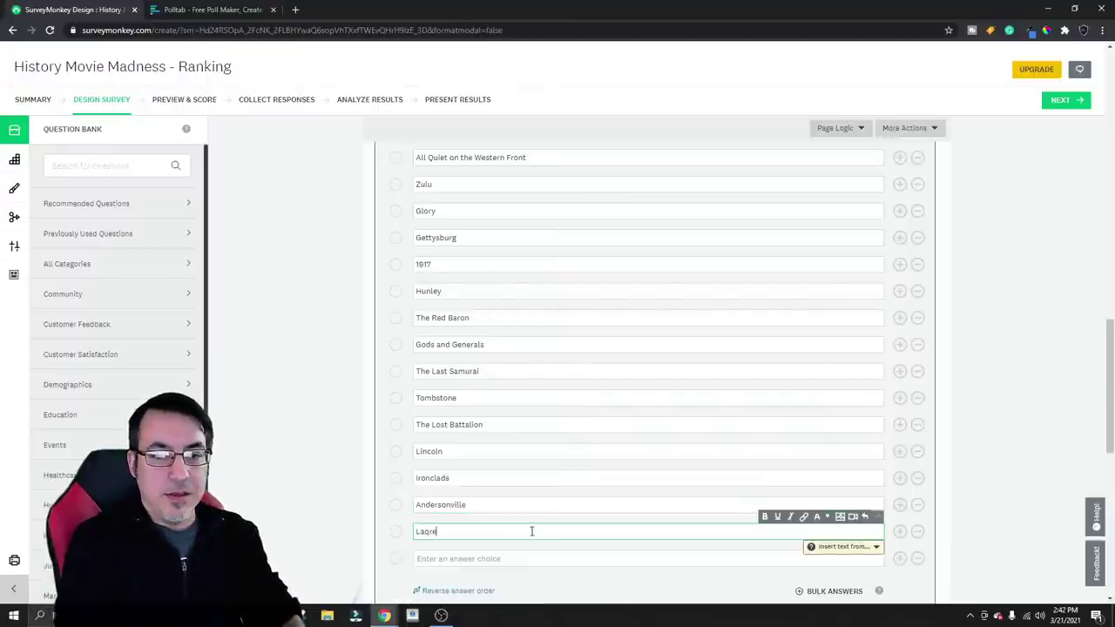
key("BackSpace")
key("BackSpace")
key("BackSpace")
type("wrence")
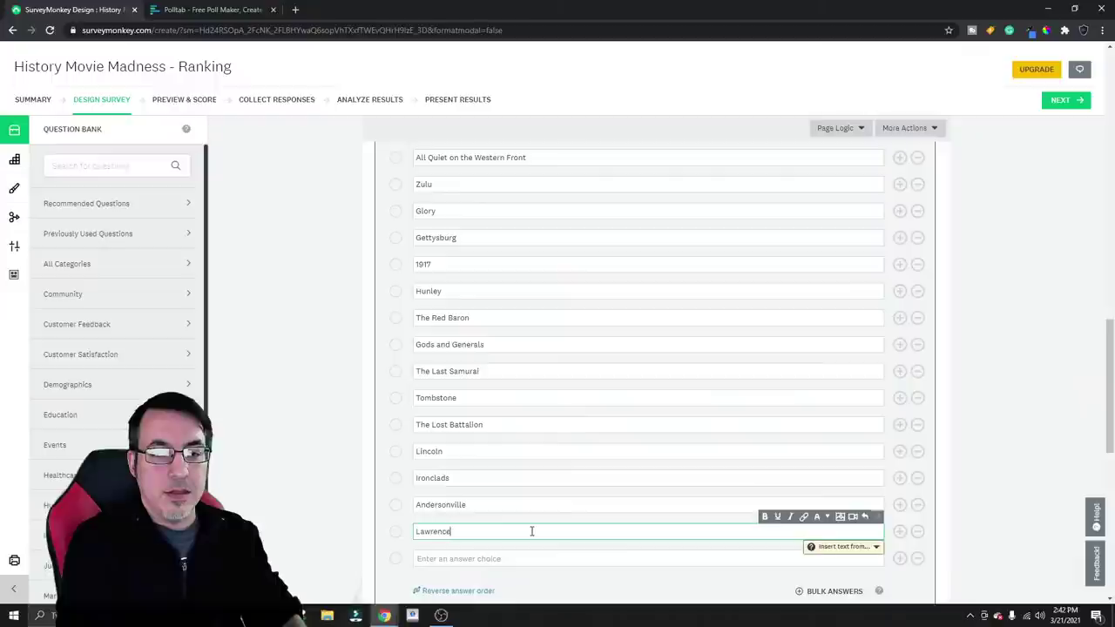
type(" of Arabia")
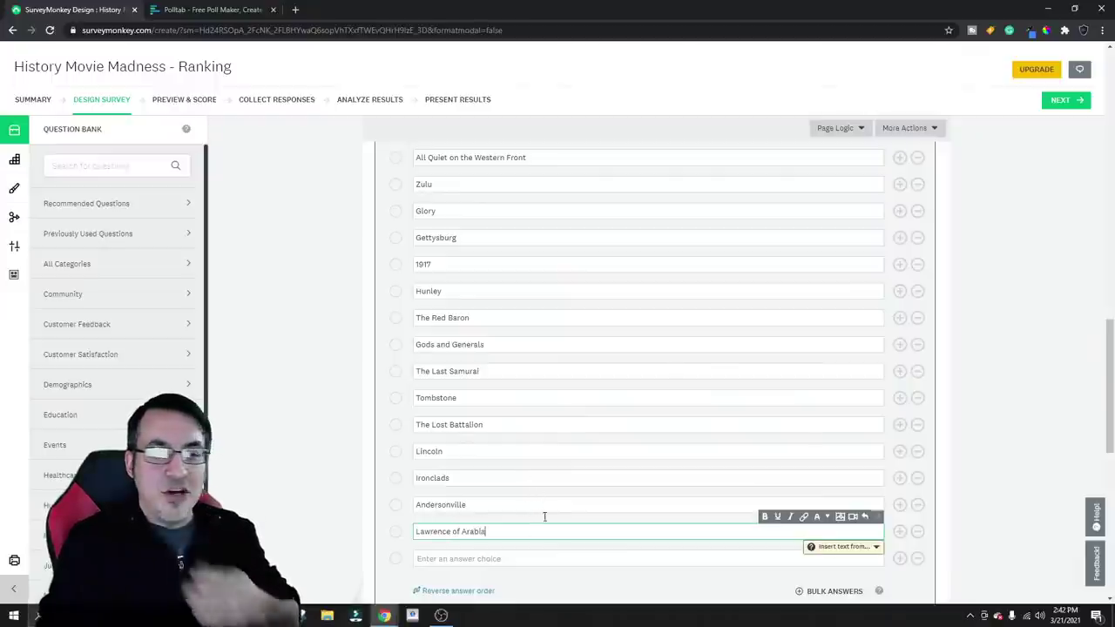
left_click(534, 558)
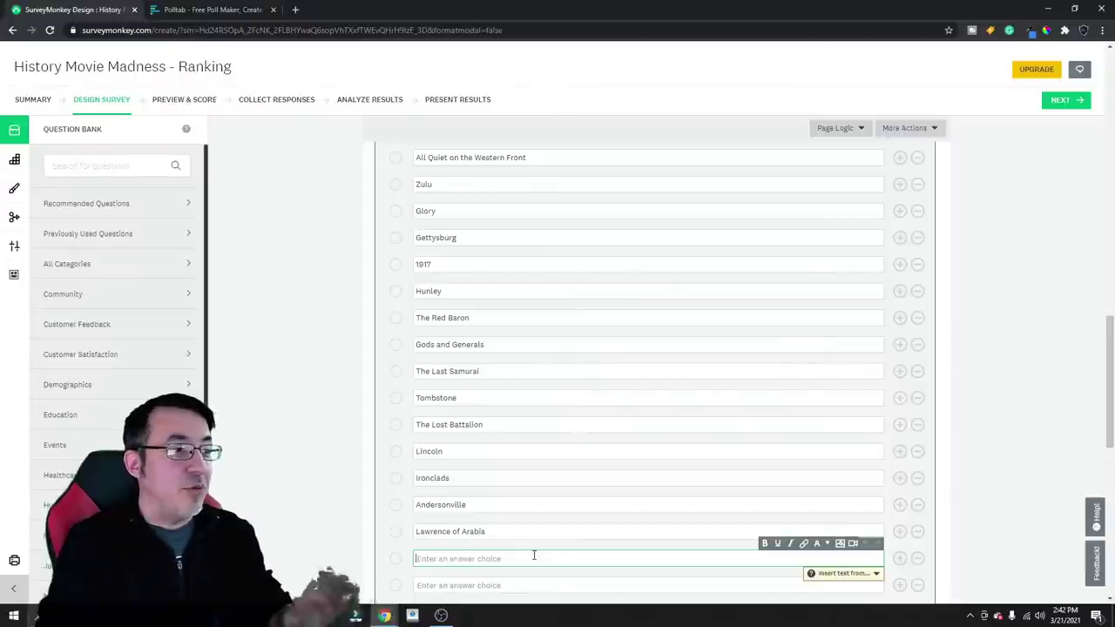
scroll(540, 545, "down", 1)
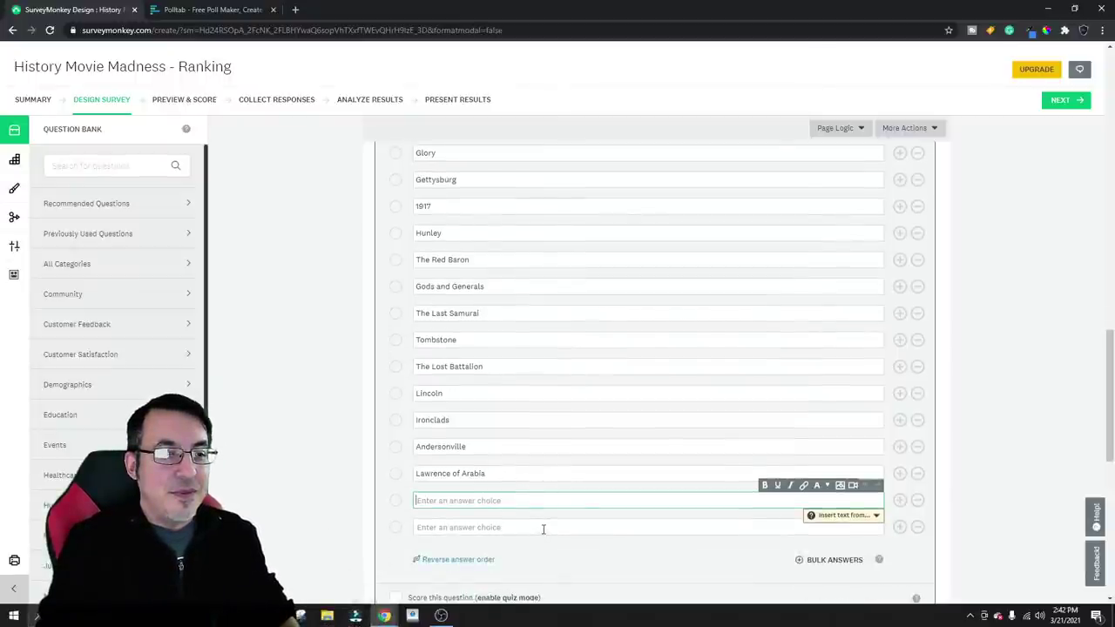
Add "Islandwanda" and "Amistad" as the answer choices below "Lawrence of Arabia"
type("Islaw")
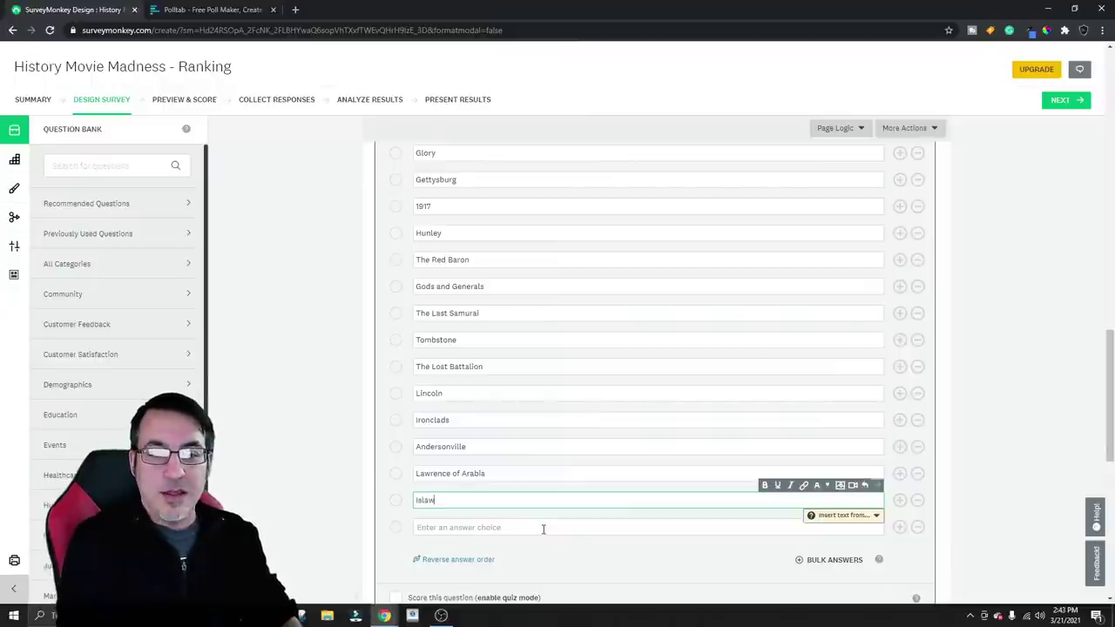
type("ndw")
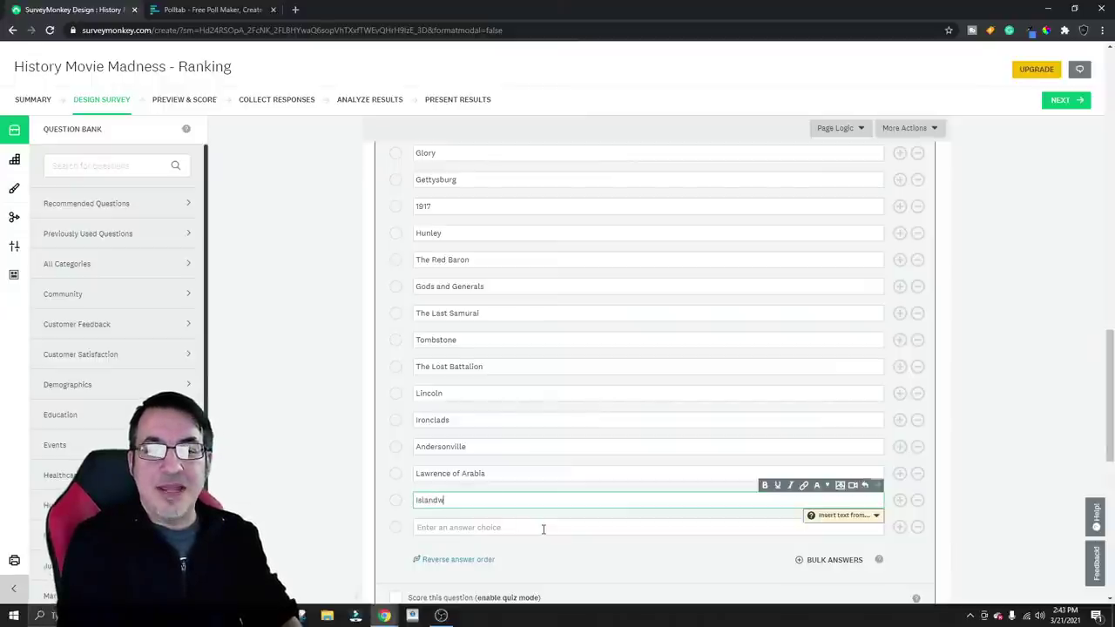
type("anda")
key("Return")
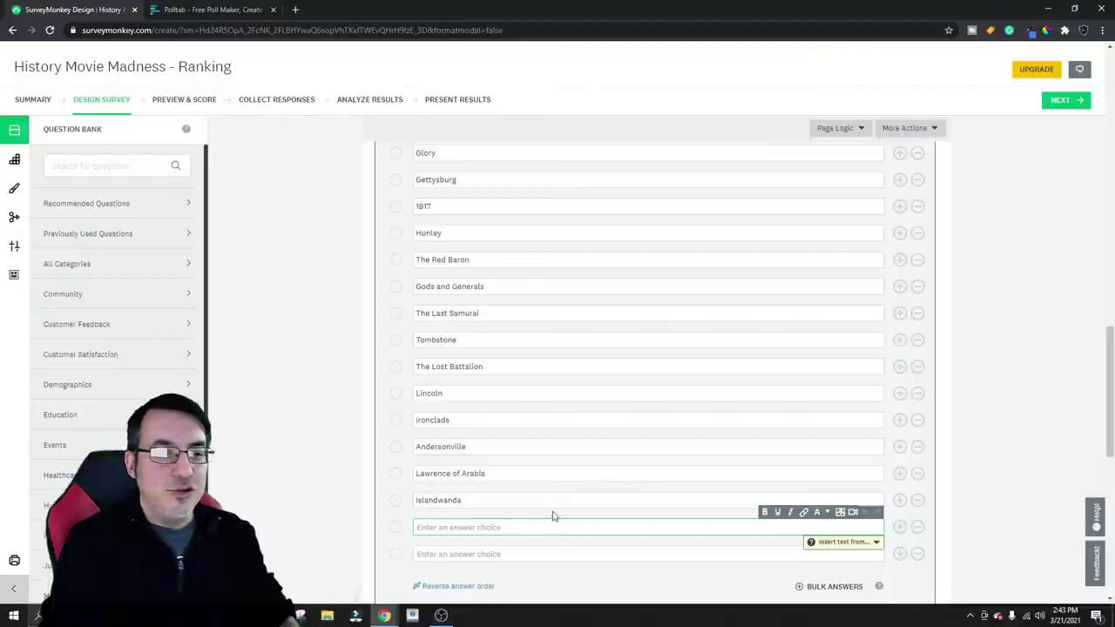
type("Amistad")
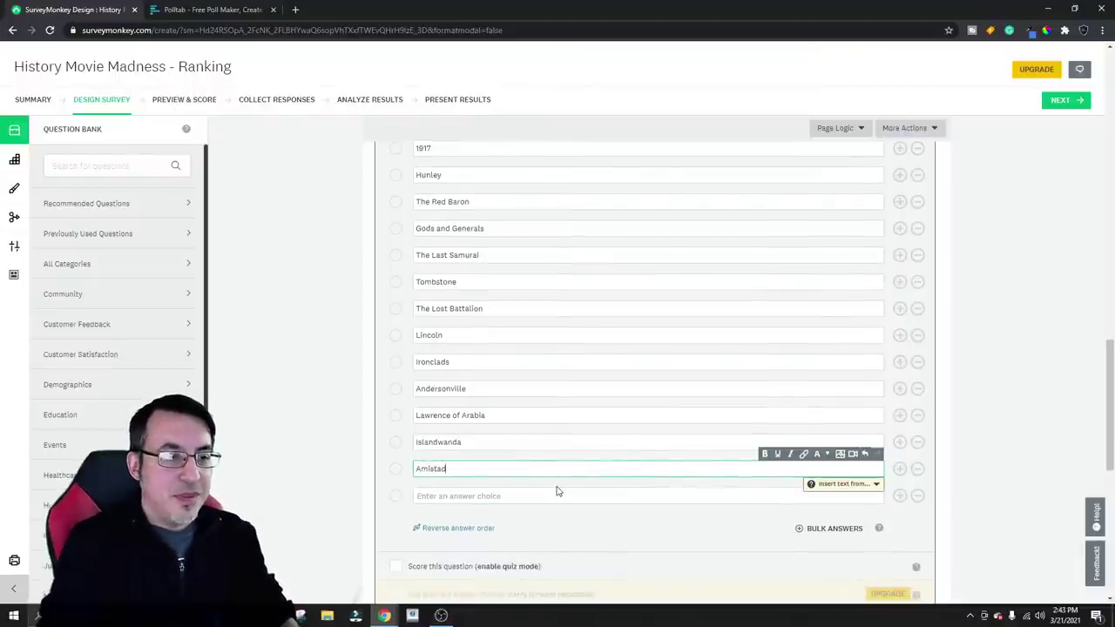
Add "Dunkirk" and "Gallipoli" as the answer choices below "Amistad"
left_click(519, 502)
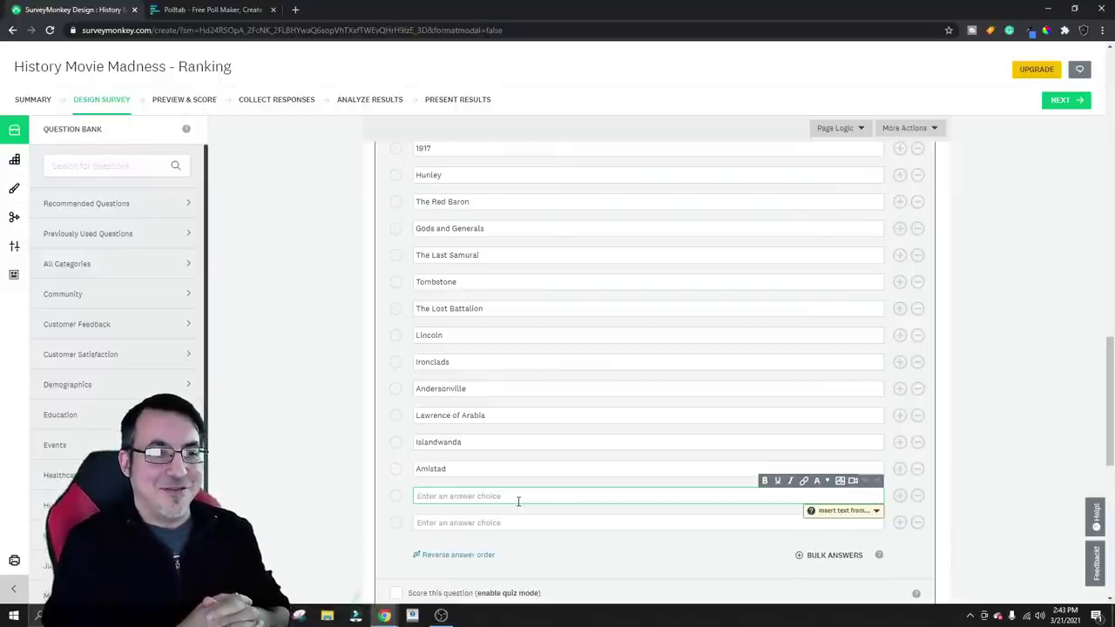
type("Dunkirk")
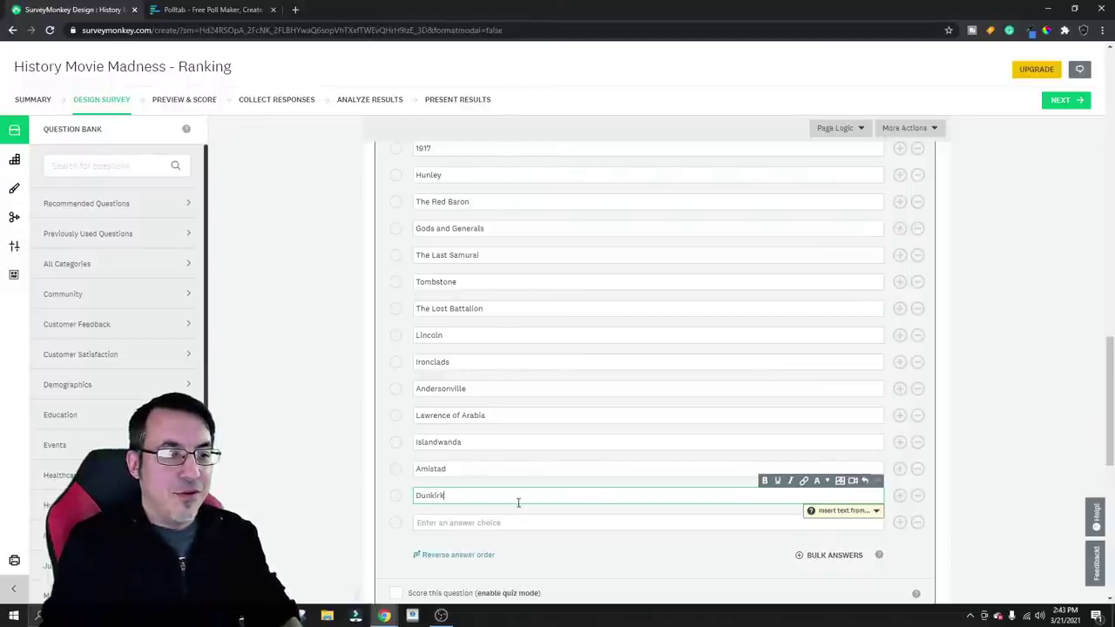
left_click(508, 522)
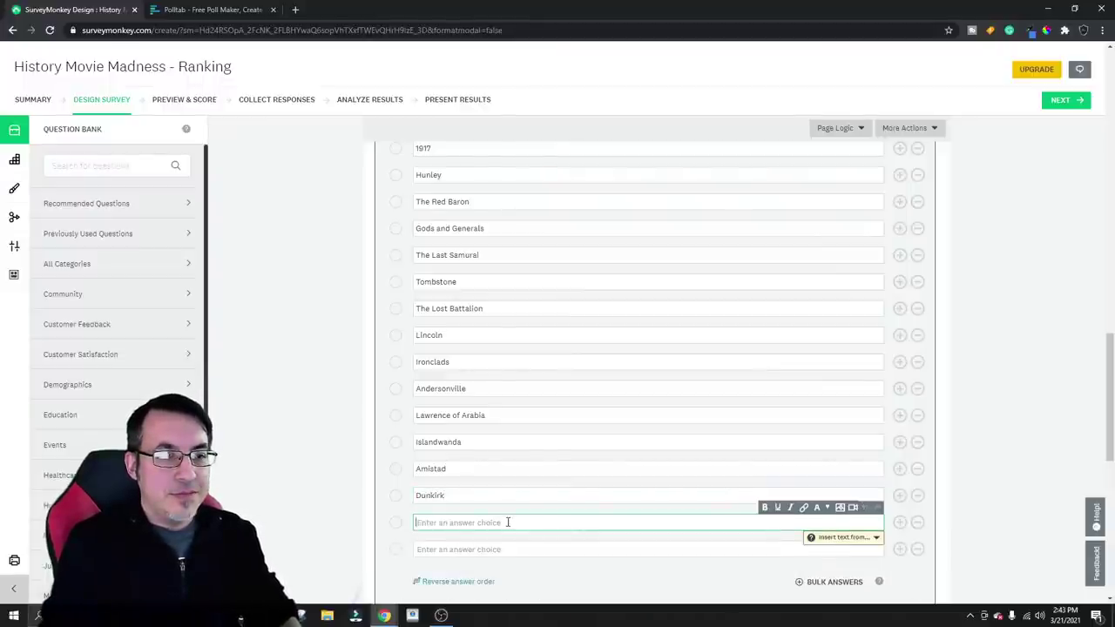
type("Gallipoli")
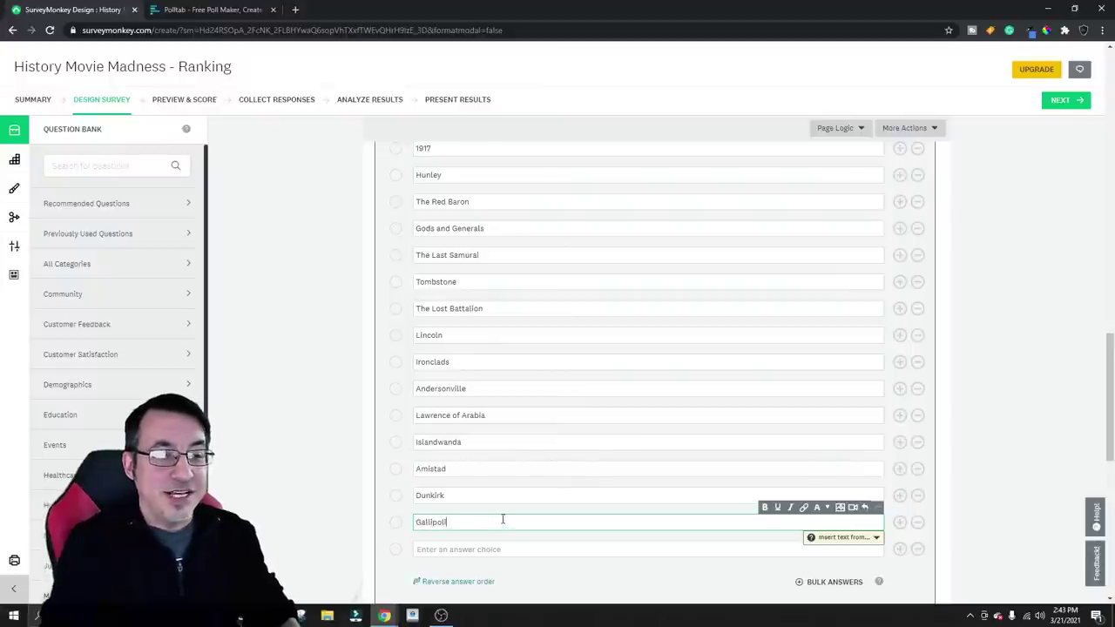
Add "Hatfields and McCoys" as the answer choice below "Gallipoli" and place the cursor in the next empty choice
left_click(497, 547)
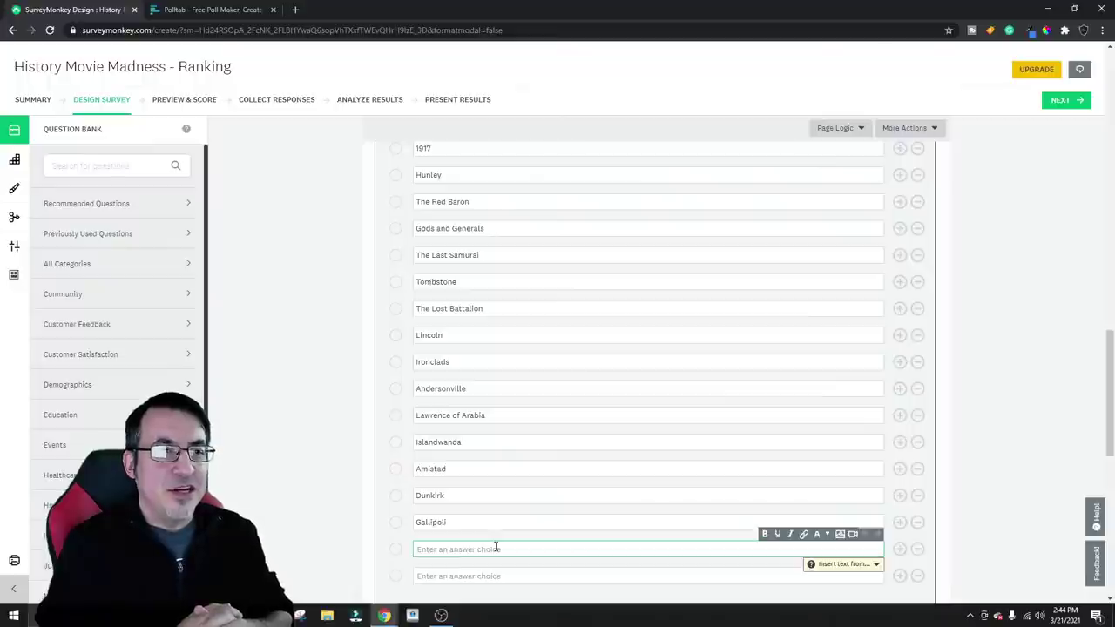
type("Hatfie")
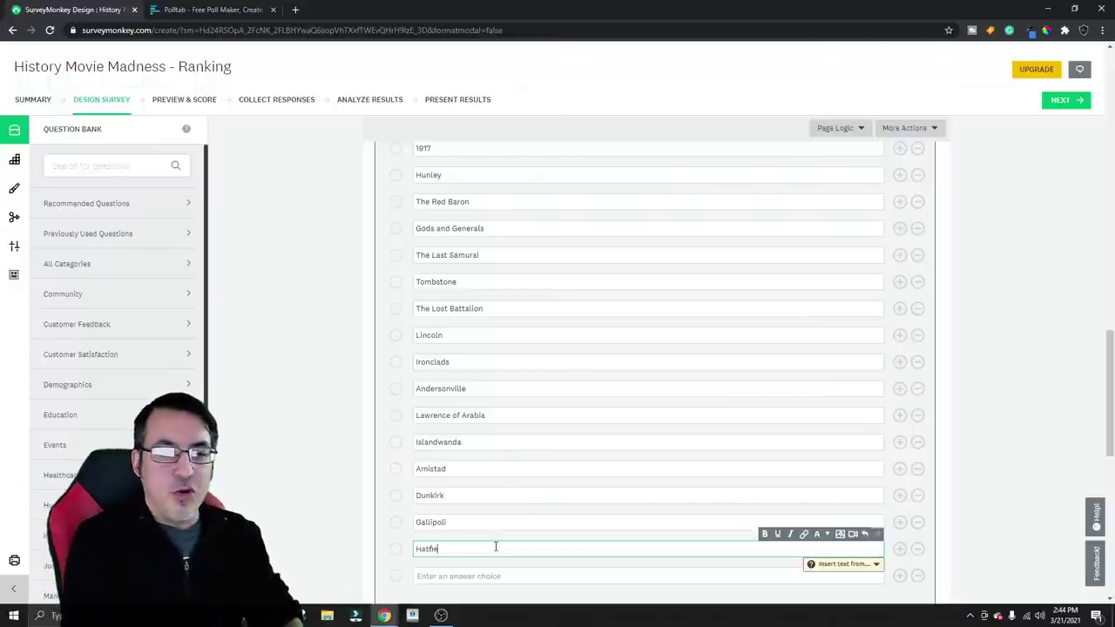
type("lds and t")
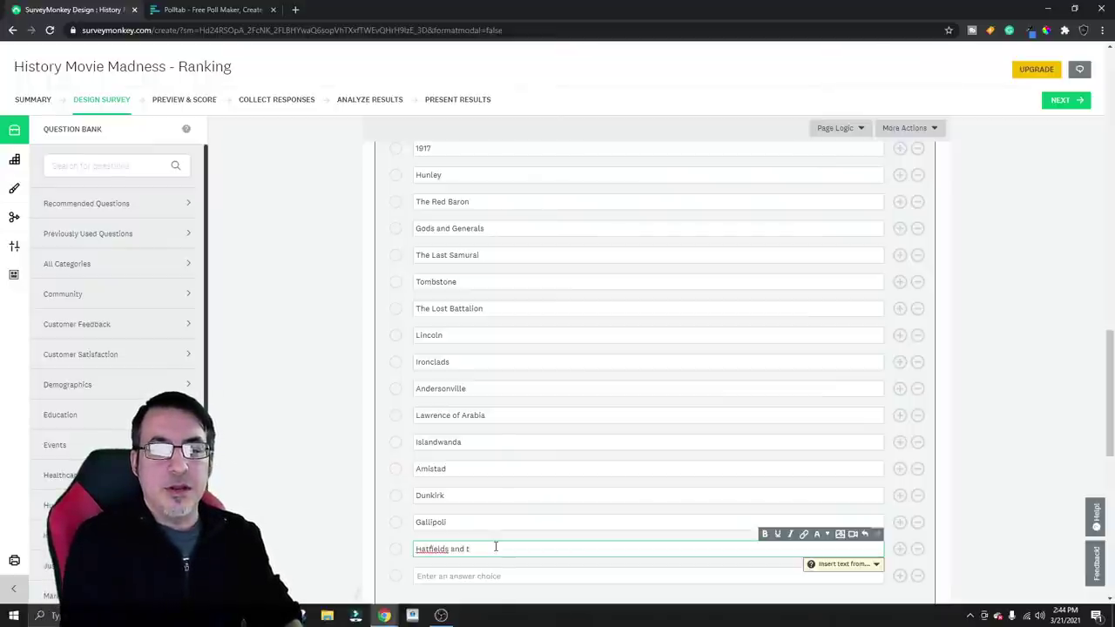
key("BackSpace")
type("McCoys")
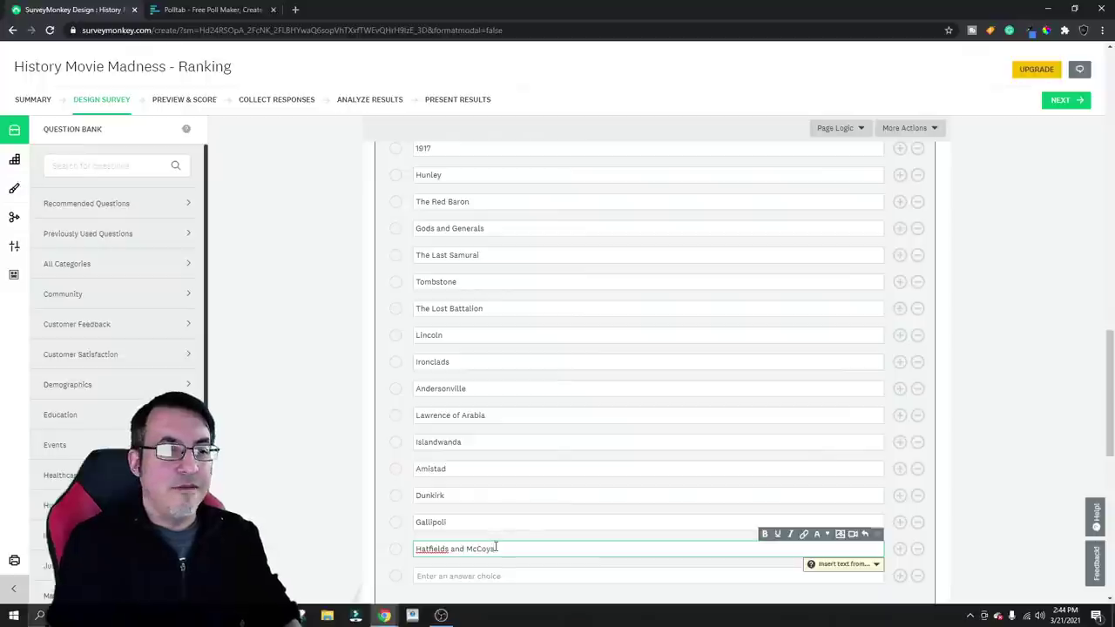
scroll(547, 467, "down", 1)
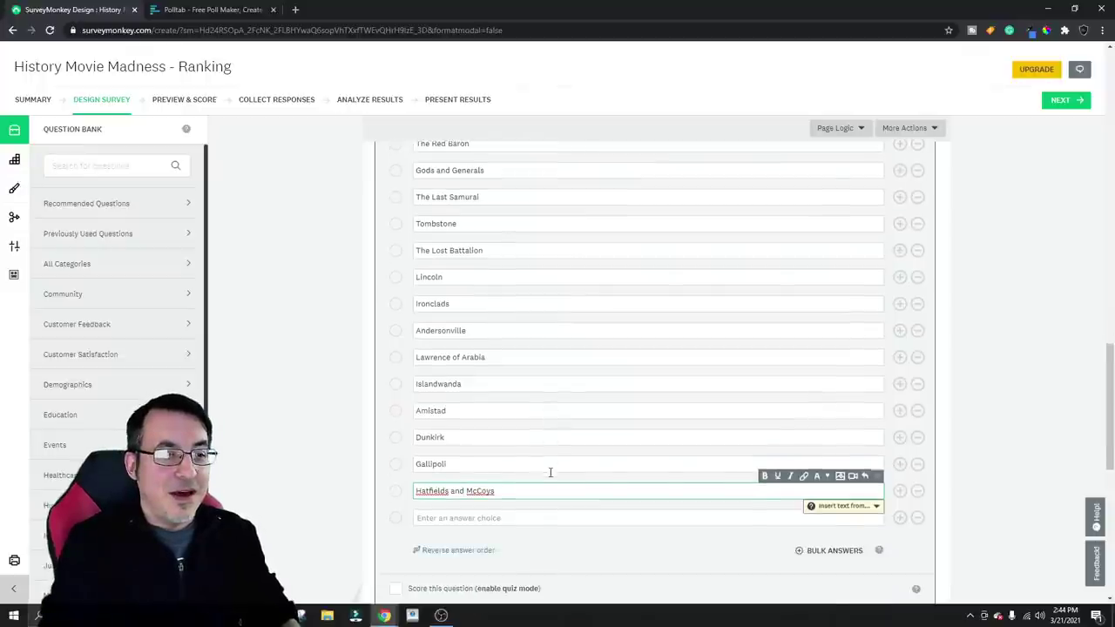
left_click(515, 518)
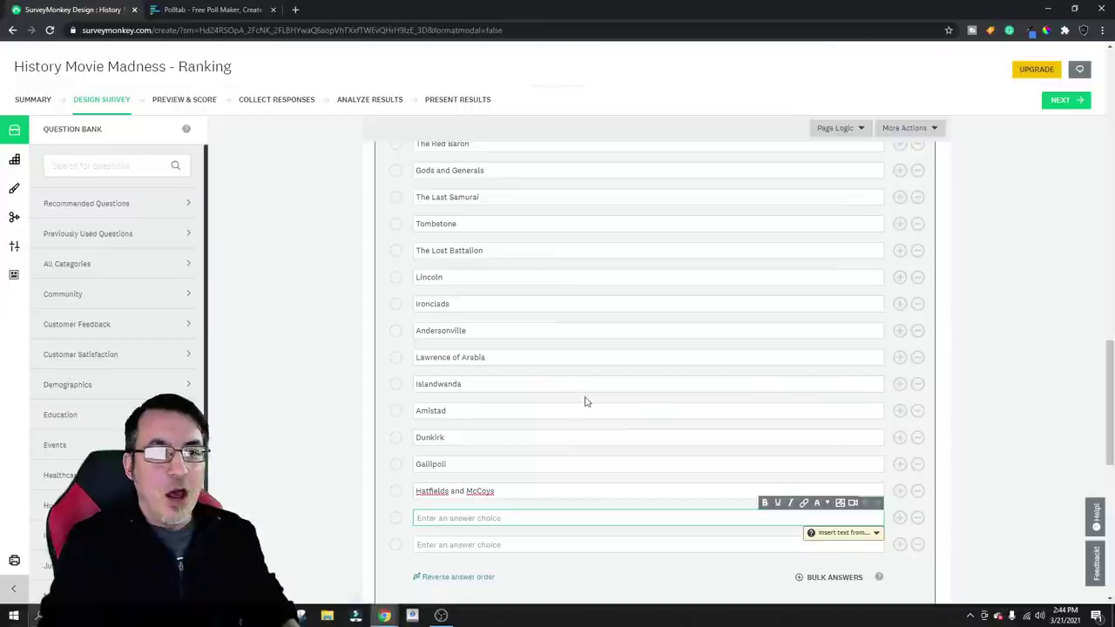
Replace the answer choice "Dunkirk" with "Roots"
scroll(584, 402, "up", 2)
scroll(584, 402, "down", 1)
left_click_drag(485, 495, 410, 508)
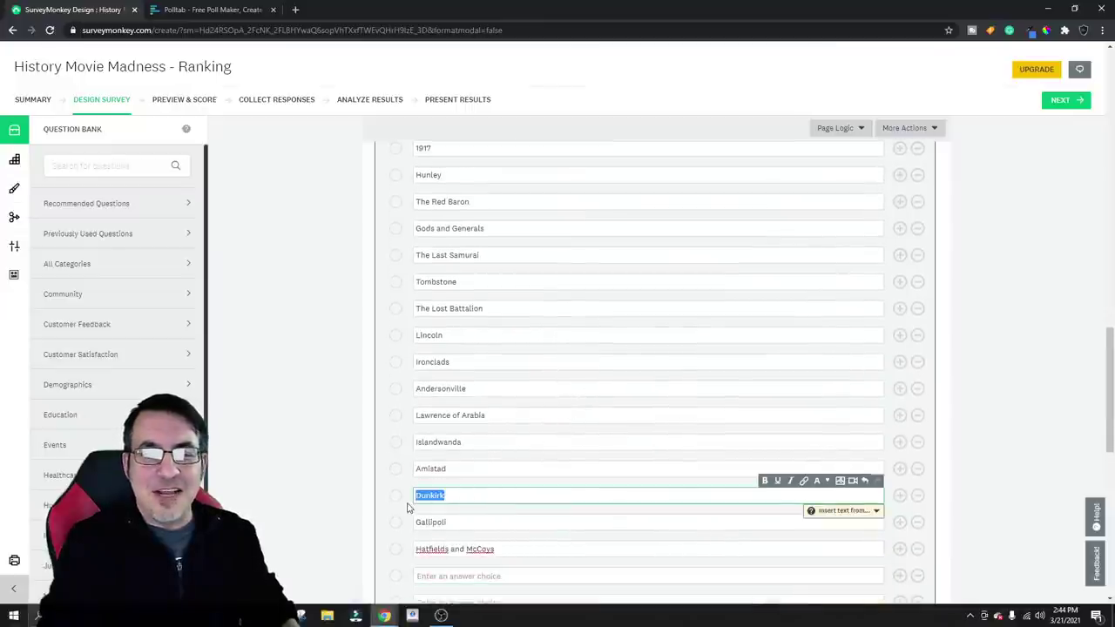
key("BackSpace")
scroll(560, 451, "down", 1)
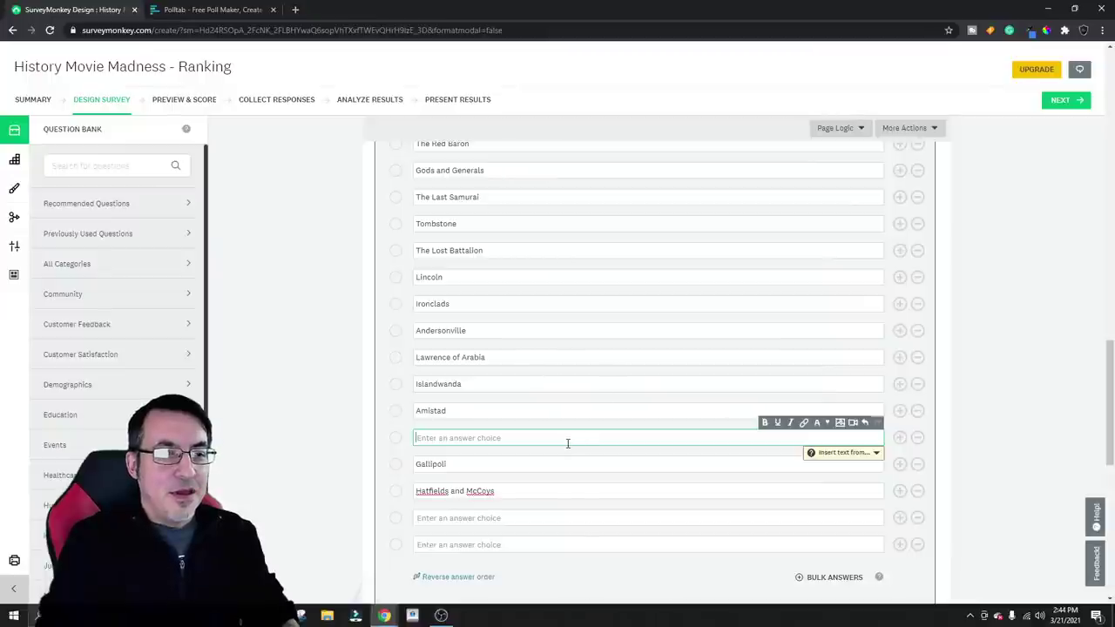
type("Roots")
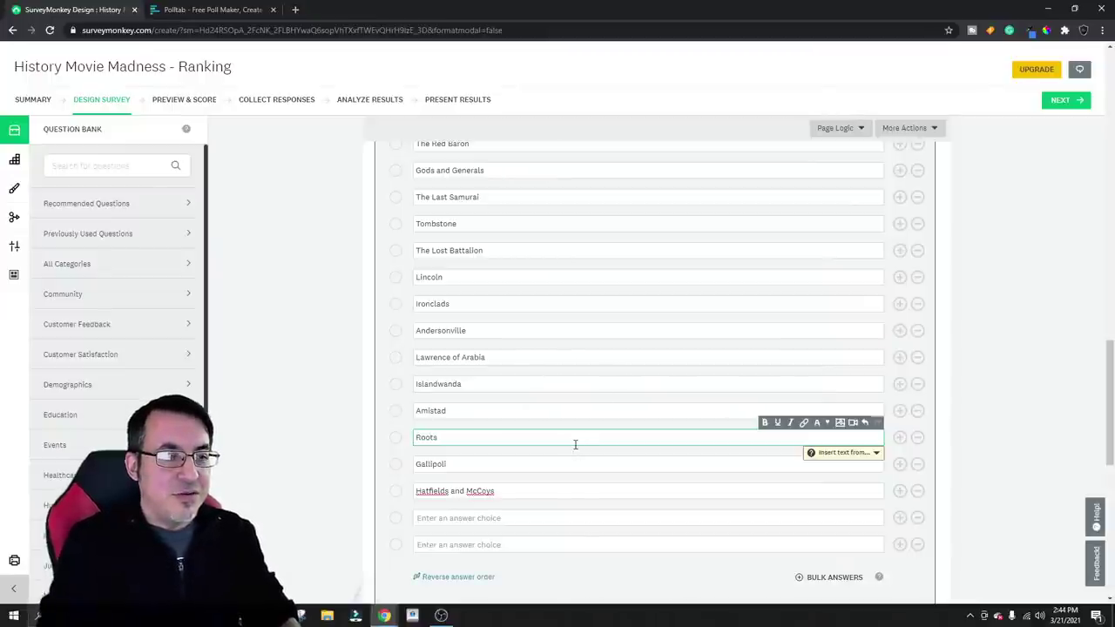
Review the list of movies and add "The Current War" as the answer choice below "Hatfields and McCoys"
scroll(568, 440, "down", 1)
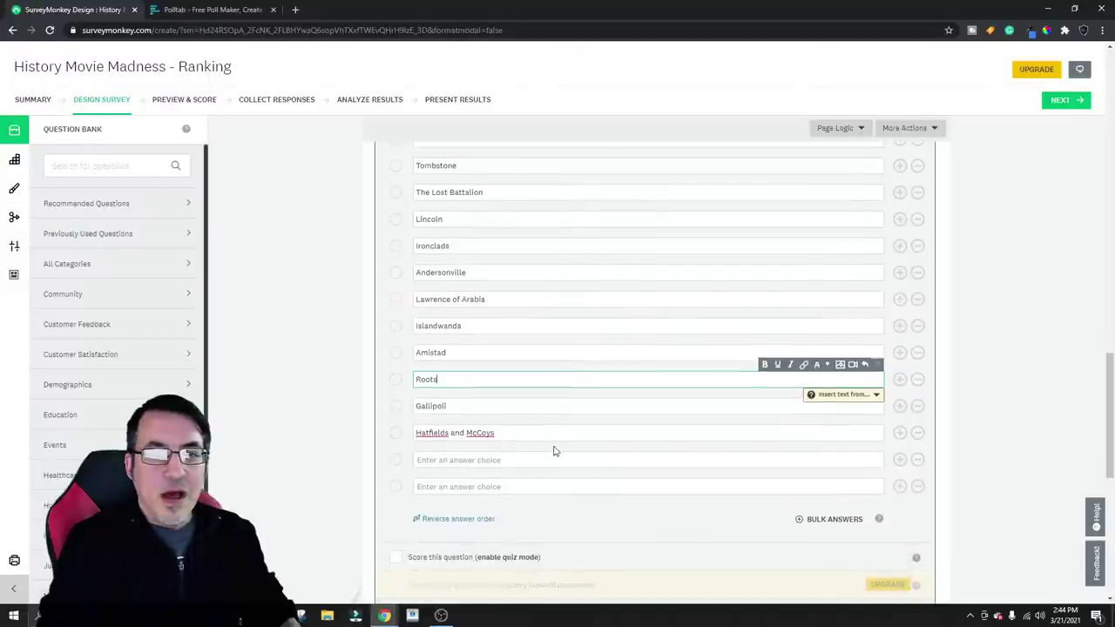
scroll(553, 449, "up", 6)
scroll(524, 383, "down", 1)
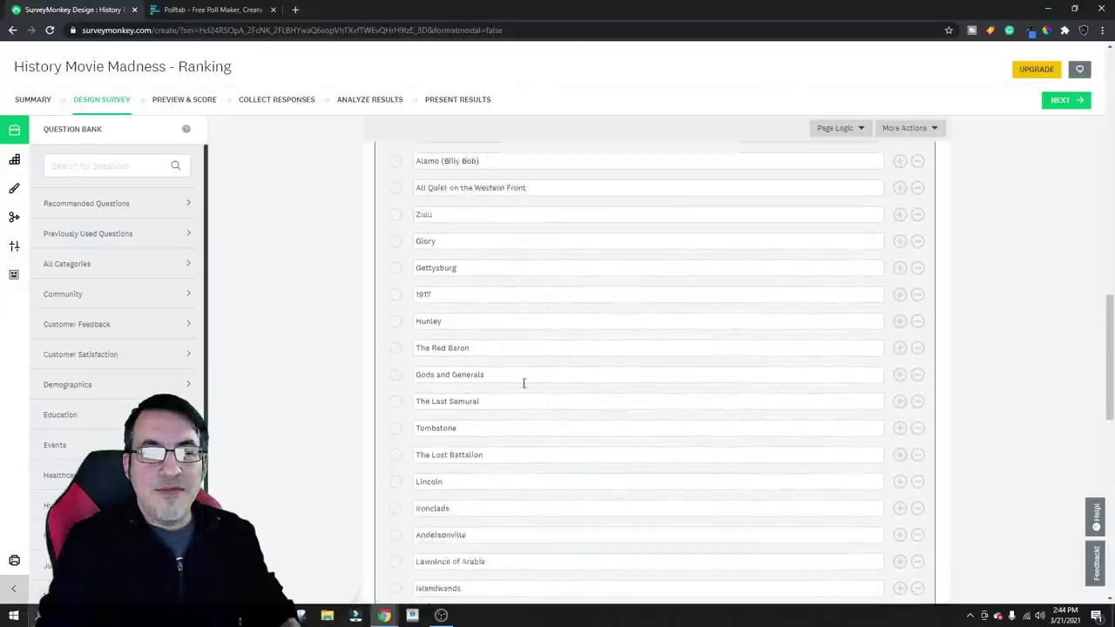
scroll(536, 388, "down", 5)
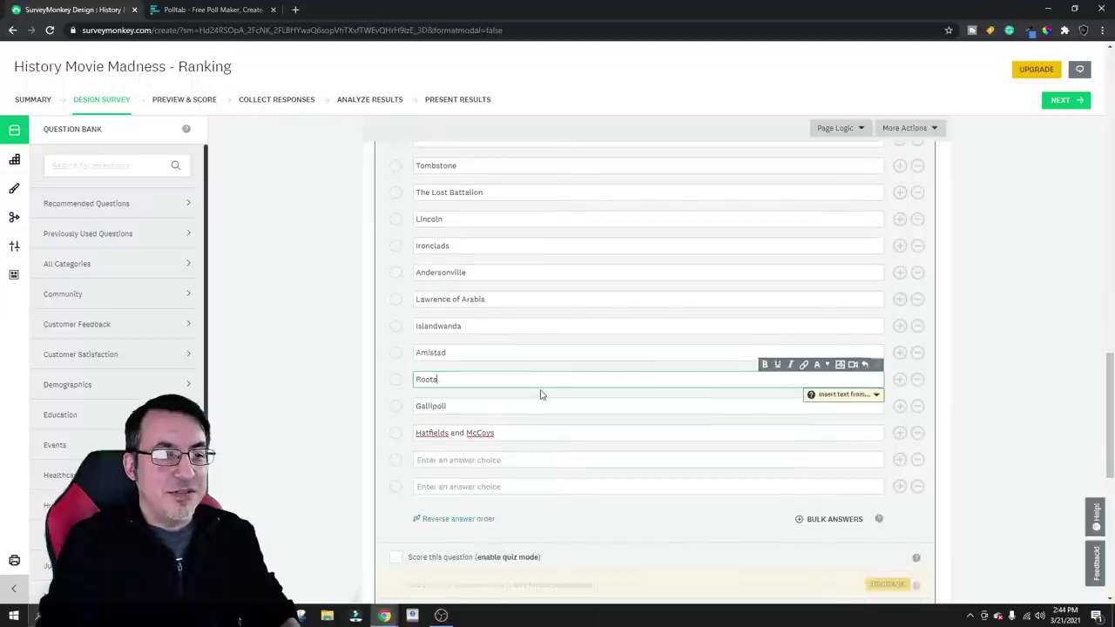
scroll(540, 394, "down", 1)
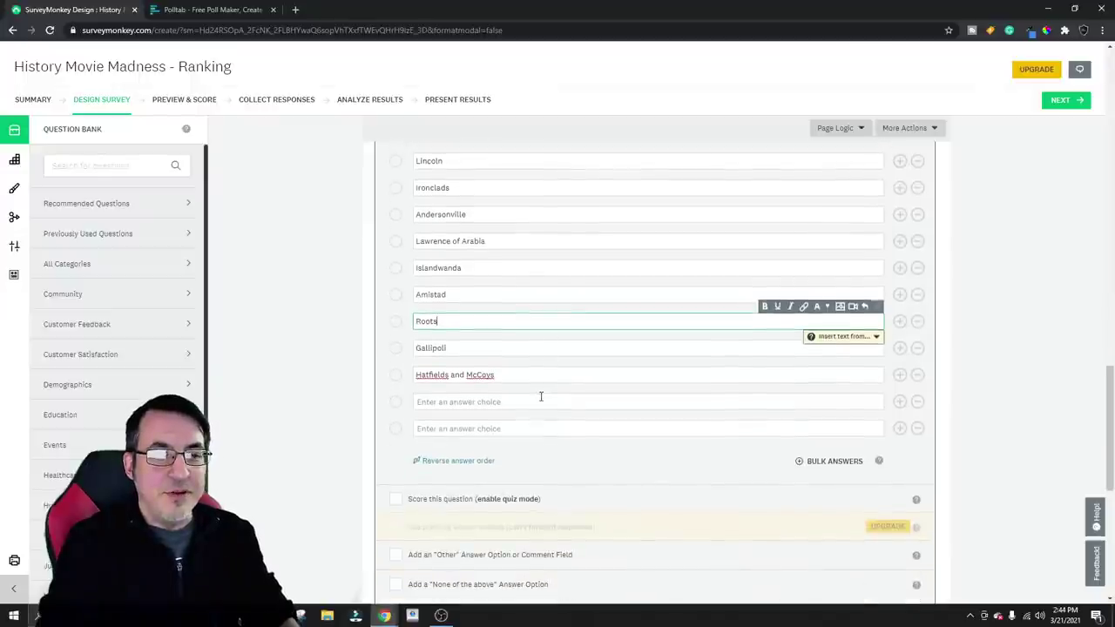
scroll(543, 399, "down", 2)
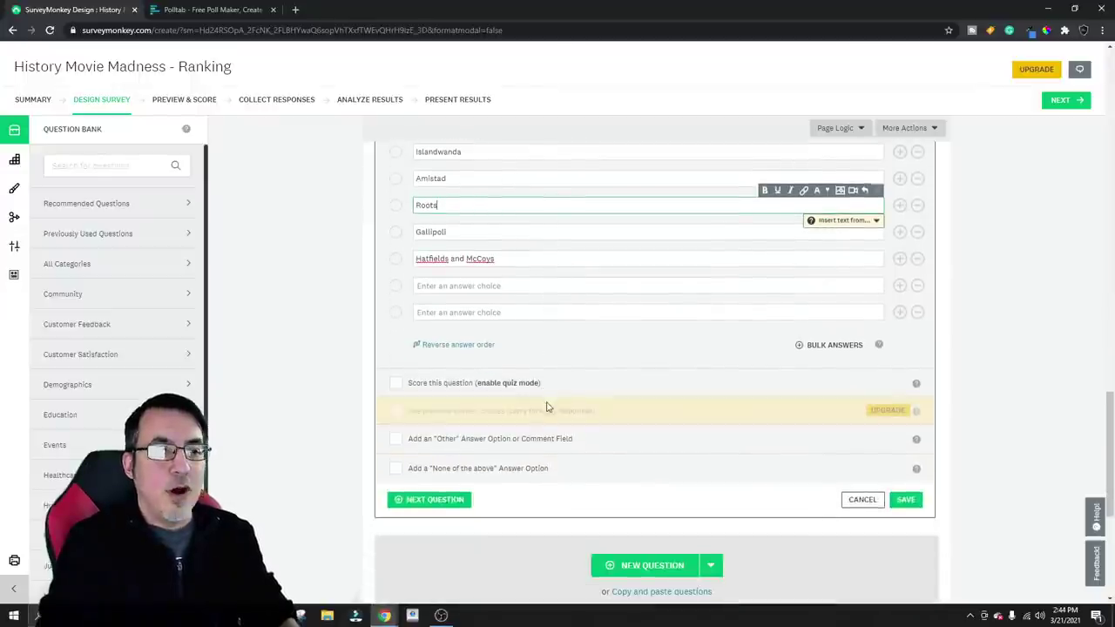
left_click(479, 285)
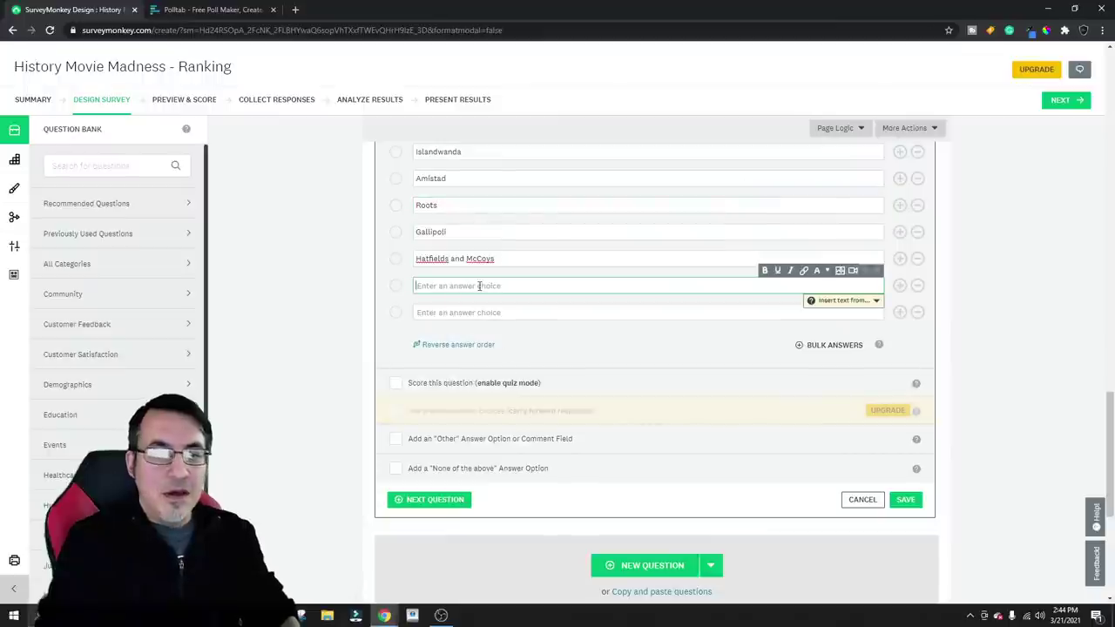
type("The Current Eas")
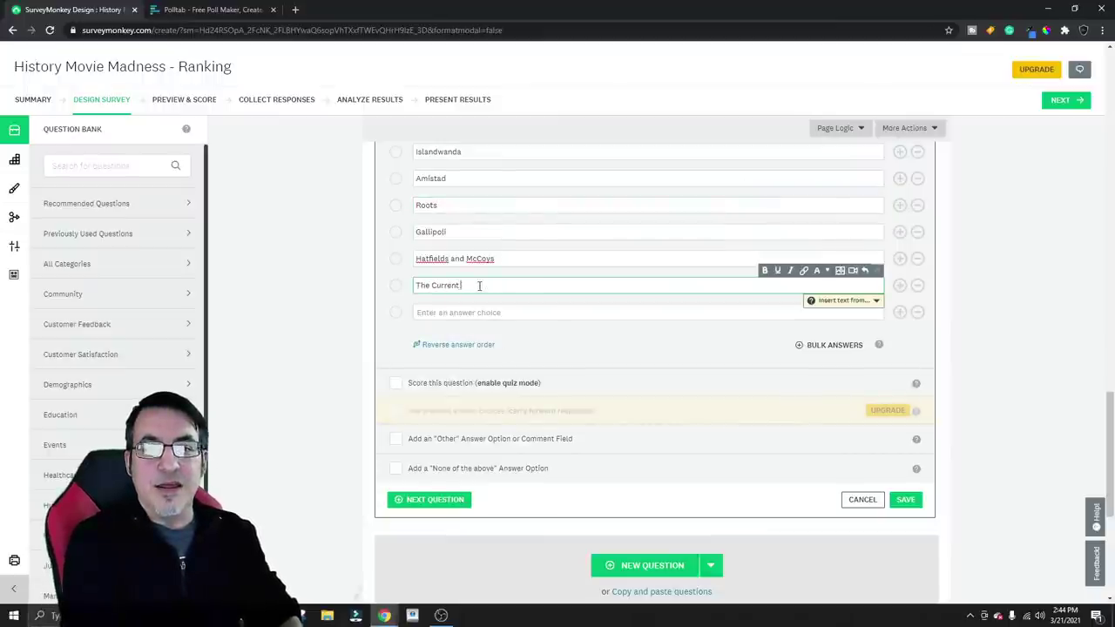
key("BackSpace")
key("BackSpace")
key("BackSpace")
type("War")
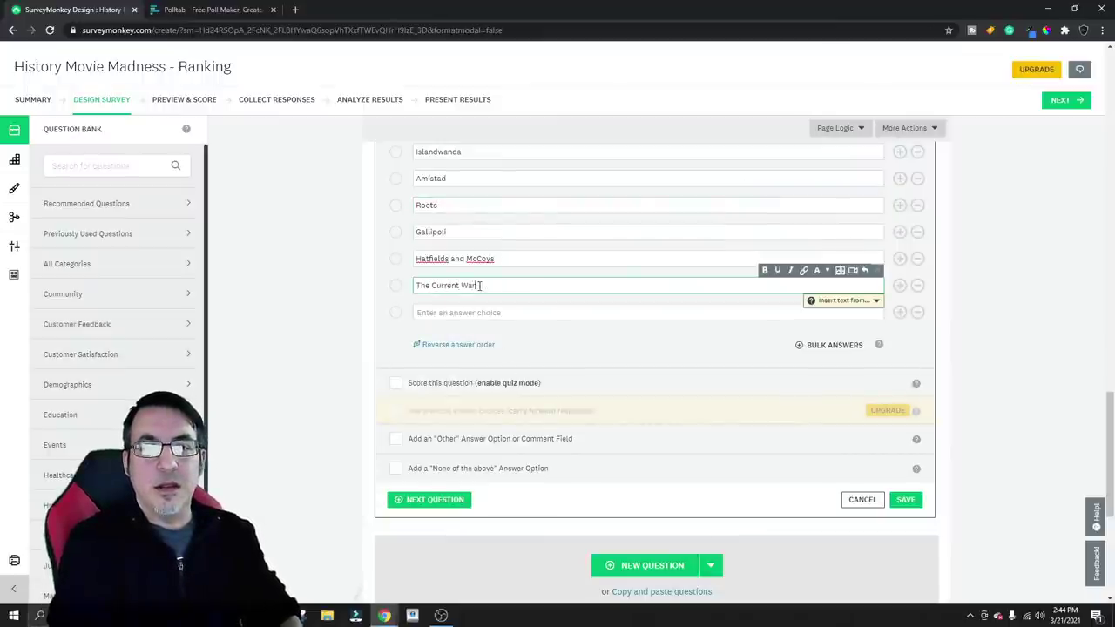
Add "Breaker Morant" and "12 Years a Slave" as the answer choices below "The Current War"
left_click(497, 310)
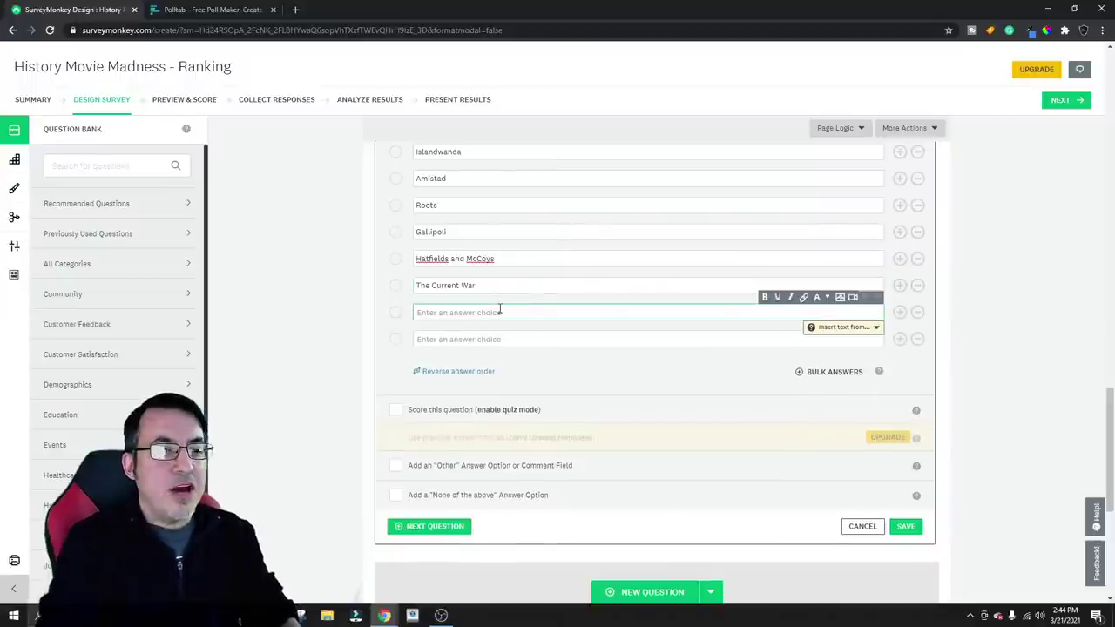
type("Breaker")
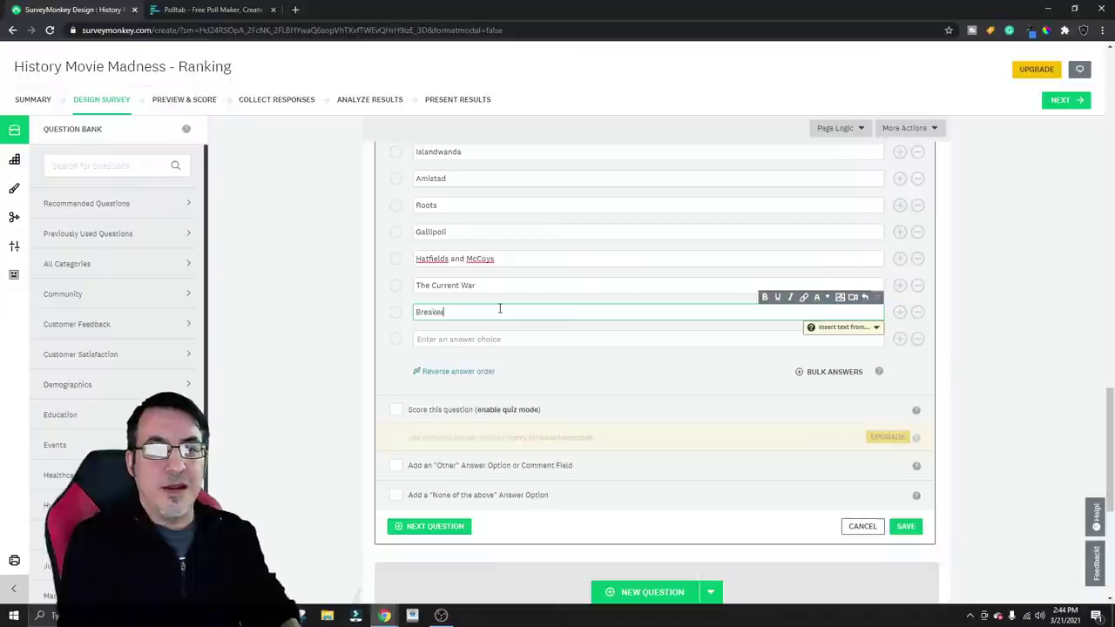
type(" Morant")
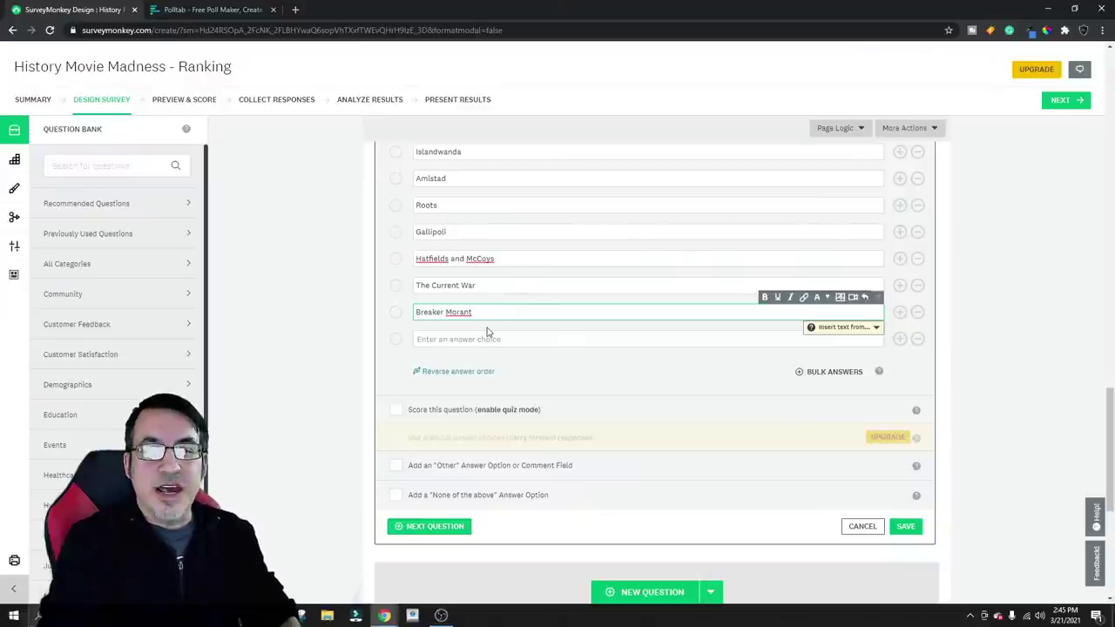
left_click(488, 332)
type("12 ")
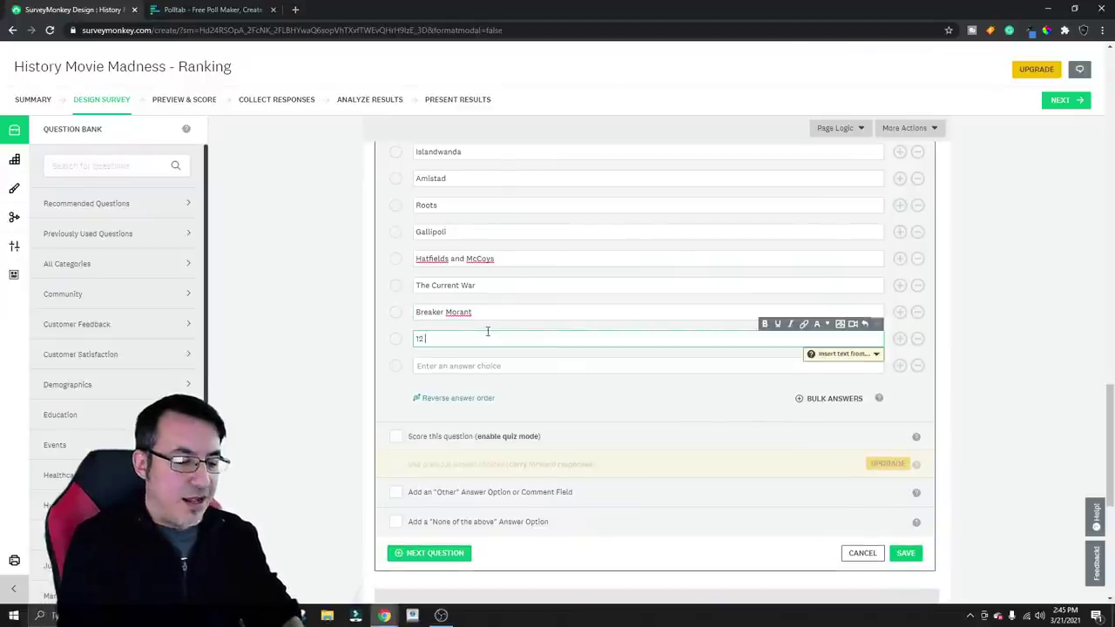
type("Years a S")
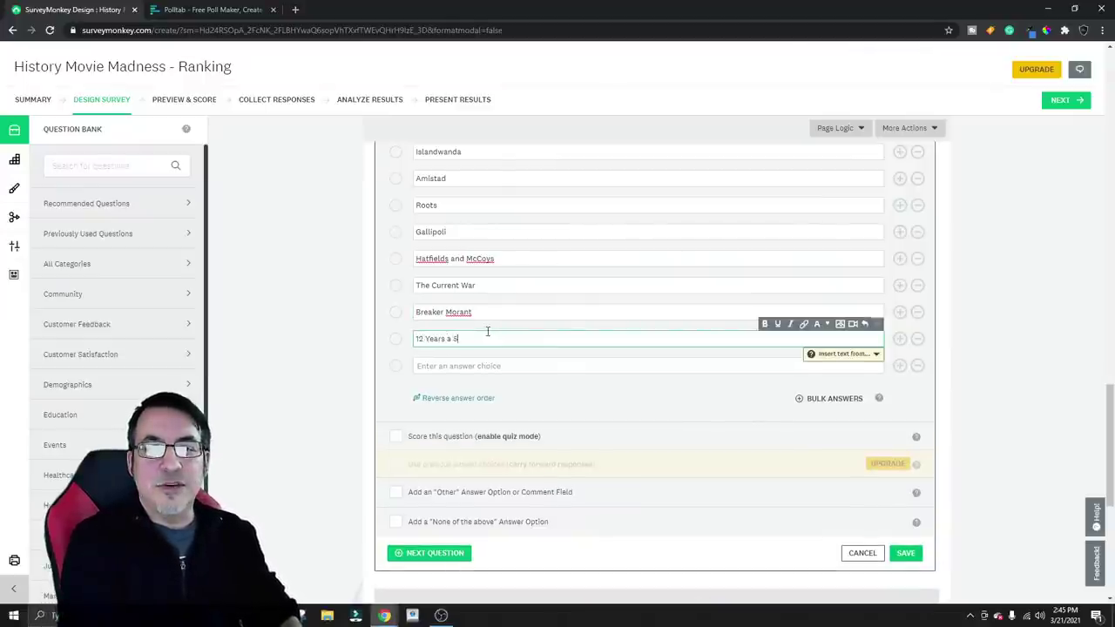
type("lave")
Add "Free State of Jones" and "Titanic" as the answer choices below "12 Years a Slave"
left_click(487, 366)
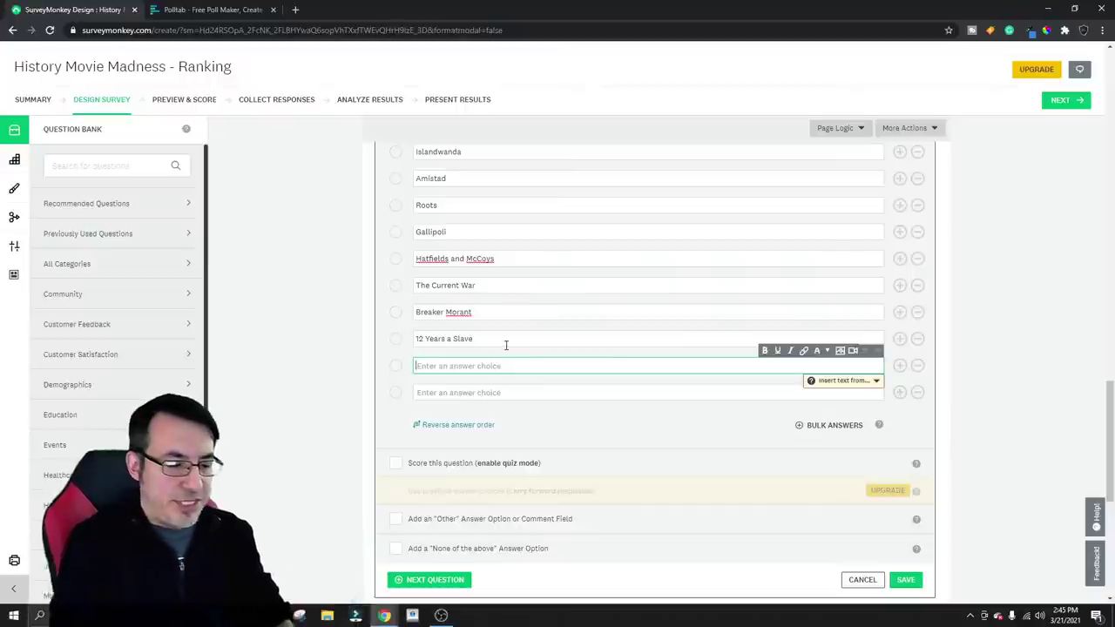
type("Free State")
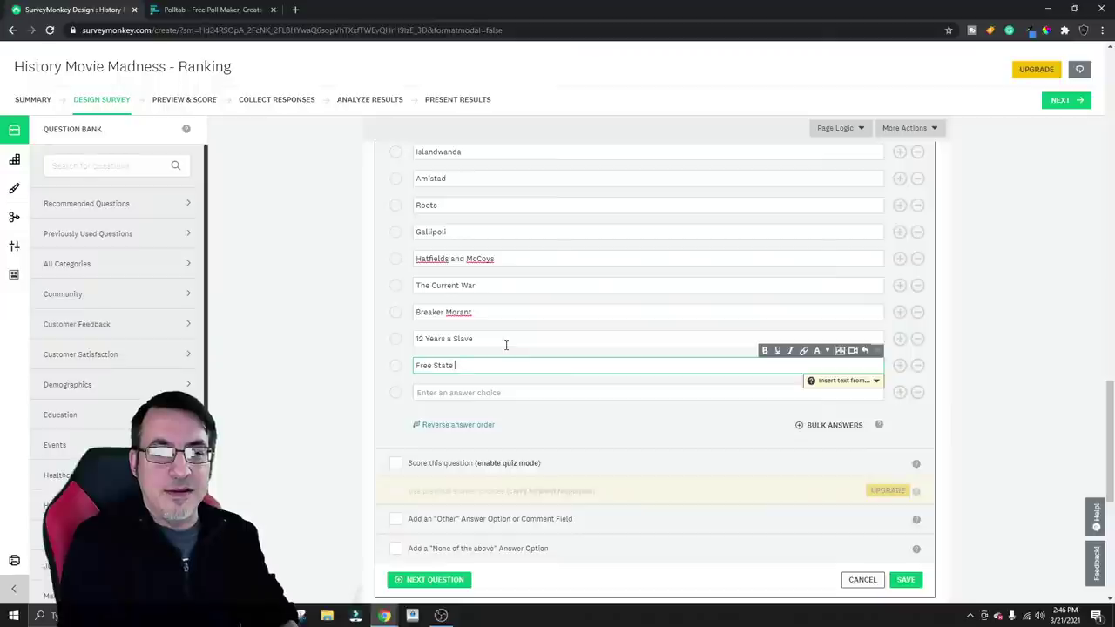
type(" of Jones")
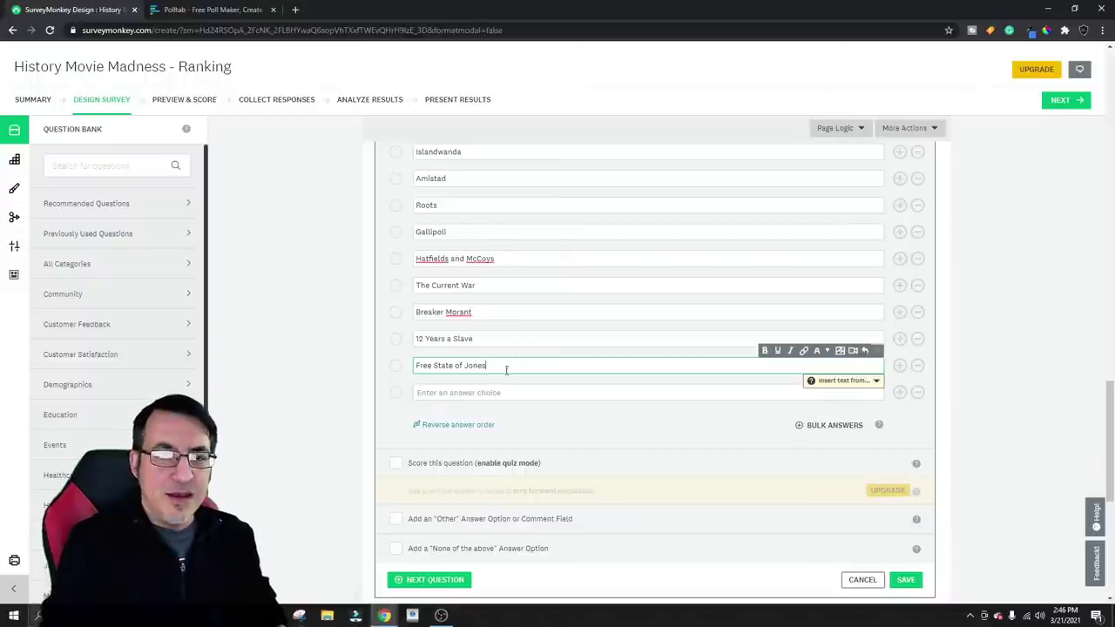
key("Return")
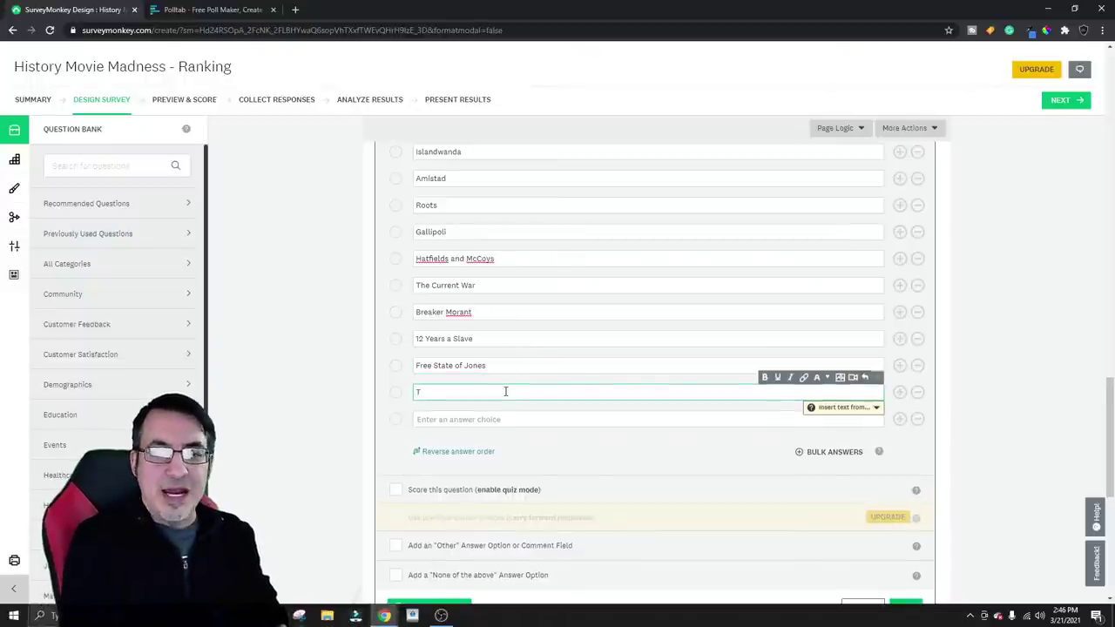
type("Titanic")
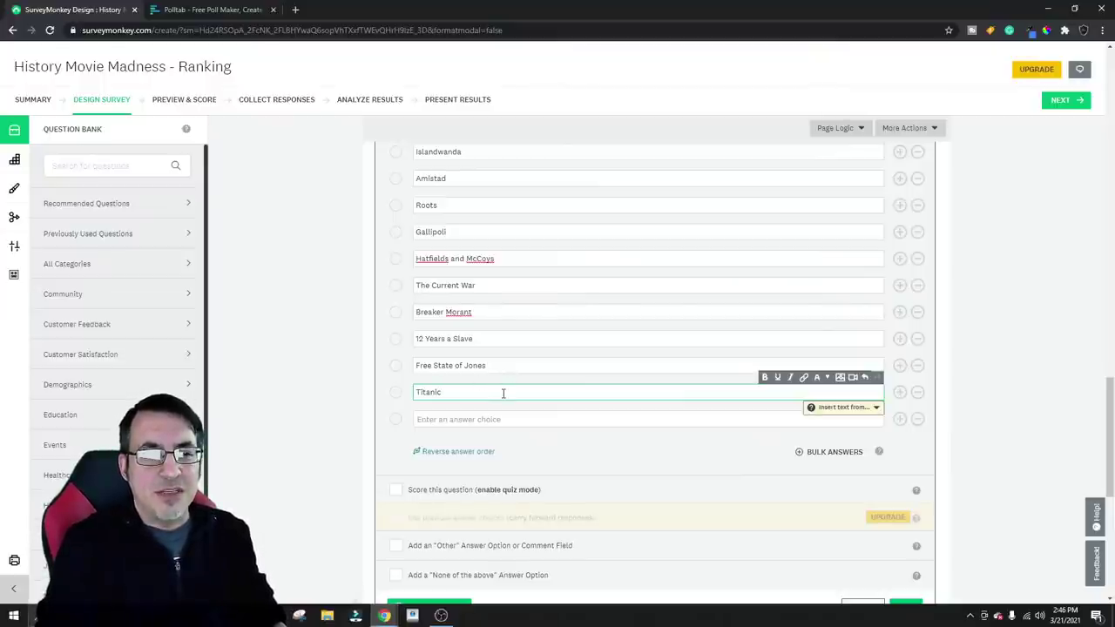
Review the movie list and add "Young Winston" as the answer choice below "Titanic"
scroll(514, 386, "up", 3)
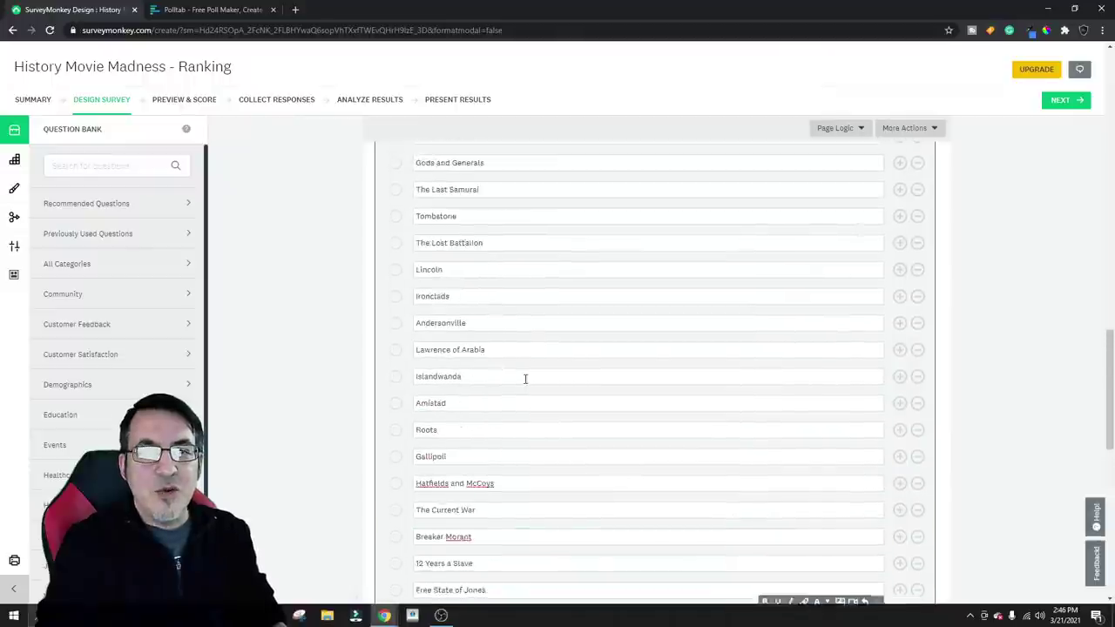
scroll(518, 378, "down", 2)
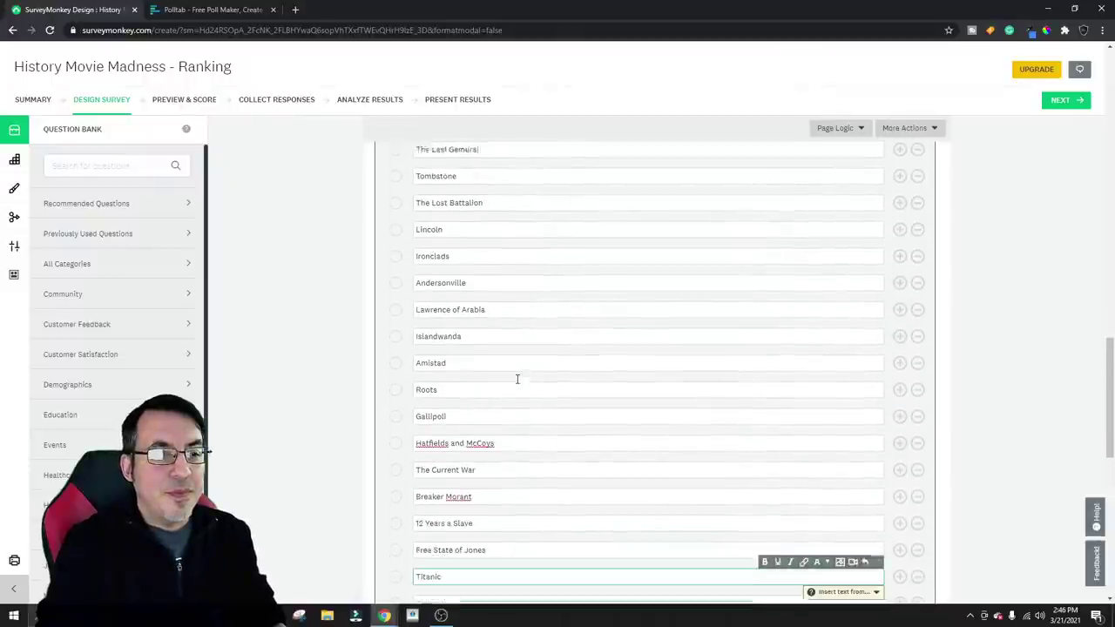
left_click(503, 528)
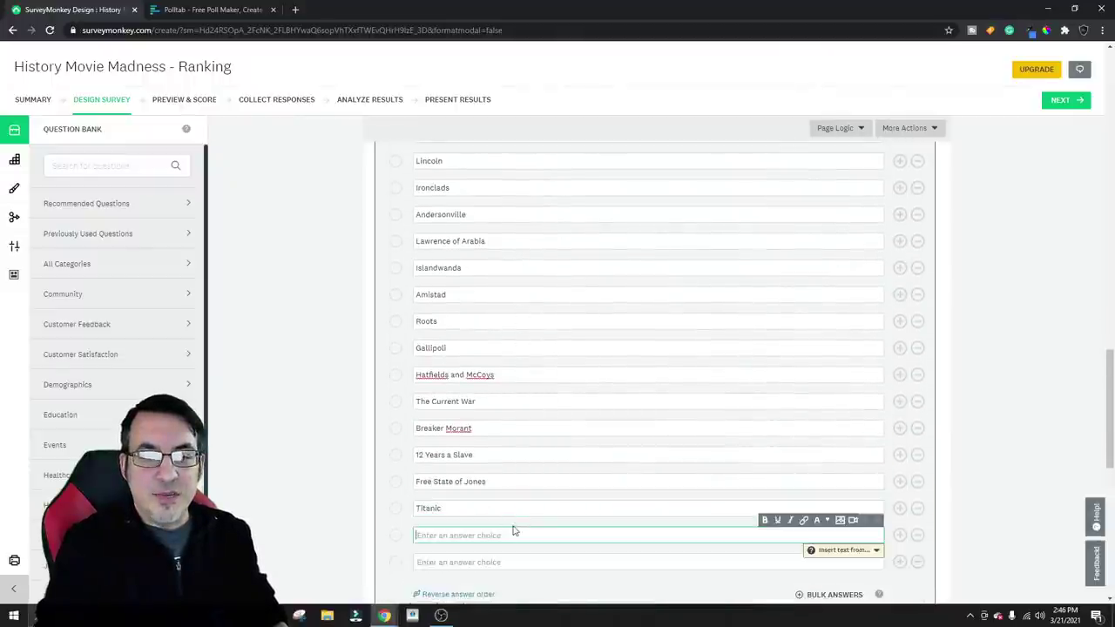
type("Young")
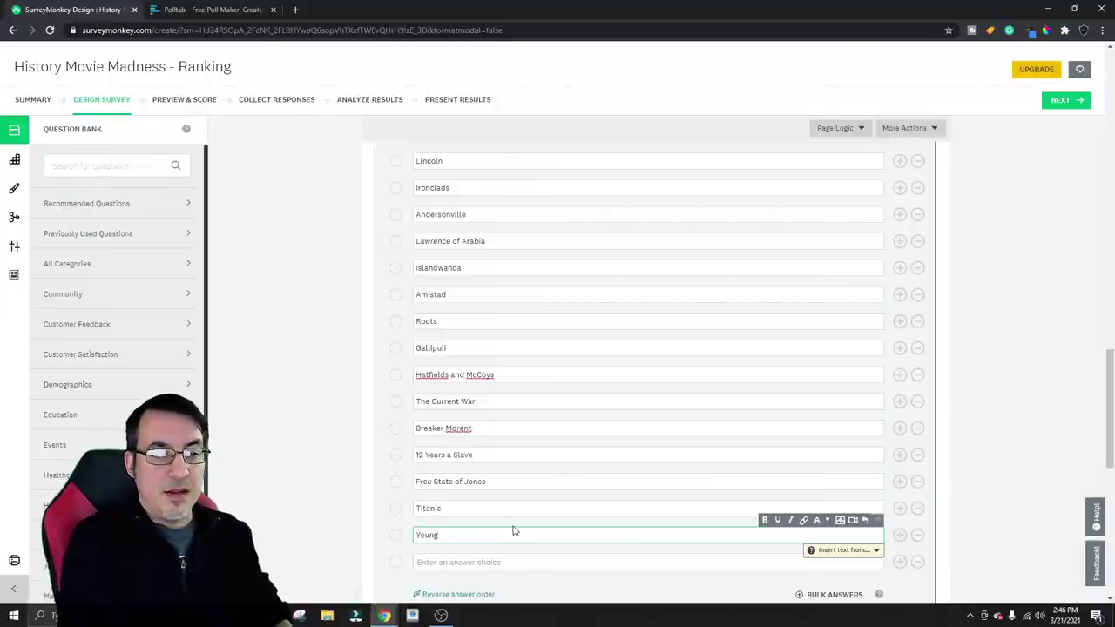
type(" Winston")
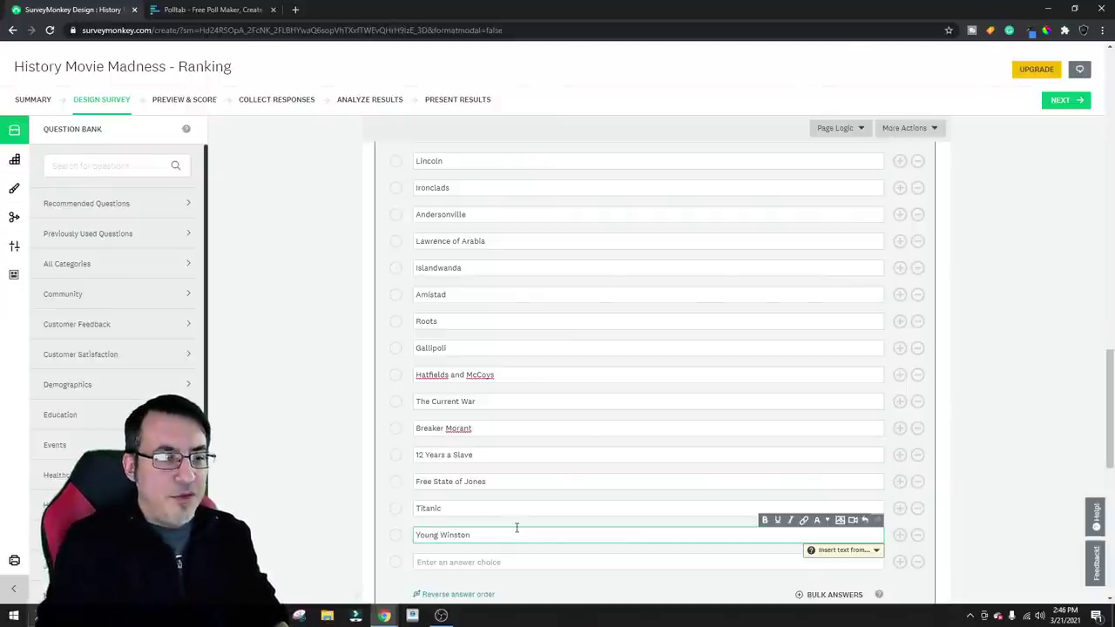
Add "Warhorse" as the answer choice below "Young Winston"
left_click(509, 560)
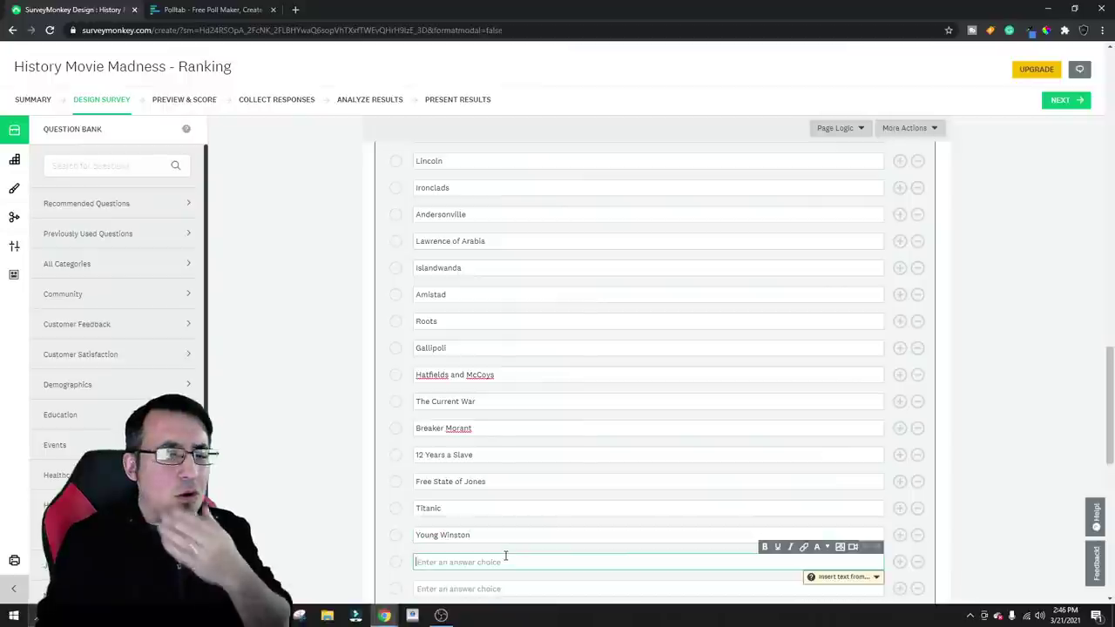
scroll(516, 527, "down", 1)
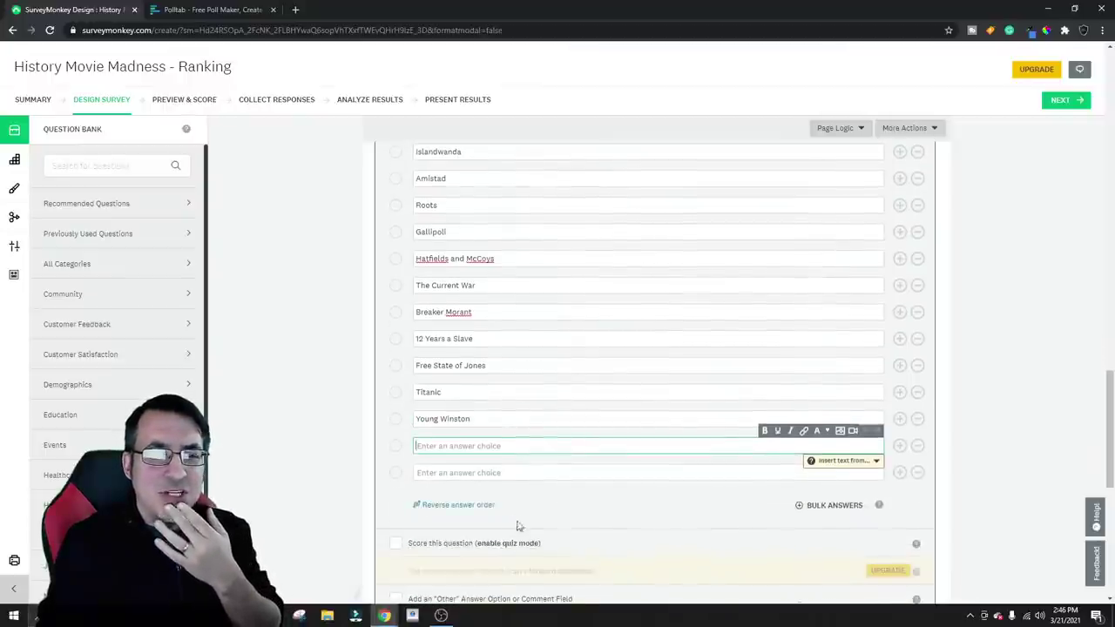
type("War")
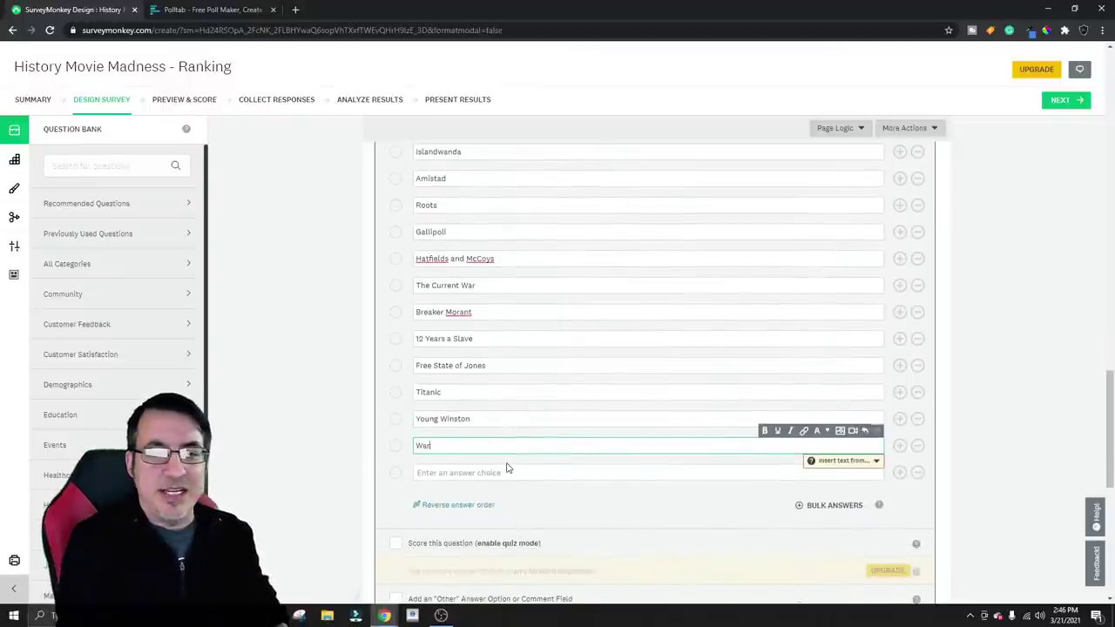
type("horse")
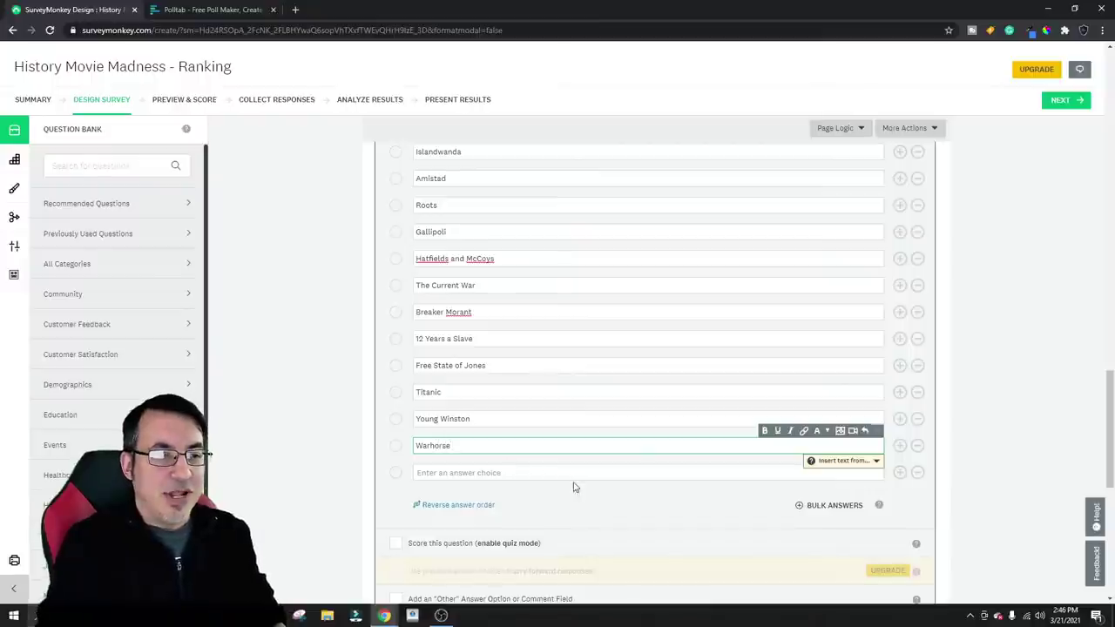
key("Return")
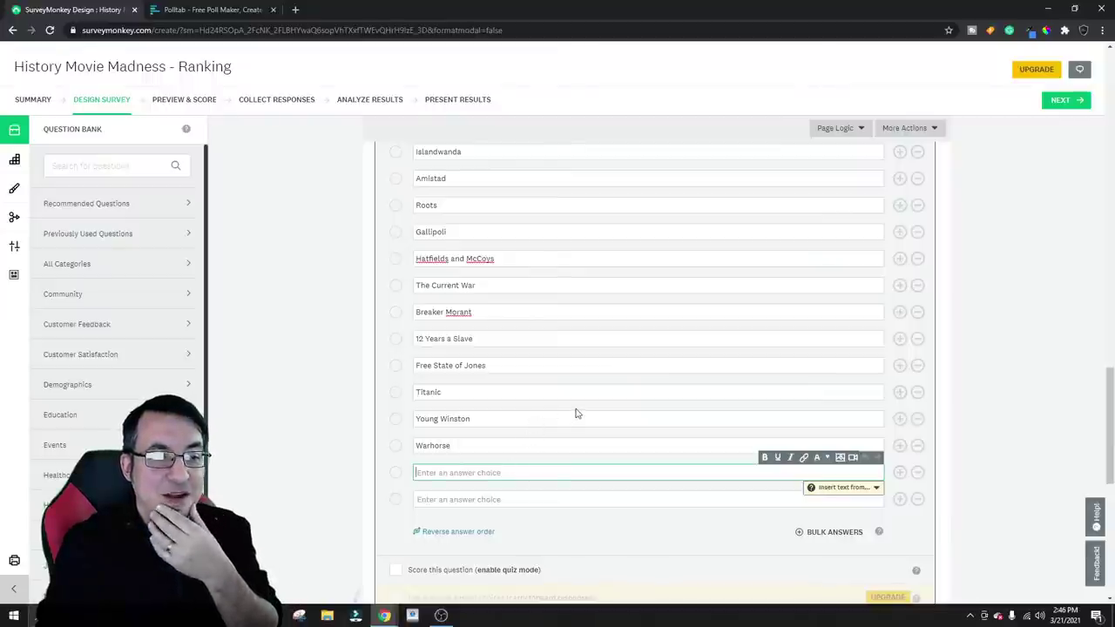
Check the full movie list of the "1816 to 1918" question and save the question
scroll(582, 406, "up", 6)
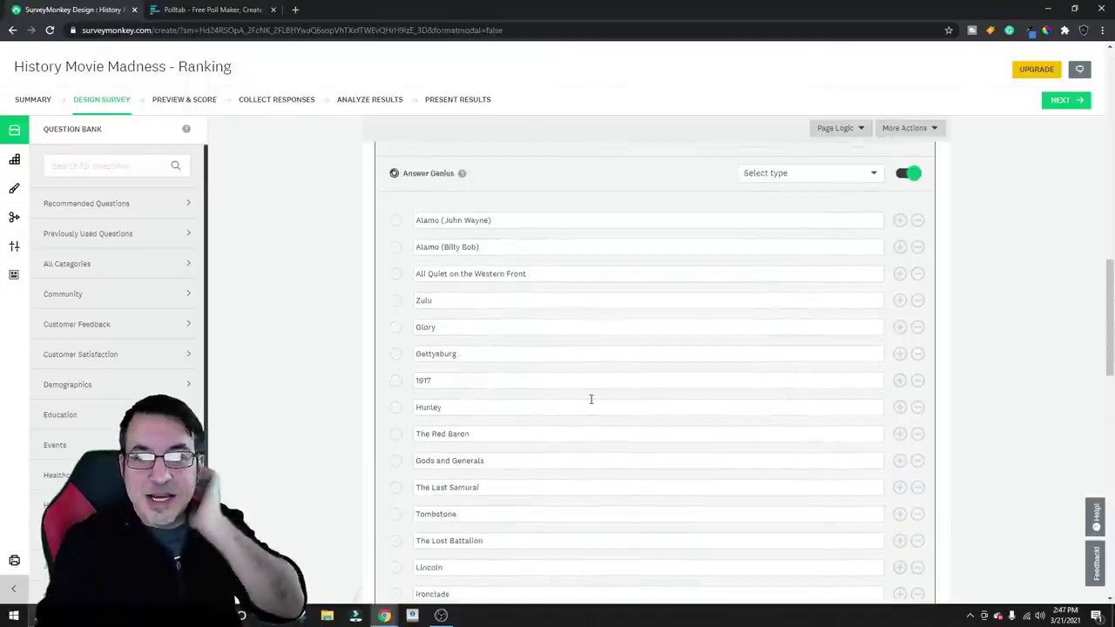
scroll(591, 399, "down", 8)
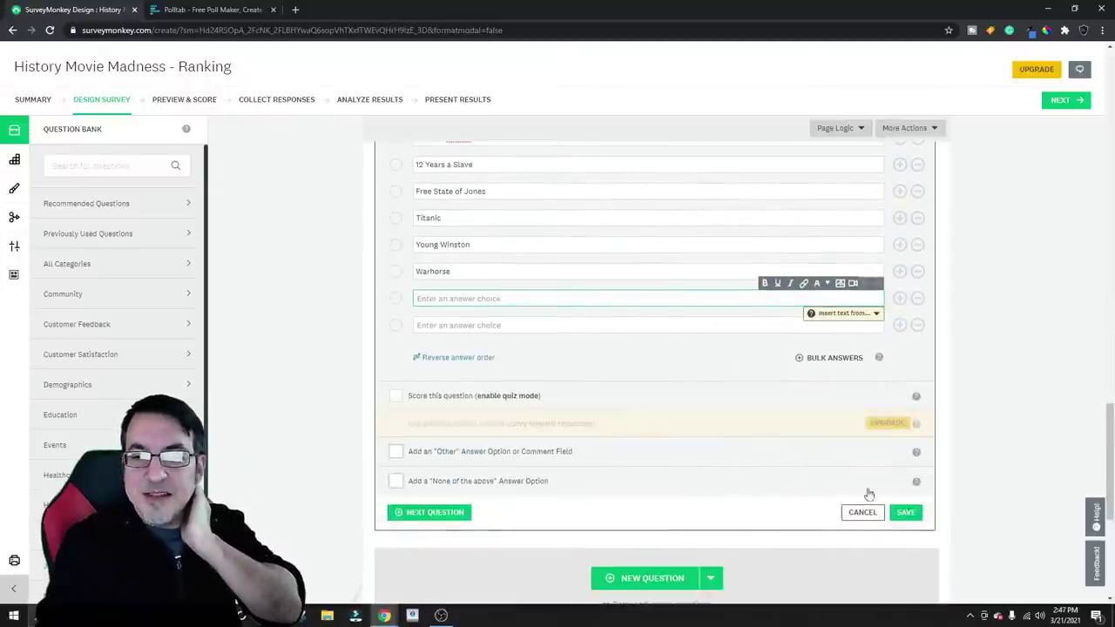
left_click(905, 512)
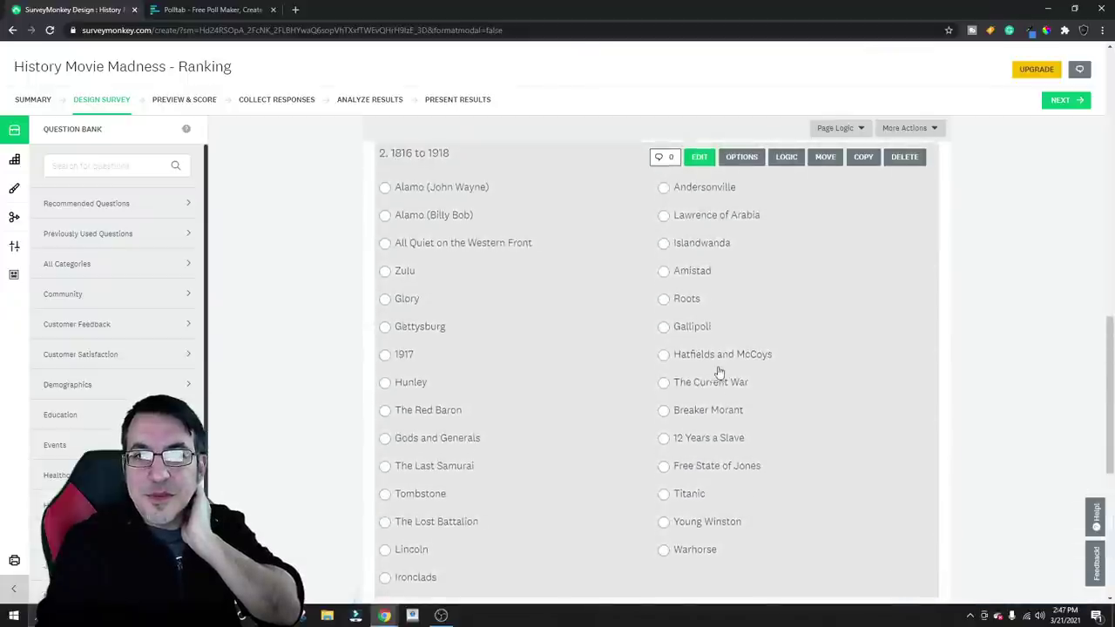
Change the question type of "1816 to 1918" from Multiple Choice to Ranking and save the question
scroll(719, 374, "down", 5)
scroll(720, 372, "up", 3)
scroll(721, 372, "up", 6)
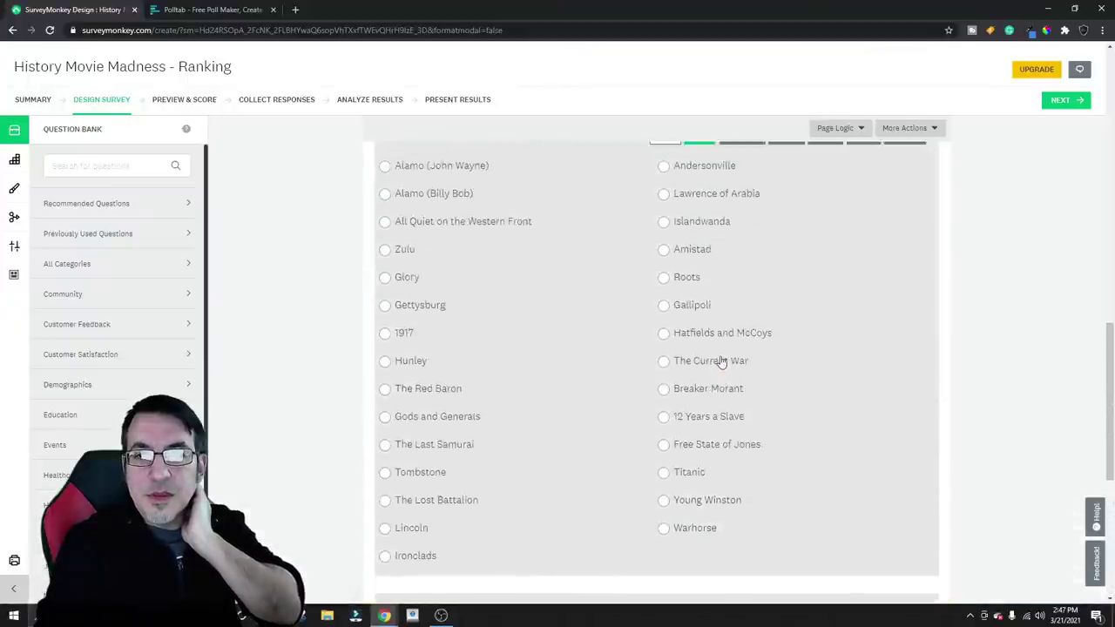
scroll(724, 371, "down", 1)
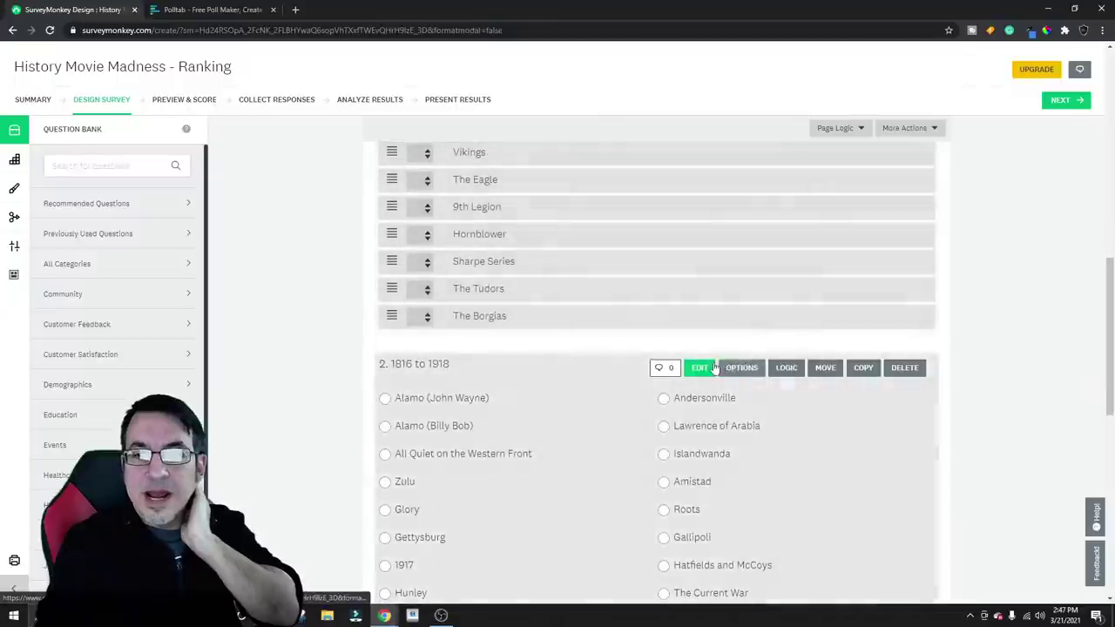
left_click(700, 368)
left_click(812, 201)
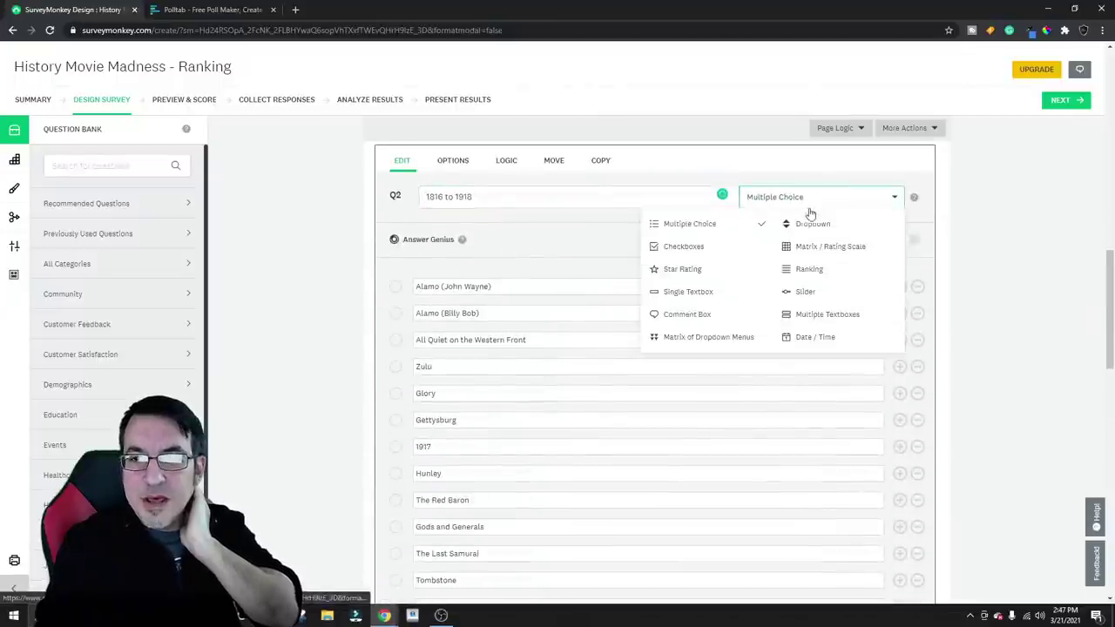
left_click(808, 268)
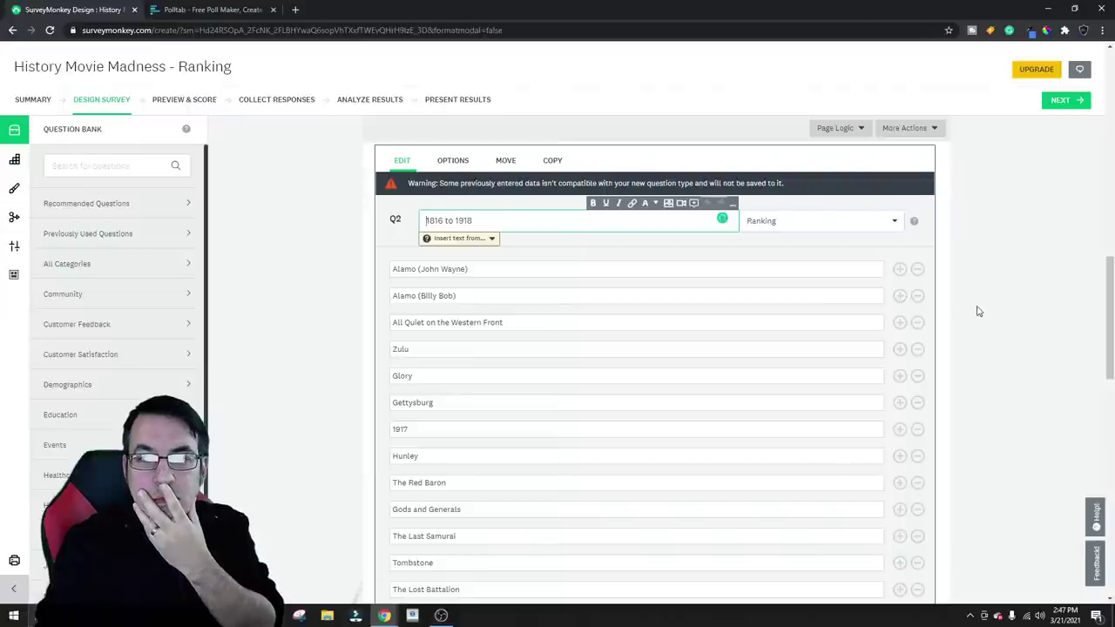
scroll(978, 311, "down", 10)
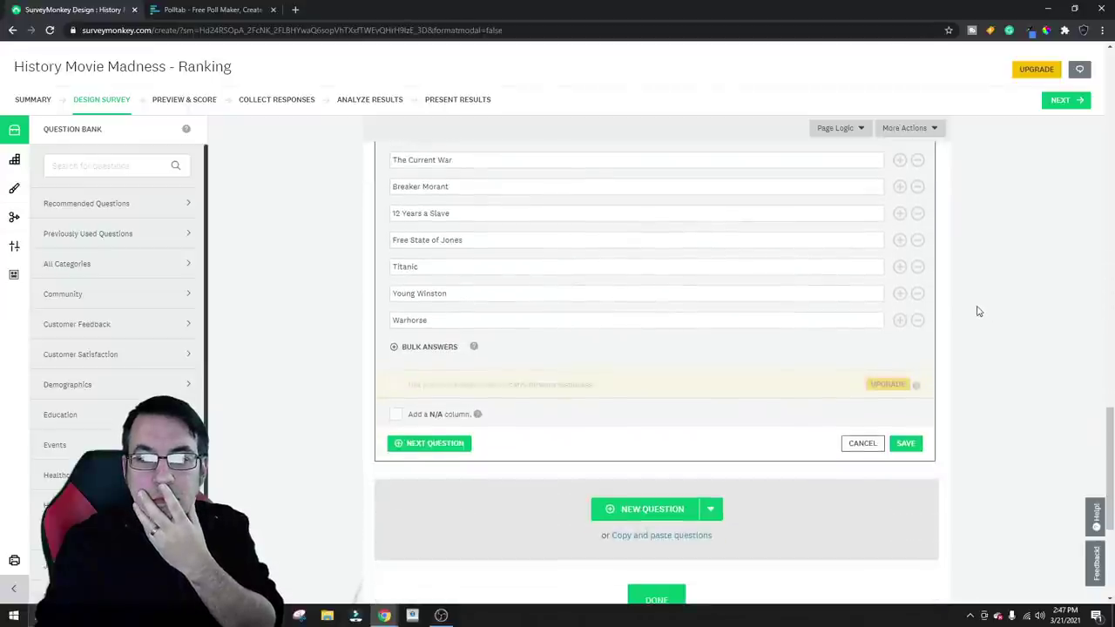
left_click(906, 443)
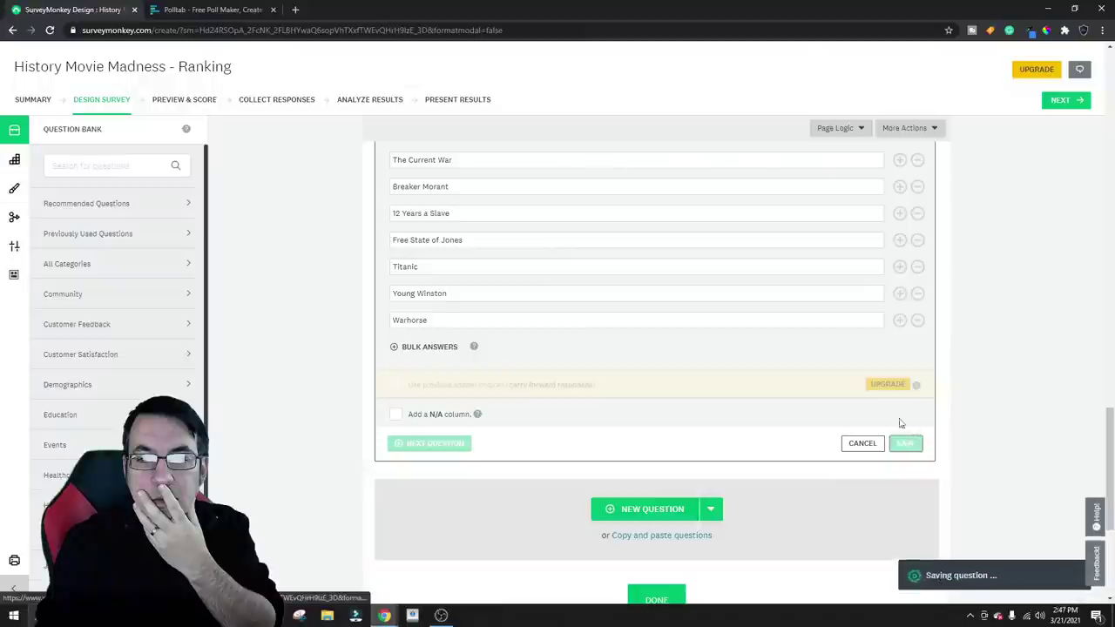
Add a new question titled "WW2" below the "1816 to 1918" question
scroll(854, 406, "down", 8)
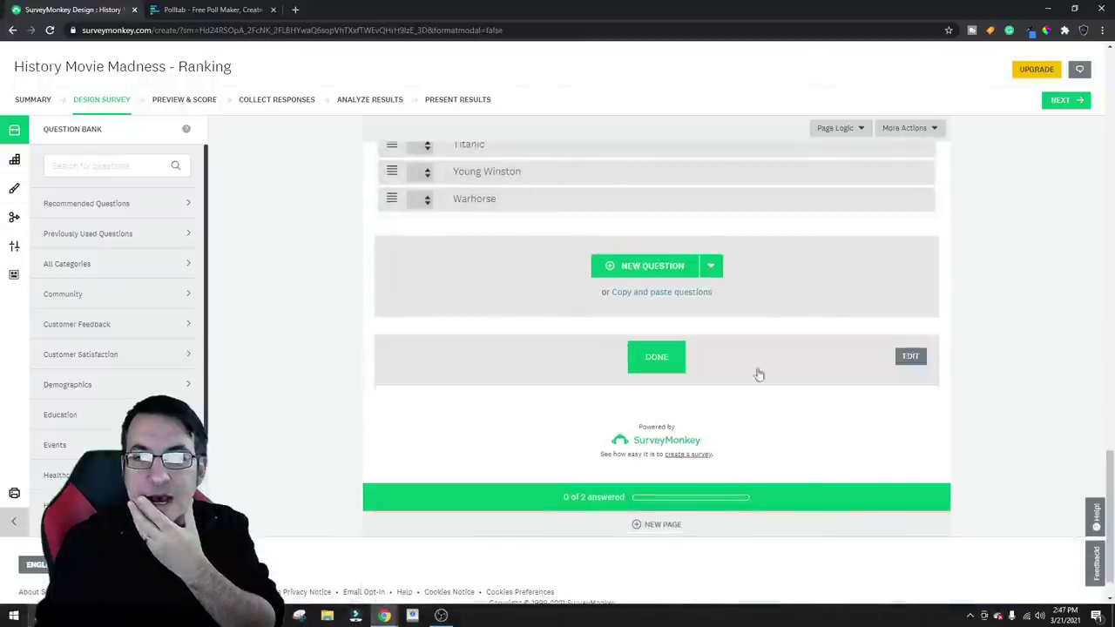
left_click(652, 266)
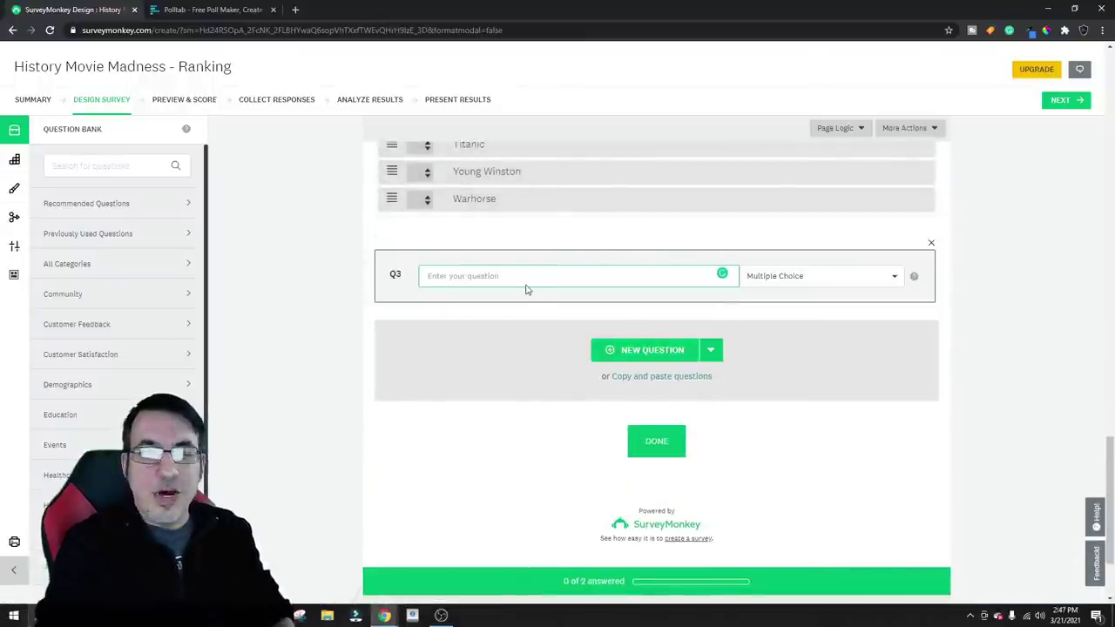
type("WW2")
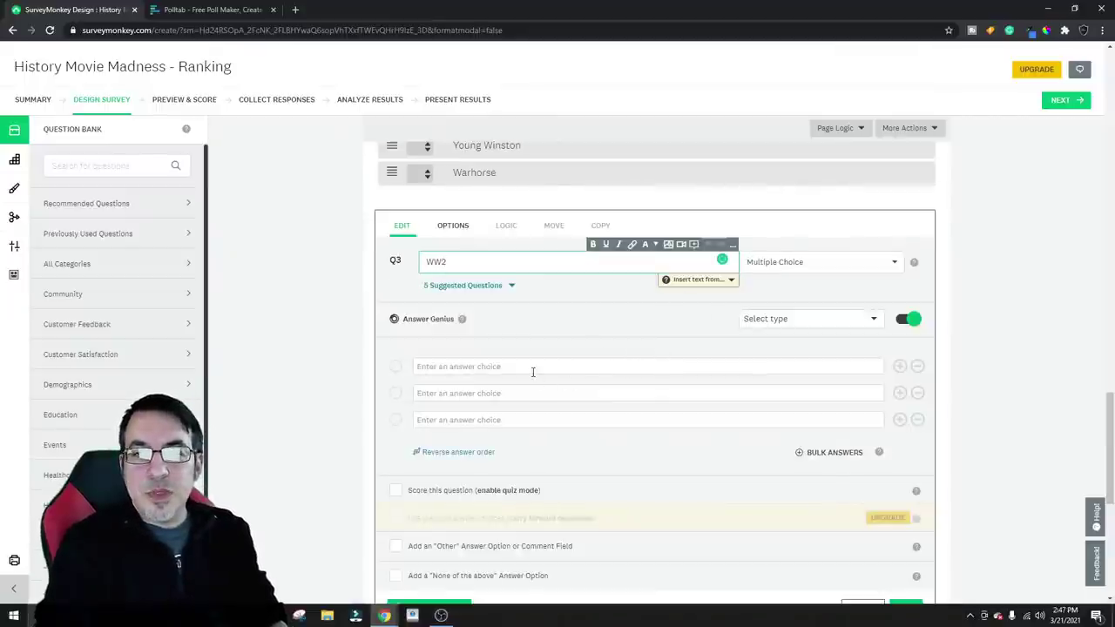
Enter "Band of Brothers" and "Dunkirk" as the first two answer choices of the "WW2" question
left_click(533, 370)
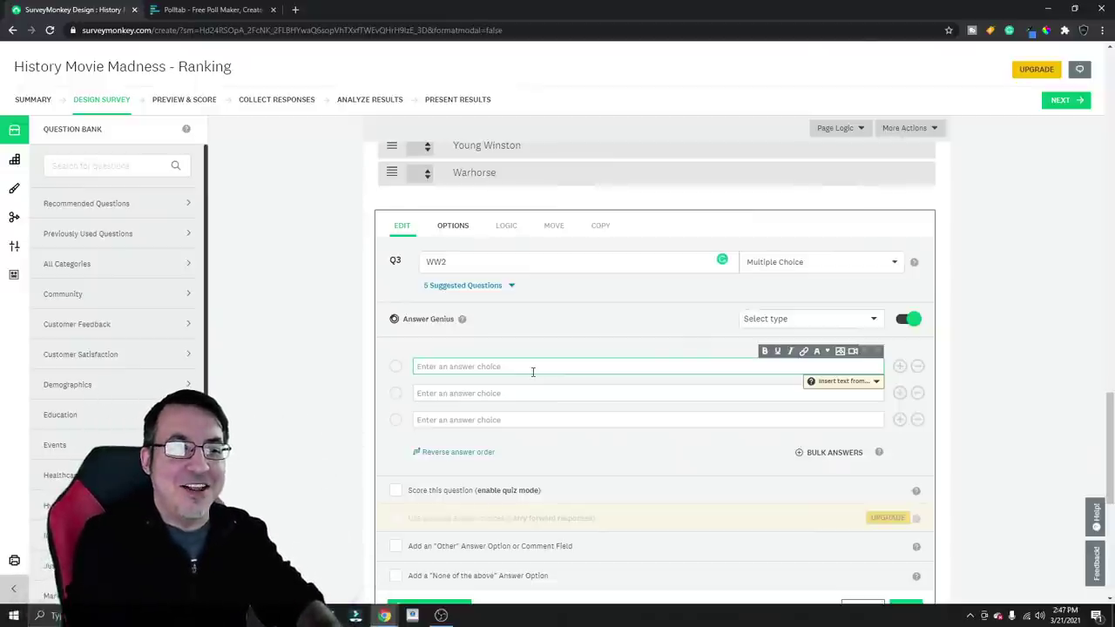
type("Band of B")
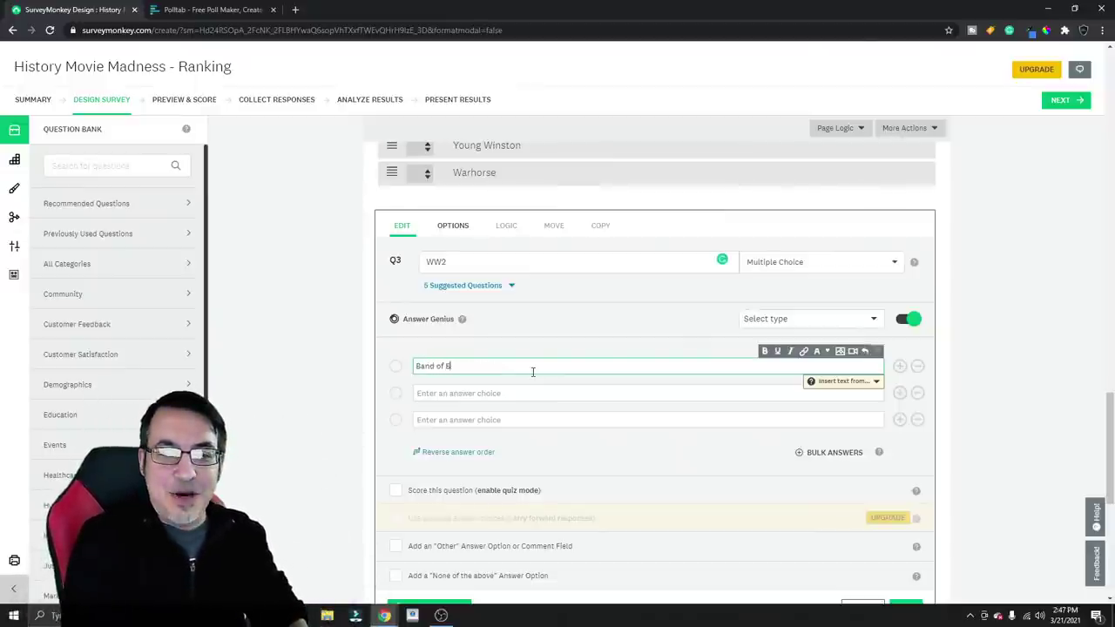
type("rothers")
left_click(537, 393)
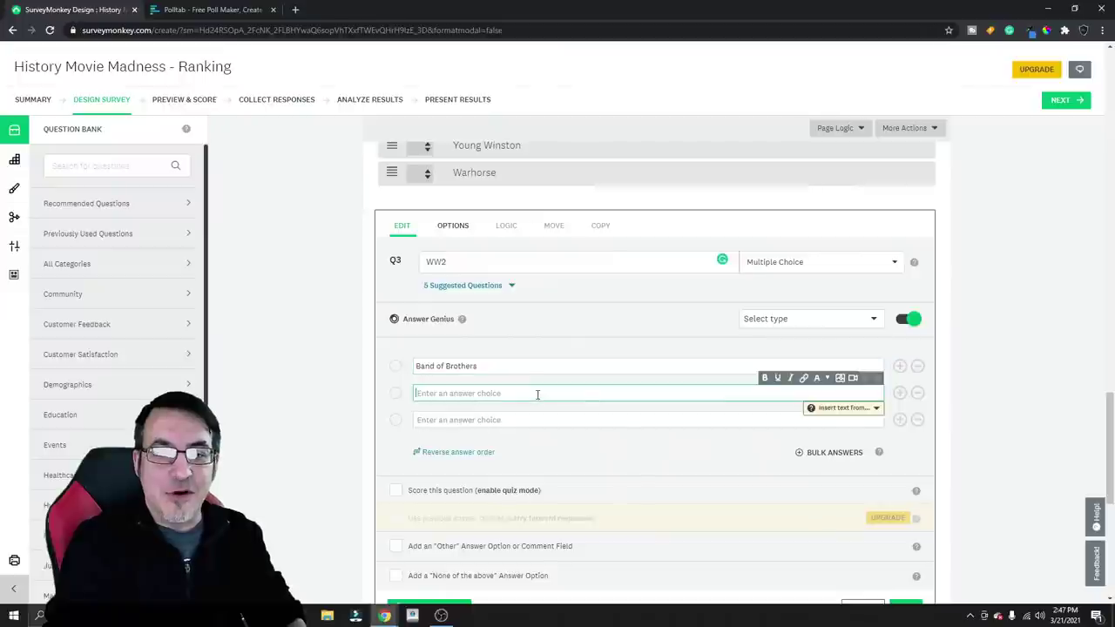
type("Dunkri")
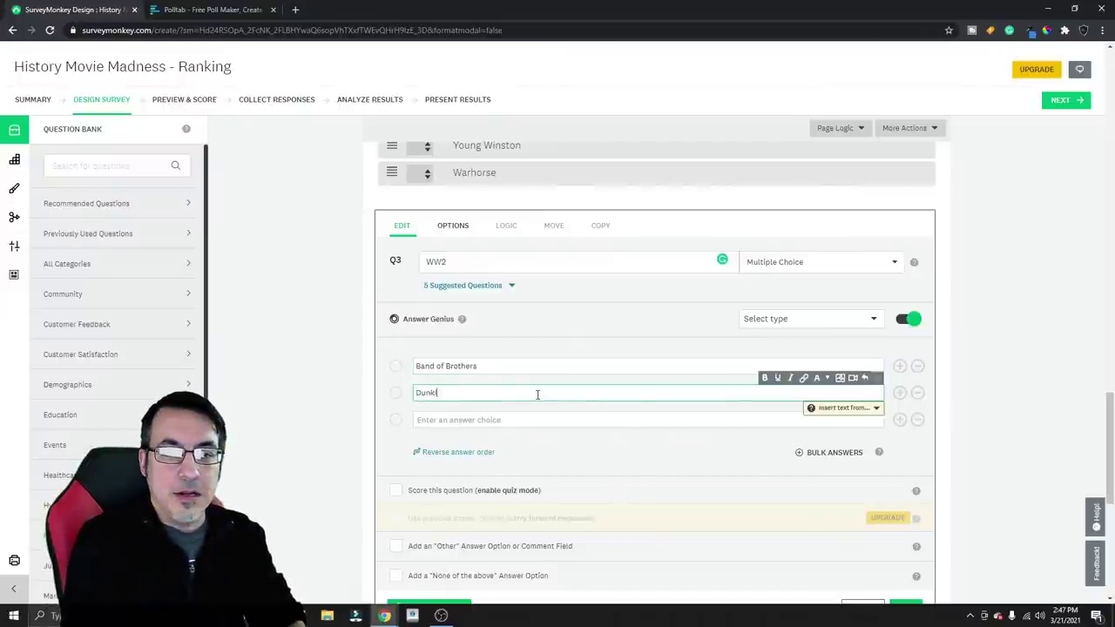
Add "Saving Private Ryan" and "Come and See" as the answer choices below "Dunkirk"
left_click(489, 421)
type("Savi")
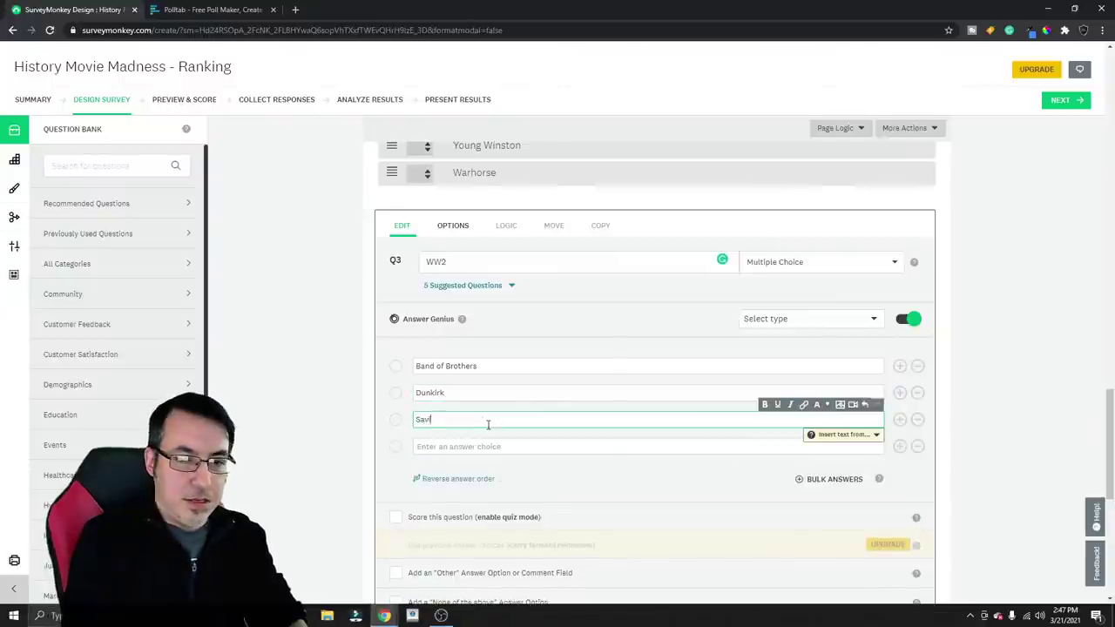
type("ng Private Rya")
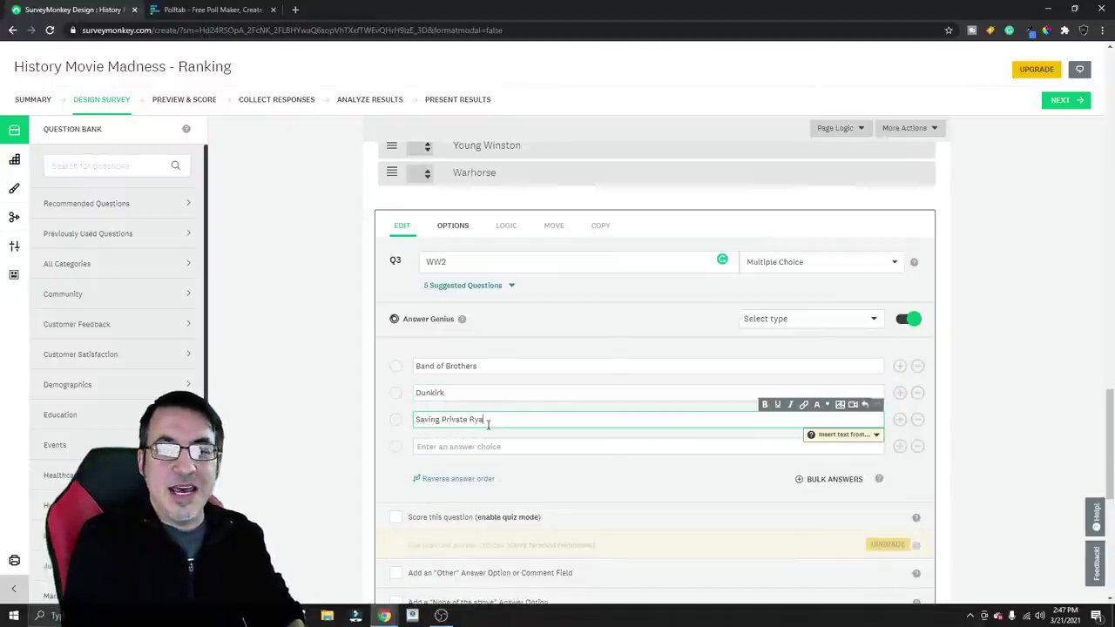
type("n")
left_click(493, 447)
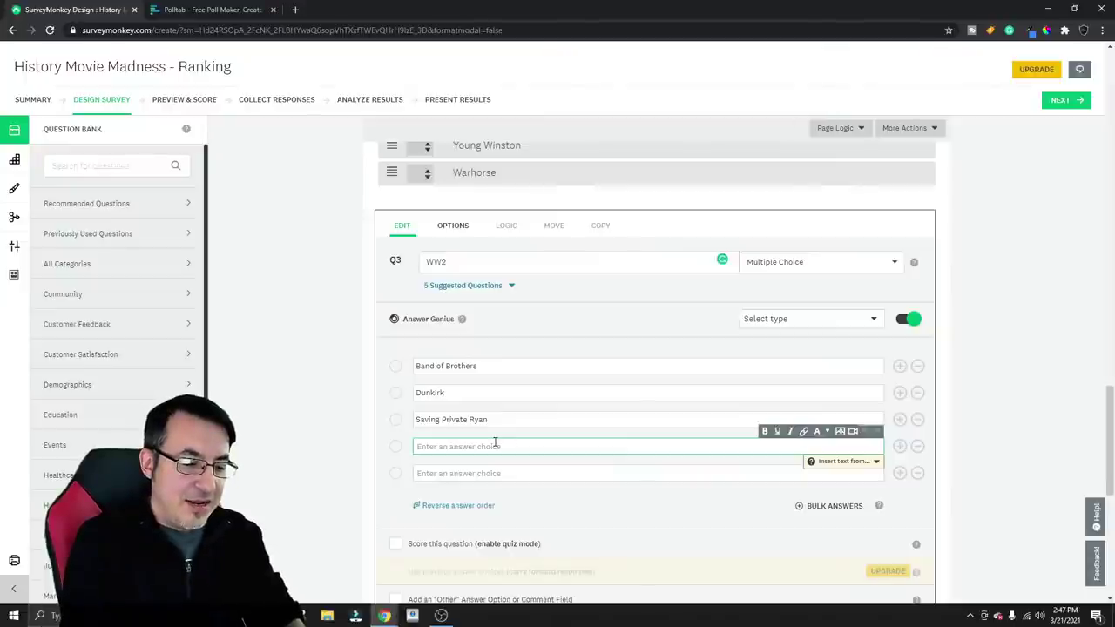
type("Come ar")
type("d See")
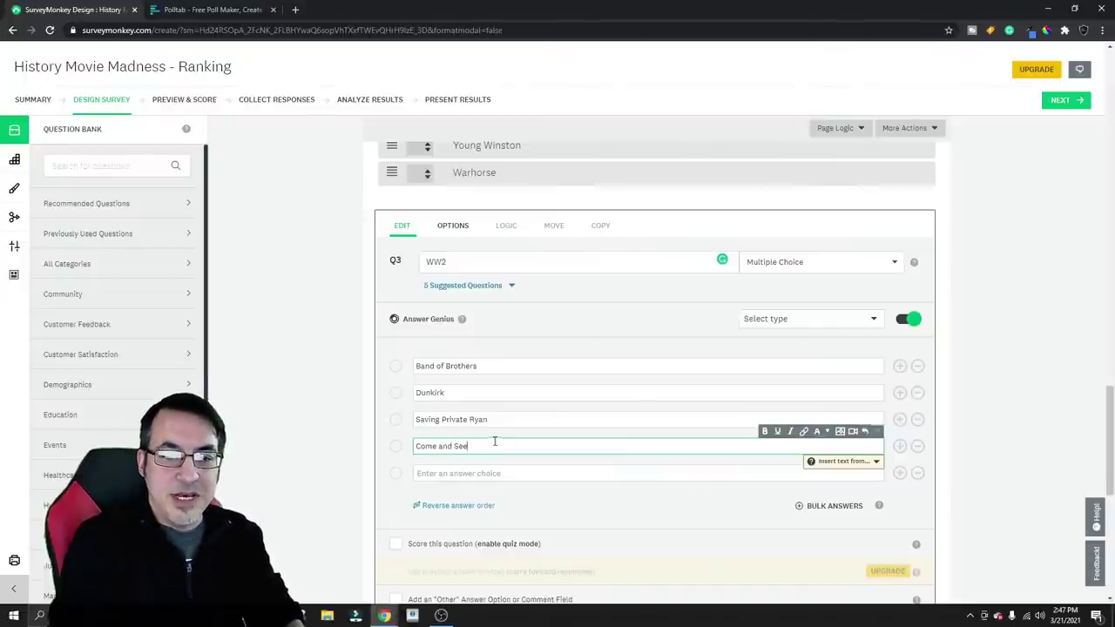
Add "Enemy at the Gates" and "Downfall" as the answer choices below "Come and See"
left_click(488, 470)
type("Erem")
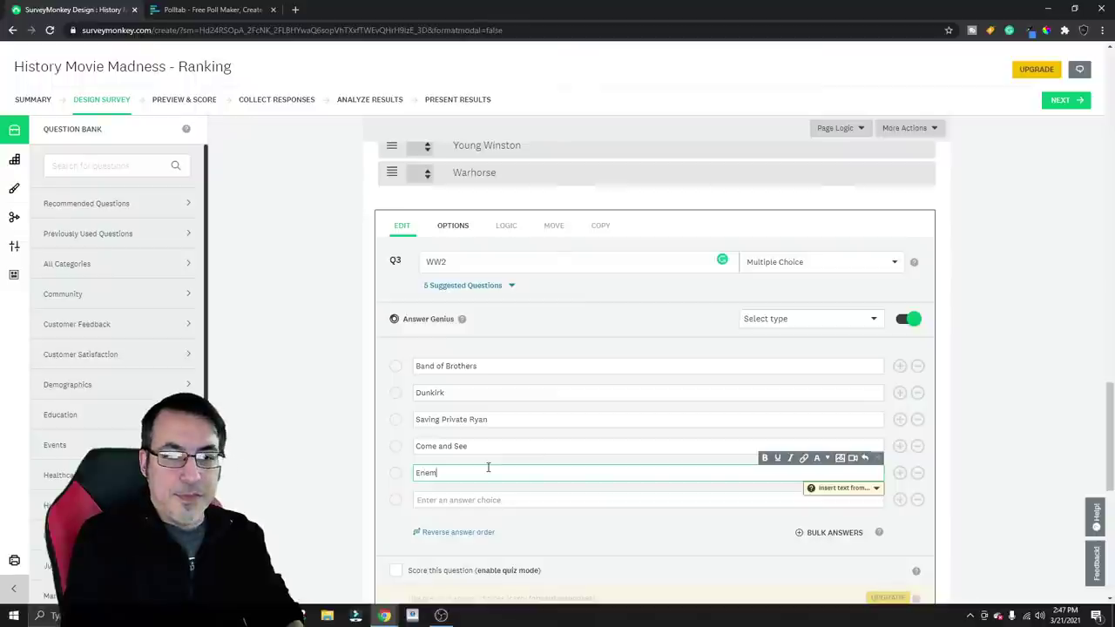
type("y at the Gates")
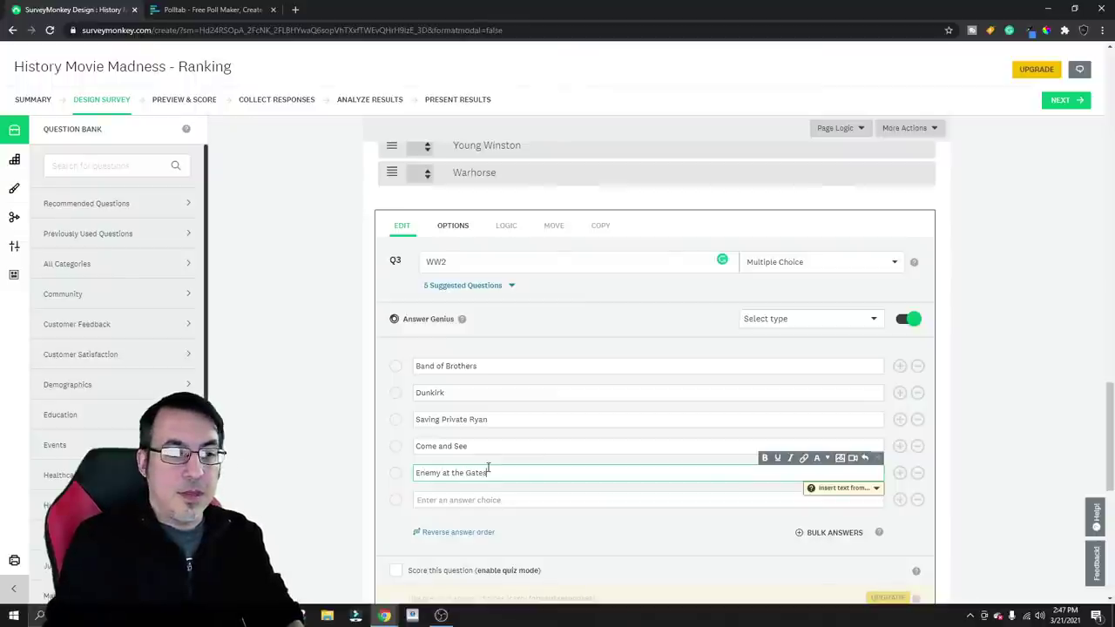
left_click(499, 494)
type("Downfall")
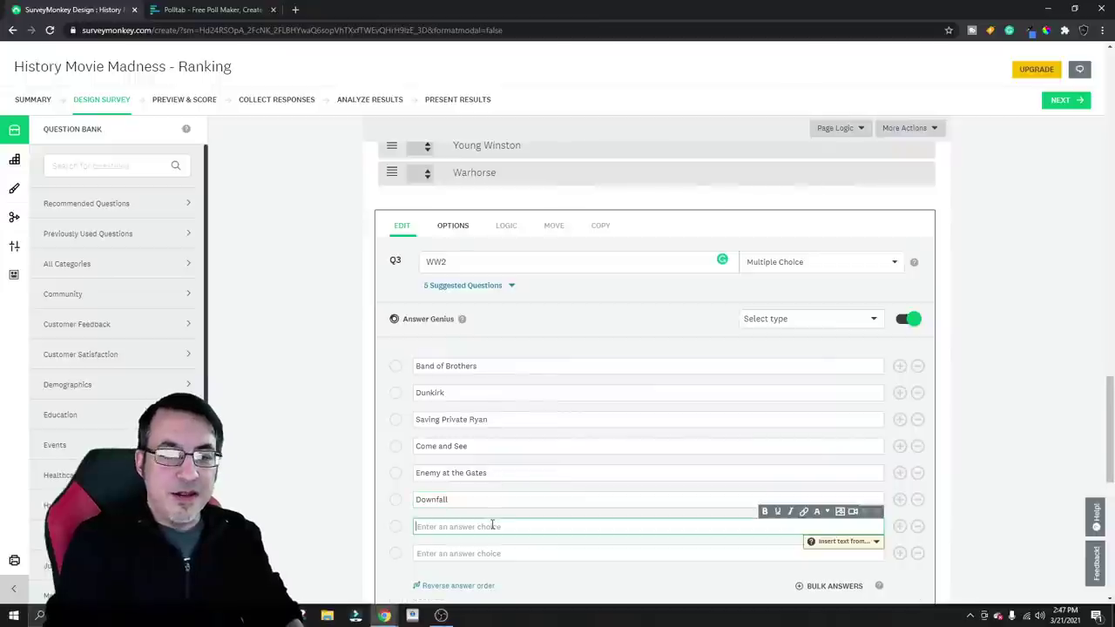
Add "The Pacific" as the answer choice below "Downfall"
left_click(493, 526)
type("The Pacific")
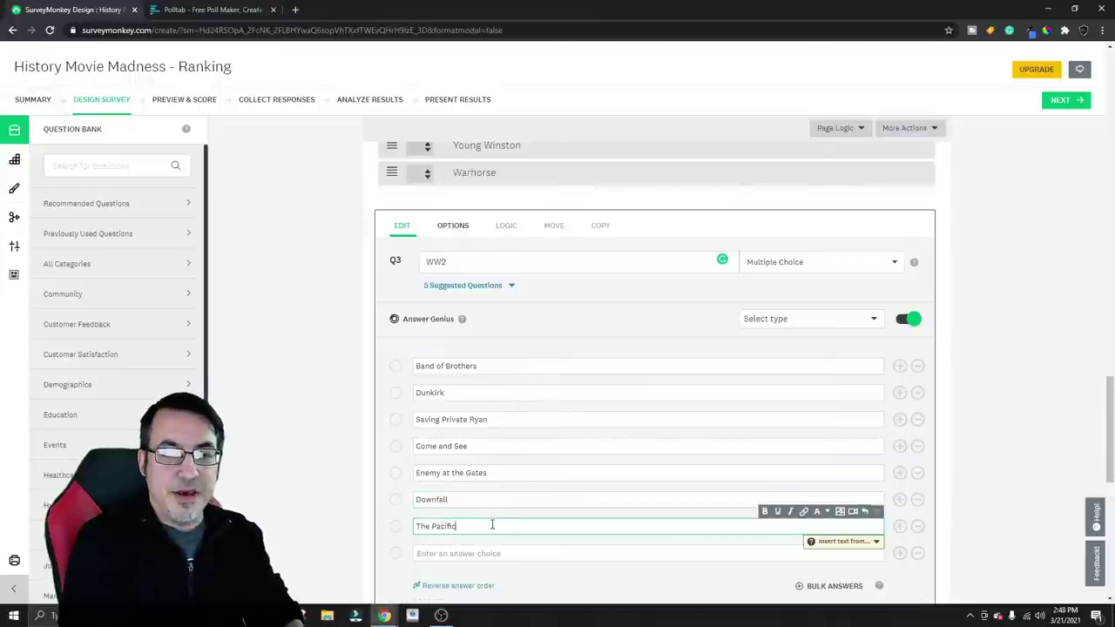
left_click(477, 553)
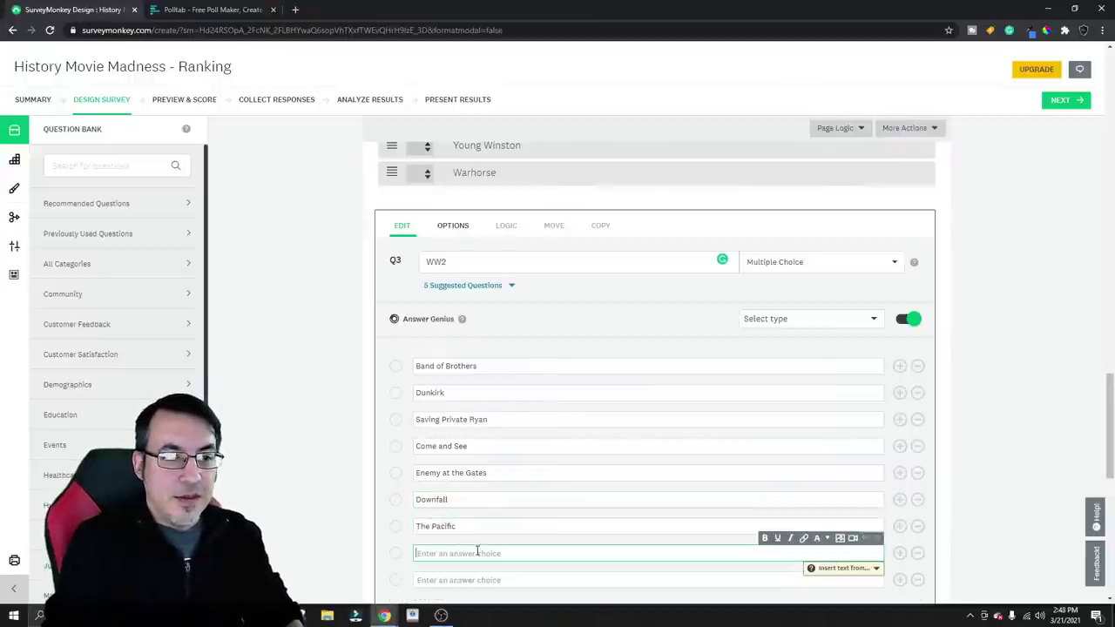
Add "Stalingrad 1993" as the answer choice below "The Pacific" in the "WW2" question
type("Stalingrad 1993")
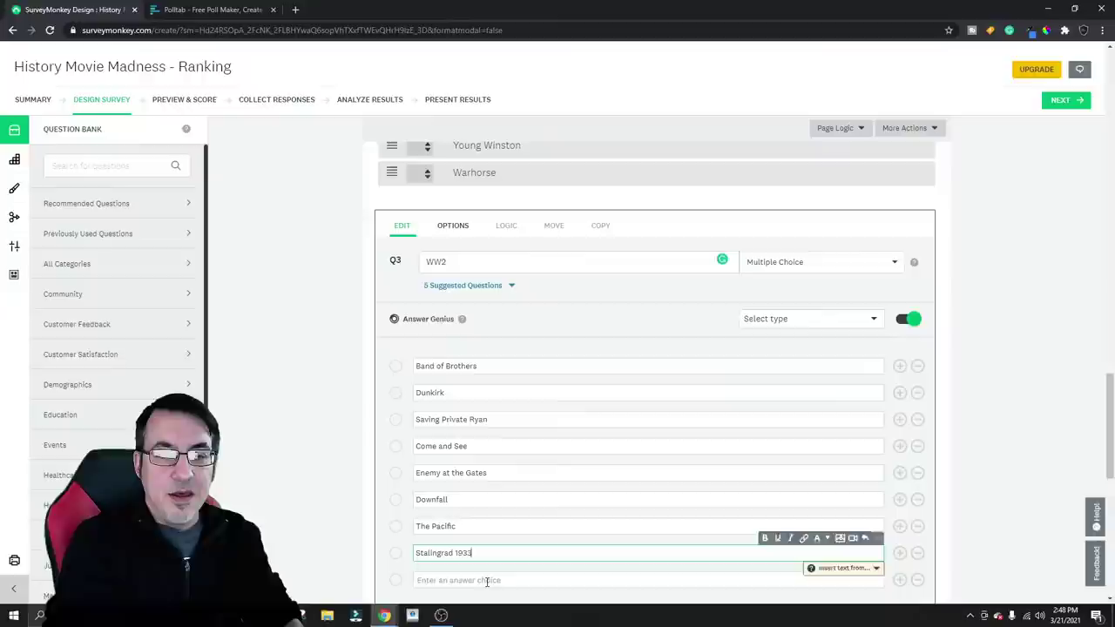
left_click(490, 580)
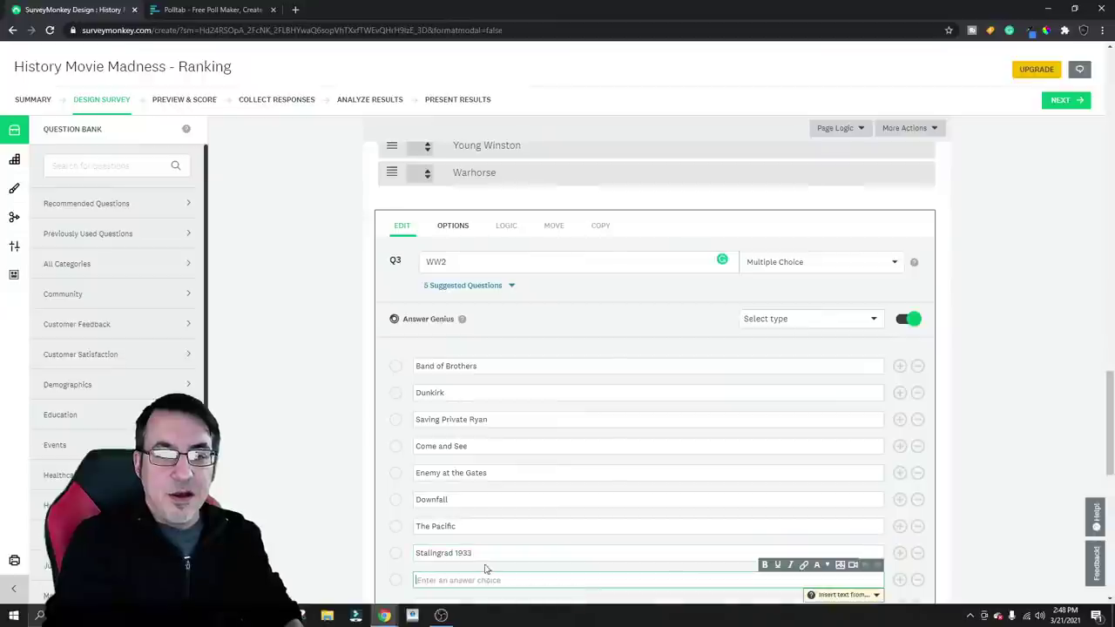
left_click(484, 549)
key("BackSpace")
key("BackSpace")
type("93")
key("Return")
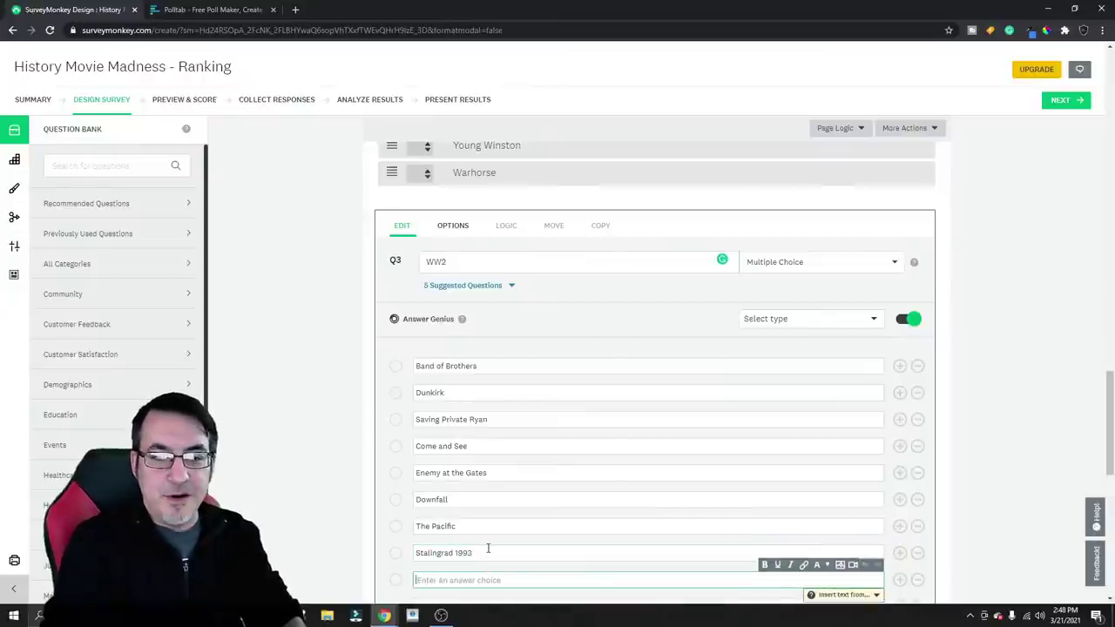
Add "Fury" and "Tora Tora Tora" as the answer choices below "Stalingrad 1993"
type("Fury")
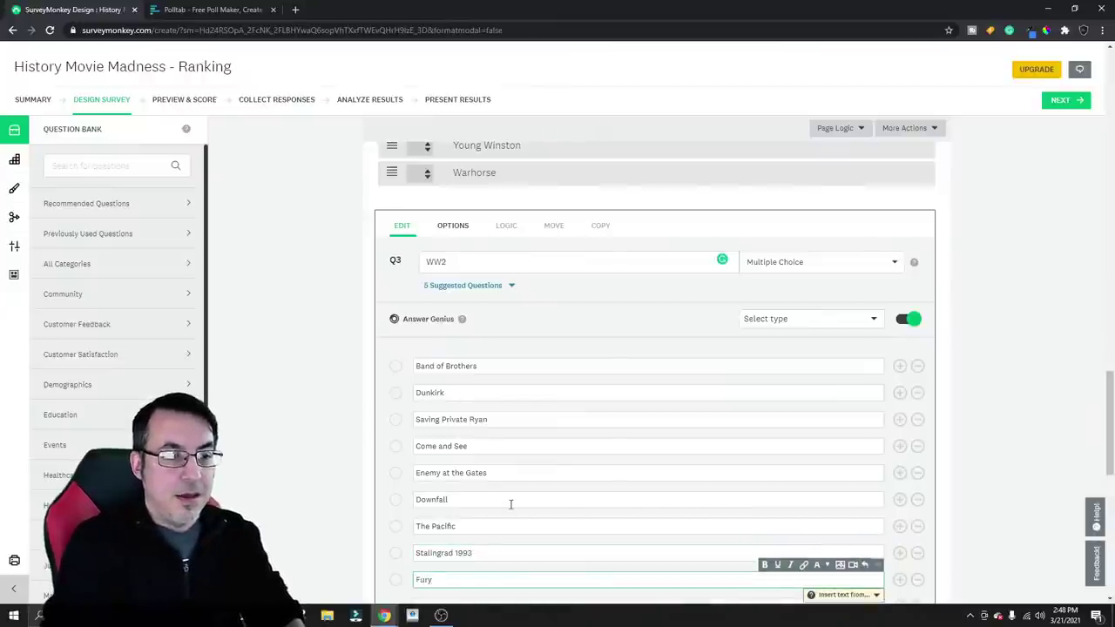
left_click(493, 545)
type("T")
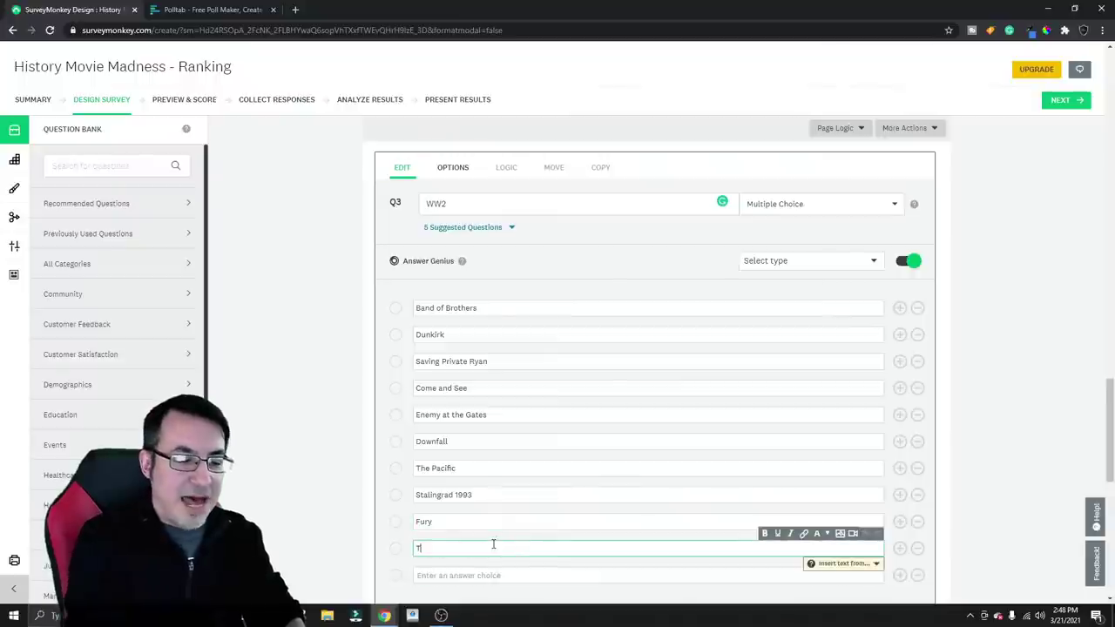
type("ora Tor")
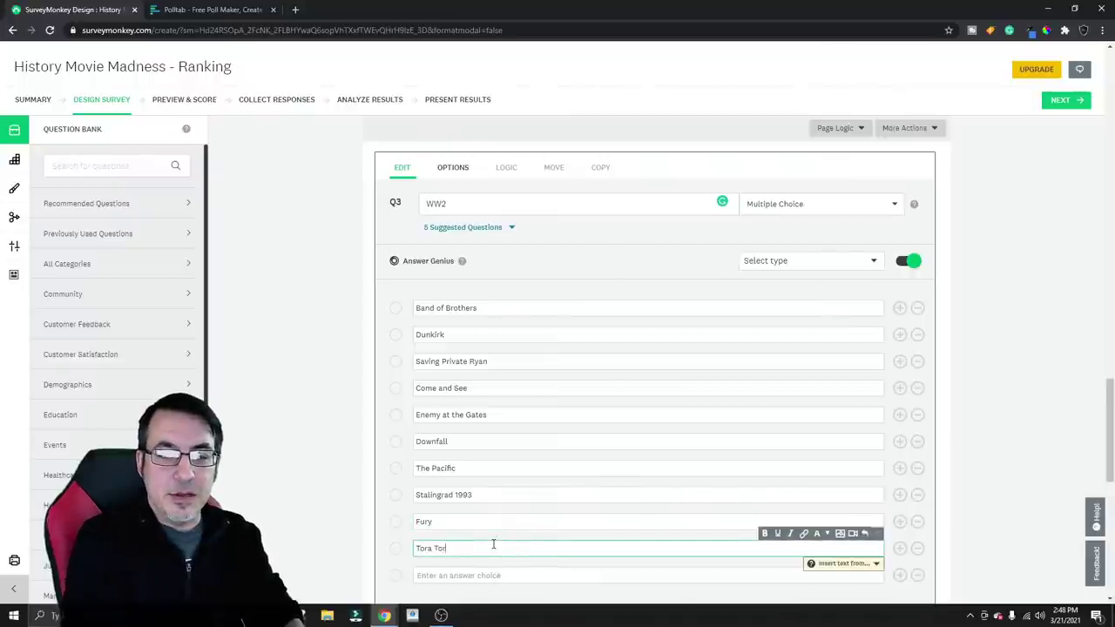
type("a Tora")
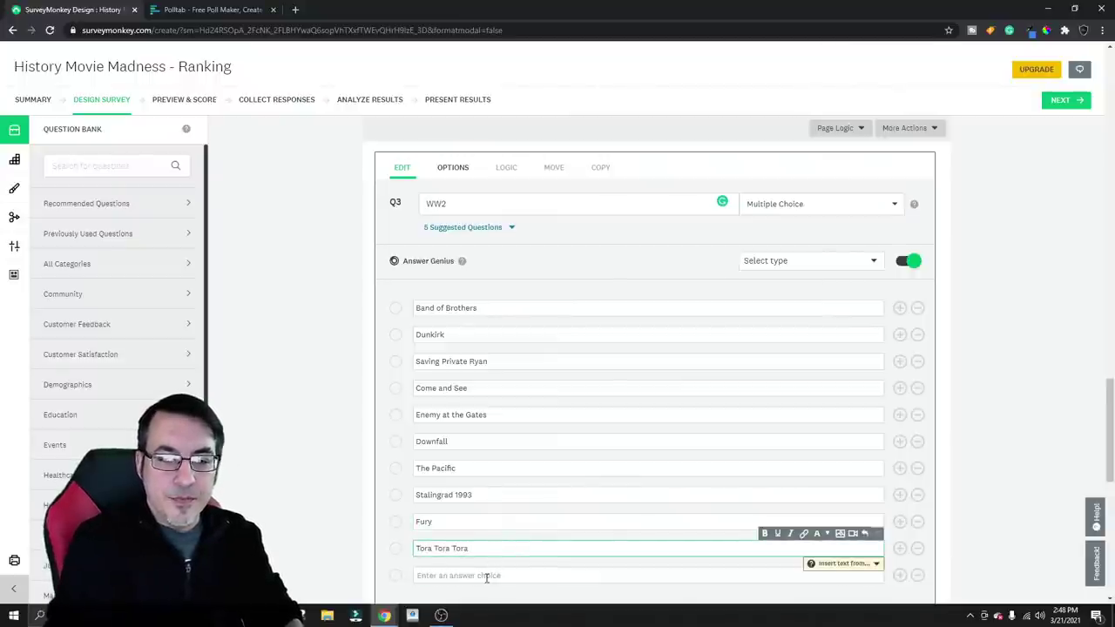
Add "Midway (1976)" and "Midway (2019)" as the answer choices below "Tora Tora Tora"
left_click(487, 576)
type("Midway")
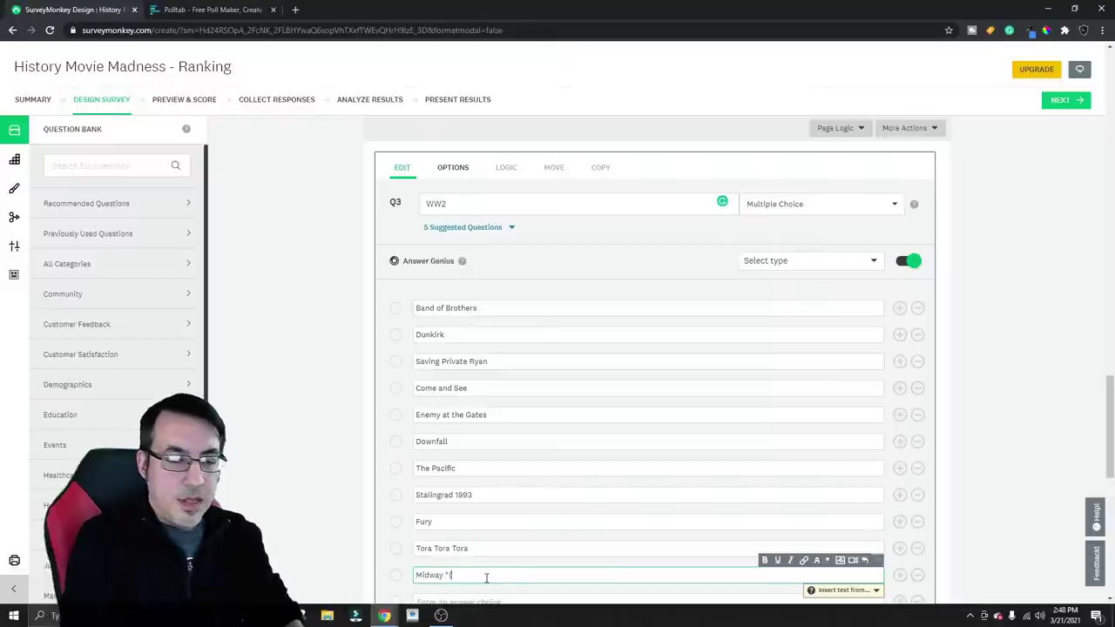
type(" (1976)")
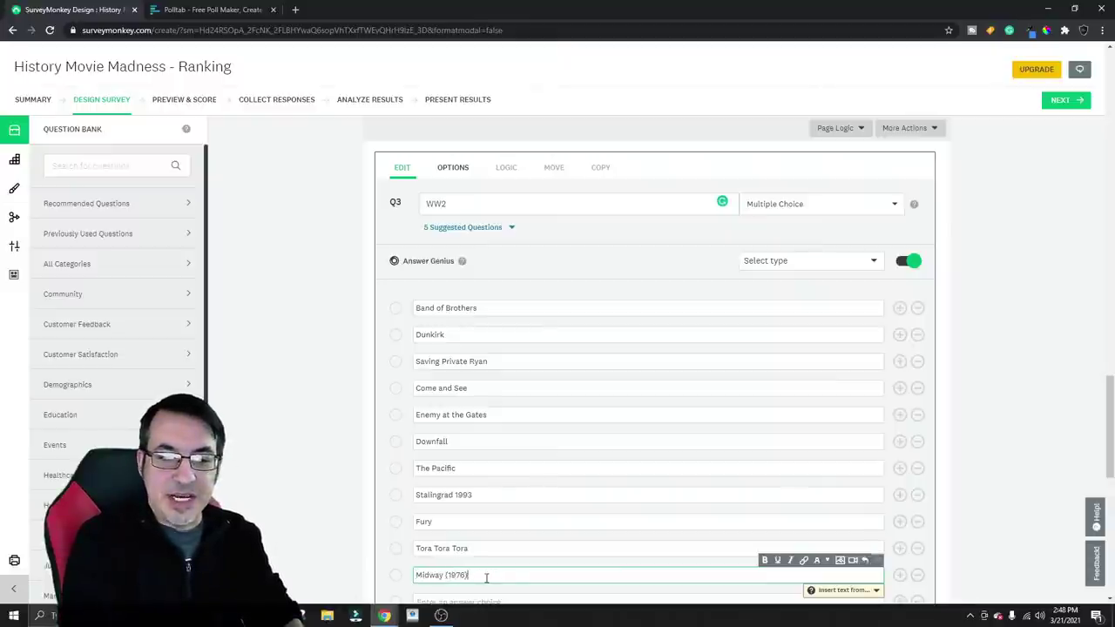
left_click(492, 544)
type("Mid")
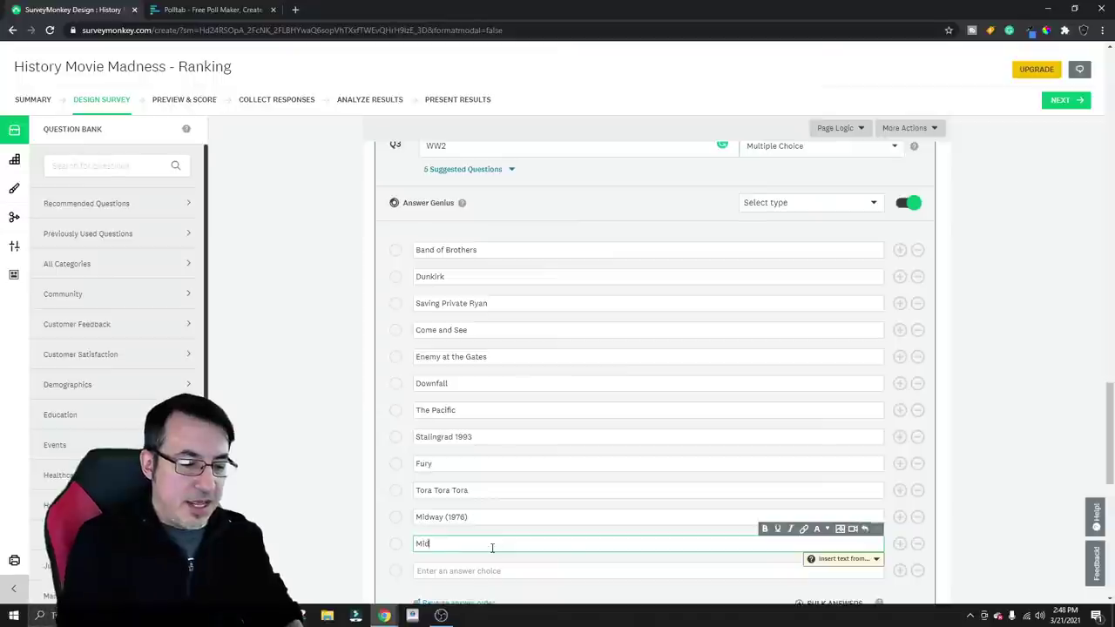
type("way (2019")
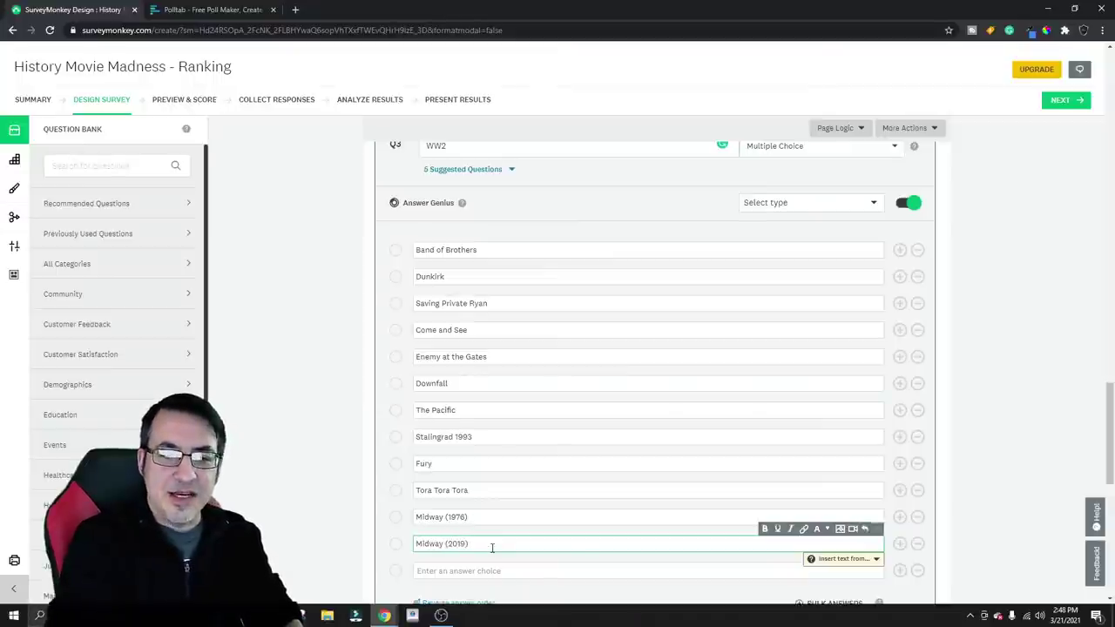
Add "Das Boot" and "Hacksaw Ridge" as the answer choices below "Midway (2019)"
left_click(489, 571)
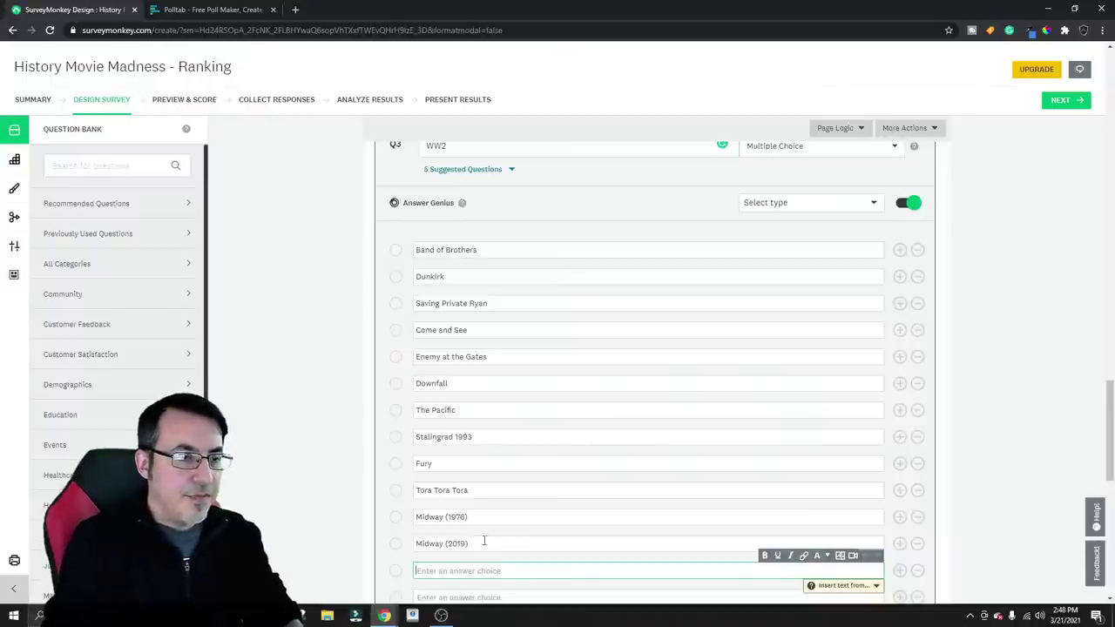
scroll(523, 517, "down", 2)
type("Das Boot")
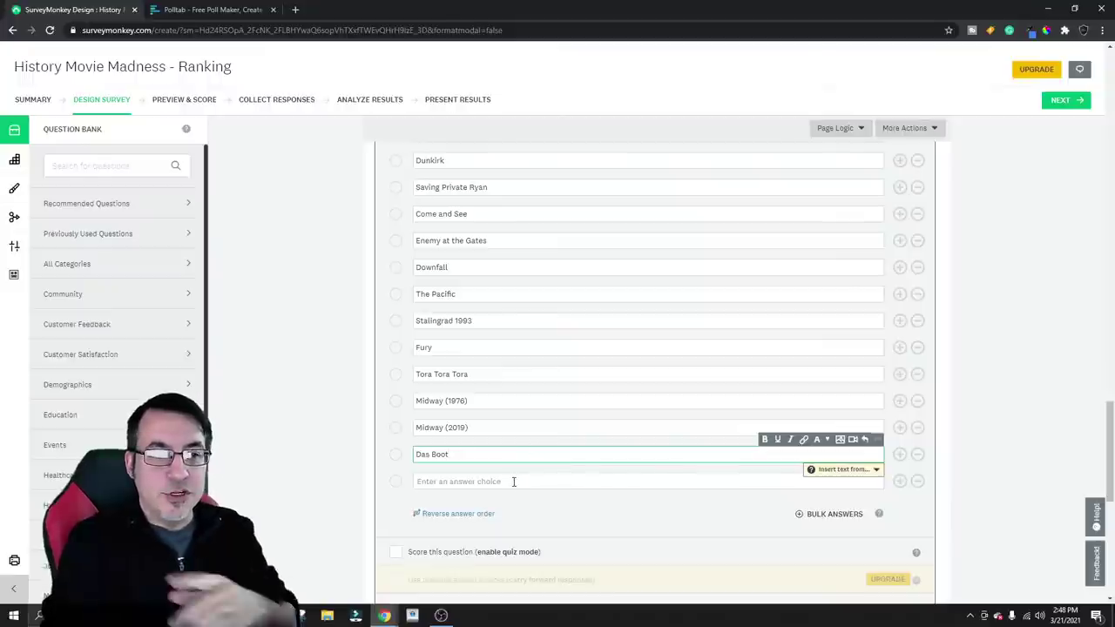
left_click(510, 482)
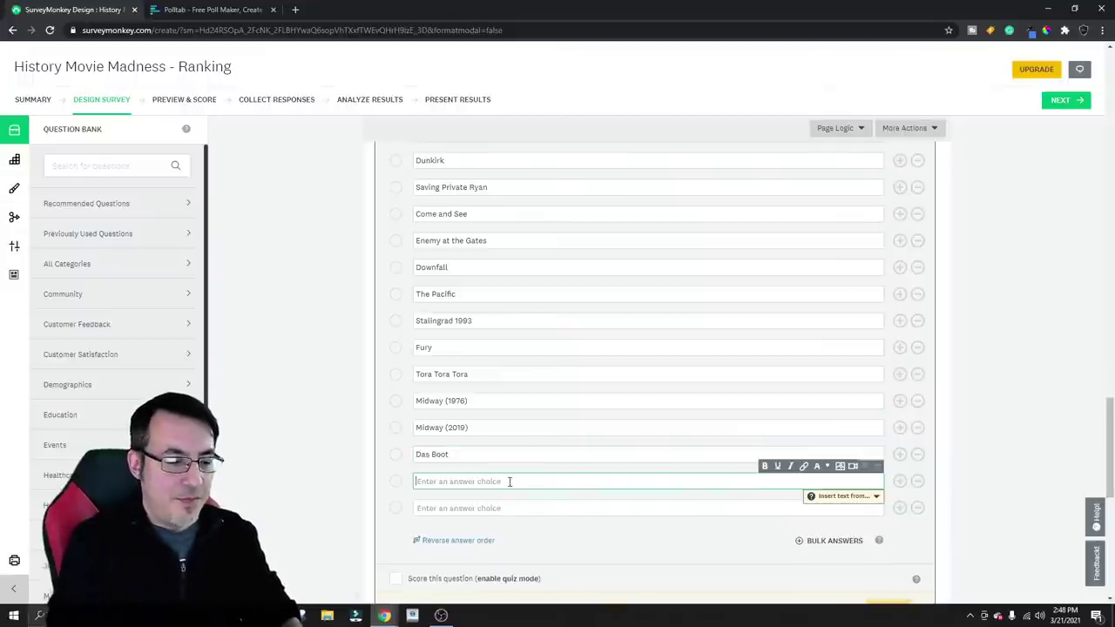
type("Hacksaw Ridge")
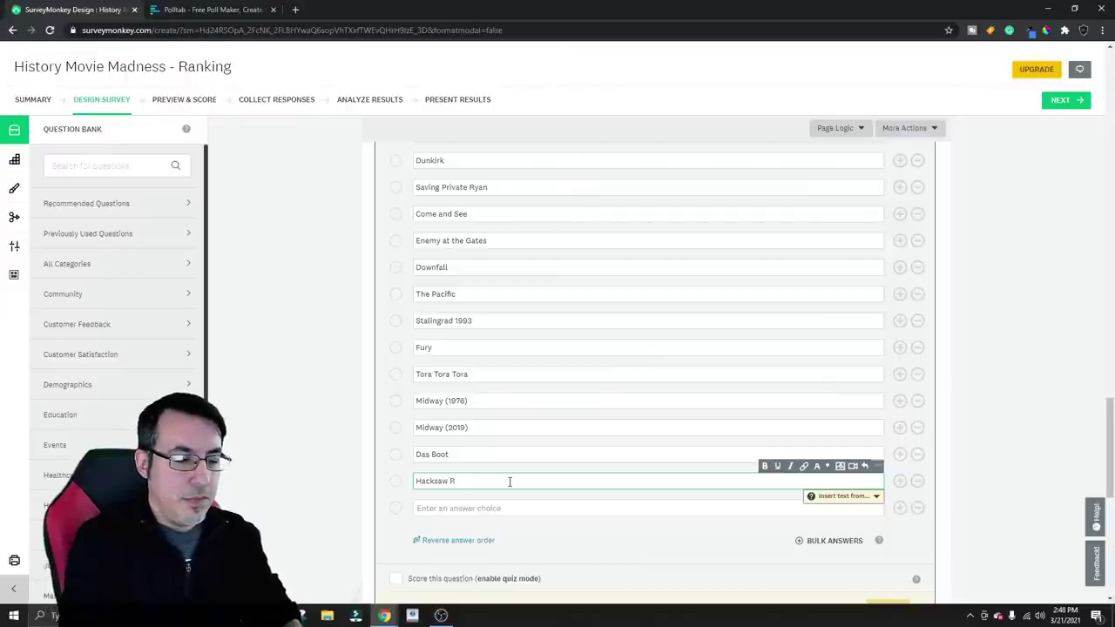
Add "Unbroken" and "The Pianist" as the answer choices below "Hacksaw Ridge"
left_click(514, 509)
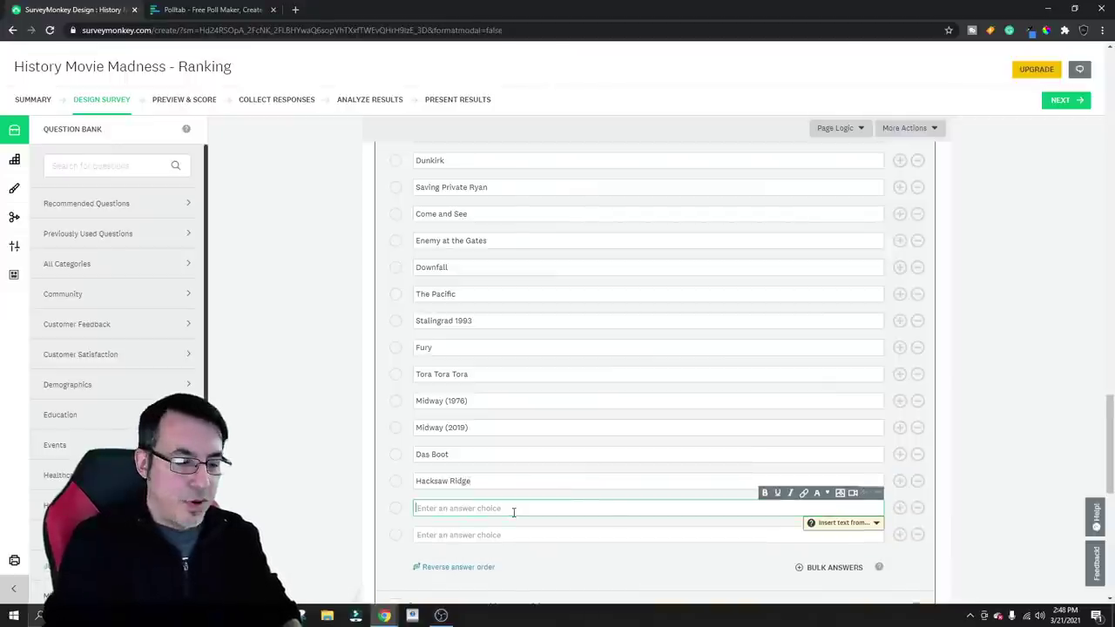
type("Unbroken")
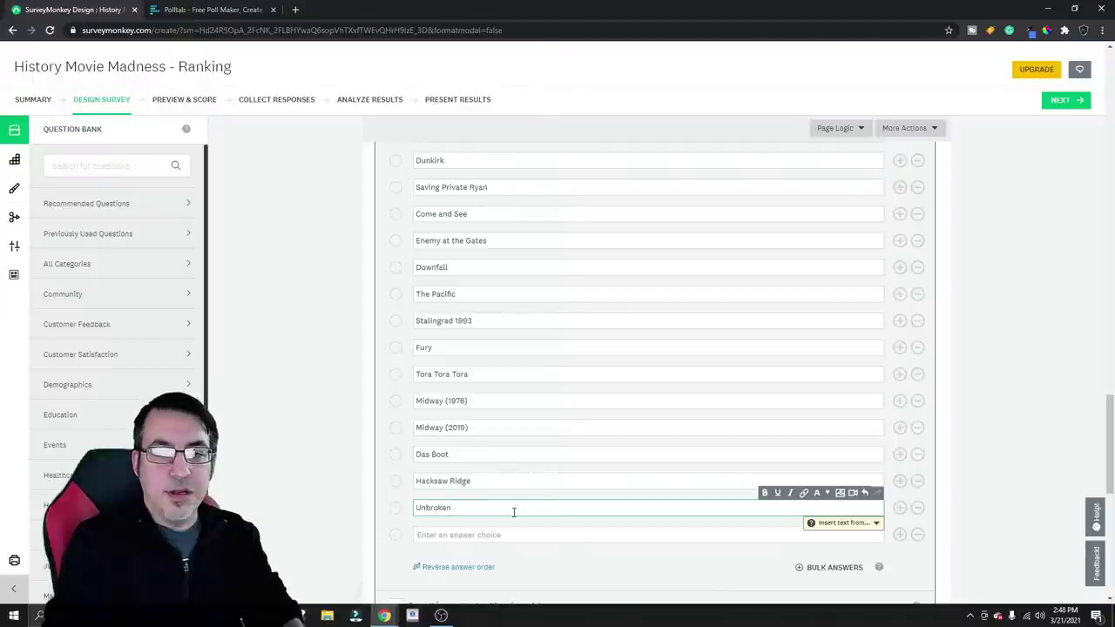
left_click(498, 537)
type("The Pianist")
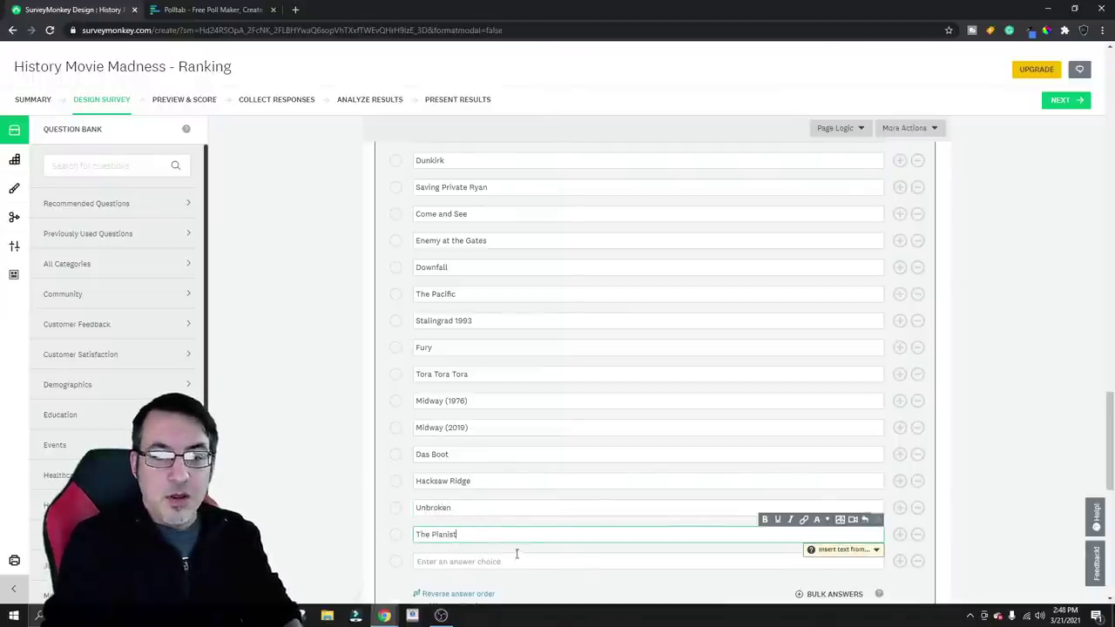
Add "Generation War" and "Patton" as the answer choices below "The Pianist"
left_click(517, 555)
type("Generation War")
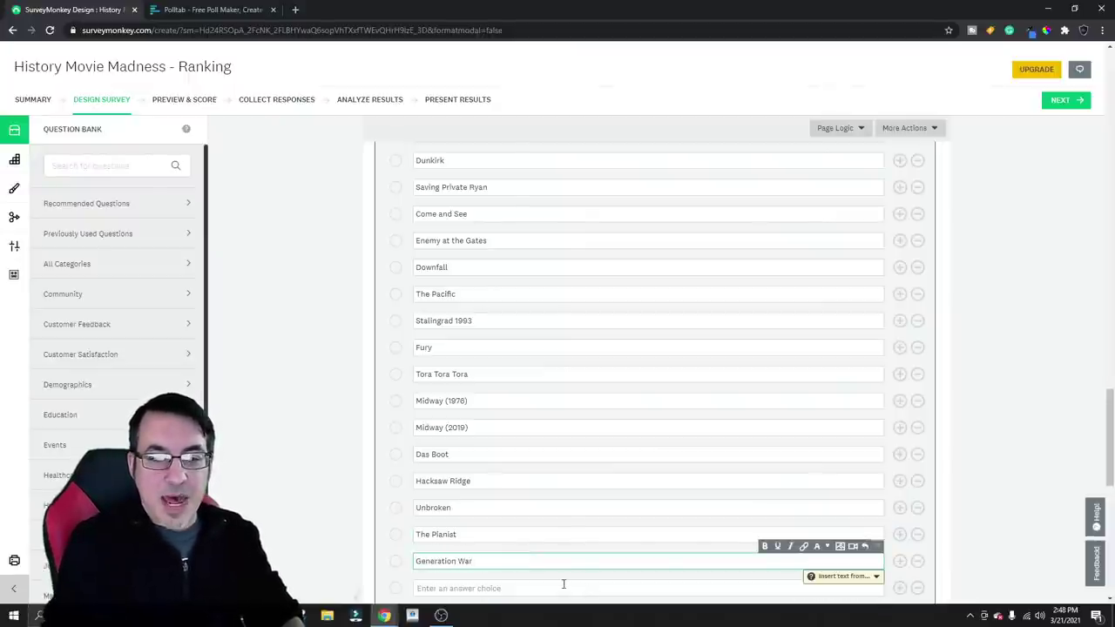
left_click(564, 584)
type("Patton")
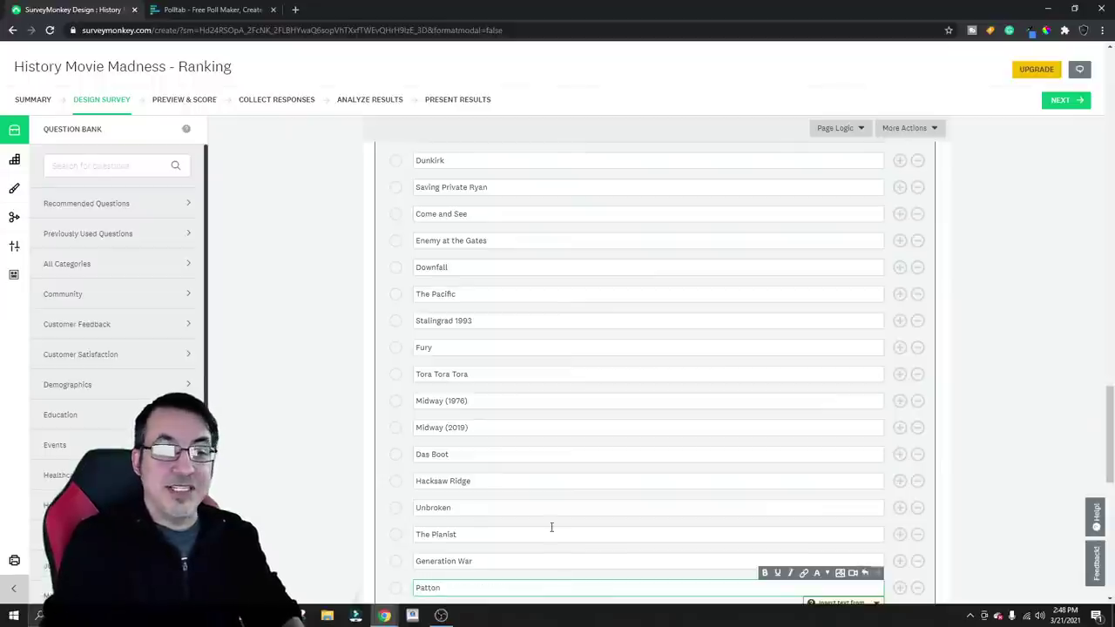
Add "Longest Day" and "A Bridge Too Far" as the answer choices below "Patton"
scroll(551, 528, "down", 3)
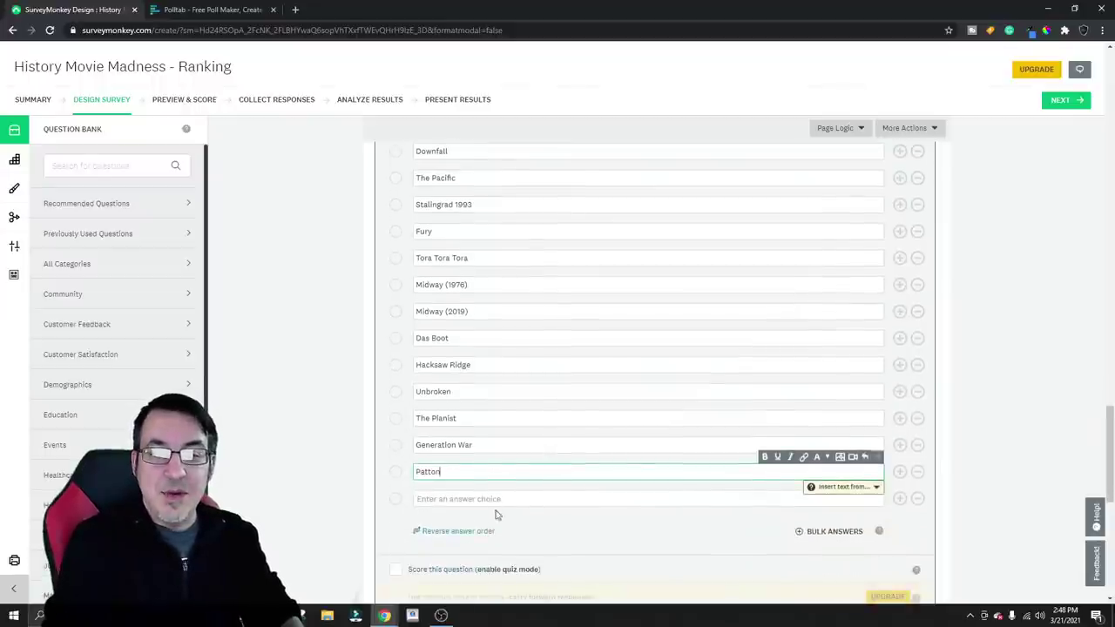
left_click(491, 498)
type("Longest ")
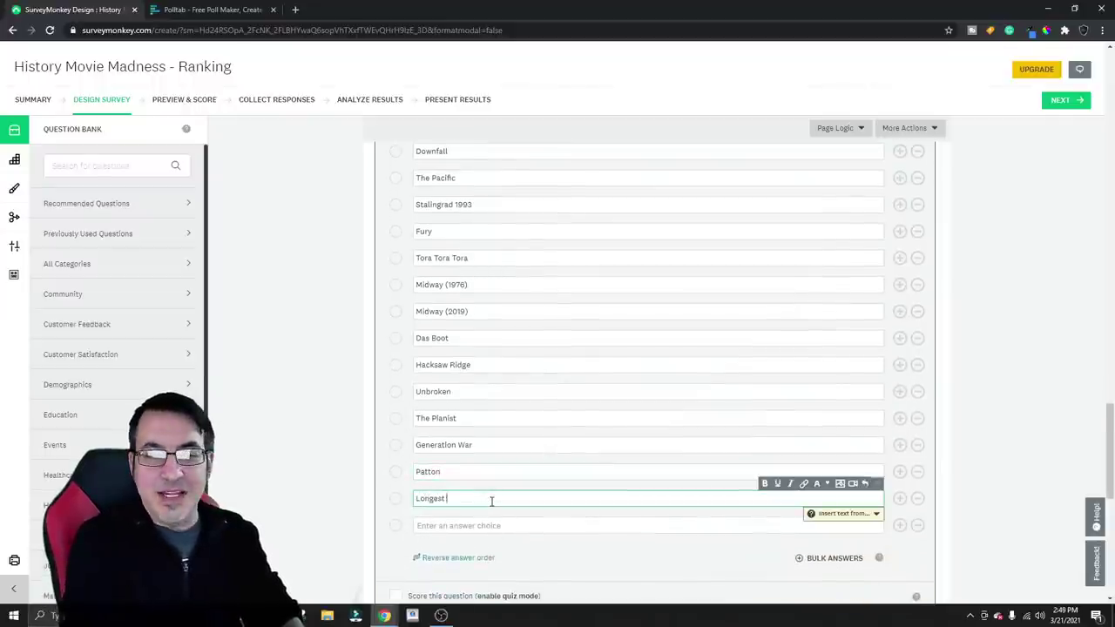
type("Day")
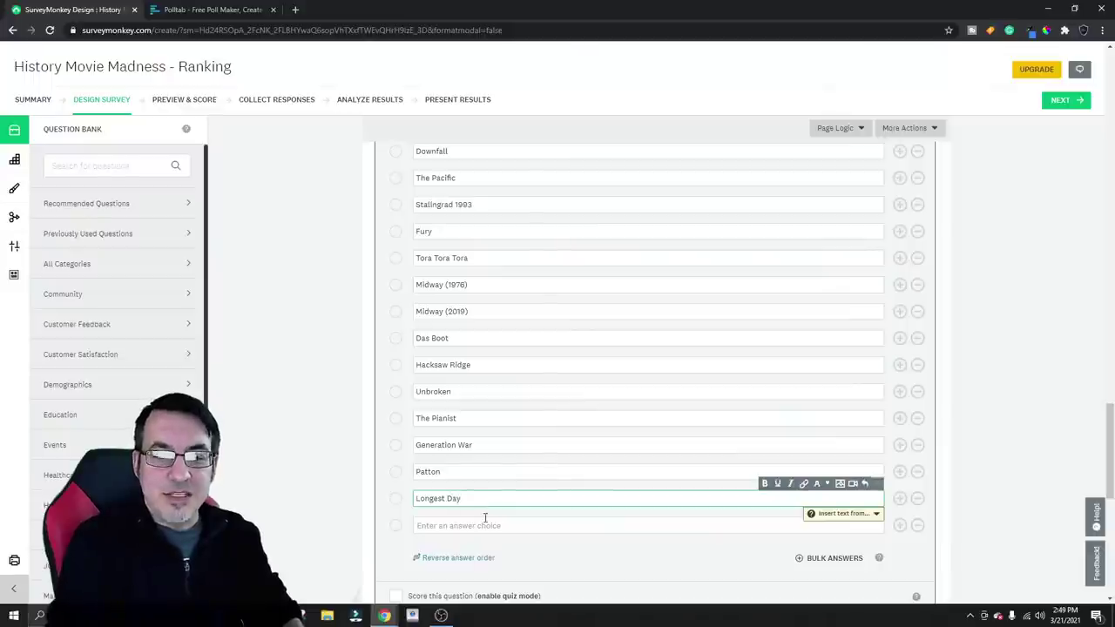
left_click(484, 520)
type("A Bridge ")
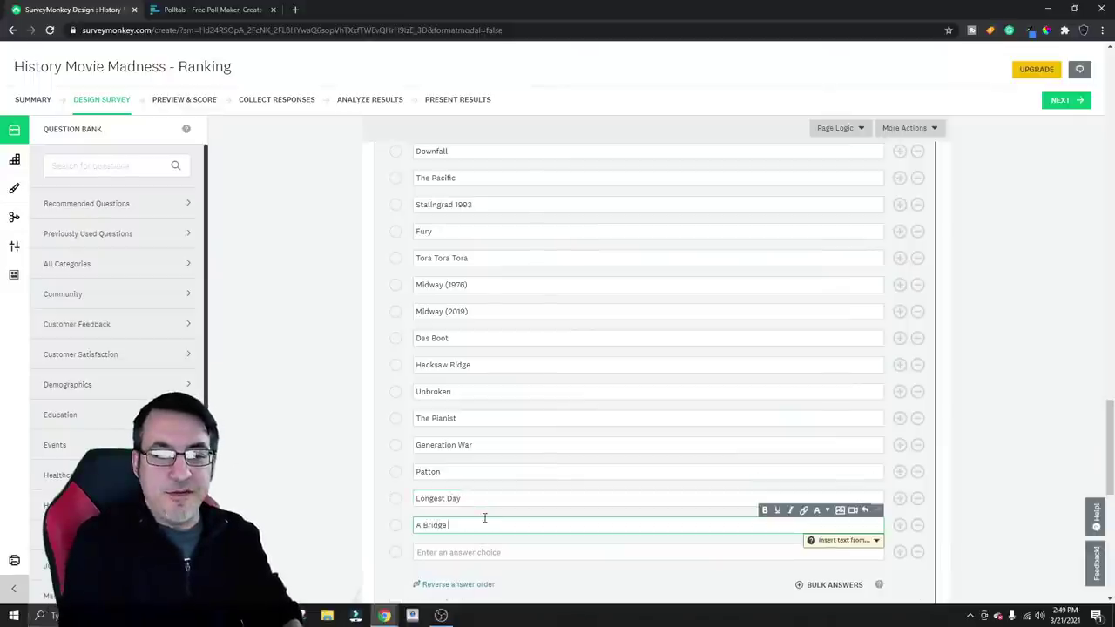
type("Too ")
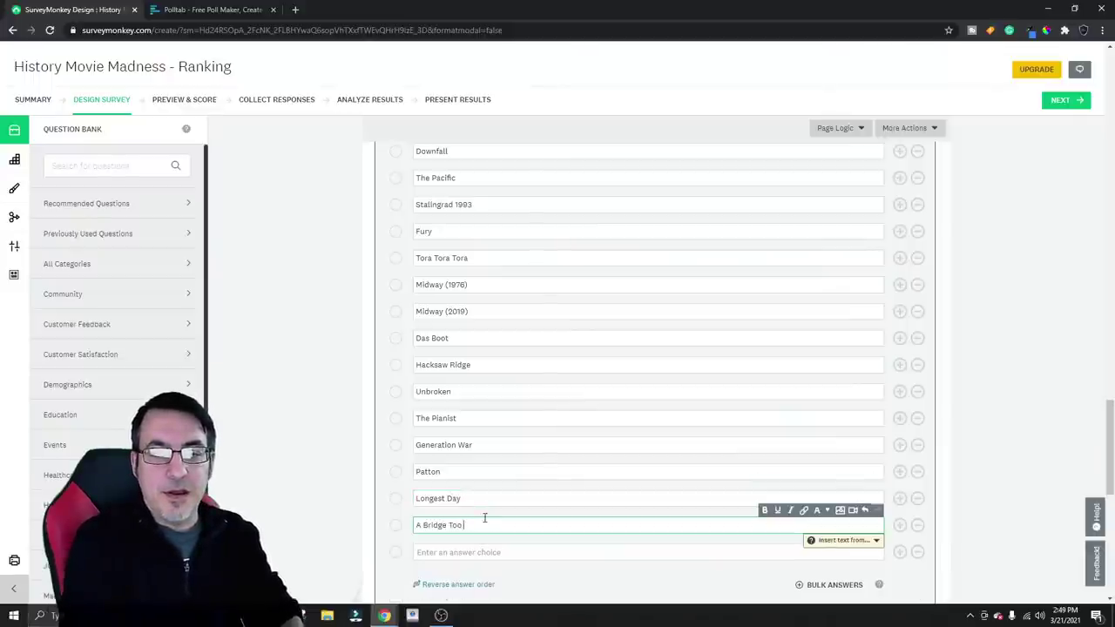
type("Far")
Add "Imitation Game" and "Pearl Harbor" as the answer choices below "A Bridge Too Far"
left_click(483, 551)
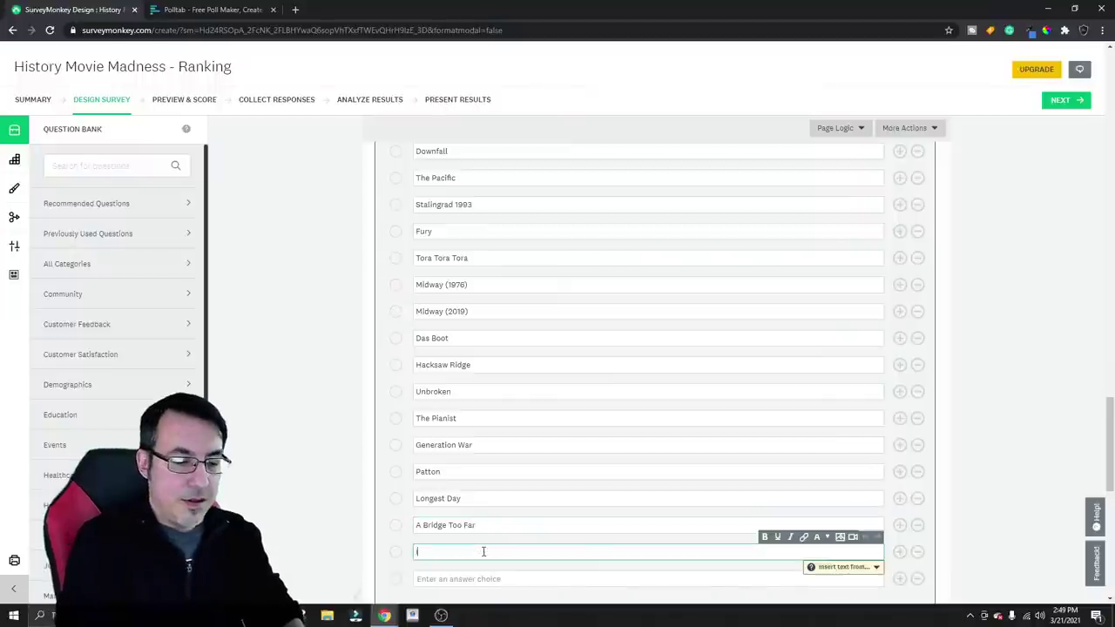
type("Imitation Game")
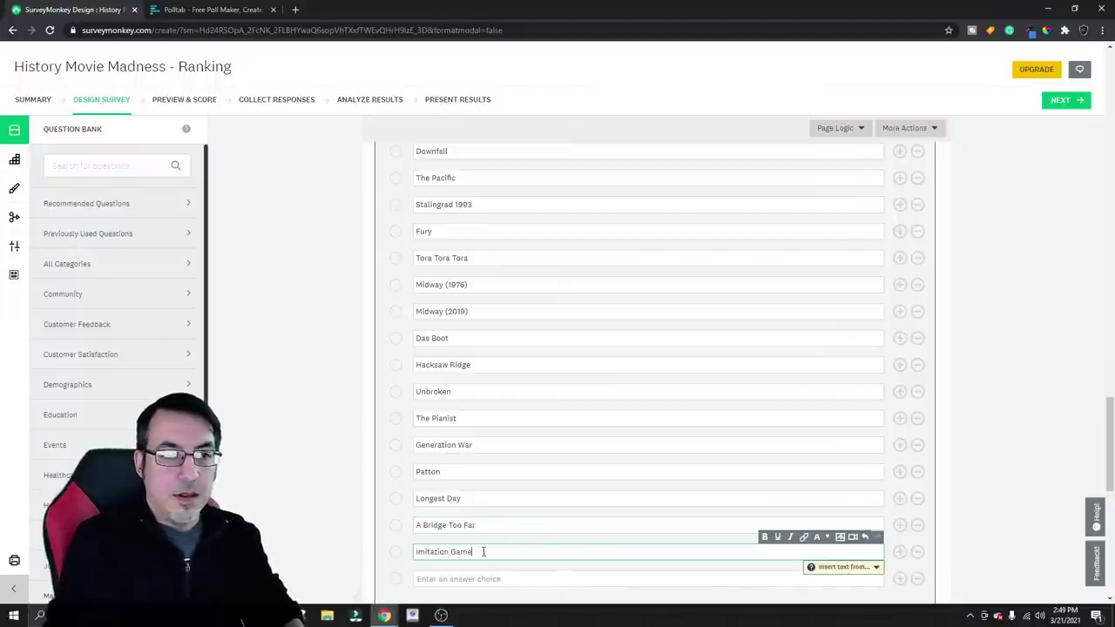
left_click(487, 577)
type("Pea")
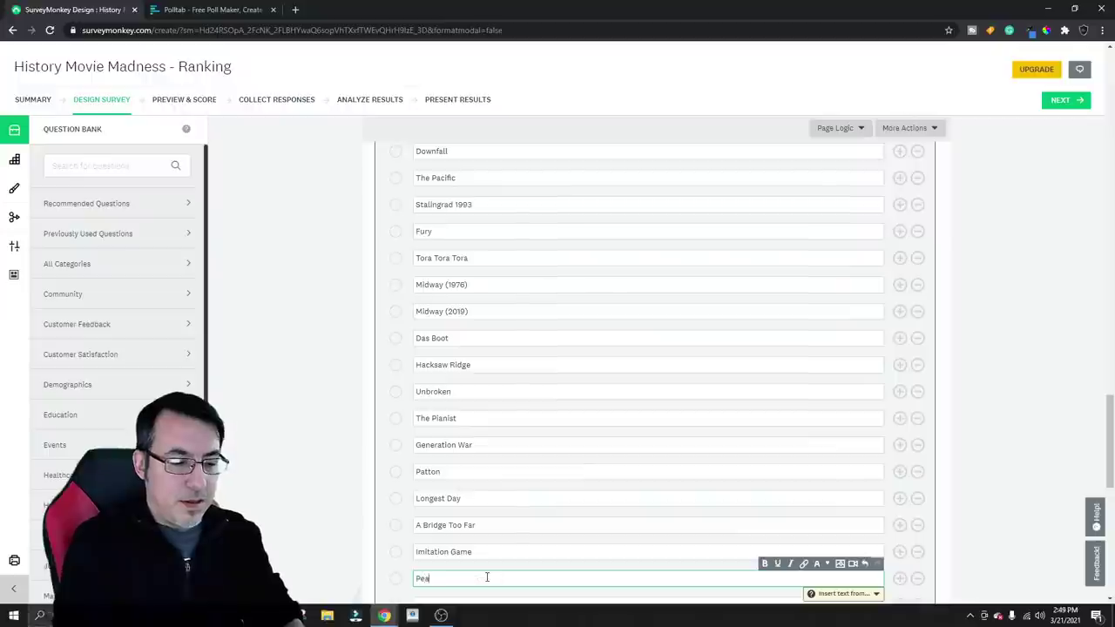
type("rl Ha")
key("BackSpace")
key("BackSpace")
key("BackSpace")
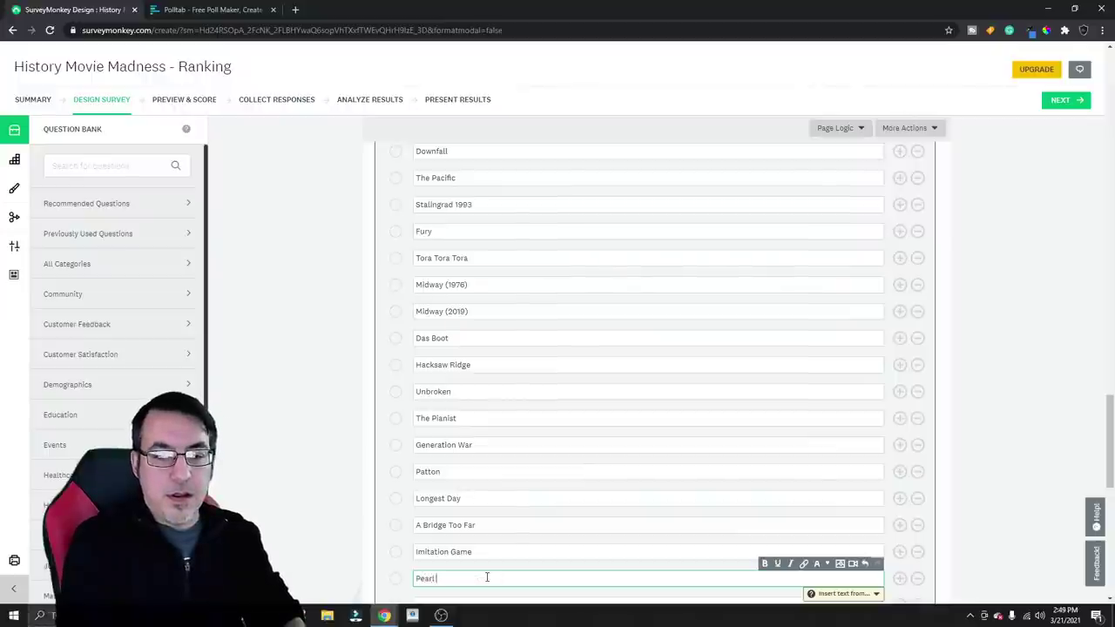
type("Harbor")
Add "Resistance" and "Battle of Britain" as the answer choices below "Pearl Harbor"
scroll(473, 548, "down", 2)
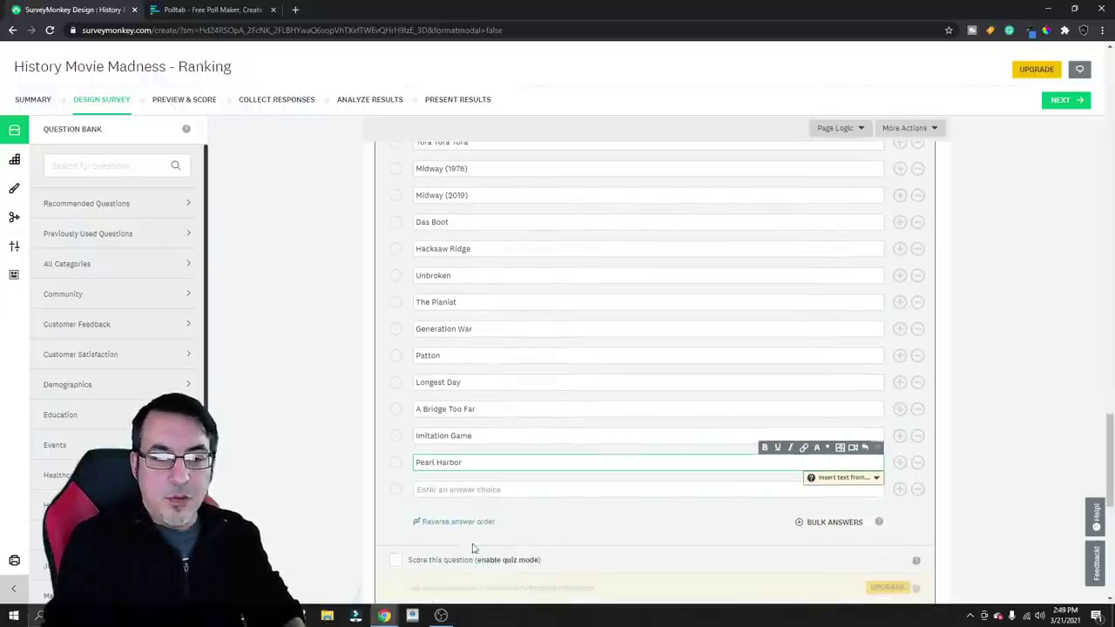
left_click(463, 491)
type("Resista")
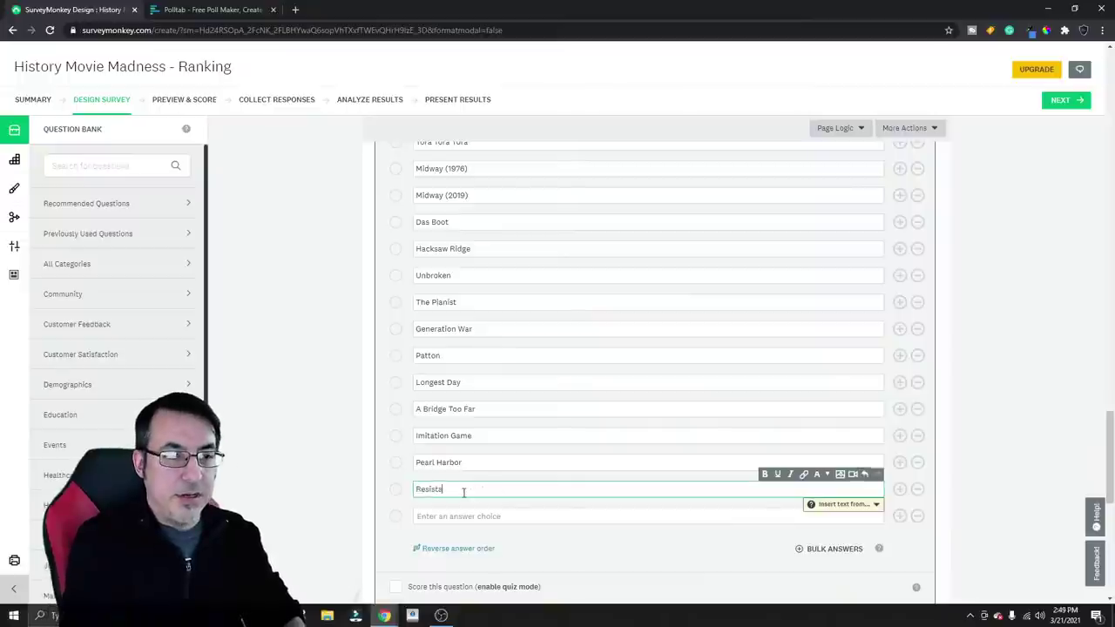
type("nce")
left_click(486, 517)
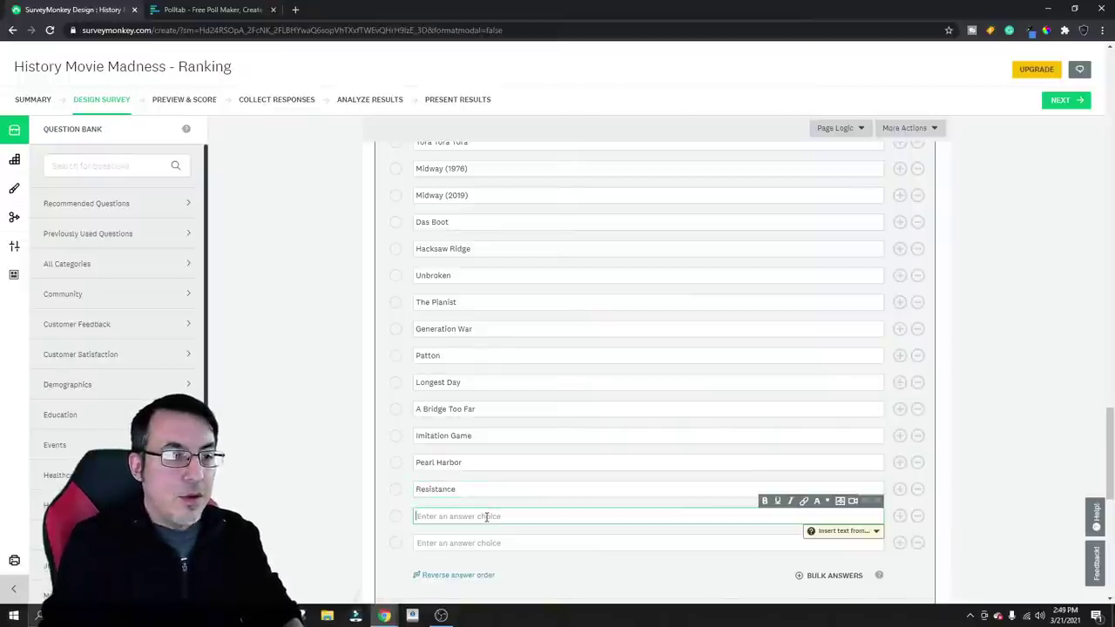
type("Batt")
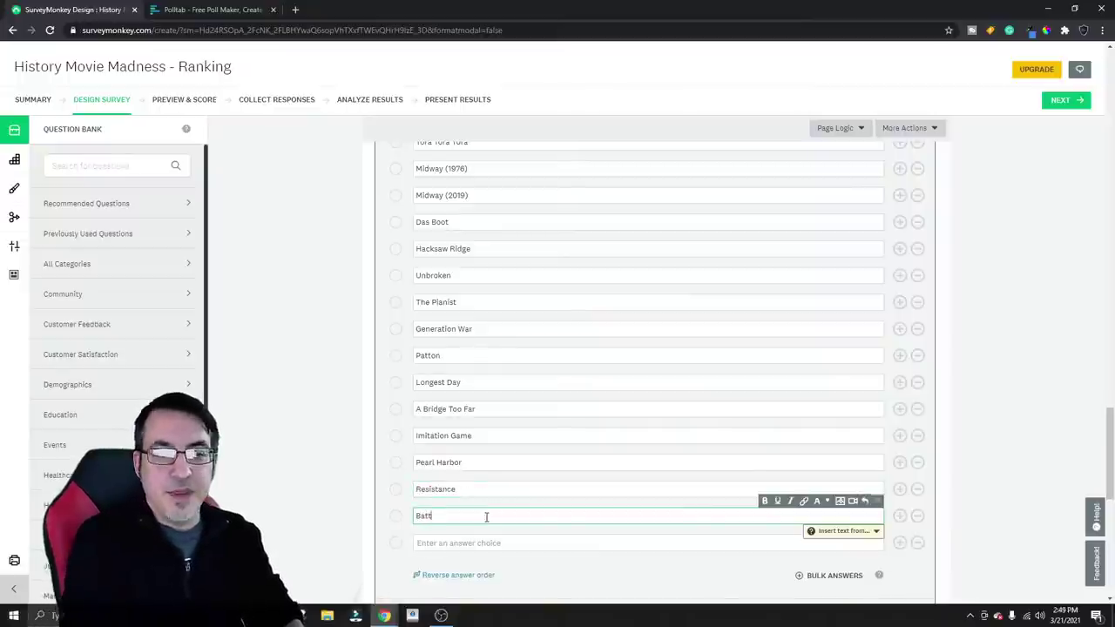
type("le of Britain")
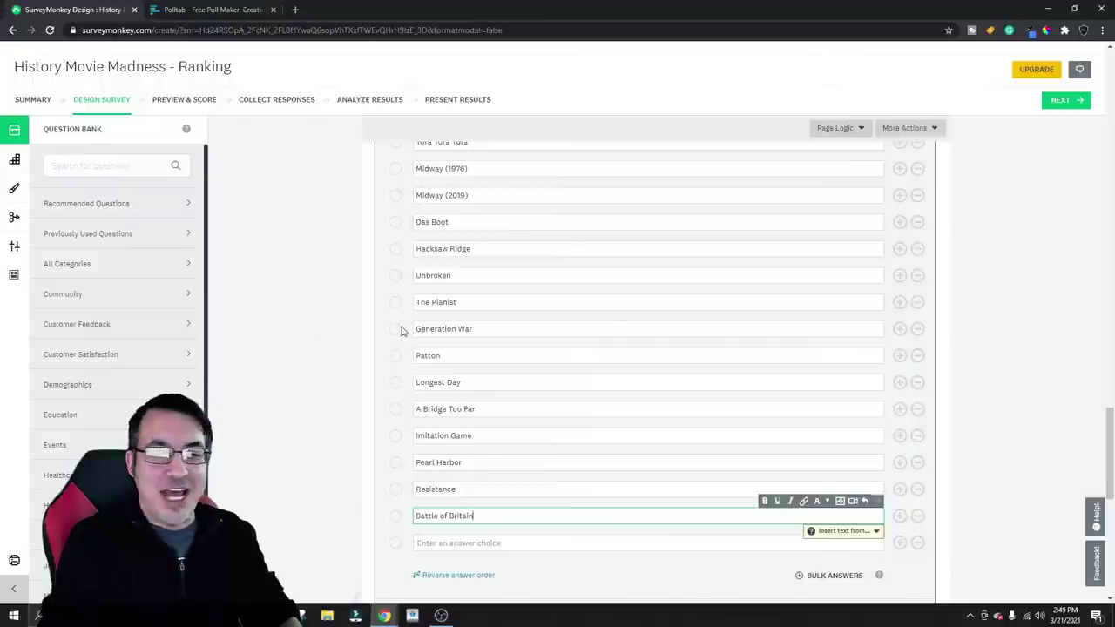
scroll(470, 348, "down", 1)
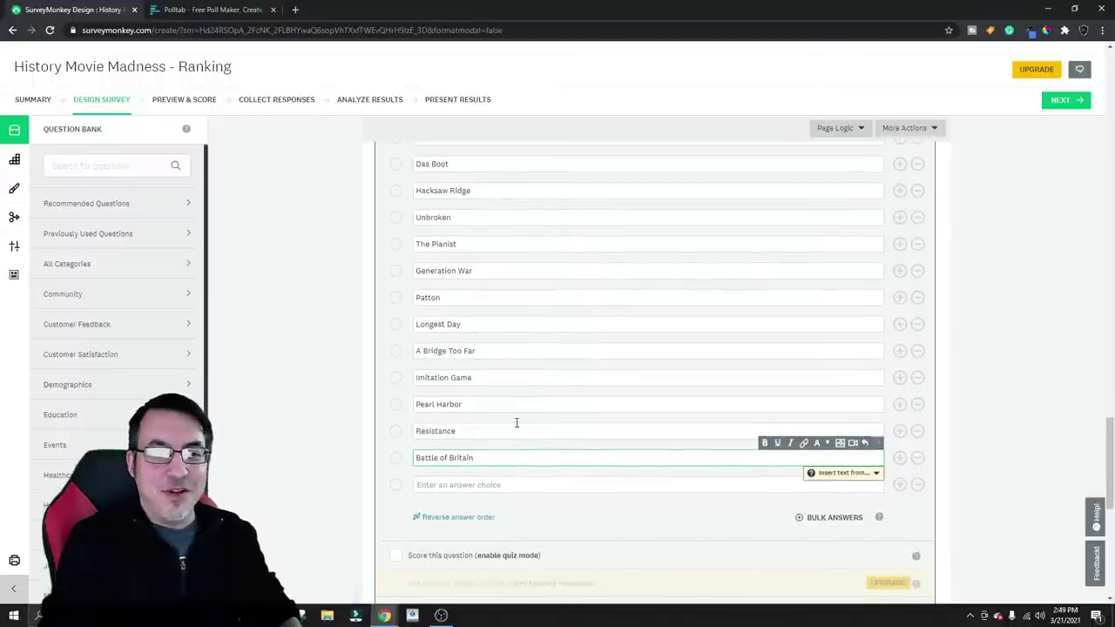
Add "Diary of Anne Frank" as the answer choice below "Battle of Britain"
left_click(496, 485)
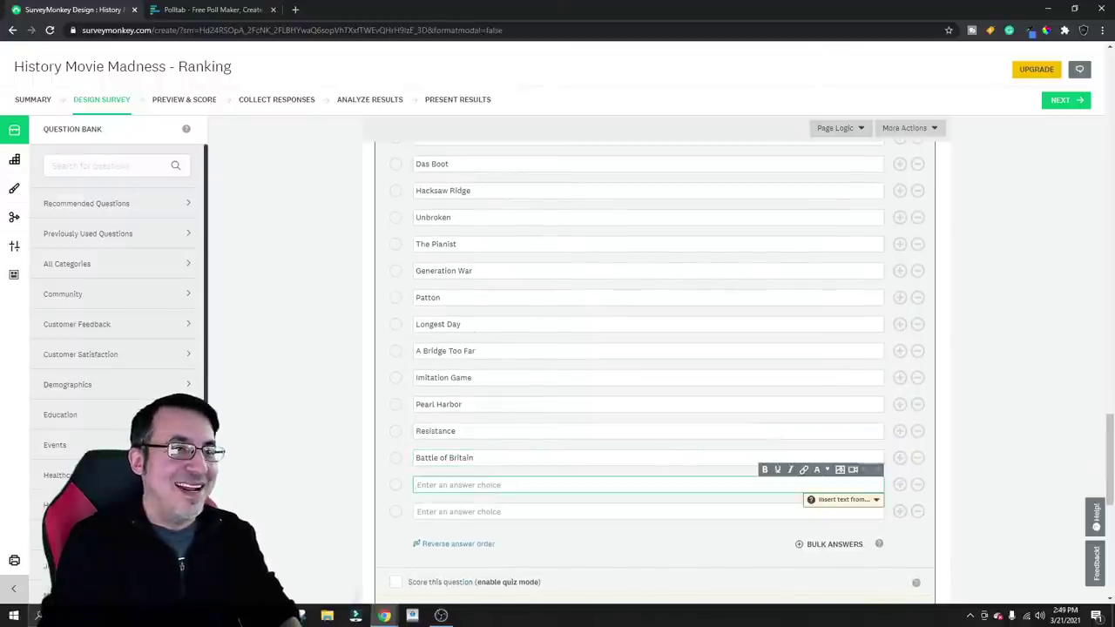
left_click(239, 622)
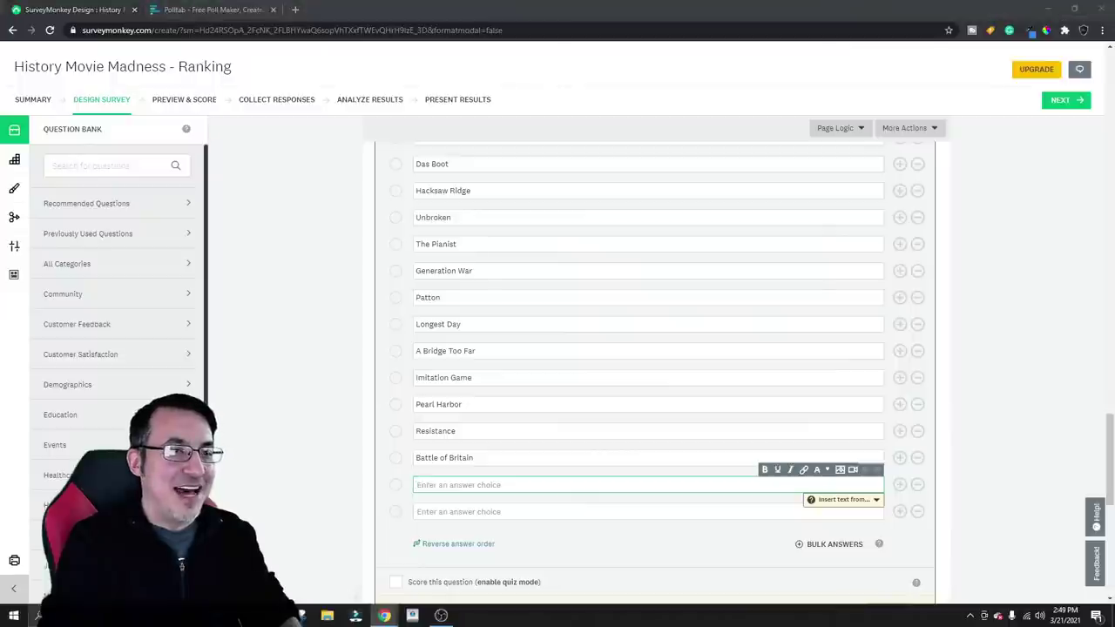
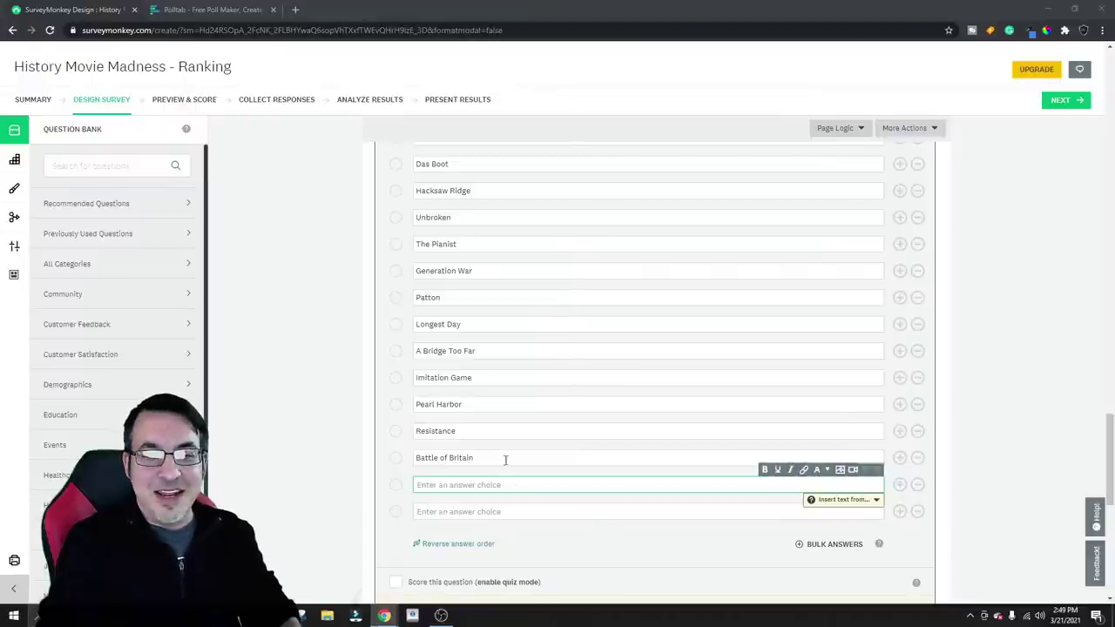
left_click(477, 482)
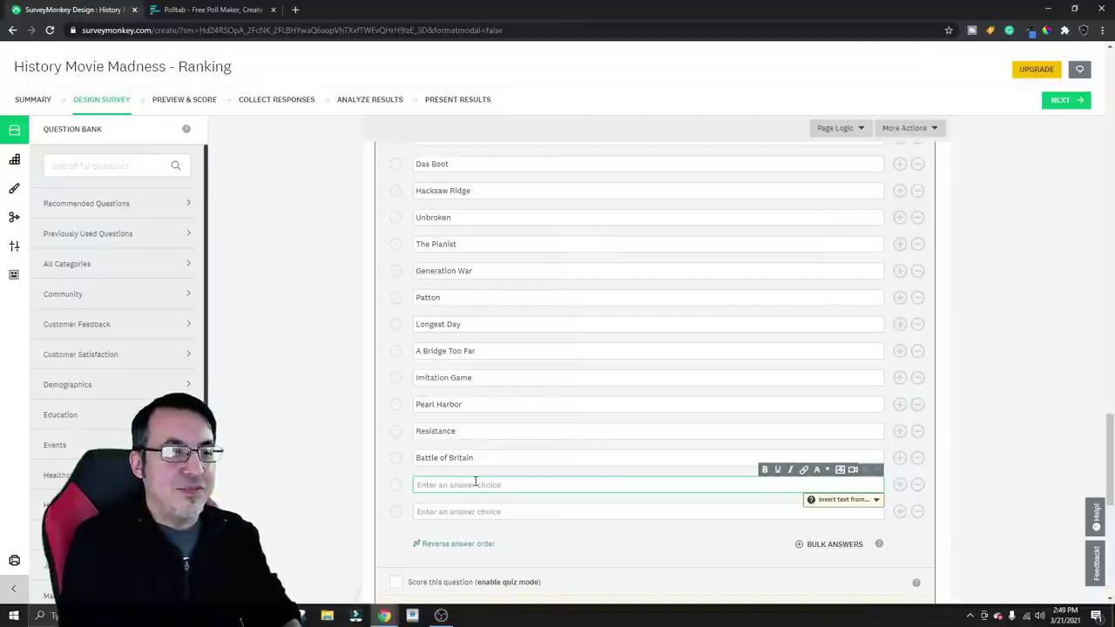
type("Diary of An")
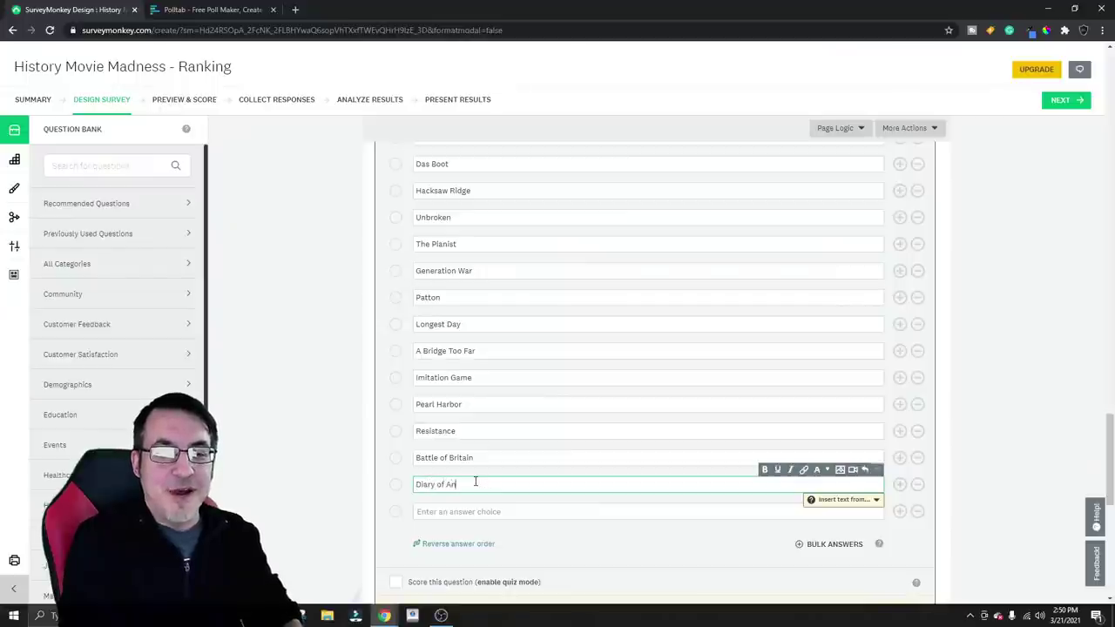
type("ne Frank")
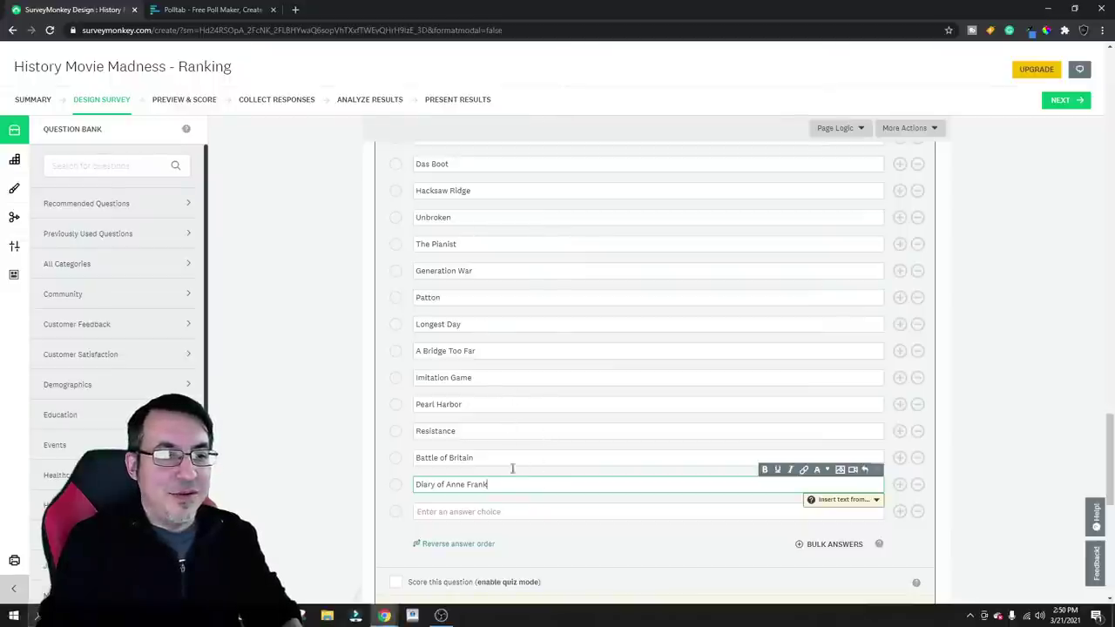
Add "Hogan's Heroes" as the answer choice below "Diary of Anne Frank"
left_click(512, 509)
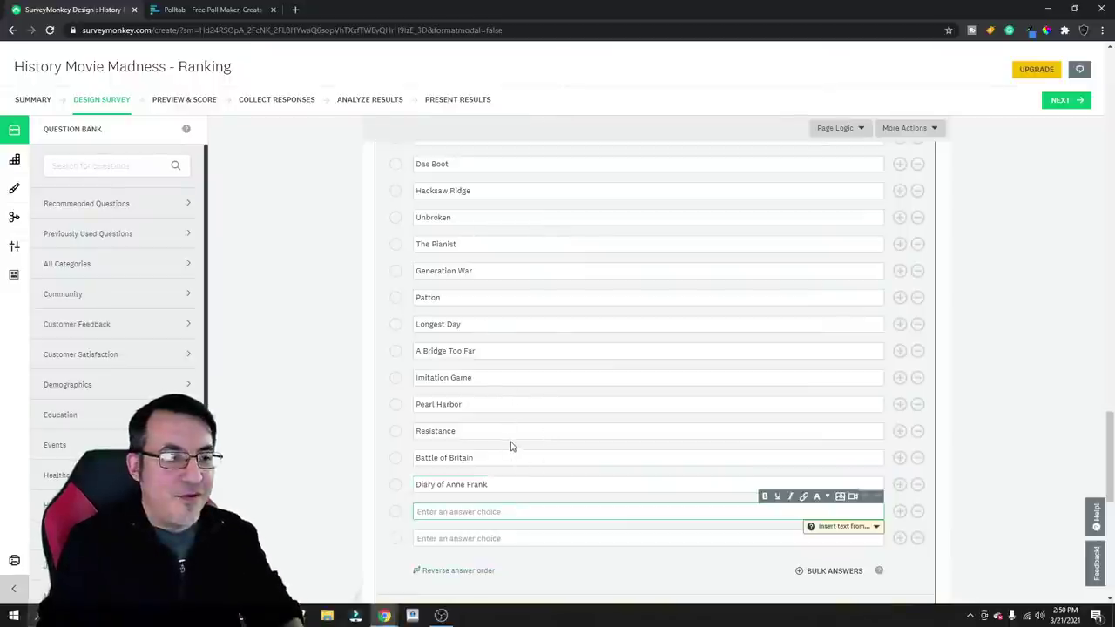
scroll(511, 444, "down", 1)
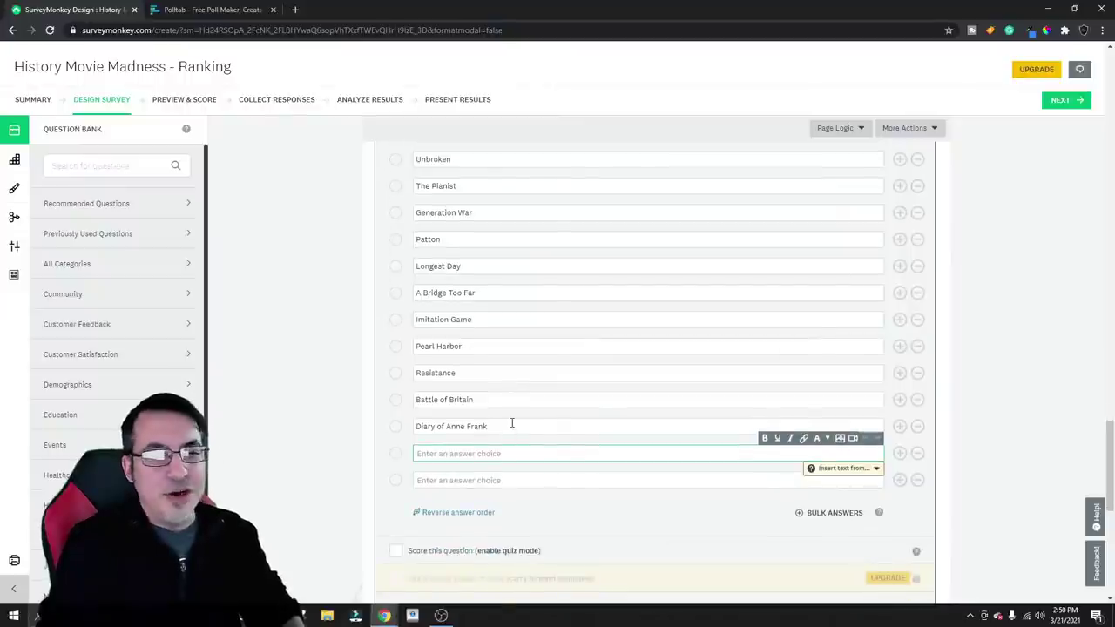
type("Hogan")
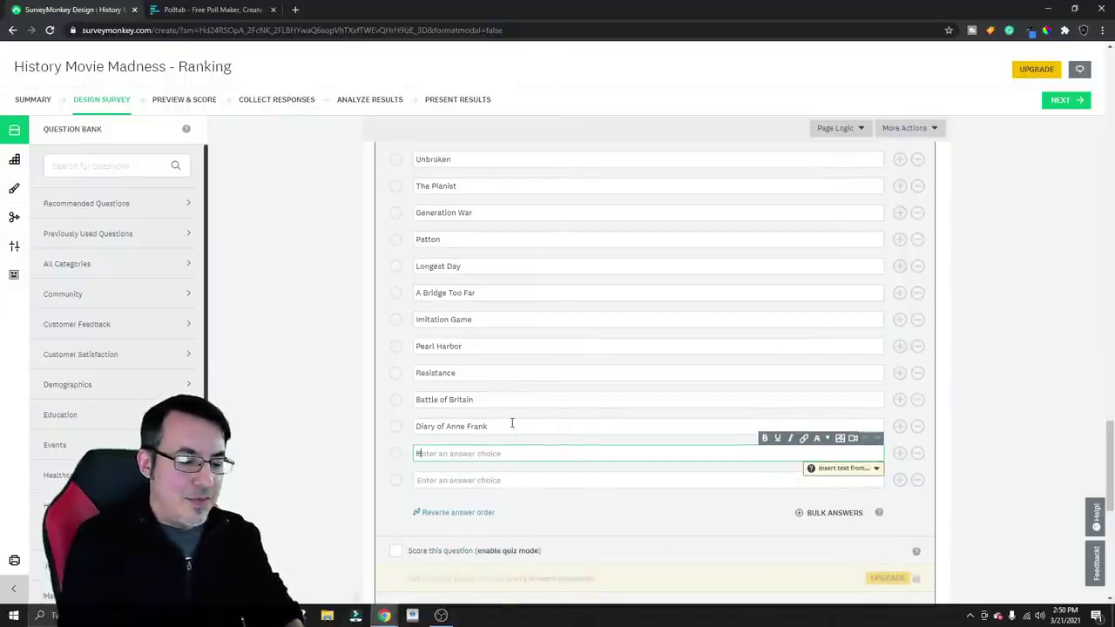
type("'s")
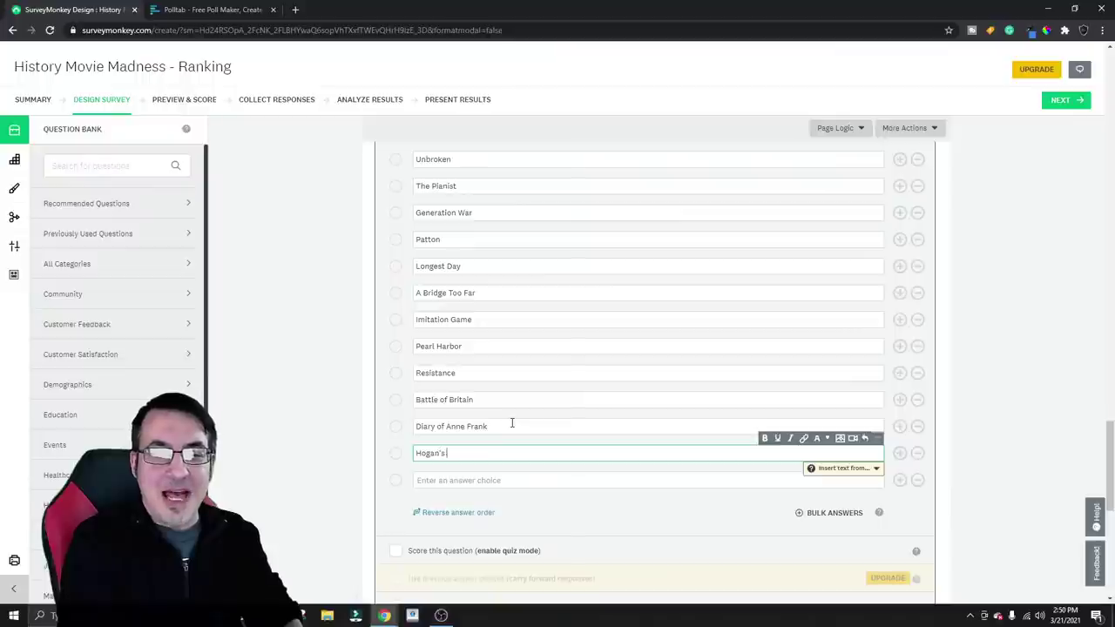
type(" Heroe")
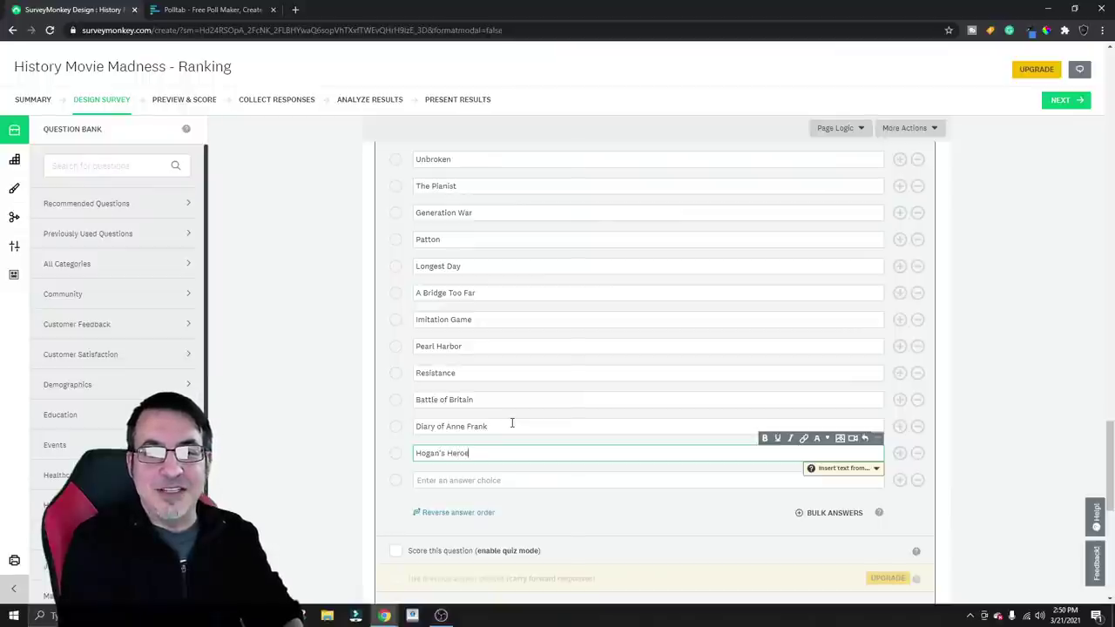
type("s")
key("Return")
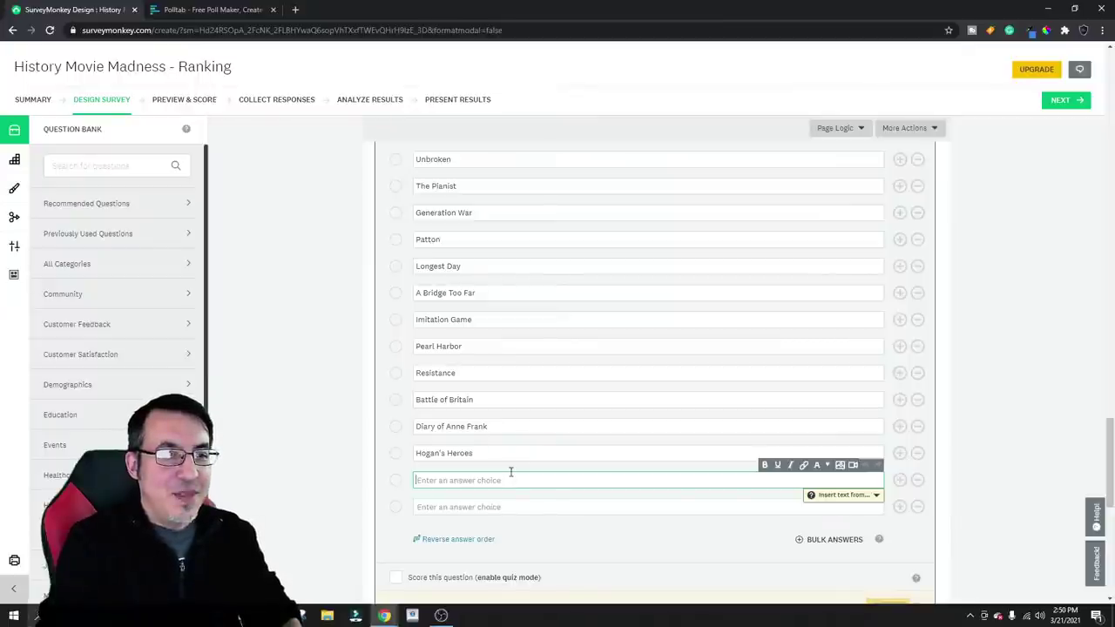
Add "Letters From Iwo Jima" and "Darkest Hour" as the answer choices below "Hogan's Heroes"
type("Letters")
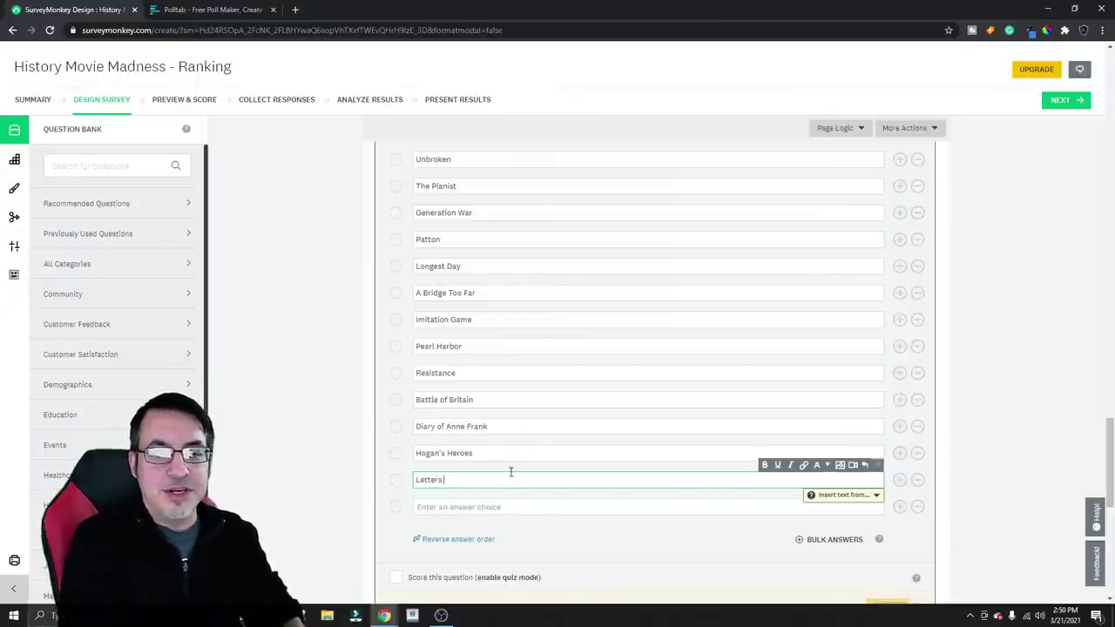
type(" From Iwo")
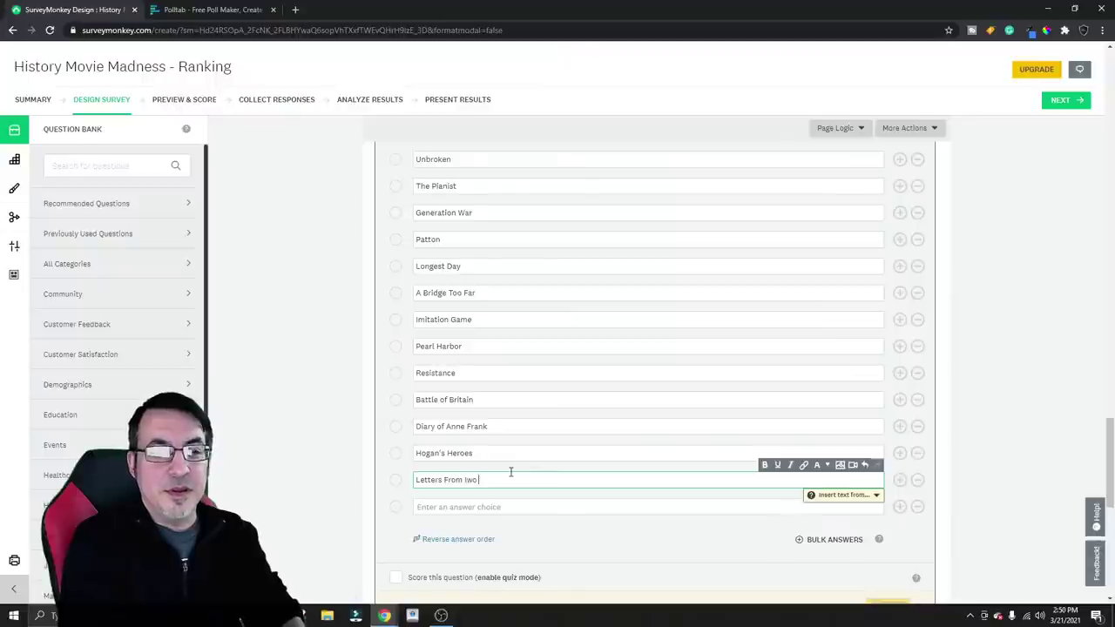
type(" Jima")
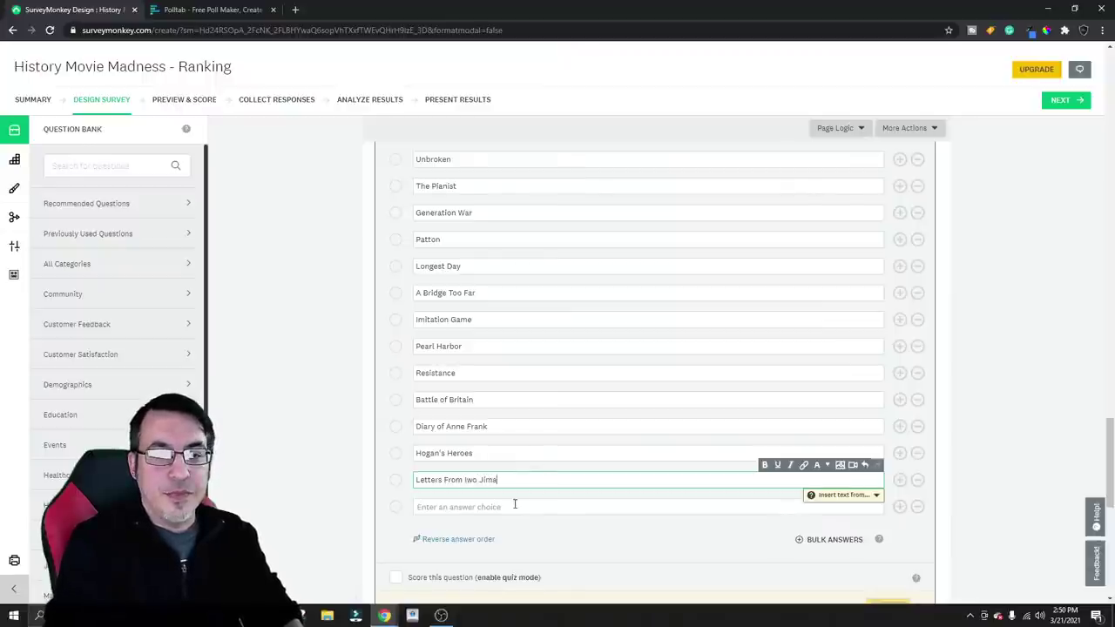
left_click(514, 505)
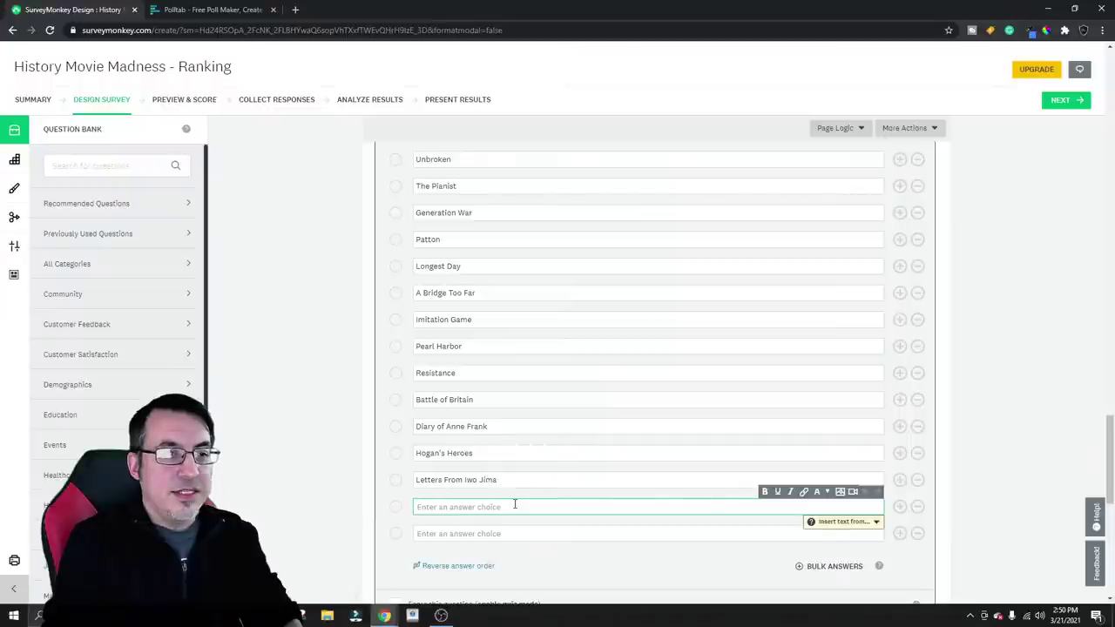
type("Darkest Hour")
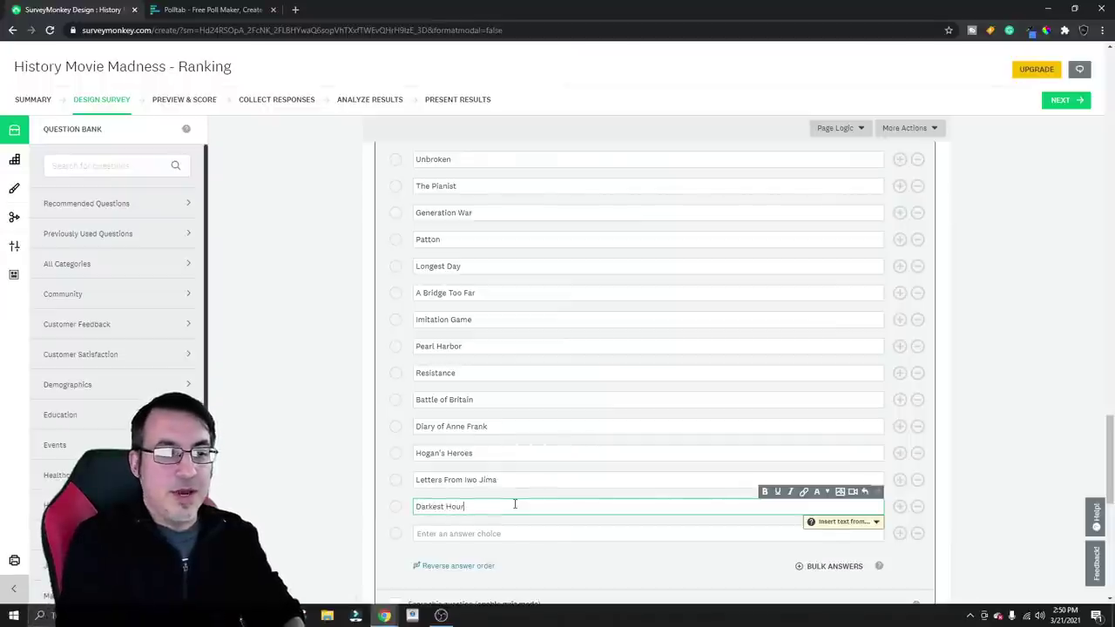
Add "Sobibor" and "USS Indianapolis" as the answer choices below "Darkest Hour"
scroll(549, 435, "down", 2)
left_click(517, 418)
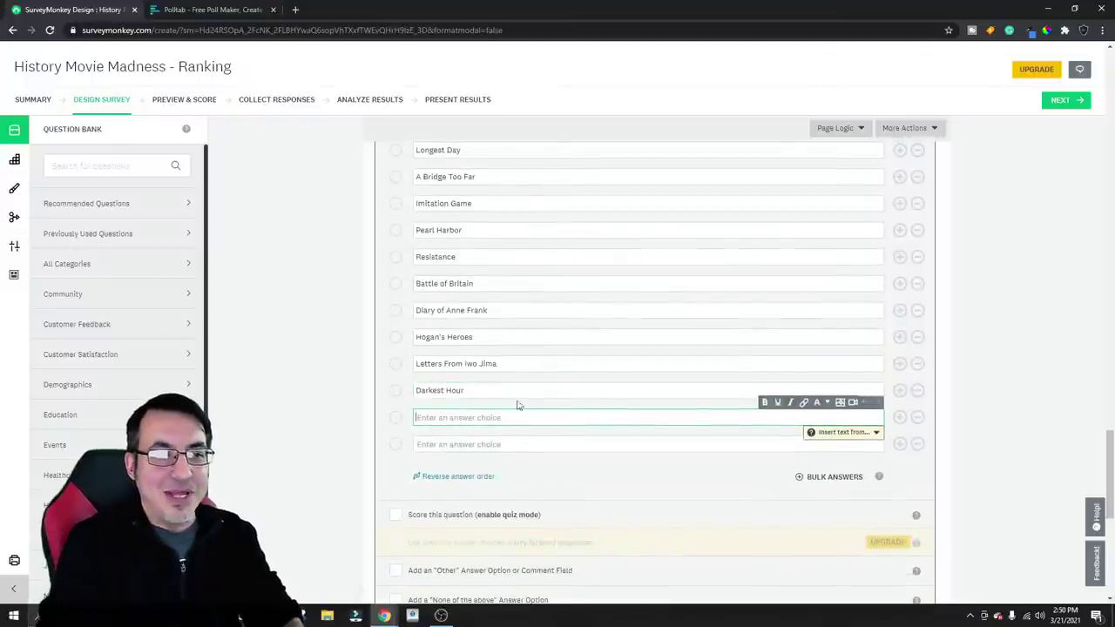
type("Sobibor")
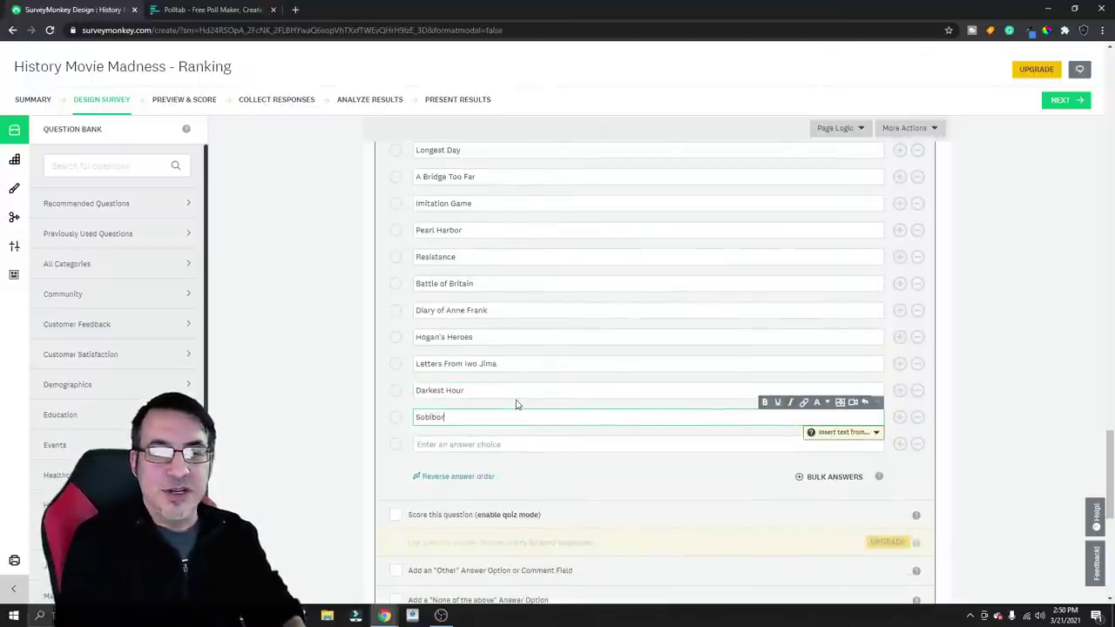
left_click(510, 444)
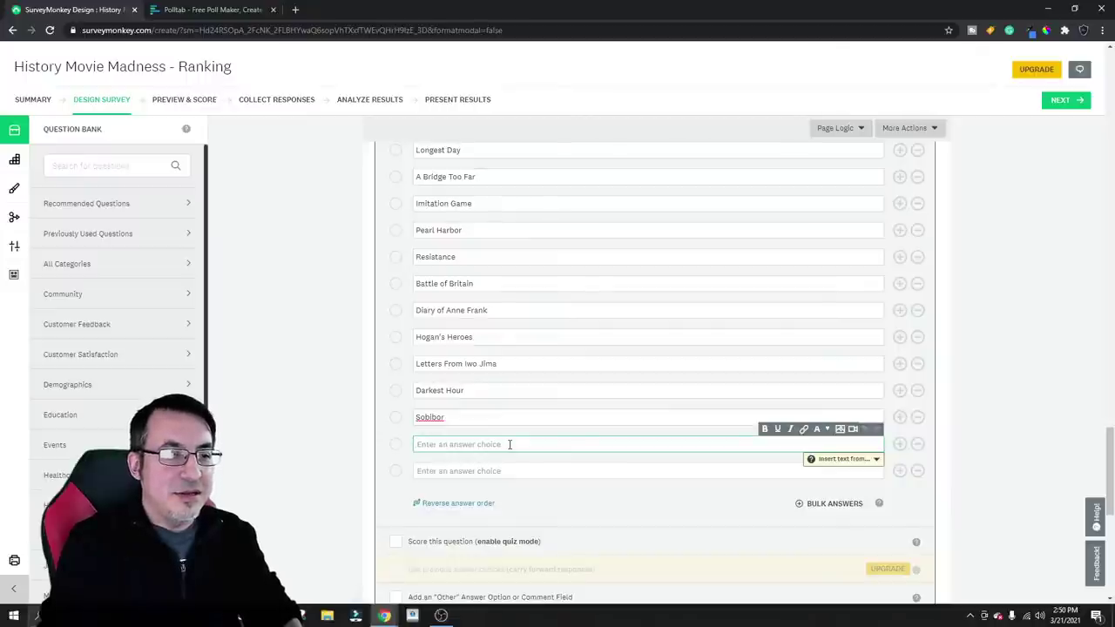
type("USS Indian")
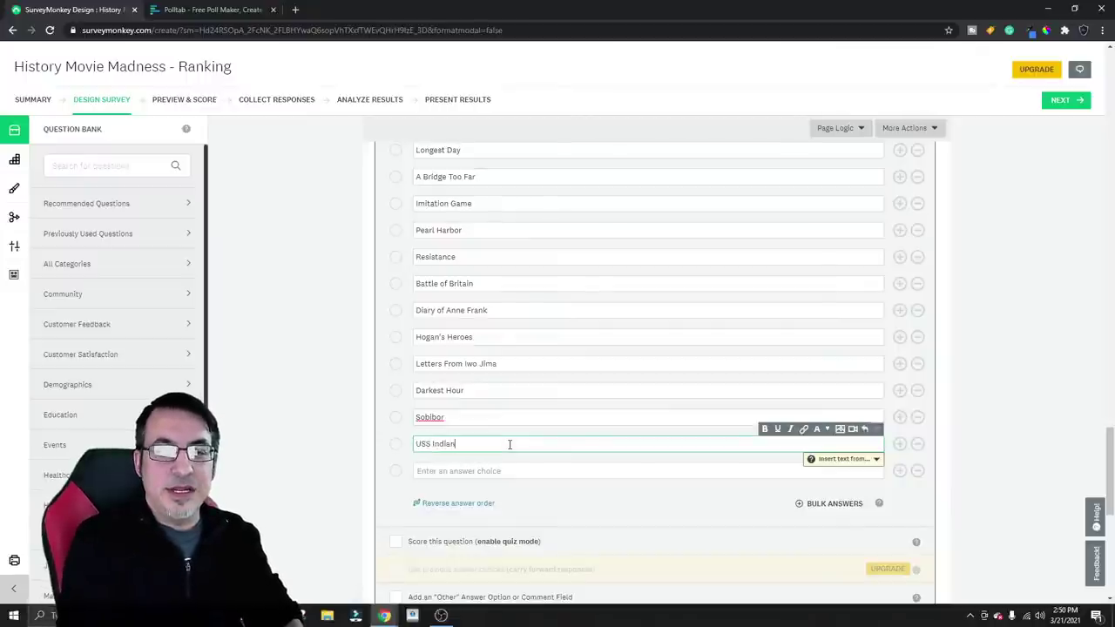
type("apolis")
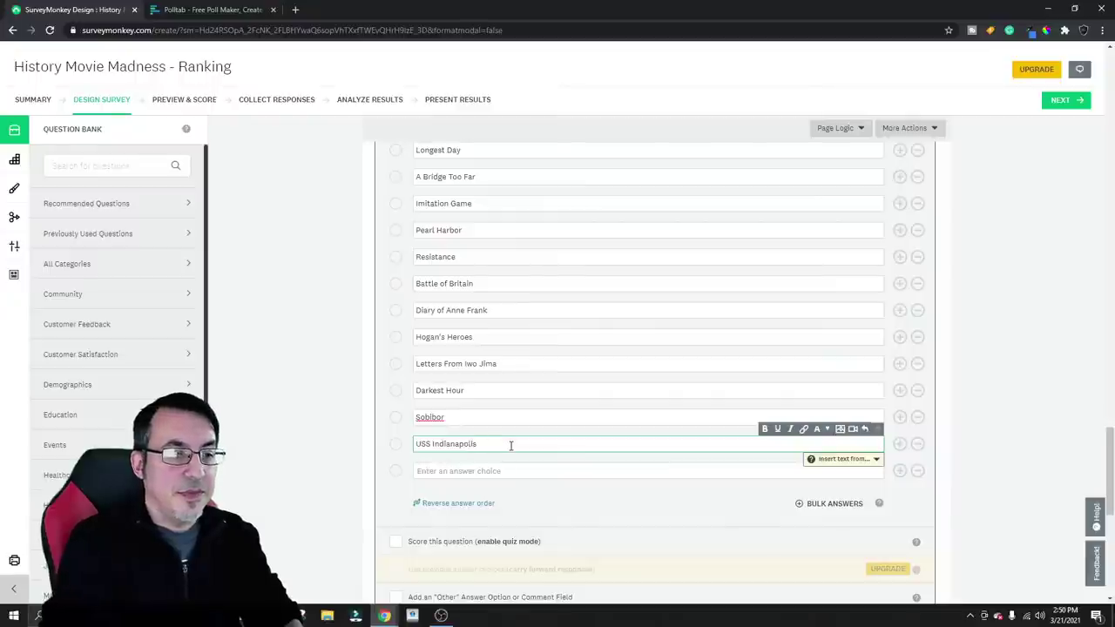
Add "Flags of Our Fathers" and "Windtalkers" as the answer choices below "USS Indianapolis"
left_click(519, 471)
type("Fl")
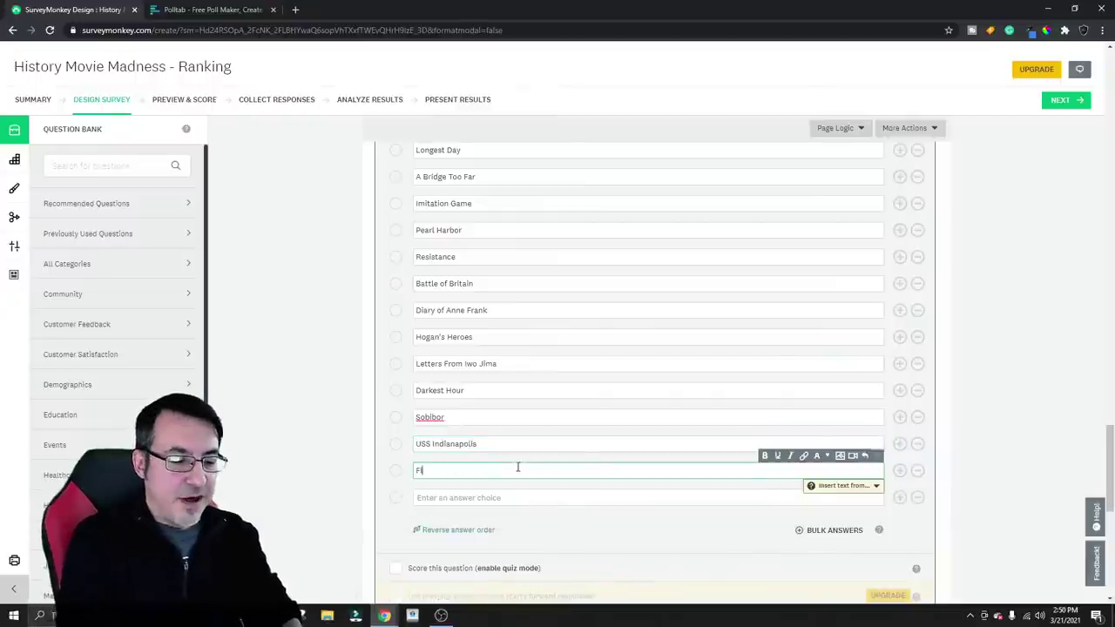
type("ags of Our Fathers")
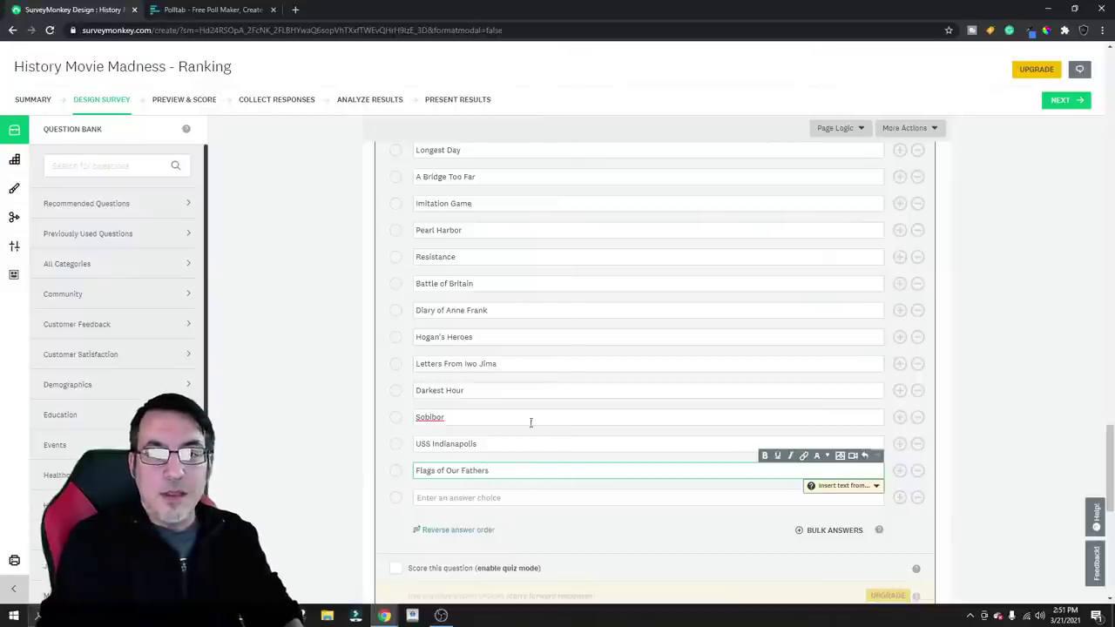
scroll(542, 363, "up", 1)
scroll(494, 308, "up", 3)
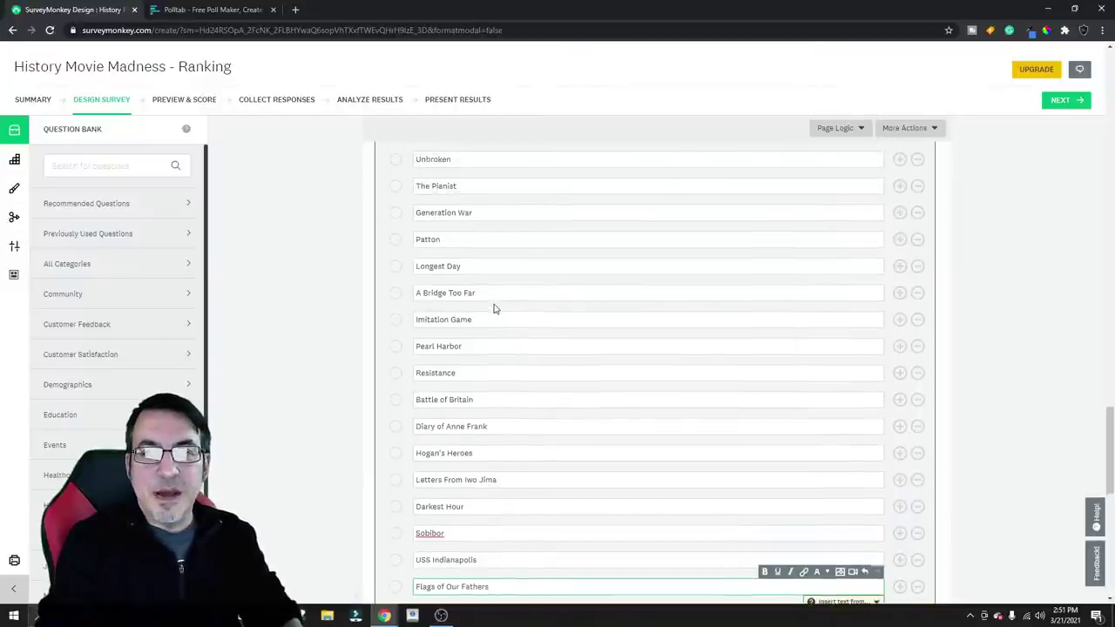
scroll(520, 348, "down", 1)
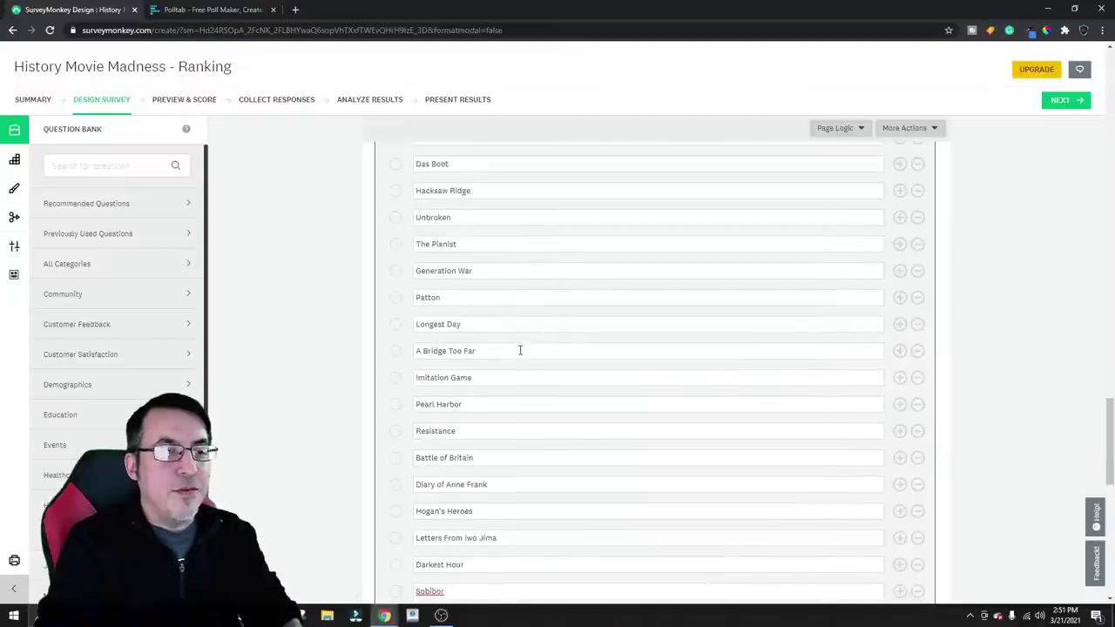
scroll(520, 368, "down", 5)
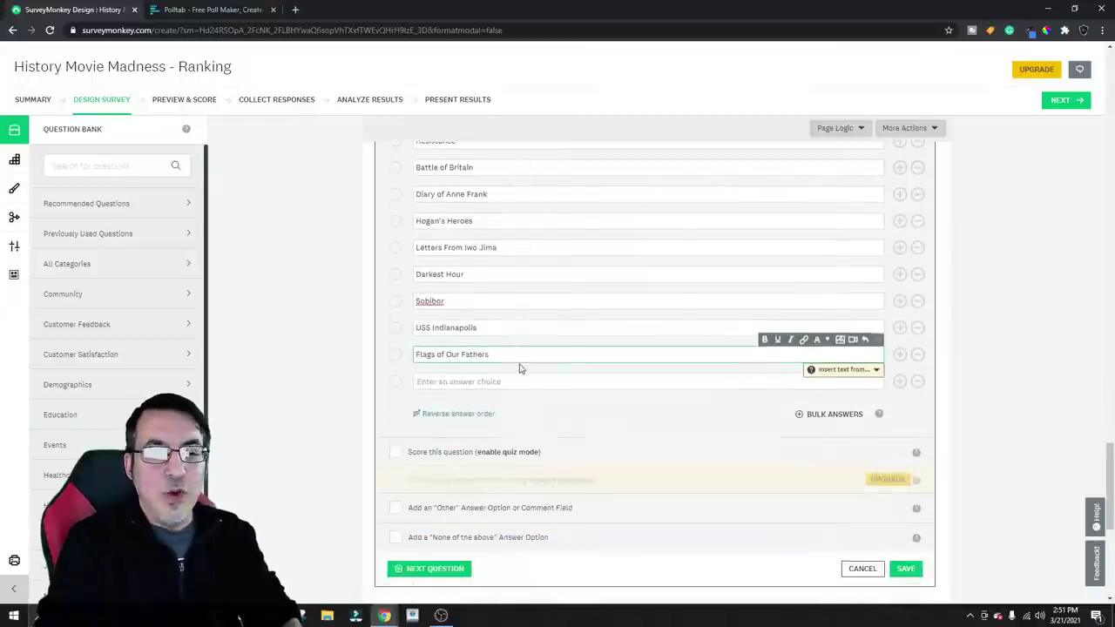
left_click(471, 381)
type("Wind")
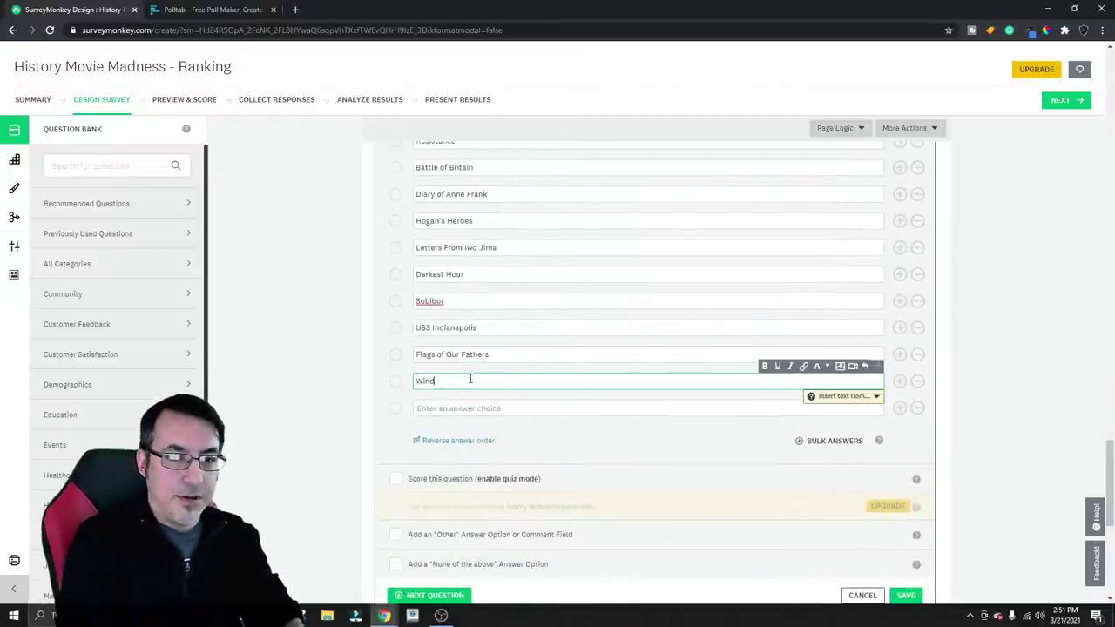
type("talkers")
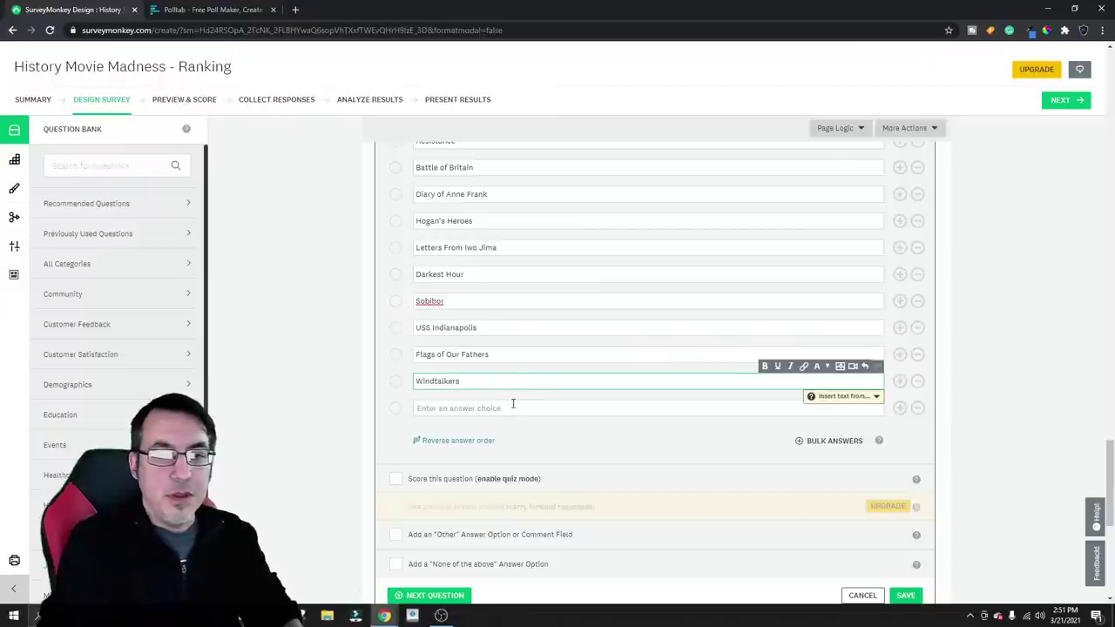
Add "Schindler's List" and "Boy in the Striped Pajamas" as the answer choices below "Windtalkers"
left_click(513, 406)
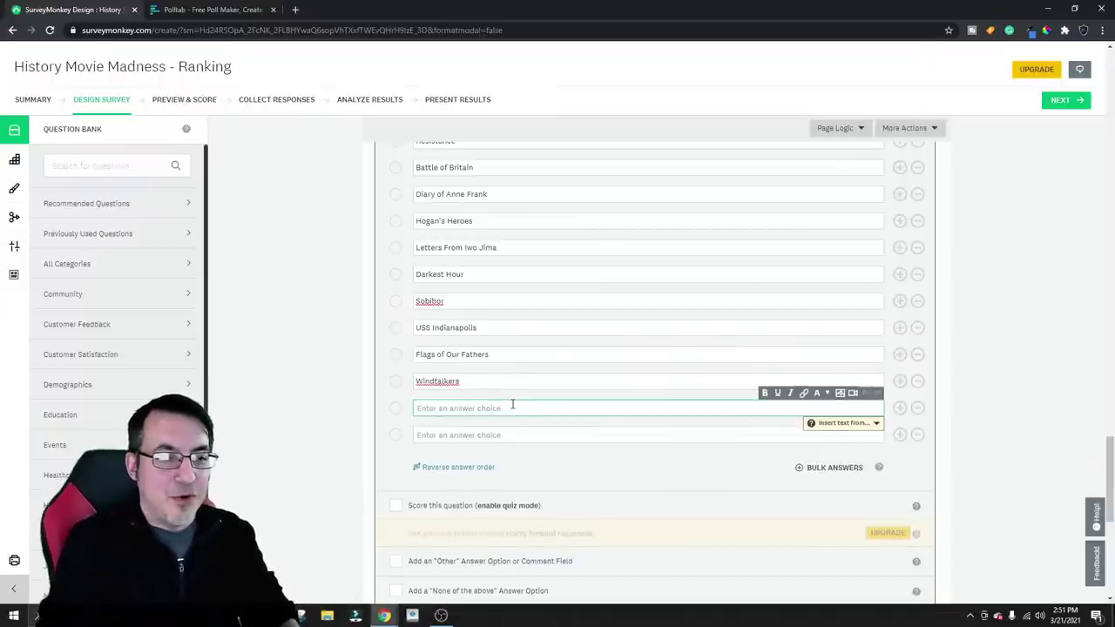
type("Schindler's List")
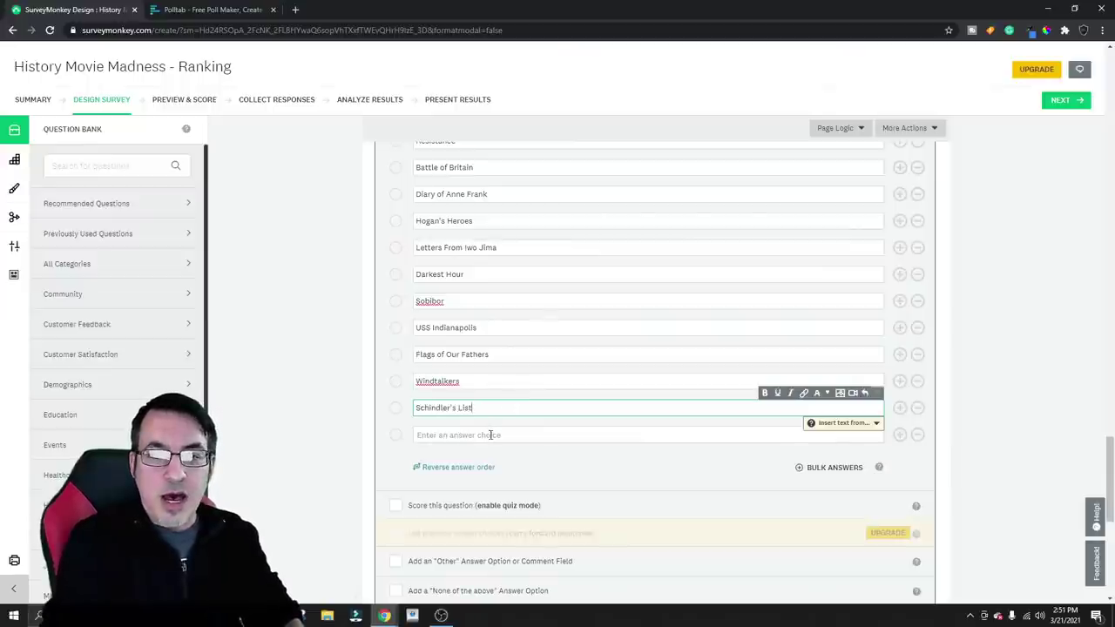
left_click(491, 435)
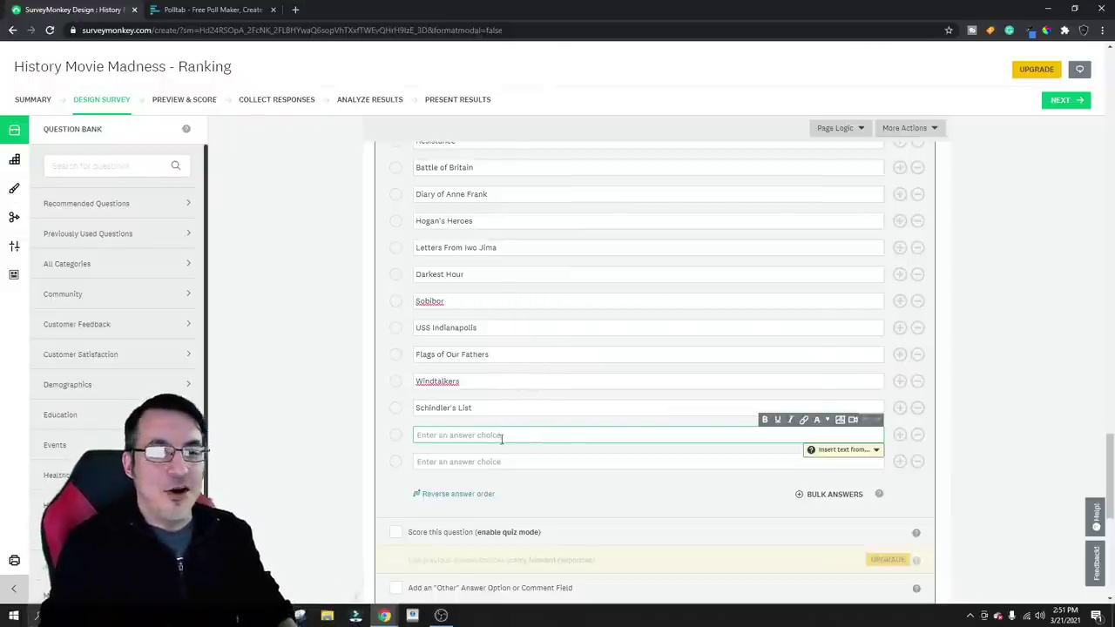
type("Boy in the St")
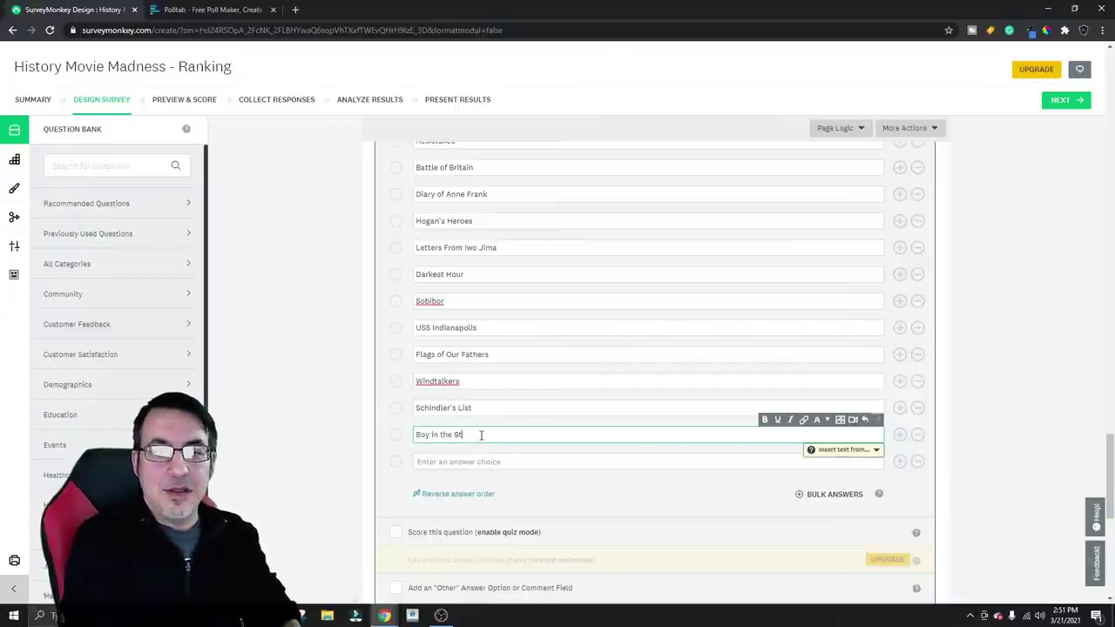
type("riped Pajama")
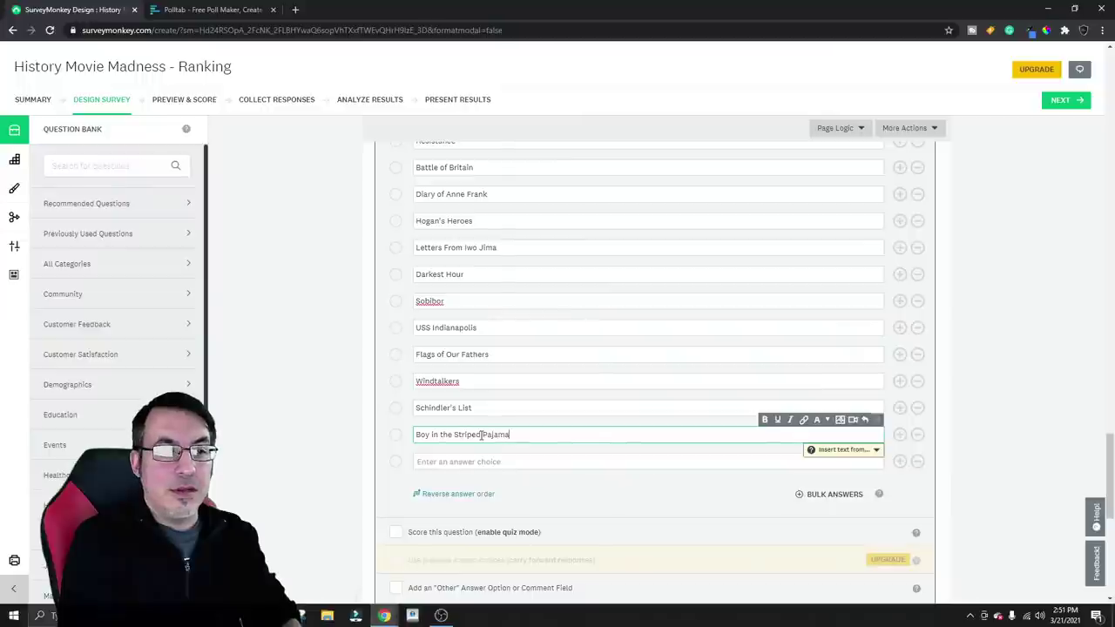
type("s")
left_click(495, 463)
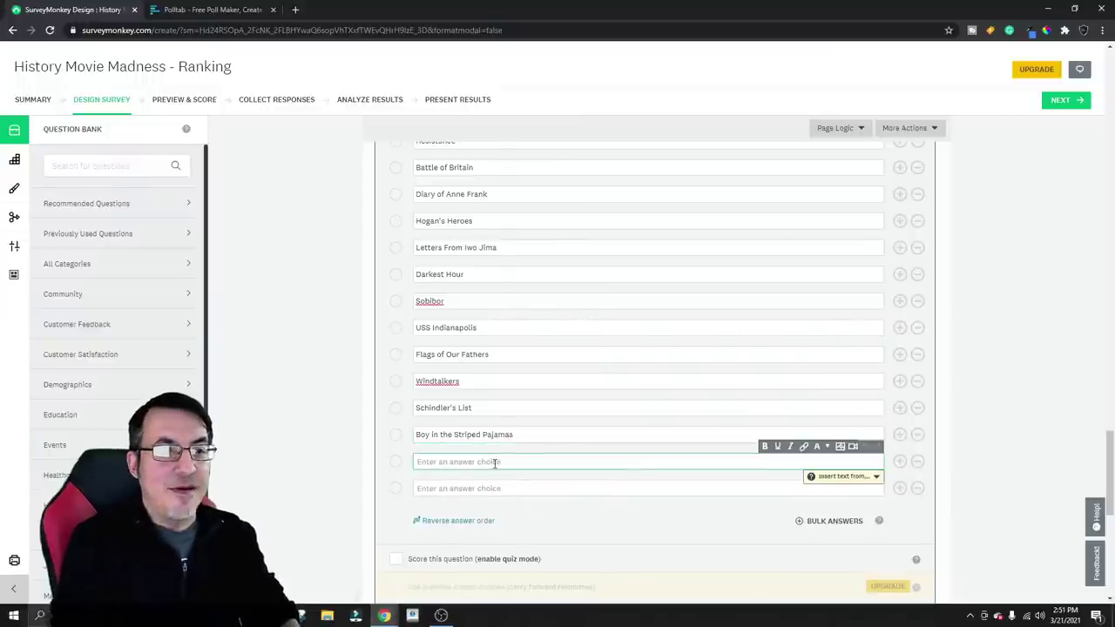
Add "The King's Choice" and "Bridge on the River Kwai" as the answer choices below "Boy in the Striped Pajamas"
type("The King's ")
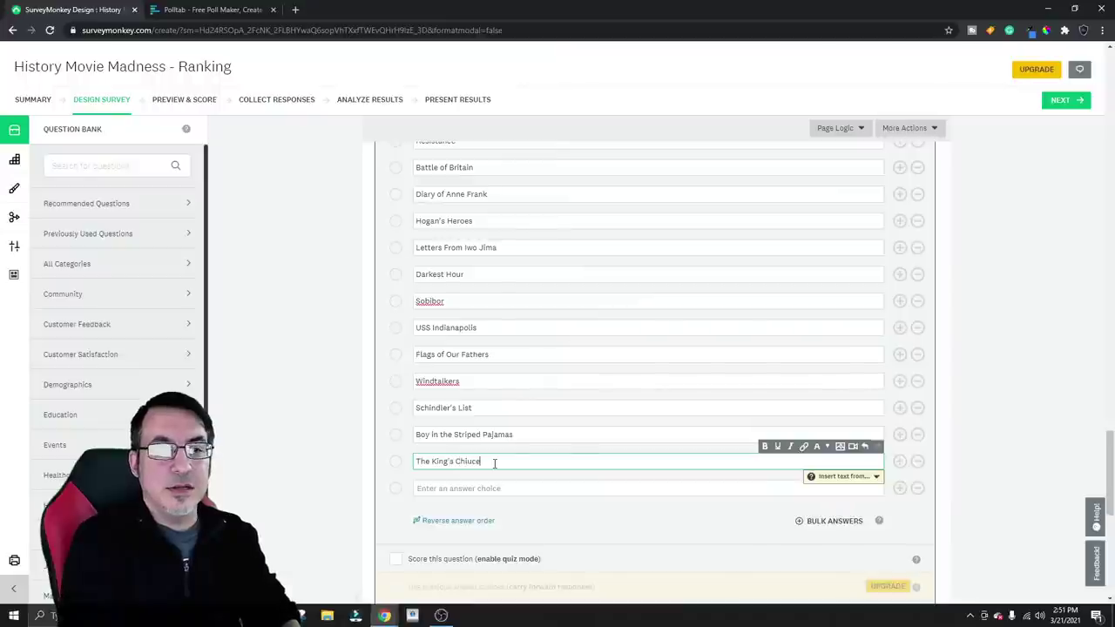
type("Chiuce")
key("BackSpace")
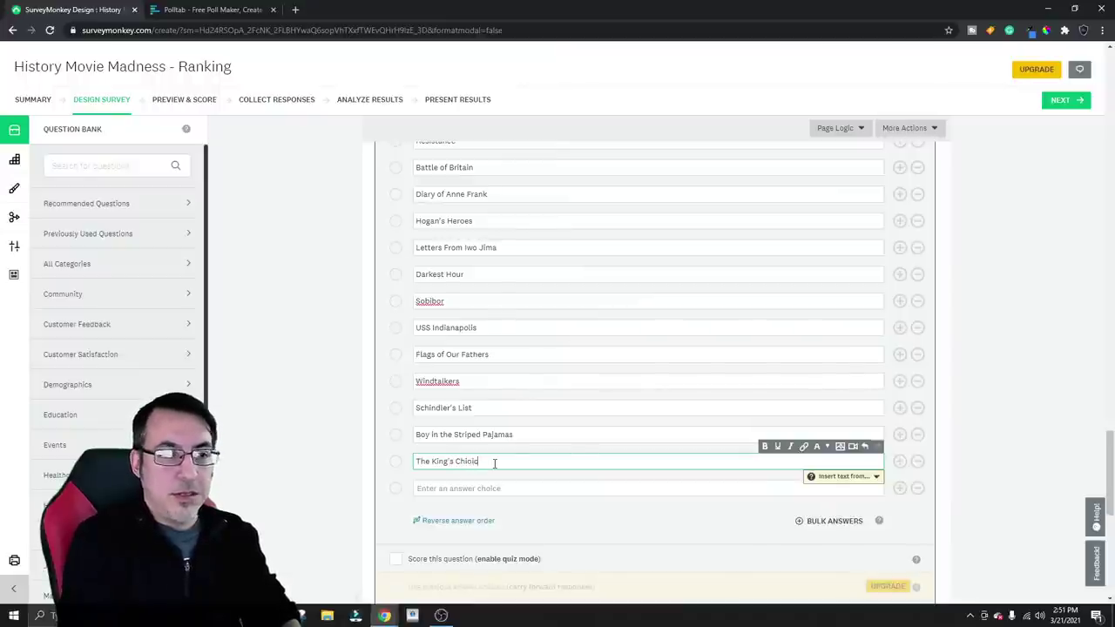
type("e")
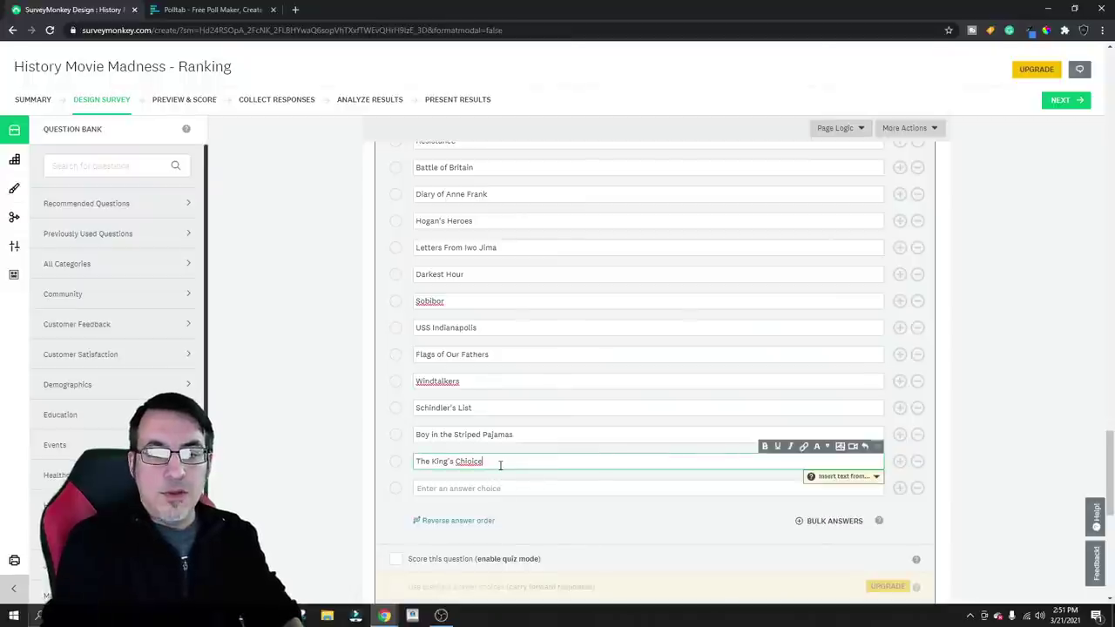
key("BackSpace")
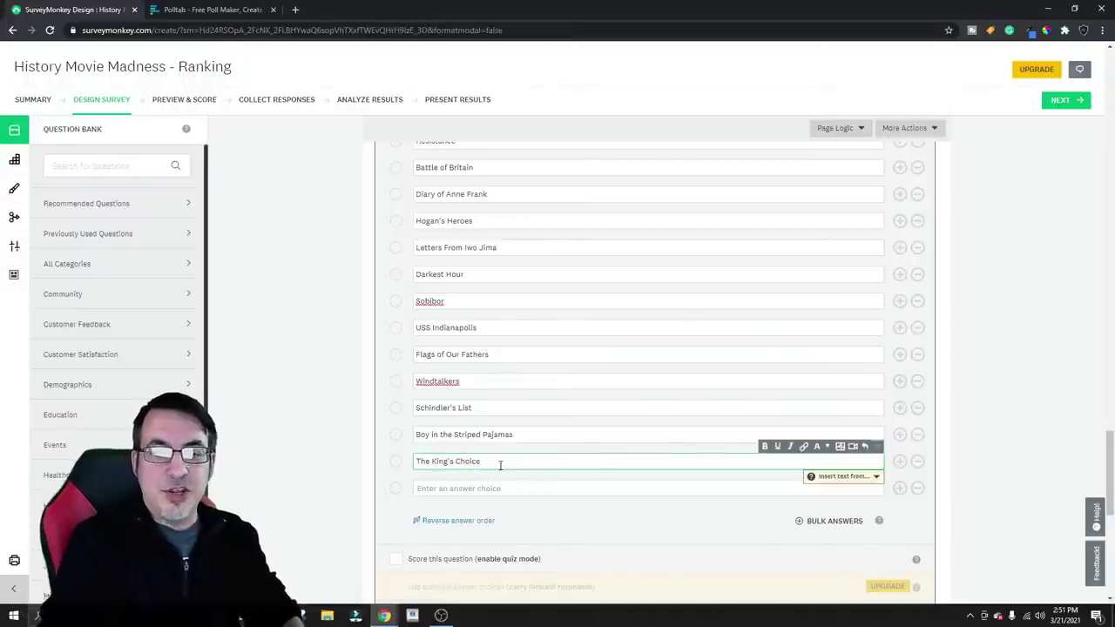
left_click(499, 487)
type("Bridge ")
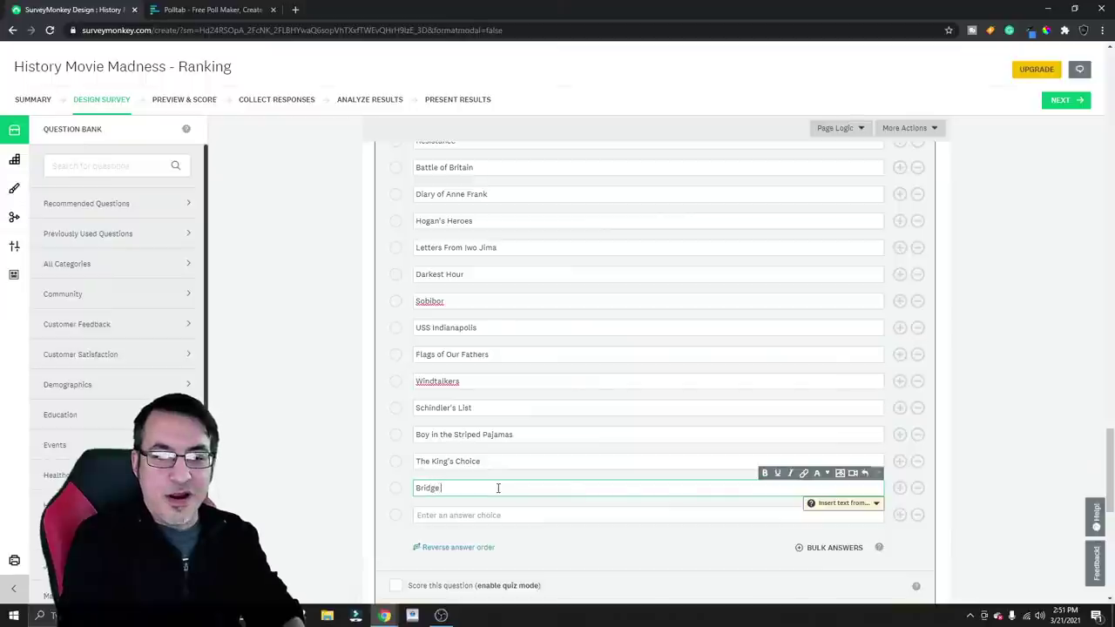
type("on the River")
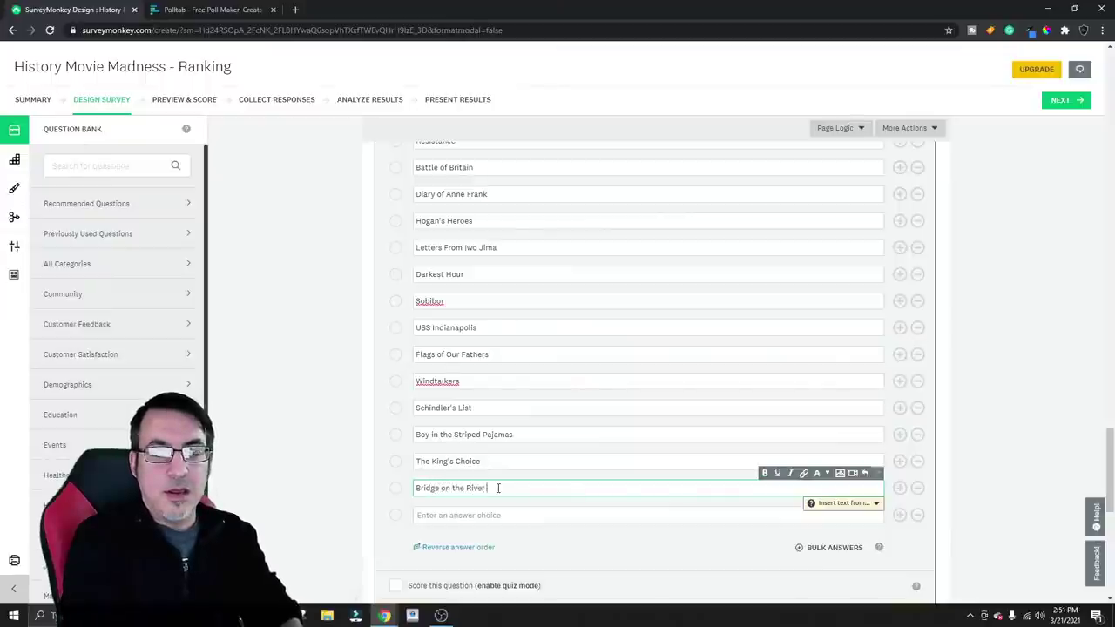
type(" Kwai")
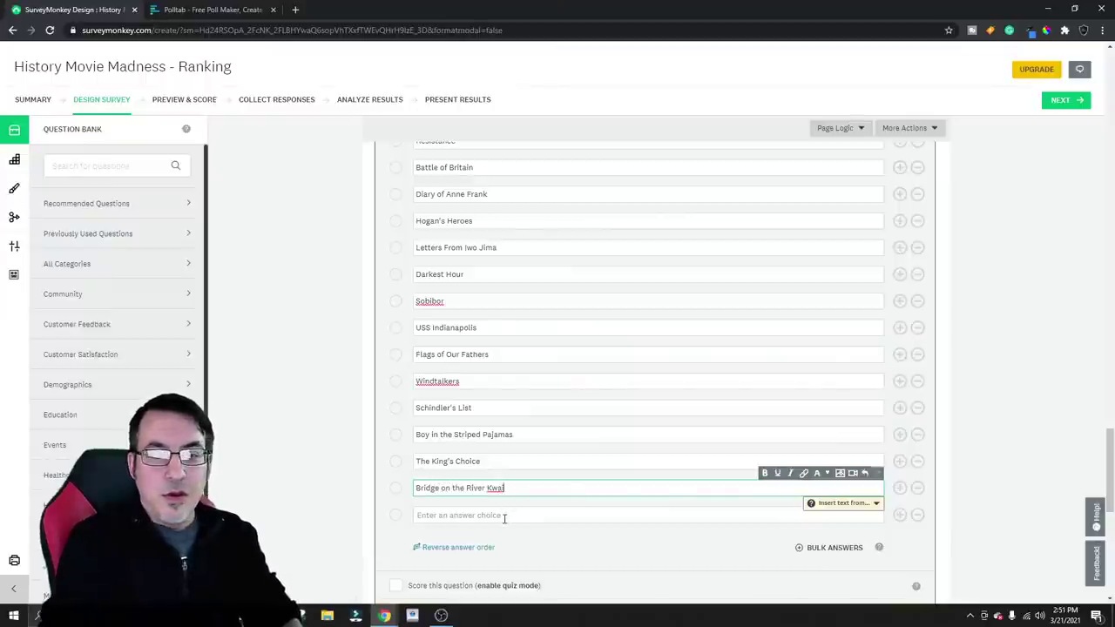
Add "Greyhound" and "Thin Red Line" as the answer choices below "Bridge on the River Kwai"
left_click(503, 515)
type("Greyhoun")
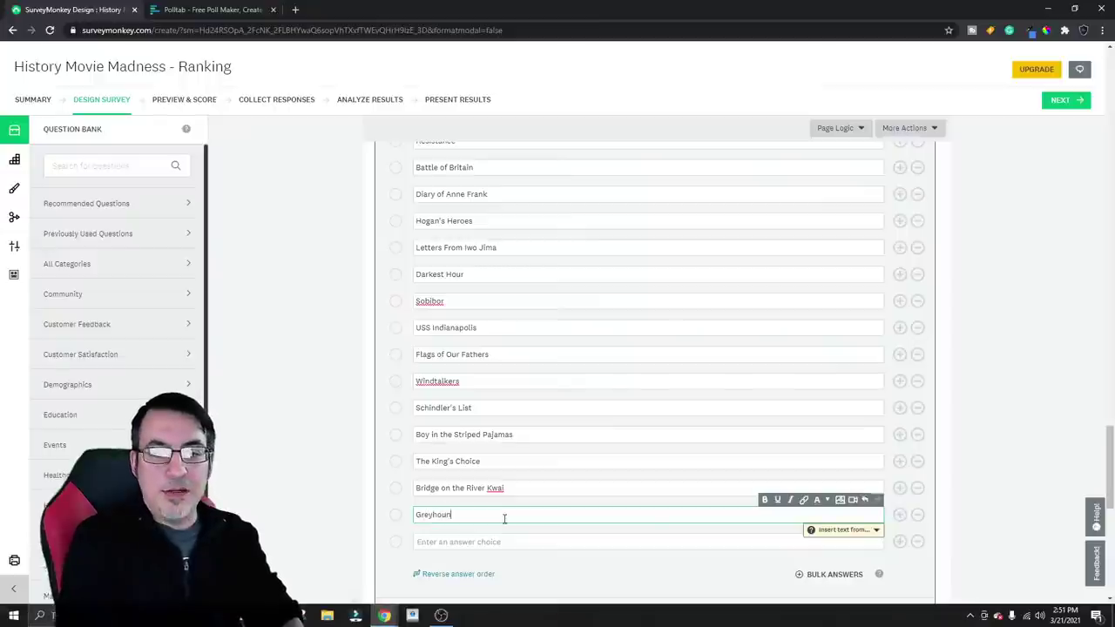
type("d")
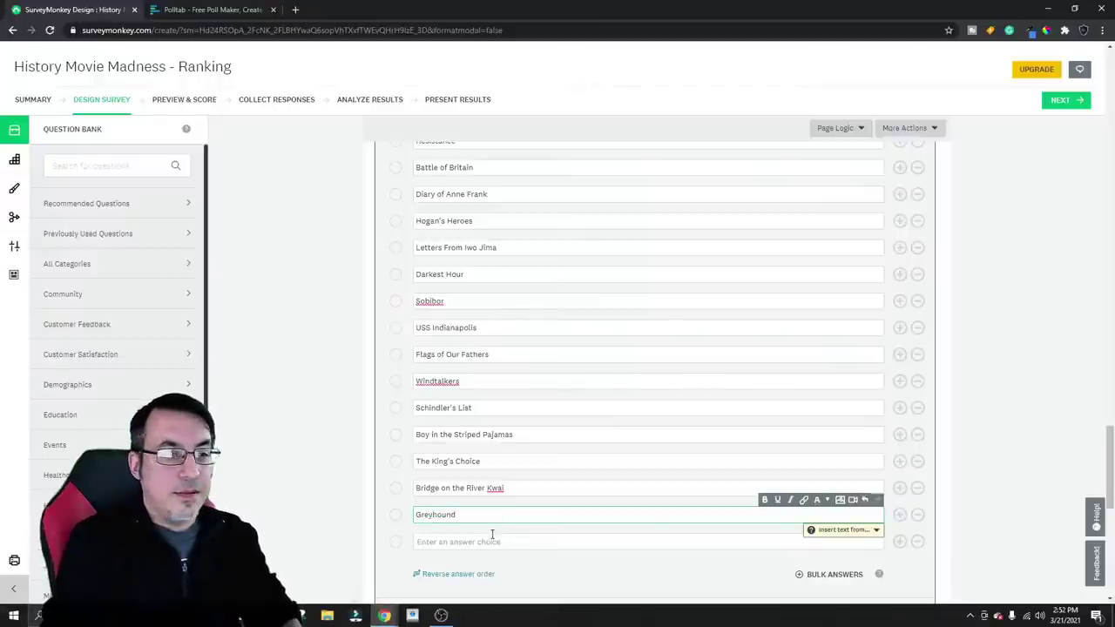
left_click(489, 541)
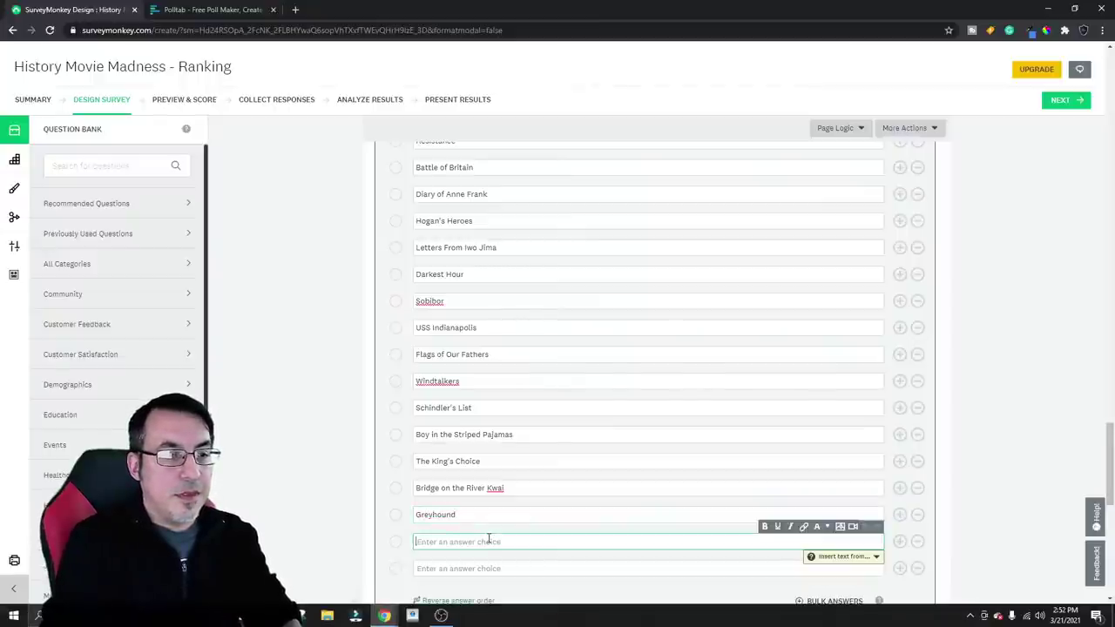
type("Thin")
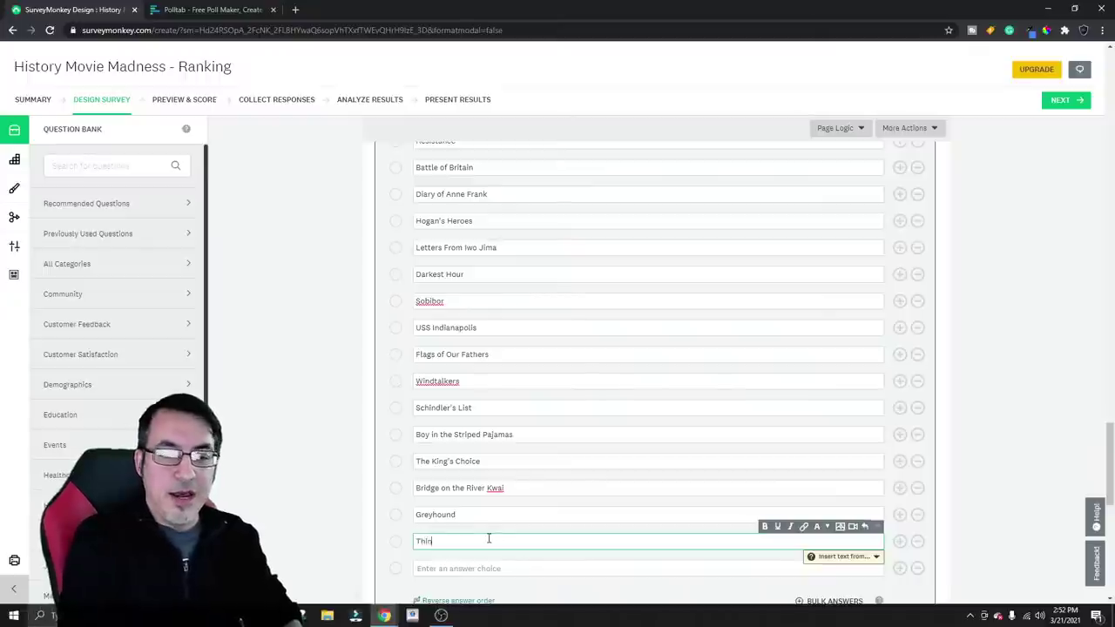
type(" Red Line")
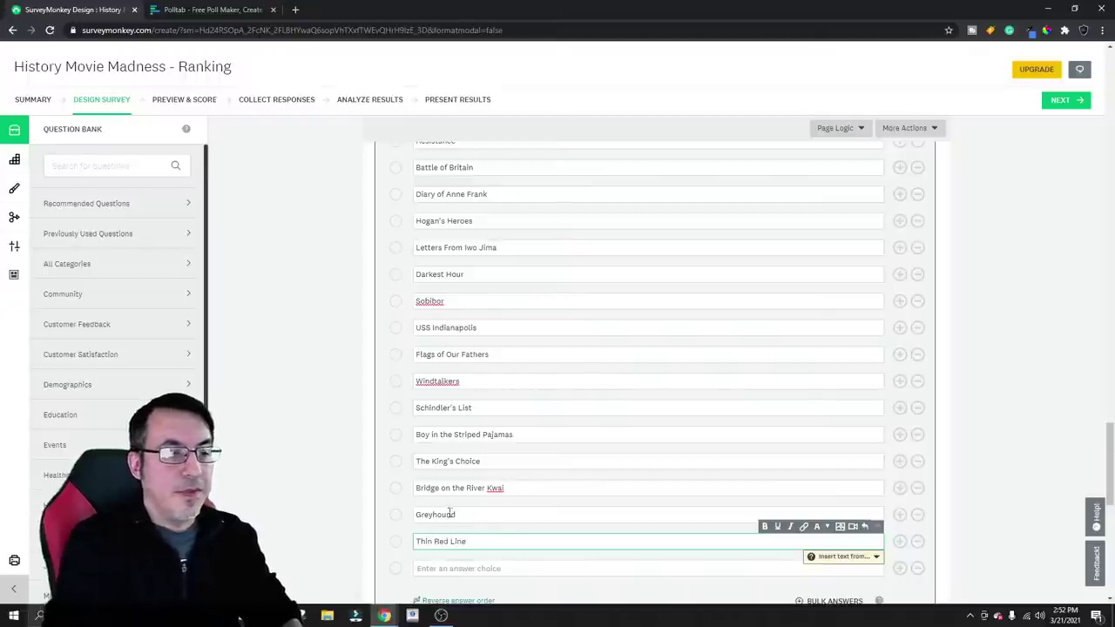
Add "Red Tails" and "Valkyrie" as the answer choices below "Thin Red Line"
left_click(463, 564)
type("Red Tails")
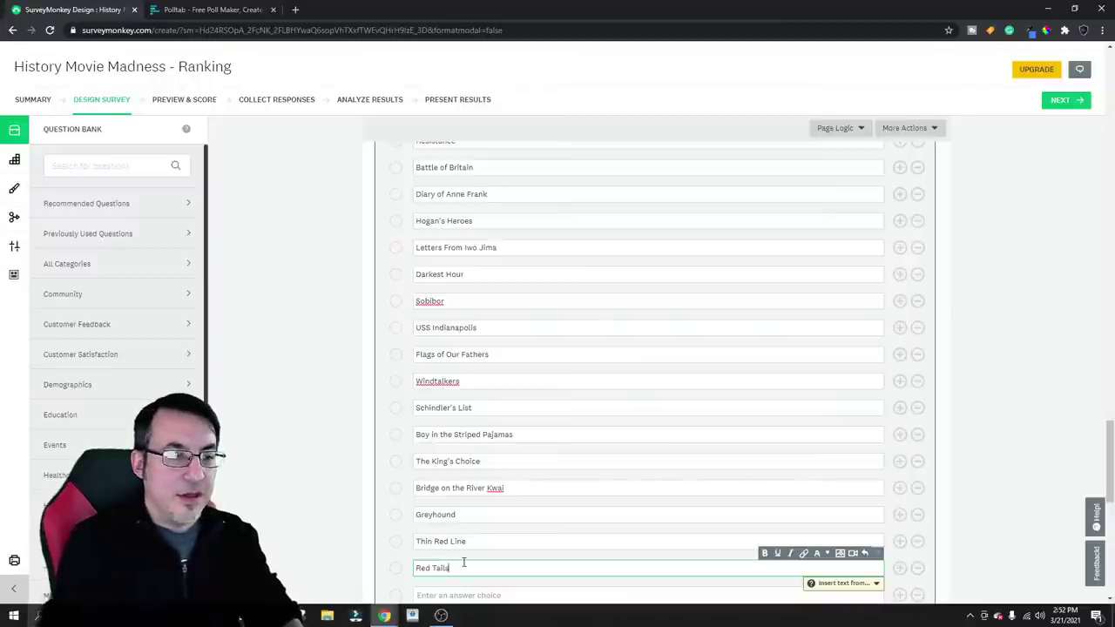
scroll(498, 445, "down", 1)
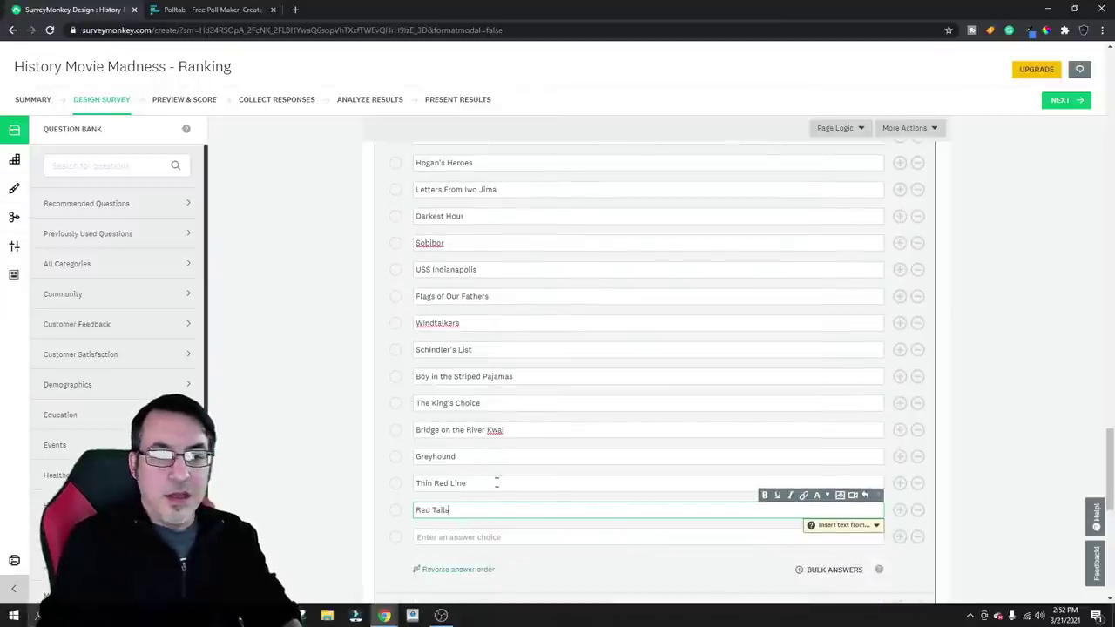
left_click(472, 535)
type("Val")
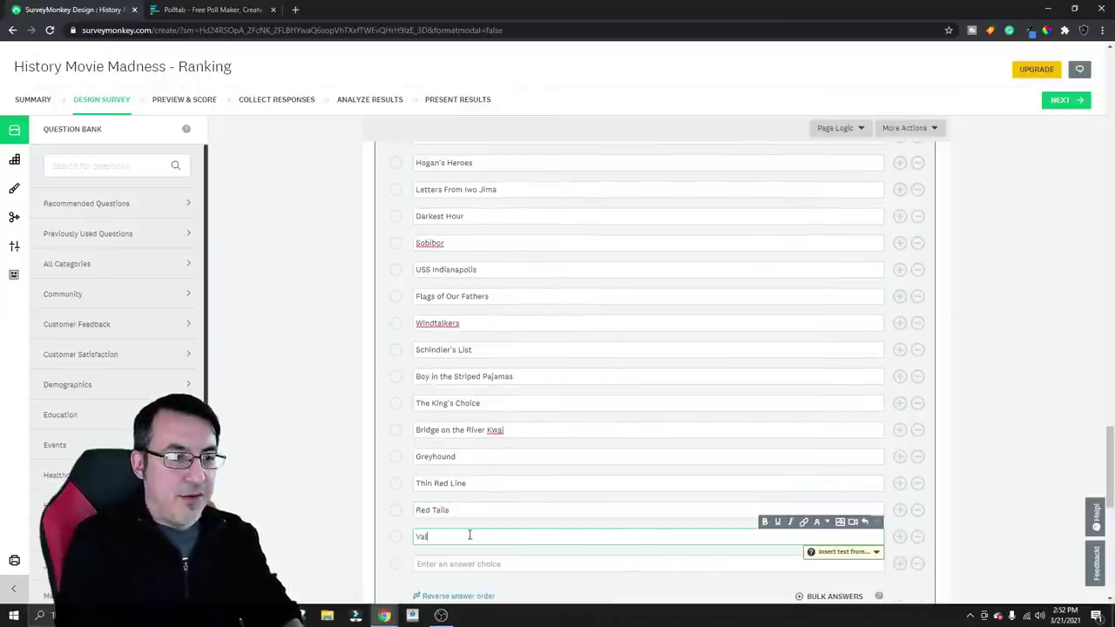
type("ky")
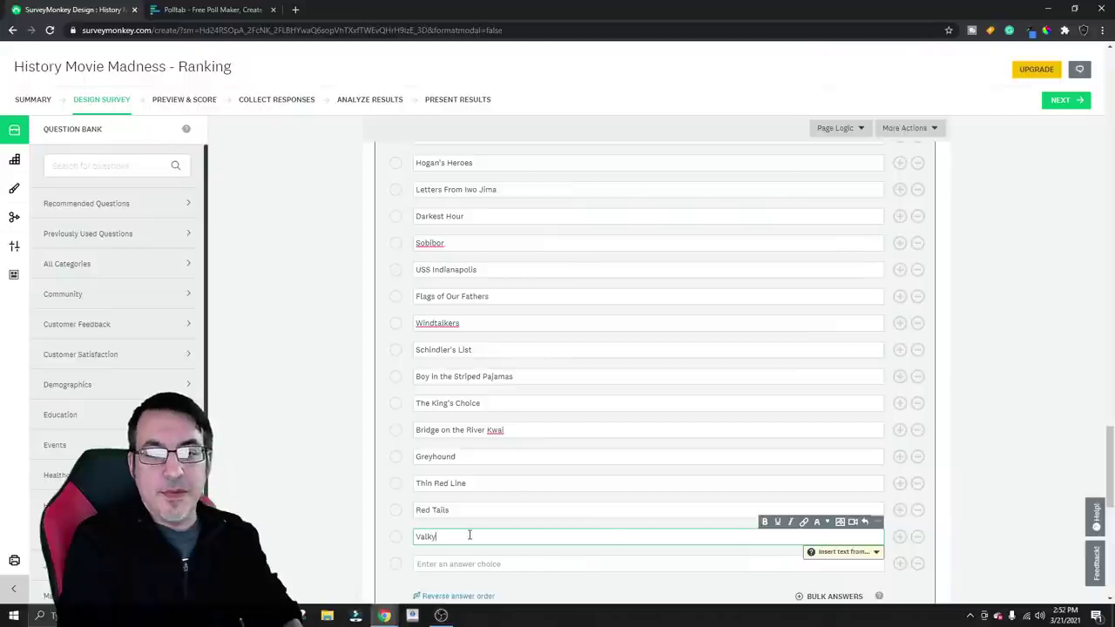
type("rie")
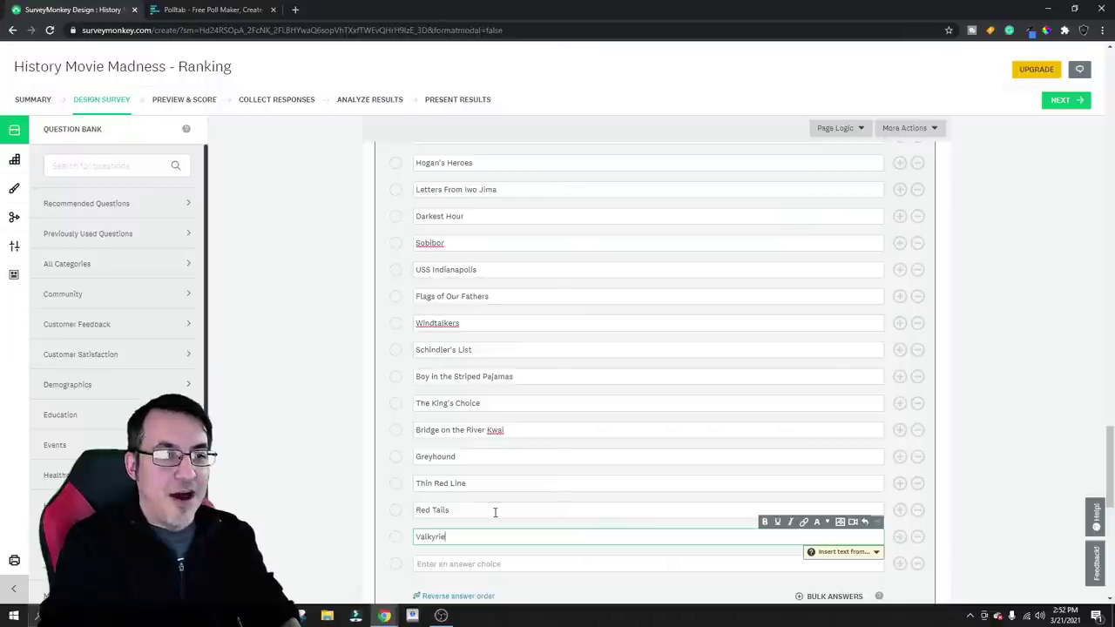
Add "The Unknown Soldier" and "Battle of the Bulge" as the answer choices below "Valkyrie"
left_click(477, 563)
type("Th")
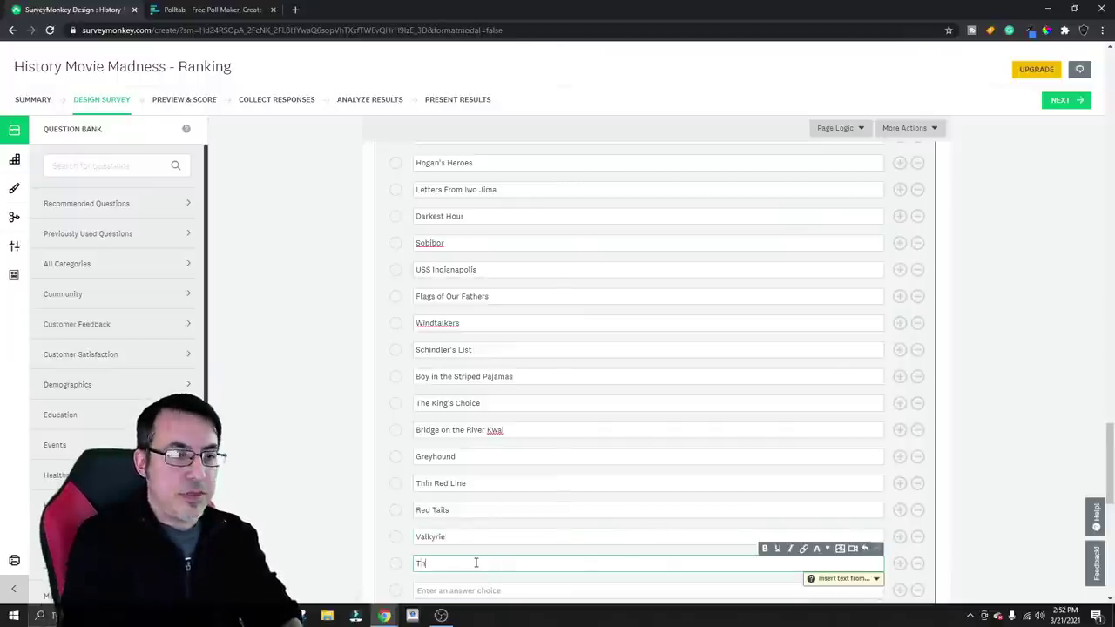
type("e Unknown So")
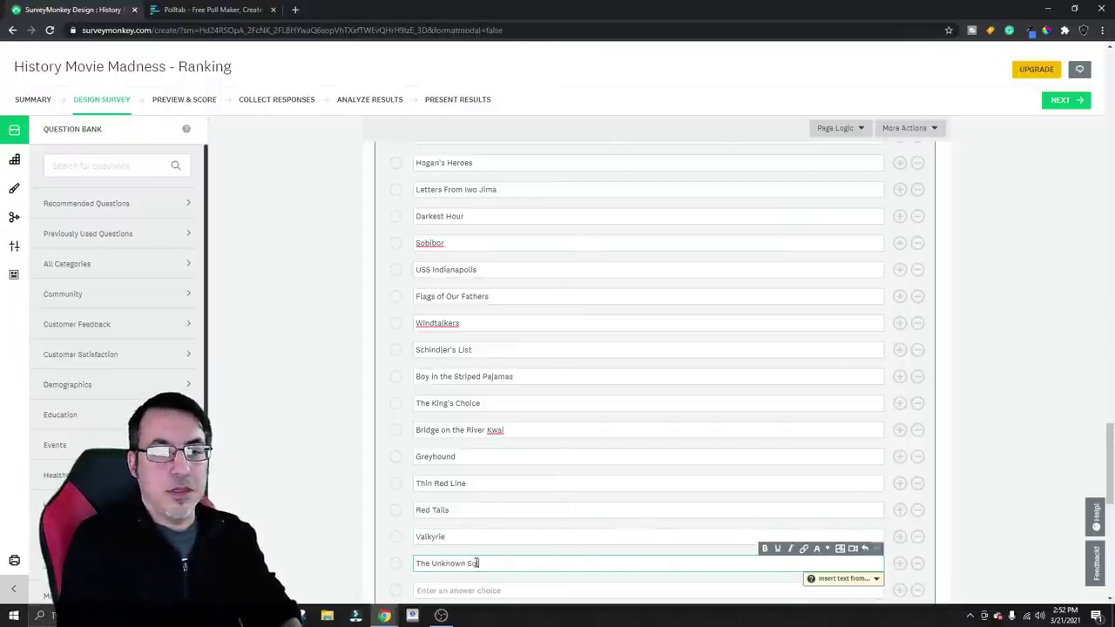
type("ldier")
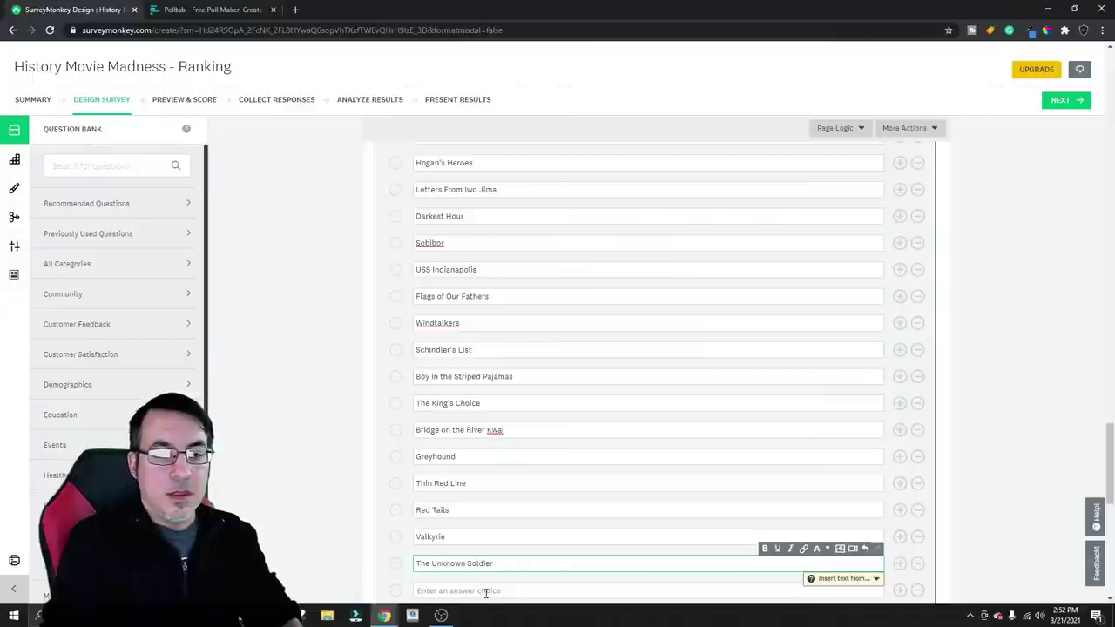
left_click(486, 591)
type("Battle")
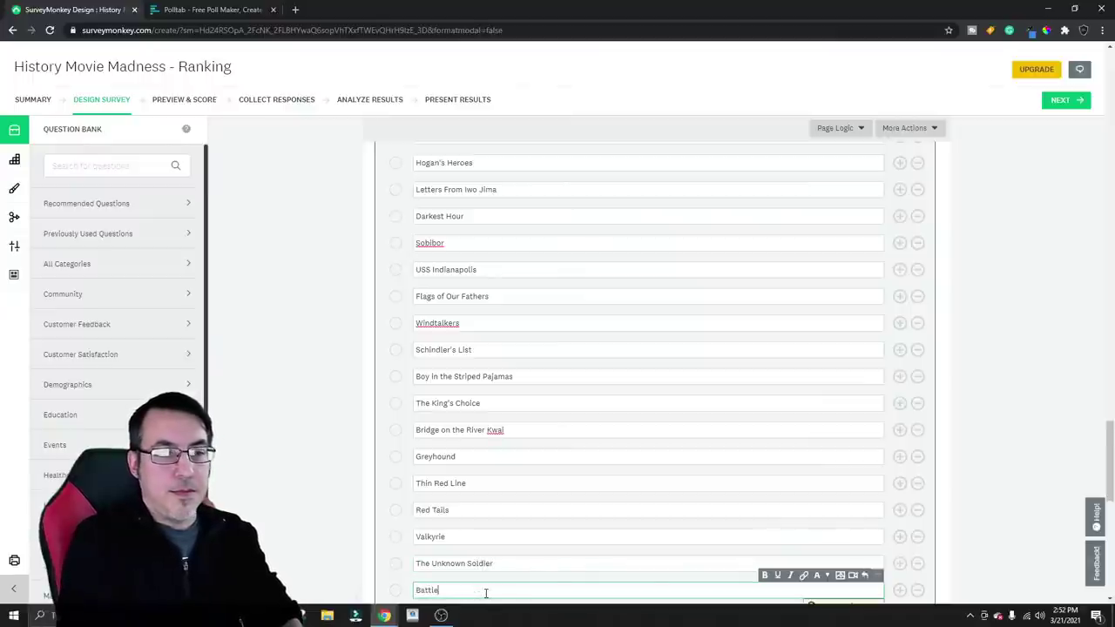
type(" of the Bulg")
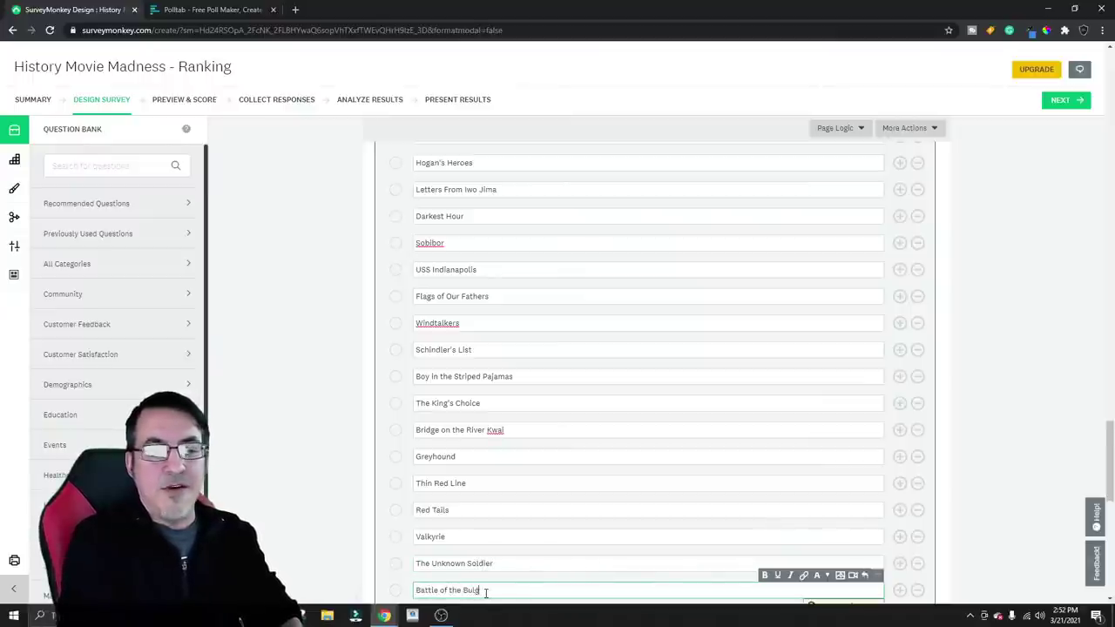
type("e")
Add "Der Untergang" and "Emperor" as the answer choices below "Battle of the Bulge"
scroll(518, 513, "down", 2)
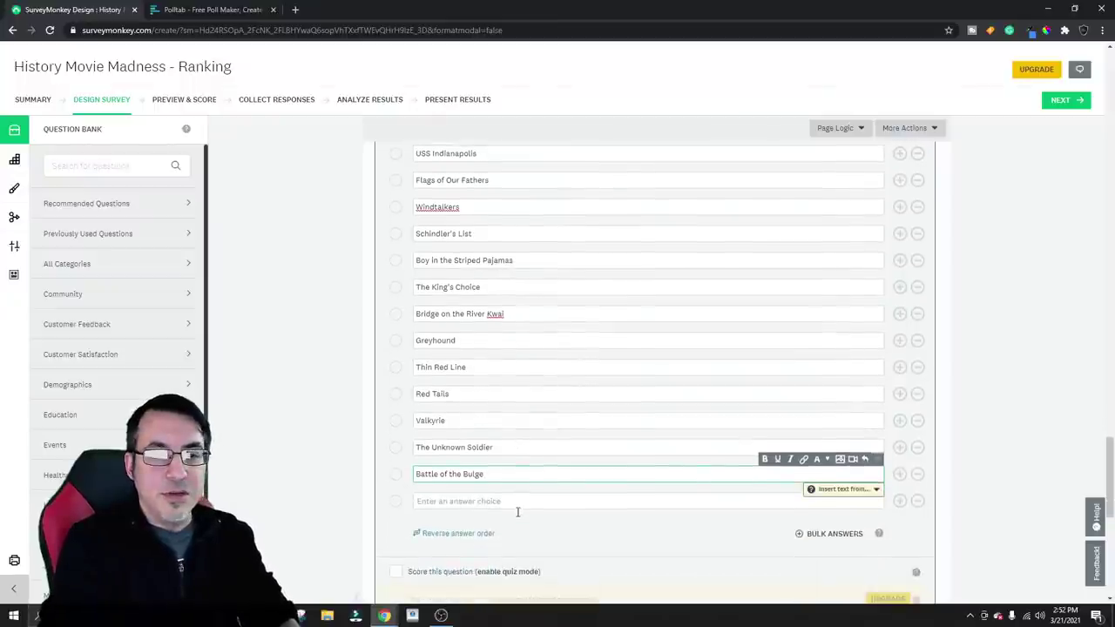
left_click(508, 503)
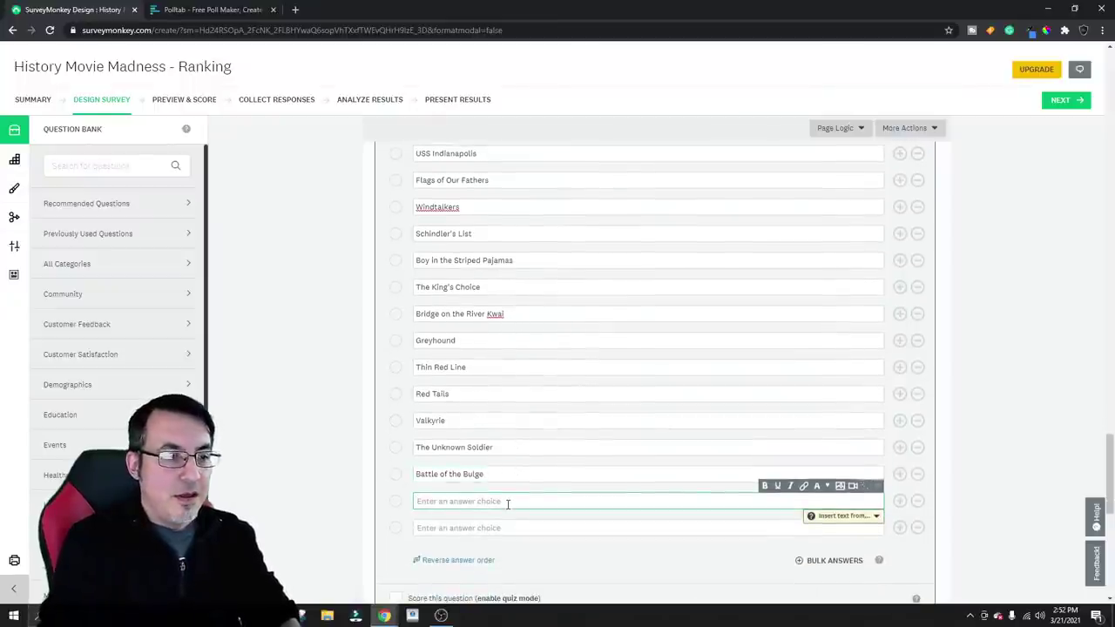
type("Der Untergang")
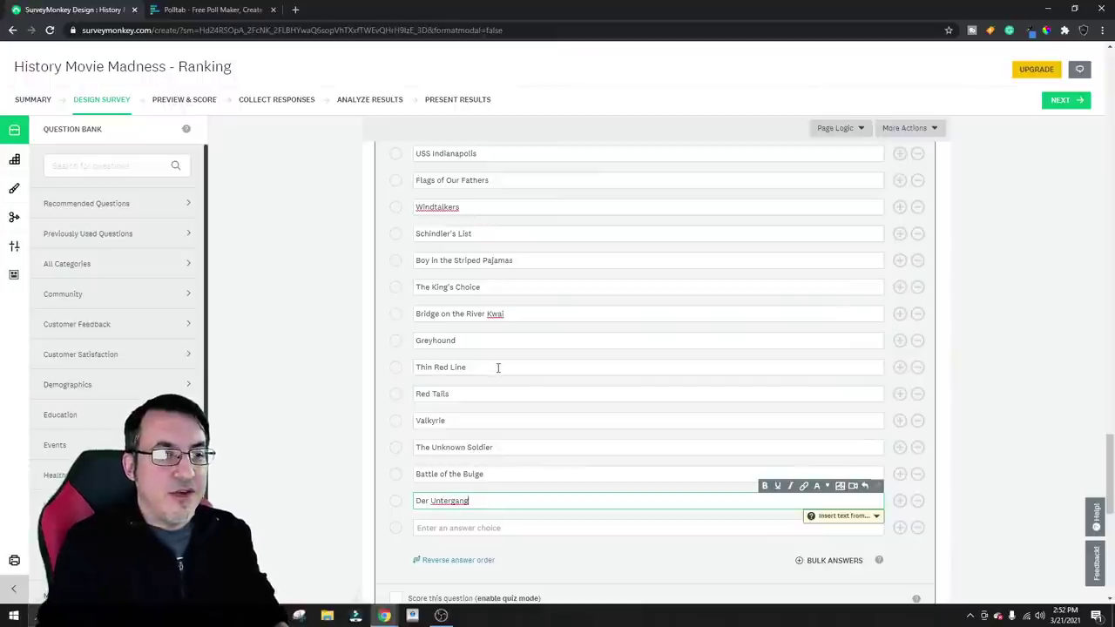
left_click(500, 528)
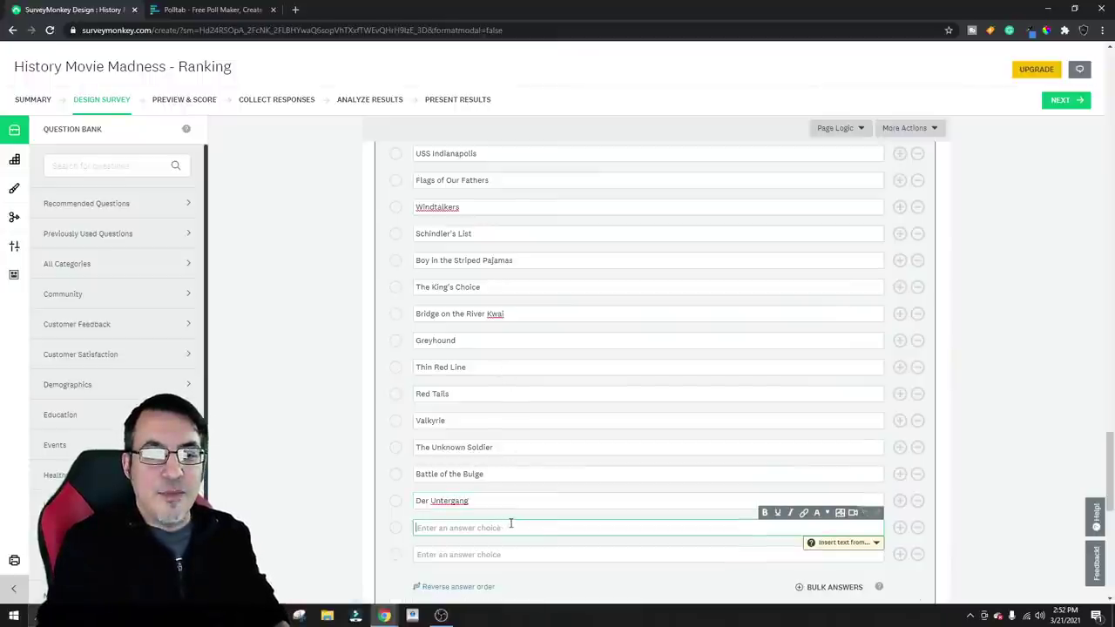
type("Emperor")
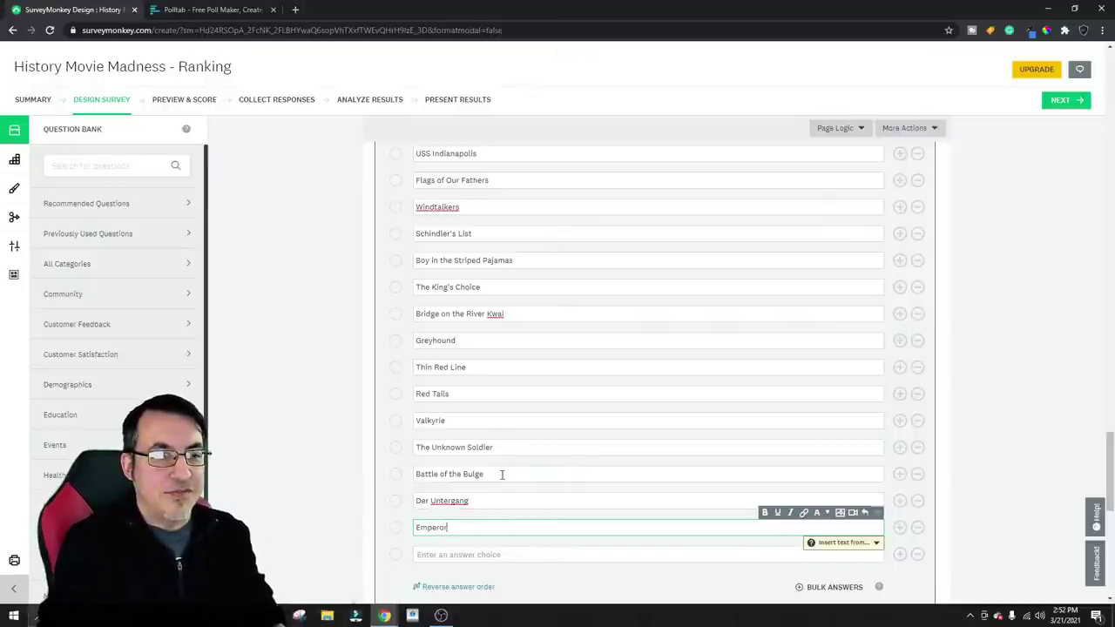
Add "Conspiracy" and "The Great Escape" as the answer choices below "Emperor"
left_click(488, 560)
type("Consip")
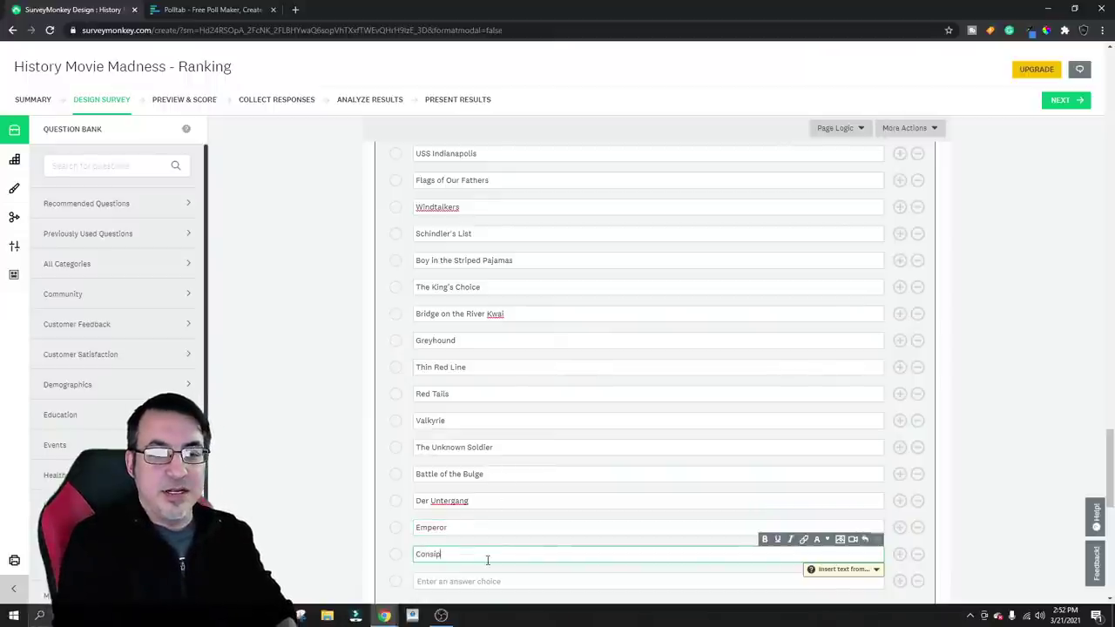
key("BackSpace")
key("BackSpace")
type("piracy")
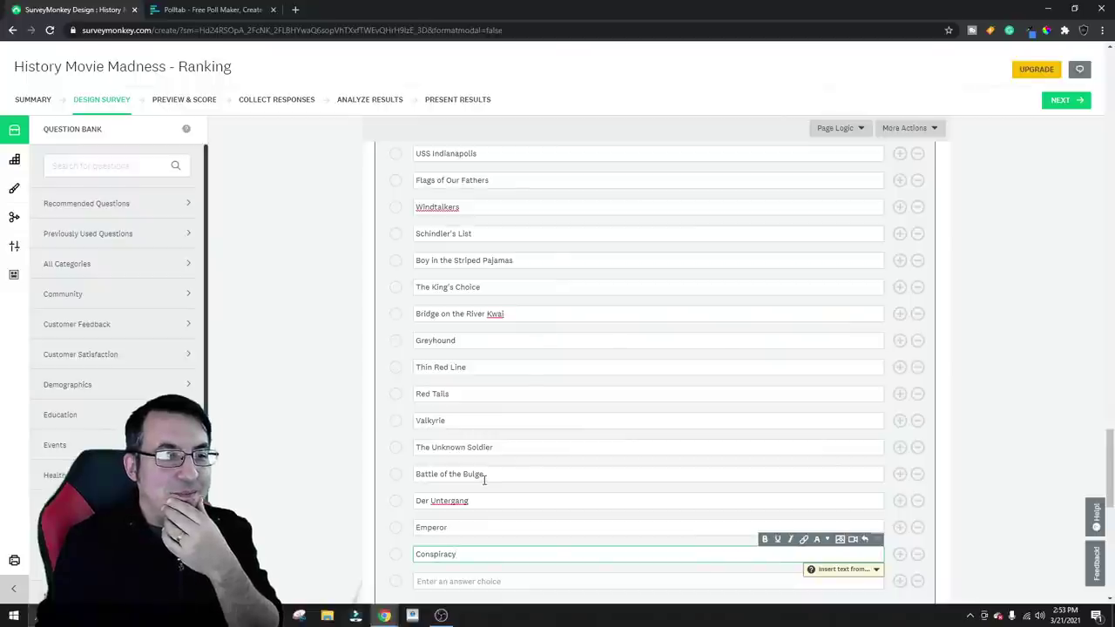
left_click(498, 581)
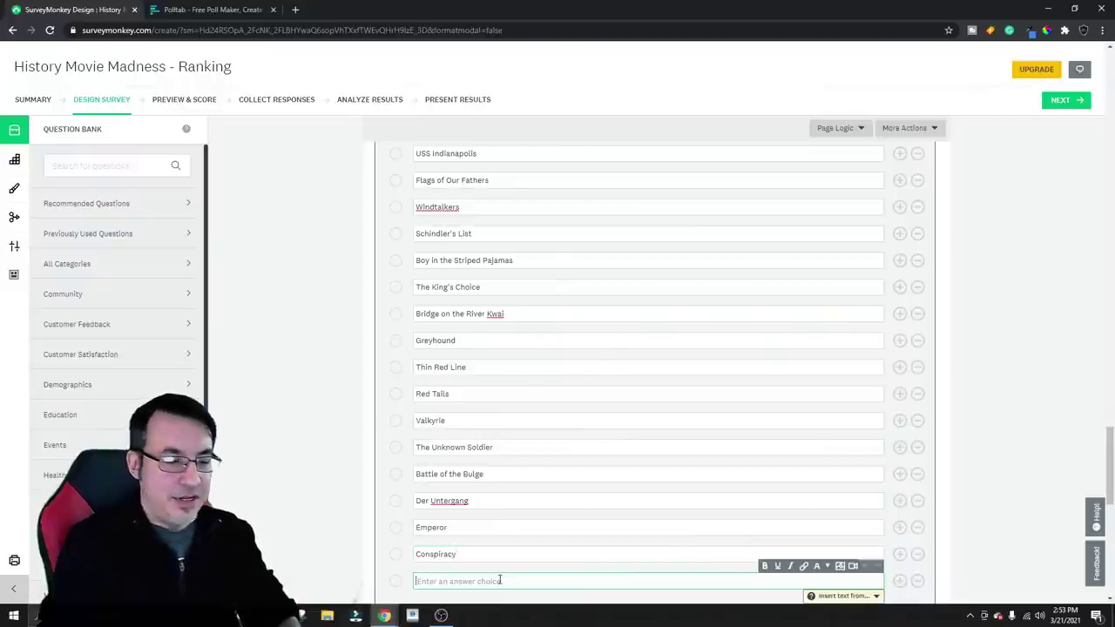
type("THe Great Escape")
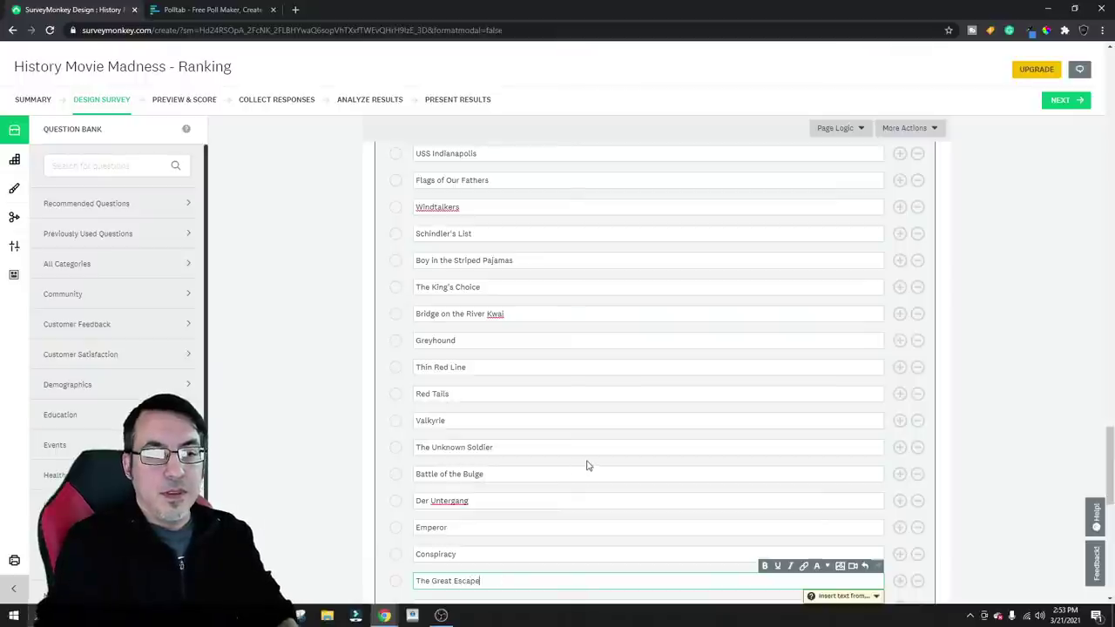
Review the WW2 question from the end of its answer choices back up to its title and question type
scroll(588, 461, "down", 1)
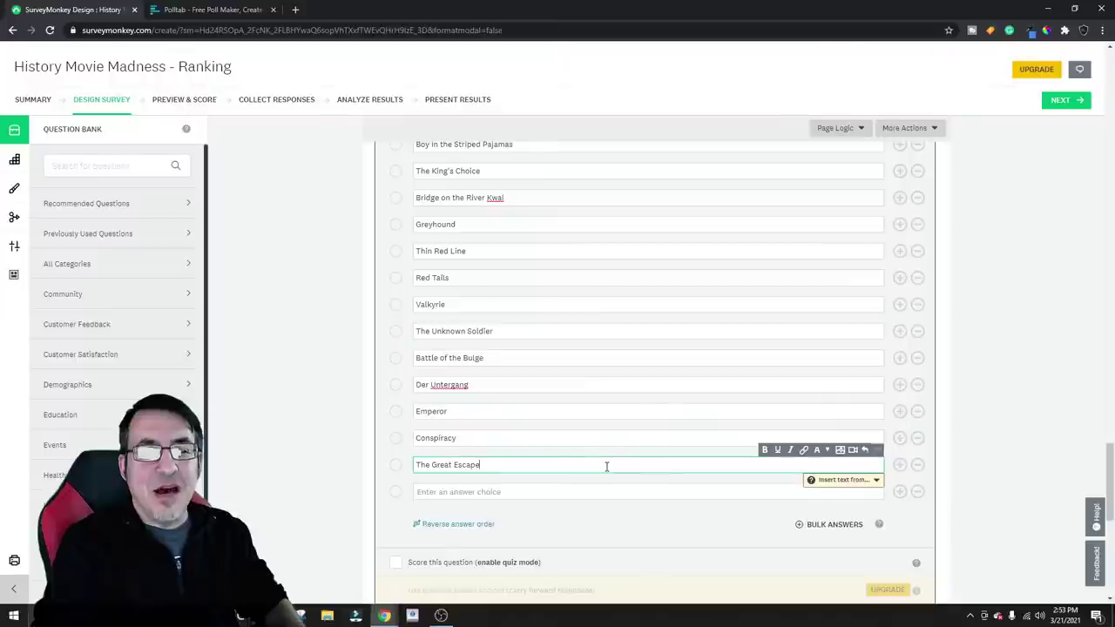
scroll(614, 470, "down", 2)
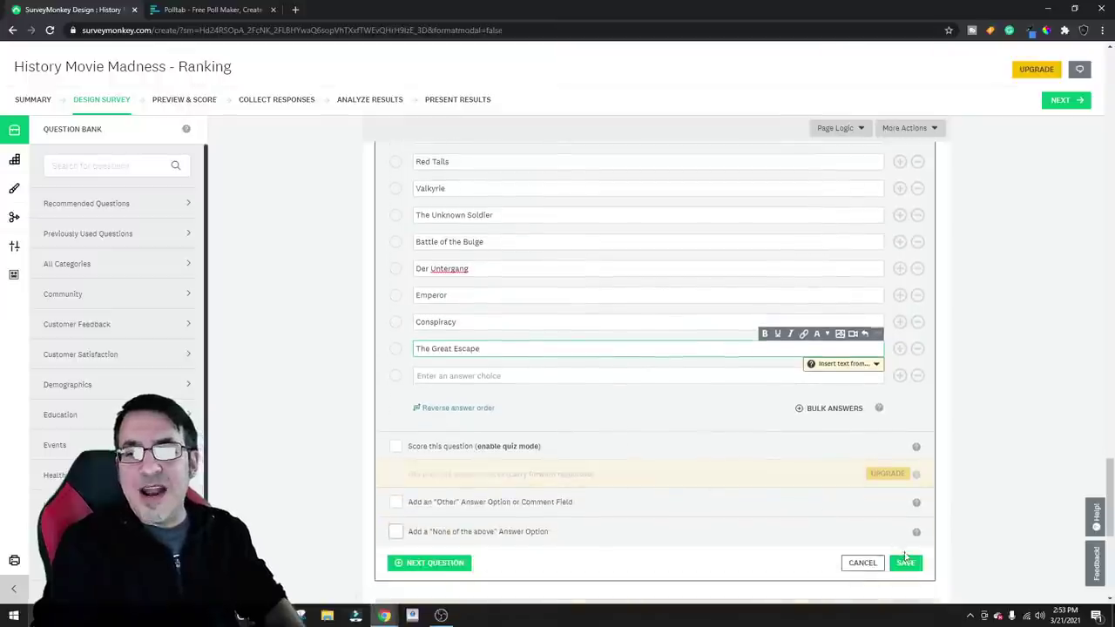
scroll(809, 411, "up", 15)
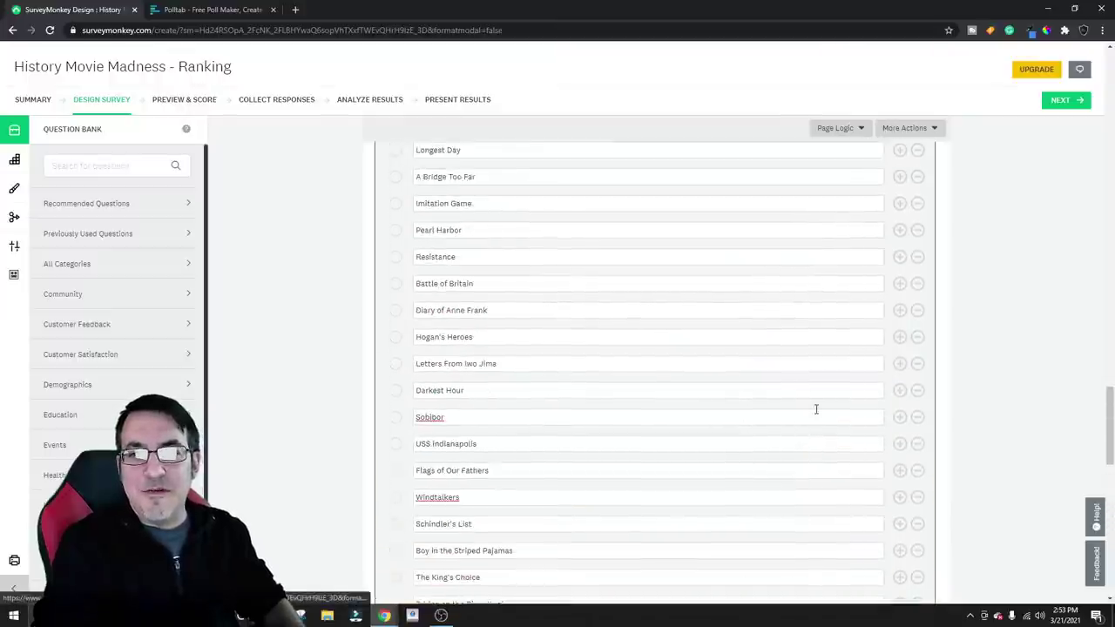
scroll(824, 427, "up", 2)
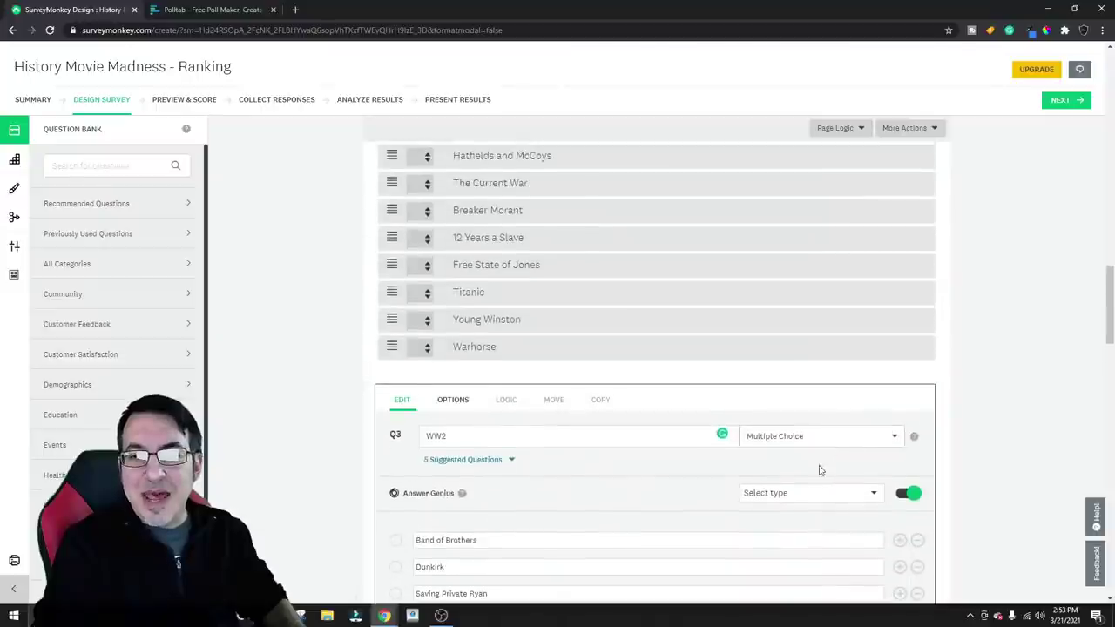
Change the WW2 question's type from Multiple Choice to Ranking and save the question
scroll(809, 442, "down", 1)
left_click(795, 380)
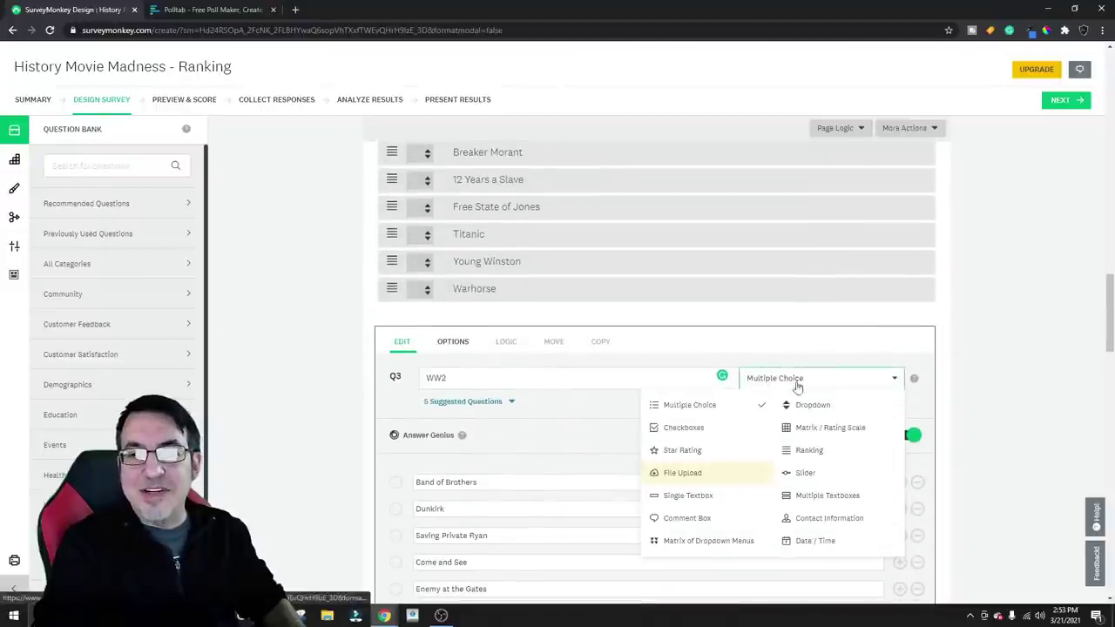
left_click(821, 452)
scroll(926, 411, "down", 10)
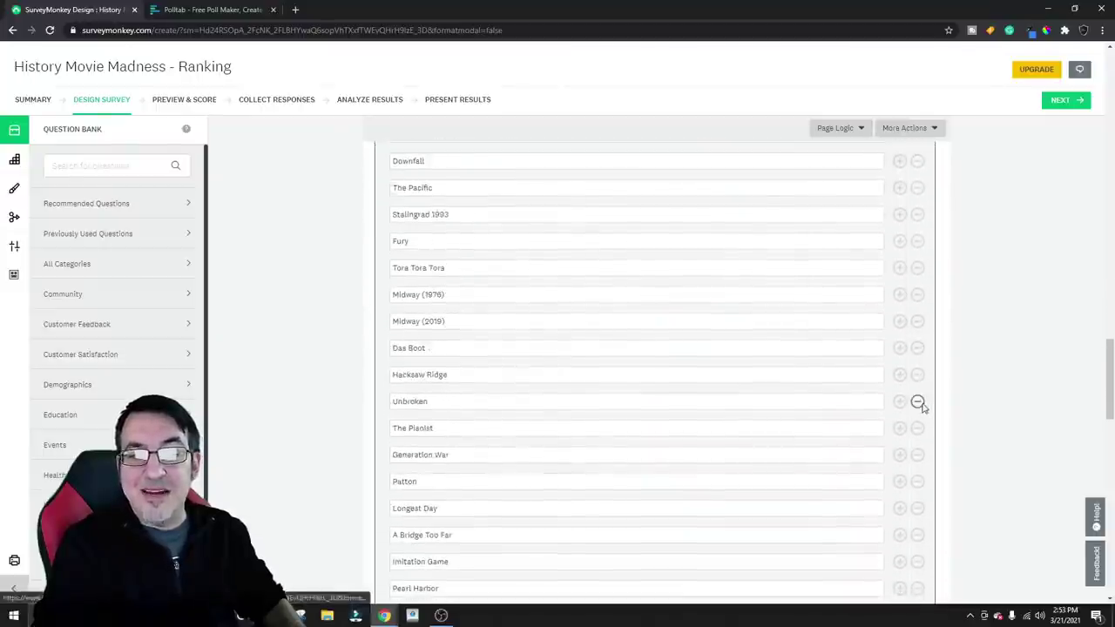
scroll(922, 407, "down", 8)
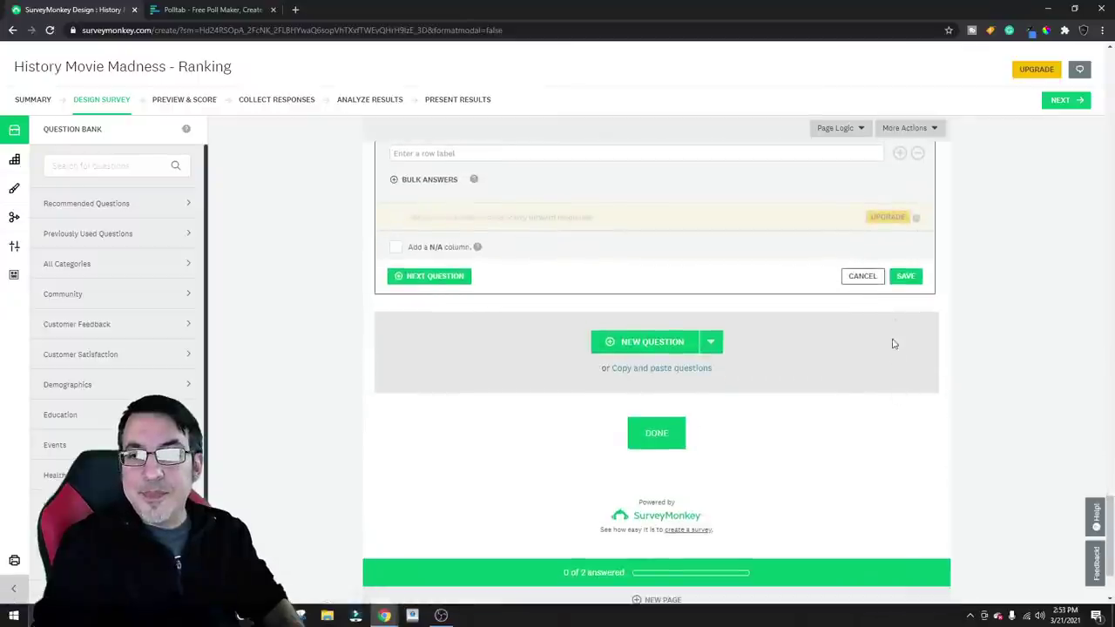
left_click(906, 275)
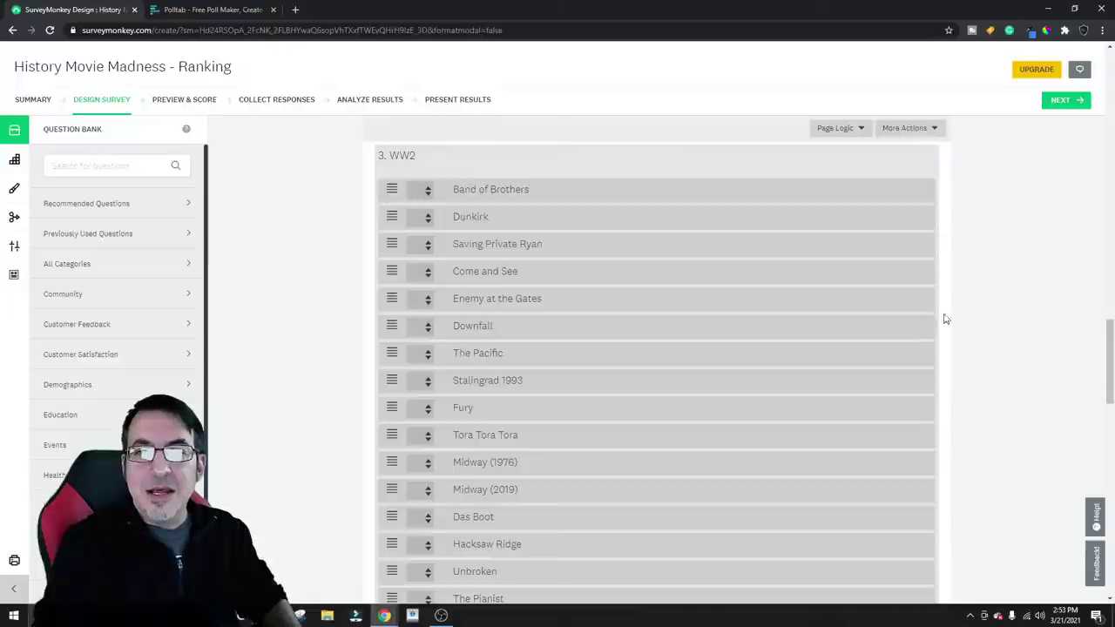
Add a new question titled "Post WW2" below the WW2 question and set its type to Ranking
scroll(964, 318, "down", 5)
scroll(964, 319, "down", 8)
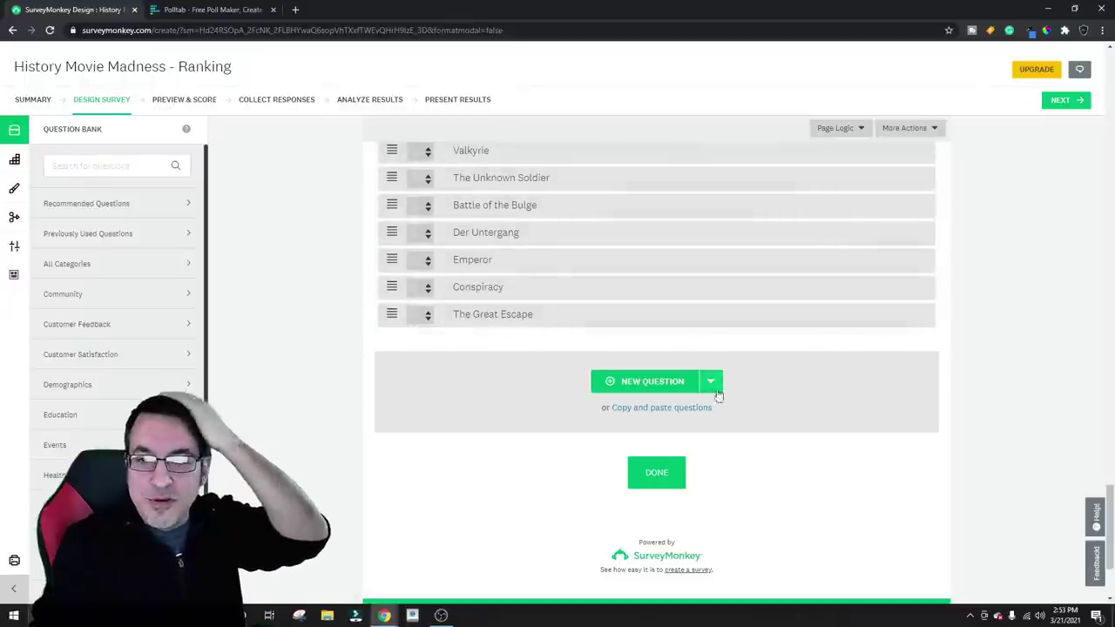
left_click(659, 392)
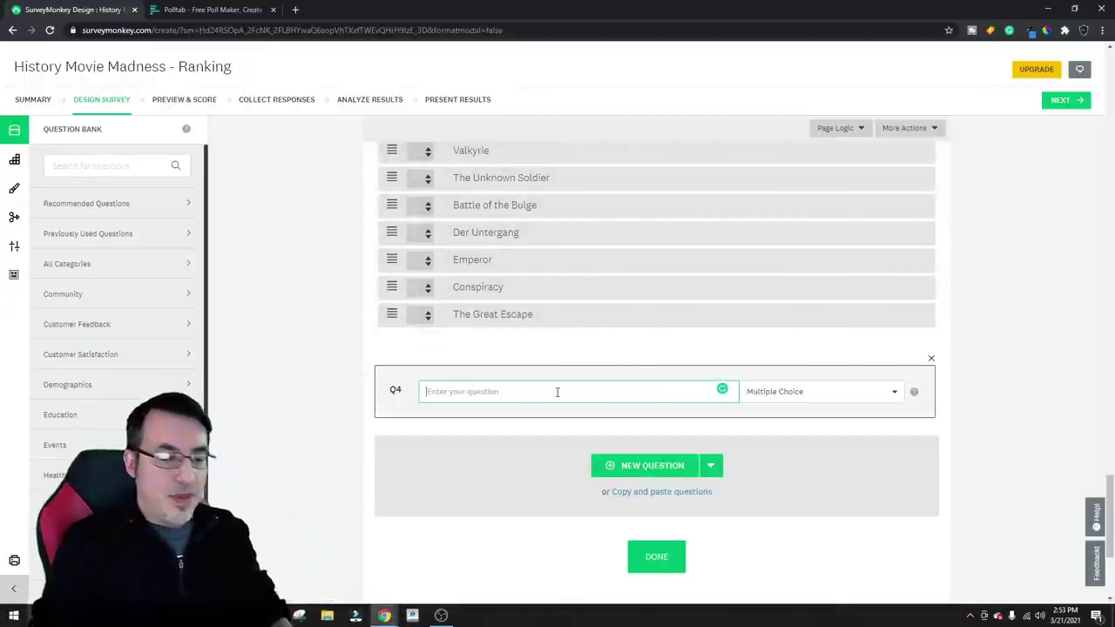
type("Eost WW2")
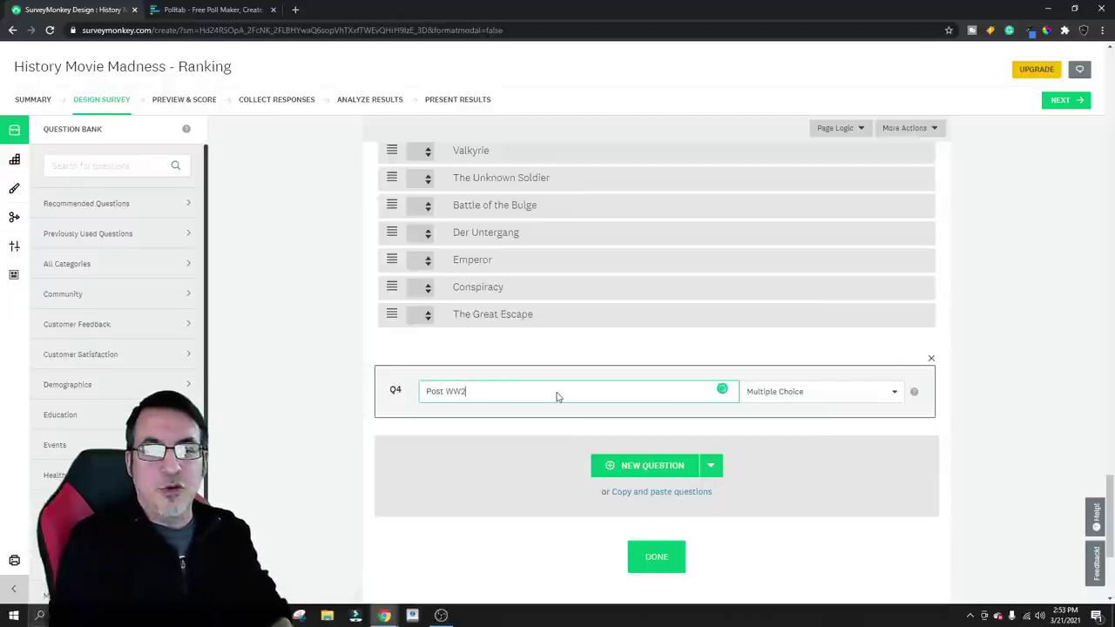
left_click(774, 391)
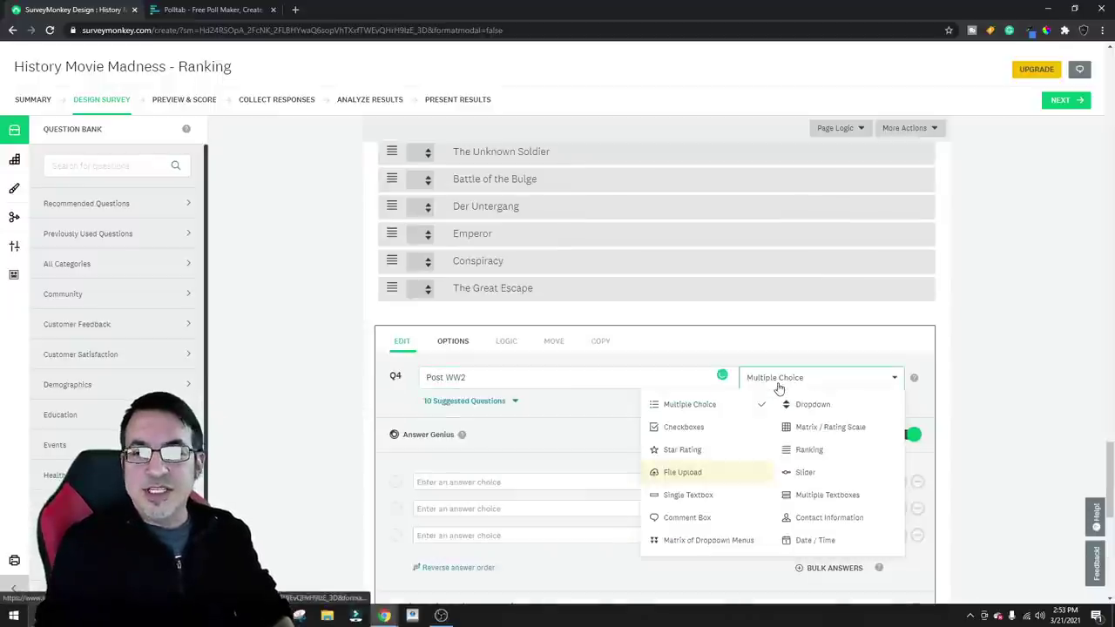
left_click(810, 449)
Enter "We Were Soldiers" and "Black Hawk Down" as the first two row labels of the Post WW2 question
left_click(493, 427)
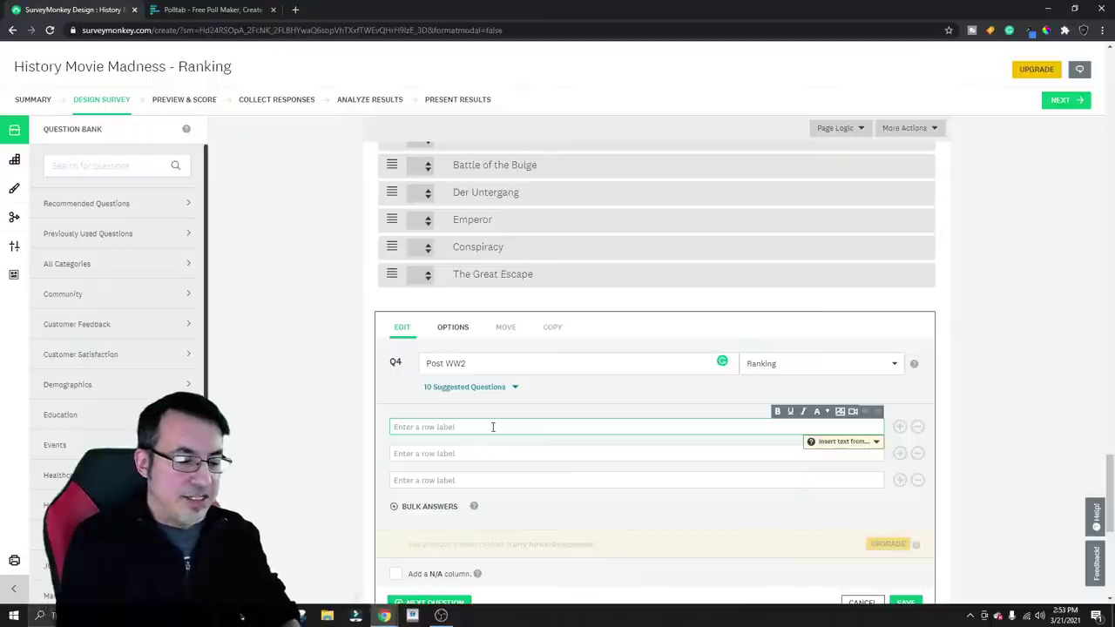
type("We Were Soldiers")
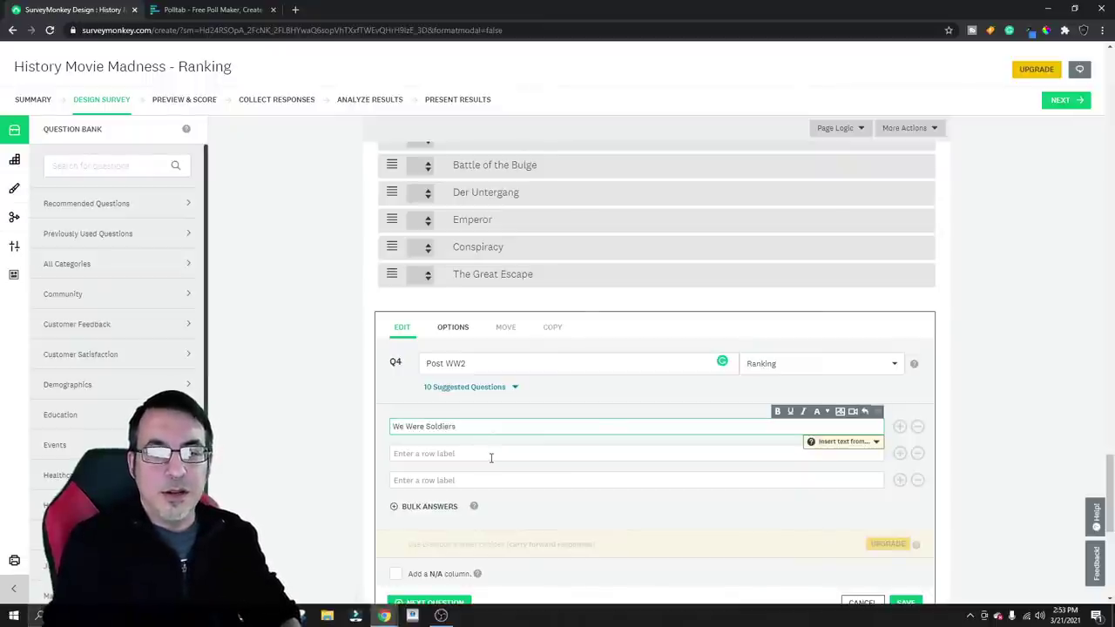
left_click(490, 453)
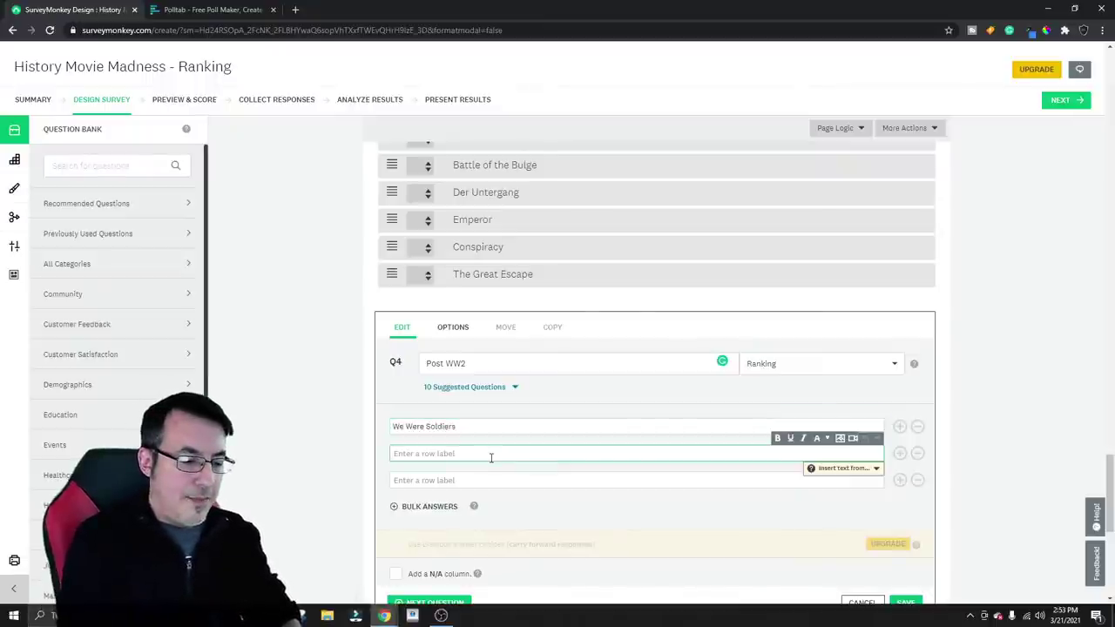
type("Black")
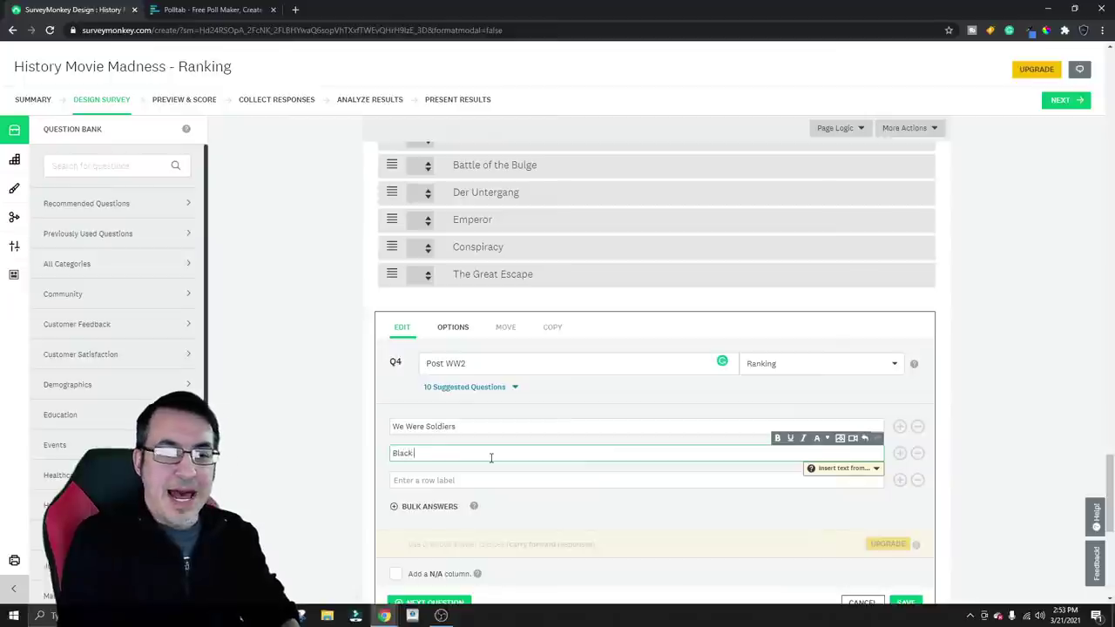
type(" Hawk Do")
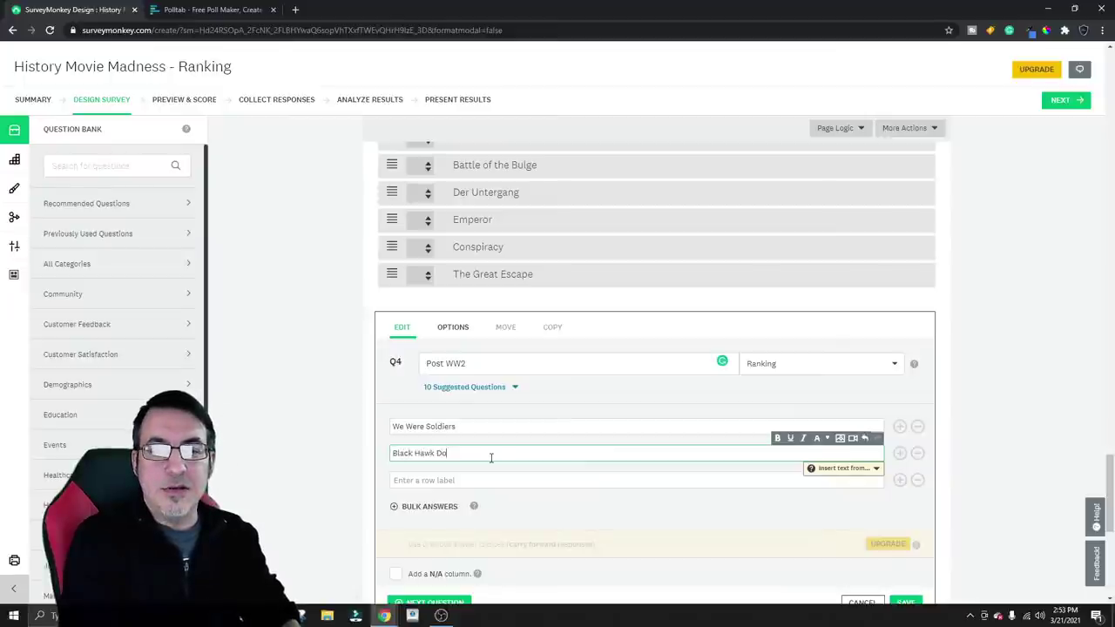
type("wn")
Add "Death of Stalin" and "Full Metal Jacket" as the row labels below "Black Hawk Down"
left_click(490, 477)
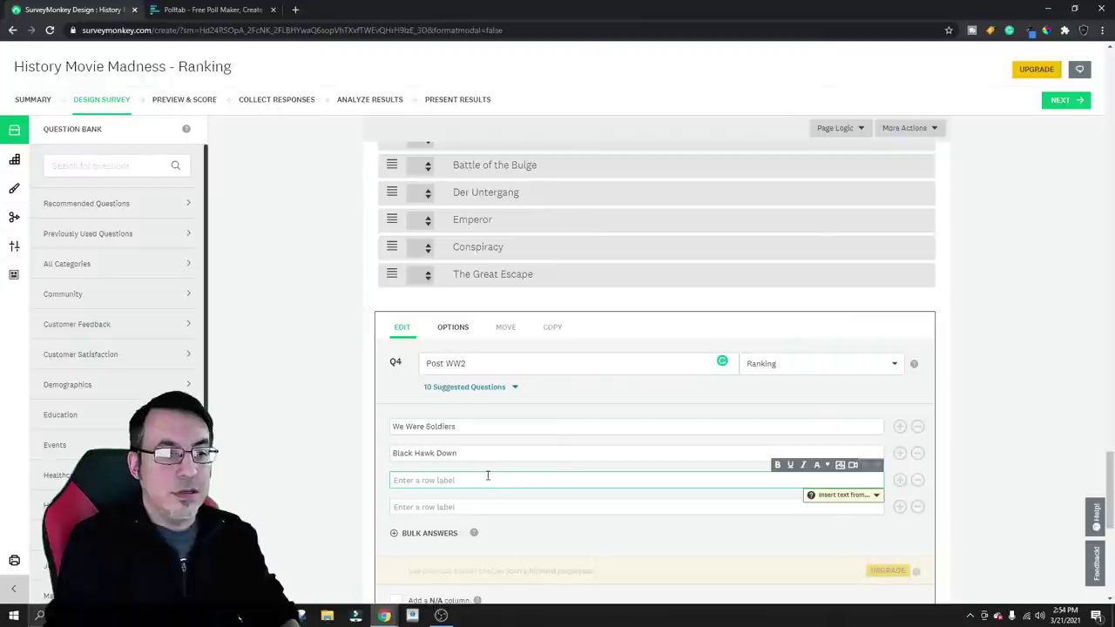
scroll(497, 462, "down", 1)
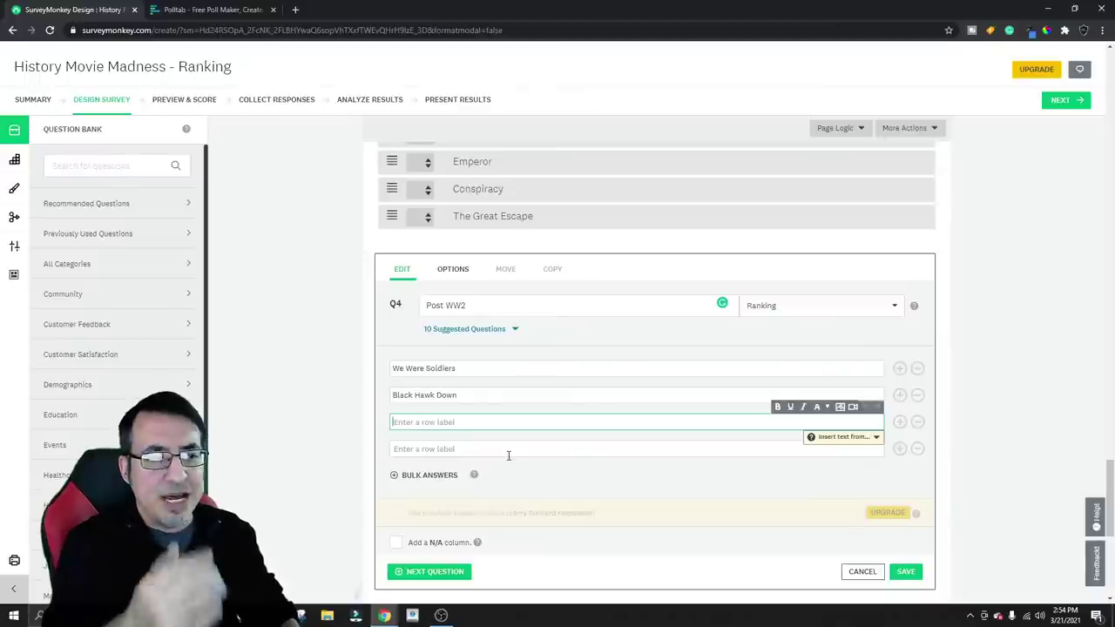
type("Death of Stalin")
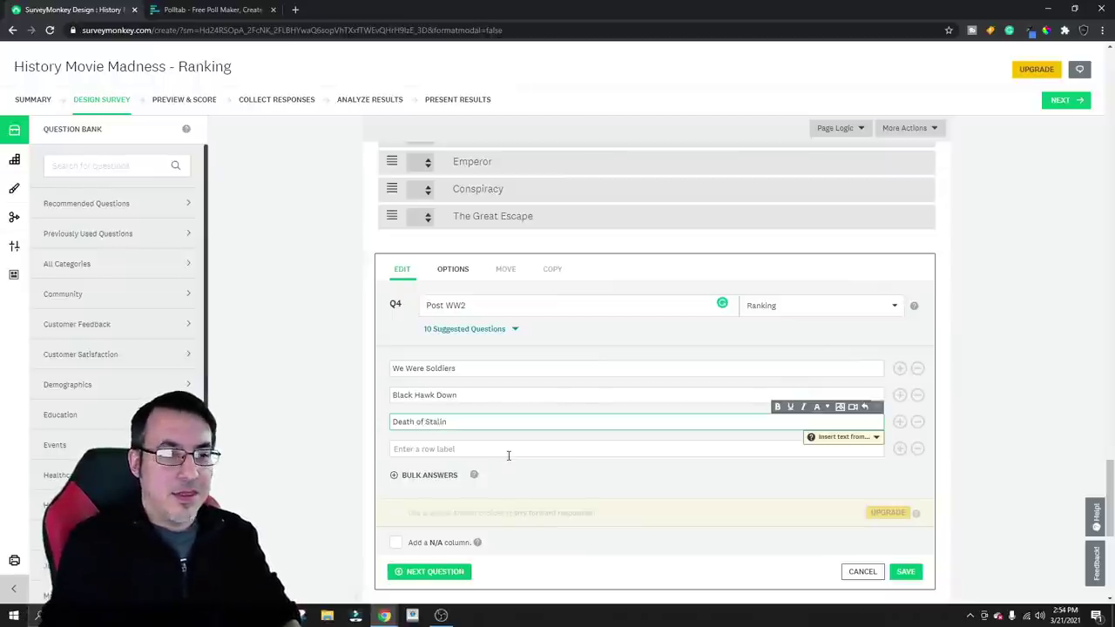
left_click(509, 454)
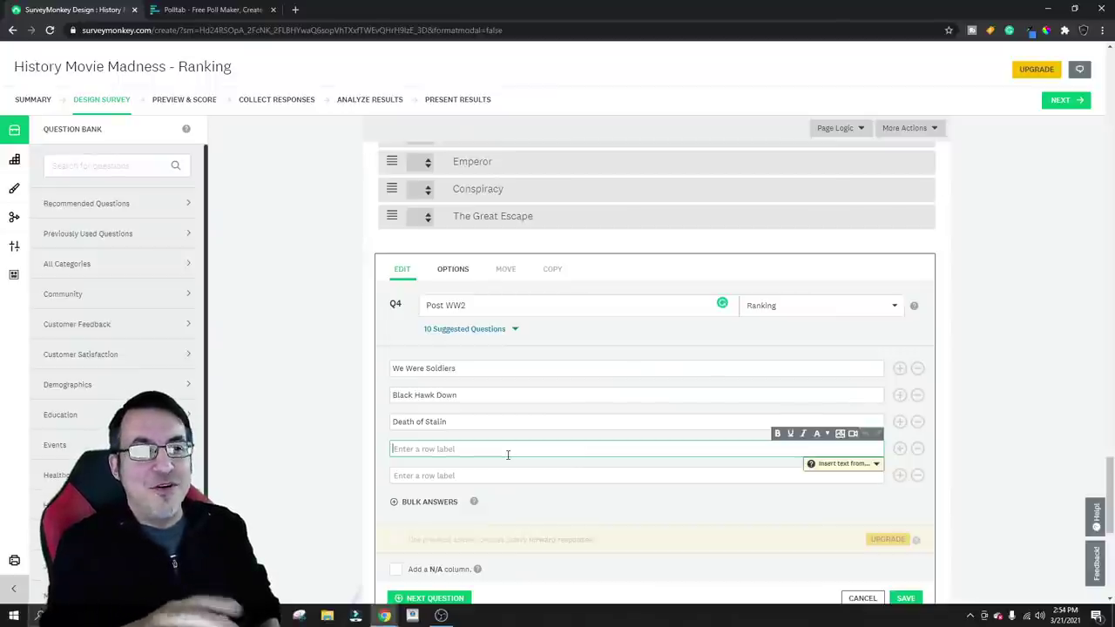
type("Full Met")
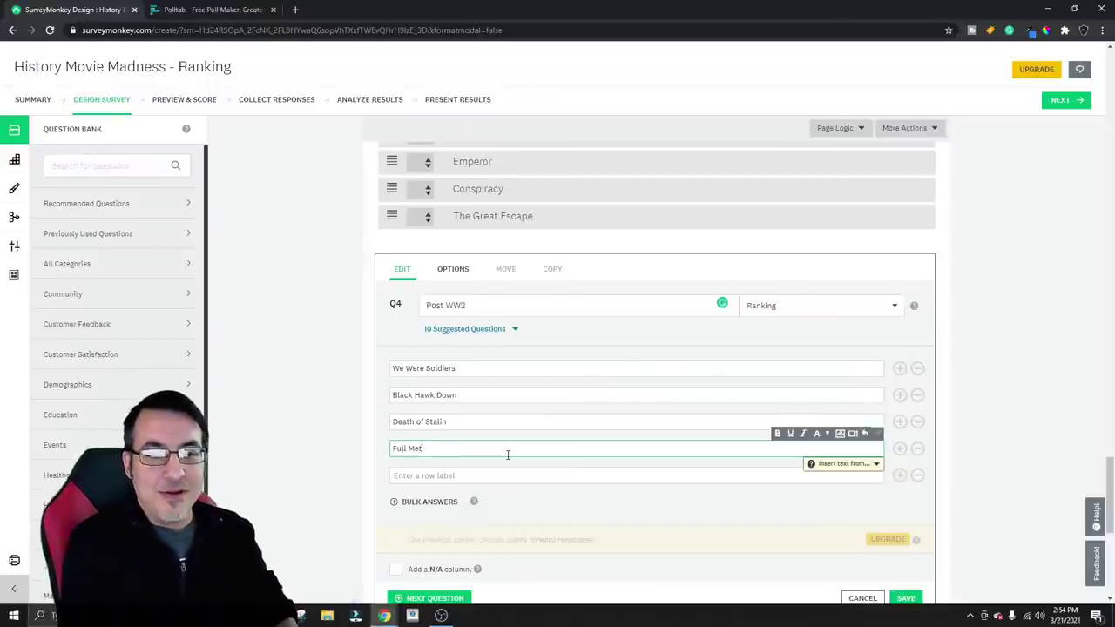
type("al Jacket")
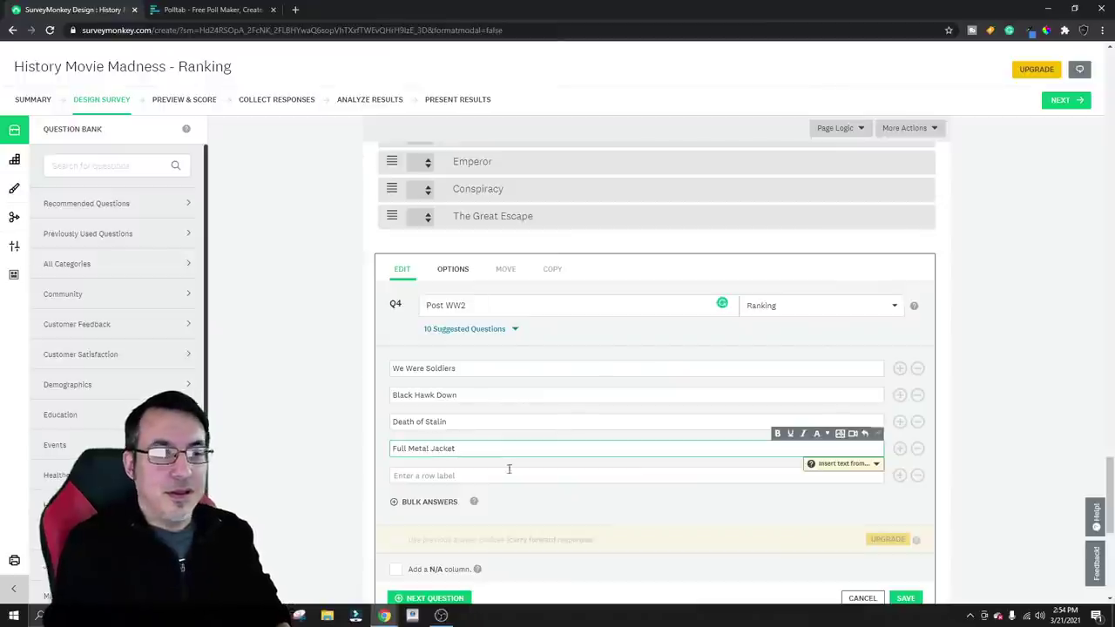
Add "Siege of Jadotville" and "Apocalypse Now" as the row labels below "Full Metal Jacket"
left_click(510, 475)
type("Sieg")
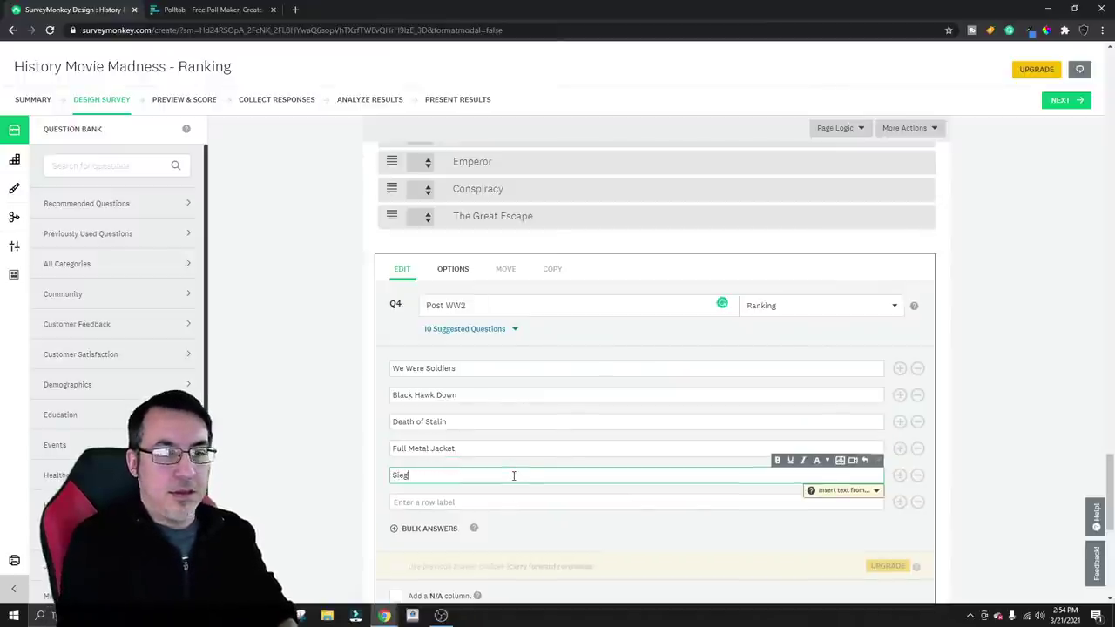
type("e of Jadotville")
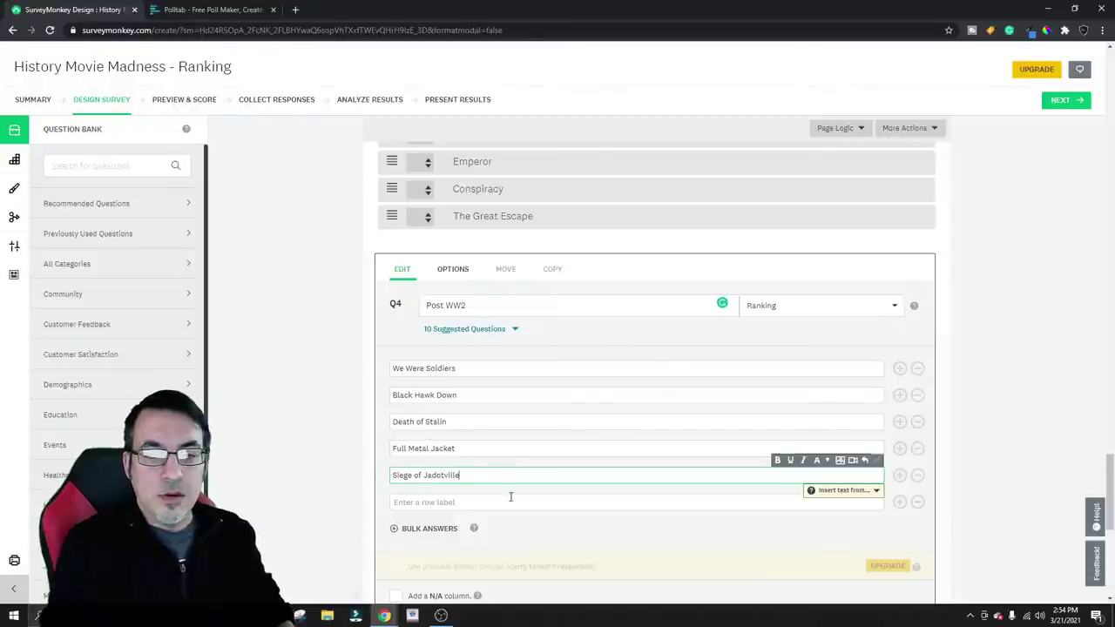
left_click(511, 499)
type("Apoc")
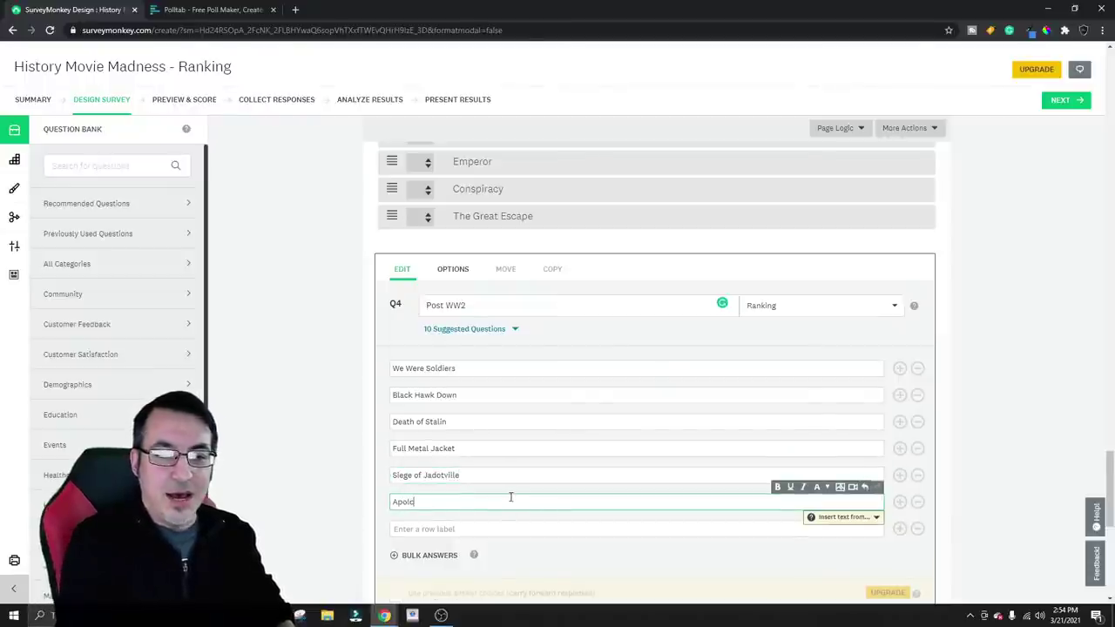
type("oll")
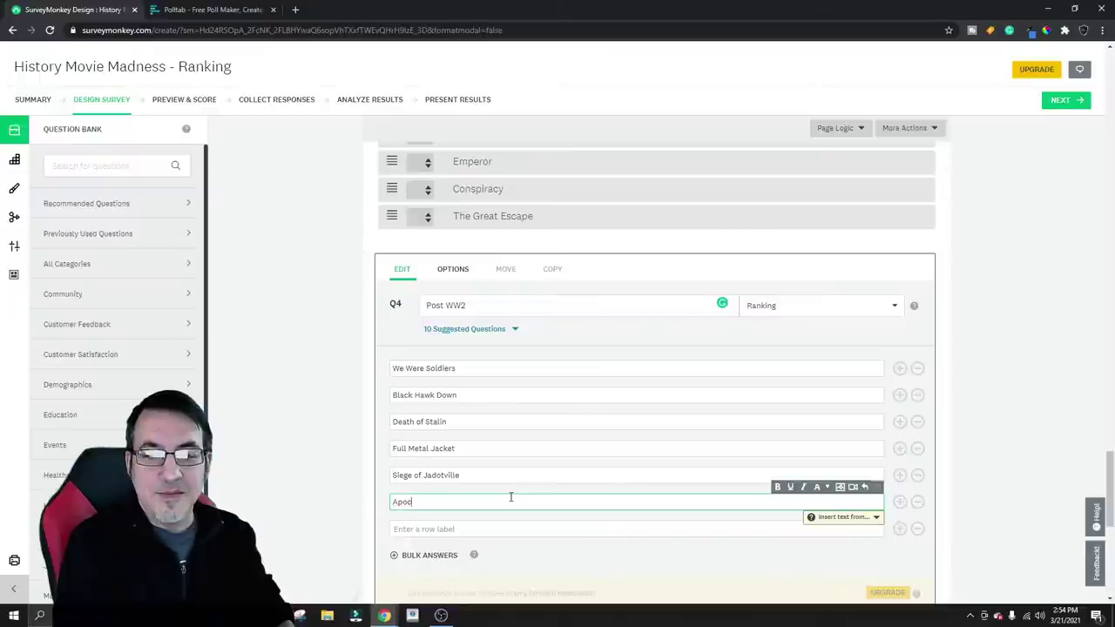
type("lypse Now")
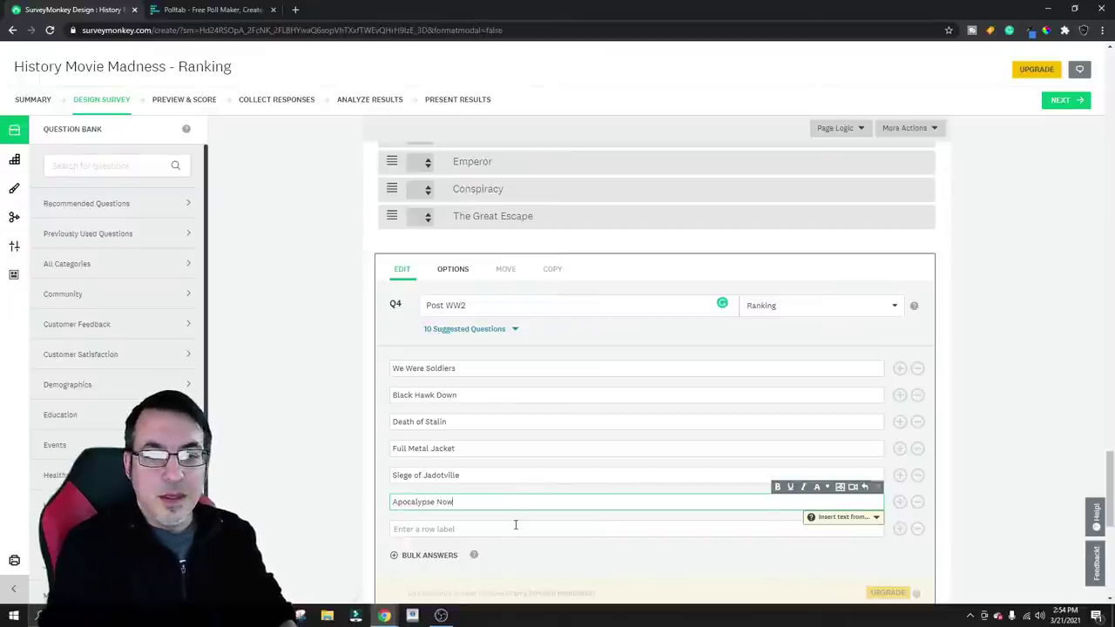
Add "Gandhi" and "American Sniper" as the row labels below "Apocalypse Now"
left_click(515, 526)
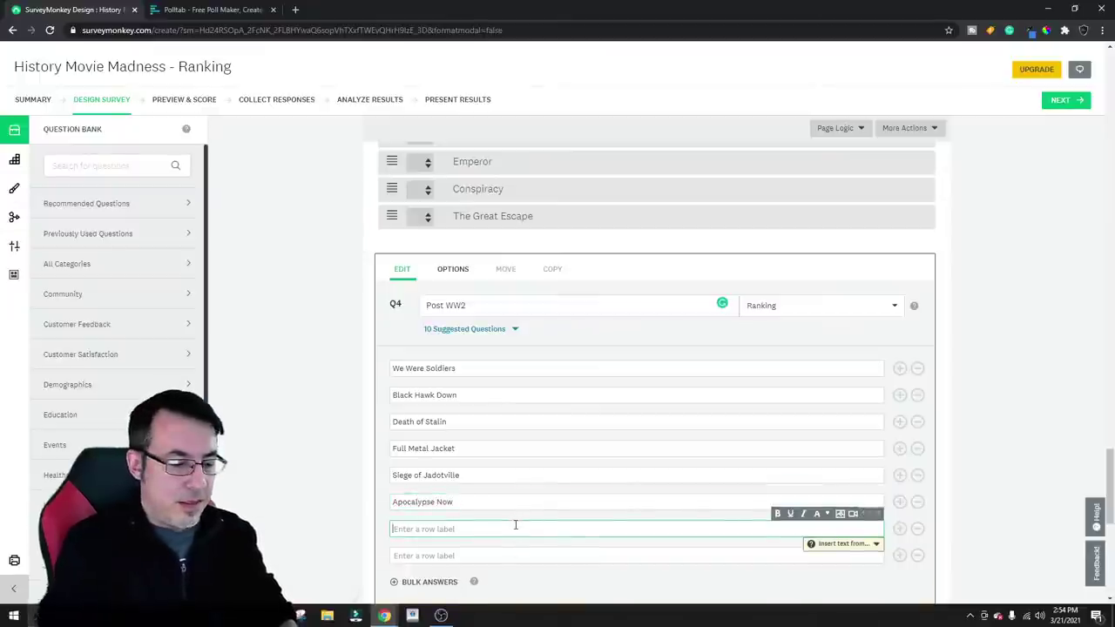
type("Gandhi")
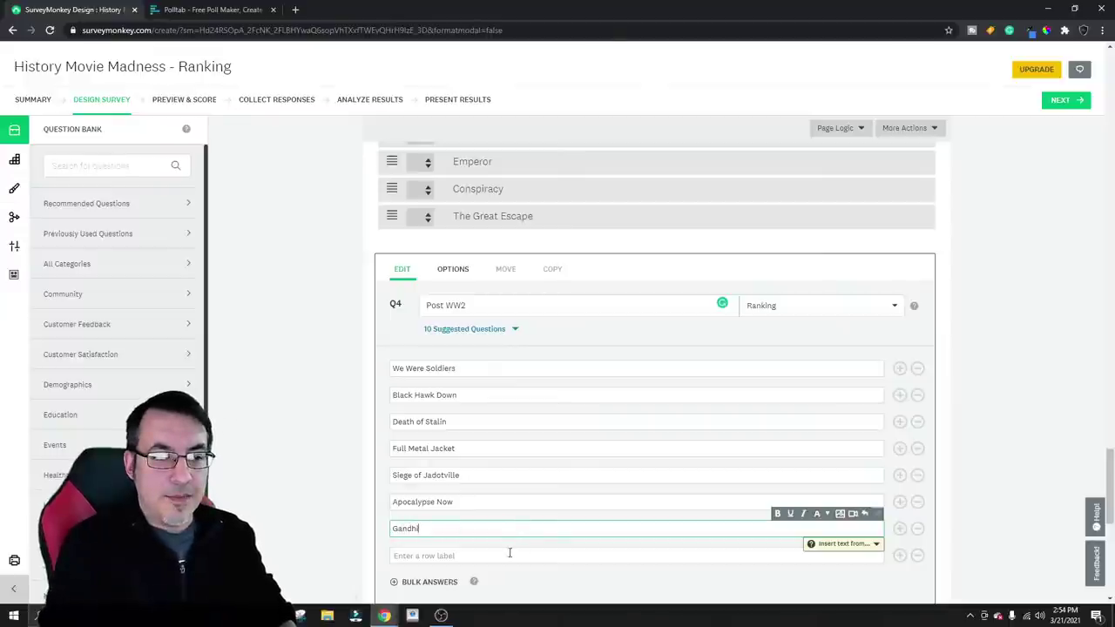
left_click(509, 554)
type("A")
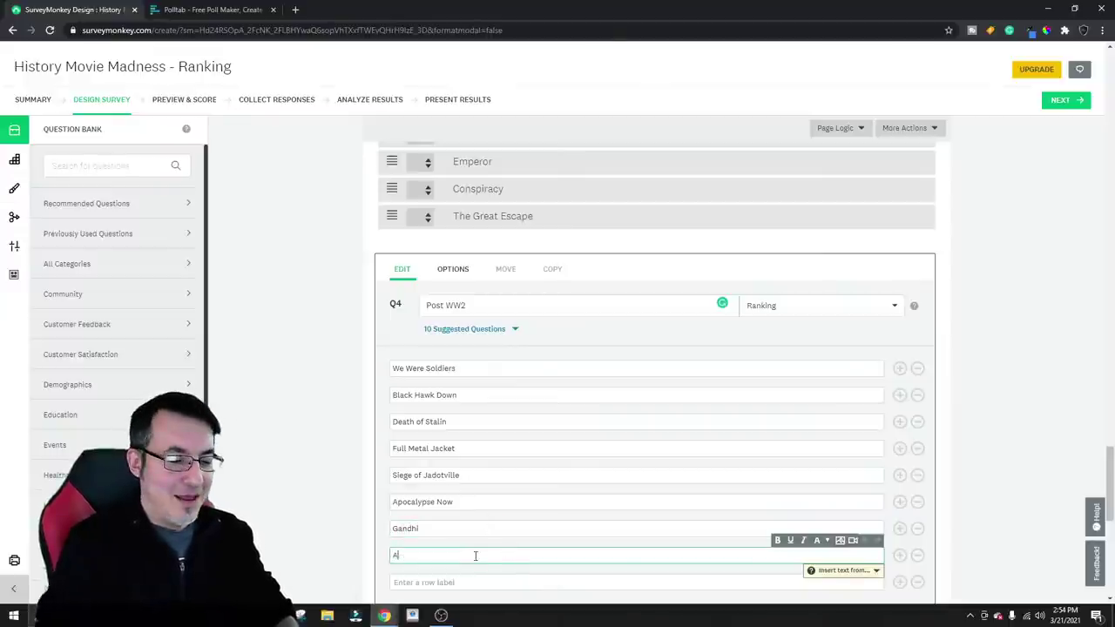
type("merican Sniper")
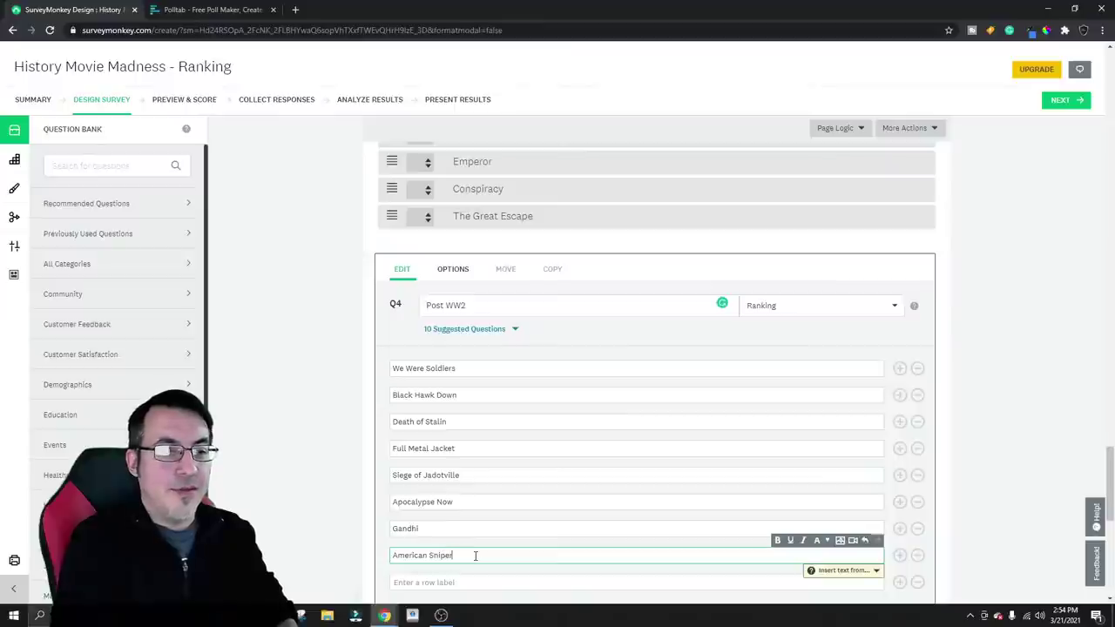
Add "Apollo 13" and "Thirteen Days" as the row labels below "American Sniper"
left_click(476, 580)
type("Apoll")
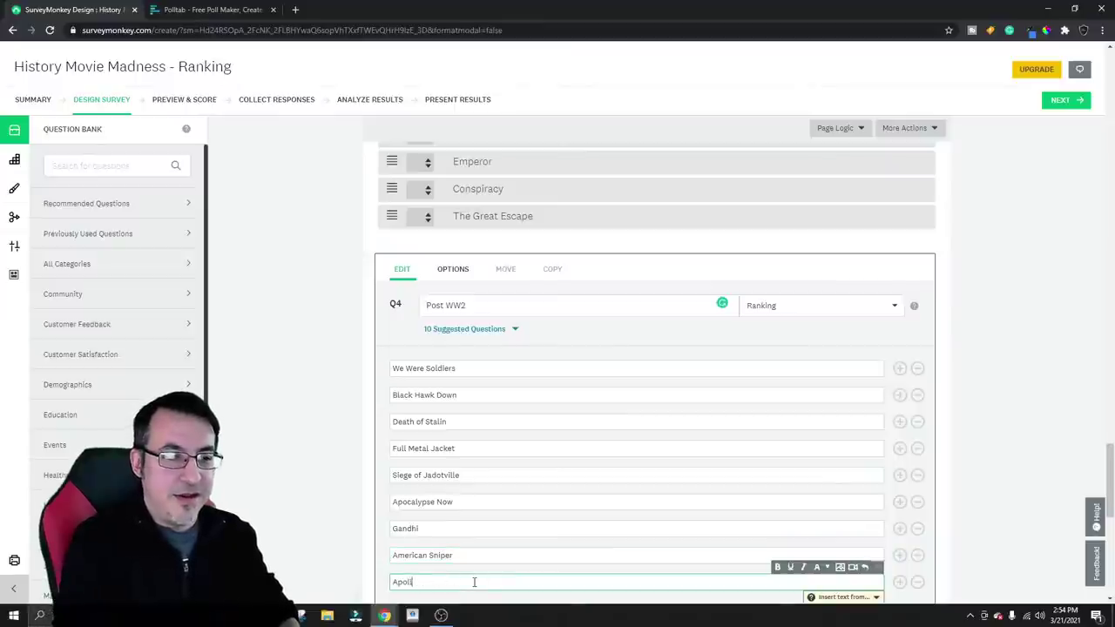
type("o 13")
key("Return")
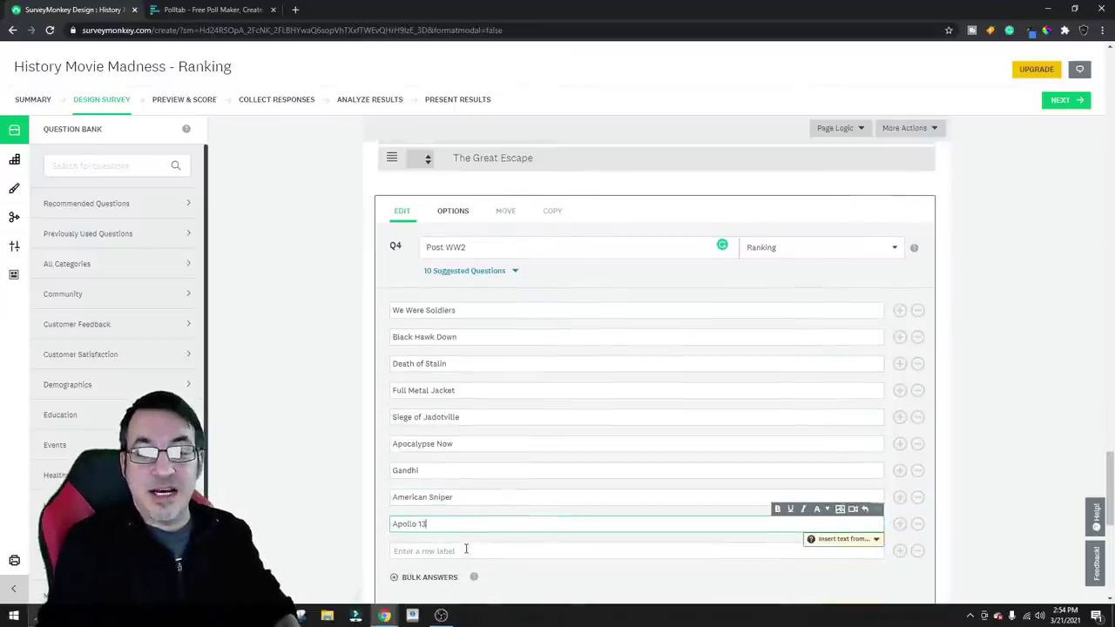
type("Thirtee")
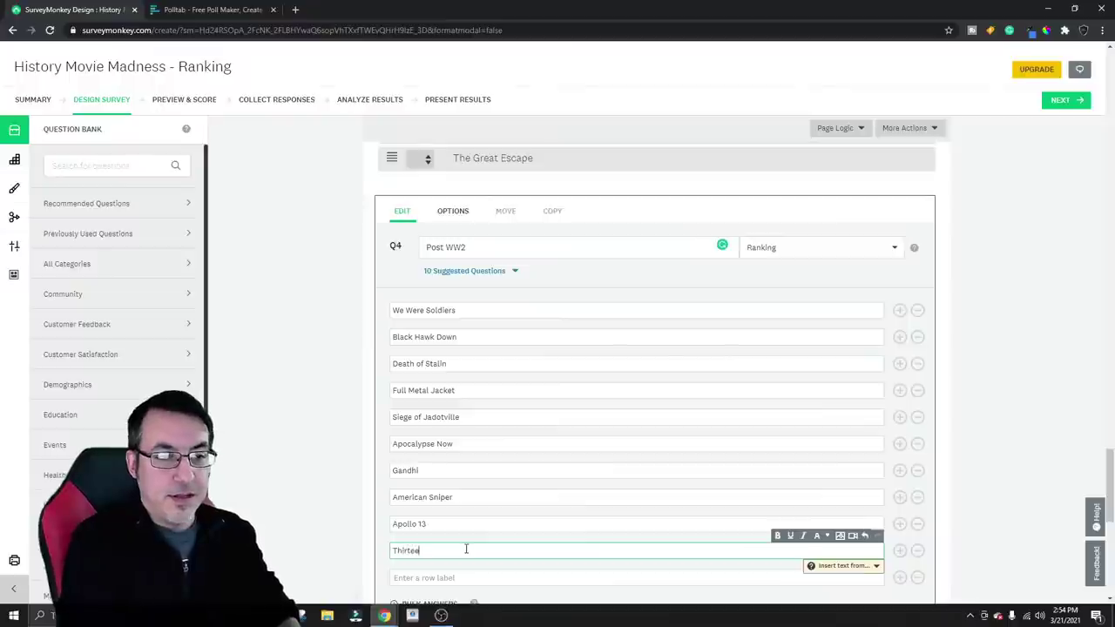
type("n Days")
Add "Seven Years in Tibet" as the row label below "Thirteen Days" and start the following row
key("Return")
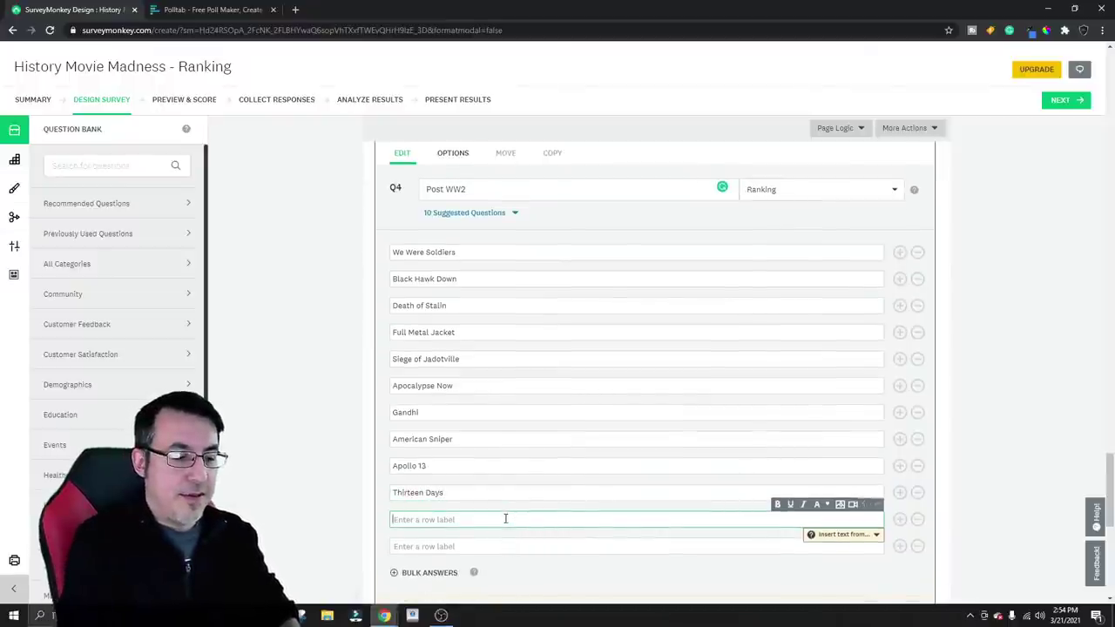
type("Seven Year")
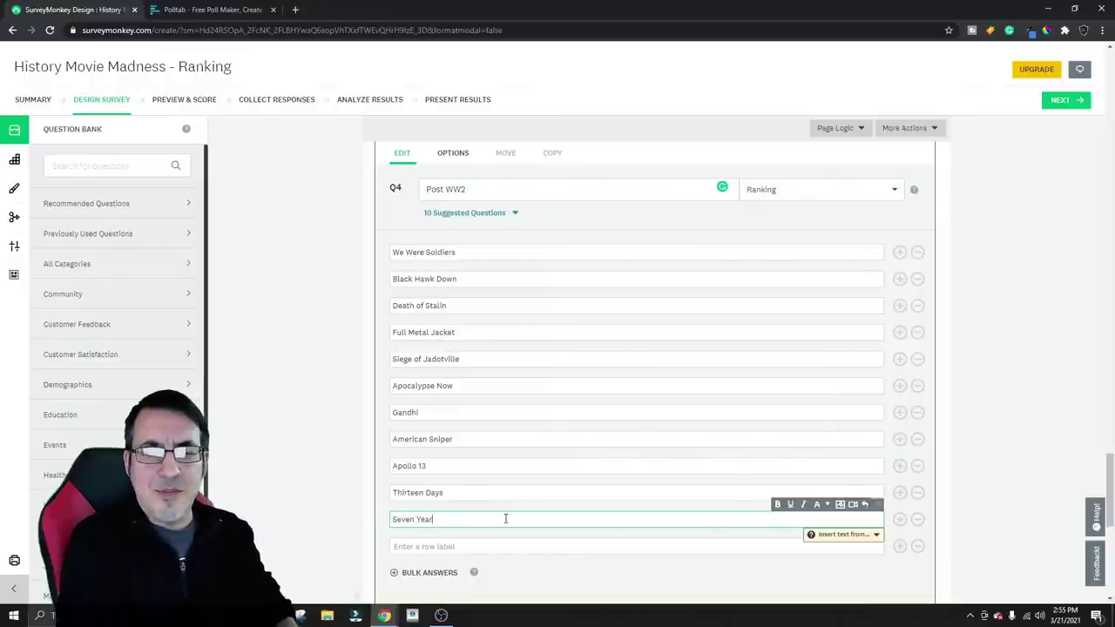
type("s in Tibet")
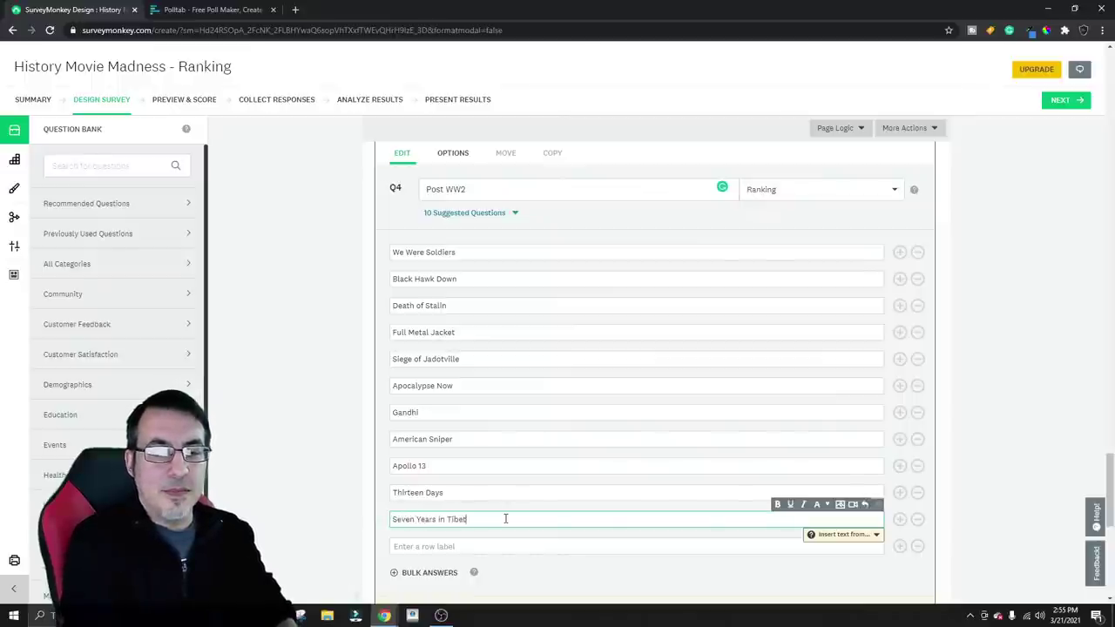
left_click(490, 545)
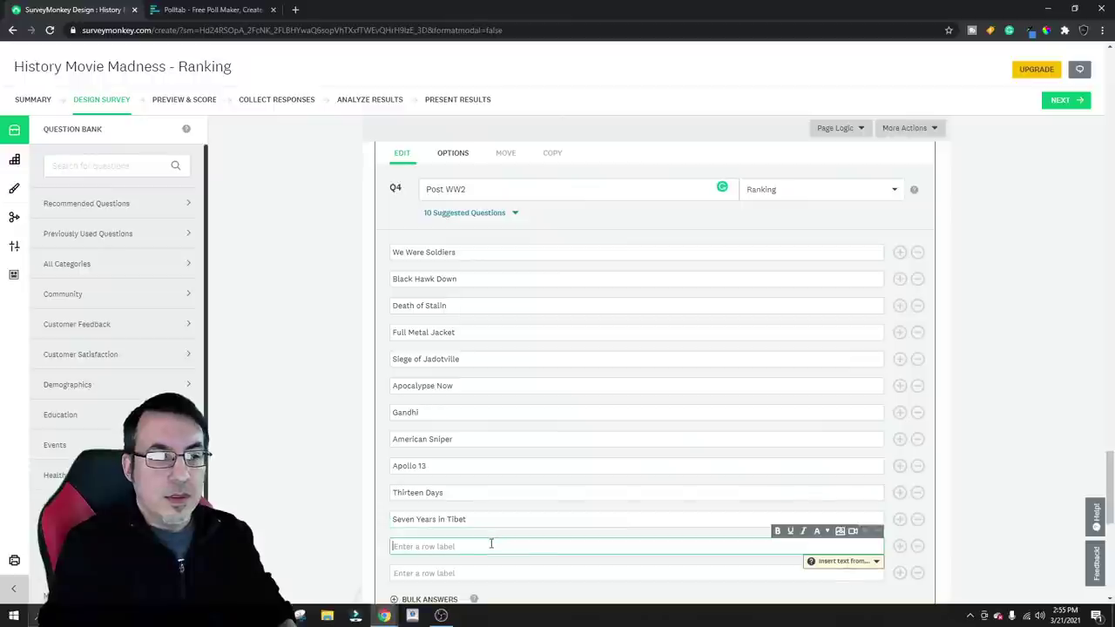
Add "Selma" and "Mash (TV Series)" as the row labels below "Seven Years in Tibet"
type("Selma")
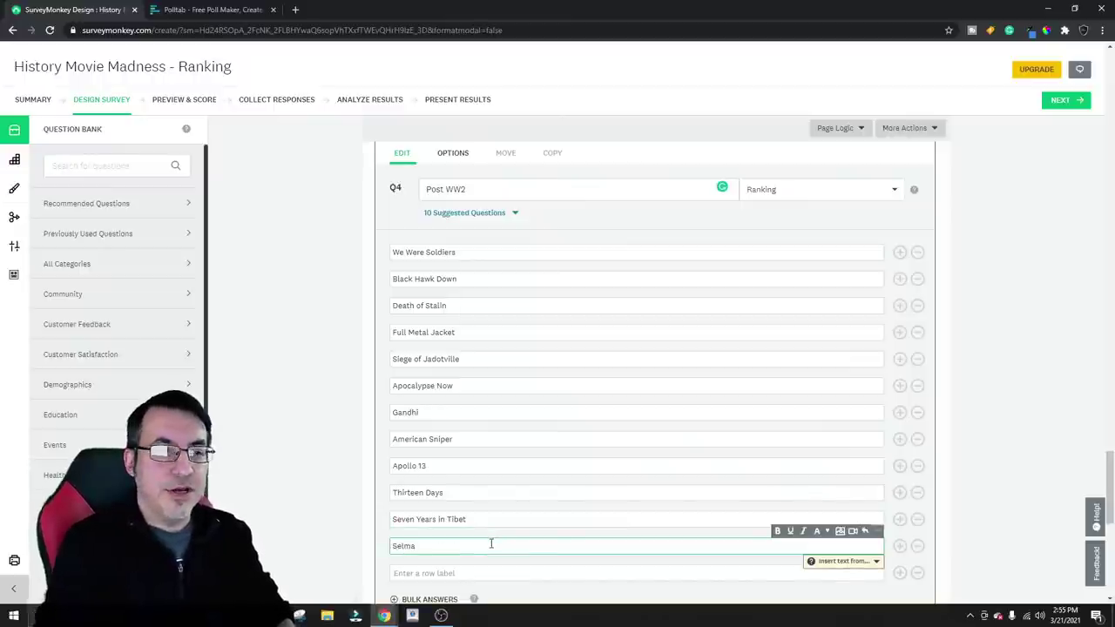
scroll(514, 500, "down", 1)
left_click(509, 516)
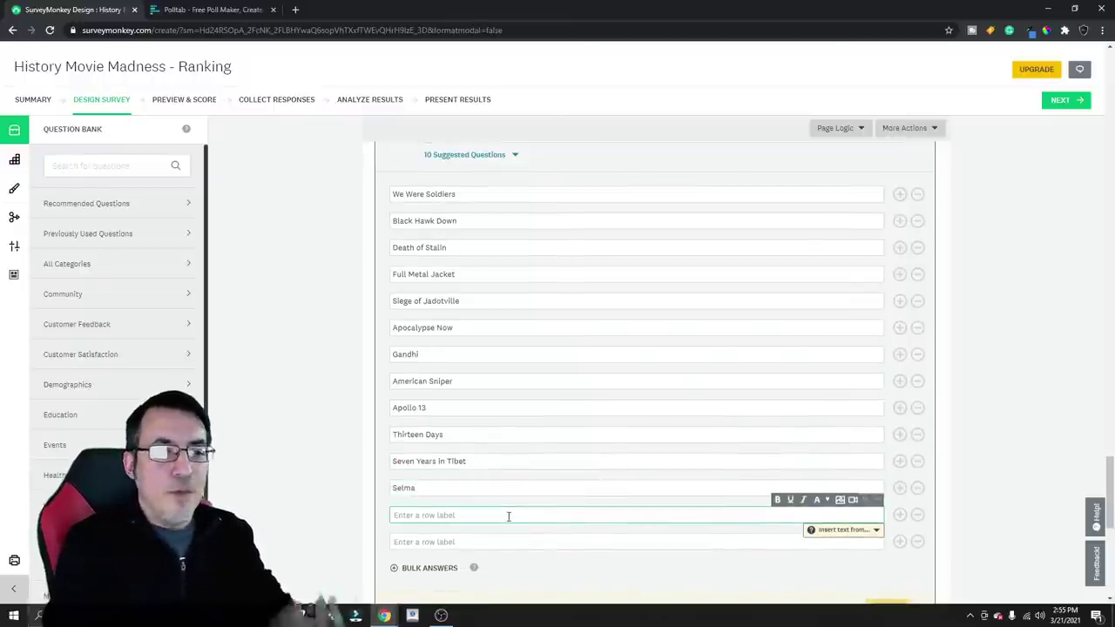
type("Masha (")
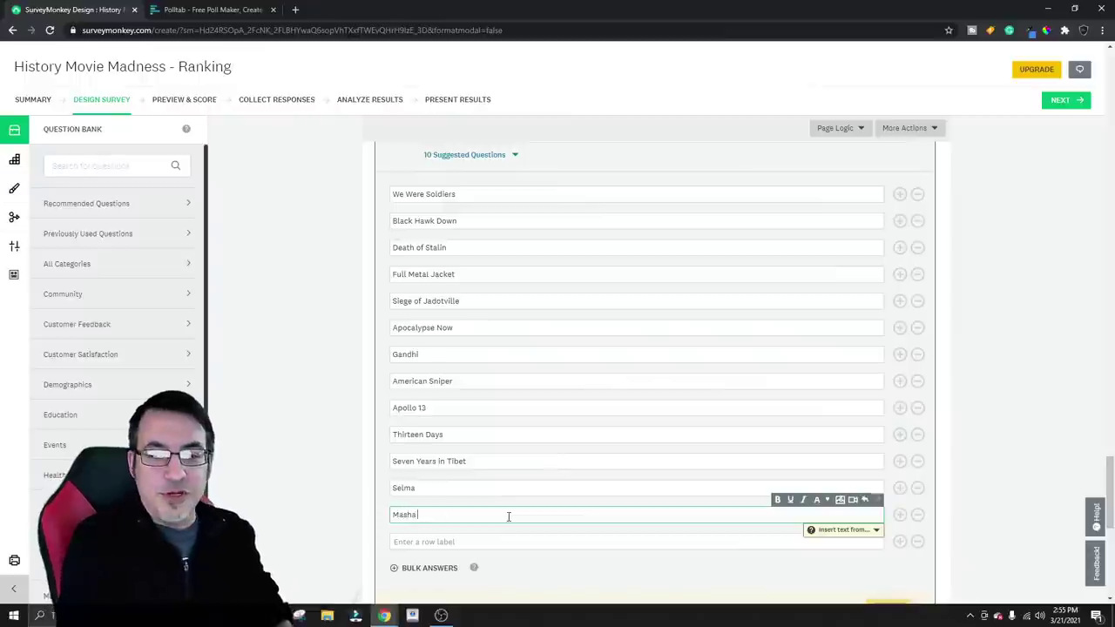
key("BackSpace")
key("BackSpace")
key("BackSpace")
type("(")
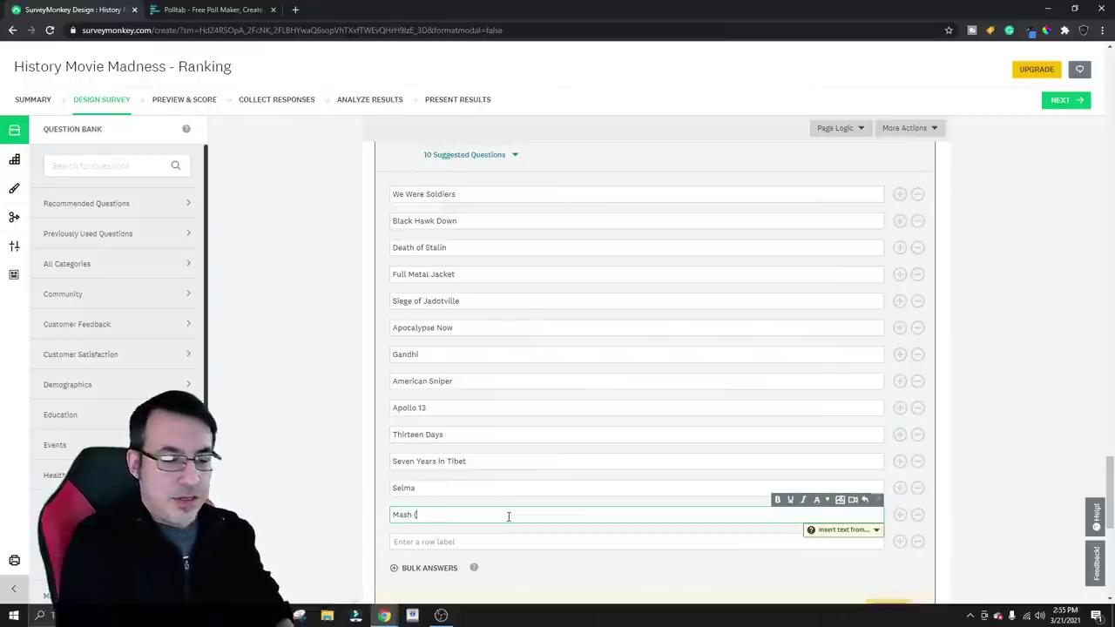
type("TV Ser")
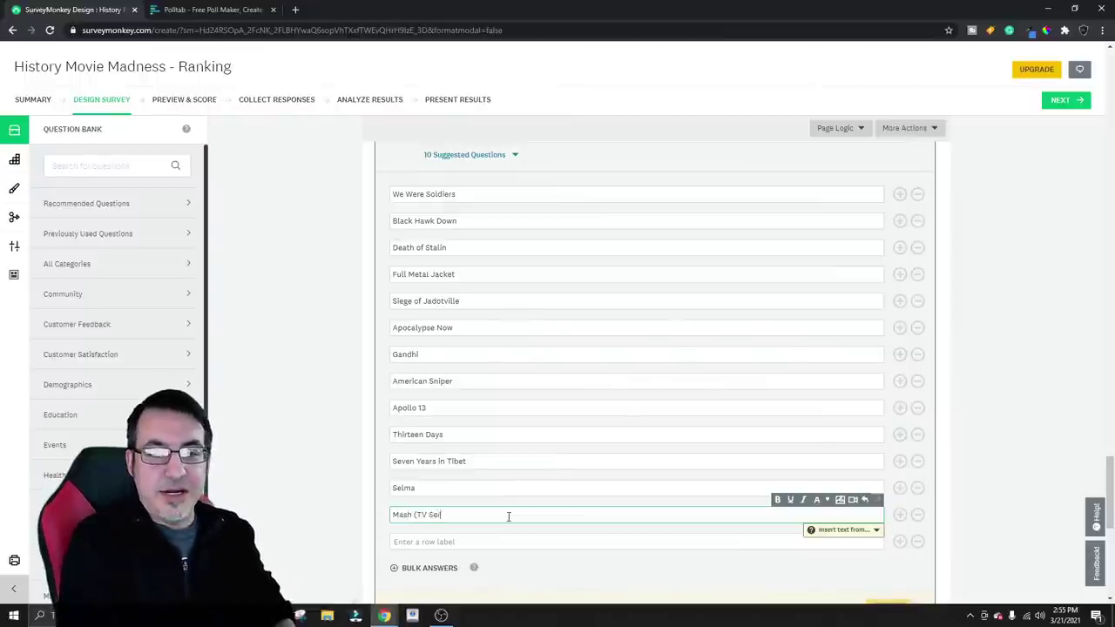
type("ies)")
Add "MASH (Movie)" as the row label below the TV series entry and change that entry to "MASH (TV Series)"
left_click(493, 543)
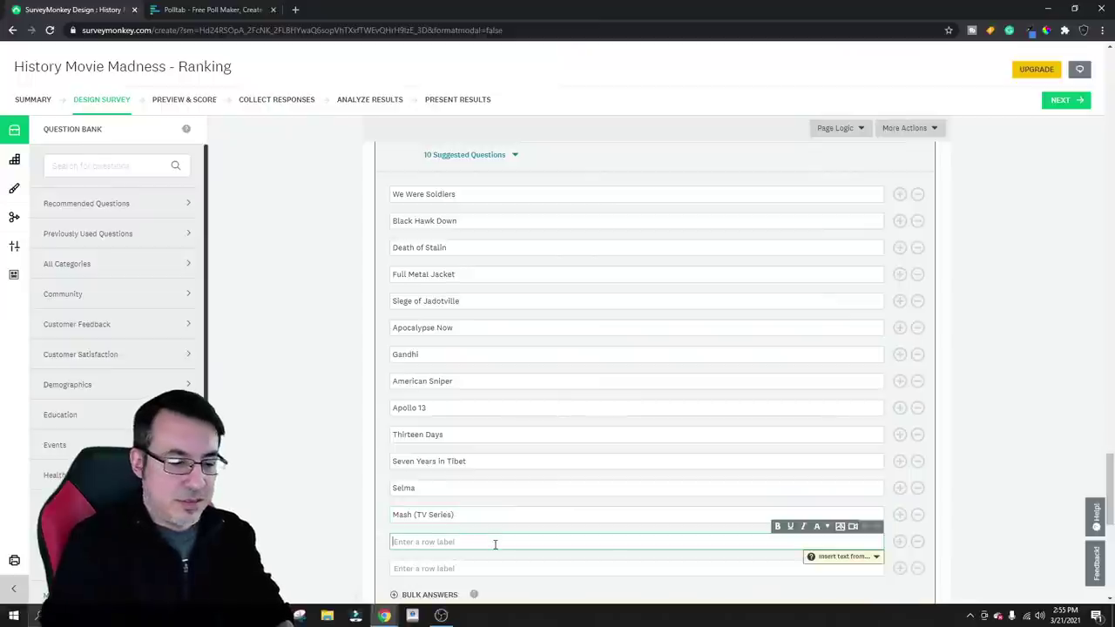
type("Mash (")
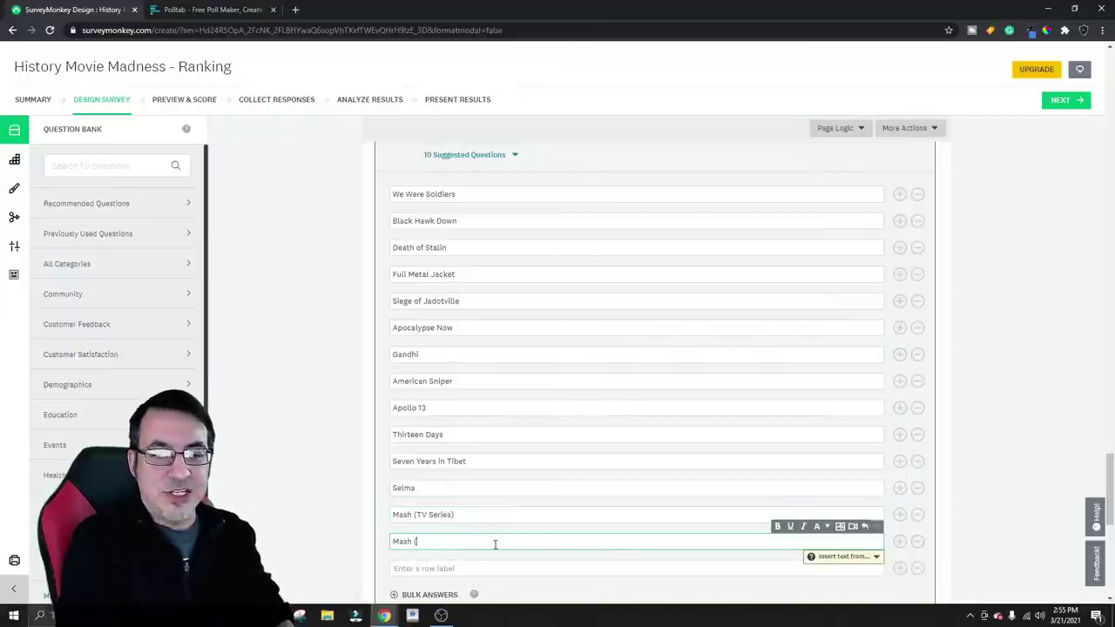
key("BackSpace")
key("BackSpace")
key("BackSpace")
key("BackSpace")
key("BackSpace")
type("ASH (")
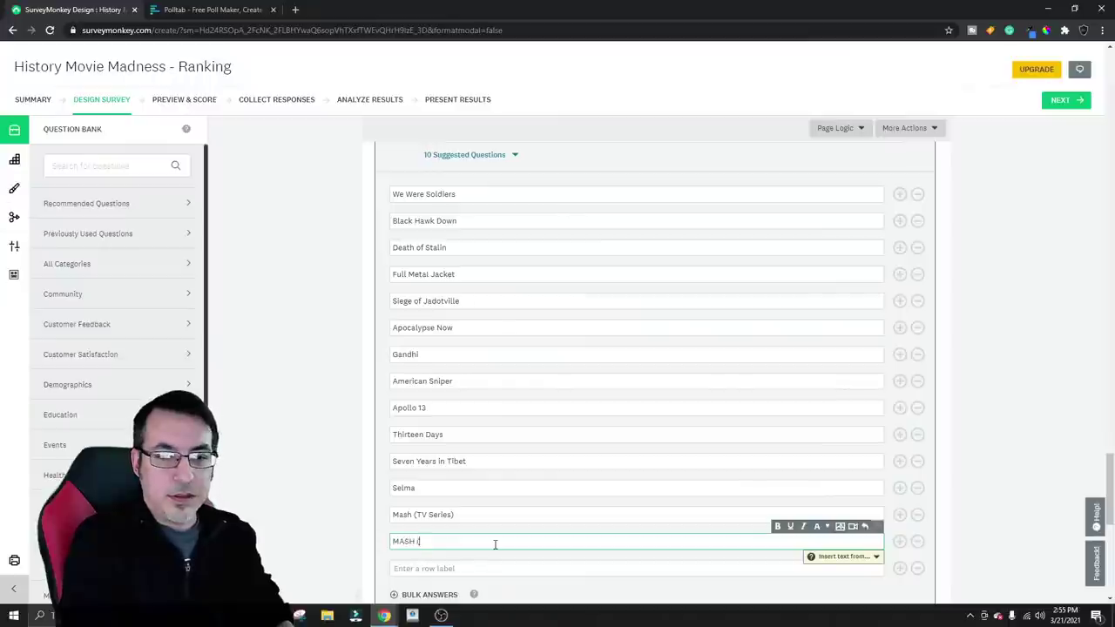
type("Movie)")
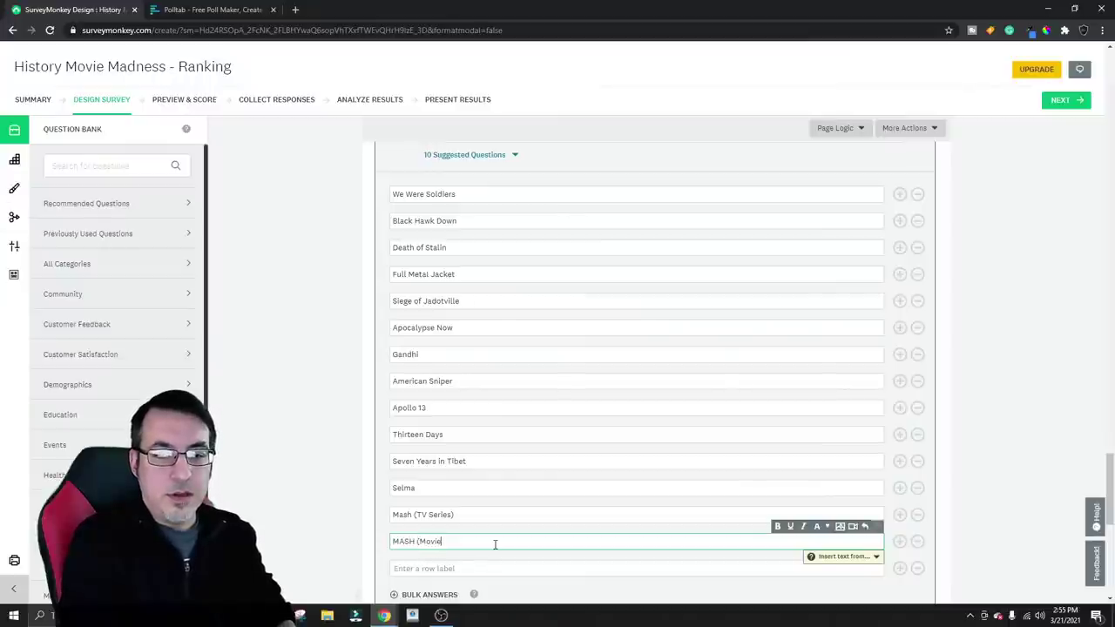
double_click(417, 514)
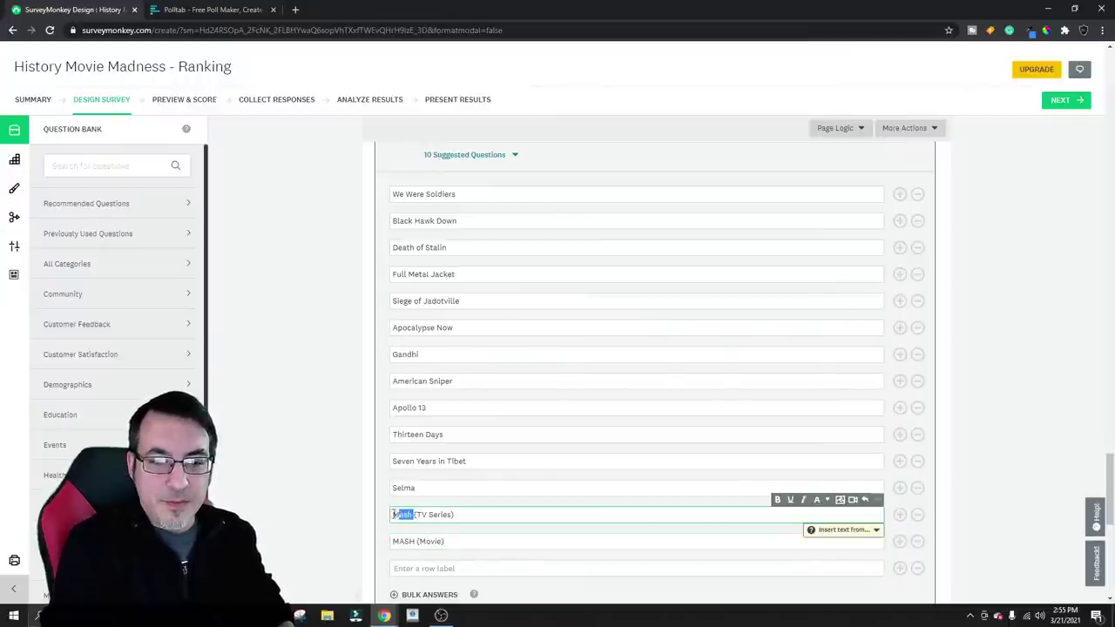
type("MASH")
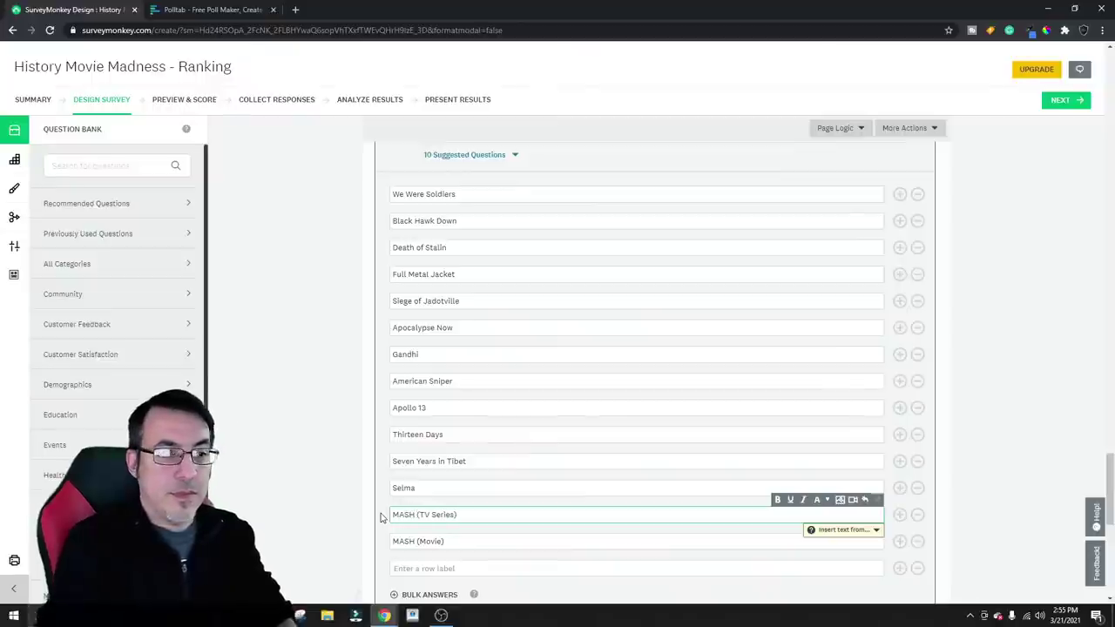
Add "Jarhead" and "Generation Kill" as the row labels below "MASH (Movie)"
scroll(376, 505, "down", 1)
left_click(439, 509)
type("Jarhead")
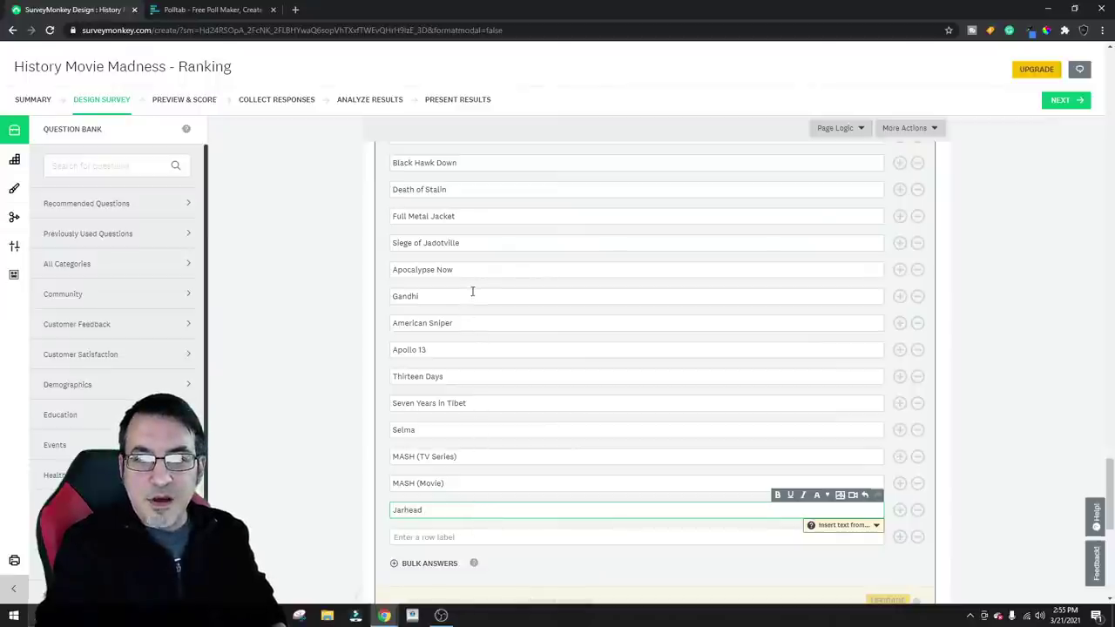
scroll(473, 298, "up", 2)
scroll(475, 299, "down", 2)
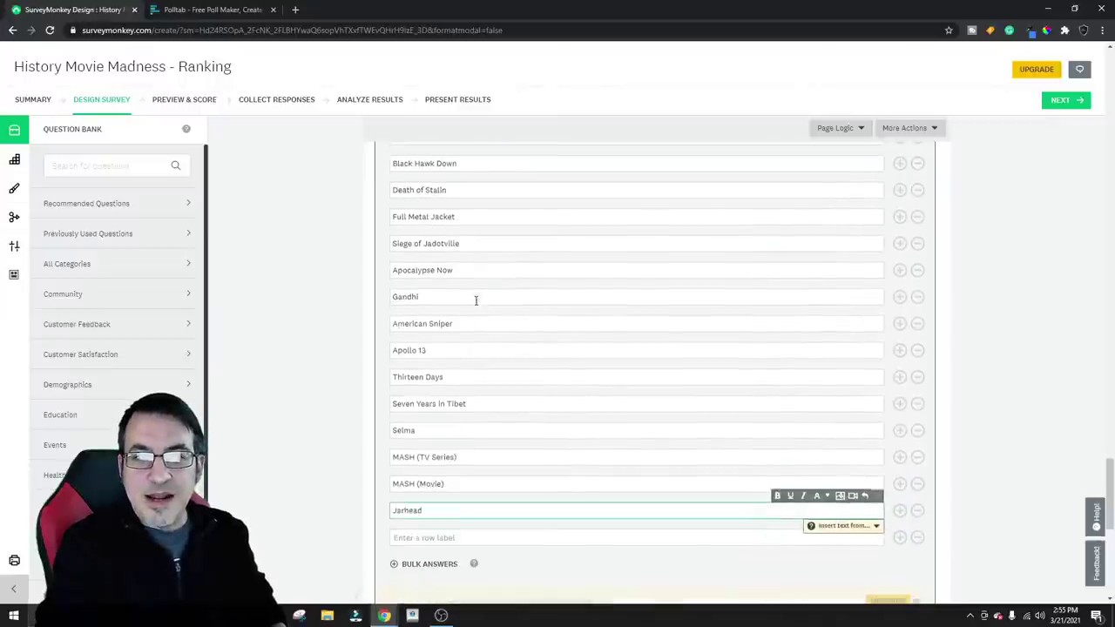
left_click(496, 524)
left_click(497, 531)
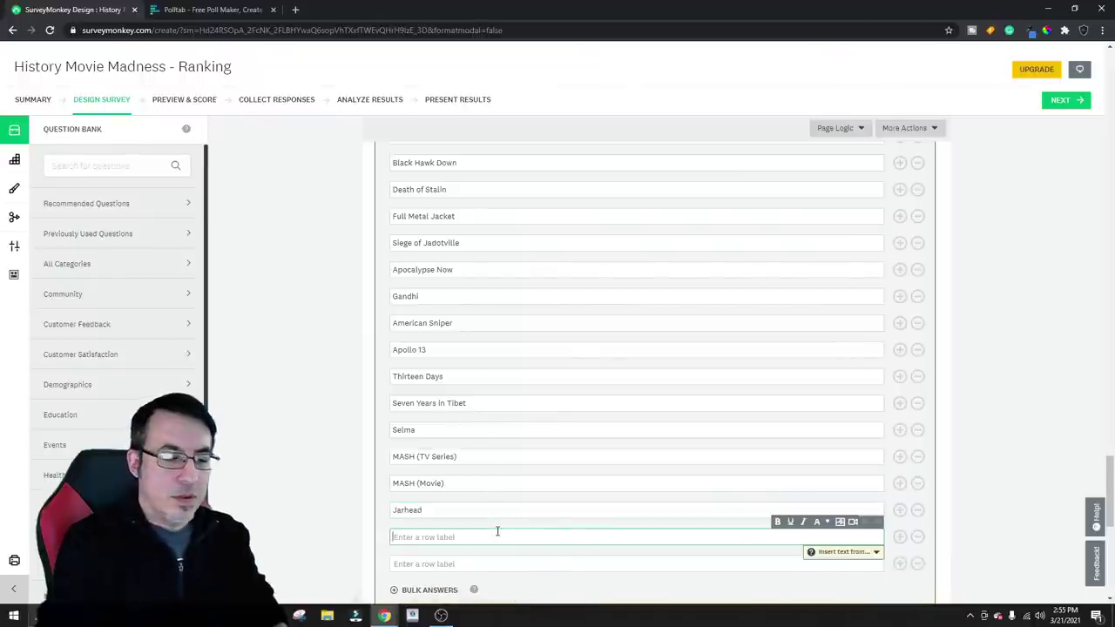
type("Generation K")
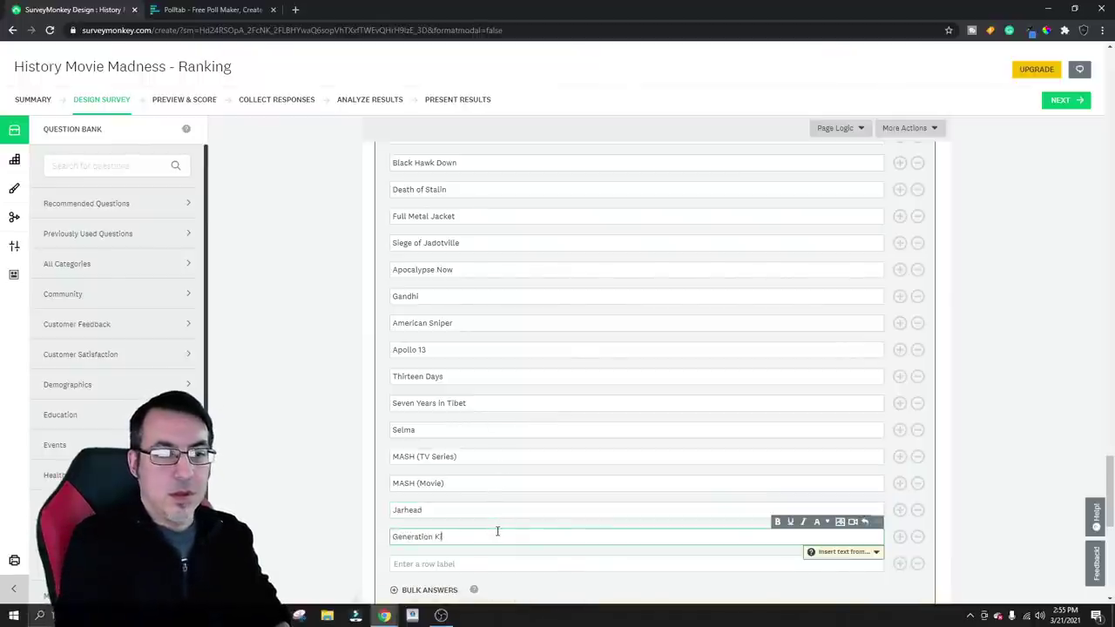
type("ill")
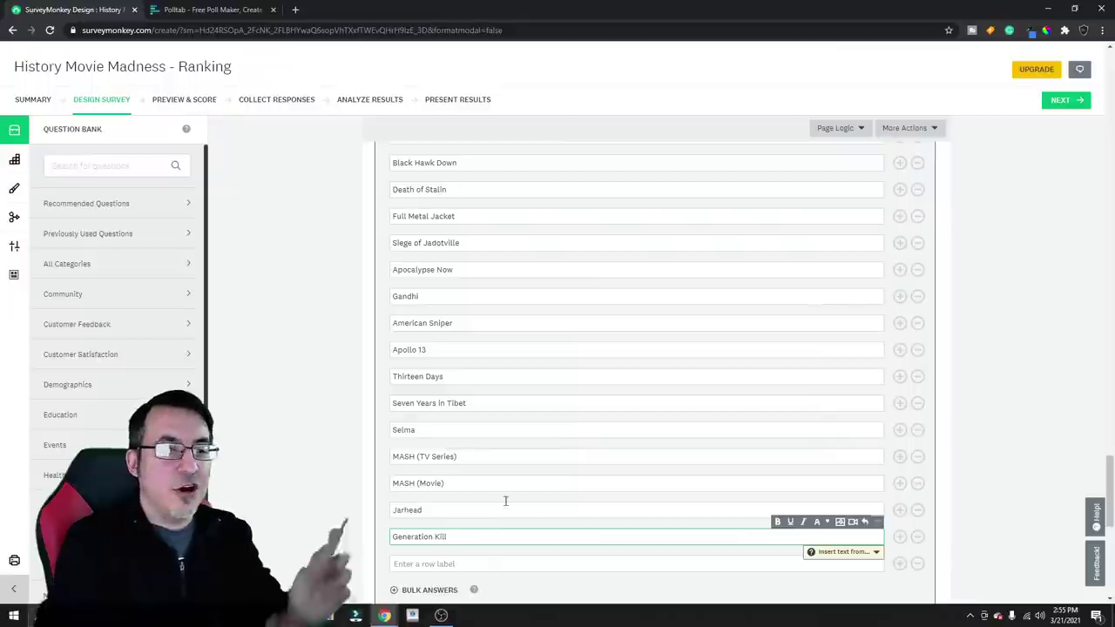
Add "Thirteen Hours" and "Hamburger Hill" as the row labels below "Generation Kill"
scroll(503, 462, "down", 1)
left_click(472, 448)
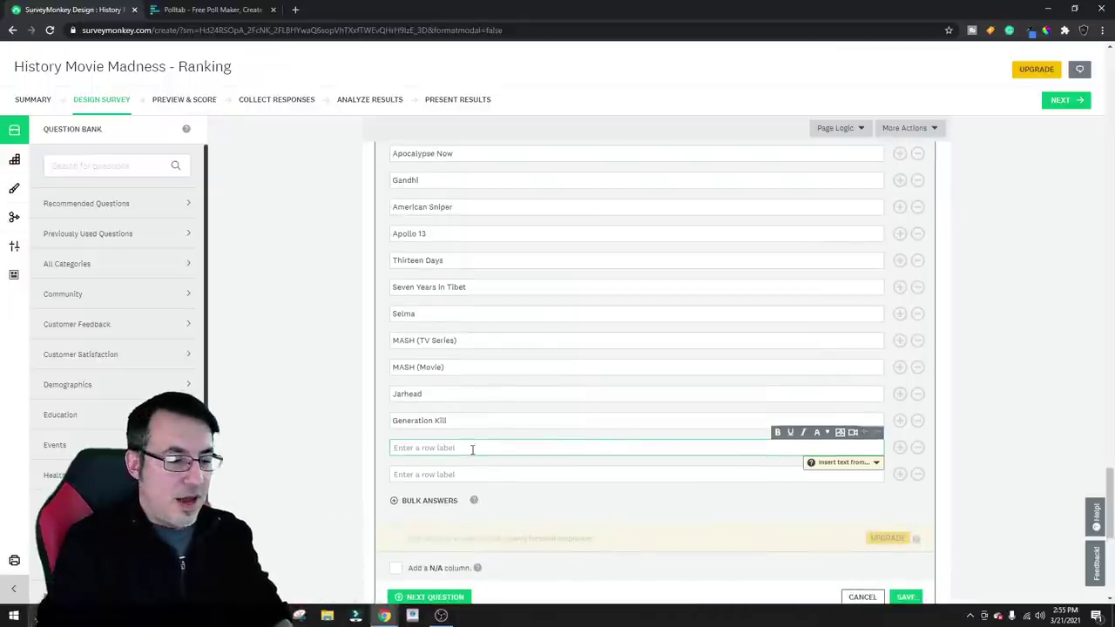
type("Thirteen Hours")
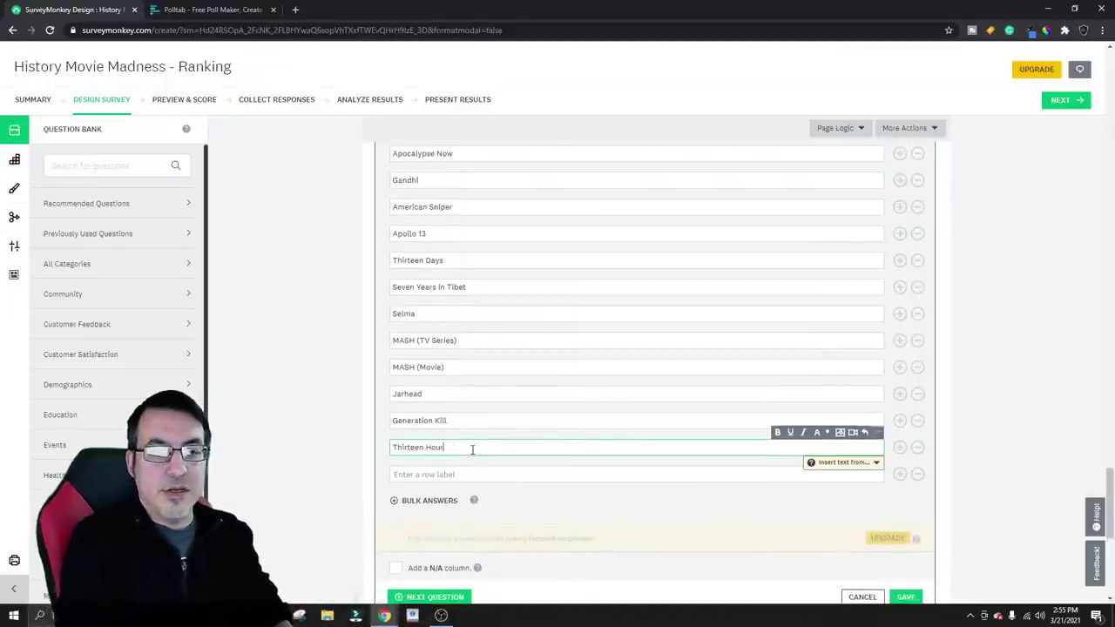
left_click(478, 474)
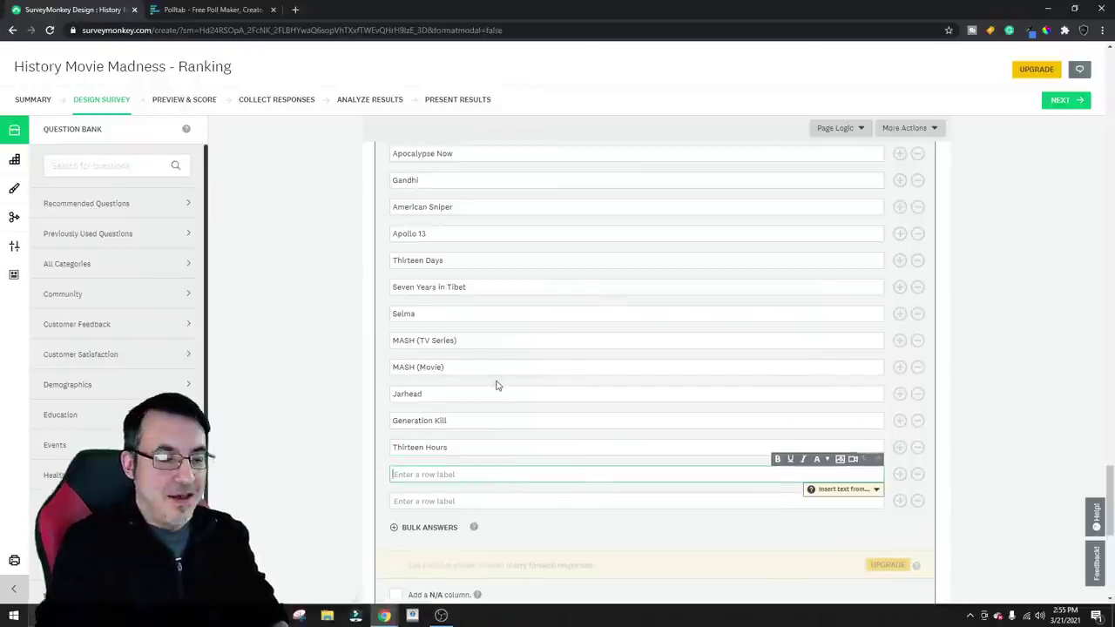
type("Hamburhger")
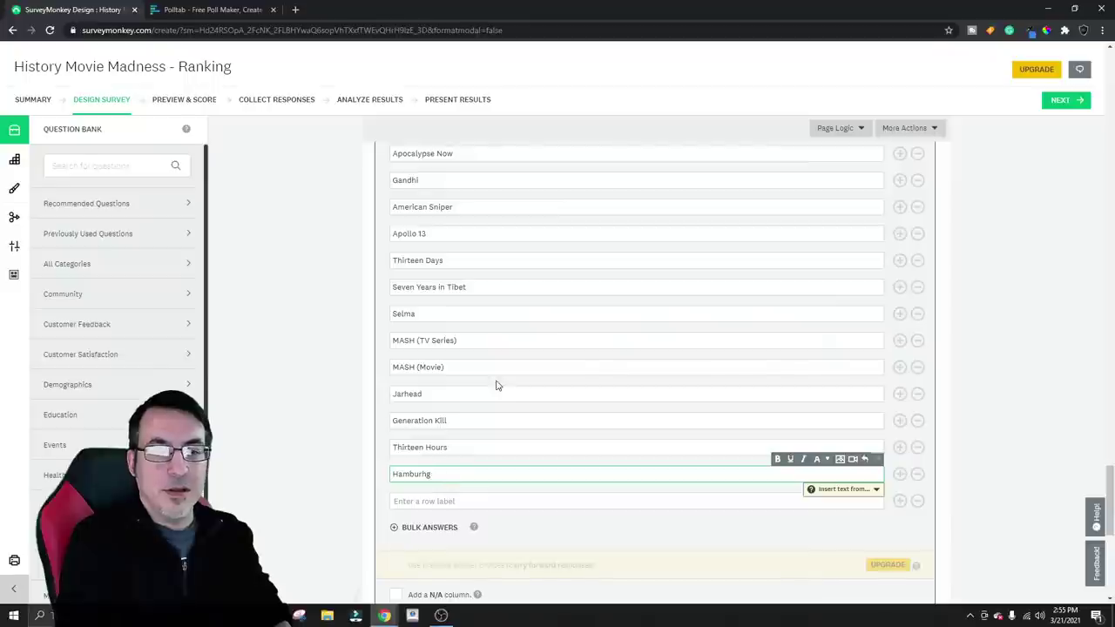
key("BackSpace")
type("ger Hill")
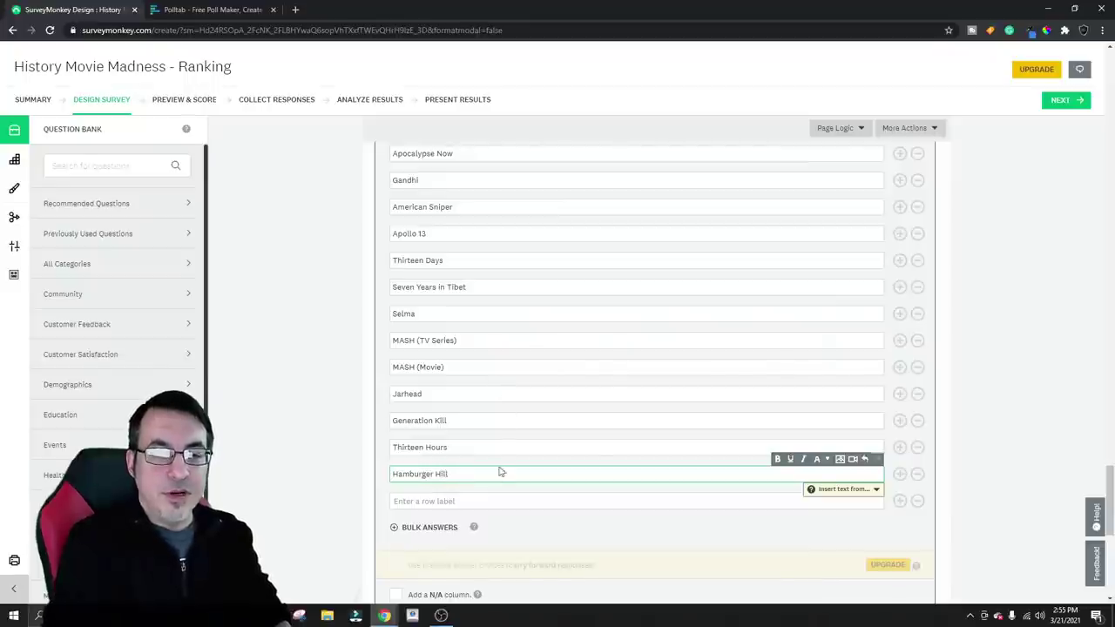
Add "Platoon" and "Good Morning Vietnam" as the row labels below "Hamburger Hill" and start the following row
left_click(499, 496)
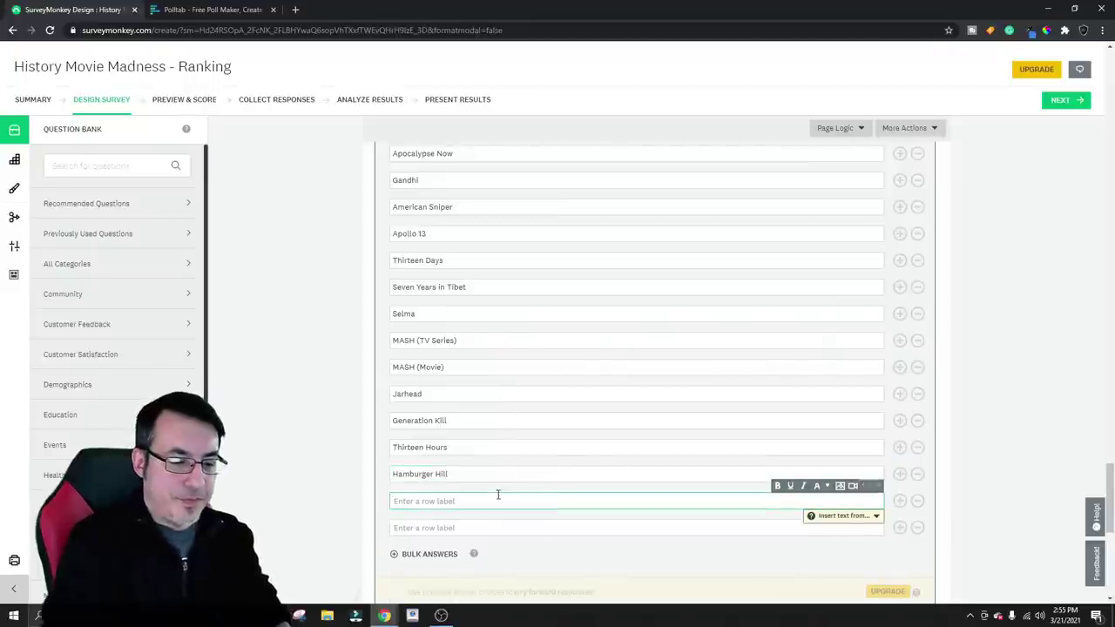
type("Platoon")
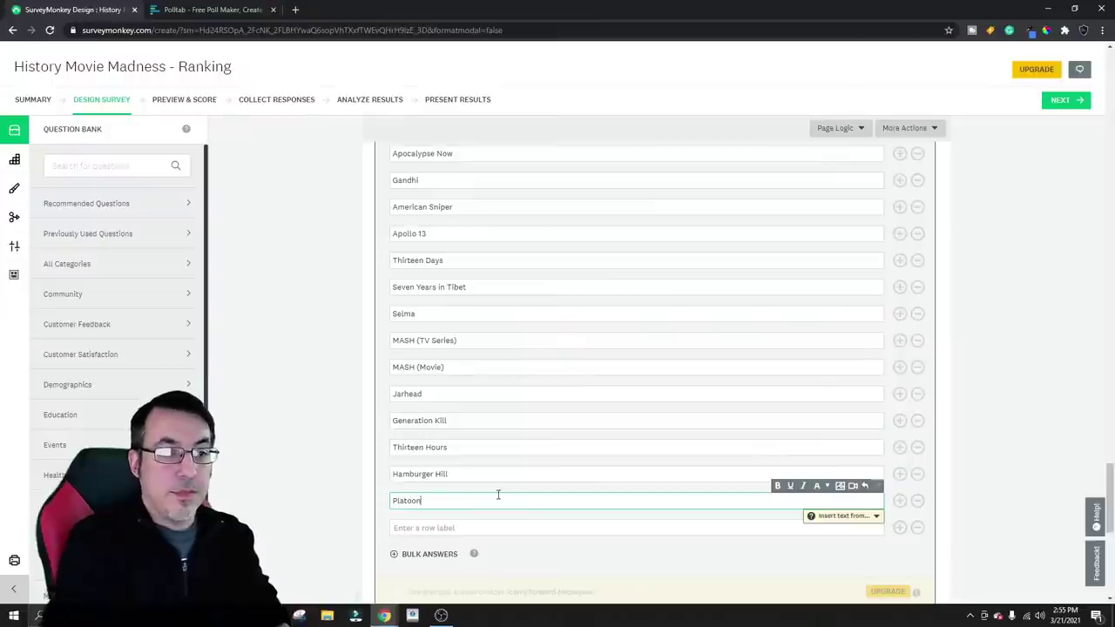
left_click(498, 532)
type("goo")
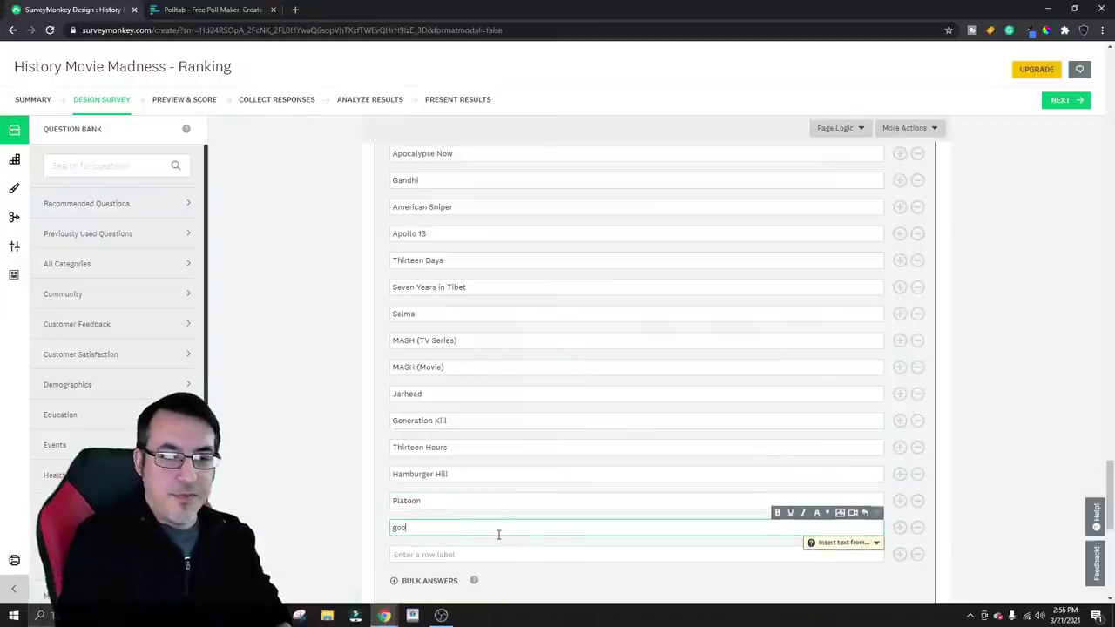
type("d")
key("BackSpace")
type("Good M")
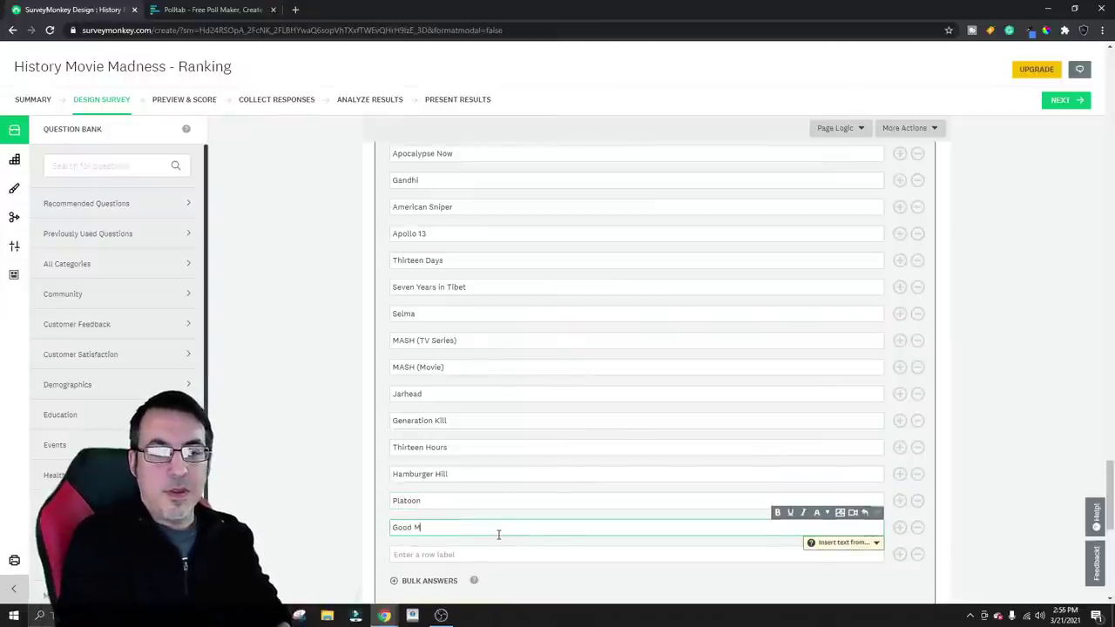
type("orning Vietnam")
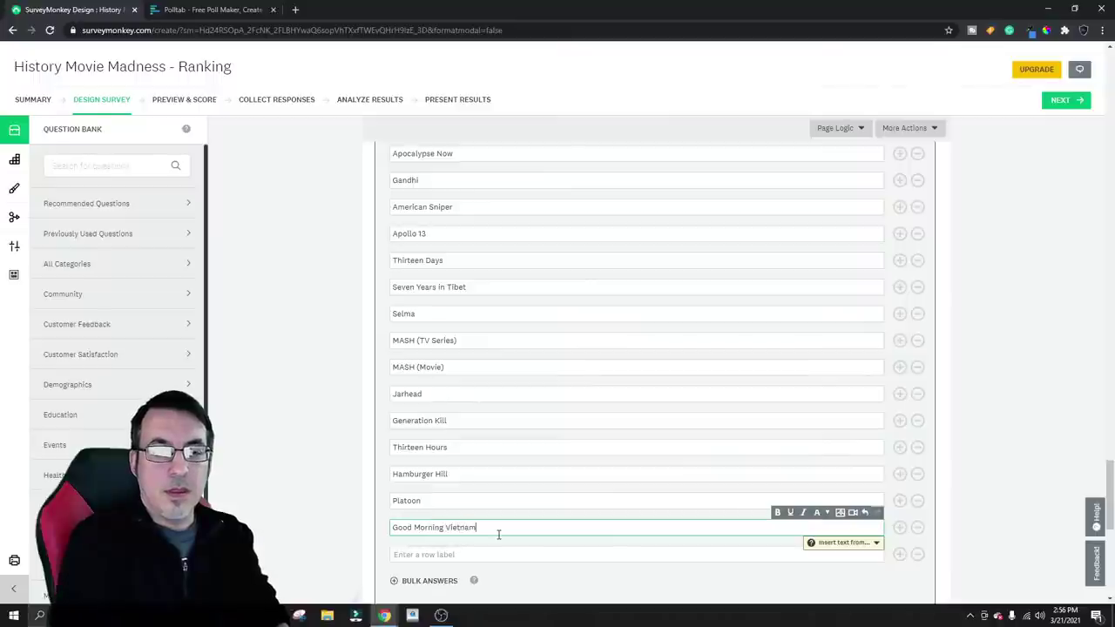
left_click(491, 554)
scroll(503, 525, "down", 2)
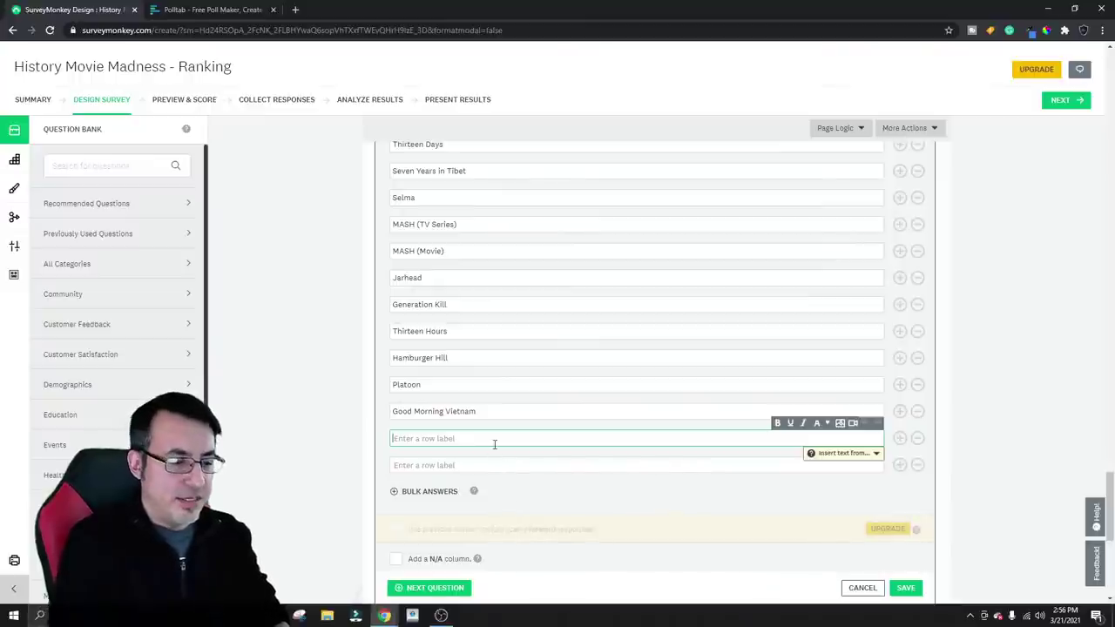
type("The In")
key("BackSpace")
key("BackSpace")
key("BackSpace")
key("BackSpace")
key("BackSpace")
key("BackSpace")
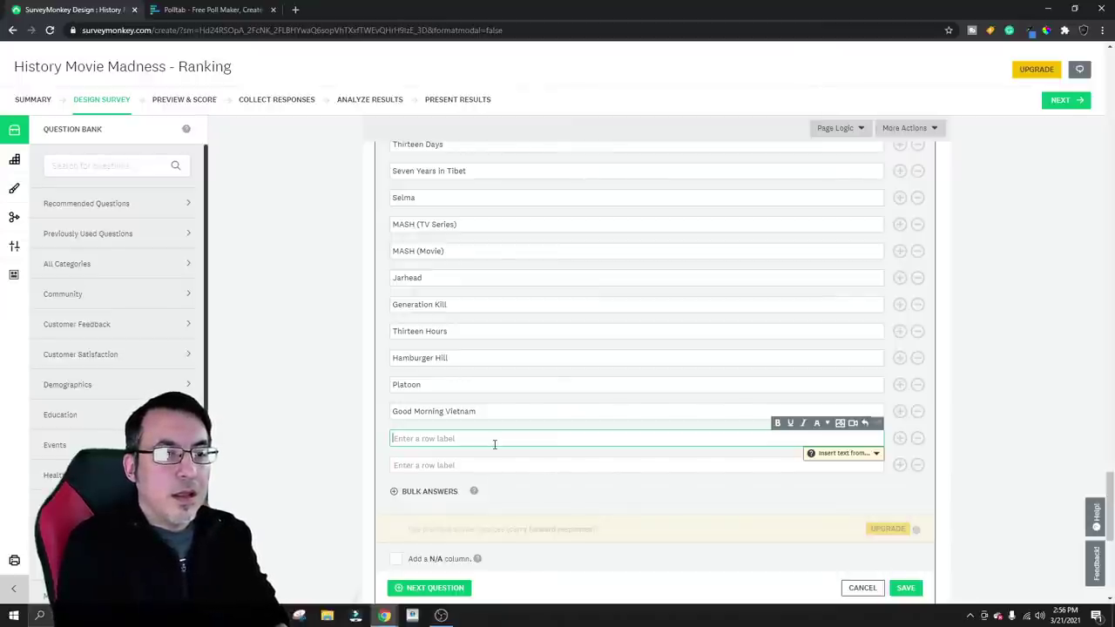
Add "Lone Survivor" and "Zero Dark Thirty" as the row labels below "Good Morning Vietnam"
type("Lone Survivor")
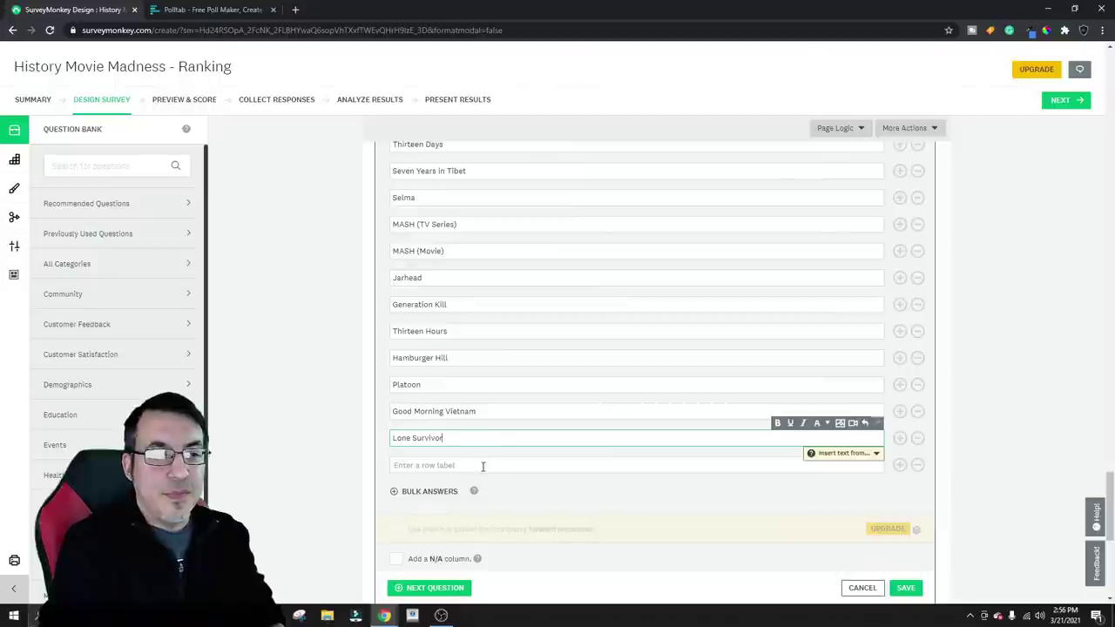
left_click(483, 465)
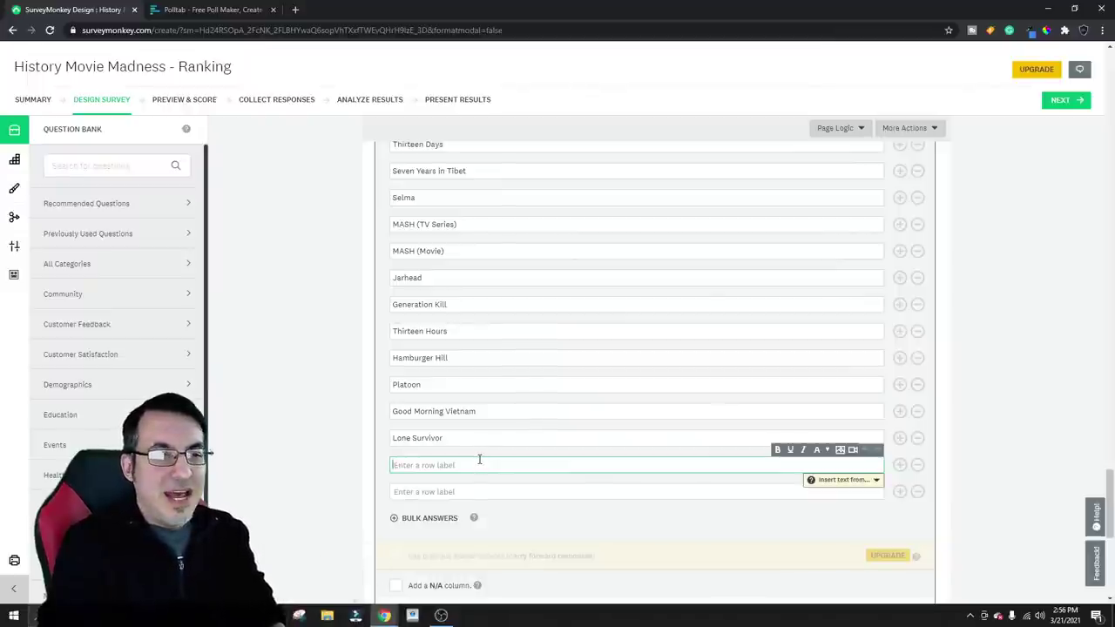
type("Zero")
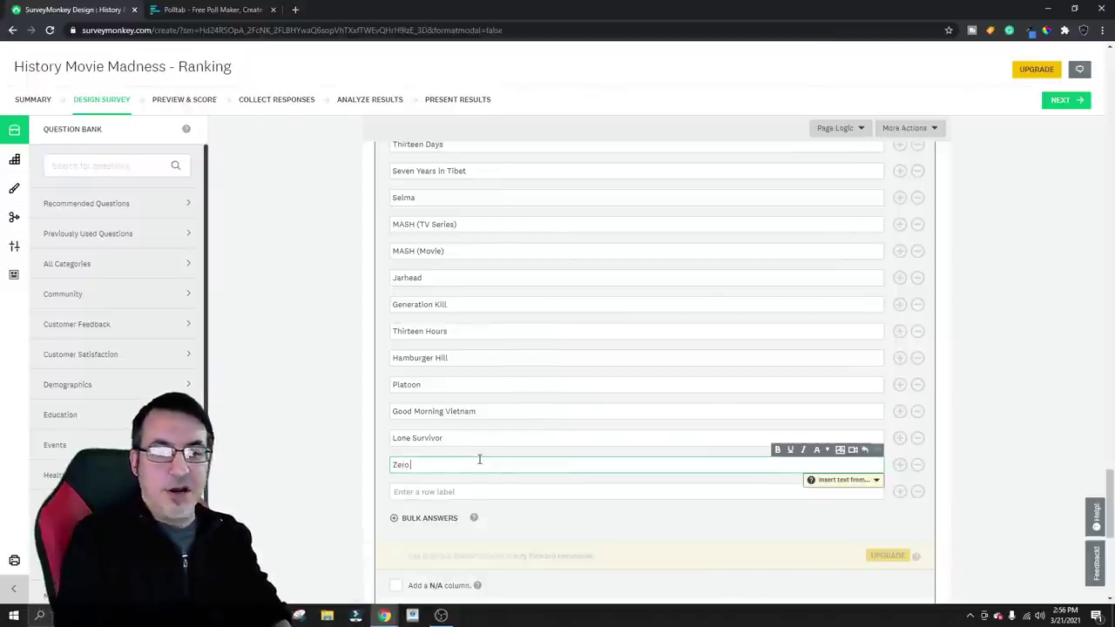
type(" Dark Thirty")
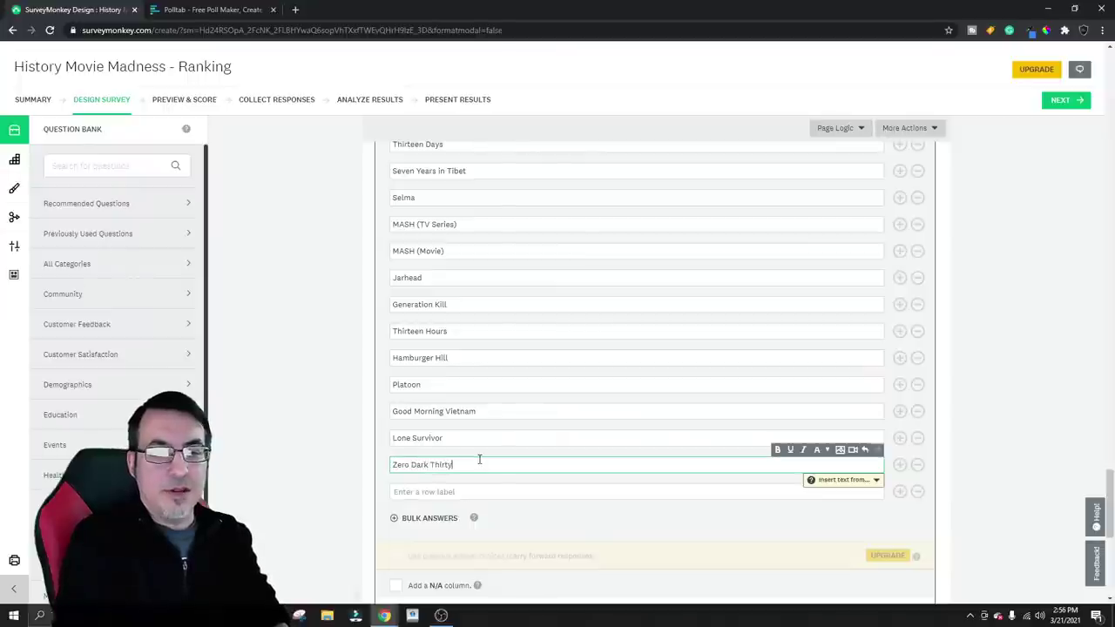
Add "The Crown" as the row label below "Zero Dark Thirty" and start the following row
key("Return")
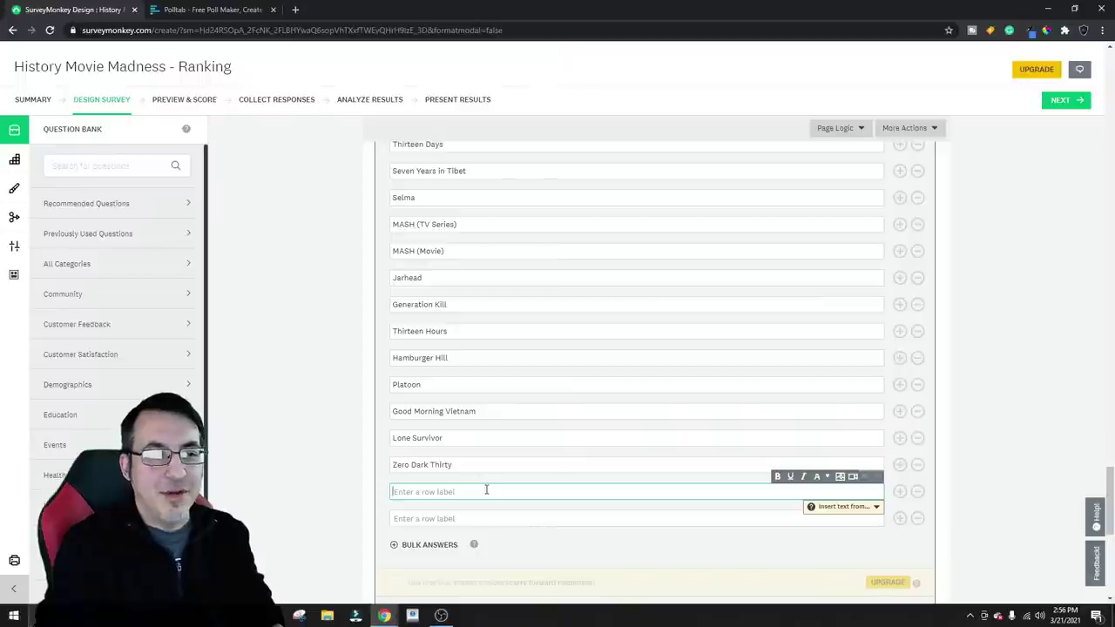
type("The Crown")
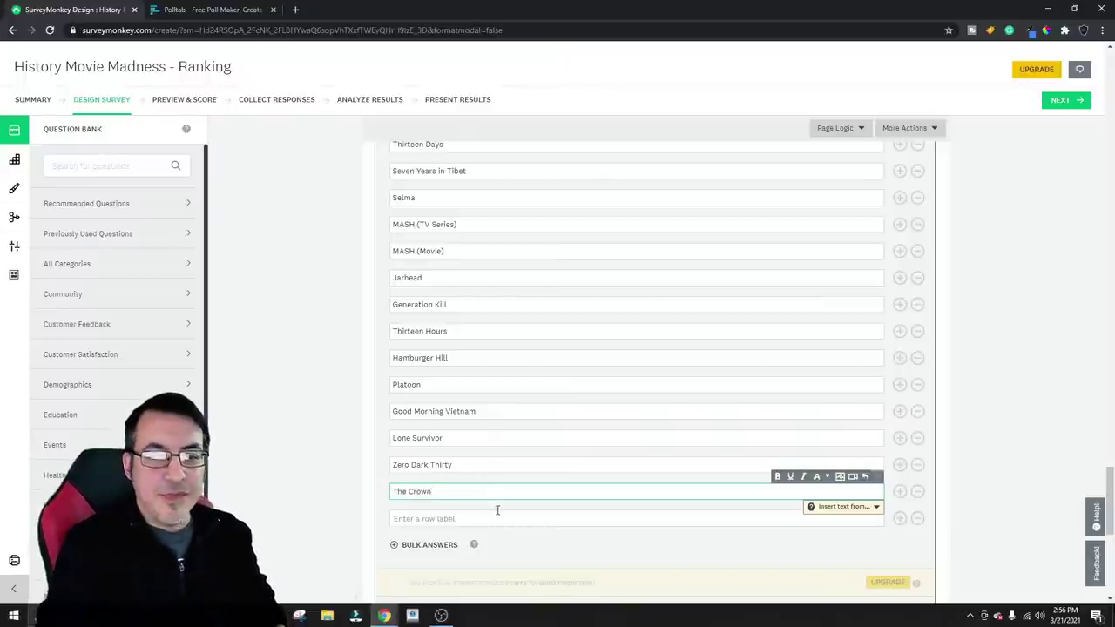
left_click(492, 518)
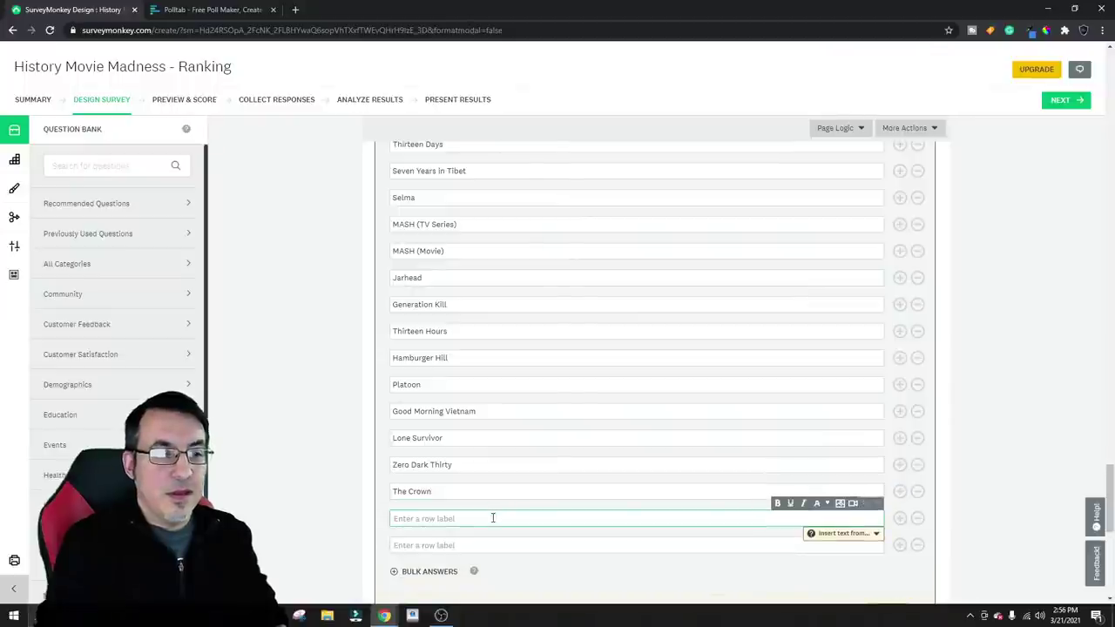
Add "The Butler" and "October Sky" as the row labels below "The Crown" and start the following row
type("TH")
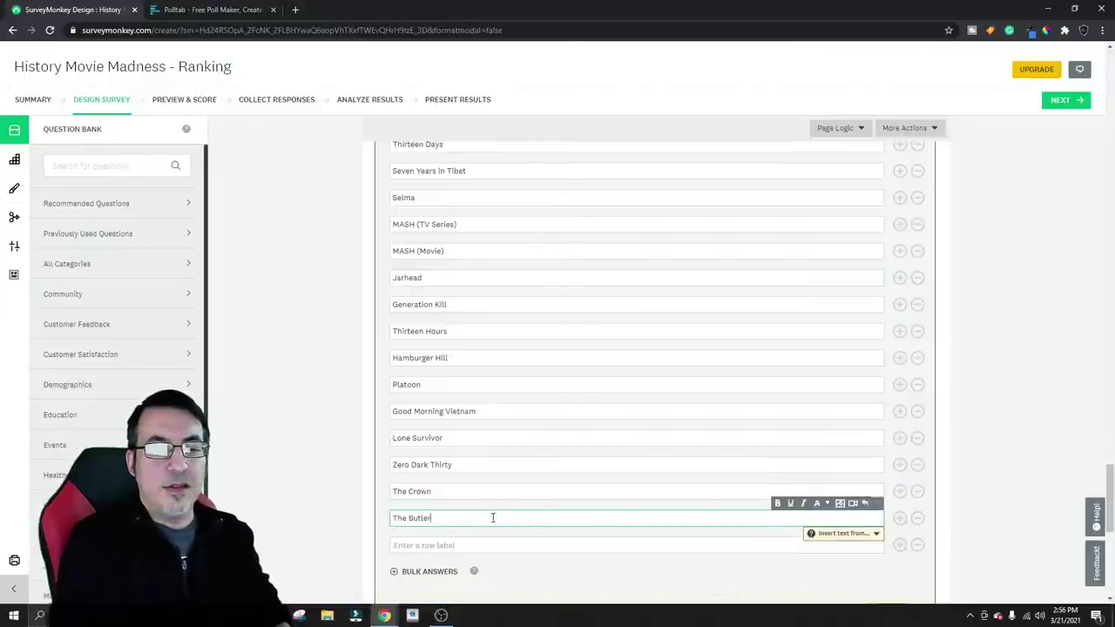
left_click(493, 542)
scroll(492, 522, "down", 1)
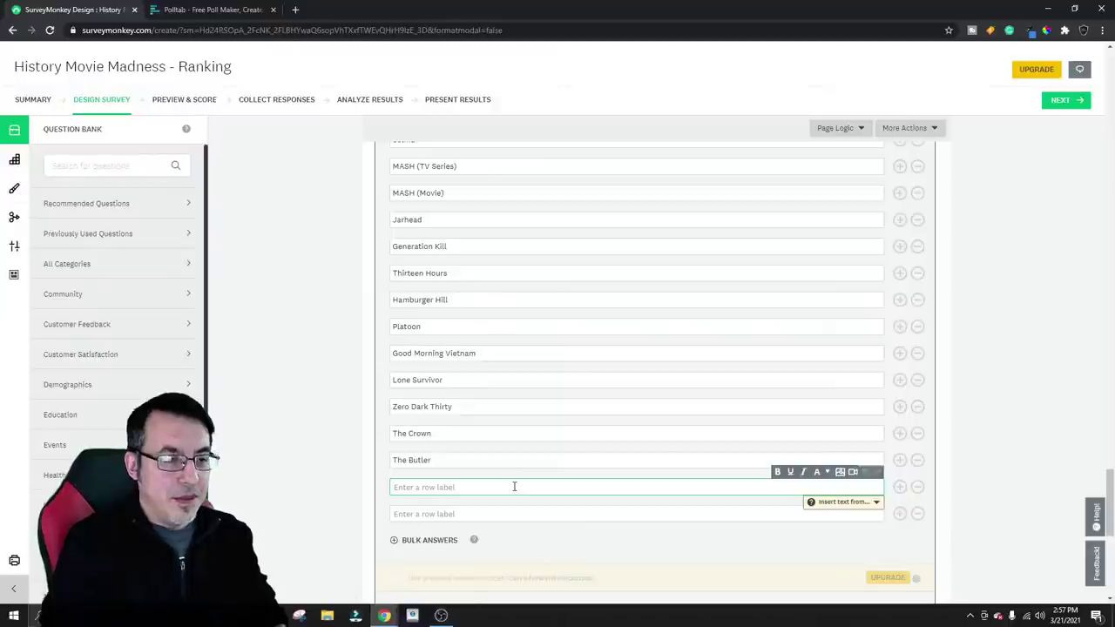
type("Odtober Sky")
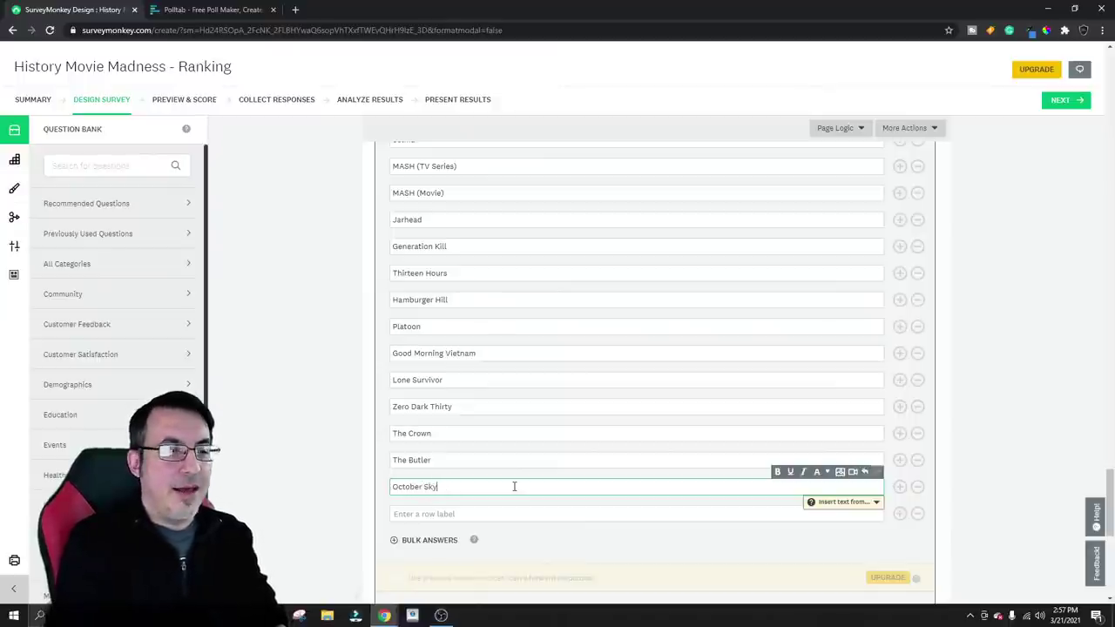
key("Return")
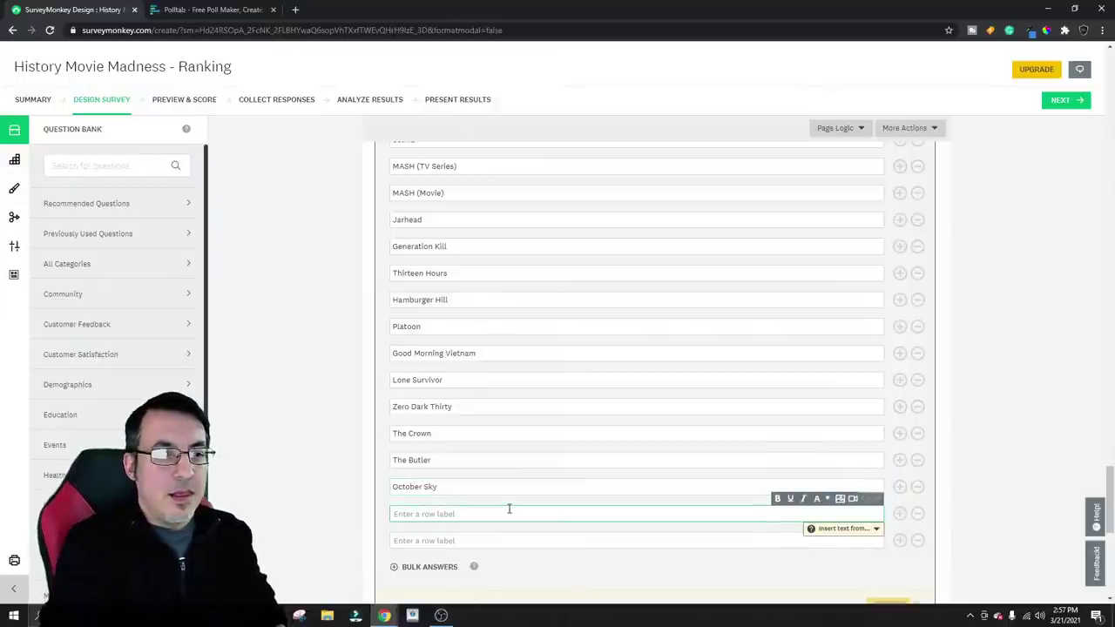
Add "Miracle" and "Chernobyl" as the row labels below "October Sky"
type("Miracle")
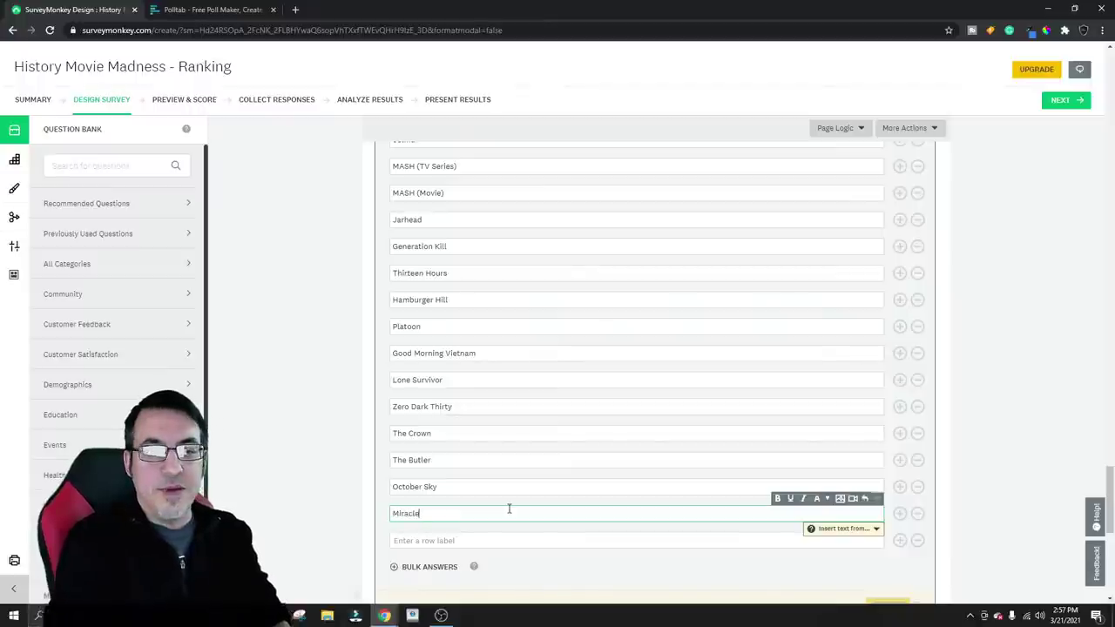
key("Return")
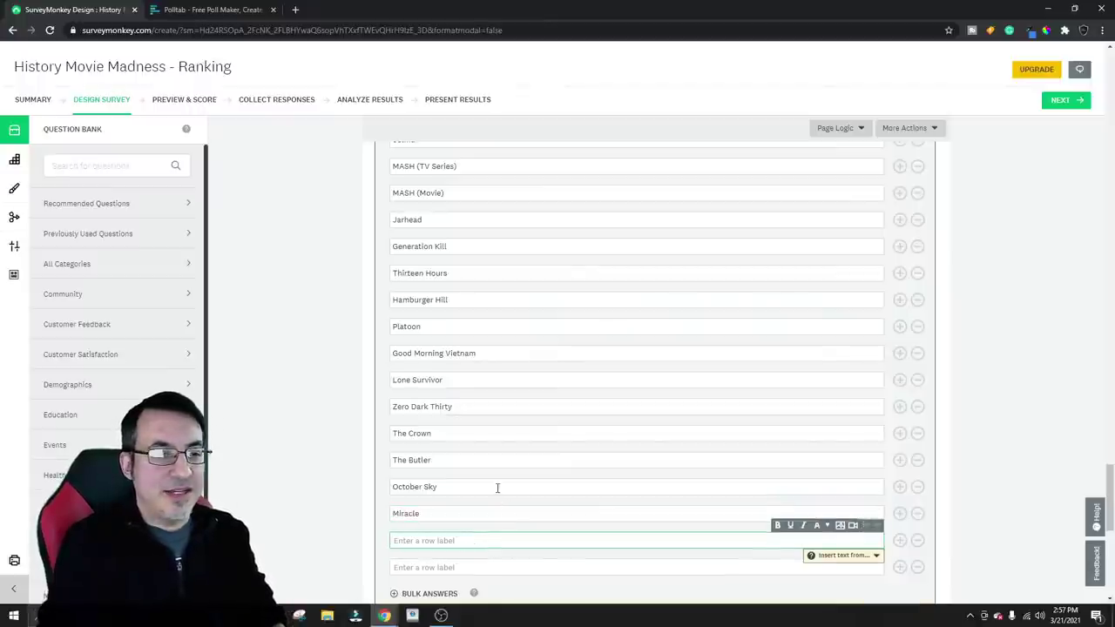
scroll(497, 487, "down", 1)
type("Che")
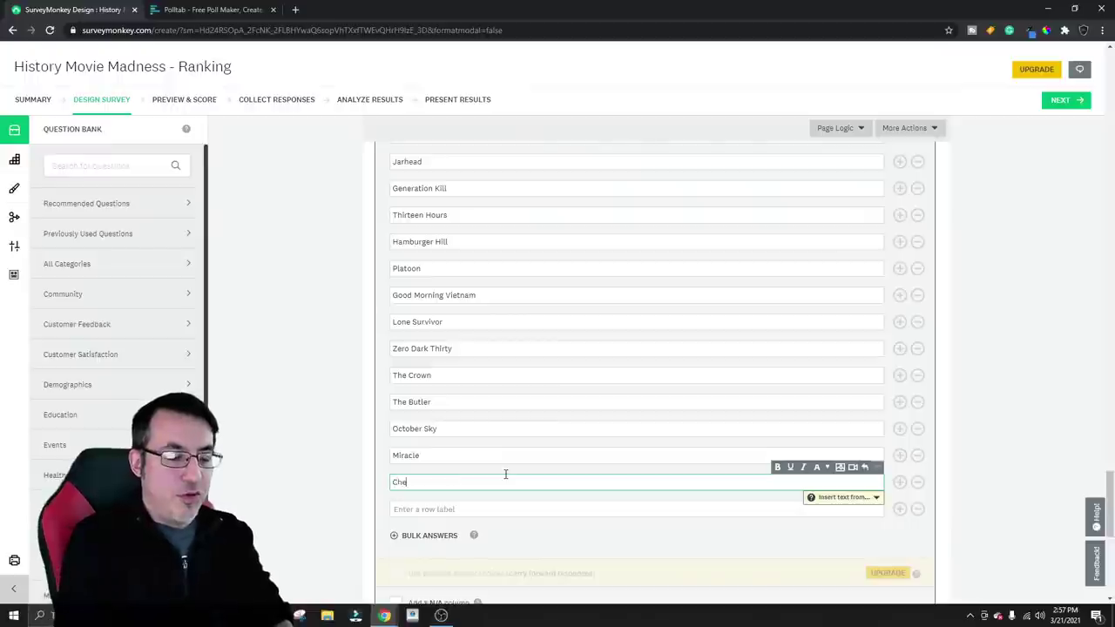
type("rbobyl")
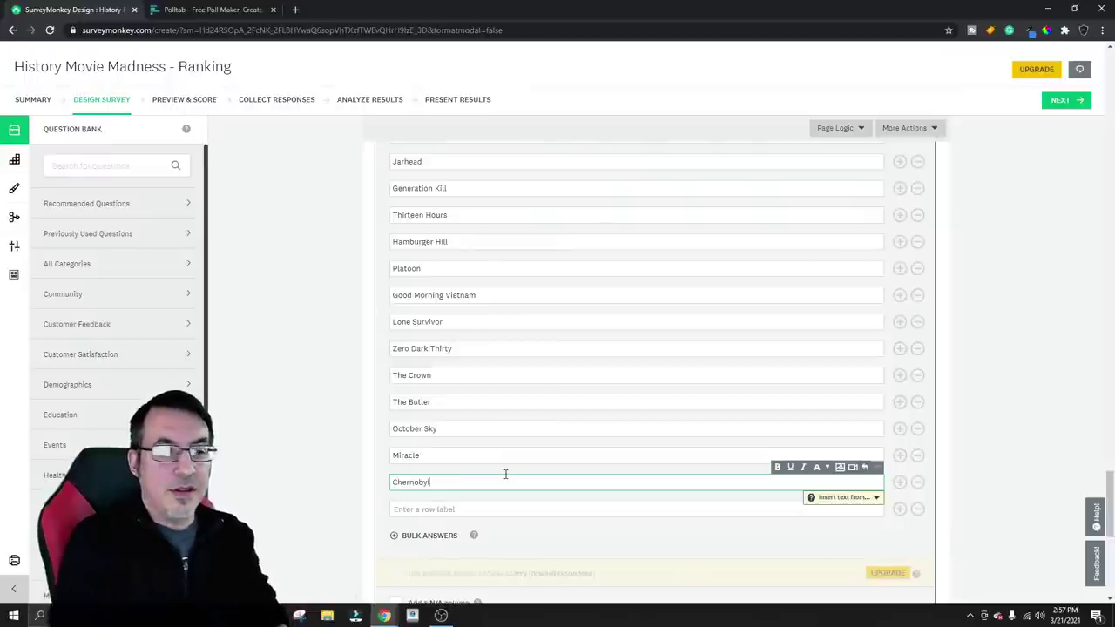
Add The Outpost and The Last Emperor as answer rows below Chernobyl in the Post WW2 ranking question
key("Return")
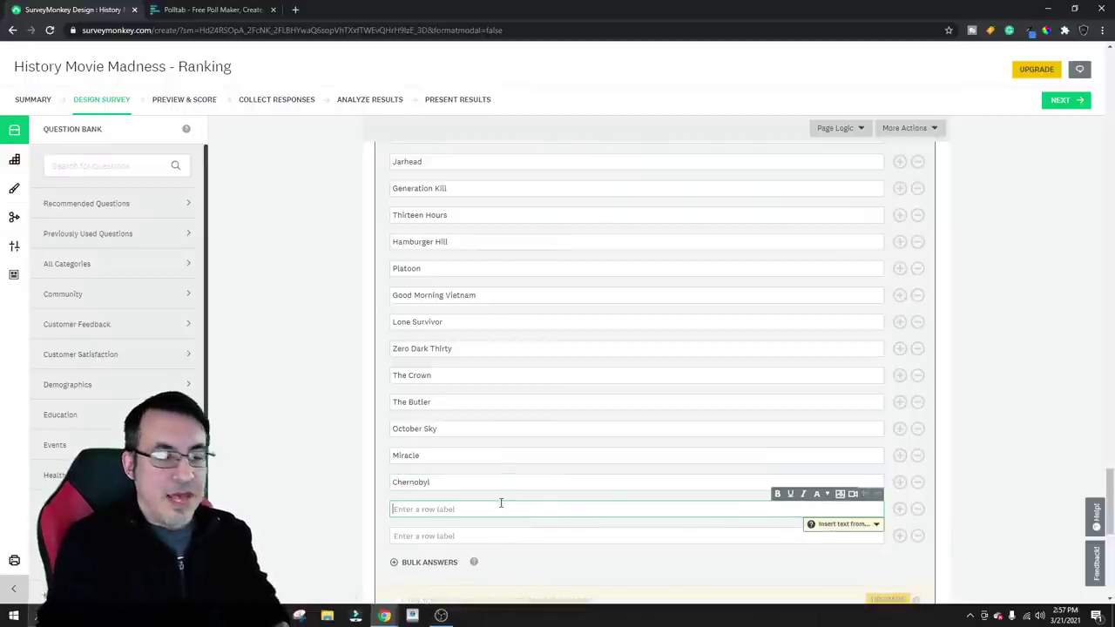
type("The Outpost")
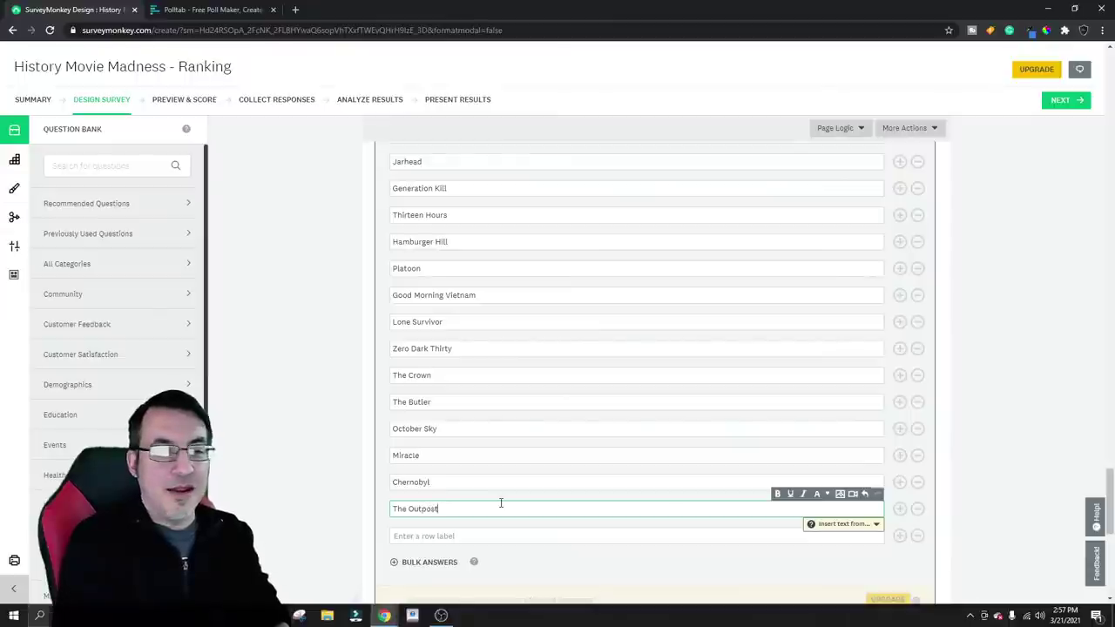
left_click(498, 530)
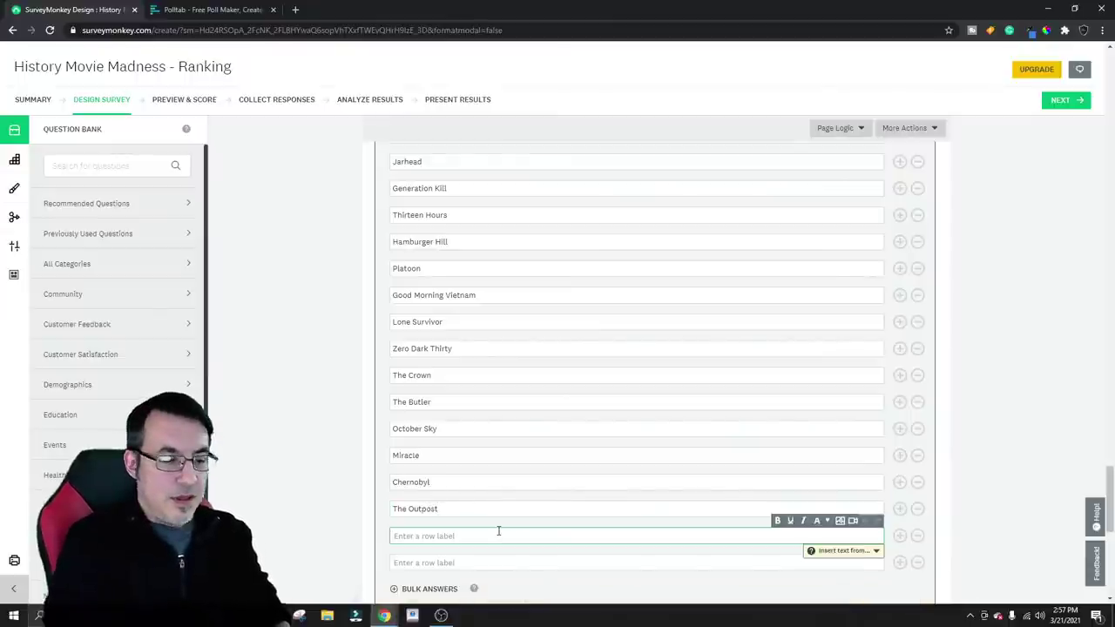
type("The Last Empe")
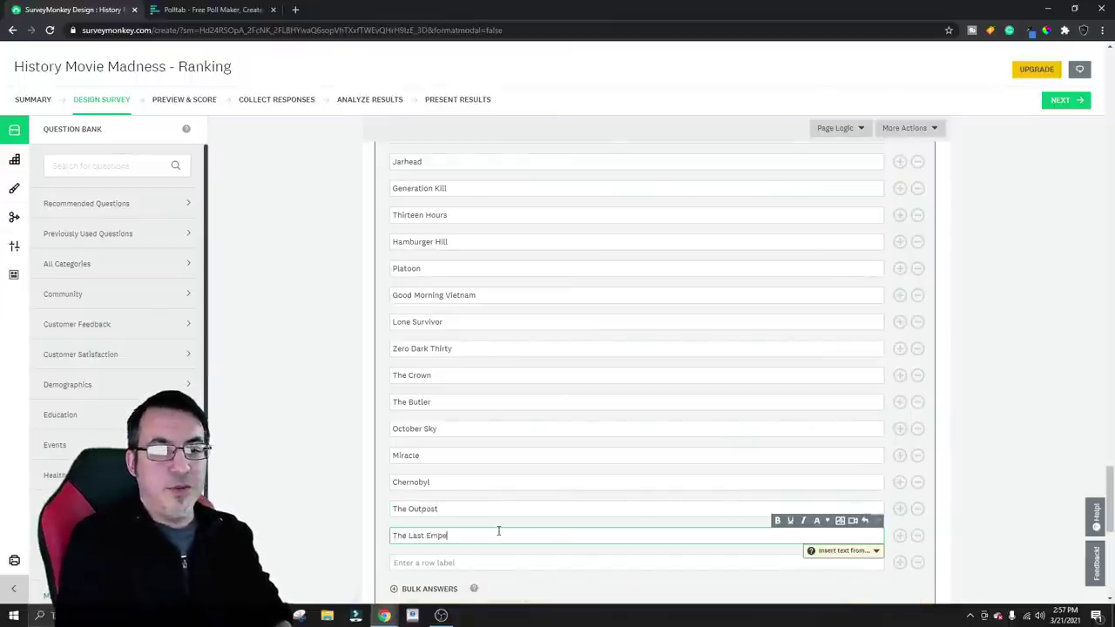
type("ror")
scroll(498, 527, "down", 1)
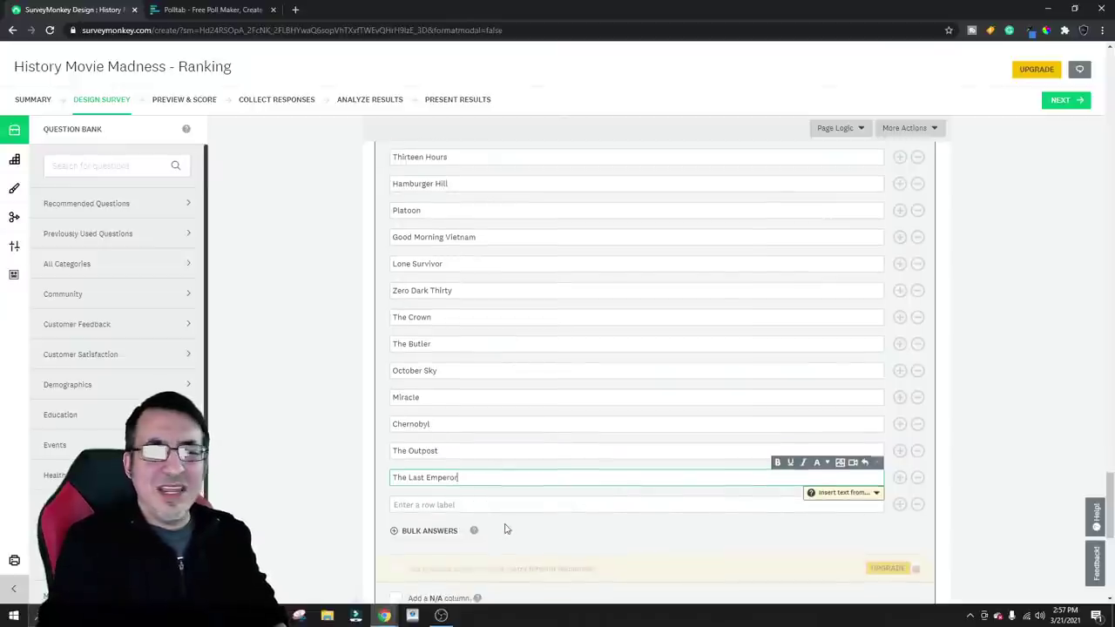
Add All the President's Men and The Big Short as answer rows below The Last Emperor
left_click(498, 505)
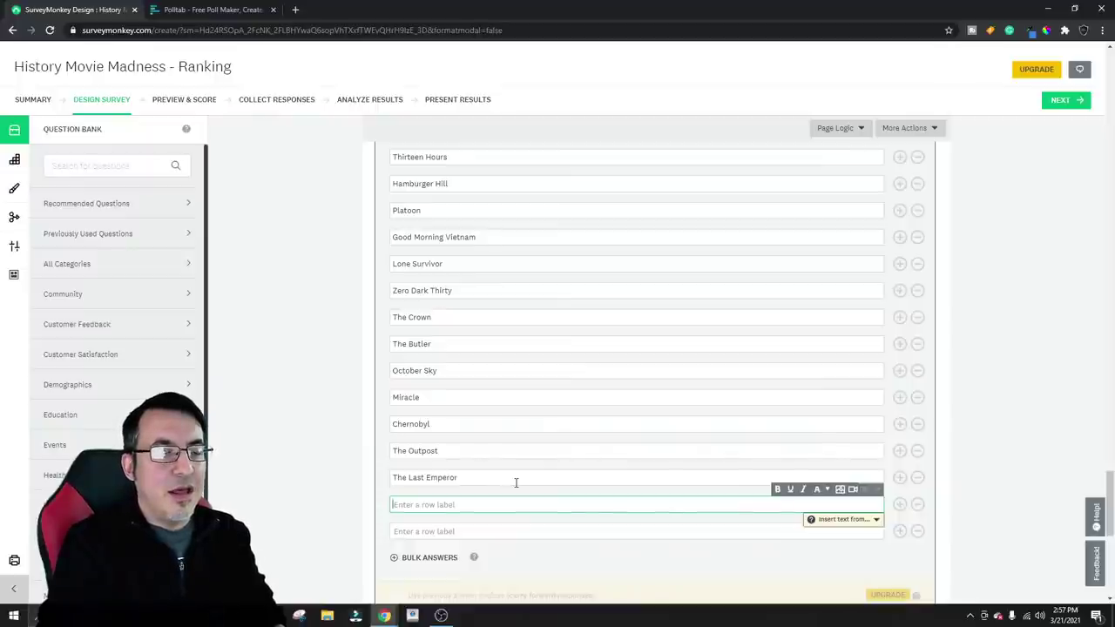
type("All t")
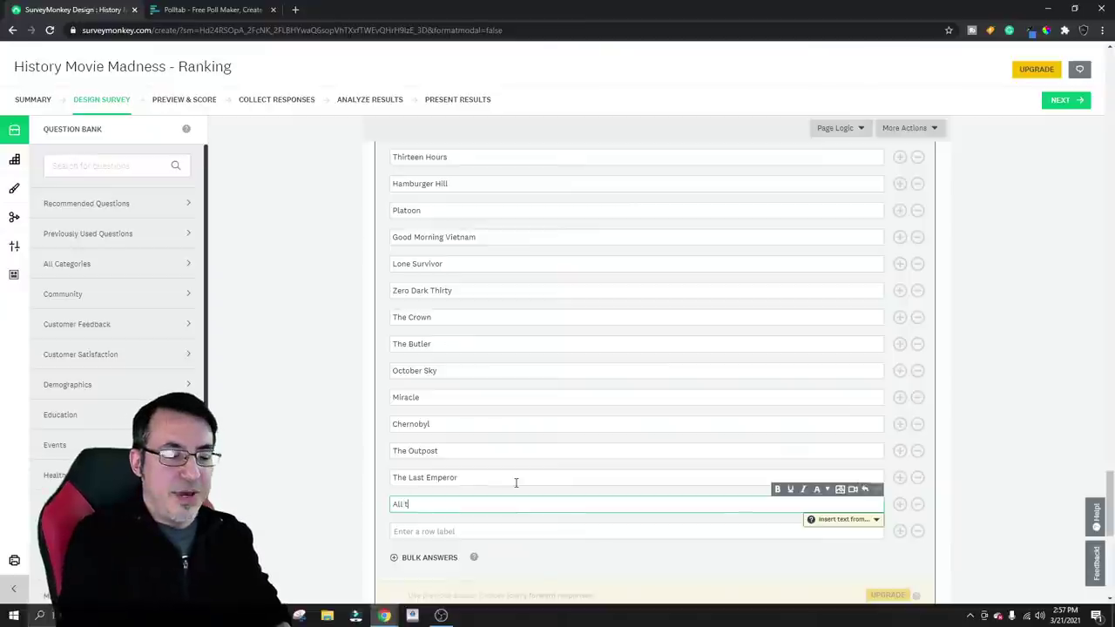
type("he President's Men")
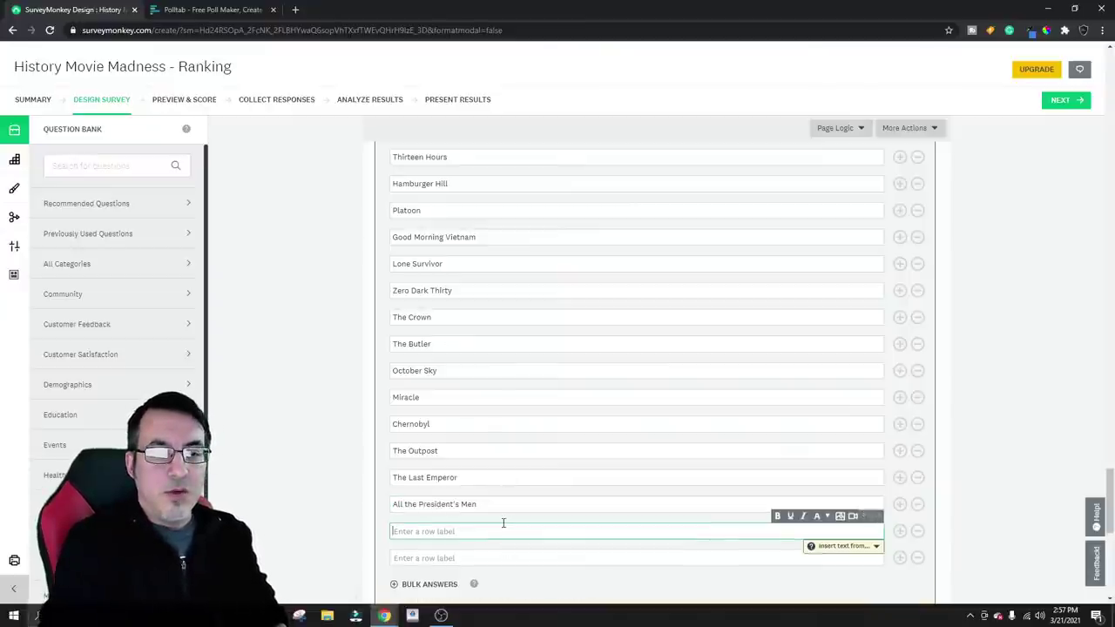
left_click(504, 523)
type("The Big Sho")
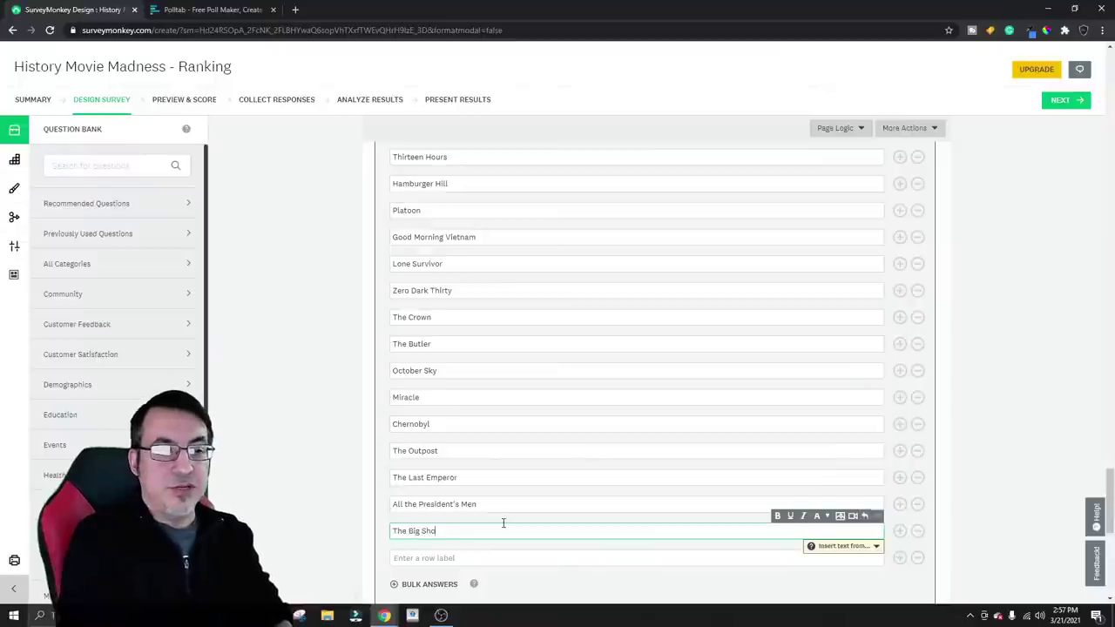
type("rt")
Add Hotel Rwanda and Malcom X as answer rows below The Big Short
left_click(519, 554)
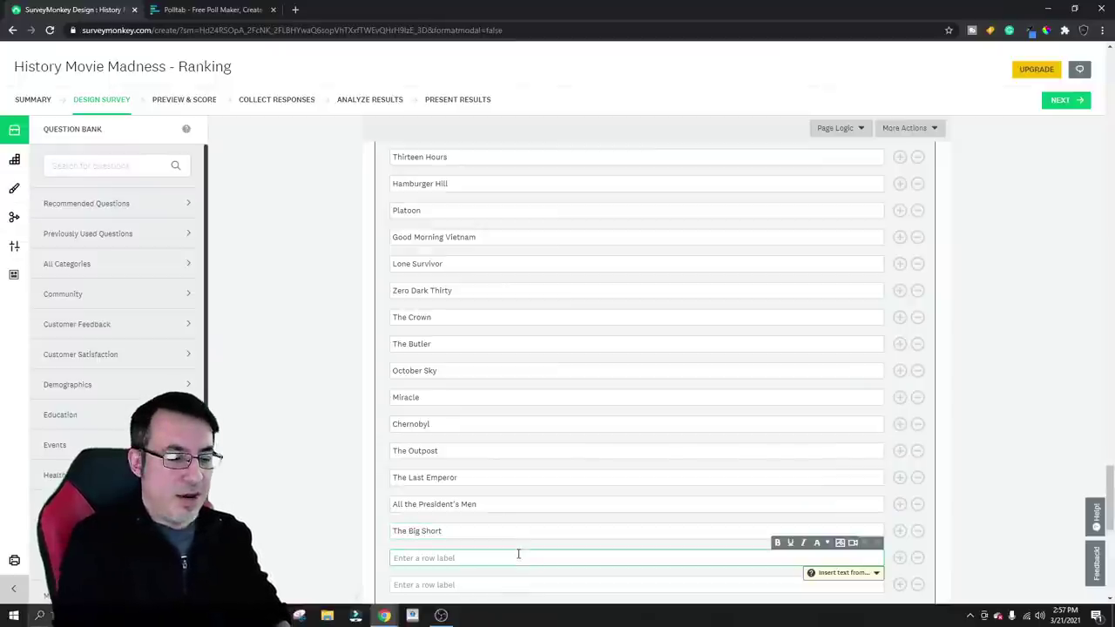
type("Hotel Ra")
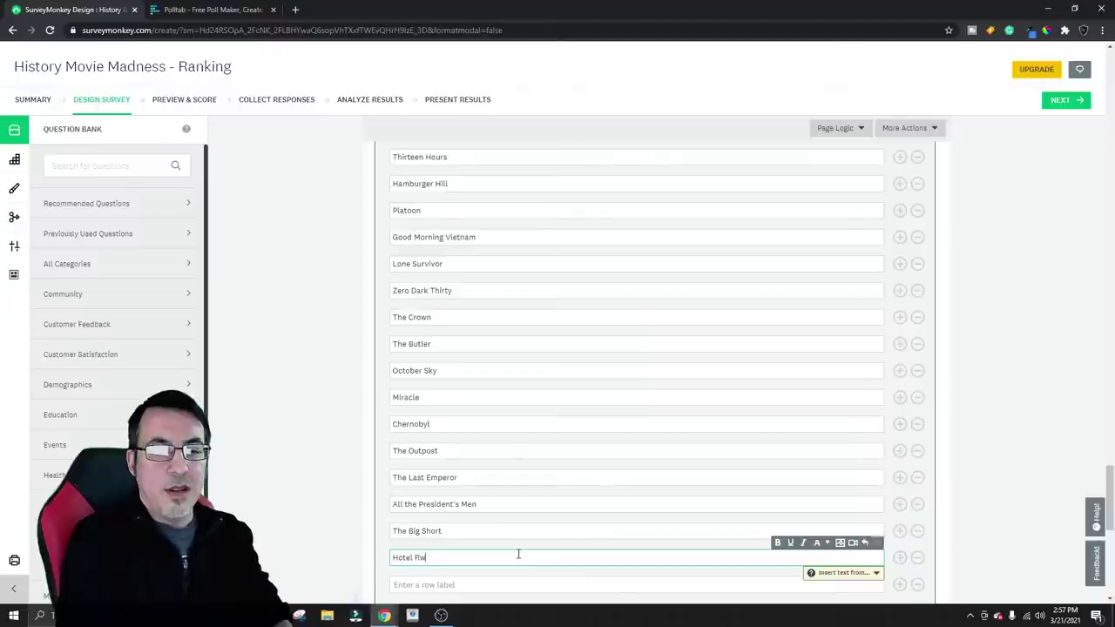
type("anda")
scroll(525, 480, "down", 2)
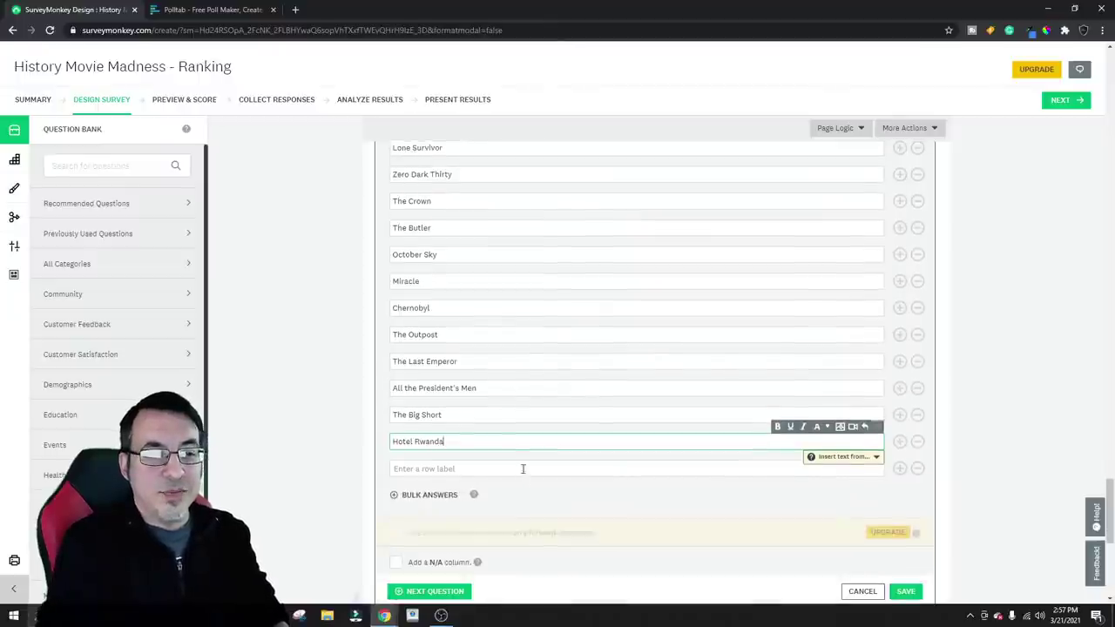
left_click(488, 470)
type("Ma")
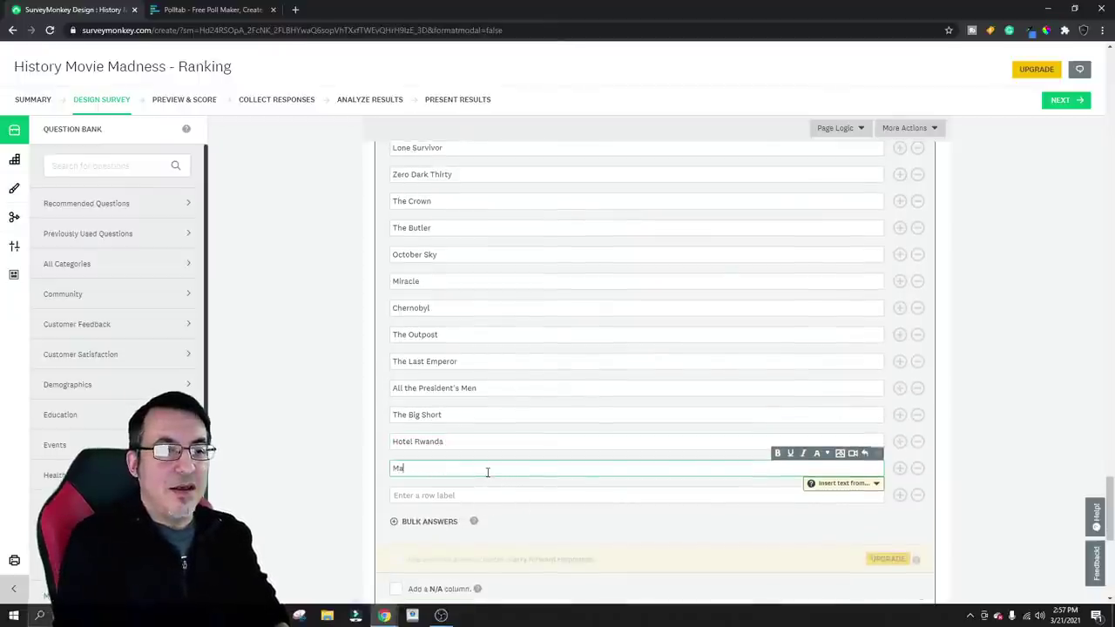
type("nk")
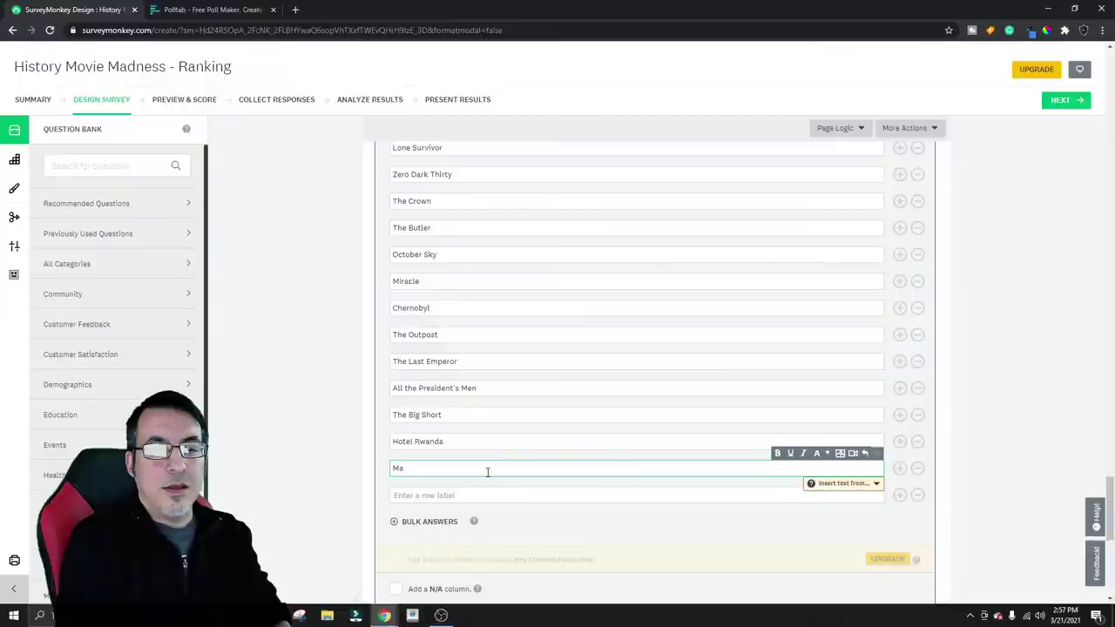
type("lcom X")
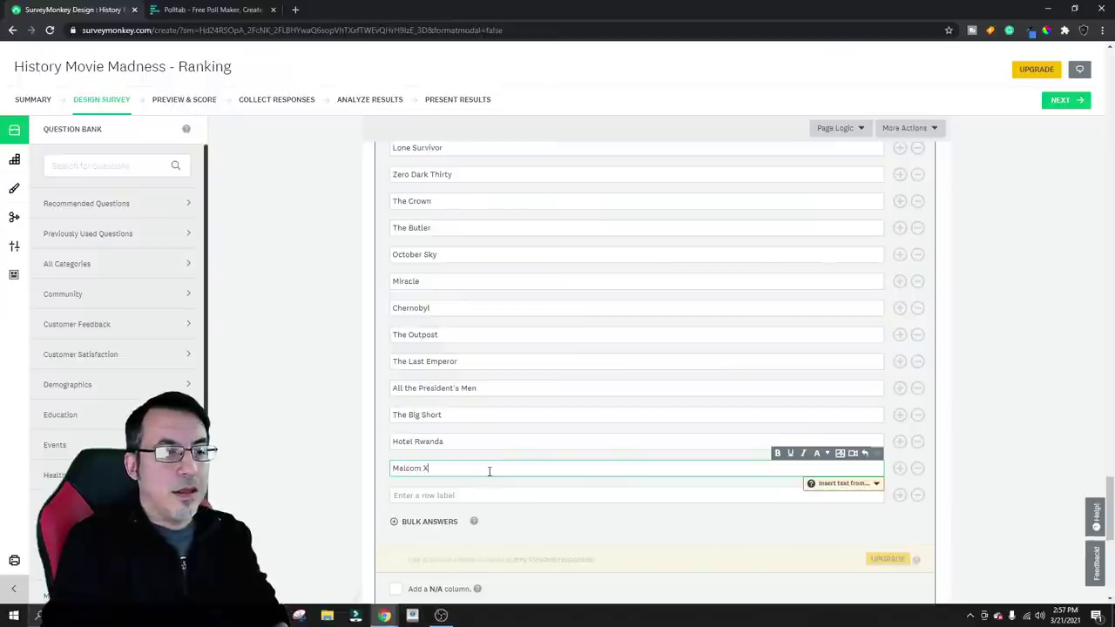
Add Hurt Locker and 6 Days as answer rows below Malcom X
left_click(477, 493)
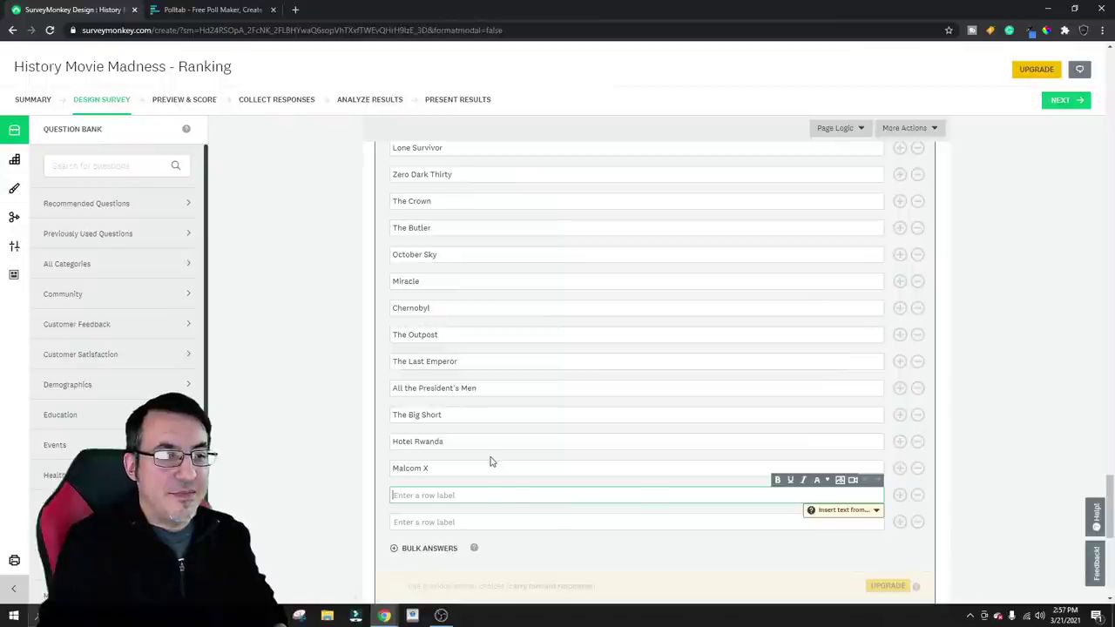
type("Hurt")
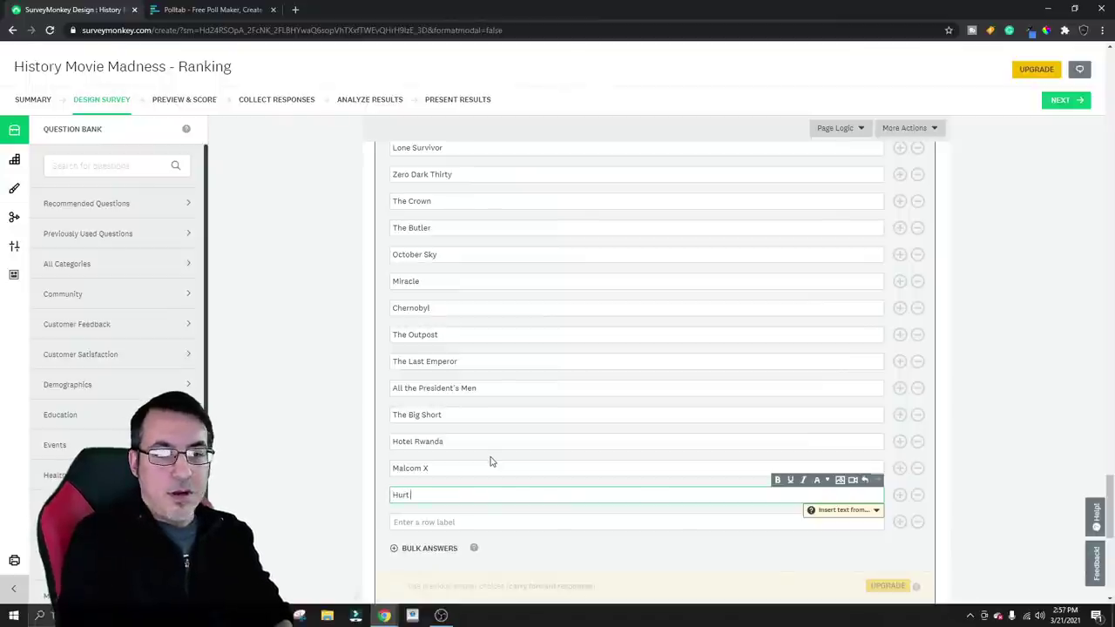
type(" Locker")
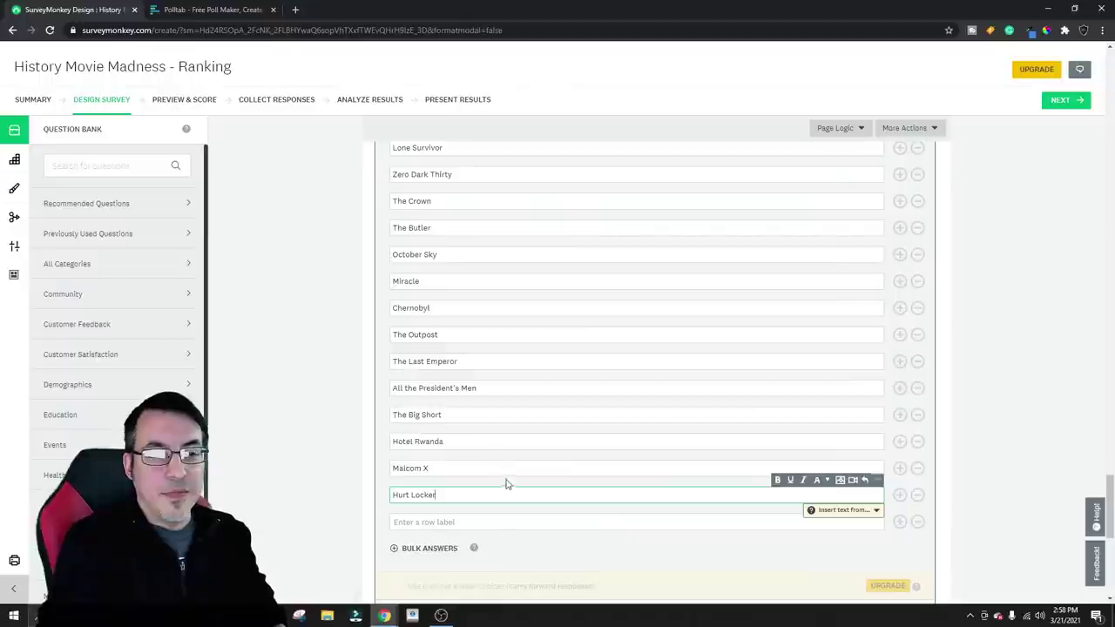
left_click(508, 524)
type("G Days")
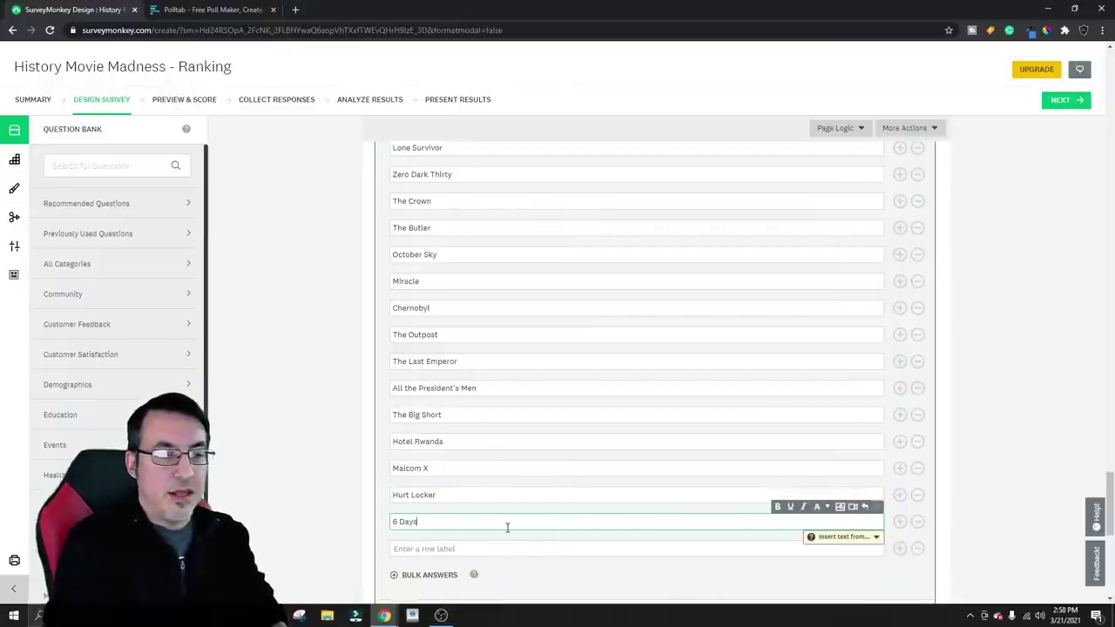
Add The Last King of Scotland and Munich as the final answer rows of the Post WW2 question
left_click(517, 546)
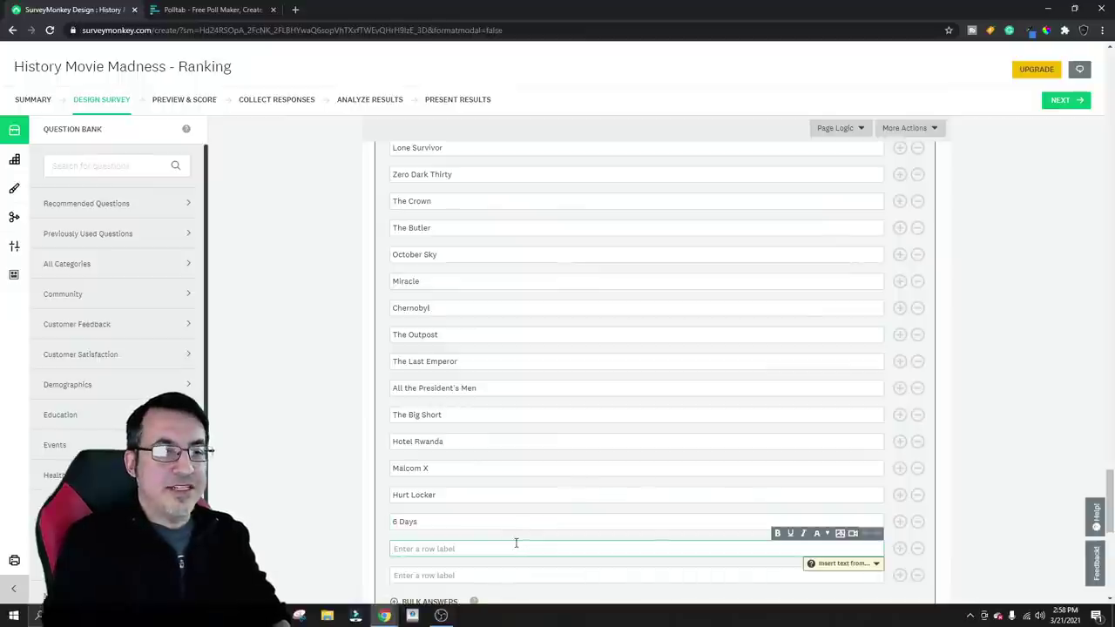
type("The Last")
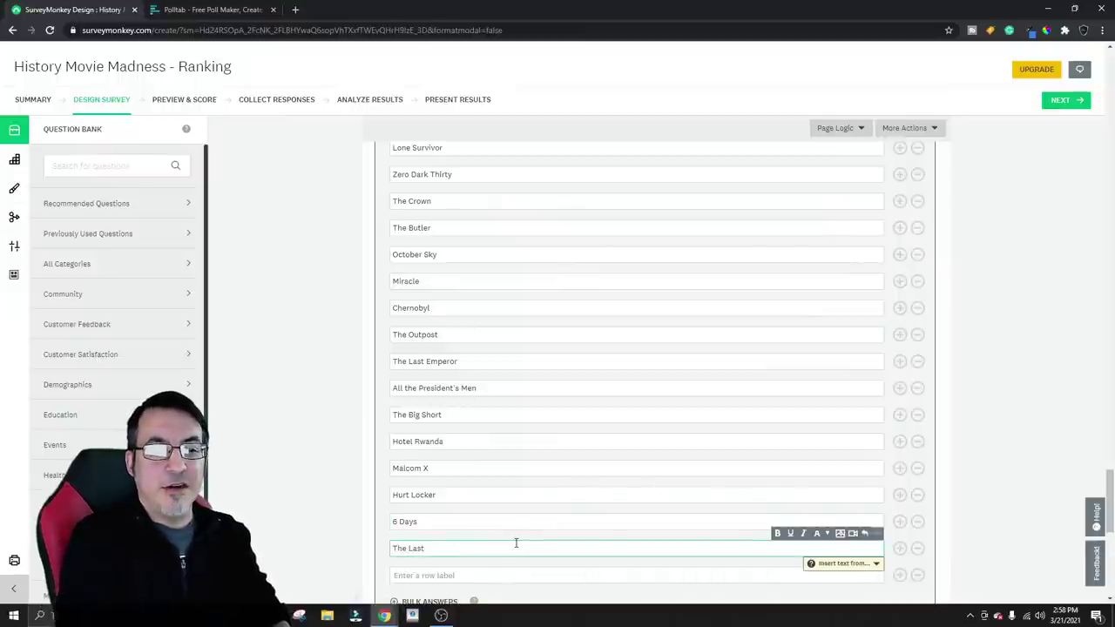
type(" King of ")
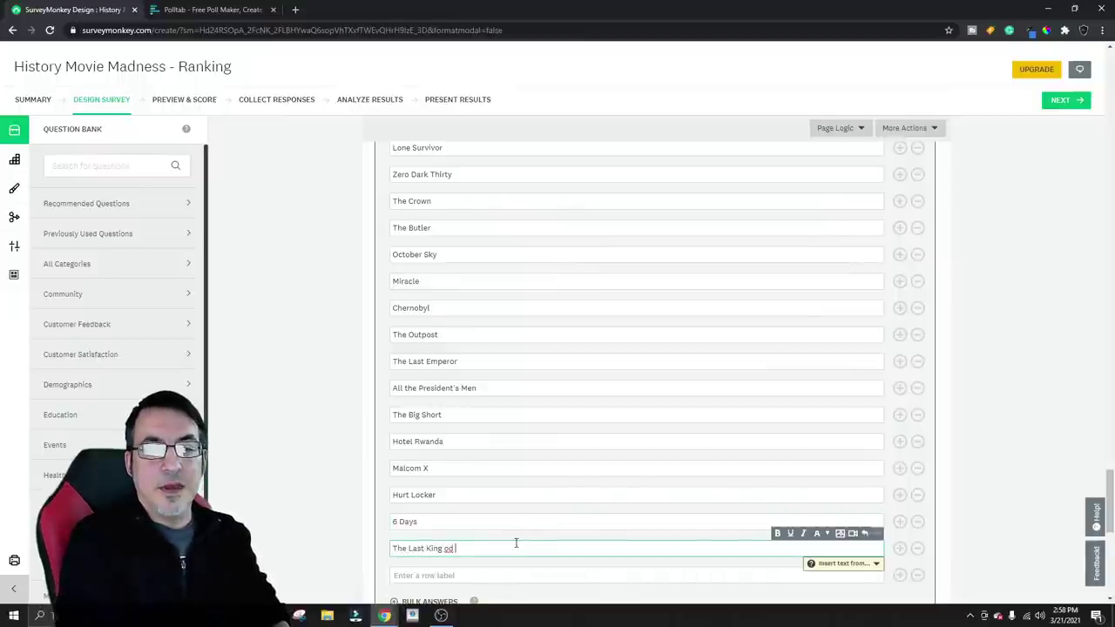
type("Scotlan")
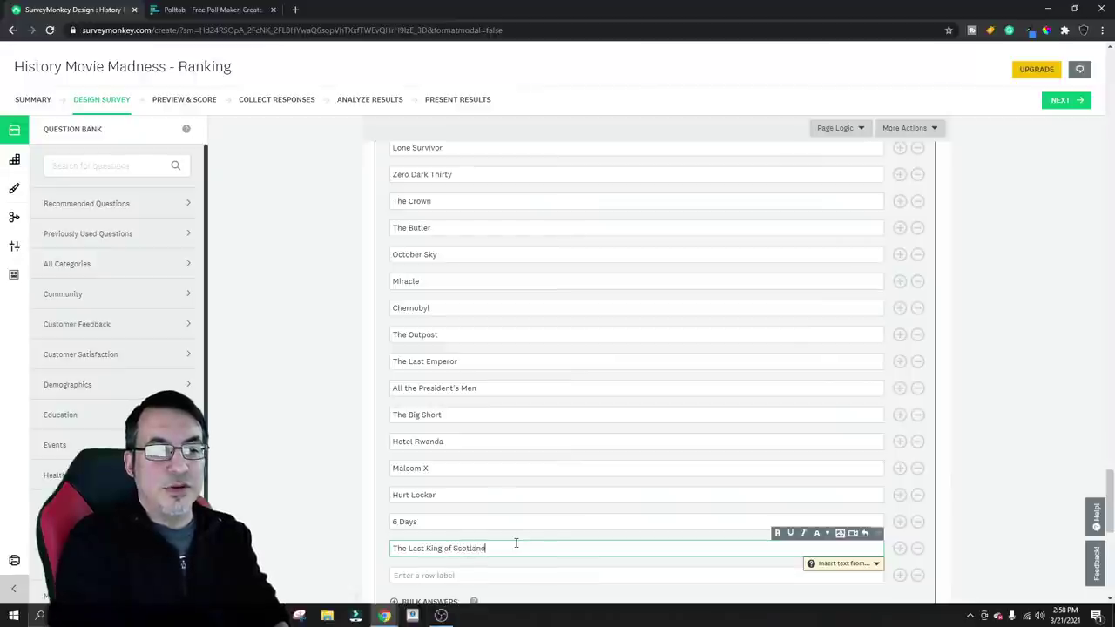
type("d")
scroll(519, 540, "down", 1)
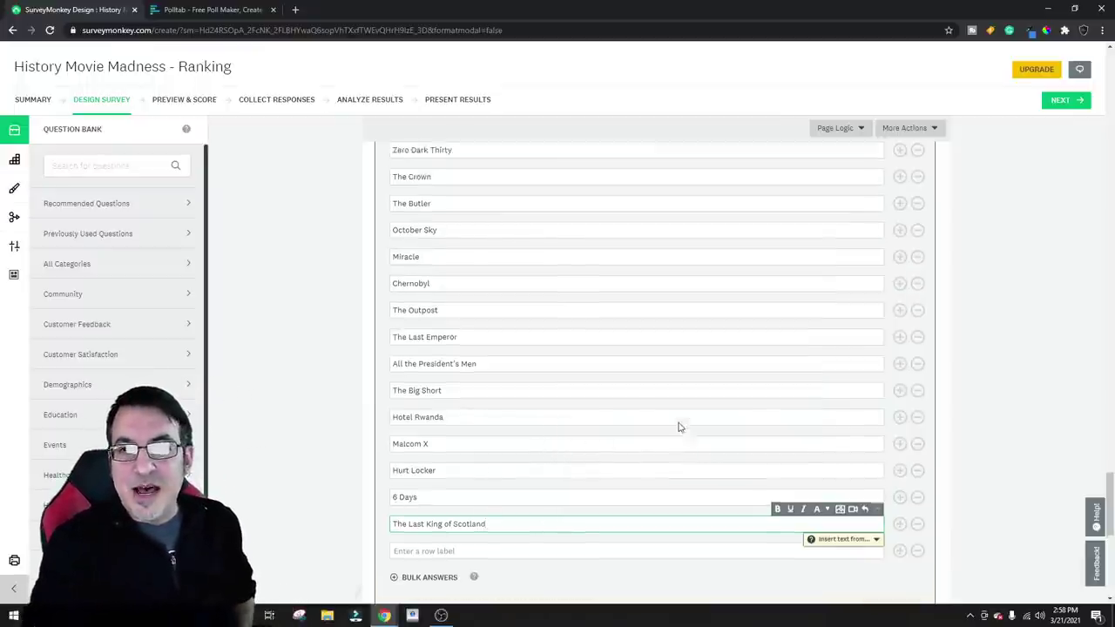
left_click(558, 518)
type("Munich")
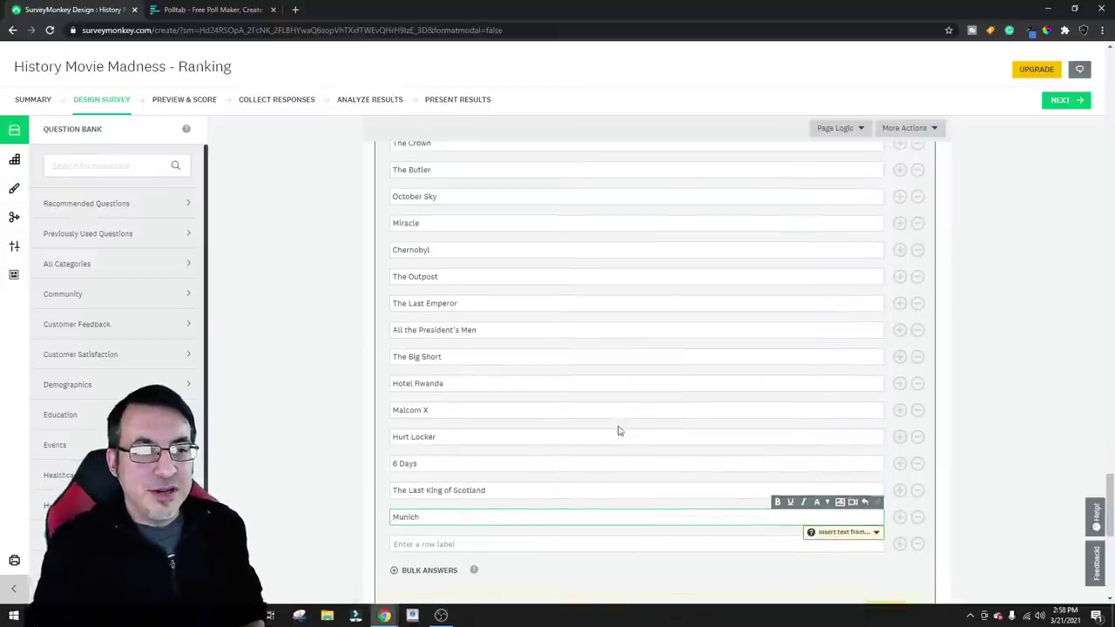
Review the full list of Post WW2 answer rows and save the question
scroll(735, 388, "up", 5)
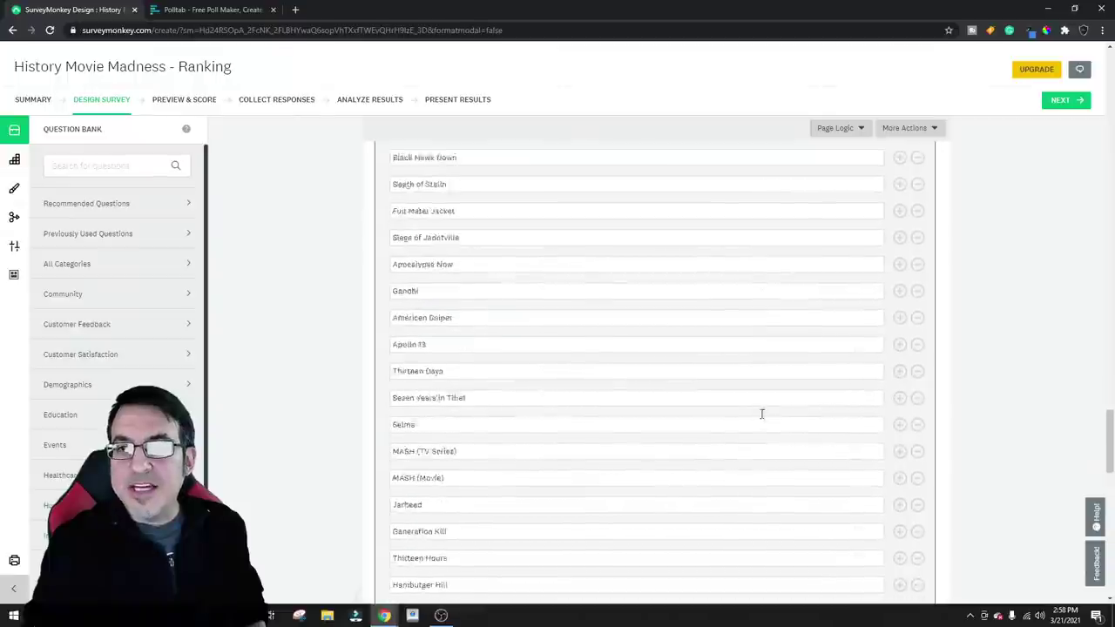
scroll(761, 413, "down", 8)
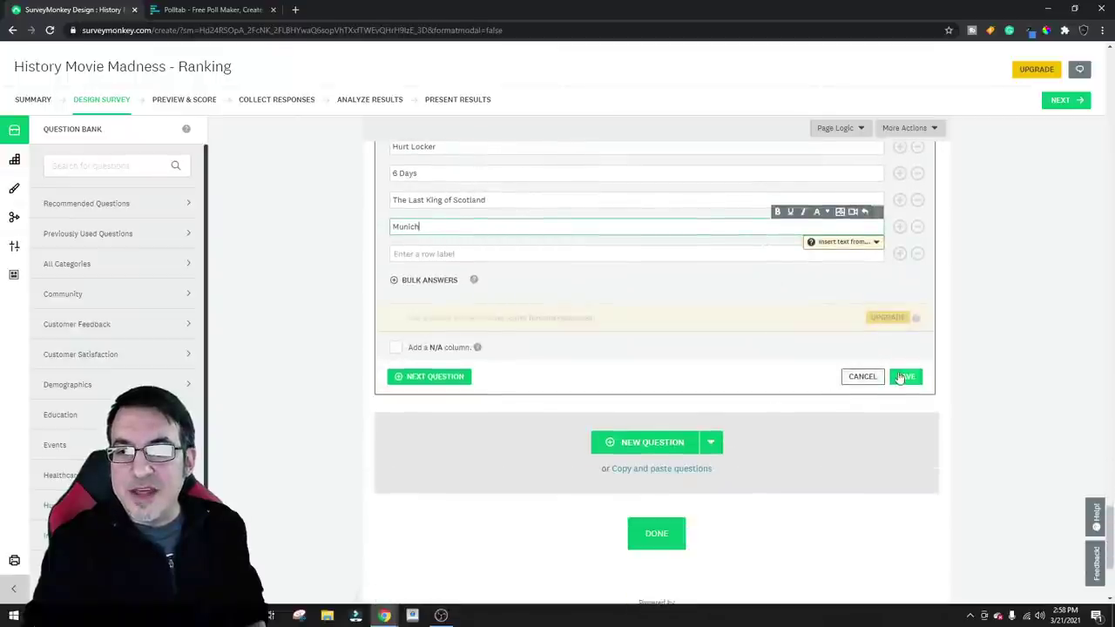
scroll(906, 379, "up", 8)
scroll(919, 374, "up", 5)
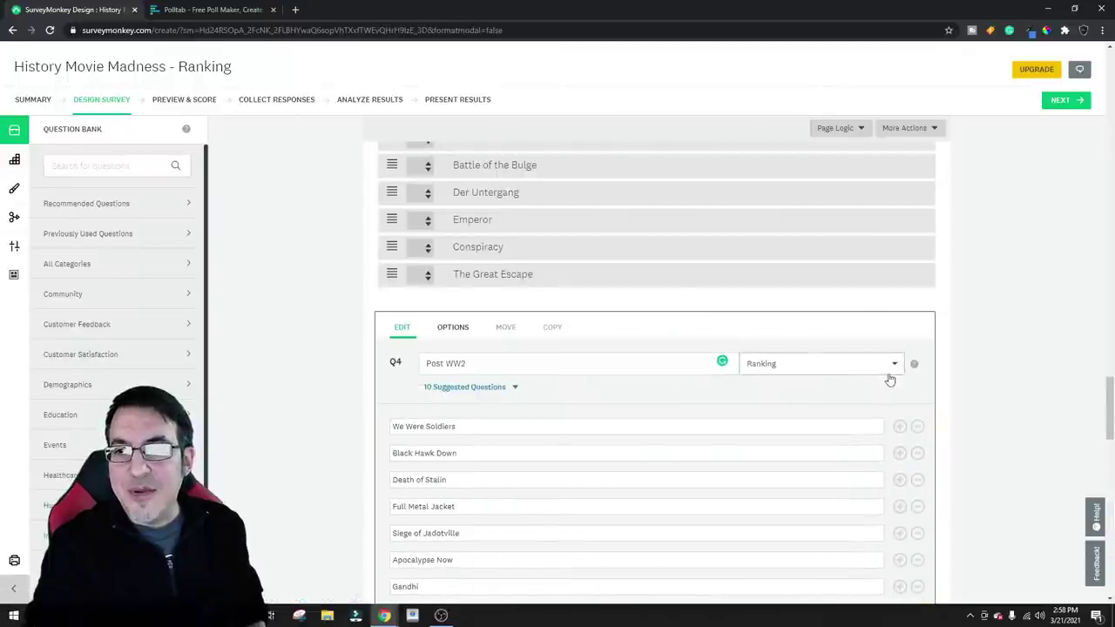
scroll(916, 383, "down", 10)
scroll(914, 394, "down", 3)
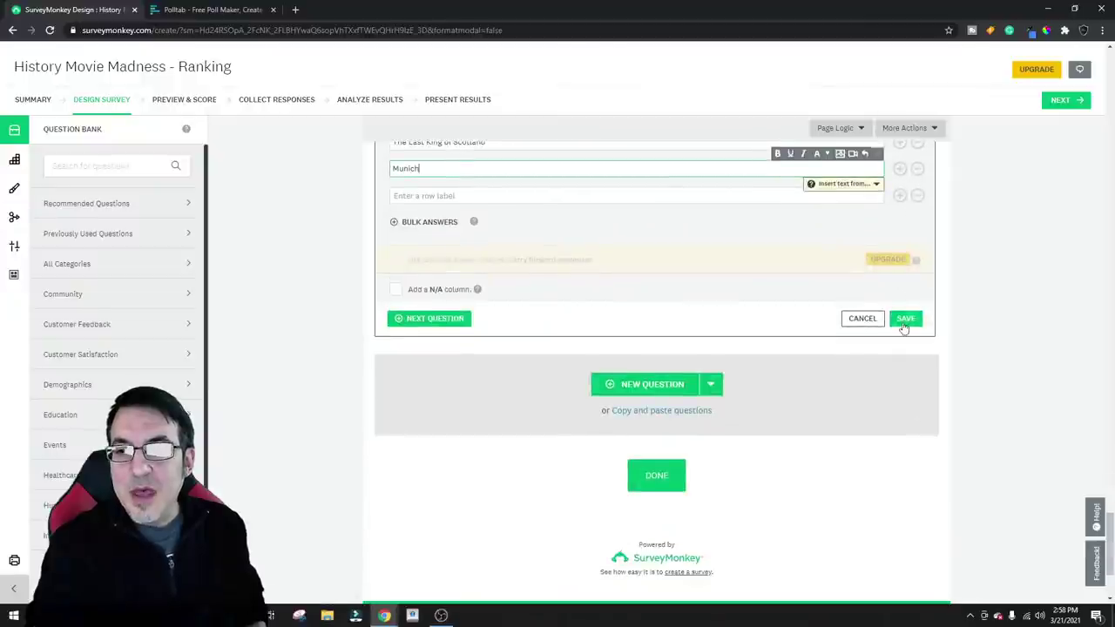
left_click(905, 320)
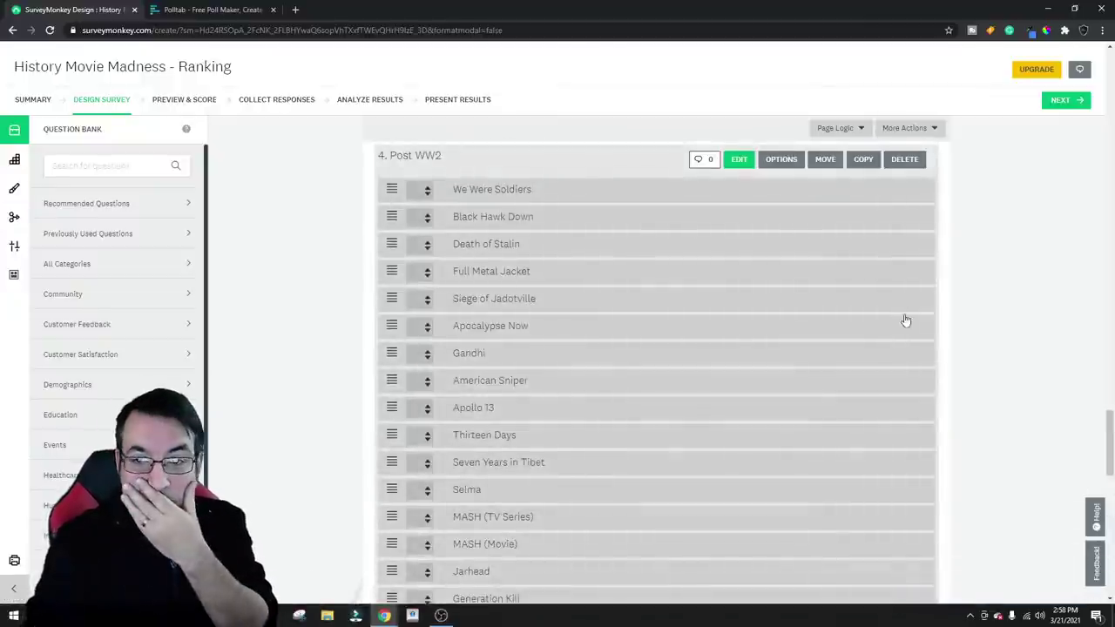
Advance through the survey preview to response collection and choose to send the survey your own way
scroll(946, 274, "down", 2)
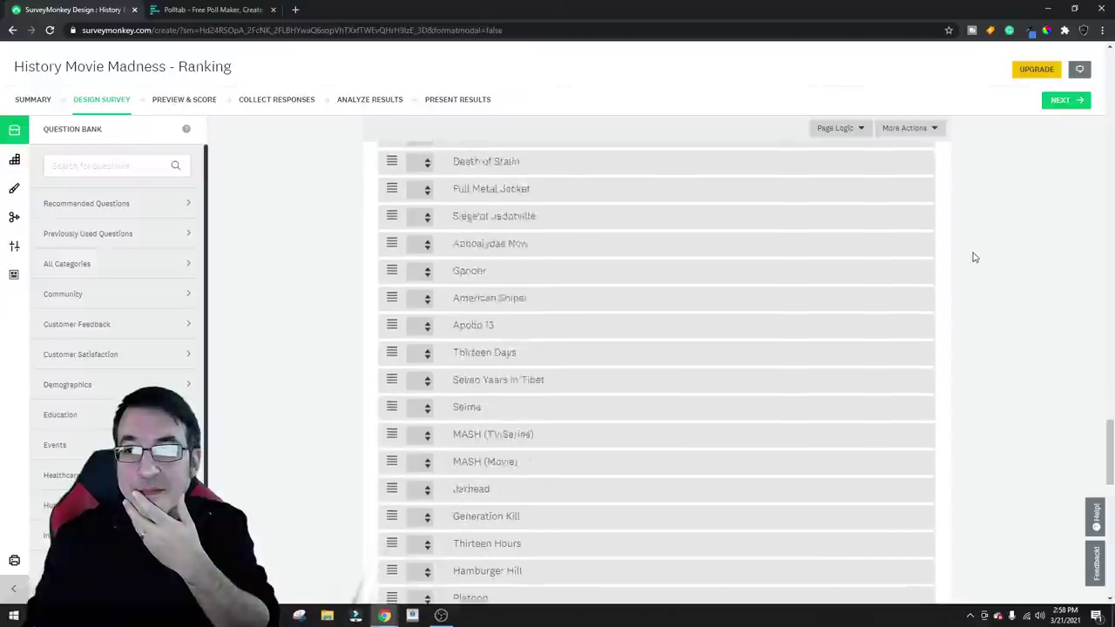
left_click(1058, 101)
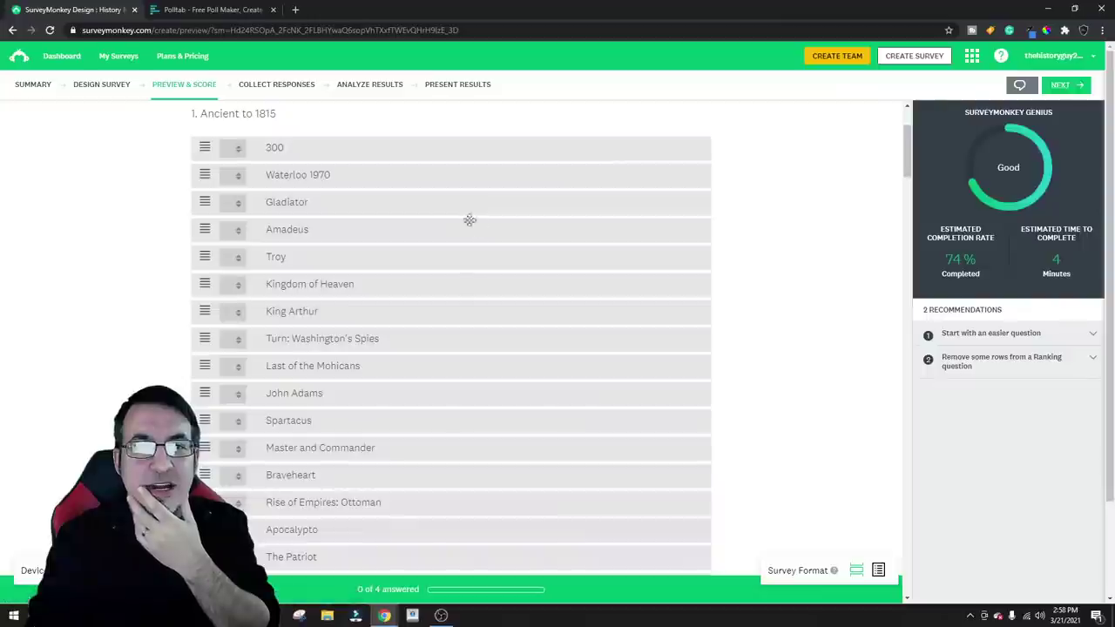
left_click(277, 91)
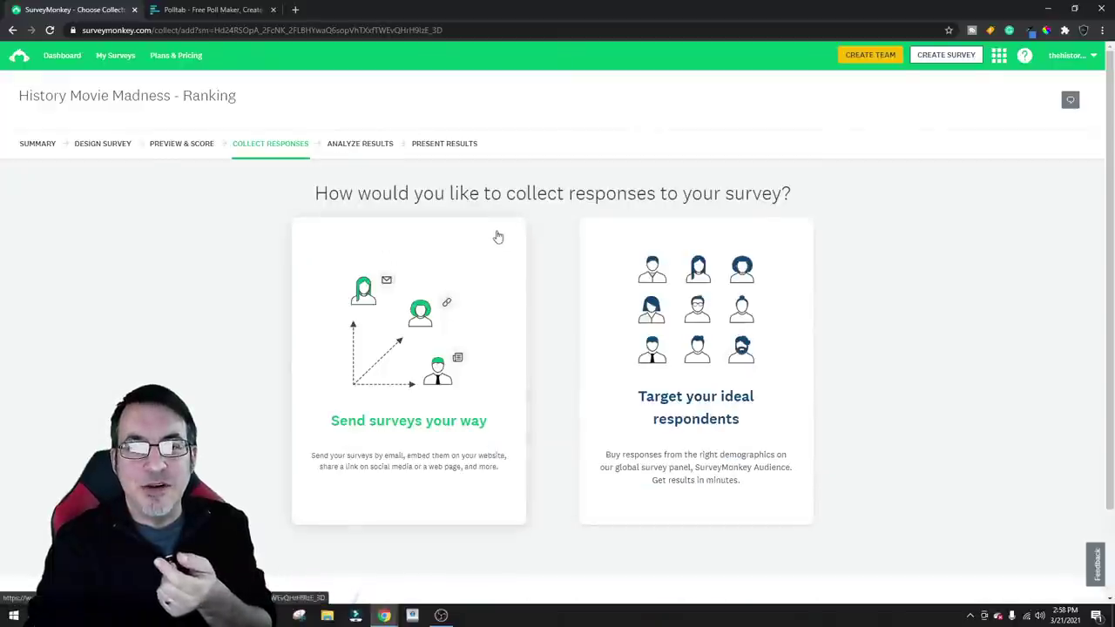
scroll(488, 252, "down", 2)
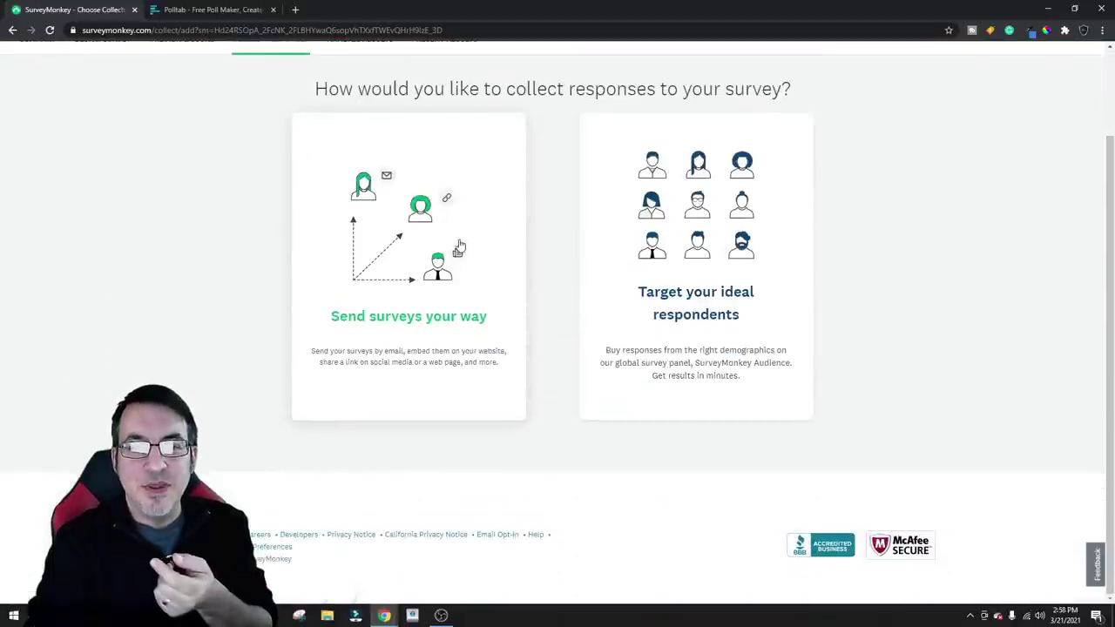
left_click(408, 297)
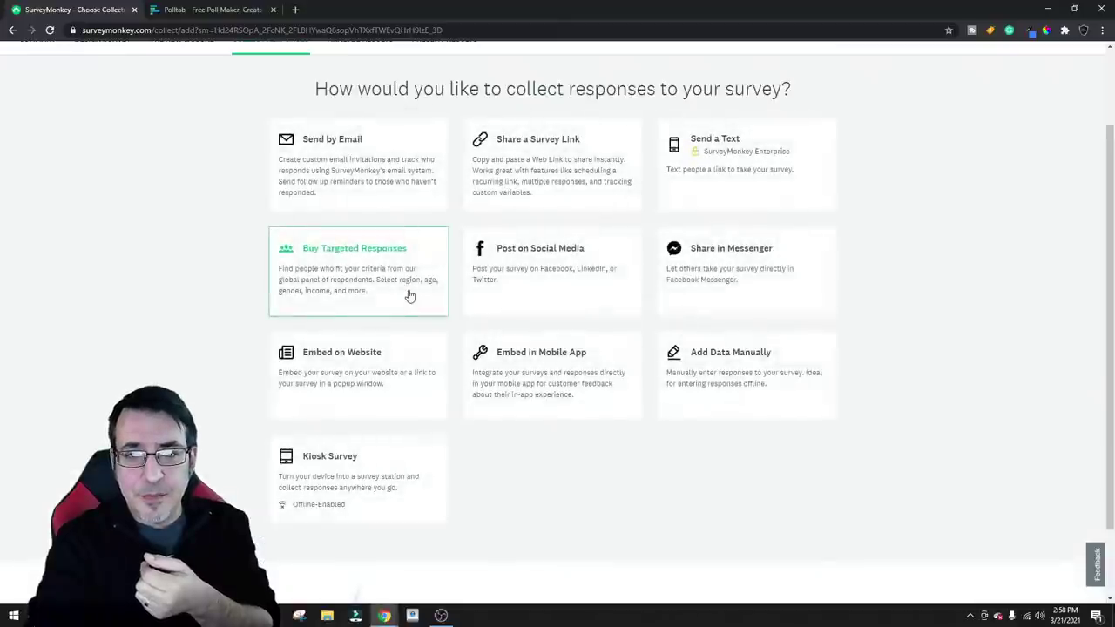
Create a shareable web link for the survey and copy it, and open the results analysis with its introductory pop-up dismissed
left_click(501, 181)
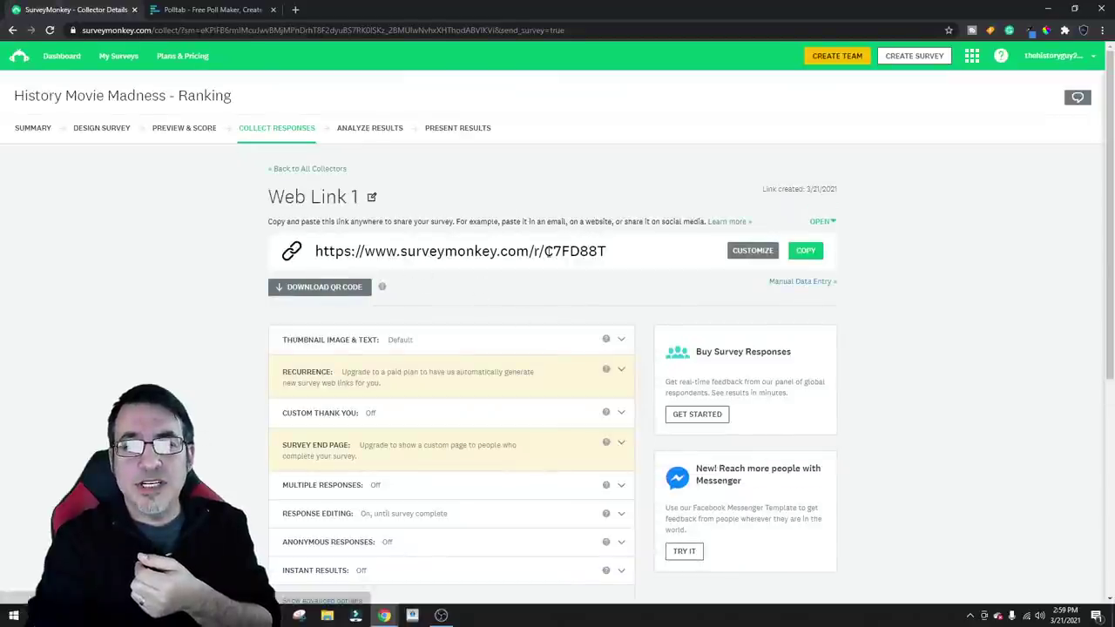
left_click(802, 254)
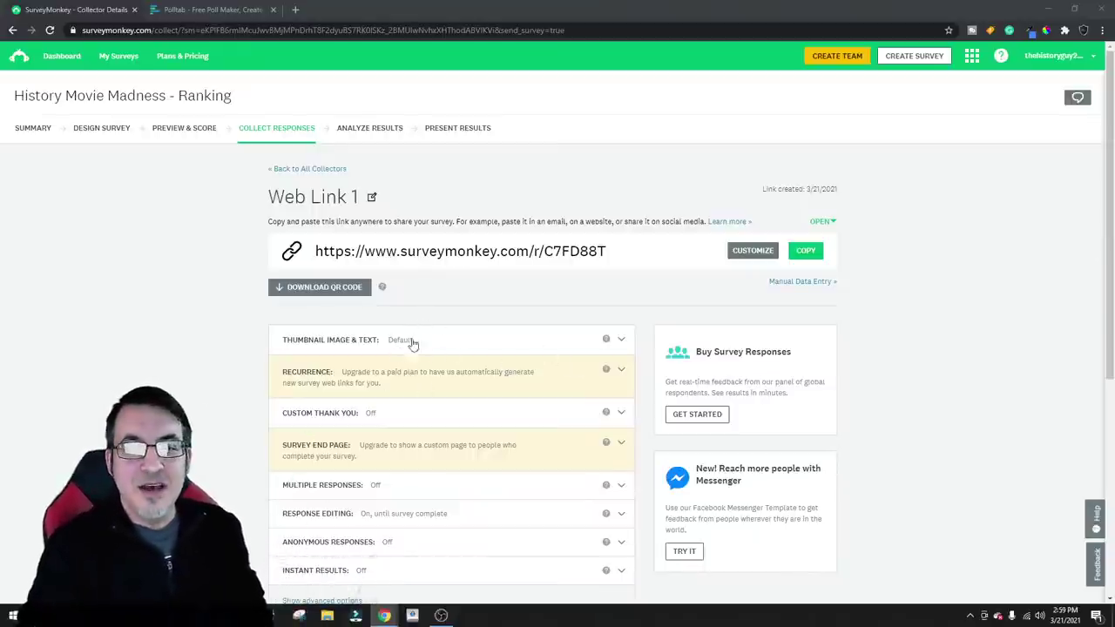
left_click(363, 136)
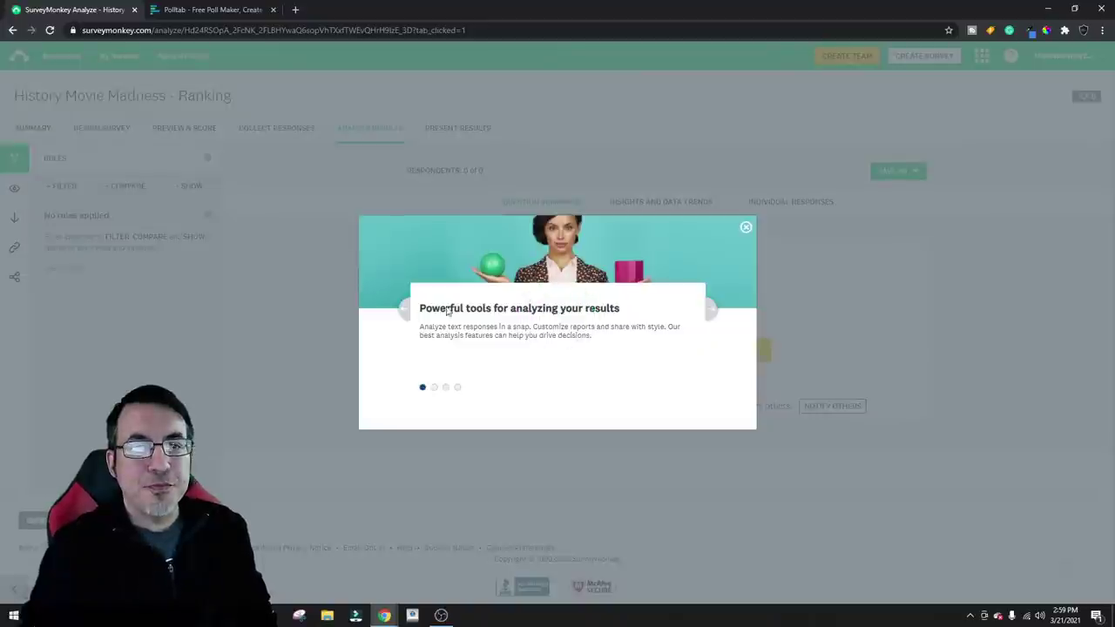
left_click(744, 227)
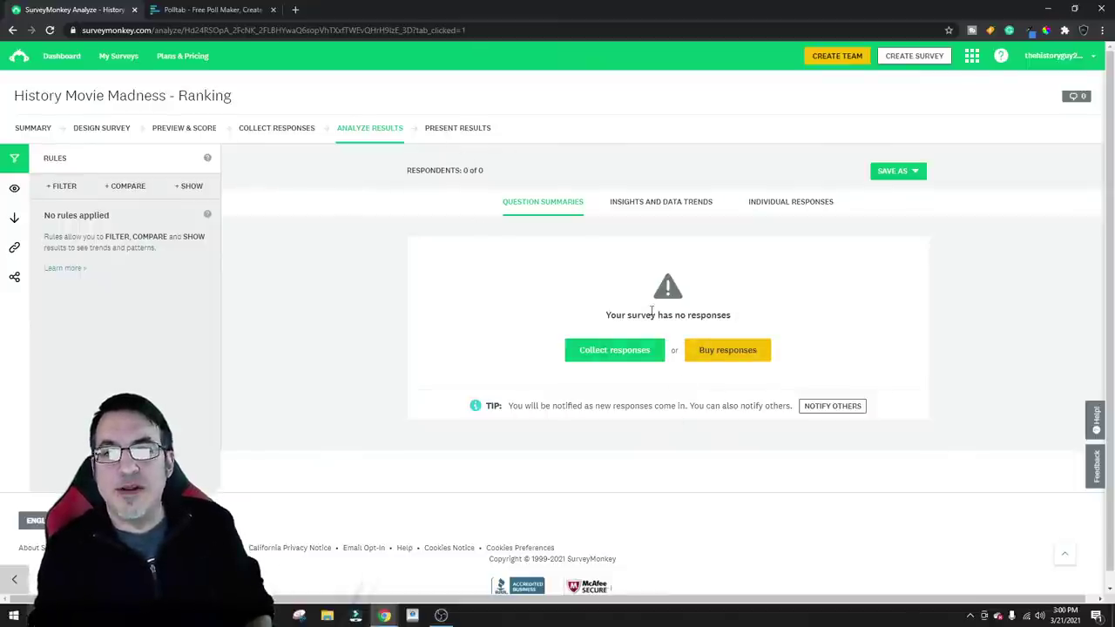
Open the copied survey link in a new browser tab and look over the Ancient to 1815 ranking question
left_click(294, 10)
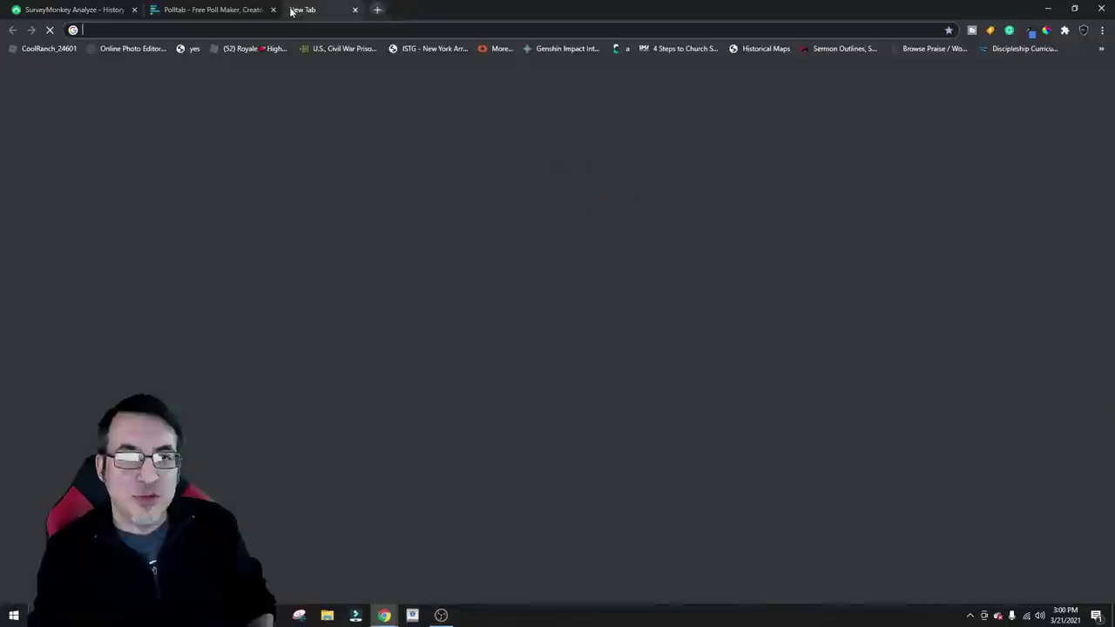
key("ctrl+v")
key("Return")
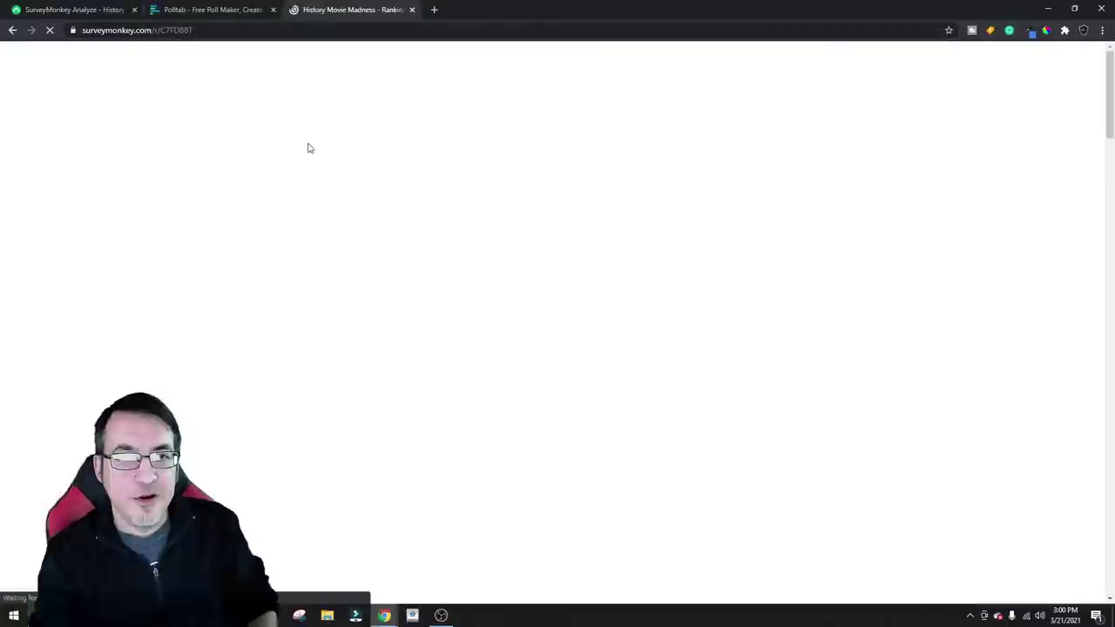
scroll(771, 200, "down", 6)
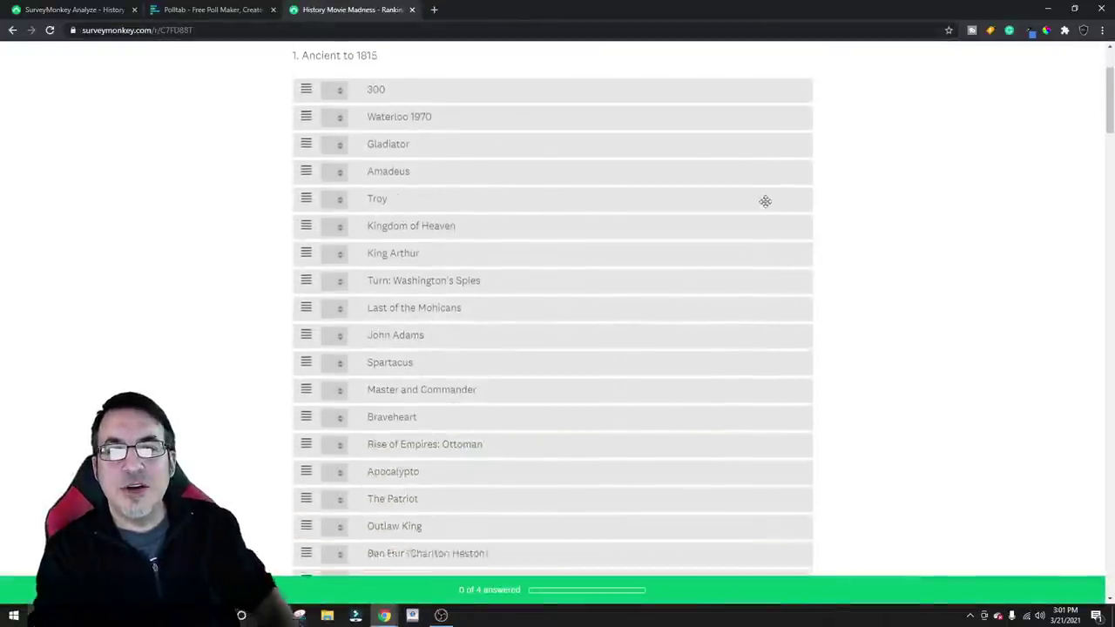
scroll(741, 205, "up", 6)
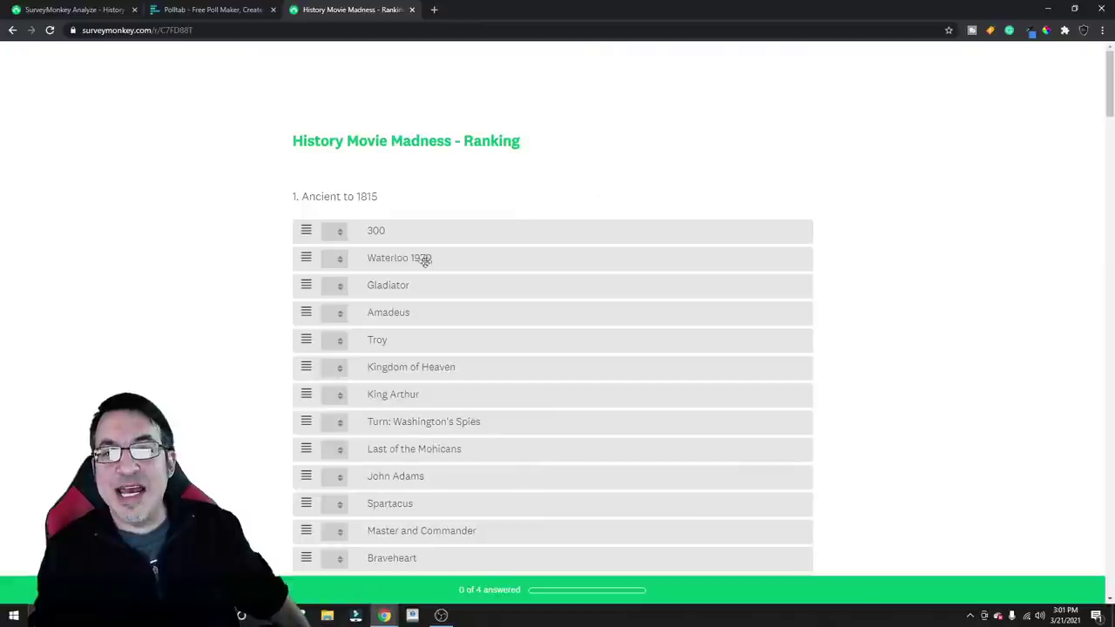
scroll(398, 229, "down", 1)
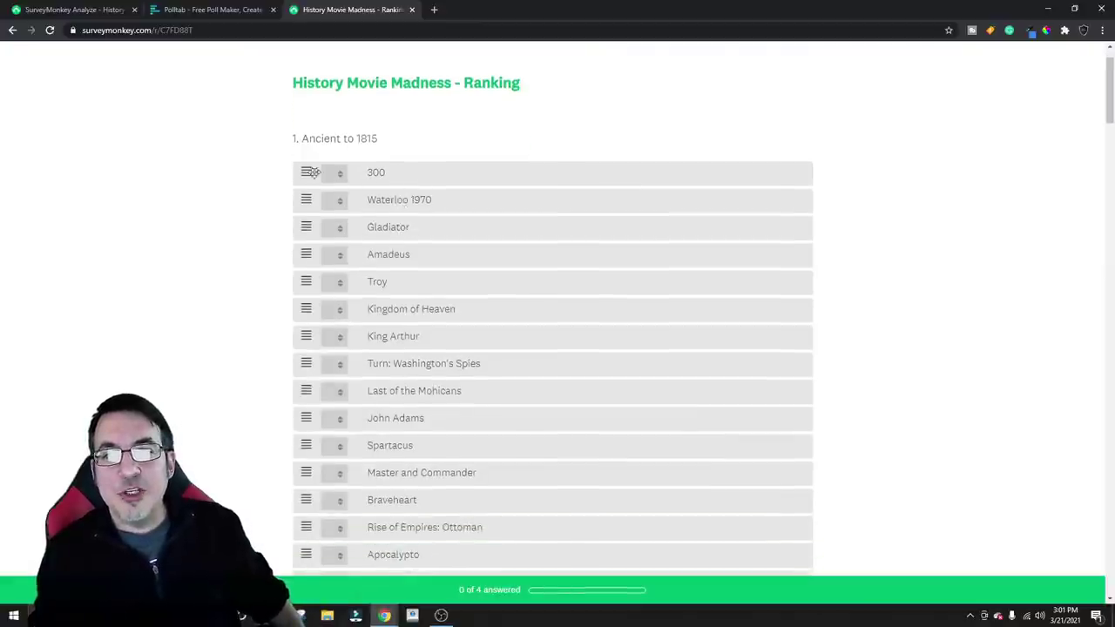
In the Ancient to 1815 question, rank Gladiator above Waterloo 1970 and move John Adams to first place
left_click(338, 175)
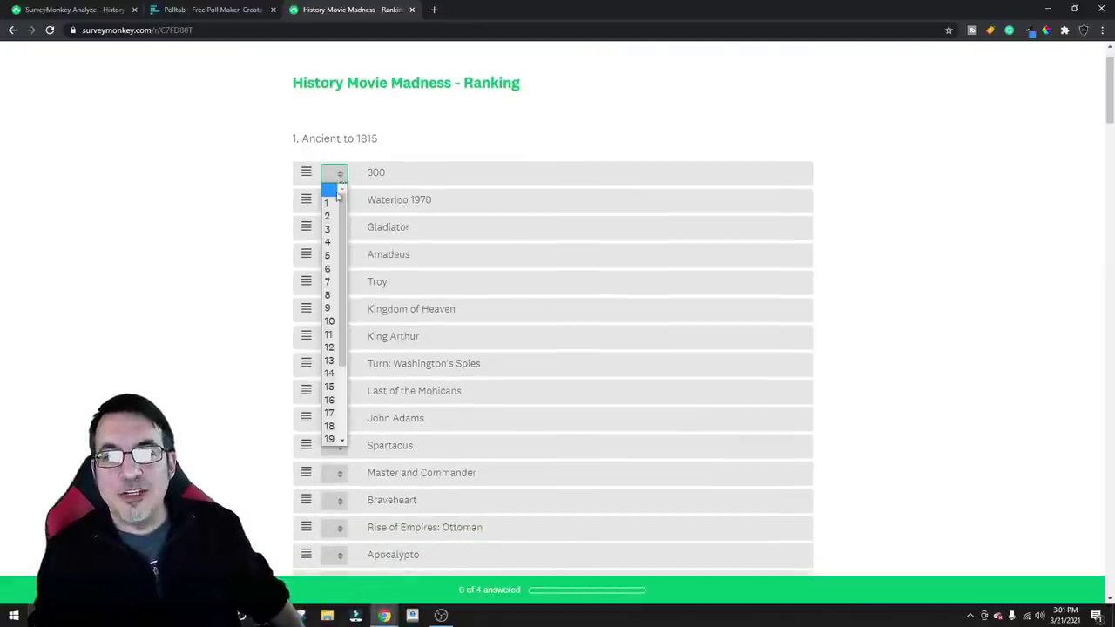
left_click(381, 151)
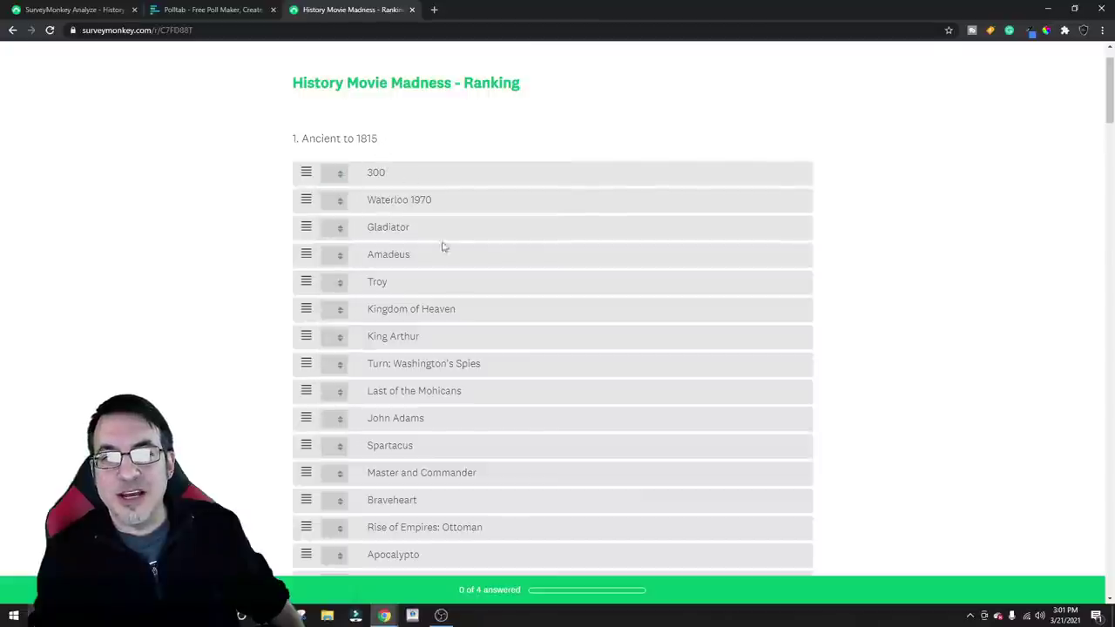
left_click_drag(433, 224, 436, 183)
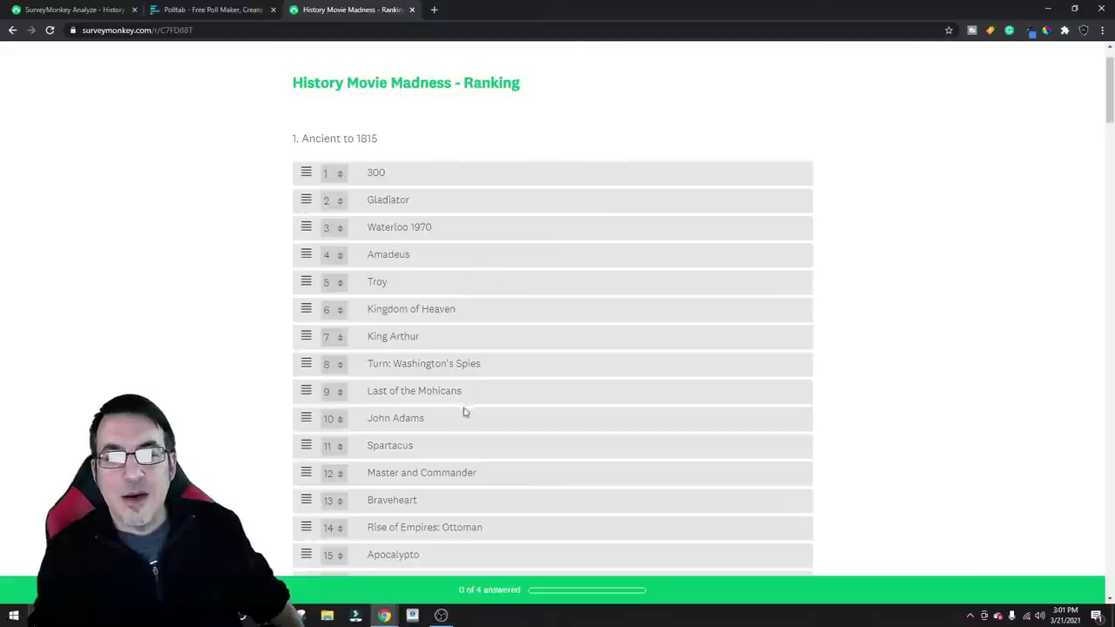
left_click_drag(464, 412, 440, 167)
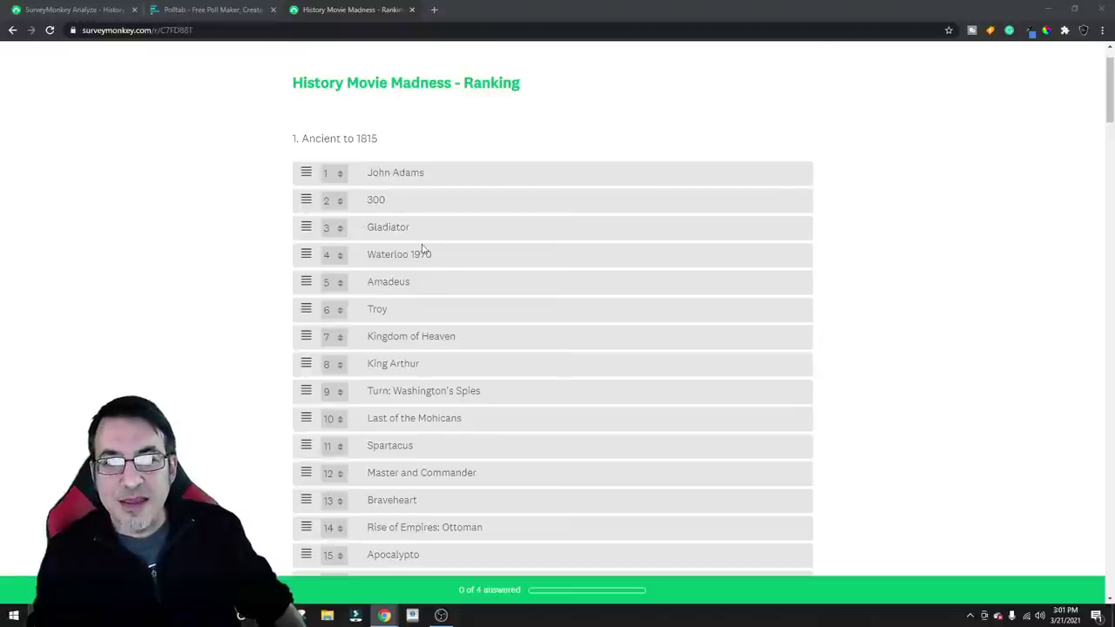
Move Waterloo 1970 to rank 3, Turn: Washington's Spies to rank 5 and Troy down to rank 12
left_click_drag(423, 254, 420, 209)
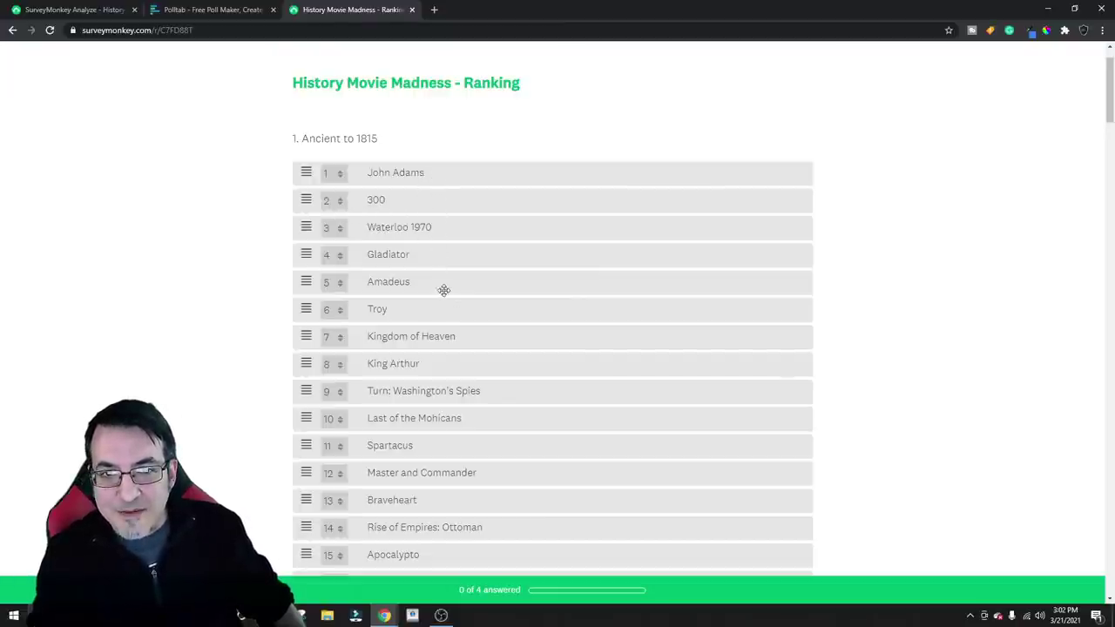
left_click_drag(433, 288, 485, 462)
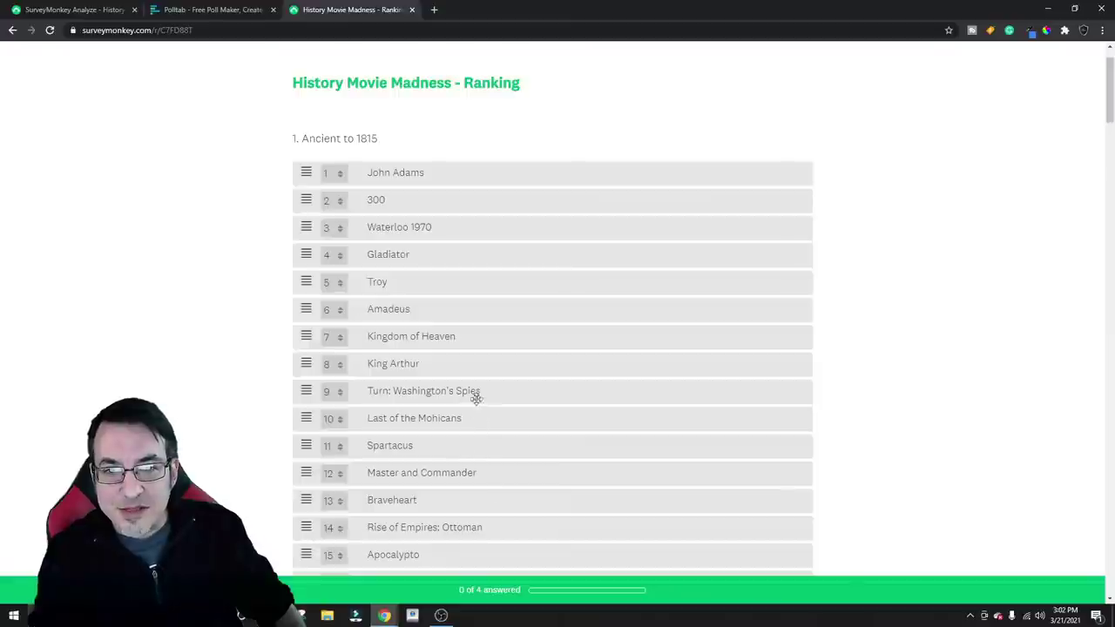
left_click_drag(482, 392, 493, 349)
Move Ben Hur (Charlton Heston) up to rank 11 and Outlaw King to rank 12, just below Spartacus
scroll(496, 438, "down", 1)
scroll(487, 452, "down", 1)
scroll(479, 462, "down", 1)
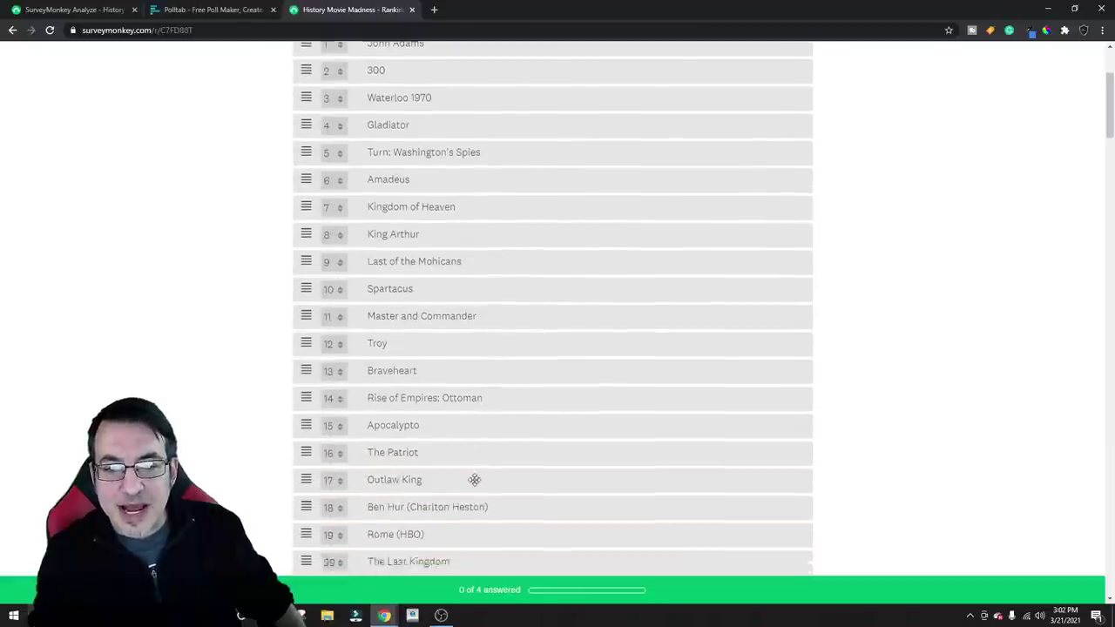
left_click_drag(455, 446, 483, 291)
scroll(511, 311, "down", 2)
scroll(453, 344, "up", 5)
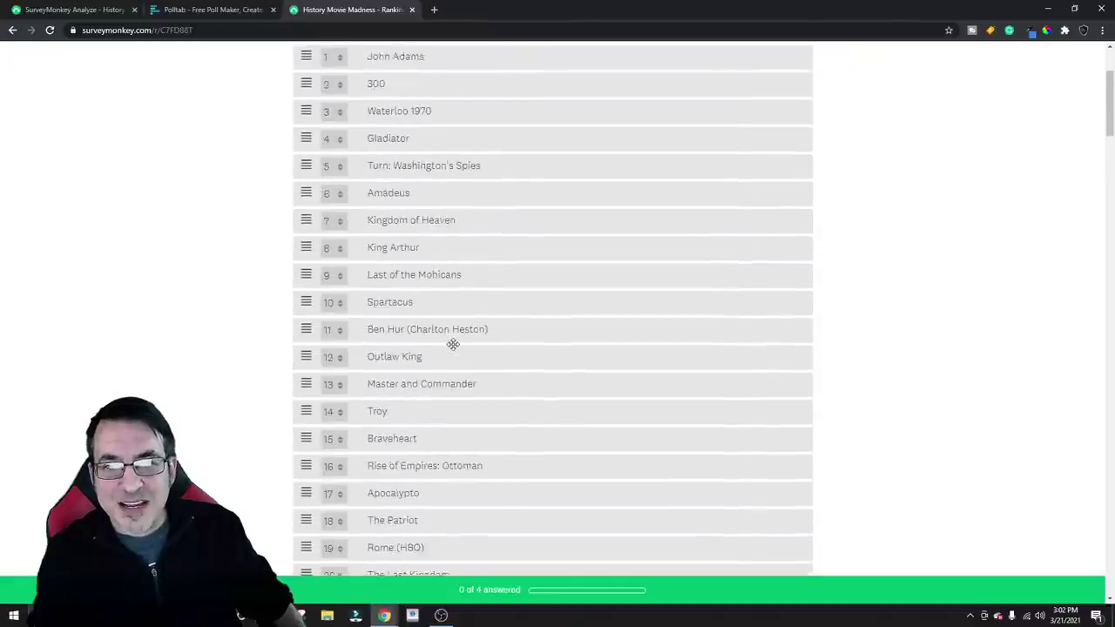
Move The Tudors up to rank 6 and Rome (HBO) up to rank 9, just below Kingdom of Heaven
scroll(431, 321, "down", 7)
scroll(452, 324, "down", 2)
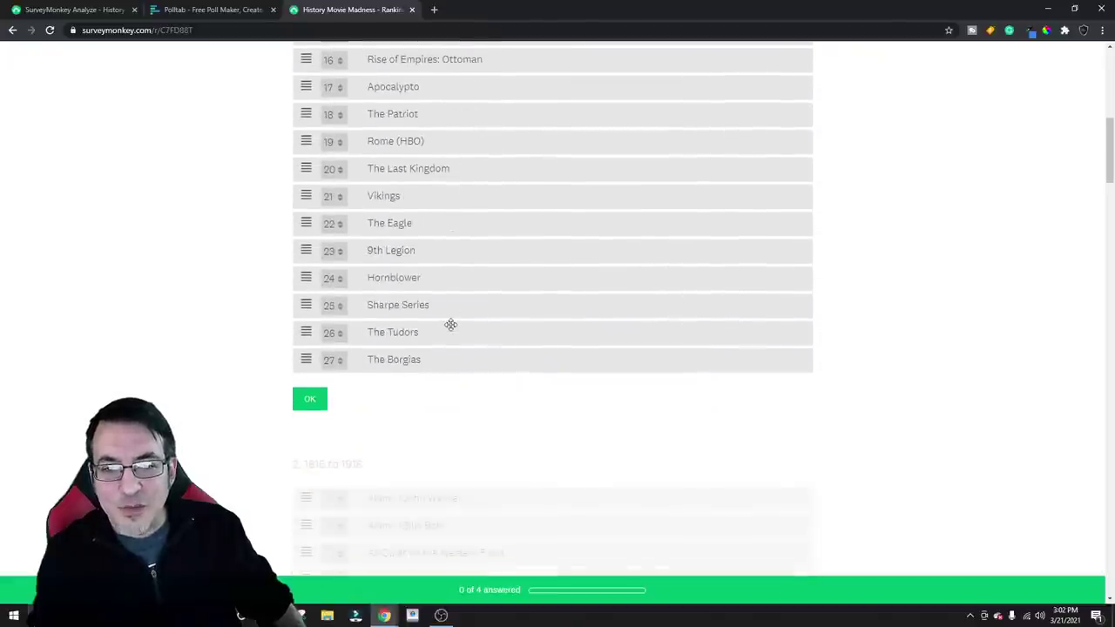
left_click_drag(454, 337, 465, 143)
scroll(508, 294, "down", 2)
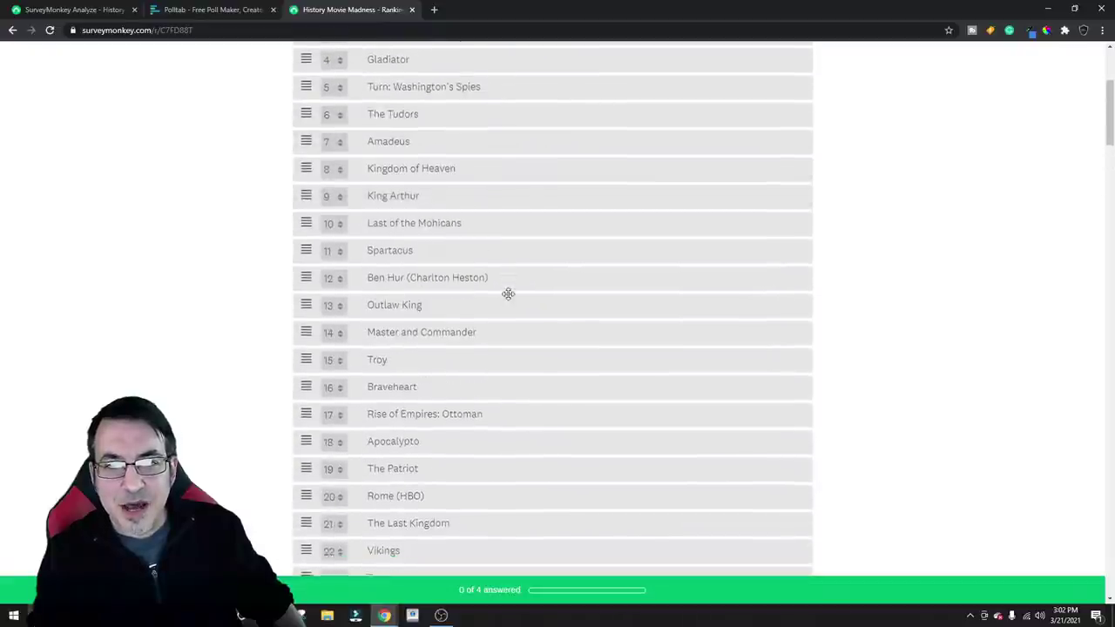
left_click_drag(475, 404, 461, 96)
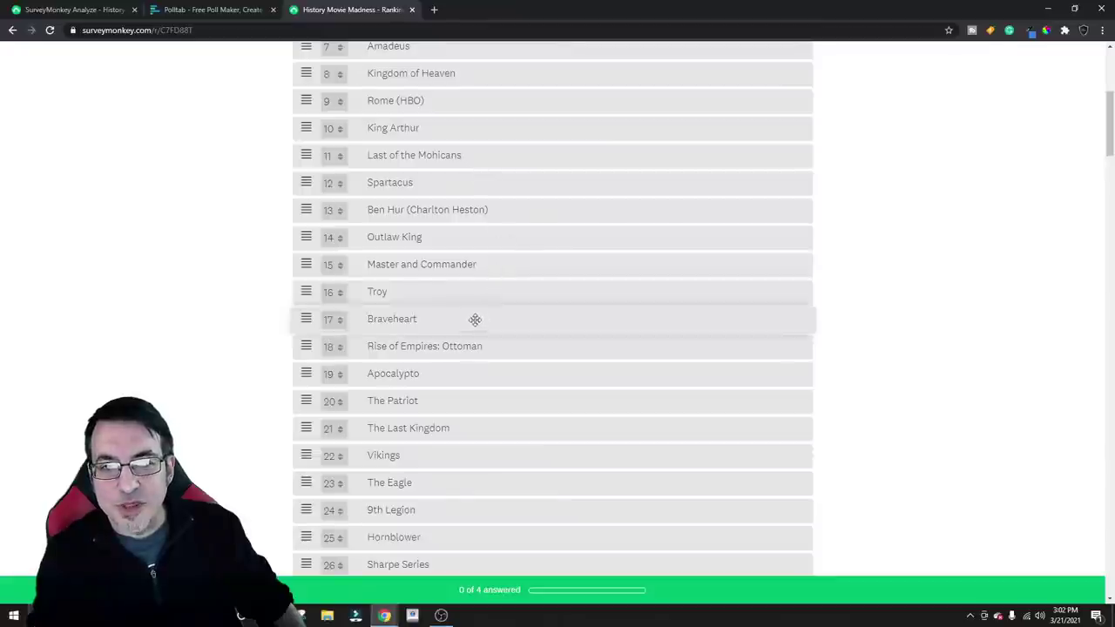
Rank Braveheart above Troy, move Master and Commander to rank 9, and place The Last Kingdom at rank 11
left_click_drag(473, 319, 473, 124)
left_click_drag(493, 265, 488, 103)
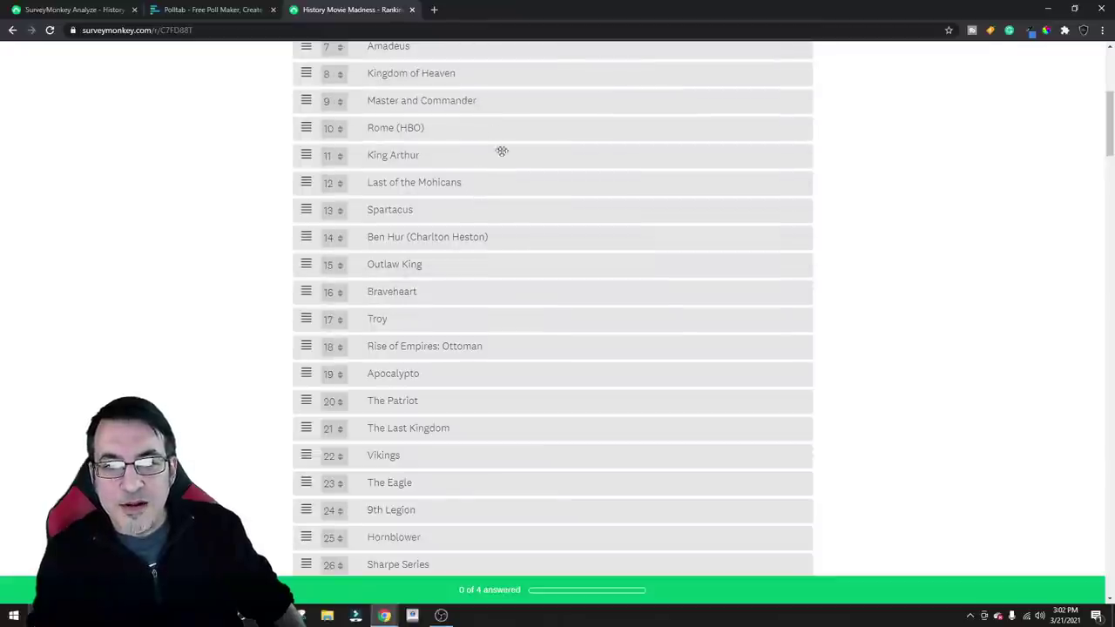
scroll(518, 313, "down", 2)
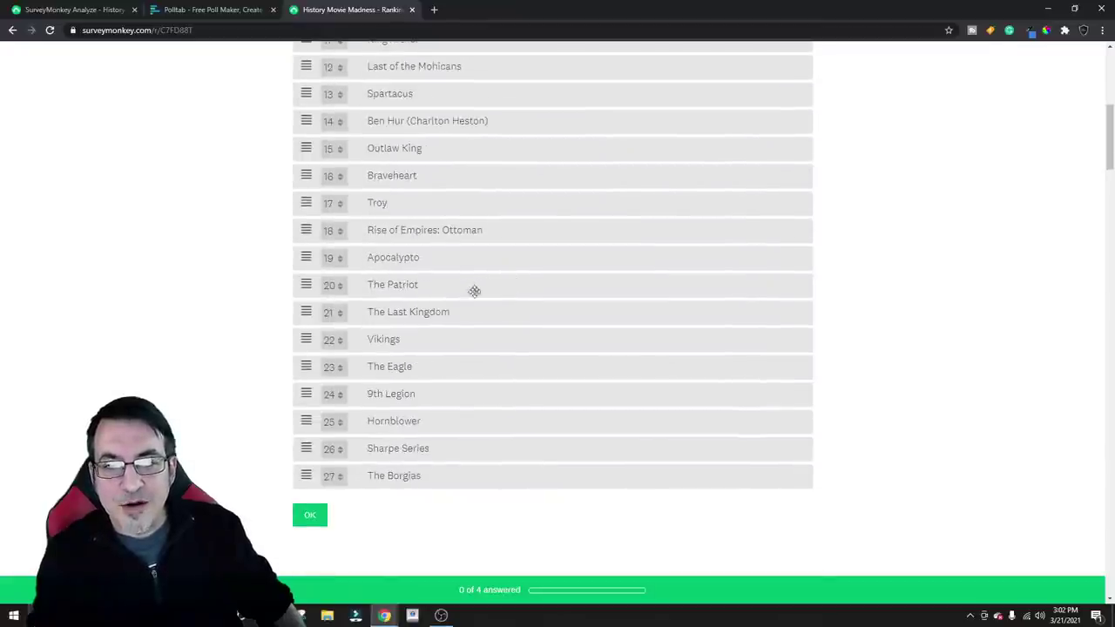
left_click_drag(493, 309, 486, 148)
Raise Sharpe Series and Hornblower to ranks 20 and 21, and lower Ben Hur and Spartacus to ranks 18 and 19
scroll(475, 458, "down", 1)
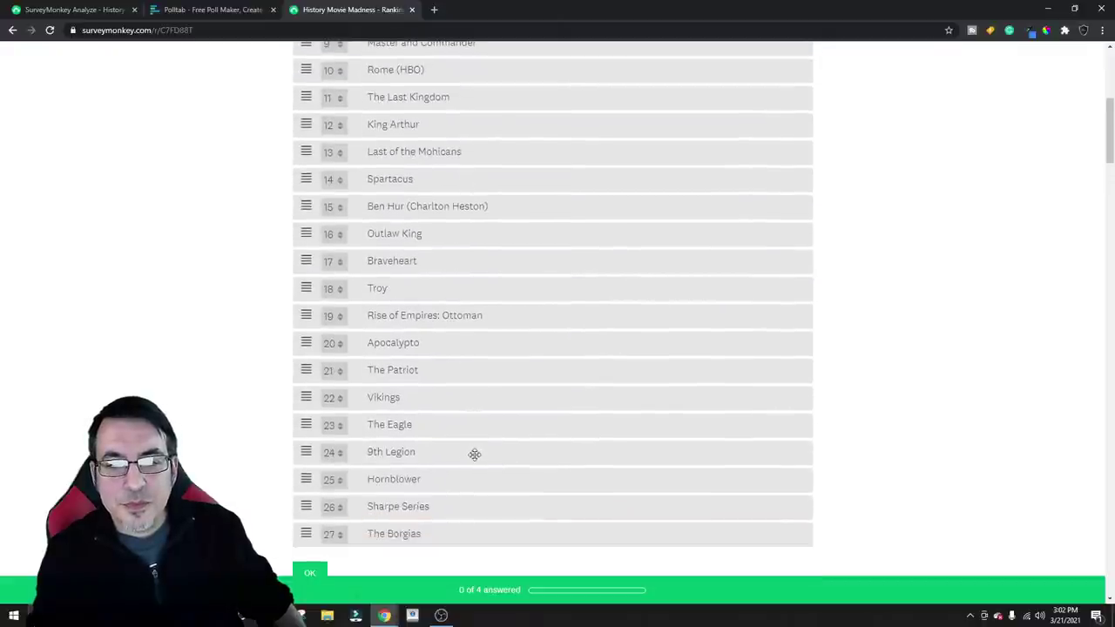
left_click_drag(455, 479, 455, 453)
left_click_drag(448, 510, 453, 347)
left_click_drag(435, 216, 449, 300)
left_click_drag(426, 179, 444, 319)
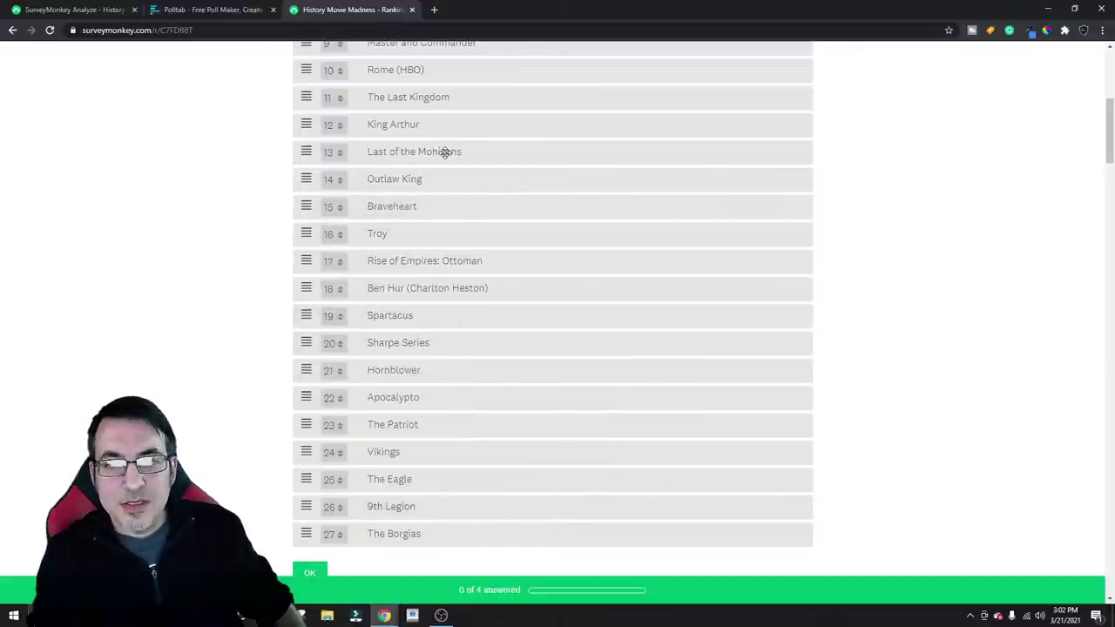
Lower Last of the Mohicans to rank 26 and King Arthur to rank 24
left_click_drag(443, 152, 508, 514)
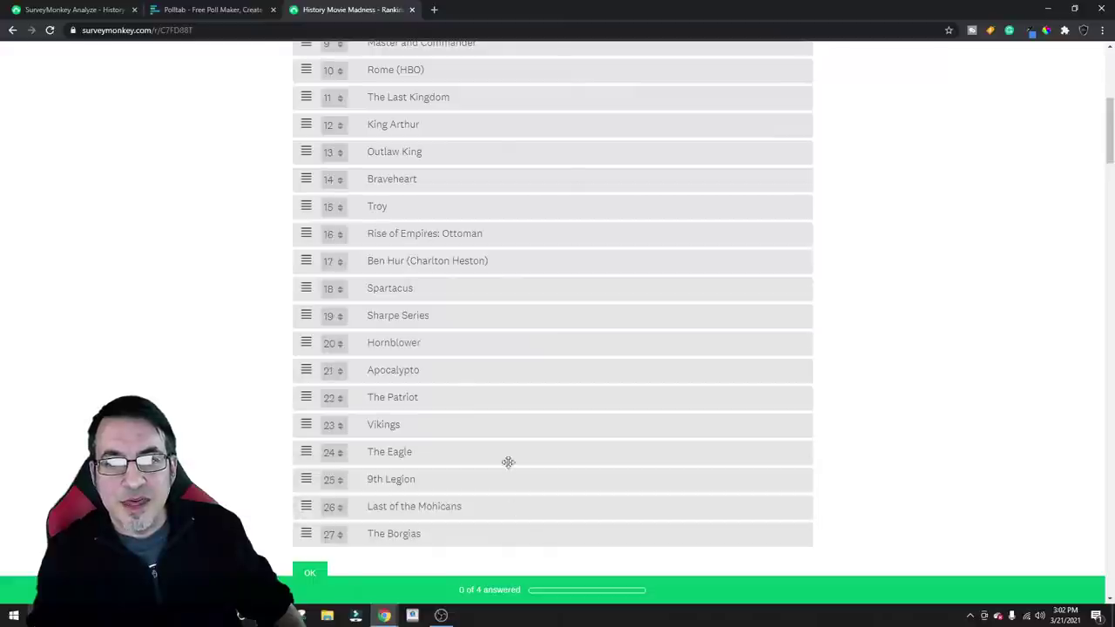
scroll(501, 418, "up", 2)
left_click_drag(460, 245, 488, 493)
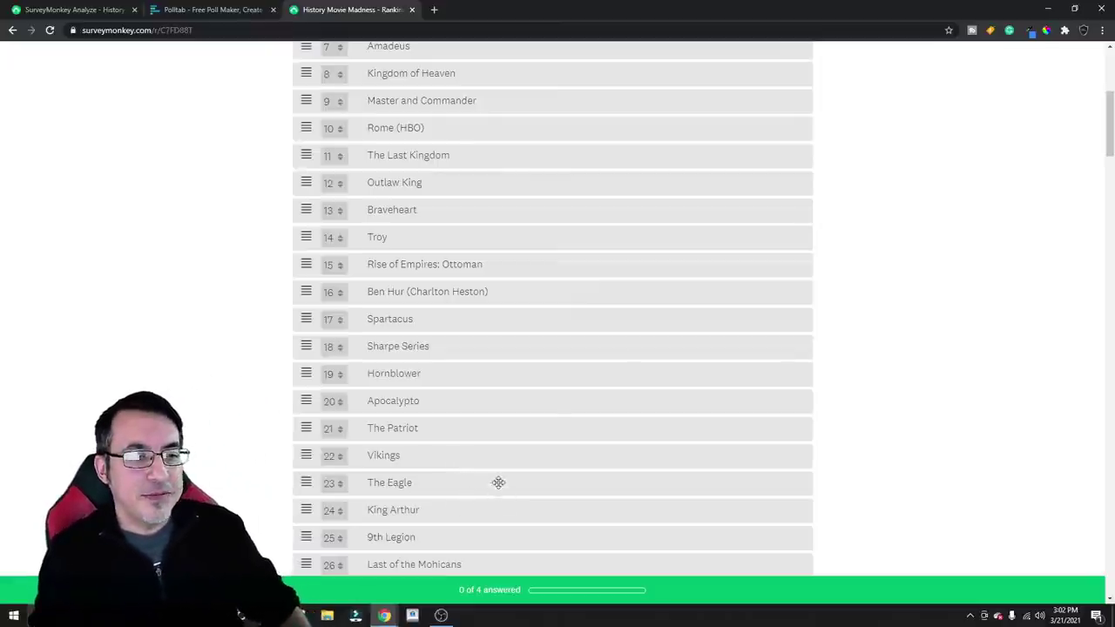
Lower 300 to rank 14, just below Troy, and move Amadeus further down the list
scroll(513, 427, "up", 2)
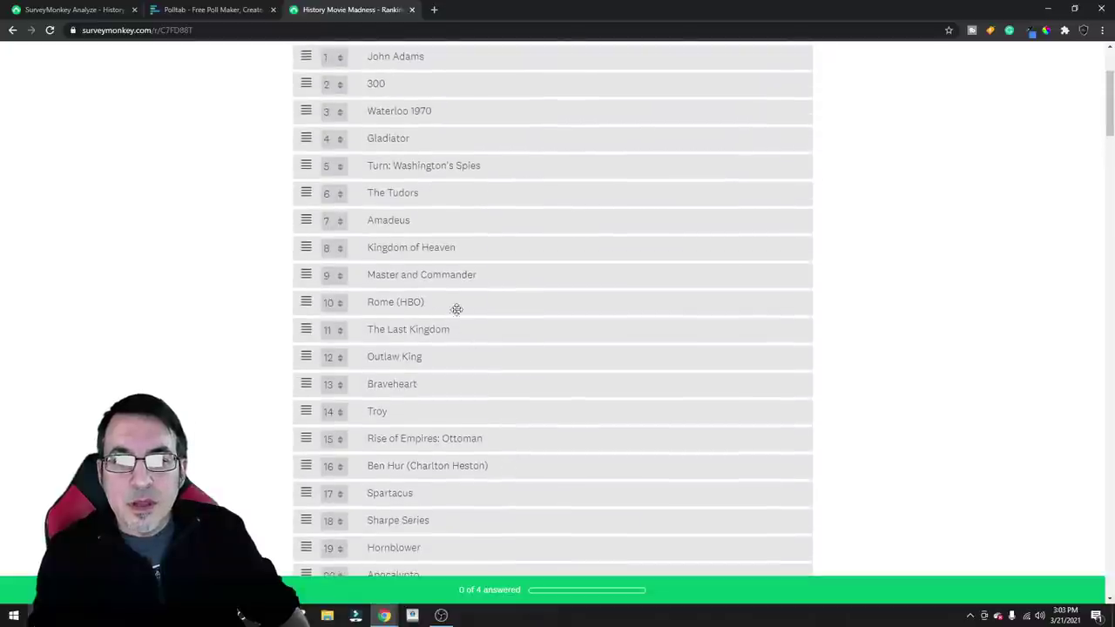
scroll(461, 314, "up", 1)
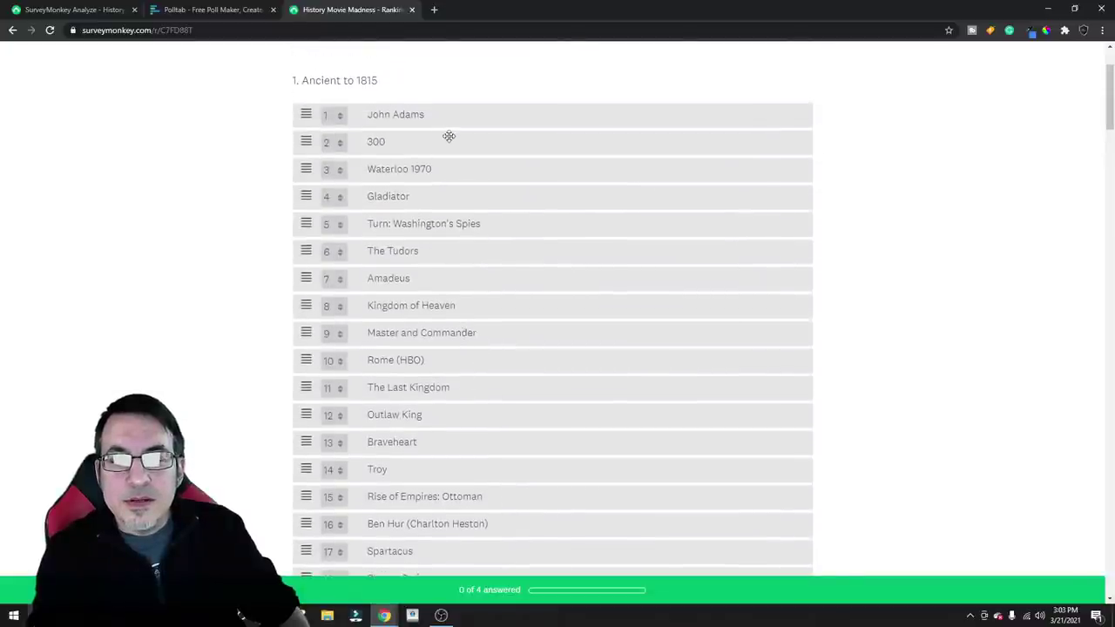
left_click_drag(448, 142, 516, 470)
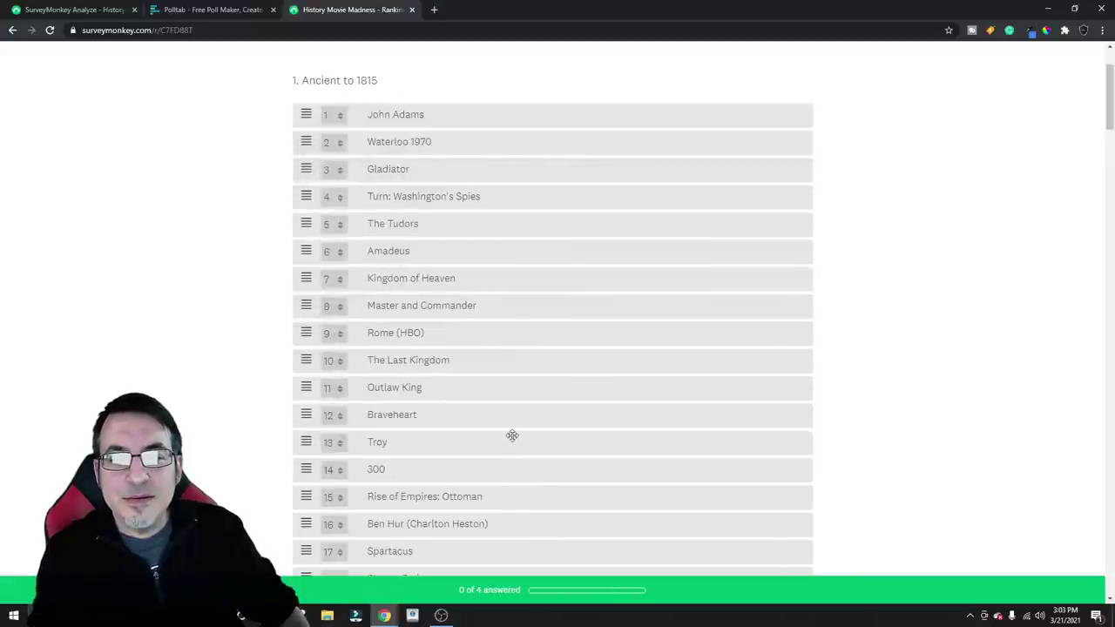
scroll(514, 436, "up", 1)
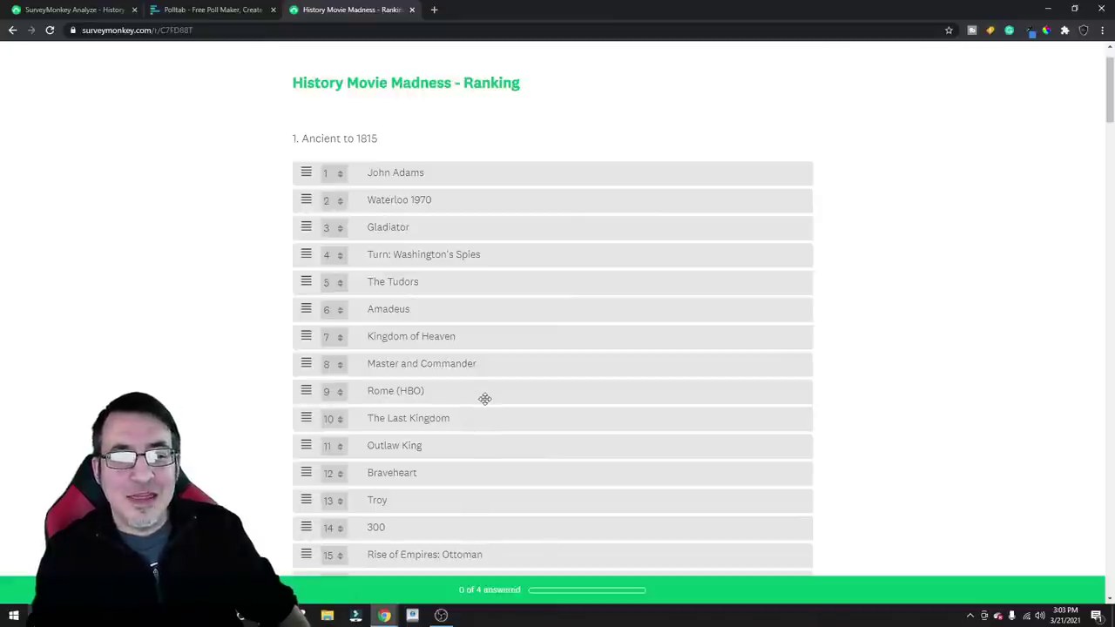
left_click_drag(448, 312, 521, 500)
scroll(497, 410, "up", 2)
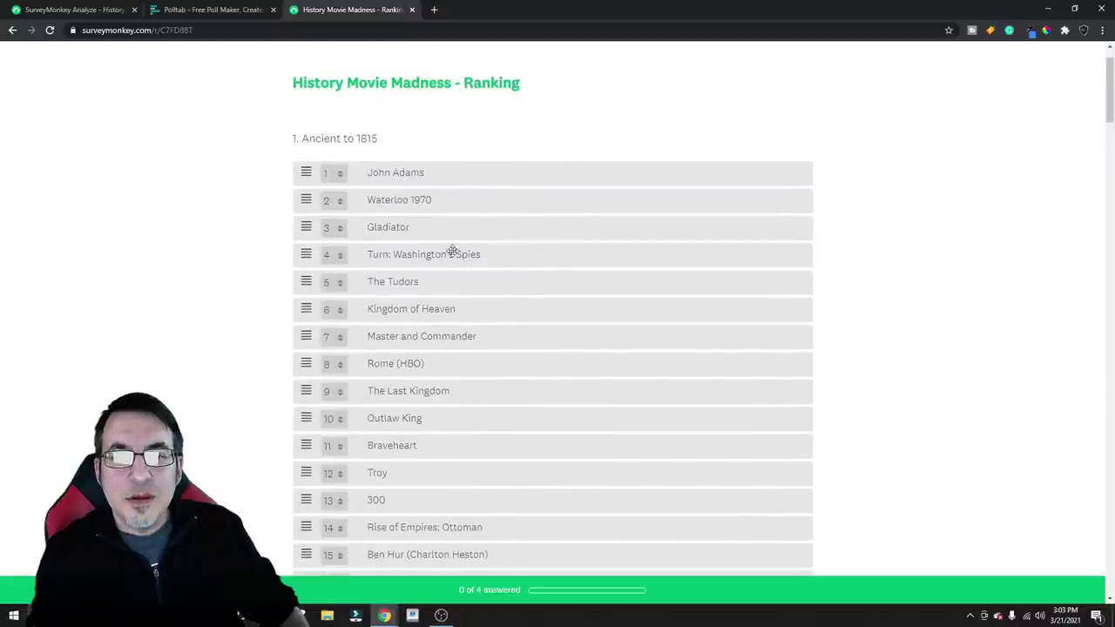
Move Master and Commander above Turn: Washington's Spies, Waterloo 1970 to rank 6, and The Last Kingdom to rank 8
left_click_drag(451, 312, 467, 269)
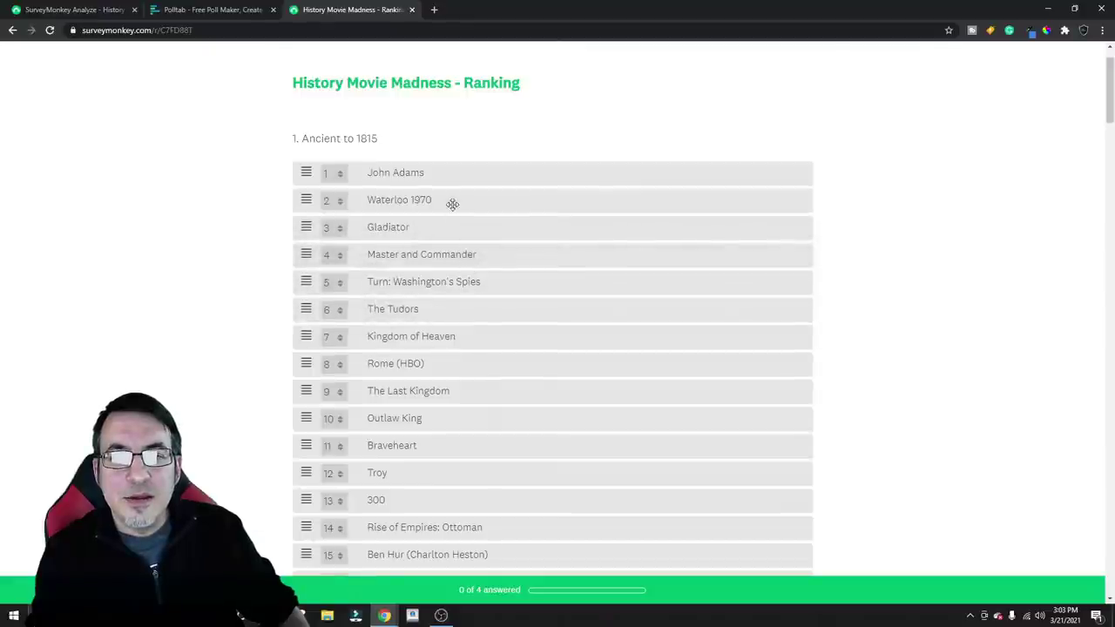
left_click_drag(452, 204, 462, 267)
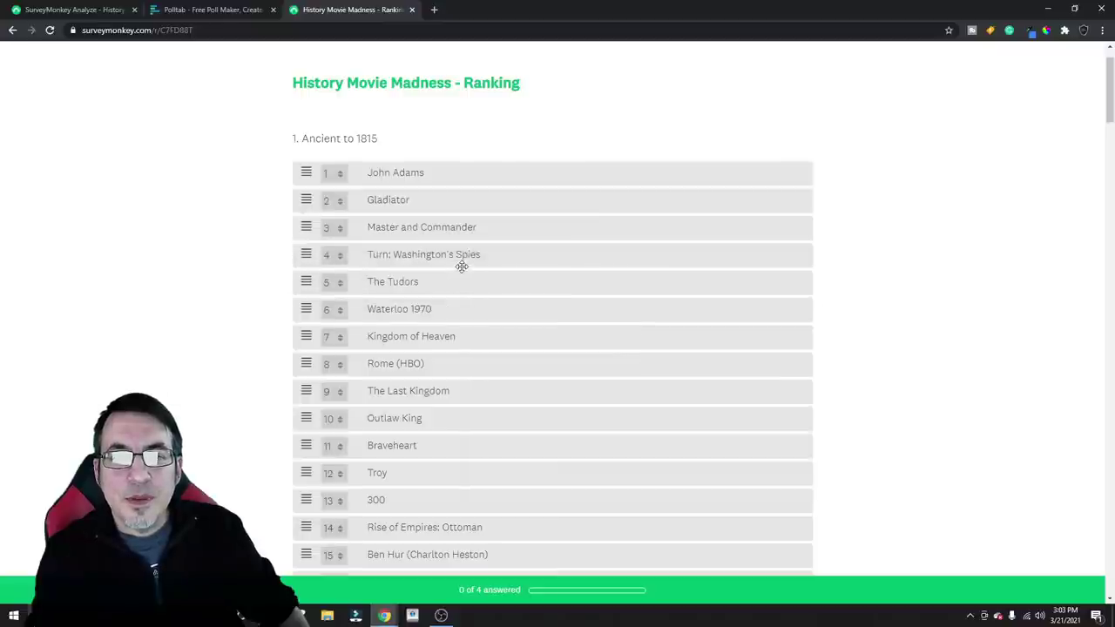
scroll(482, 302, "down", 1)
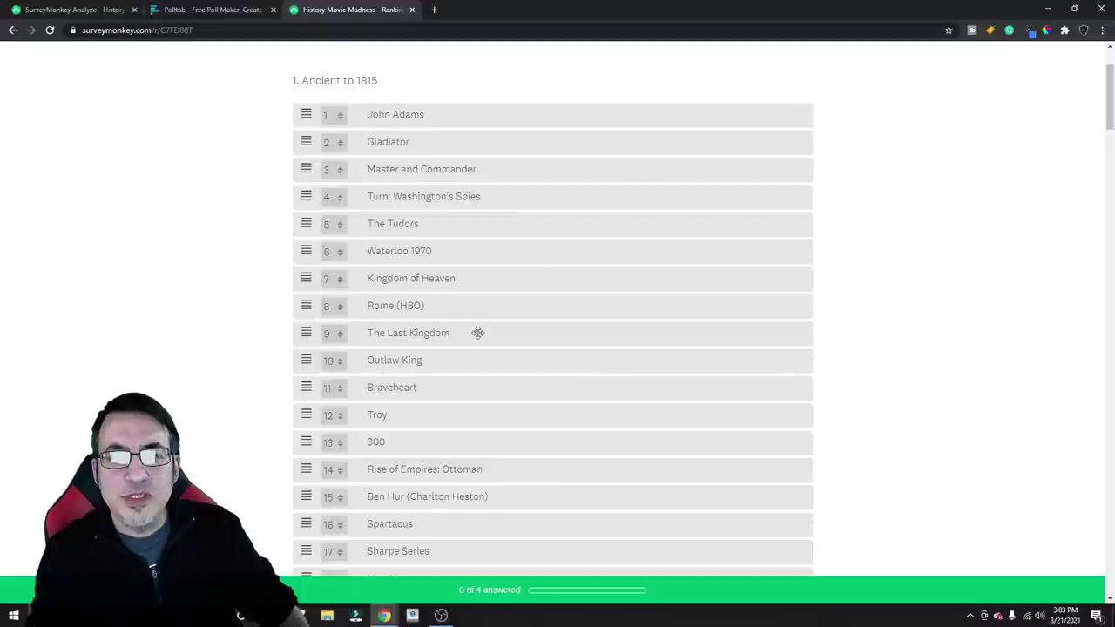
left_click_drag(476, 331, 502, 388)
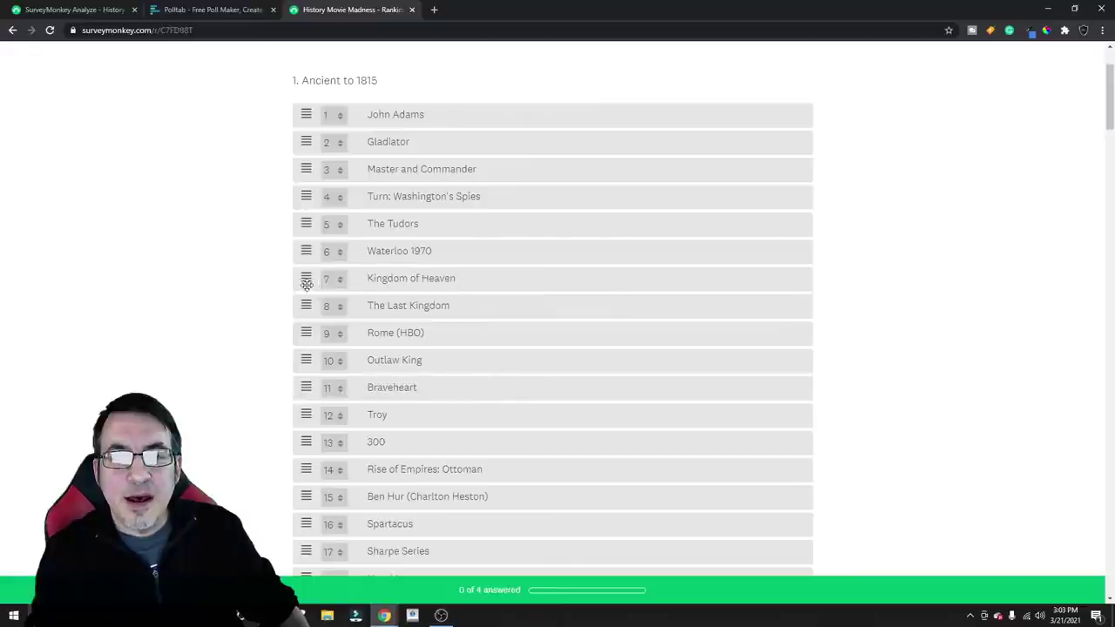
Lower Kingdom of Heaven to rank 10, just above Braveheart, and Rise of Empires: Ottoman to rank 17, below Sharpe Series
left_click_drag(307, 284, 319, 369)
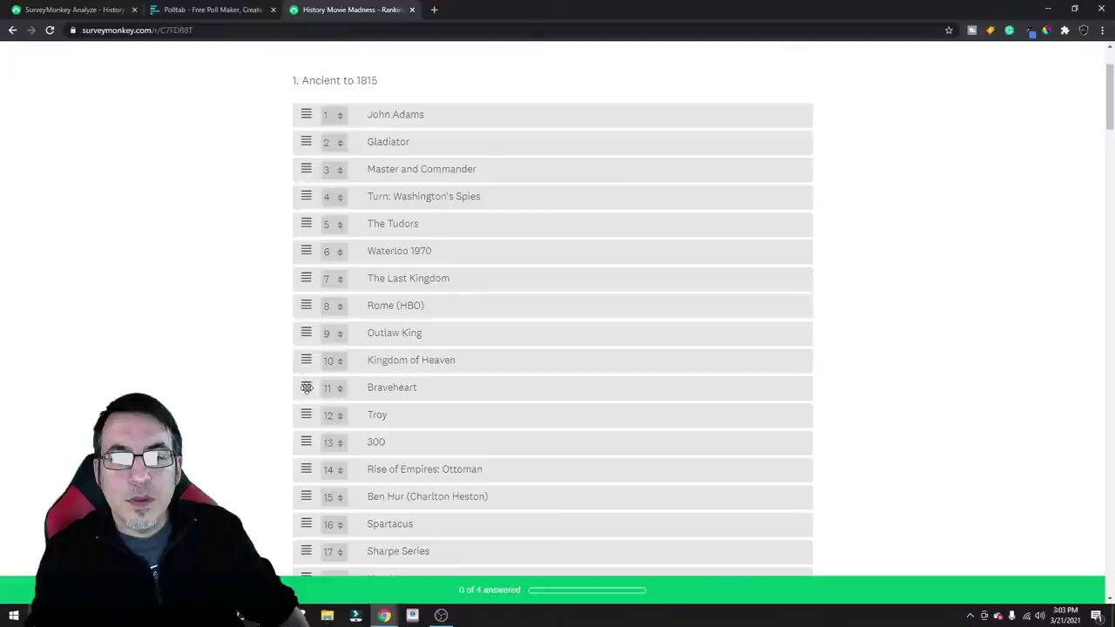
scroll(322, 440, "down", 1)
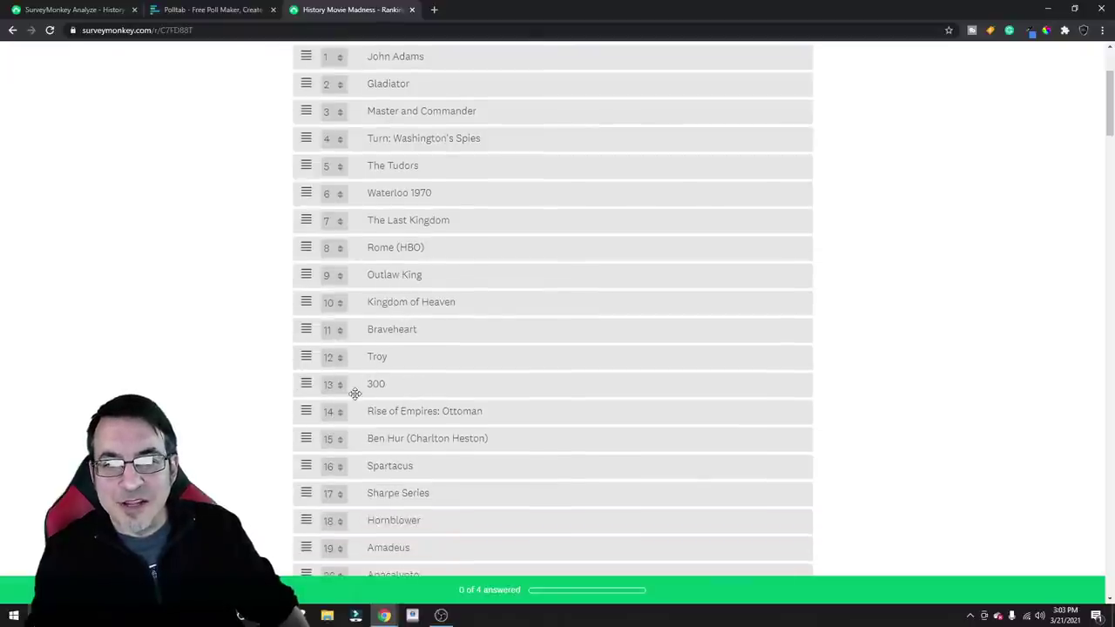
left_click_drag(309, 411, 349, 454)
Lower Gladiator to rank 4, below Turn: Washington's Spies, and confirm the Ancient to 1815 ranking with OK
scroll(343, 413, "up", 2)
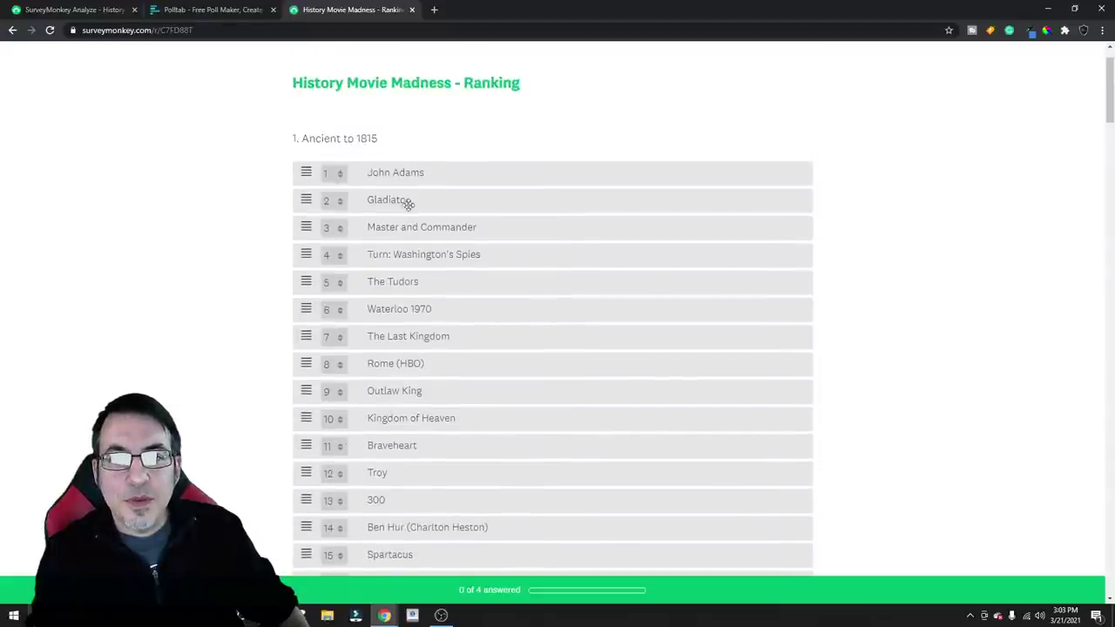
left_click_drag(304, 202, 305, 263)
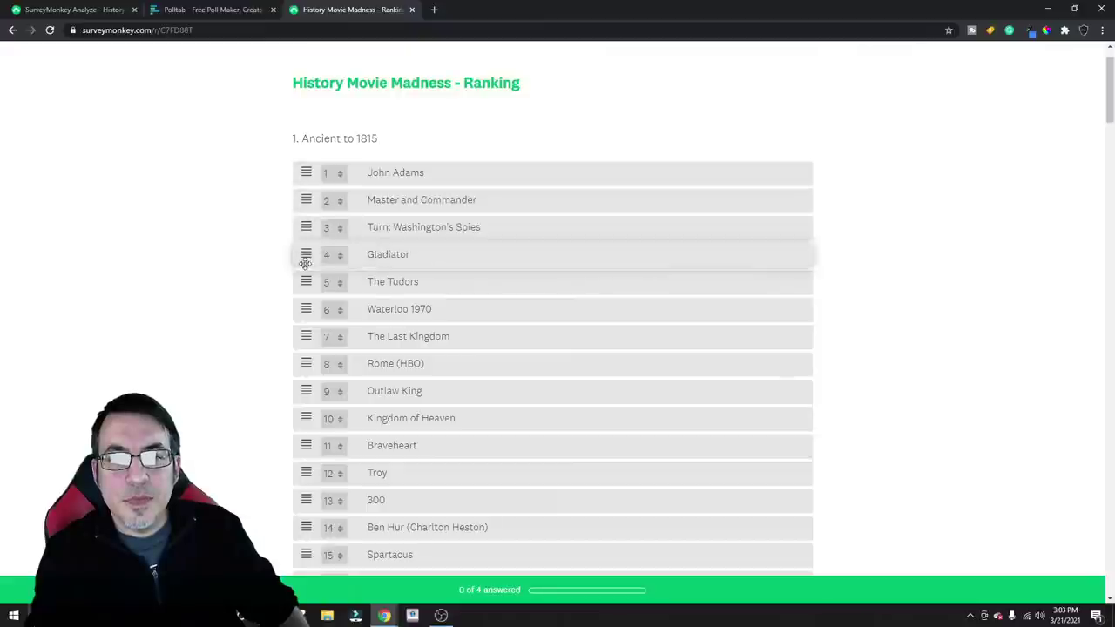
scroll(432, 289, "down", 1)
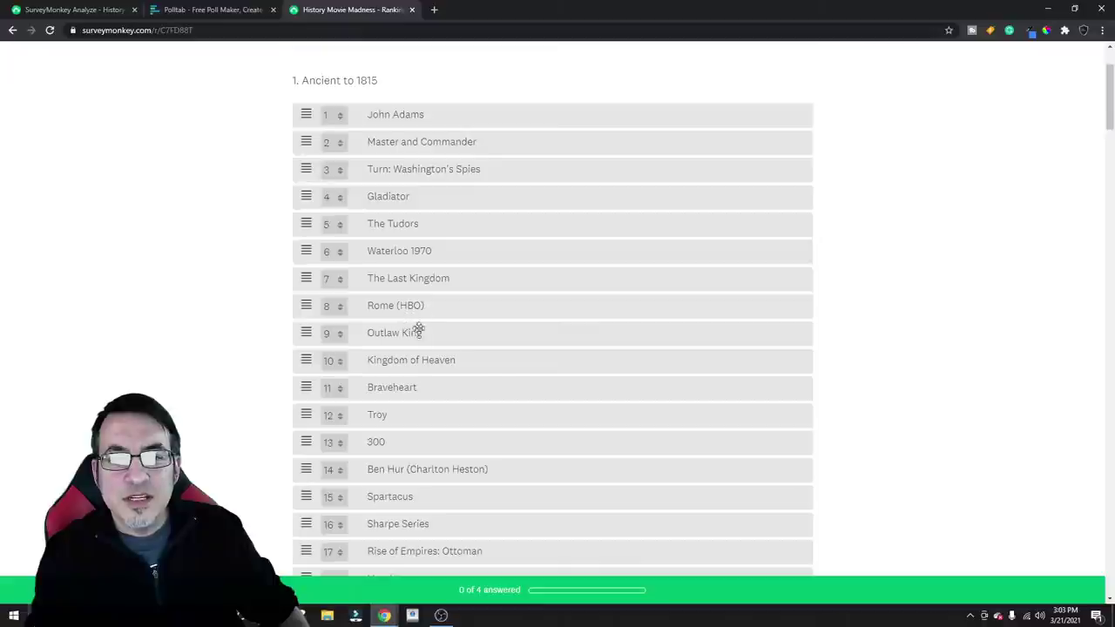
scroll(430, 337, "down", 2)
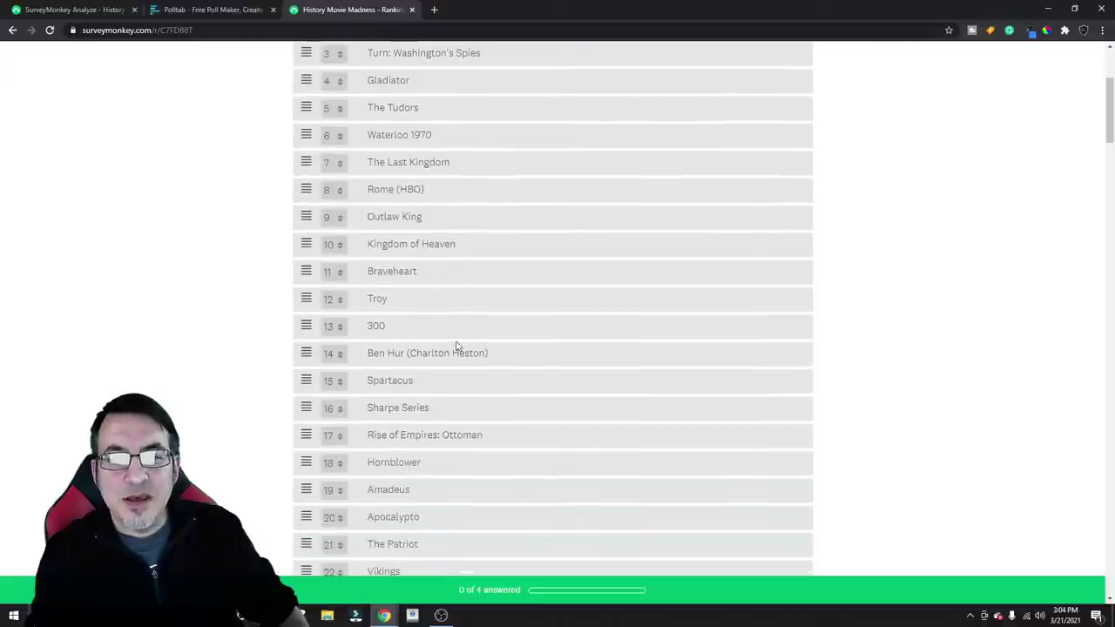
scroll(461, 338, "down", 6)
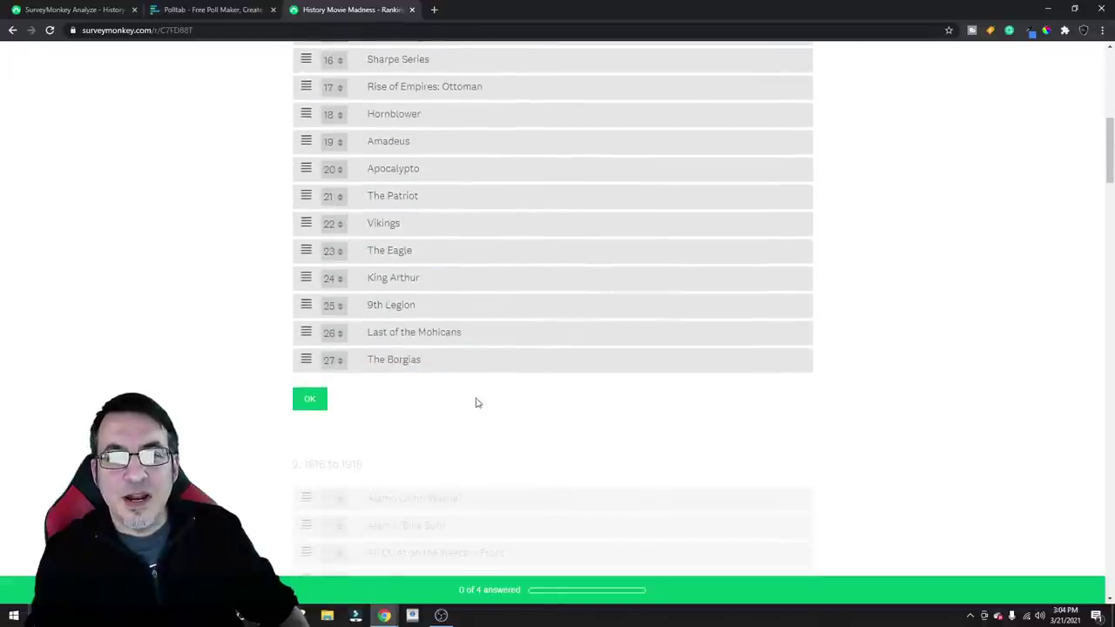
left_click(312, 403)
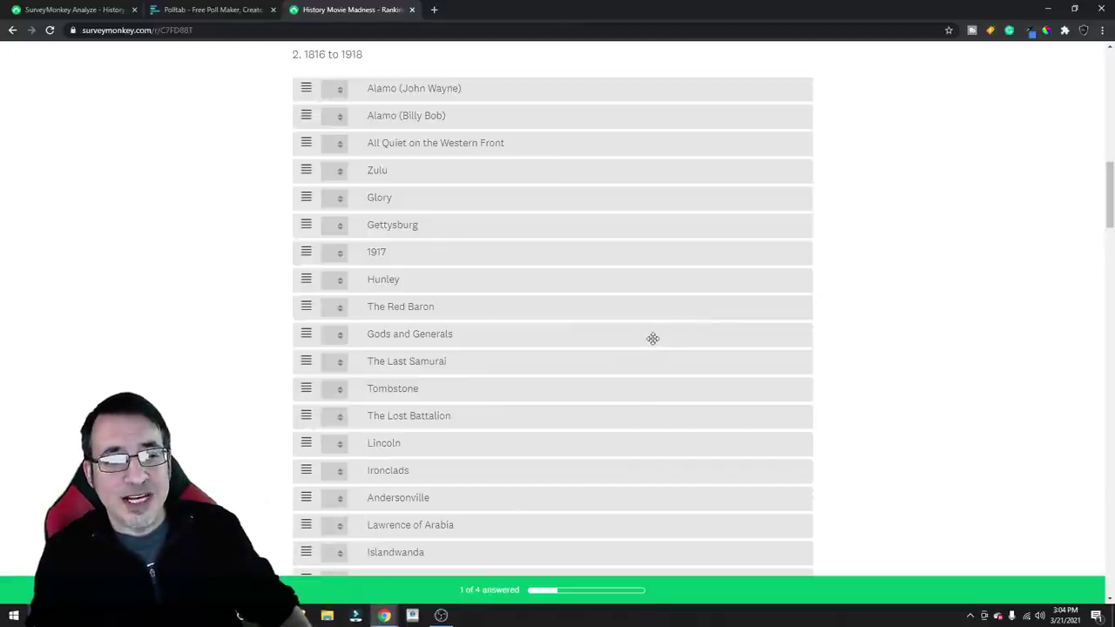
Return to the survey's management page and open the WW2 ranking question for editing in the survey design
scroll(662, 330, "up", 3)
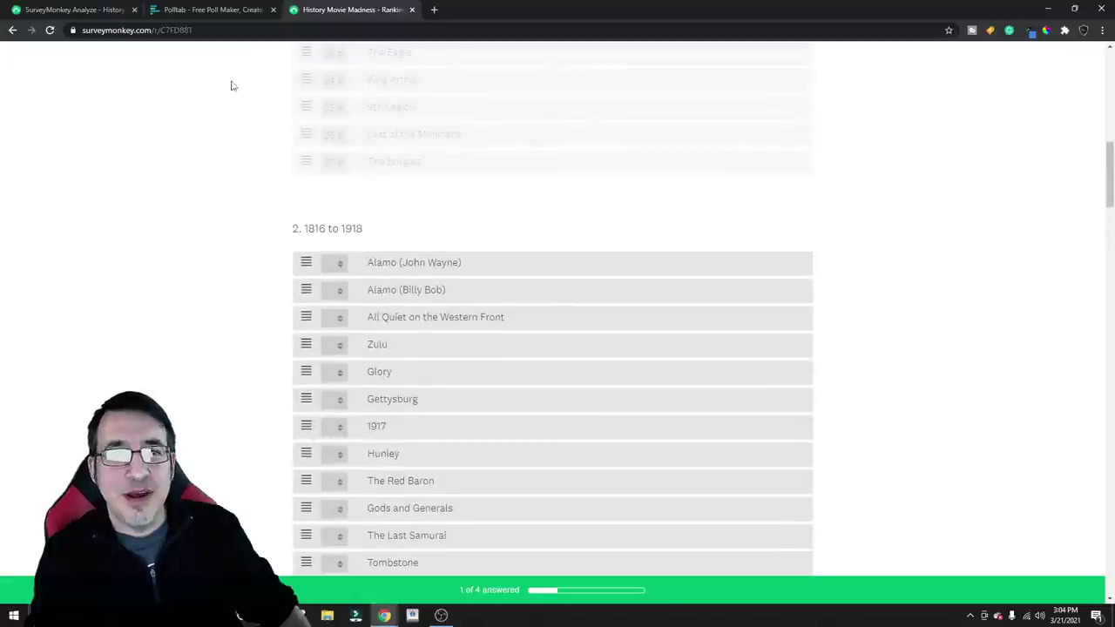
left_click(79, 10)
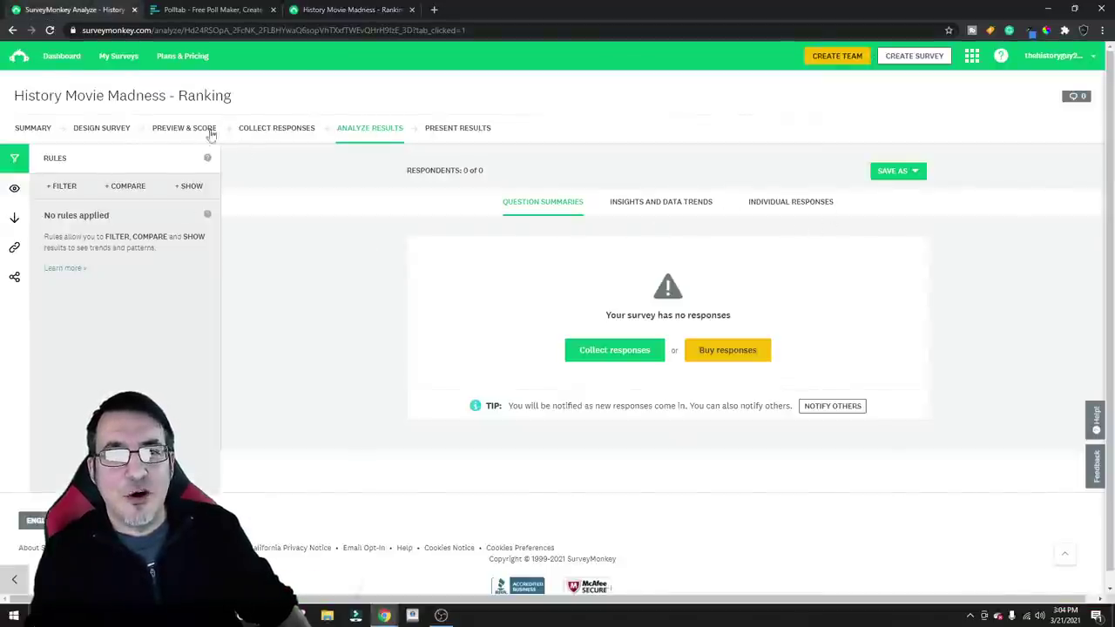
left_click(108, 131)
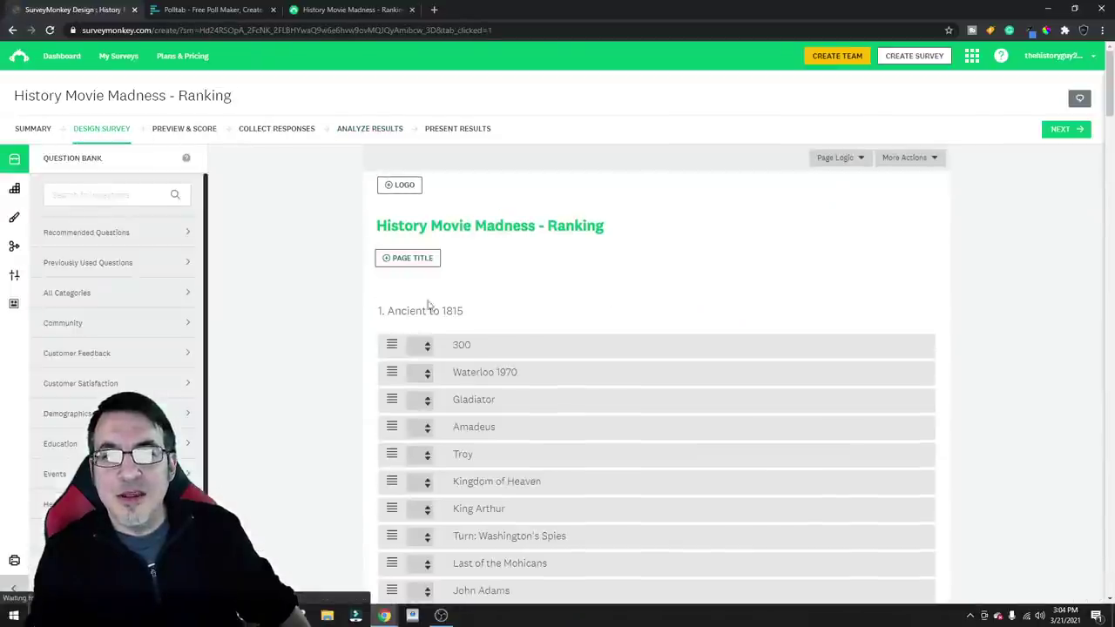
scroll(580, 302, "down", 15)
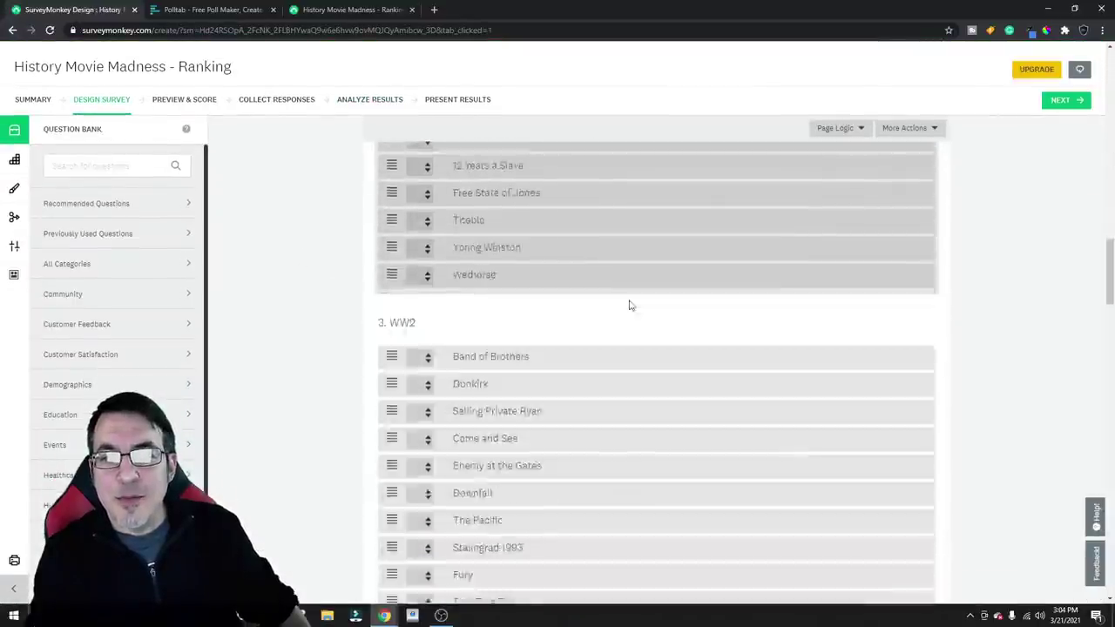
scroll(644, 309, "down", 3)
scroll(662, 311, "up", 2)
scroll(674, 314, "down", 4)
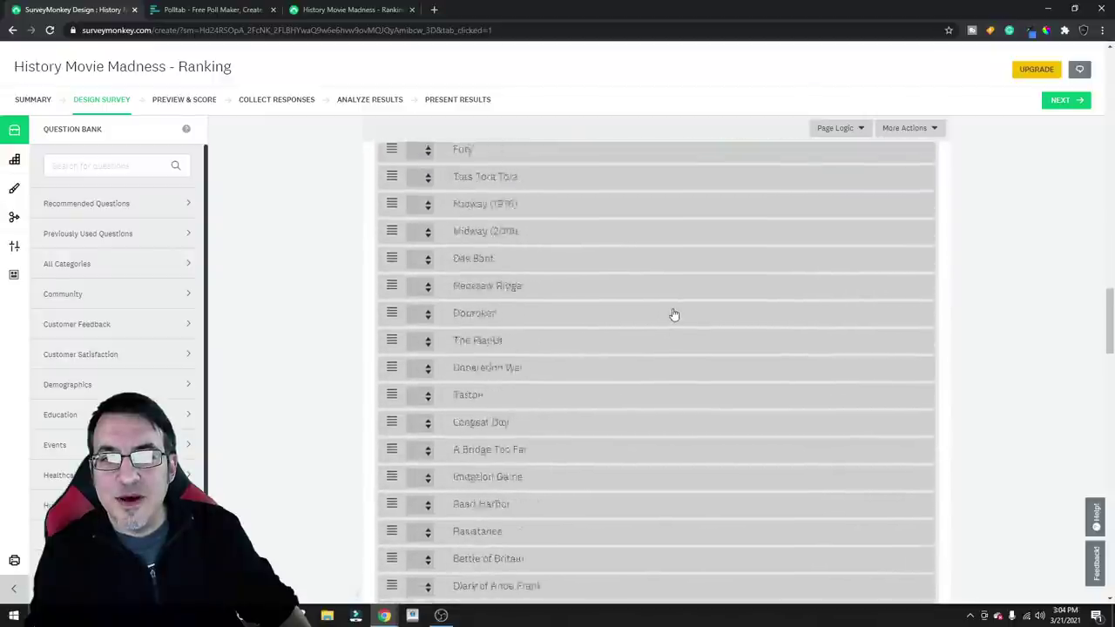
scroll(673, 314, "down", 7)
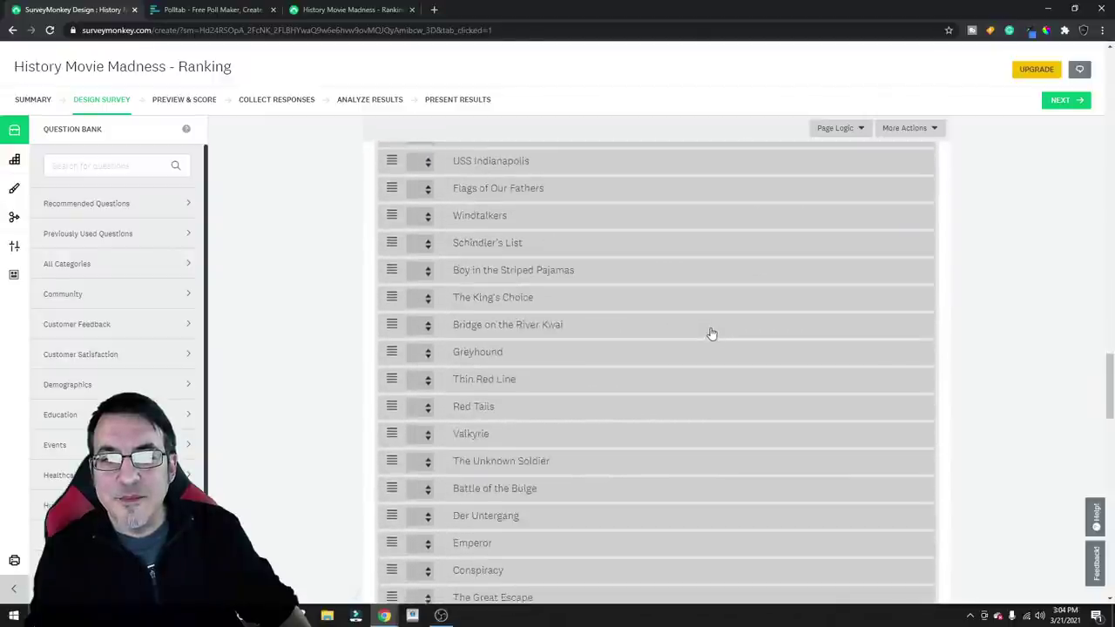
scroll(712, 333, "down", 1)
left_click(602, 457)
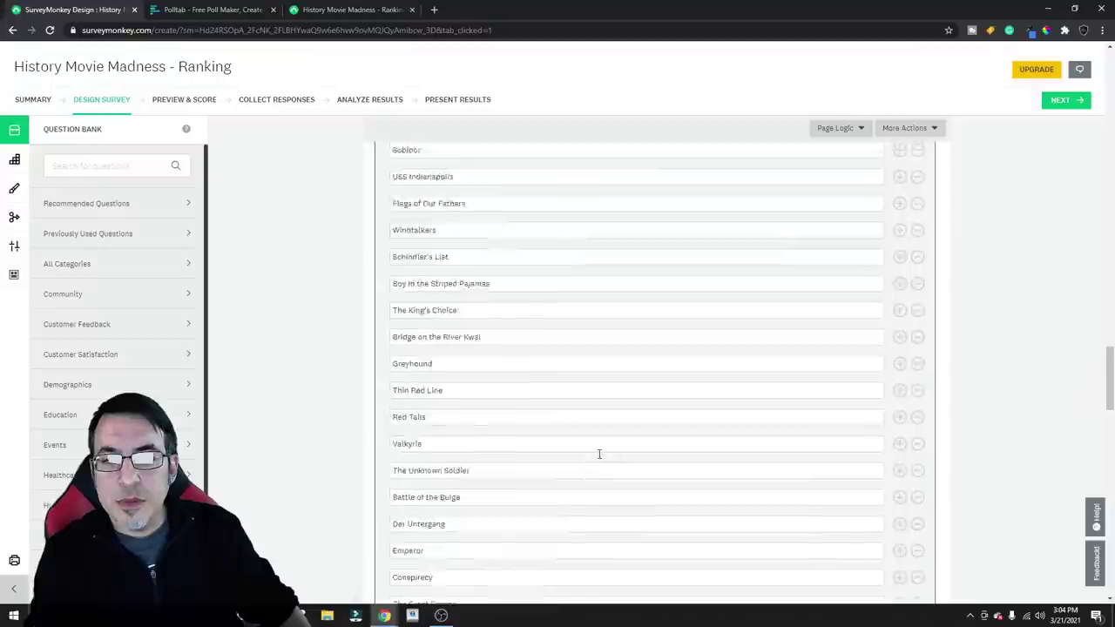
scroll(688, 440, "down", 8)
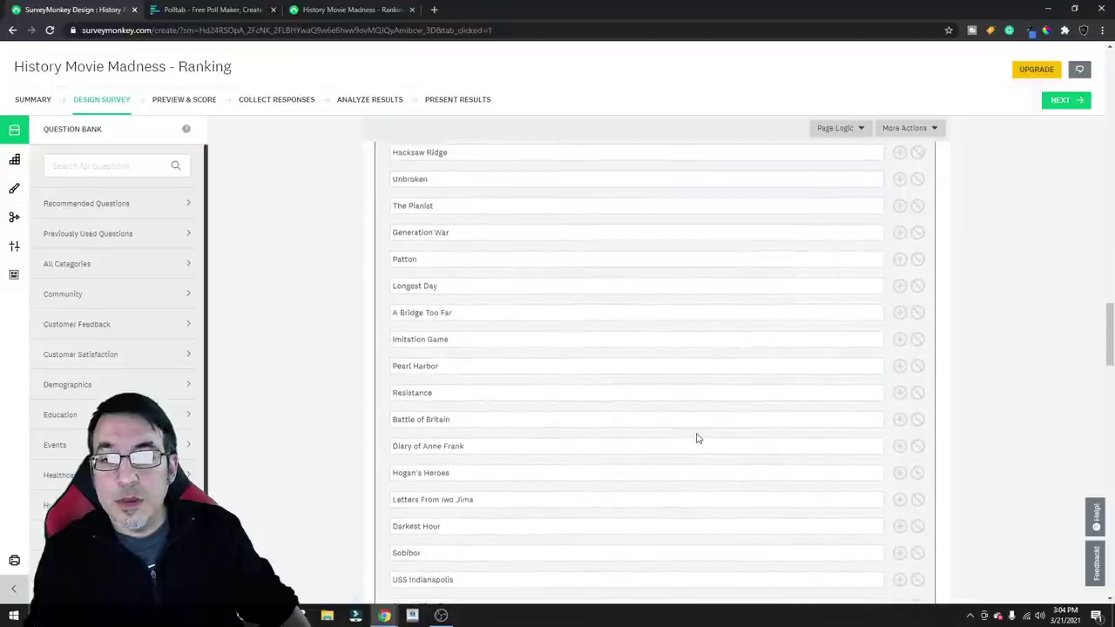
scroll(706, 433, "down", 1)
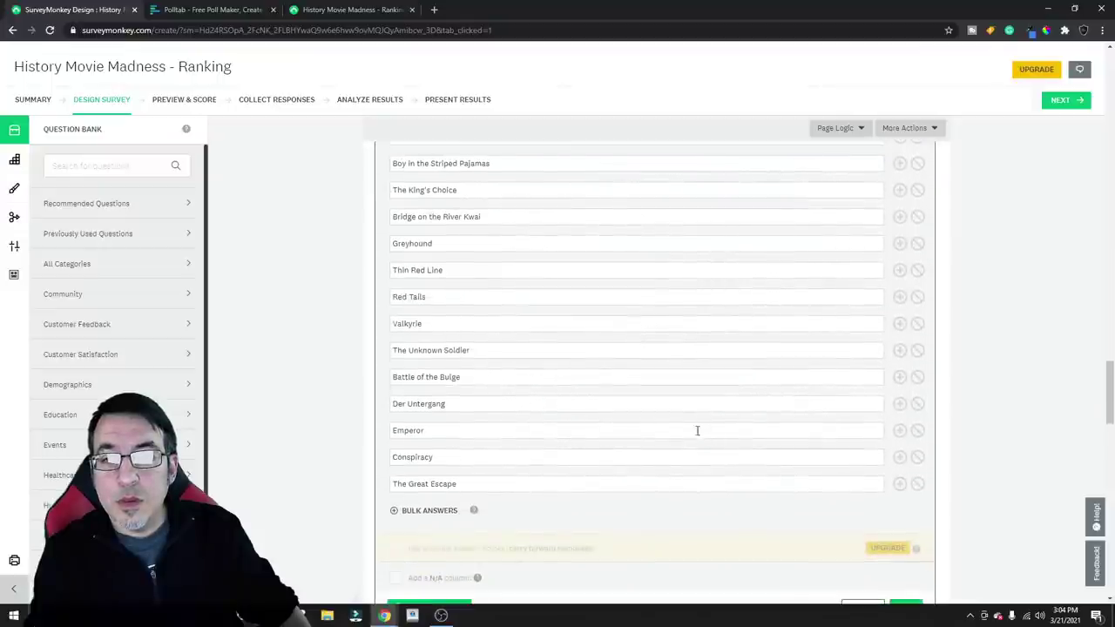
Clear the Der Untergang label in the WW2 question and try to save the question with that row blank
left_click(915, 405)
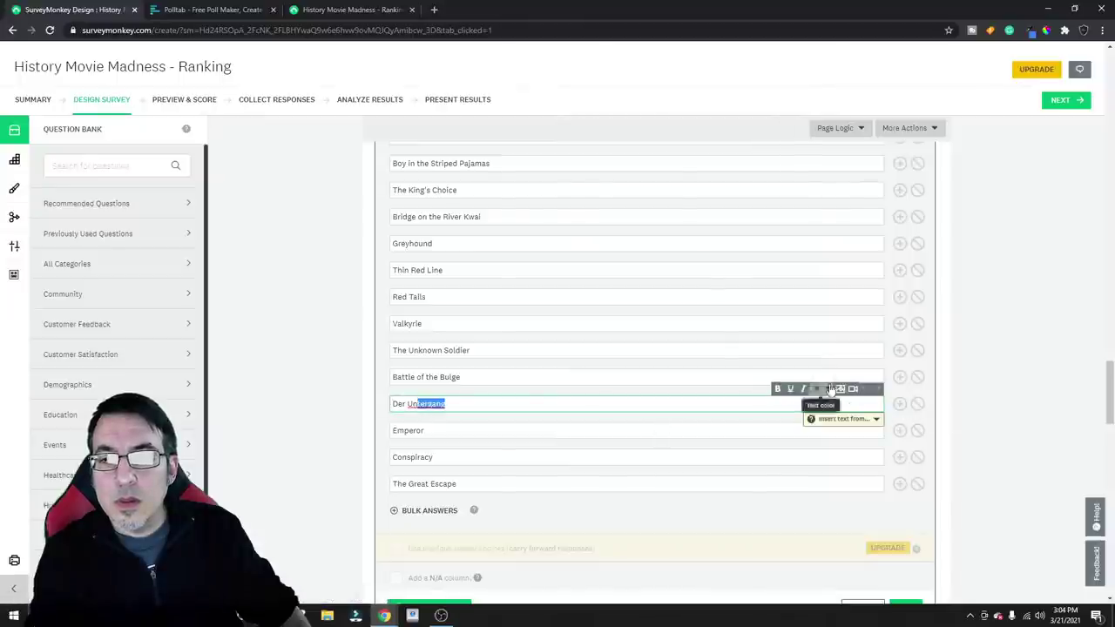
left_click(505, 404)
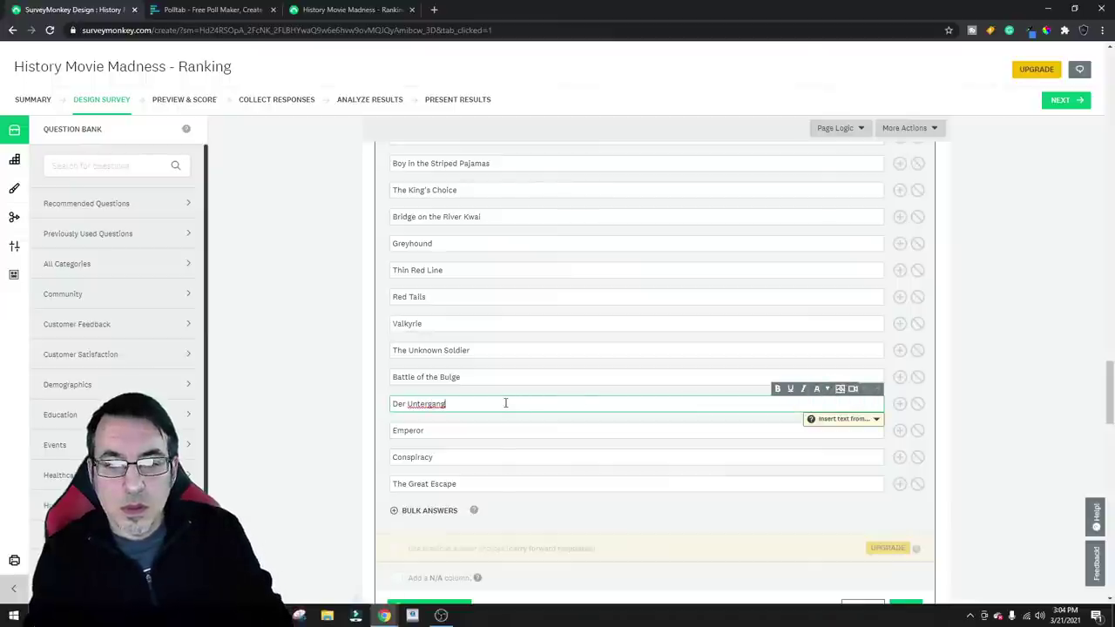
key("BackSpace")
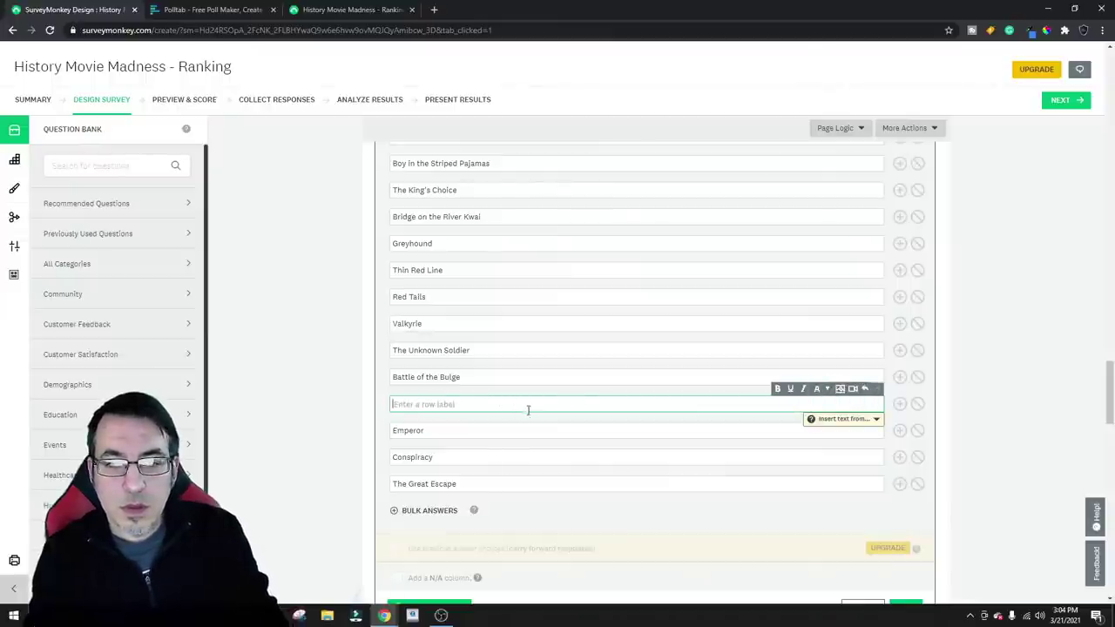
left_click(940, 406)
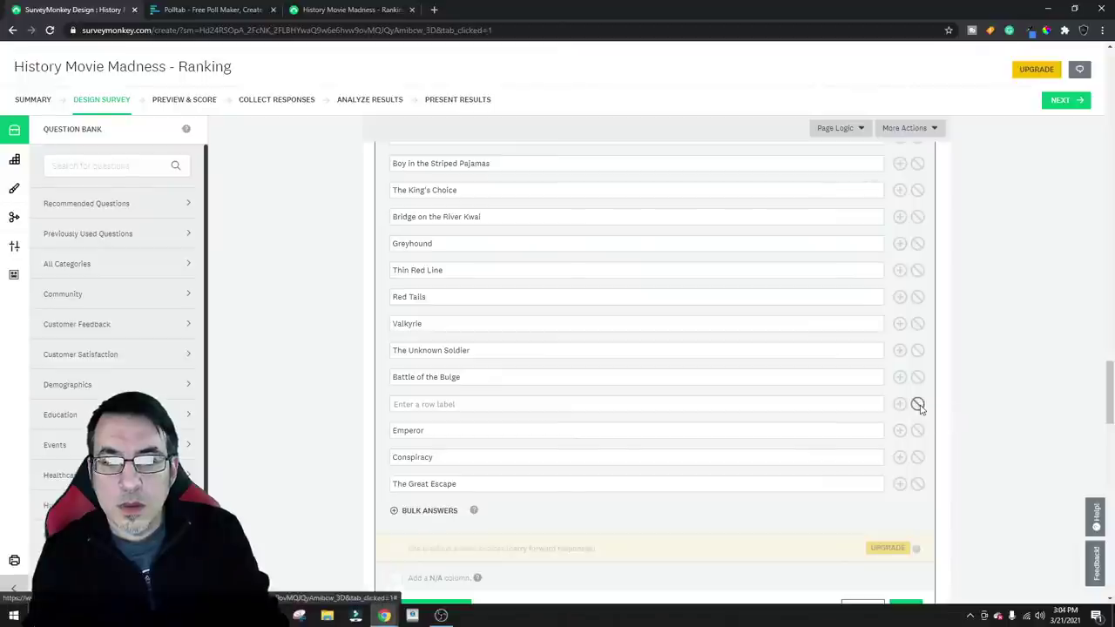
left_click(917, 403)
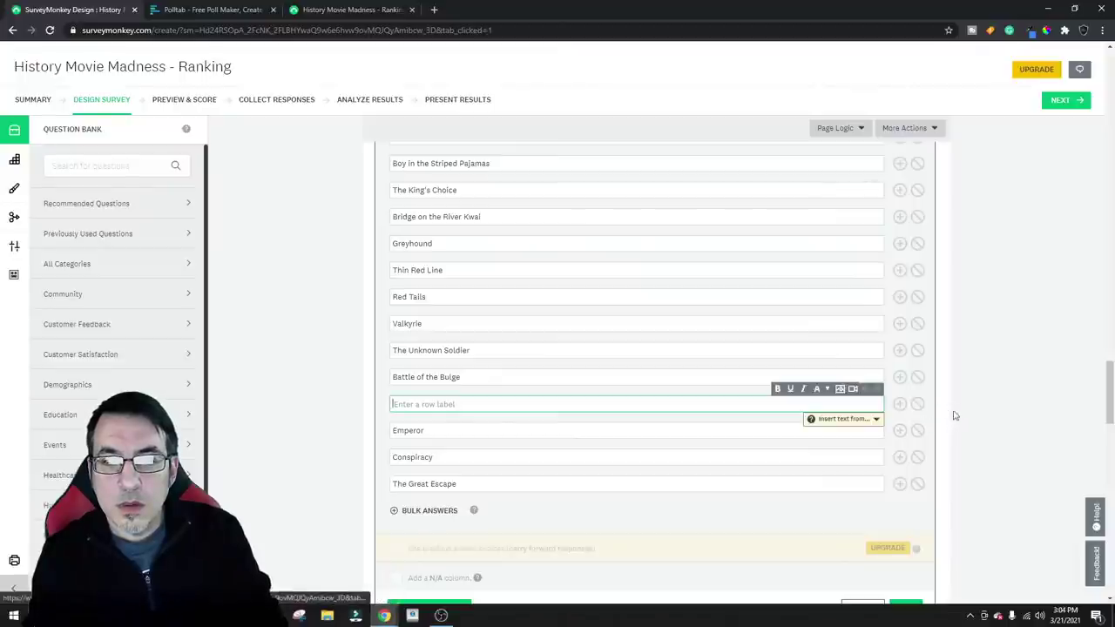
scroll(964, 433, "down", 2)
left_click(686, 415)
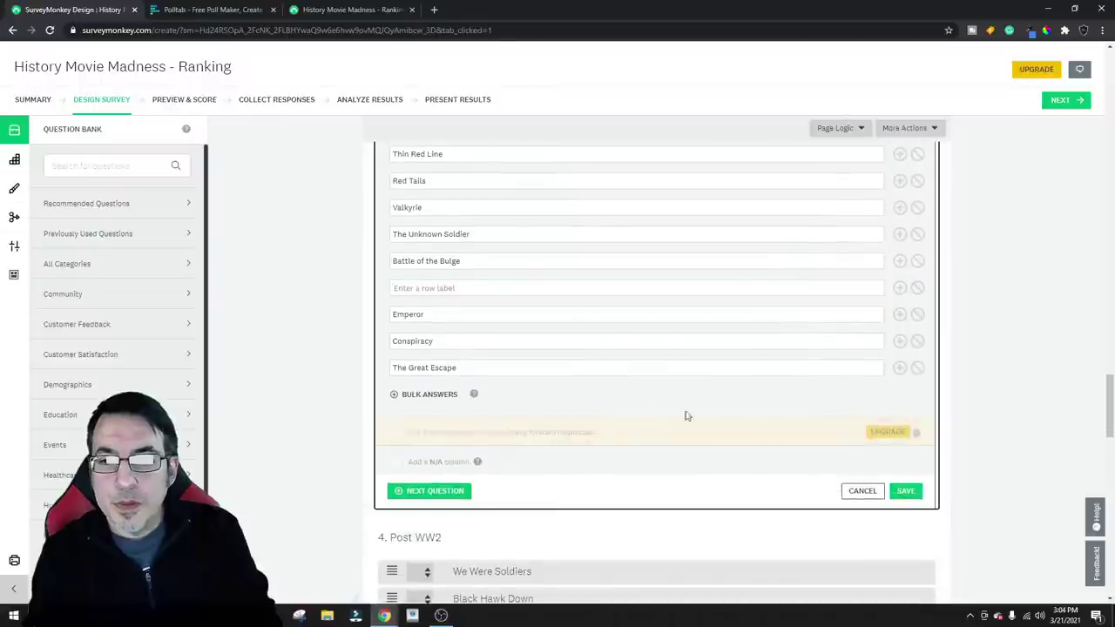
left_click(906, 491)
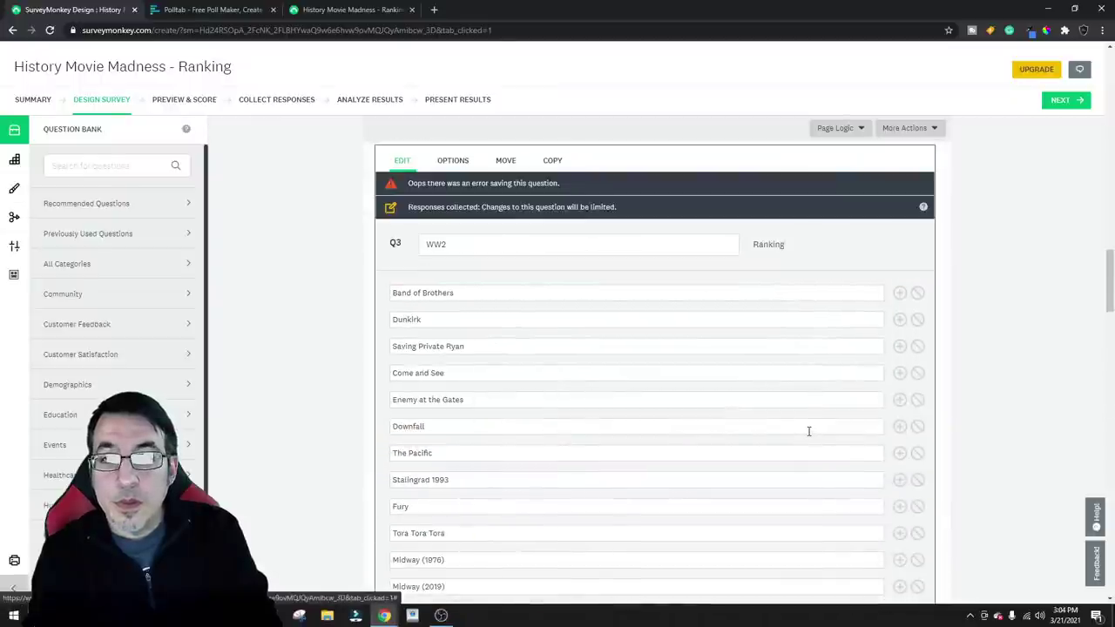
Label the blank row below Battle of the Bulge "nothing" and hide that answer choice
scroll(809, 432, "down", 3)
scroll(809, 432, "down", 10)
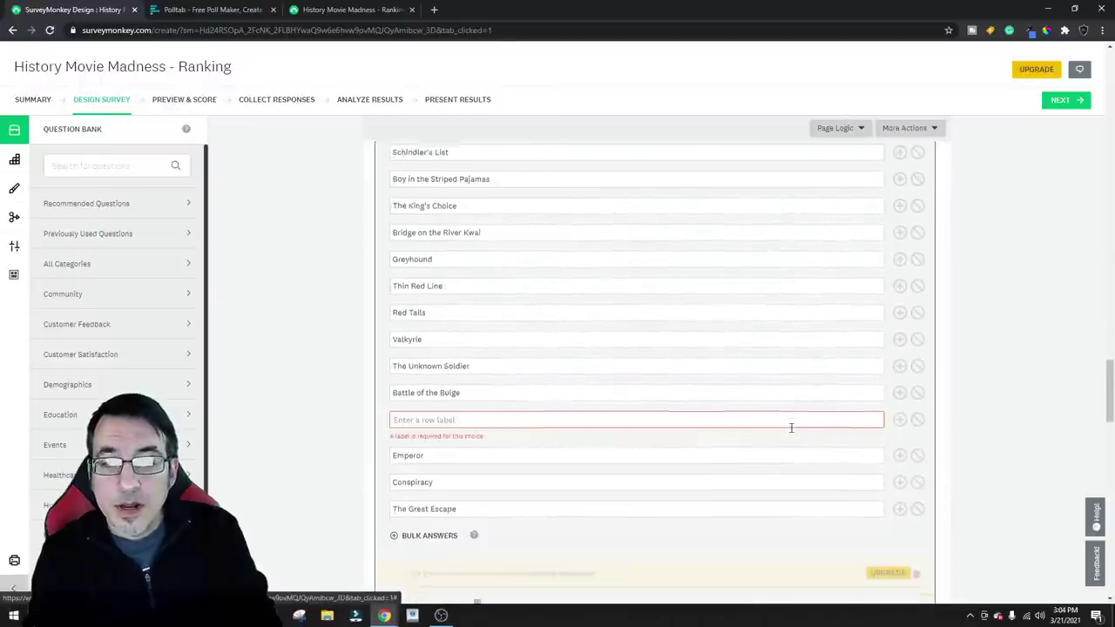
left_click(472, 312)
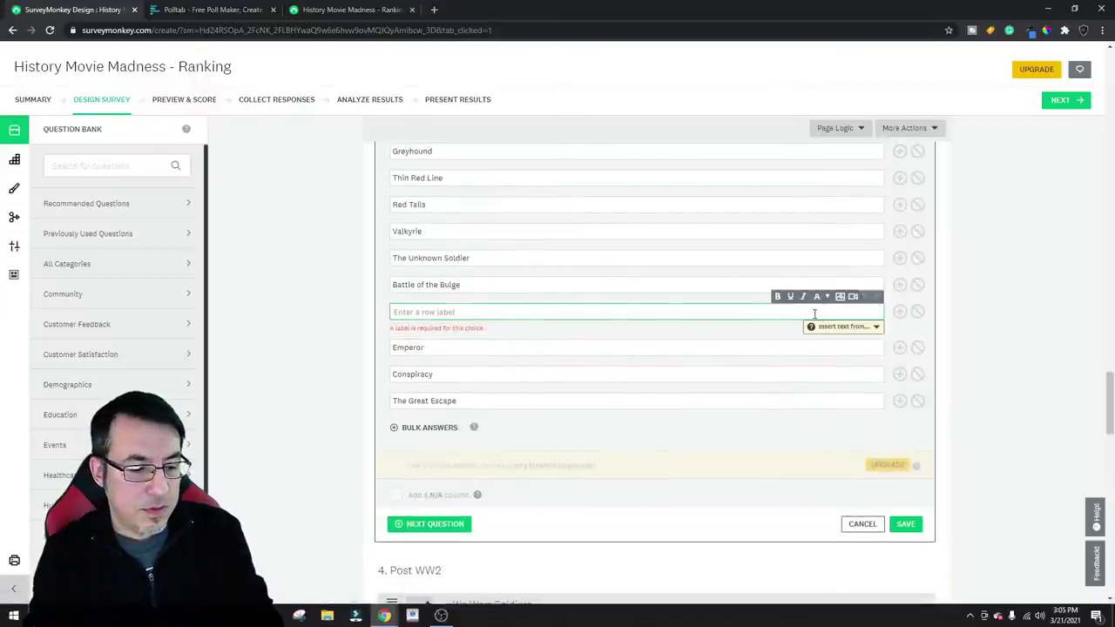
type("nothing")
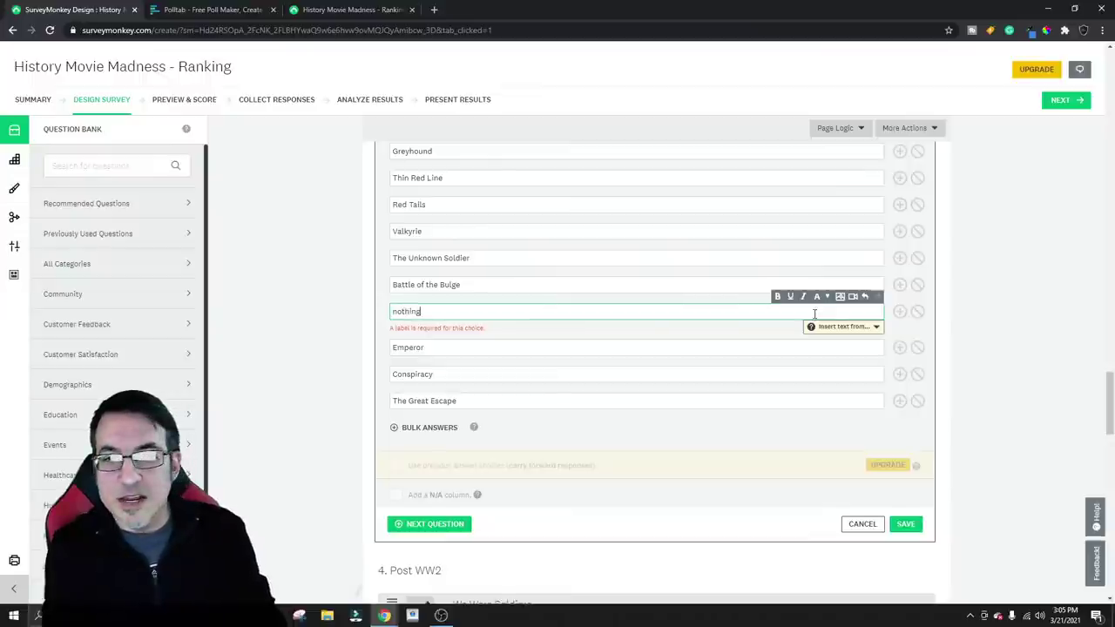
left_click(944, 322)
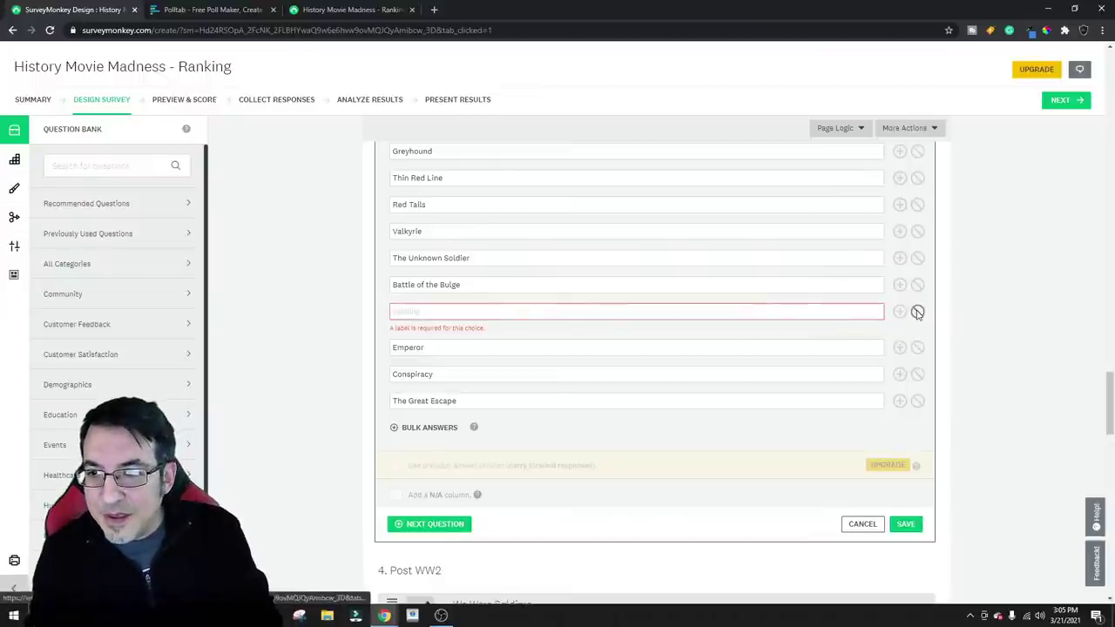
Save the edited WW2 question
left_click(755, 313)
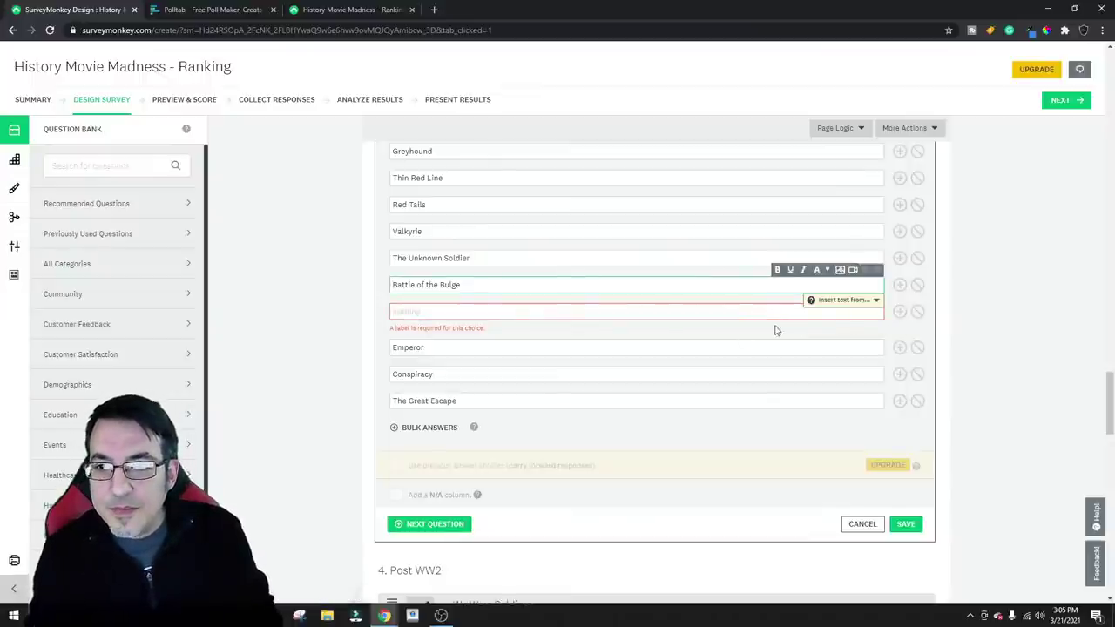
left_click(753, 312)
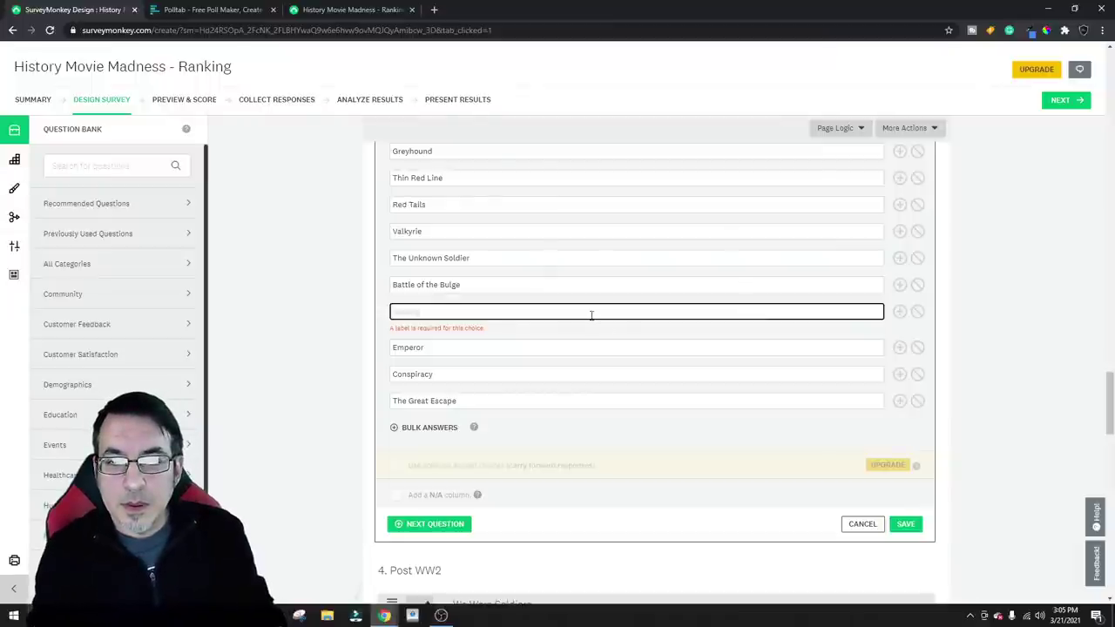
left_click(626, 352)
left_click(905, 524)
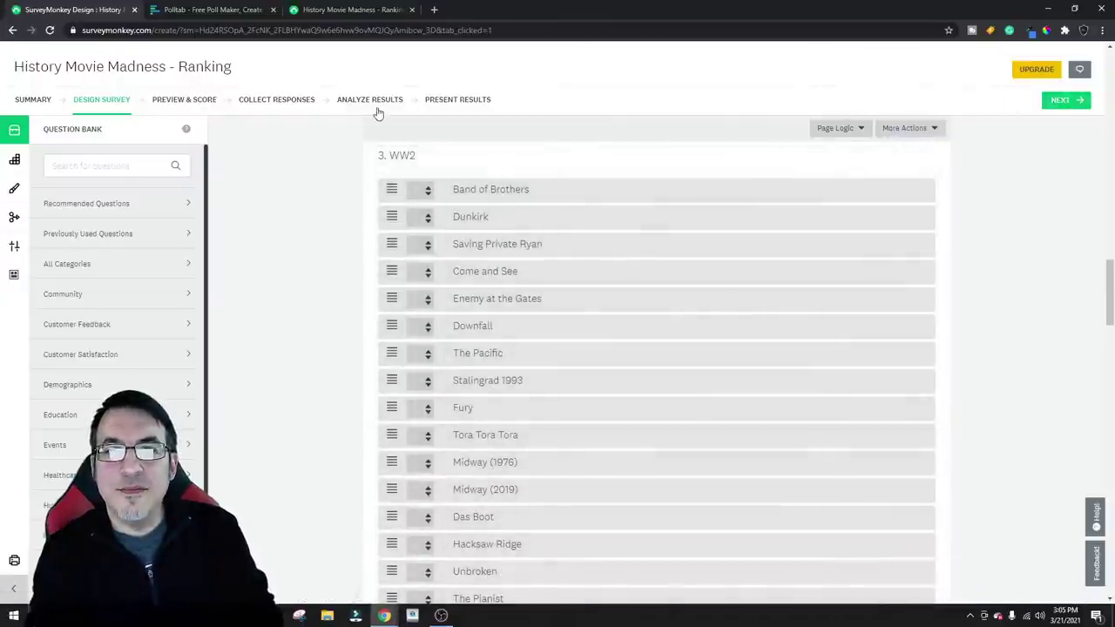
Examine the Ancient to 1815 results in the survey's question summaries and open Insights and Data Trends
left_click(370, 103)
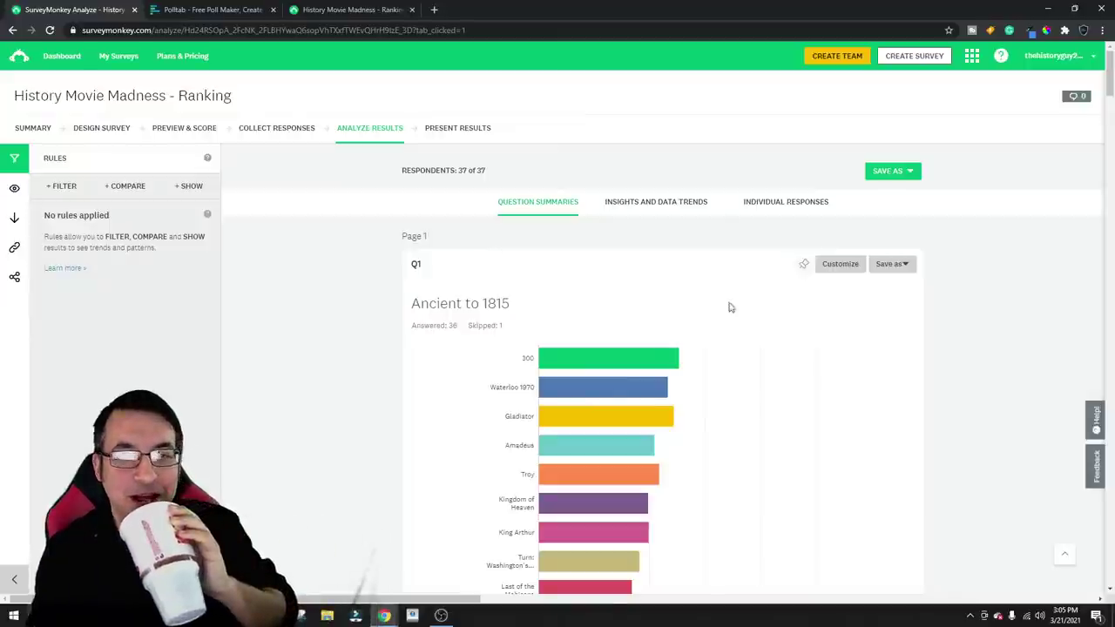
scroll(769, 345, "down", 2)
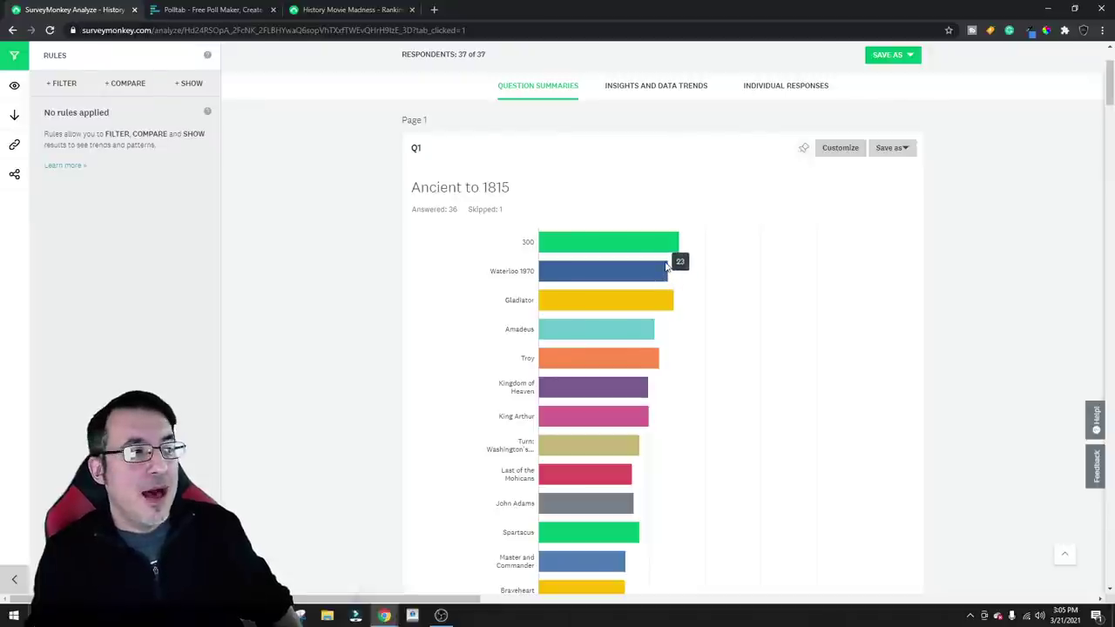
scroll(762, 273, "up", 3)
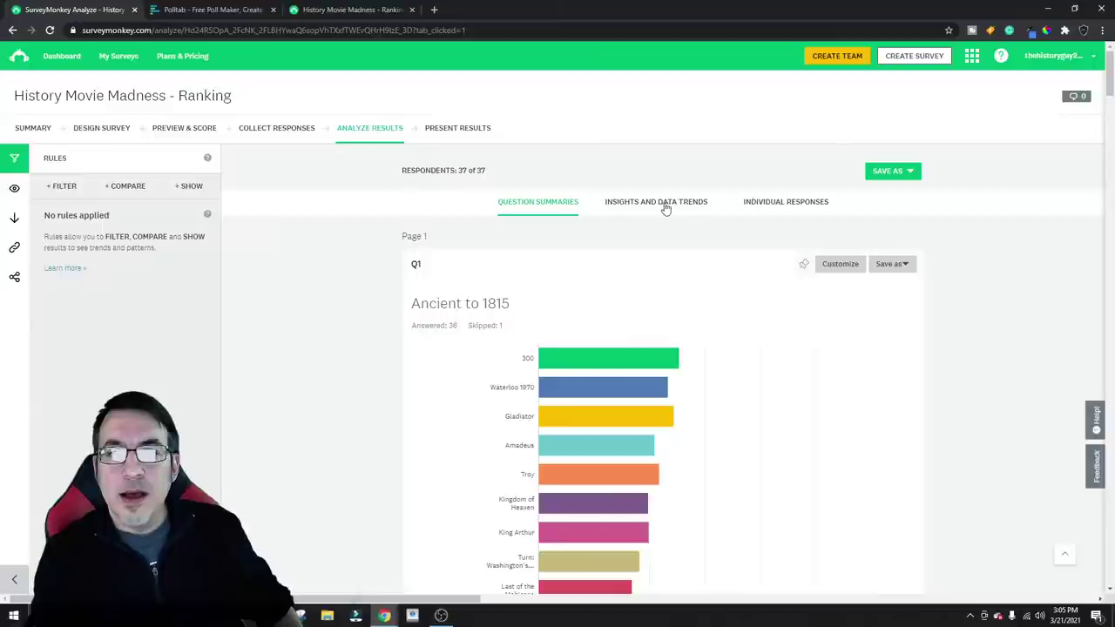
left_click(660, 205)
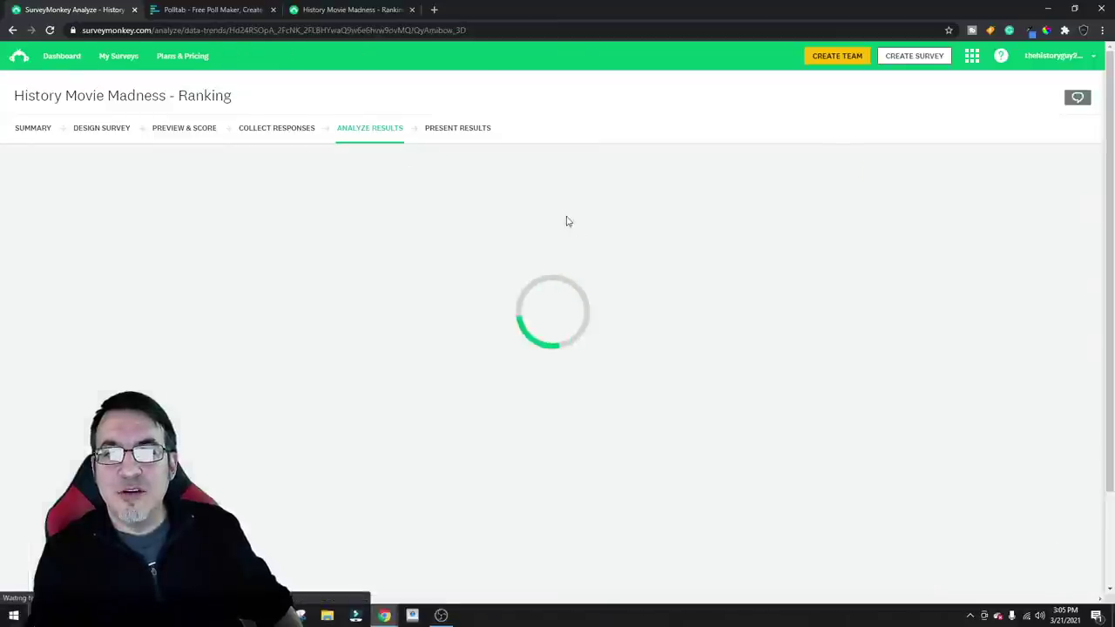
Open the survey's Web Link 1 collector and review its link and collection settings
left_click(301, 133)
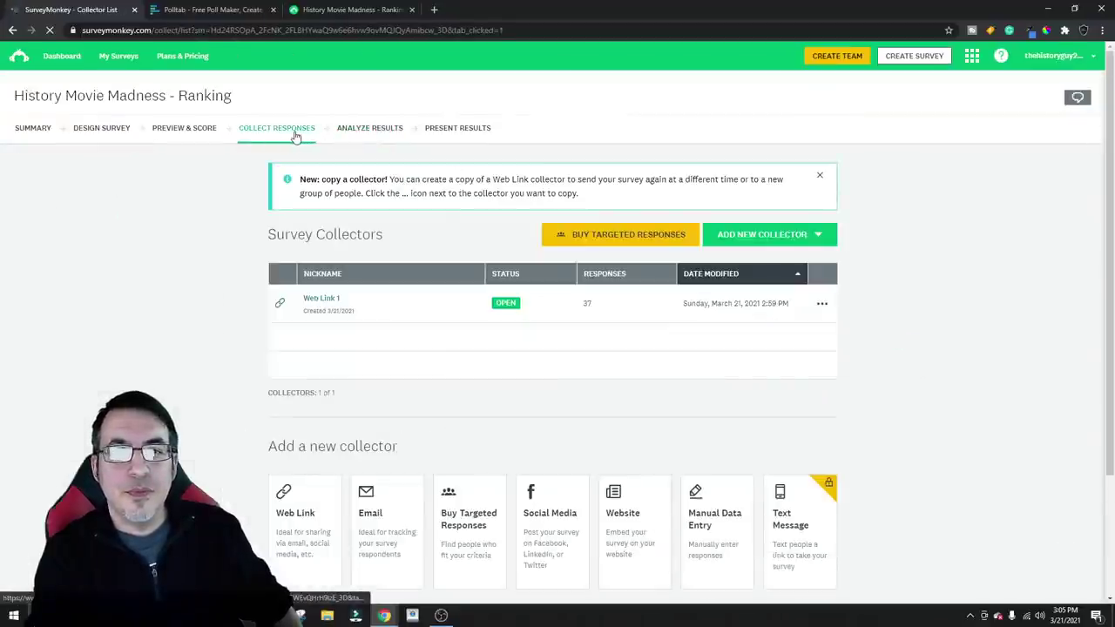
left_click(322, 299)
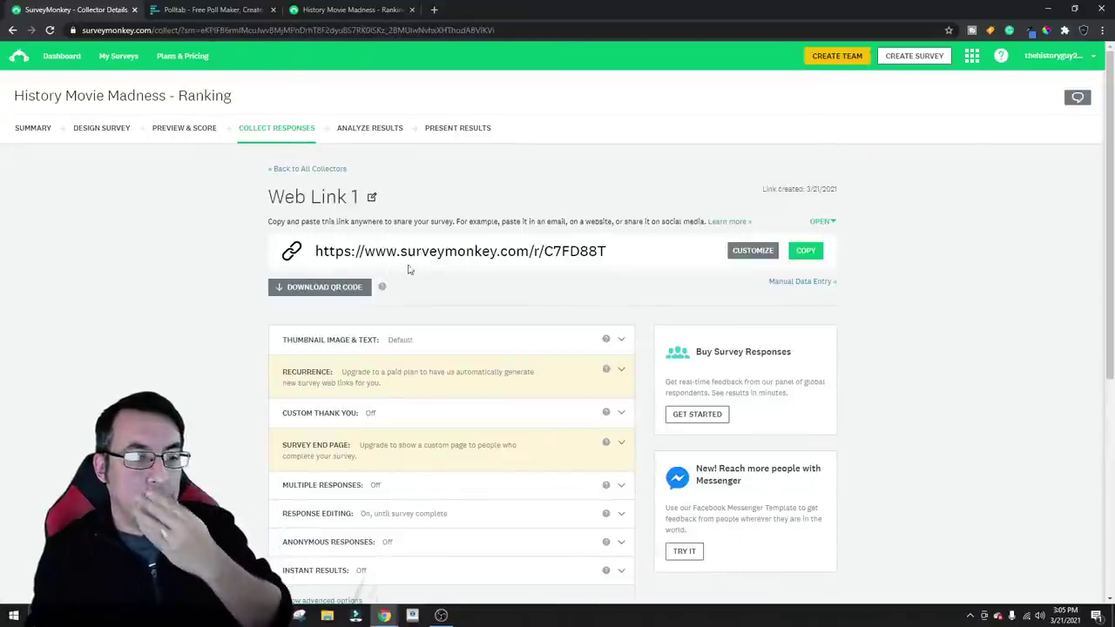
scroll(540, 279, "down", 2)
scroll(522, 281, "down", 3)
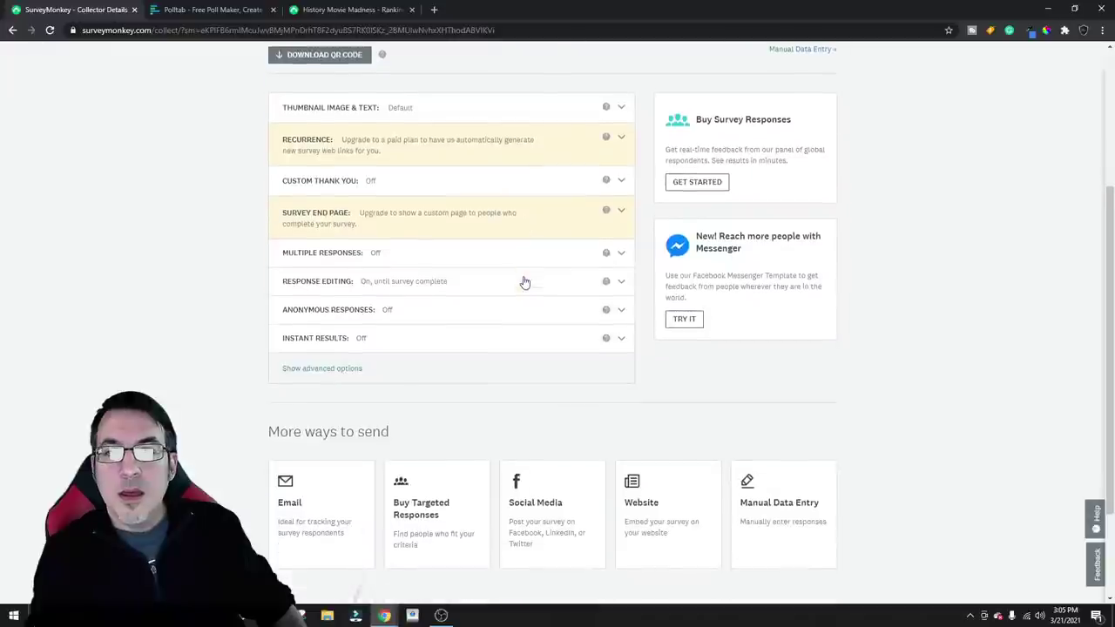
scroll(515, 244, "up", 3)
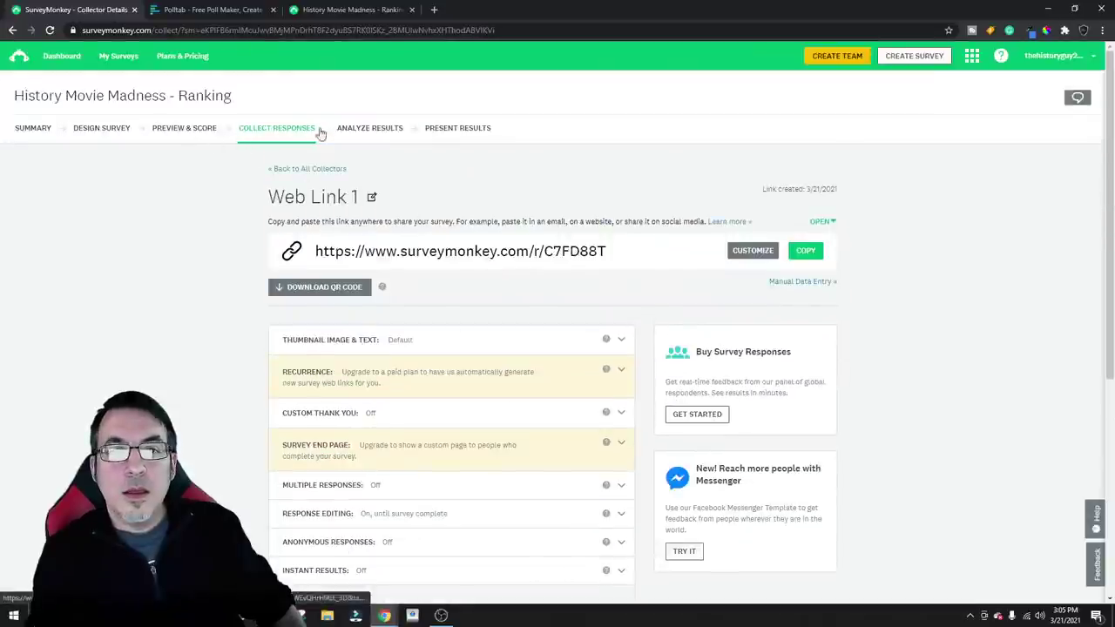
In the live survey's 1816 to 1918 question, move Alamo (John Wayne) to rank 17 and Free State of Jones to rank 9
left_click(349, 9)
scroll(855, 246, "down", 1)
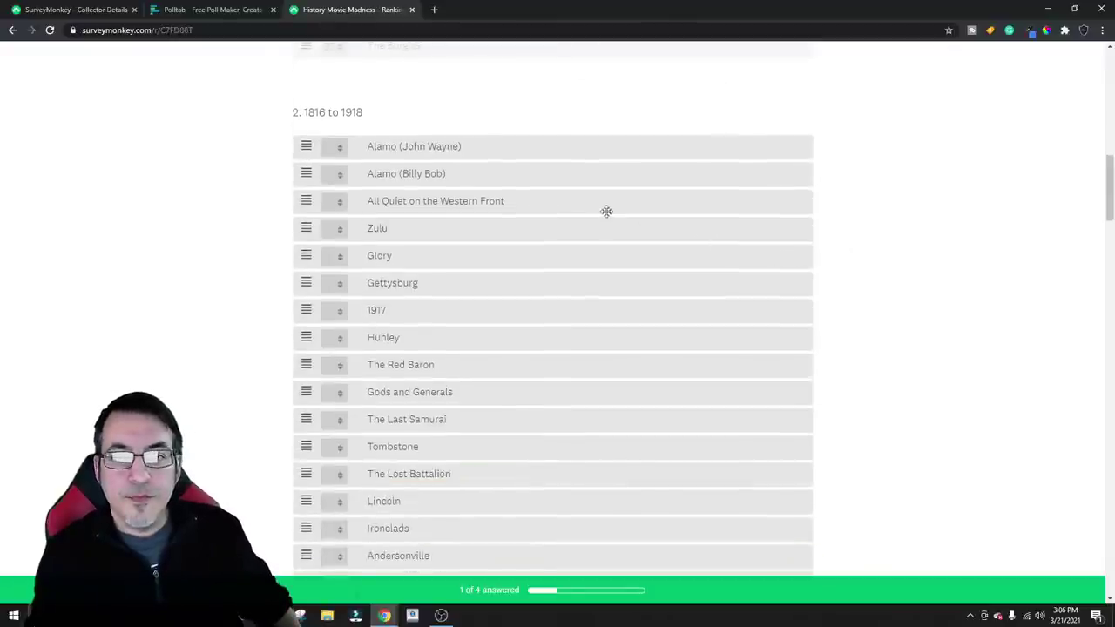
left_click_drag(307, 174, 332, 480)
scroll(320, 427, "down", 2)
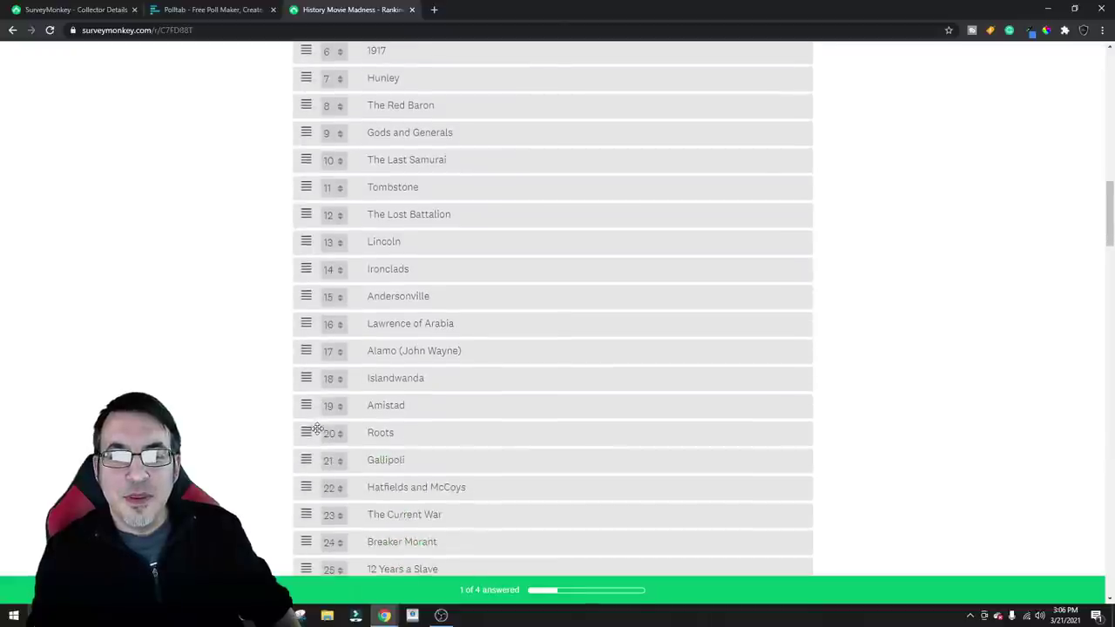
scroll(319, 427, "down", 2)
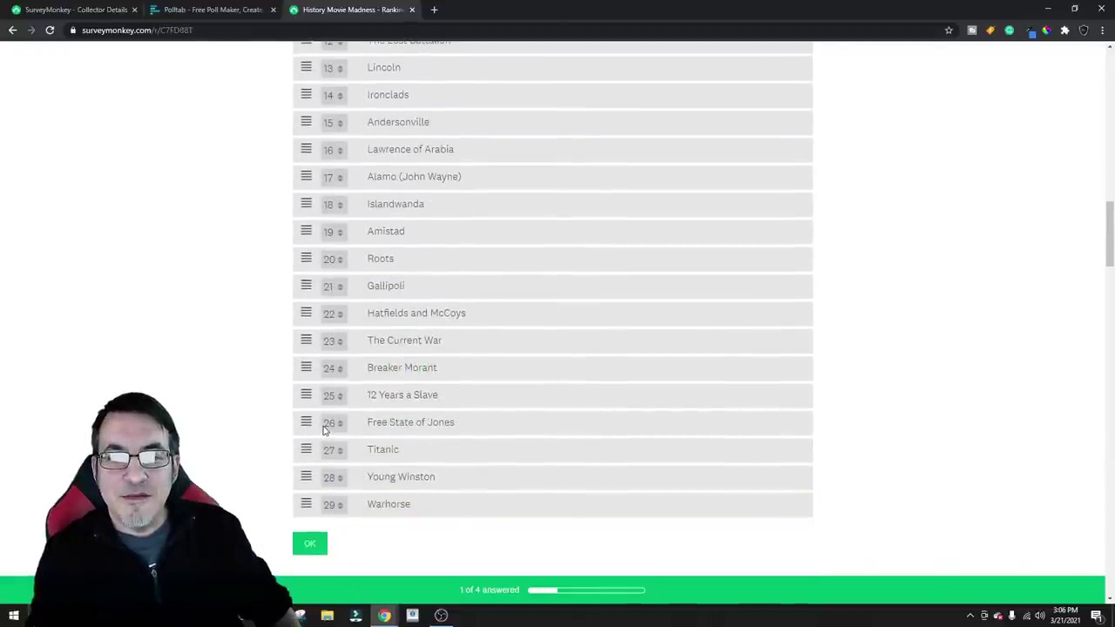
left_click_drag(309, 423, 324, 259)
scroll(340, 270, "up", 3)
scroll(361, 340, "down", 1)
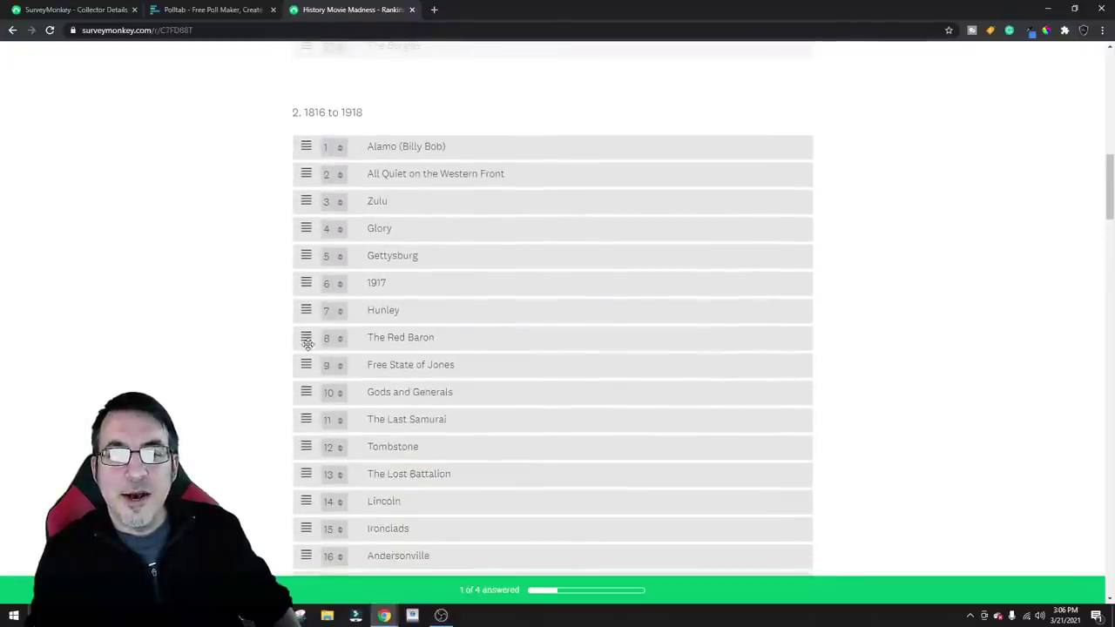
Move The Red Baron to rank 15, put Glory, Lincoln and Gettysburg at ranks 1 to 3, and place Zulu above All Quiet on the Western Front
left_click_drag(306, 338, 339, 523)
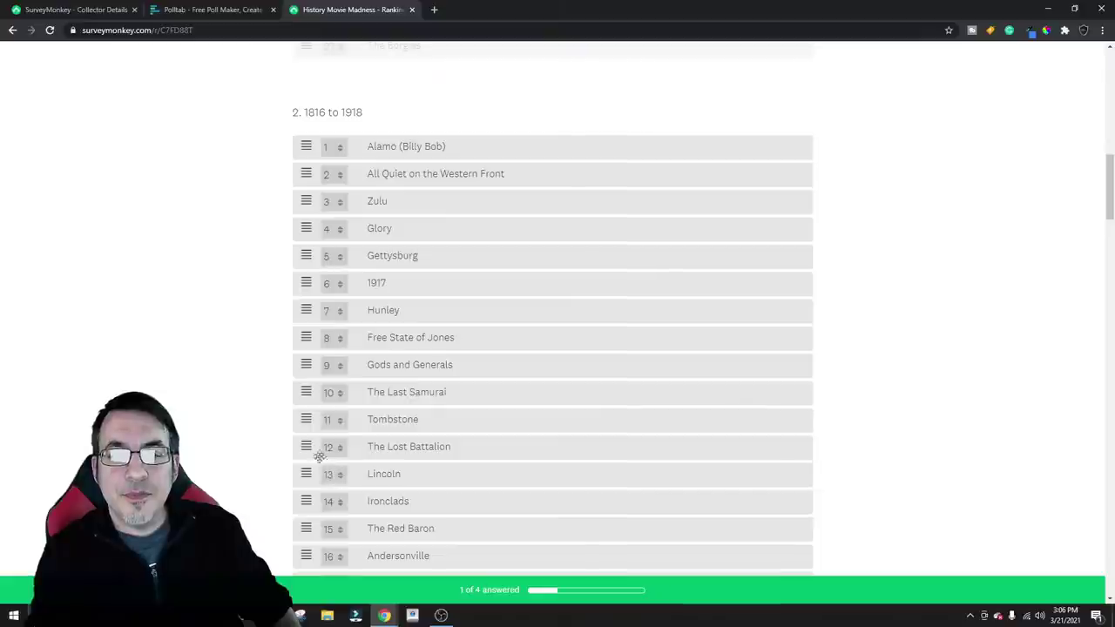
left_click_drag(320, 471, 306, 144)
mouse_move(307, 200)
left_mouse_down()
mouse_move(305, 276)
mouse_move(306, 147)
mouse_move(310, 175)
mouse_move(309, 149)
mouse_move(357, 163)
mouse_move(307, 174)
mouse_move(318, 219)
left_mouse_up()
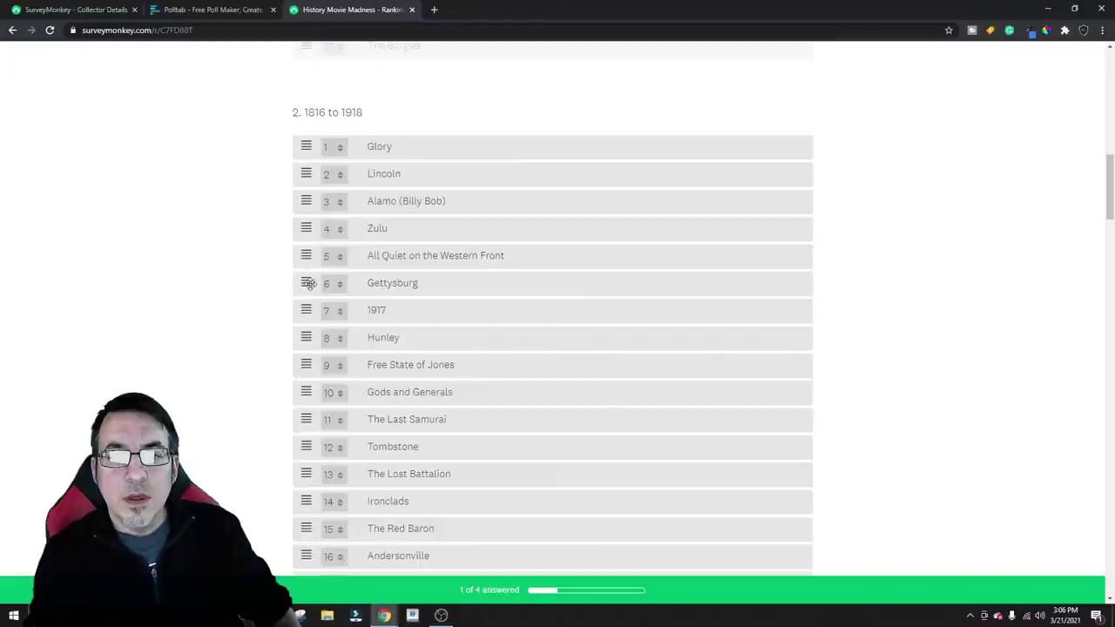
left_click_drag(310, 283, 305, 195)
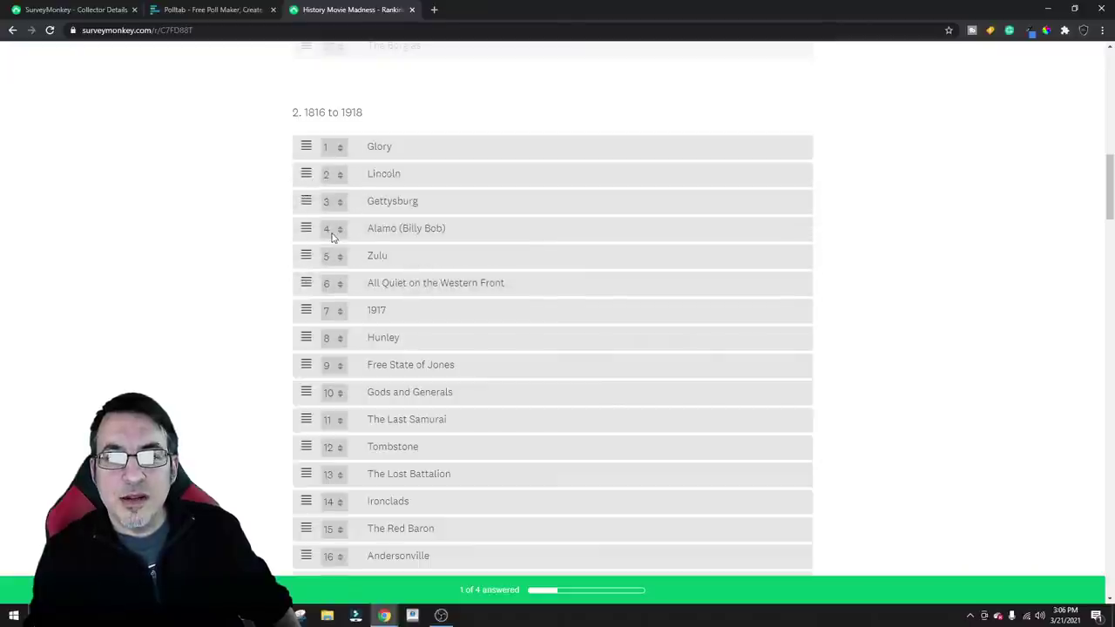
Rank 1917 sixth, Andersonville seventh and Gods and Generals eighth, moving Hunley below Tombstone
scroll(388, 249, "down", 1)
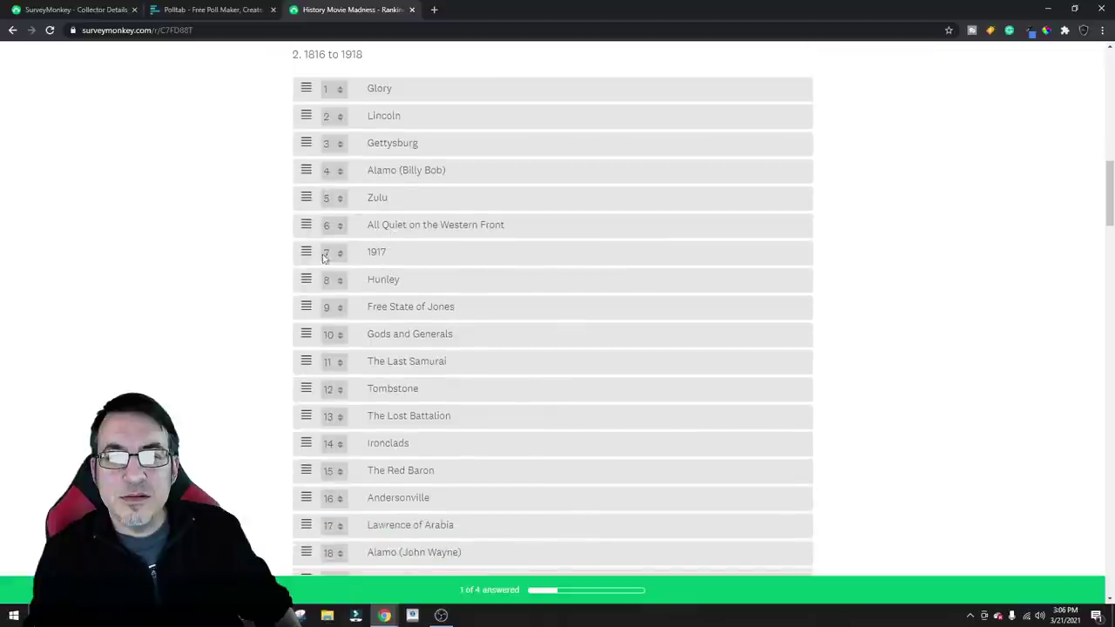
left_click_drag(323, 256, 314, 388)
left_click_drag(308, 308, 314, 253)
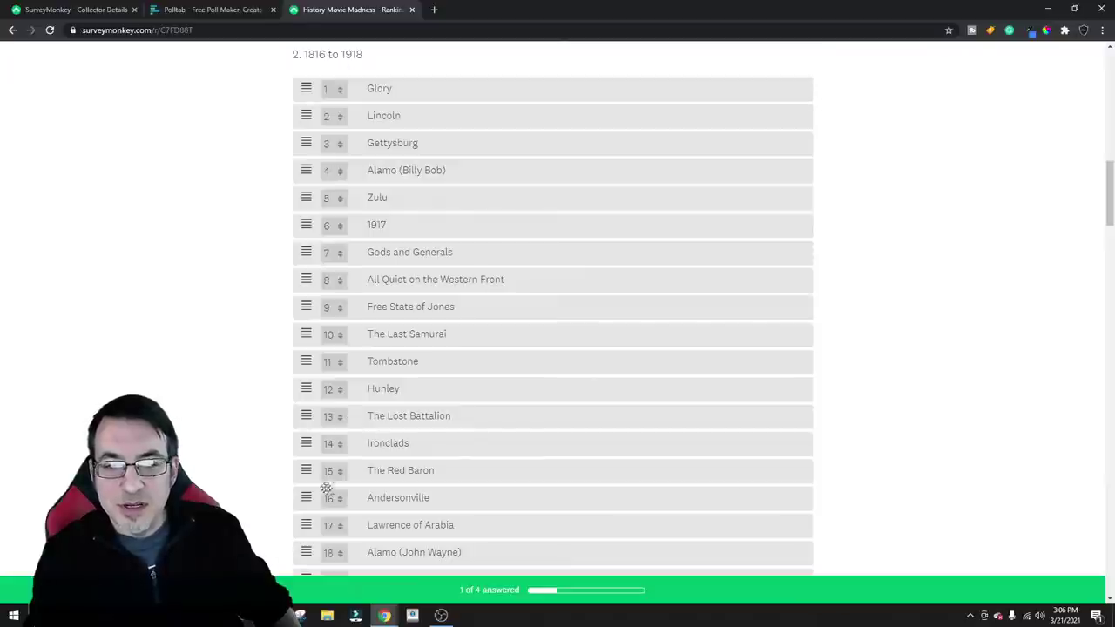
left_click_drag(306, 497, 305, 281)
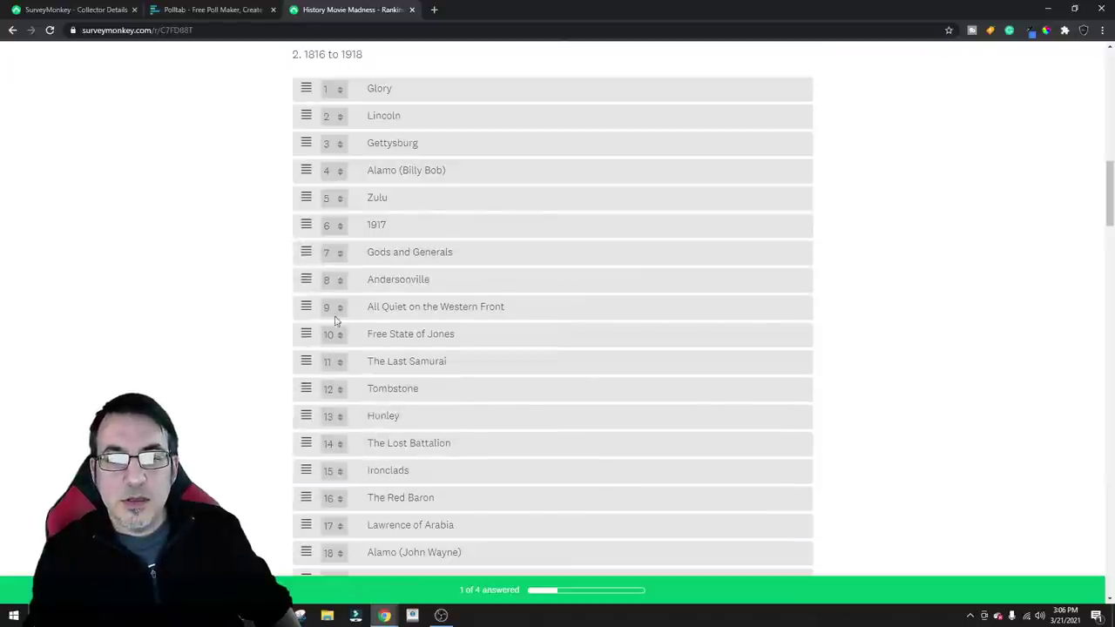
scroll(346, 334, "up", 1)
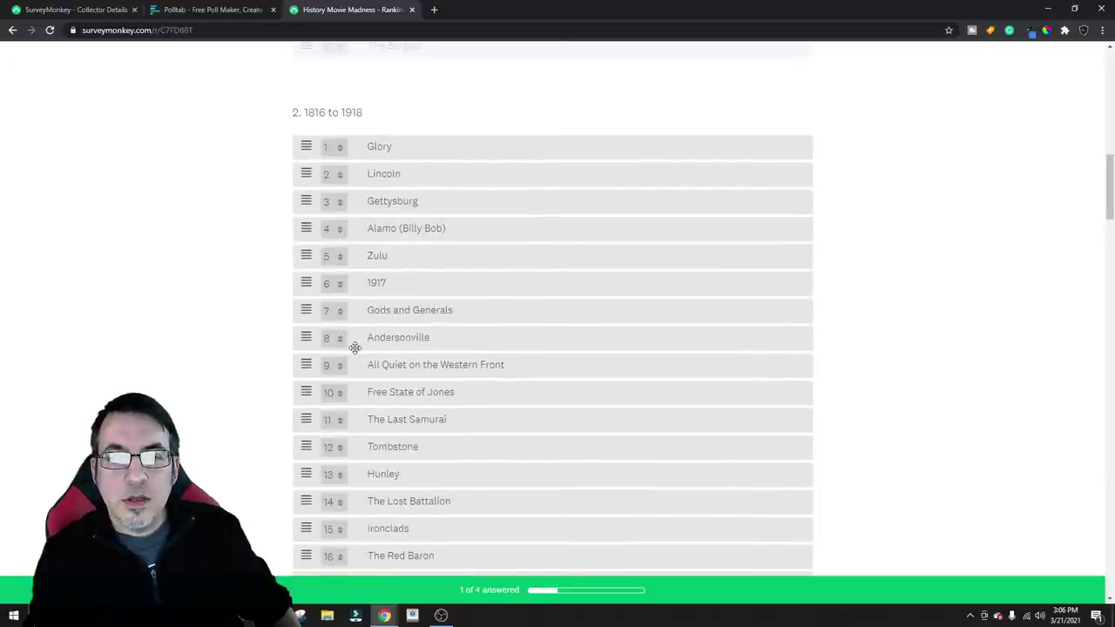
left_click_drag(306, 337, 339, 326)
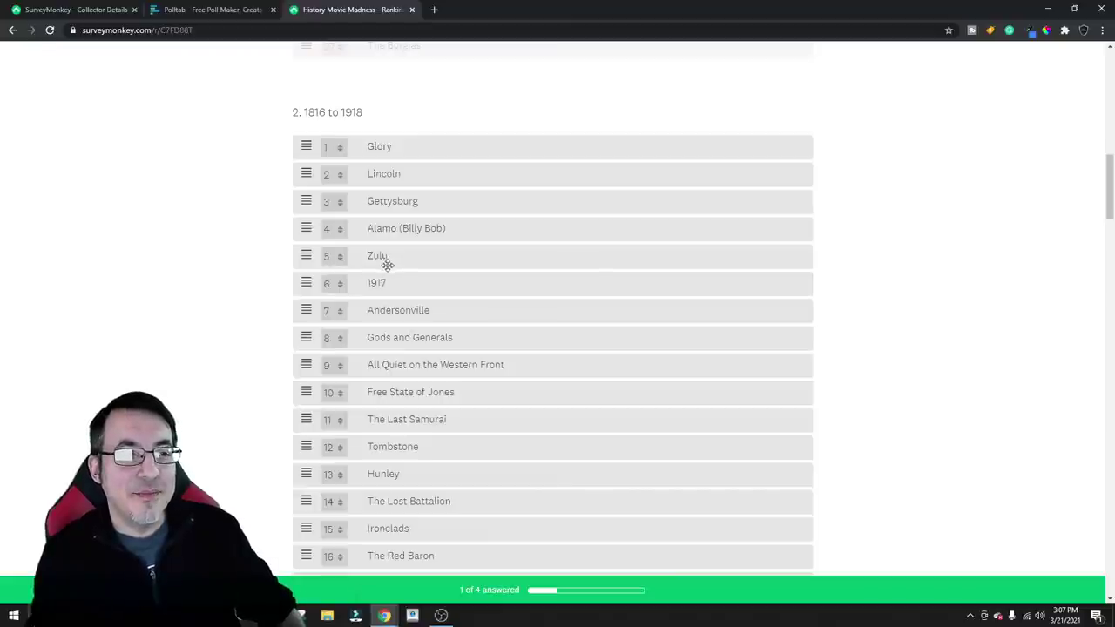
Review the 1816 to 1918 ranking and move The Current War up to rank 16, just below Ironclads
scroll(496, 296, "down", 1)
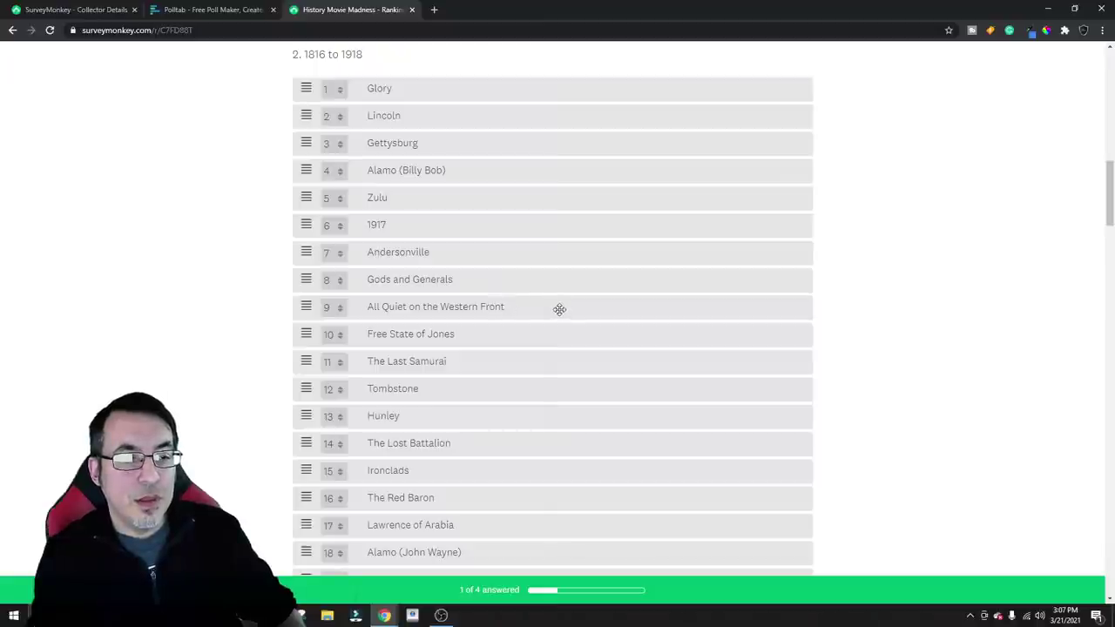
scroll(563, 319, "down", 1)
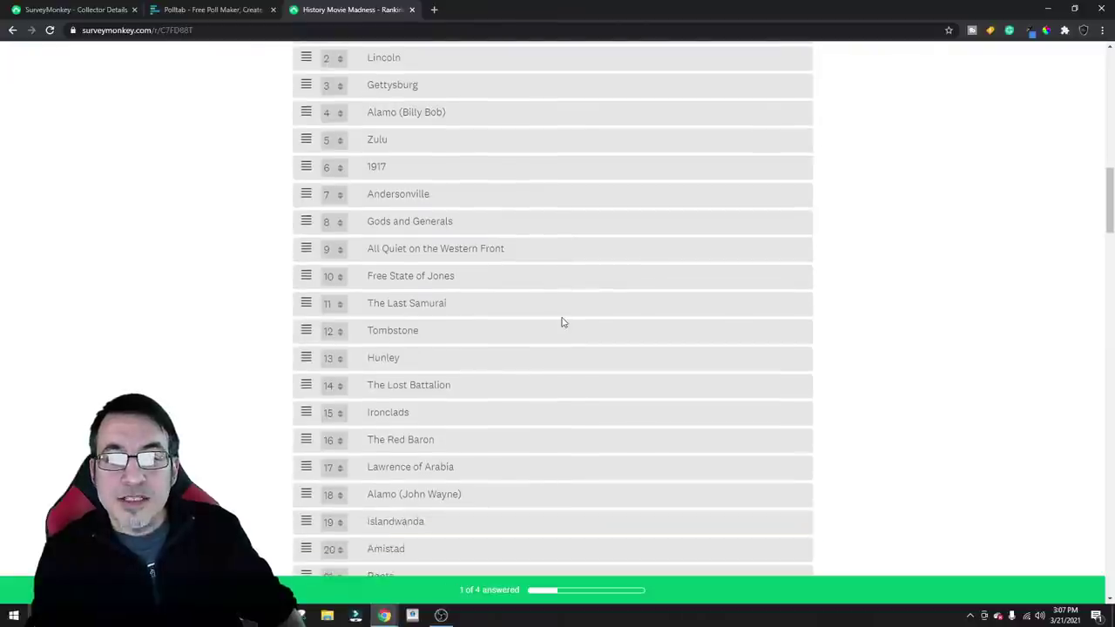
scroll(562, 322, "up", 1)
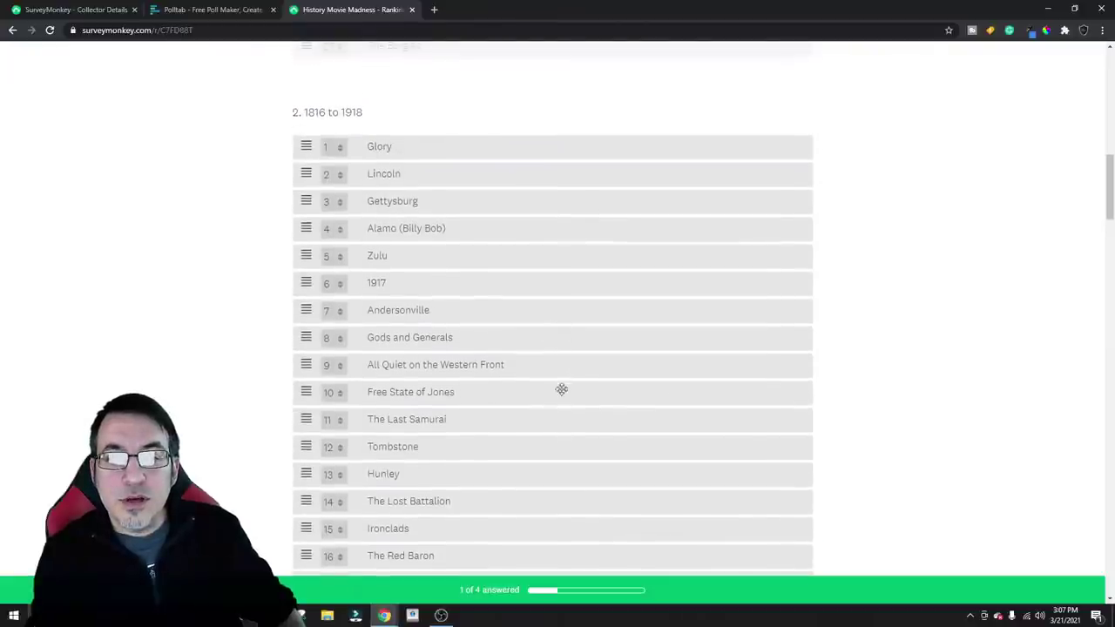
scroll(580, 483, "down", 3)
scroll(585, 478, "down", 2)
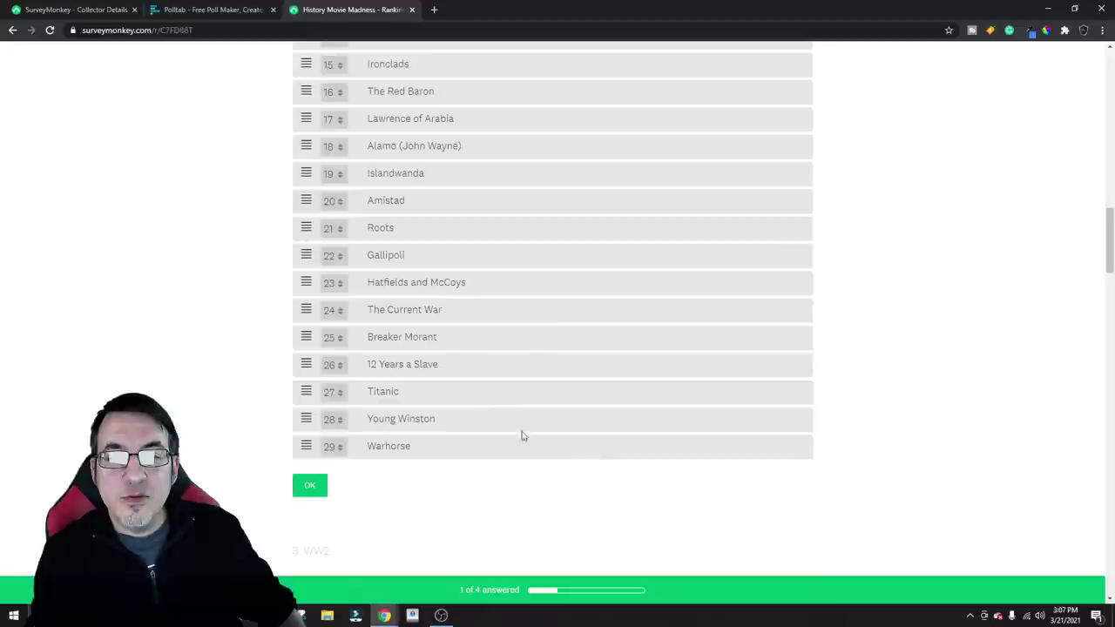
left_click_drag(321, 309, 323, 259)
scroll(324, 233, "up", 2)
scroll(366, 273, "down", 2)
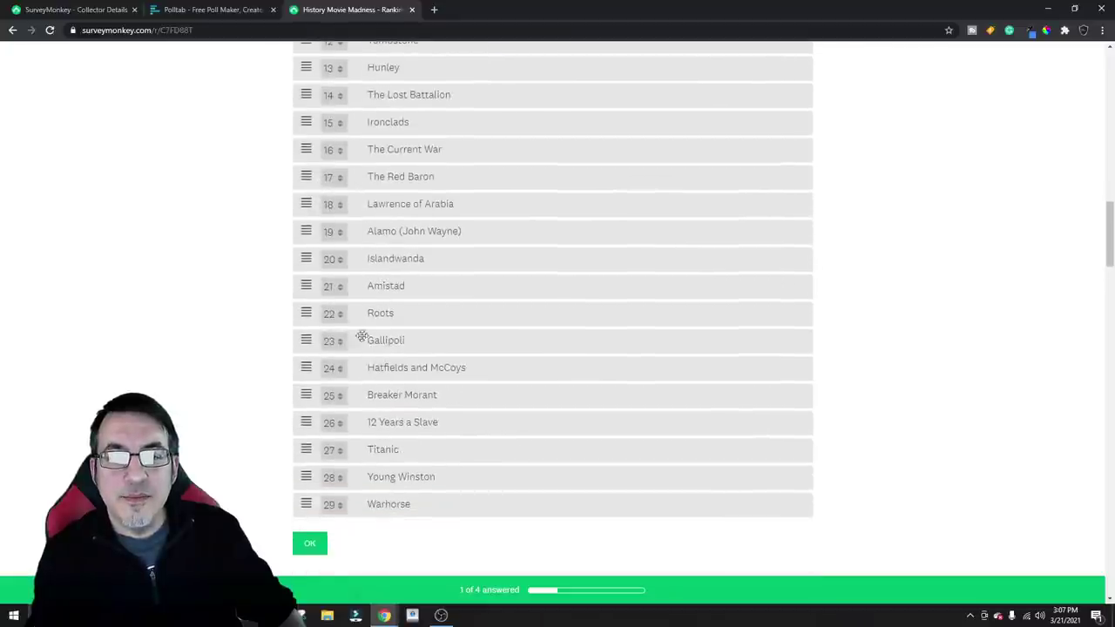
Move Hatfields and McCoys up to rank 10 and confirm the 1816 to 1918 ranking
left_click_drag(311, 366, 334, 274)
scroll(311, 301, "up", 3)
scroll(331, 266, "up", 1)
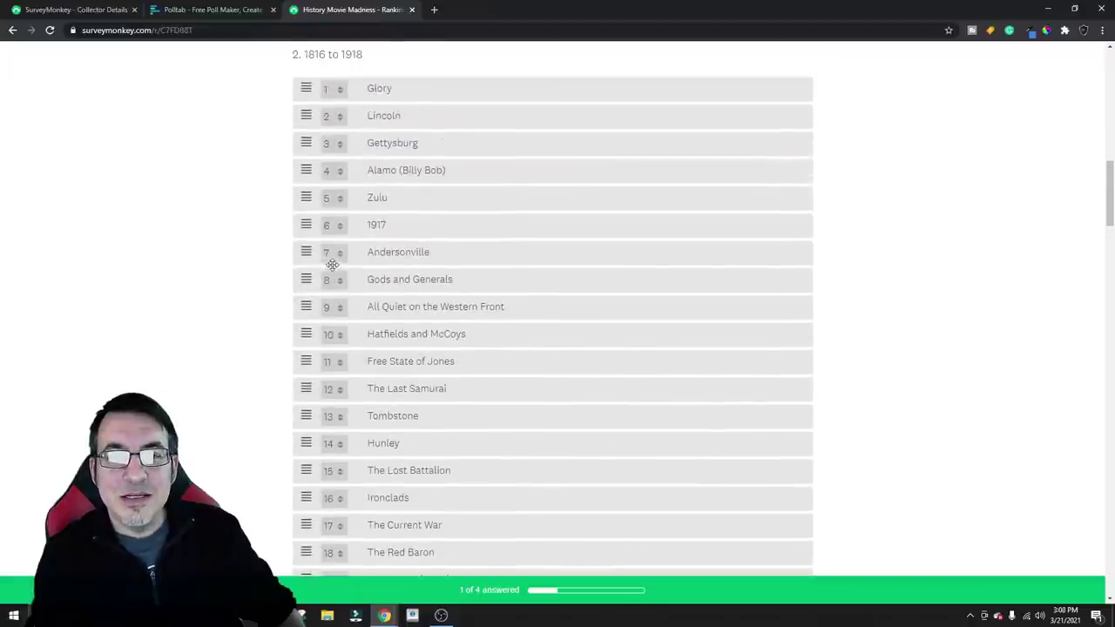
scroll(351, 304, "down", 1)
scroll(351, 303, "down", 3)
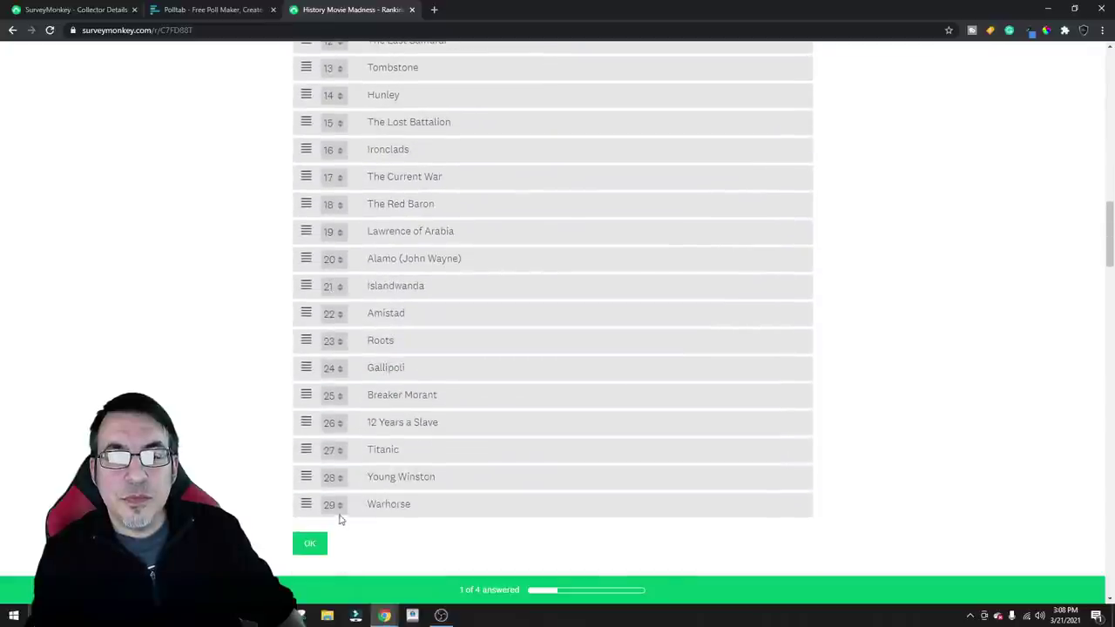
left_click(317, 546)
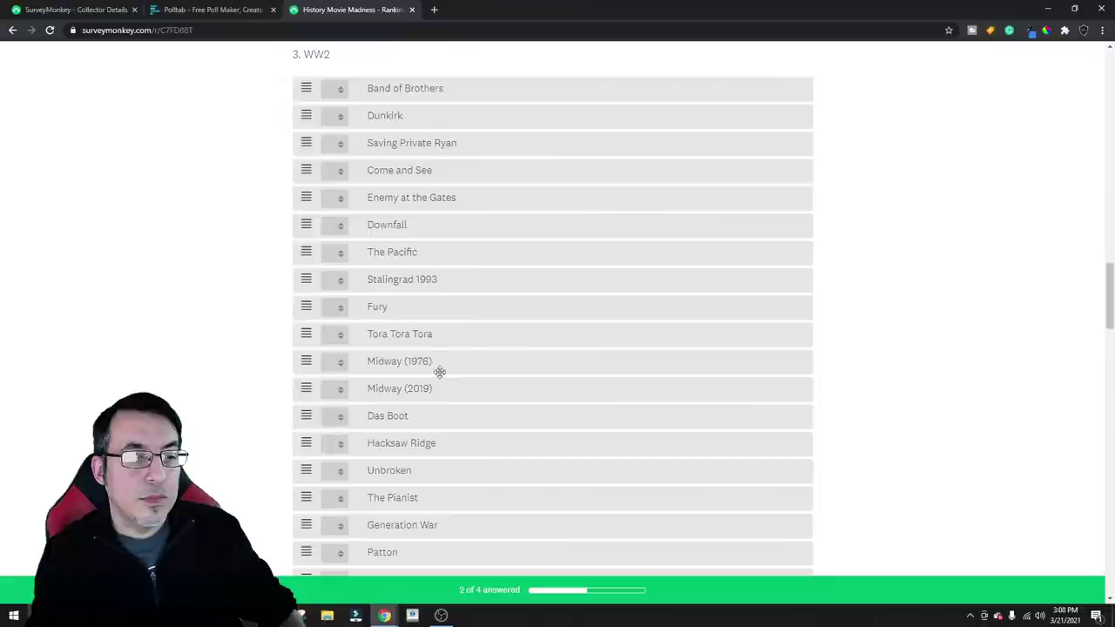
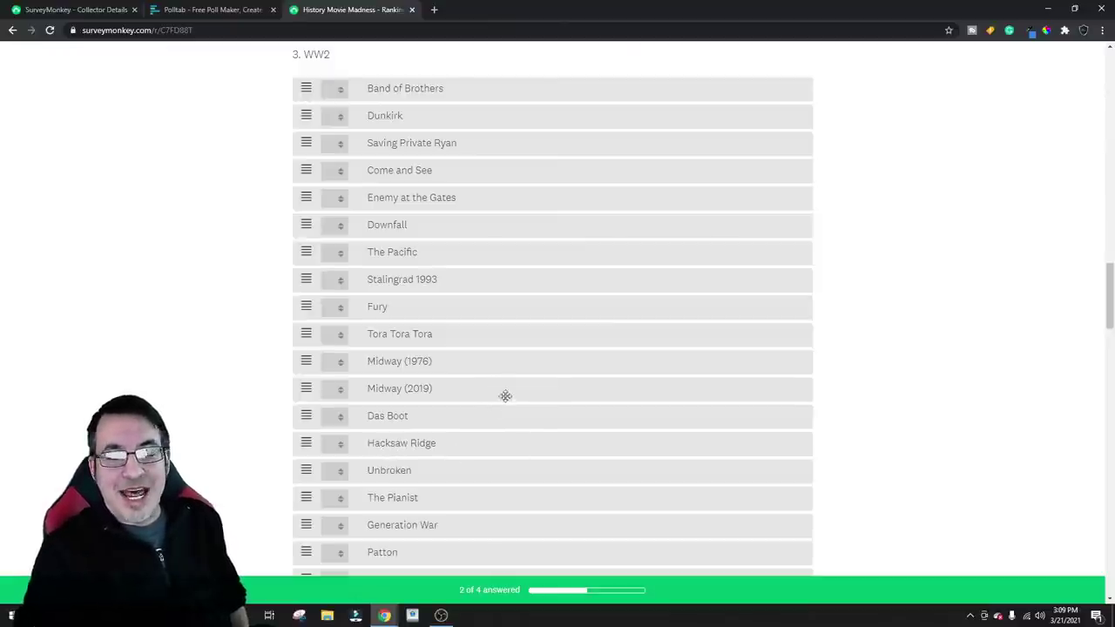
Start ranking the WW2 movies, placing Downfall at 3, Tora Tora Tora at 4, and Saving Private Ryan below Enemy at the Gates
scroll(502, 392, "up", 1)
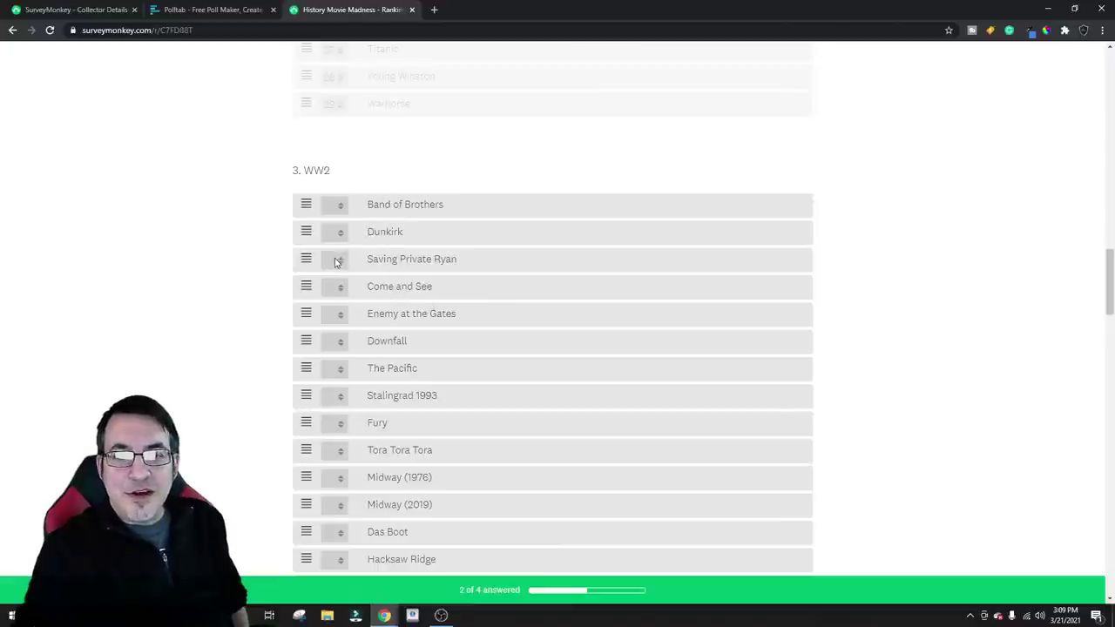
left_click_drag(318, 287, 306, 277)
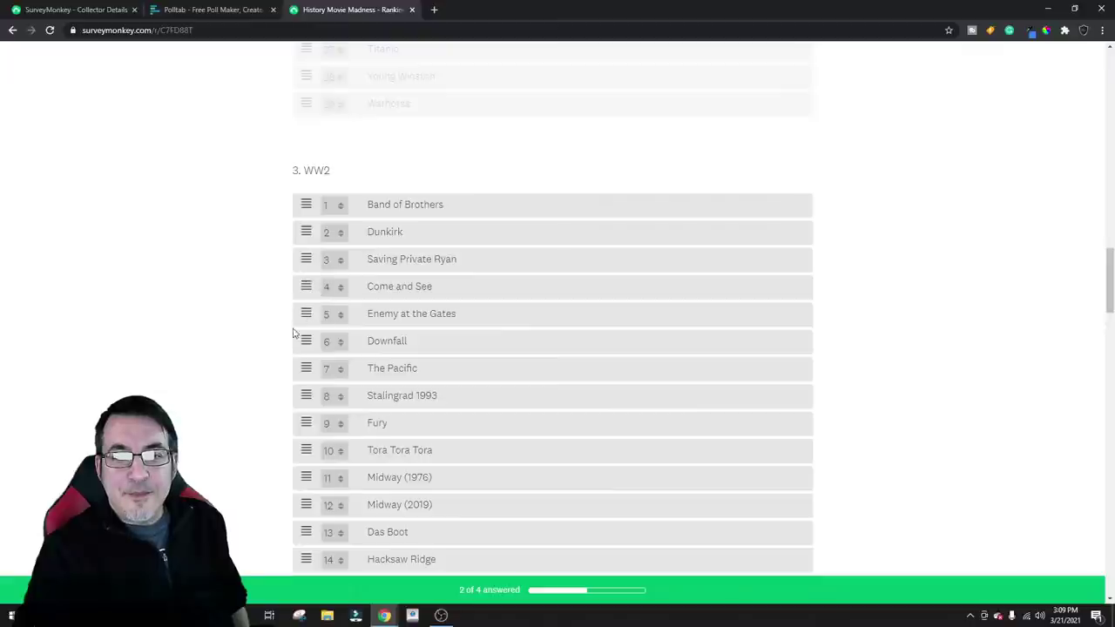
left_click_drag(299, 343, 332, 348)
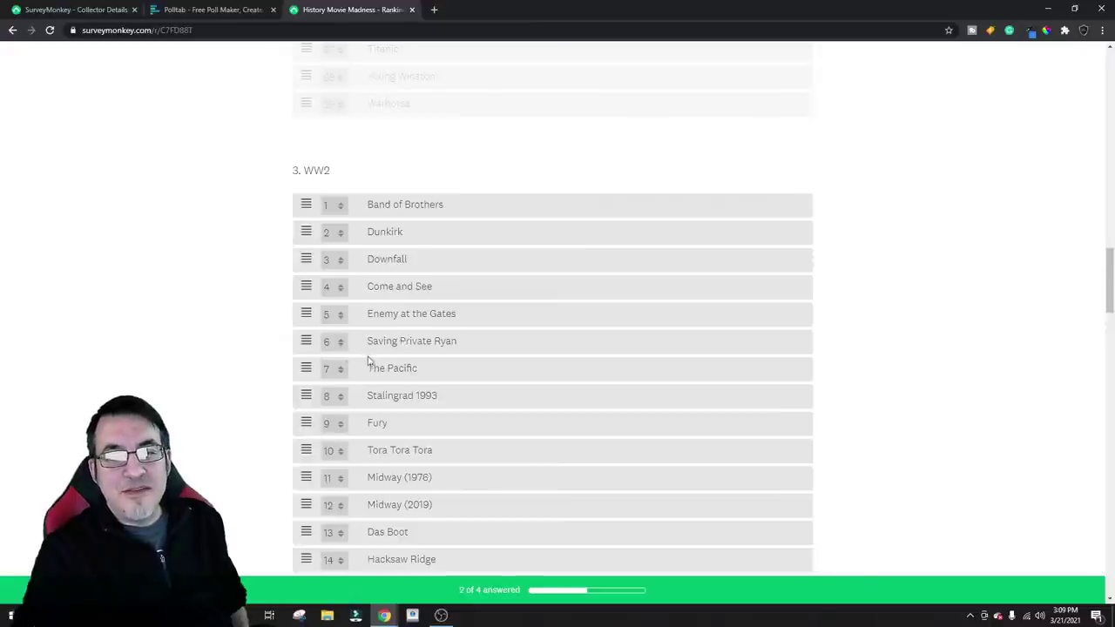
scroll(334, 369, "down", 2)
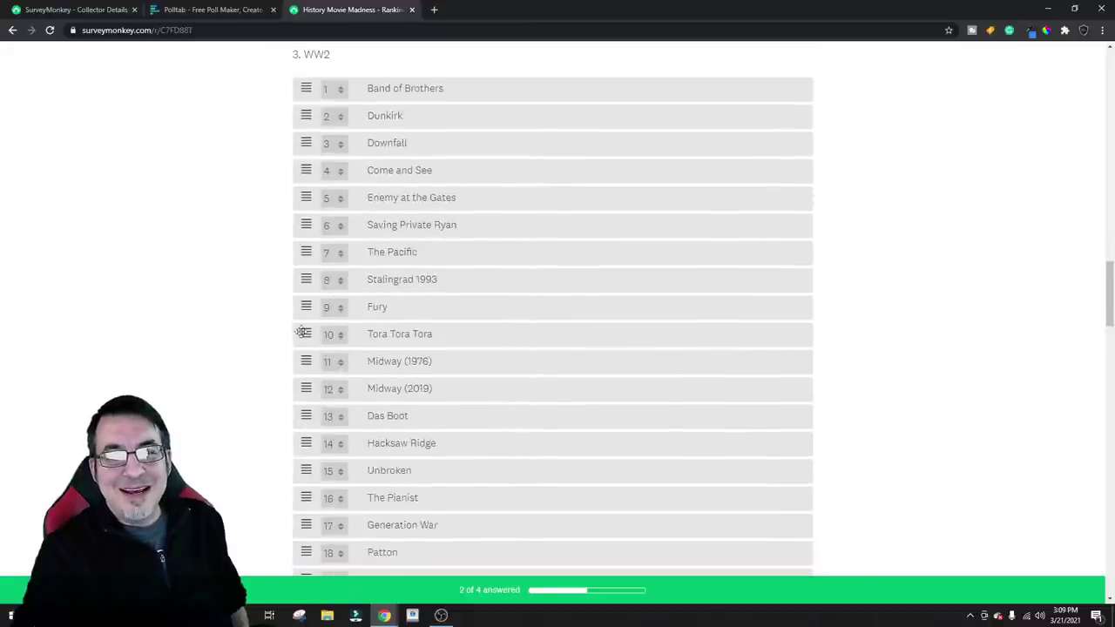
left_click_drag(304, 333, 316, 173)
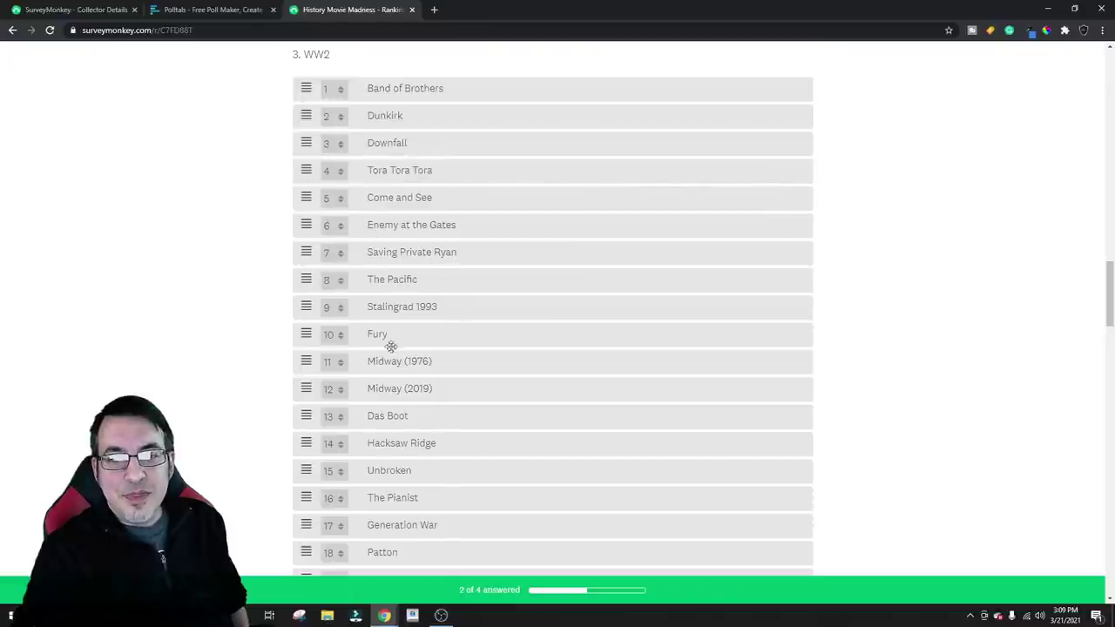
Move Das Boot and Midway (2019) to ranks 7 and 8 and Hacksaw Ridge to rank 9 in the WW2 question
left_click_drag(309, 389, 310, 276)
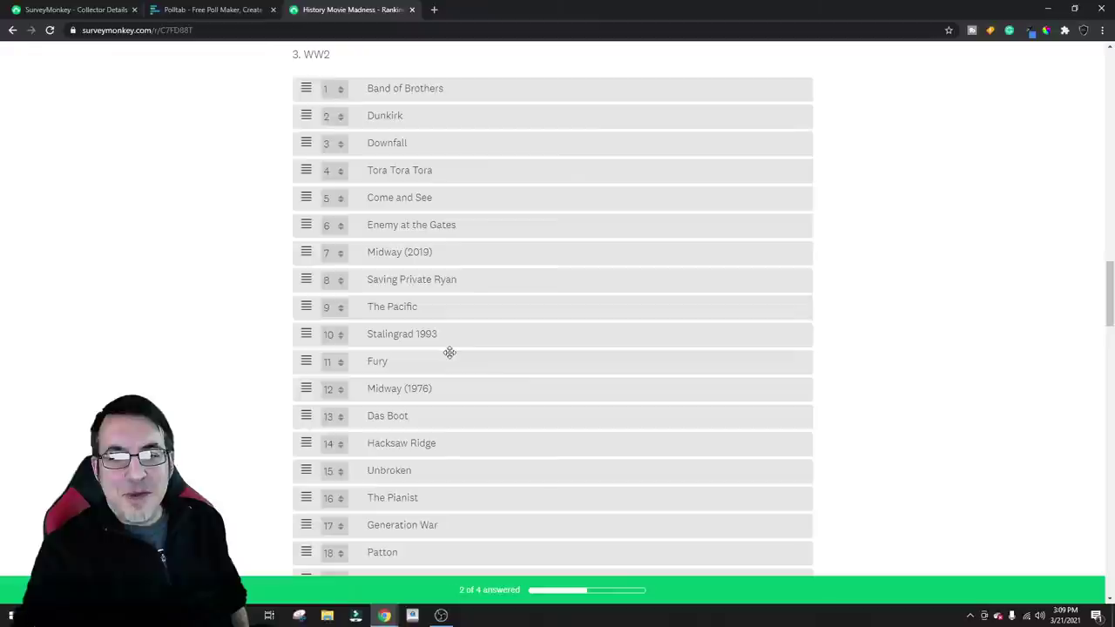
left_click_drag(304, 418, 305, 251)
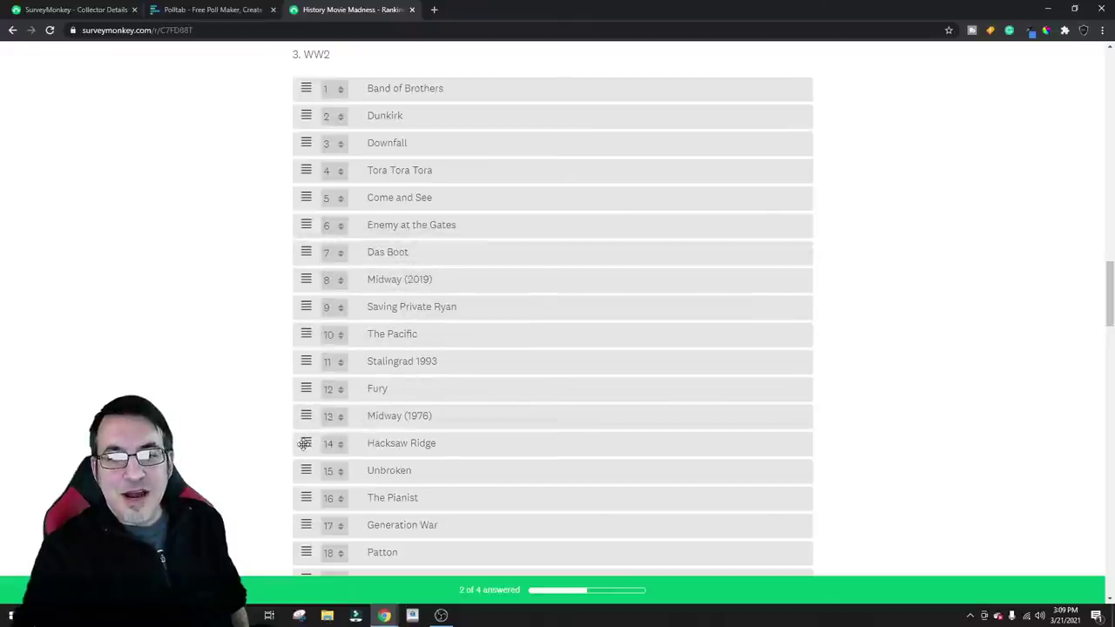
left_click_drag(305, 443, 305, 306)
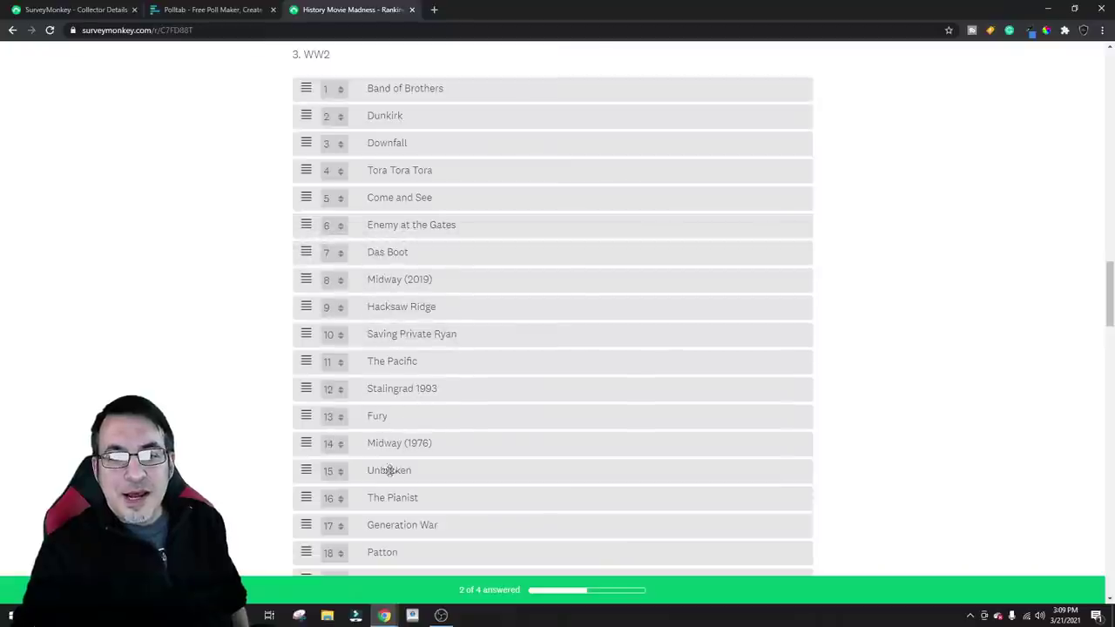
Move Patton up to rank 11, just below Saving Private Ryan, and review the remaining WW2 movies
scroll(386, 462, "down", 2)
left_click_drag(306, 437, 289, 247)
scroll(409, 369, "down", 3)
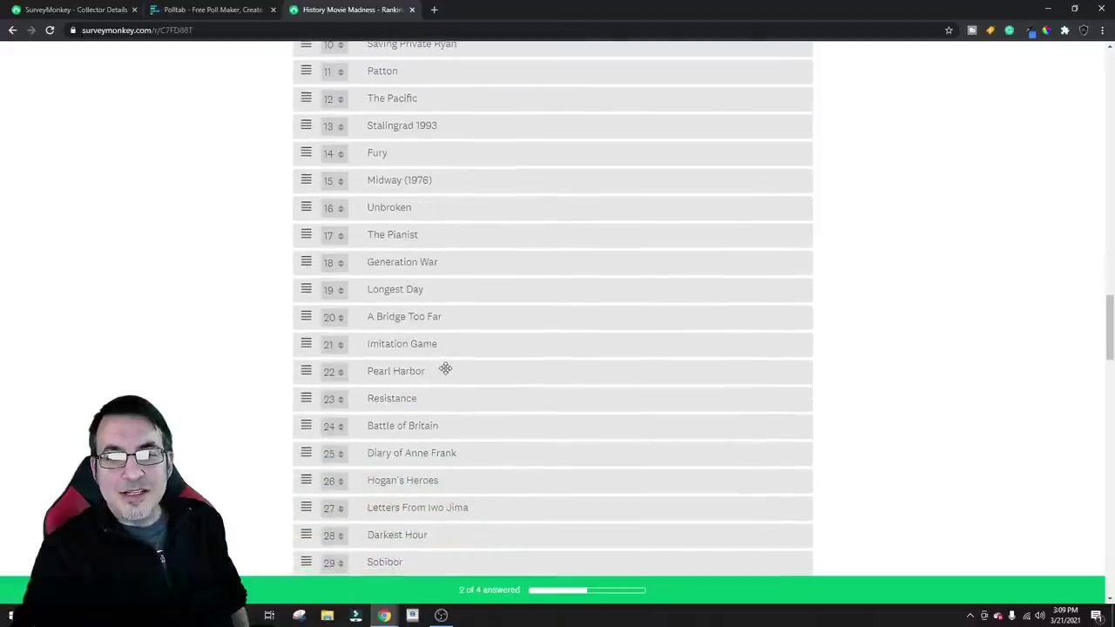
scroll(399, 310, "up", 3)
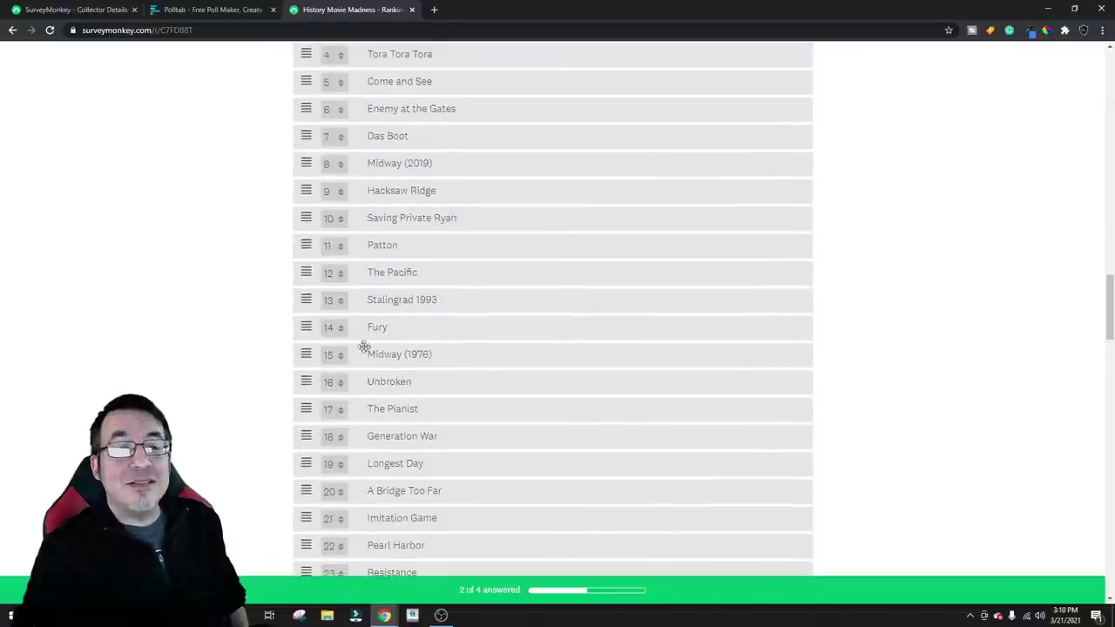
Move Saving Private Ryan down to rank 12 in the WW2 question, below Patton and The Pacific
left_click_drag(305, 244, 311, 219)
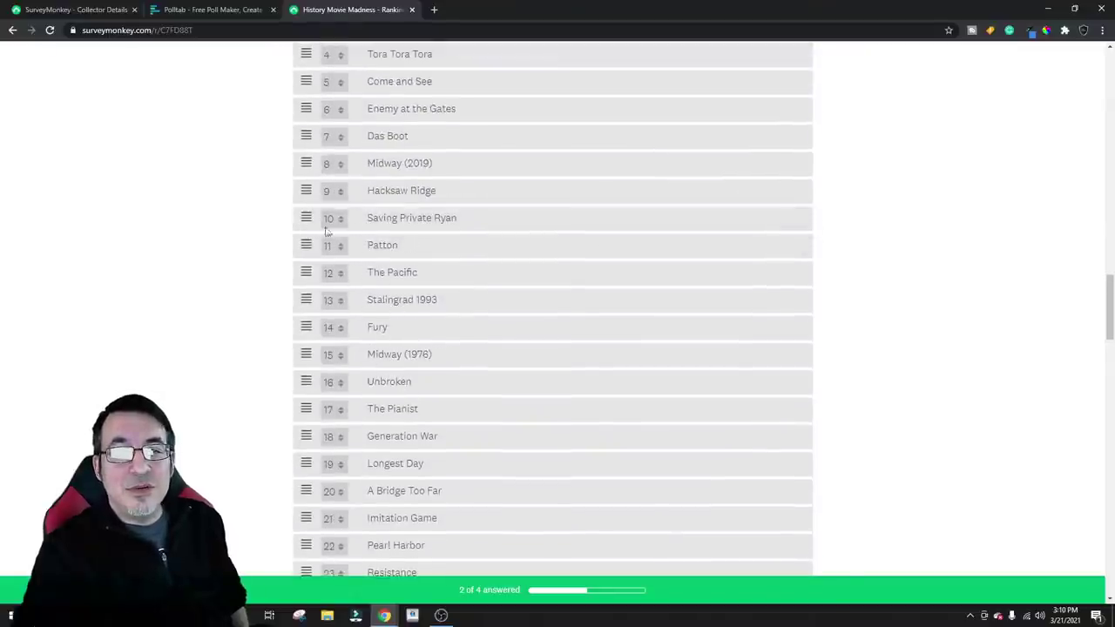
scroll(311, 192, "down", 1)
left_click_drag(310, 162, 313, 204)
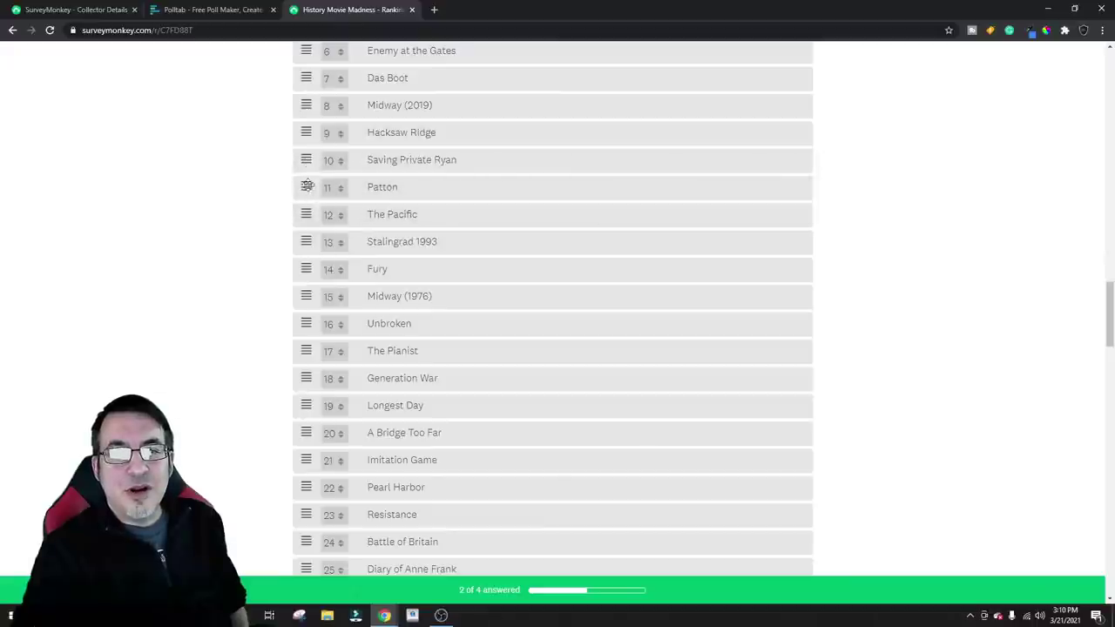
left_click_drag(306, 165, 372, 243)
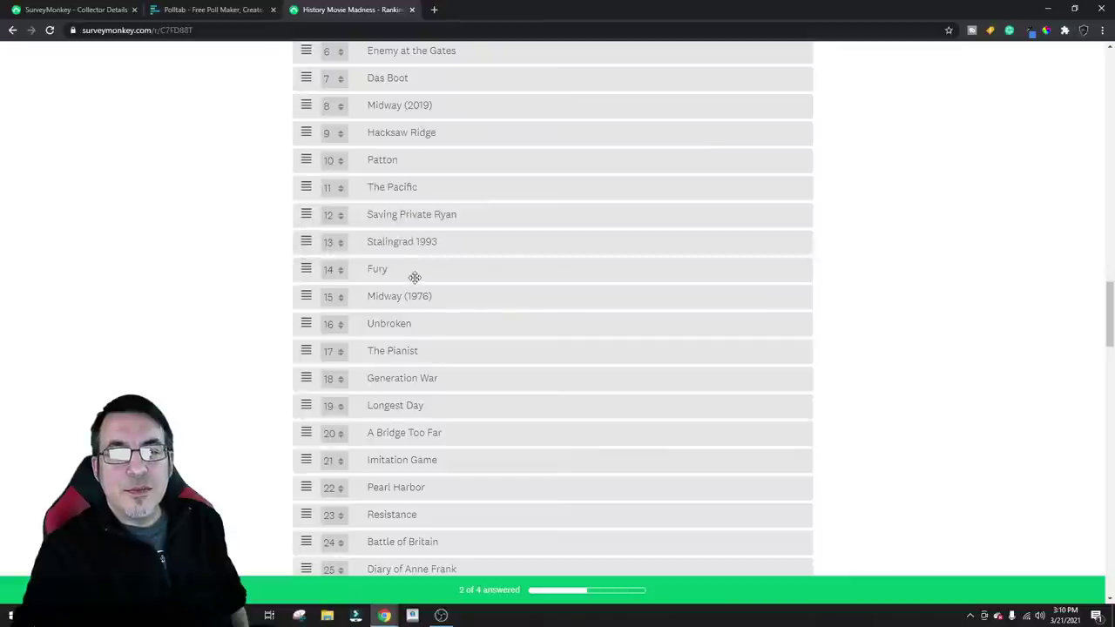
Move Imitation Game up to rank 13 and Stalingrad 1993 down to rank 18 in the WW2 question
scroll(414, 279, "down", 1)
left_click_drag(314, 395, 312, 312)
left_click_drag(306, 267, 310, 321)
scroll(329, 358, "down", 1)
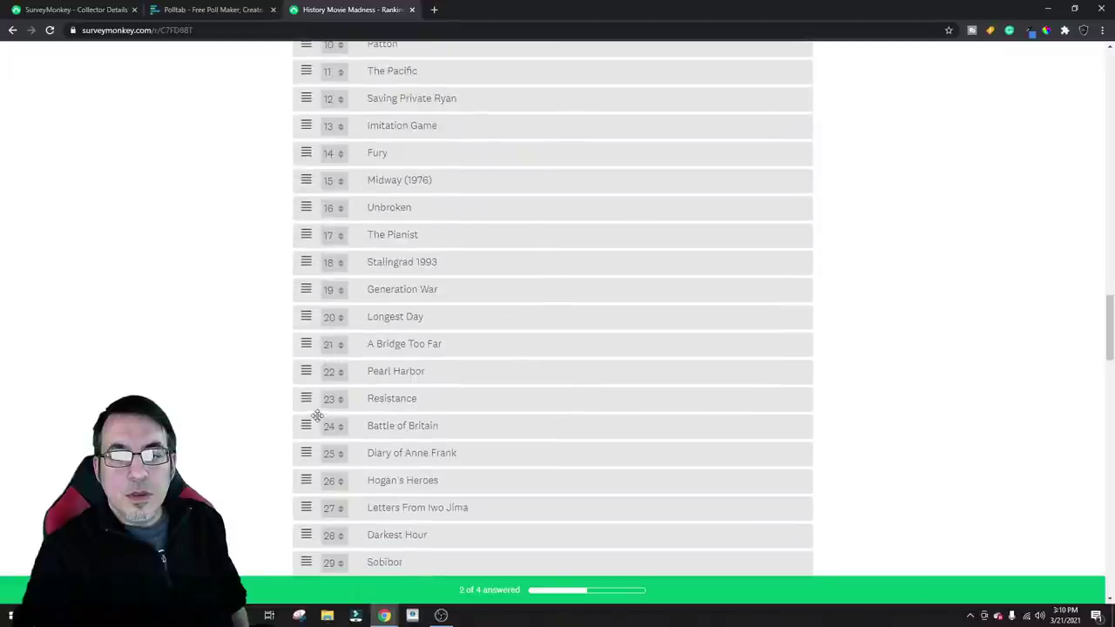
Place Darkest Hour, Letters From Iwo Jima and Sobibor at ranks 19, 20 and 21 in the WW2 question
scroll(316, 414, "down", 1)
left_click_drag(311, 450, 312, 231)
left_click_drag(306, 477, 309, 247)
left_click_drag(311, 504, 311, 285)
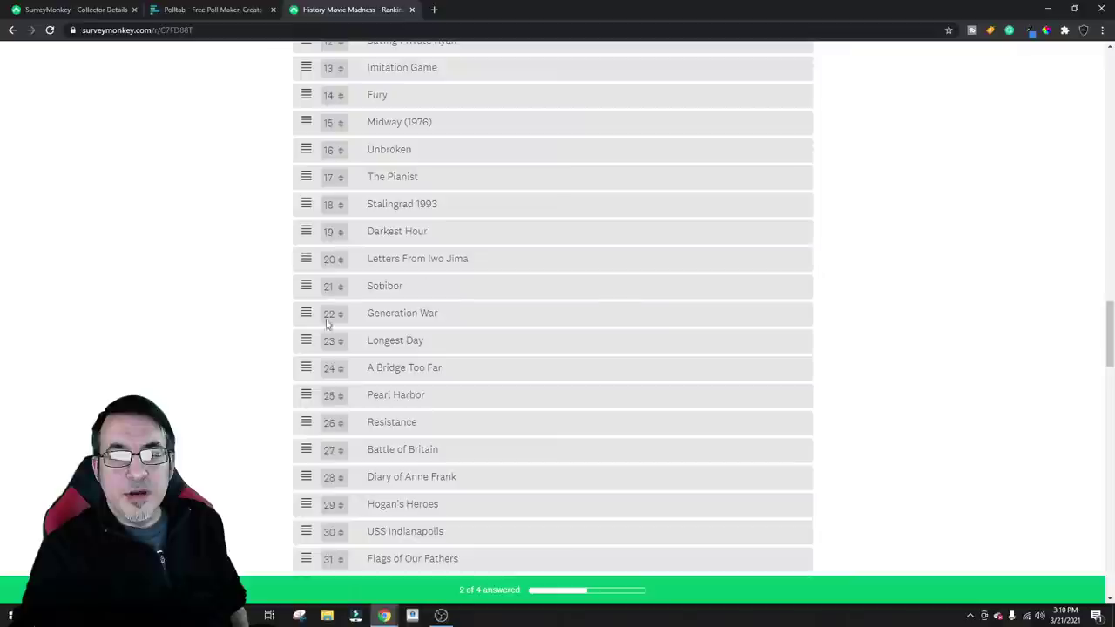
left_click_drag(307, 558, 336, 339)
Move Conspiracy up to rank 22 and Der Untergang down to the last rank, 46, in the WW2 question
scroll(398, 337, "down", 4)
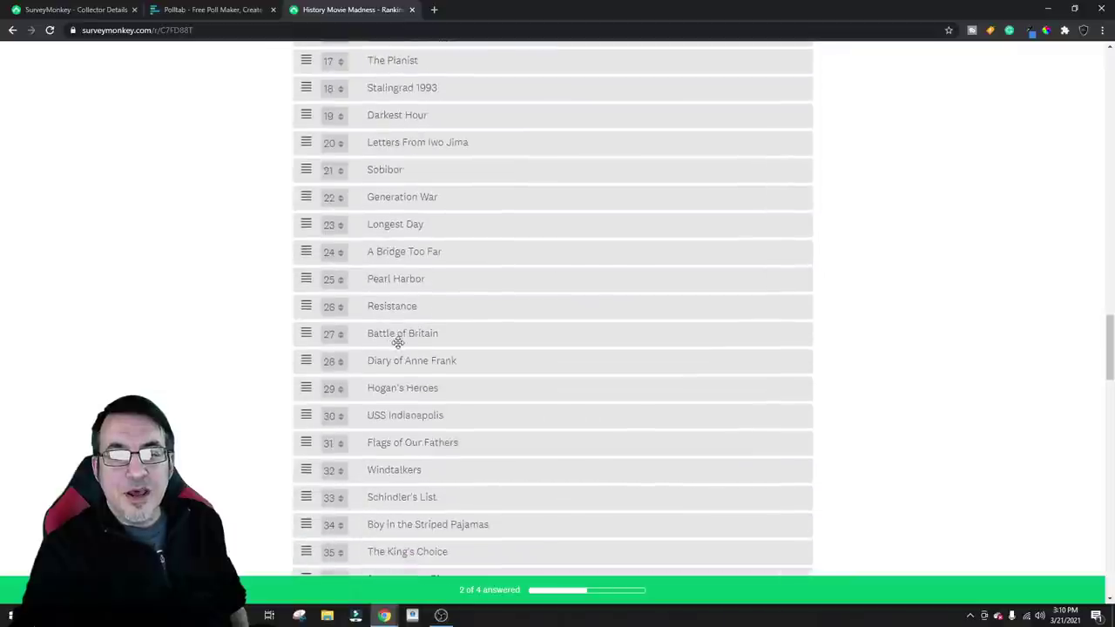
scroll(409, 345, "down", 2)
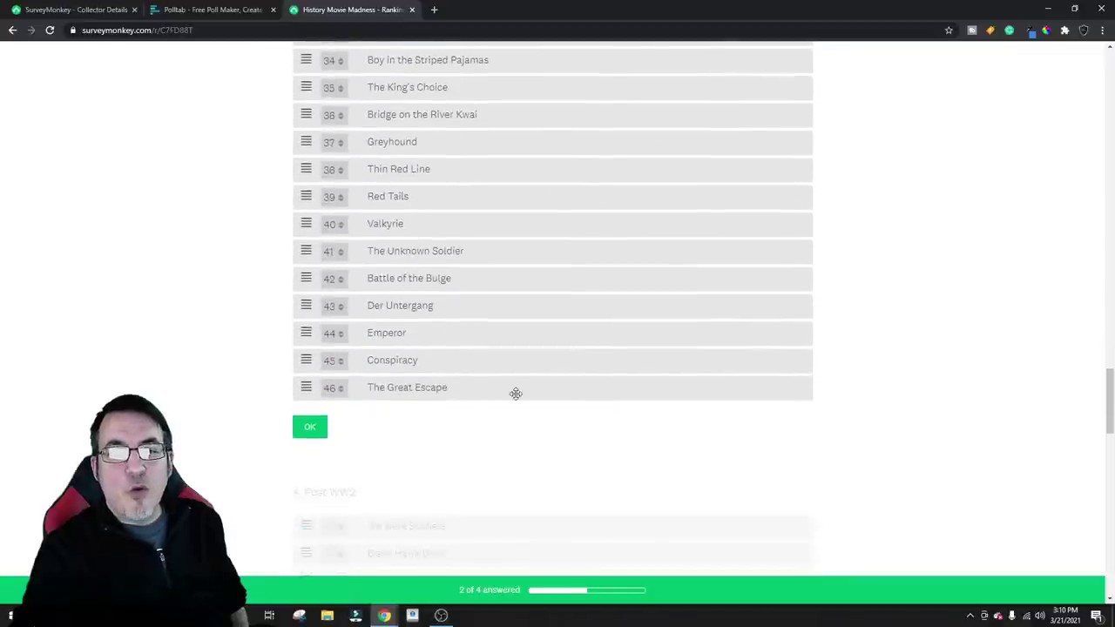
left_click_drag(306, 359, 341, 204)
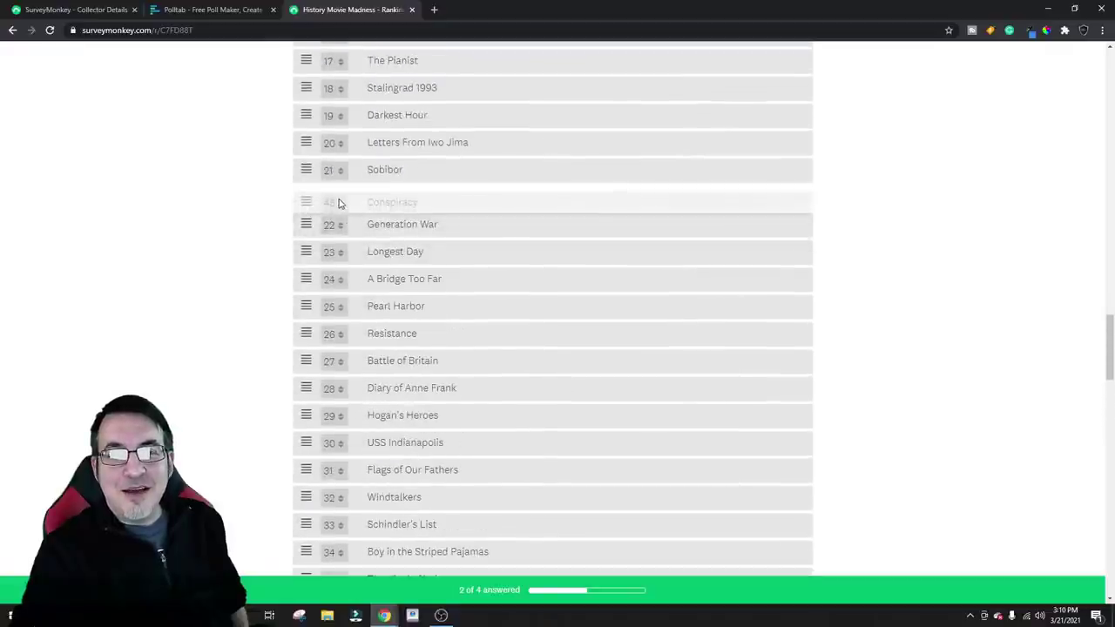
scroll(456, 291, "down", 4)
scroll(457, 318, "down", 2)
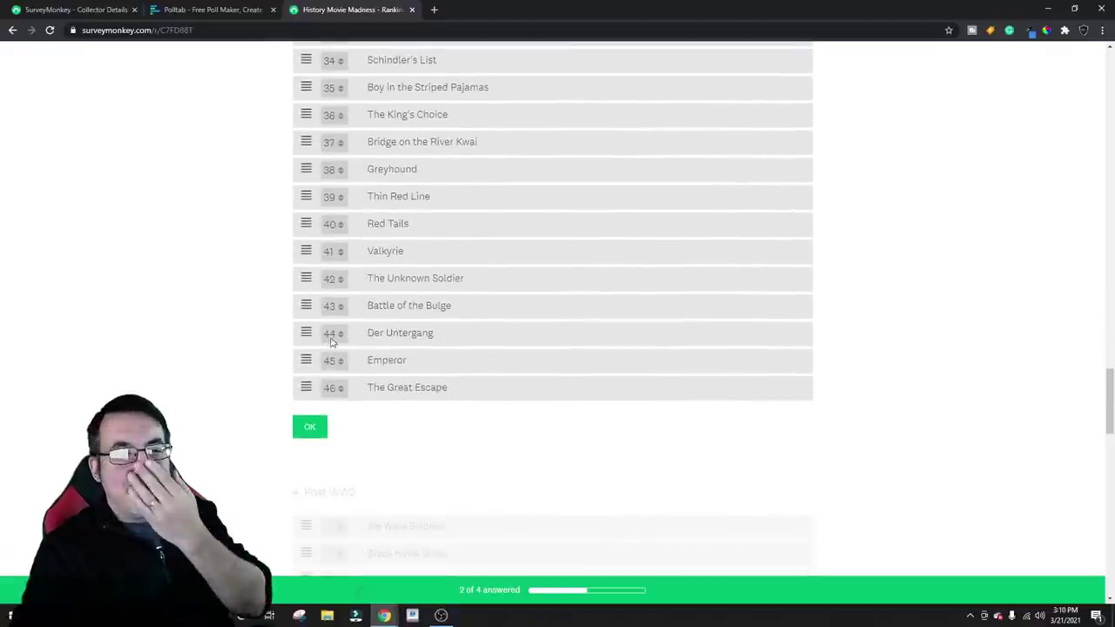
left_click_drag(308, 332, 312, 388)
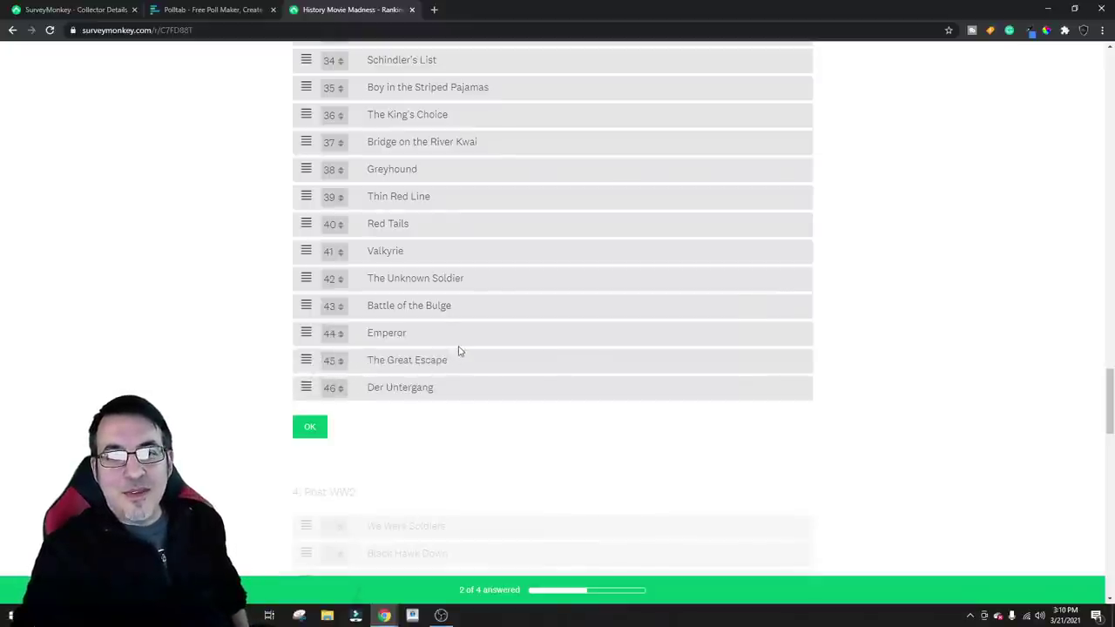
Check the full WW2 ranking from first to last place and confirm it
scroll(488, 356, "up", 2)
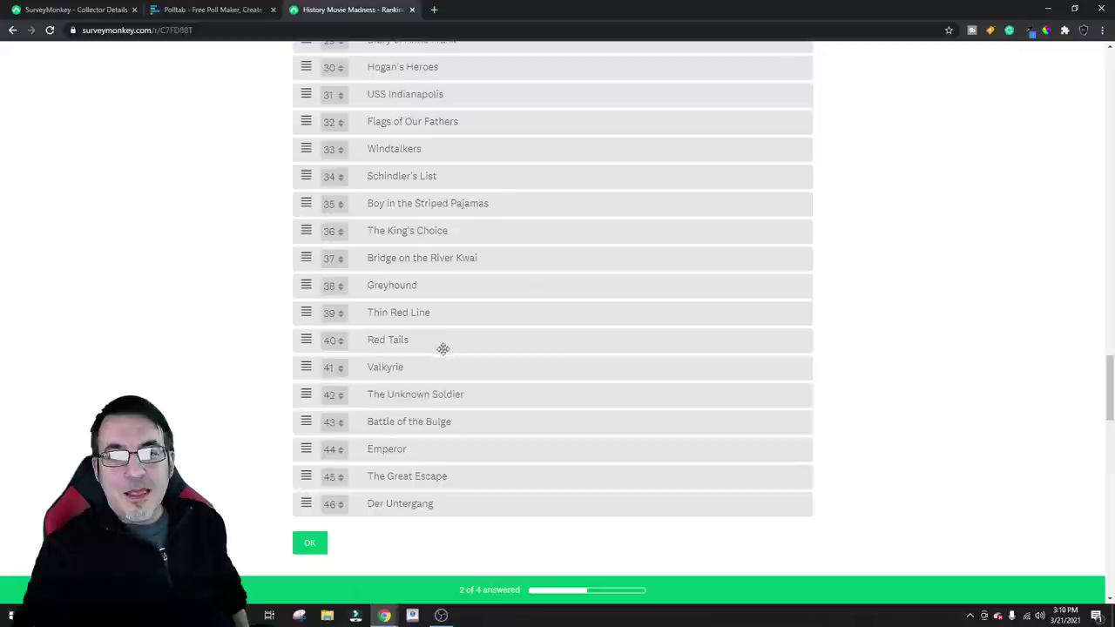
scroll(445, 350, "up", 10)
scroll(452, 353, "up", 2)
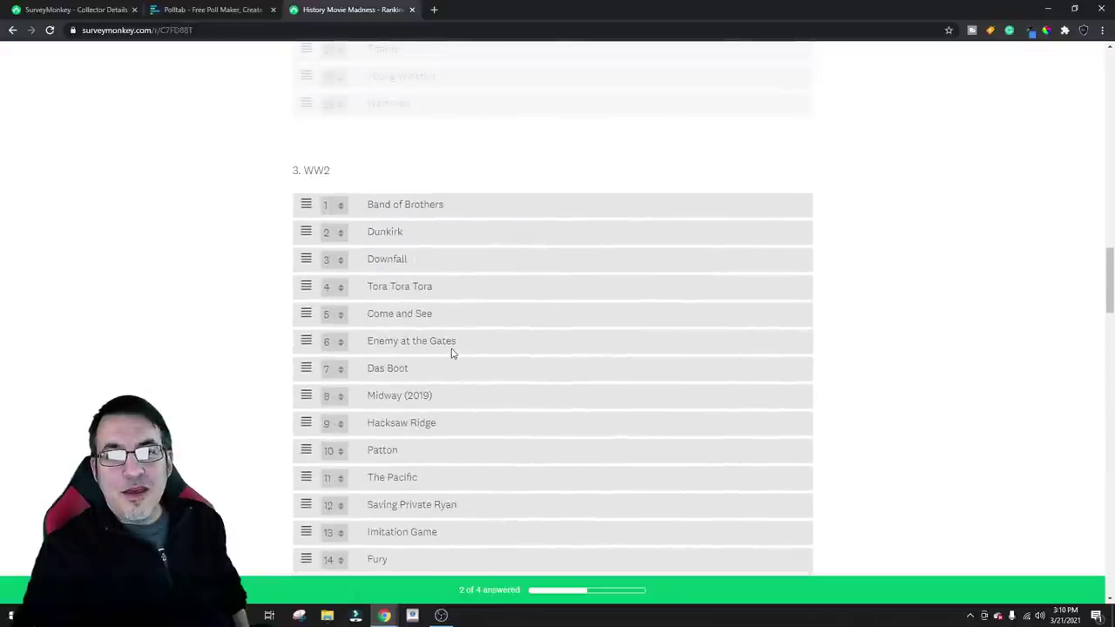
scroll(374, 312, "down", 10)
scroll(376, 313, "down", 4)
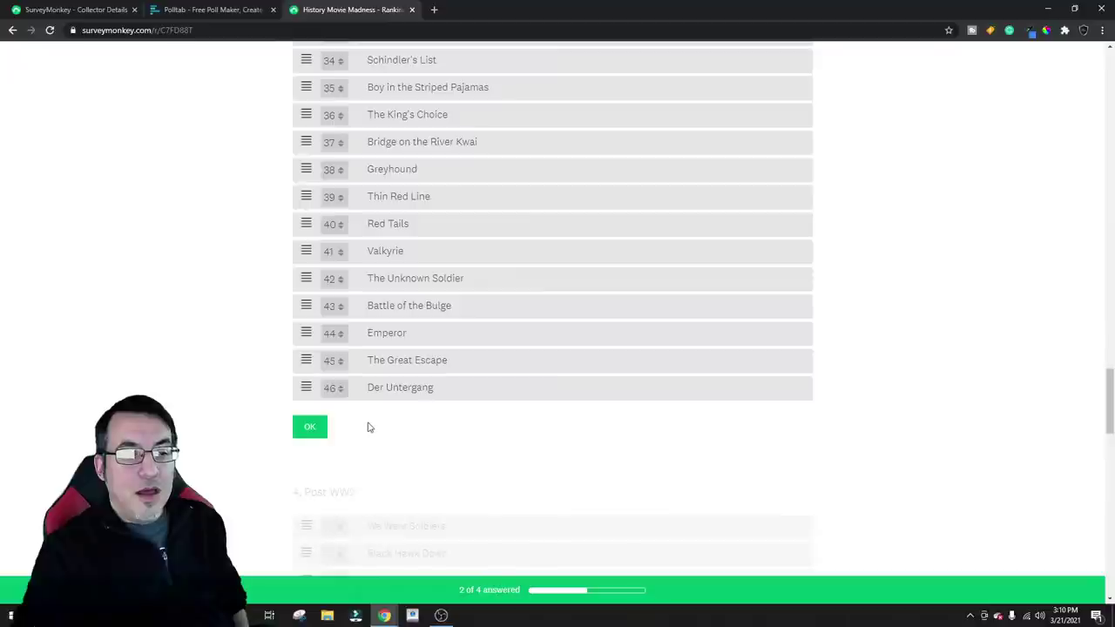
left_click(317, 427)
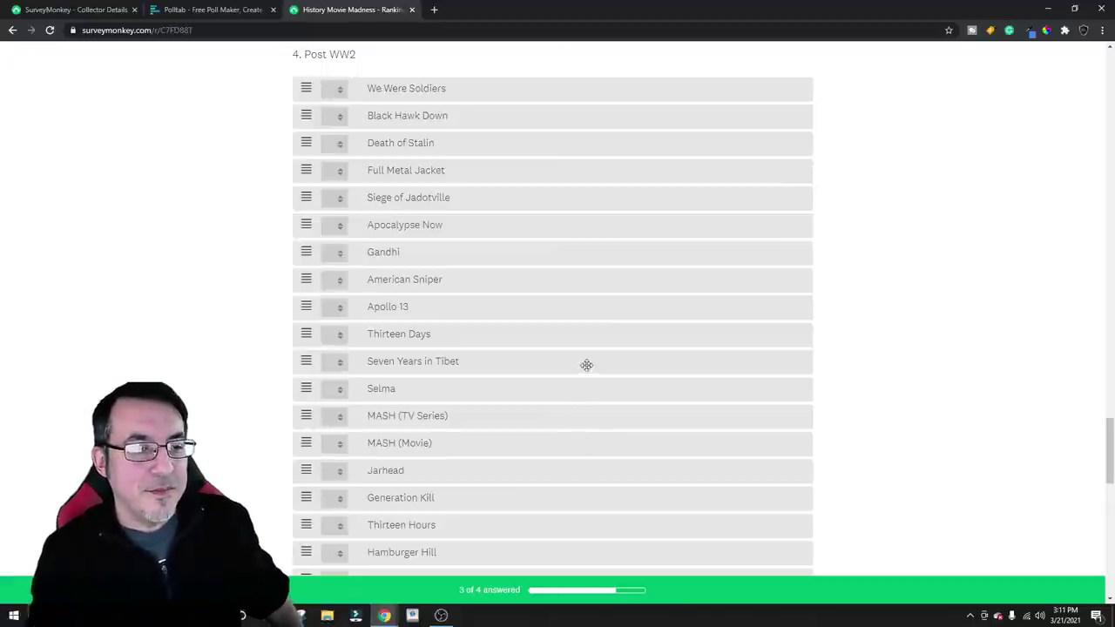
Review the unranked movies in the Post WW2 question, from We Were Soldiers down to Munich
scroll(586, 365, "down", 1)
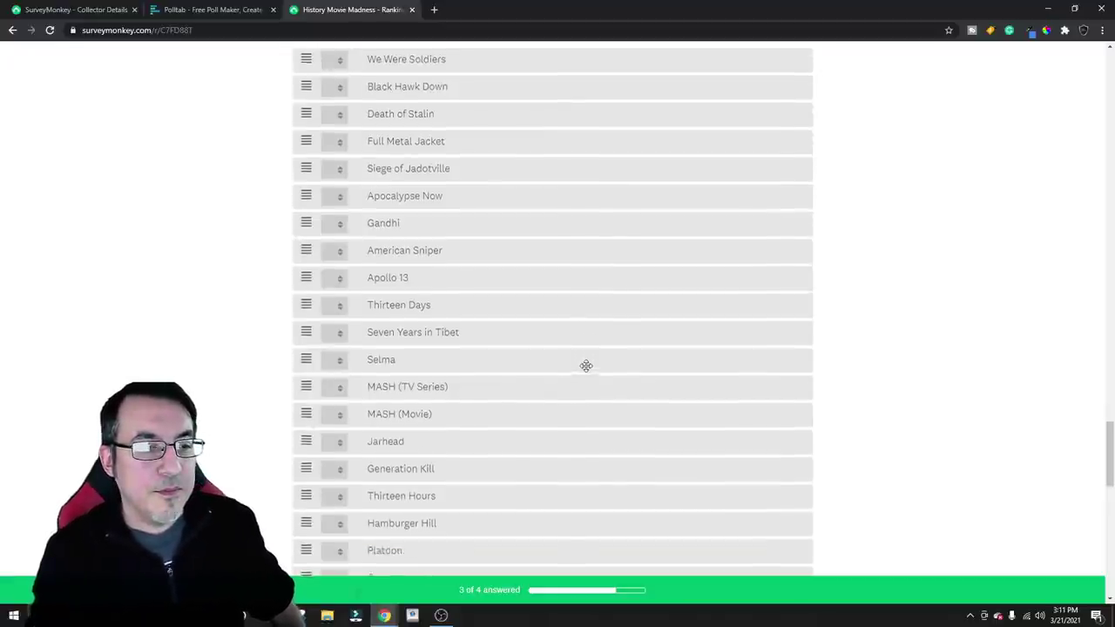
scroll(586, 364, "down", 8)
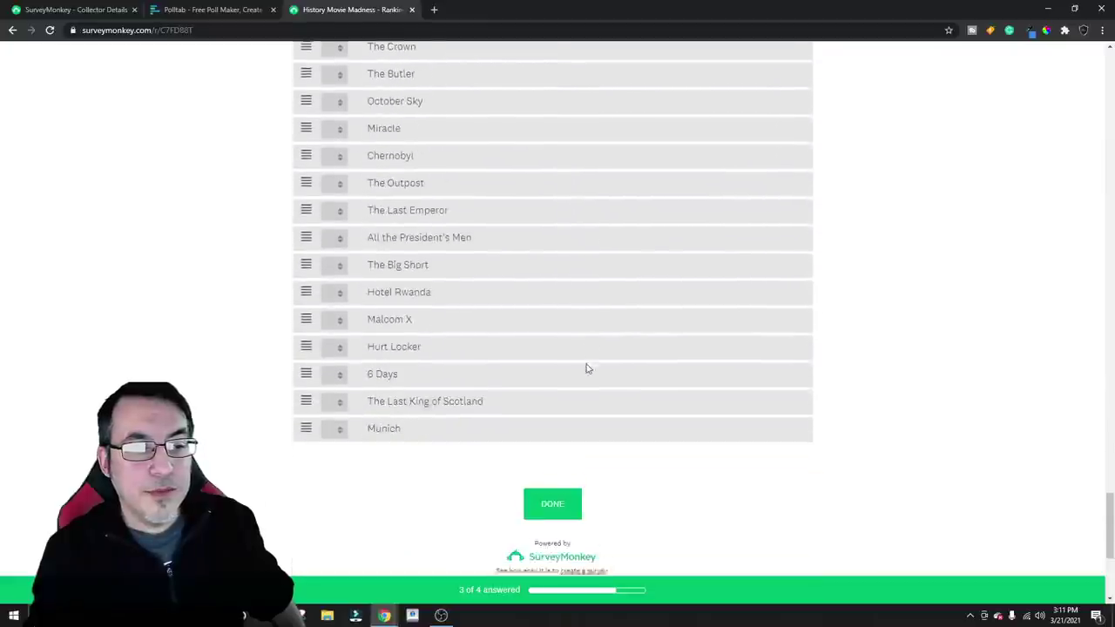
scroll(655, 341, "up", 8)
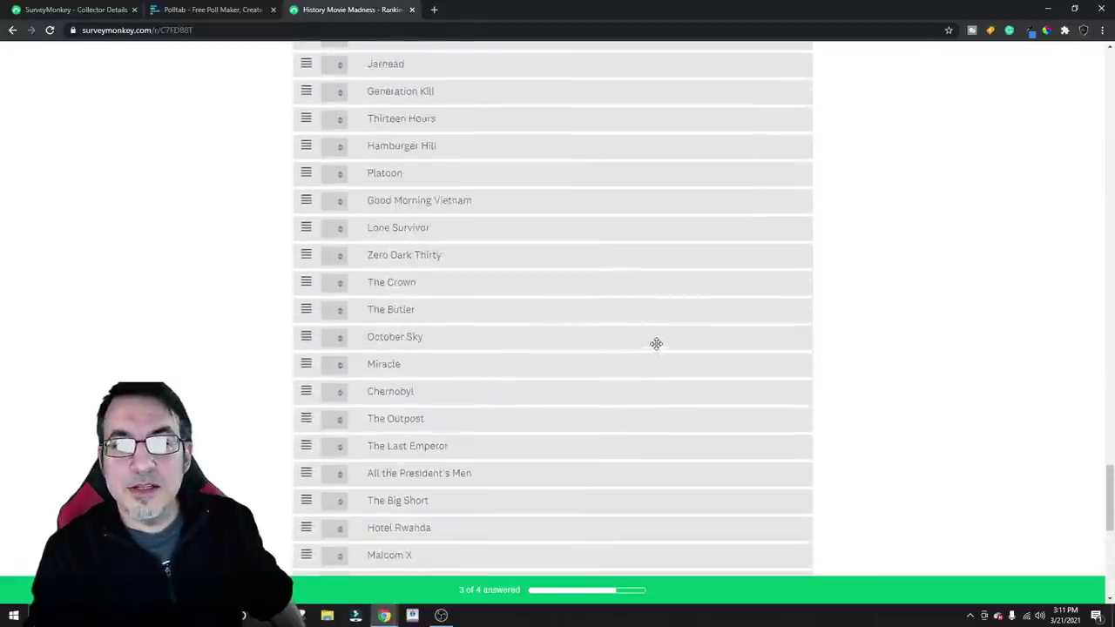
scroll(640, 357, "up", 4)
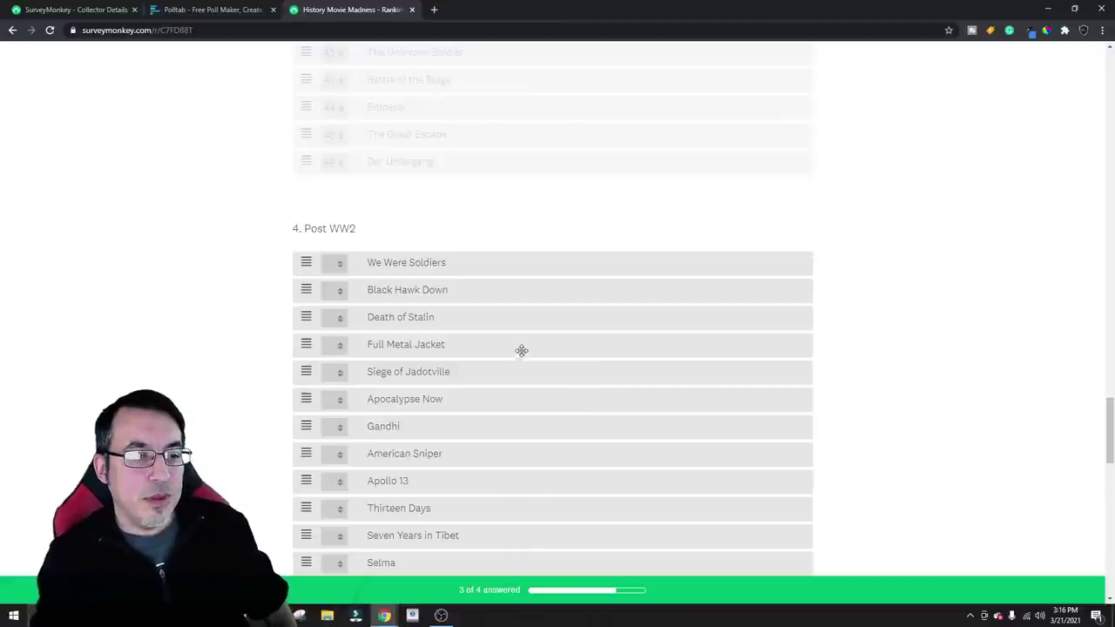
scroll(574, 352, "down", 2)
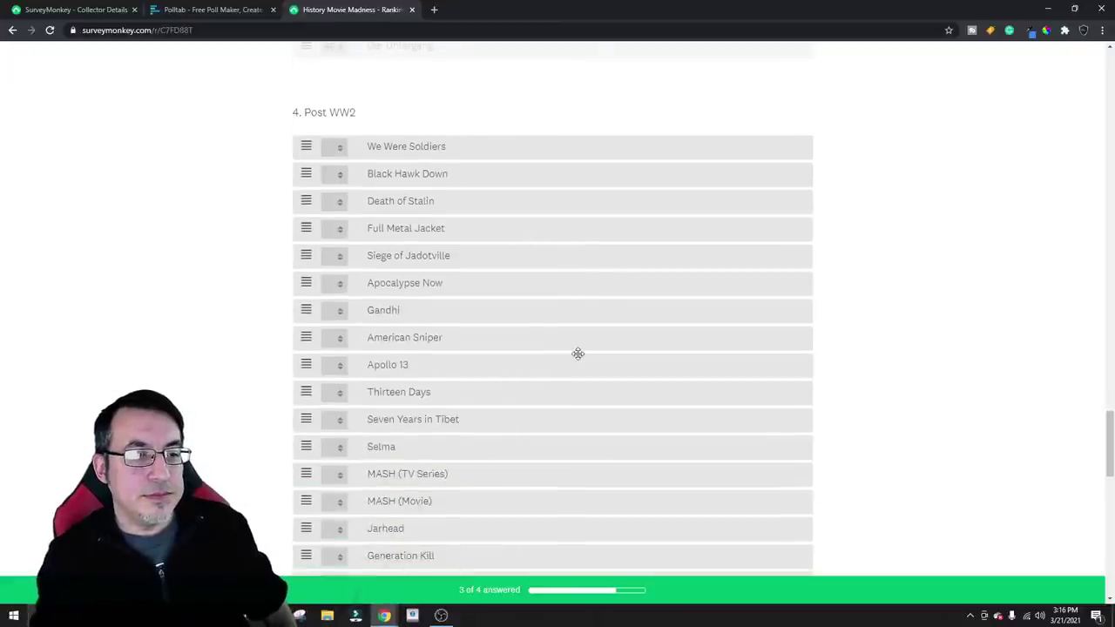
scroll(575, 356, "down", 1)
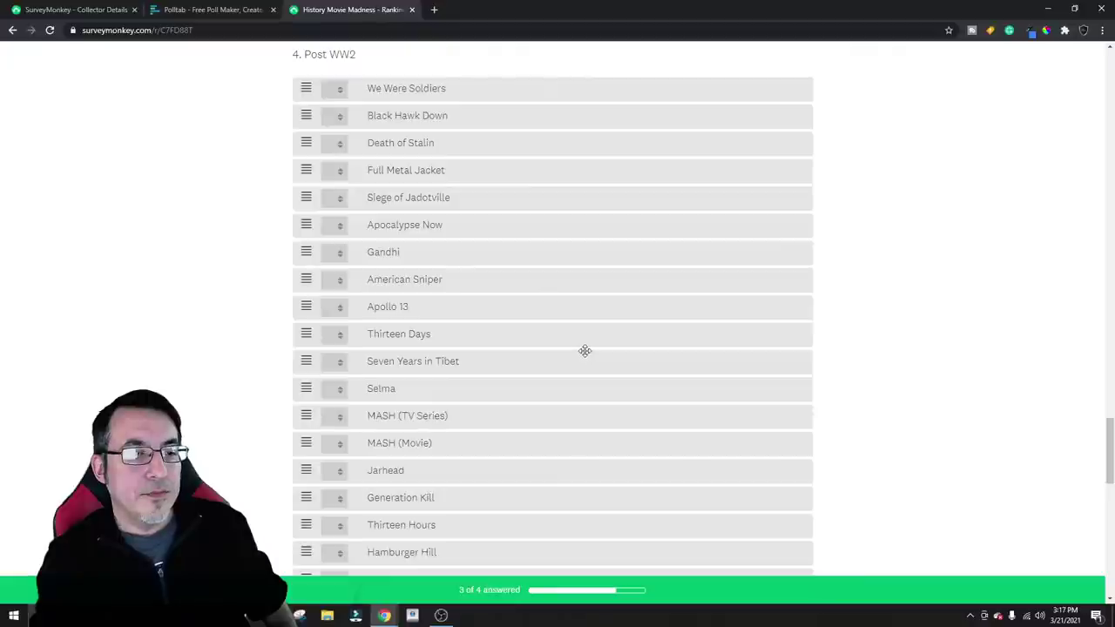
scroll(585, 350, "down", 1)
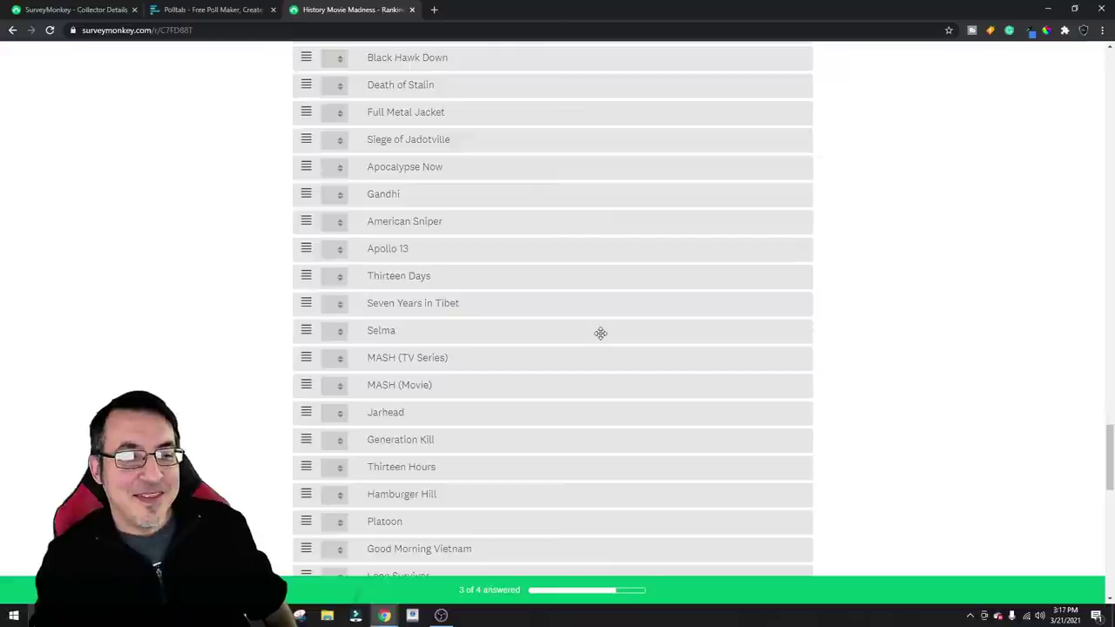
scroll(601, 333, "down", 1)
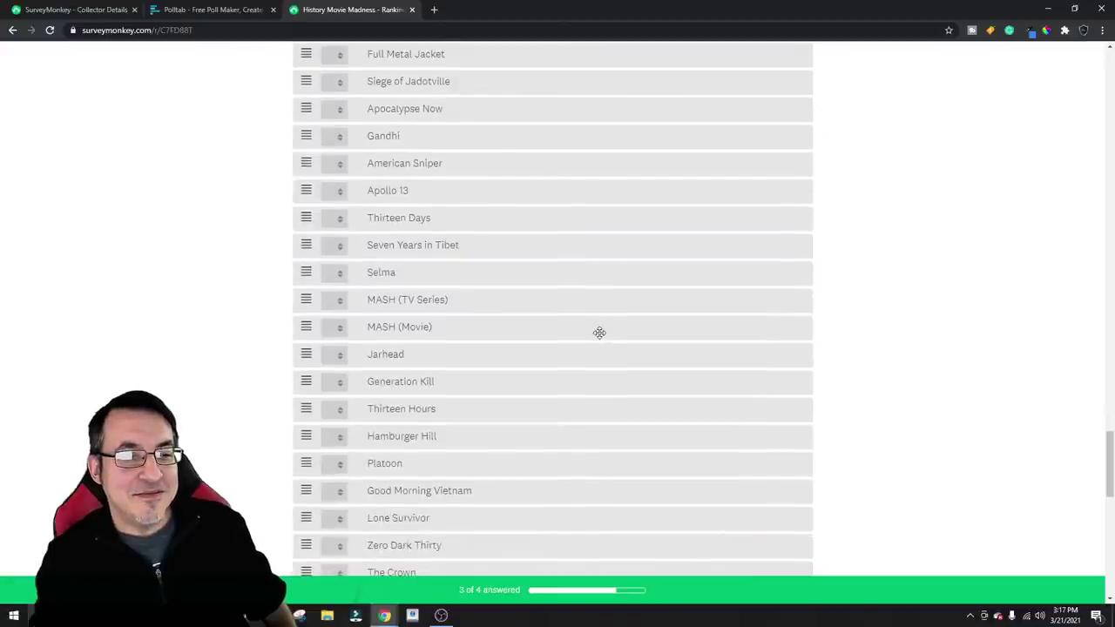
scroll(596, 329, "down", 1)
scroll(596, 330, "up", 2)
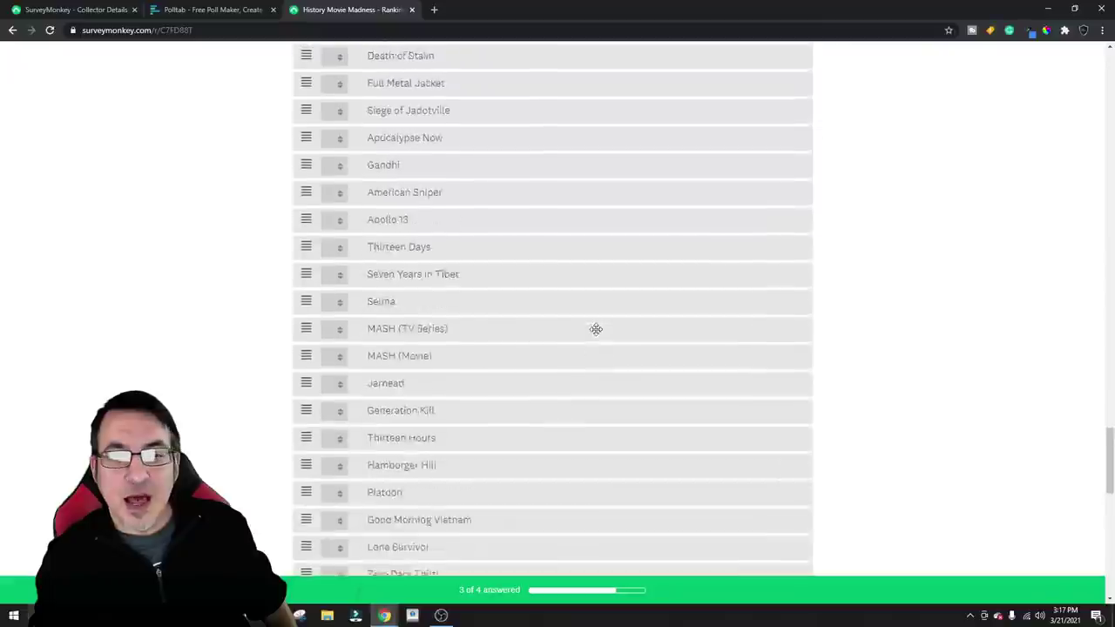
scroll(596, 330, "down", 1)
scroll(596, 329, "up", 5)
scroll(595, 329, "down", 1)
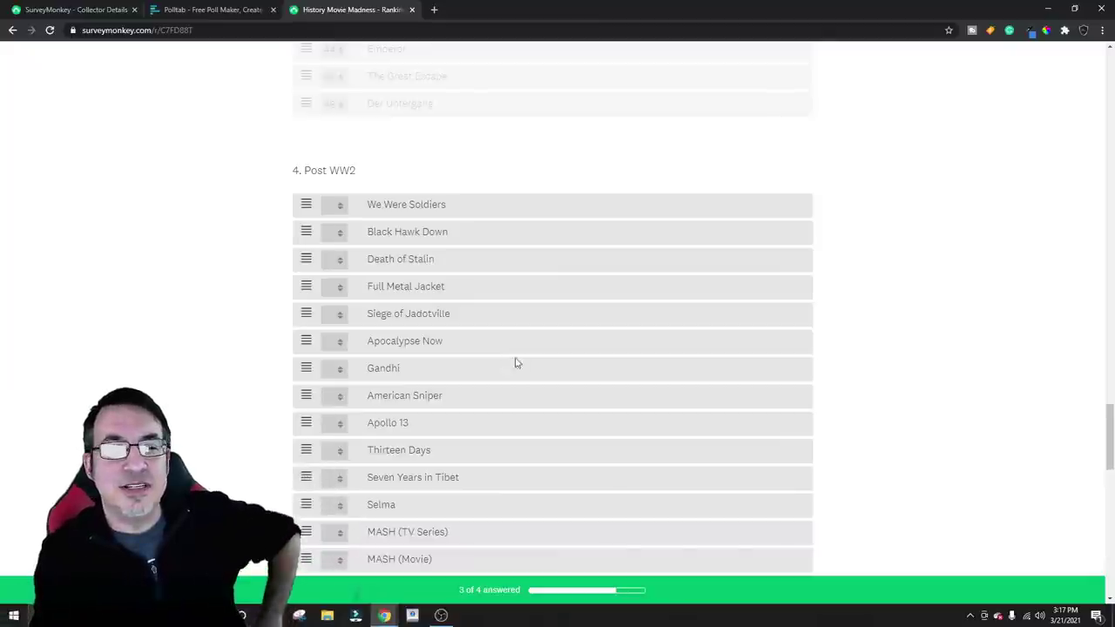
scroll(512, 336, "down", 3)
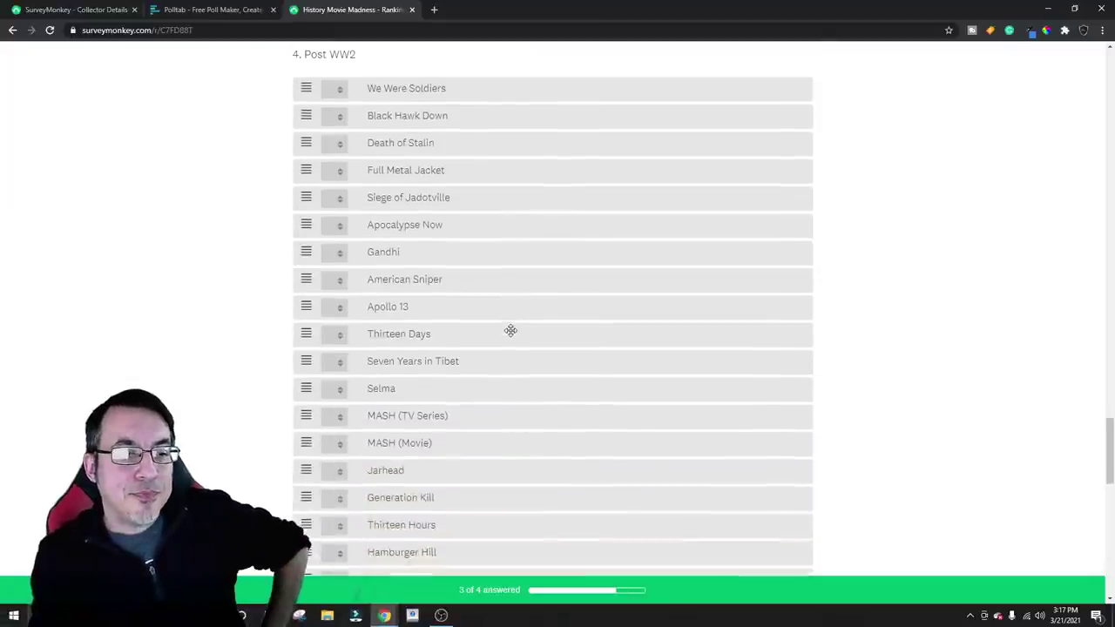
scroll(518, 322, "down", 1)
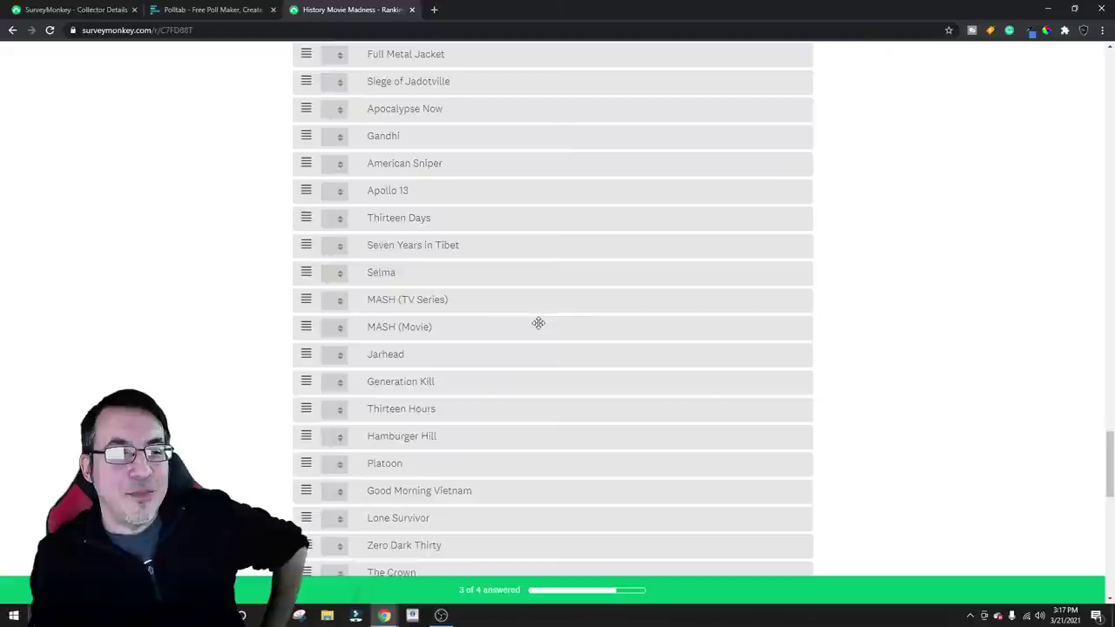
scroll(537, 323, "down", 1)
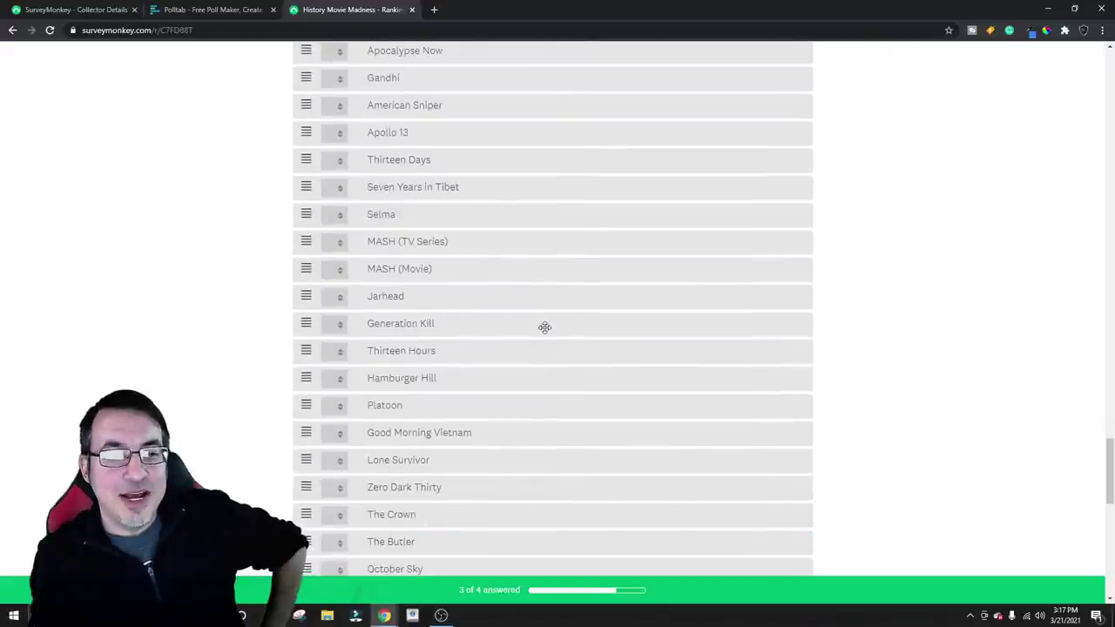
scroll(545, 327, "down", 2)
scroll(551, 323, "down", 2)
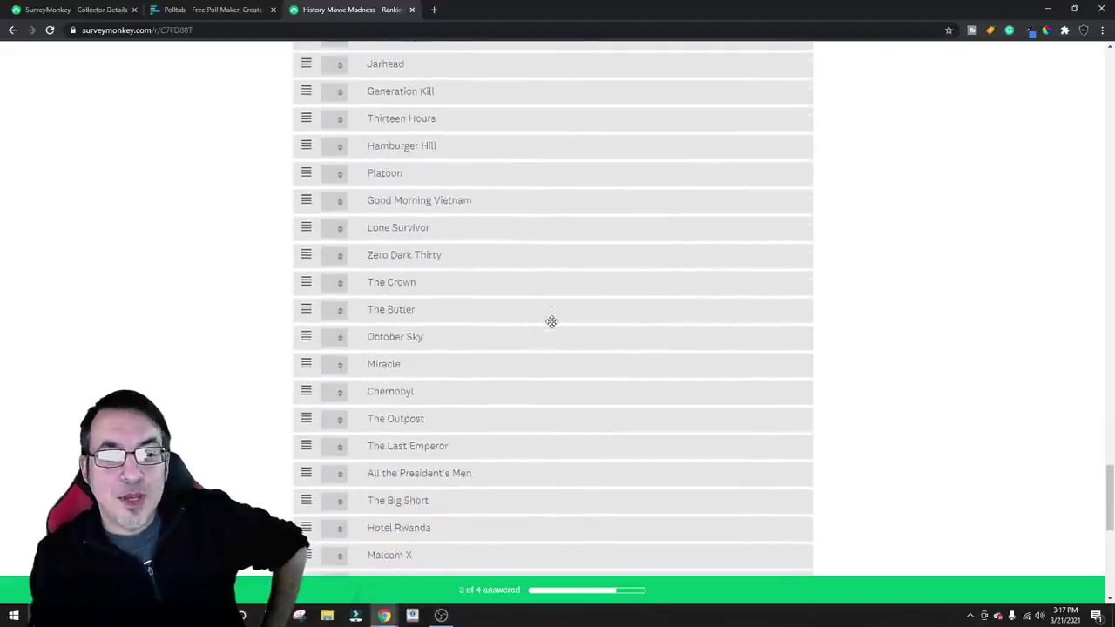
scroll(556, 324, "up", 9)
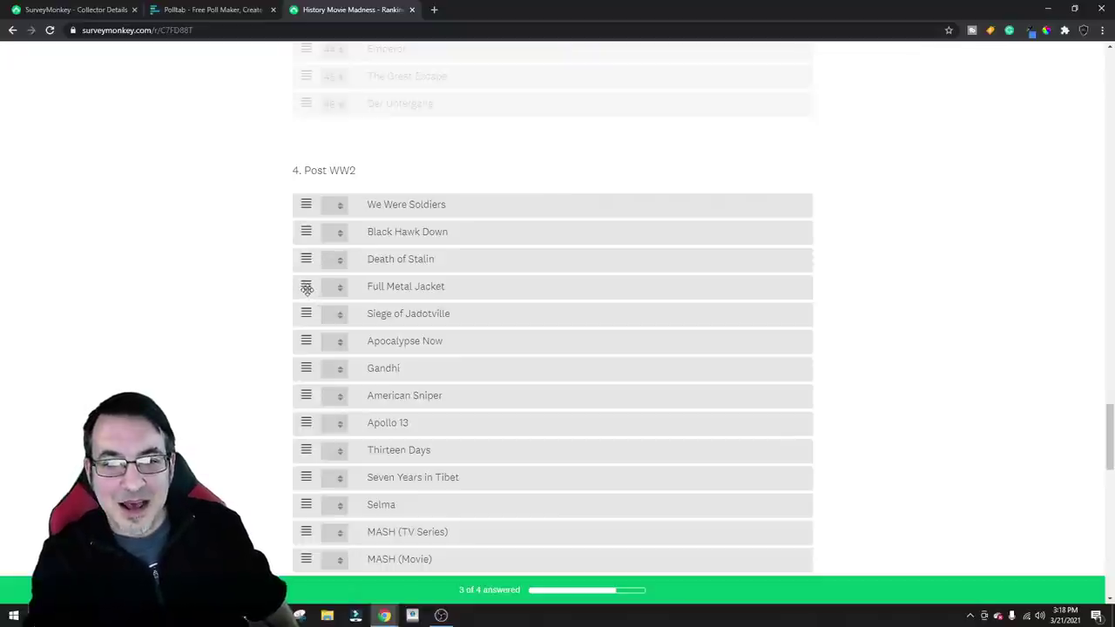
Start the Post WW2 ranking by placing American Sniper above Gandhi and moving Siege of Jadotville down to rank 13
mouse_move(306, 288)
left_mouse_down()
mouse_move(311, 410)
mouse_move(329, 359)
mouse_move(307, 319)
mouse_move(305, 286)
left_mouse_up()
scroll(329, 363, "down", 1)
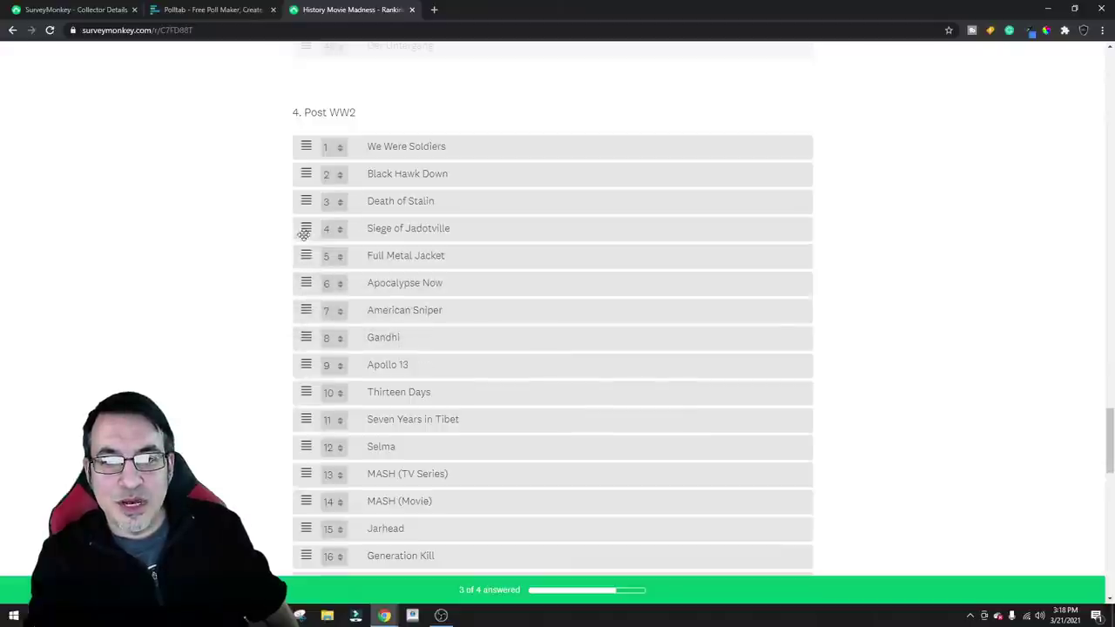
left_click_drag(305, 229, 314, 471)
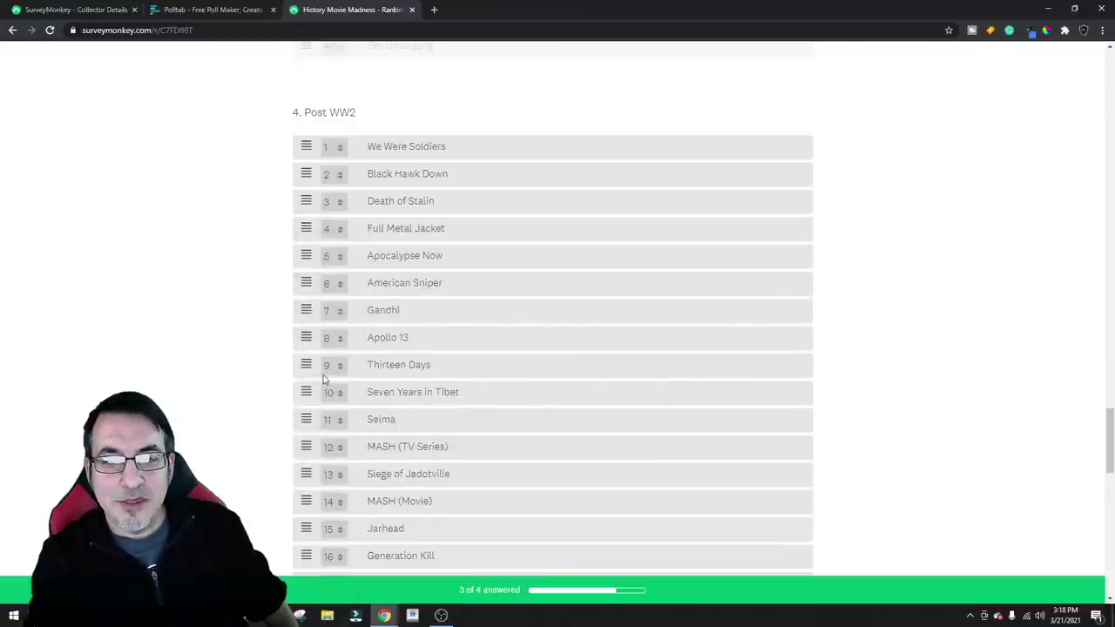
left_click_drag(309, 365, 366, 356)
Move MASH (TV Series) up just above Thirteen Days and Gandhi down to rank 10 in the Post WW2 question
scroll(366, 356, "down", 1)
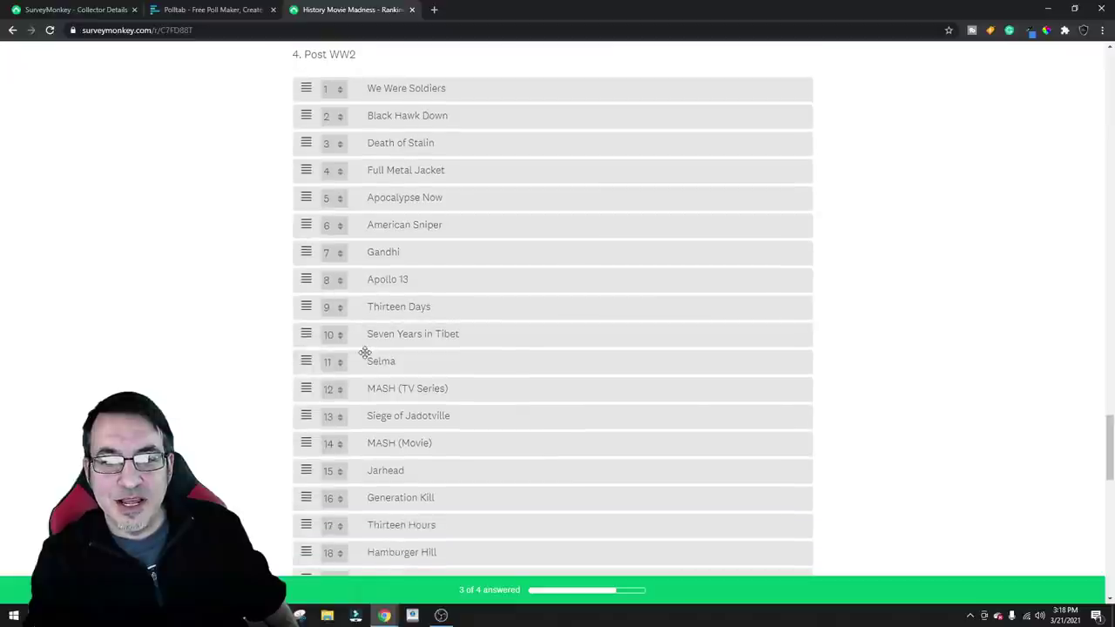
scroll(365, 353, "down", 1)
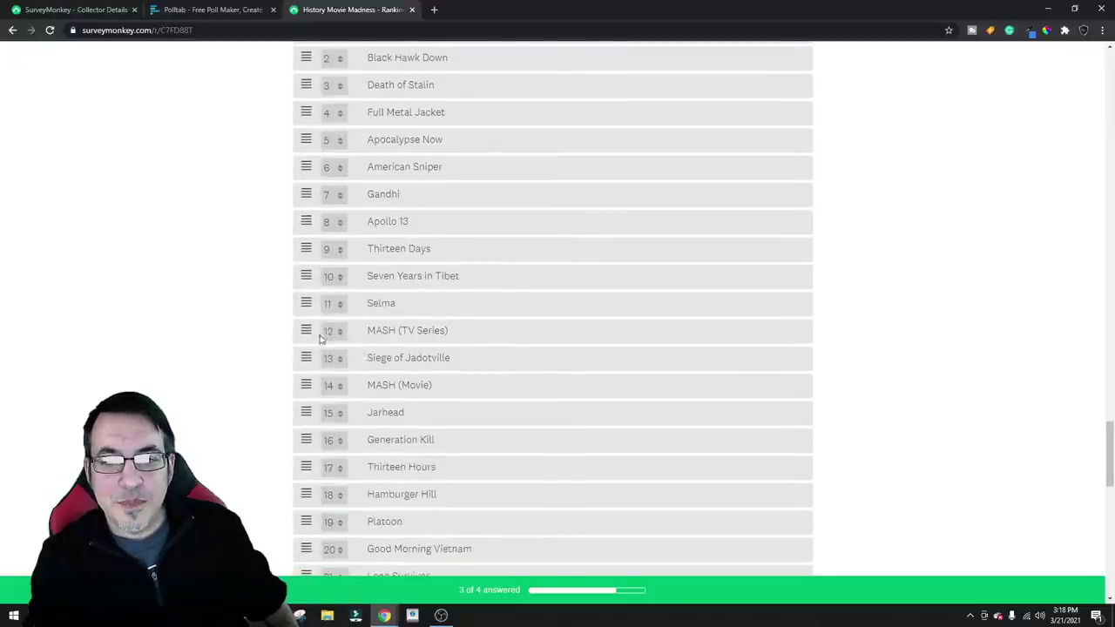
left_click_drag(307, 331, 306, 251)
left_click_drag(306, 207, 414, 330)
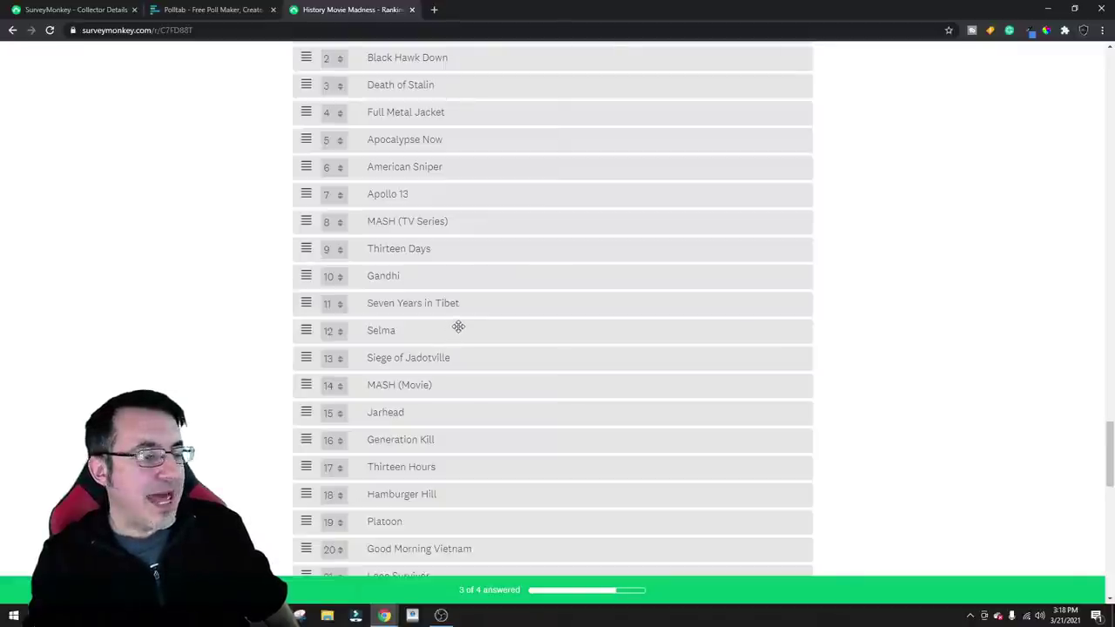
scroll(482, 315, "down", 1)
scroll(486, 319, "up", 1)
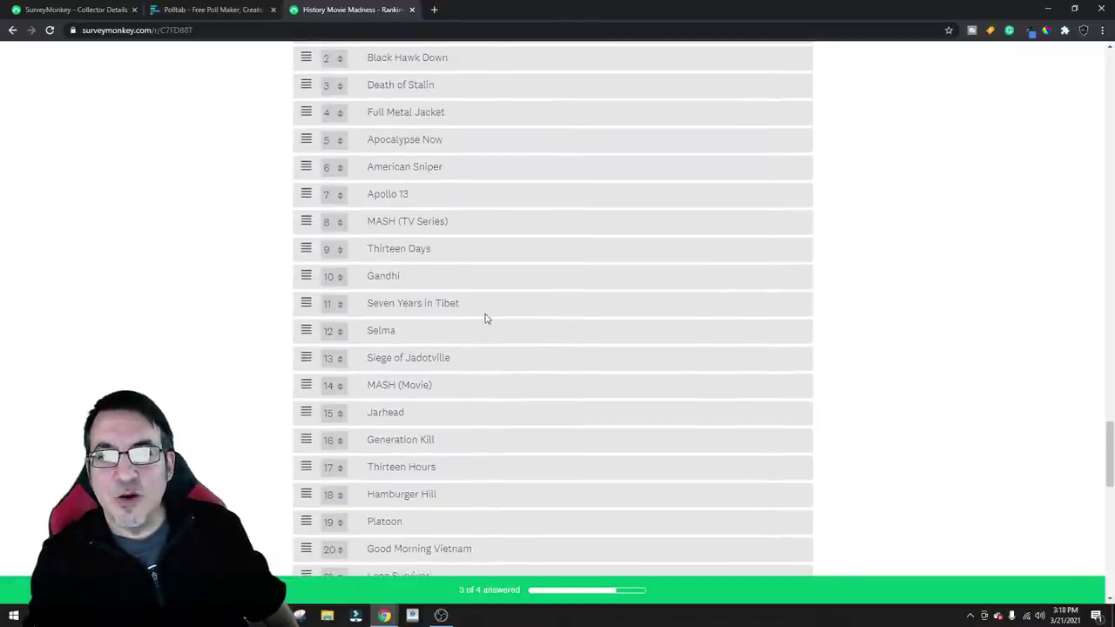
Move The Crown and Gandhi just below Jarhead, and Chernobyl just above Seven Years in Tibet, in the Post WW2 question
scroll(488, 348, "down", 1)
scroll(482, 354, "down", 1)
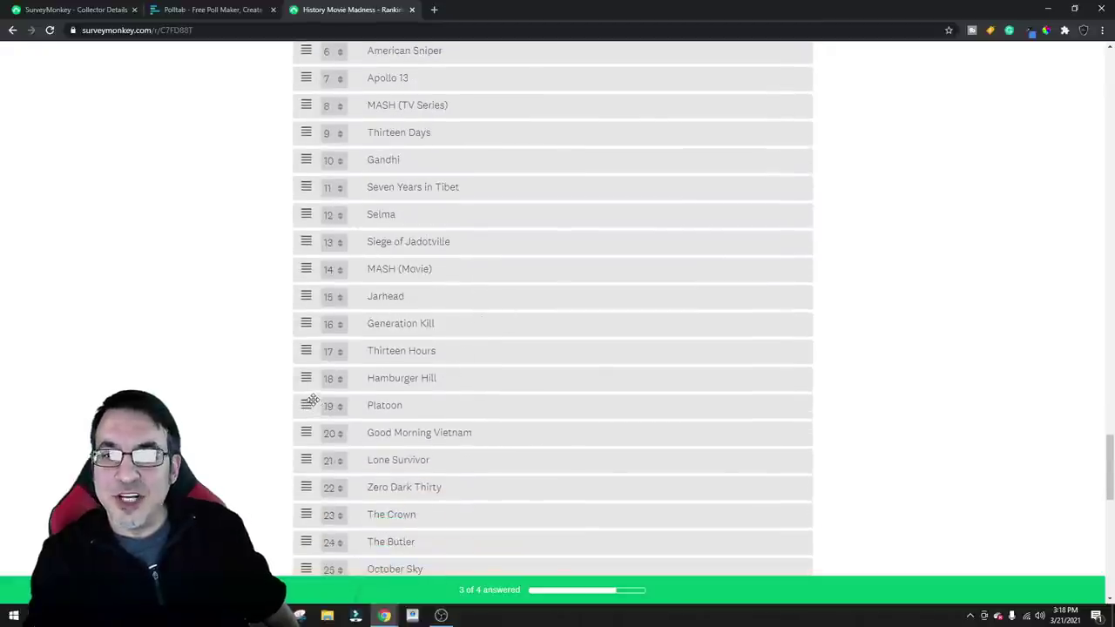
scroll(310, 399, "down", 2)
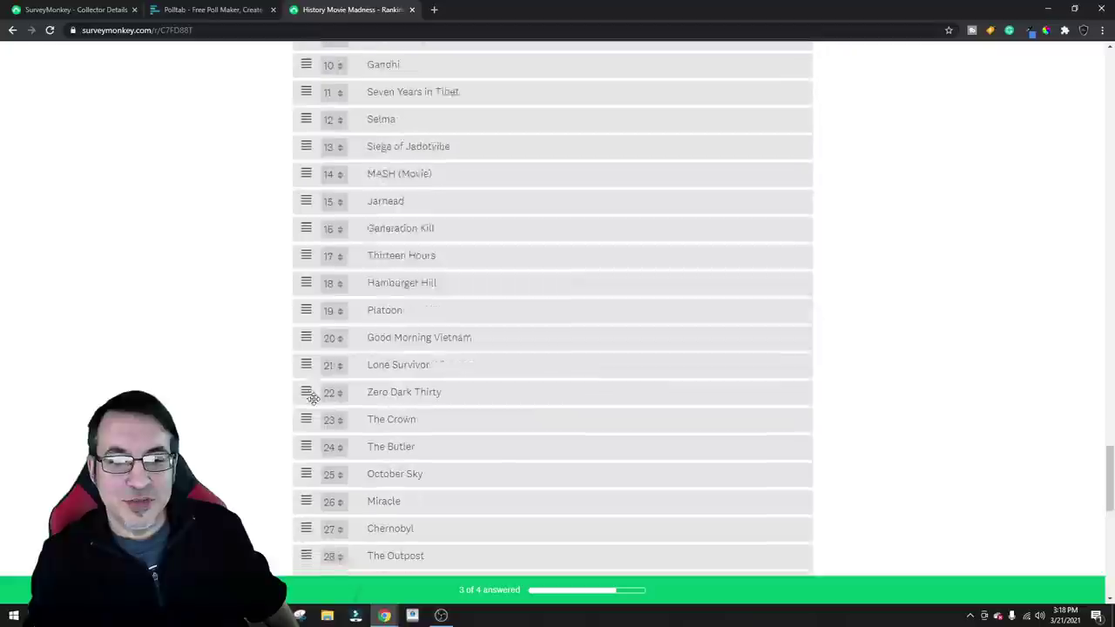
left_click_drag(309, 399, 290, 197)
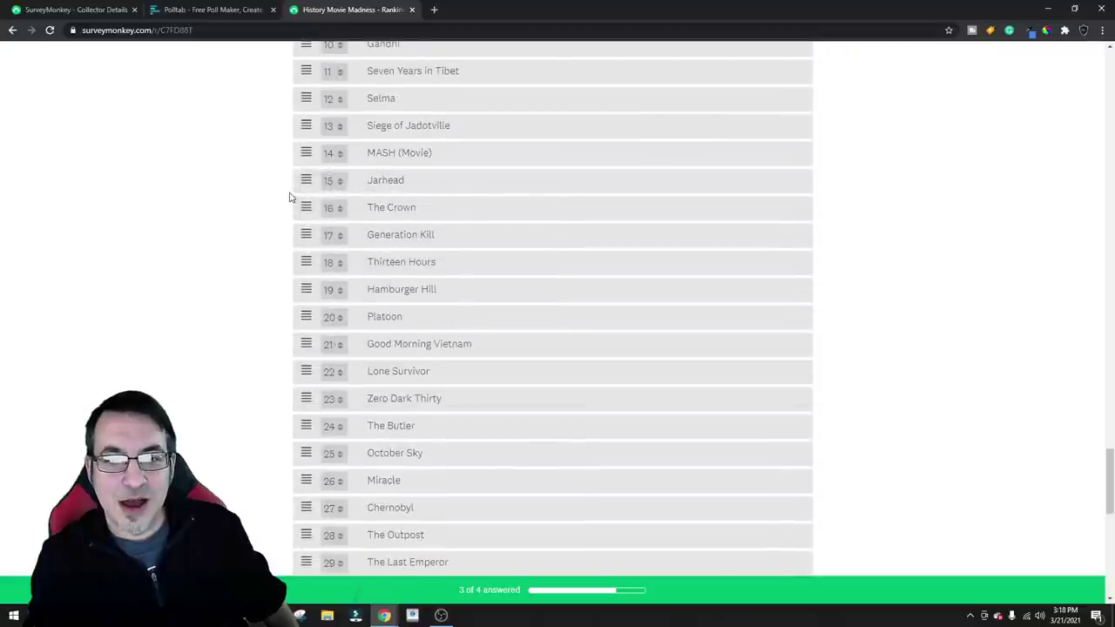
left_click_drag(305, 510, 295, 183)
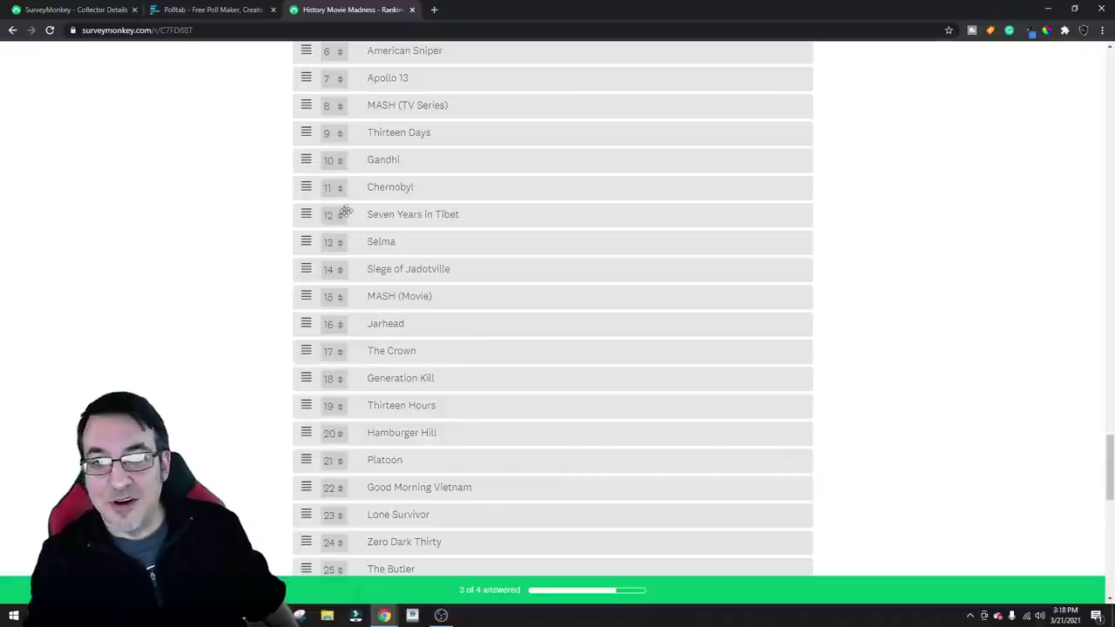
left_click_drag(307, 163, 309, 314)
scroll(308, 314, "down", 1)
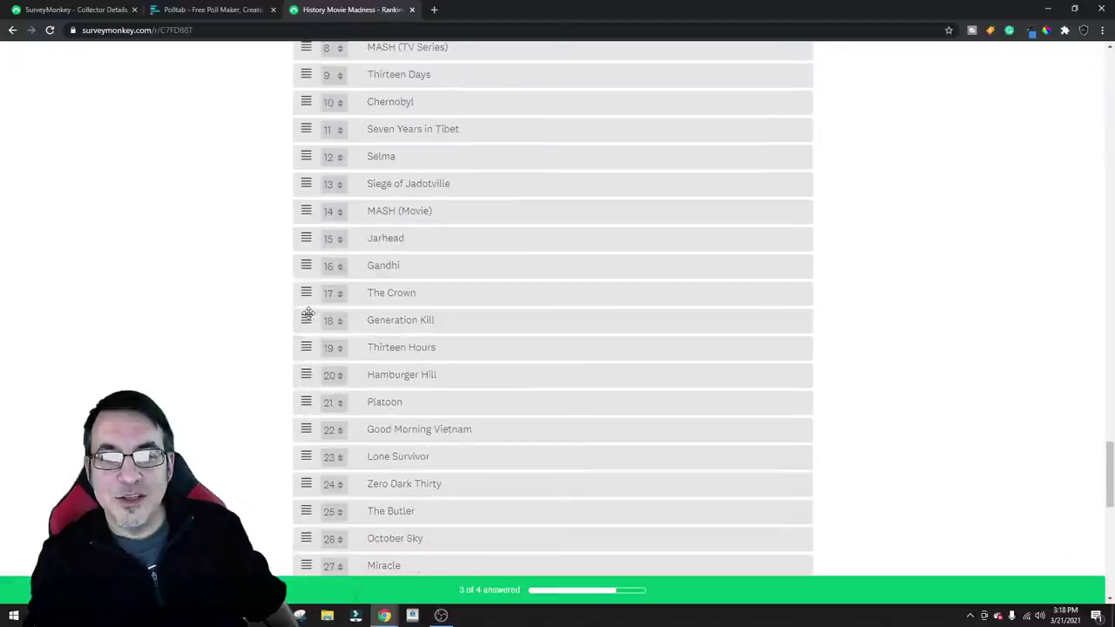
Move Zero Dark Thirty to rank 17, Good Morning Vietnam to rank 18 and Munich to rank 30 in the Post WW2 question
scroll(308, 339, "down", 1)
left_click_drag(306, 424, 307, 235)
left_click_drag(306, 397, 308, 261)
scroll(338, 320, "down", 2)
scroll(338, 320, "down", 2)
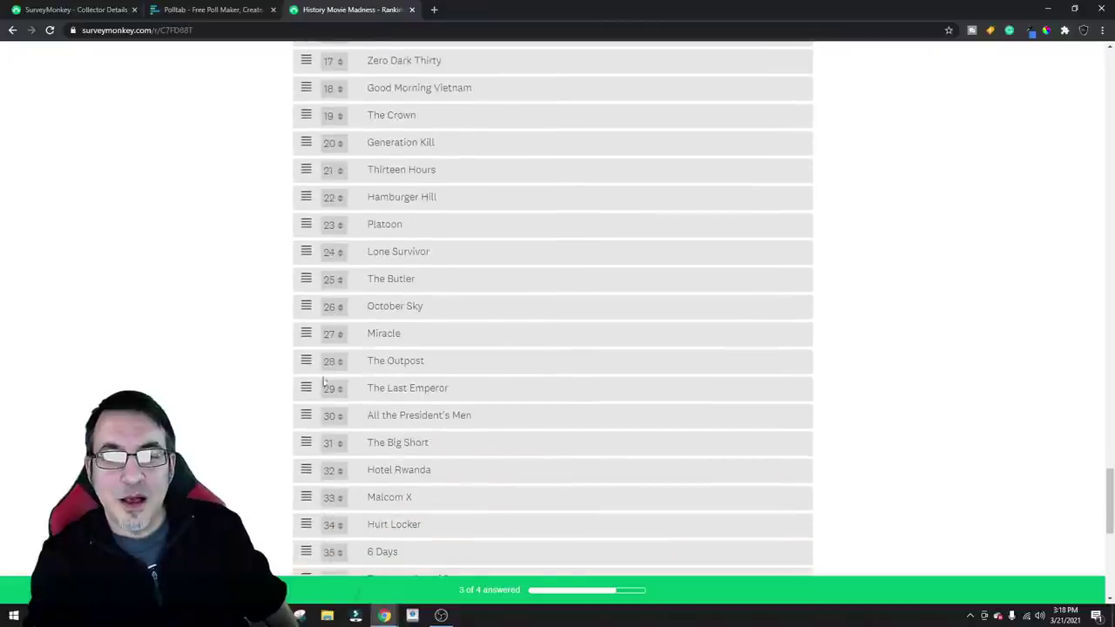
scroll(318, 420, "down", 2)
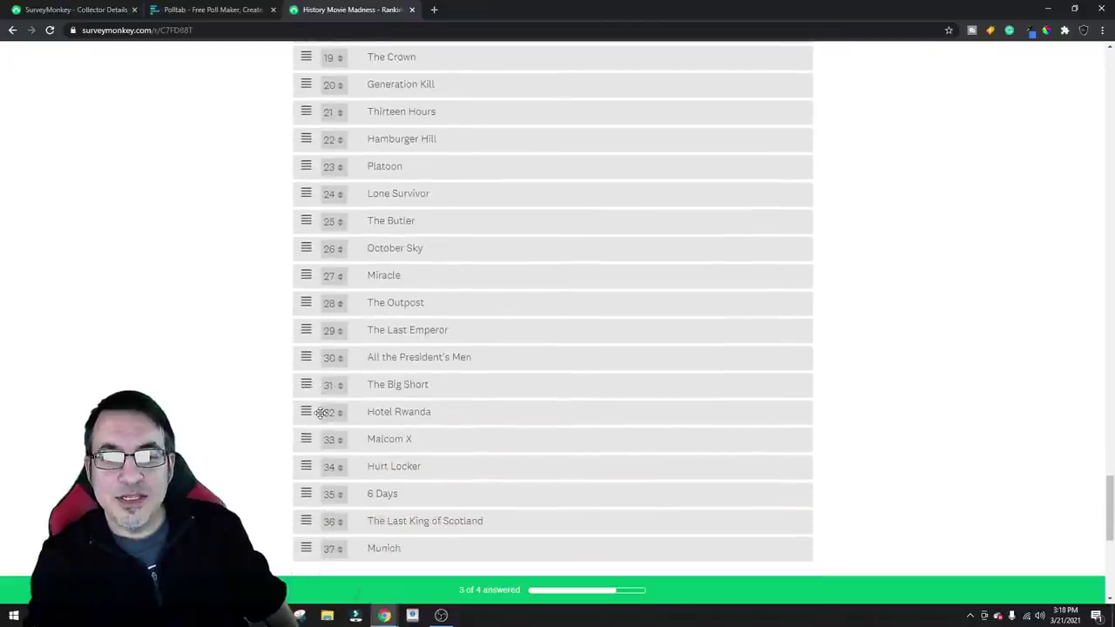
left_click_drag(305, 487, 383, 302)
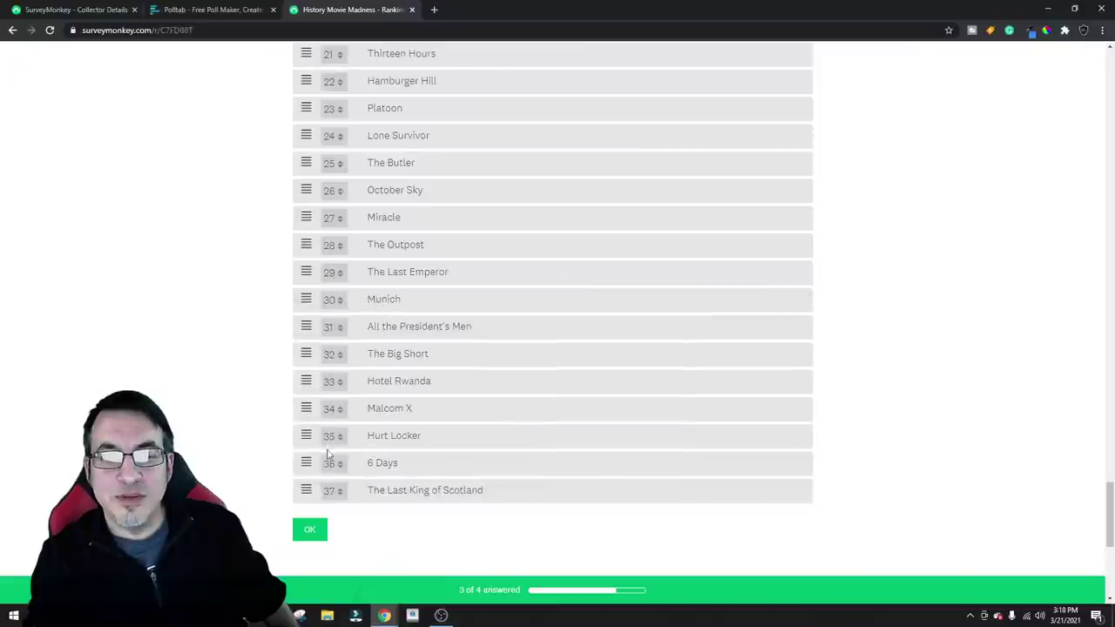
Move Full Metal Jacket down from rank 4 and Seven Years in Tibet to rank 14, and confirm the Post WW2 ranking
scroll(338, 392, "up", 7)
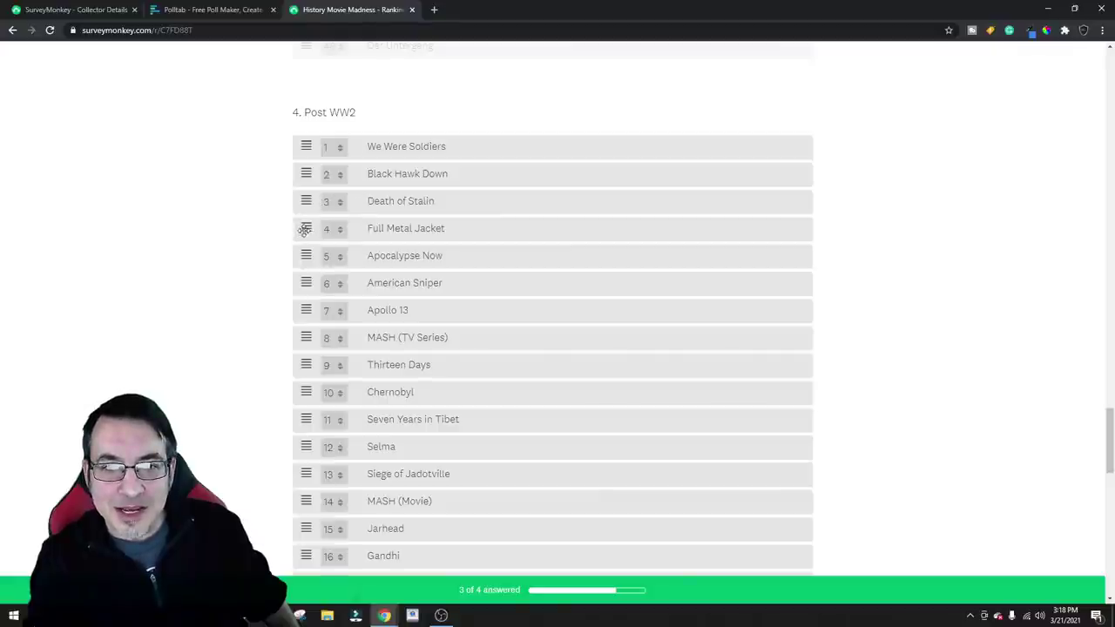
left_click_drag(305, 229, 347, 423)
left_click_drag(305, 364, 339, 532)
scroll(409, 375, "down", 8)
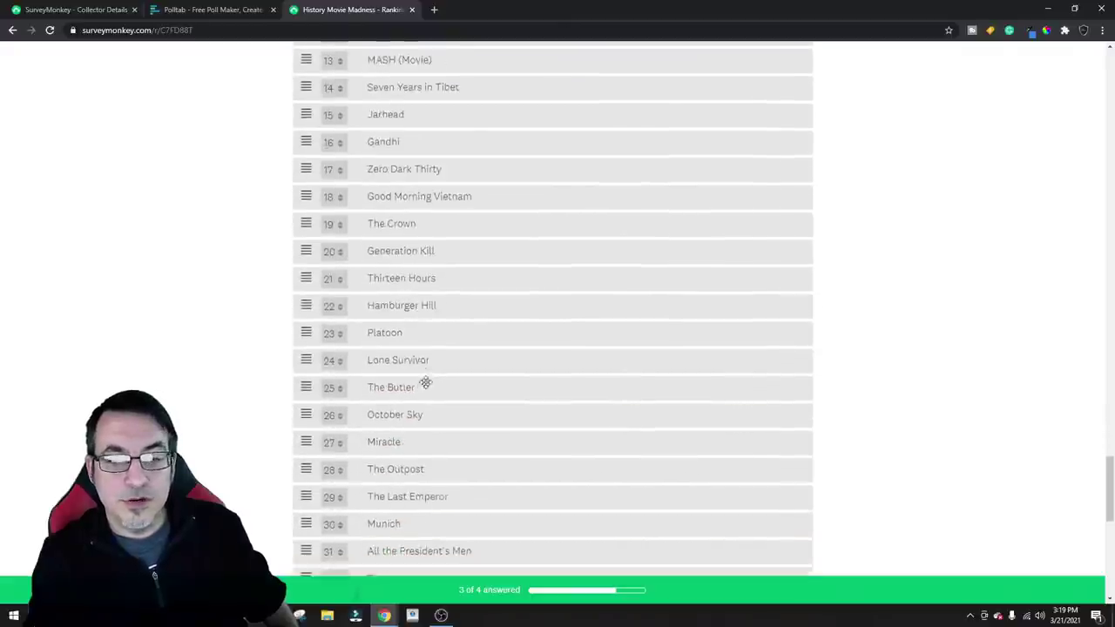
left_click(309, 472)
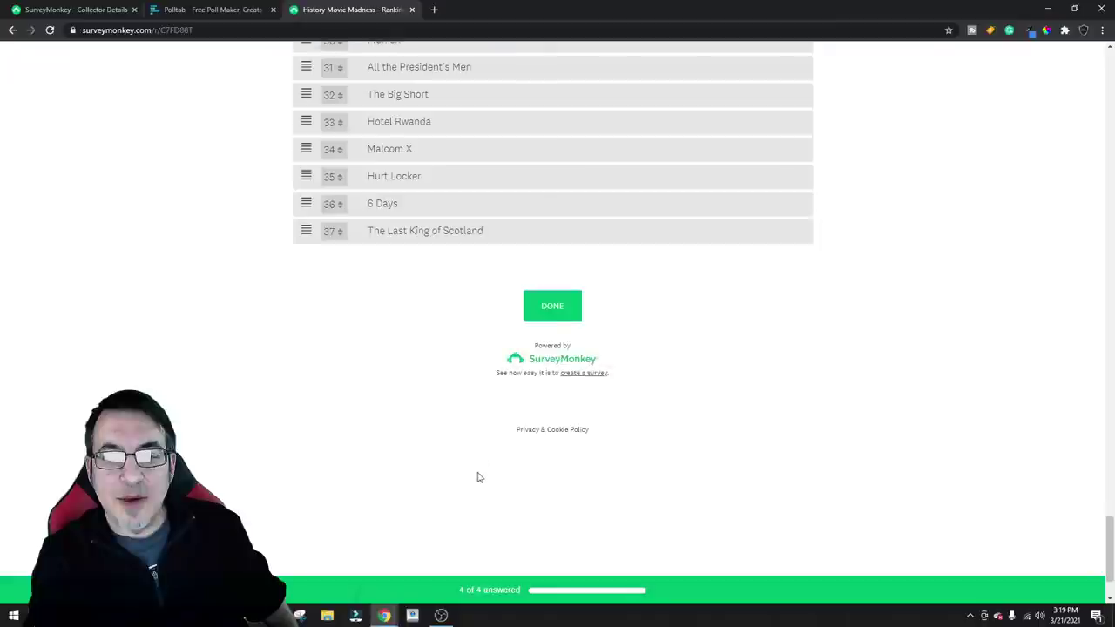
Try to submit the completed survey, dismiss the modification notice and check the survey questions again
left_click(552, 306)
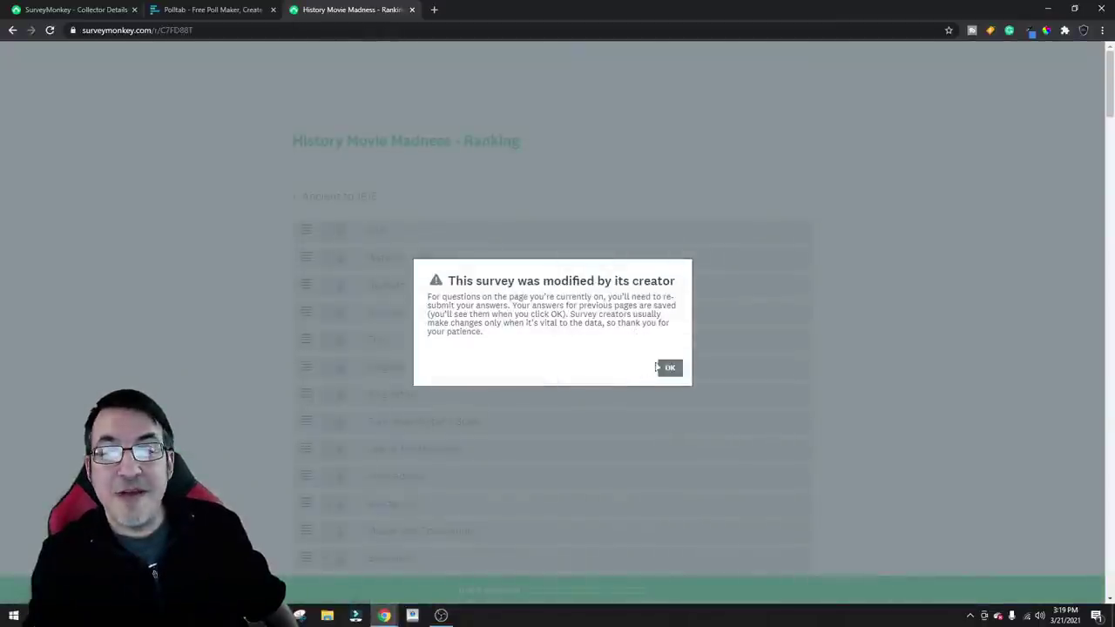
left_click(670, 371)
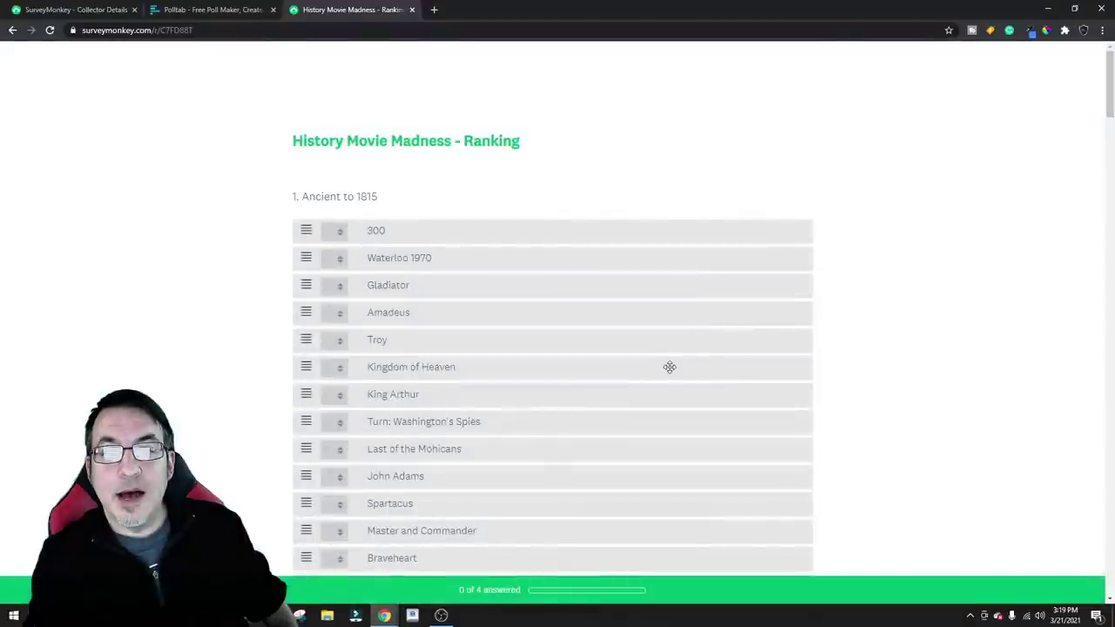
scroll(588, 276, "down", 10)
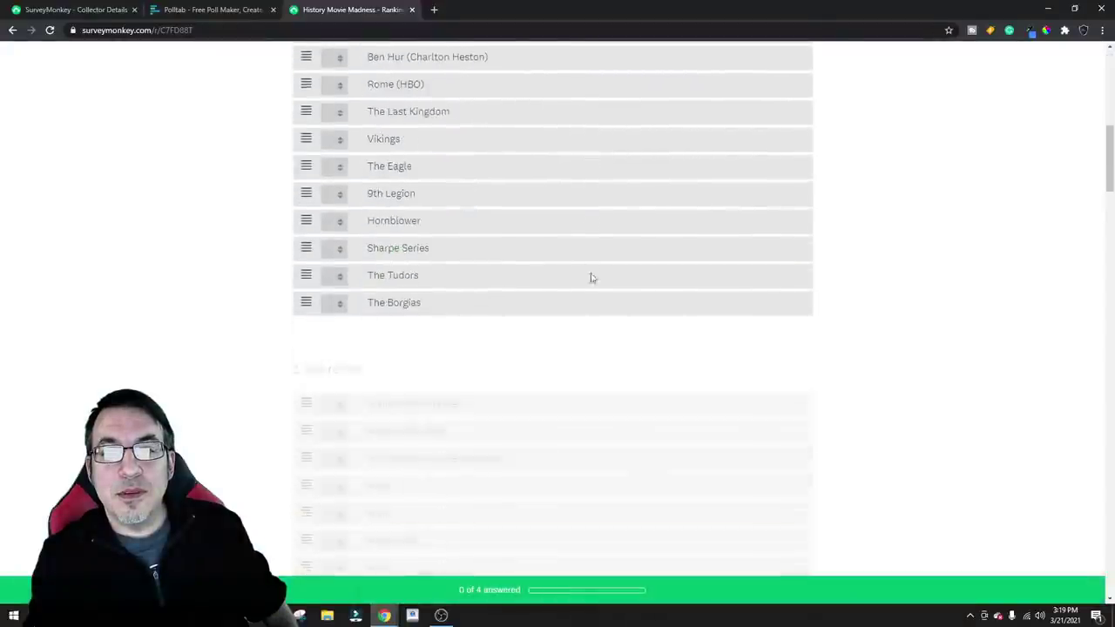
scroll(592, 283, "up", 10)
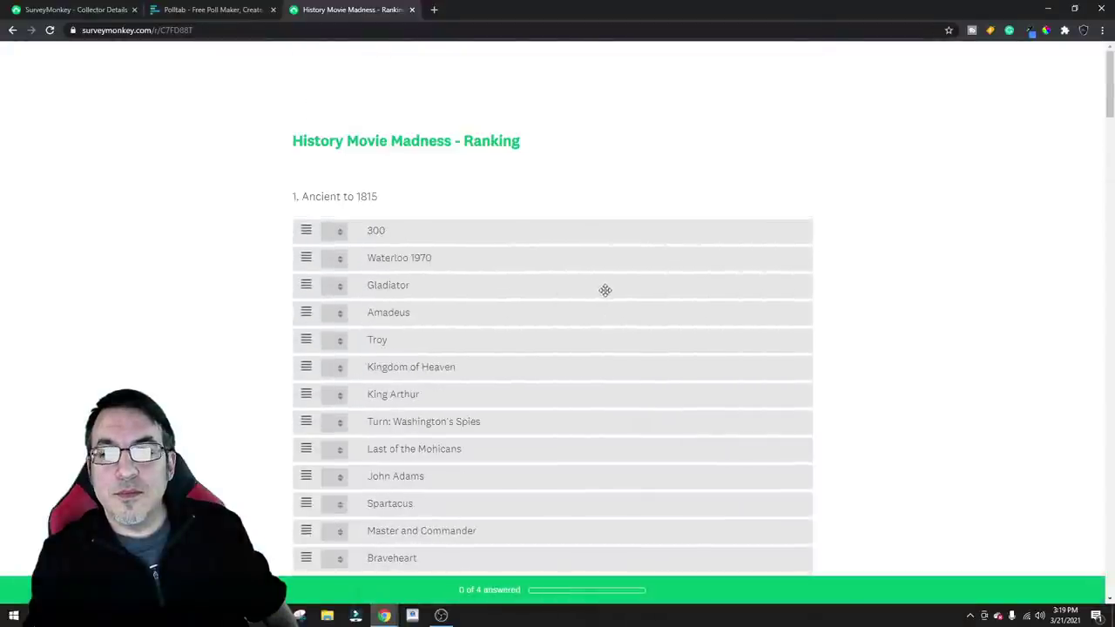
Go back through the survey's earlier pages, close its browser tab and return to the SurveyMonkey collector page
left_click(13, 29)
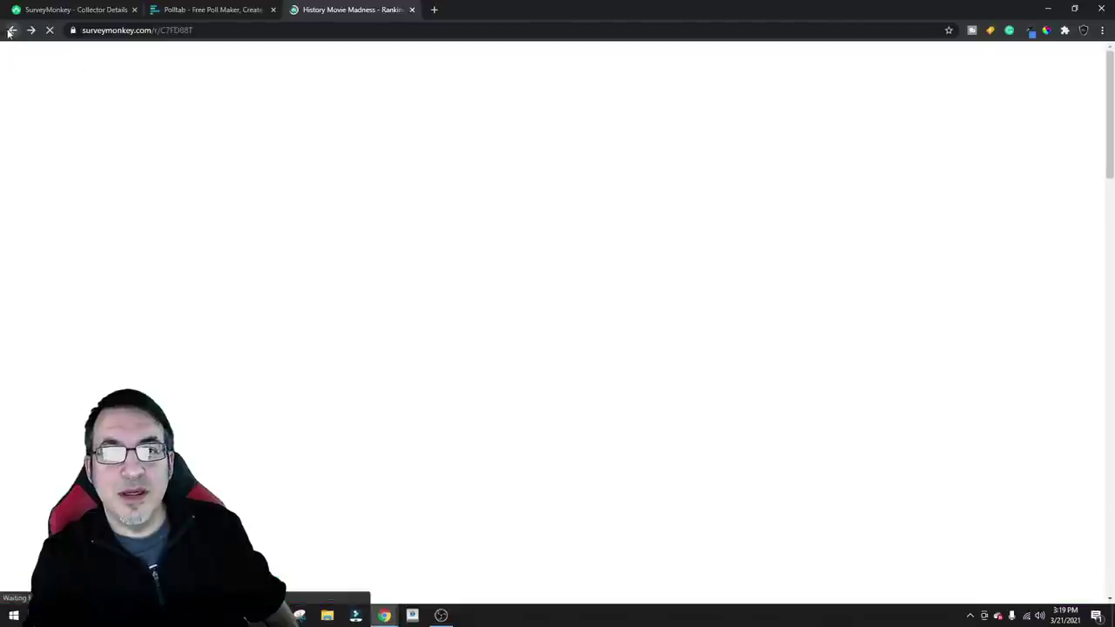
scroll(592, 270, "up", 6)
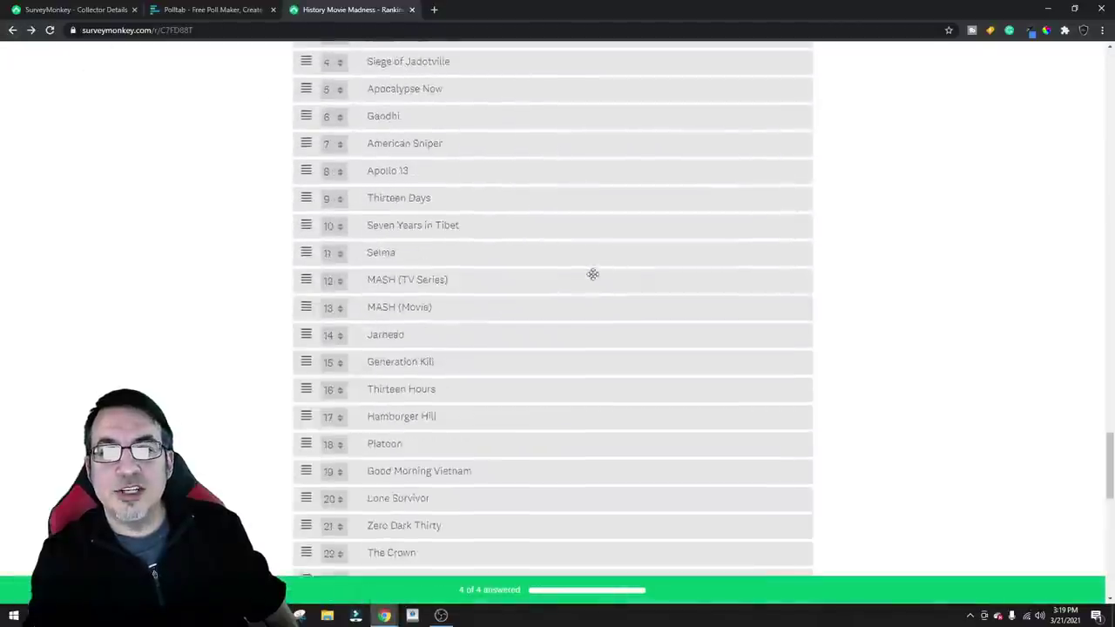
scroll(579, 270, "up", 4)
left_click(12, 29)
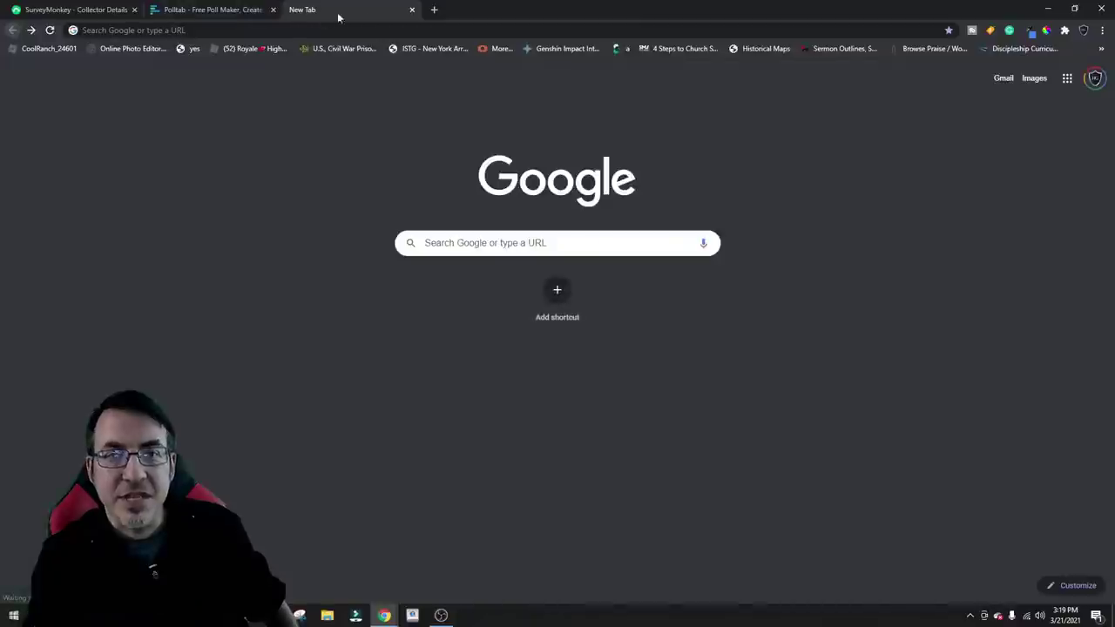
left_click(411, 10)
left_click(92, 11)
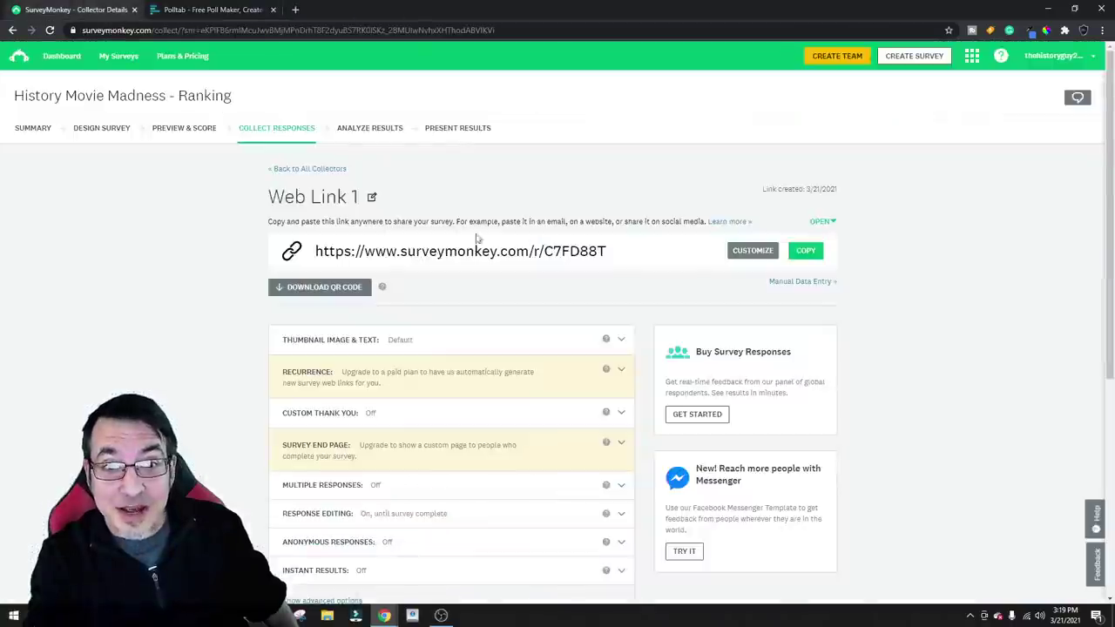
Open the results analysis for History Movie Madness - Ranking, reload it and examine the scores in the Ancient to 1815 chart
left_click(357, 135)
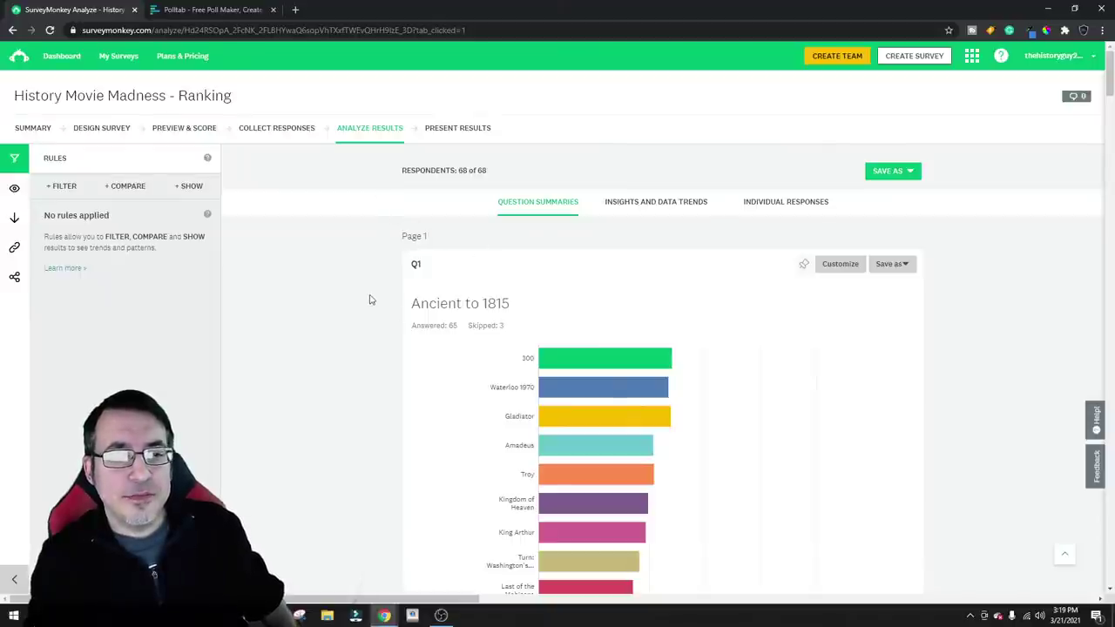
scroll(610, 274, "down", 5)
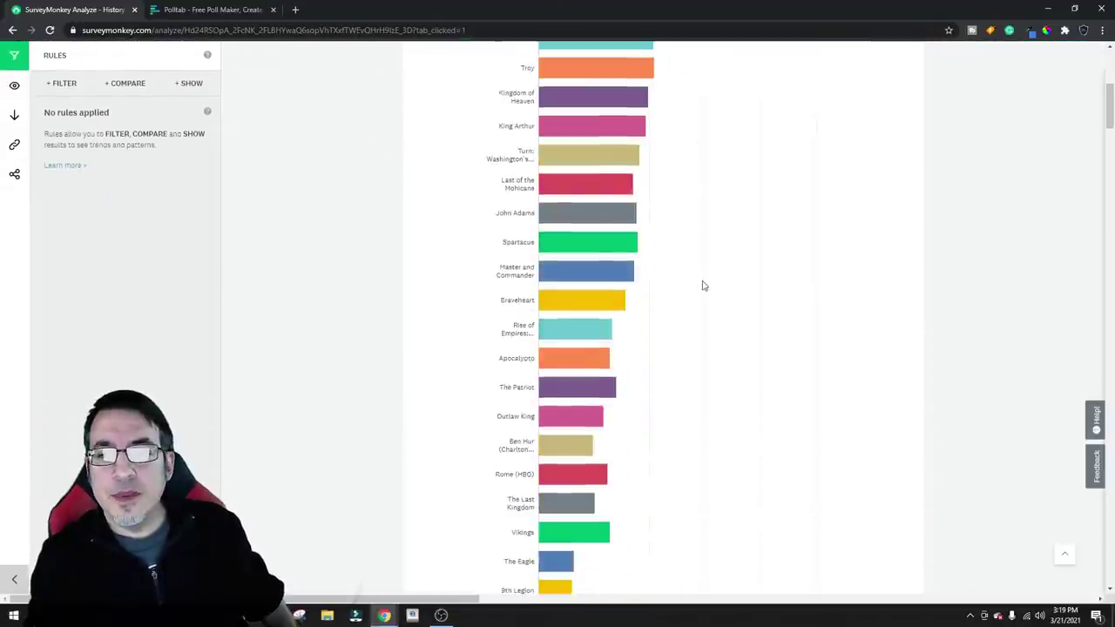
scroll(702, 284, "up", 5)
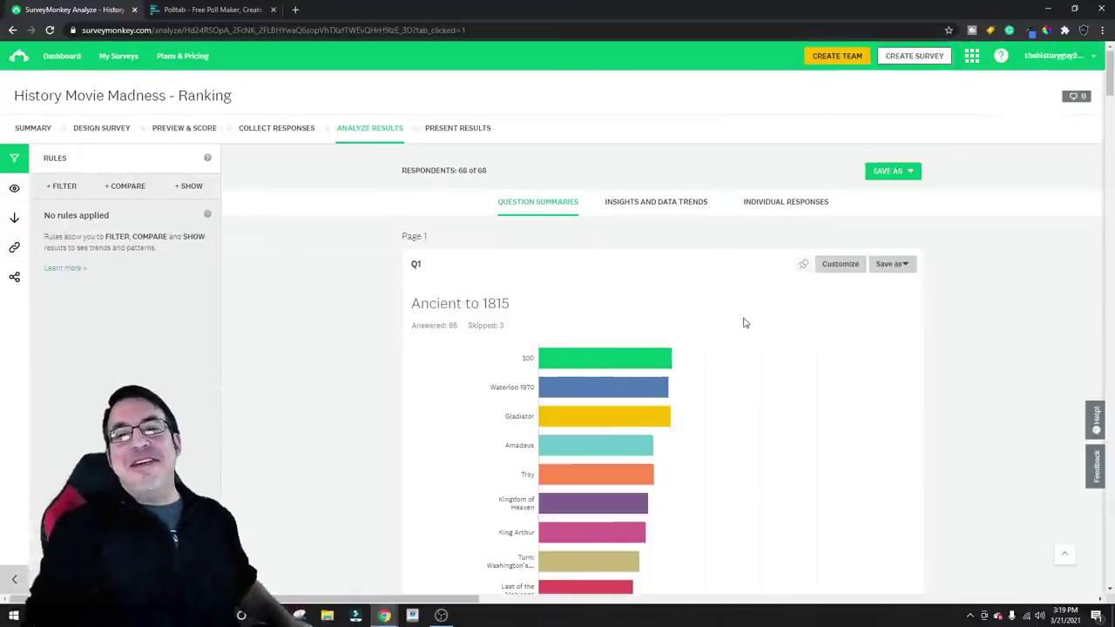
left_click(213, 33)
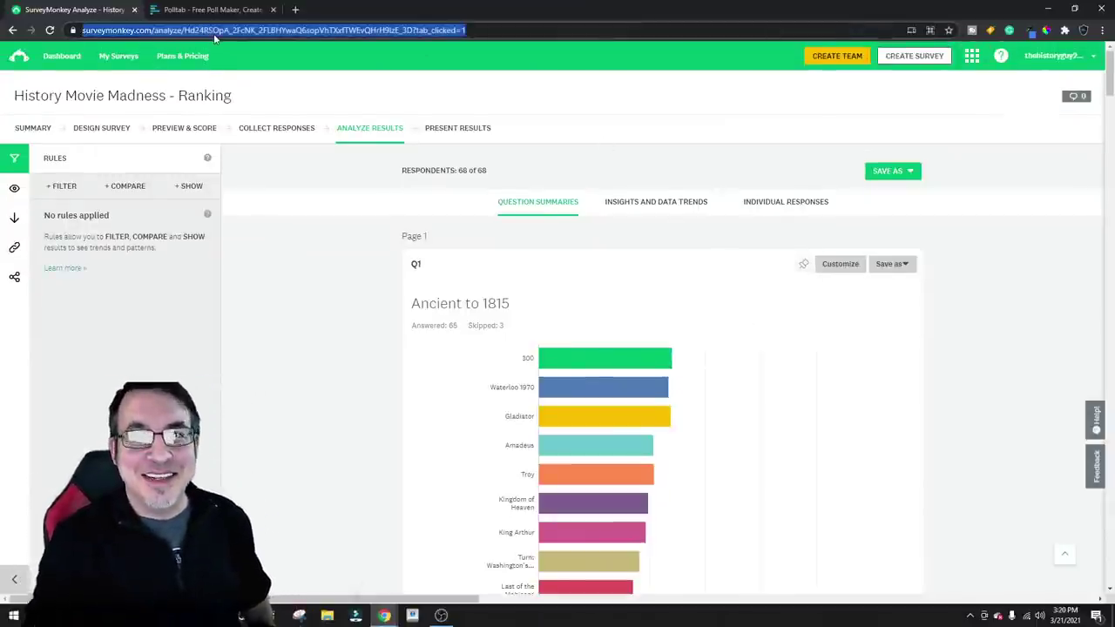
key("Return")
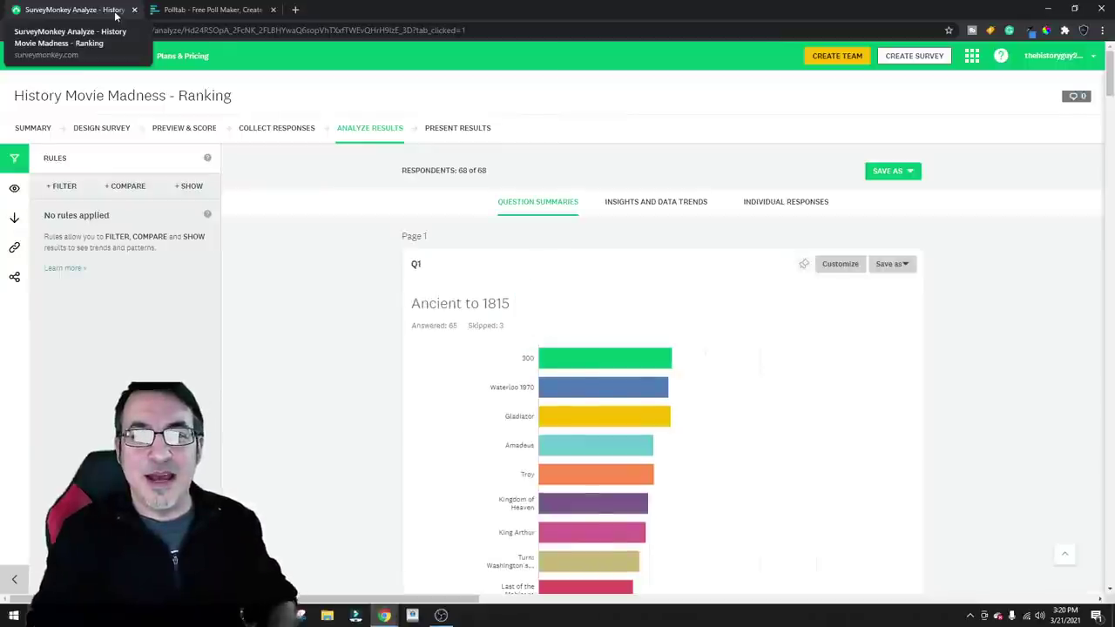
scroll(578, 251, "down", 1)
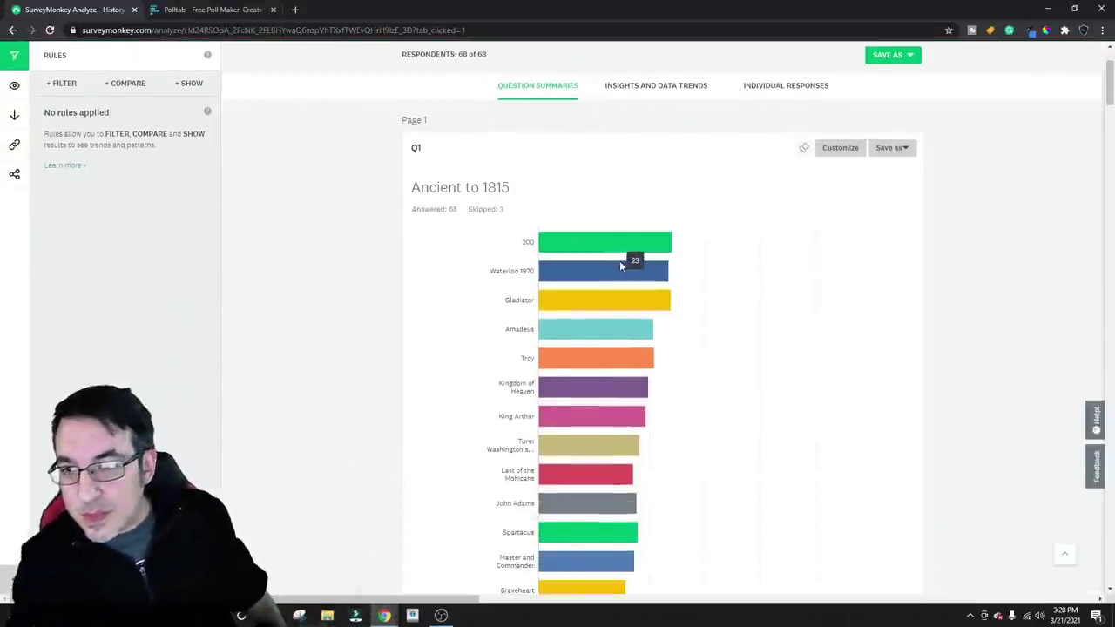
mouse_move(627, 244)
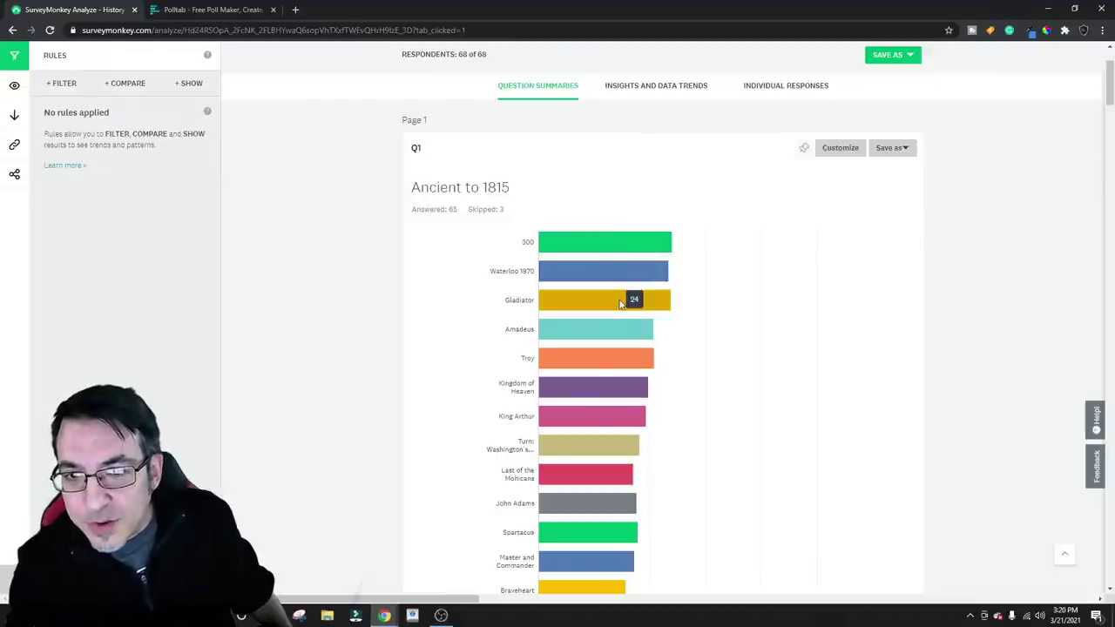
mouse_move(625, 328)
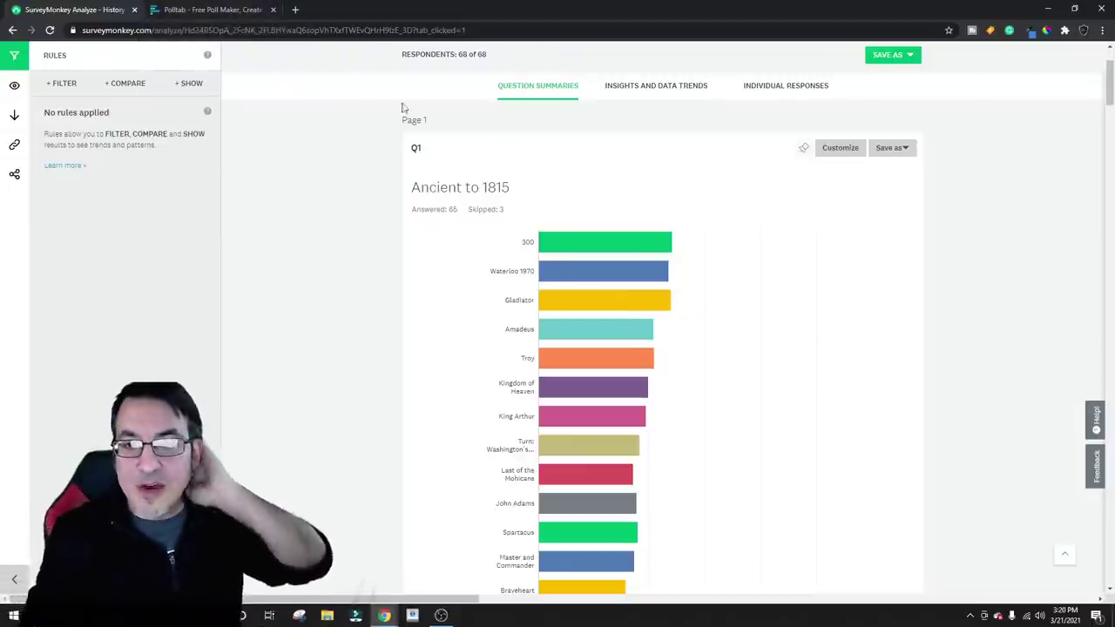
Switch to Polltab and review the History Movie Madness poll form, from its choice fields to the poll end date
left_click(219, 10)
scroll(378, 174, "up", 3)
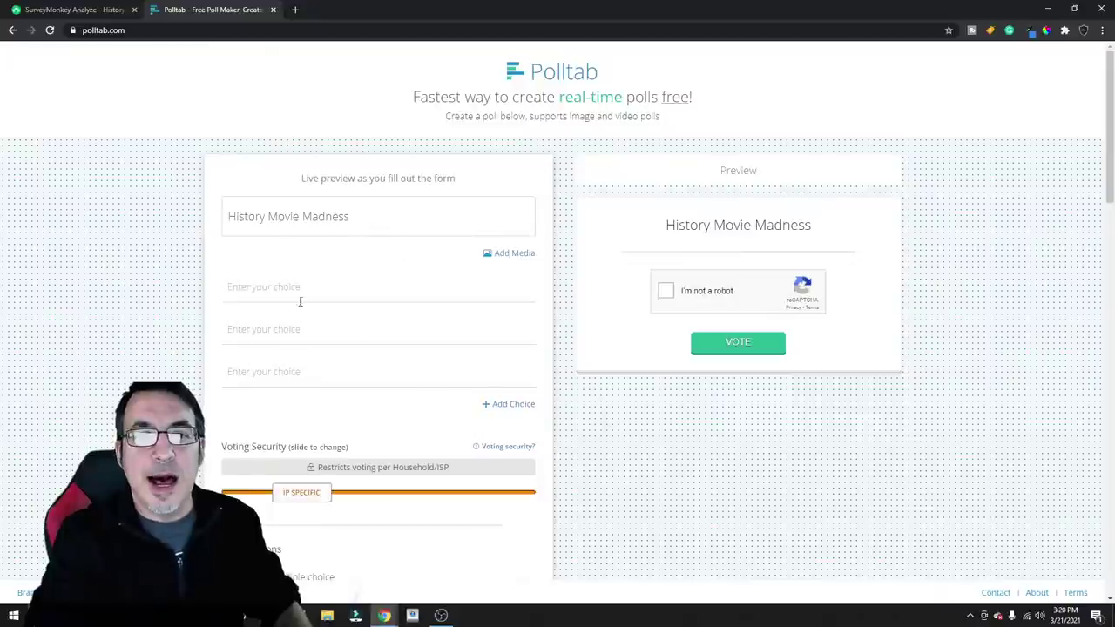
left_click(277, 292)
scroll(309, 288, "down", 3)
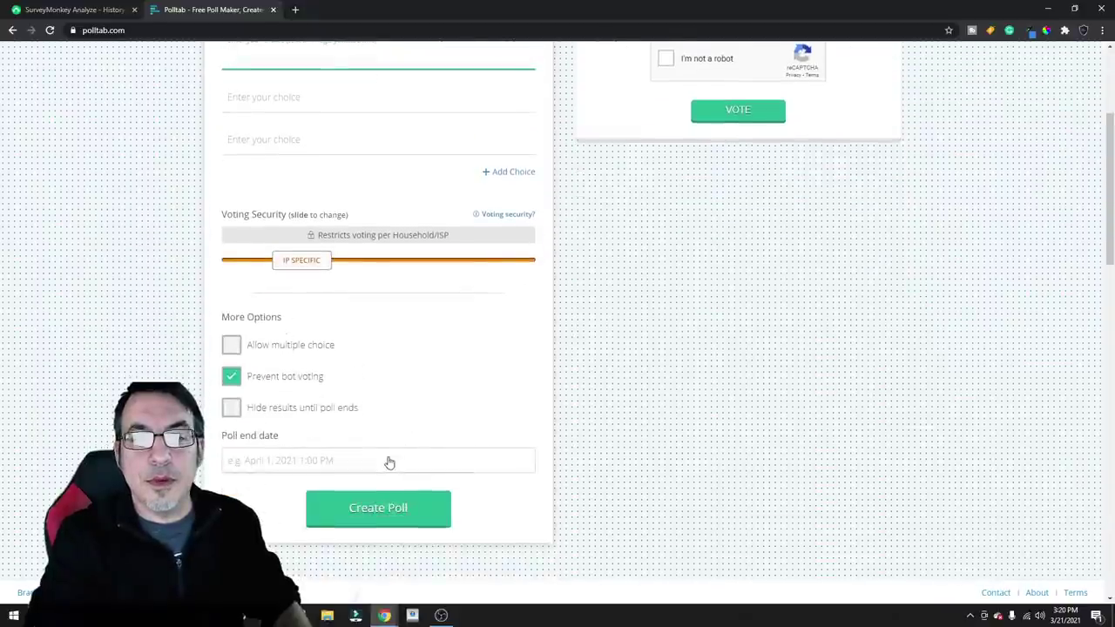
left_click(383, 464)
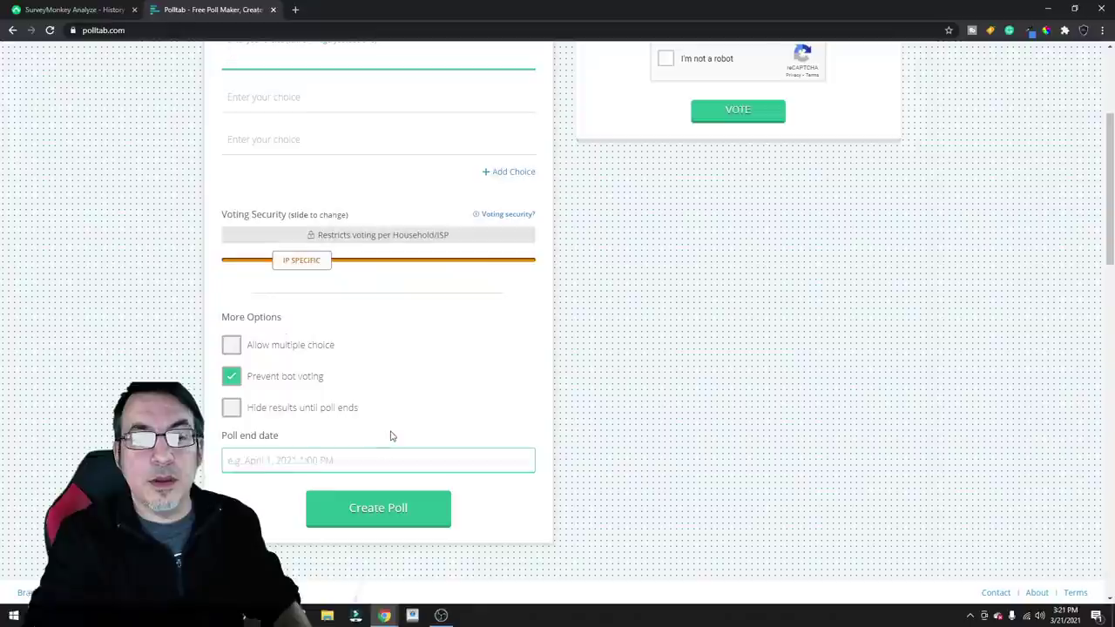
scroll(390, 435, "up", 3)
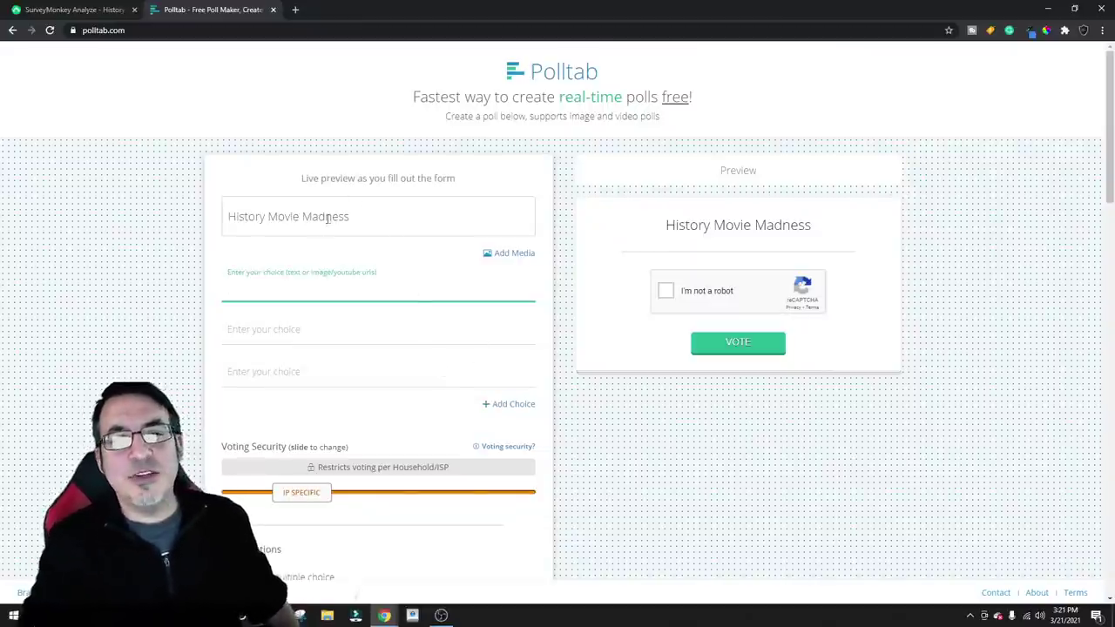
Return to the SurveyMonkey results and compare the individual movie scores in the Ancient to 1815 chart
key("ctrl+shift+Tab")
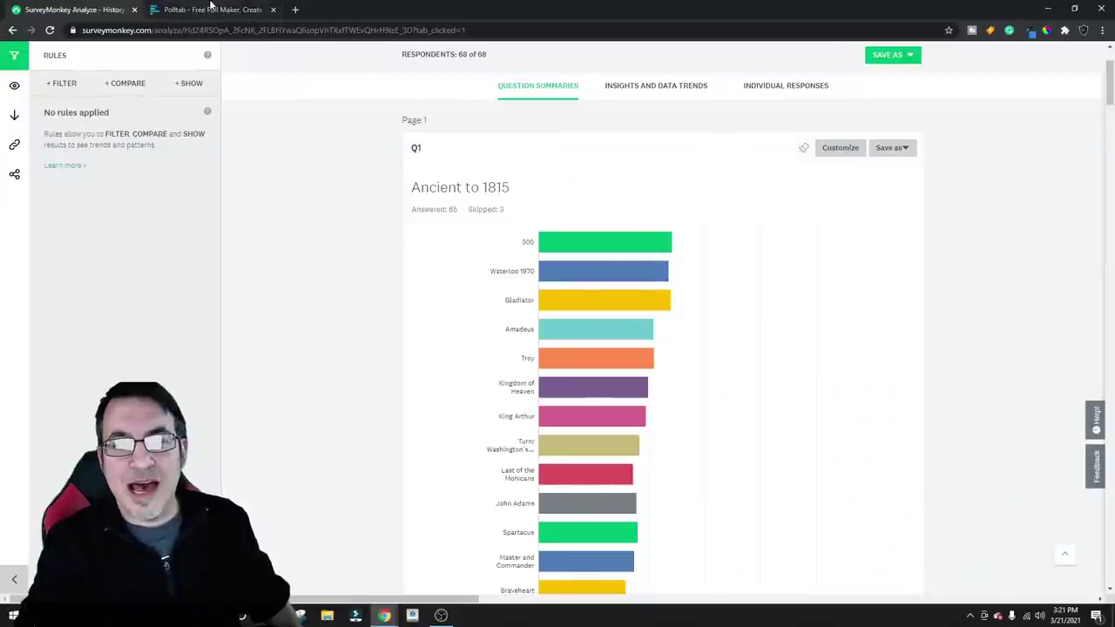
scroll(712, 229, "down", 2)
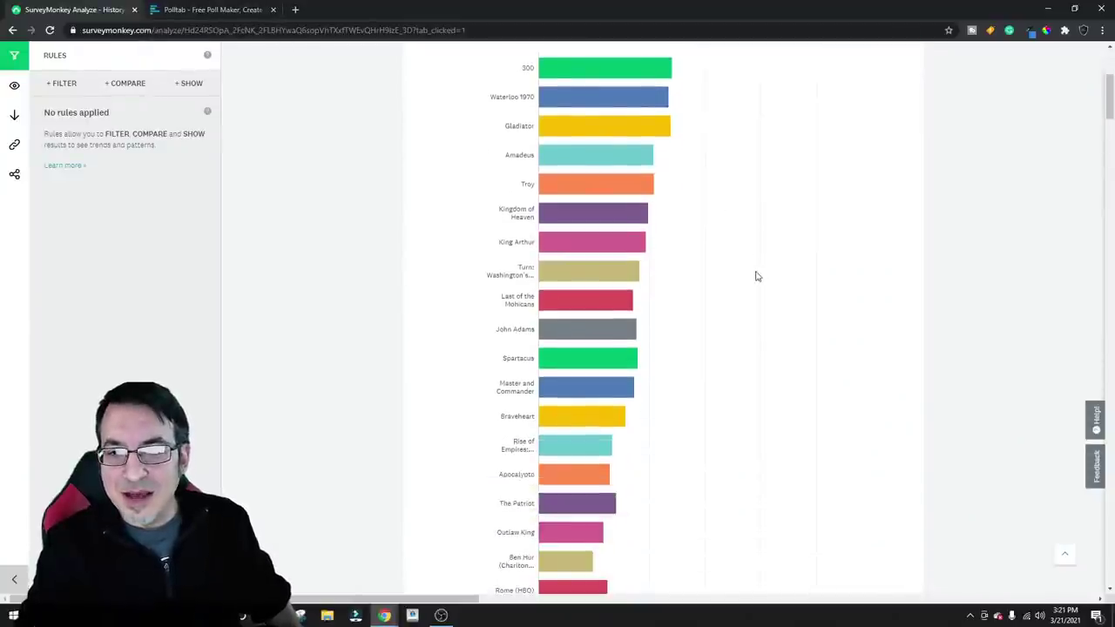
scroll(757, 277, "down", 2)
scroll(741, 269, "up", 3)
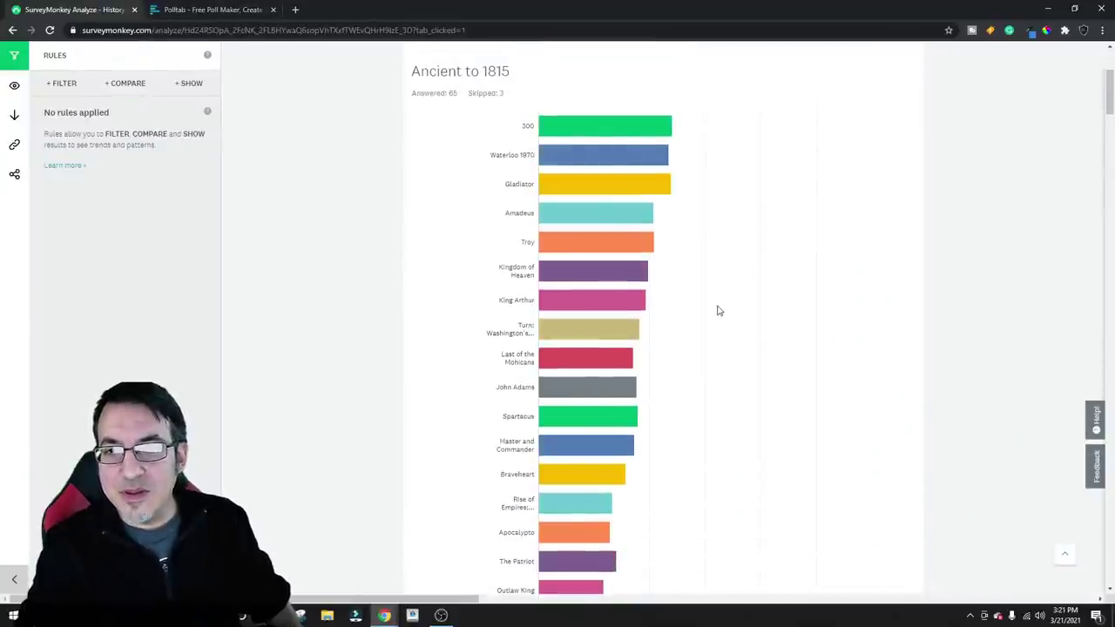
mouse_move(608, 424)
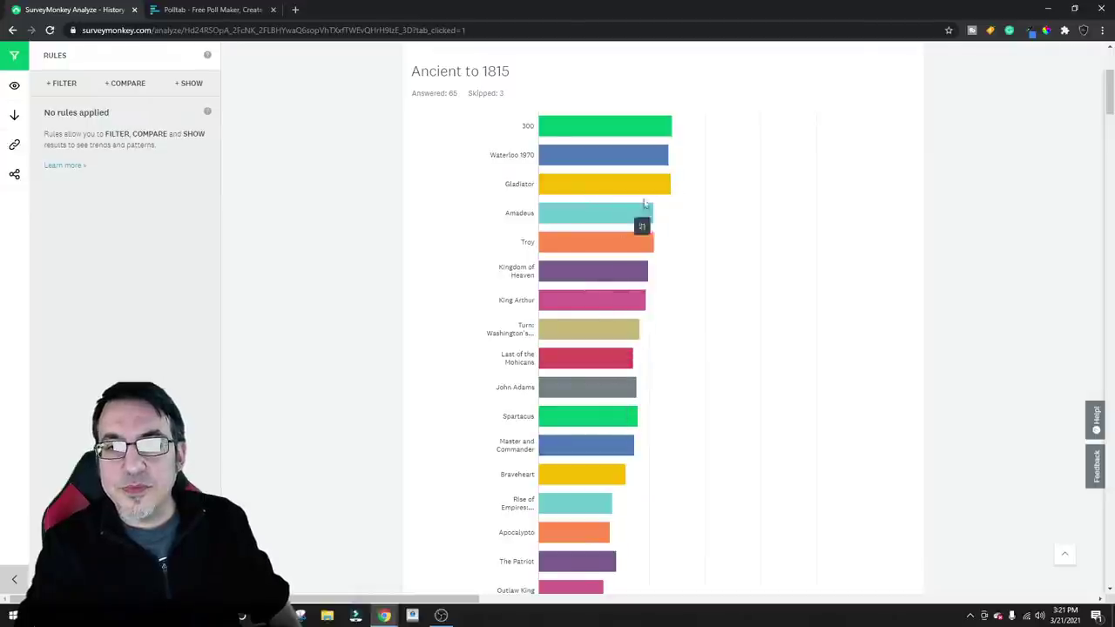
scroll(649, 196, "up", 3)
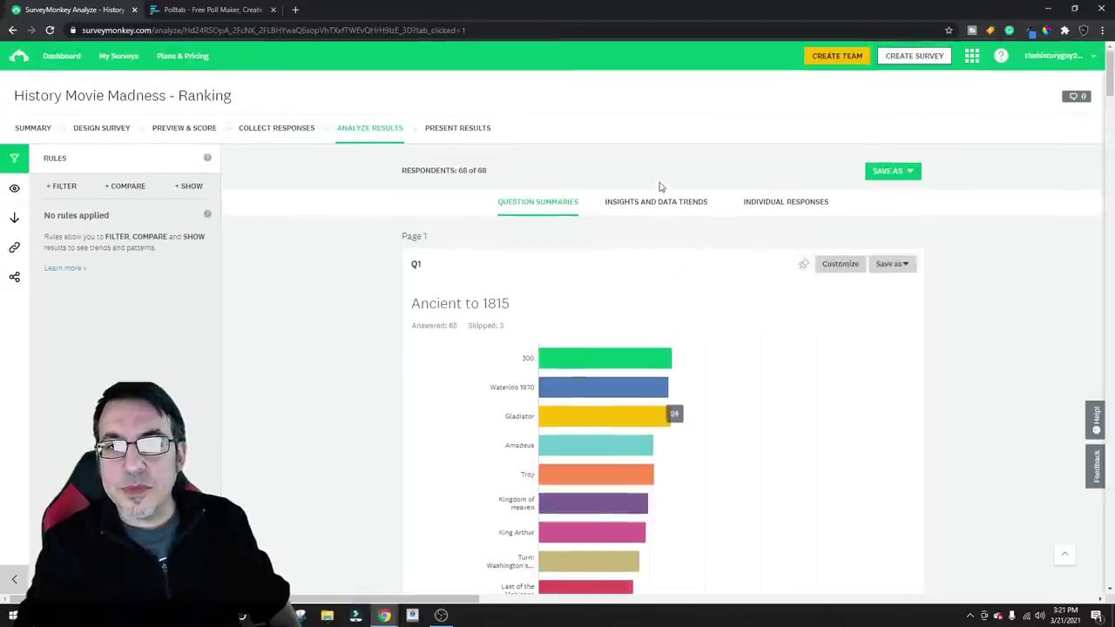
left_click(841, 265)
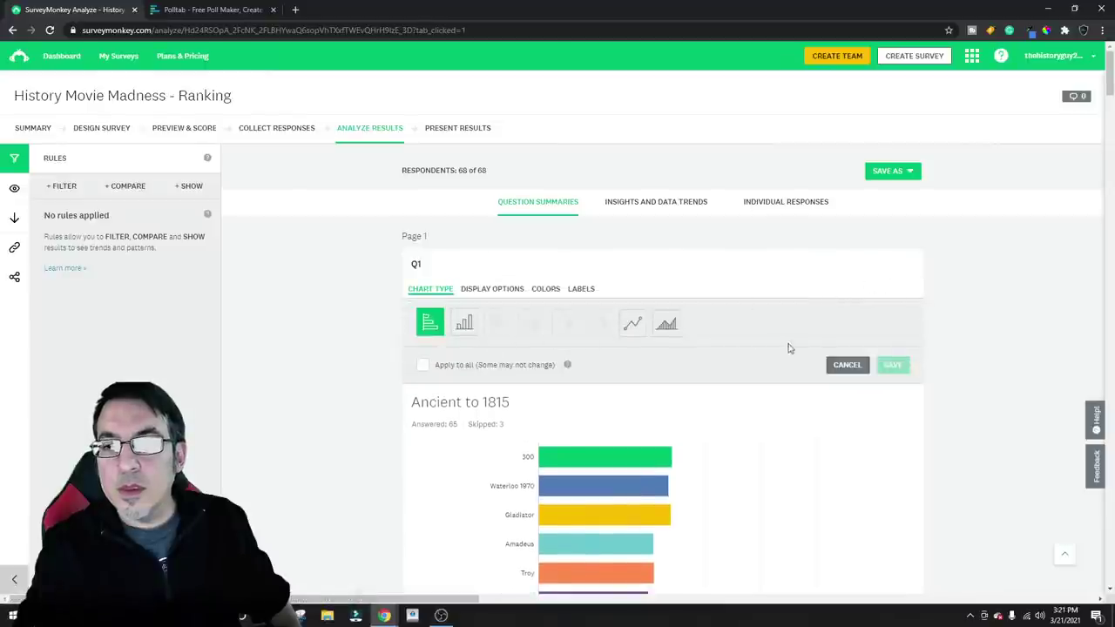
left_click(847, 364)
left_click(889, 265)
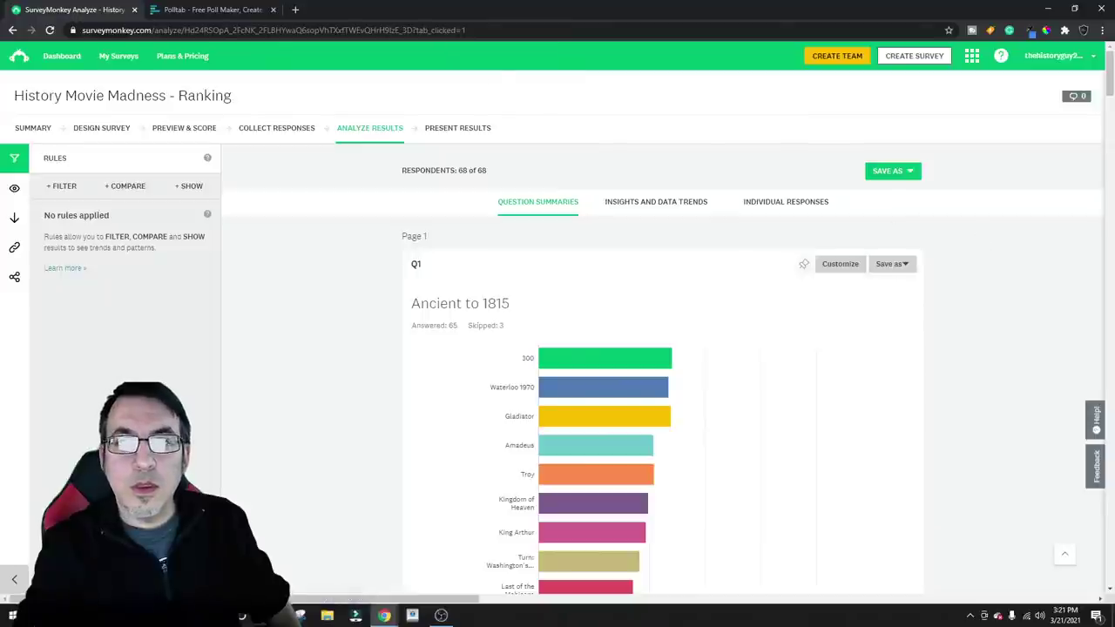
Reload the survey's results page and examine the updated Ancient to 1815 chart
left_click(427, 31)
key("Return")
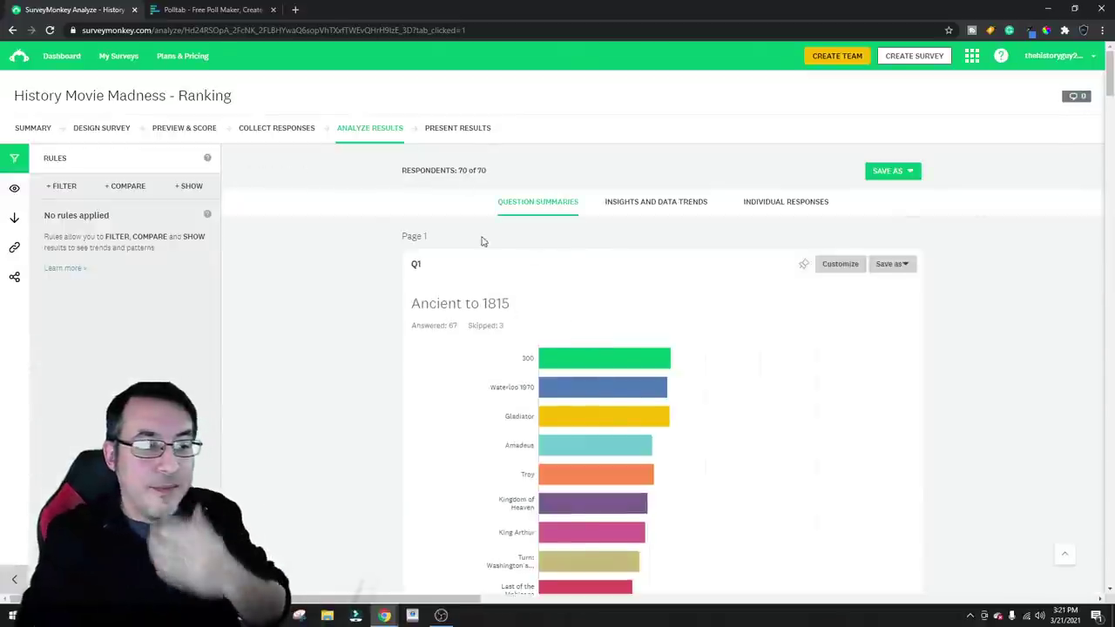
scroll(624, 311, "down", 1)
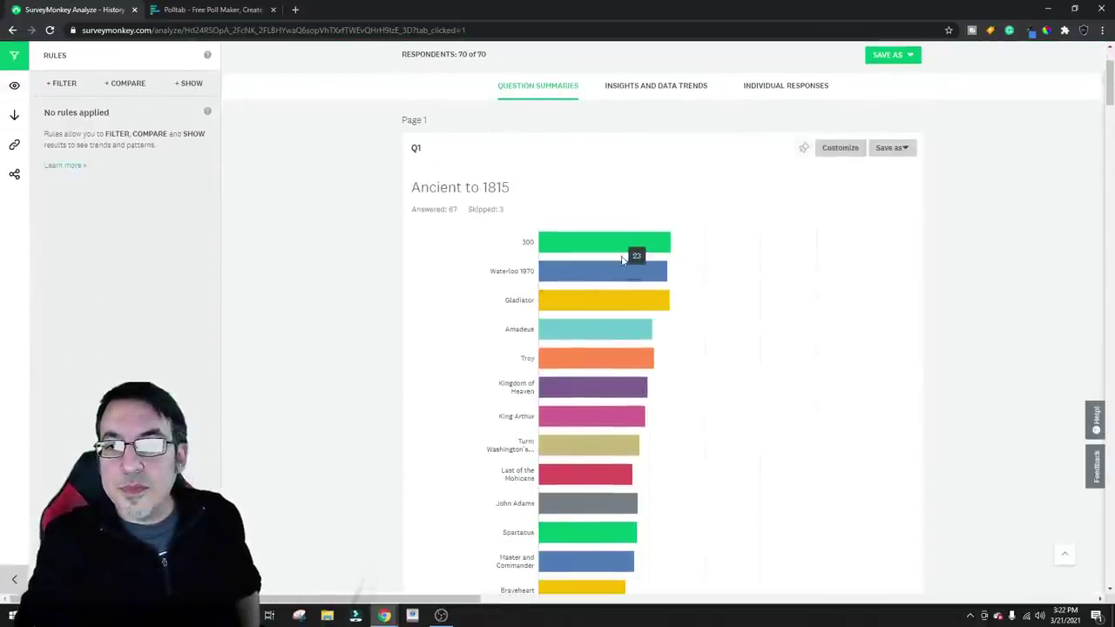
scroll(607, 293, "down", 1)
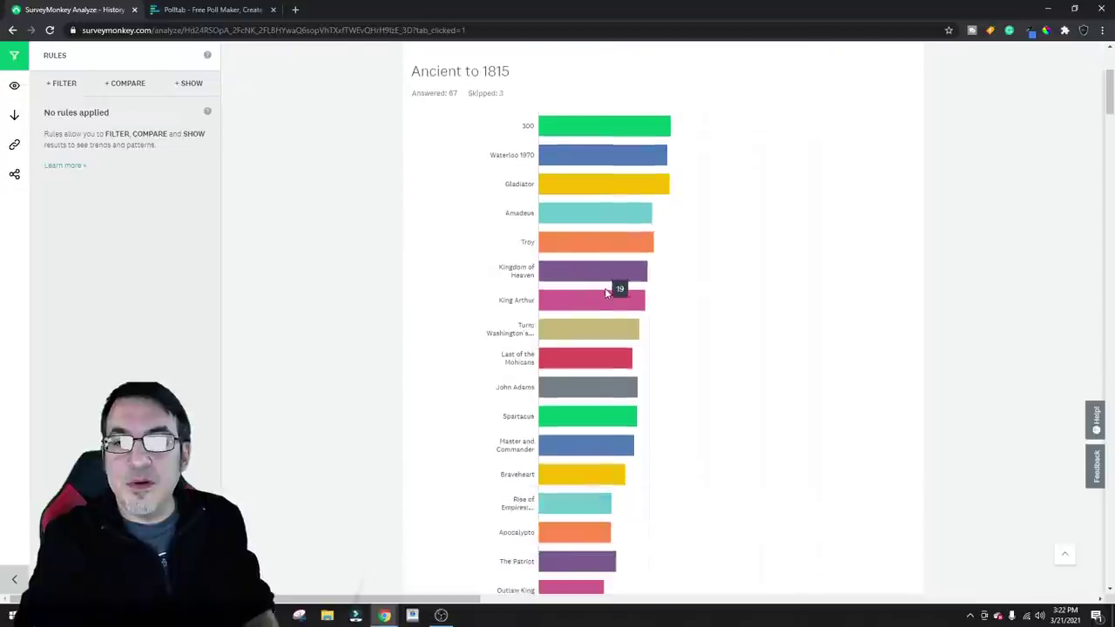
scroll(618, 294, "down", 1)
scroll(676, 293, "up", 3)
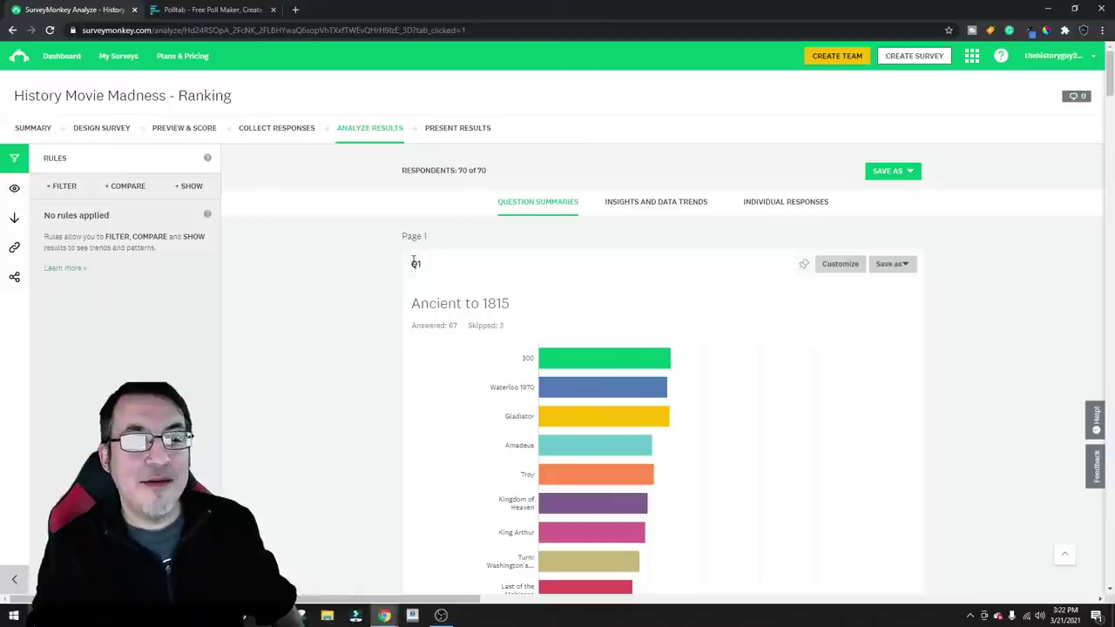
Check the Ancient to 1815 chart for a top movie and enter Gladiator as the first poll choice in Polltab
left_click(216, 9)
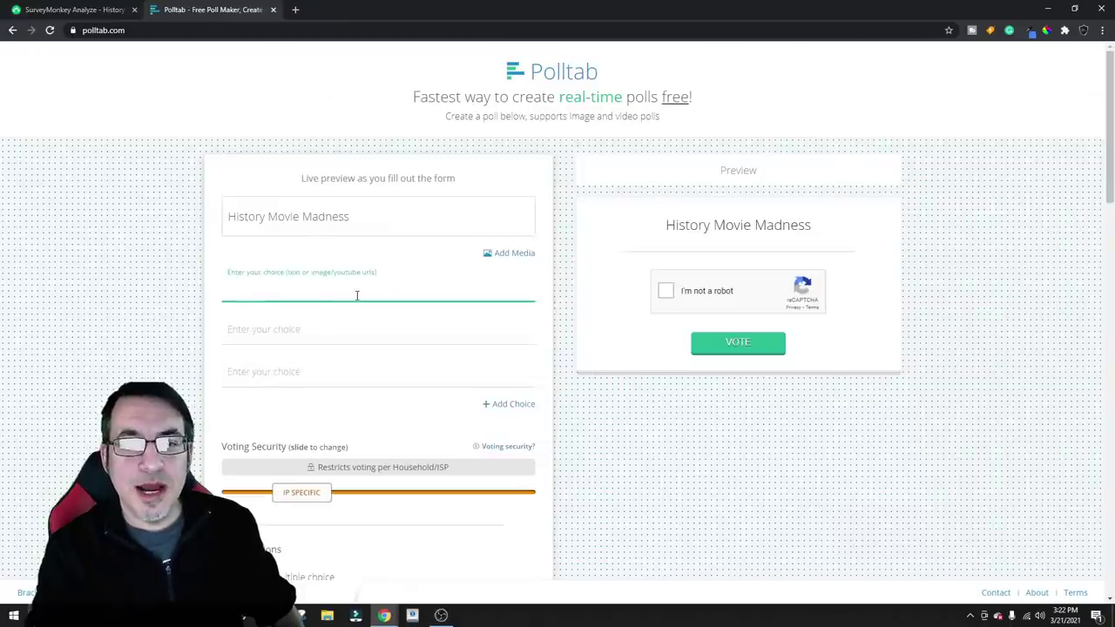
left_click(79, 9)
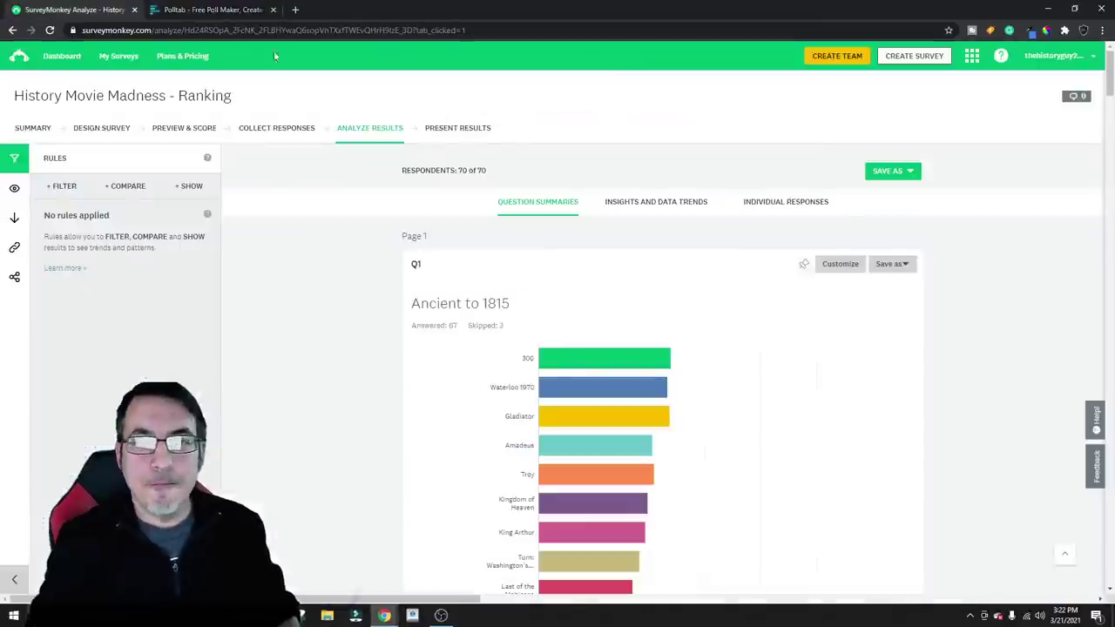
scroll(501, 231, "down", 2)
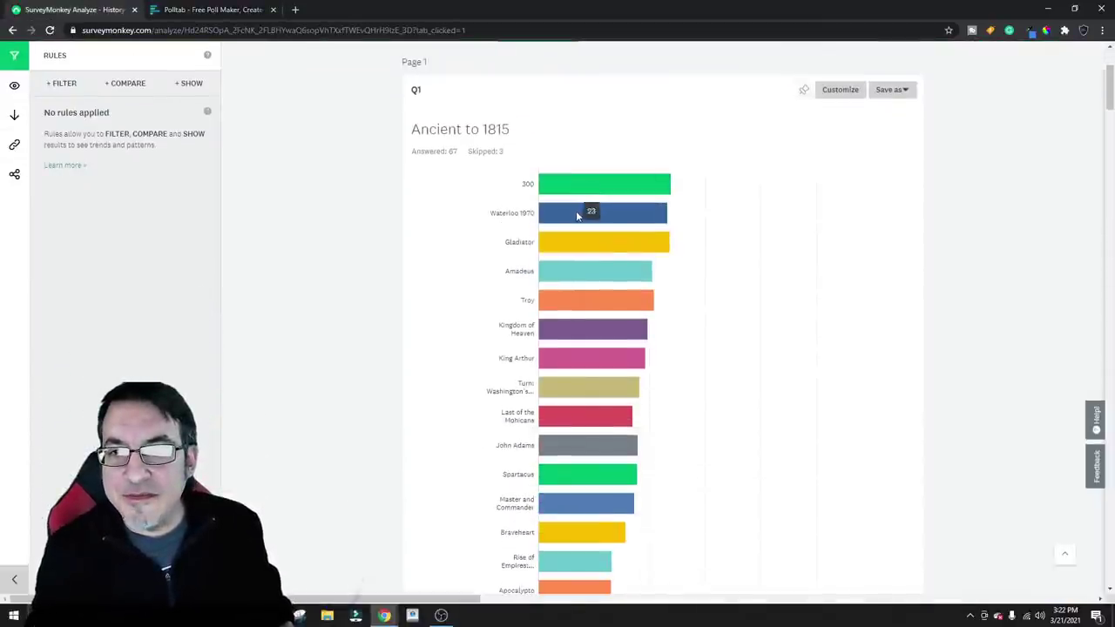
left_click(216, 10)
type("Gladiator")
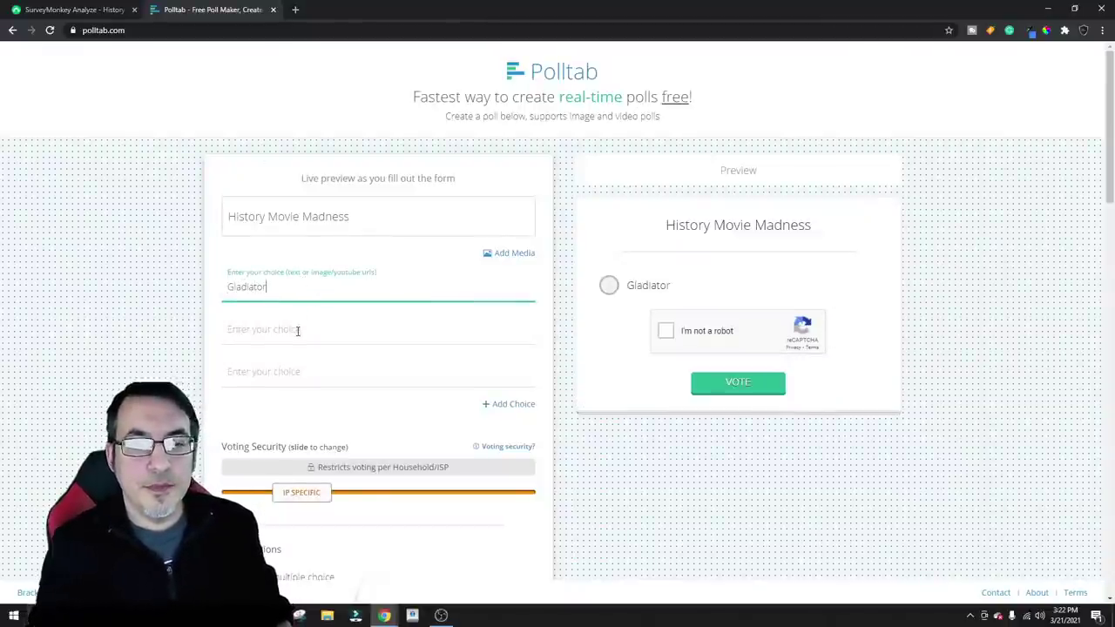
Complete the robot check in the Polltab preview and look over the poll form and the page sections below it
left_click(298, 330)
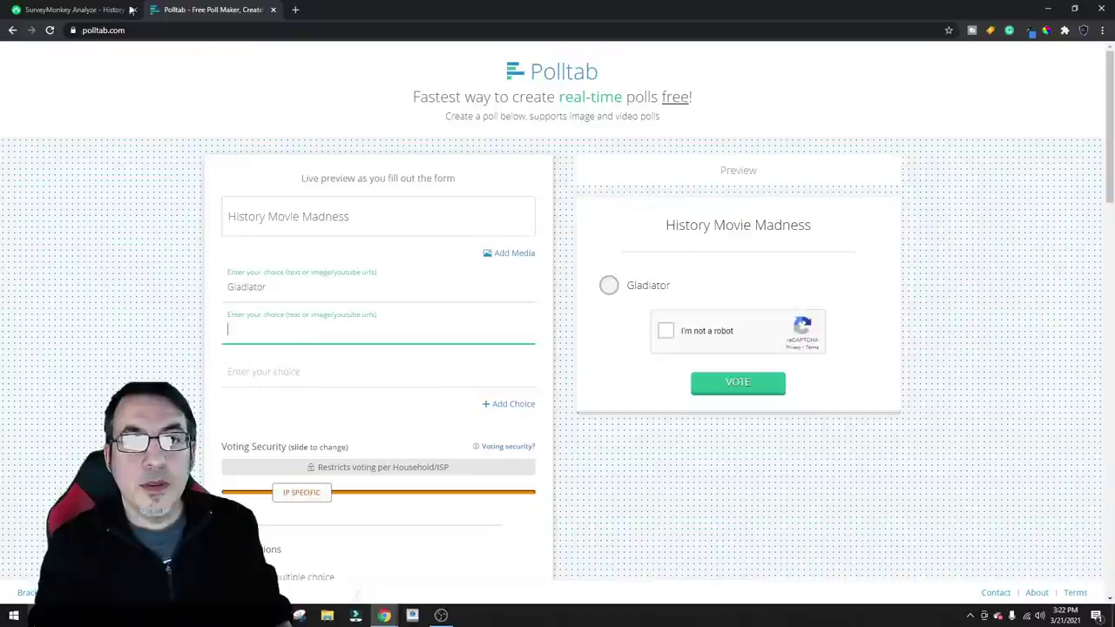
left_click(129, 10)
left_click(173, 9)
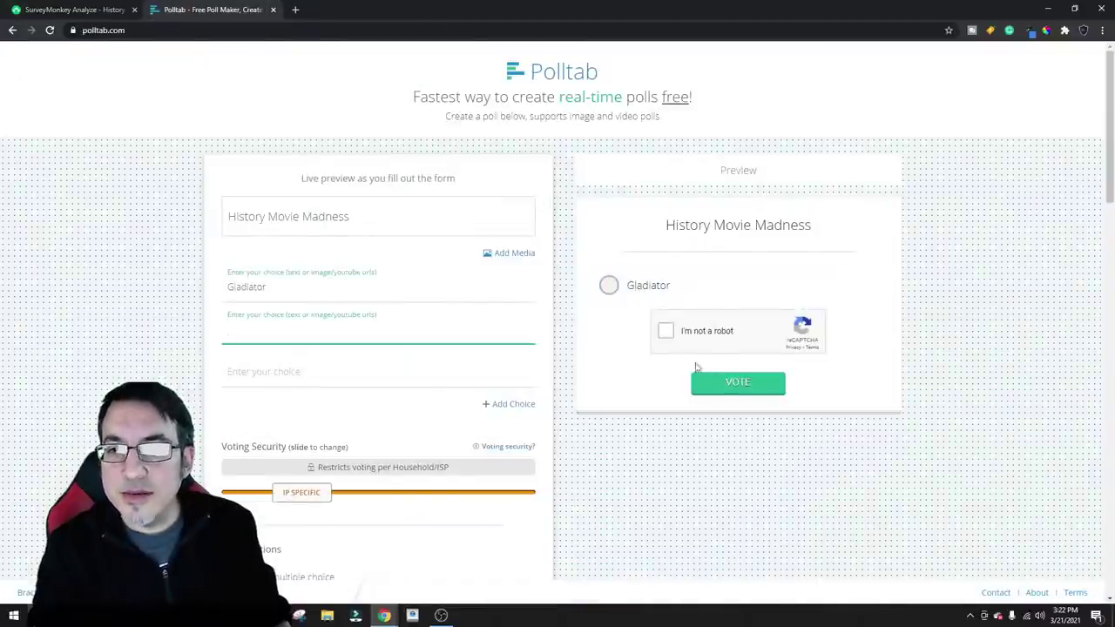
left_click(671, 336)
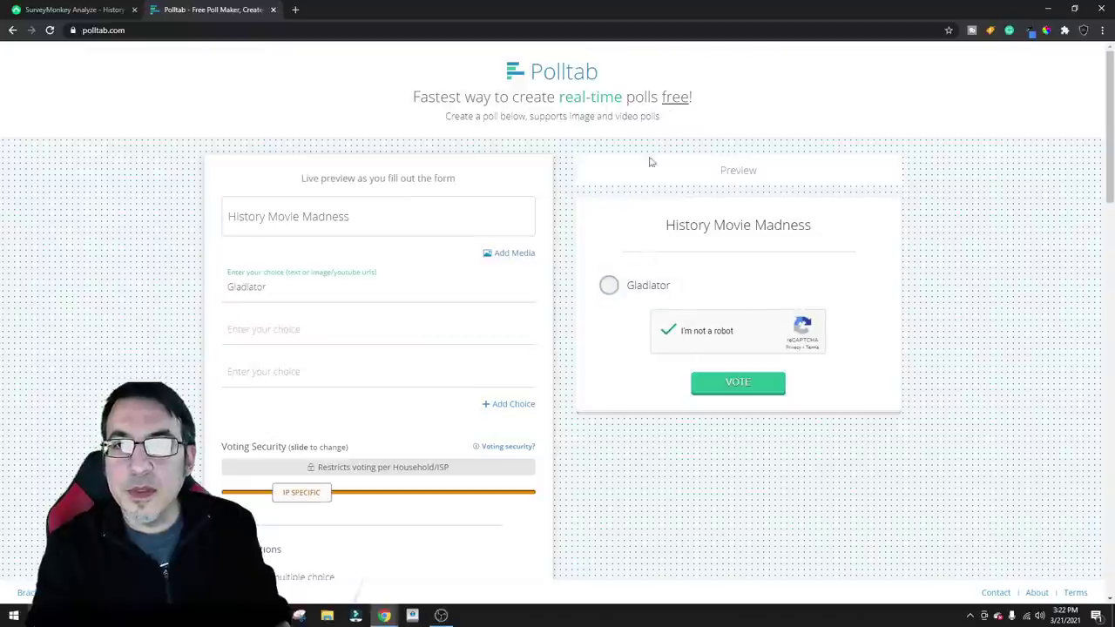
scroll(697, 166, "down", 7)
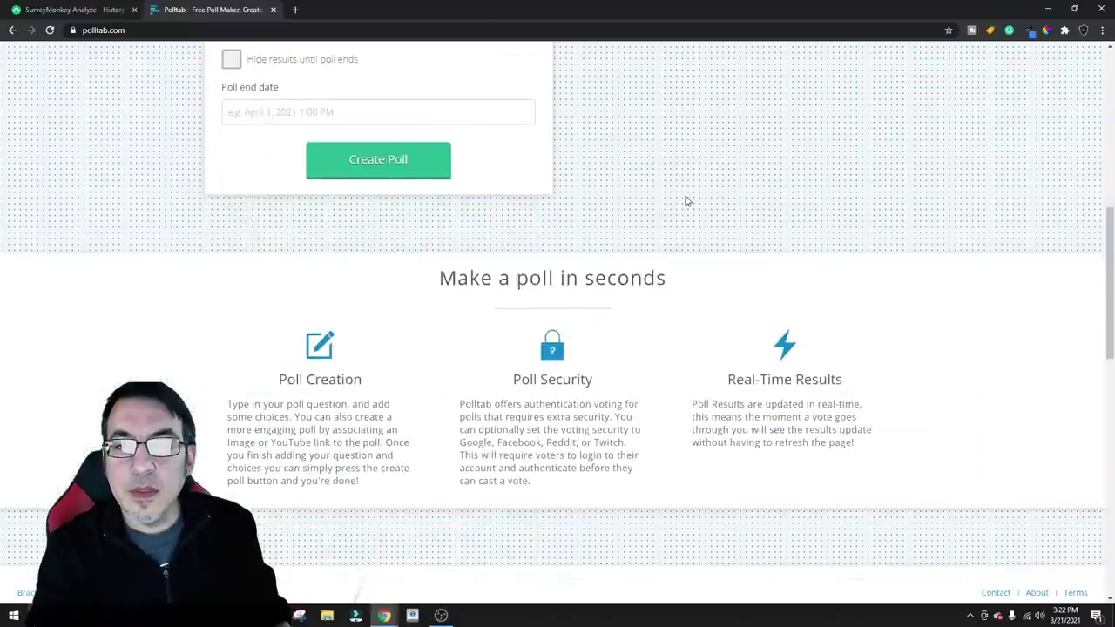
scroll(686, 202, "up", 4)
scroll(687, 207, "up", 3)
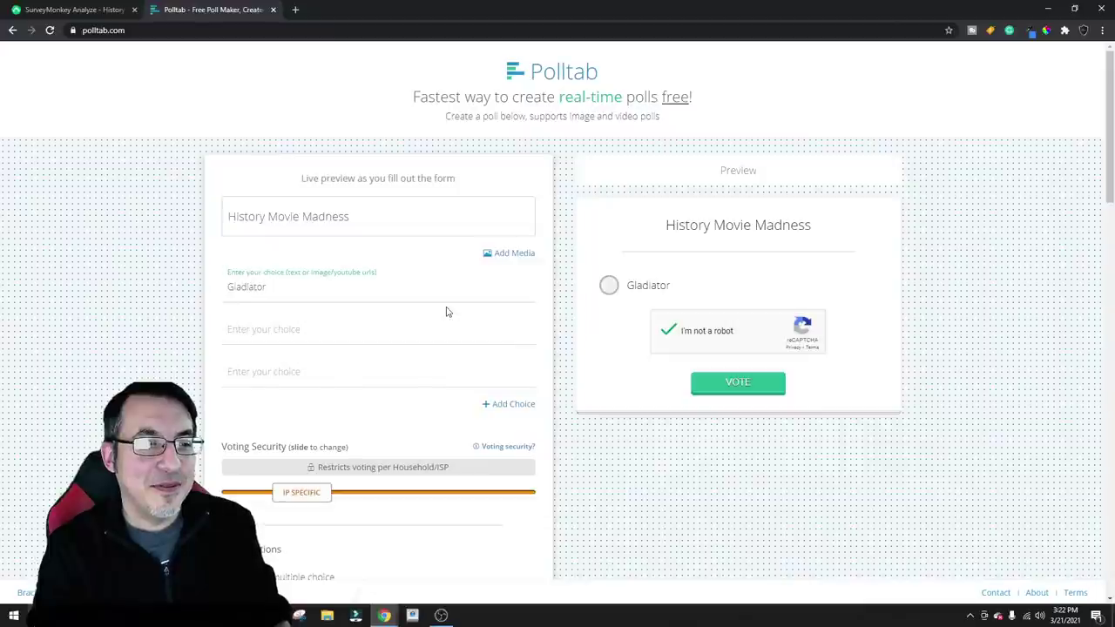
Consult the Ancient to 1815 chart in SurveyMonkey and enter Master and Commander as the second poll choice in Polltab
left_click(105, 8)
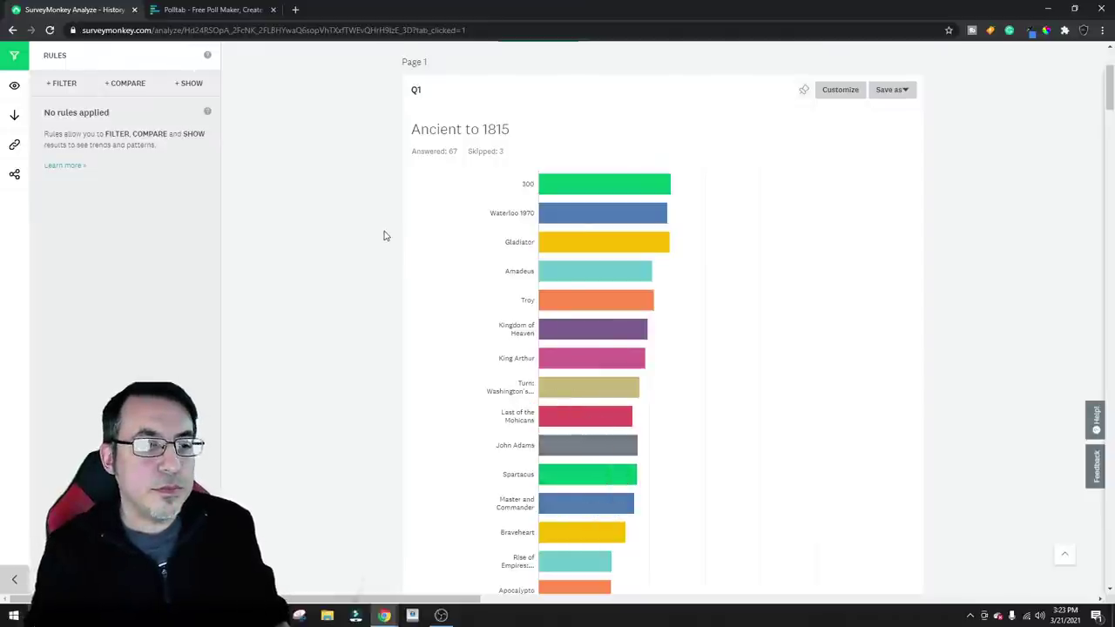
left_click(213, 10)
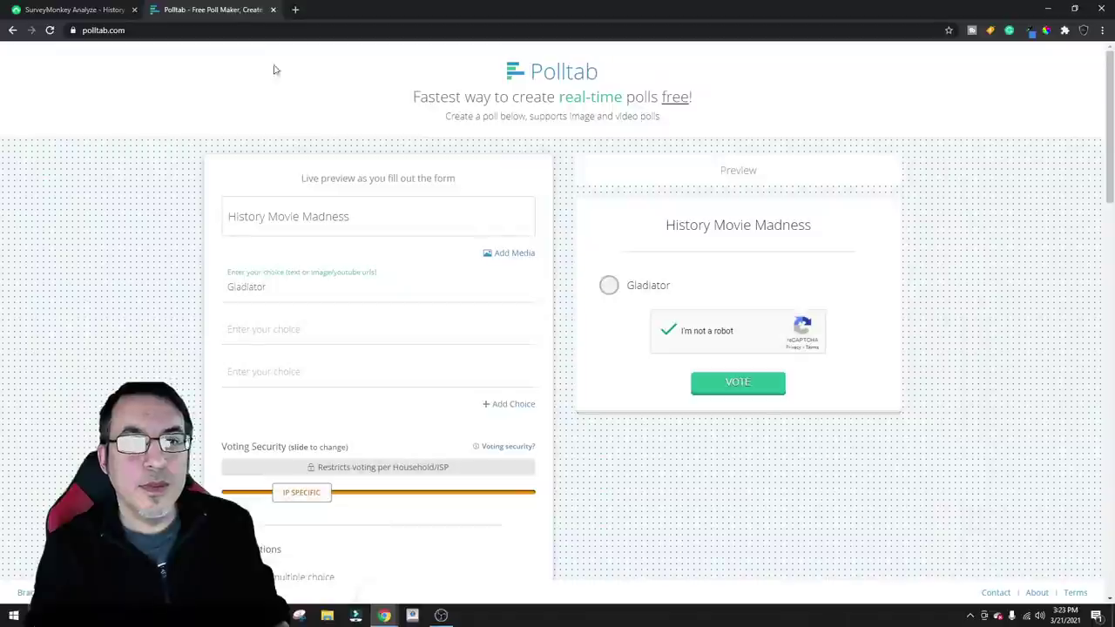
left_click(86, 12)
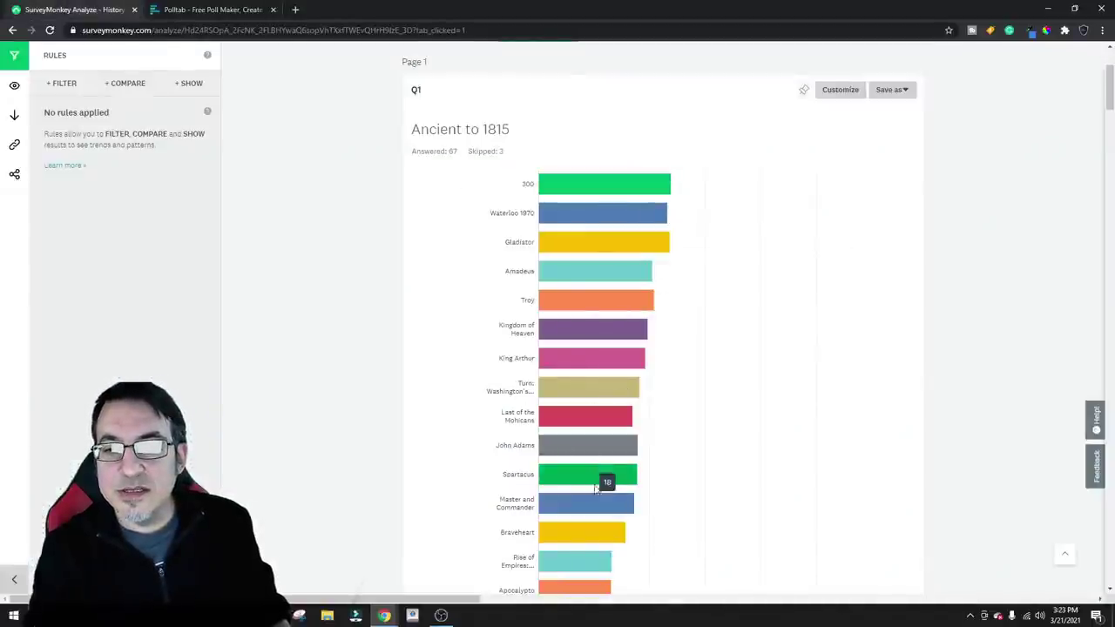
left_click(207, 10)
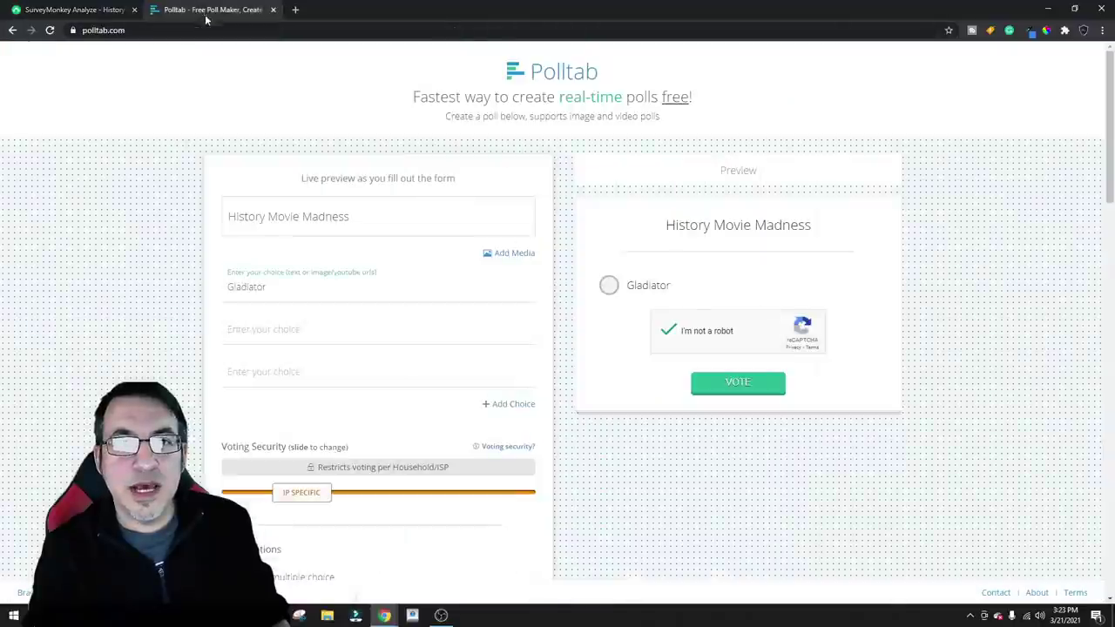
left_click(329, 324)
type("Master ")
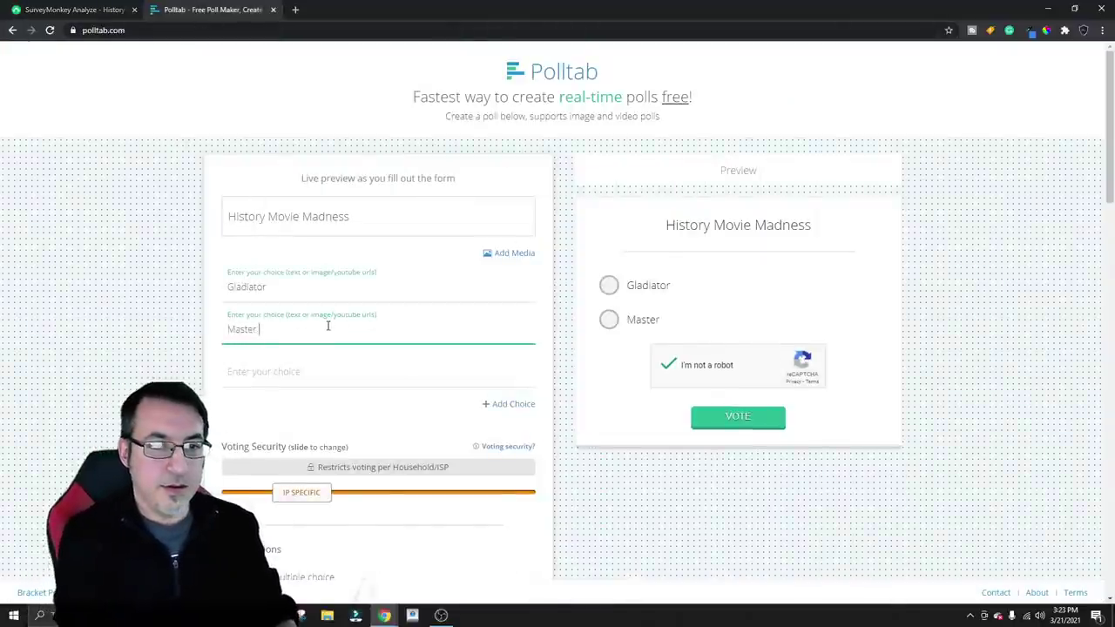
type("and Commander")
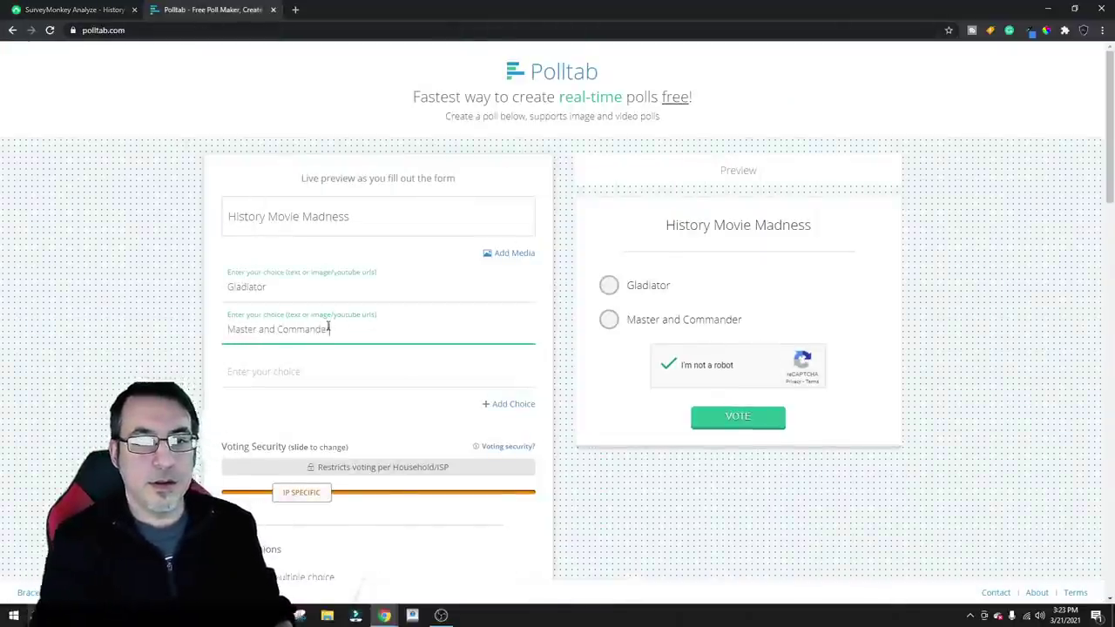
Prefix the two choices with their seed numbers, making them "1 Gladiator" and "8 Master and Commander"
left_click(225, 288)
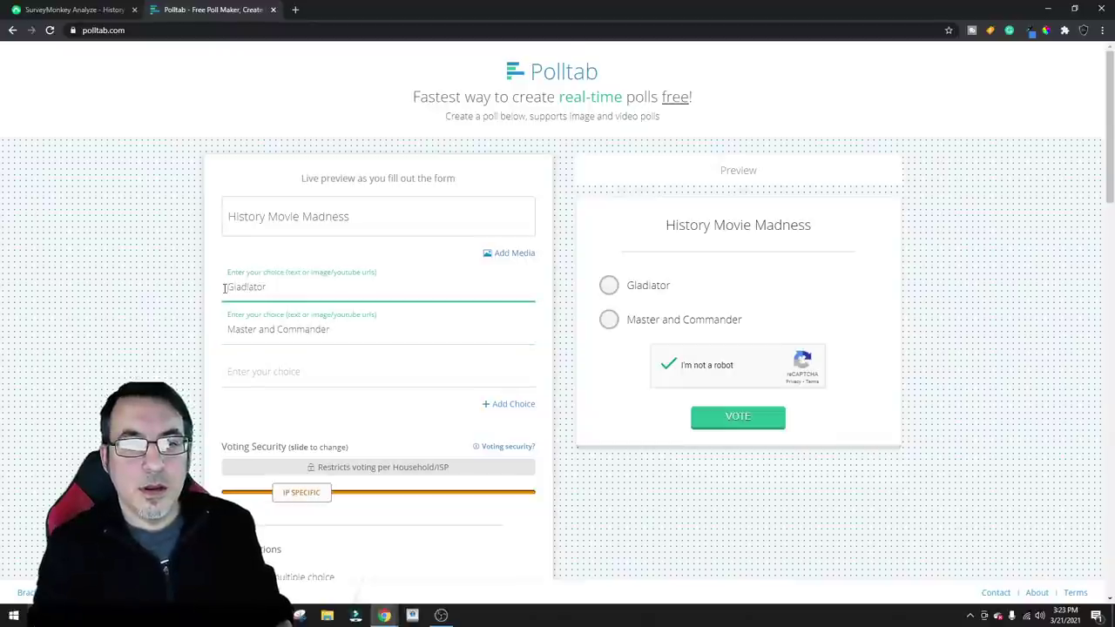
type("1")
left_click(229, 328)
type("8")
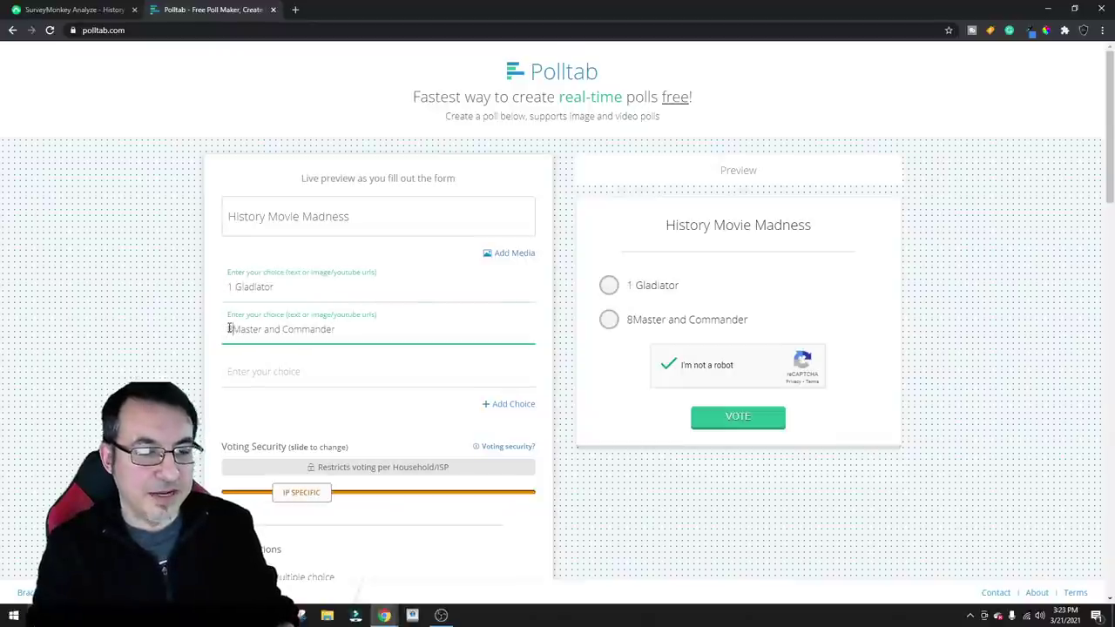
Recheck the movie scores in the SurveyMonkey Ancient to 1815 chart and return to the choice fields in Polltab
left_click(98, 8)
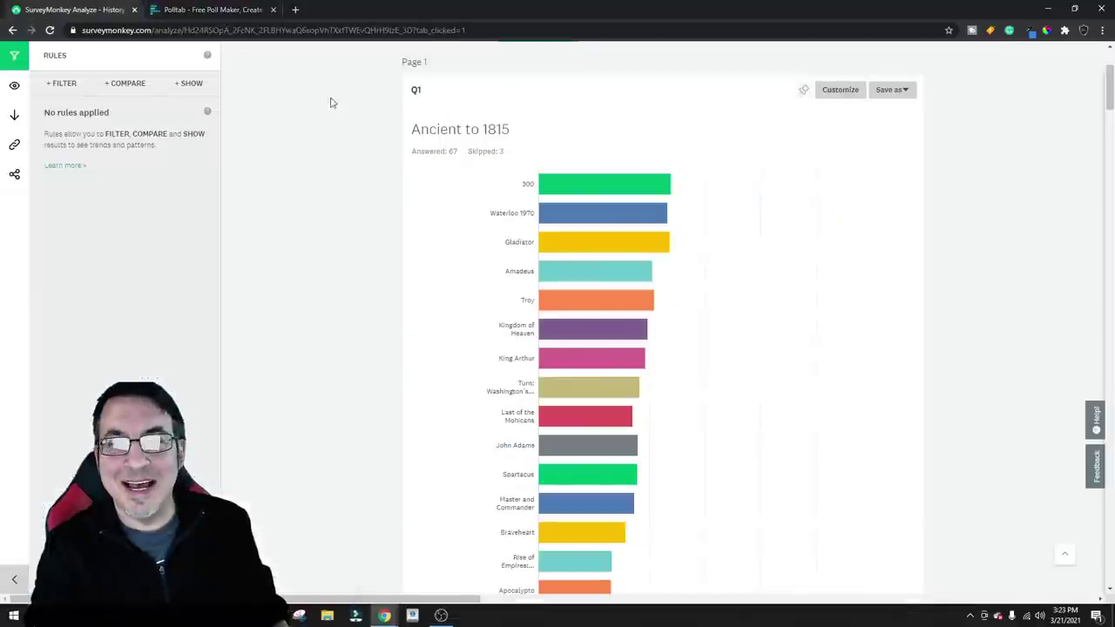
mouse_move(589, 198)
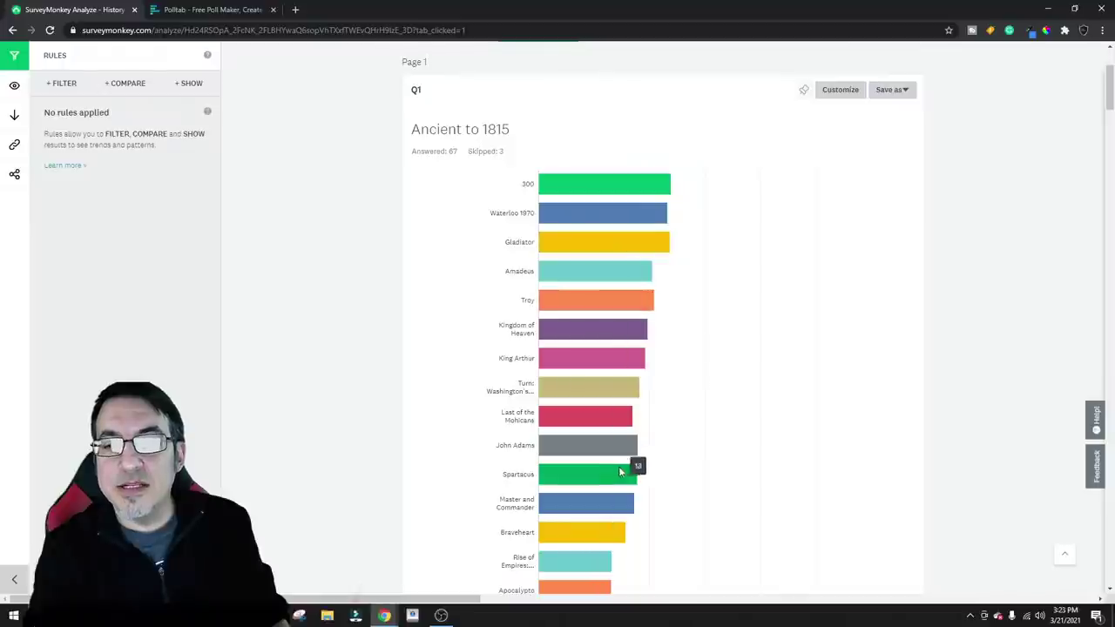
left_click(205, 10)
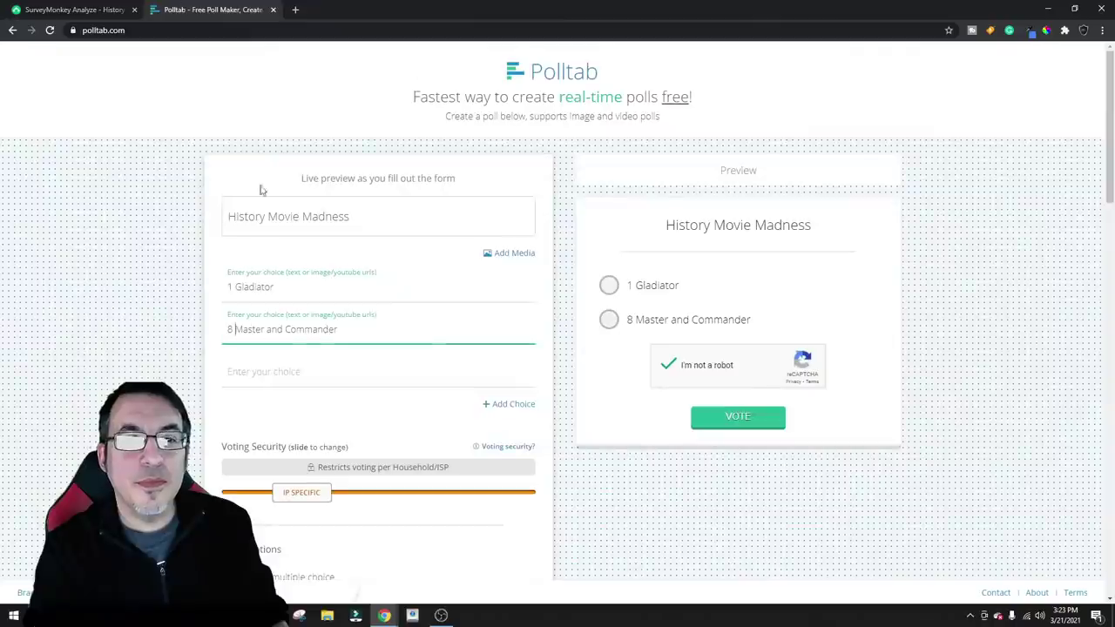
left_click(340, 372)
left_click(365, 332)
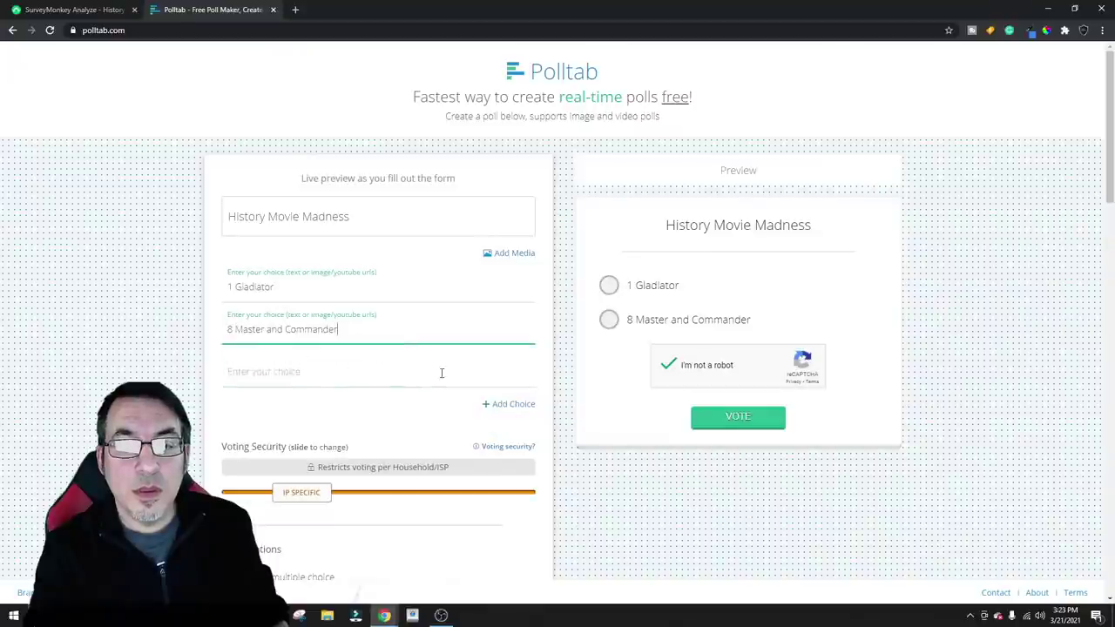
Complete the preview's robot check again and review the voting security, extra options and end date of the poll
scroll(424, 418, "down", 1)
left_click(624, 456)
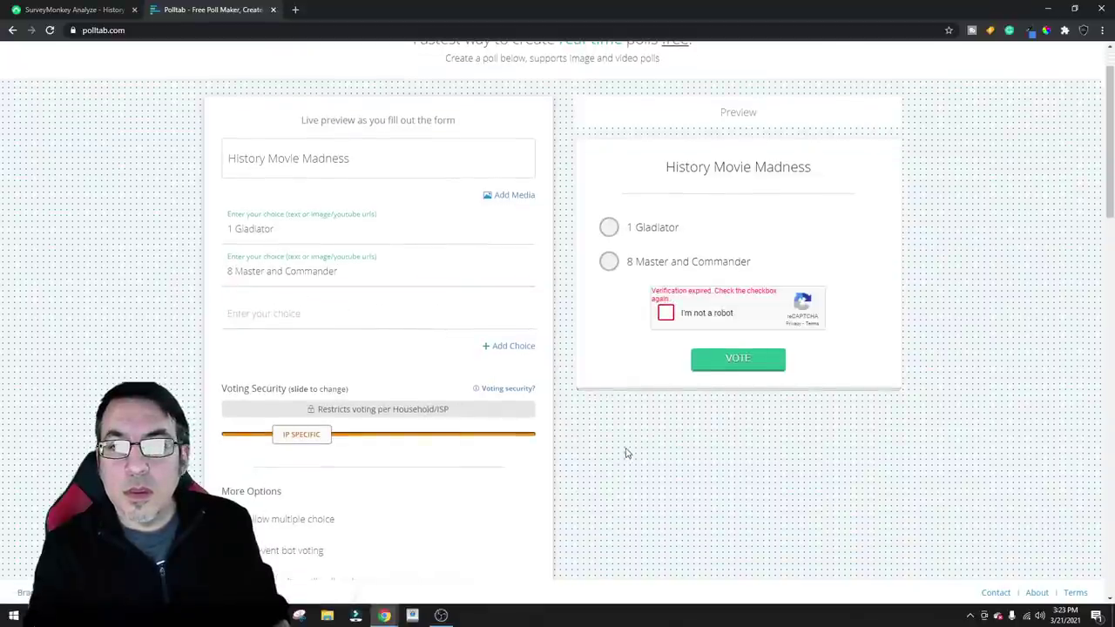
left_click(665, 315)
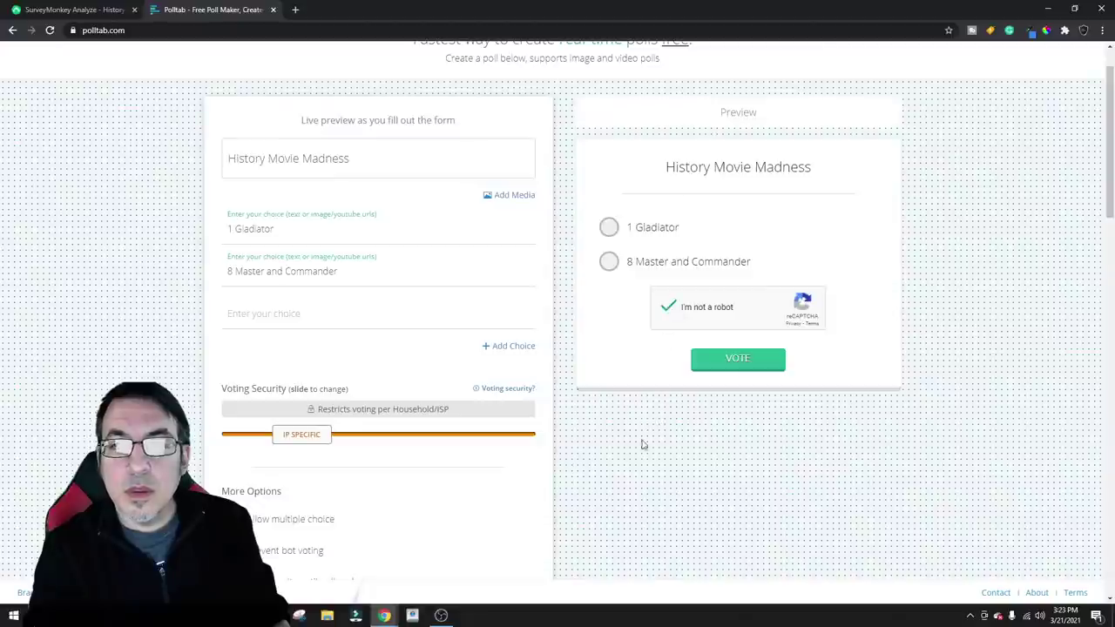
scroll(636, 443, "down", 3)
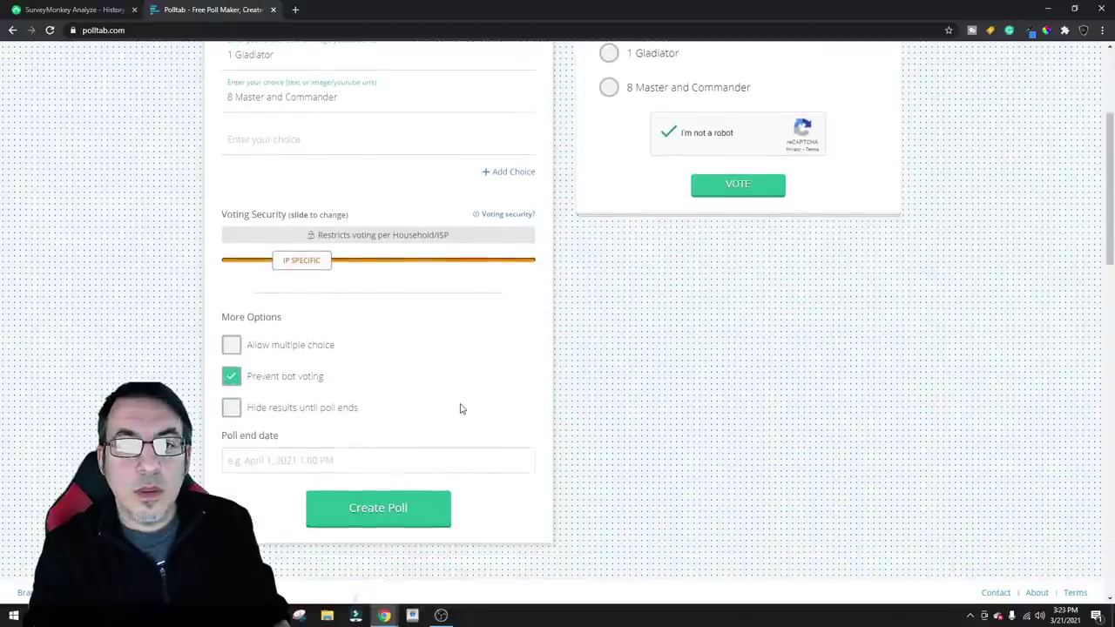
scroll(462, 408, "up", 3)
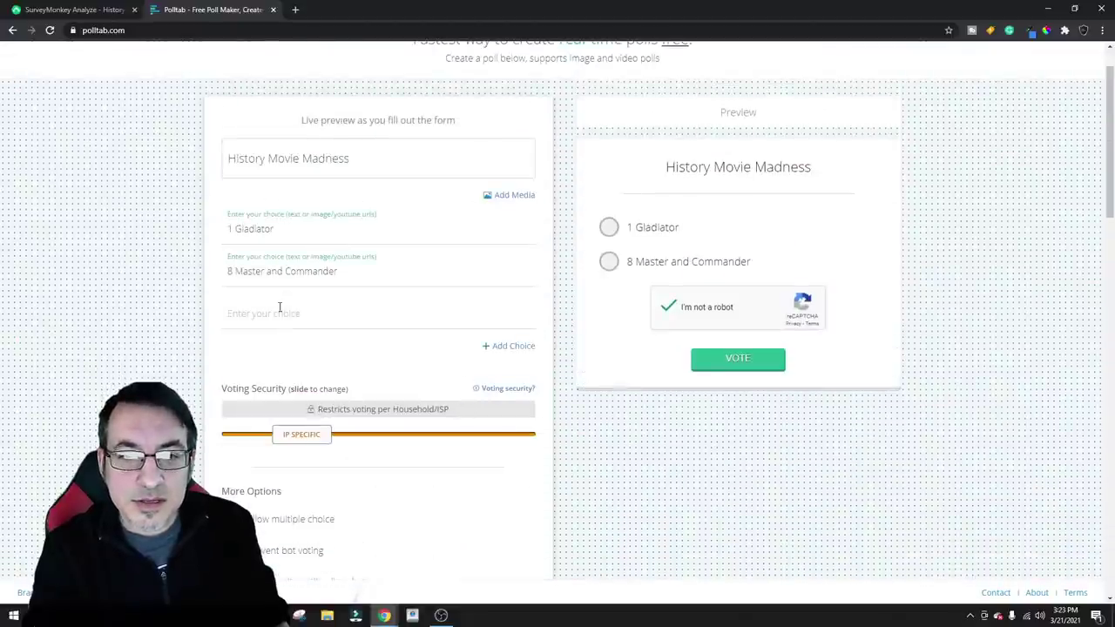
Add another empty choice field to the History Movie Madness poll
scroll(406, 215, "up", 1)
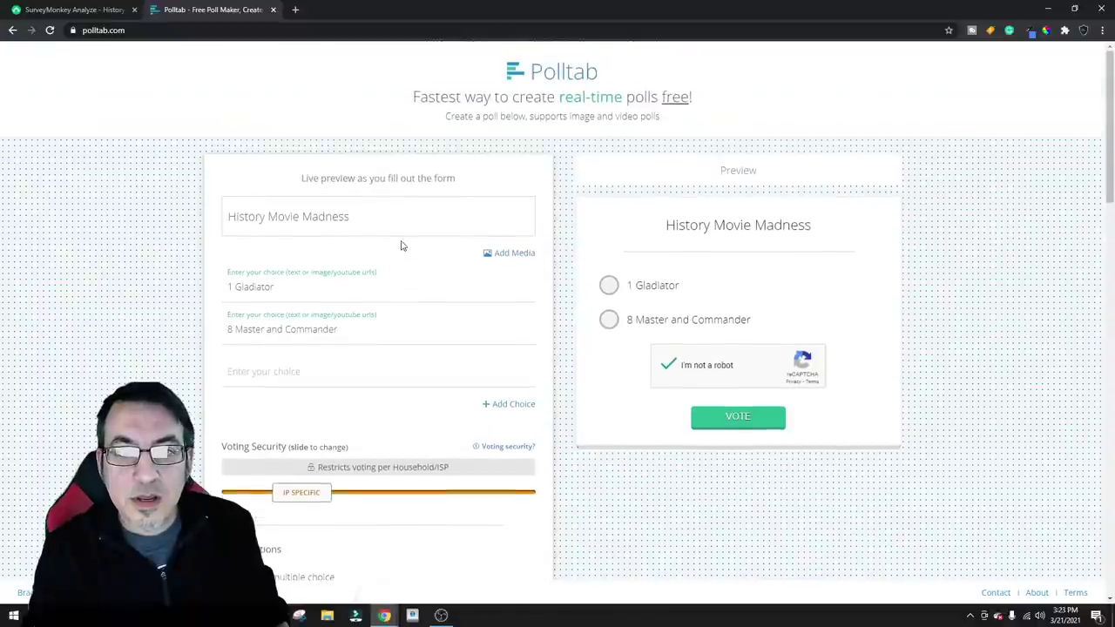
scroll(435, 318, "down", 2)
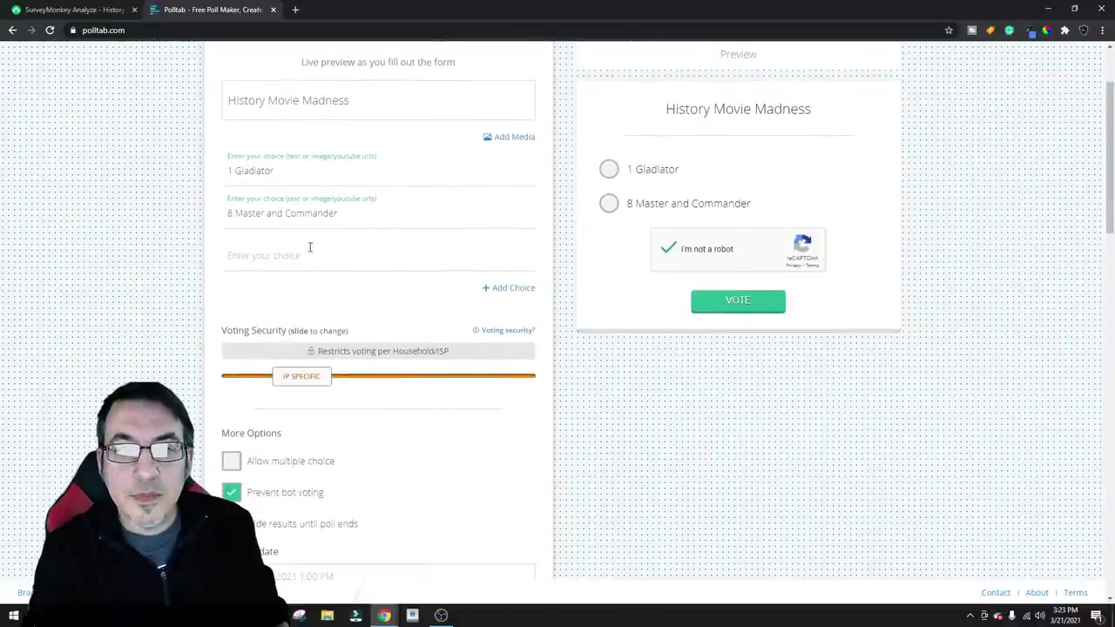
left_click(498, 289)
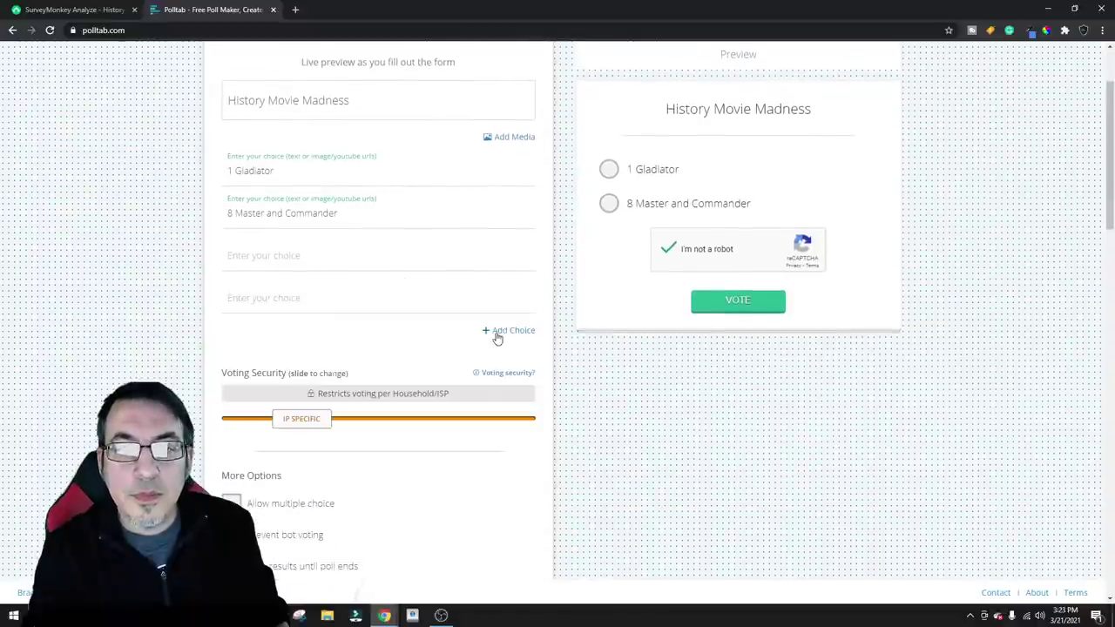
scroll(453, 291, "down", 2)
scroll(467, 272, "up", 4)
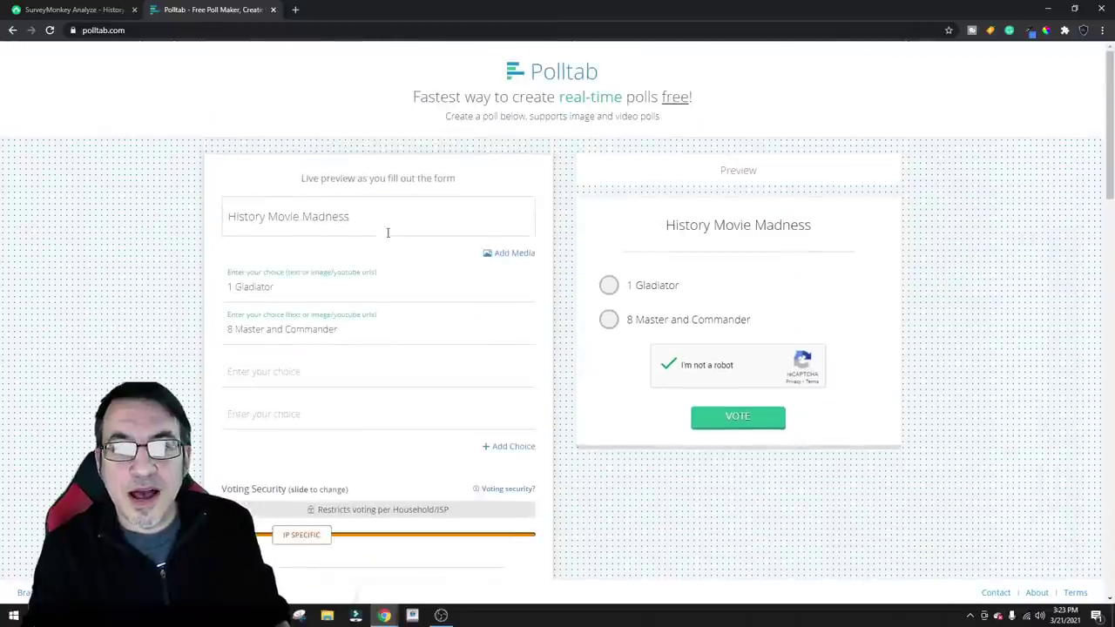
scroll(388, 232, "down", 5)
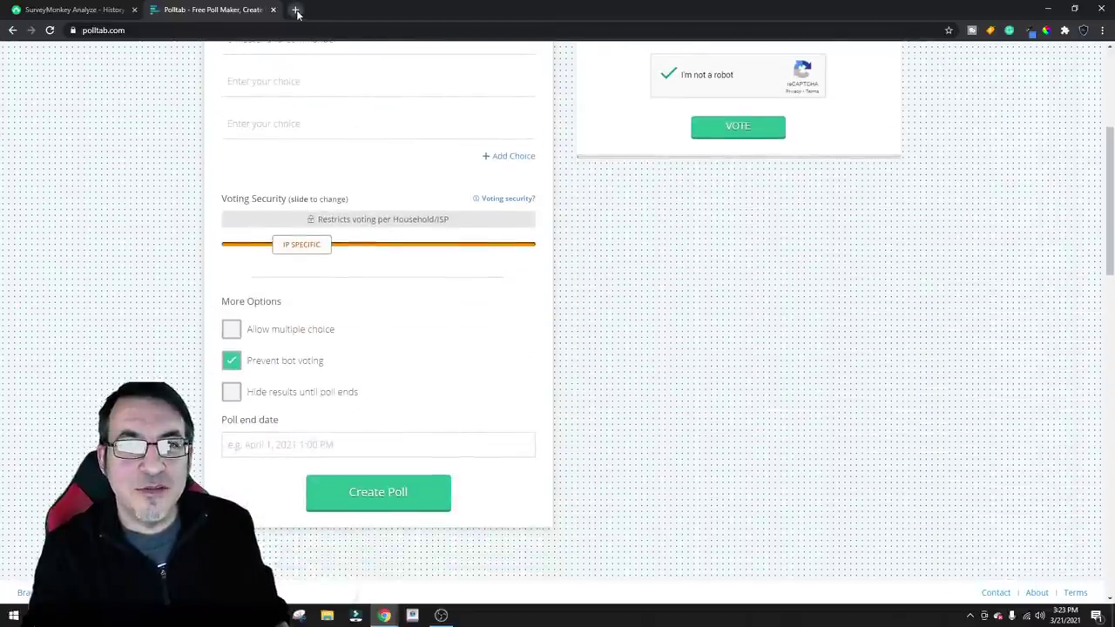
Switch to SurveyMonkey and start creating a new survey from scratch from the dashboard
left_click(297, 11)
left_click(69, 9)
scroll(262, 162, "up", 2)
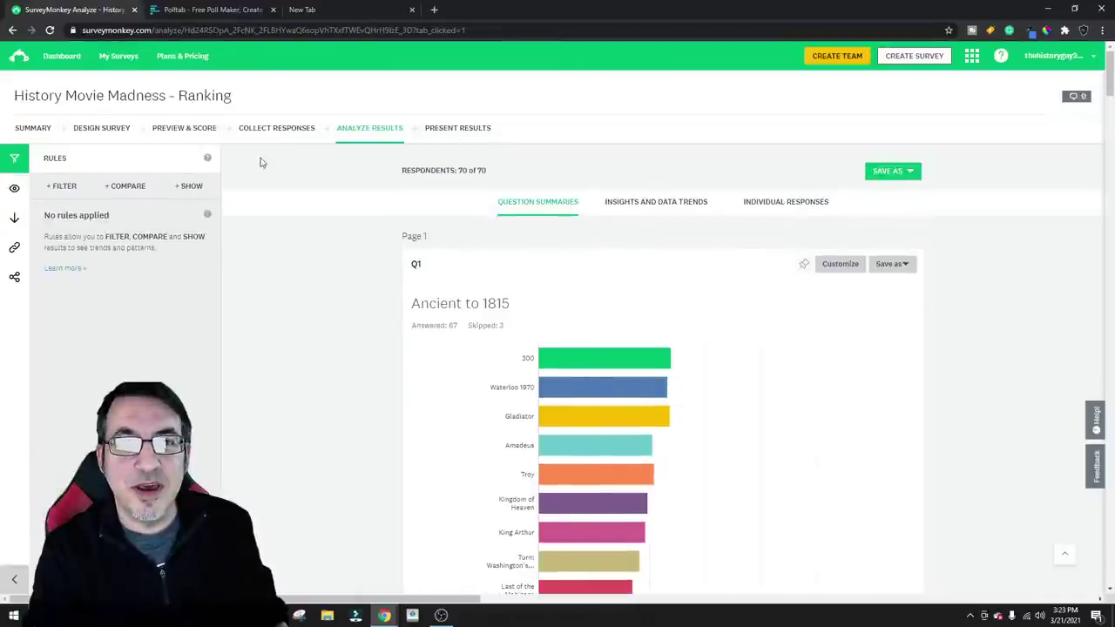
left_click(62, 56)
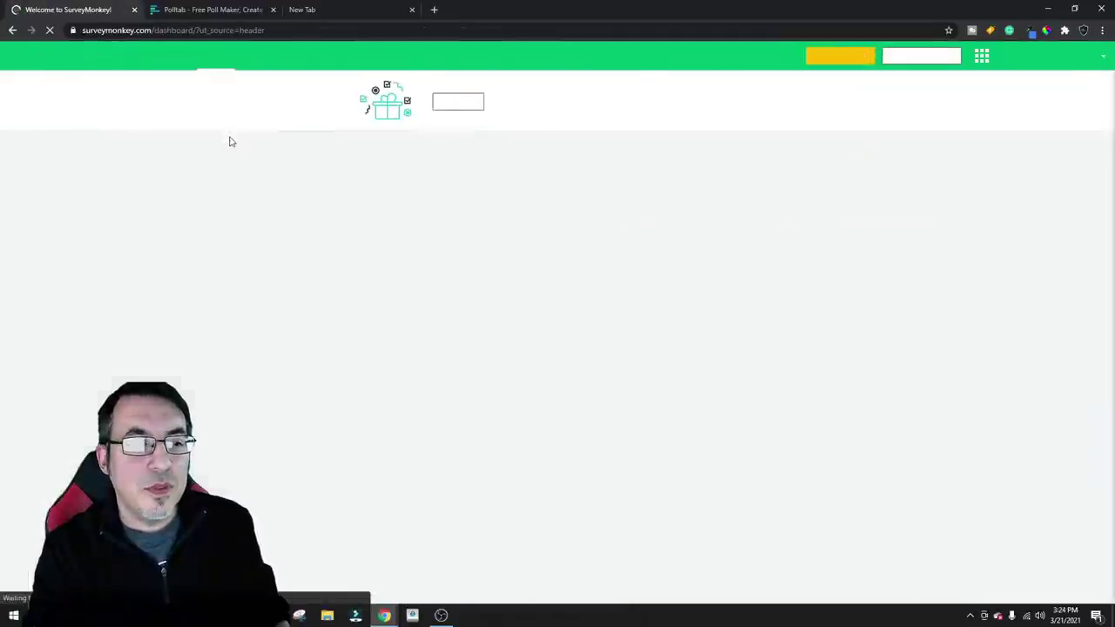
scroll(488, 272, "down", 2)
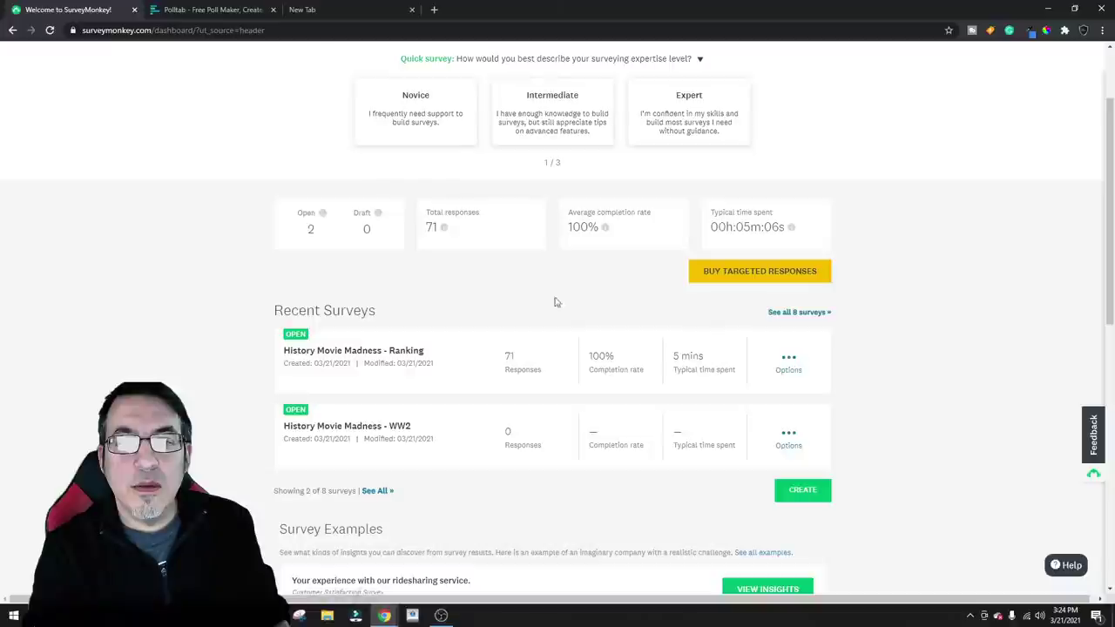
left_click(802, 490)
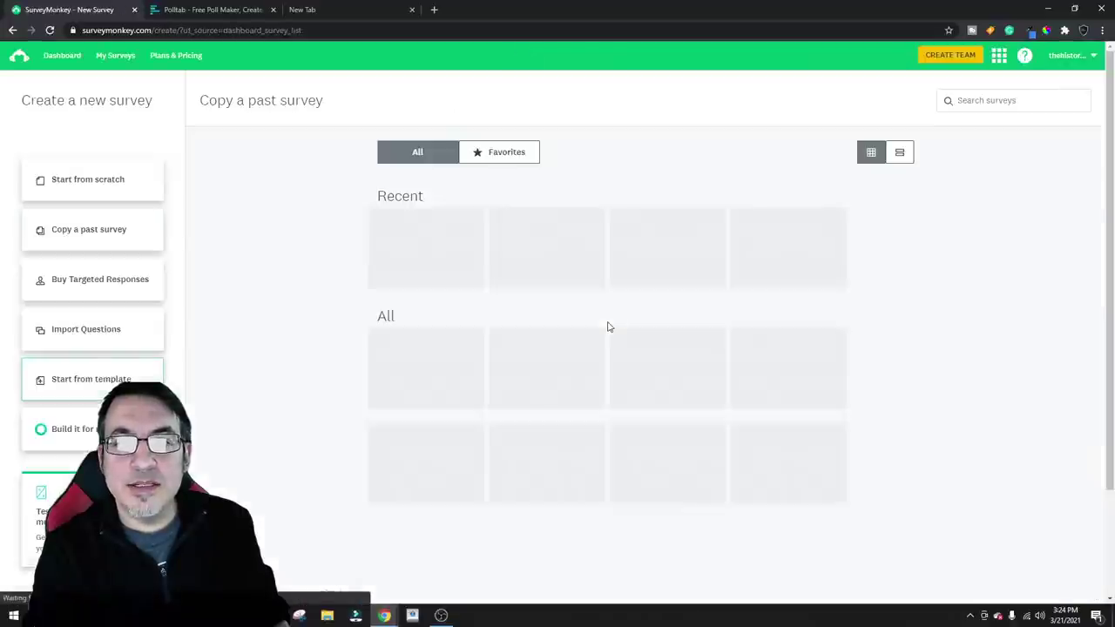
left_click(131, 181)
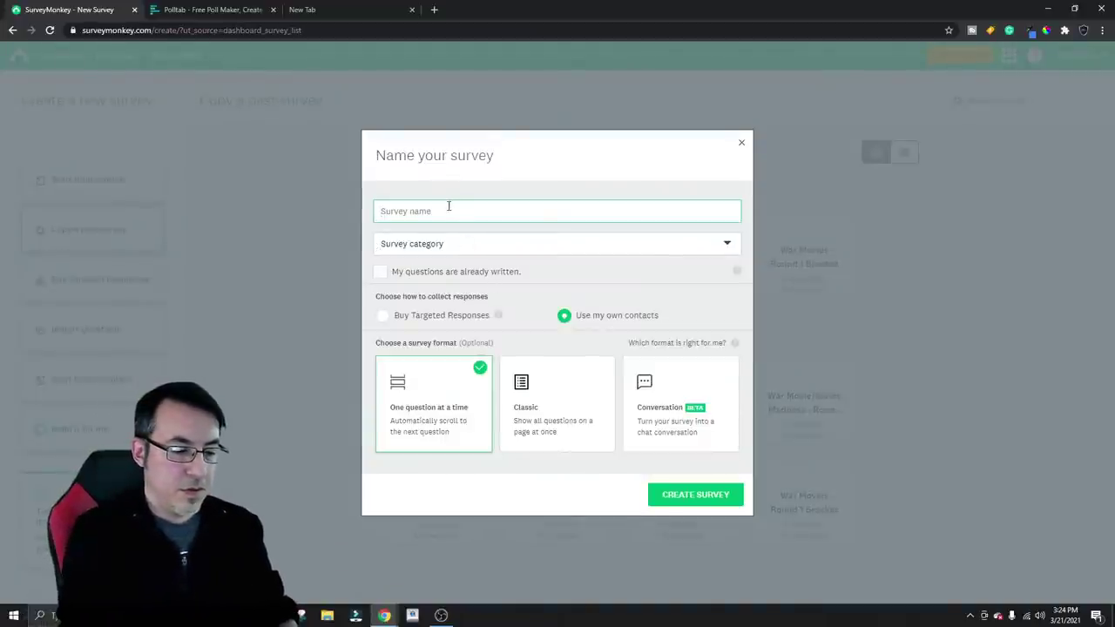
Create the survey as "Madness Round 1" with the Academic research category and the Classic format
type("Madness")
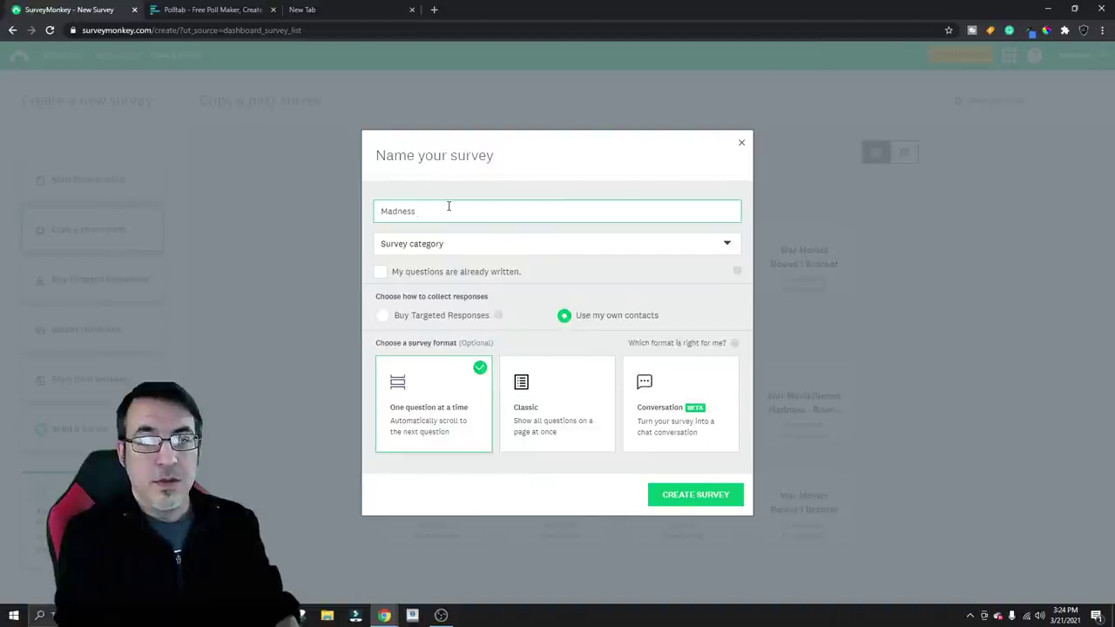
type(" Round 1")
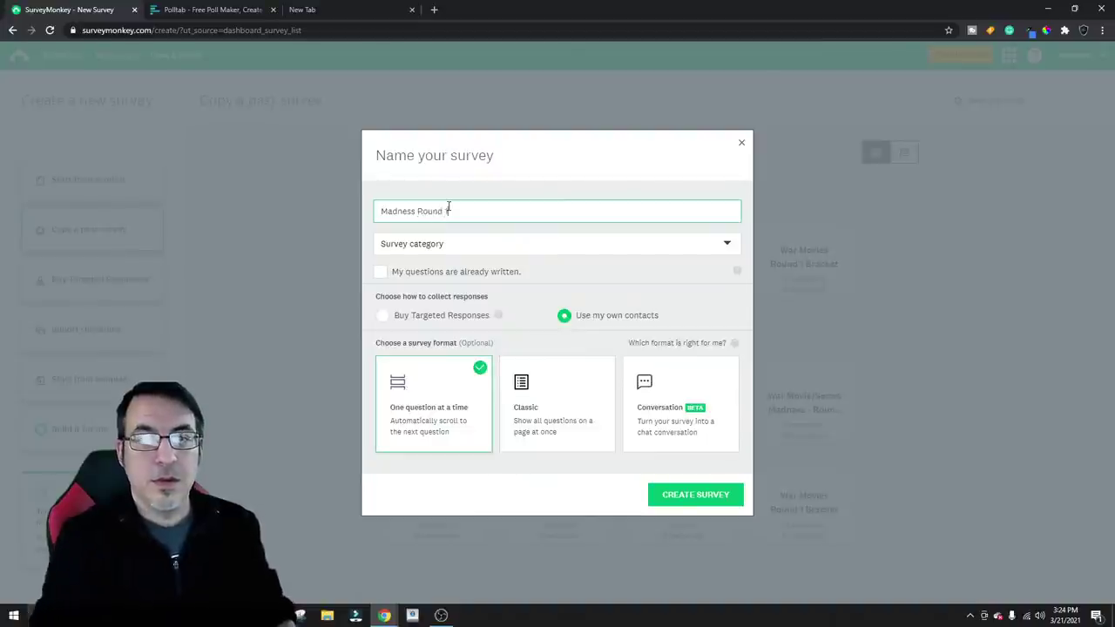
left_click(543, 249)
left_click(523, 382)
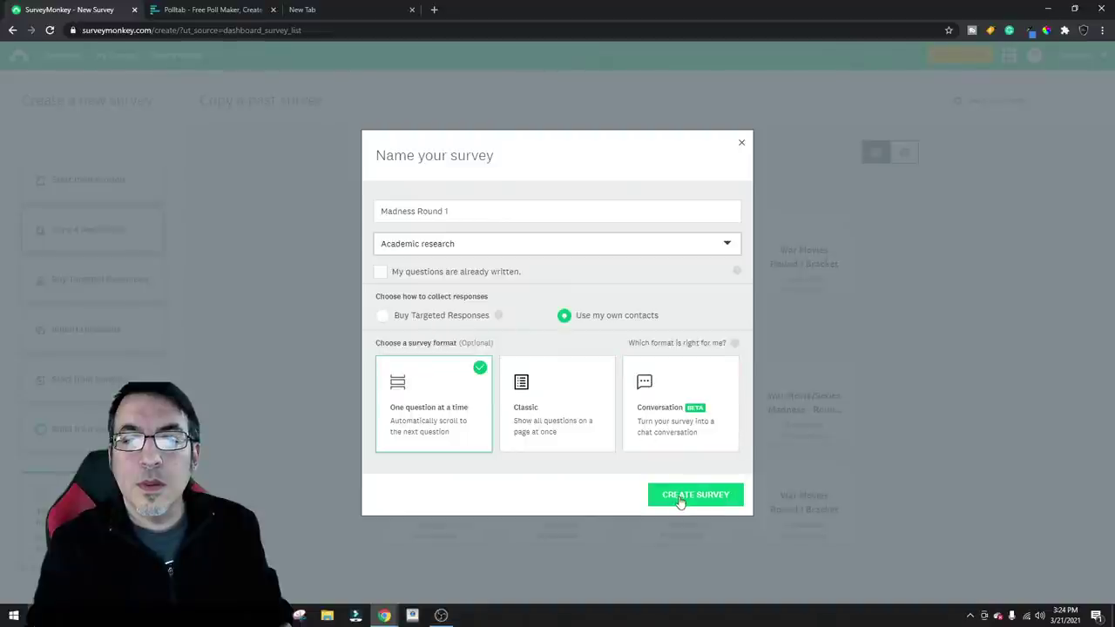
left_click(540, 426)
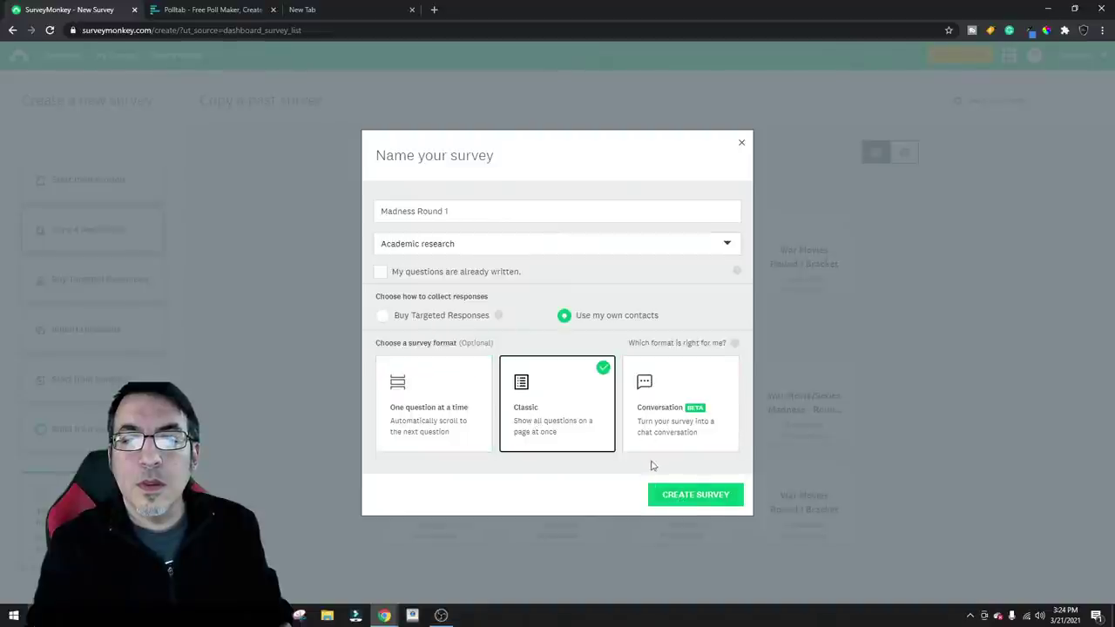
left_click(684, 495)
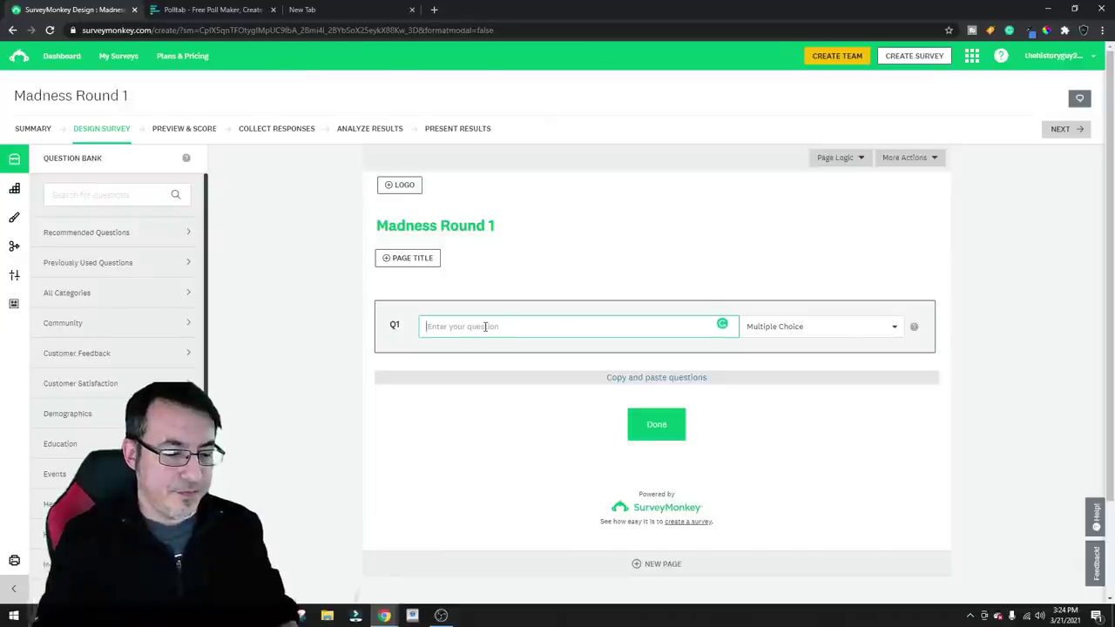
Make the first question a Checkboxes question titled "1" with "Gladiator" as its first answer choice
left_click(779, 324)
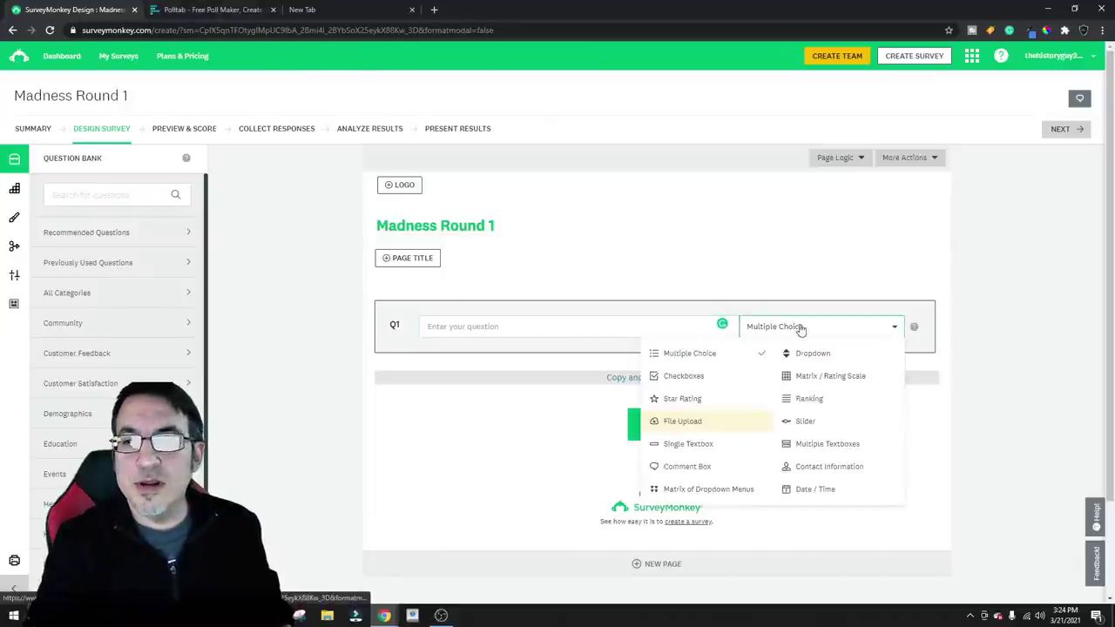
left_click(728, 379)
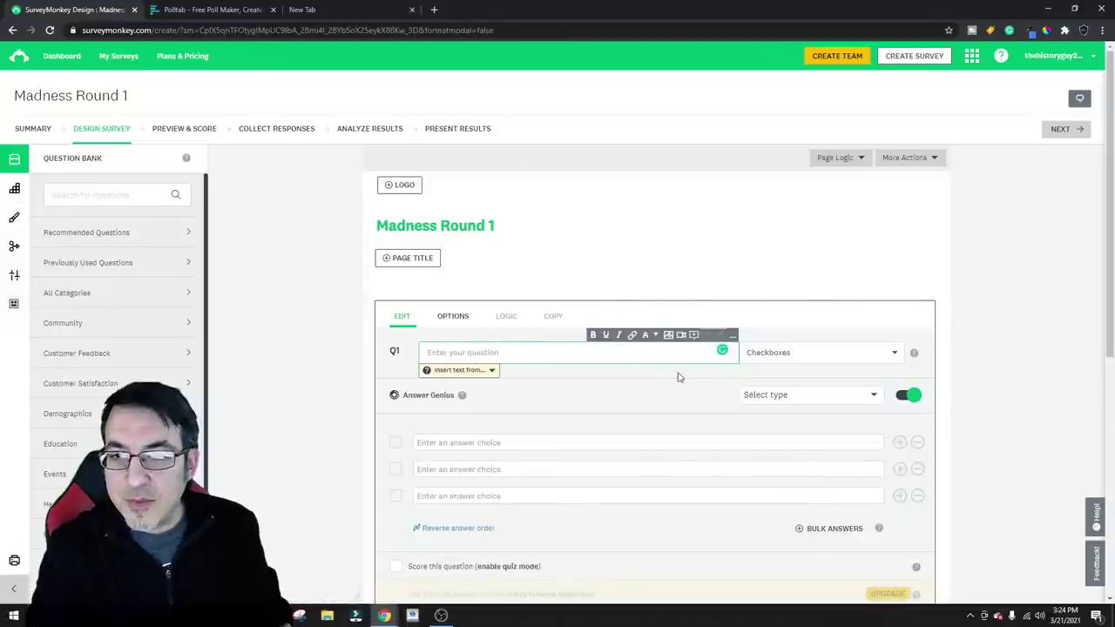
scroll(672, 399, "down", 1)
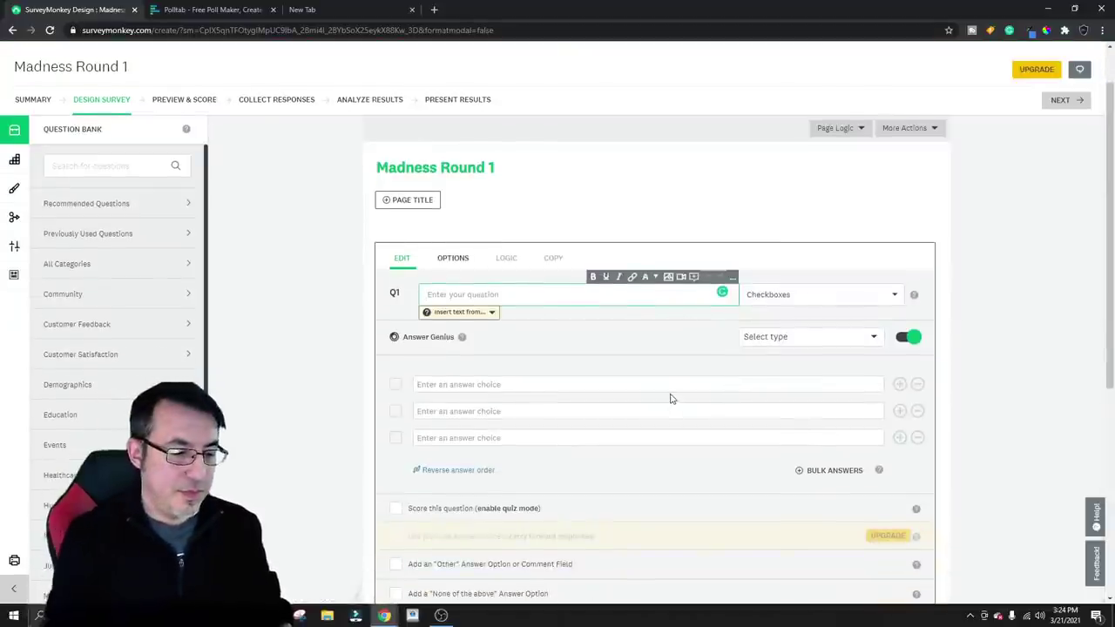
type("1")
left_click(471, 383)
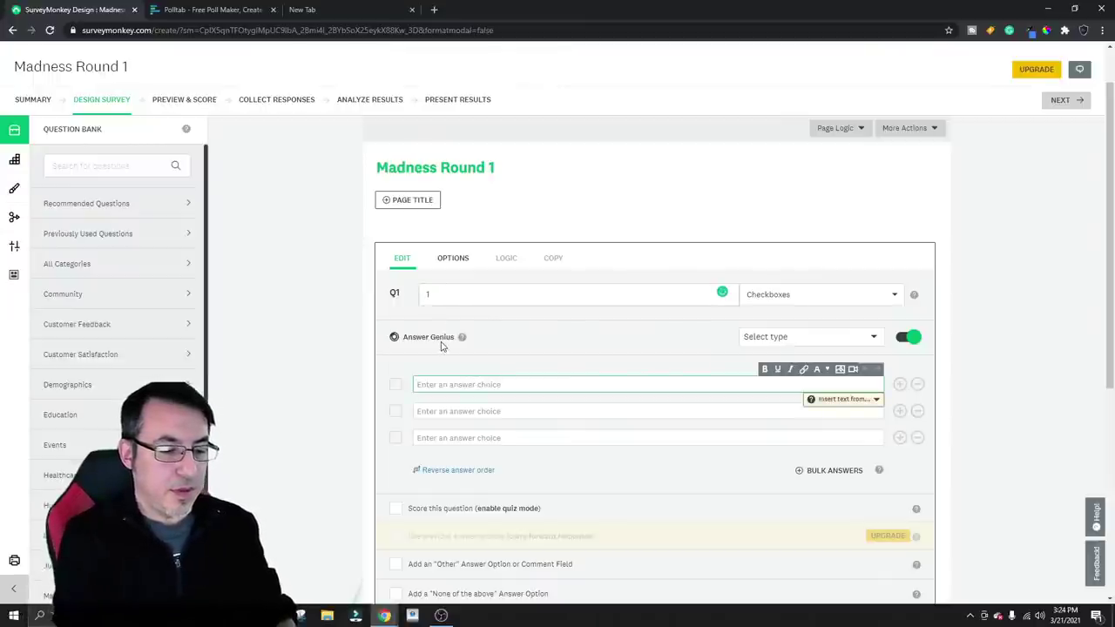
type("Gladiator")
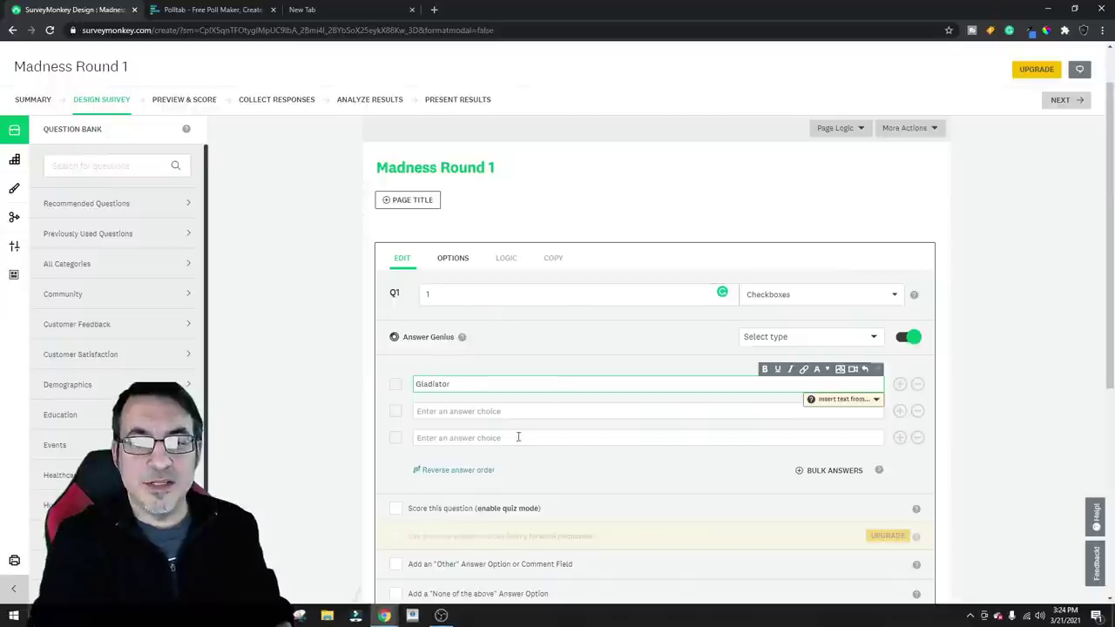
left_click(475, 403)
Load the SurveyMonkey dashboard in place of the Polltab page and open the History Movie Madness - Ranking survey
left_click(209, 9)
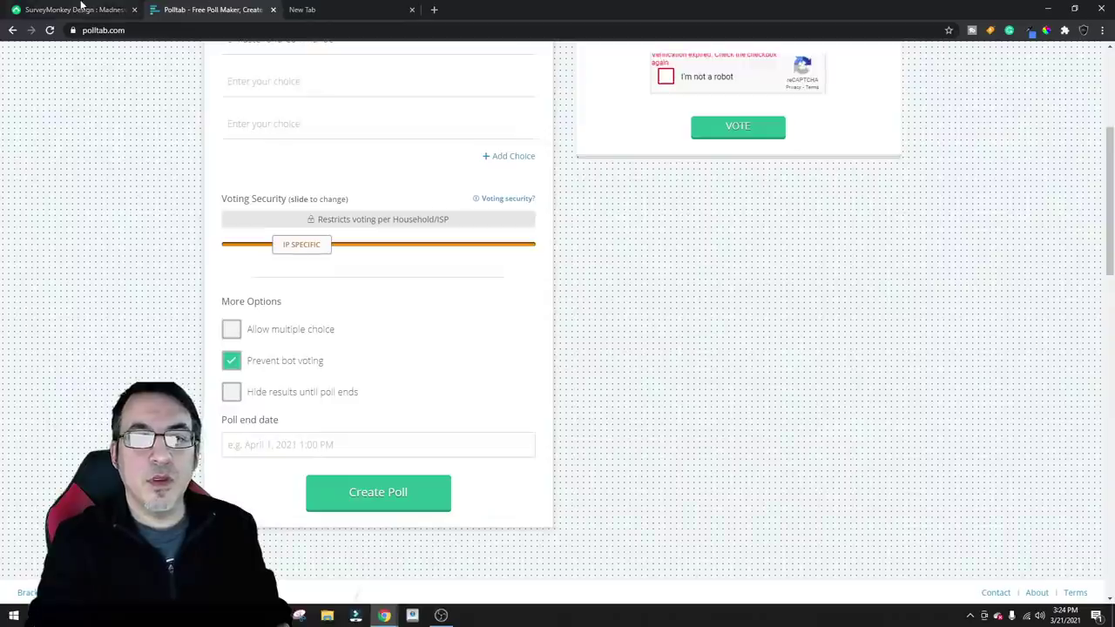
left_click(344, 8)
left_click(230, 10)
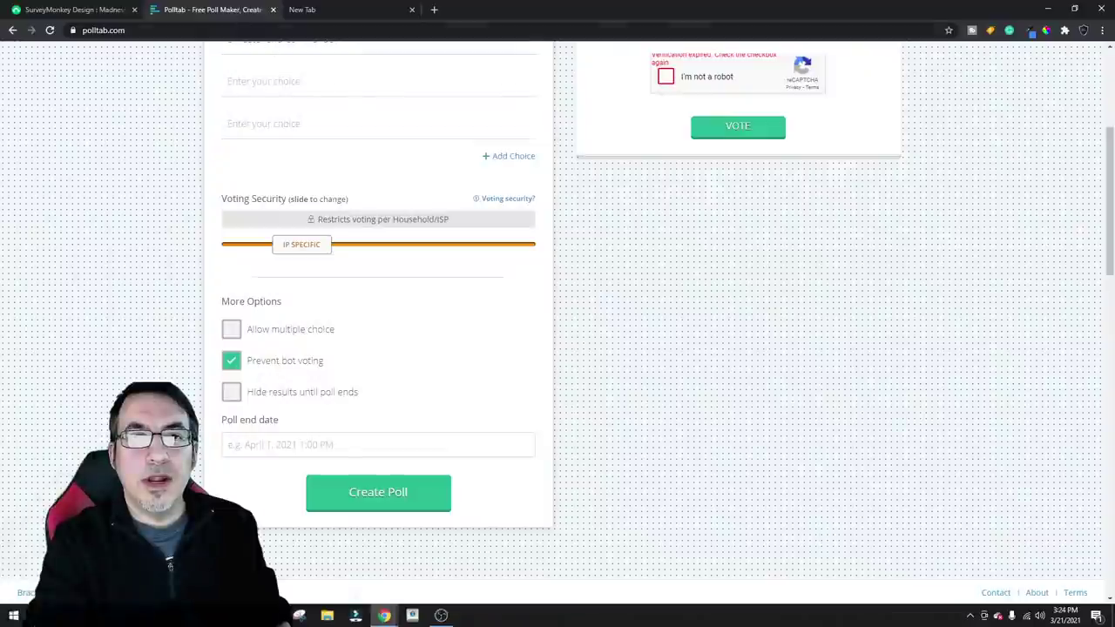
key("ctrl+l")
type("surv")
key("Return")
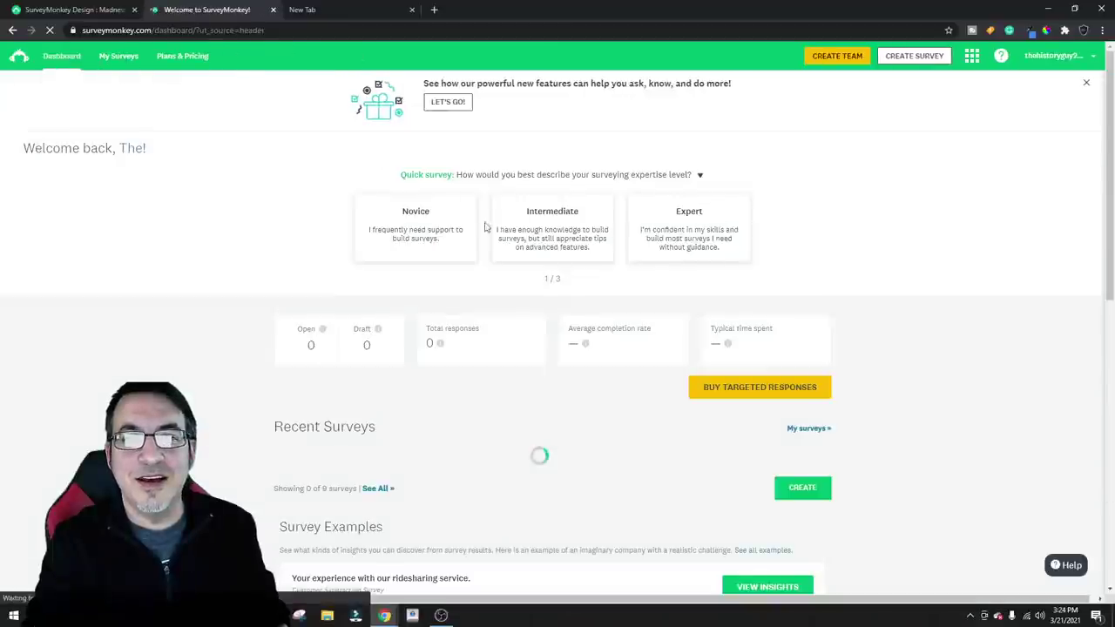
scroll(493, 274, "down", 3)
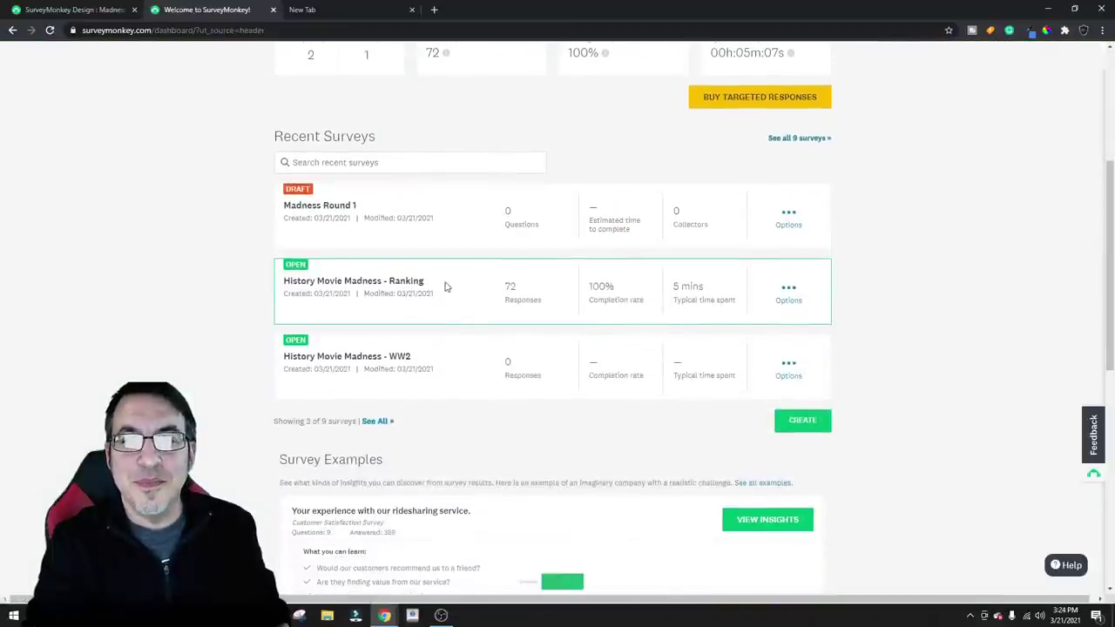
left_click(314, 281)
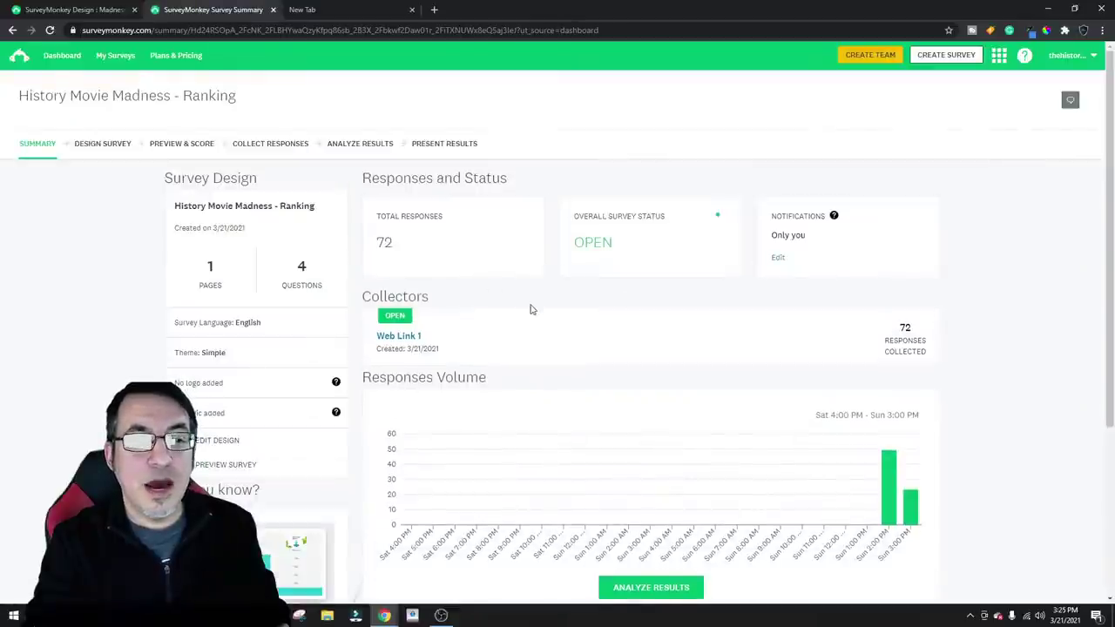
Review the Ranking survey's summary, open its results analysis and examine the Ancient to 1815 movie scores
scroll(538, 320, "down", 2)
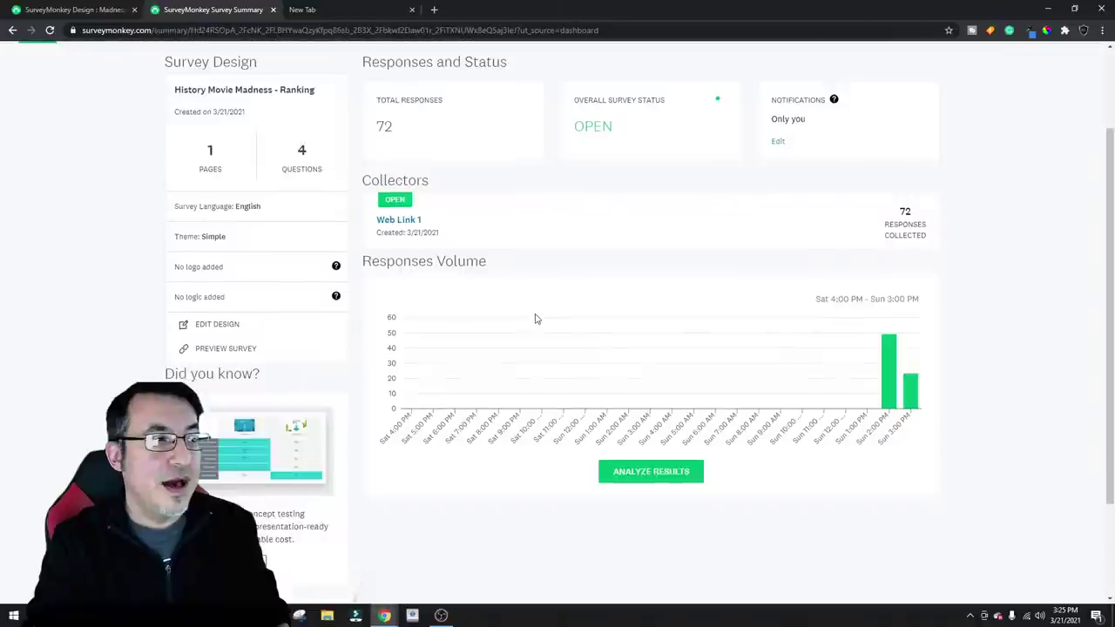
scroll(532, 316, "up", 2)
scroll(527, 316, "down", 1)
scroll(524, 318, "down", 1)
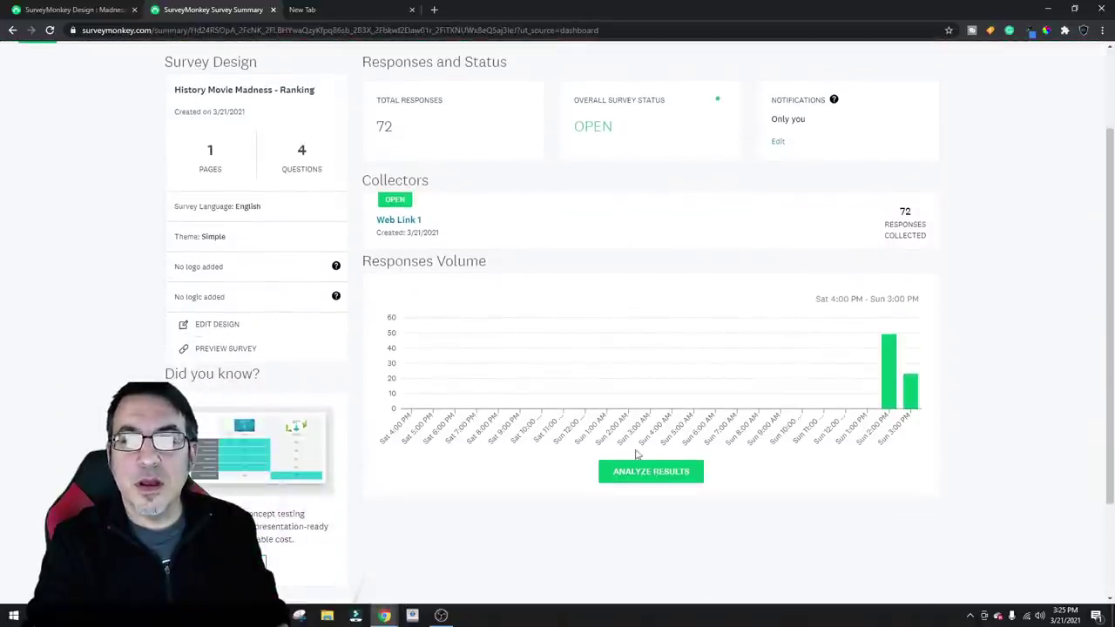
left_click(650, 477)
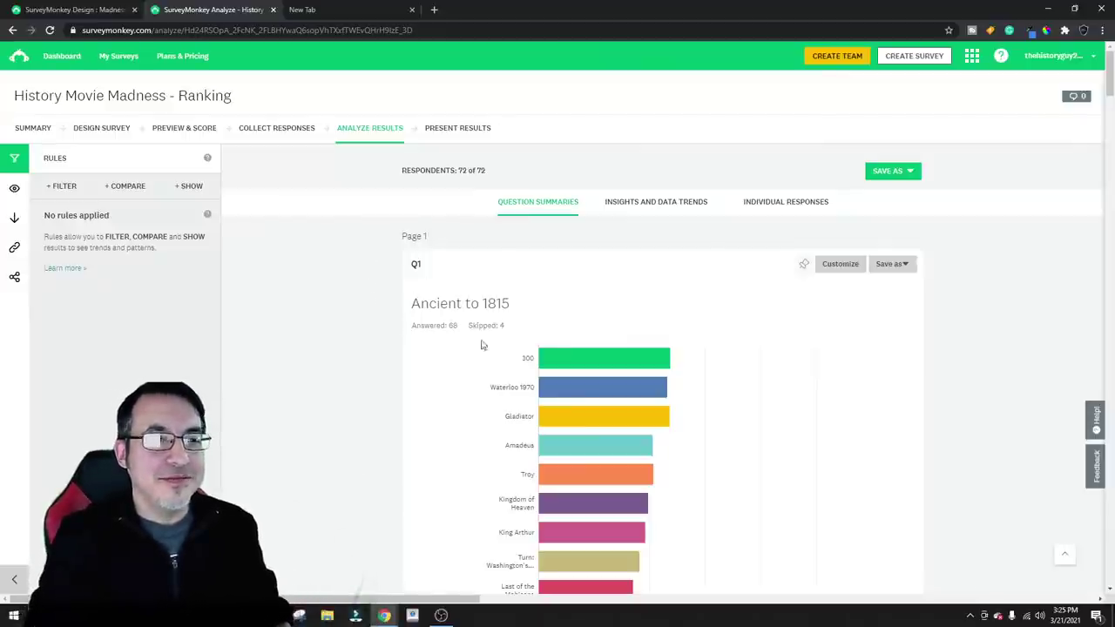
mouse_move(624, 357)
scroll(624, 355, "down", 2)
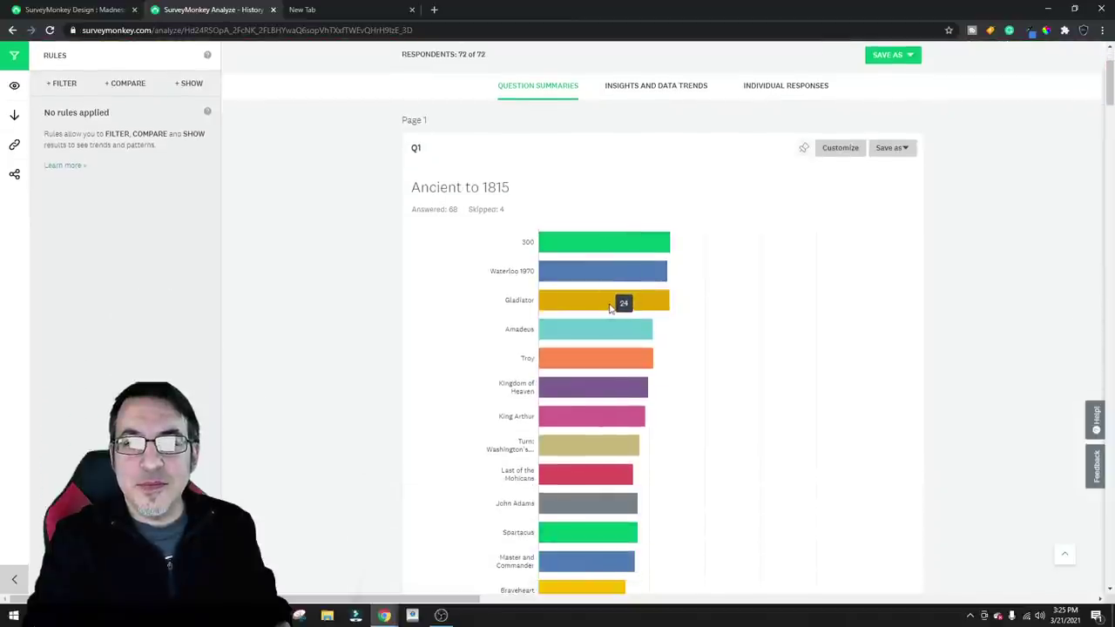
scroll(610, 309, "down", 2)
mouse_move(614, 401)
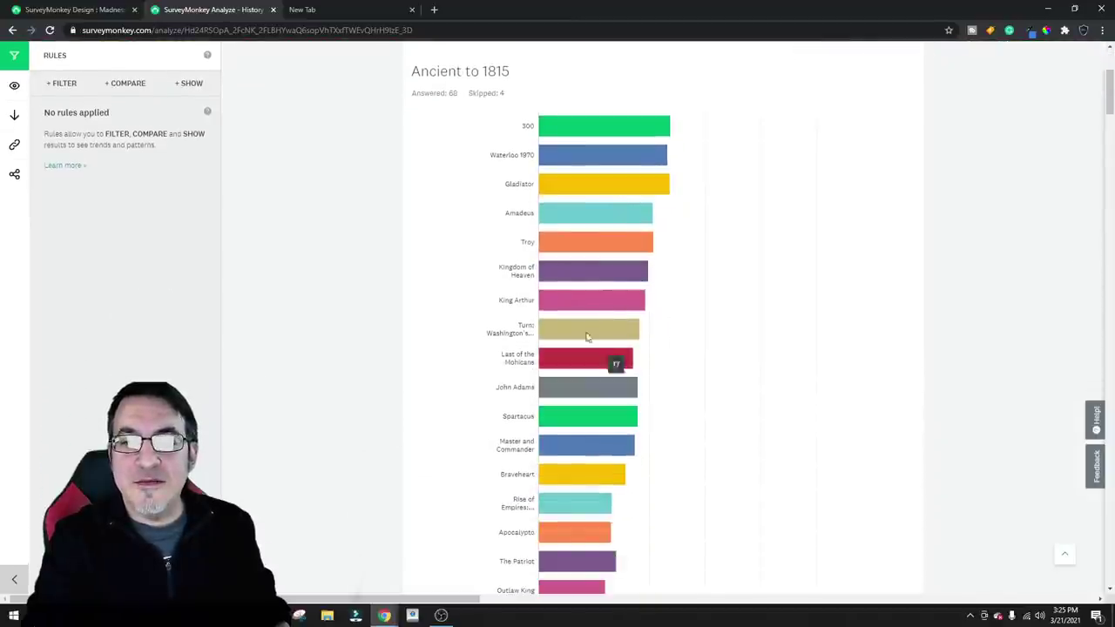
In the Madness Round 1 draft, add "Master and Commander" as the second answer and prefix the two choices with seeds 1 and 8
left_click(86, 8)
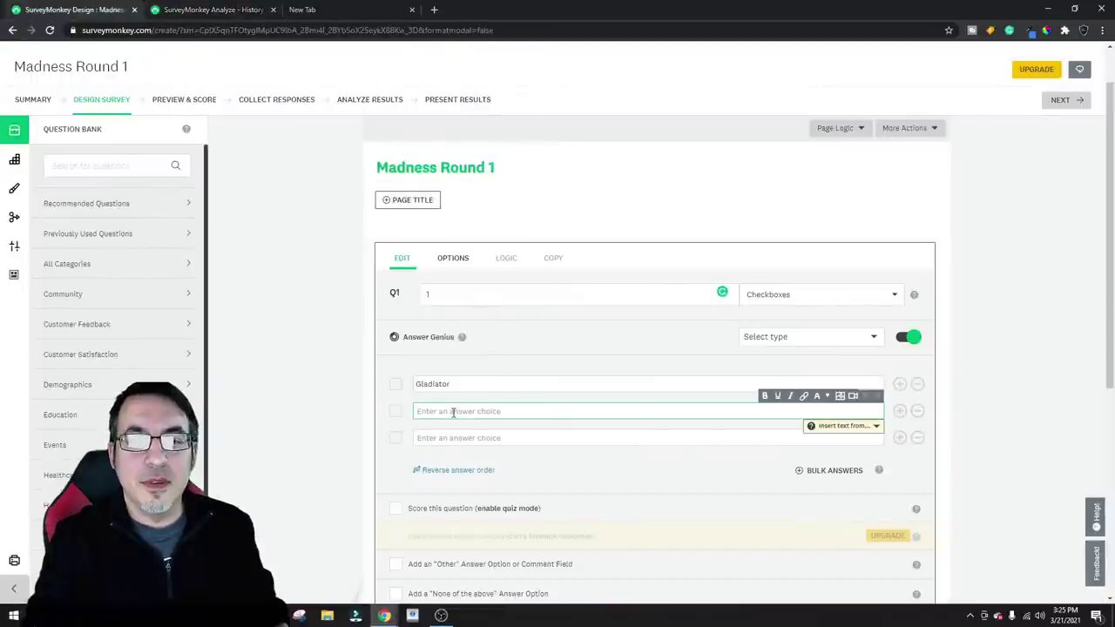
type("Master an")
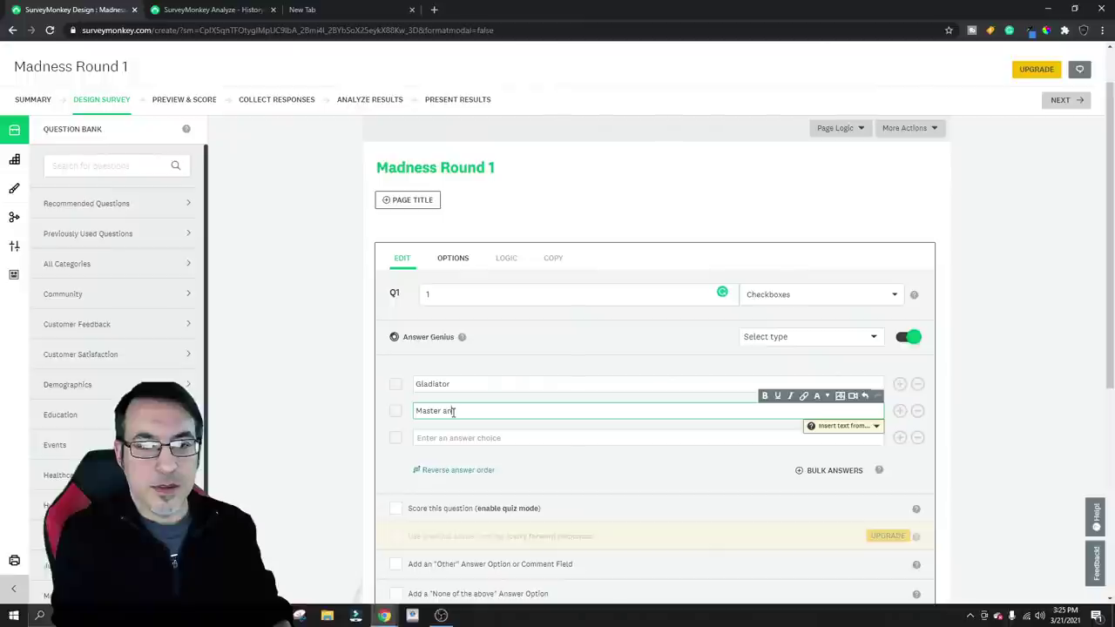
type("d Commander")
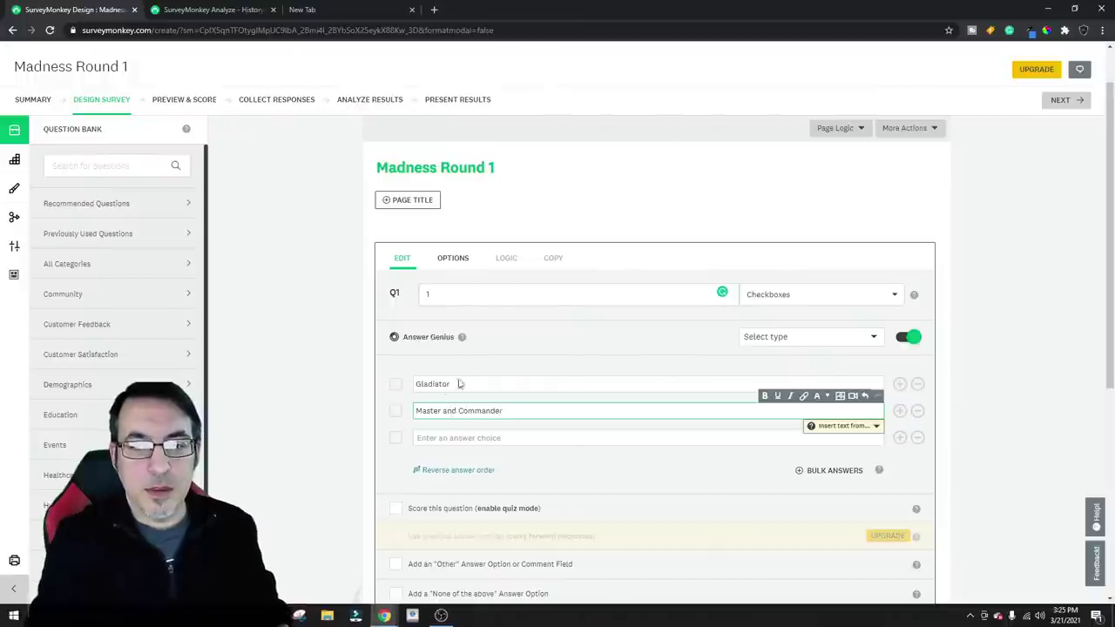
left_click(416, 388)
type("1")
left_click(416, 409)
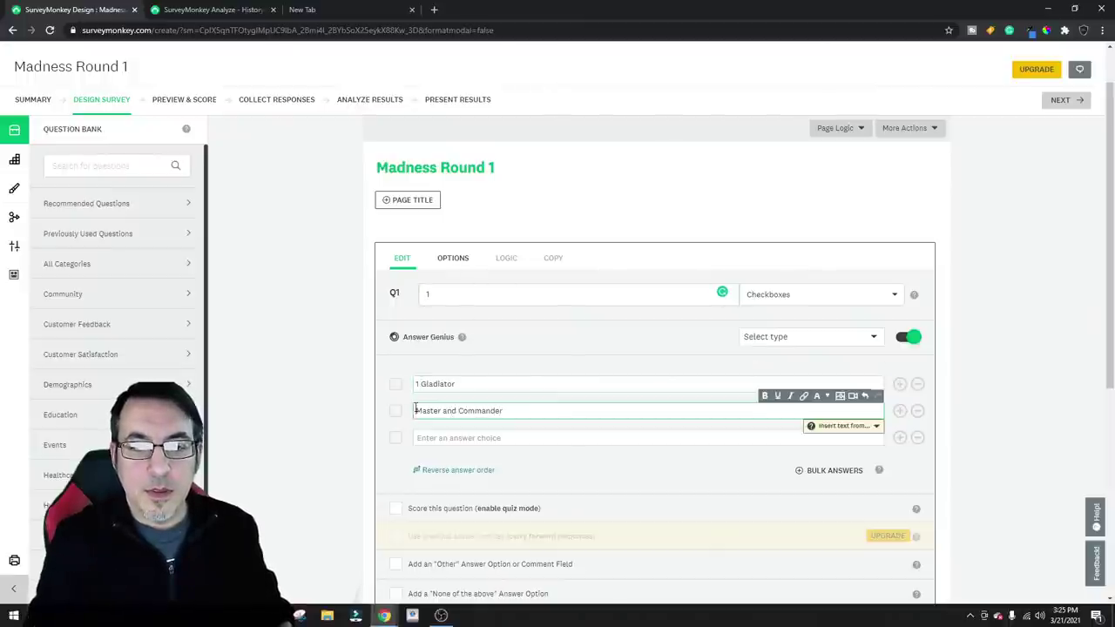
type("8")
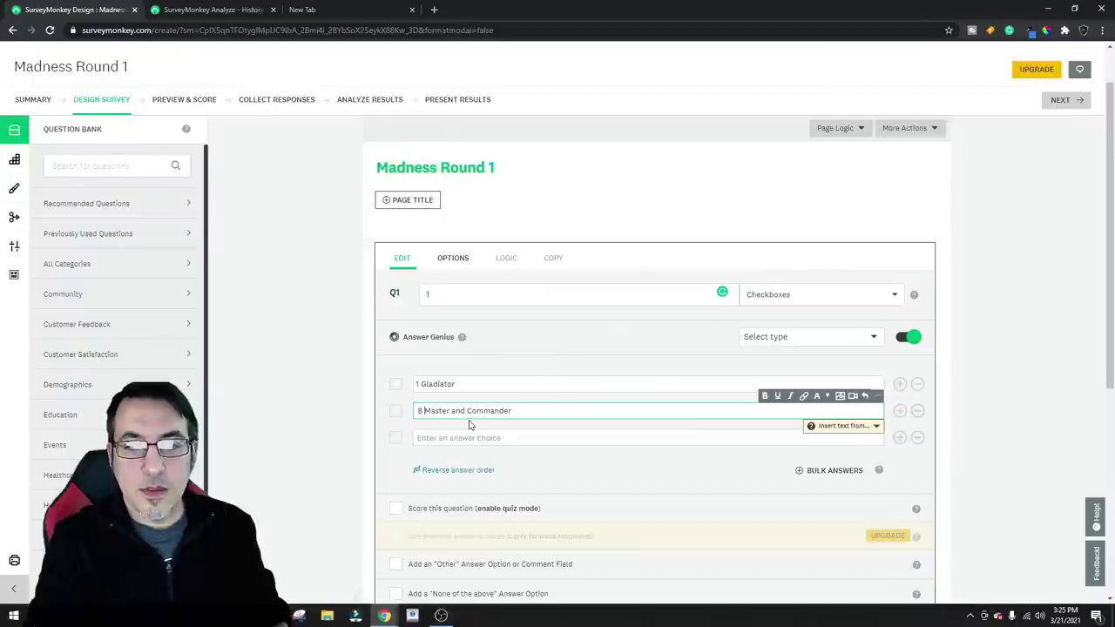
Finish the Gladiator versus Master and Commander question and add an empty second question below it
scroll(469, 425, "down", 2)
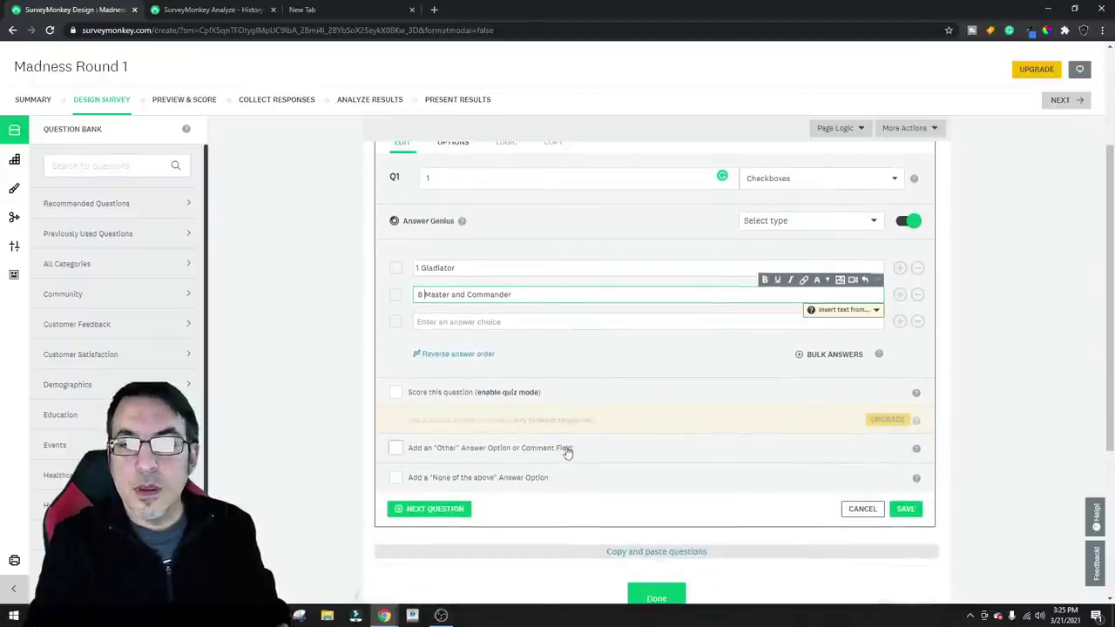
left_click(461, 508)
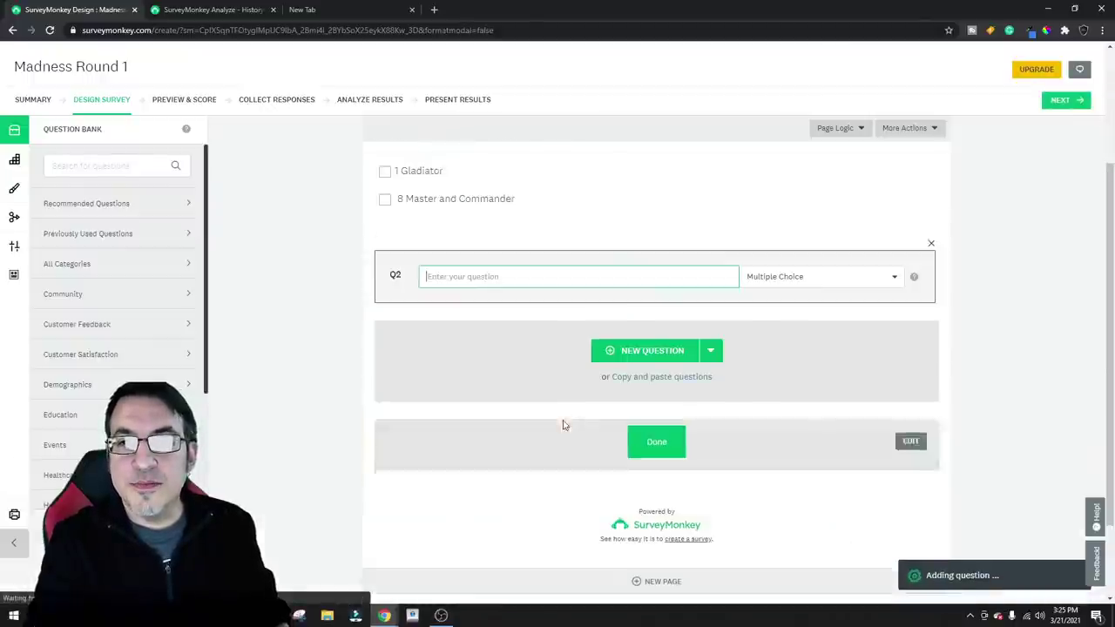
scroll(566, 351, "up", 1)
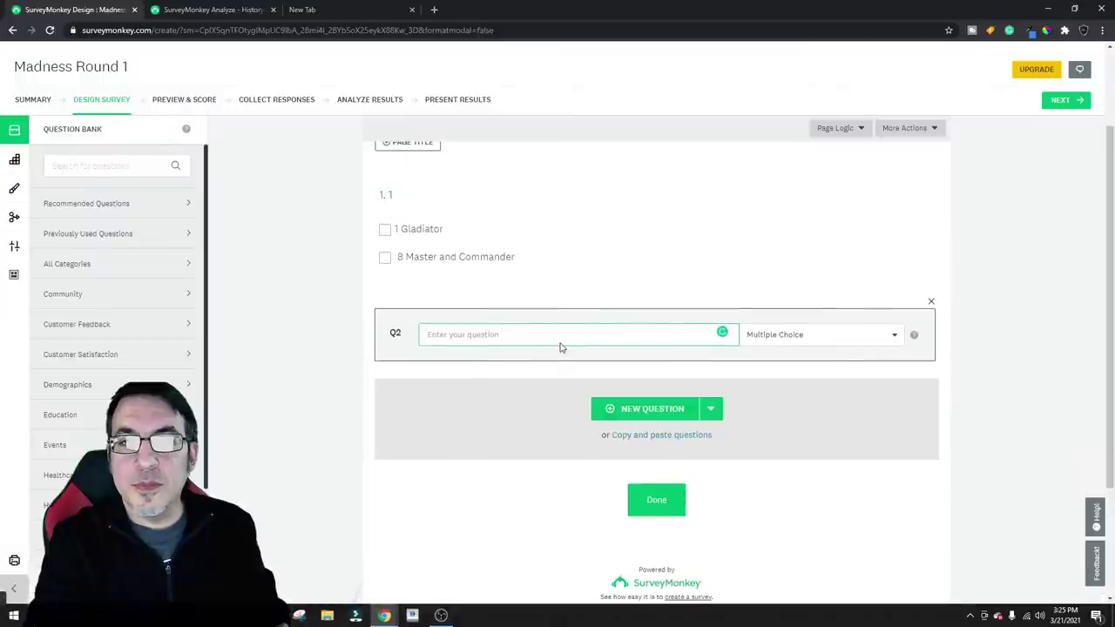
Title the second question "2" and make it a Checkboxes question
type("2")
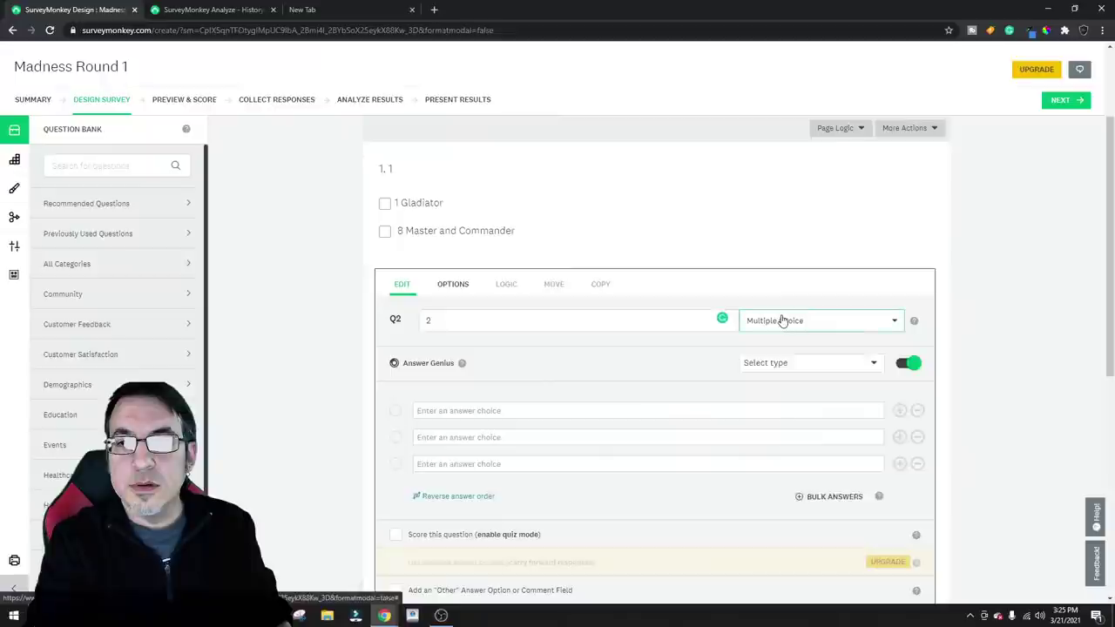
left_click(784, 320)
left_click(711, 372)
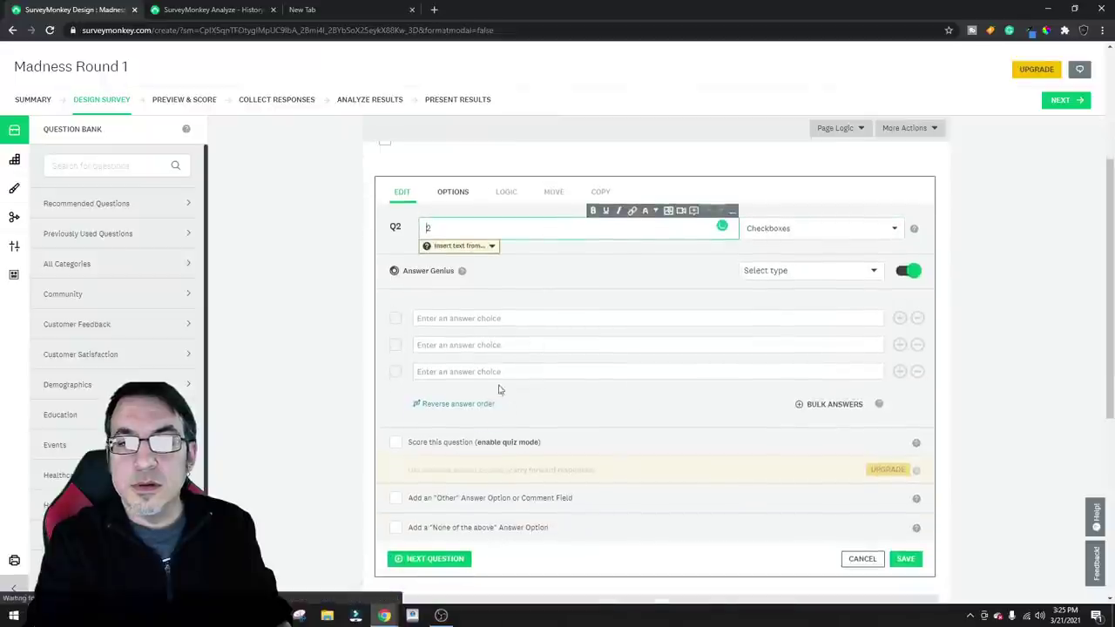
Give question 2 the answer choices "300" and "John Adams", and add an empty third question below it
left_click(469, 319)
type("300")
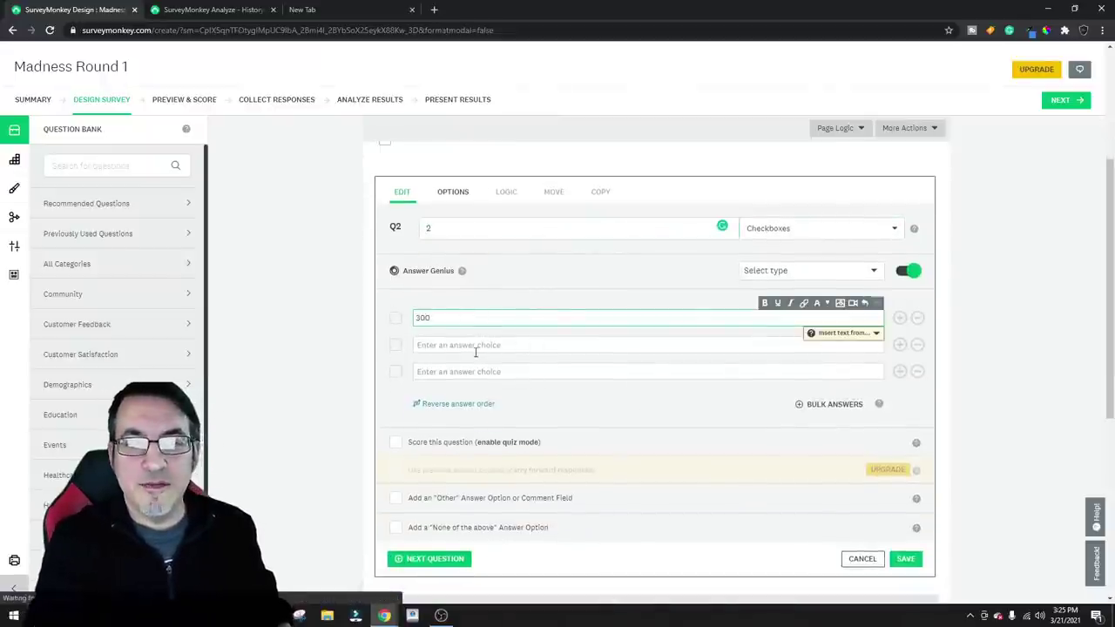
left_click(475, 347)
type("John A")
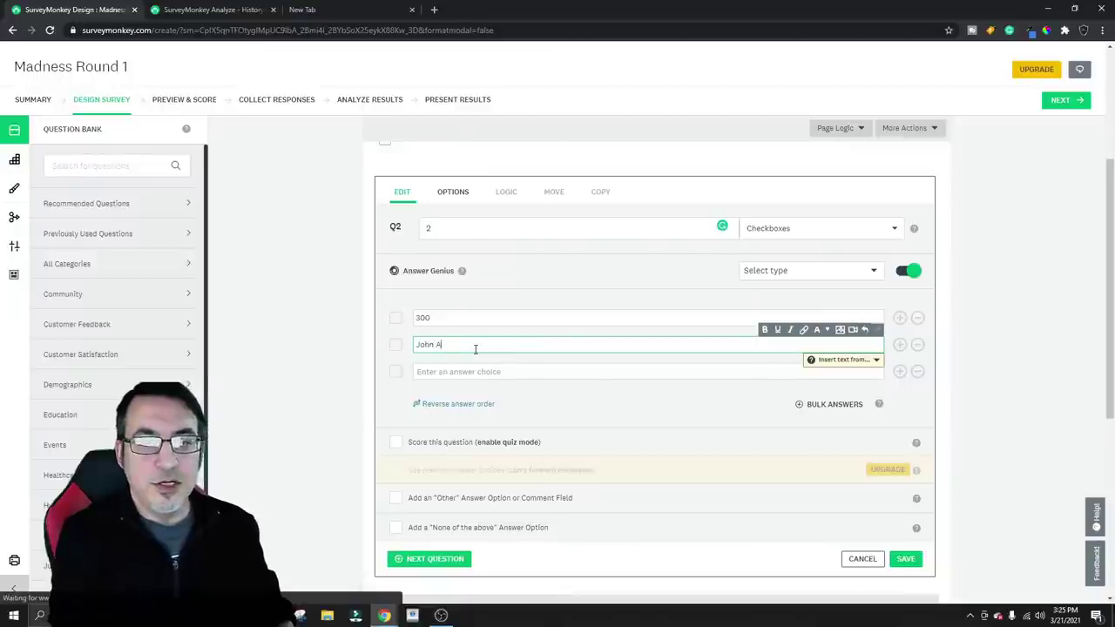
type("dams")
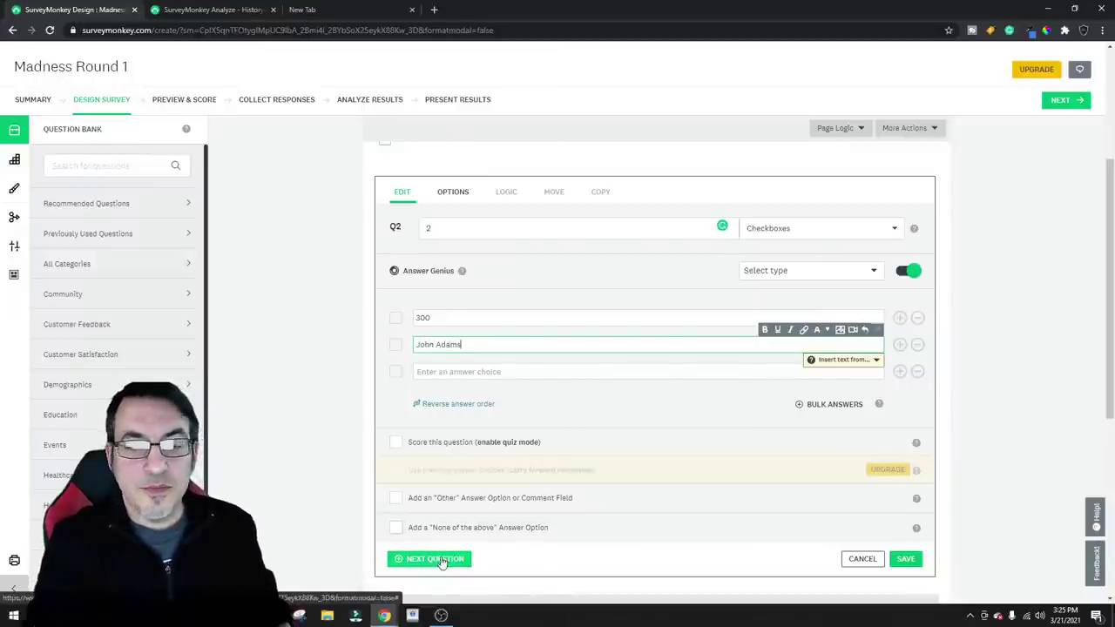
left_click(434, 558)
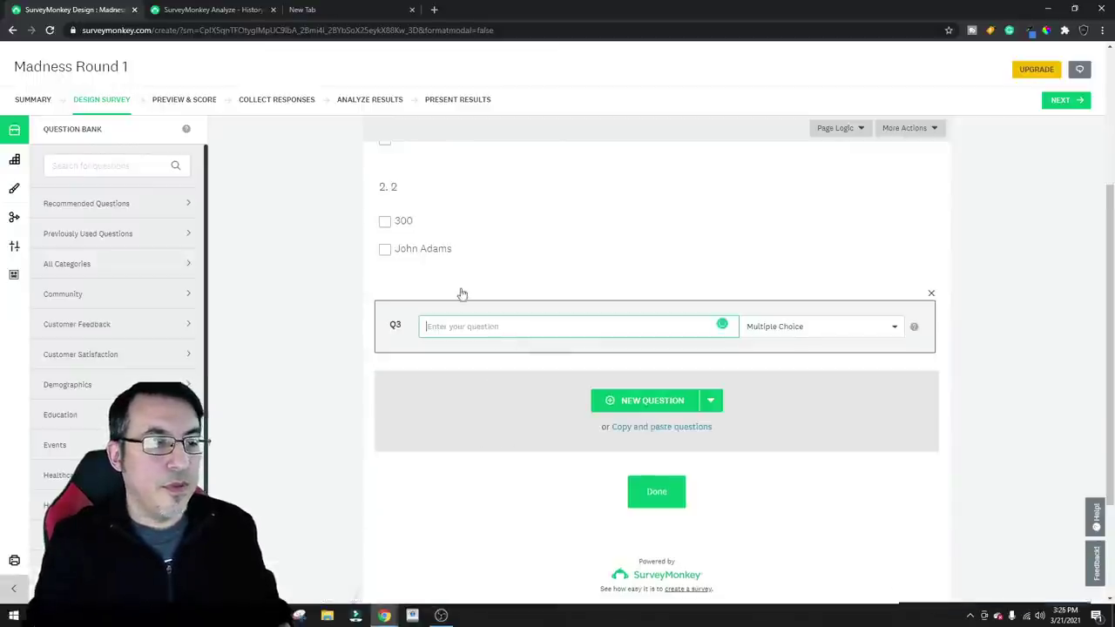
Consult the Ancient to 1815 movie ranking for the following matchup and title the third question "3"
left_click(225, 10)
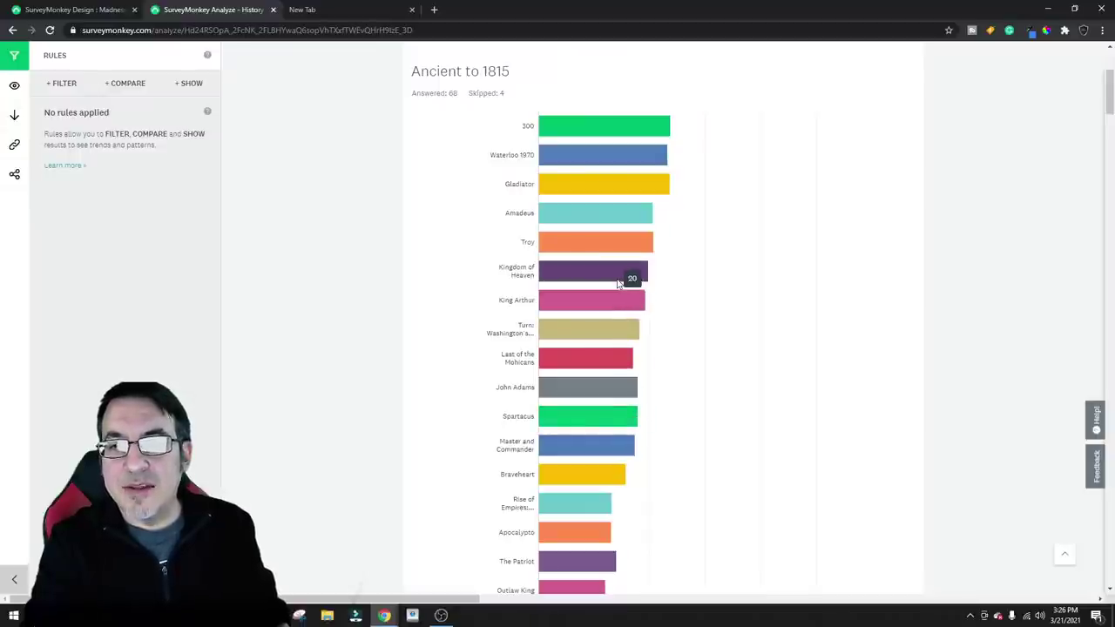
left_click(102, 9)
type("Wat")
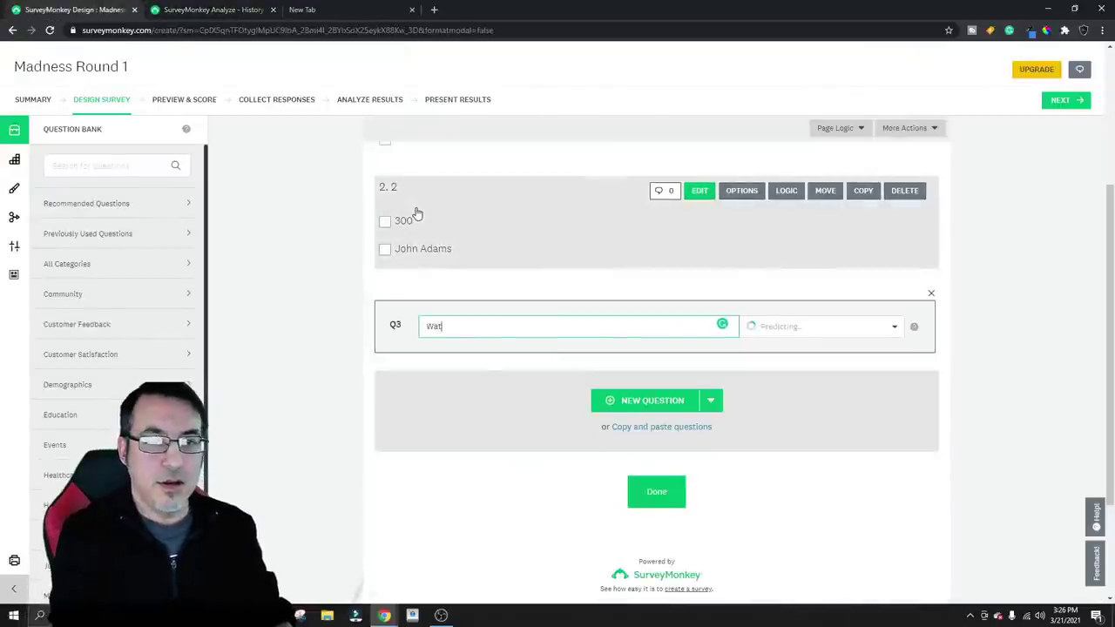
type("erloo")
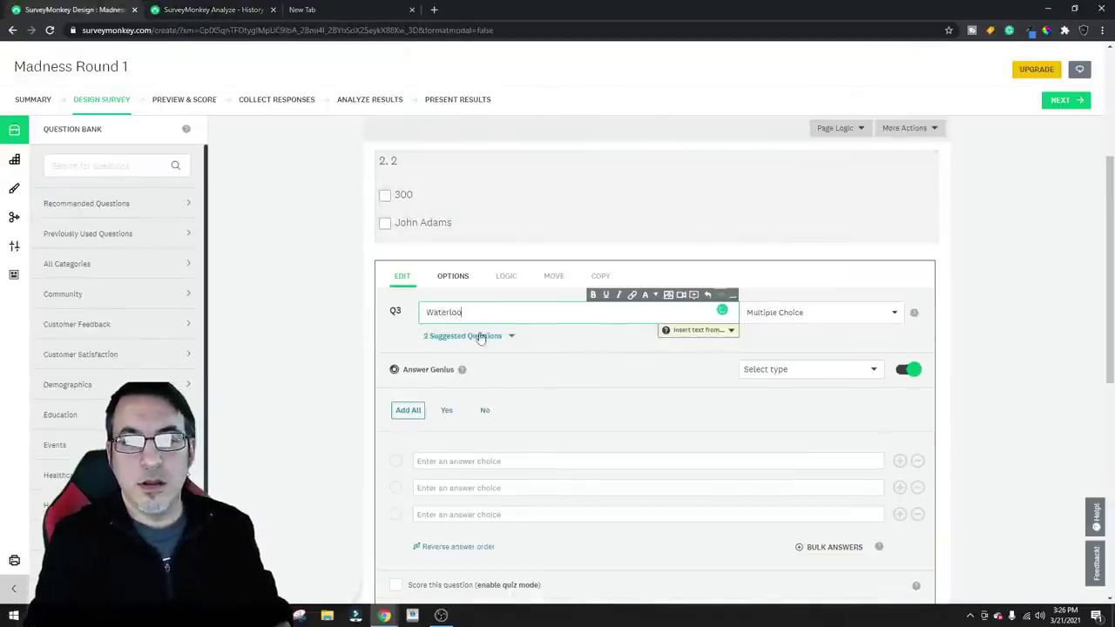
double_click(487, 316)
type("3")
Give question 3 the answer choices "Waterloo" and "King Arthur", and add an empty fourth question below it
left_click(479, 459)
type("W")
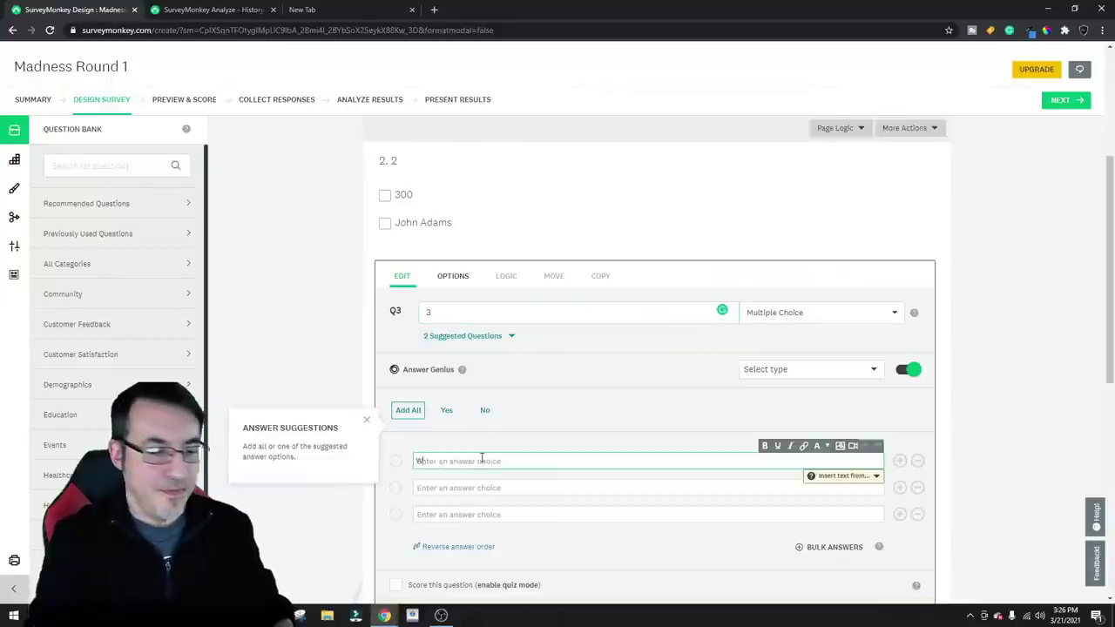
type("aterloo")
key("Tab")
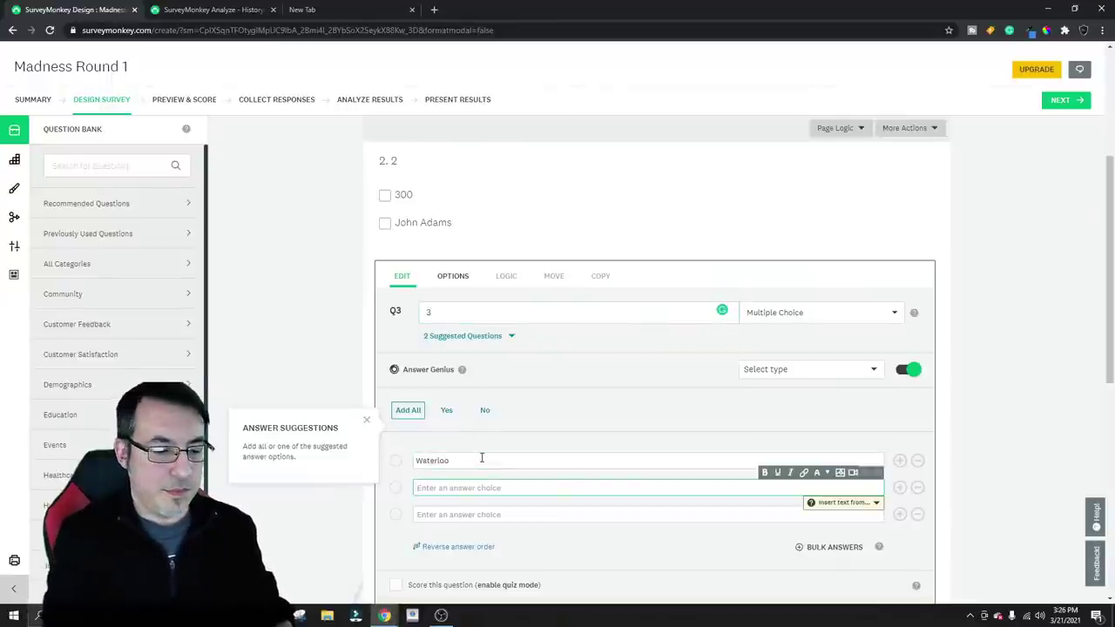
type("King Arthur")
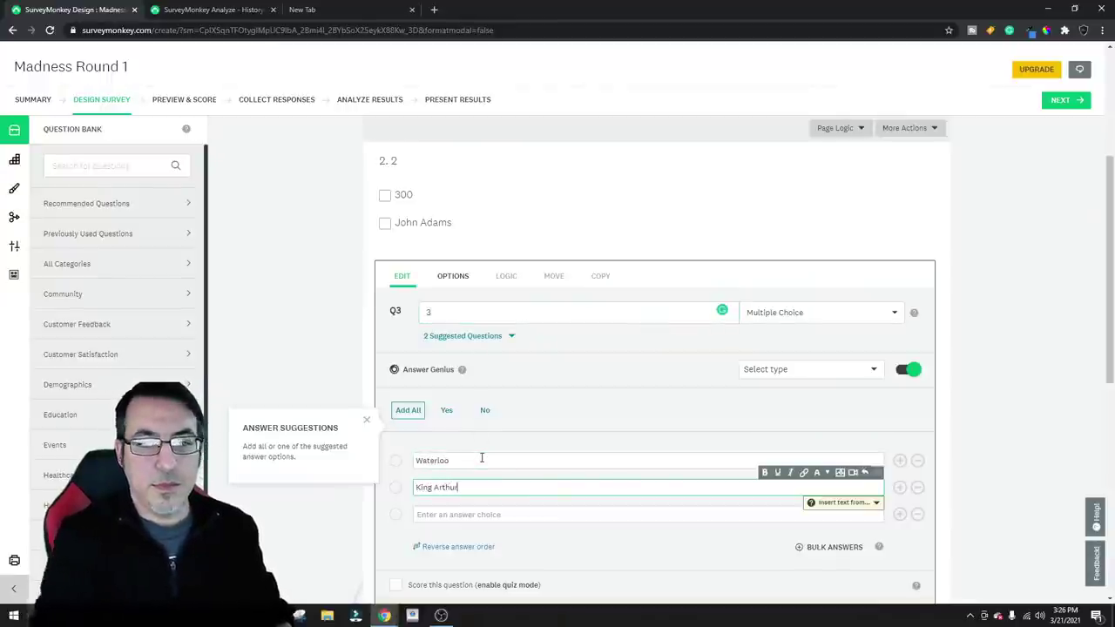
scroll(488, 457, "down", 2)
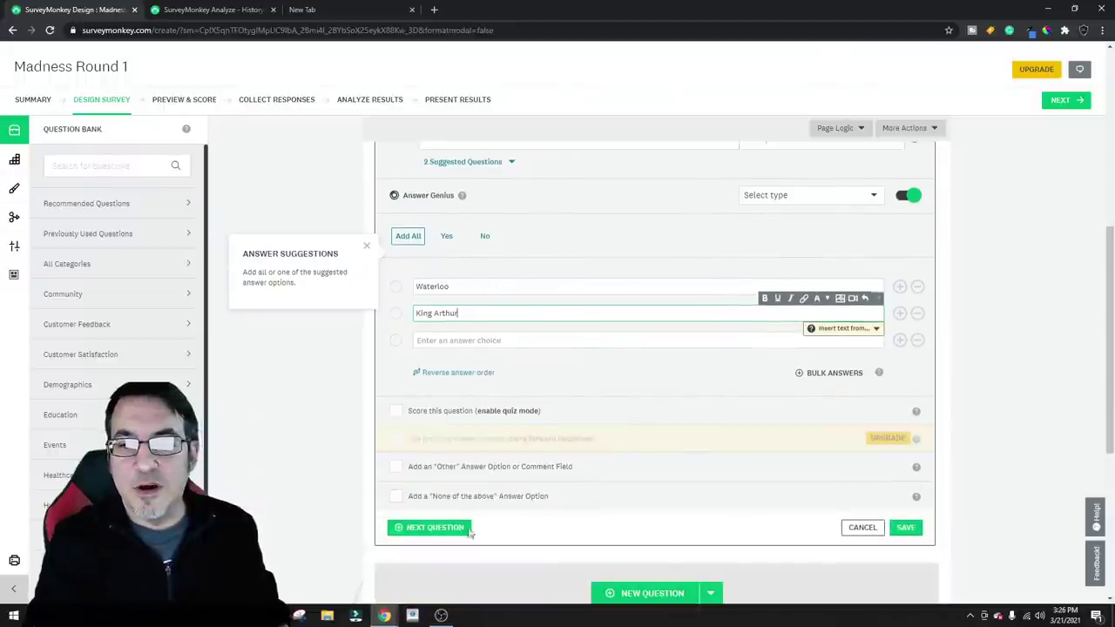
left_click(467, 531)
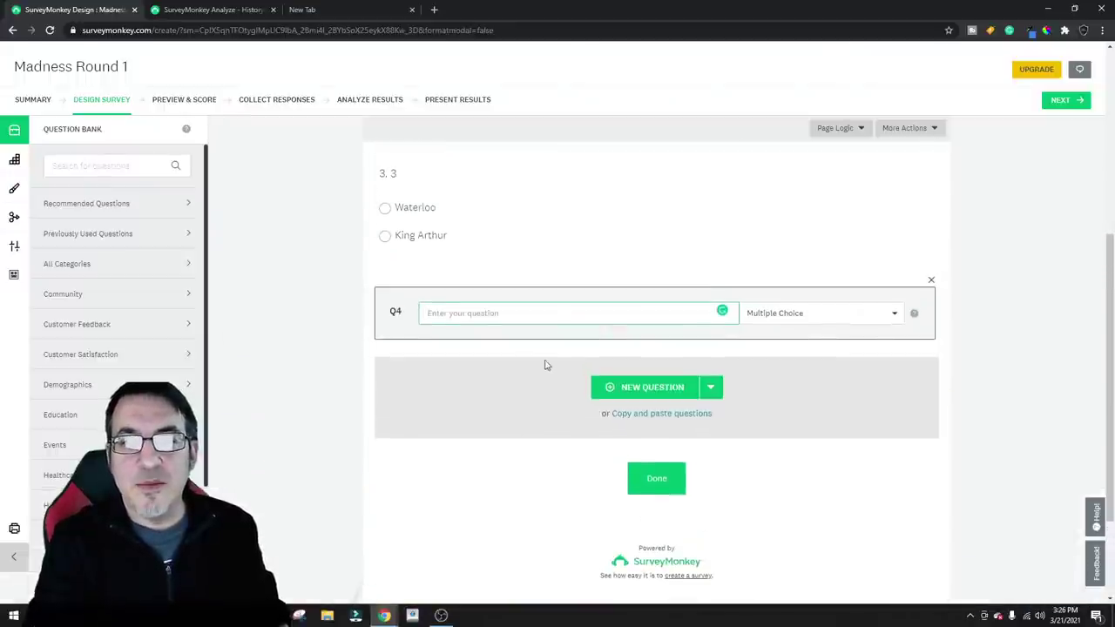
Title the fourth question "4" and make it a Checkboxes question
scroll(544, 364, "up", 1)
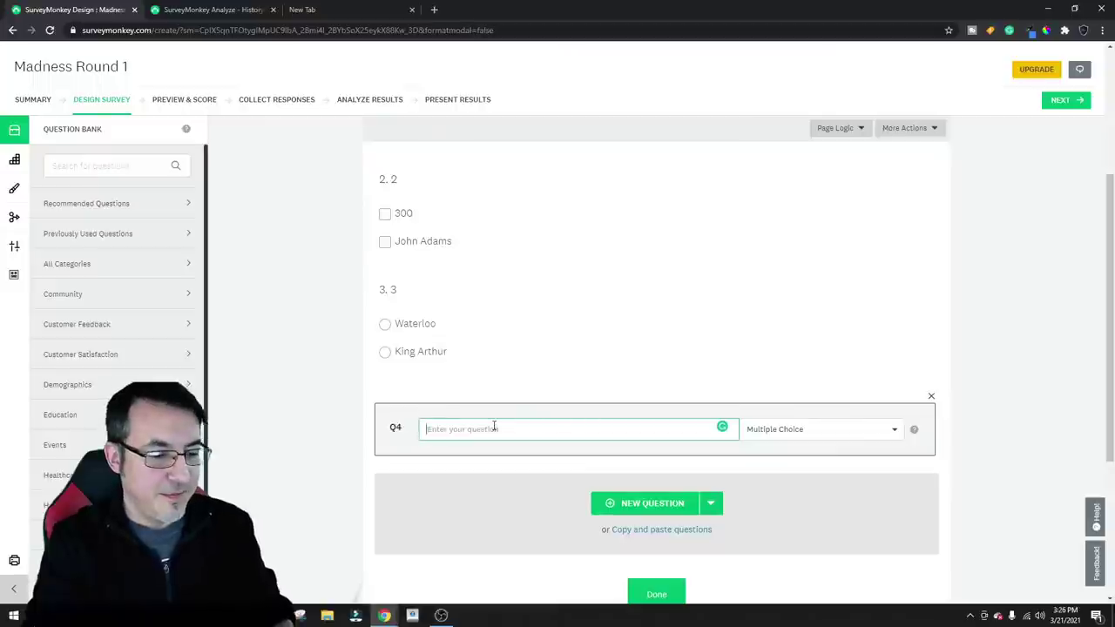
type("4")
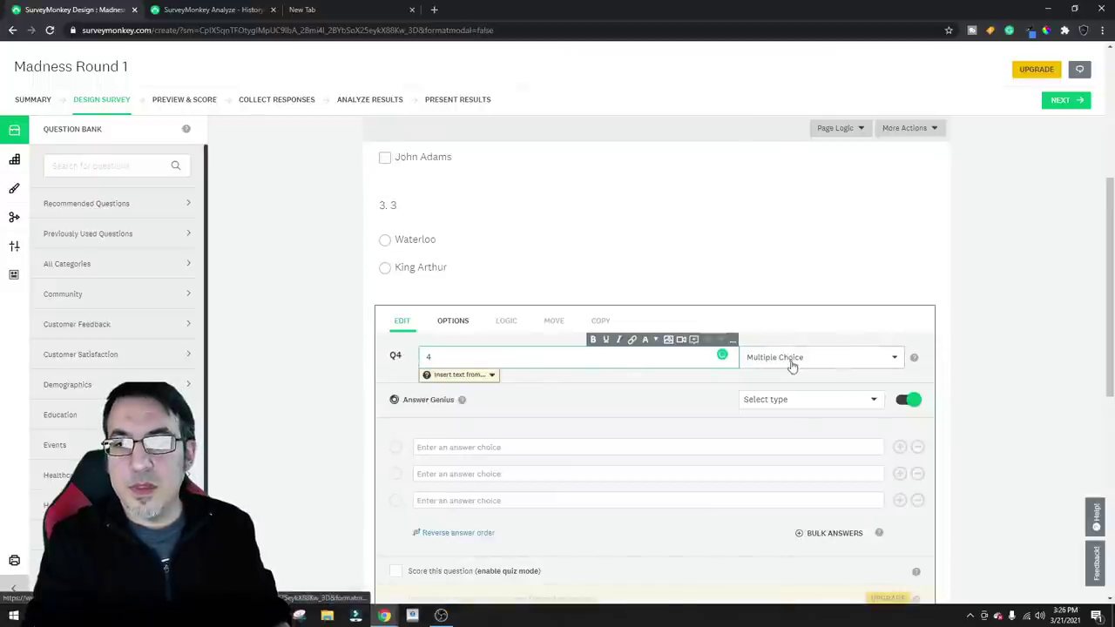
left_click(792, 366)
left_click(704, 418)
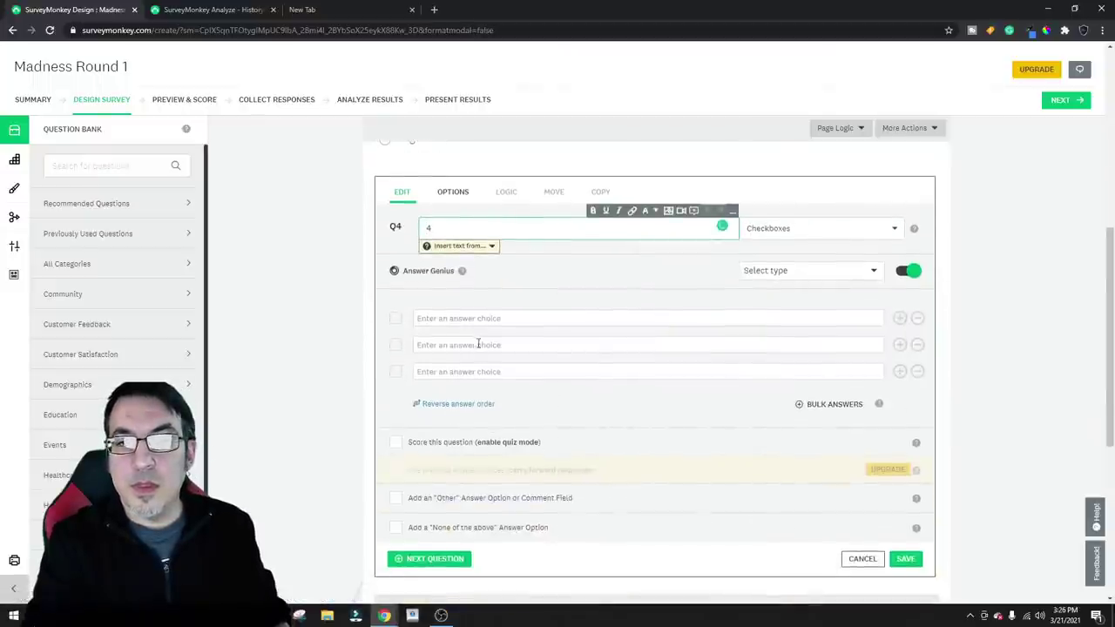
Look up the next seed in the Ancient to 1815 ranking and enter "Amadeus" as question 4's first answer choice
left_click(209, 9)
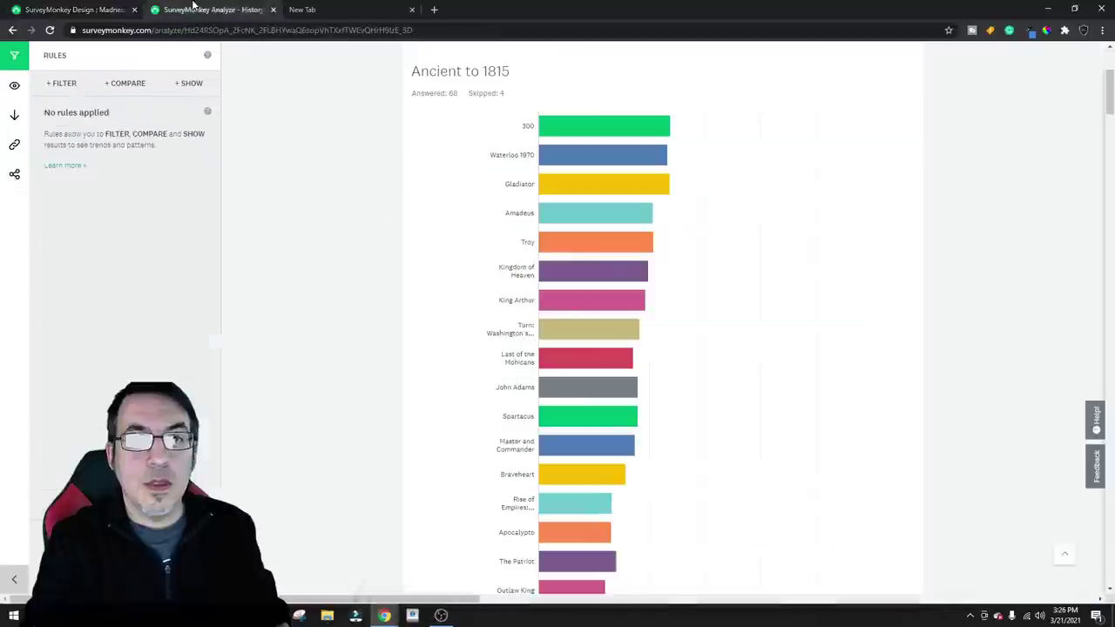
left_click(93, 7)
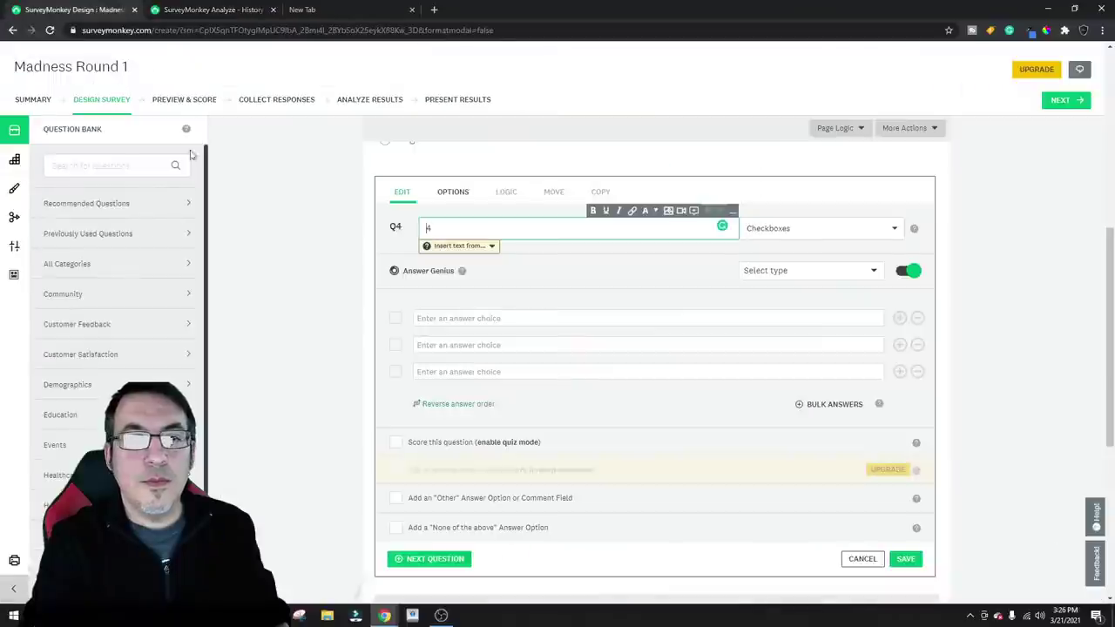
left_click(470, 319)
type("Amadeus")
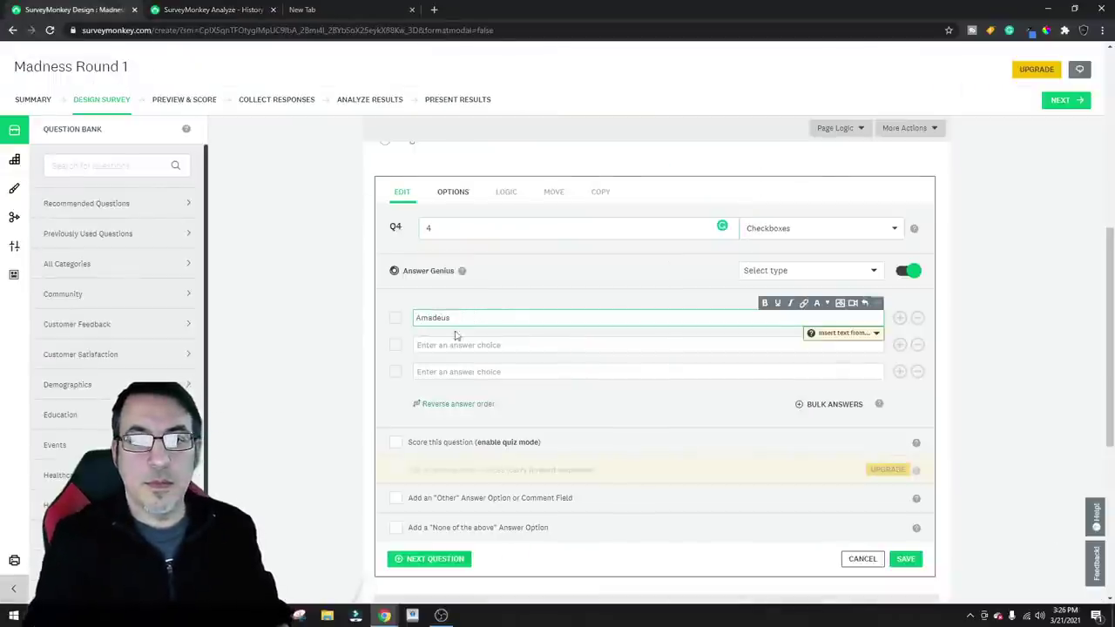
Check the ranking for the opponent, enter "Troy" as question 4's second answer choice and add an empty fifth question
left_click(471, 343)
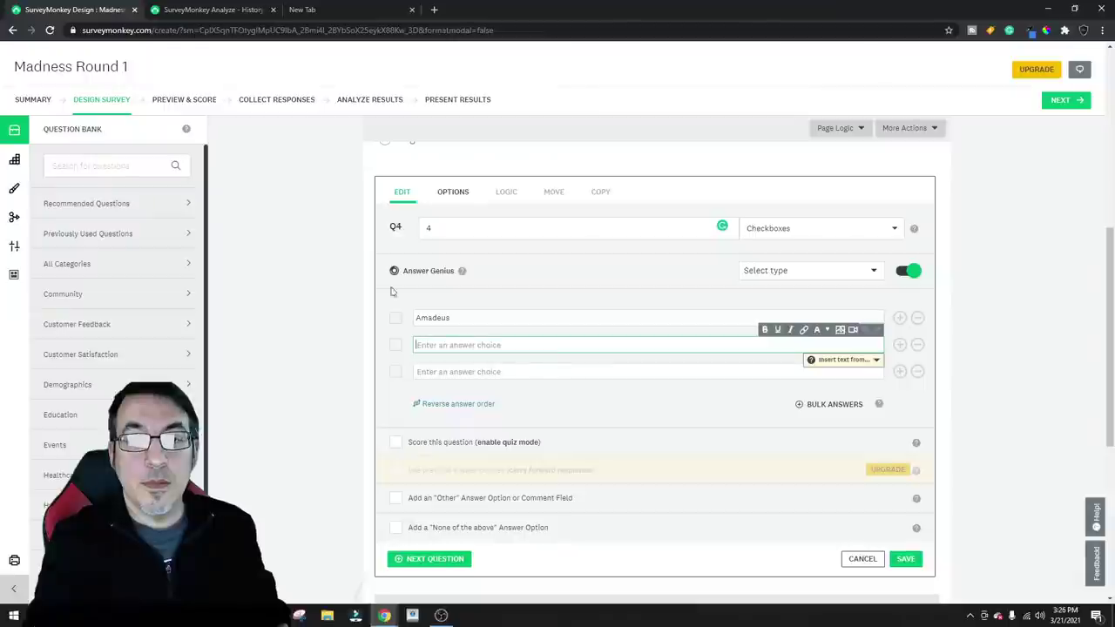
left_click(188, 9)
scroll(609, 236, "down", 8)
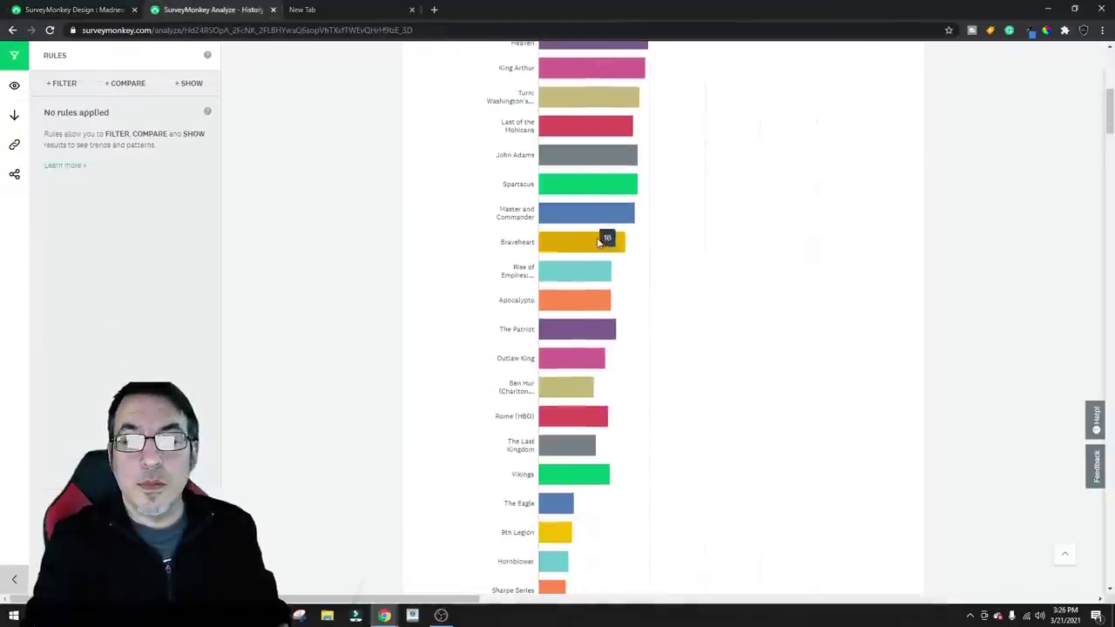
scroll(732, 277, "up", 5)
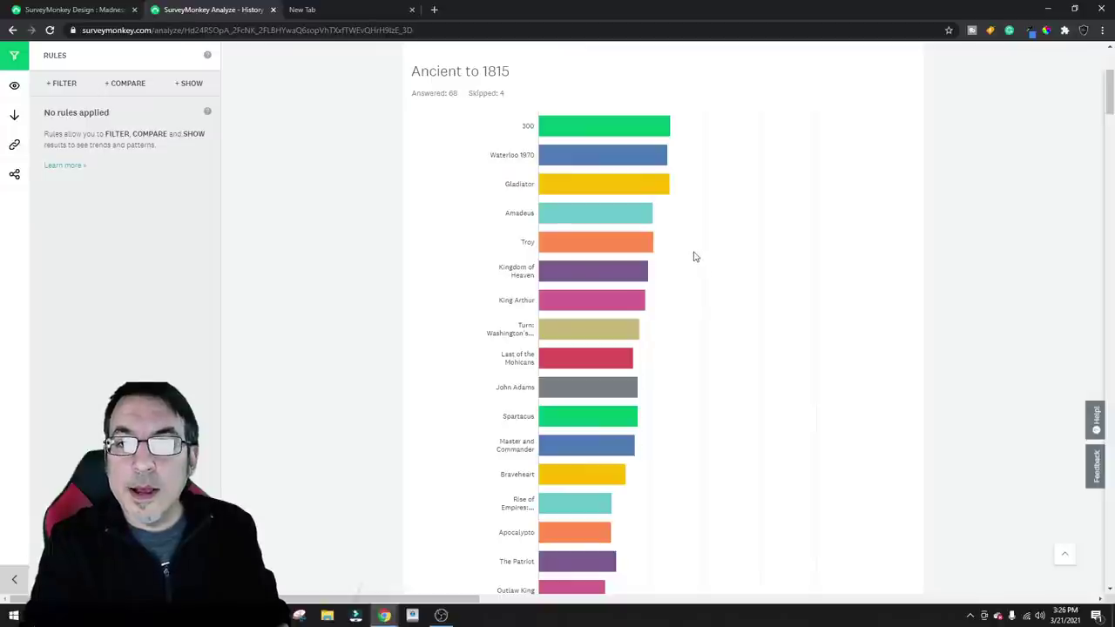
left_click(87, 9)
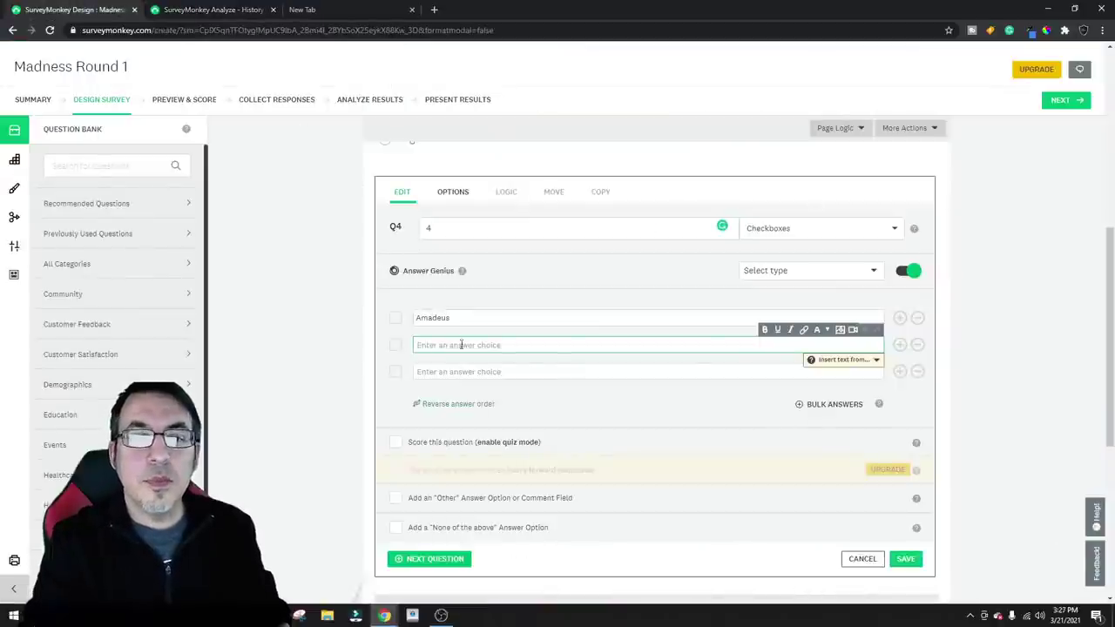
type("Troy")
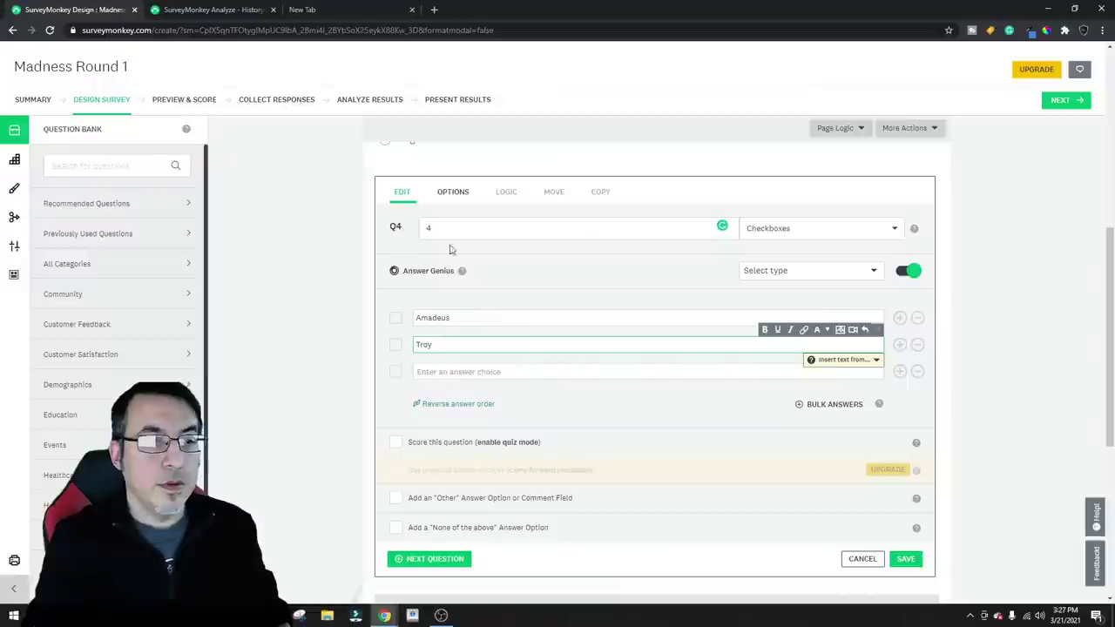
scroll(483, 383, "down", 1)
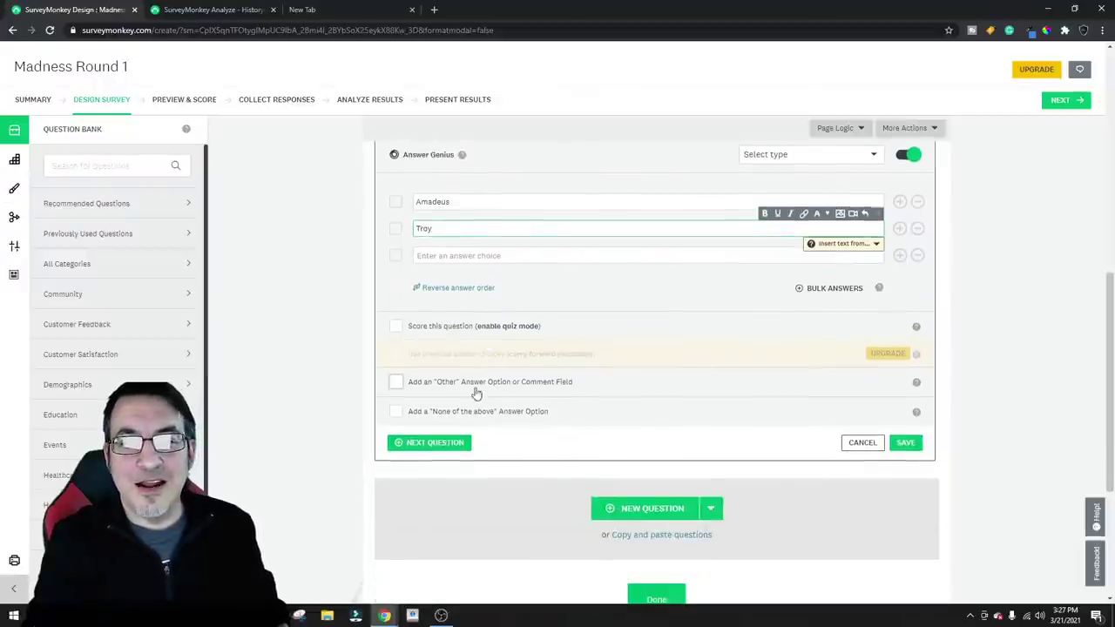
left_click(440, 446)
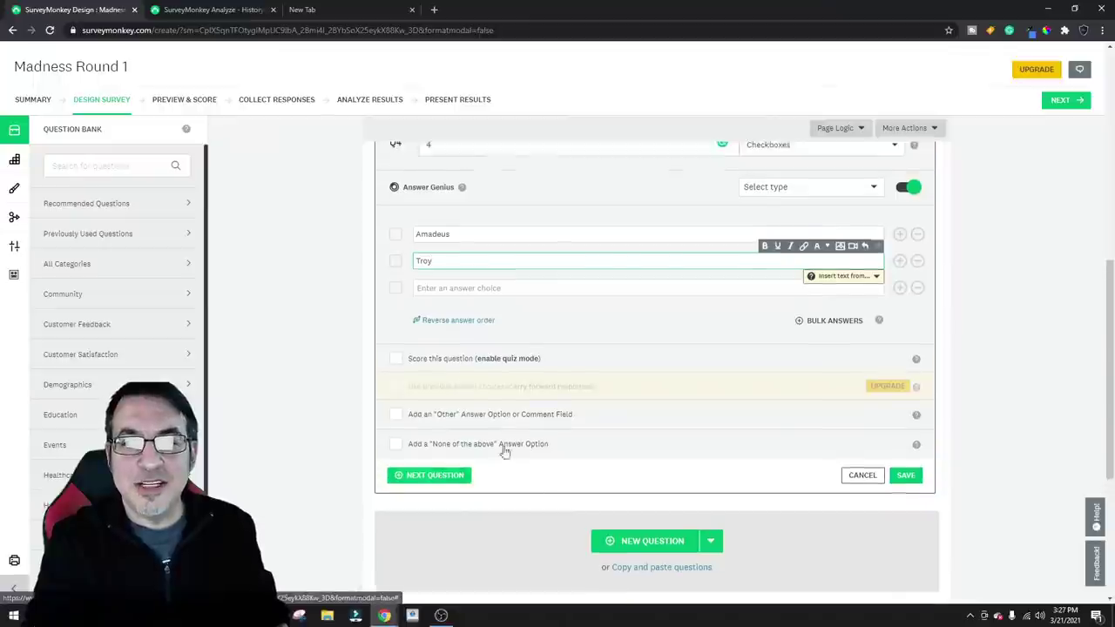
left_click(440, 446)
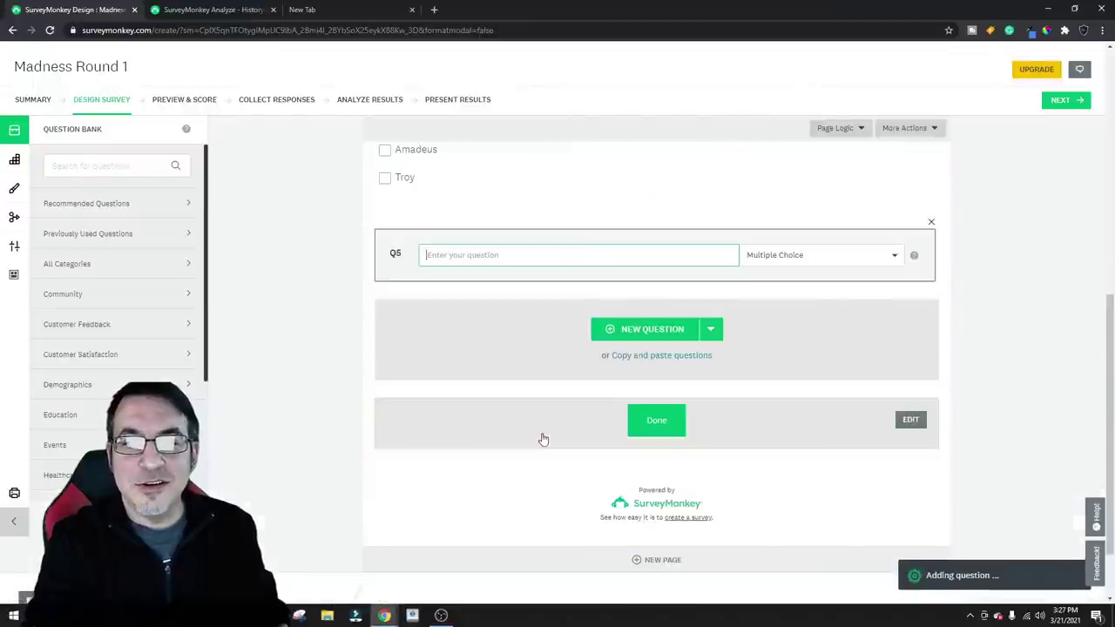
Title the fifth question "5" and make it a Checkboxes question
type("5")
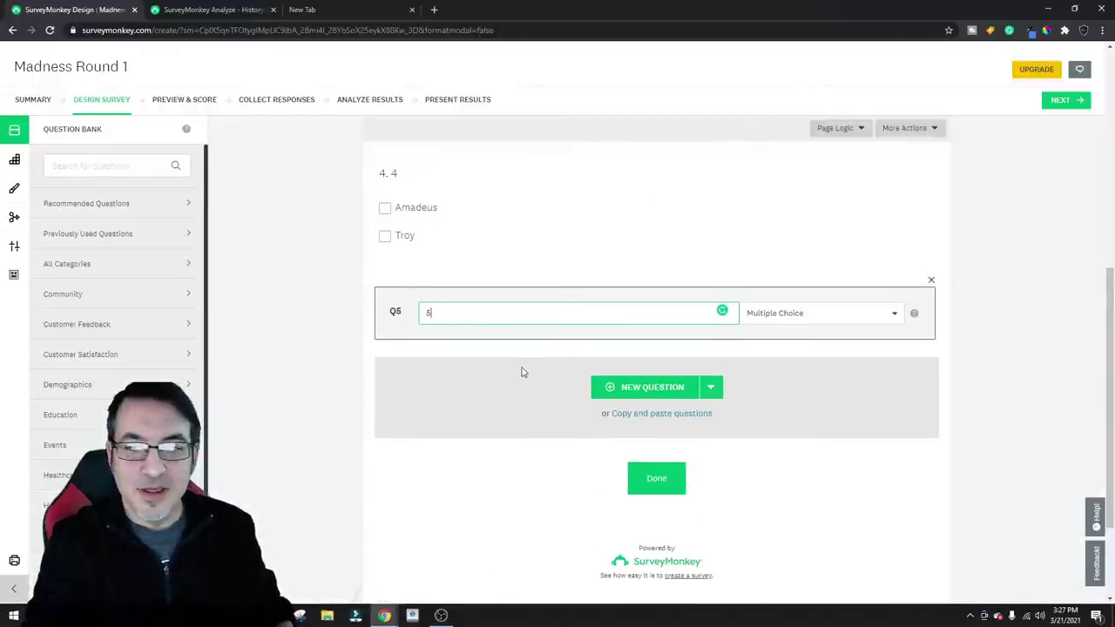
left_click(799, 301)
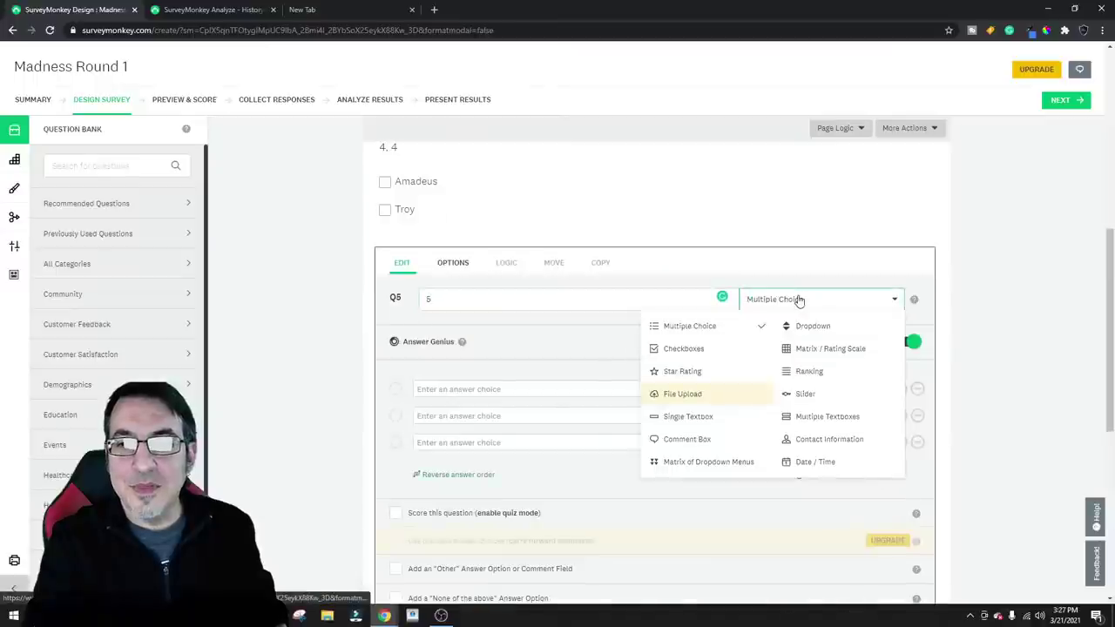
left_click(704, 347)
Compare the matchups entered in Madness Round 1 with the Ancient to 1815 movie ranking
left_click(202, 9)
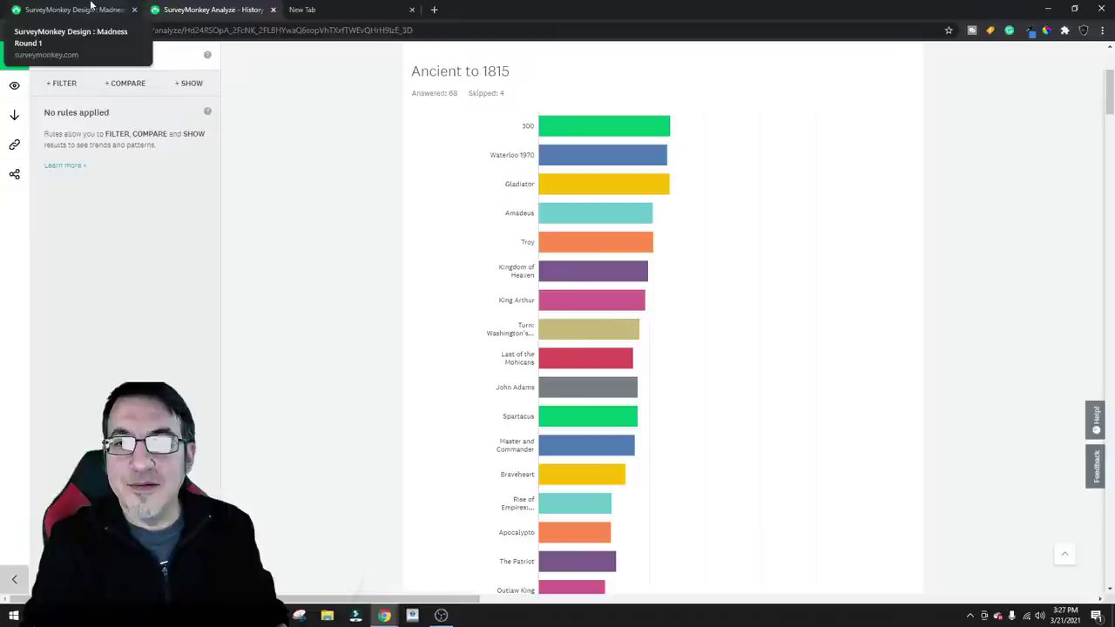
left_click(91, 6)
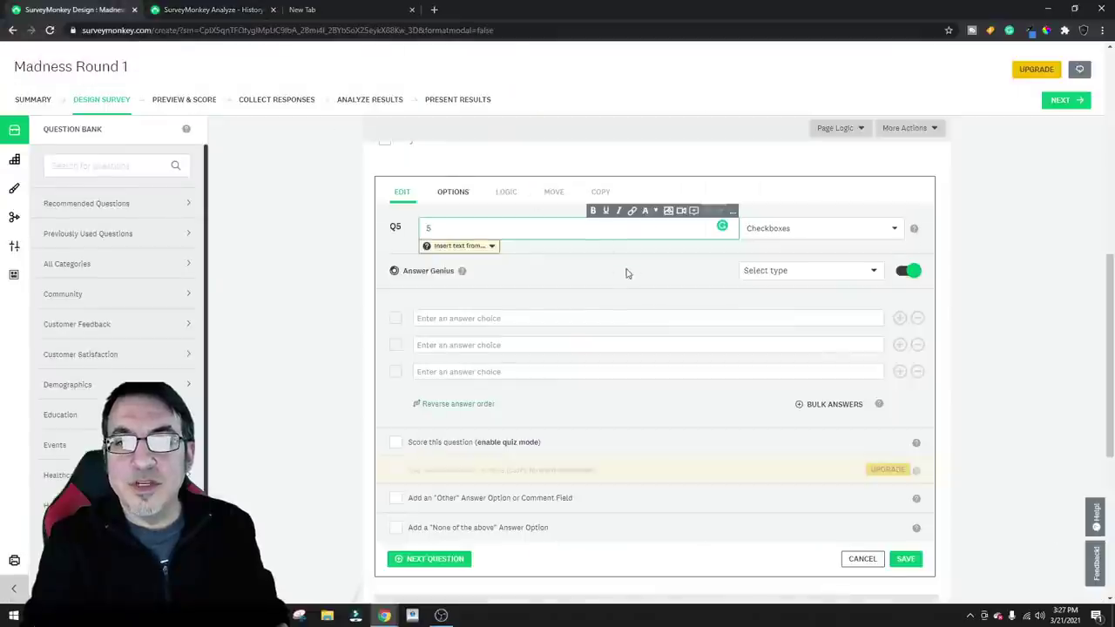
scroll(626, 273, "up", 3)
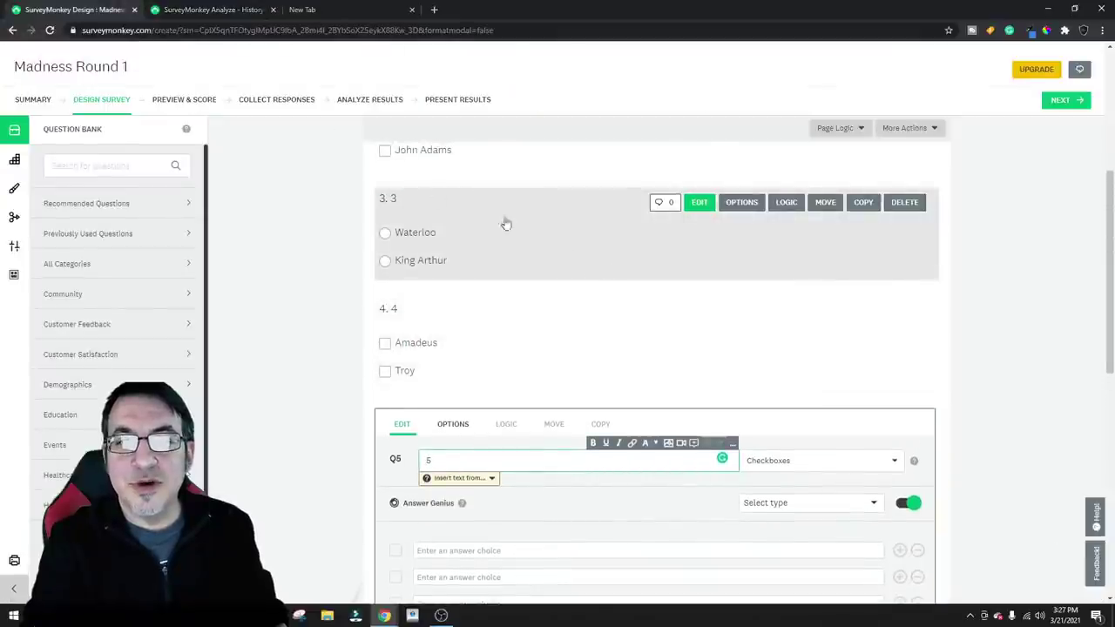
left_click(205, 10)
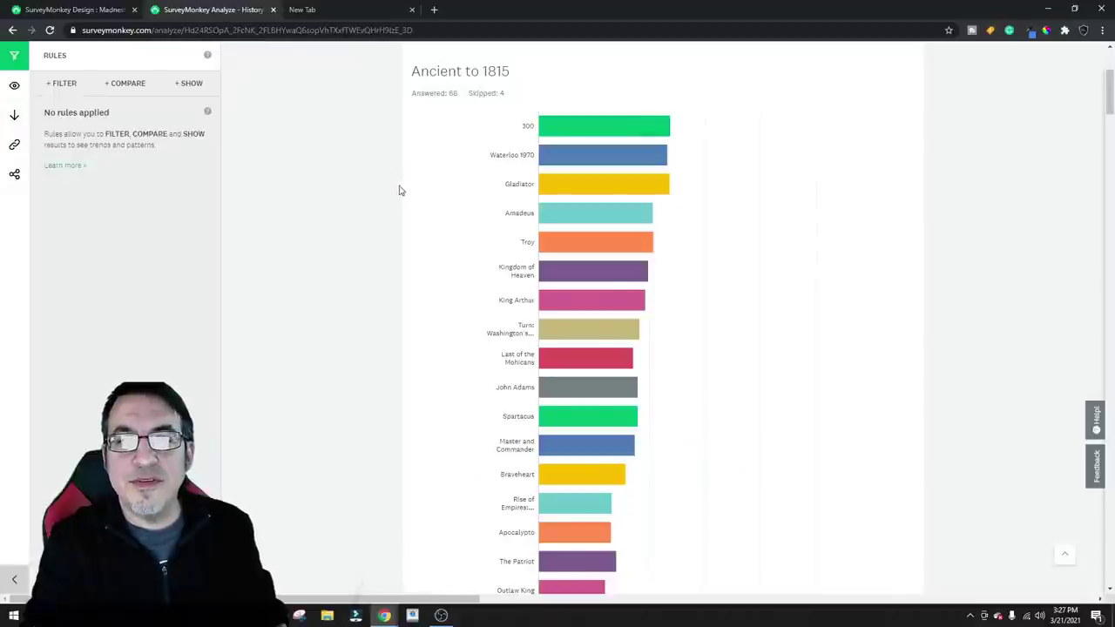
left_click(117, 9)
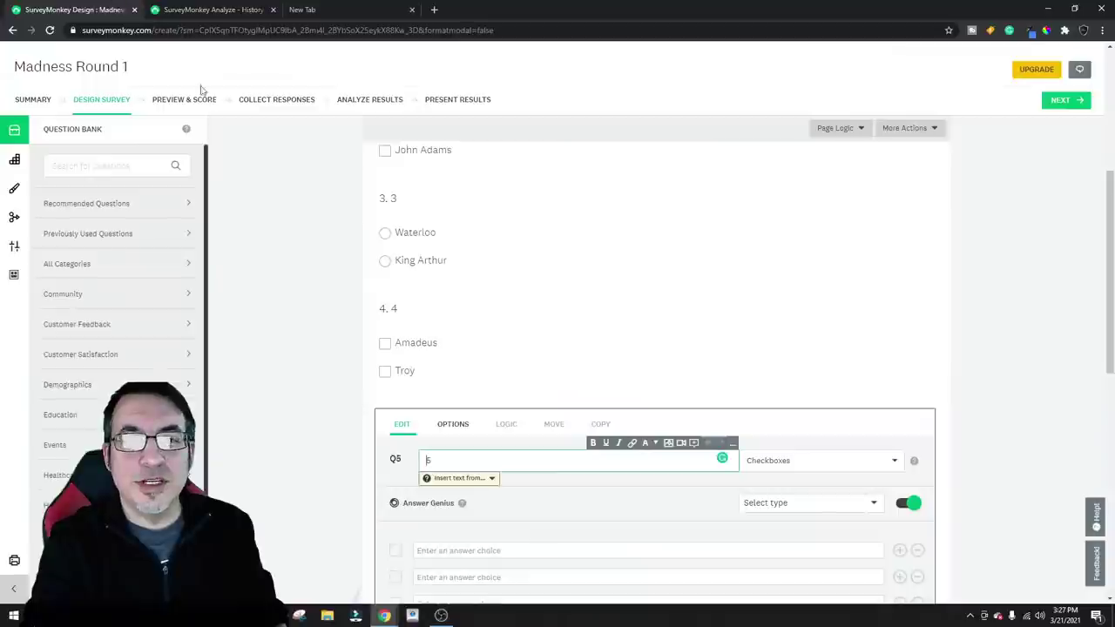
scroll(523, 318, "up", 3)
scroll(540, 316, "down", 1)
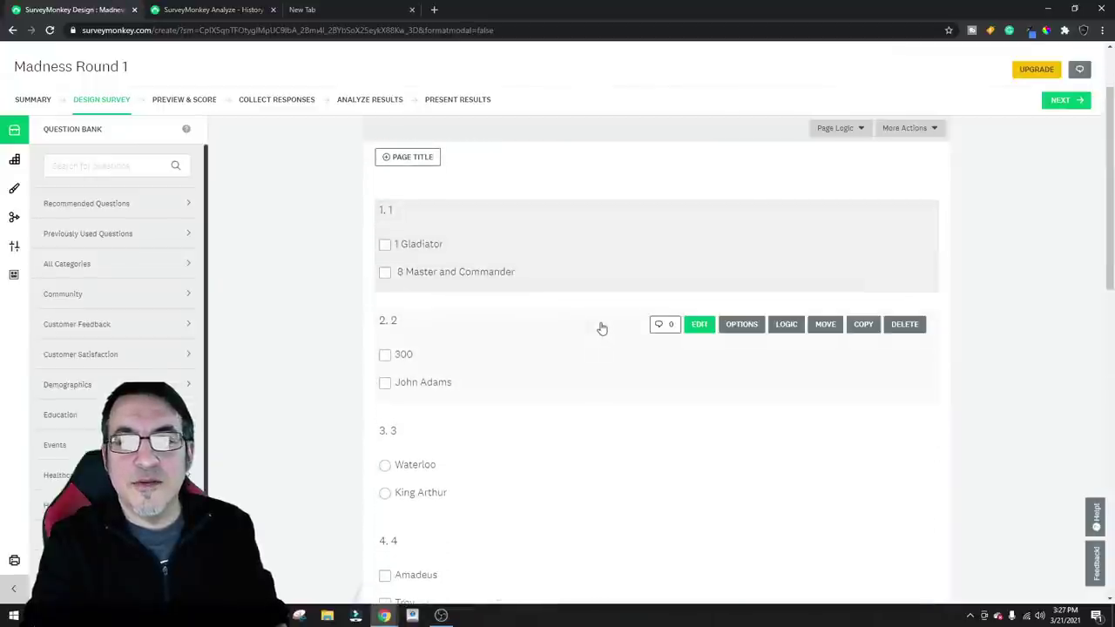
left_click(698, 324)
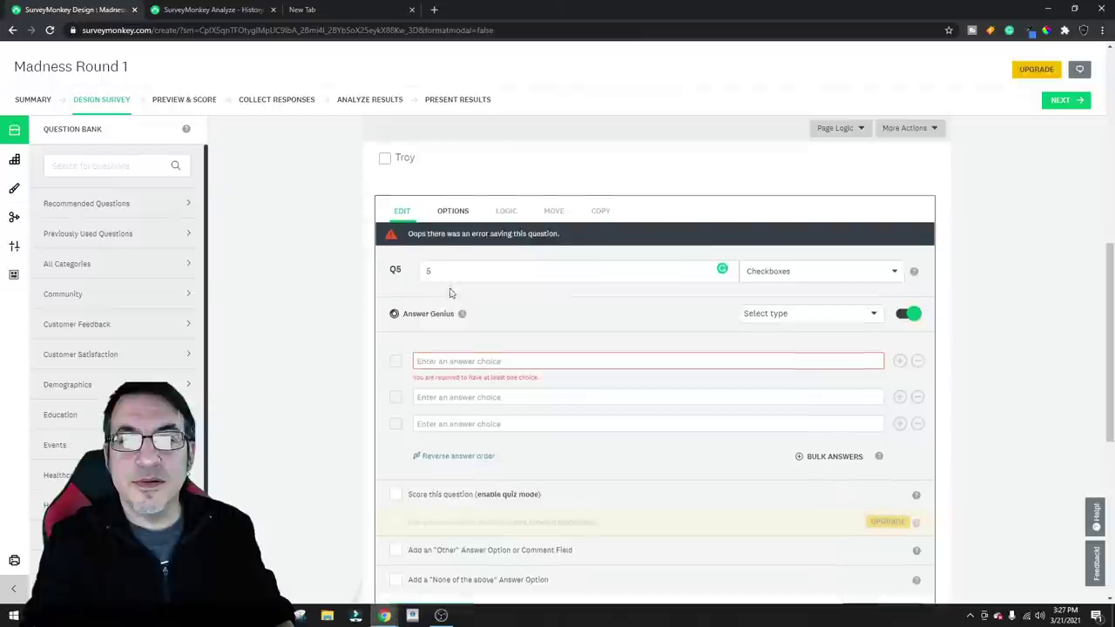
scroll(451, 294, "up", 5)
scroll(452, 374, "down", 3)
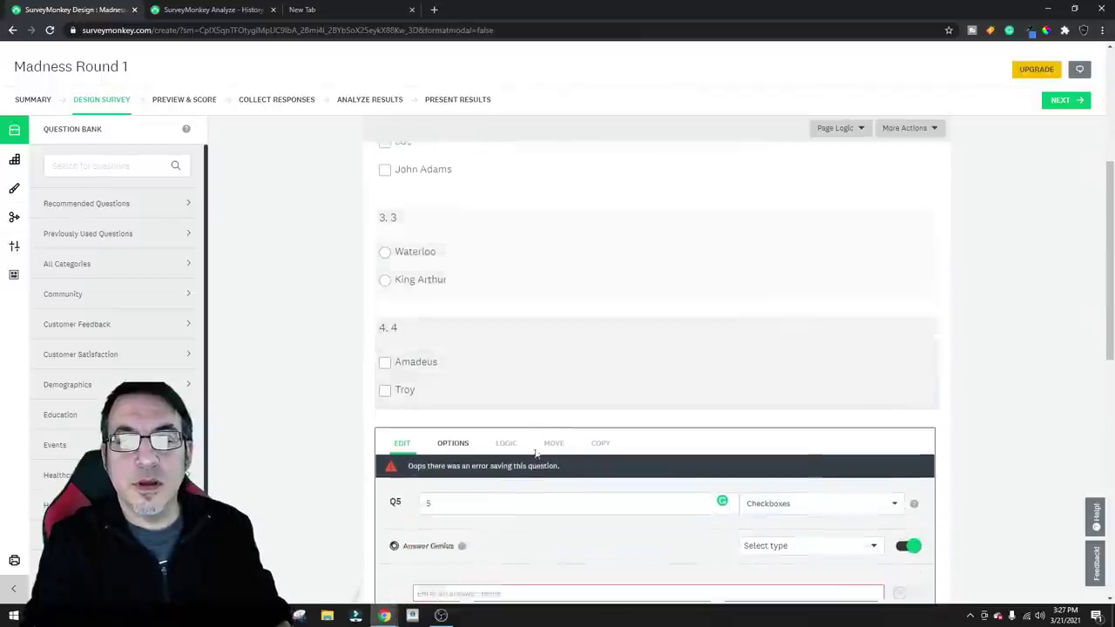
scroll(501, 459, "up", 1)
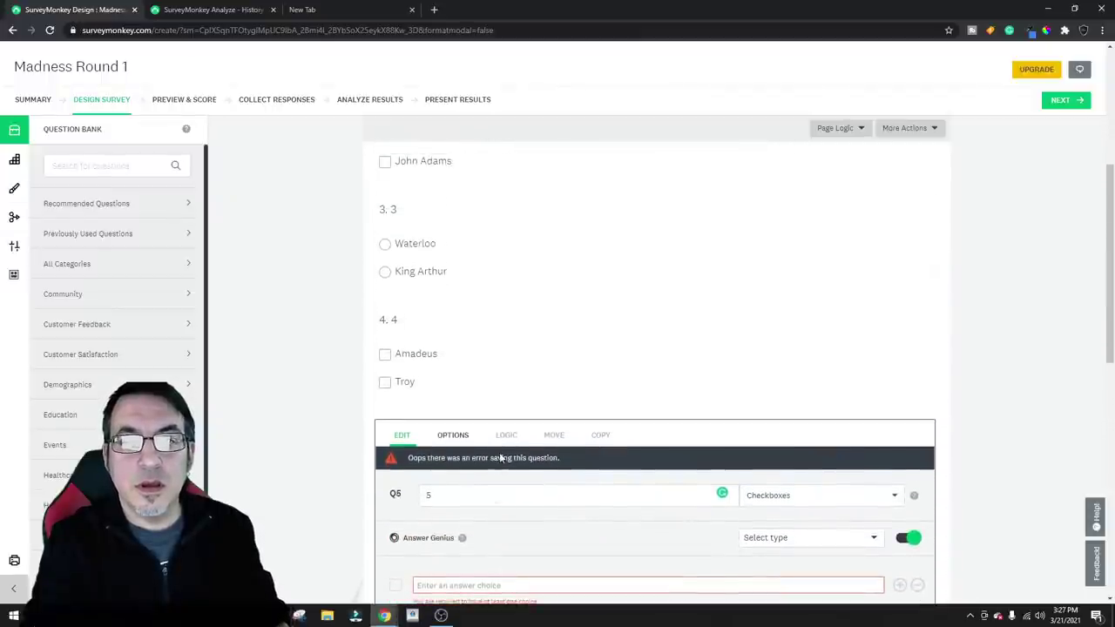
Enter "Kingdom of Heaven" and "Turn: Washington's Spies" as question 5's answer choices and save the question
scroll(502, 458, "down", 3)
left_click(451, 352)
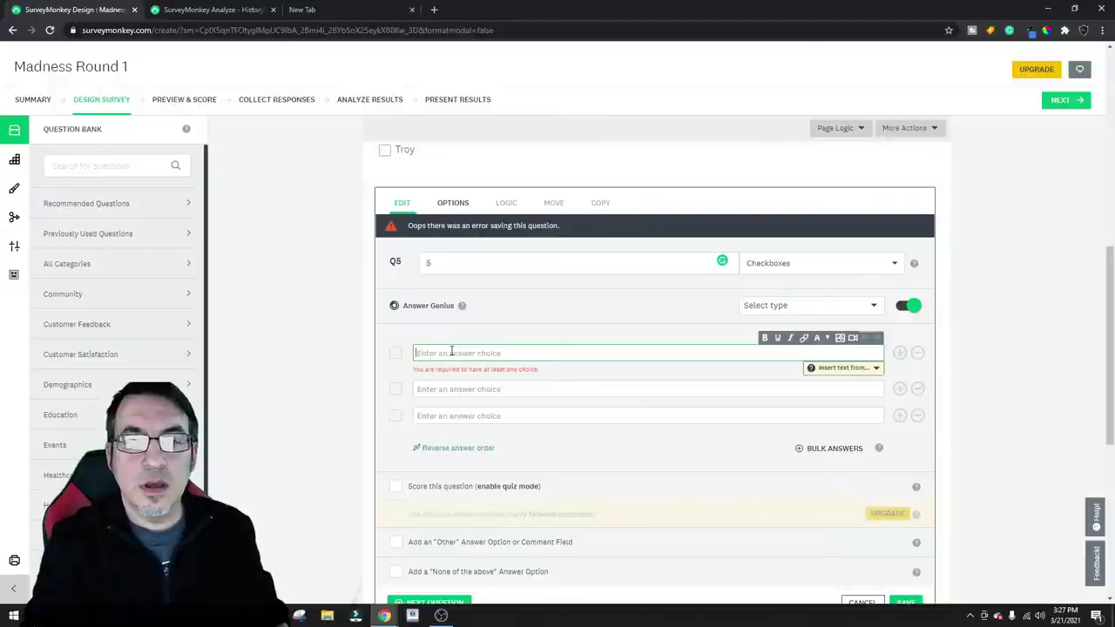
type("Kingdom of H")
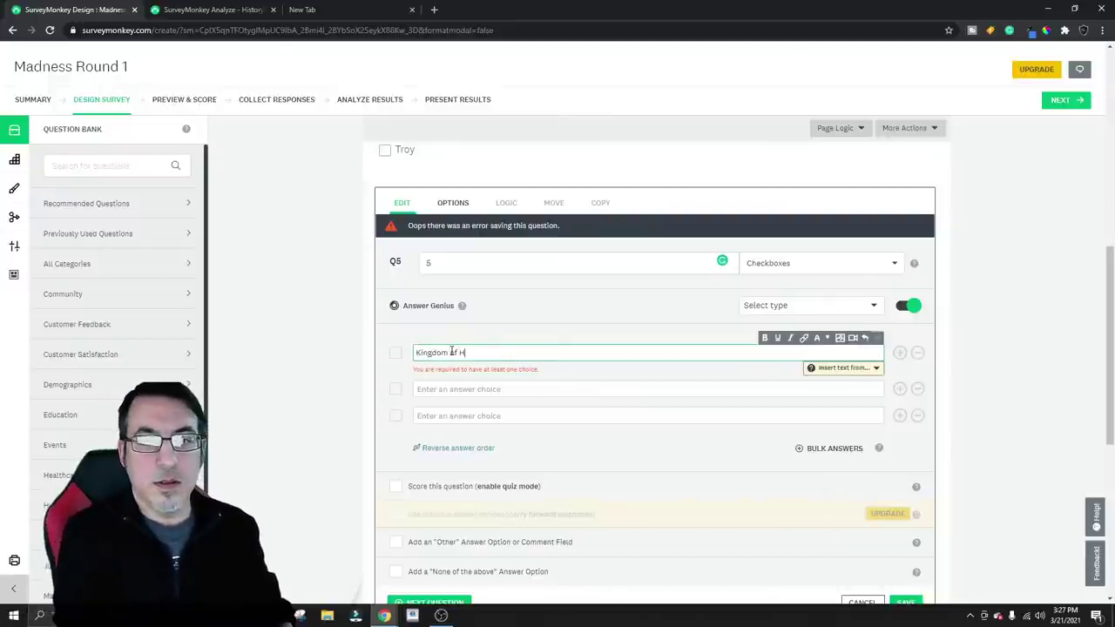
type("eaven")
left_click(462, 386)
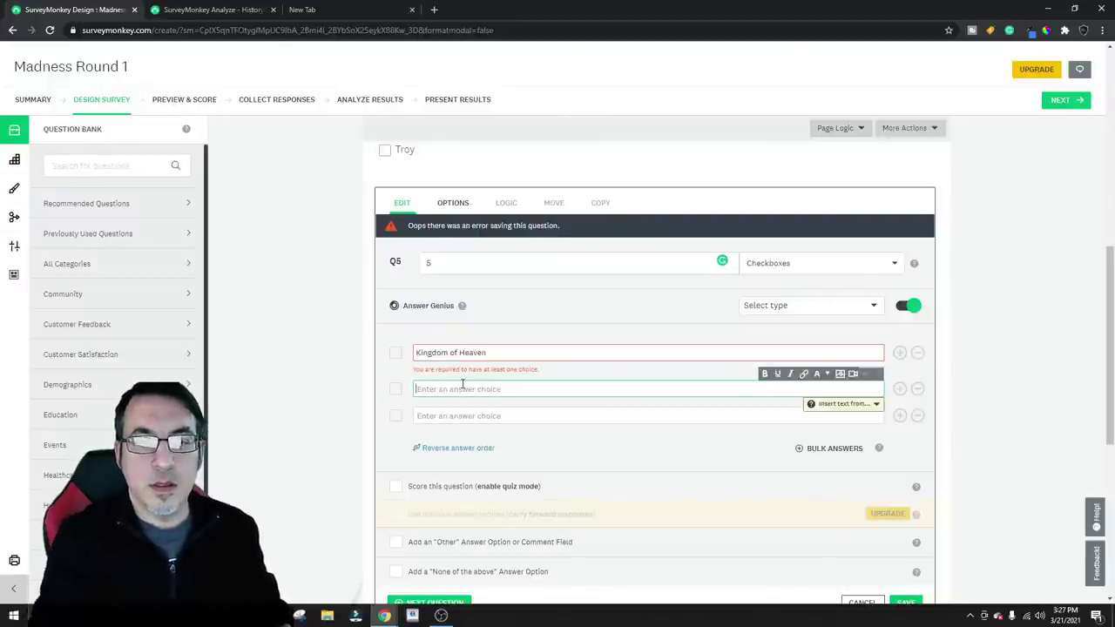
type("Turn: Washington's Spies")
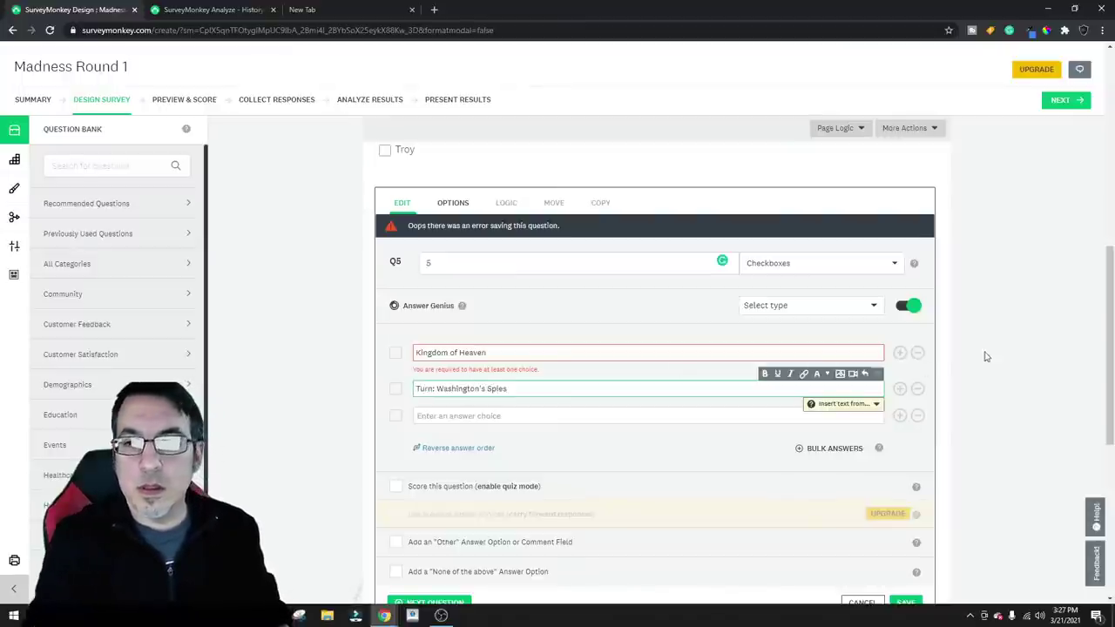
left_click(987, 357)
scroll(953, 354, "down", 2)
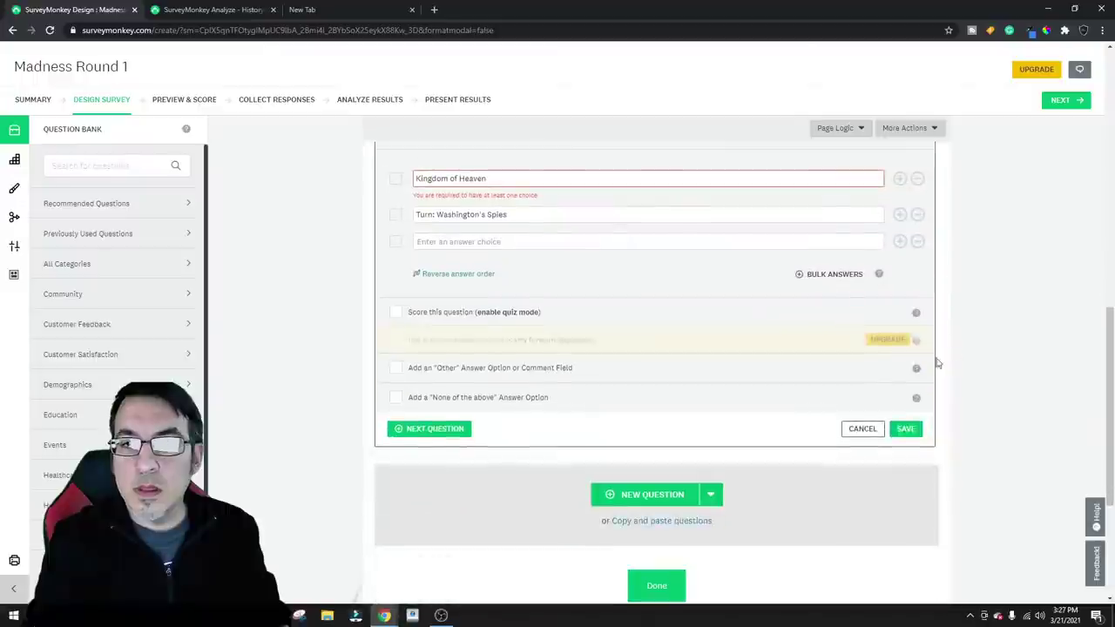
left_click(552, 180)
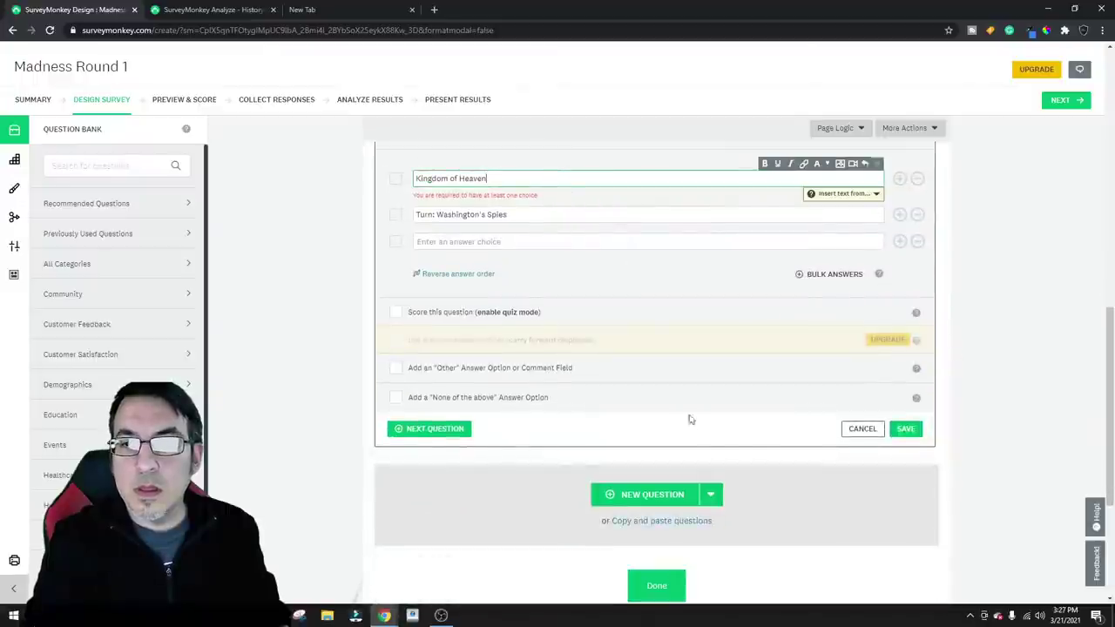
left_click(904, 429)
Remove the seed numbers in front of "Gladiator" and "Master and Commander" in question 1's answer choices and save the question
scroll(741, 352, "up", 5)
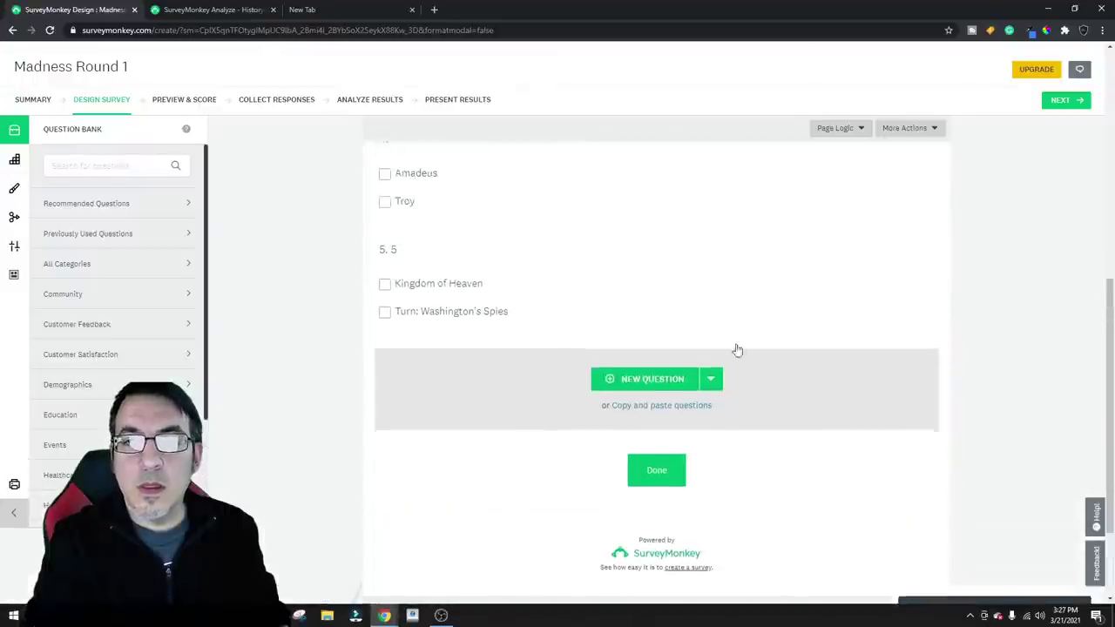
scroll(736, 355, "up", 4)
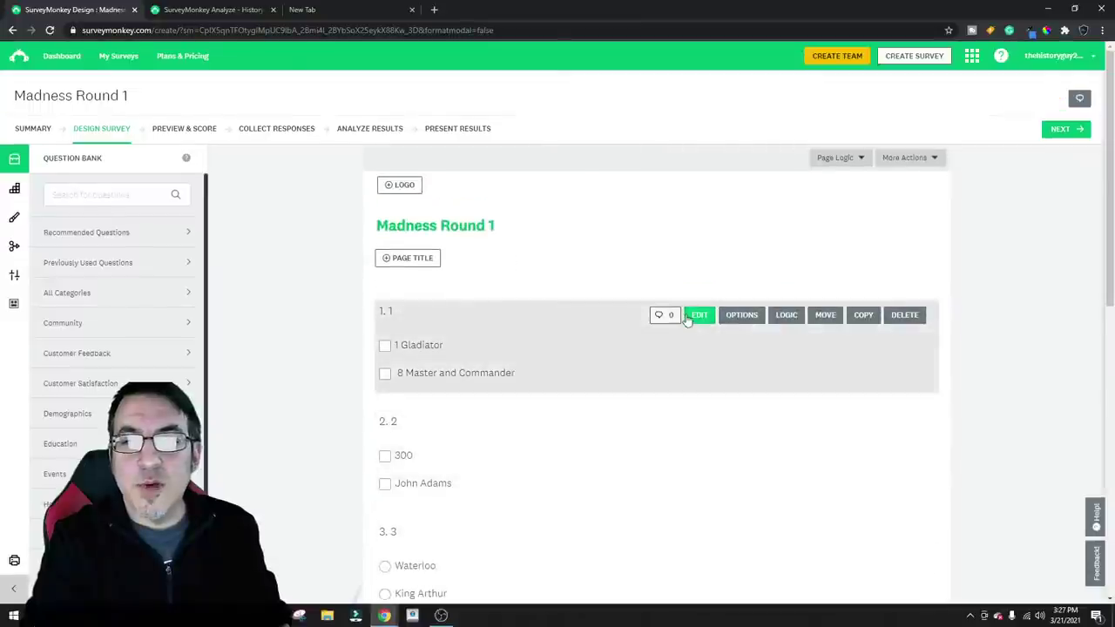
left_click(688, 318)
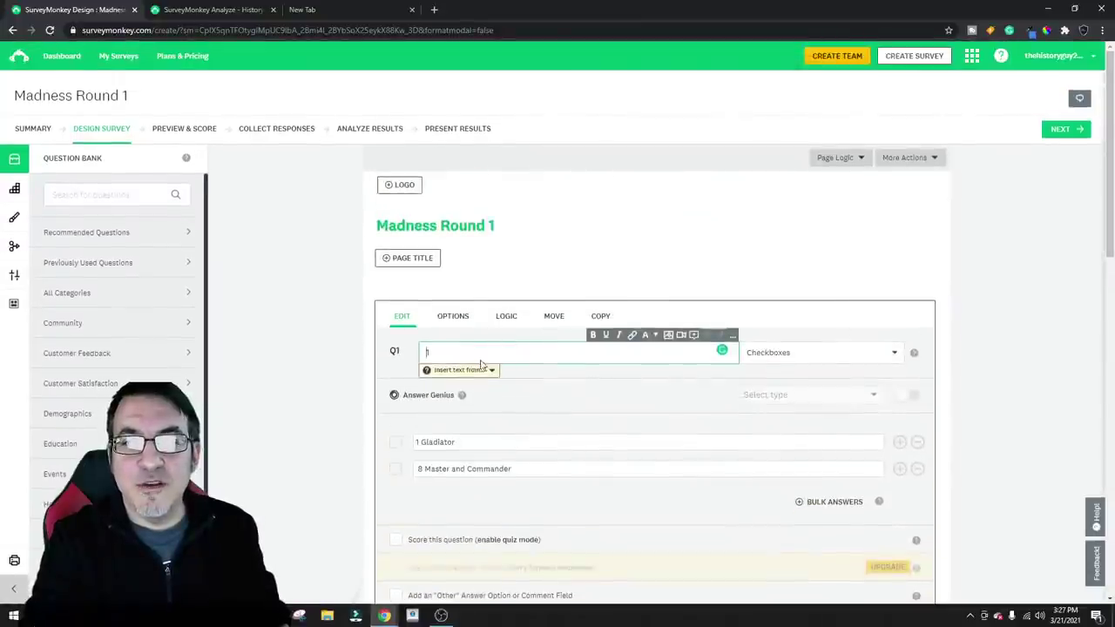
left_click(424, 443)
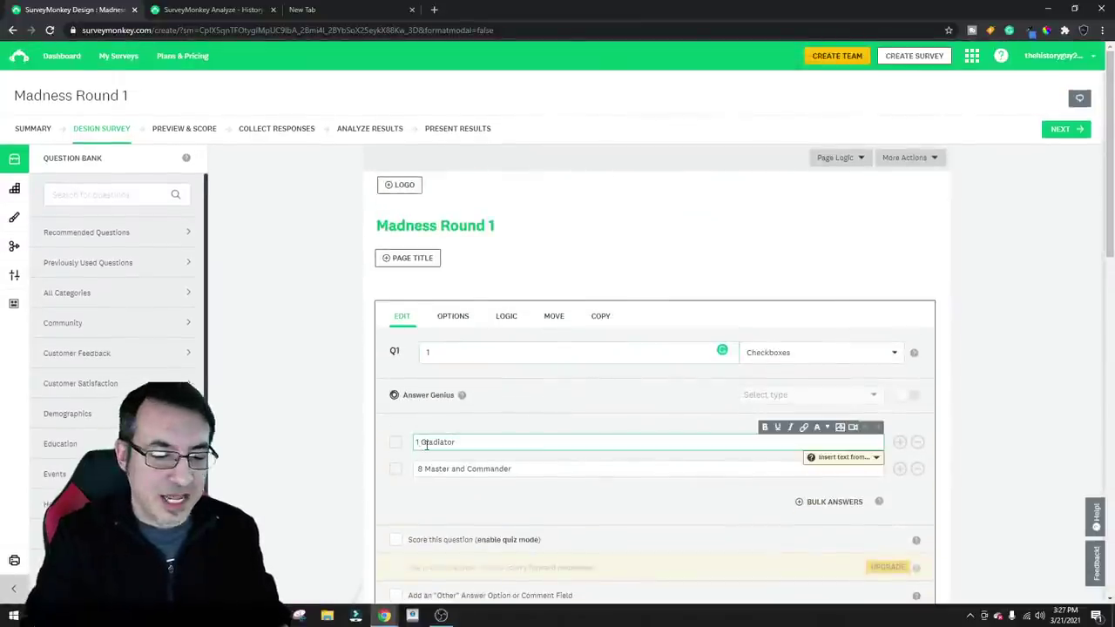
key("BackSpace")
key("BackSpace")
left_click(424, 468)
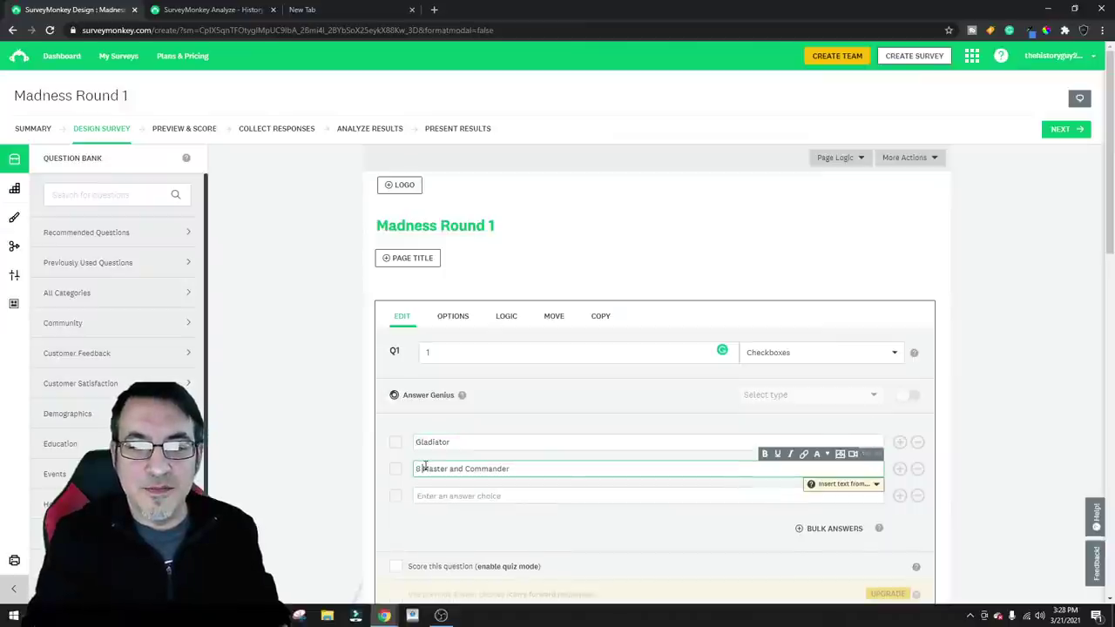
key("BackSpace")
scroll(564, 404, "down", 3)
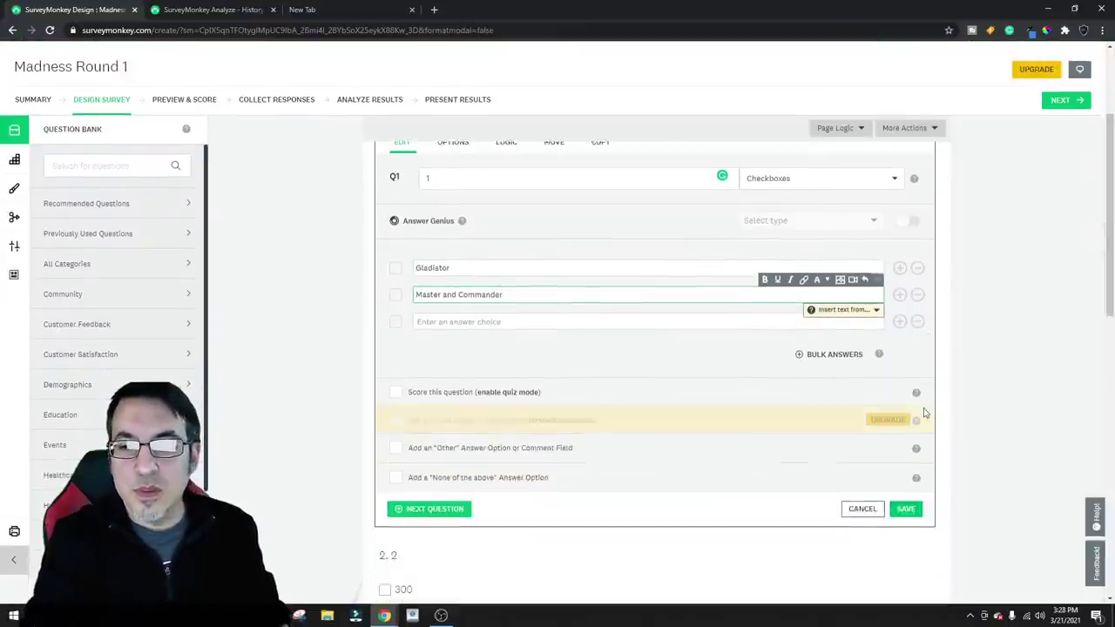
left_click(906, 393)
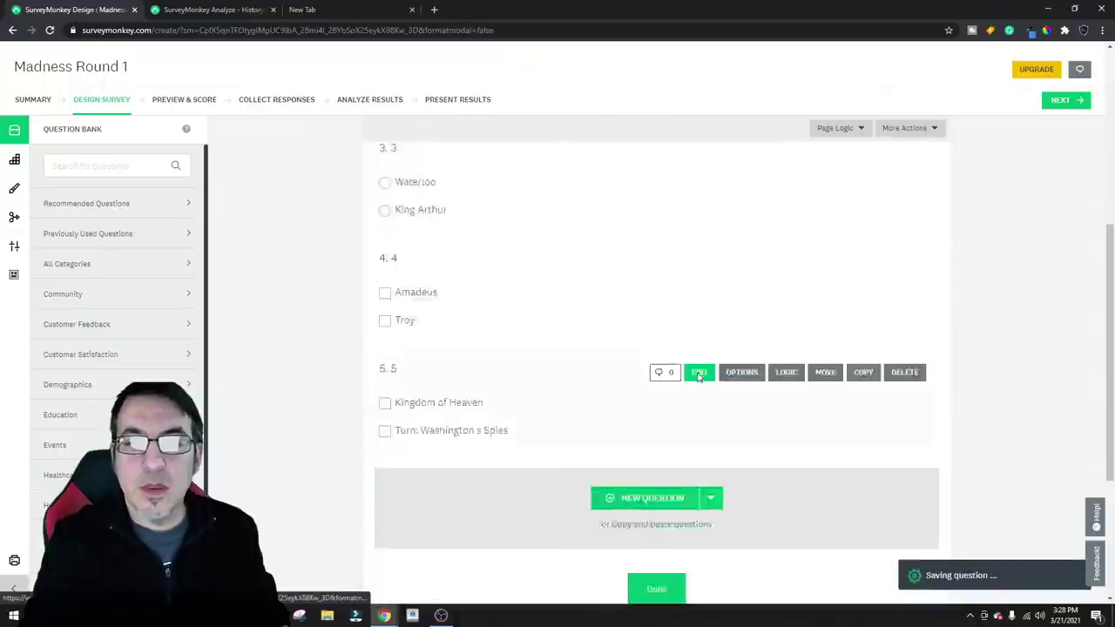
left_click(653, 323)
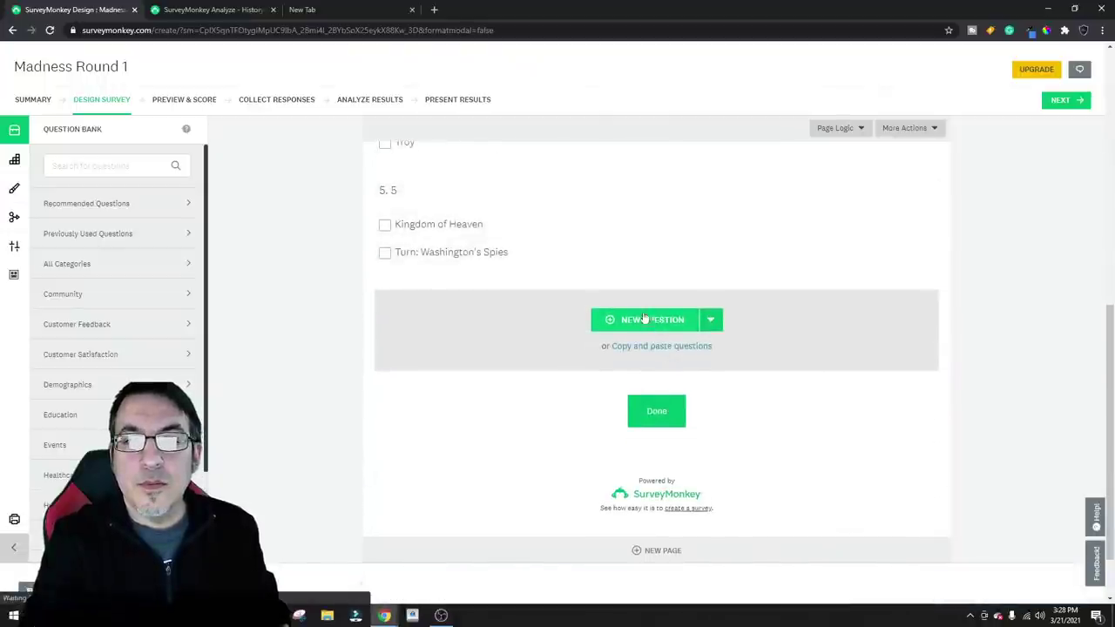
left_click(212, 9)
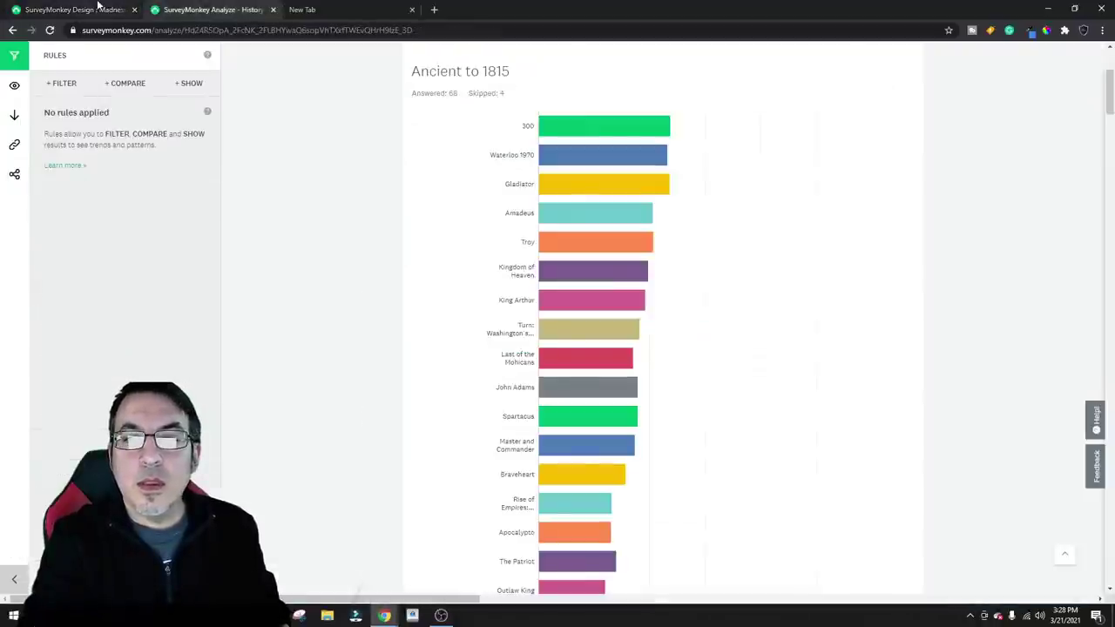
left_click(87, 9)
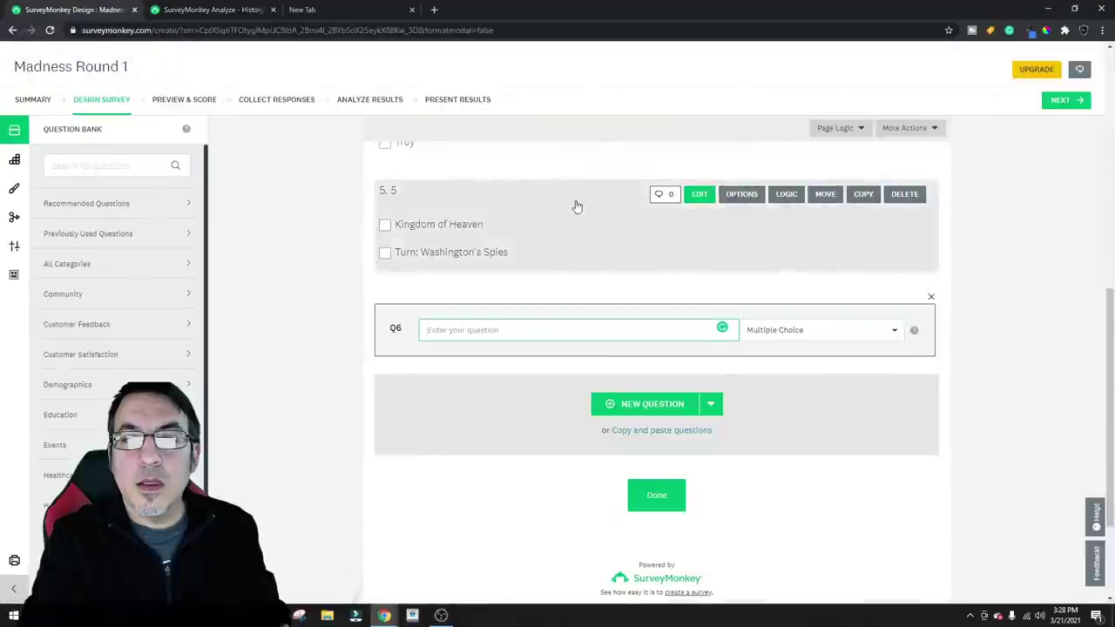
scroll(577, 207, "up", 2)
scroll(582, 211, "down", 2)
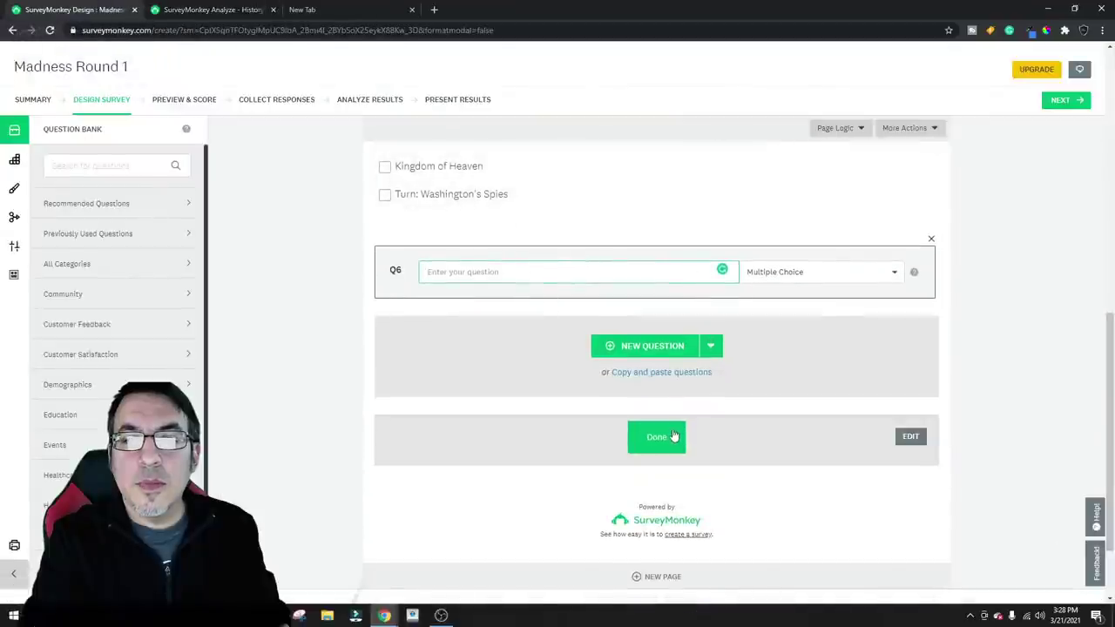
left_click(662, 438)
scroll(684, 288, "up", 5)
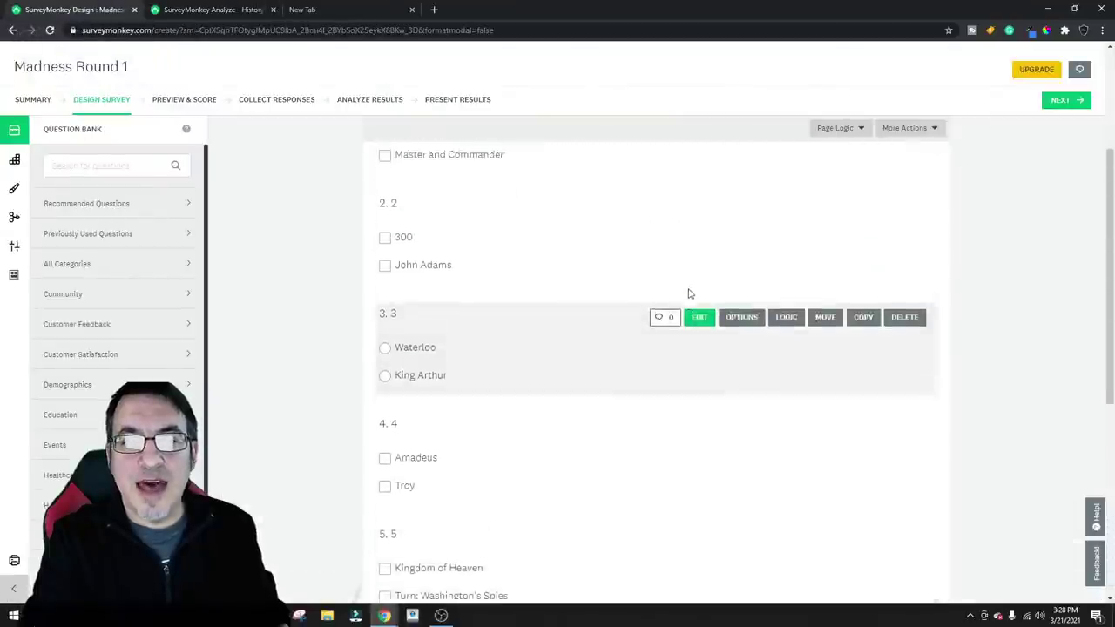
scroll(684, 296, "down", 5)
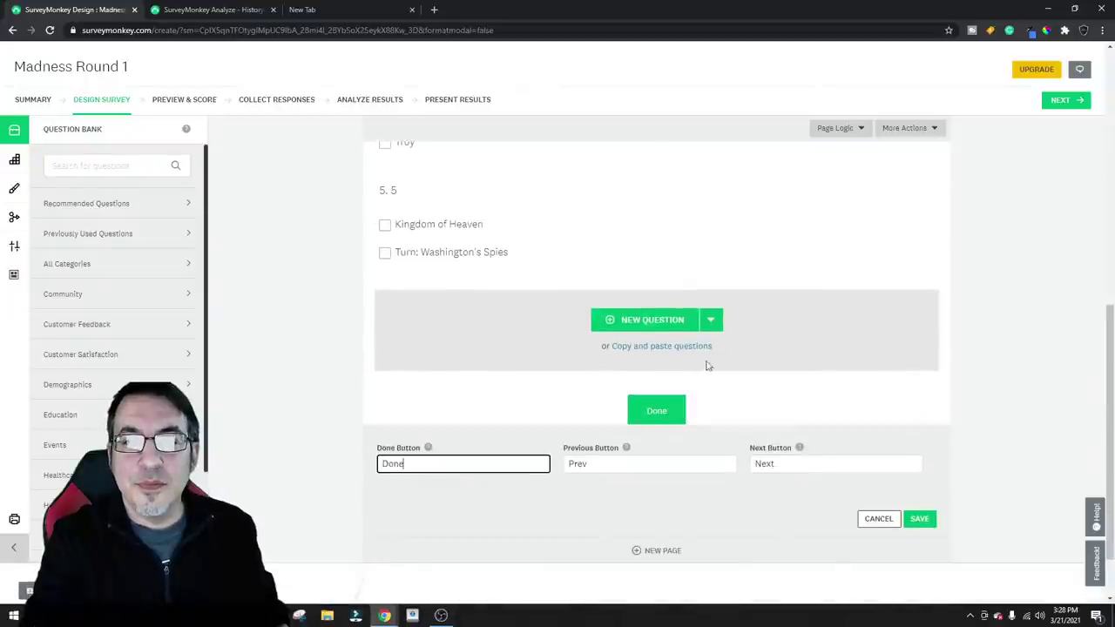
left_click(917, 518)
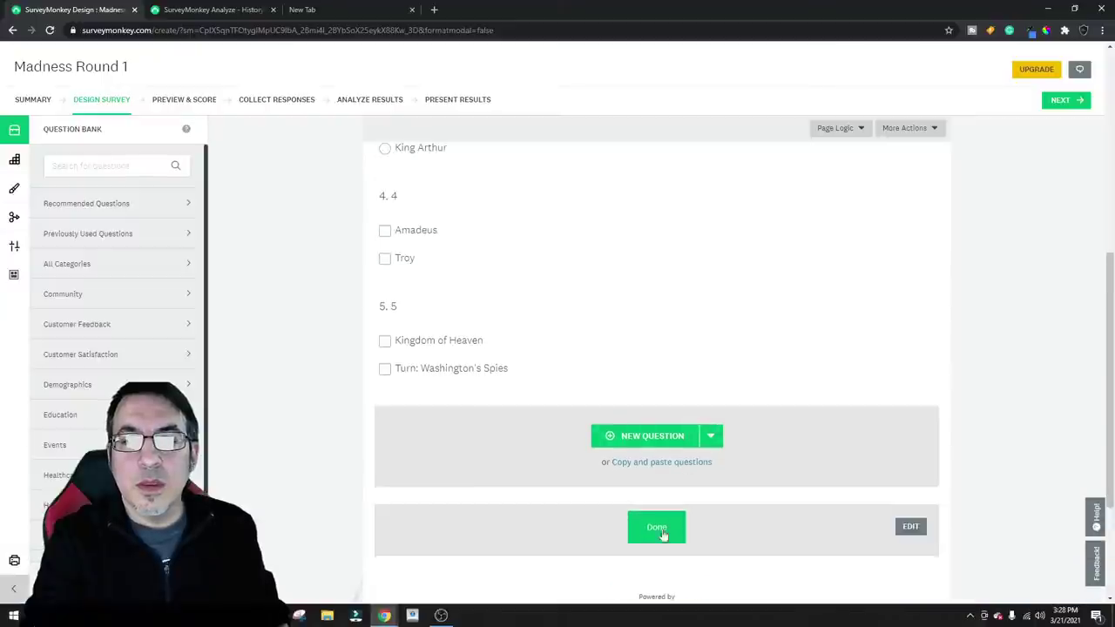
left_click(664, 530)
scroll(617, 394, "up", 5)
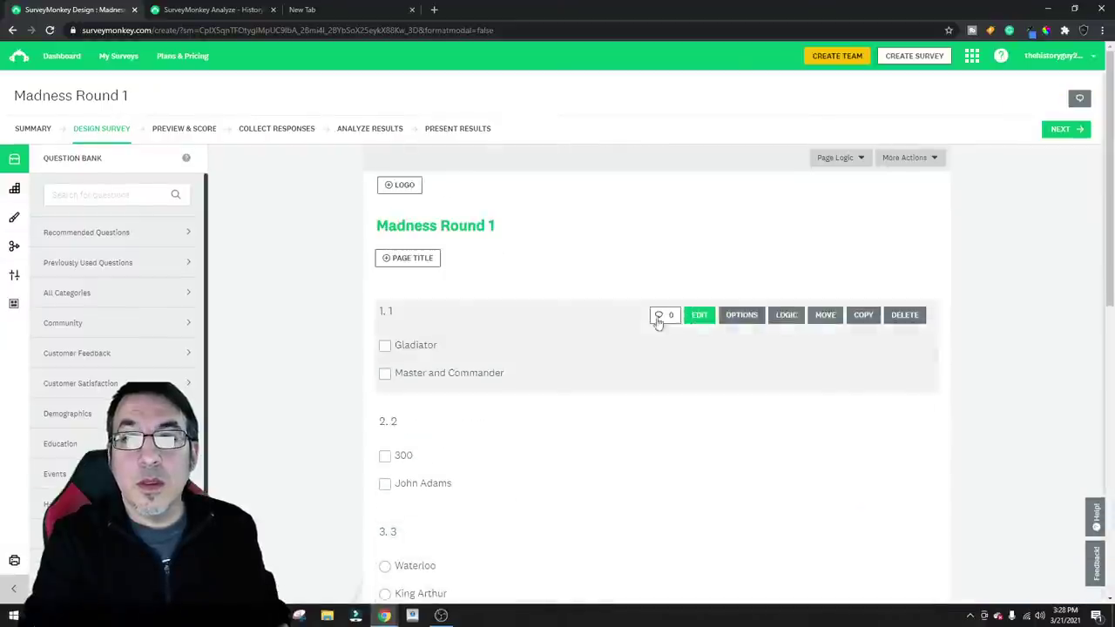
Finish the survey design, create a web link collector for Madness Round 1 and copy its survey link
left_click(1055, 130)
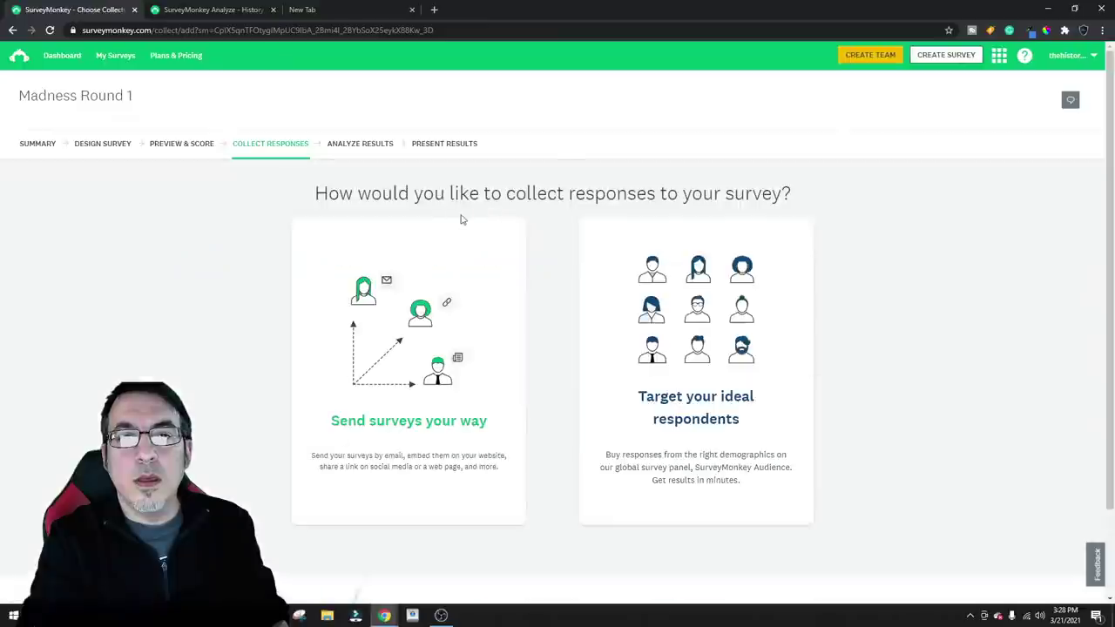
left_click(461, 322)
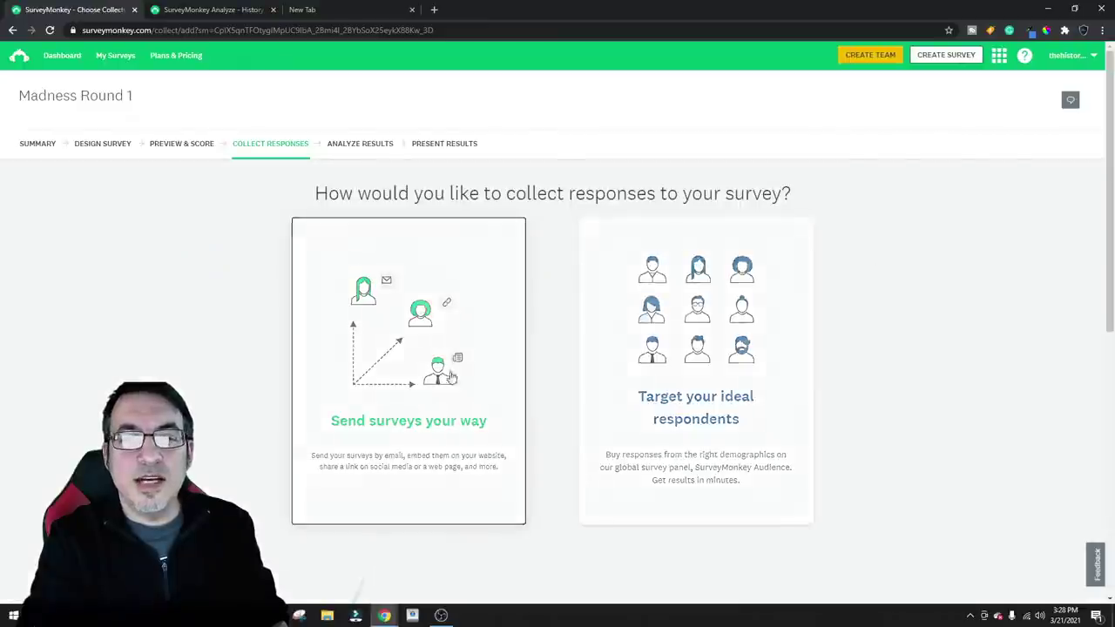
left_click(528, 262)
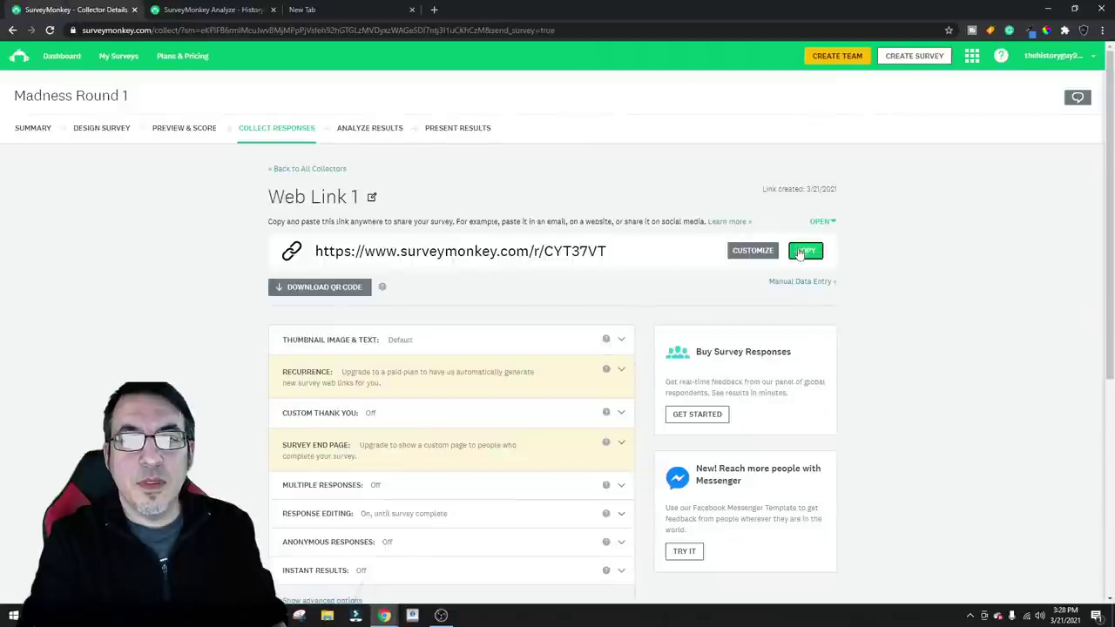
left_click(800, 253)
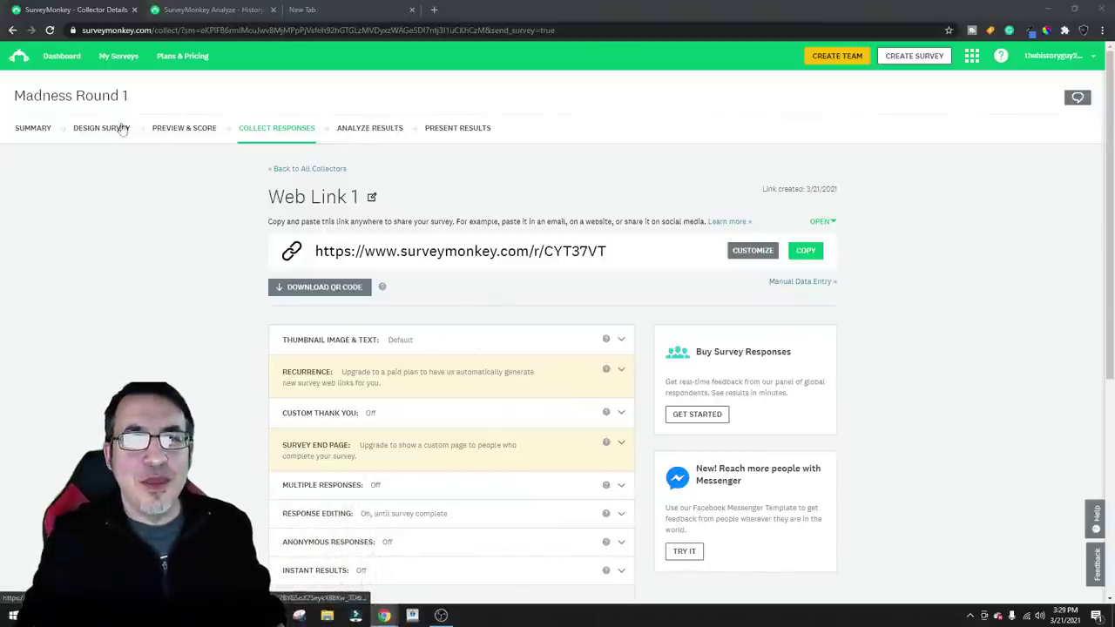
Check the response summary of Madness Round 1 and make a copy of the survey from the recent surveys
left_click(34, 131)
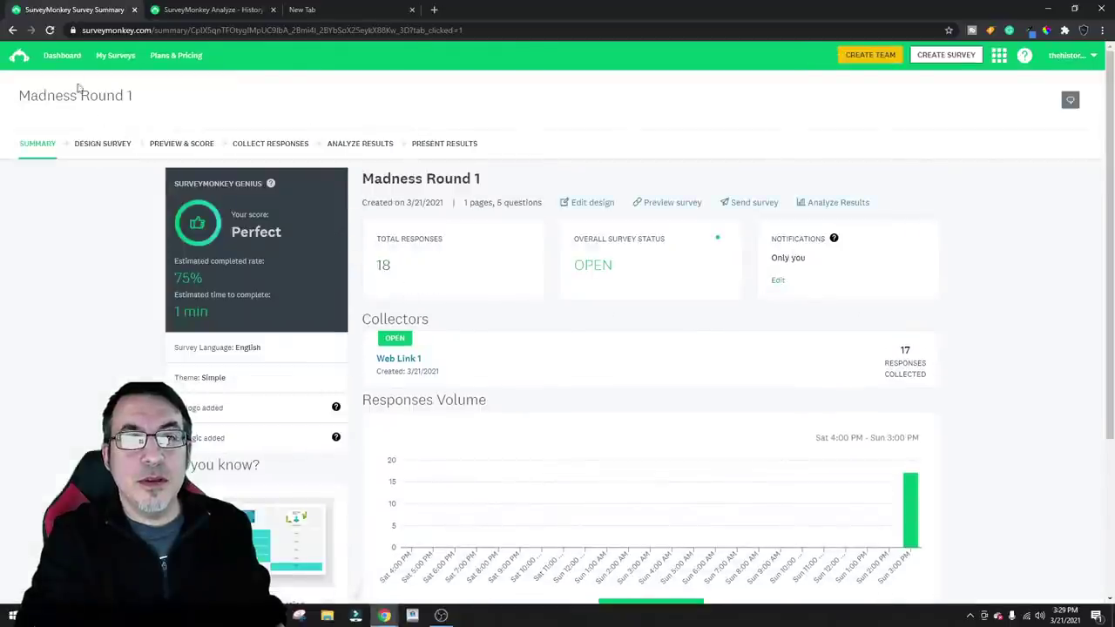
left_click(62, 55)
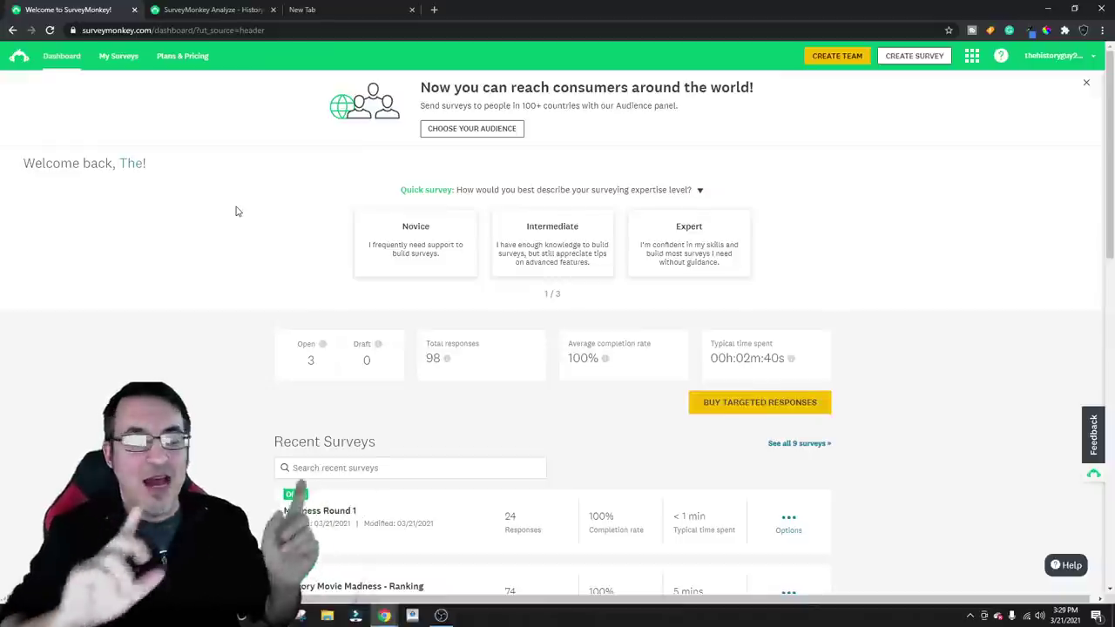
scroll(680, 318, "down", 1)
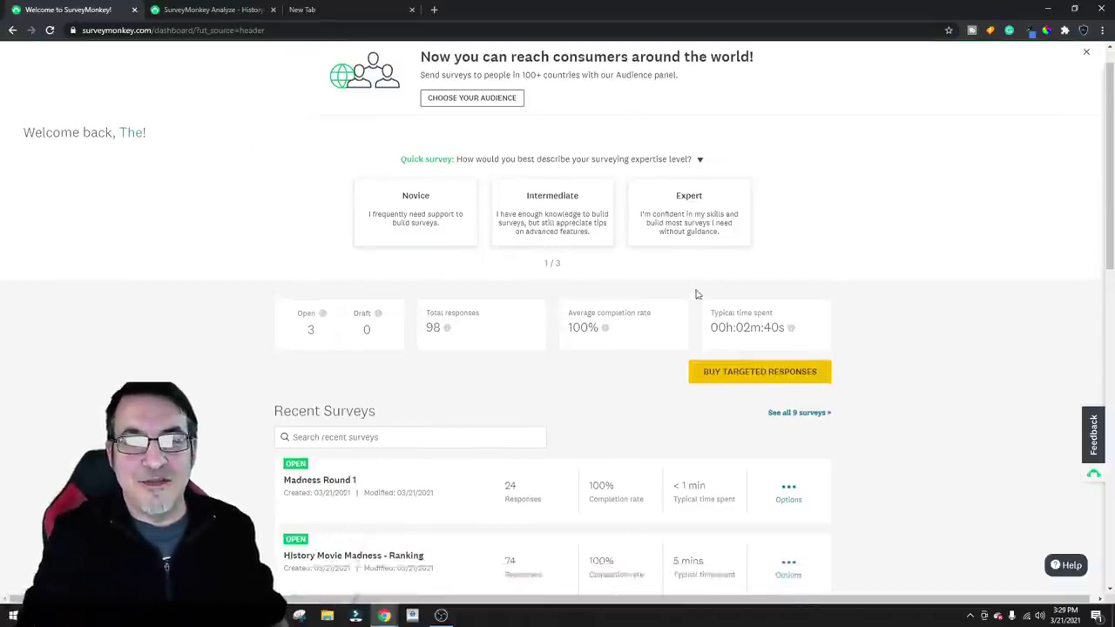
scroll(662, 312, "down", 1)
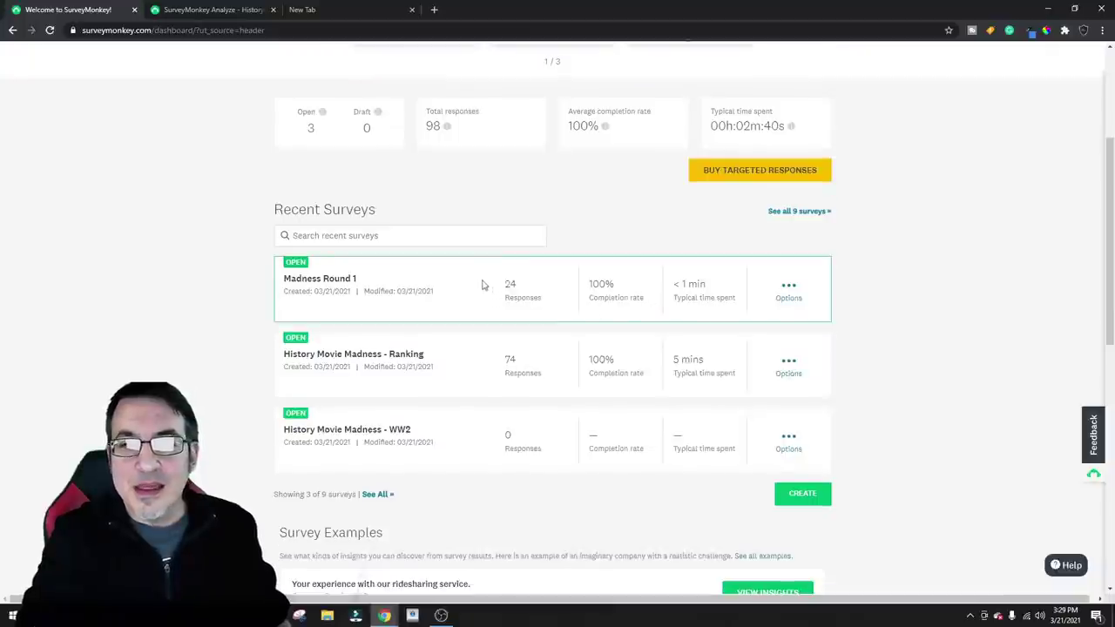
left_click(789, 288)
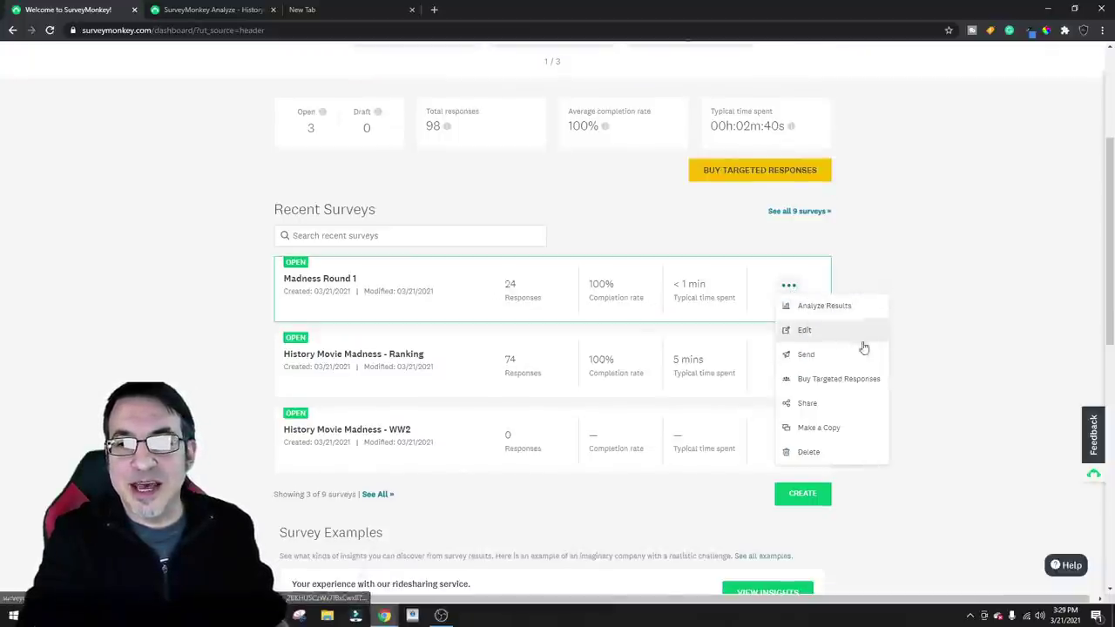
left_click(833, 428)
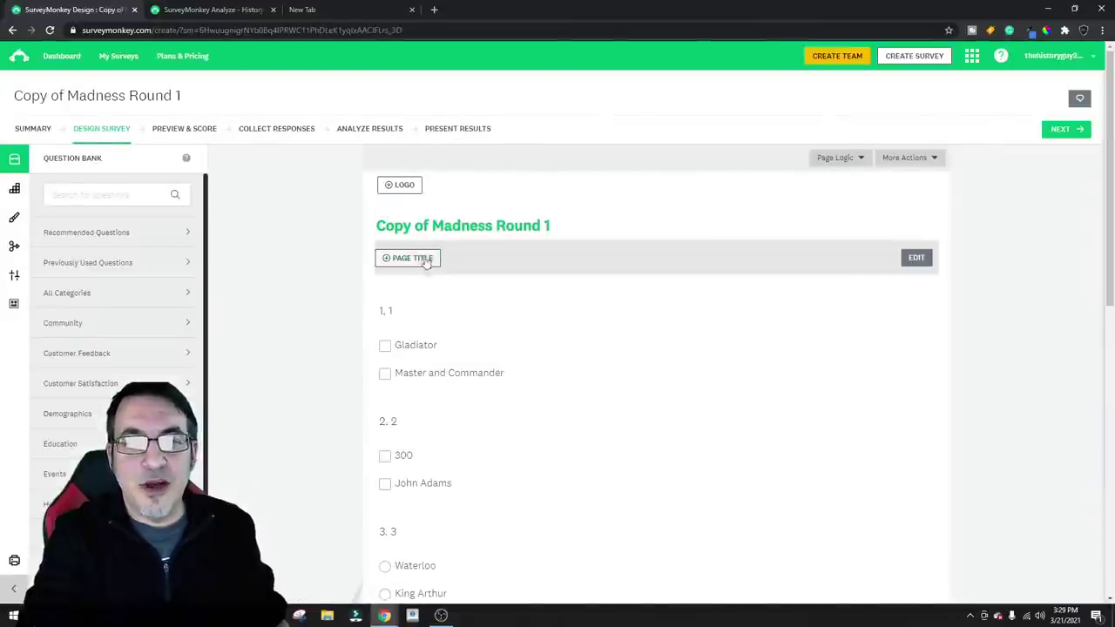
Change the copied survey's title to "Madness Round 1 - 1816 to 1918" and open question 1 for editing
left_click(564, 234)
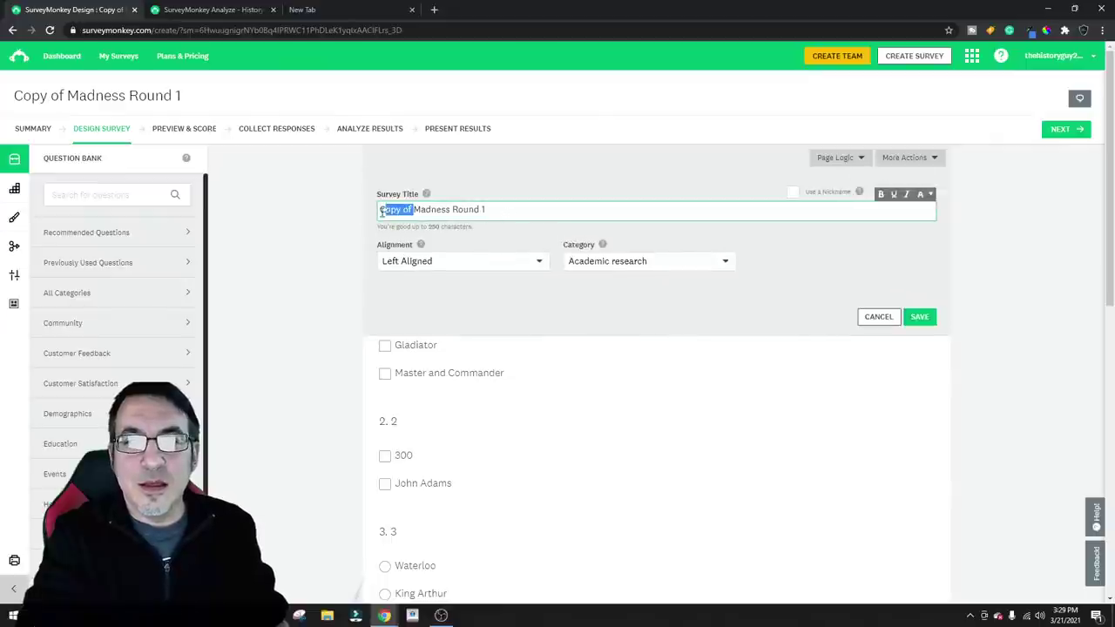
key("BackSpace")
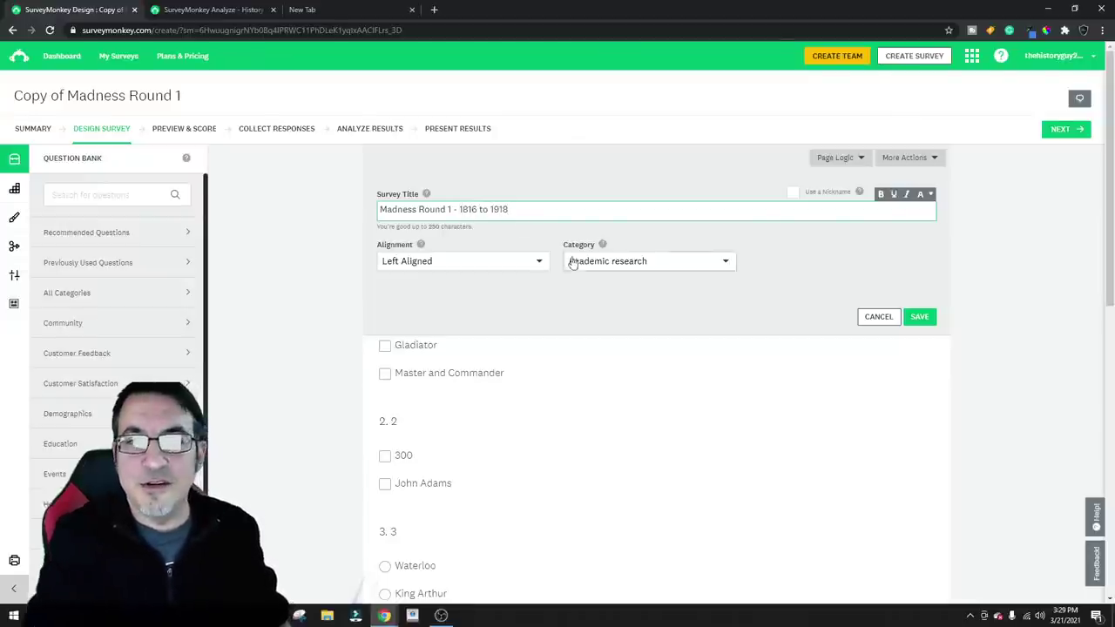
key("Return")
left_click(555, 247)
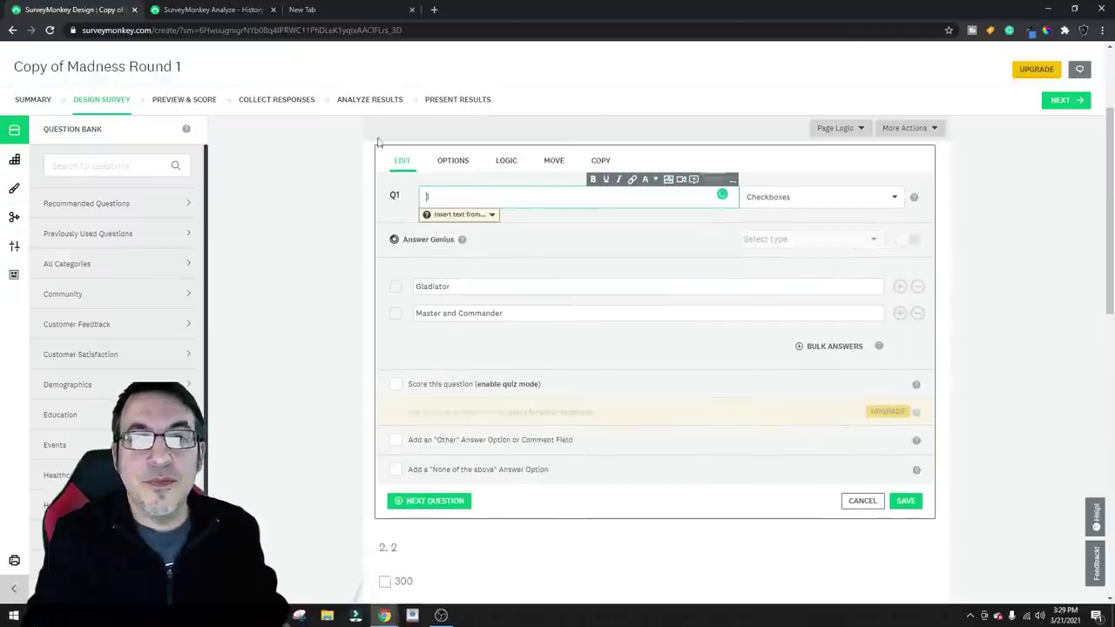
Examine the 1816 to 1918 ranking chart in the History Movie Madness - Ranking results
key("ctrl+Tab")
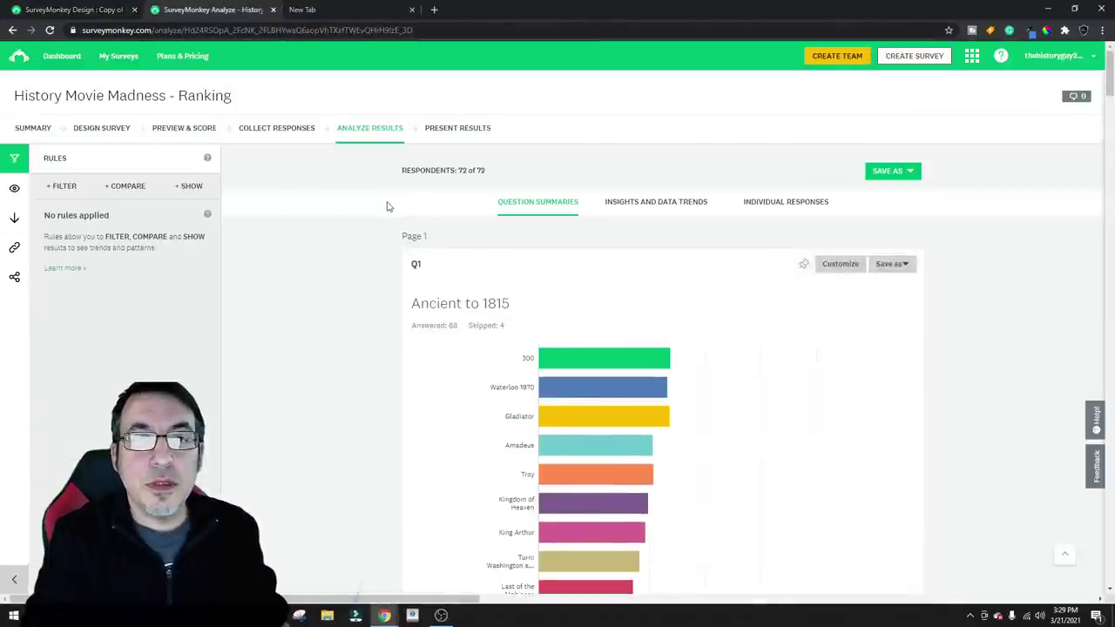
scroll(655, 256, "down", 15)
scroll(597, 284, "down", 10)
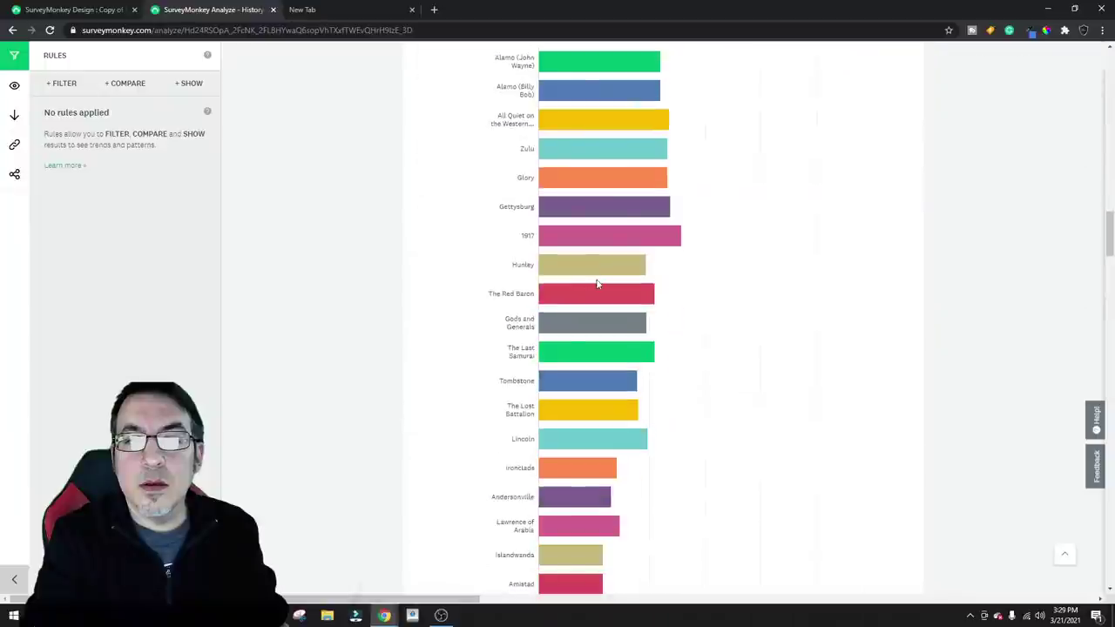
scroll(717, 278, "up", 4)
scroll(719, 271, "down", 2)
scroll(719, 271, "down", 1)
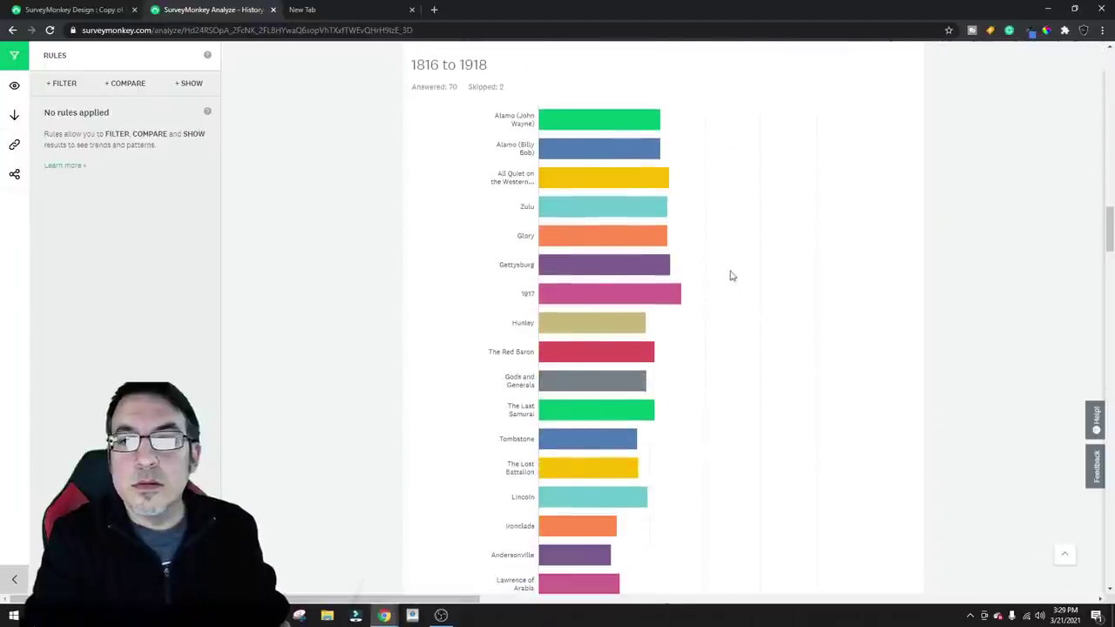
scroll(720, 285, "up", 1)
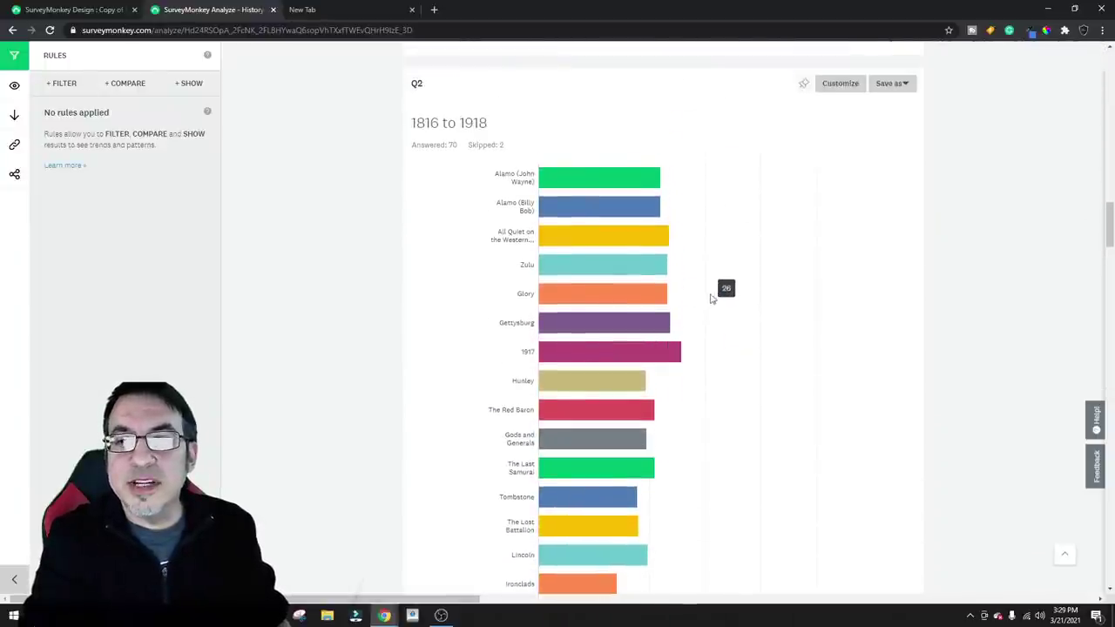
Change the 1816 to 1918 results chart to vertical bars and save the customization
left_click(835, 89)
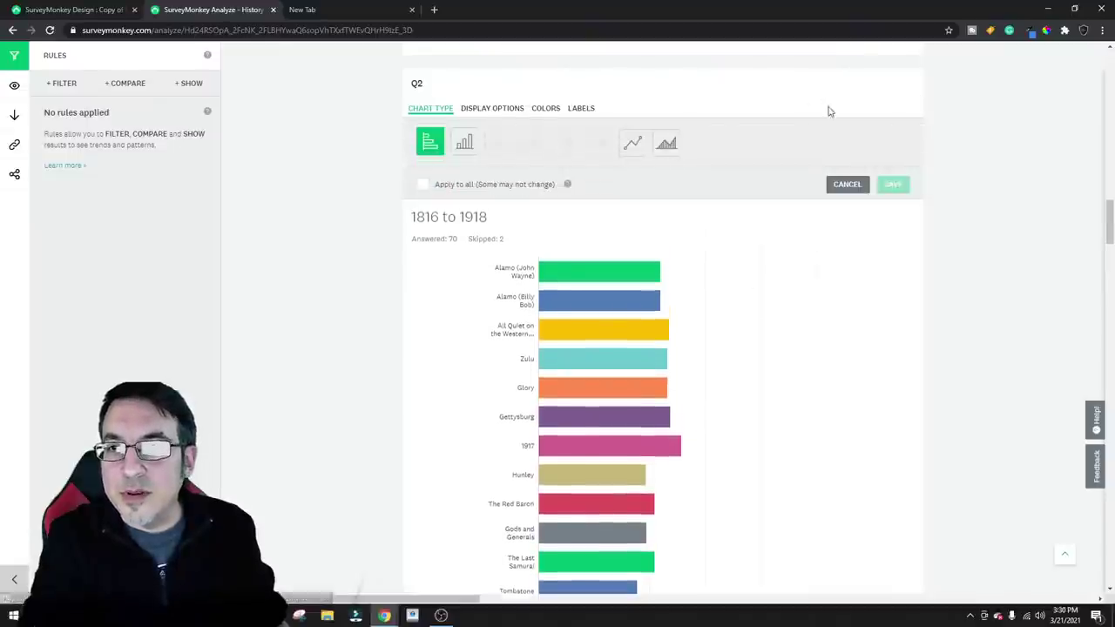
left_click(464, 143)
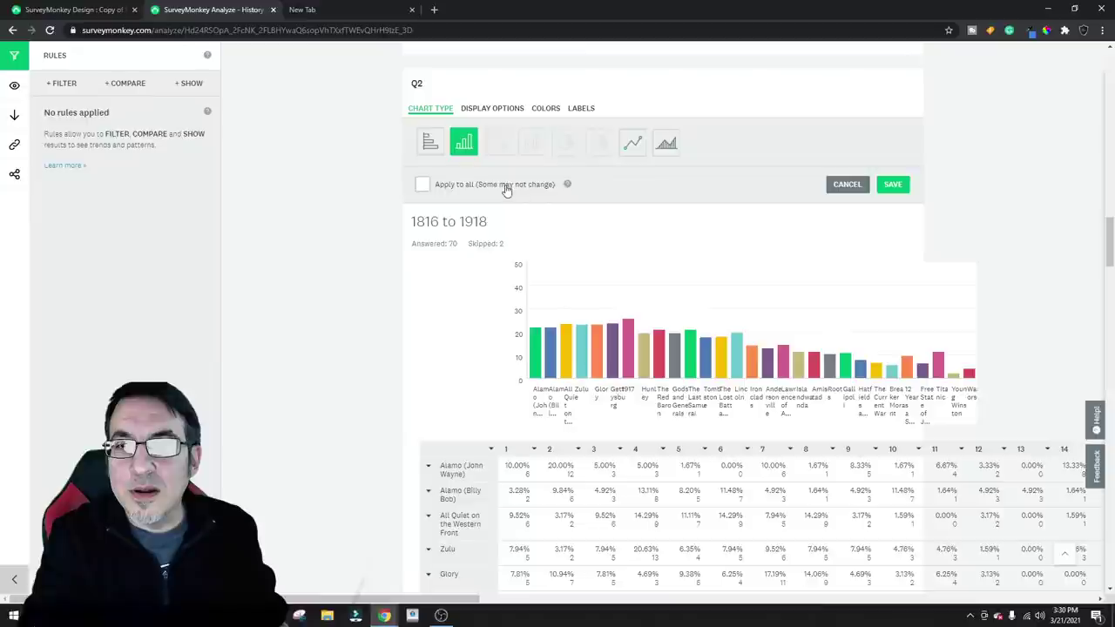
left_click(882, 190)
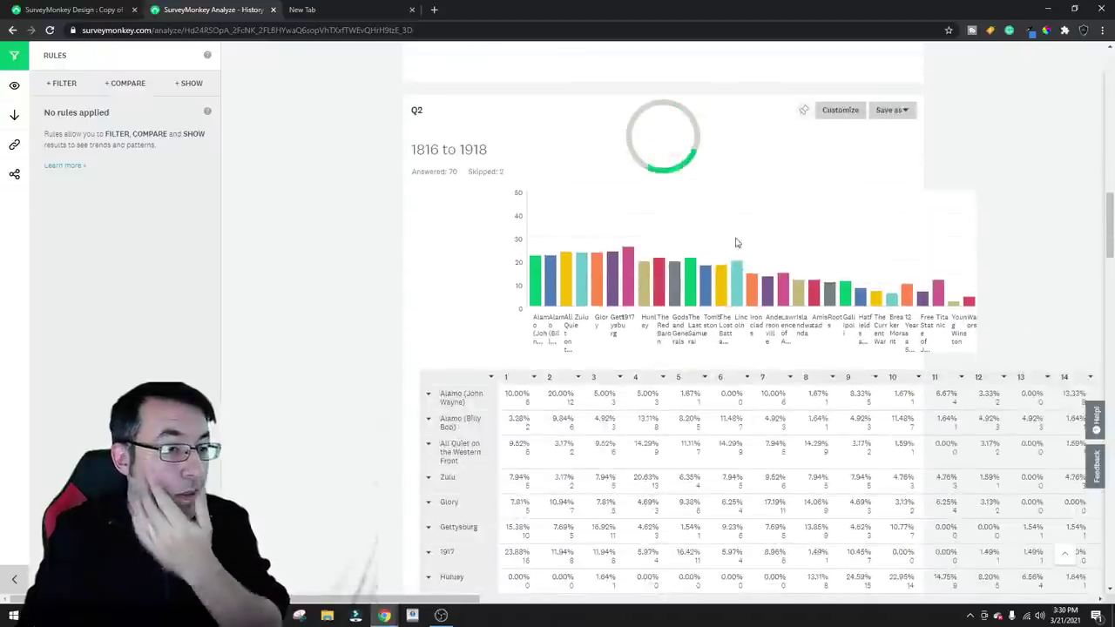
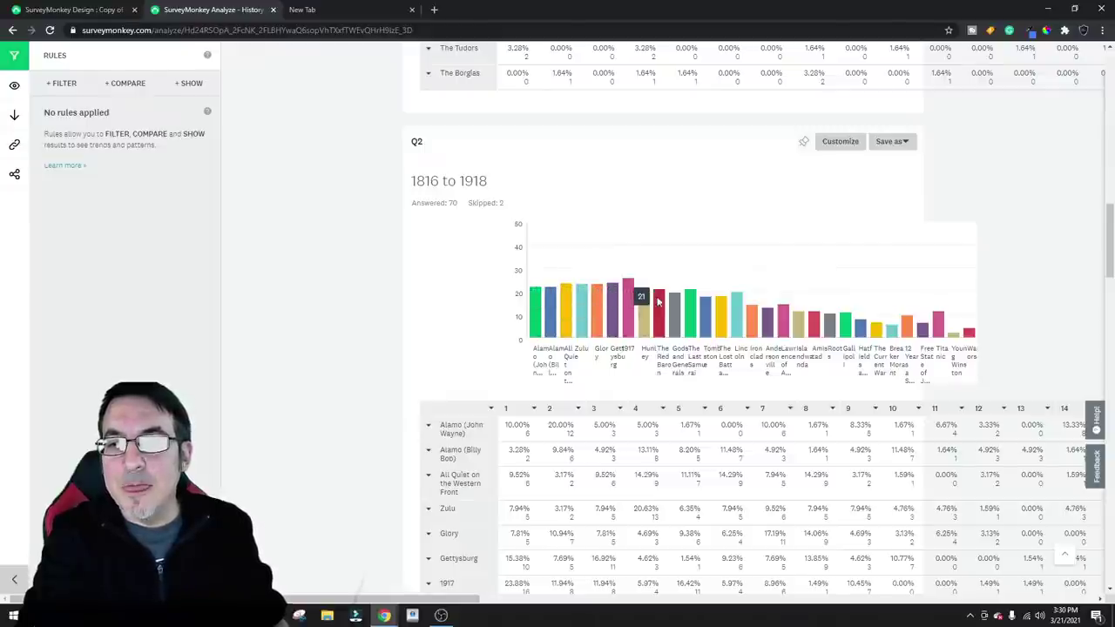
Replace question 1's answer choices in the copied survey with "1917" and "Red Baron" and move on to the next question
left_click(355, 14)
left_click(72, 9)
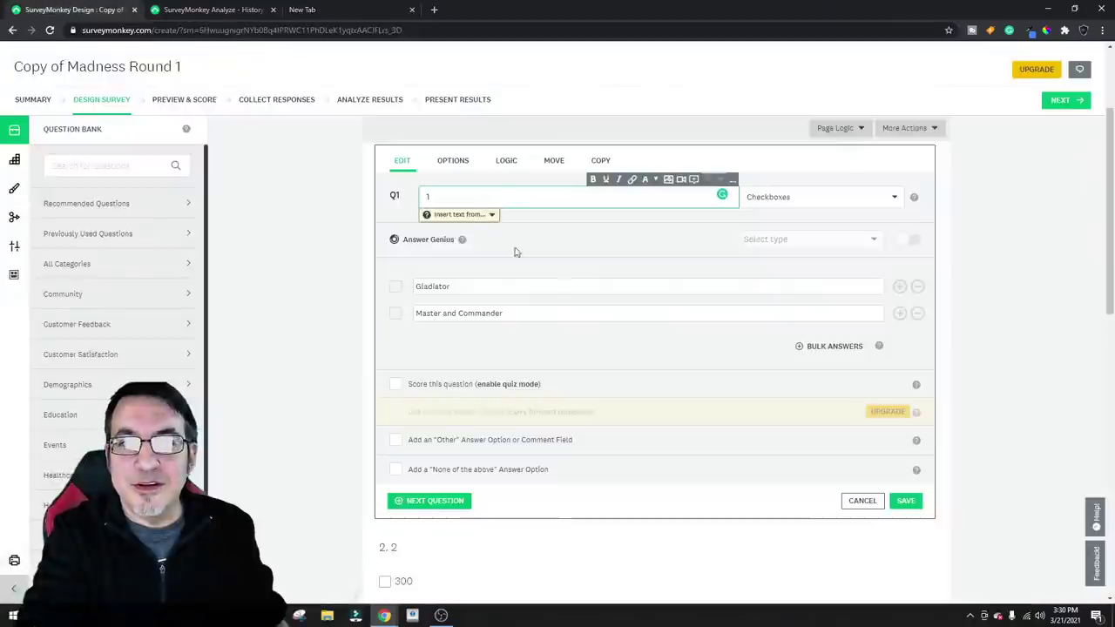
double_click(474, 289)
type("1917")
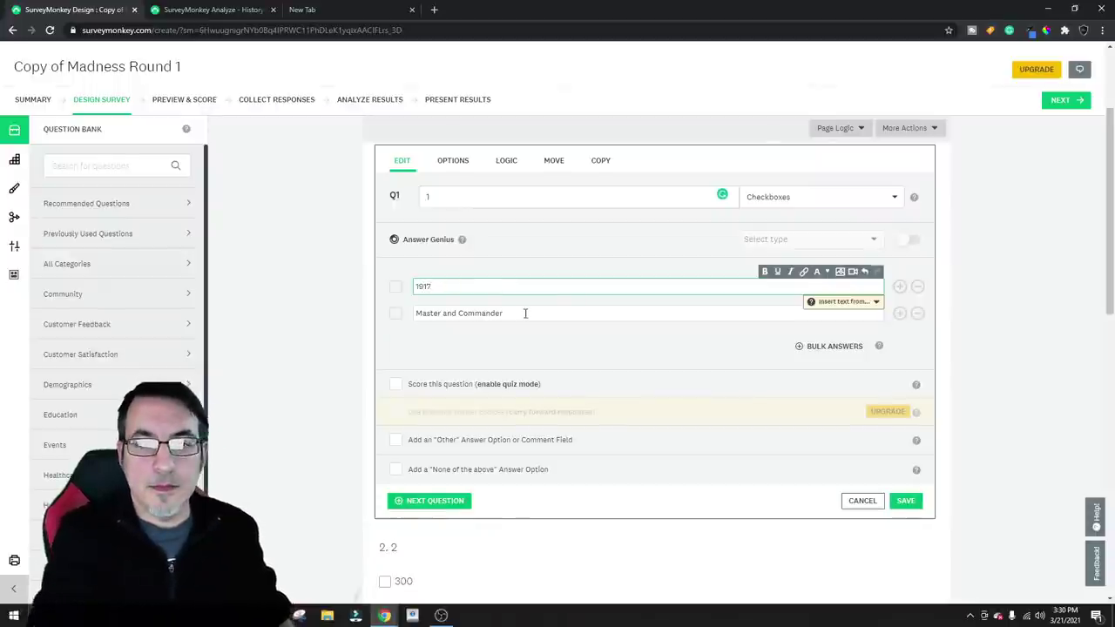
left_click_drag(525, 313, 373, 316)
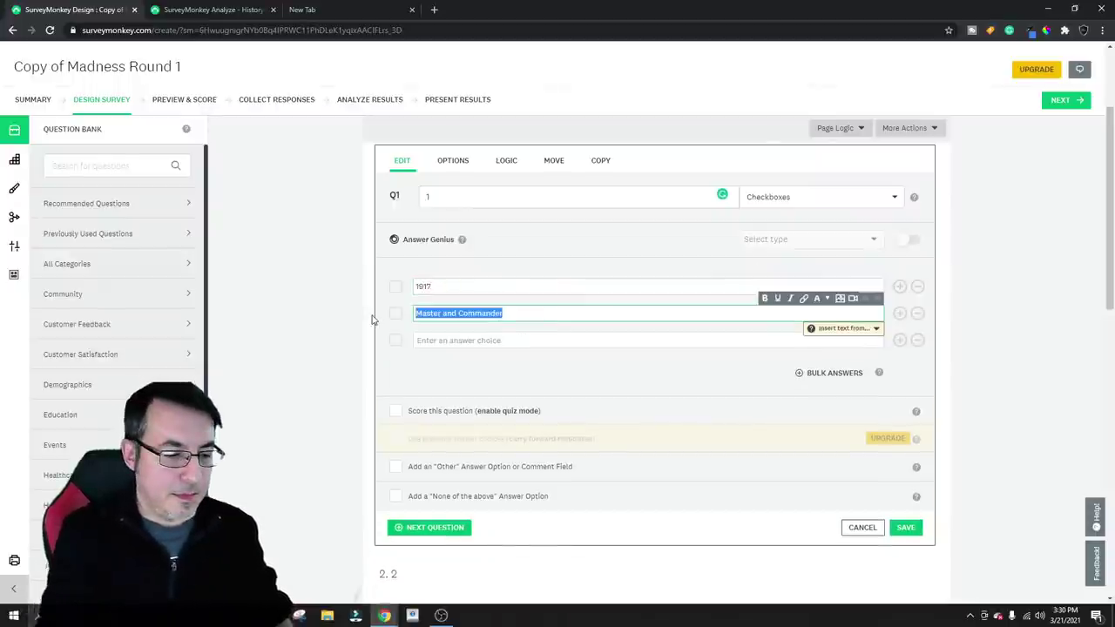
type("Red Baron")
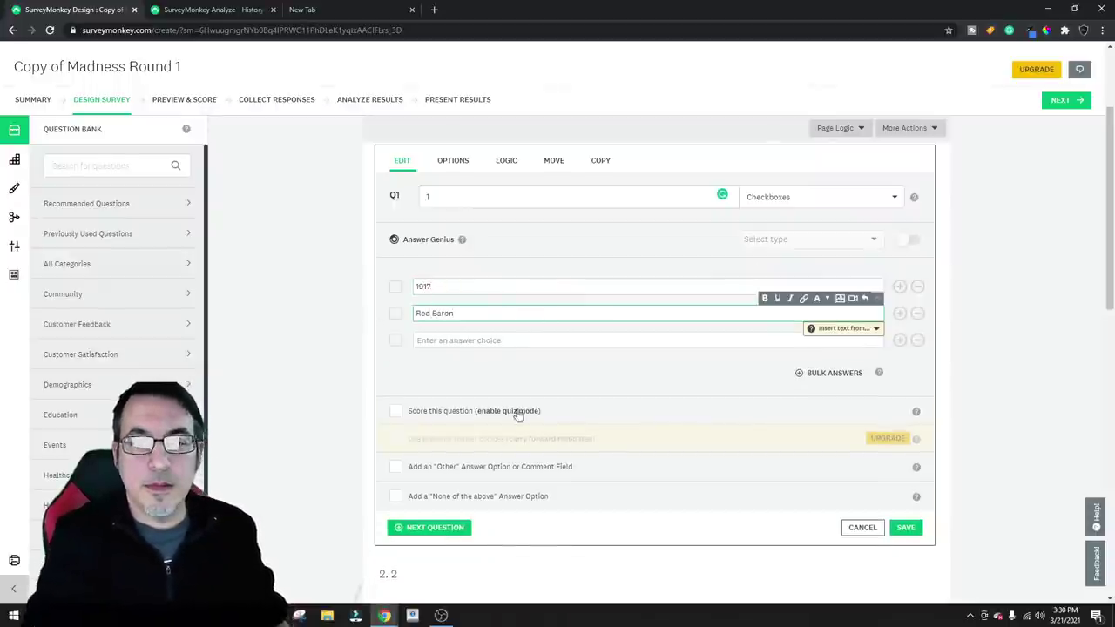
left_click(444, 528)
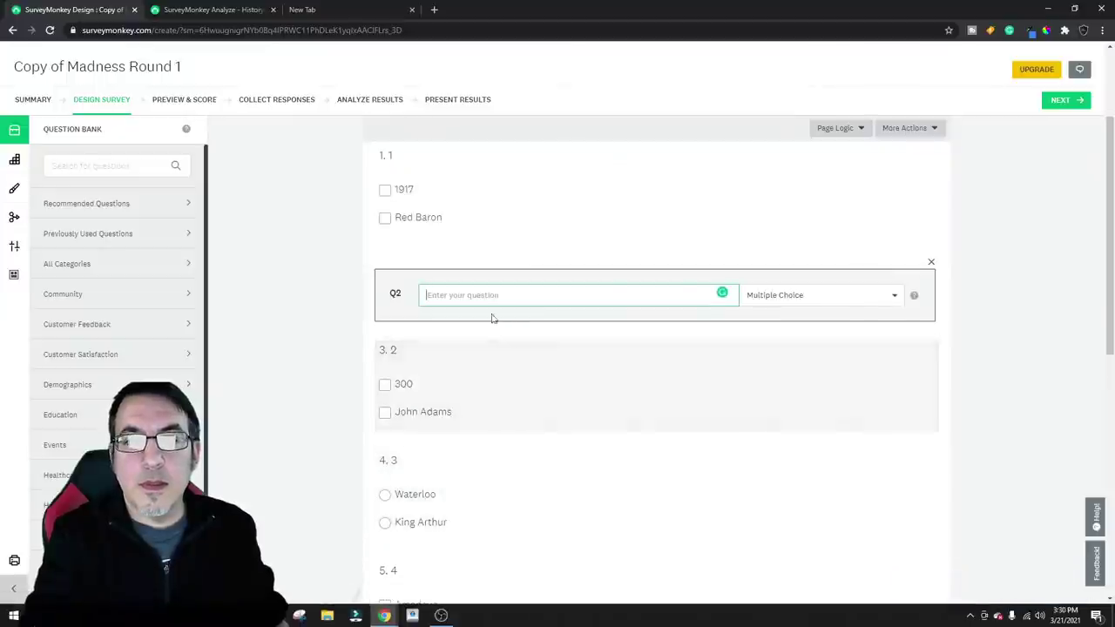
Consult the ranking chart, replace question 2's answer choices with "Gettysburg" and "Last Samurai", and move on to the next question
left_click(697, 357)
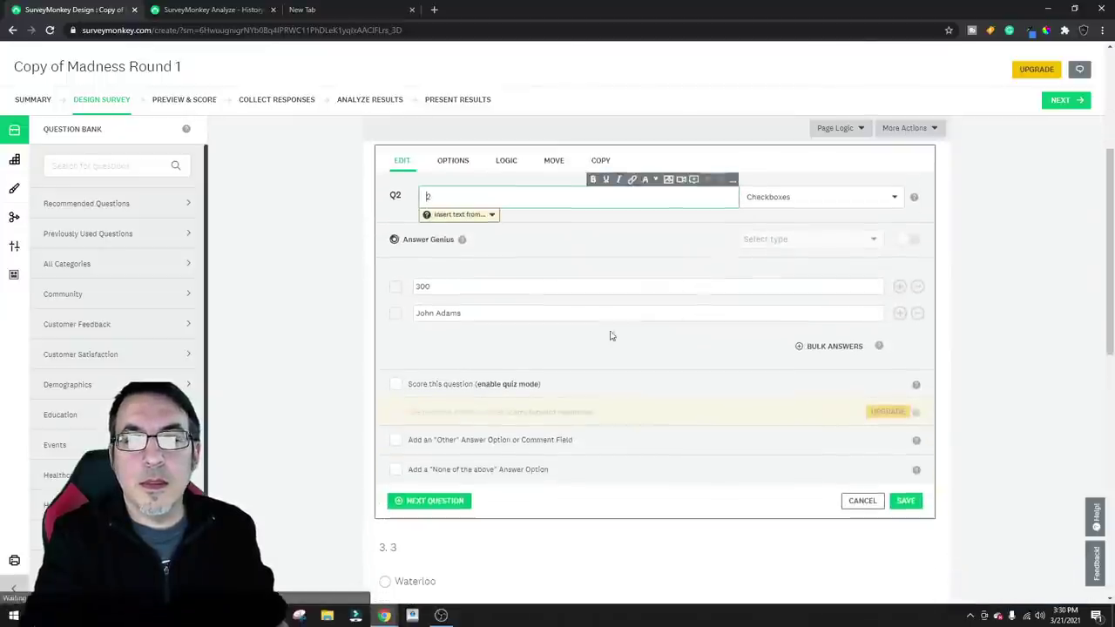
left_click(225, 9)
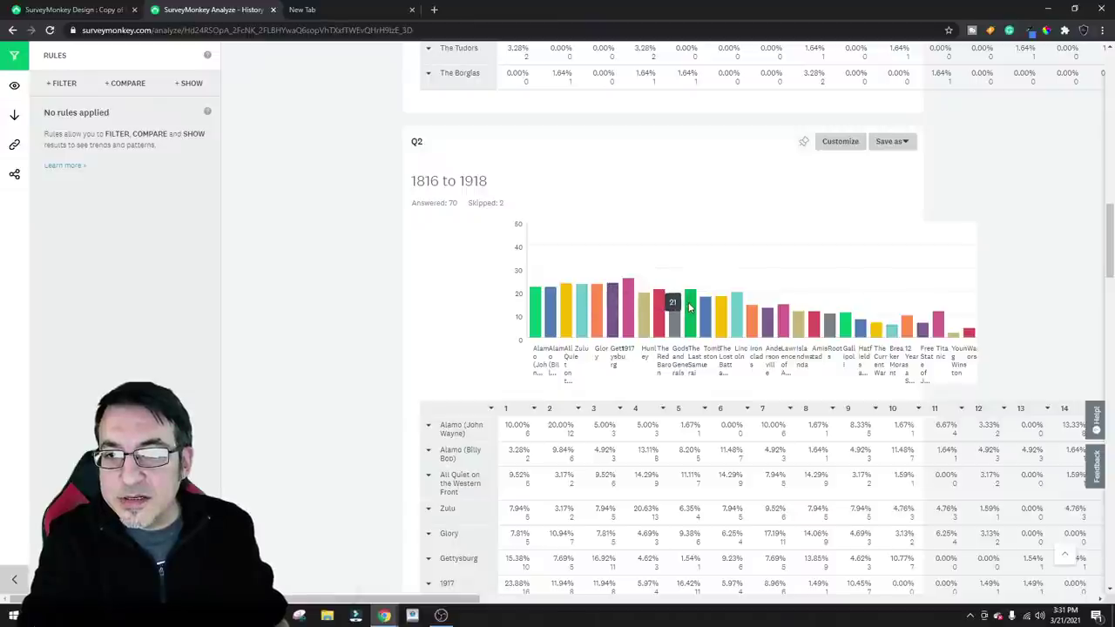
left_click(123, 8)
left_click_drag(439, 285, 369, 288)
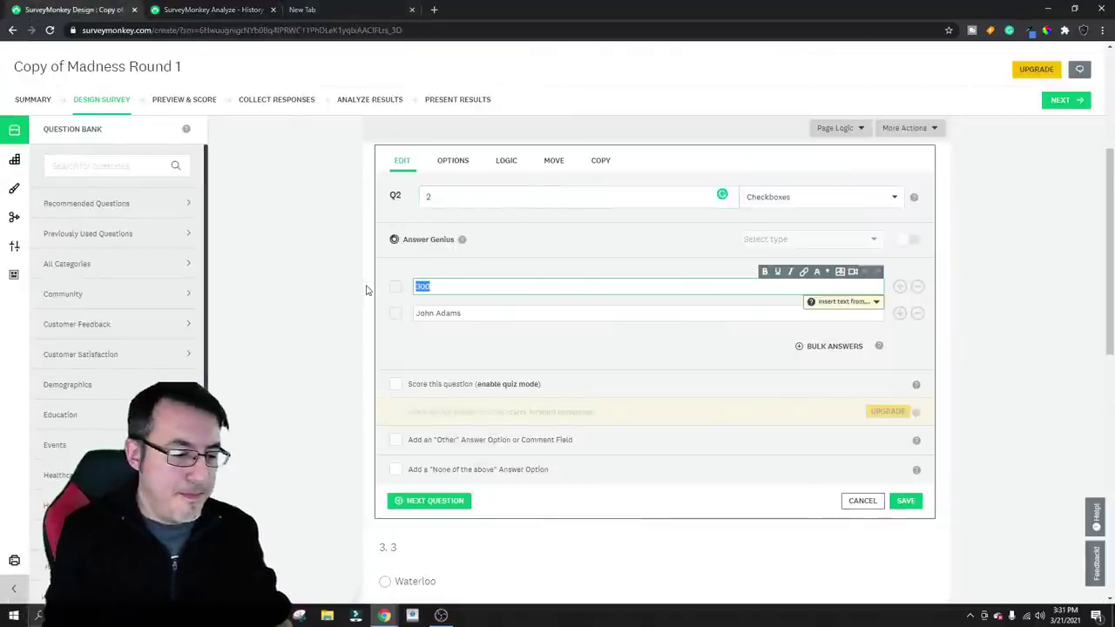
type("Gettysbu")
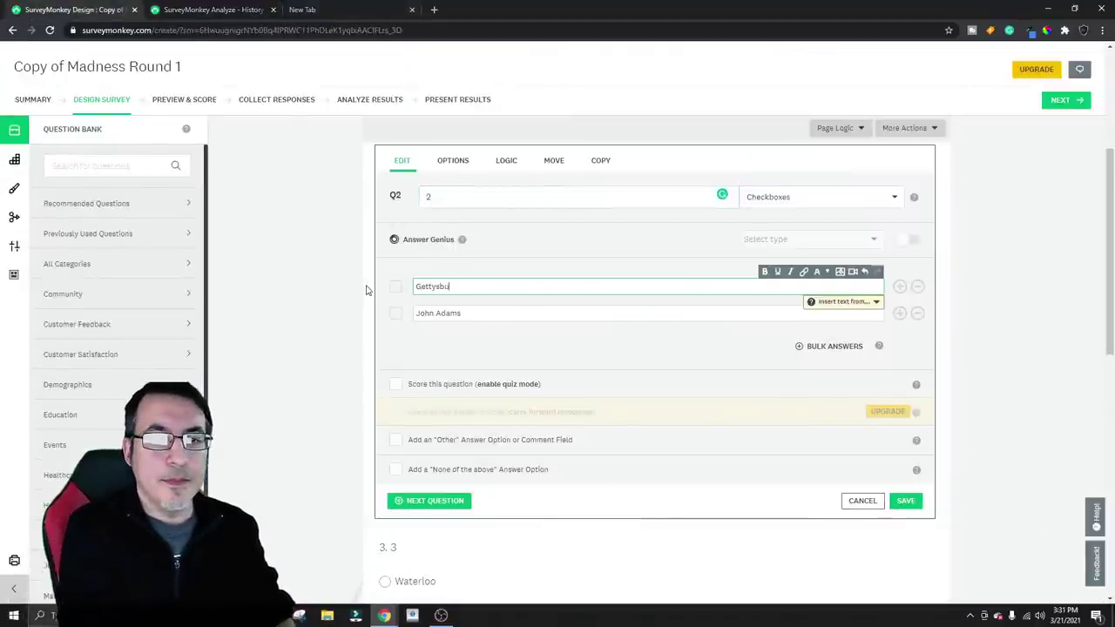
type("gr")
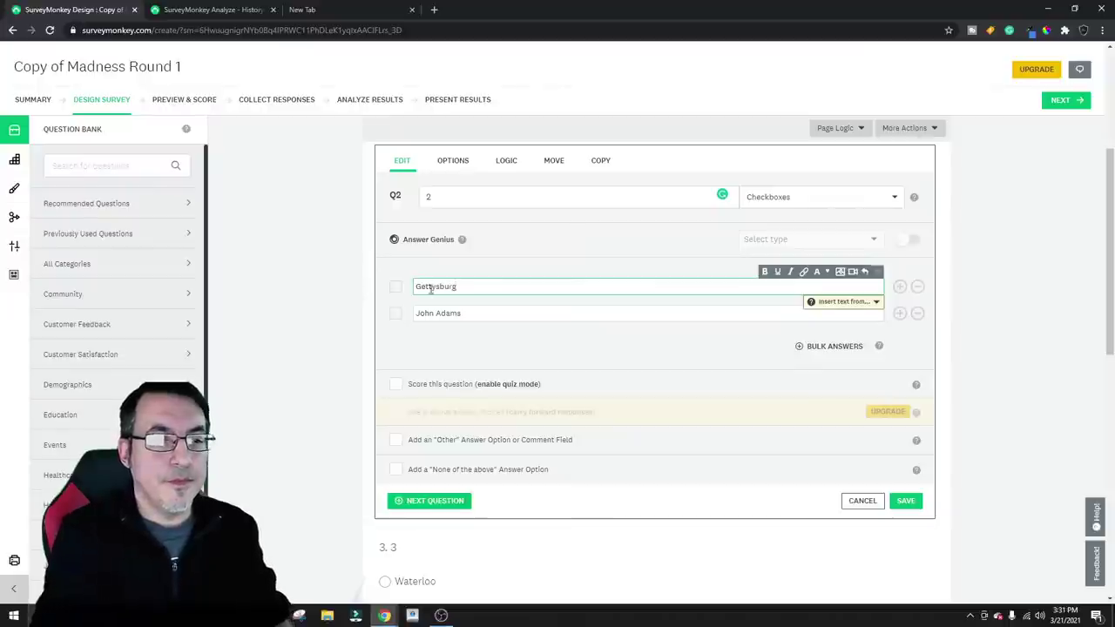
left_click_drag(477, 312, 421, 315)
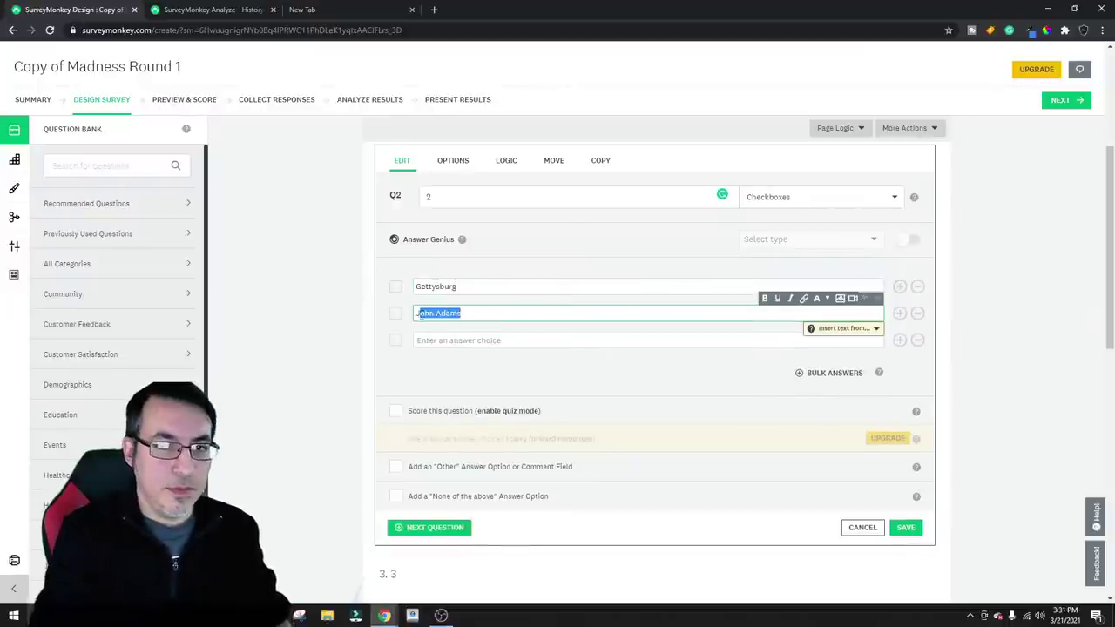
key("BackSpace")
type("Last Samurai")
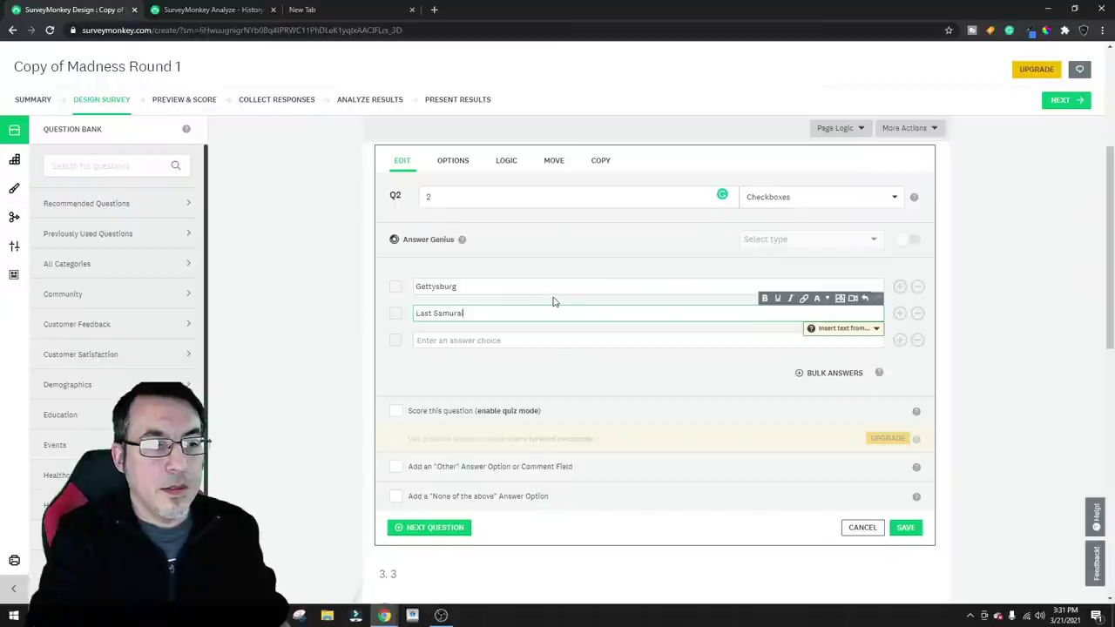
scroll(498, 392, "down", 1)
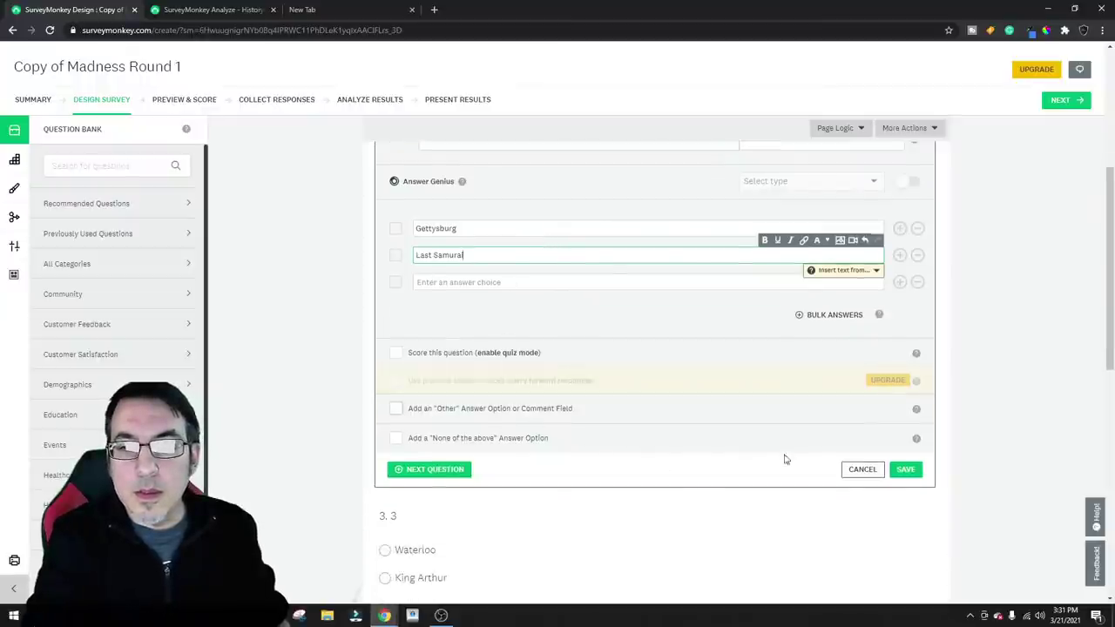
left_click(462, 470)
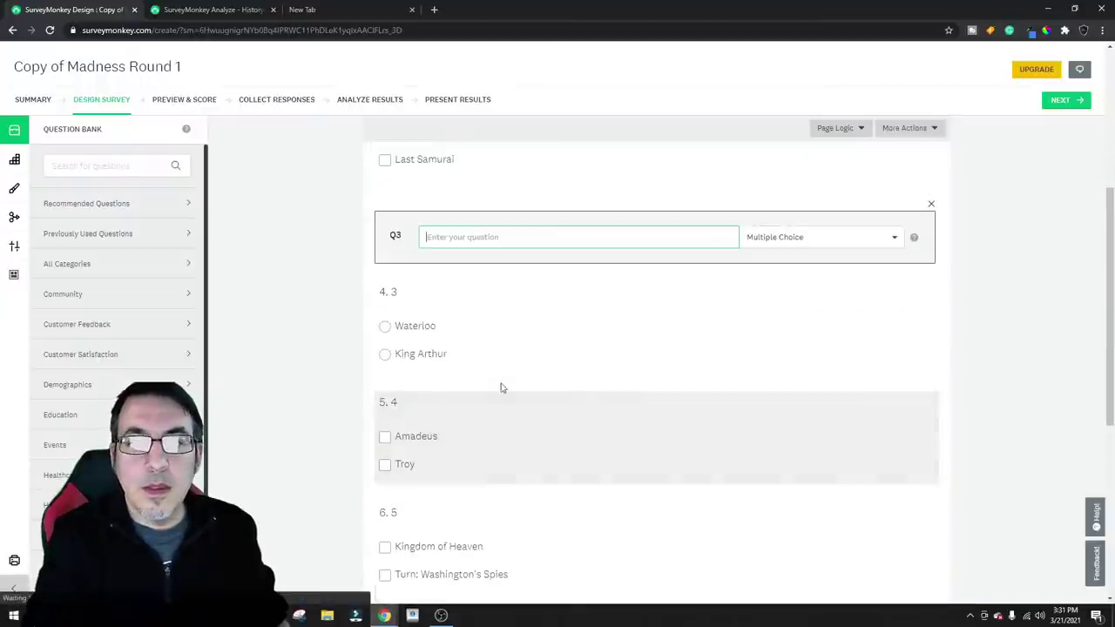
Switch the 1816 to 1918 results chart back to horizontal bars, save it and compare the movies' scores
left_click(218, 9)
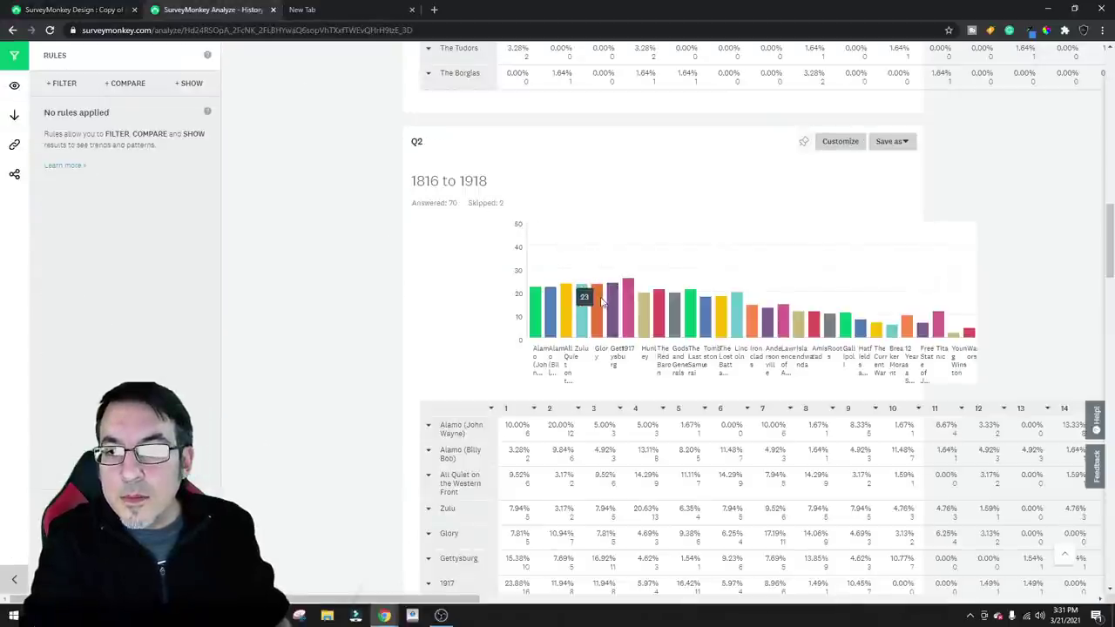
left_click(842, 146)
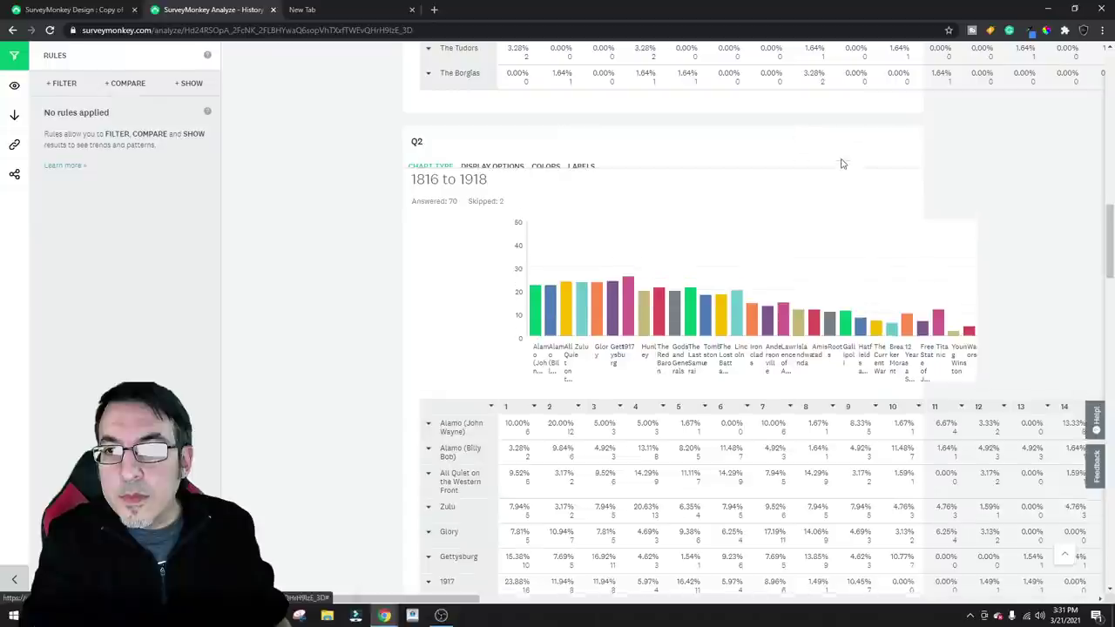
left_click(430, 202)
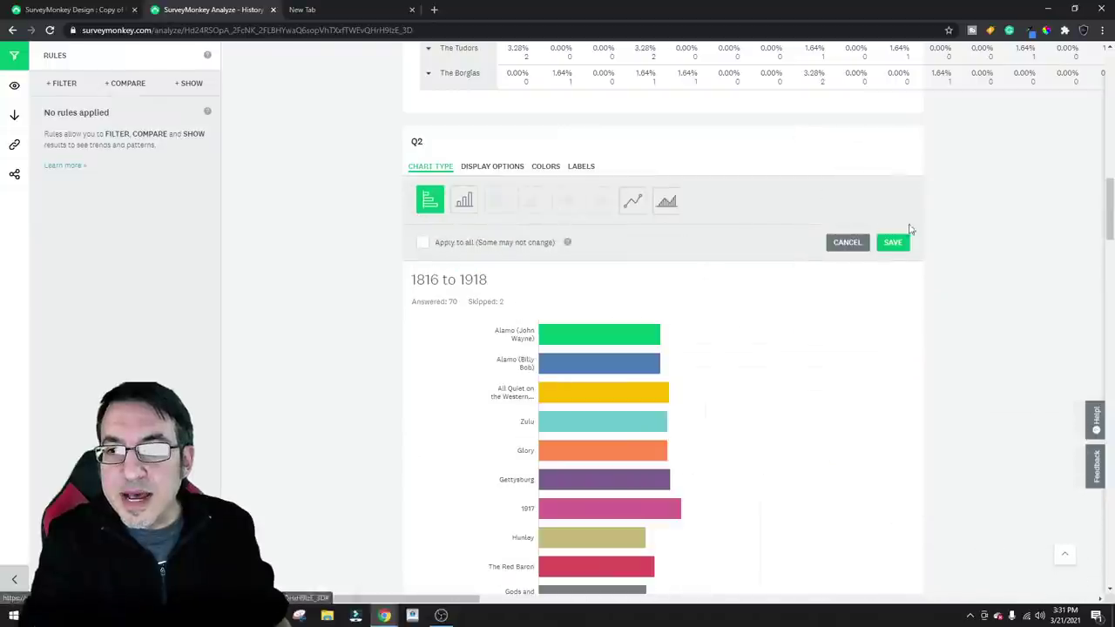
left_click(893, 242)
scroll(770, 252, "down", 2)
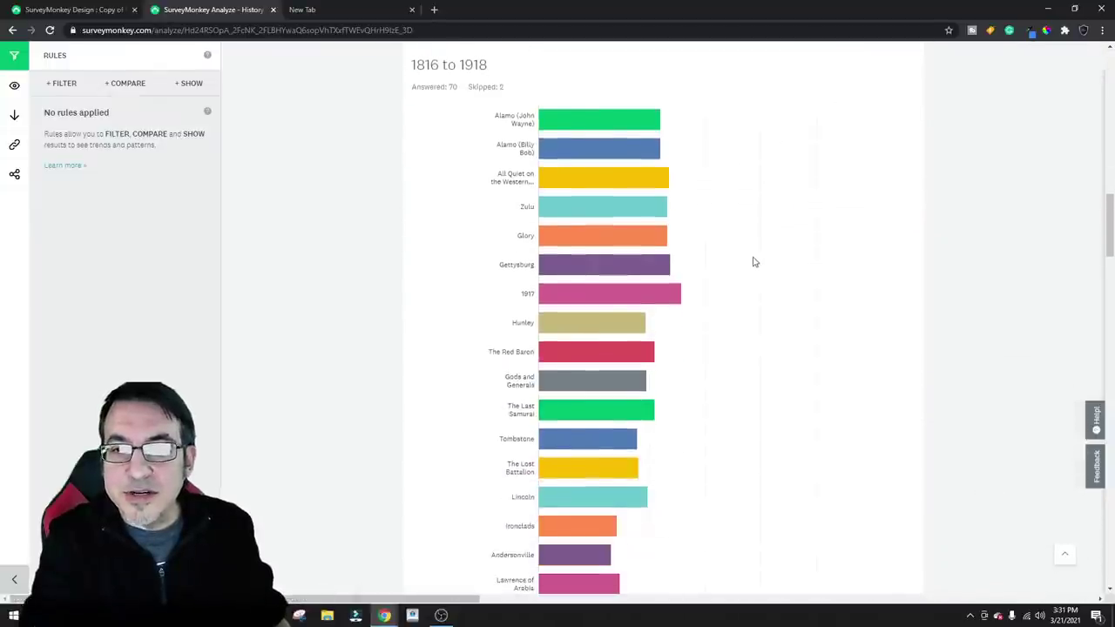
scroll(754, 262, "up", 1)
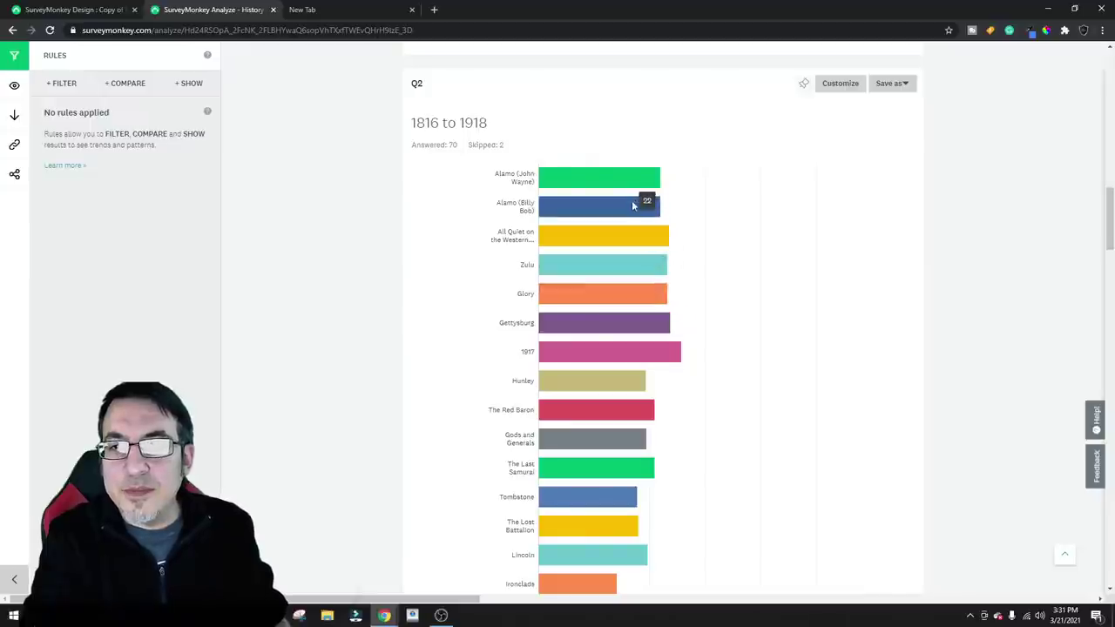
Replace question 3's answer choices in the copied survey with "Glory" and "Alamo (2004)" and move on to the next question
left_click(92, 12)
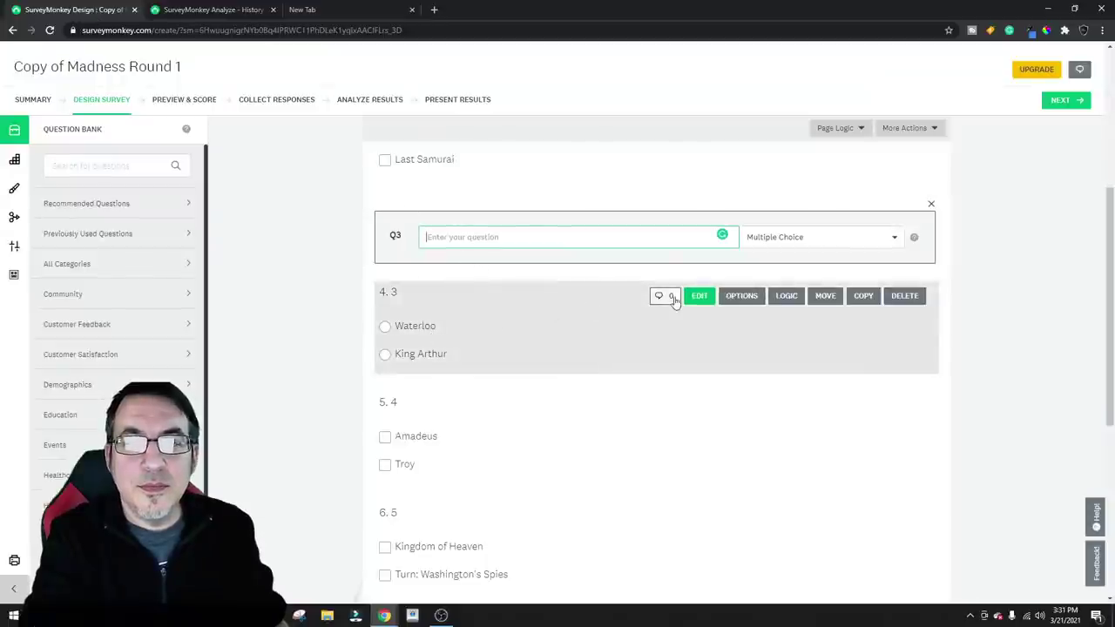
left_click(700, 294)
left_click_drag(464, 280, 374, 293)
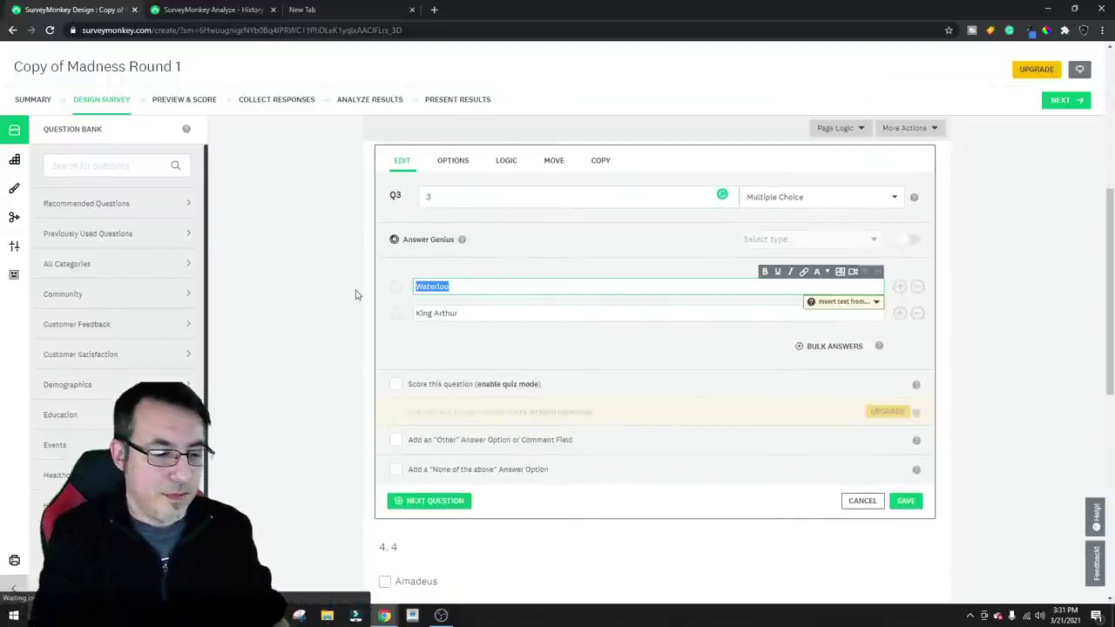
type("Glory")
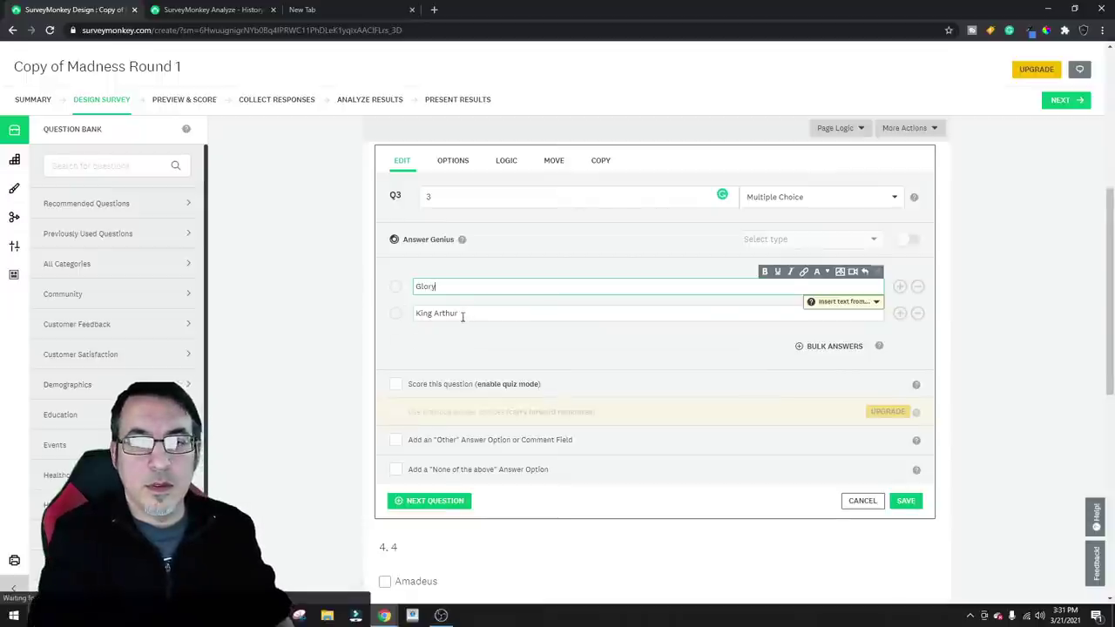
left_click_drag(463, 316, 357, 320)
type("Alamo (2004")
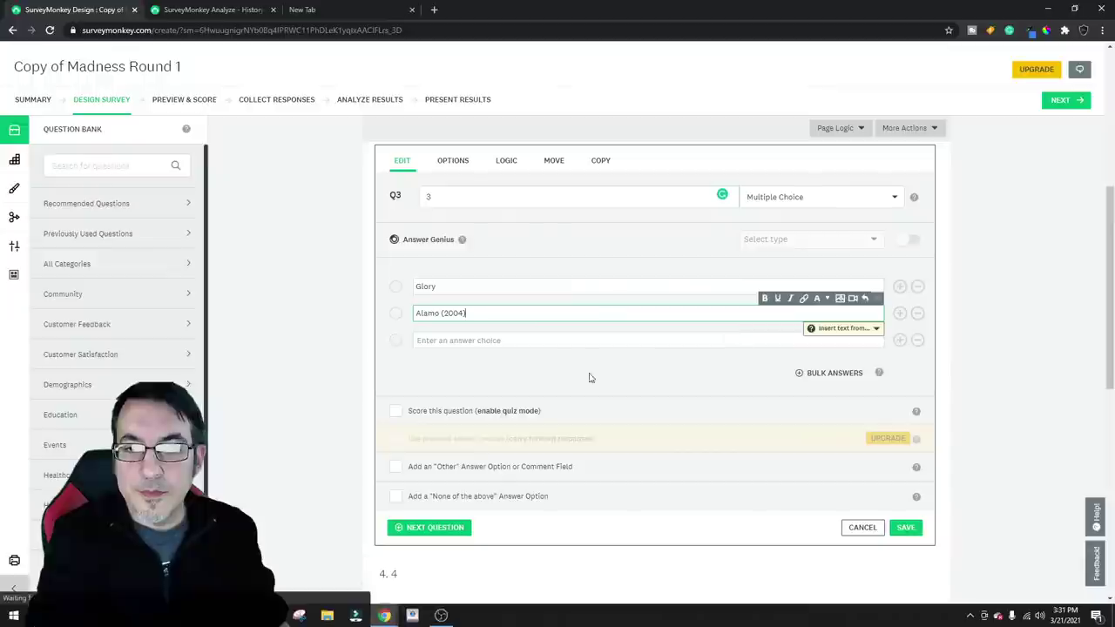
left_click(435, 527)
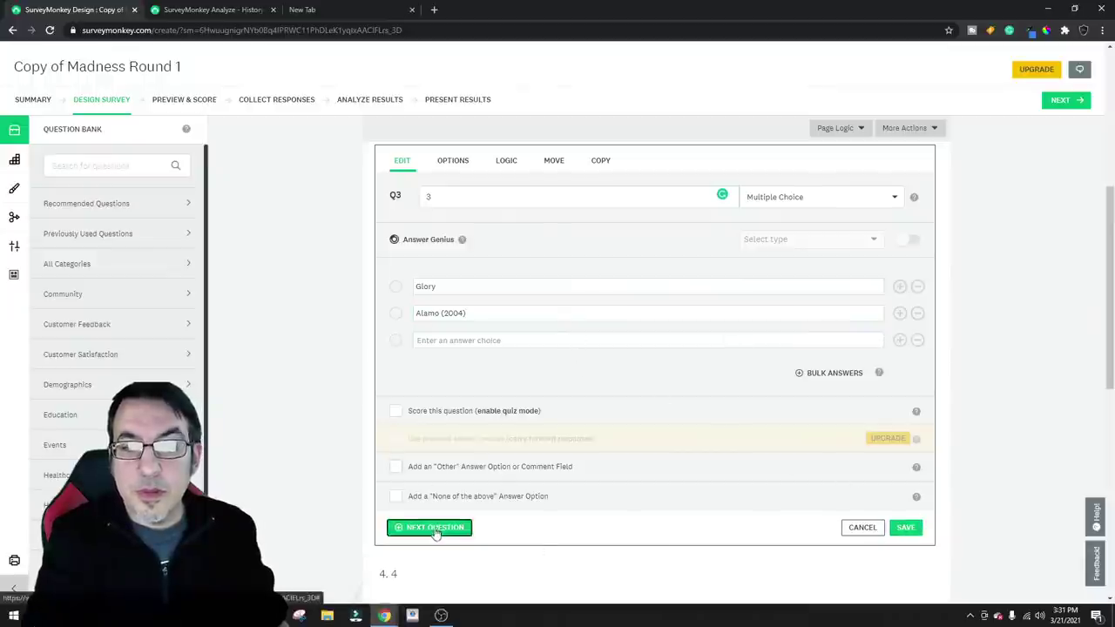
Consult the ranking chart, replace question 4's answer choices with "Zulu" and "All Quiet on the Western Front", and save the question
left_click(210, 9)
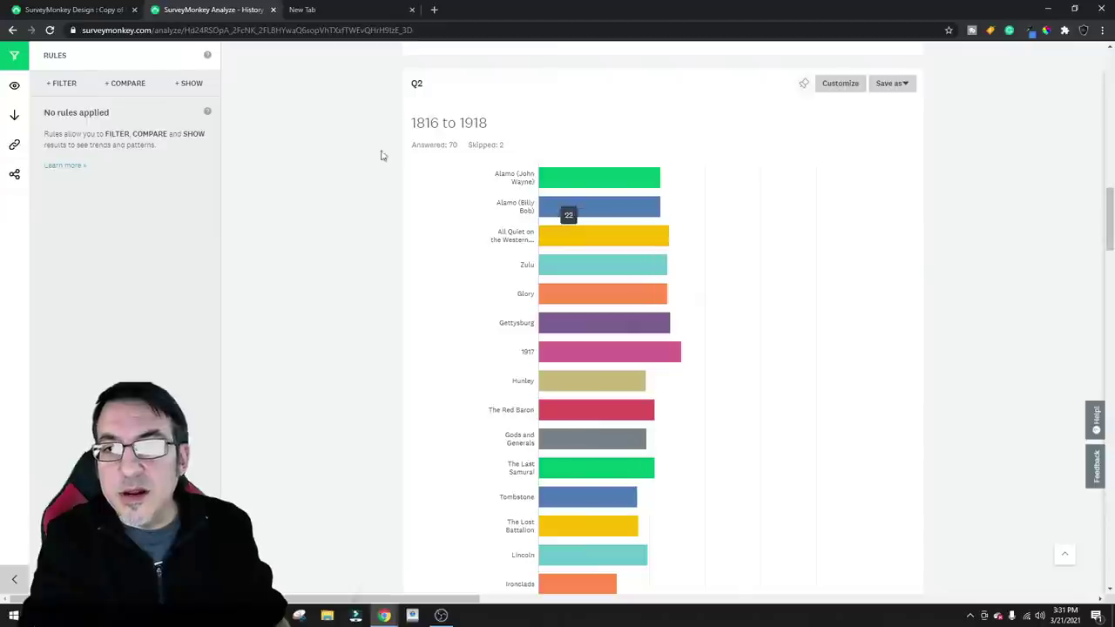
left_click(112, 12)
mouse_move(428, 374)
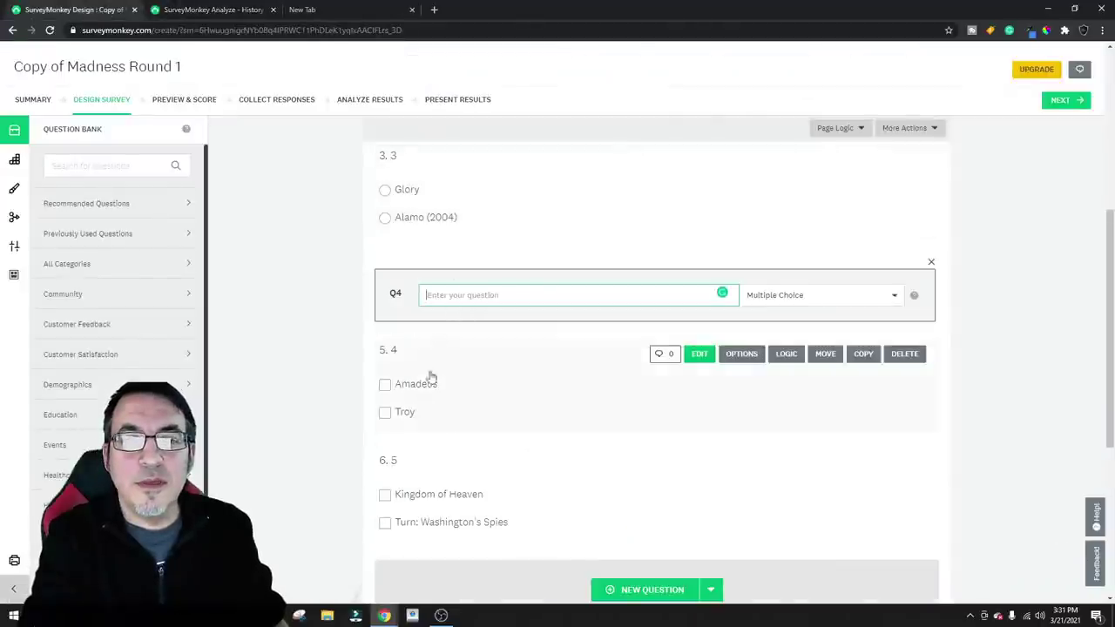
left_click(701, 354)
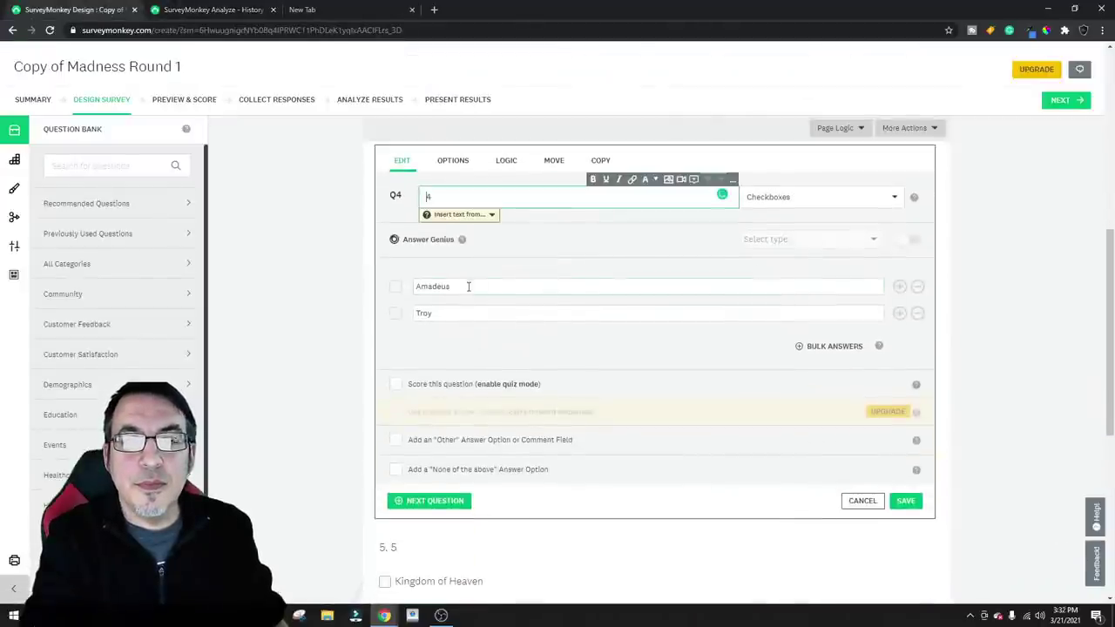
left_click_drag(468, 284, 340, 291)
type("Zulu")
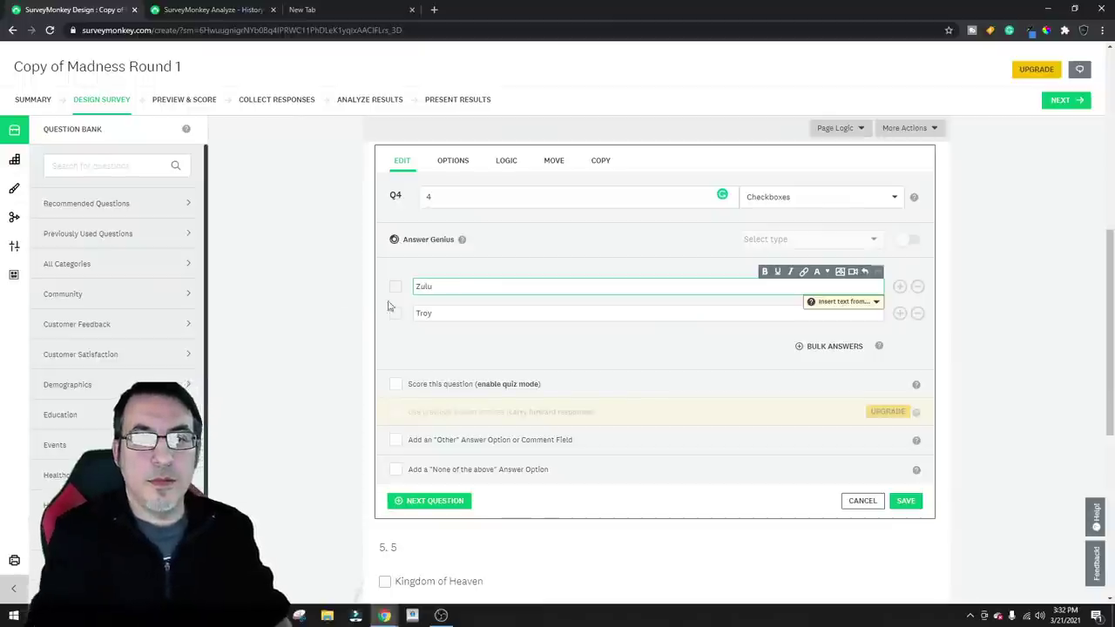
key("Tab")
type("Ali")
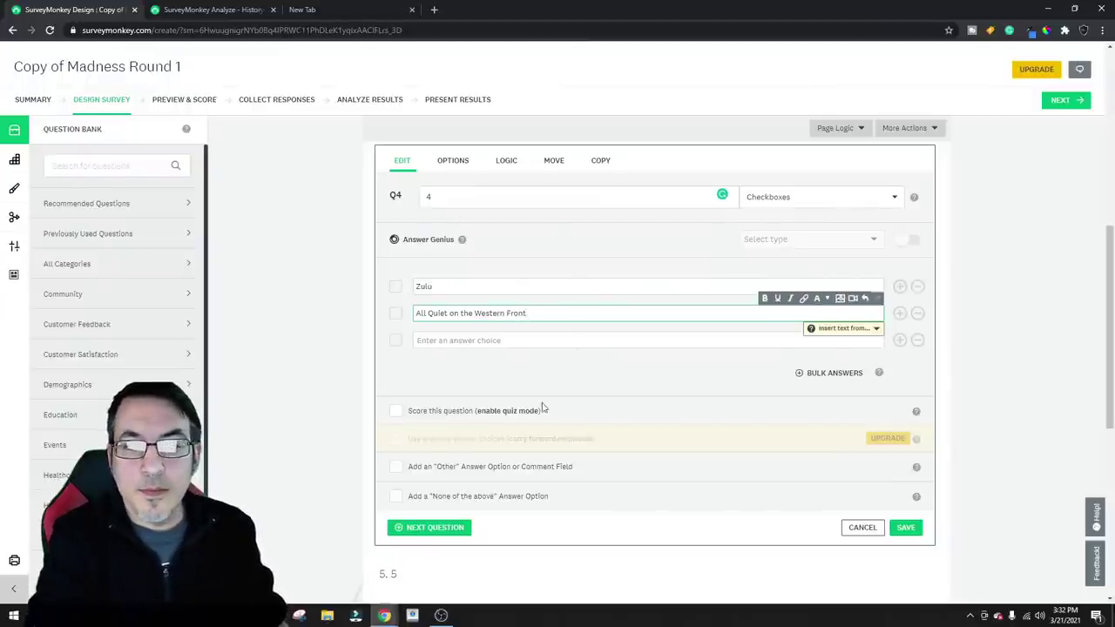
left_click(907, 523)
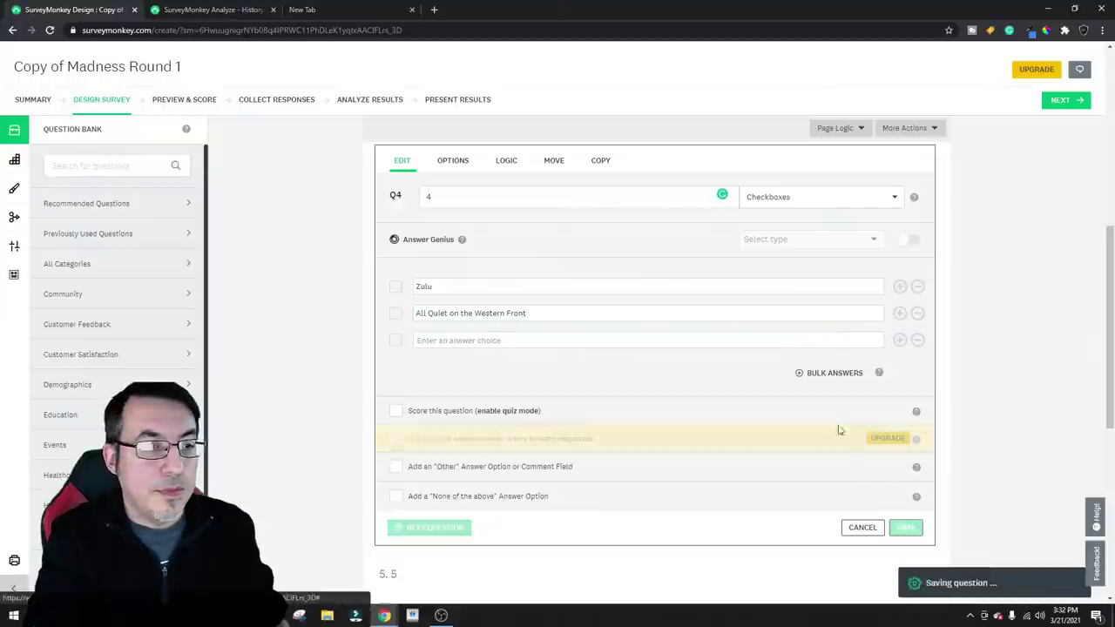
scroll(799, 402, "down", 2)
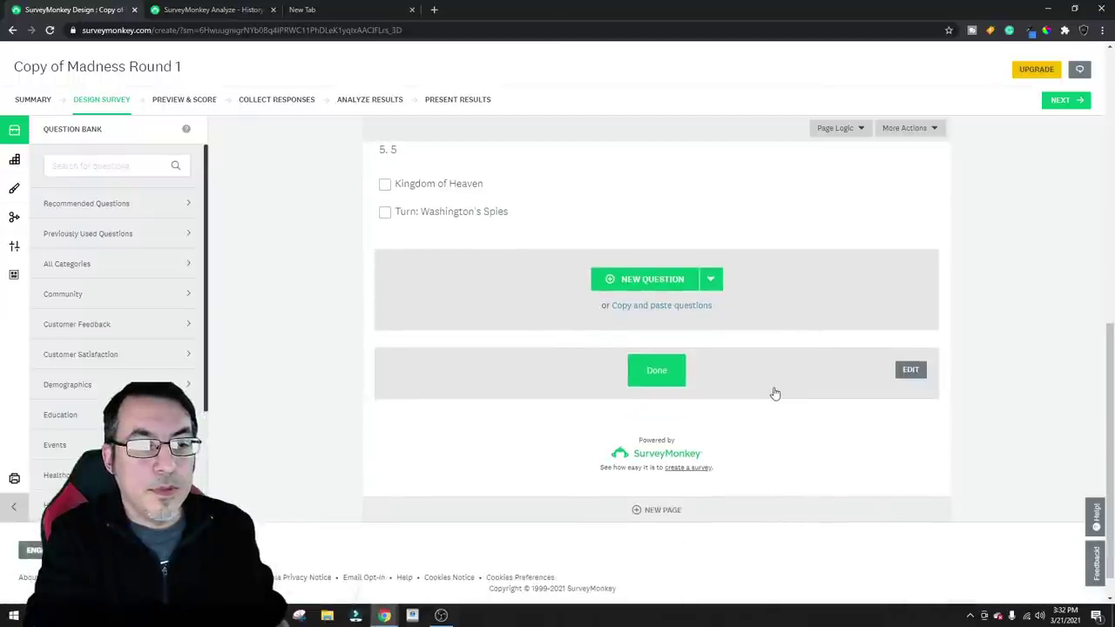
scroll(747, 299, "up", 2)
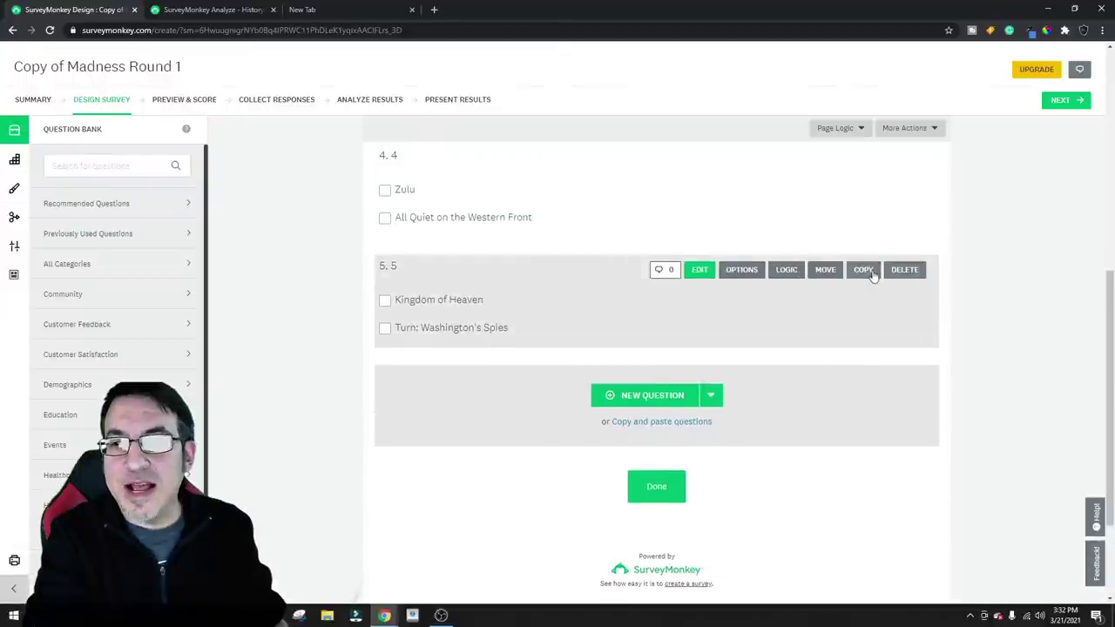
Delete question 5 about Kingdom of Heaven and Turn: Washington's Spies, and save the Done button settings with their existing labels
left_click(902, 271)
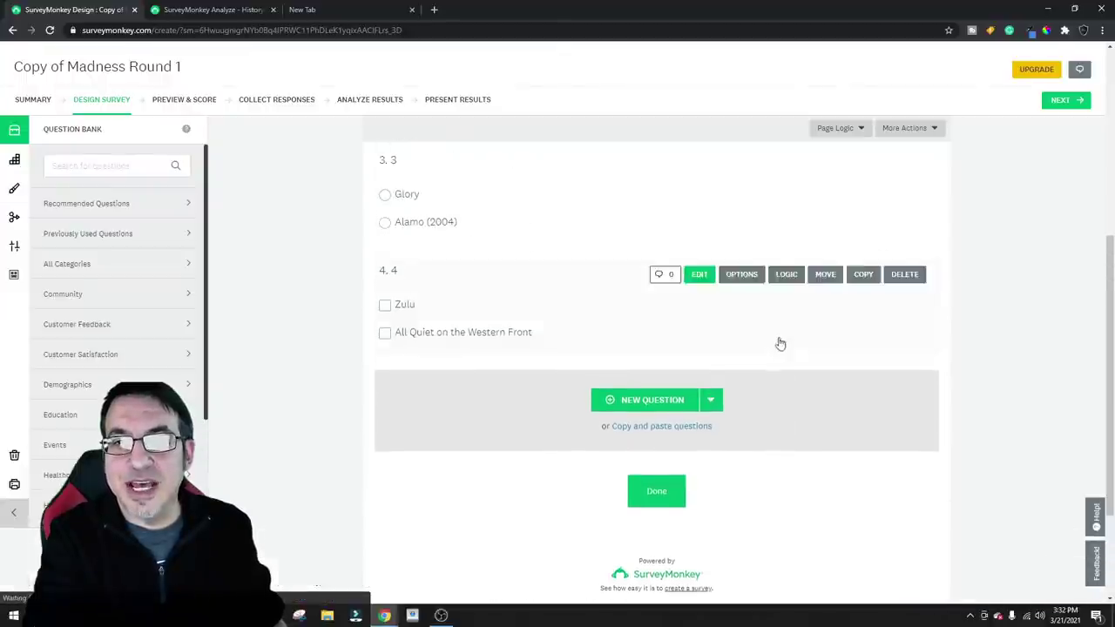
left_click(658, 493)
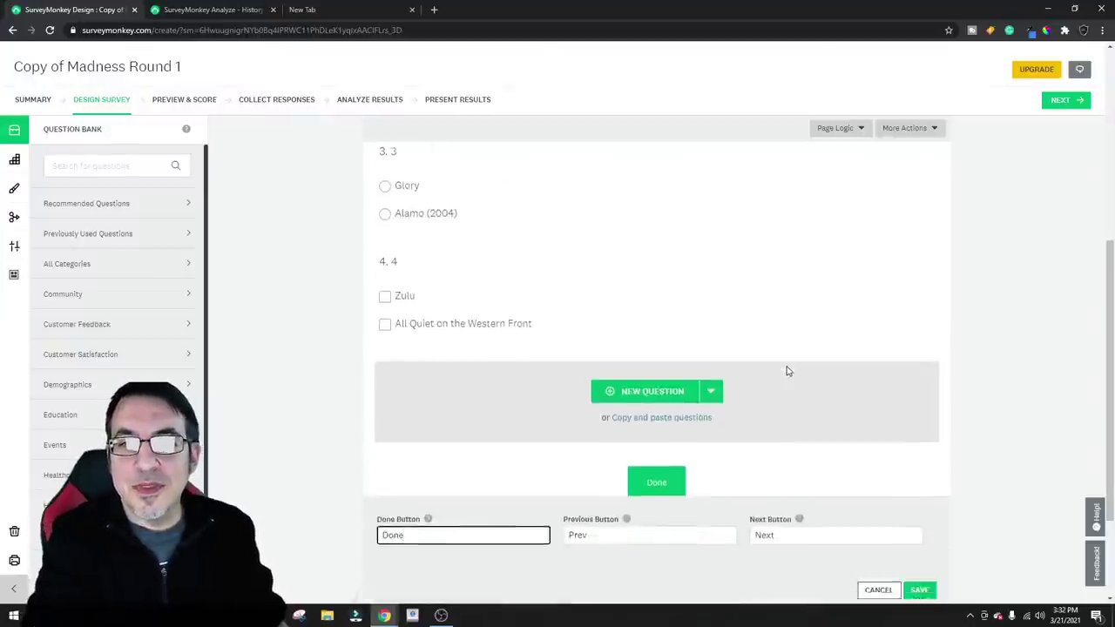
scroll(723, 357, "down", 2)
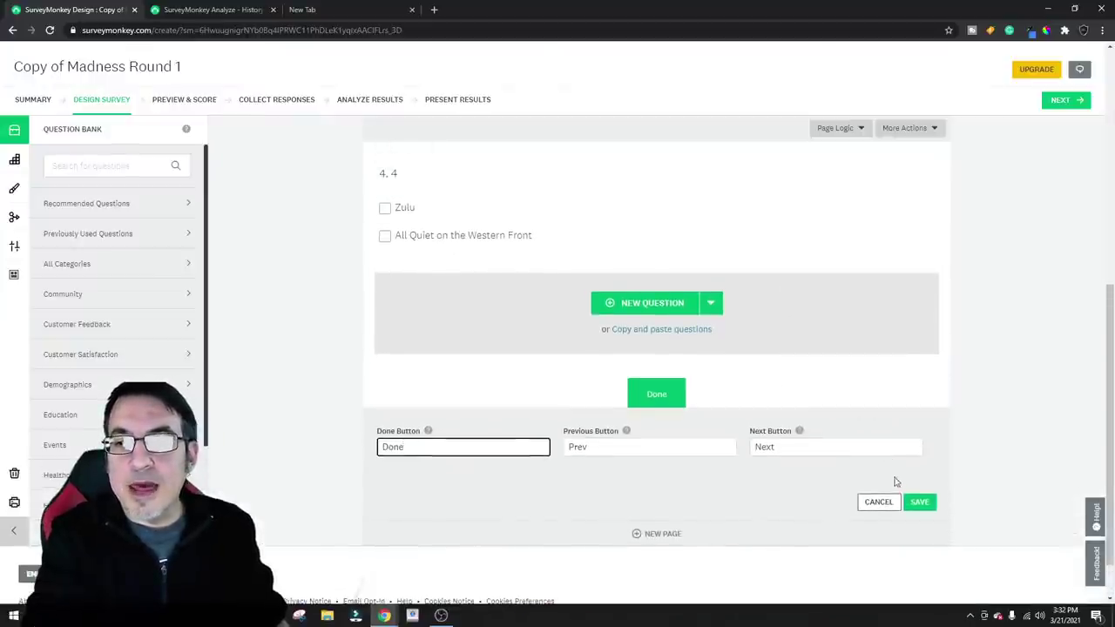
left_click(920, 501)
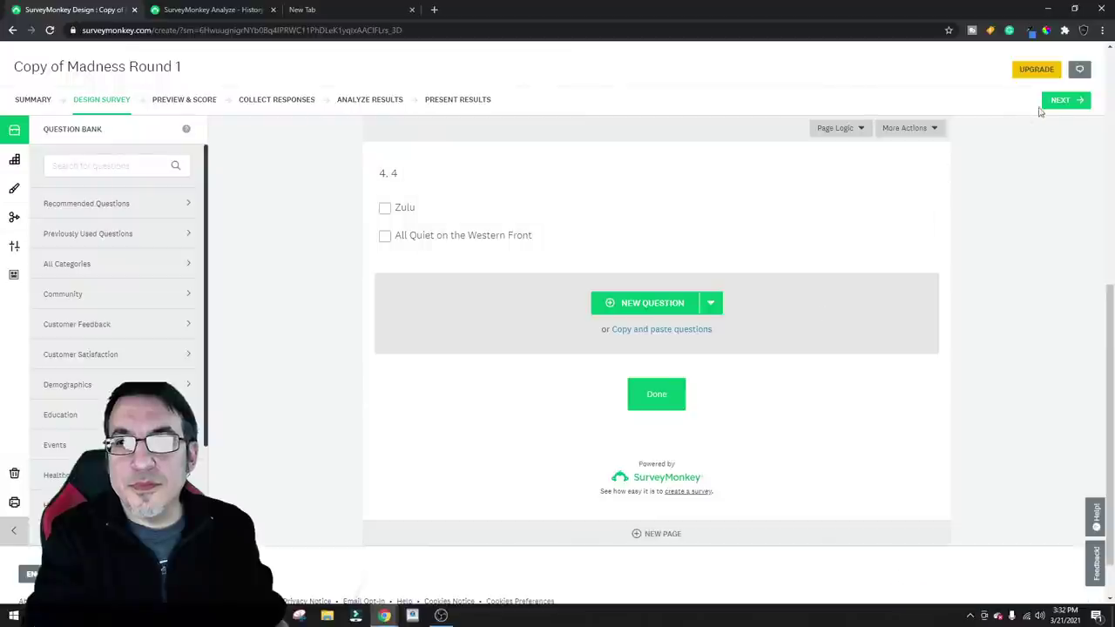
Create a shareable web link collector for Copy of Madness Round 1 and copy its survey link
left_click(1055, 101)
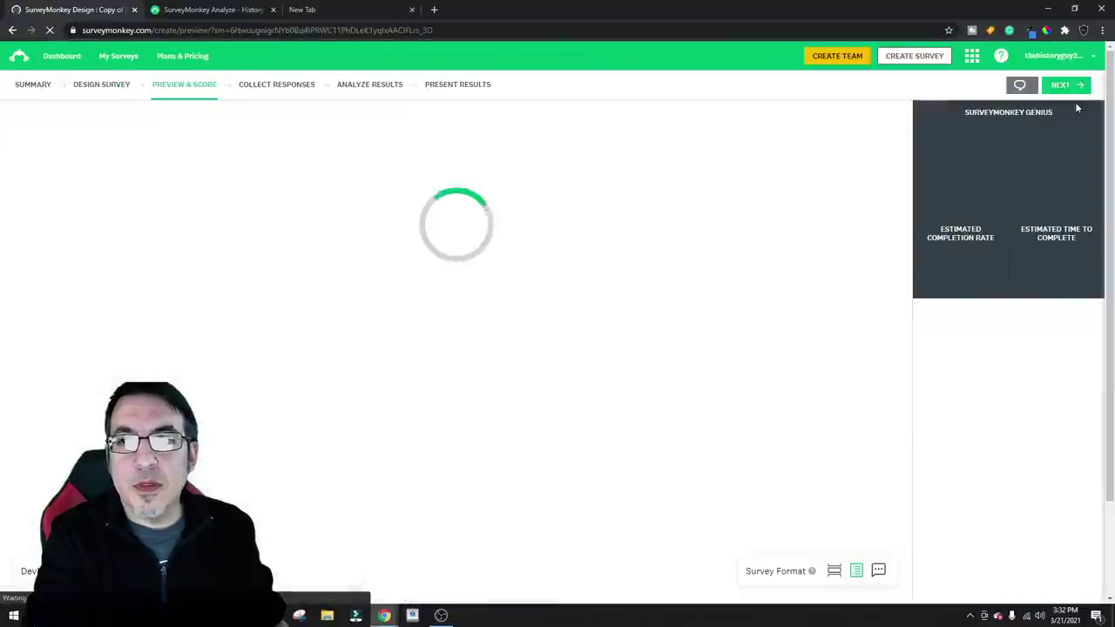
left_click(268, 95)
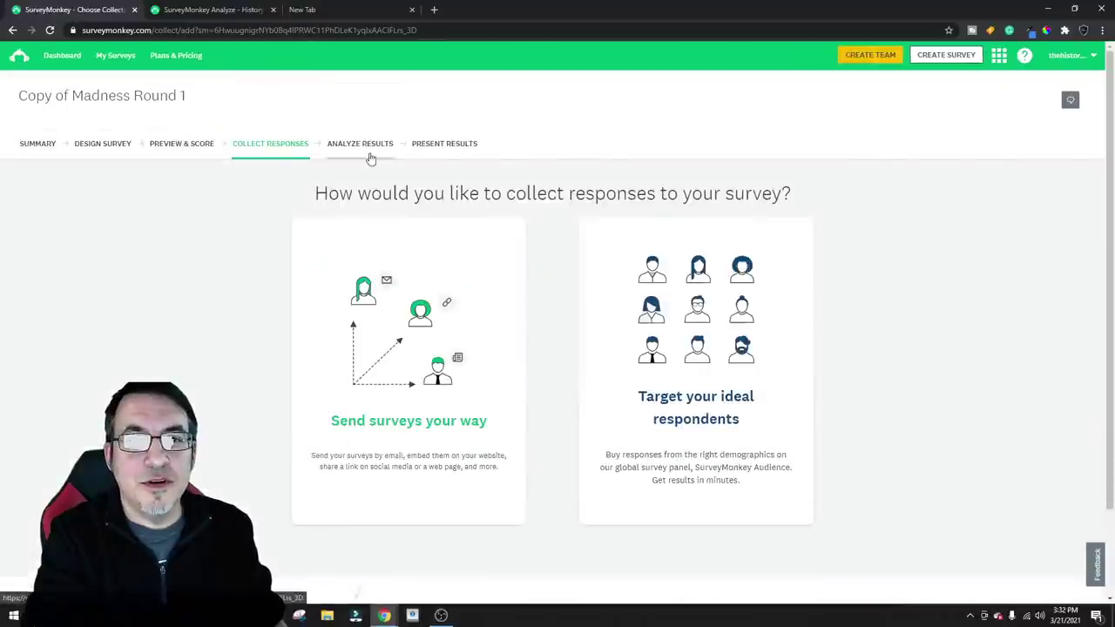
left_click(413, 314)
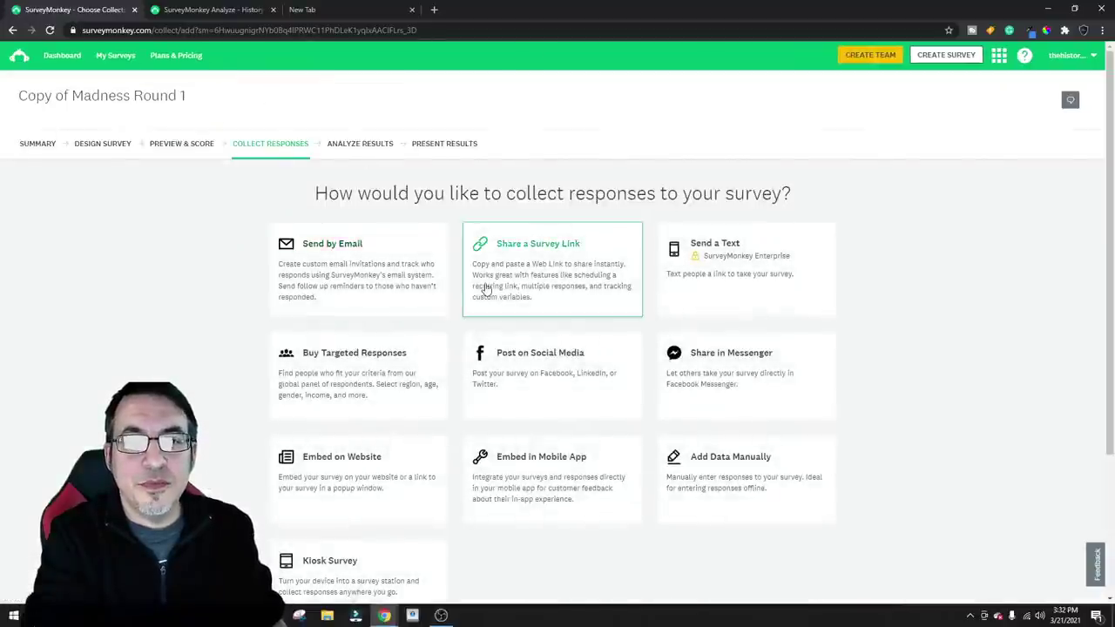
left_click(505, 287)
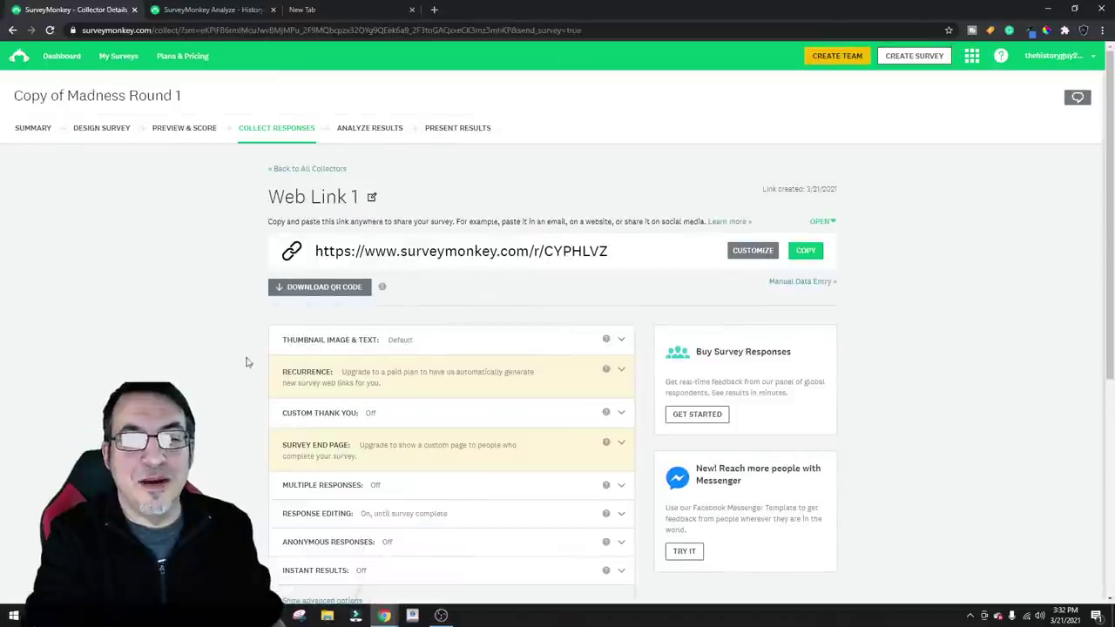
left_click(806, 251)
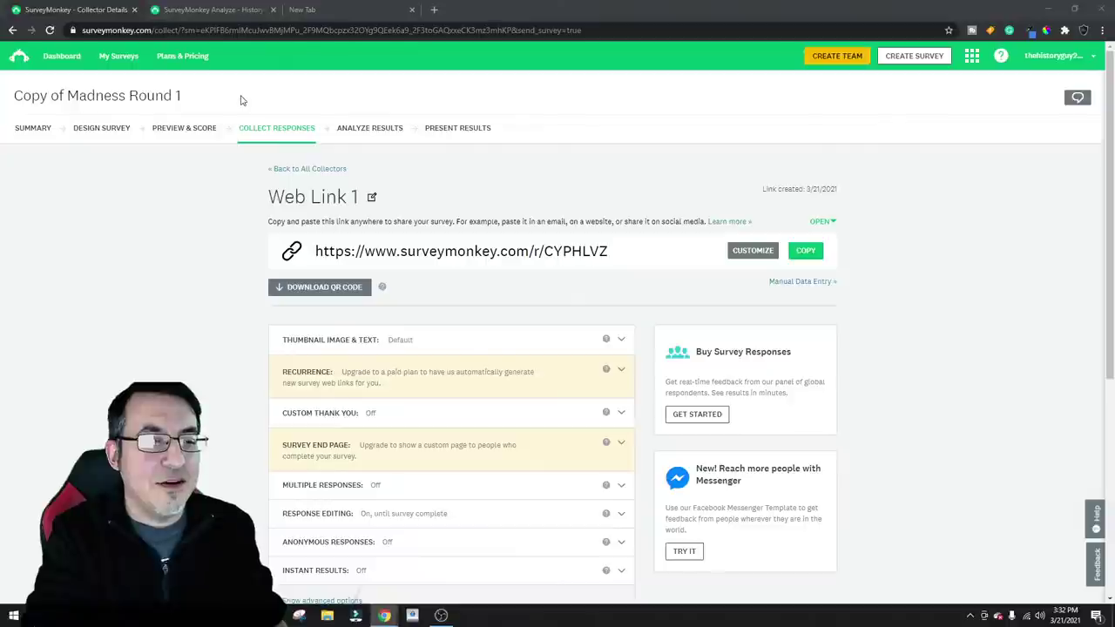
Examine the ranking results for the 1816 to 1918 and WW2 questions in the history movie survey
left_click(210, 9)
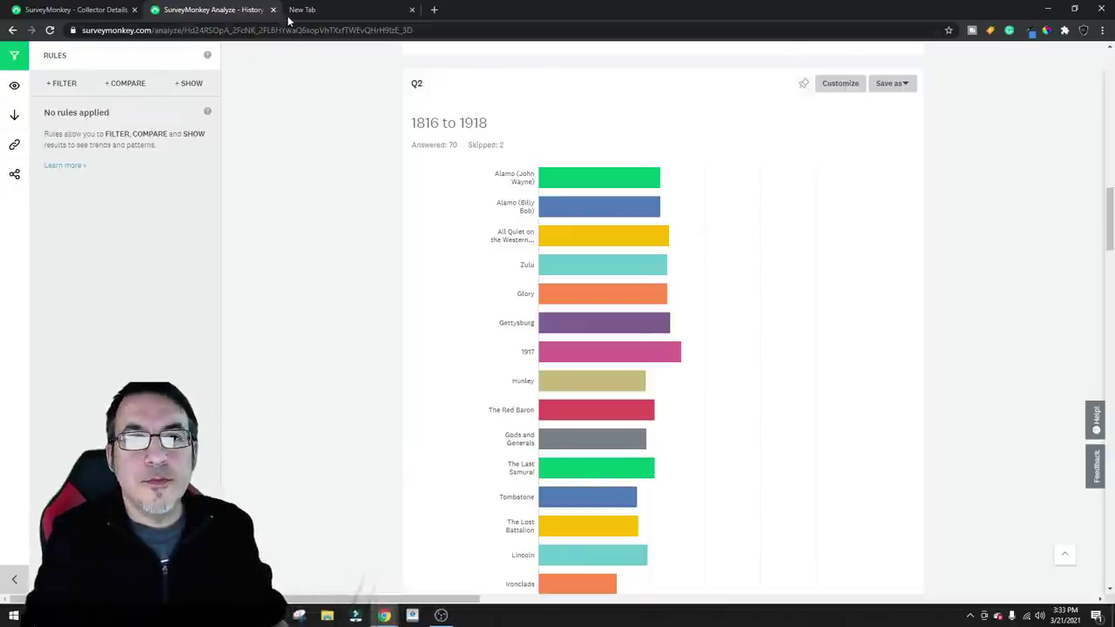
scroll(511, 179, "down", 15)
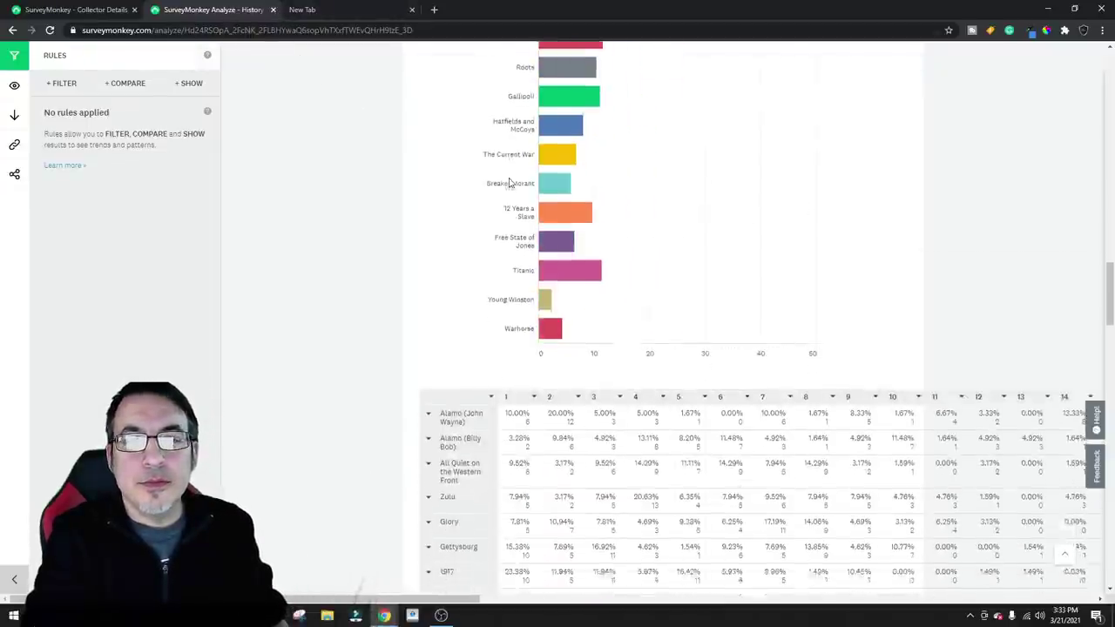
scroll(511, 181, "down", 8)
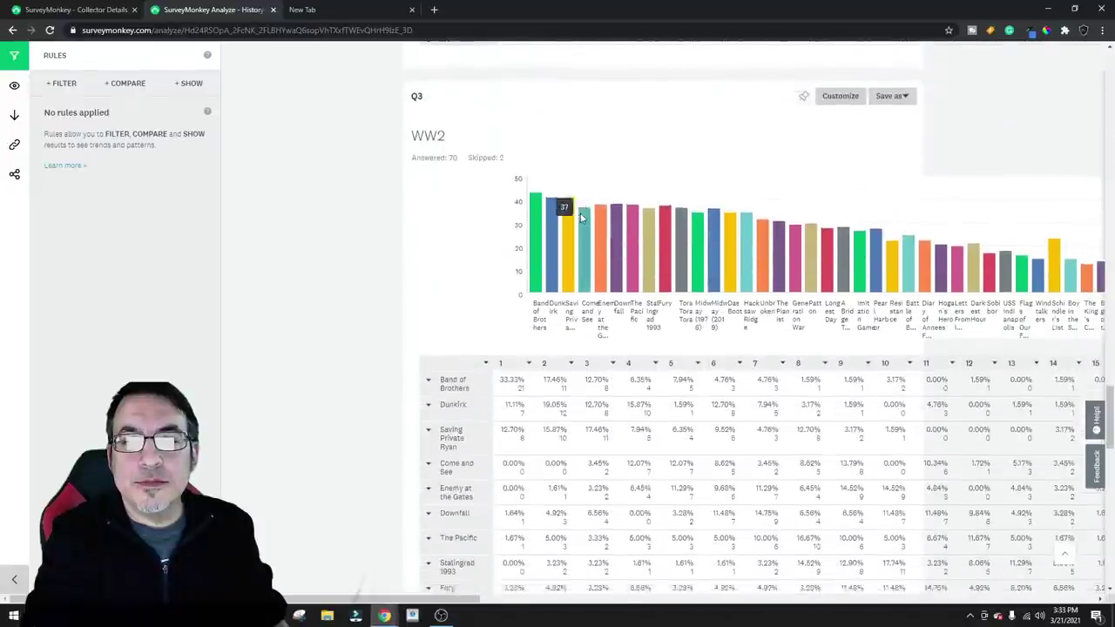
scroll(610, 196, "up", 1)
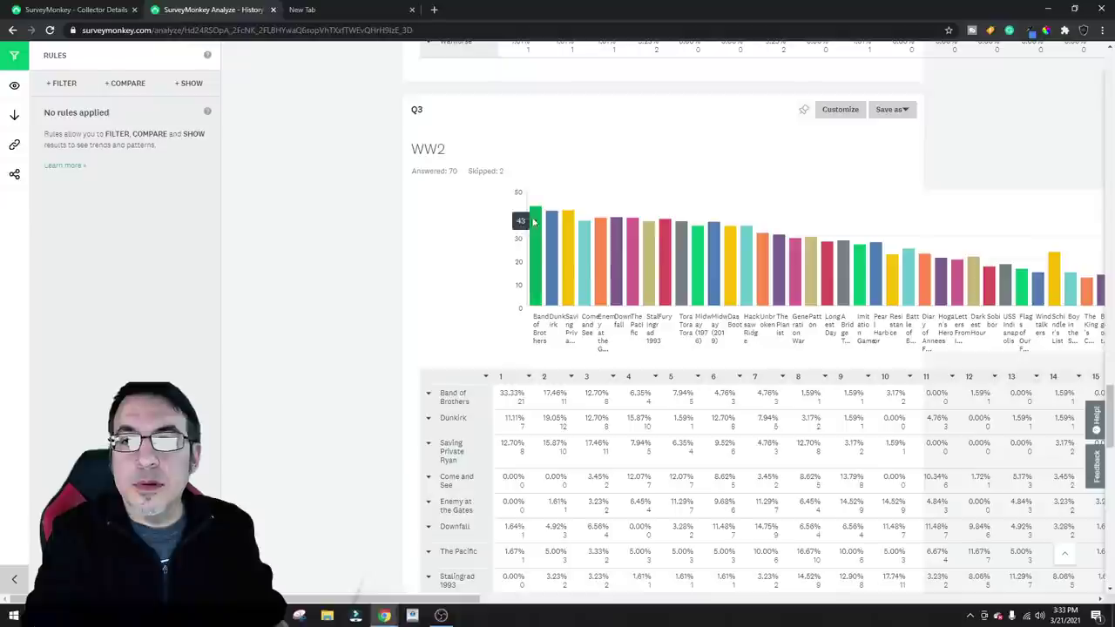
left_click(87, 10)
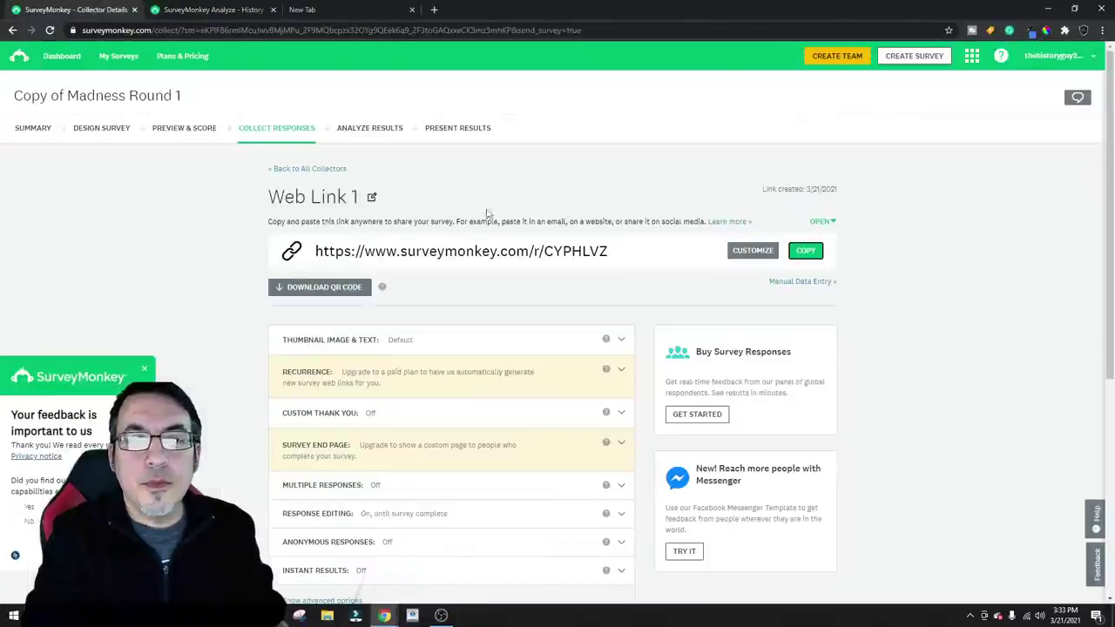
Open the Copy of Madness Round 1 survey for editing from the dashboard's recent surveys
left_click(49, 55)
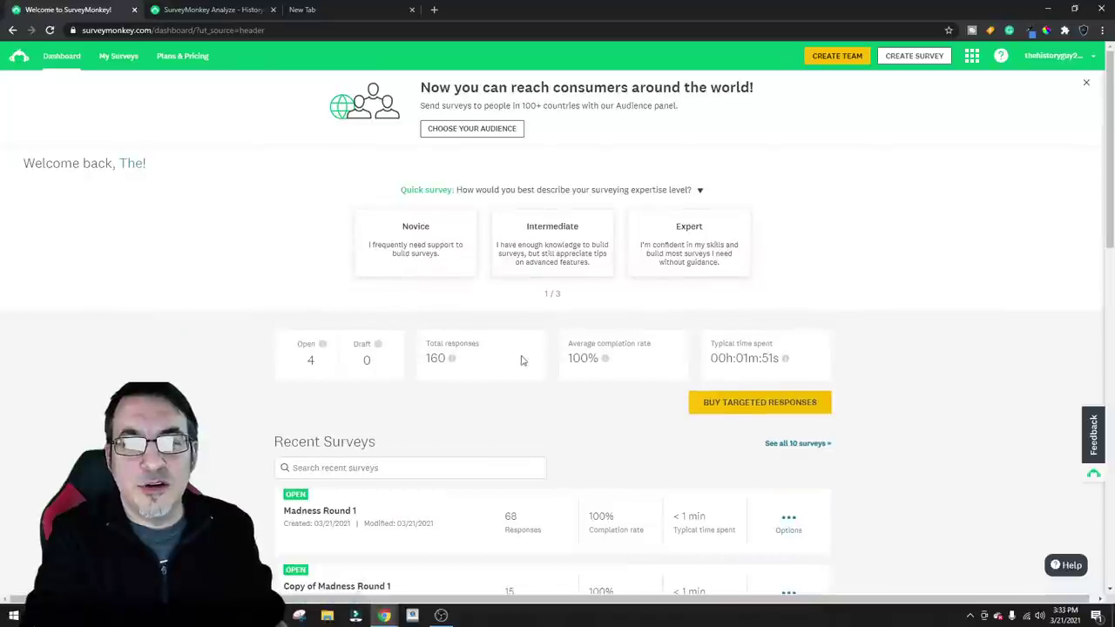
scroll(509, 352, "down", 2)
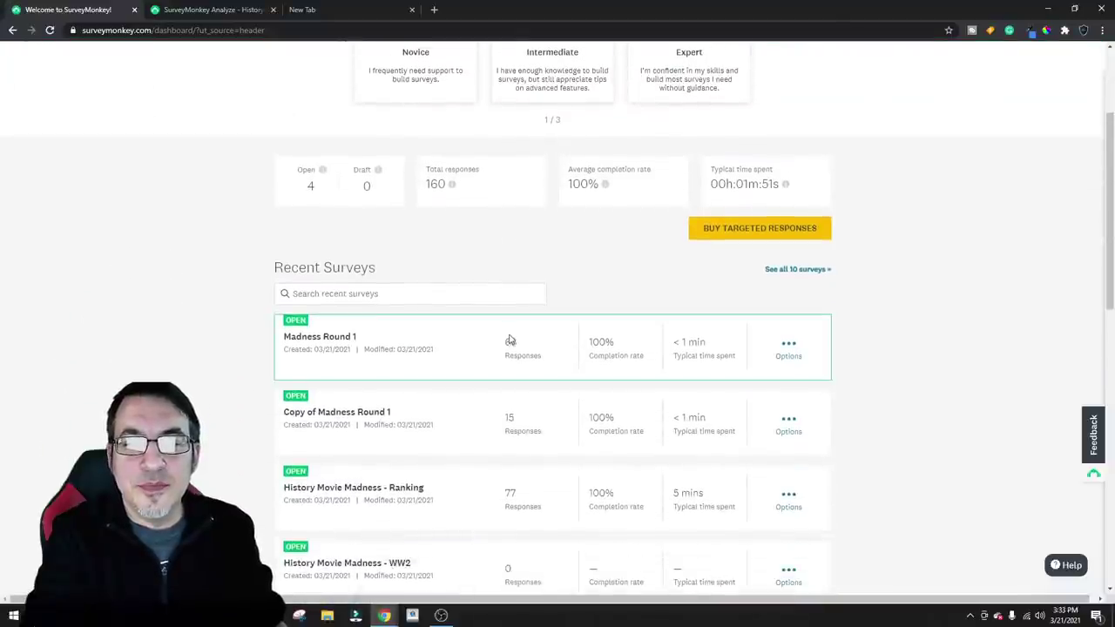
scroll(509, 340, "down", 1)
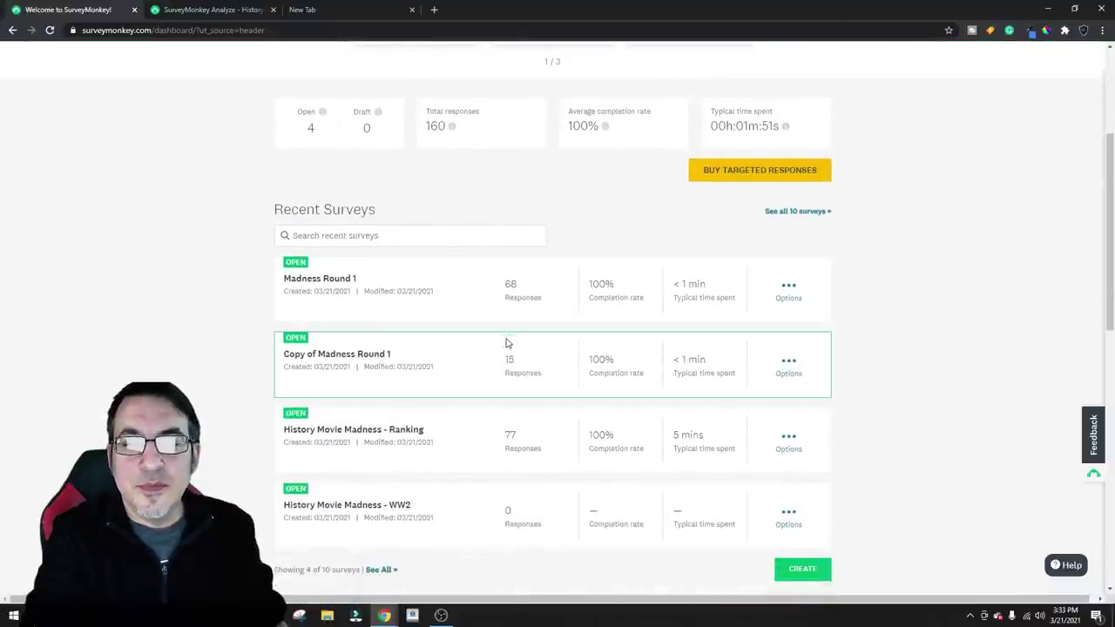
left_click(789, 361)
left_click(804, 405)
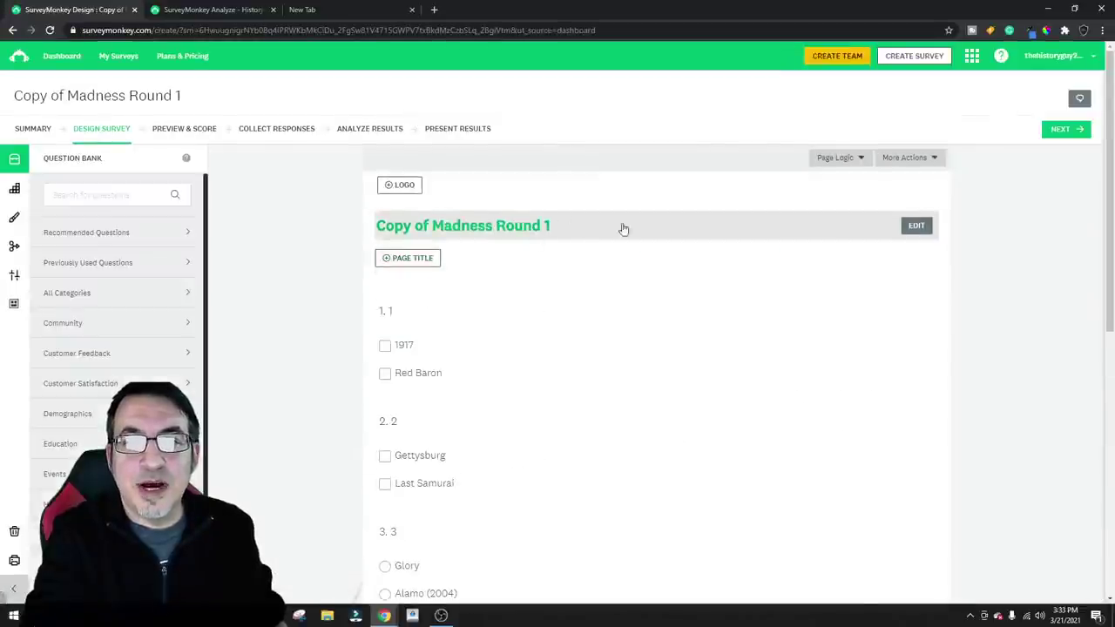
Change the survey title to "Madness 1816 to 1918" and save it
left_click(926, 220)
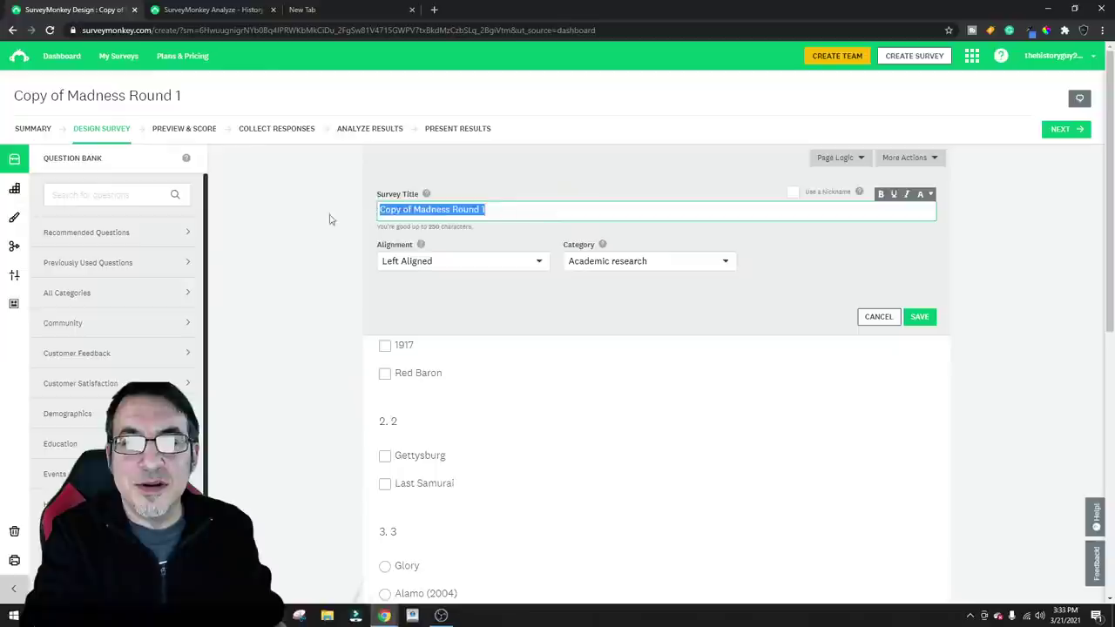
type("Mad")
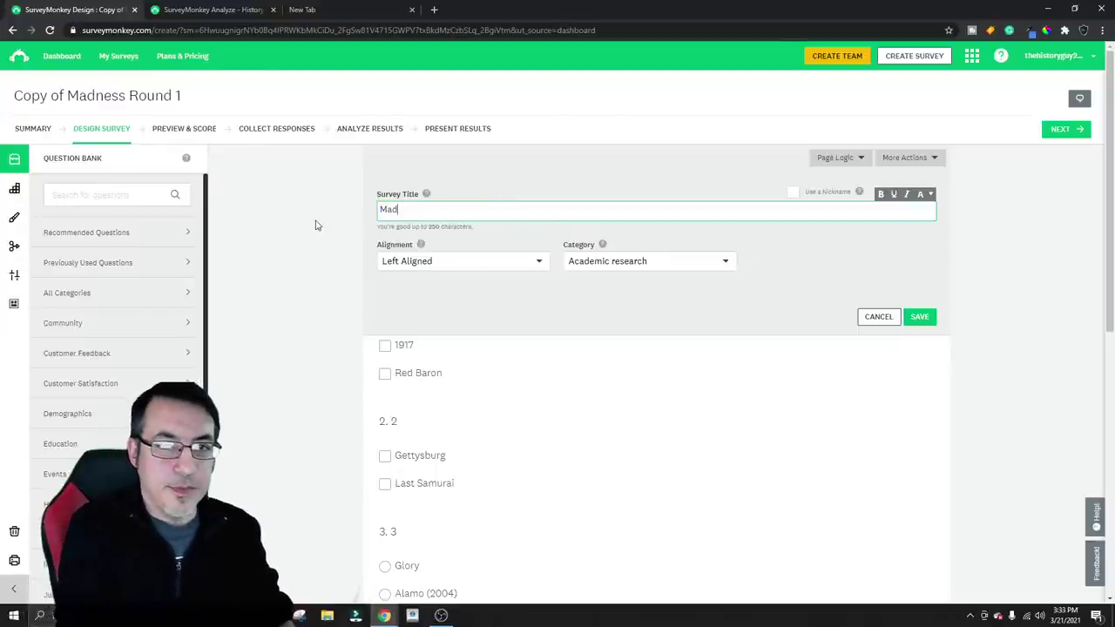
type("ness 181")
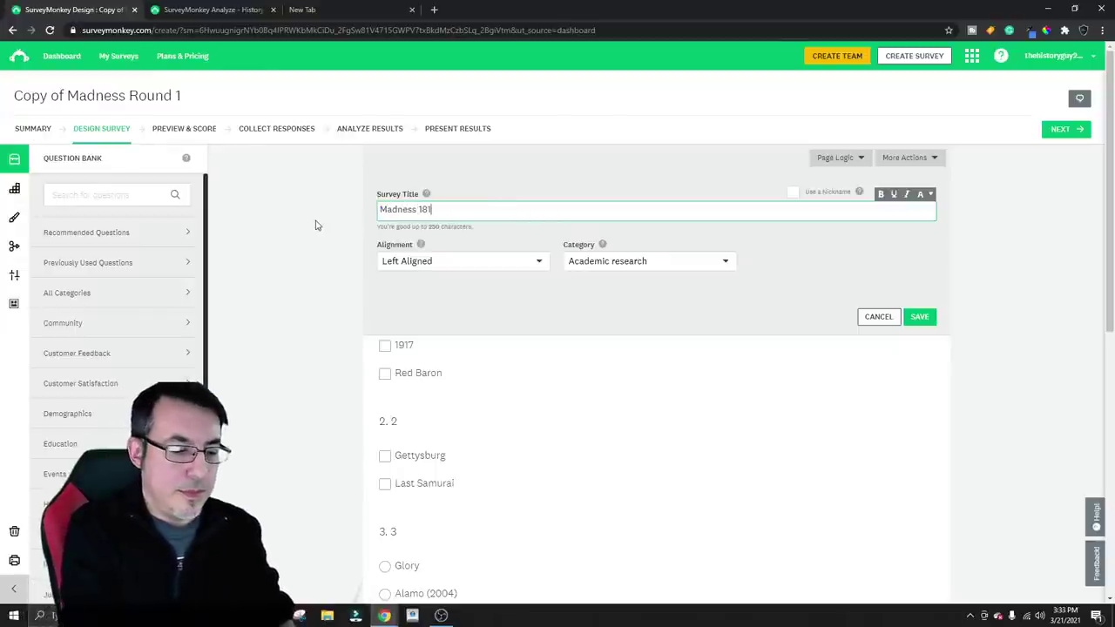
type("6 to 1918")
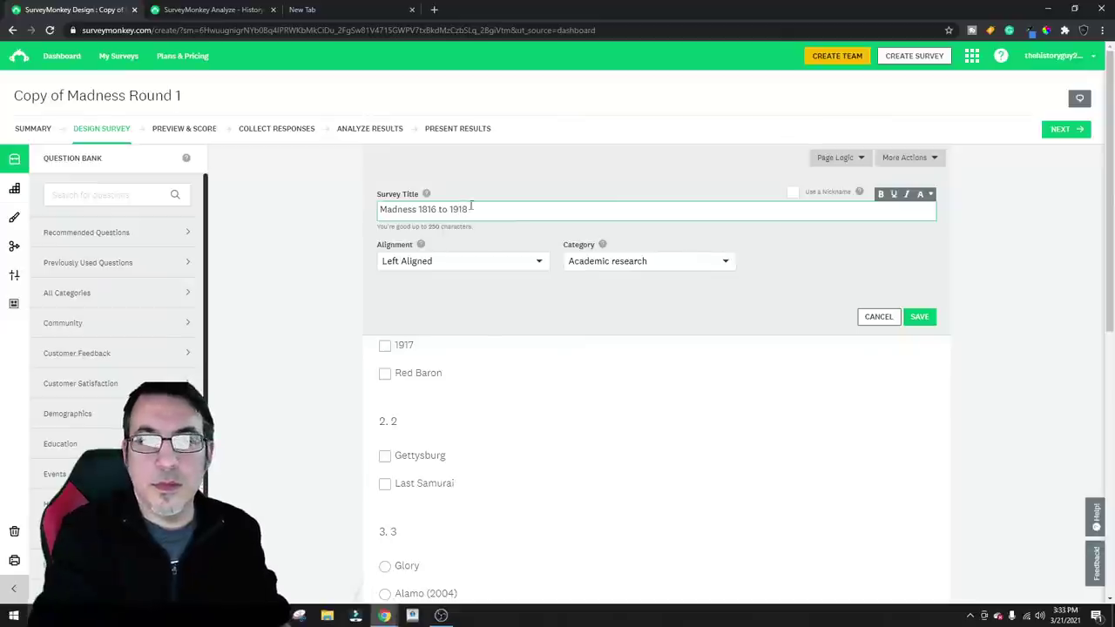
left_click(930, 316)
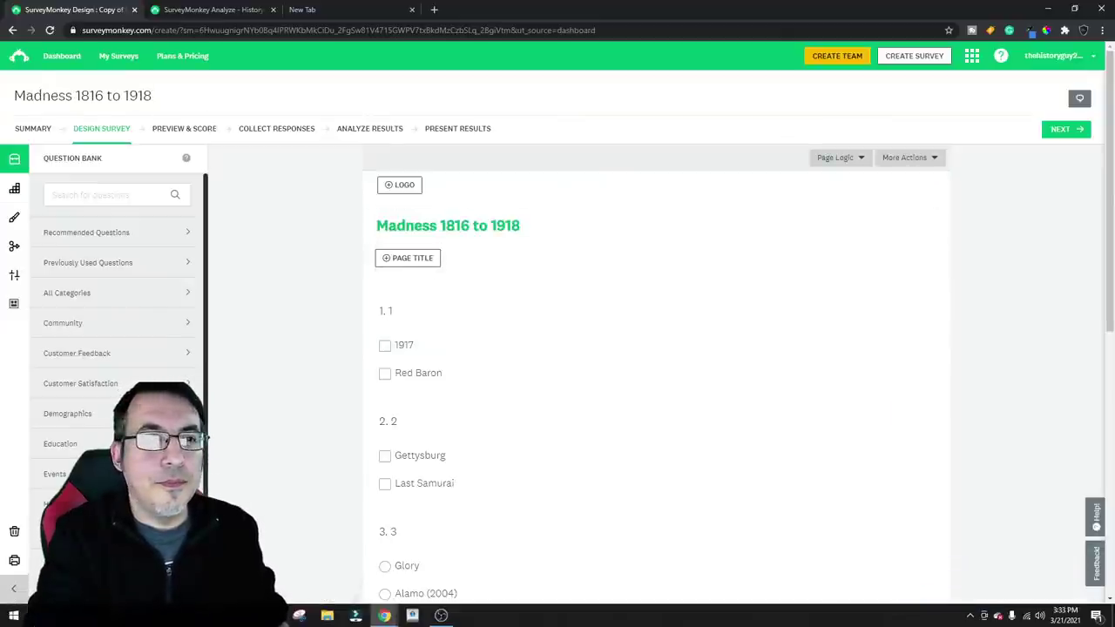
Make a copy of the Madness 1816 to 1918 survey from the dashboard
left_click(59, 63)
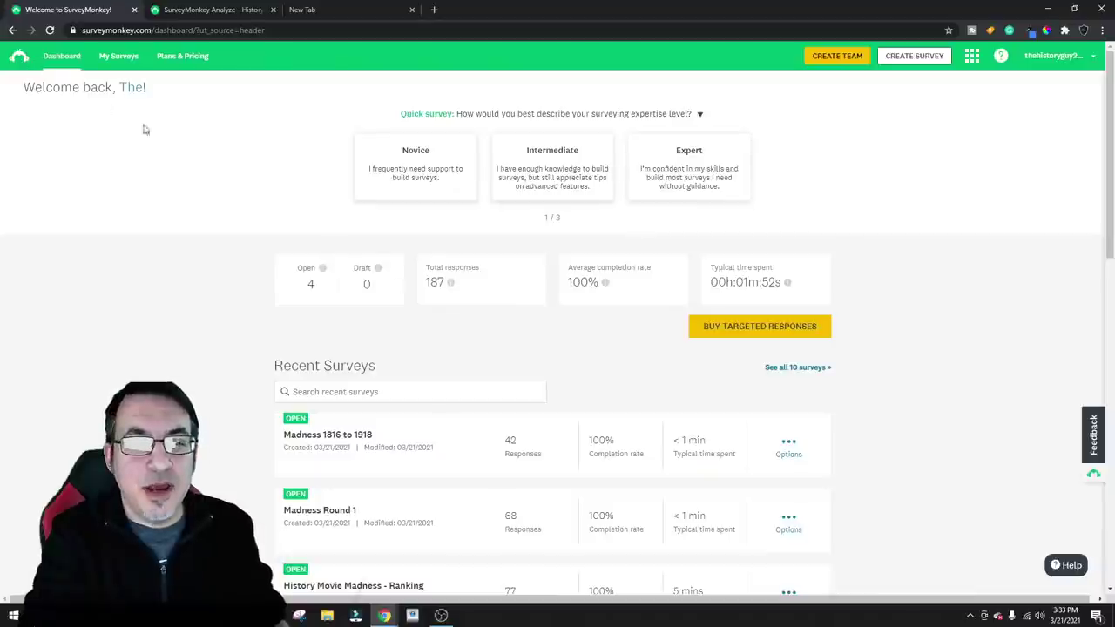
scroll(146, 129, "down", 2)
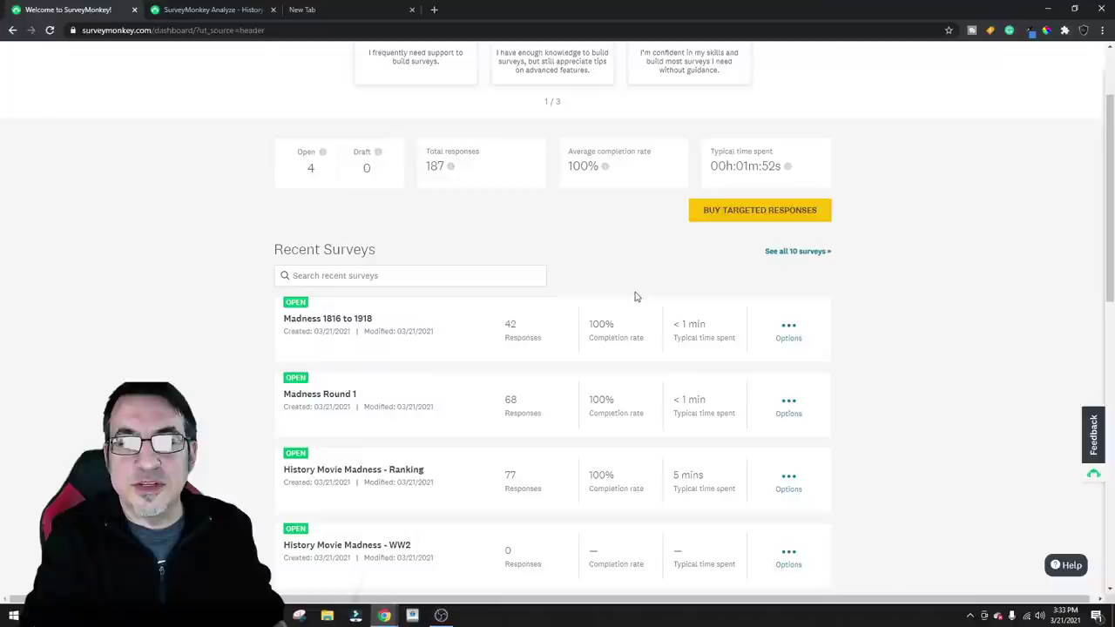
left_click(791, 327)
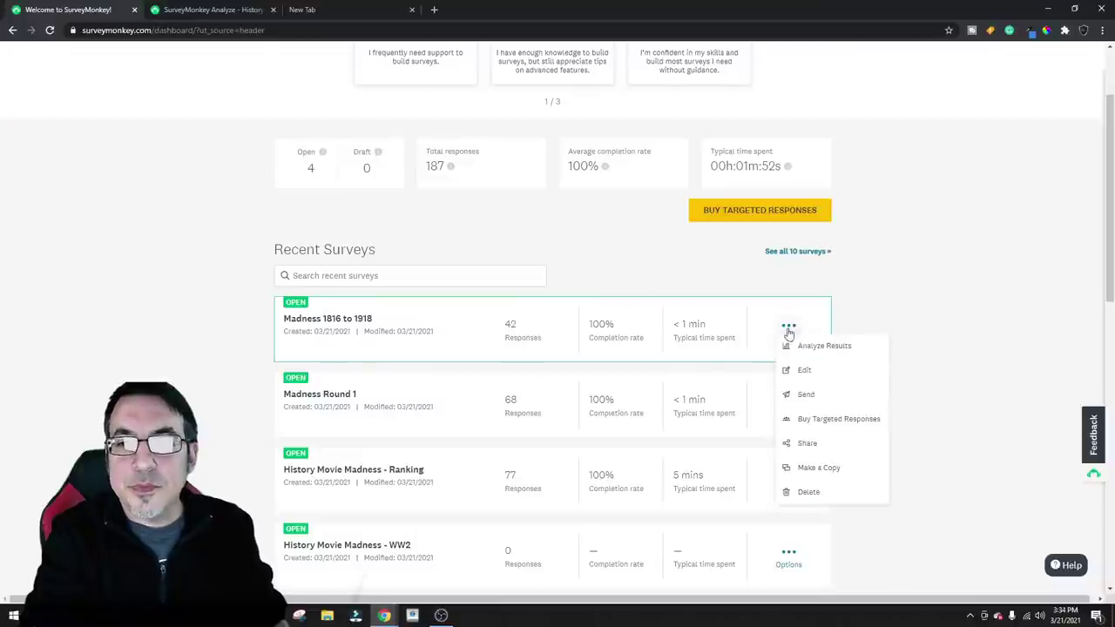
left_click(822, 469)
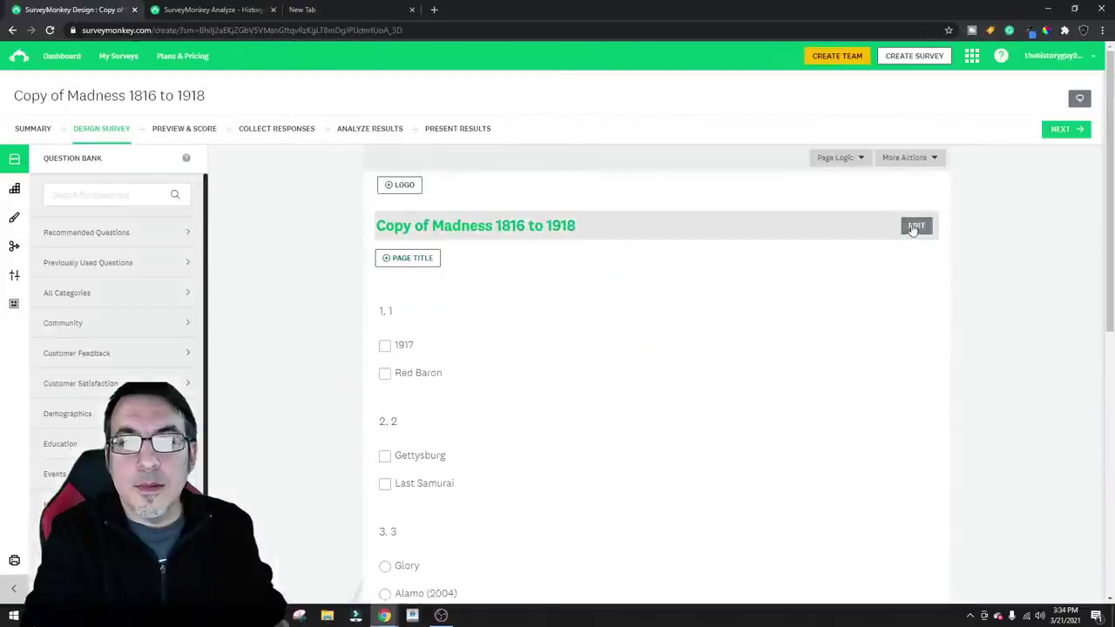
Enter "Madness WW2" as the title of the copied survey
left_click(917, 226)
left_click_drag(456, 212, 361, 217)
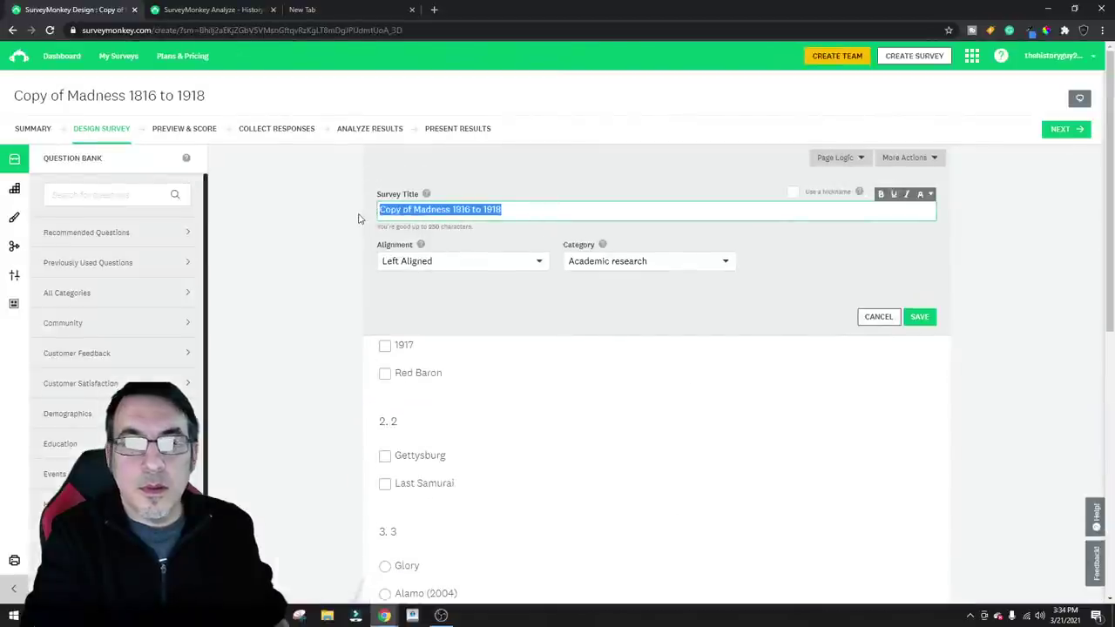
type("Madness")
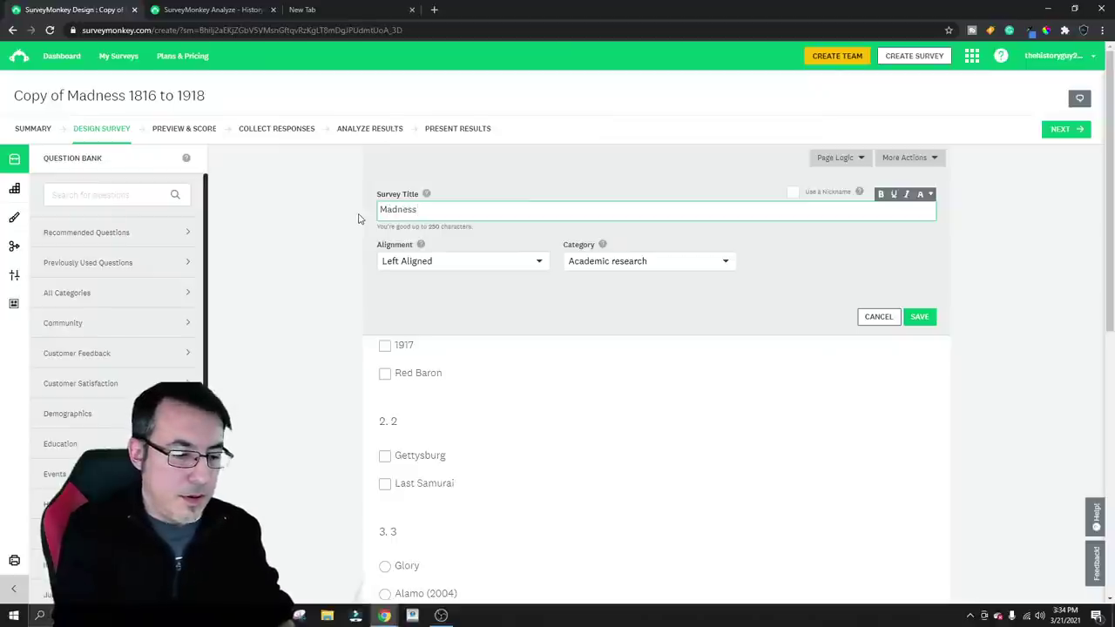
type(" WW2")
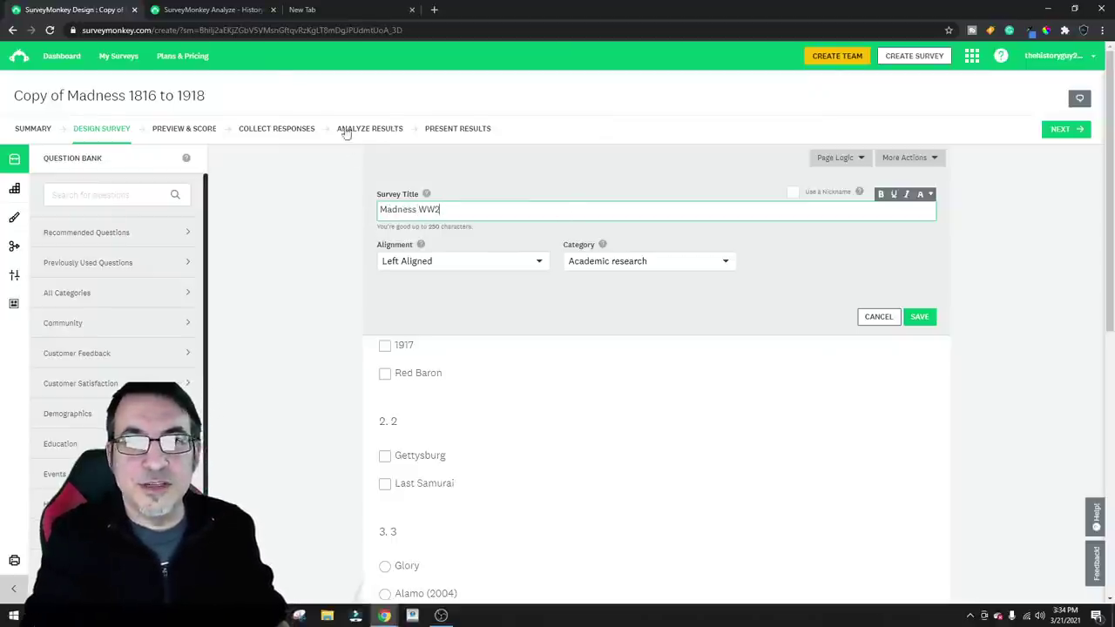
Consult the WW2 movie rankings in the history survey results, set question 1's answers to "Band of Brothers" and "Fury", and save the question
left_click(220, 10)
scroll(527, 257, "down", 2)
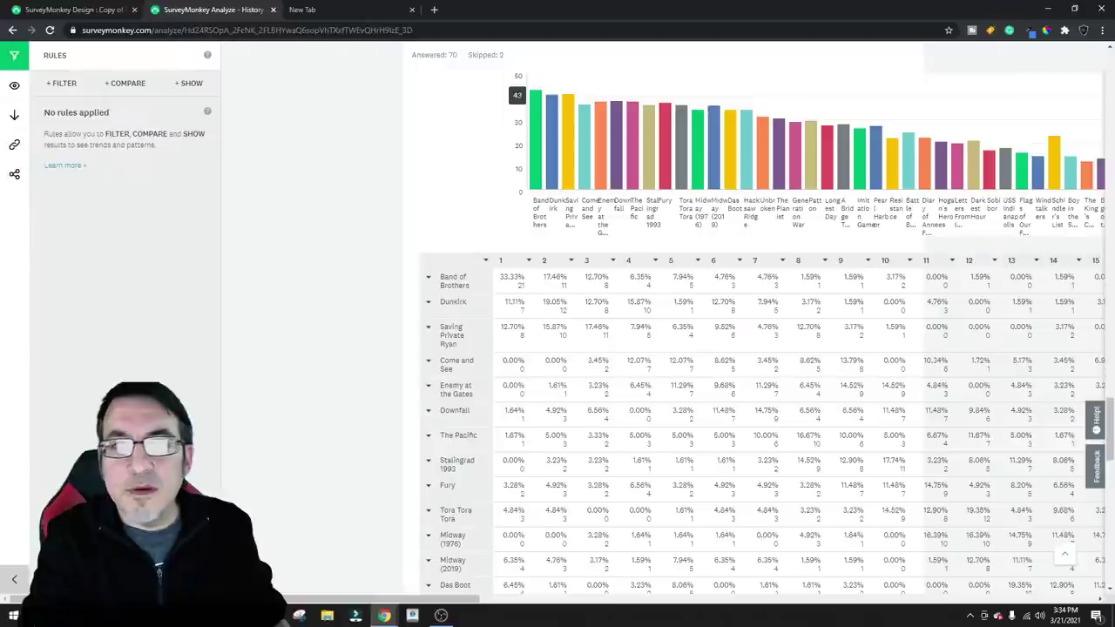
left_click(111, 9)
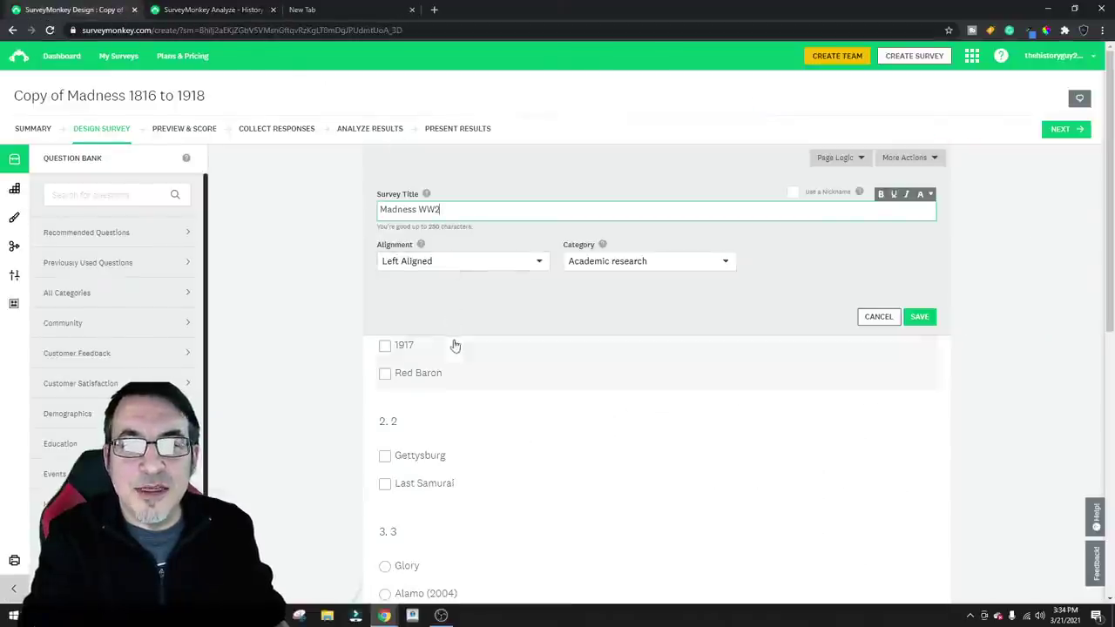
left_click(779, 349)
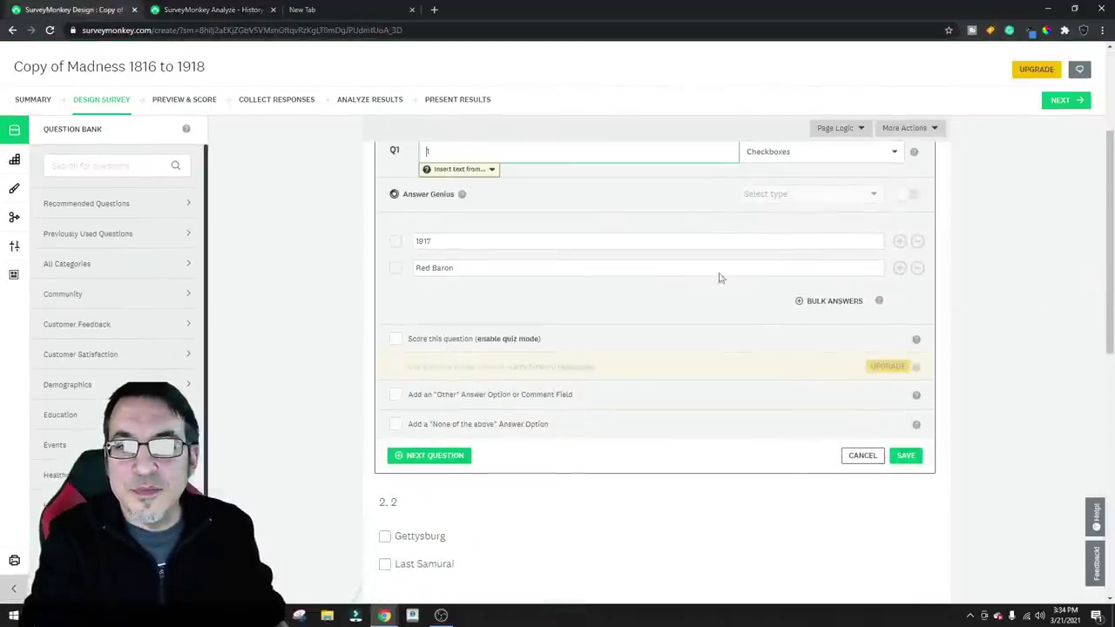
double_click(423, 242)
type("Band")
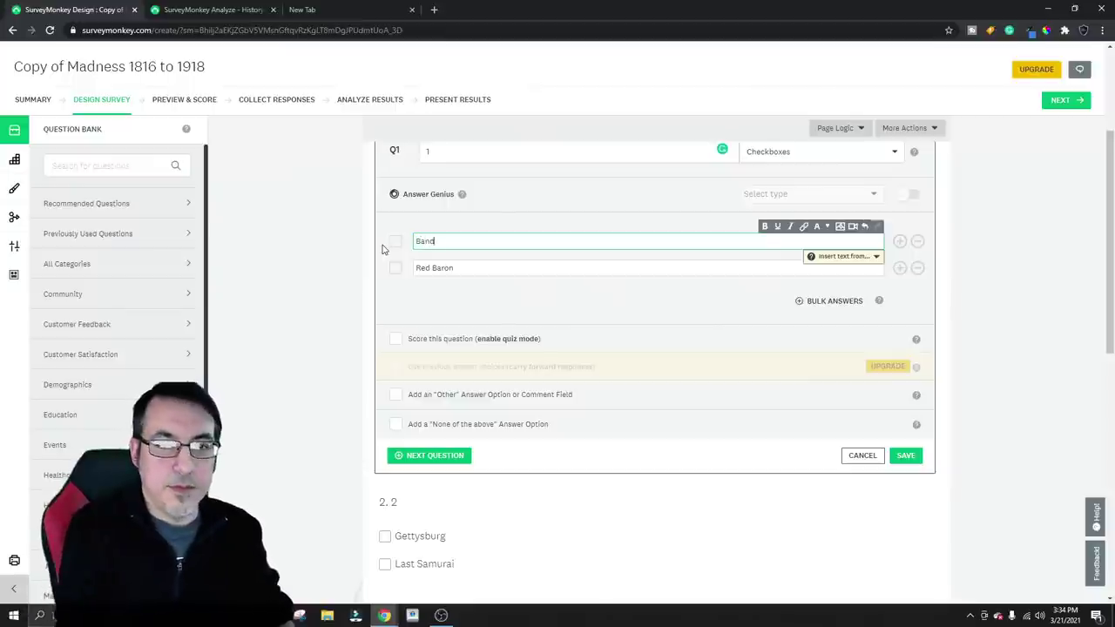
type(" of Brothers")
key("Tab")
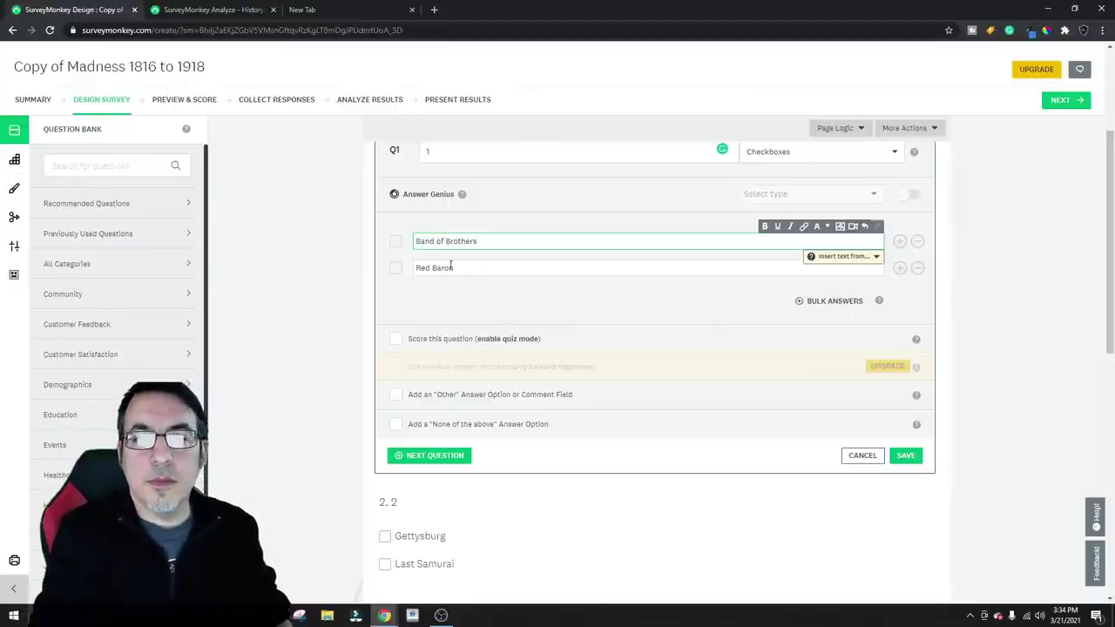
type("Fury")
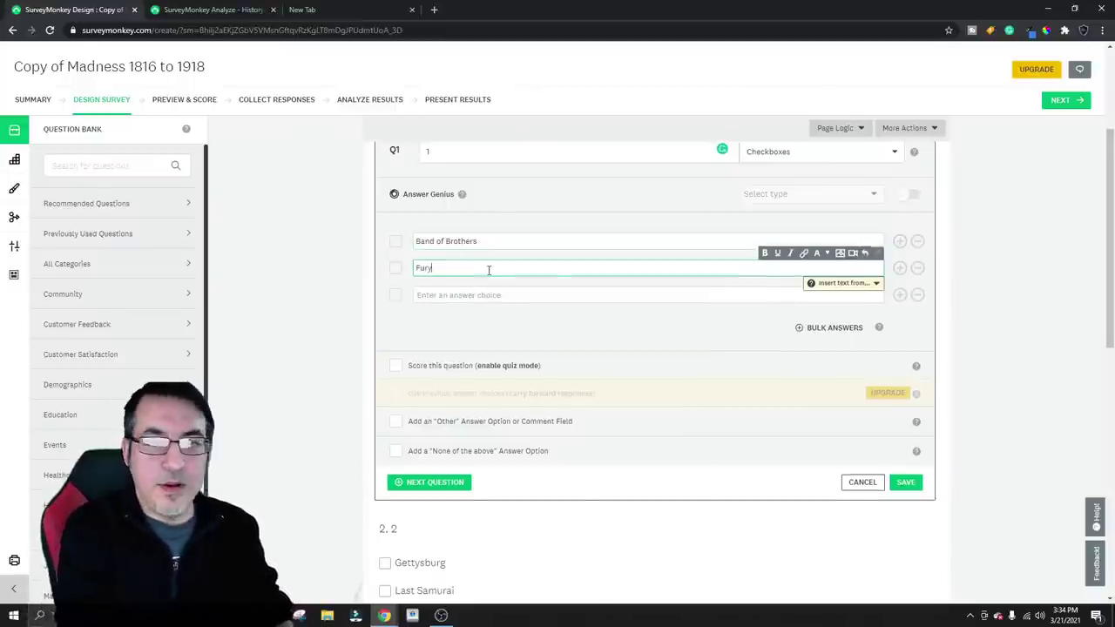
left_click(908, 484)
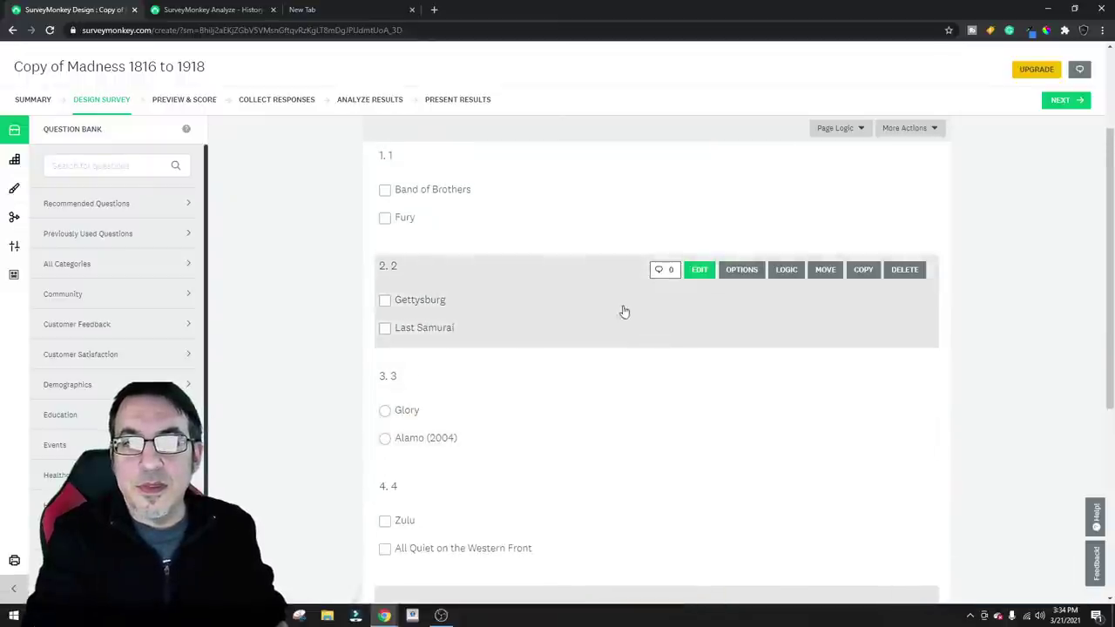
Open question 2 for editing, check the movie rankings, and replace its first answer with "Saving Private Ryan"
left_click(700, 269)
left_click(214, 9)
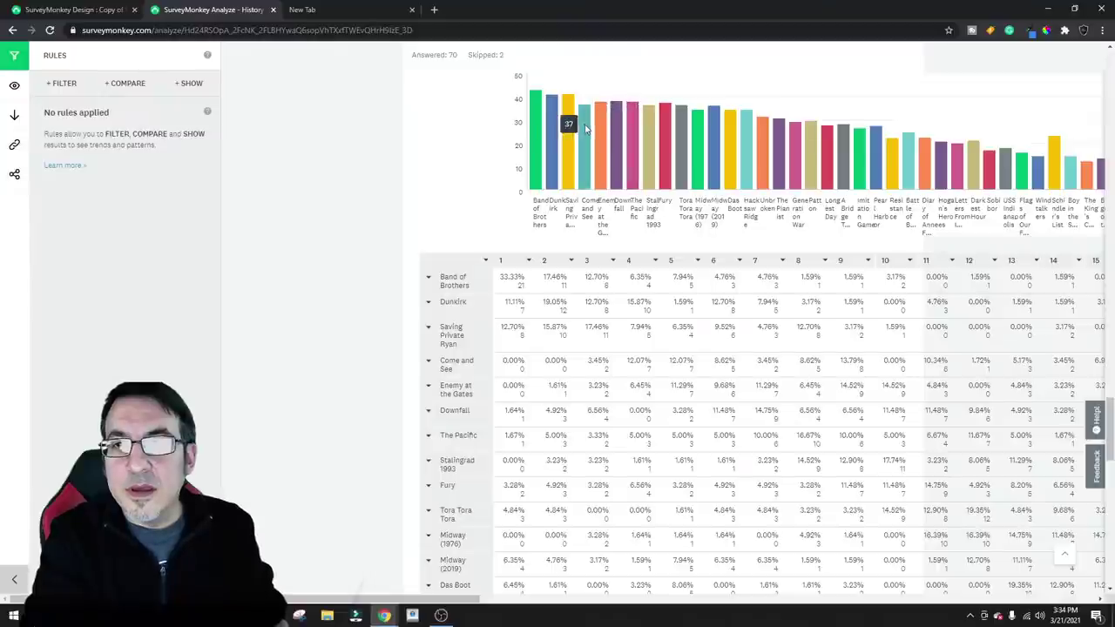
key("ctrl+shift+Tab")
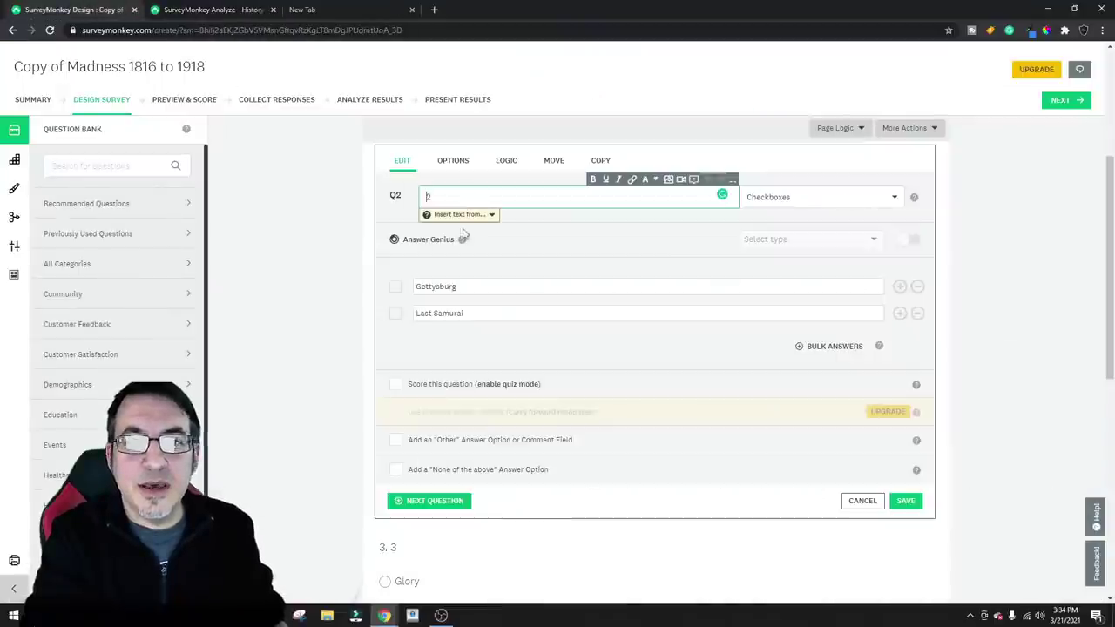
double_click(461, 288)
type("Savi")
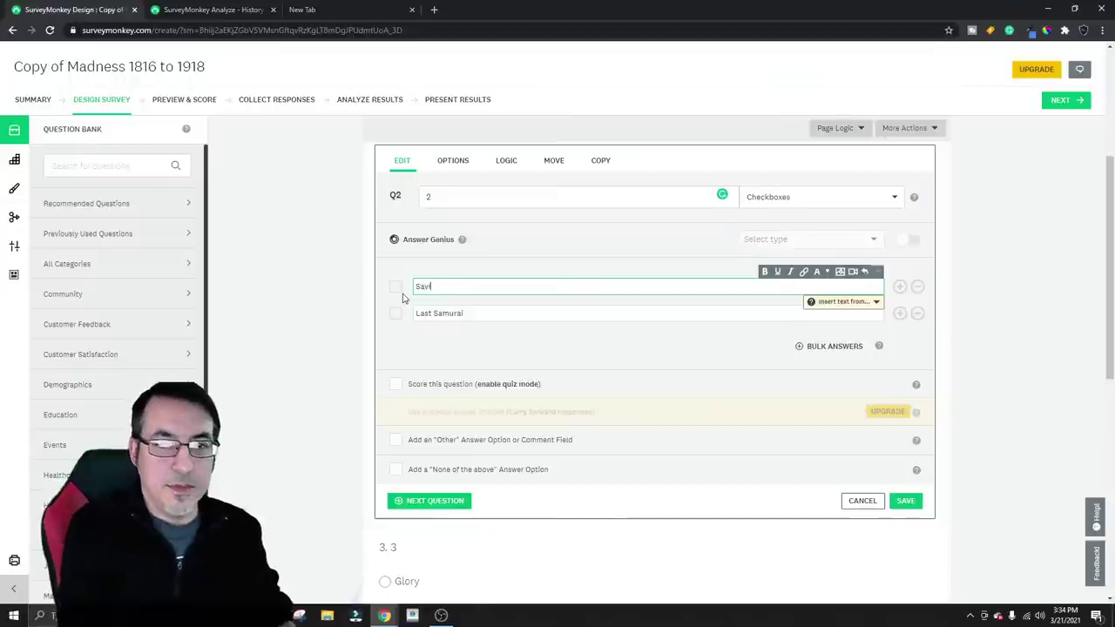
type("ng Private Rya")
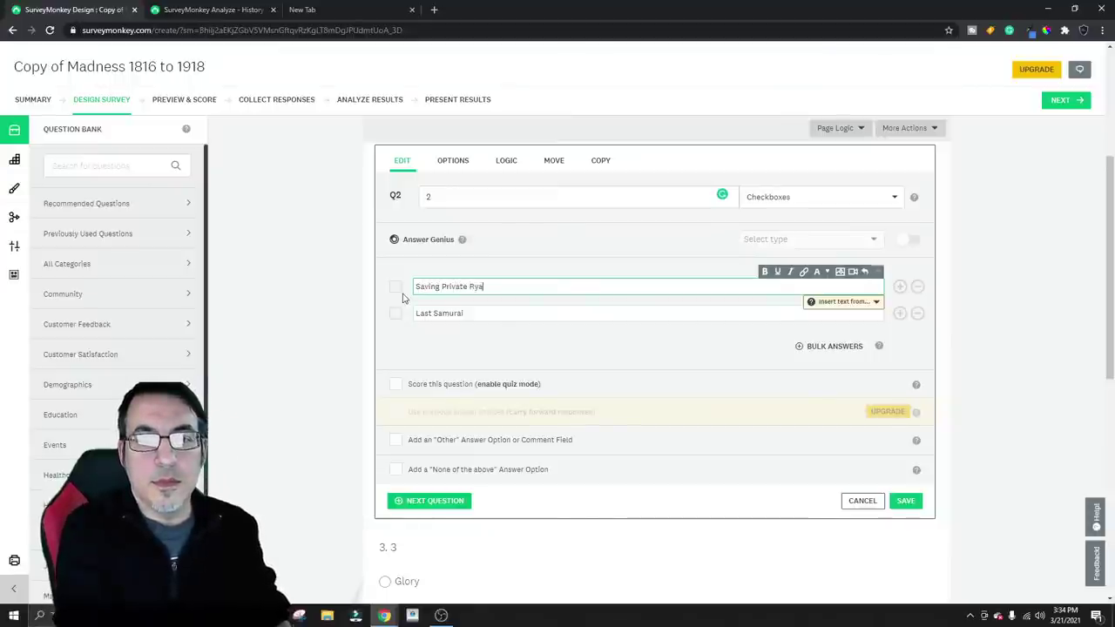
type("n")
Replace question 2's second answer with "Come and See", recheck the movie rankings, and save the question
left_click_drag(510, 313, 378, 315)
type("Co")
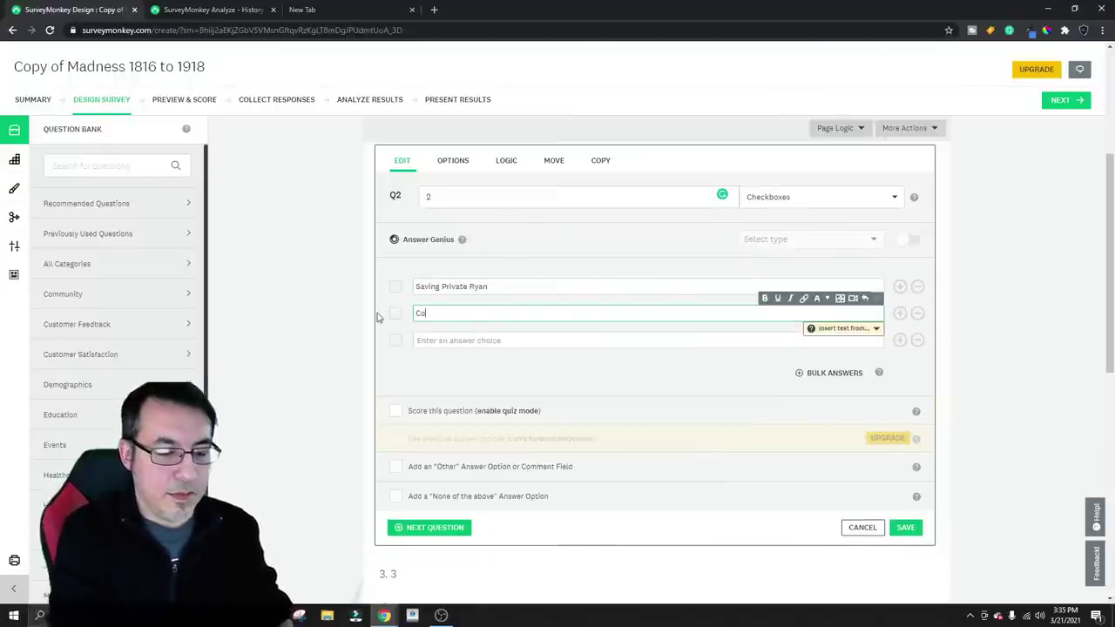
type("me and See")
left_click(227, 13)
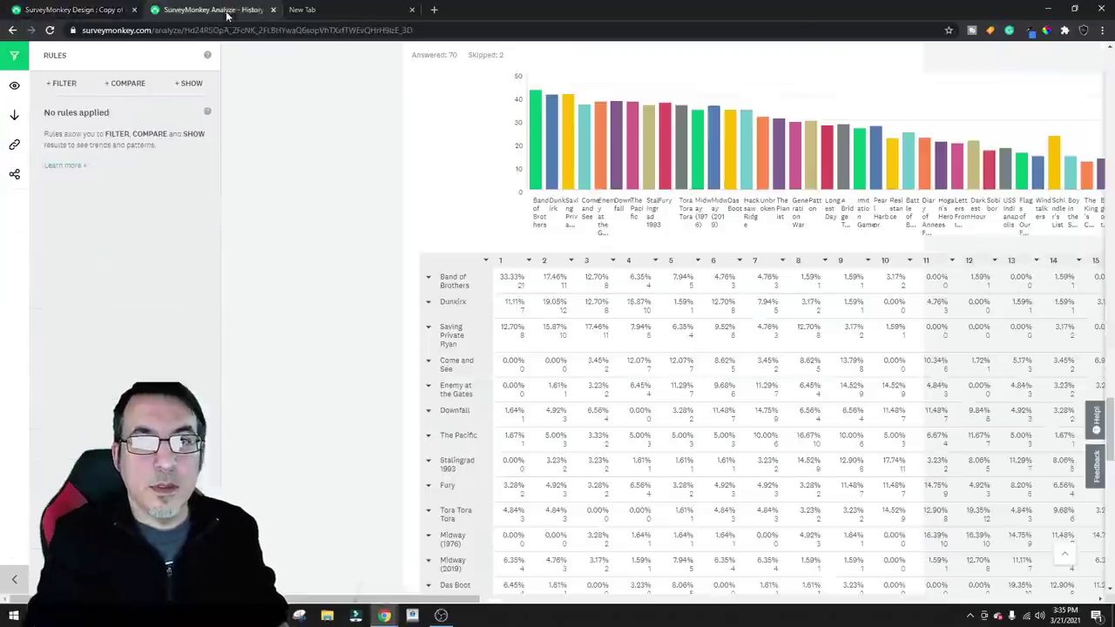
mouse_move(561, 160)
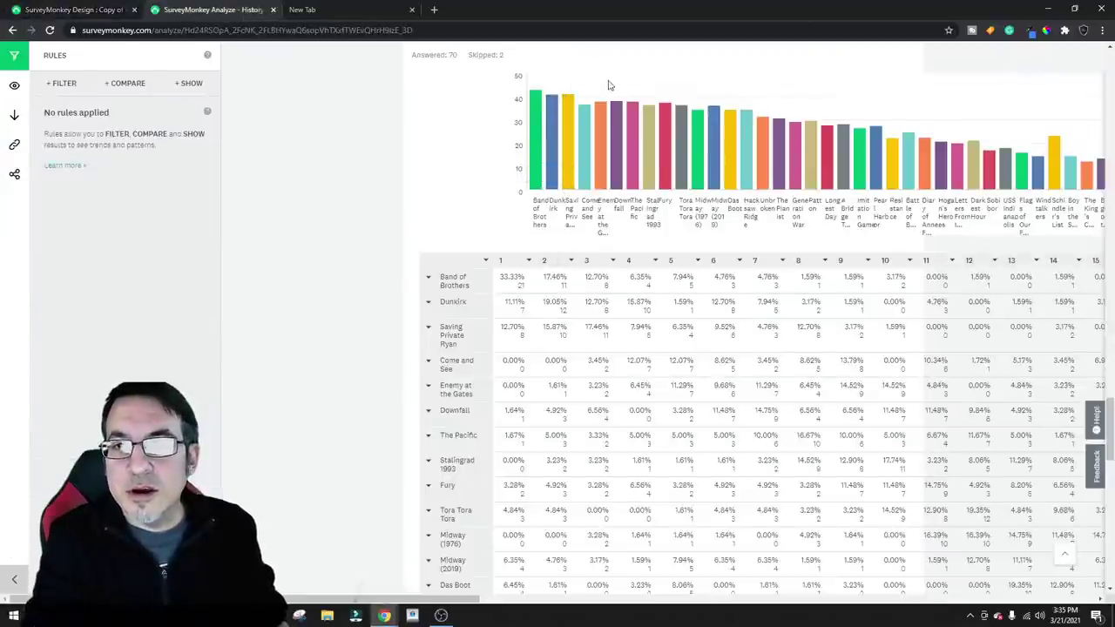
left_click(96, 8)
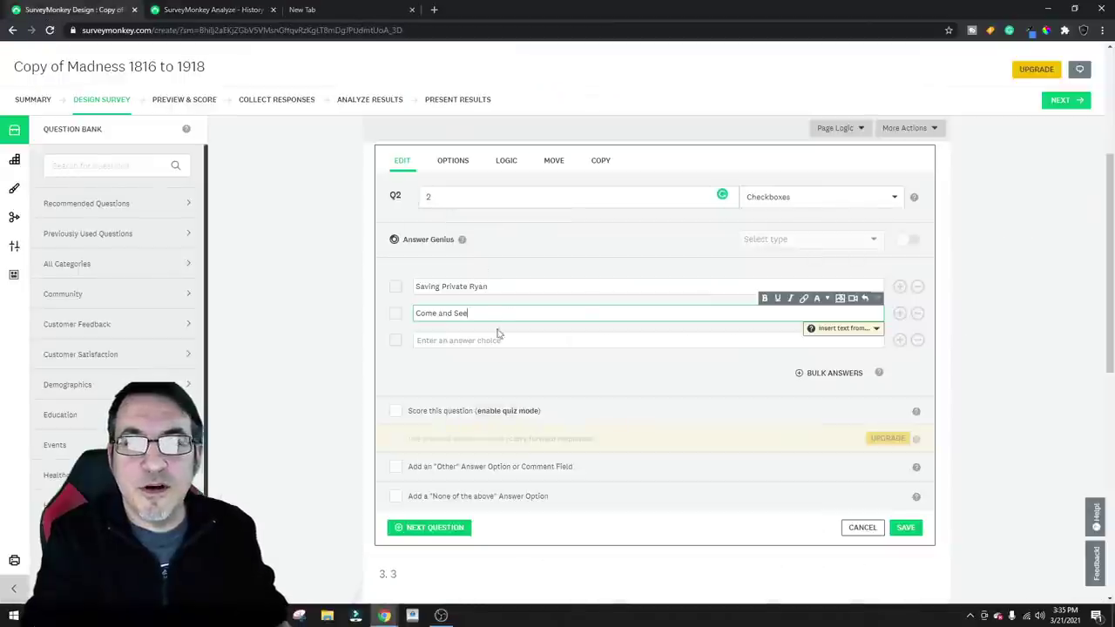
left_click(906, 527)
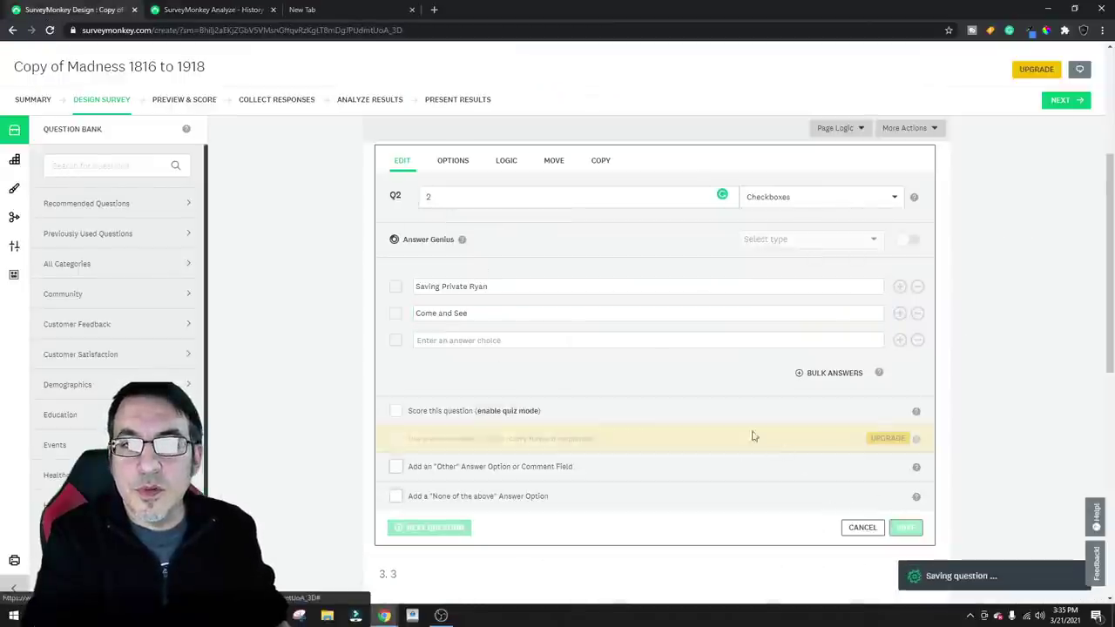
Change question 3's answers to "Dunkirk" and "Downfall" and save the question
left_click(699, 269)
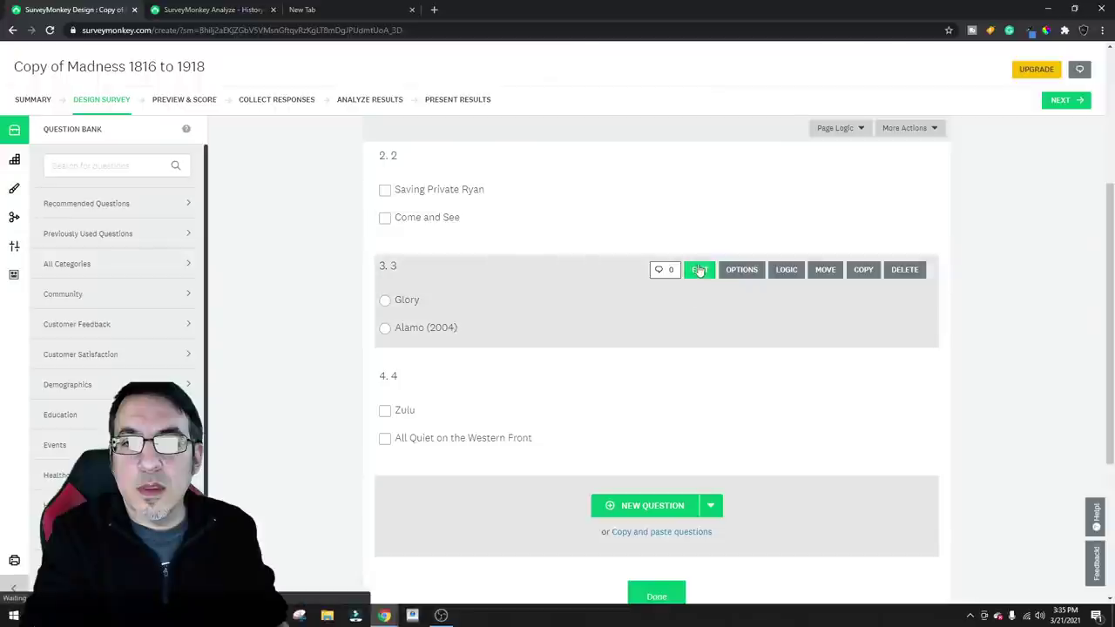
left_click_drag(462, 286, 346, 287)
type("Du")
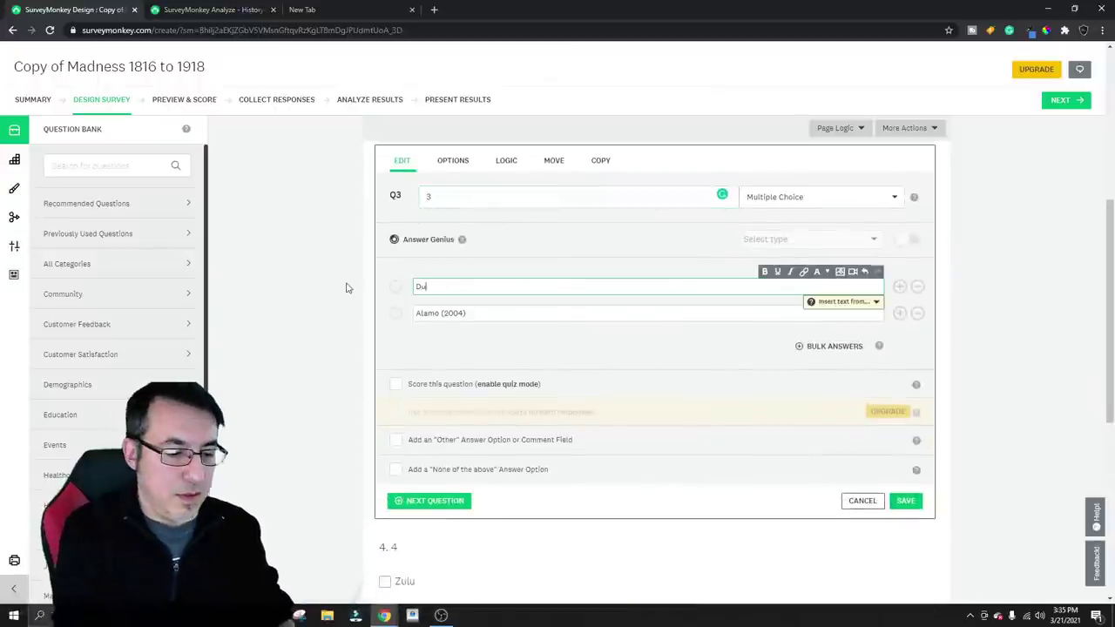
type("nkirk")
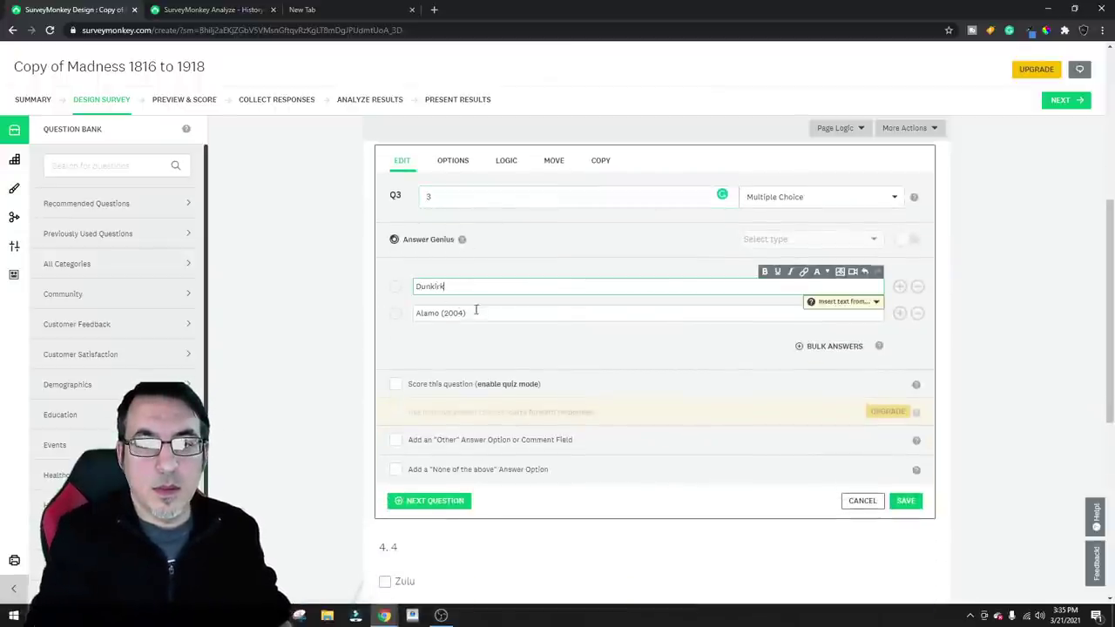
key("Return")
type("Downfall")
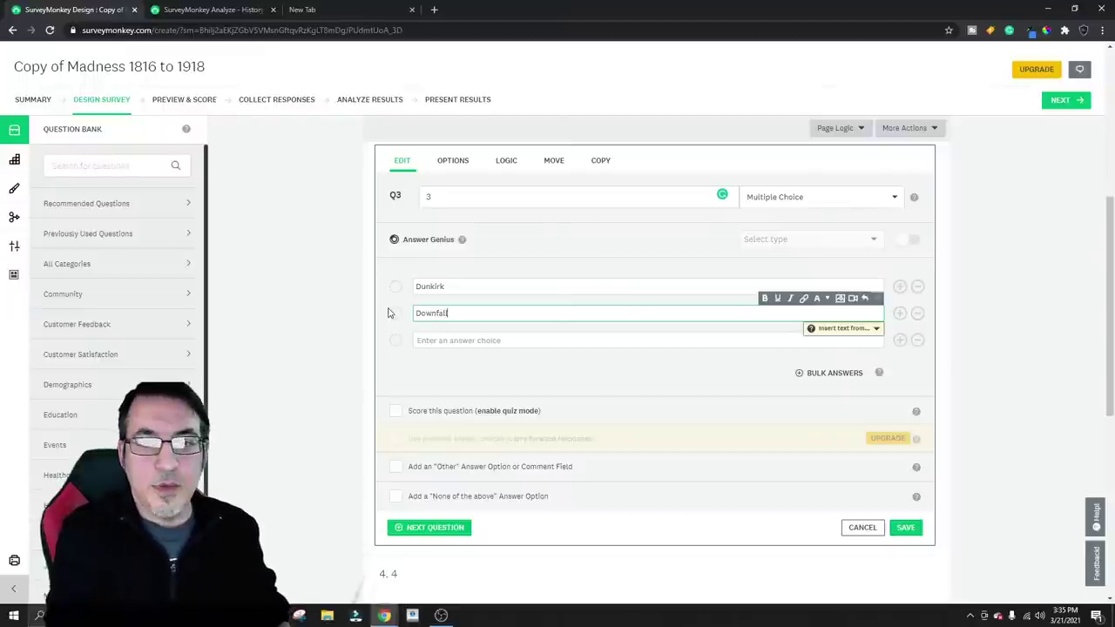
left_click(907, 527)
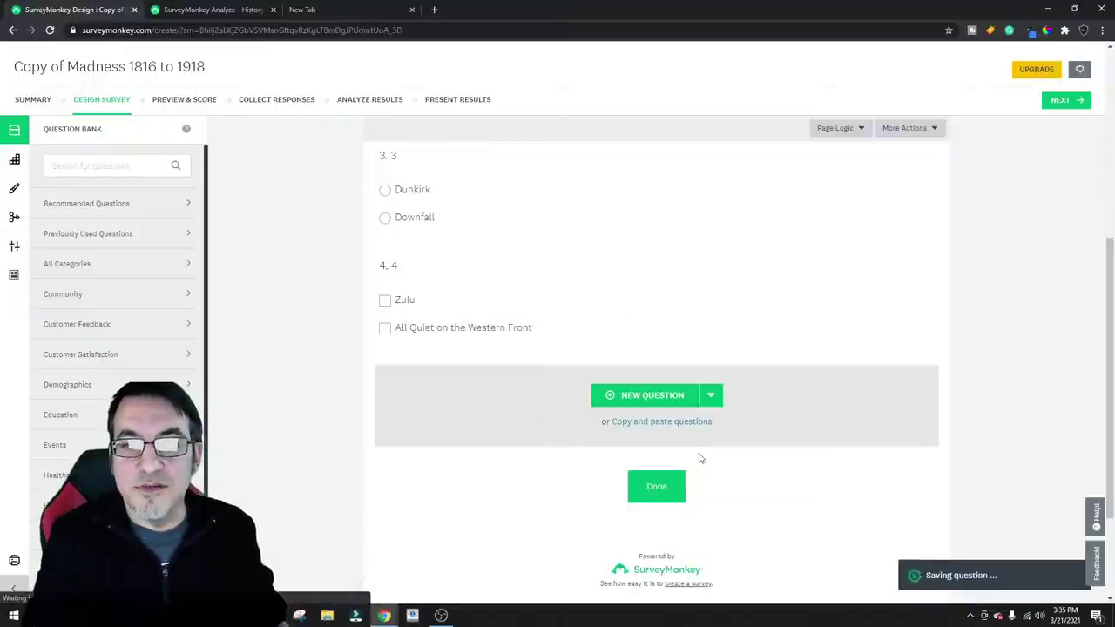
Check the movie rankings, change question 4's answers to "Enemy at the Gates" and "The Pacific", and save the question
left_click(726, 294)
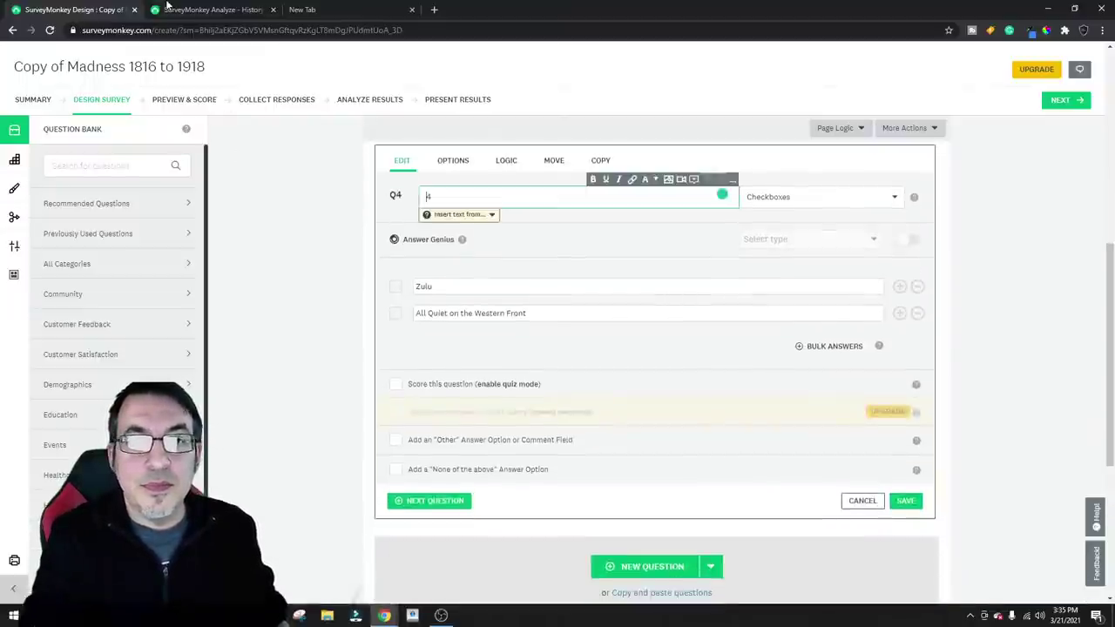
left_click(168, 9)
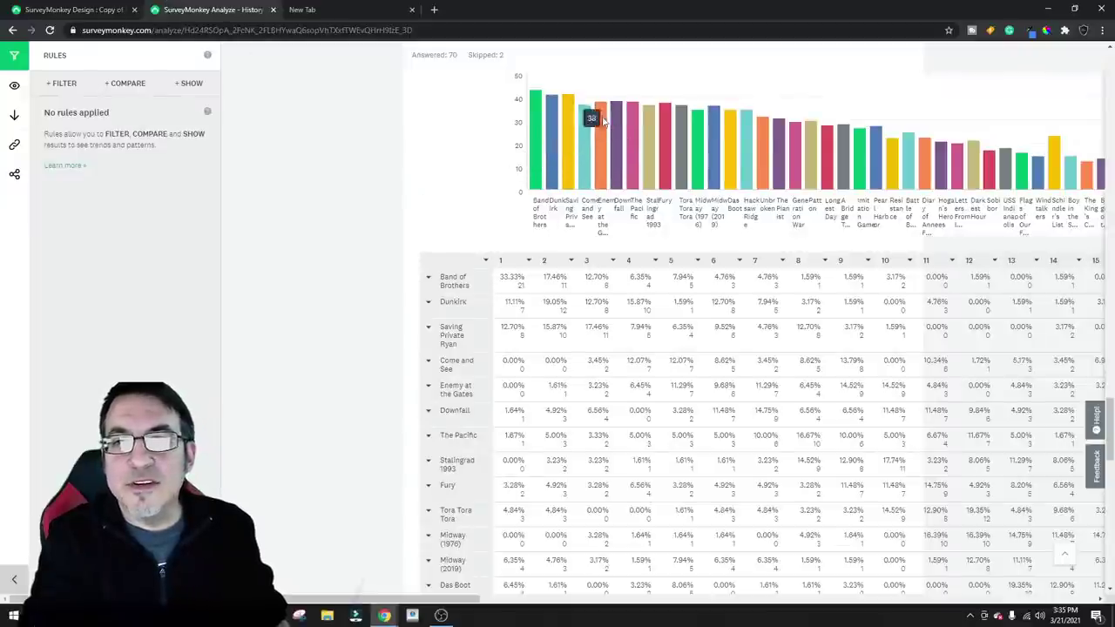
left_click(119, 7)
left_click(426, 288)
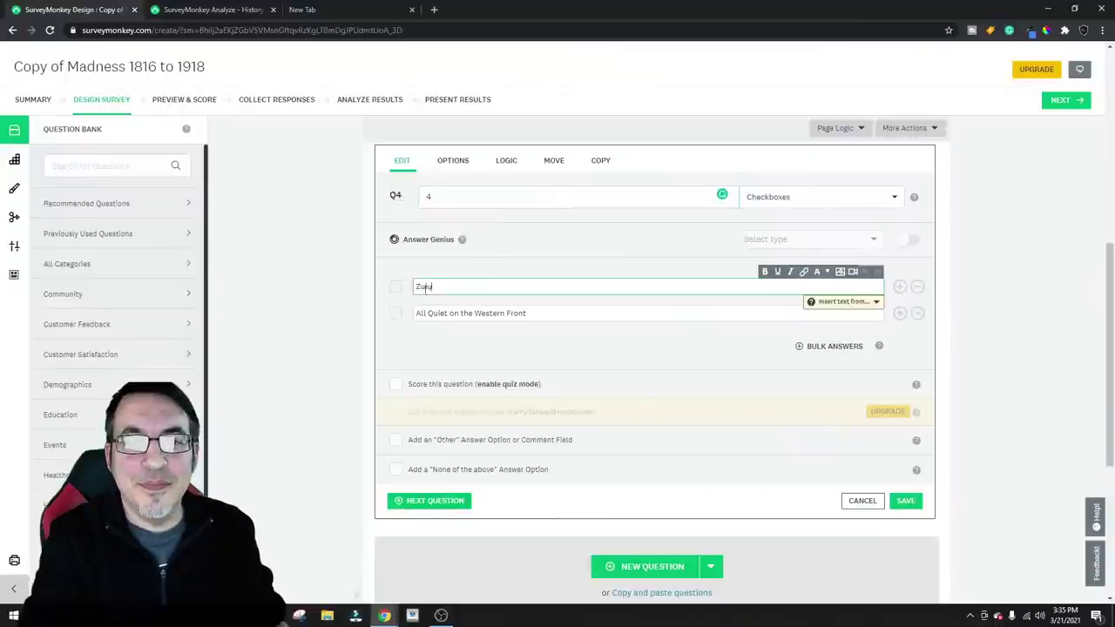
type("Enemy at the")
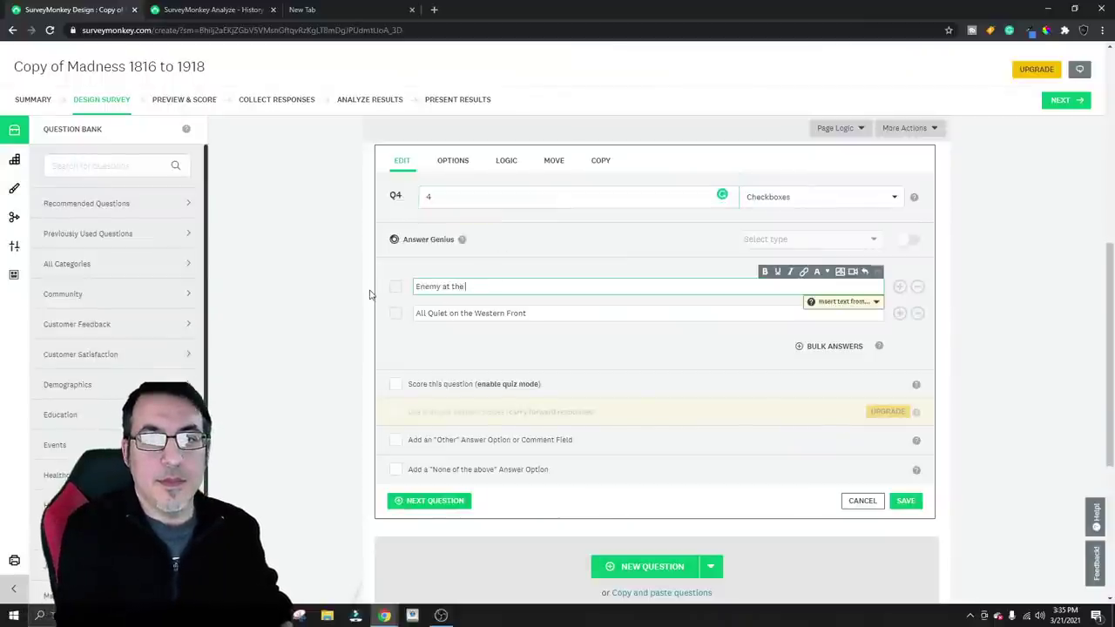
type(" Gates")
key("Tab")
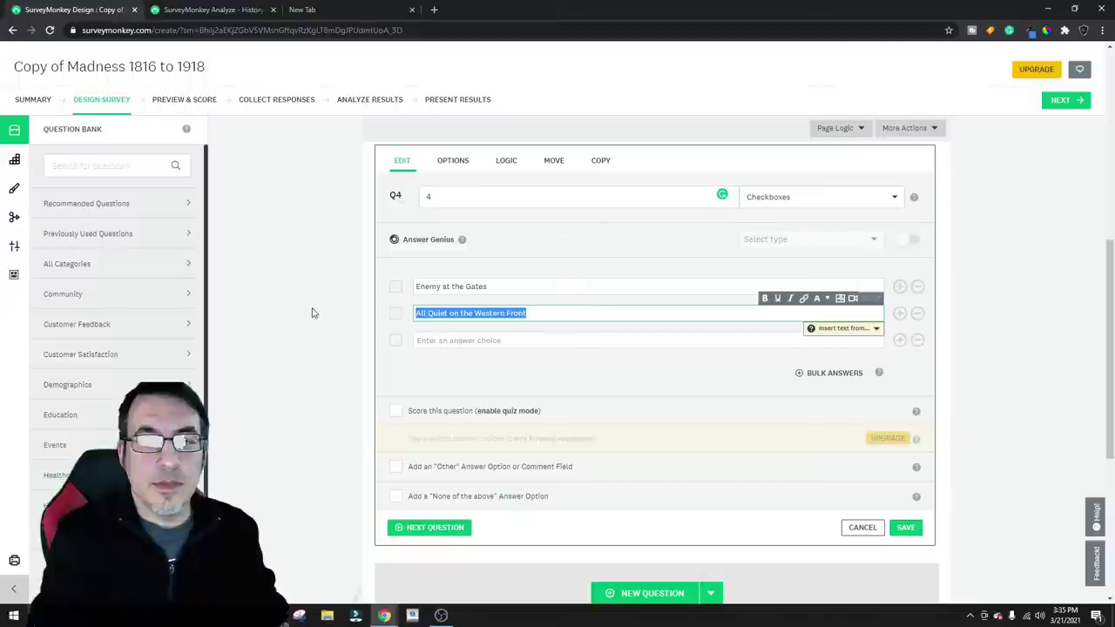
type("The Pacific")
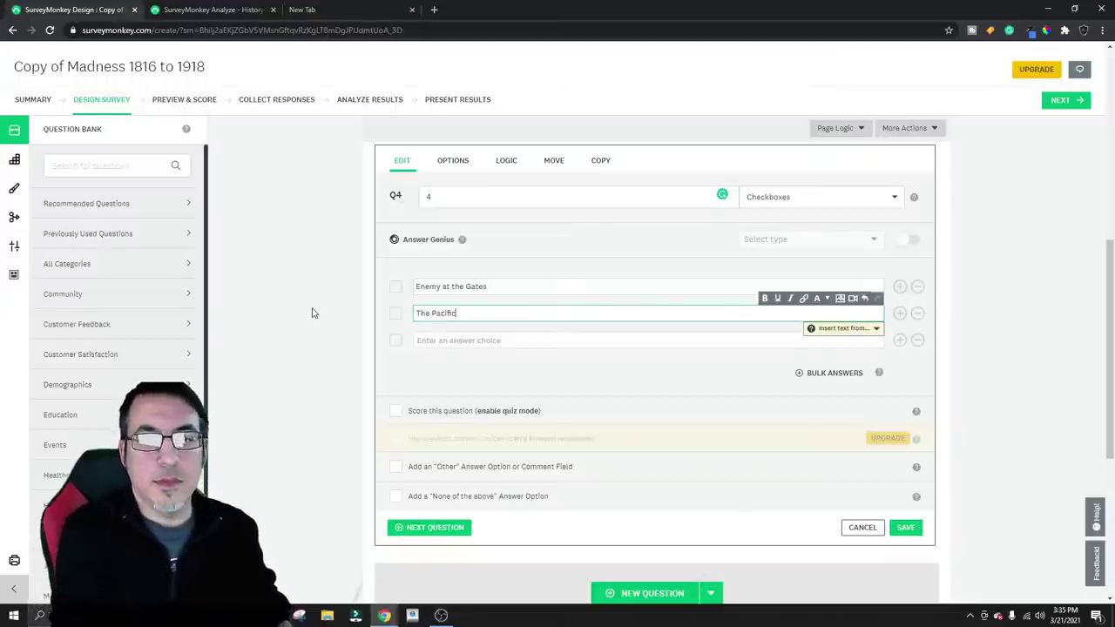
left_click(903, 528)
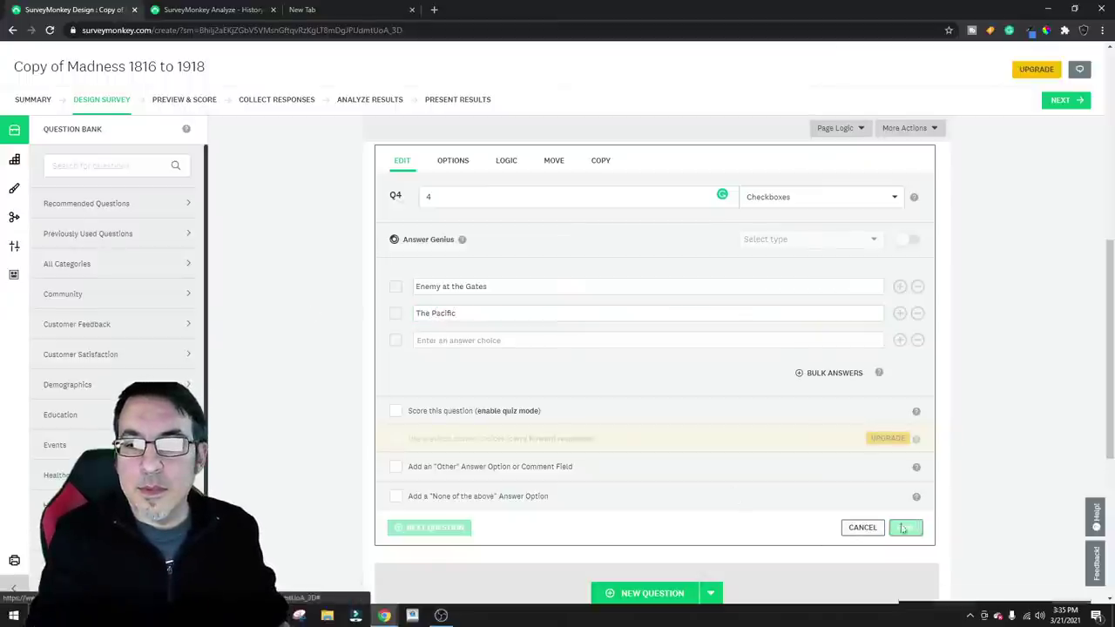
Proceed from the survey design to a preview of the edited survey
left_click(669, 382)
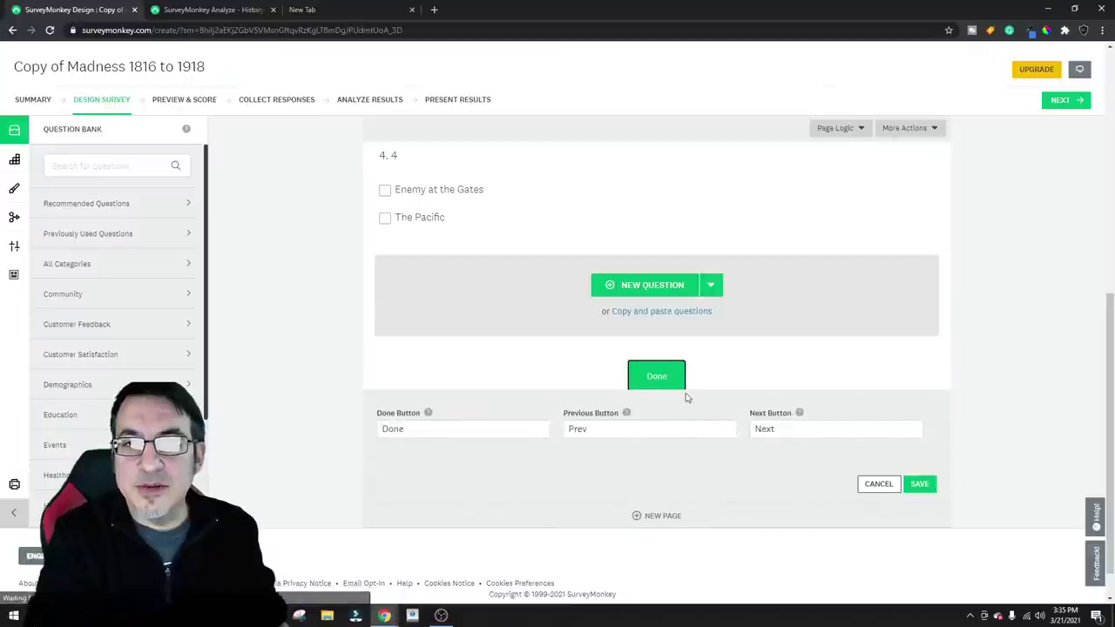
scroll(795, 341, "up", 15)
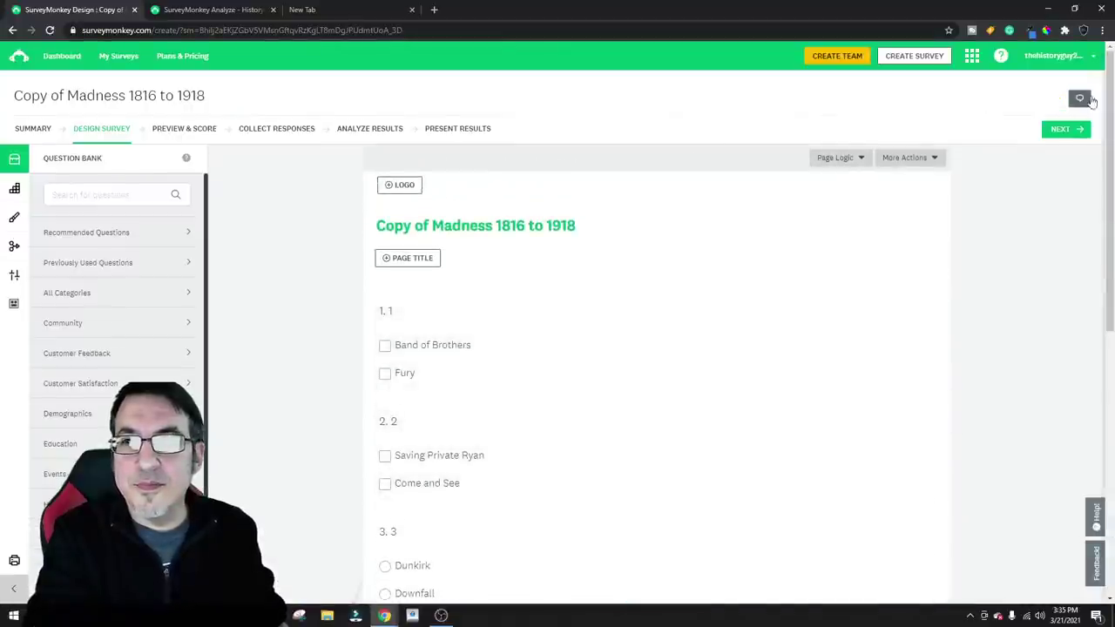
left_click(1064, 140)
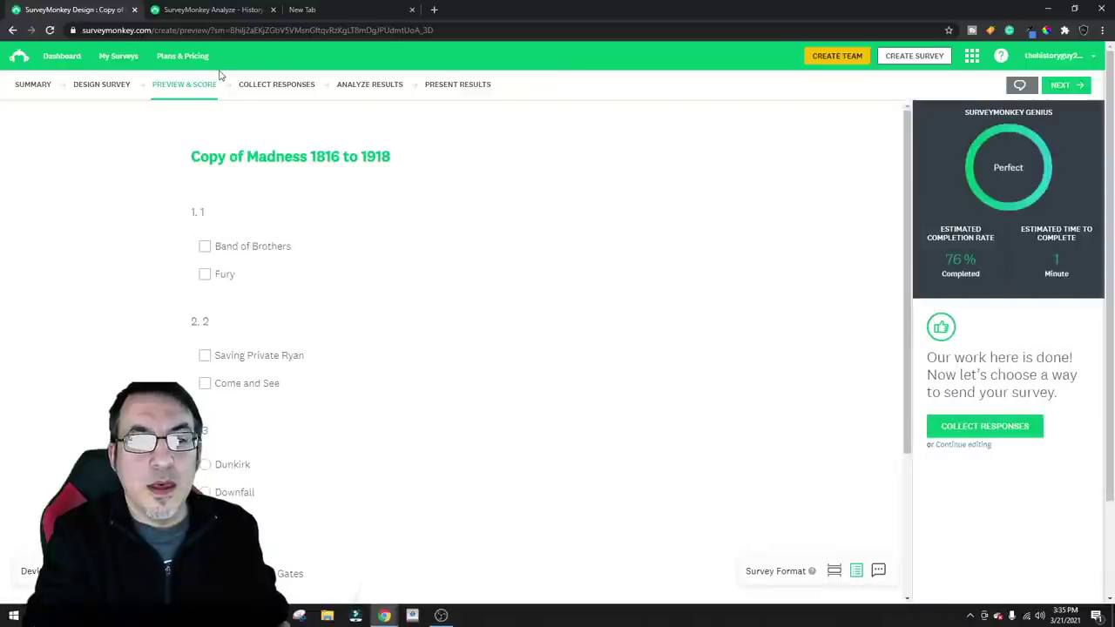
Set up a shareable web link for collecting the survey's responses and copy the link
left_click(357, 88)
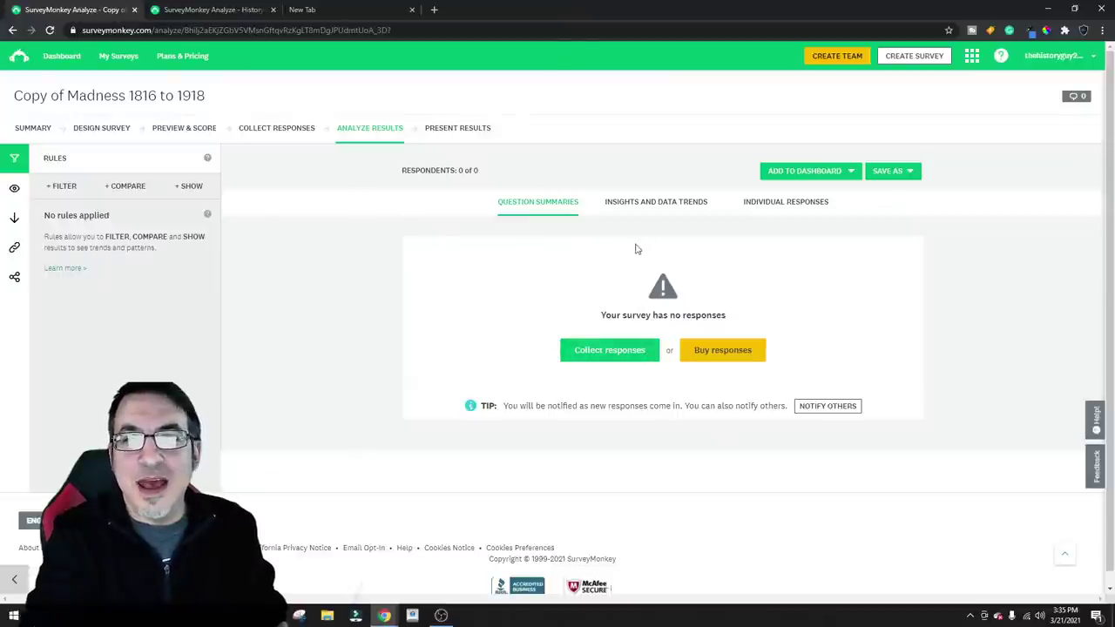
left_click(282, 130)
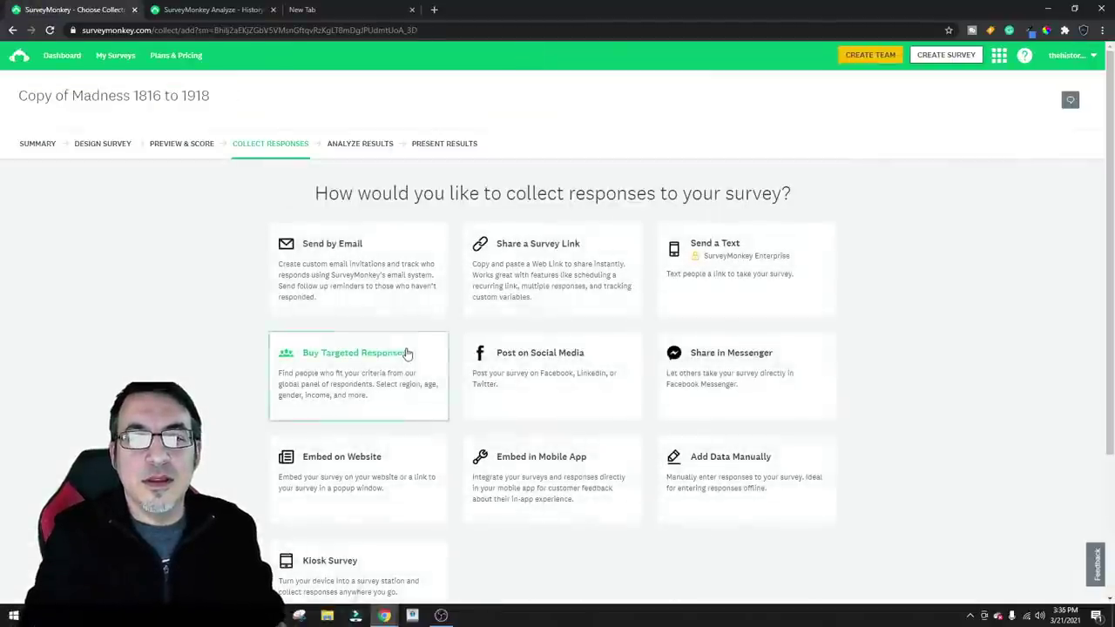
left_click(522, 276)
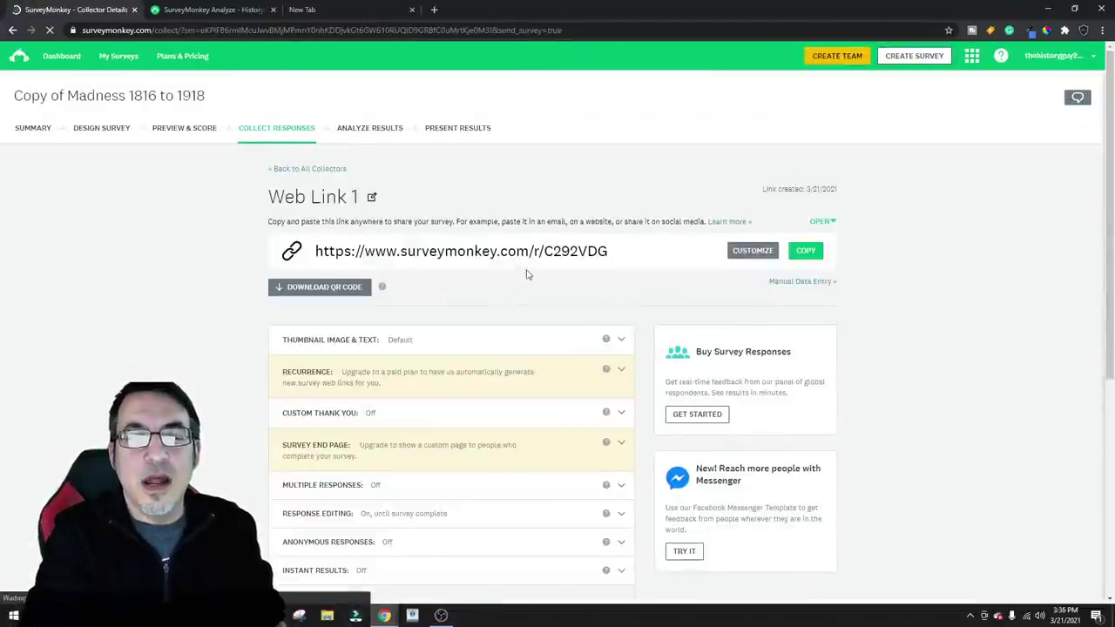
left_click(806, 251)
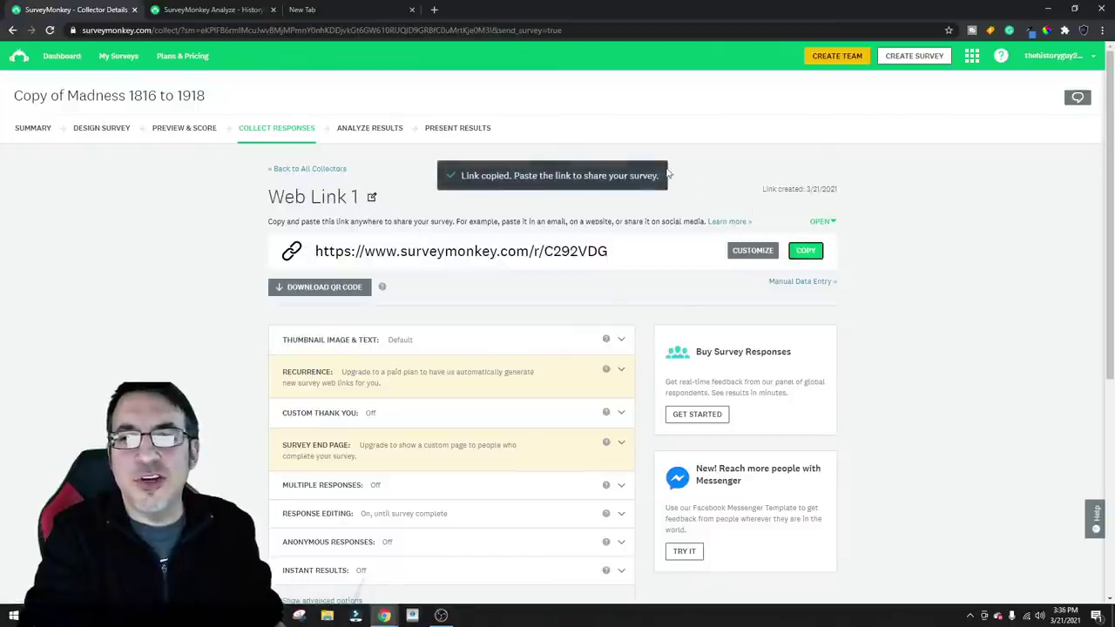
left_click(234, 6)
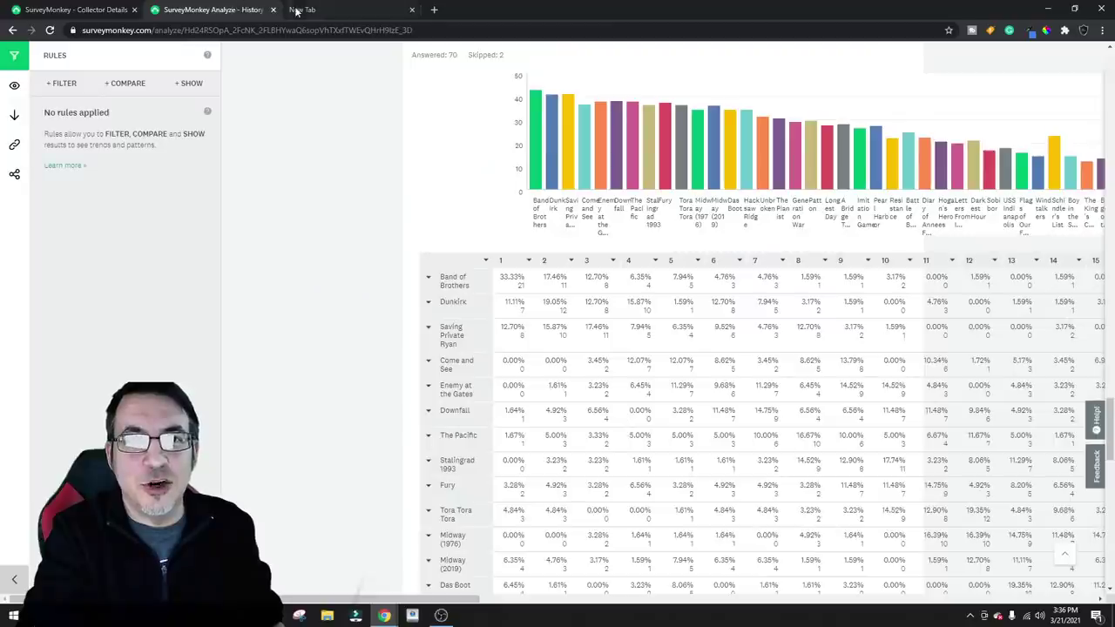
left_click(97, 9)
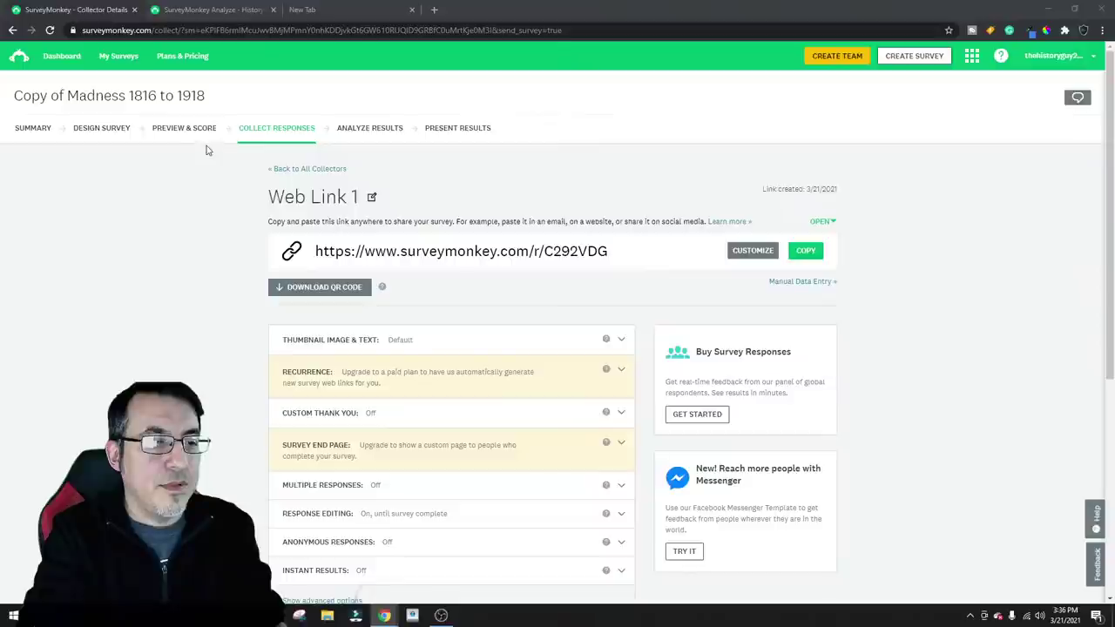
left_click(250, 12)
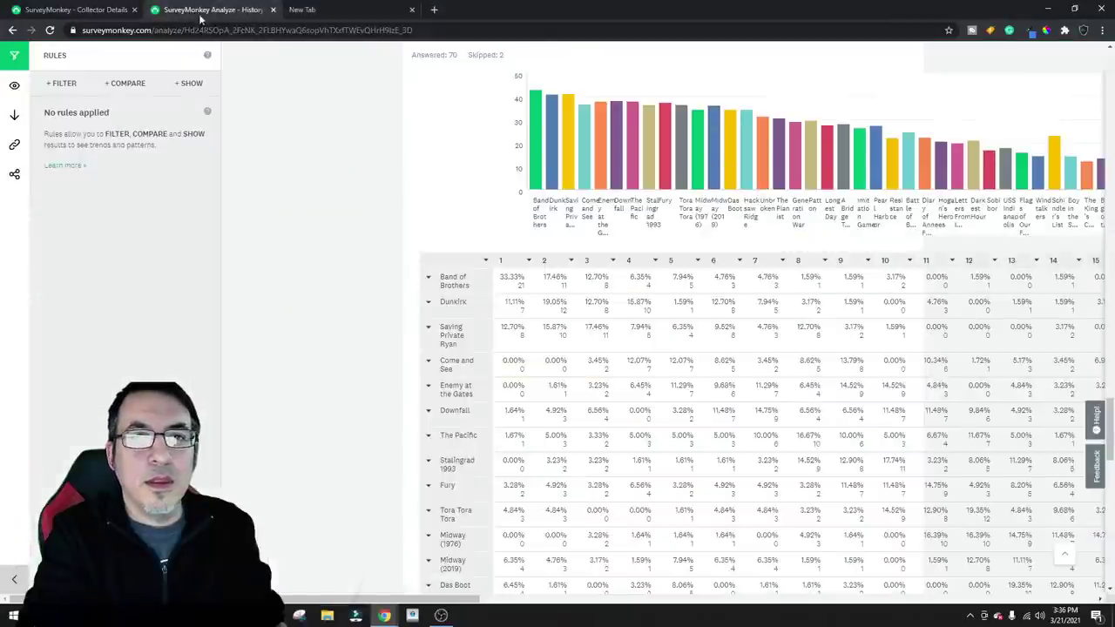
left_click(70, 11)
left_click(191, 12)
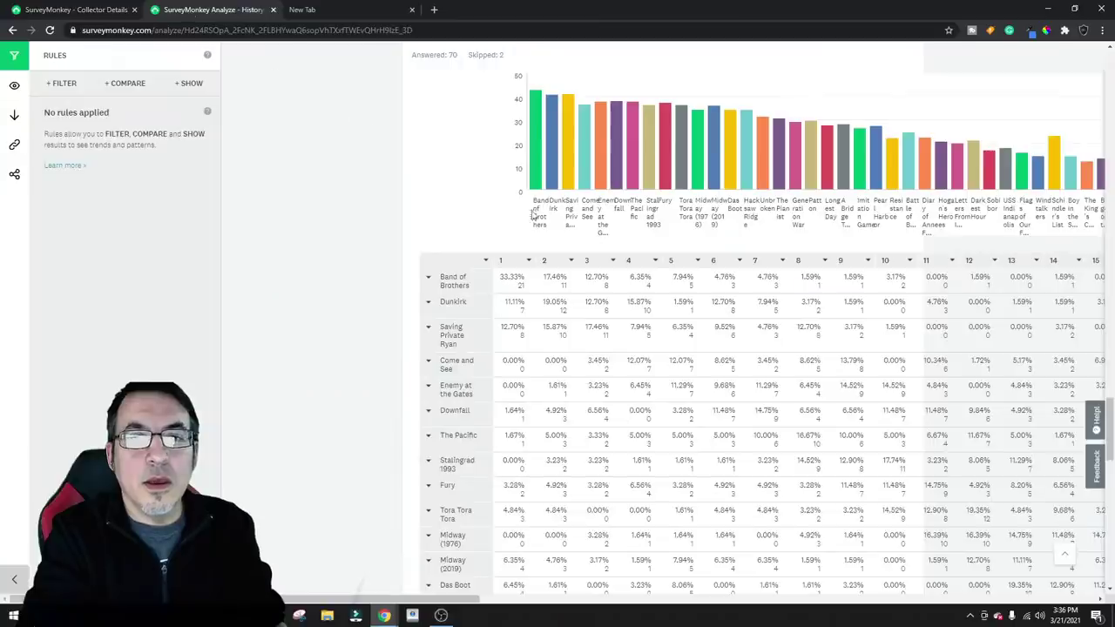
key("ctrl+shift+Tab")
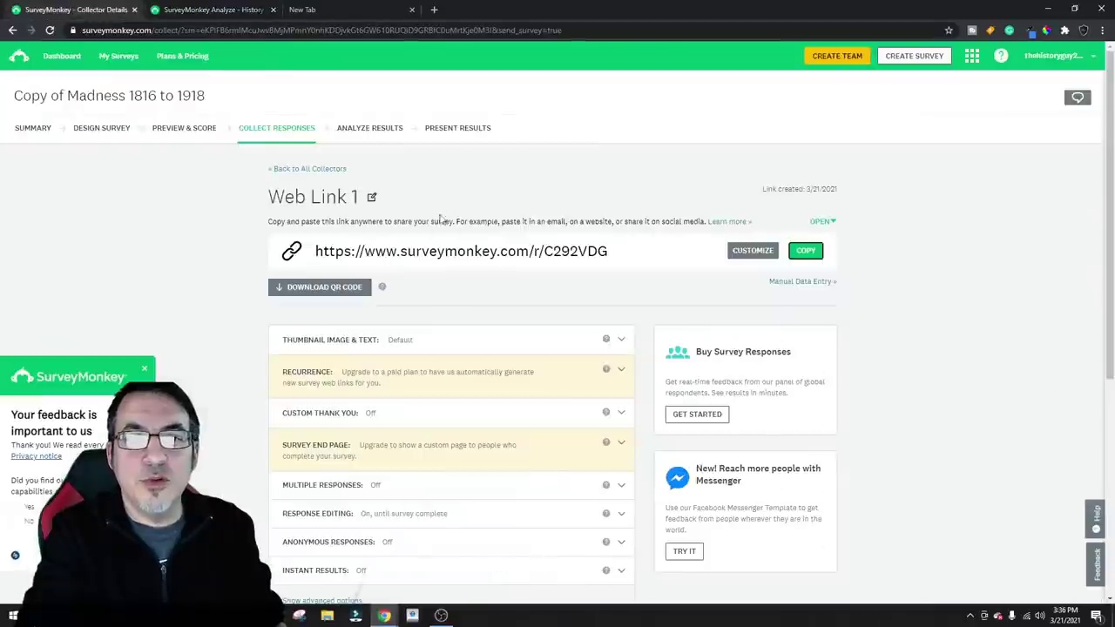
Return to the dashboard and open the "Madness Round 1" survey in the survey designer
left_click(47, 63)
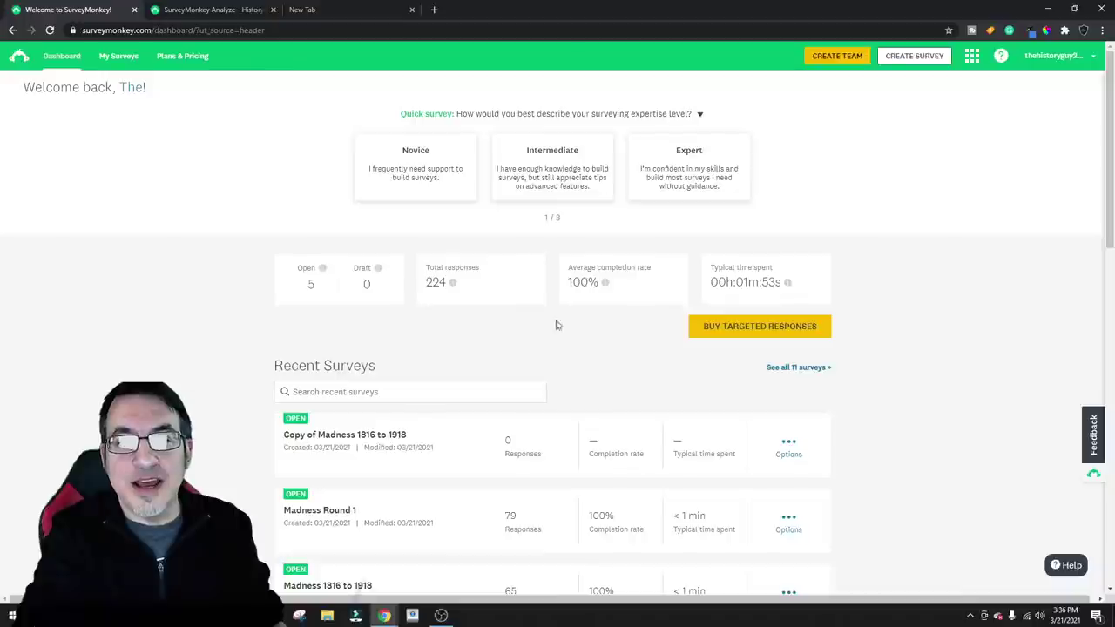
scroll(535, 319, "down", 3)
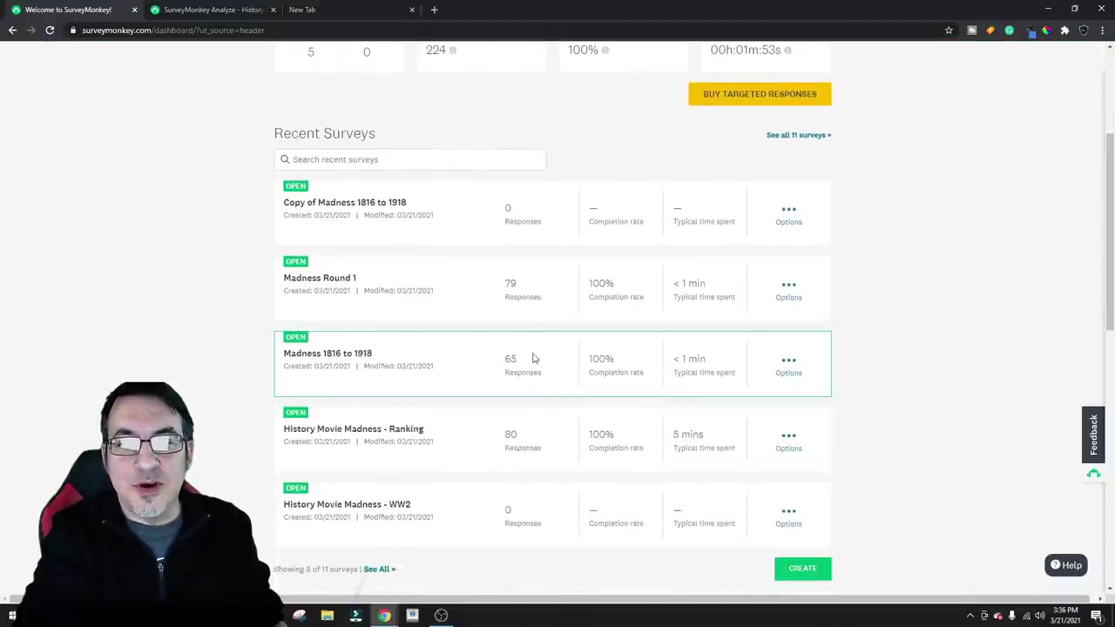
scroll(537, 298, "up", 2)
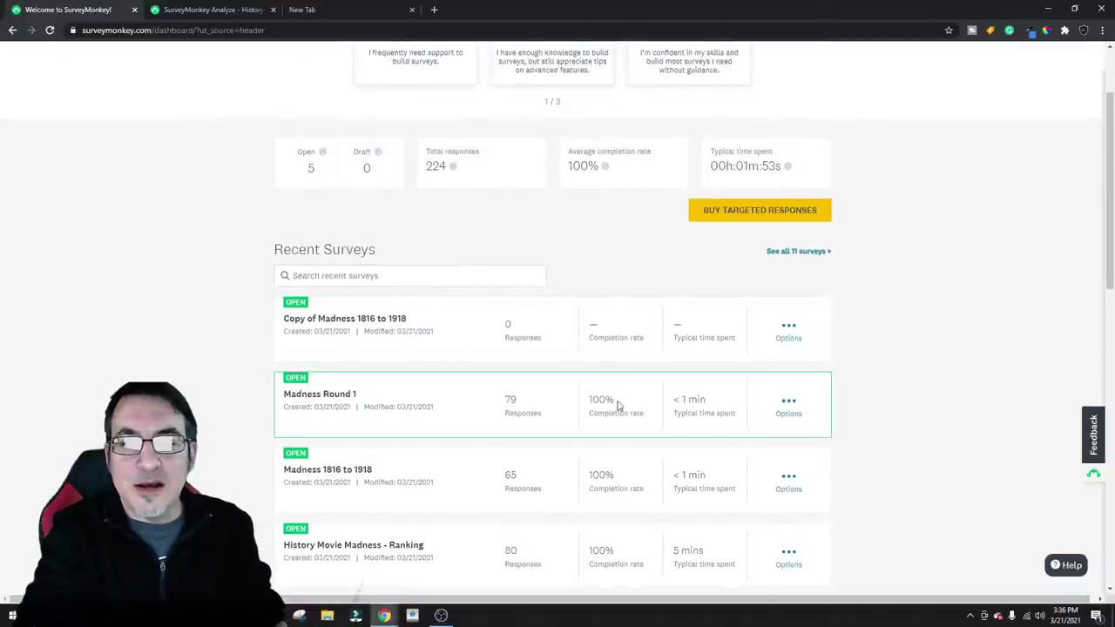
left_click(789, 402)
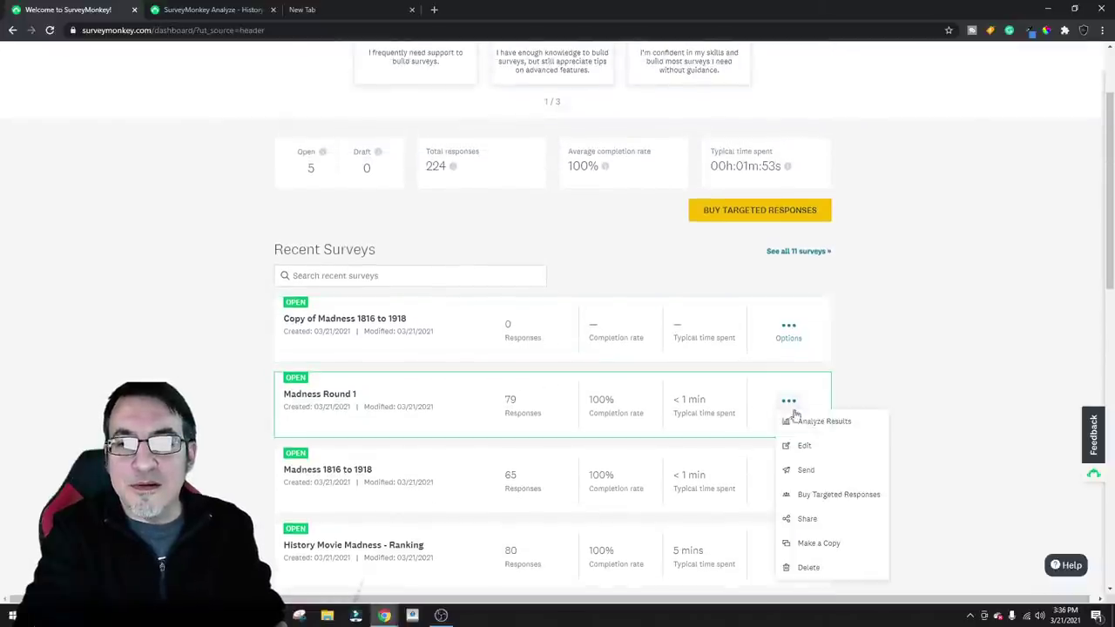
left_click(413, 358)
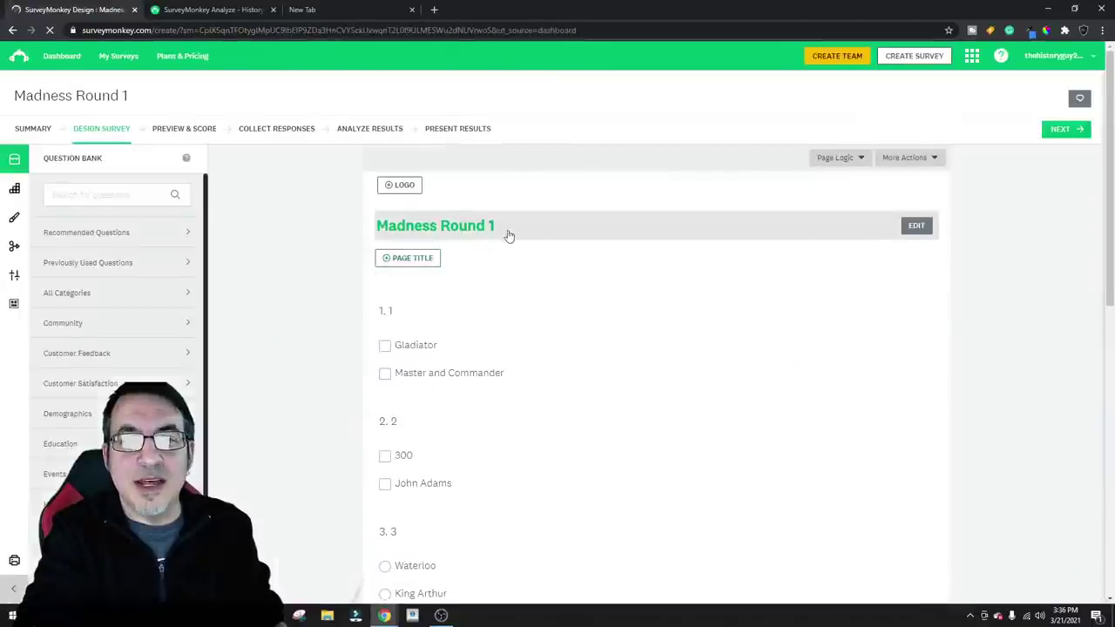
Retitle the survey "Madness Round 1 - WW2" and save the title
left_click(791, 227)
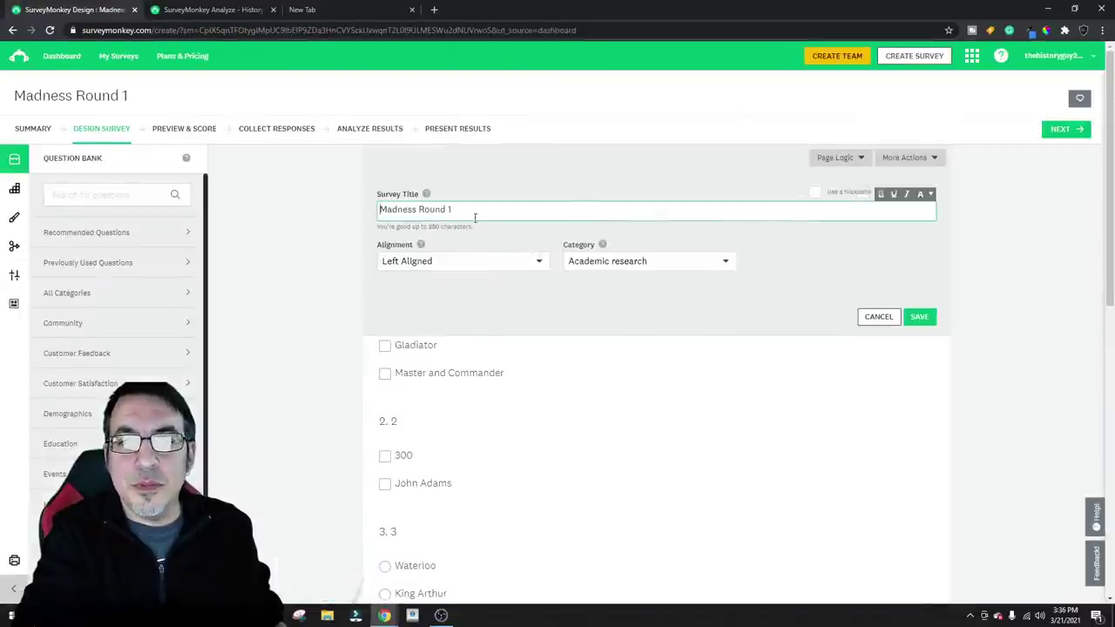
type("-")
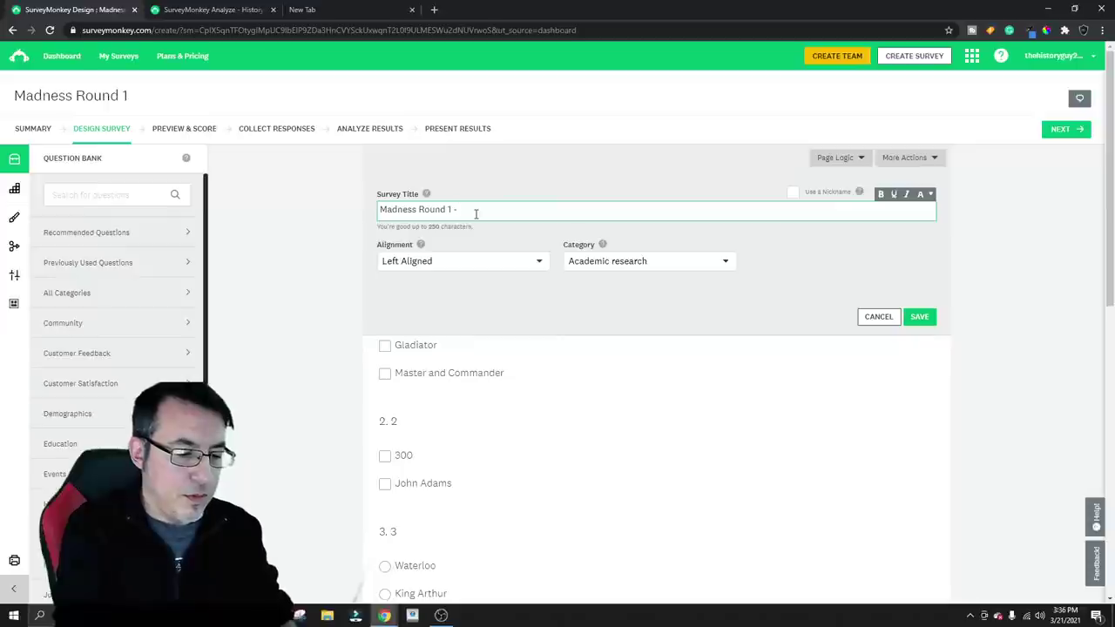
type(" WW2")
left_click(919, 316)
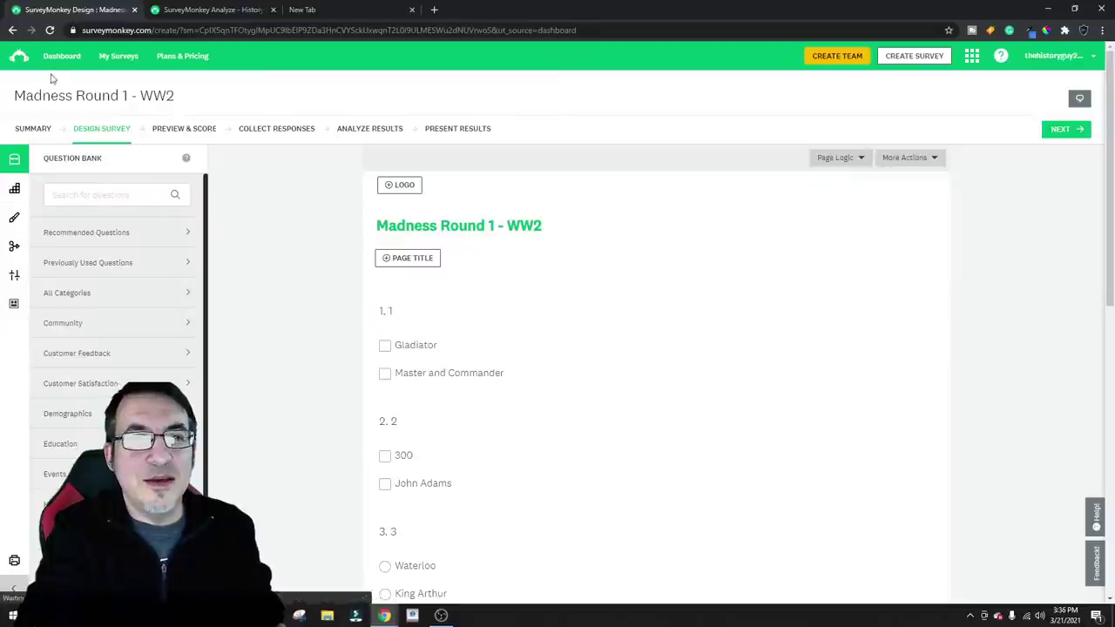
From the dashboard, make a copy of the "Copy of Madness 1816 to 1918" survey
left_click(58, 57)
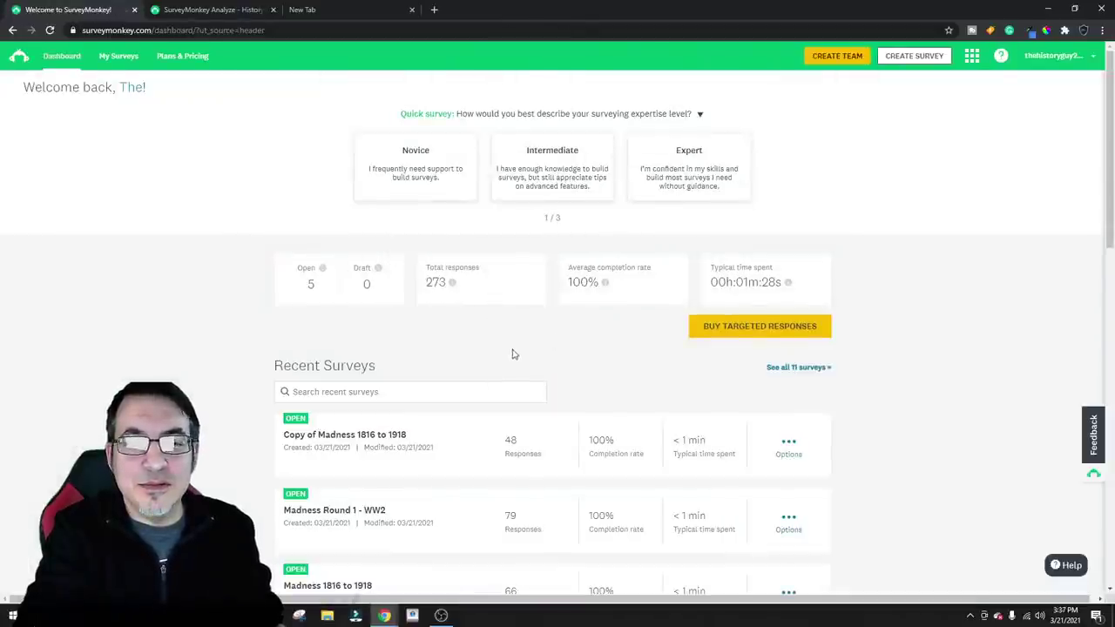
left_click(789, 446)
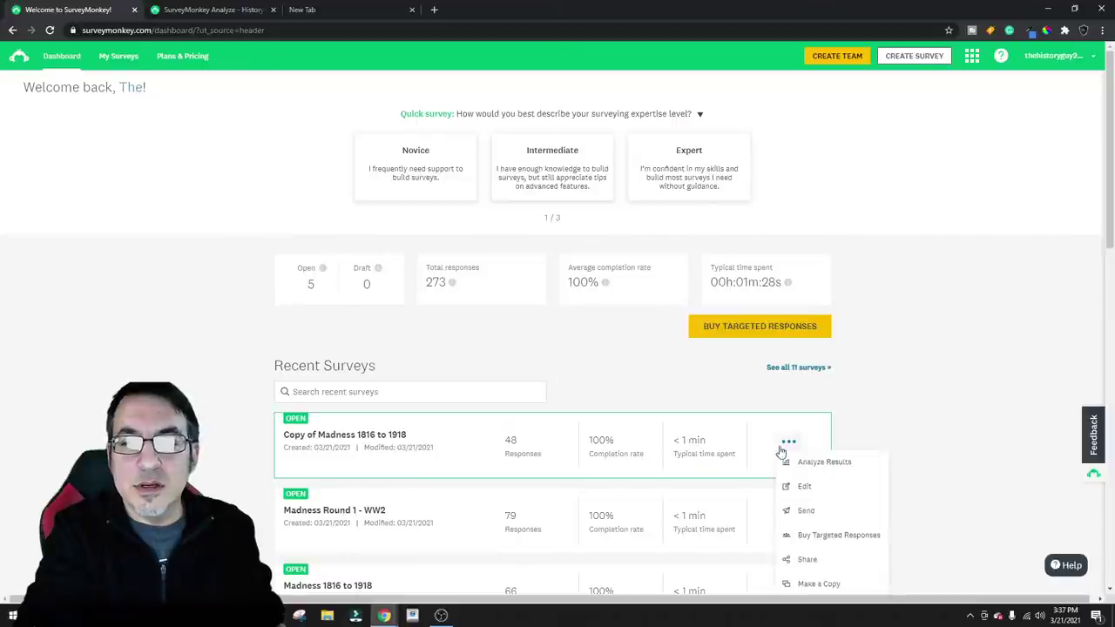
left_click(838, 582)
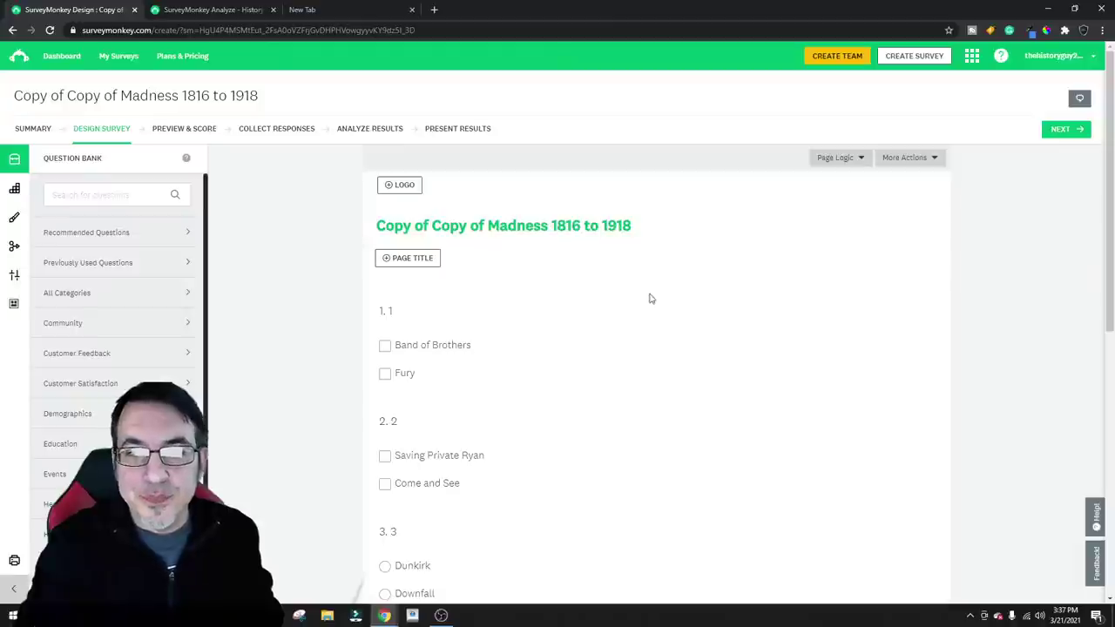
Replace the entire title of the newly copied survey with "Post WW2"
left_click(604, 227)
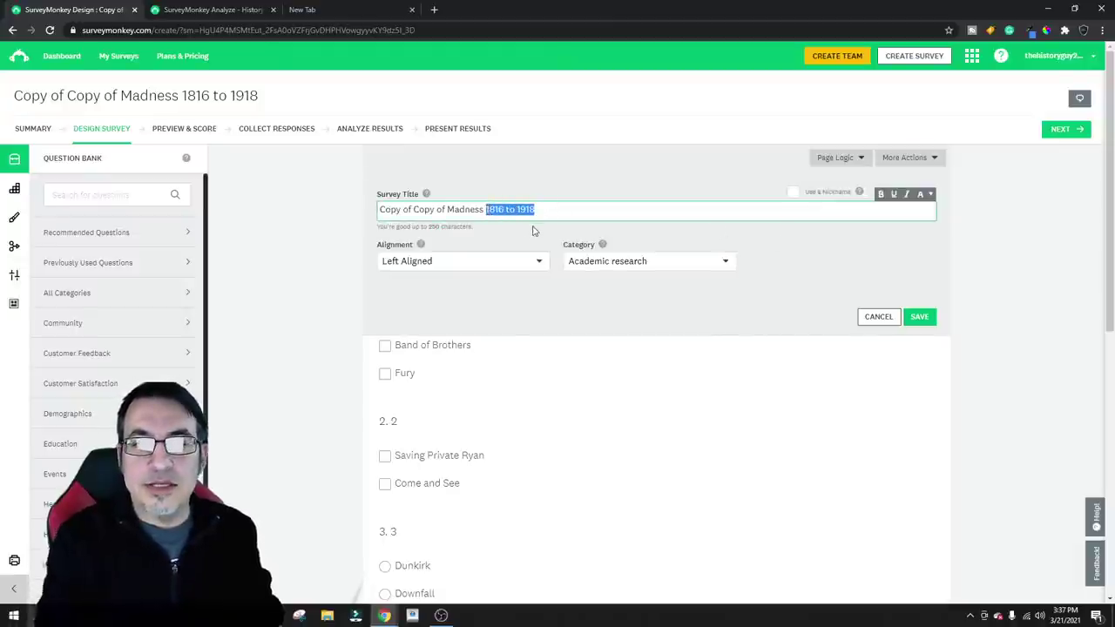
key("BackSpace")
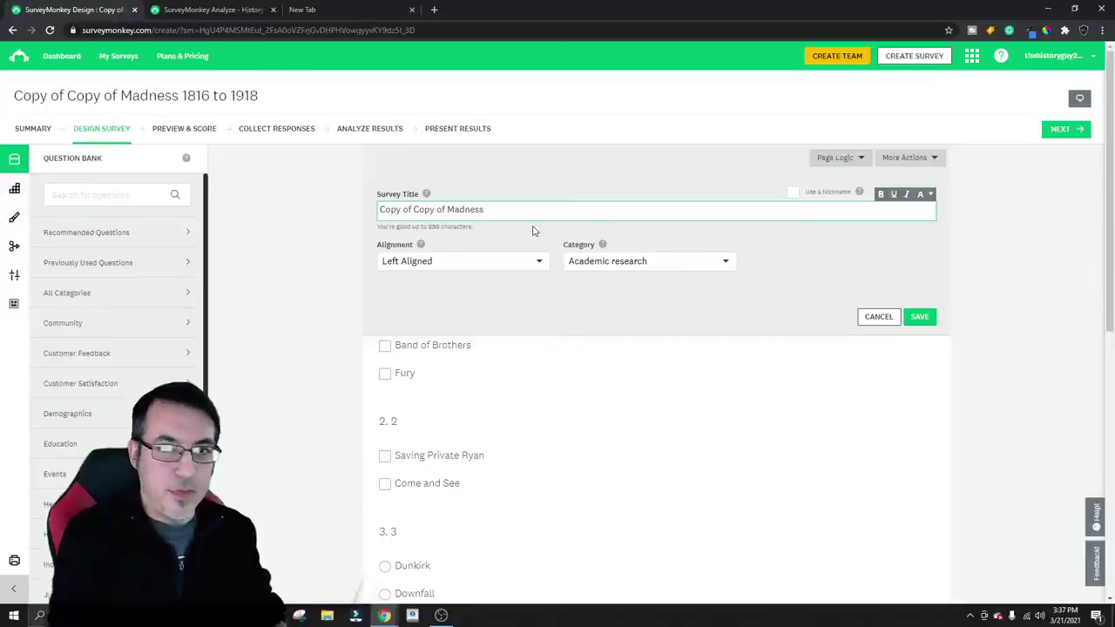
left_click_drag(522, 210, 356, 213)
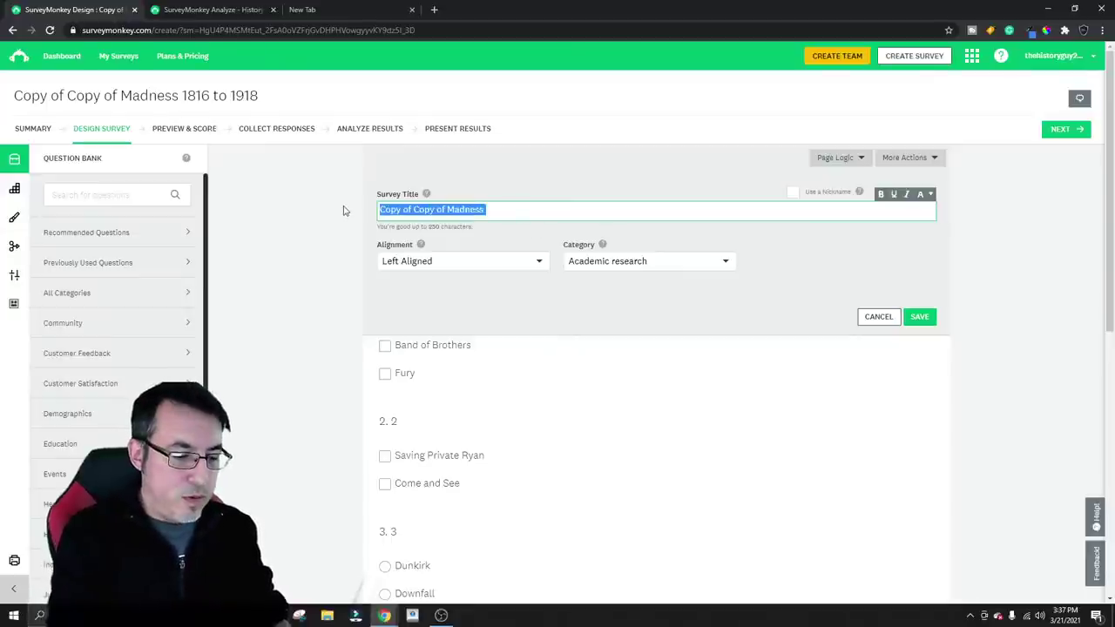
type("Post WW2")
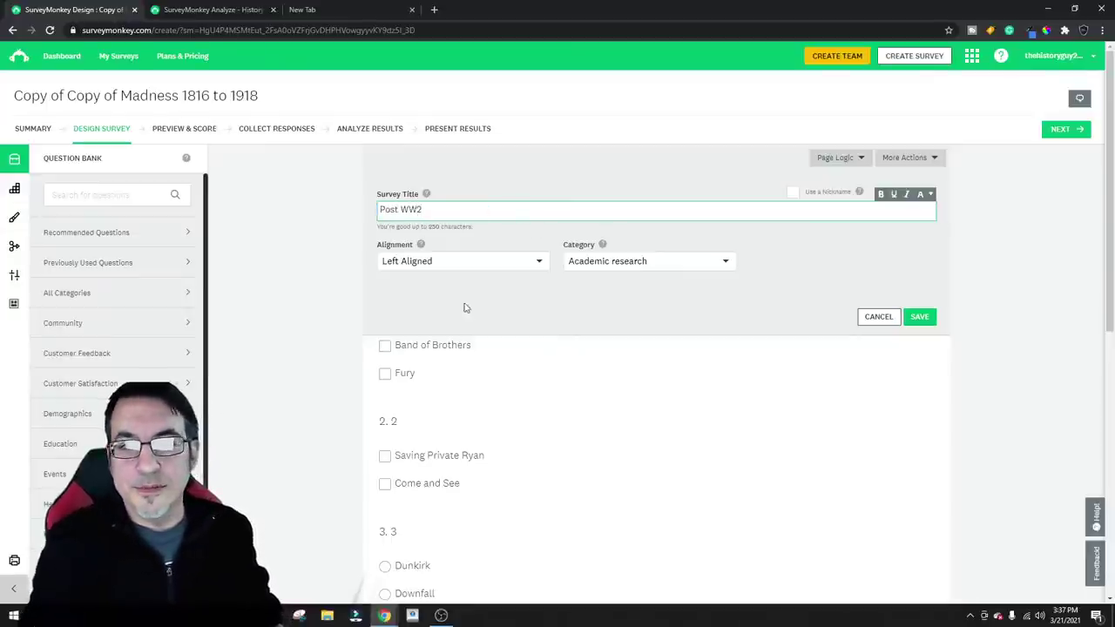
Check the Post WW2 movie rankings, change question 1's answers to "We Were Soldiers" and "Gandhi", and save the question
left_click(617, 370)
left_click(209, 10)
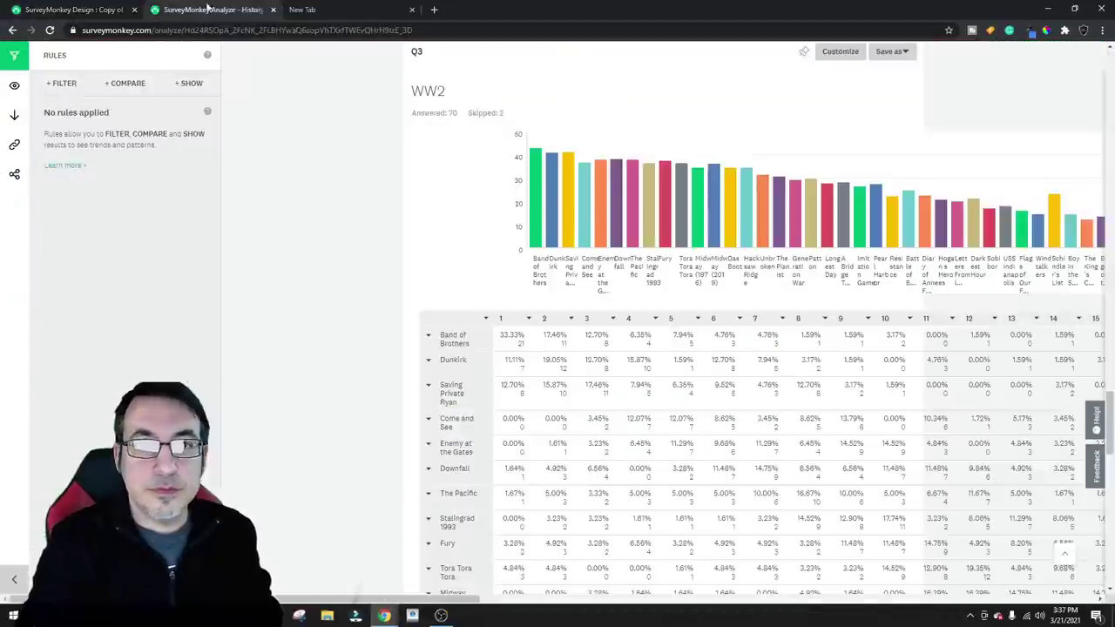
scroll(538, 259, "down", 10)
scroll(538, 258, "down", 5)
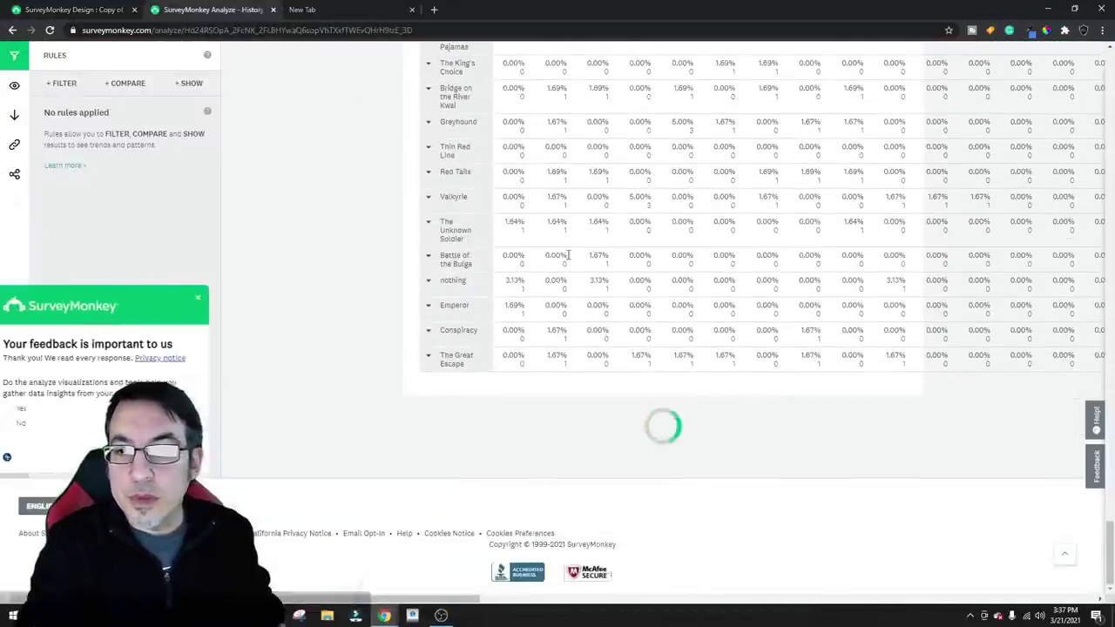
scroll(701, 303, "down", 5)
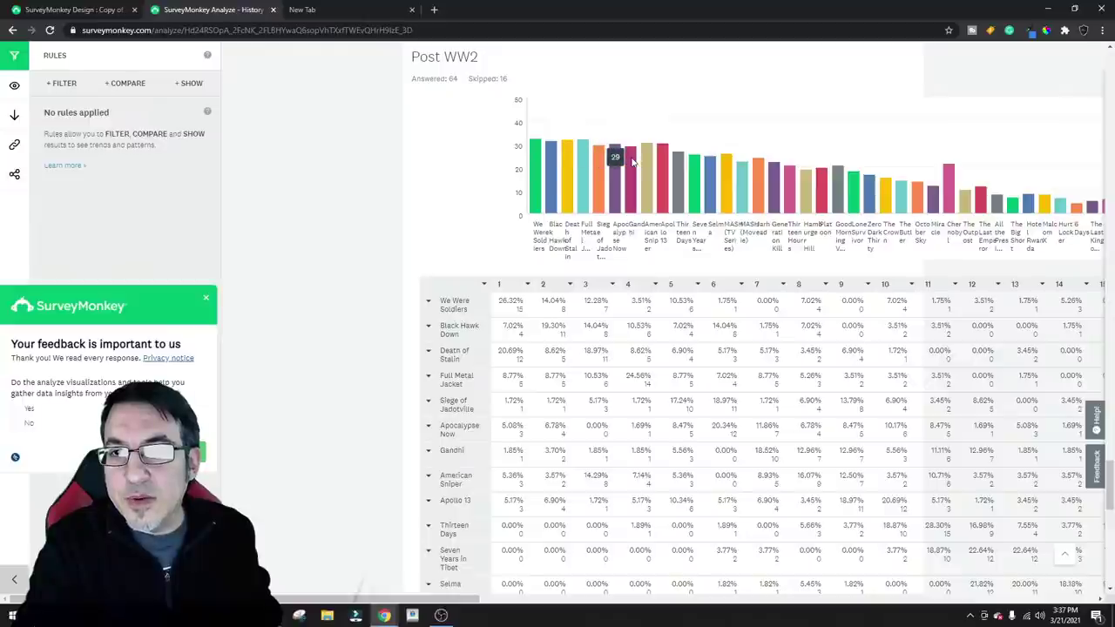
left_click(112, 9)
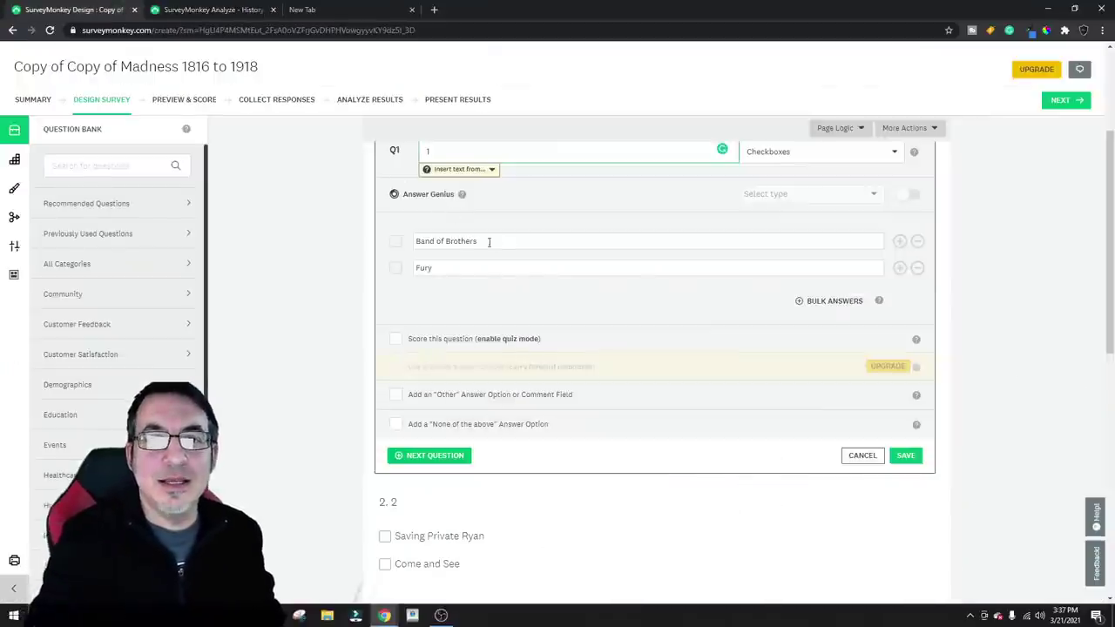
triple_click(497, 298)
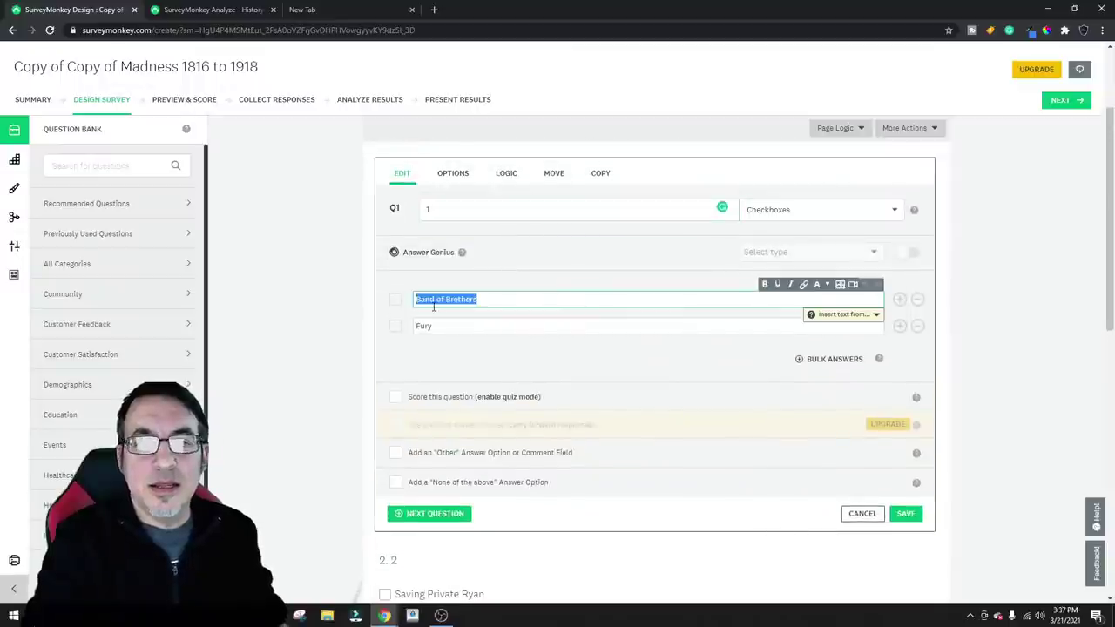
type("We Were Soldiers")
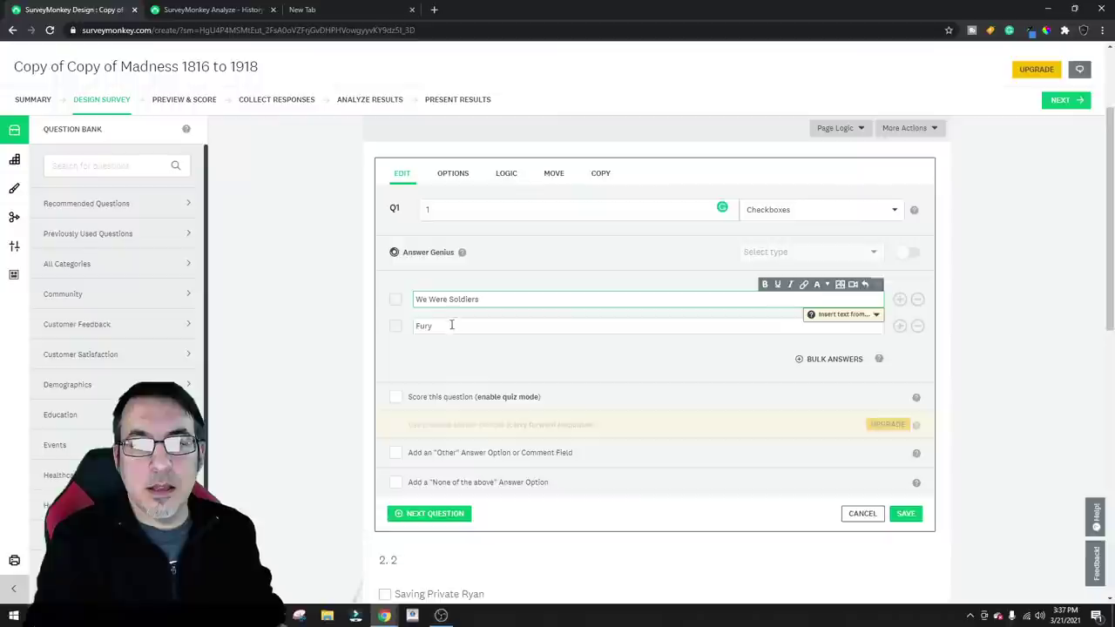
triple_click(444, 325)
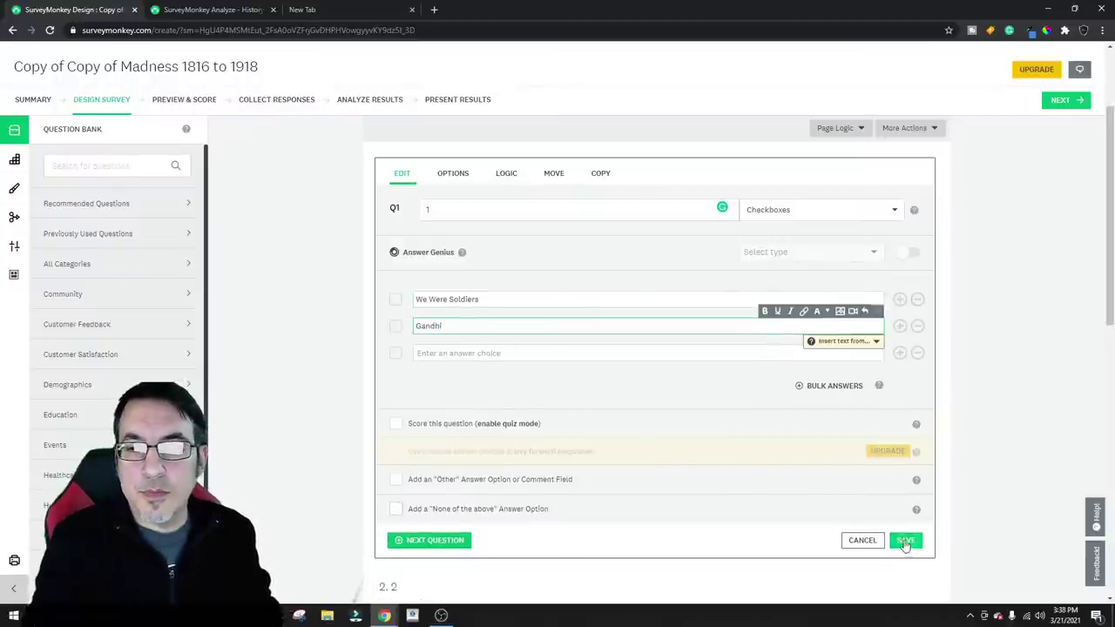
left_click(905, 540)
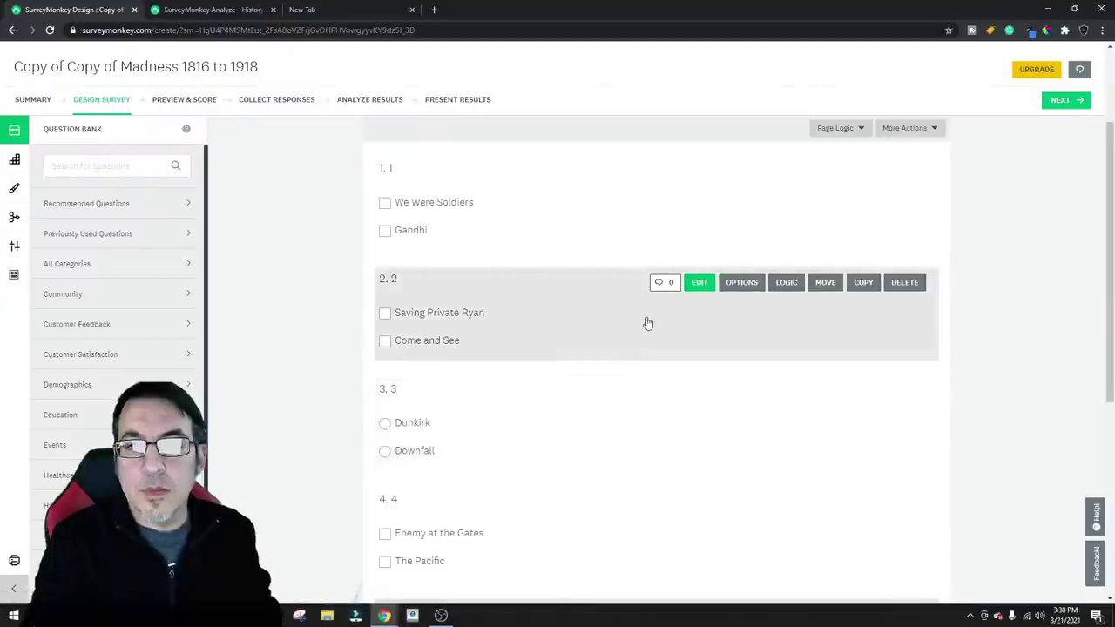
Recheck the Post WW2 rankings, replace question 1's second answer with "Siege of Jadotville", and save the question
left_click(699, 282)
left_click(168, 9)
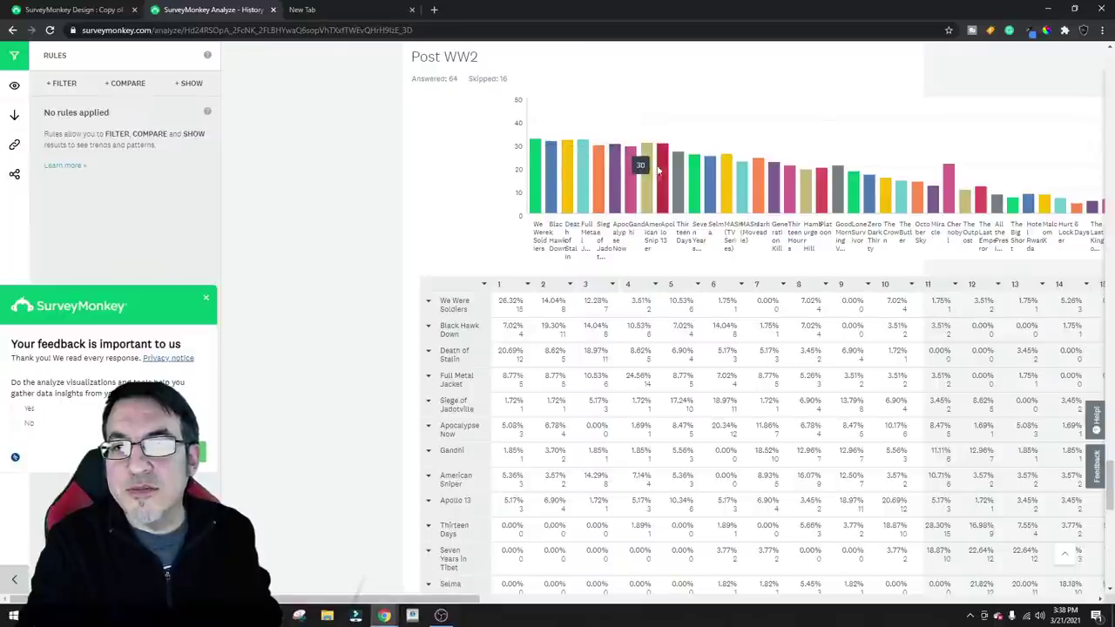
left_click(125, 14)
scroll(639, 281, "up", 2)
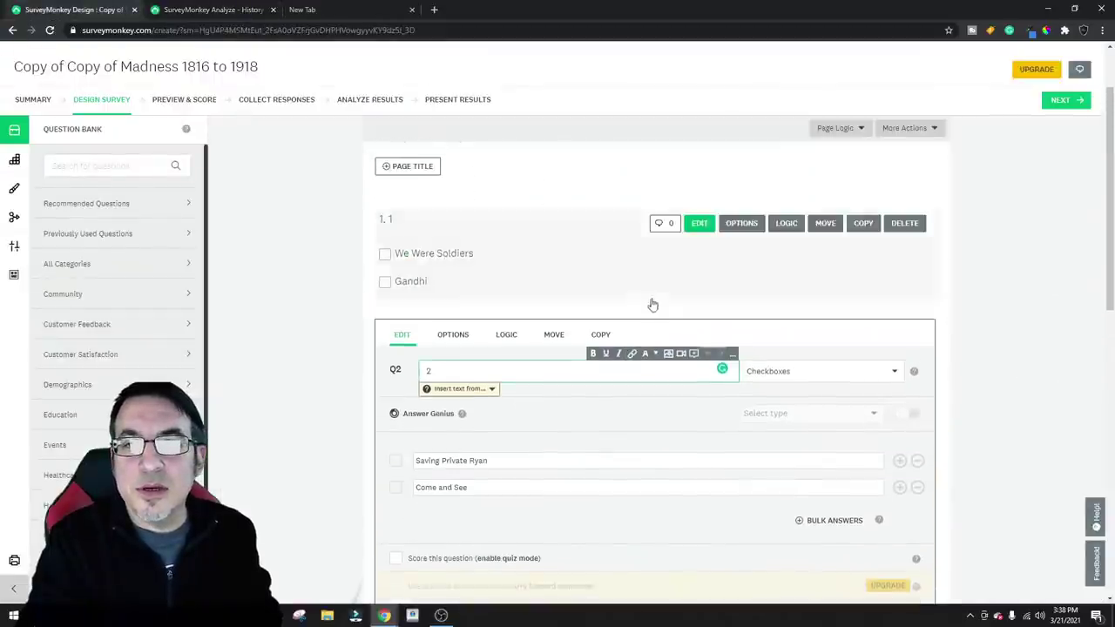
left_click(702, 224)
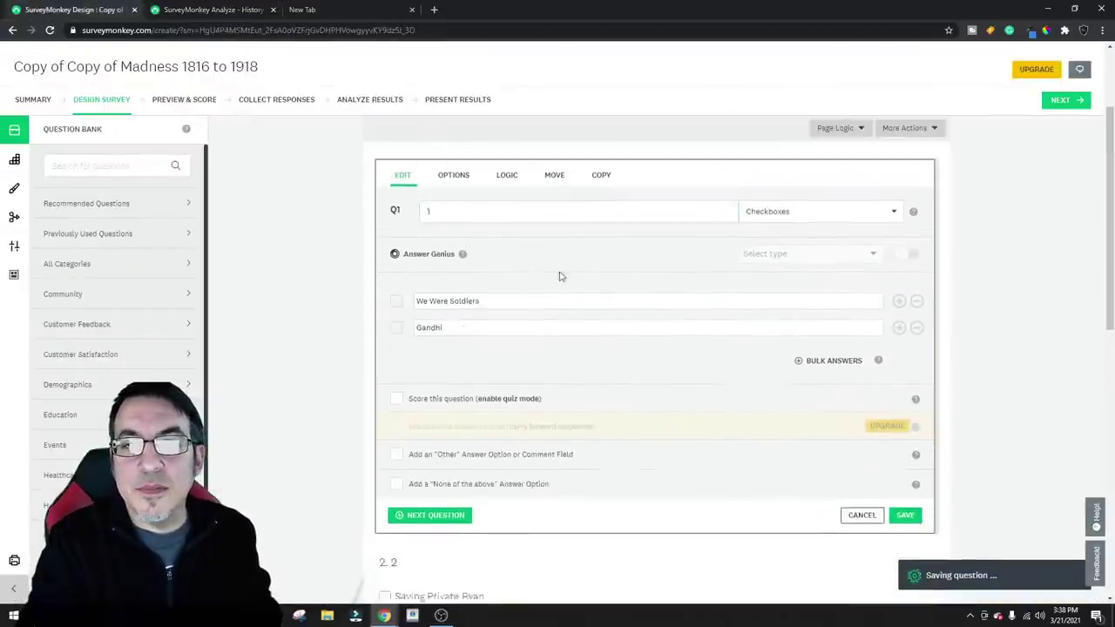
left_click_drag(468, 310, 333, 309)
type("Siege")
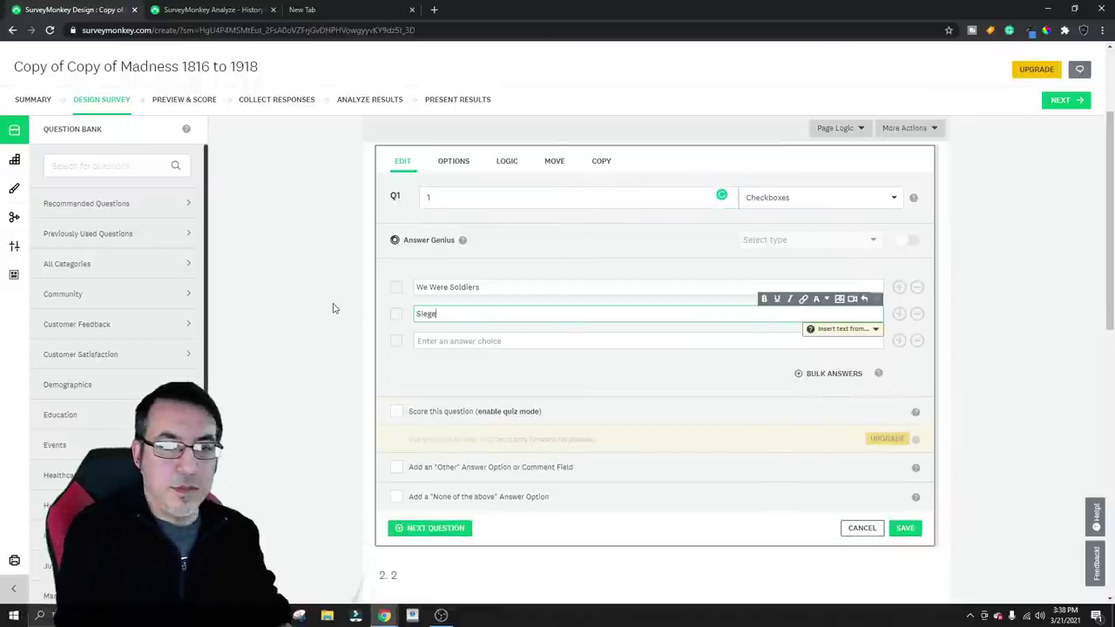
type(" of Jadotvil")
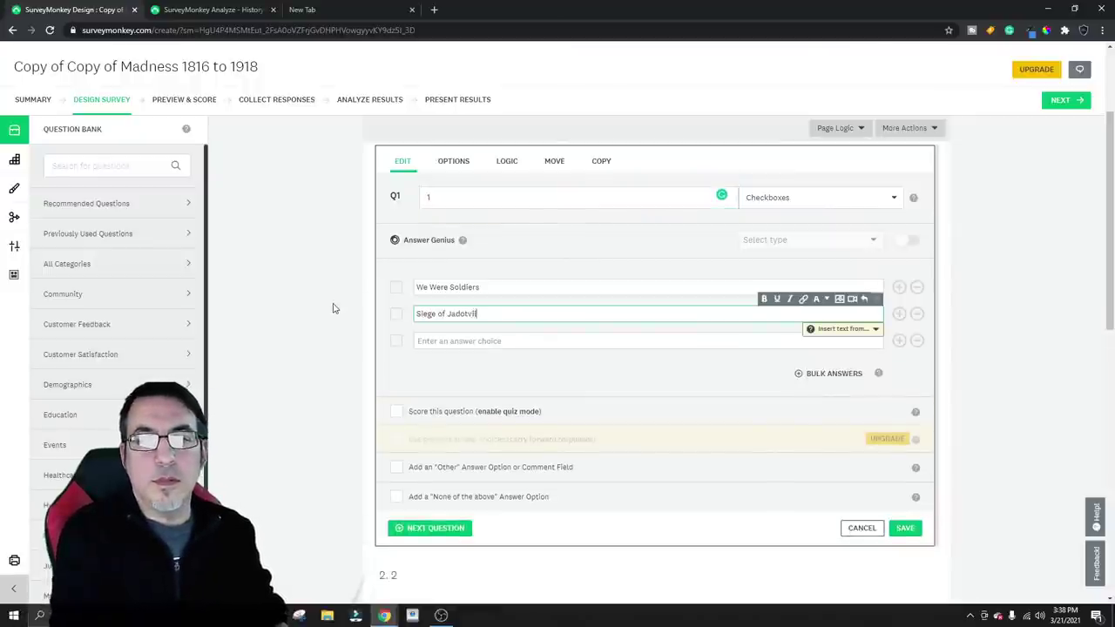
type("le")
left_click(906, 529)
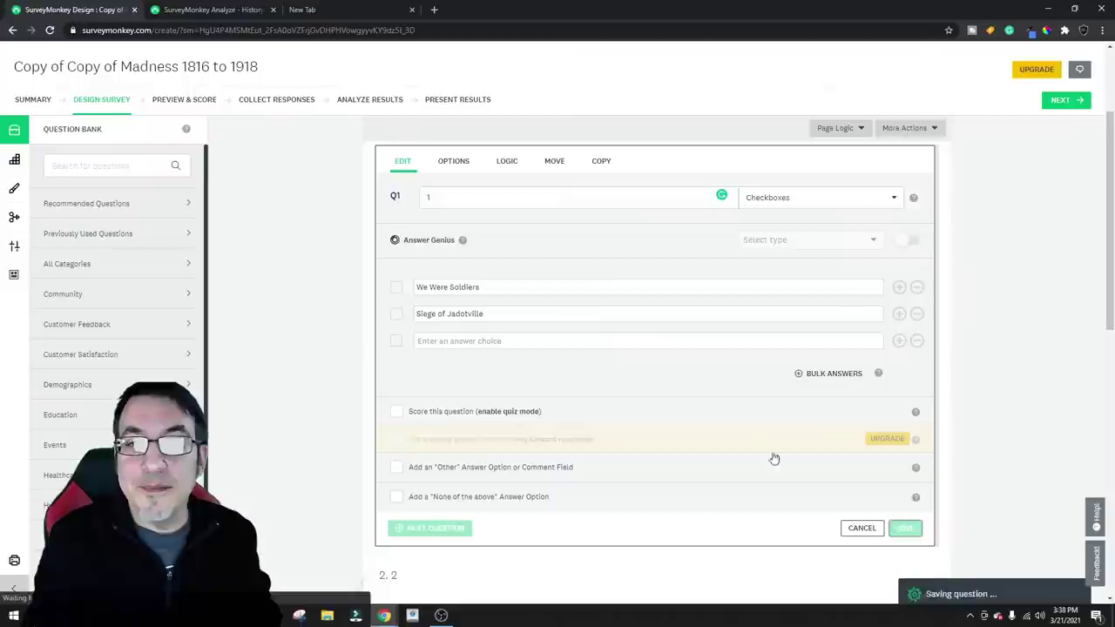
Check the Post WW2 rankings, change question 2's answers to "Full Metal Jacket" and "Apocalypse Now", and save the question
left_click(699, 270)
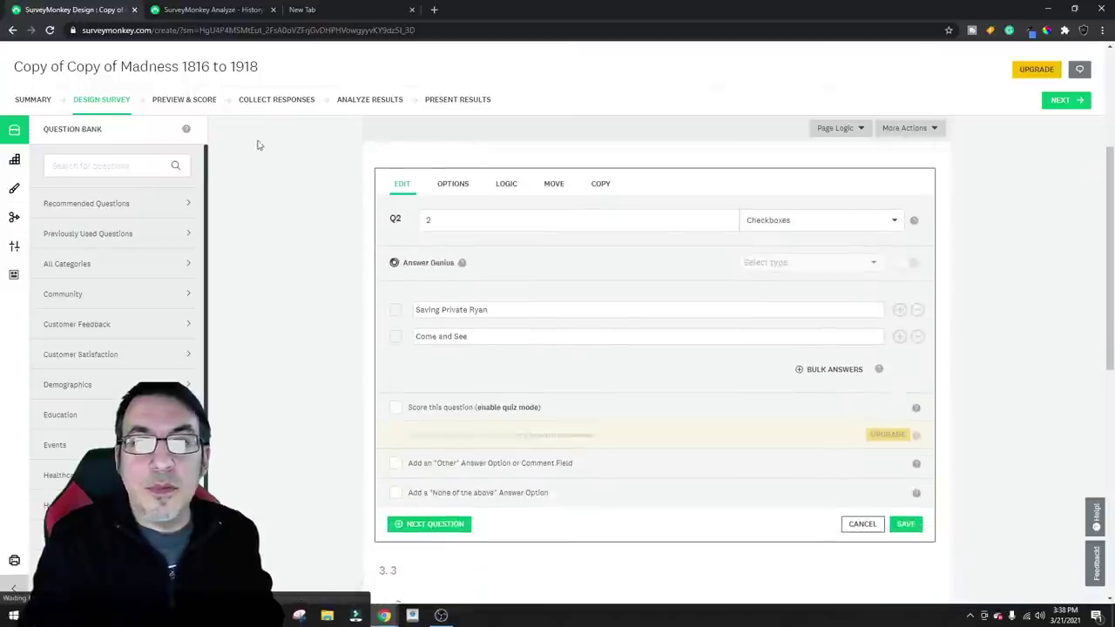
left_click(175, 8)
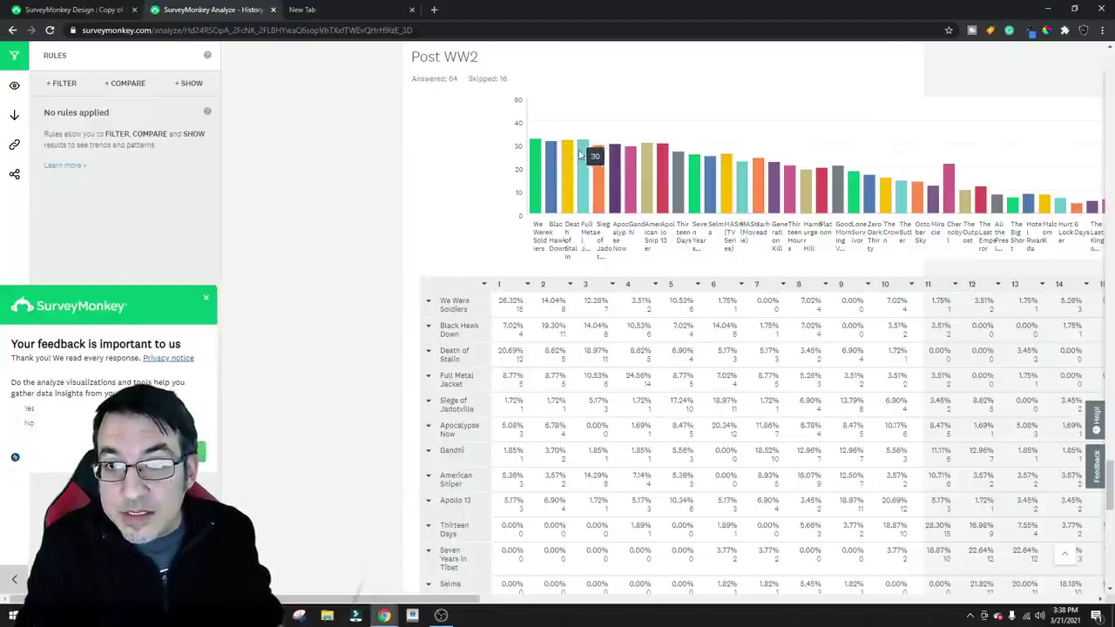
key("ctrl+shift+Tab")
left_click_drag(509, 283, 413, 276)
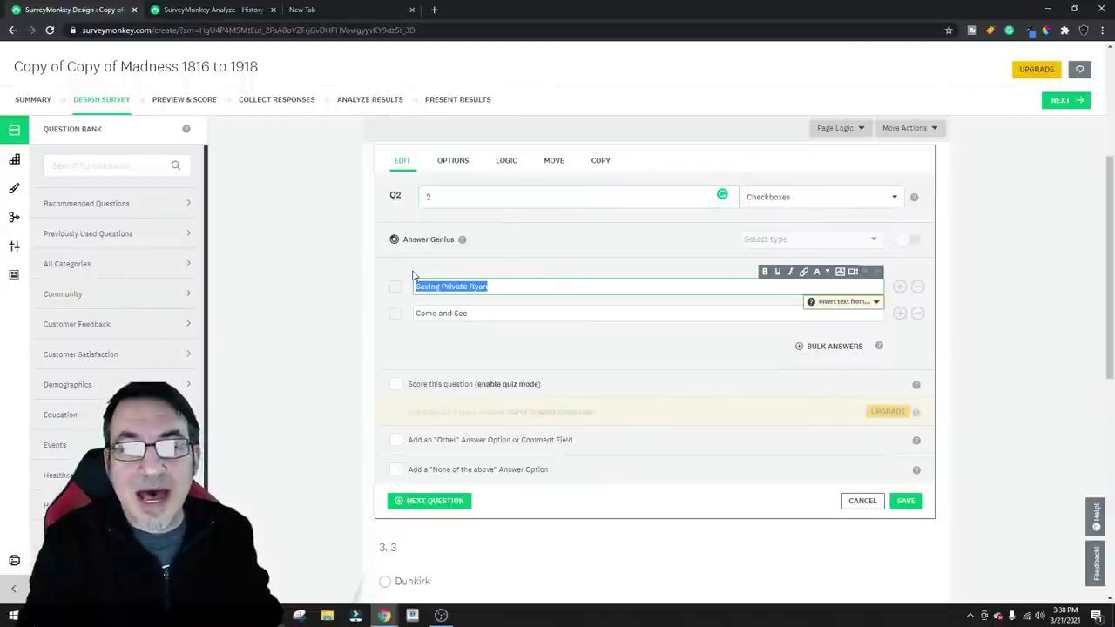
type("Full Metal Jacket")
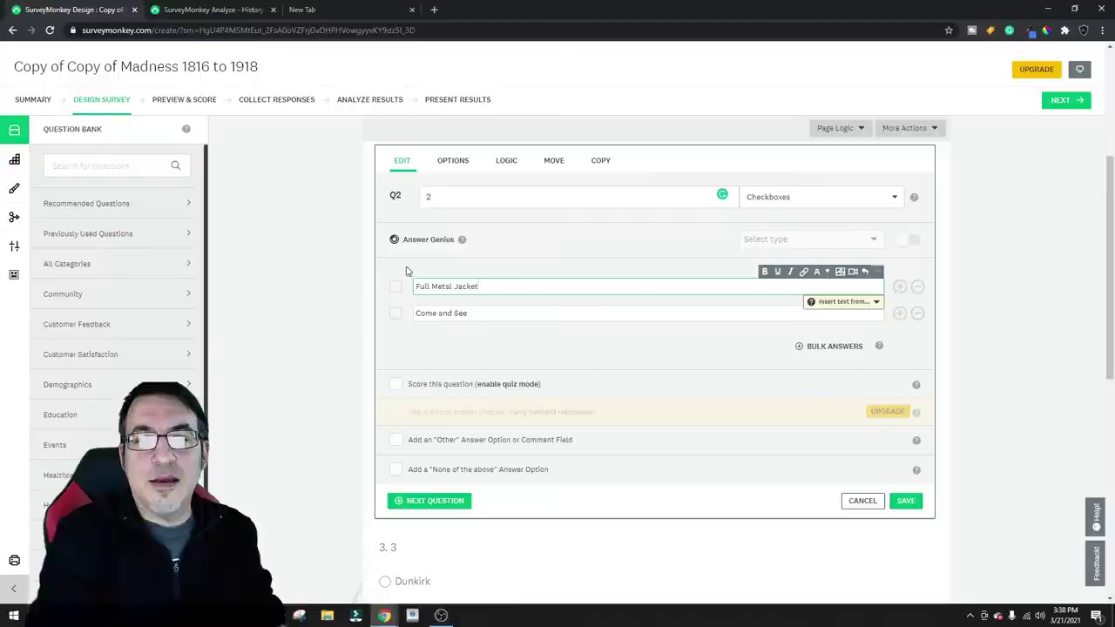
left_click_drag(483, 316, 378, 318)
type("Apocalypse Now")
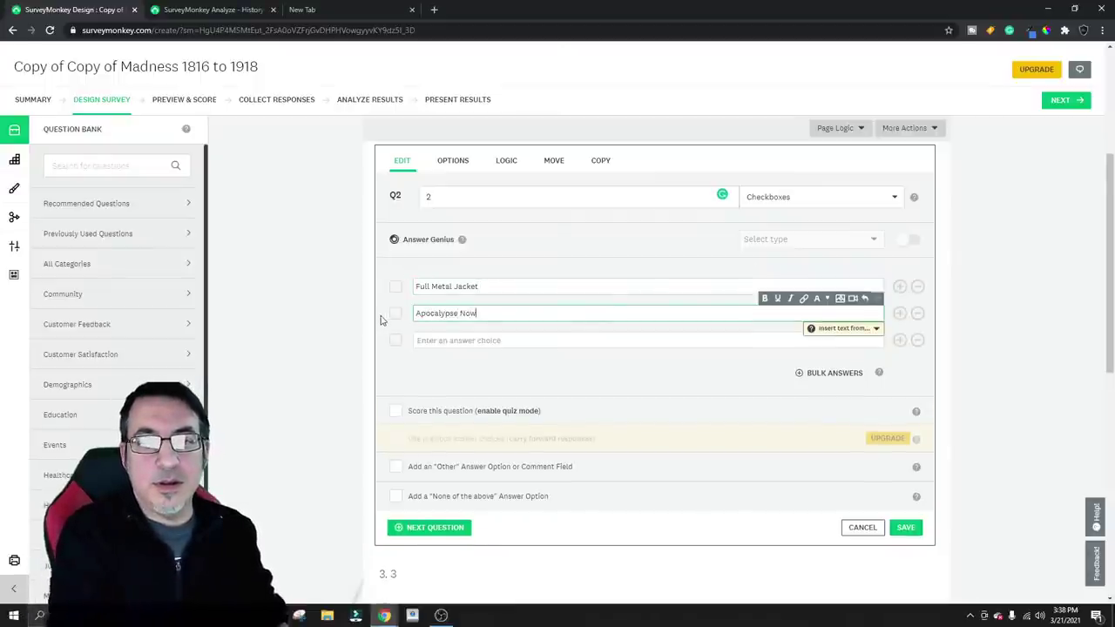
left_click(906, 527)
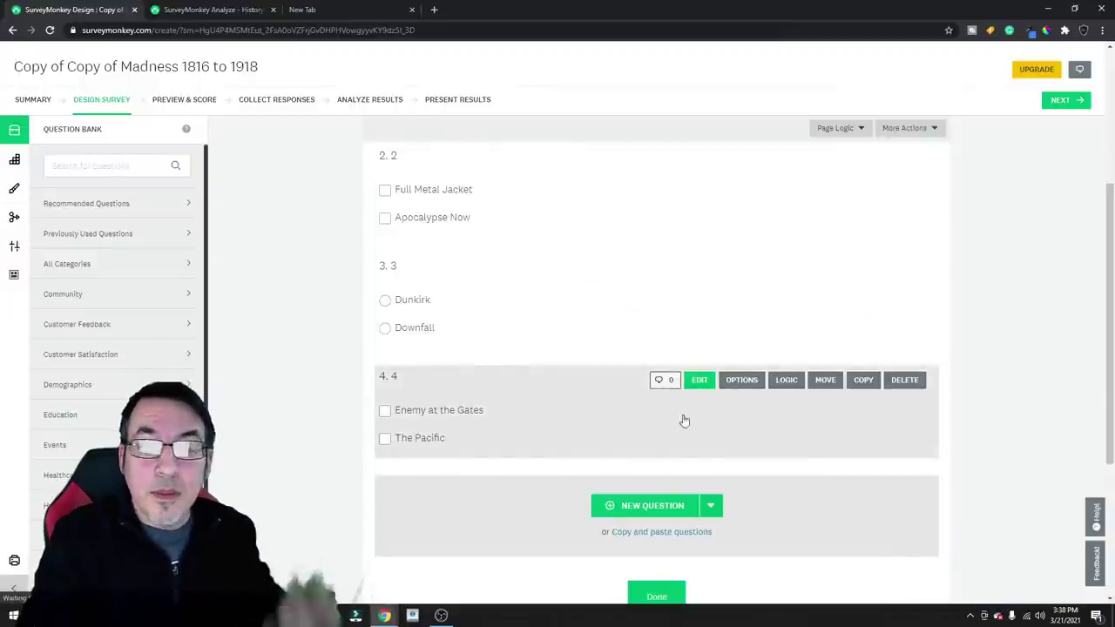
Check the Post WW2 rankings, change question 3's answers to "Death of Stalin" and "American Sniper", and save the question
left_click(699, 270)
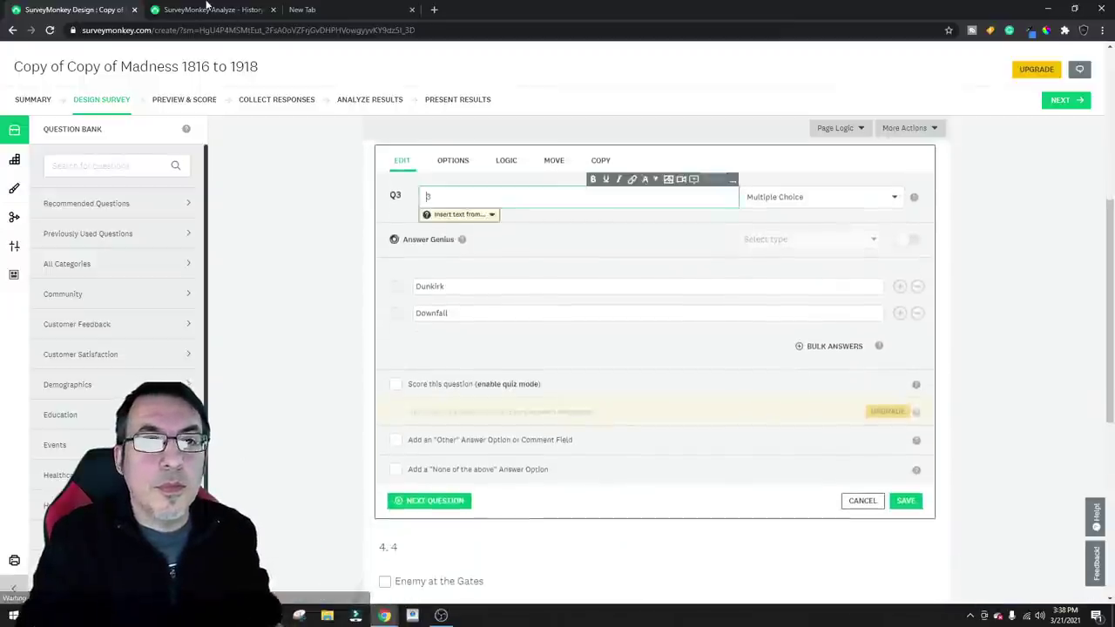
key("ctrl+Tab")
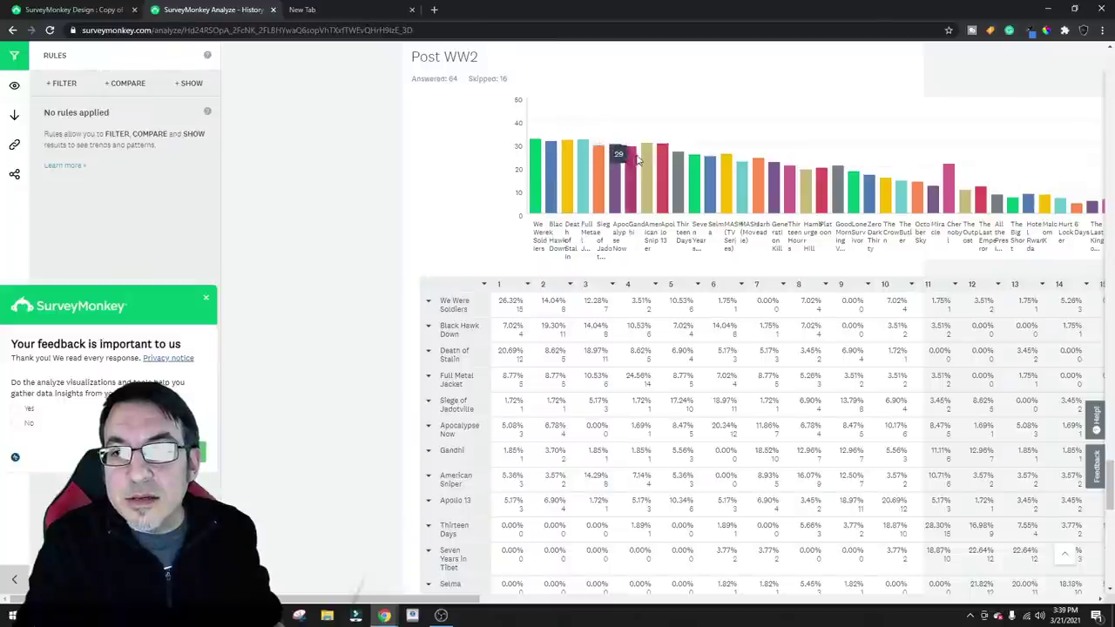
left_click(105, 10)
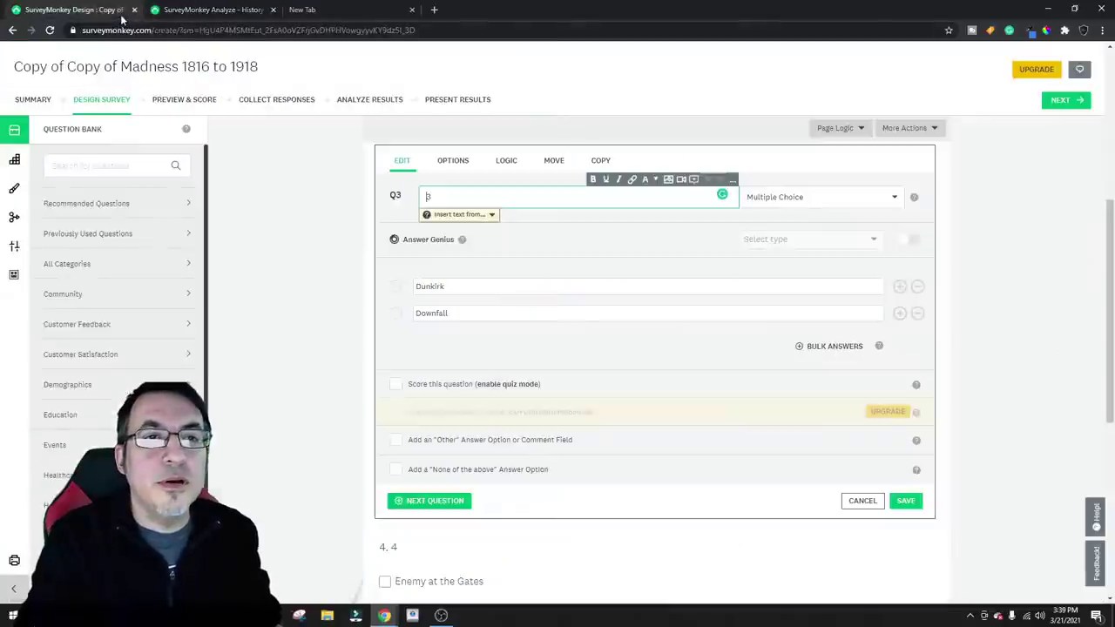
left_click(485, 284)
type("Des")
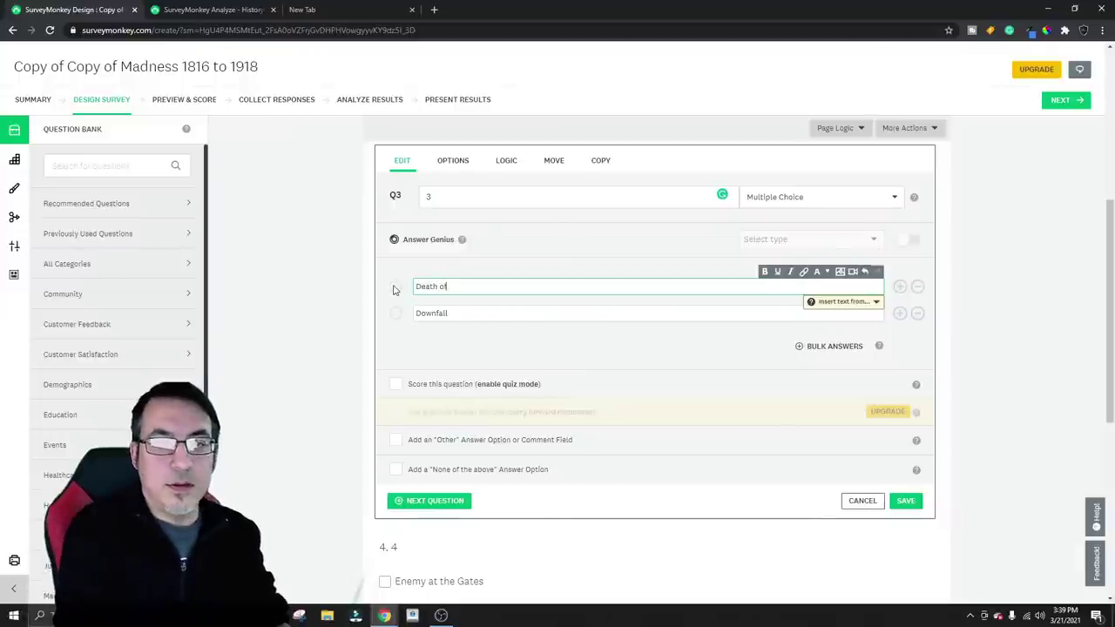
type("th of Stalin")
key("Tab")
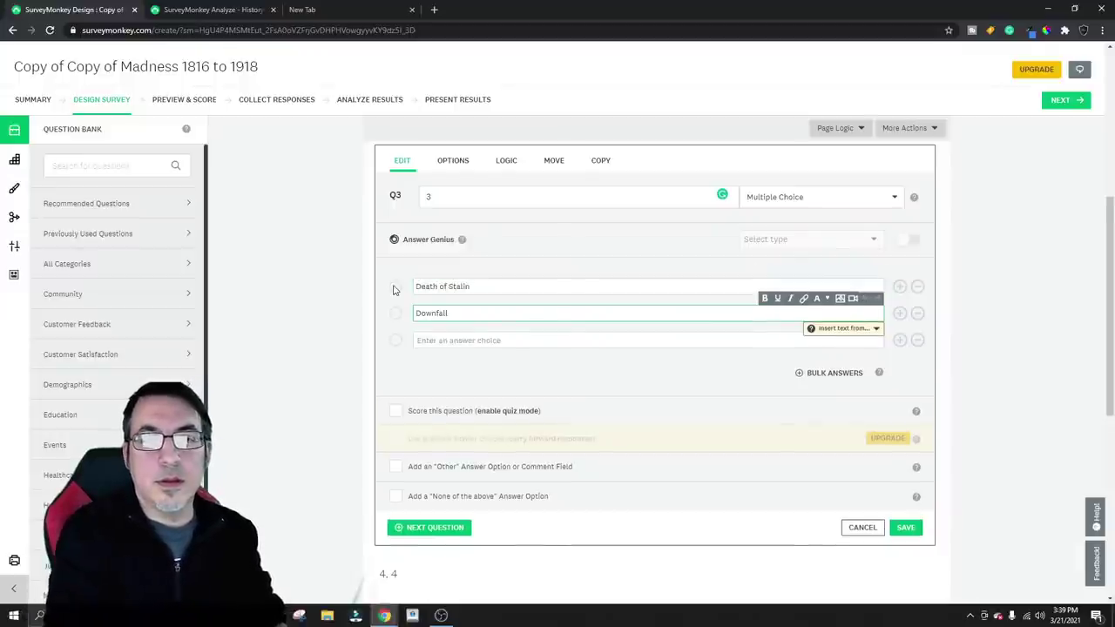
type("Am")
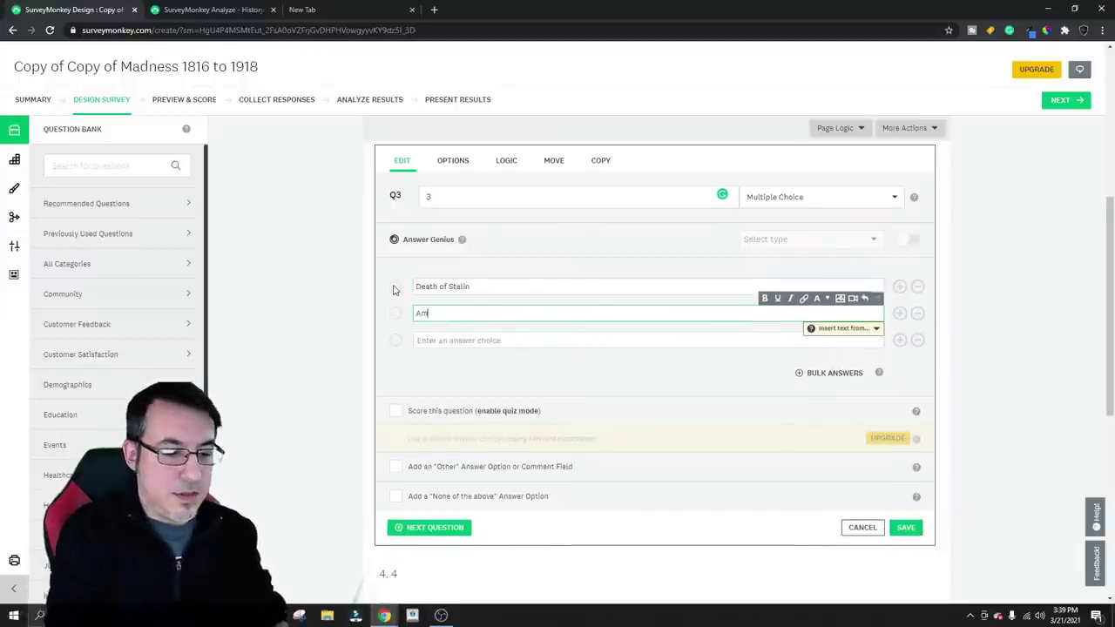
type("erican Sniper")
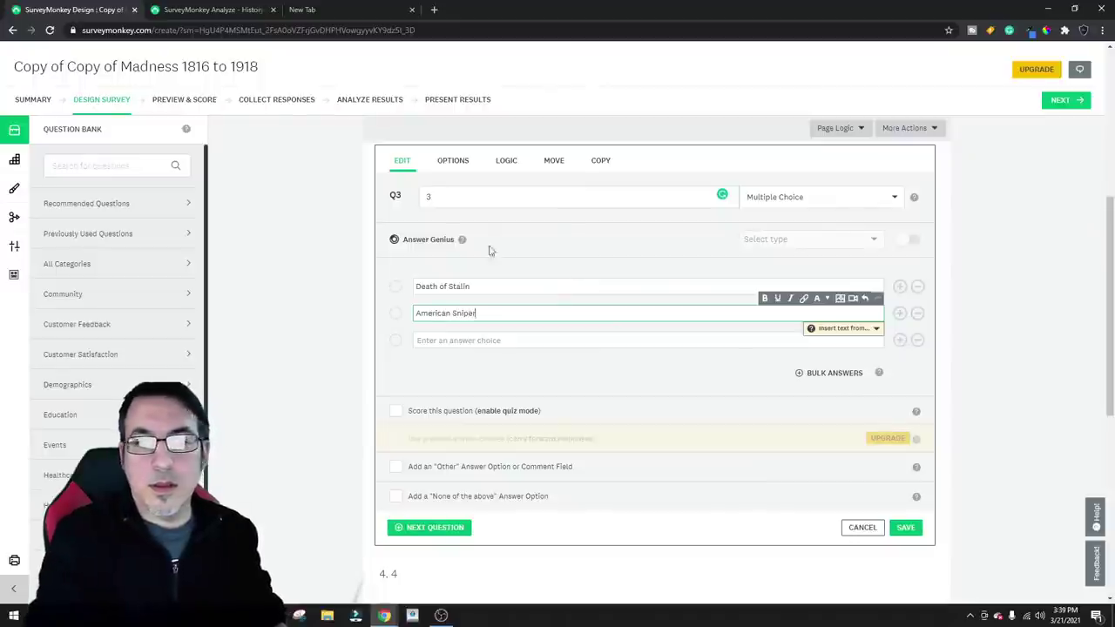
left_click(905, 527)
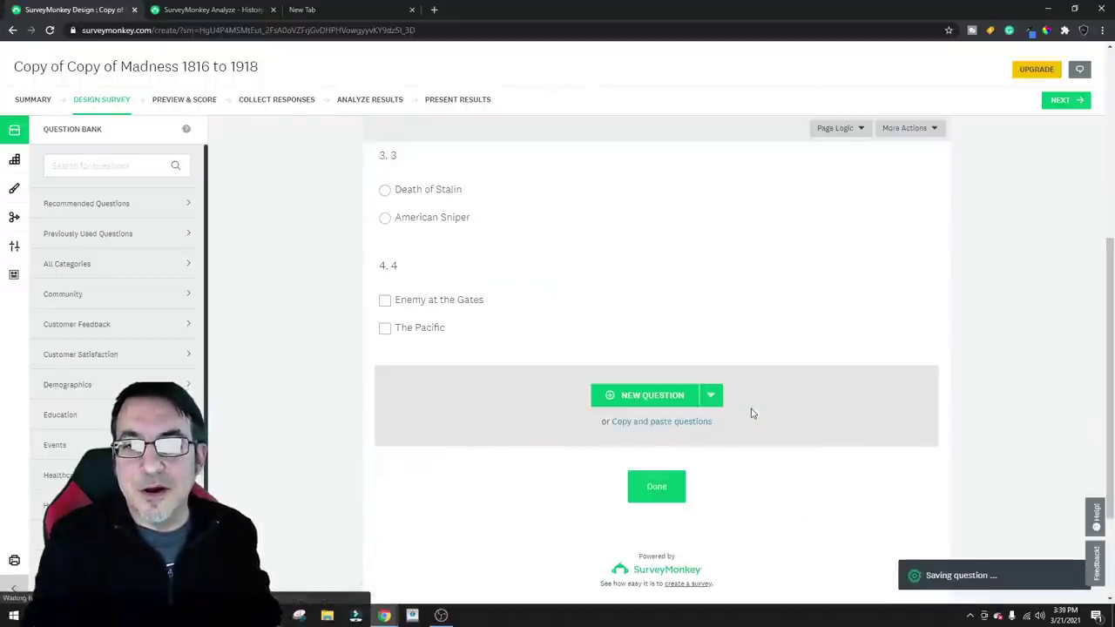
Compare the first three matchups with the Post WW2 rankings and replace question 4's first answer with "Black Hawk Down"
left_click(706, 272)
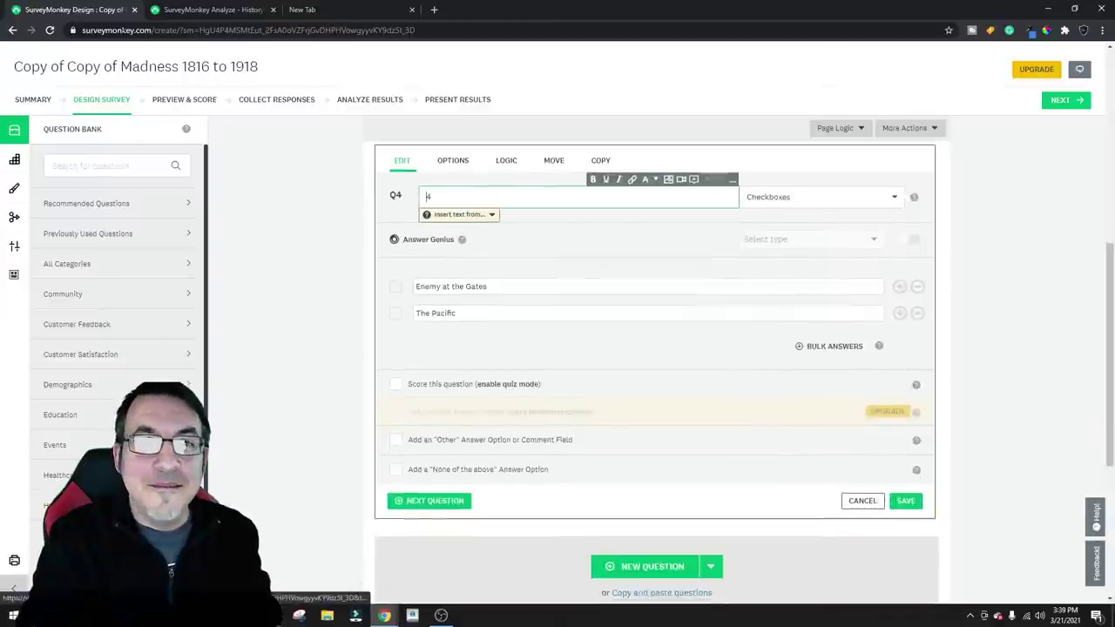
left_click(187, 10)
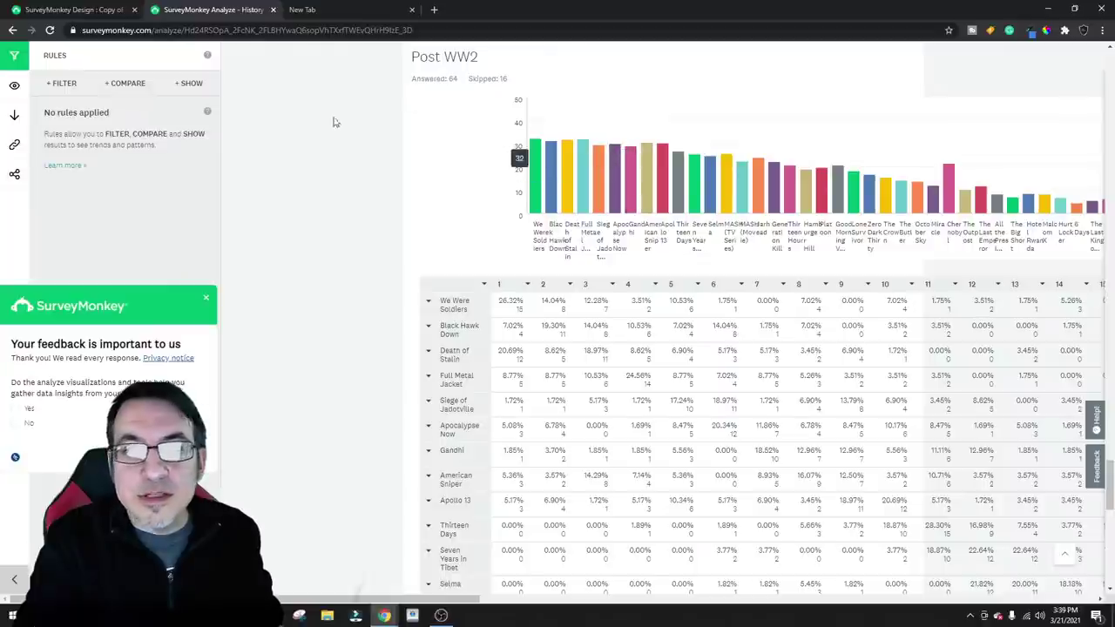
left_click(74, 9)
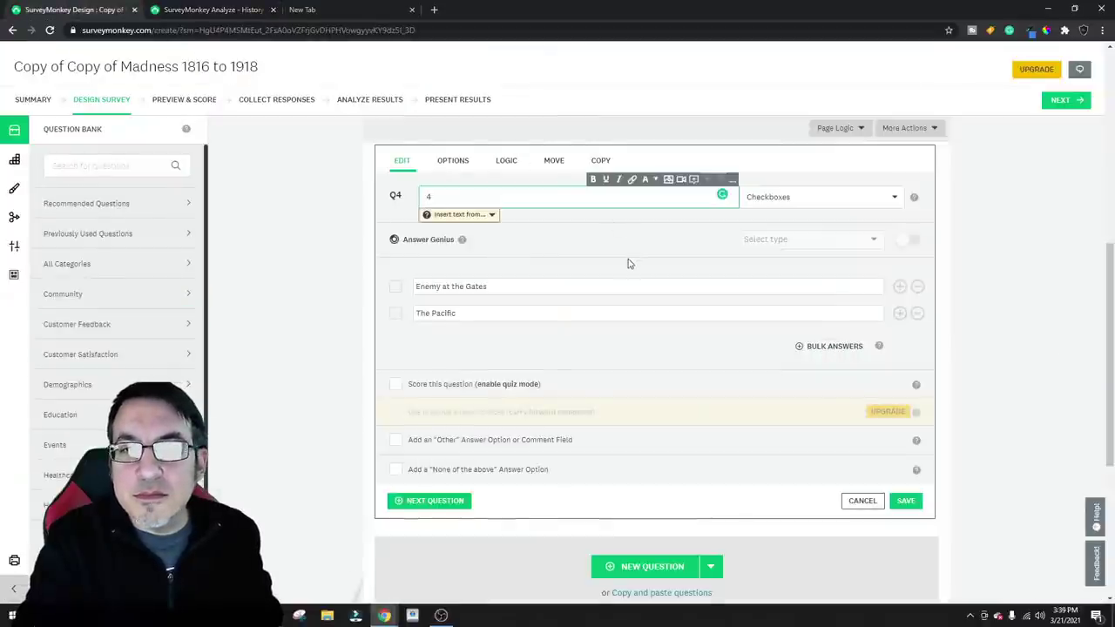
scroll(632, 270, "up", 5)
scroll(638, 277, "down", 1)
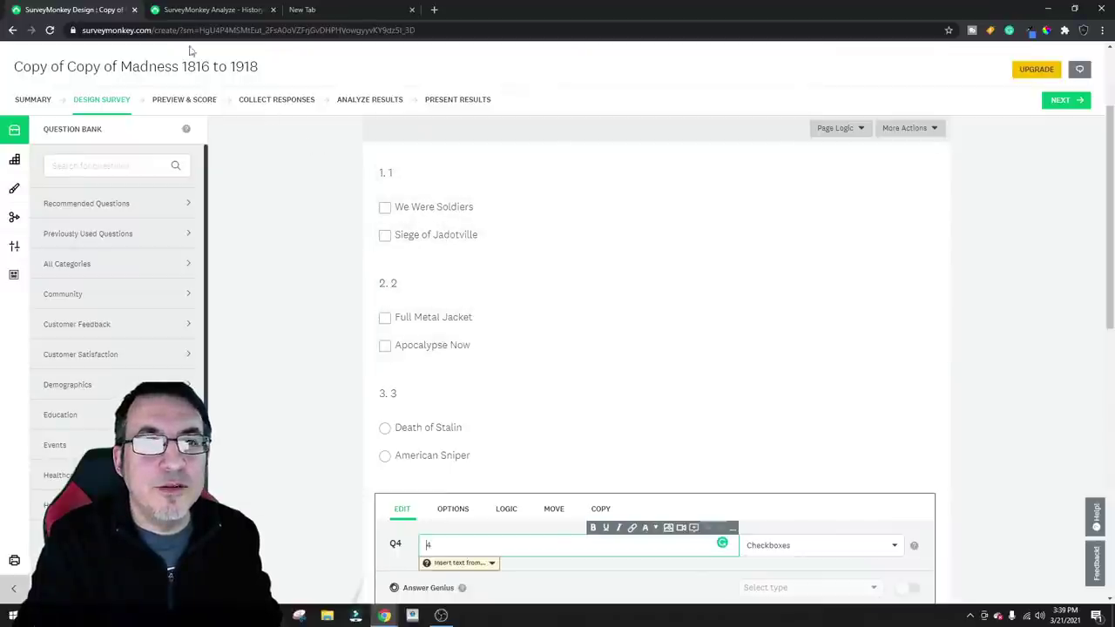
left_click(209, 10)
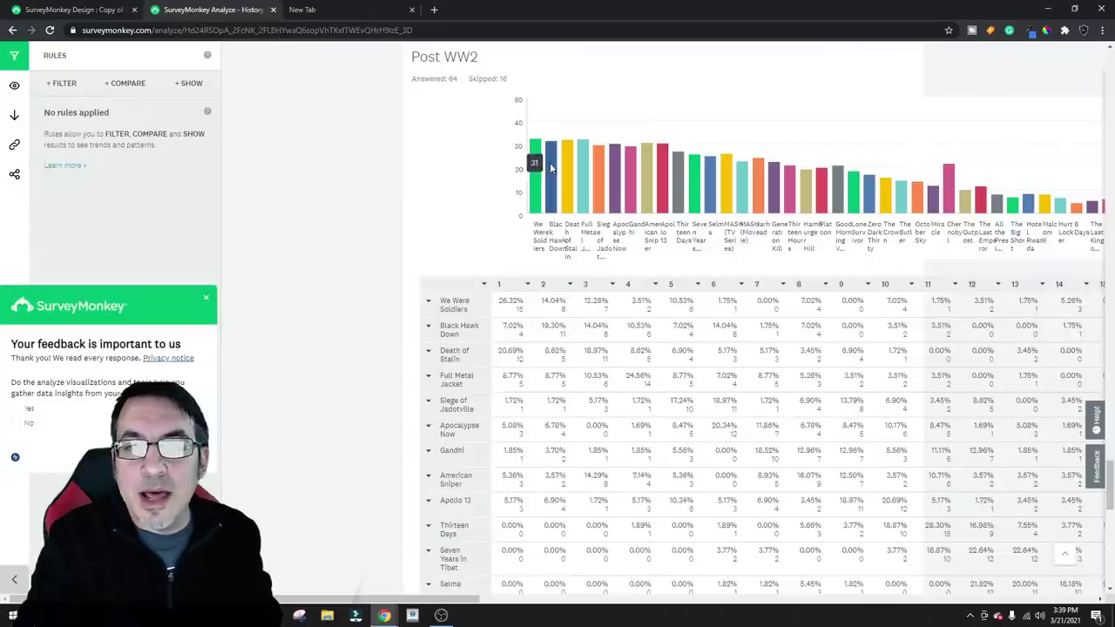
left_click(101, 12)
left_click(209, 9)
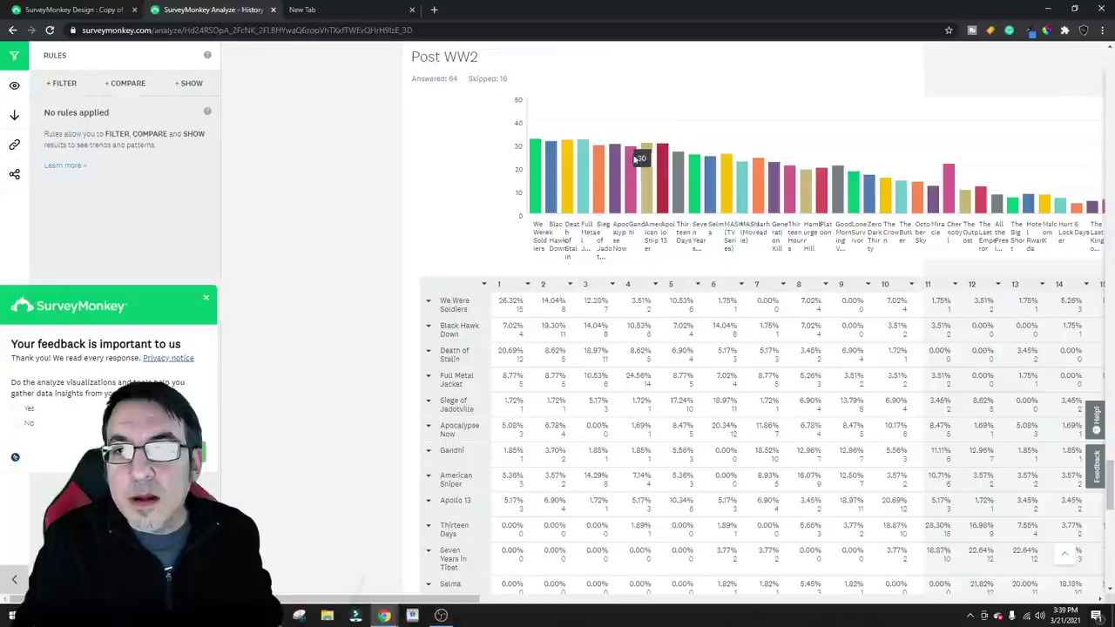
key("ctrl+1")
scroll(491, 377, "down", 2)
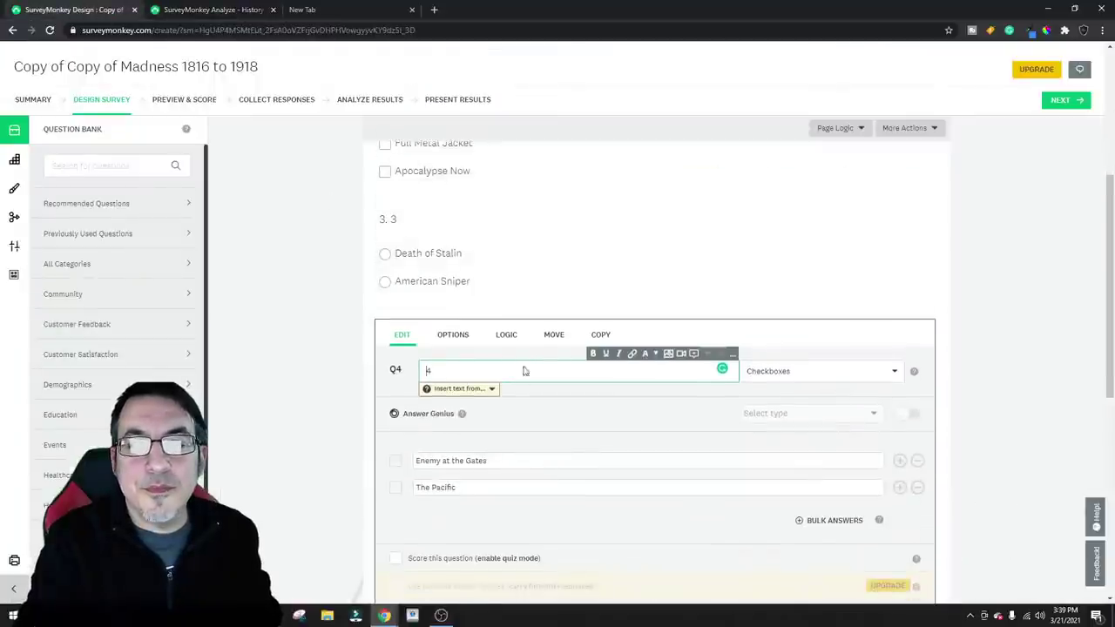
left_click_drag(505, 454, 366, 458)
type("Bla")
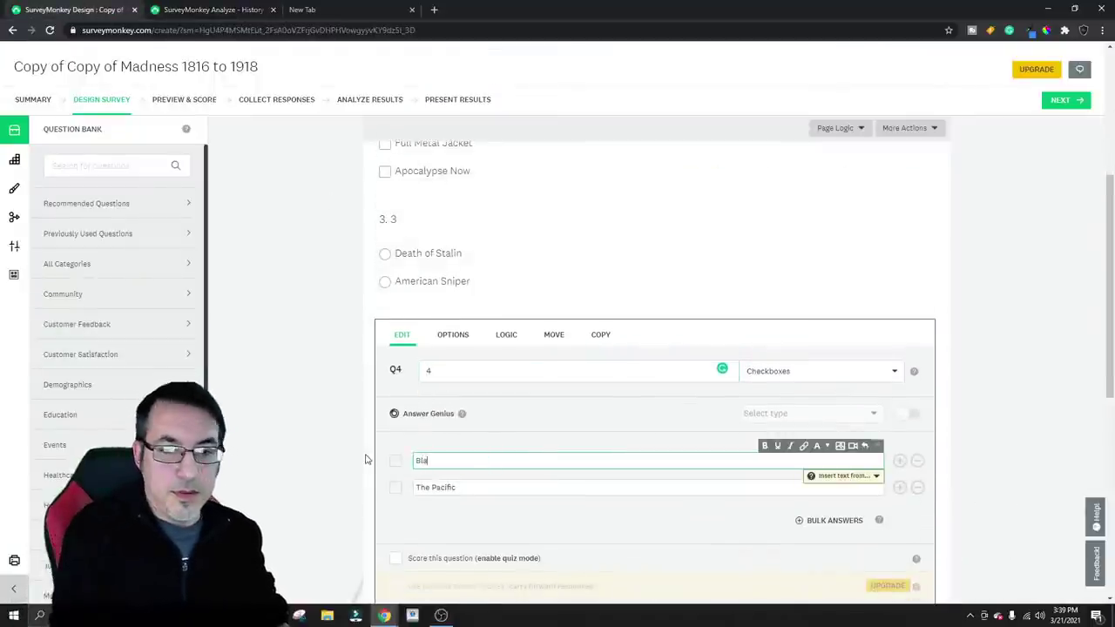
type("ck Hawk Down")
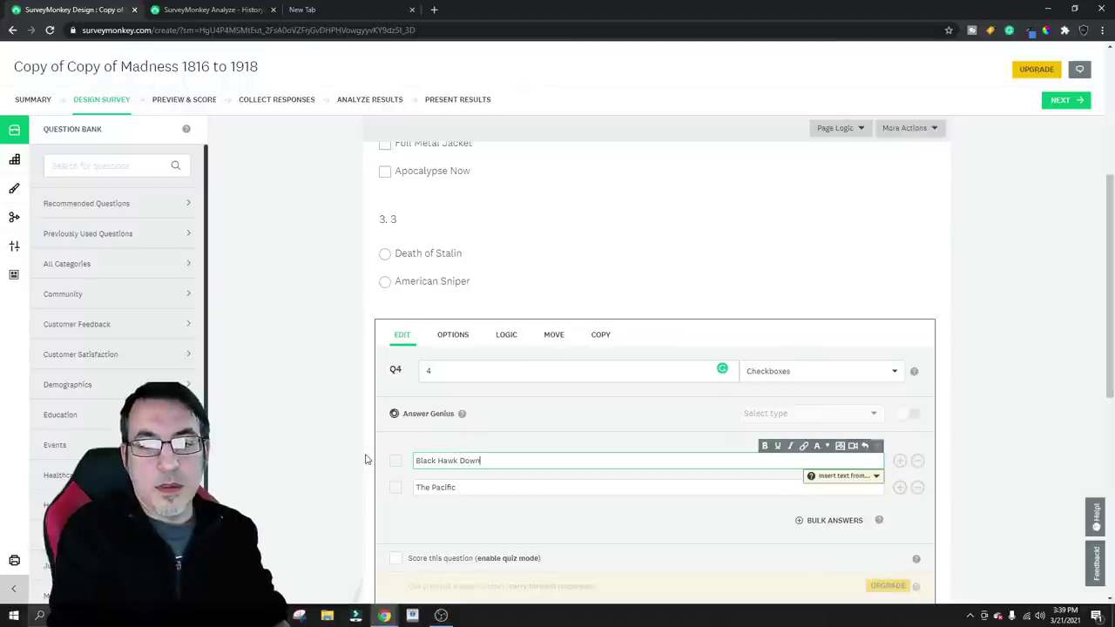
Replace question 4's second answer with "Apollo 13" and save the question
key("Tab")
key("ctrl+a")
type("Apo")
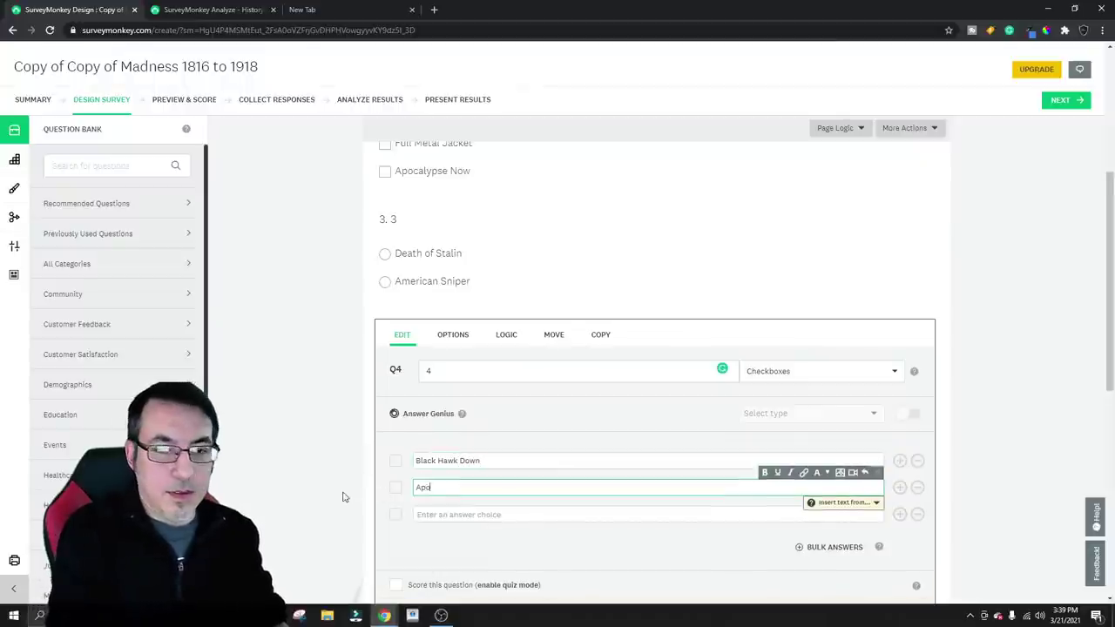
type("llo 13")
scroll(637, 408, "down", 2)
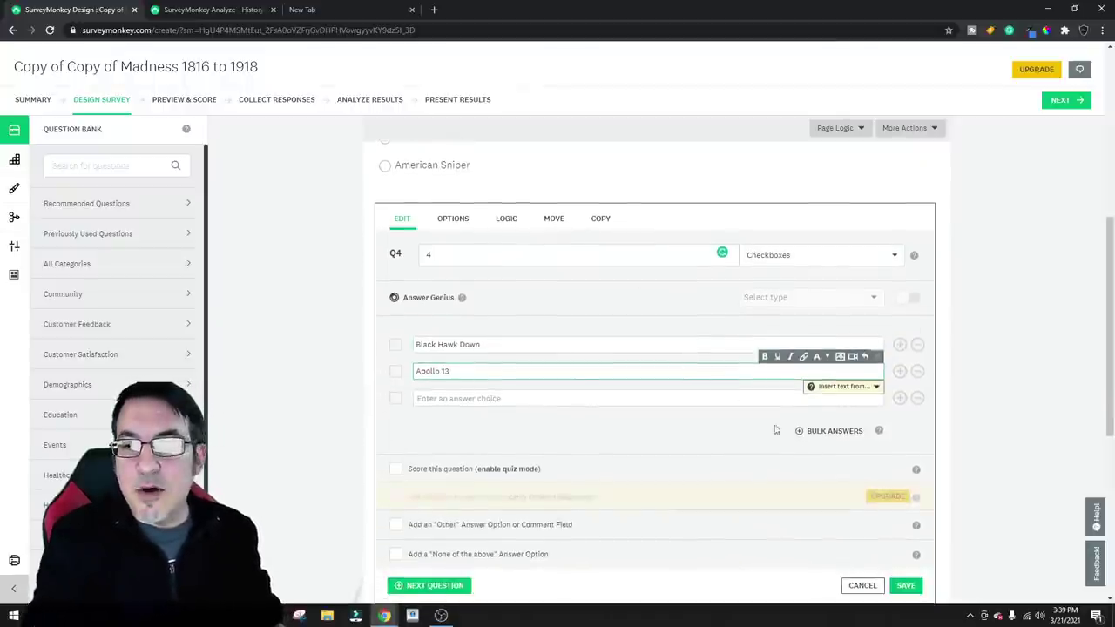
left_click(906, 528)
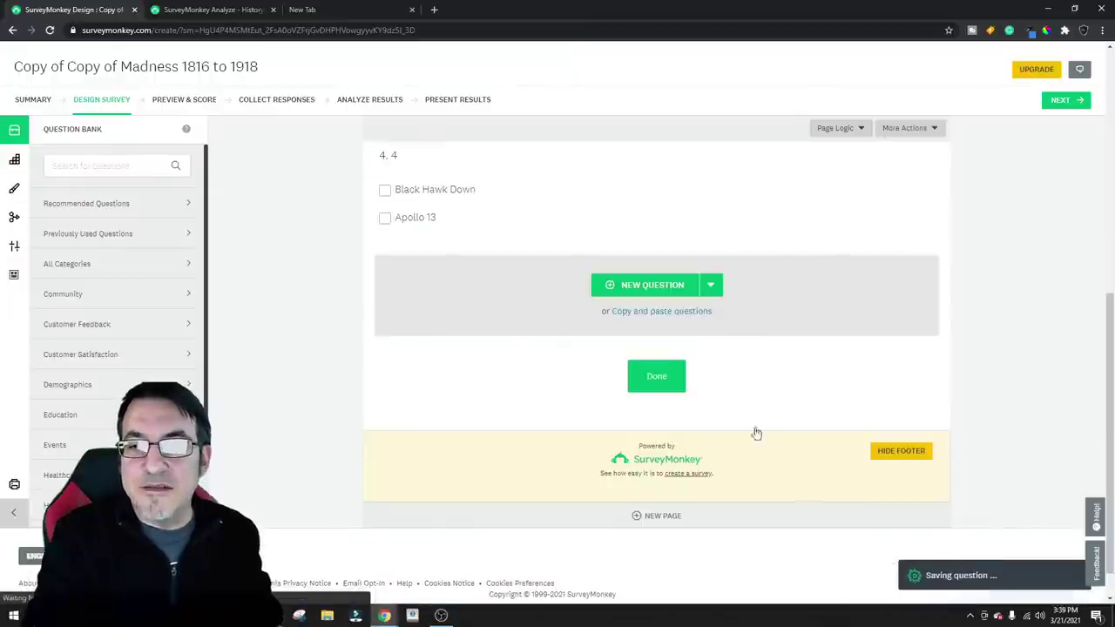
left_click(719, 392)
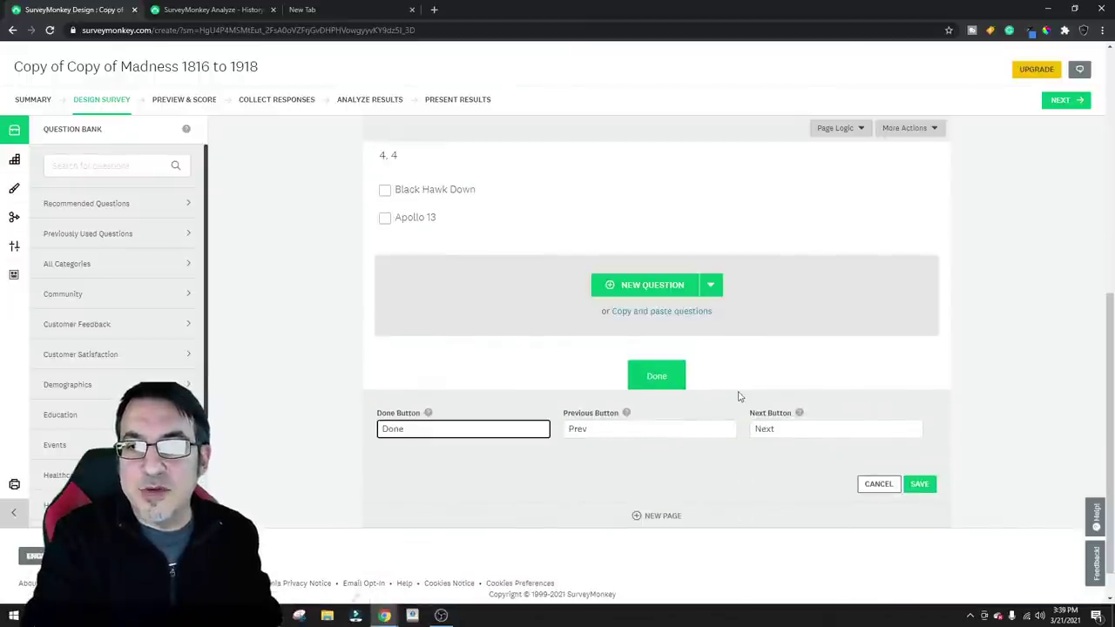
left_click(923, 485)
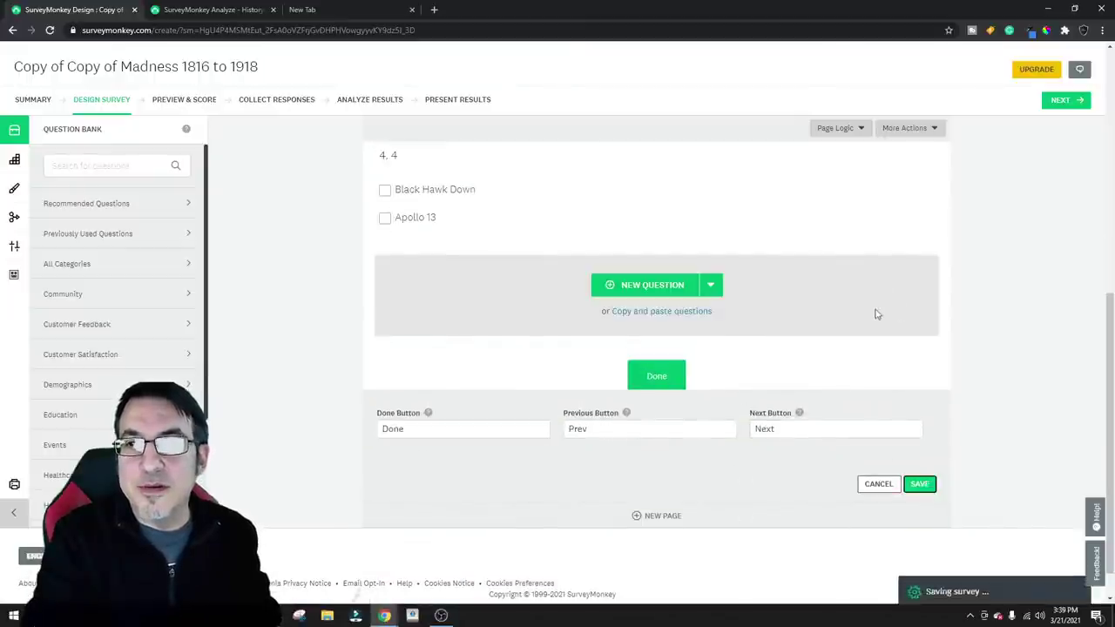
Proceed to collecting responses for the finished survey and create a shareable web link for it
left_click(1059, 102)
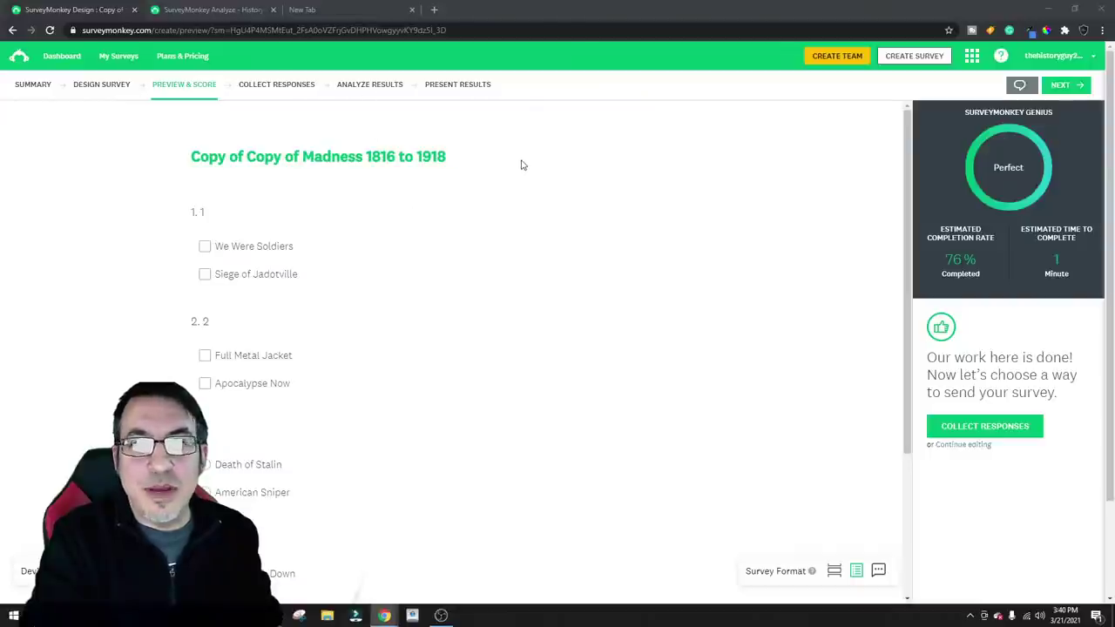
left_click(356, 85)
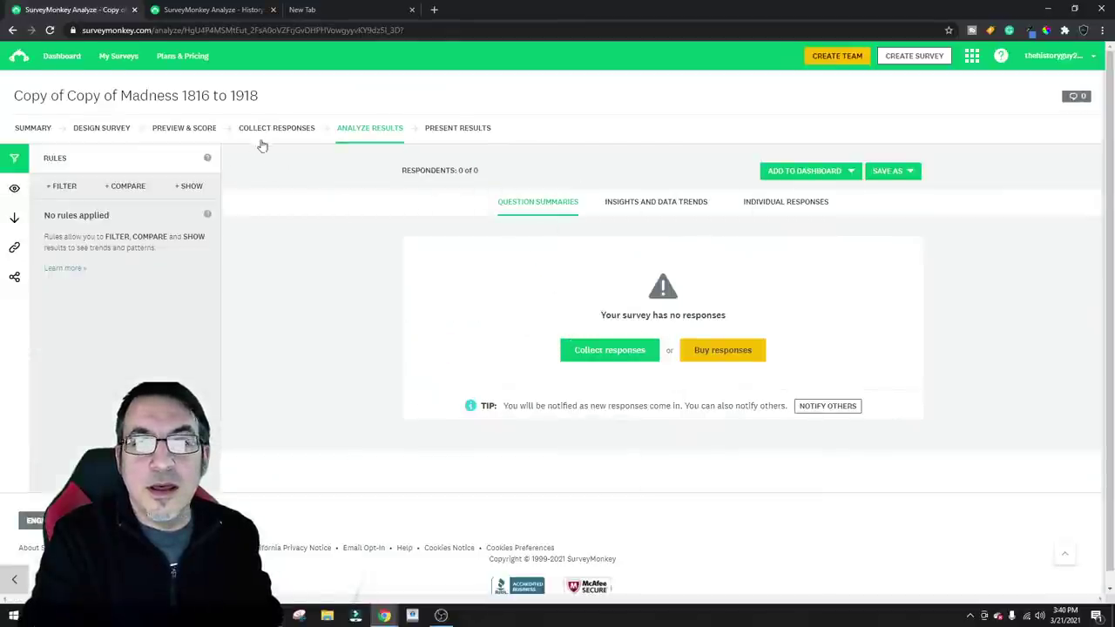
left_click(263, 133)
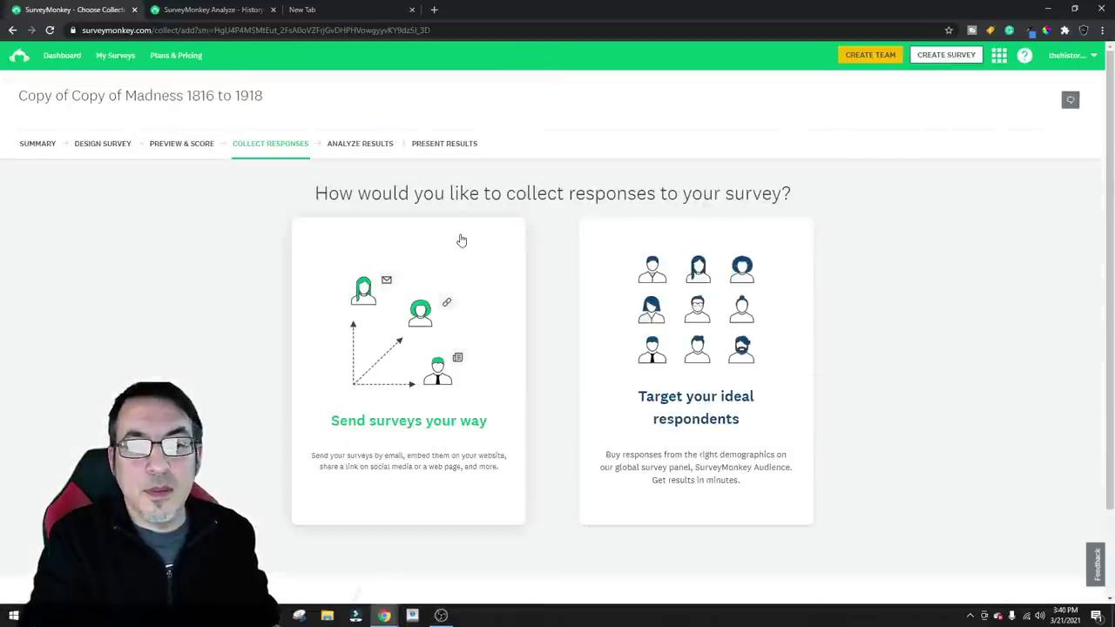
left_click(468, 325)
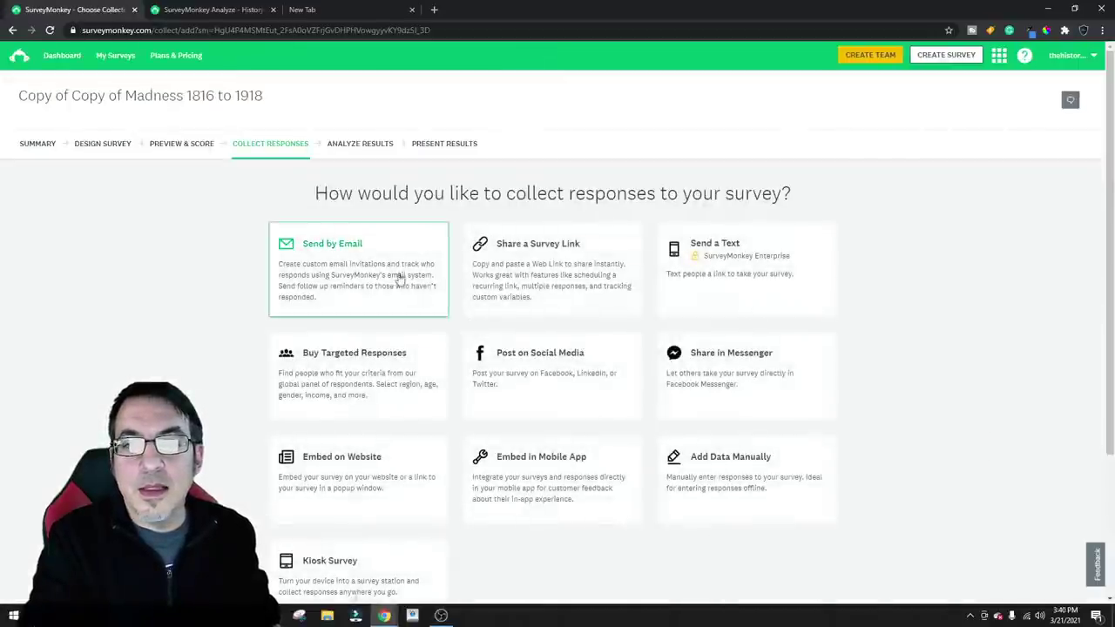
left_click(518, 263)
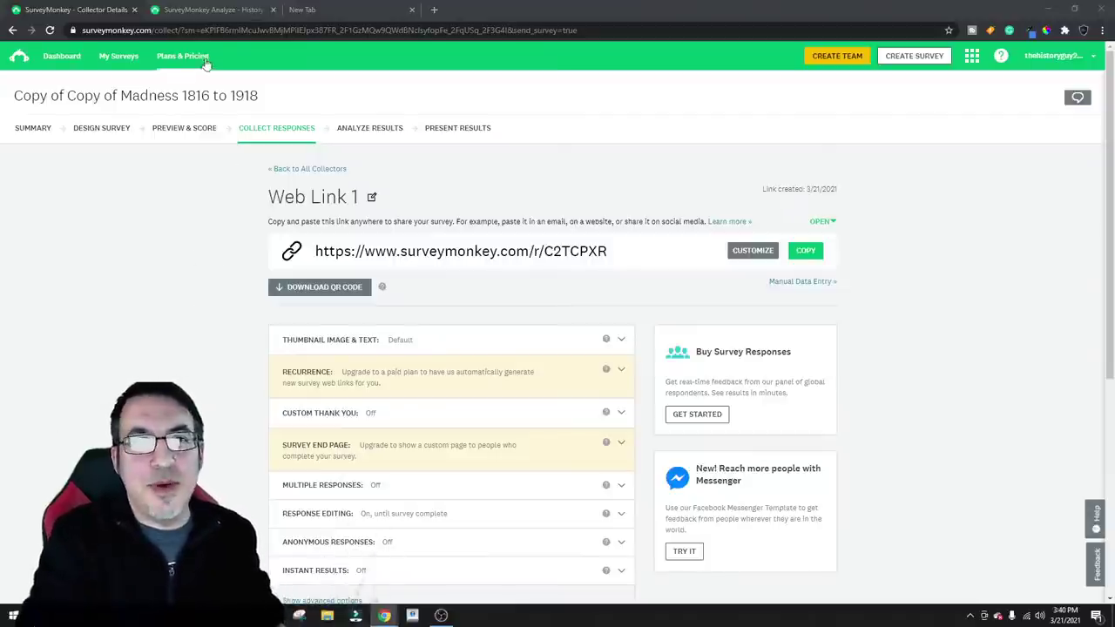
Close the survey results browser tab and return to the collector page with the new web link
left_click(272, 14)
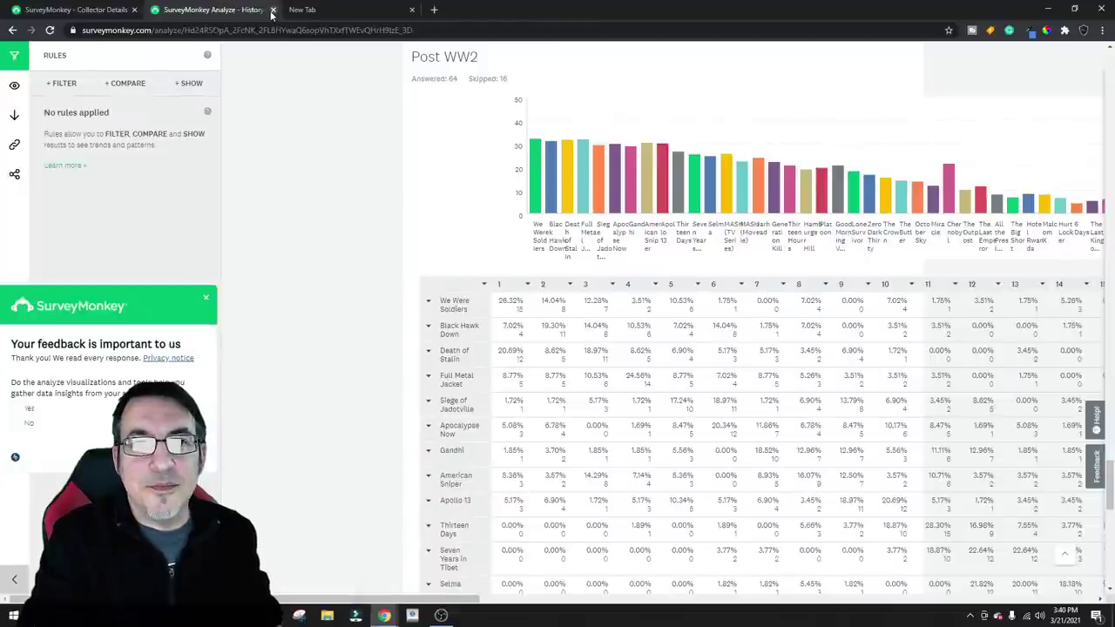
left_click(272, 9)
key("ctrl+shift+Tab")
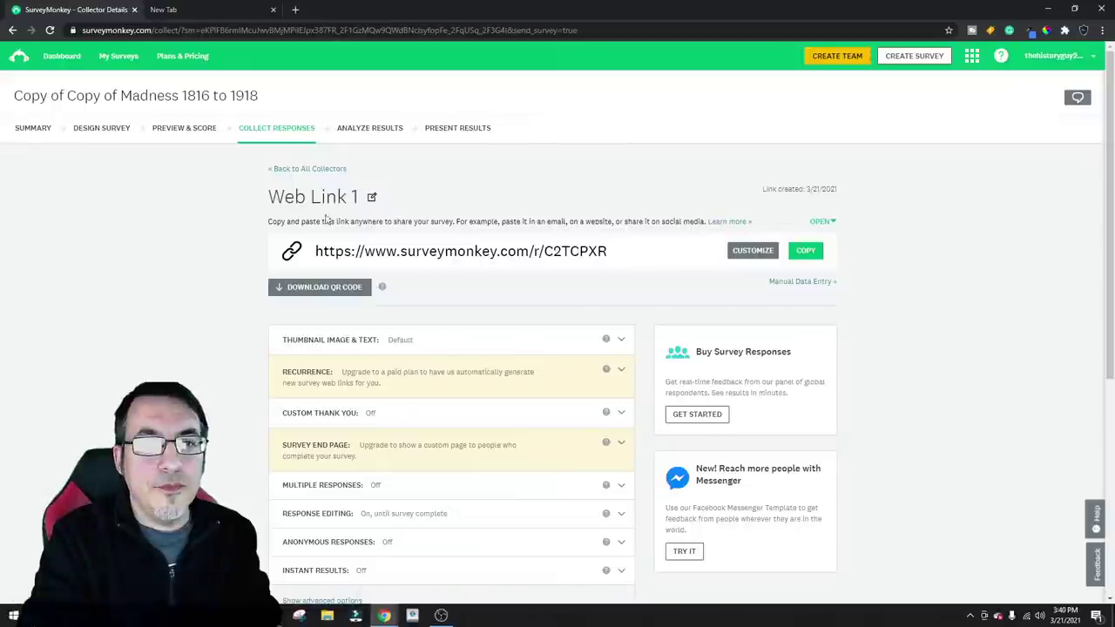
Open the survey "Copy of Copy of Madness 1816 to 1918" for editing from the dashboard and retitle it "Post WW2"
left_click(62, 58)
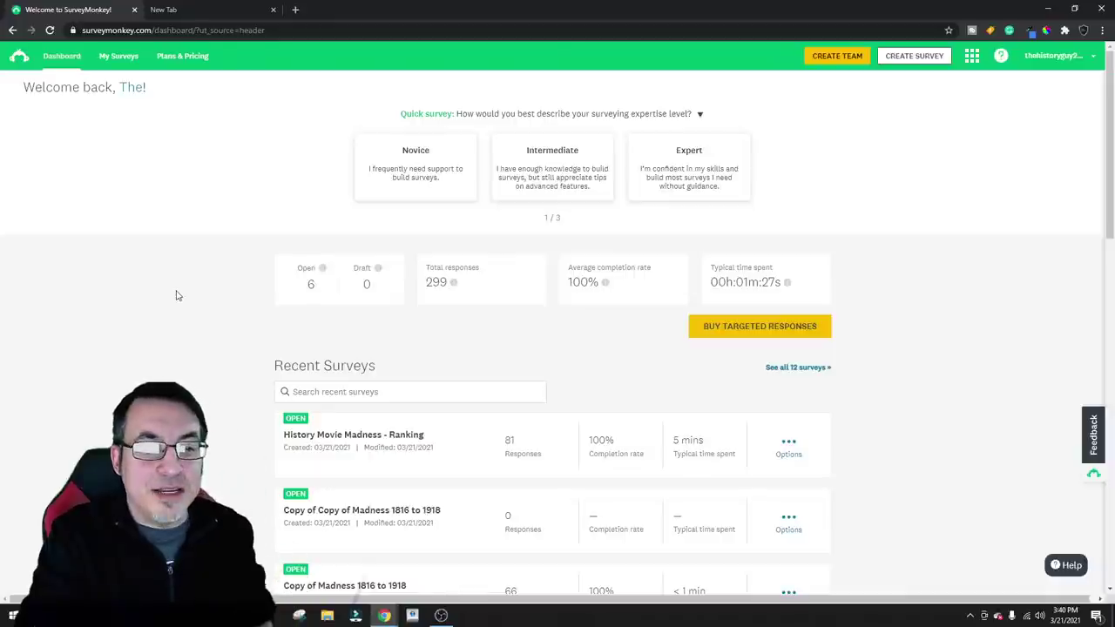
scroll(427, 329, "down", 3)
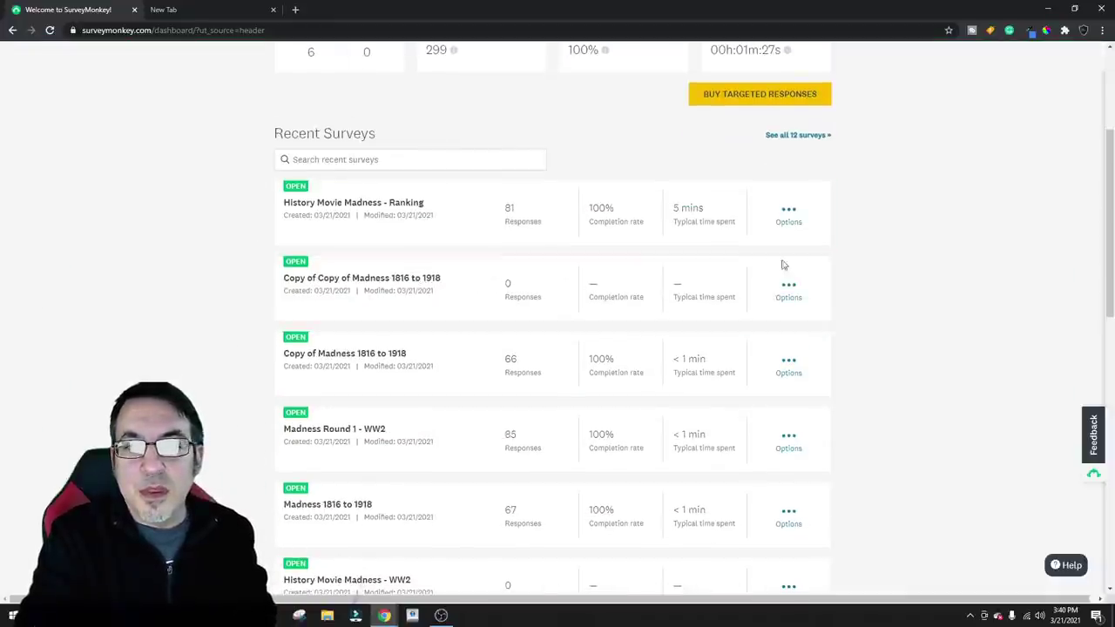
left_click(788, 291)
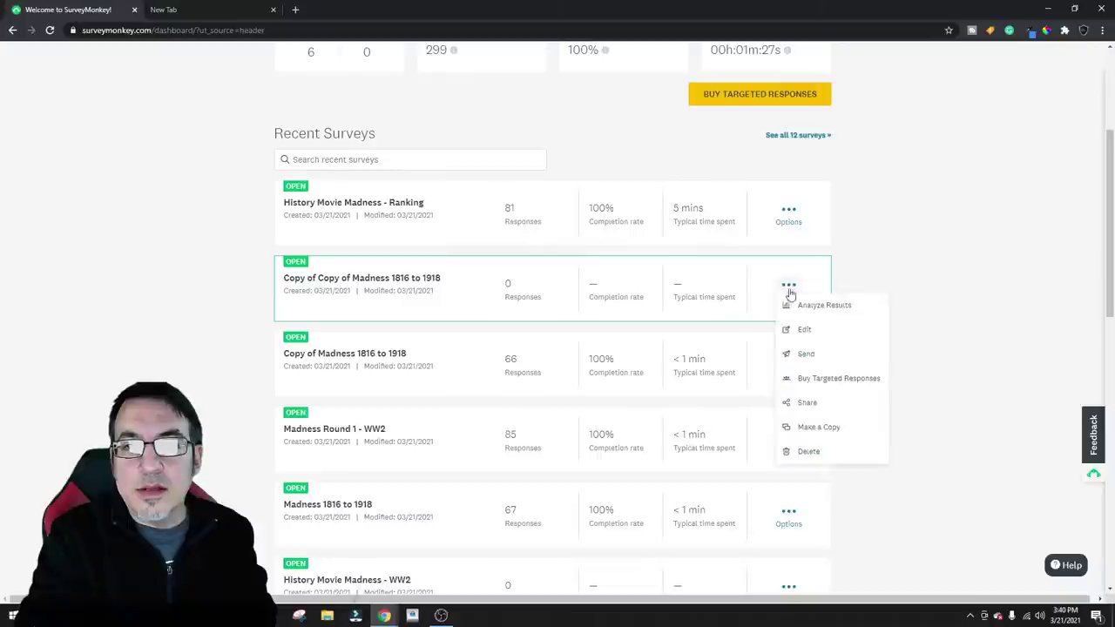
left_click(789, 329)
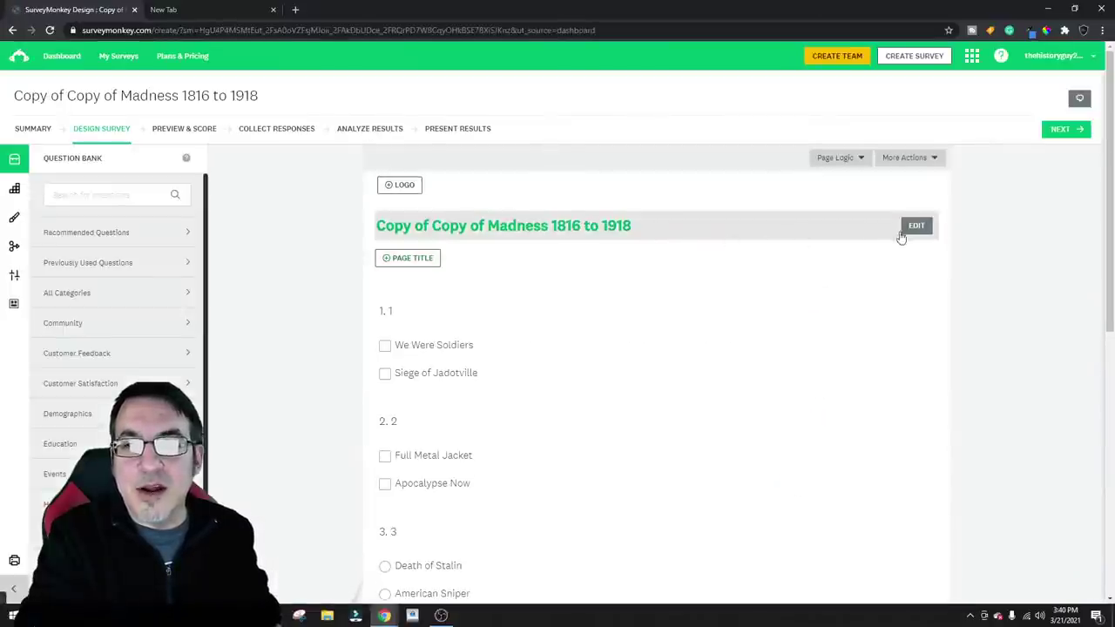
left_click(915, 226)
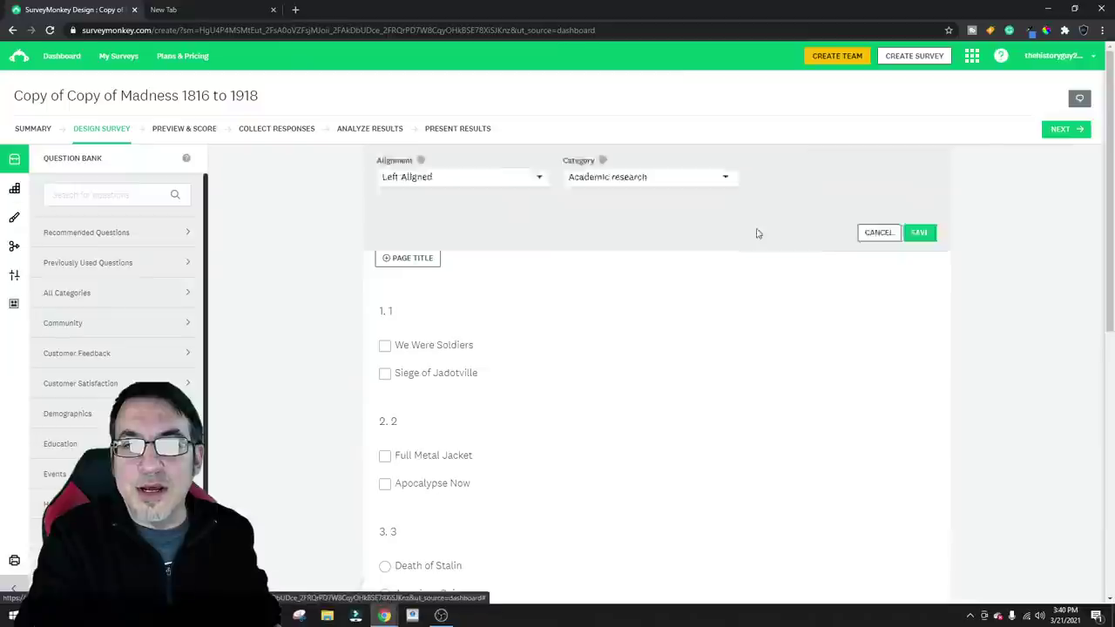
type("Post WW2")
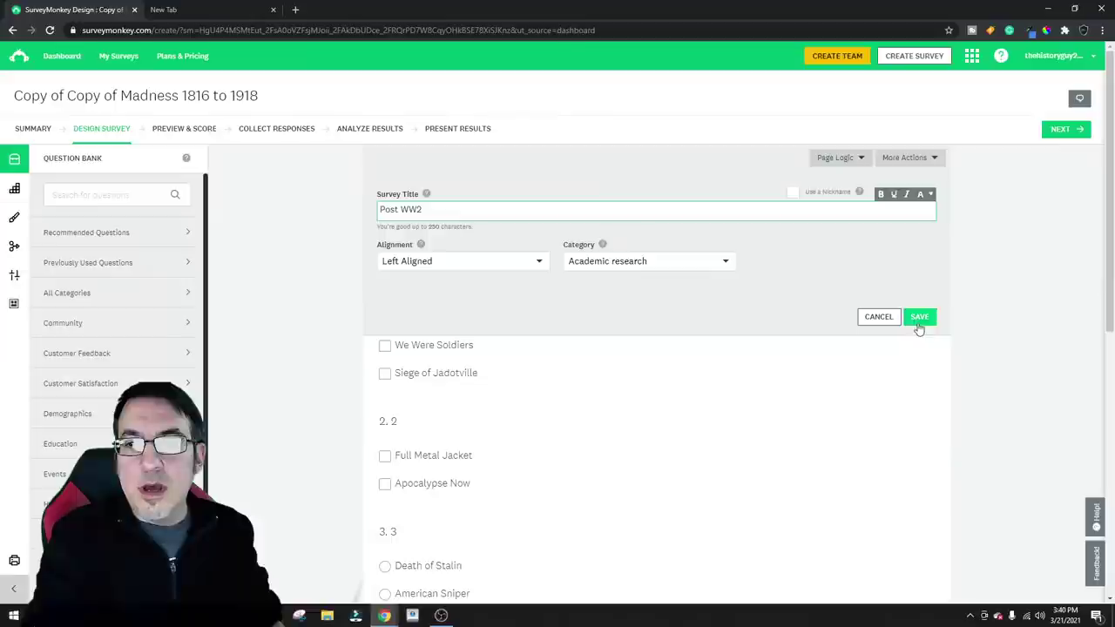
left_click(919, 317)
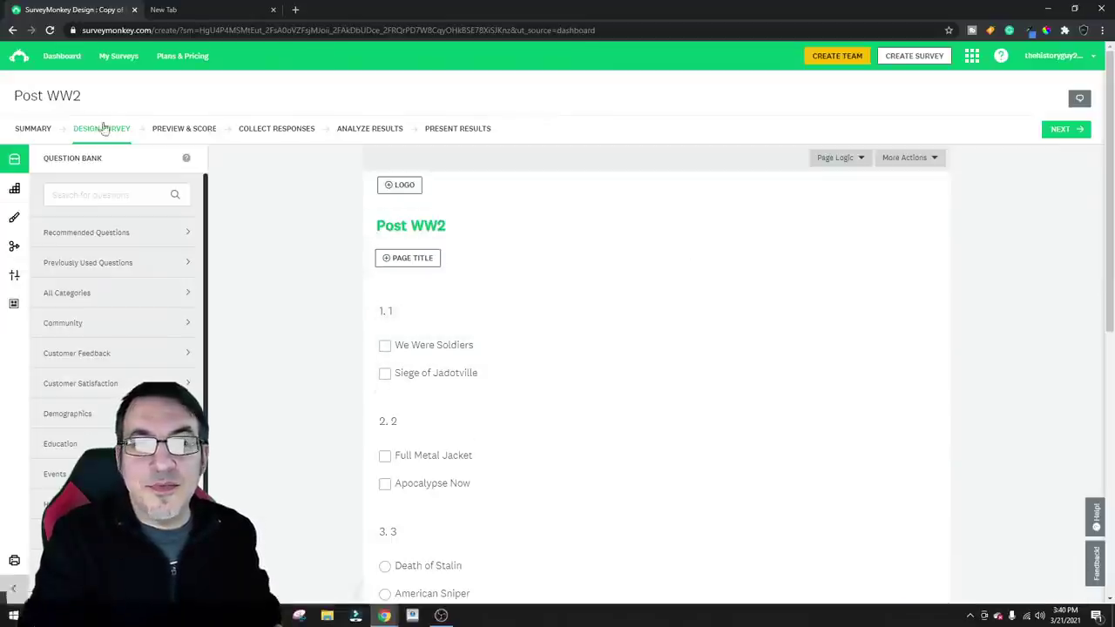
Return to the dashboard and check the response counts of the recent surveys
left_click(21, 58)
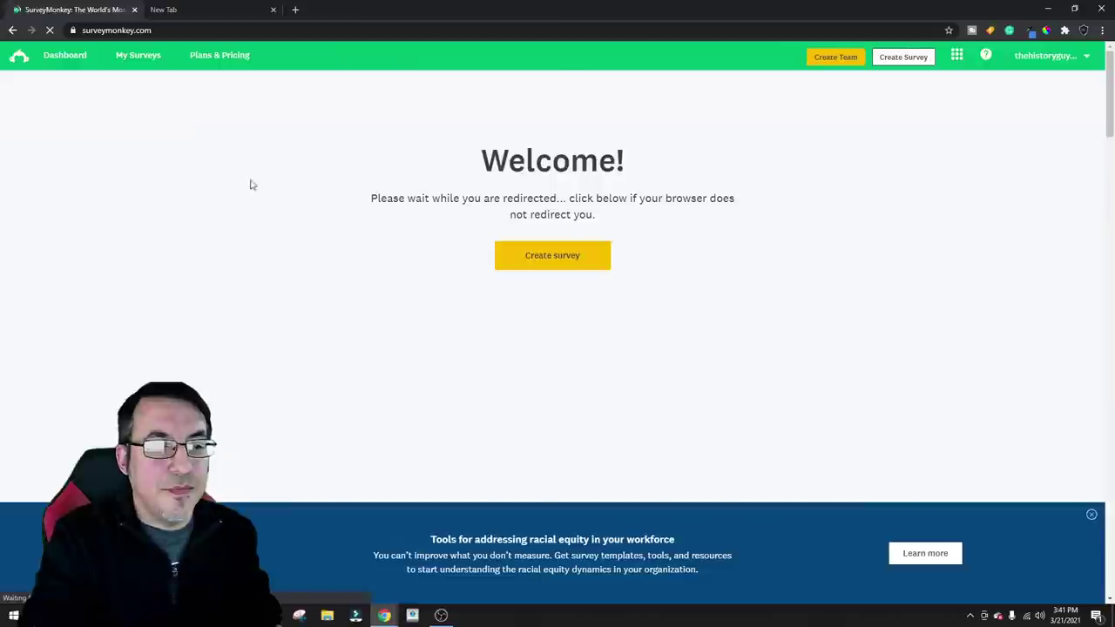
scroll(392, 276, "down", 2)
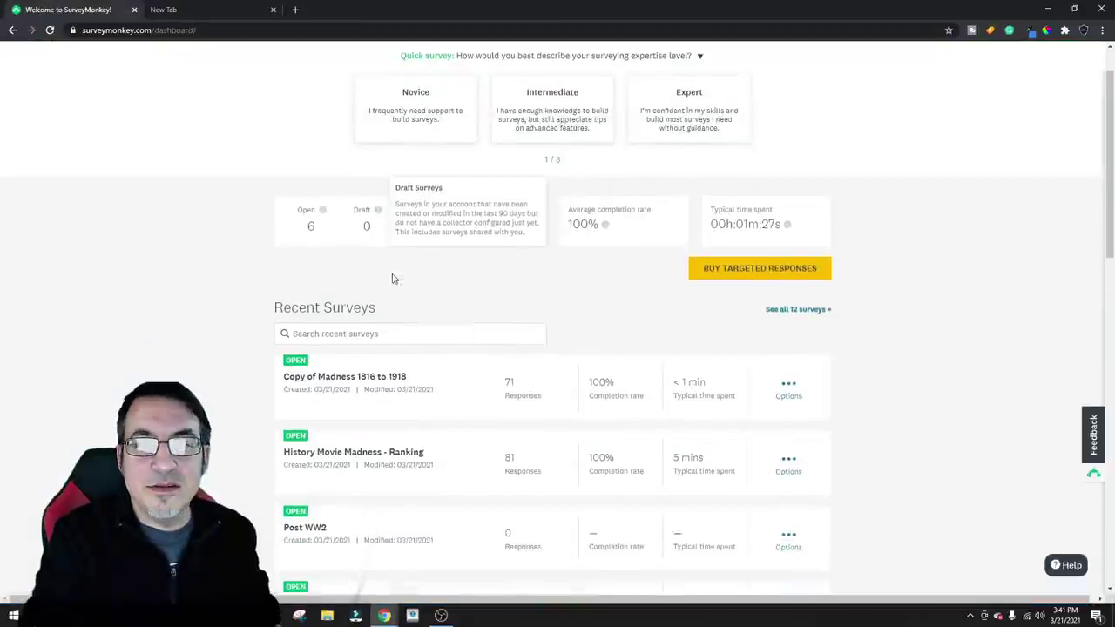
scroll(392, 277, "down", 1)
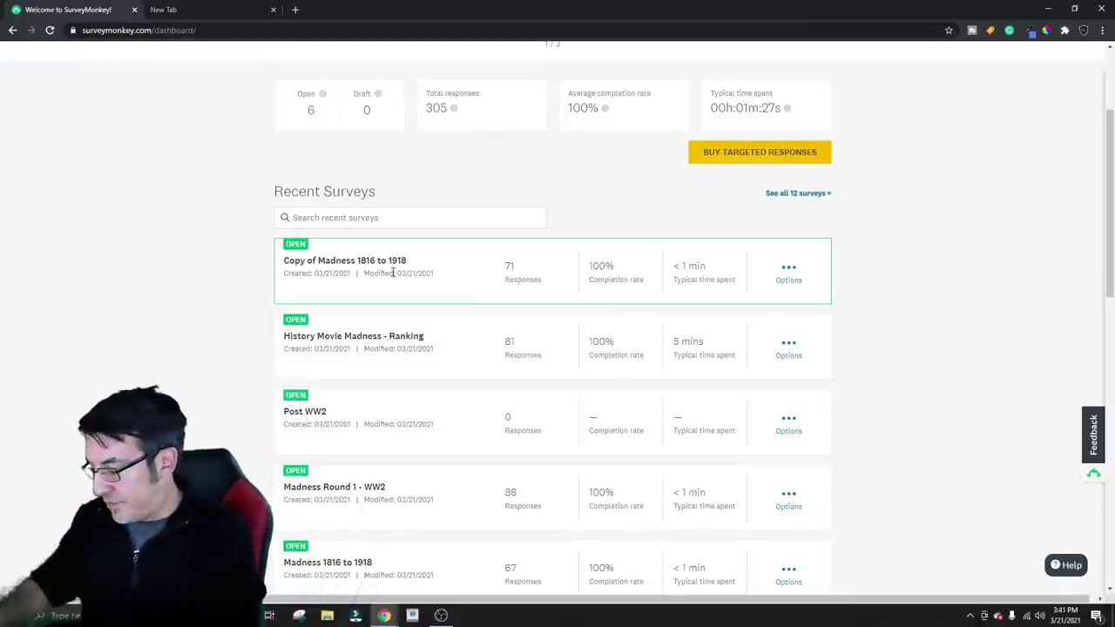
scroll(426, 348, "down", 2)
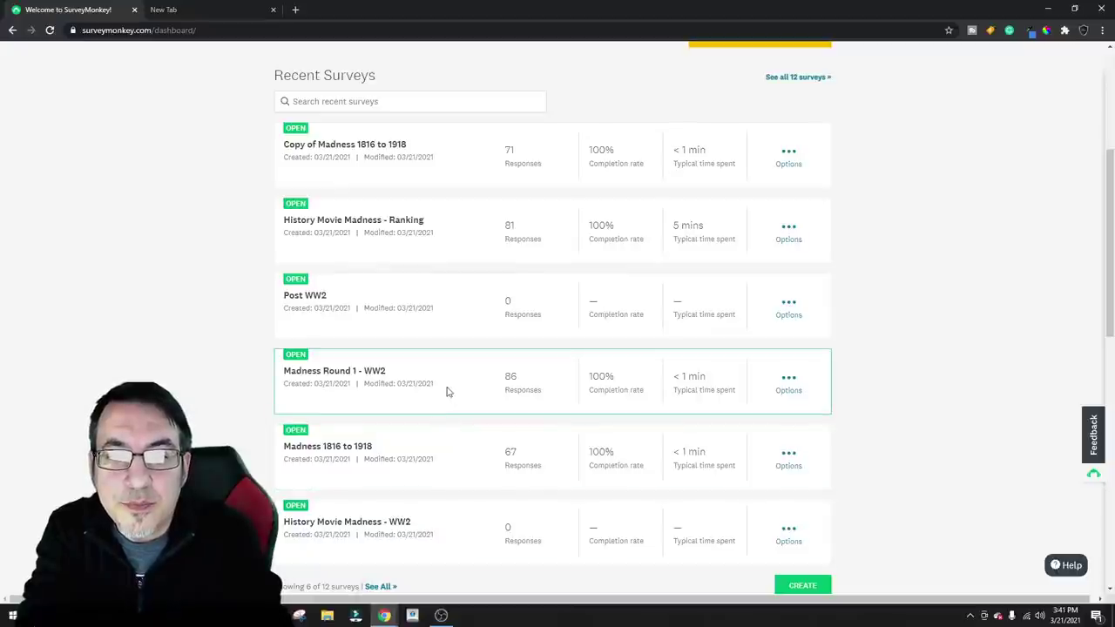
scroll(464, 236, "up", 1)
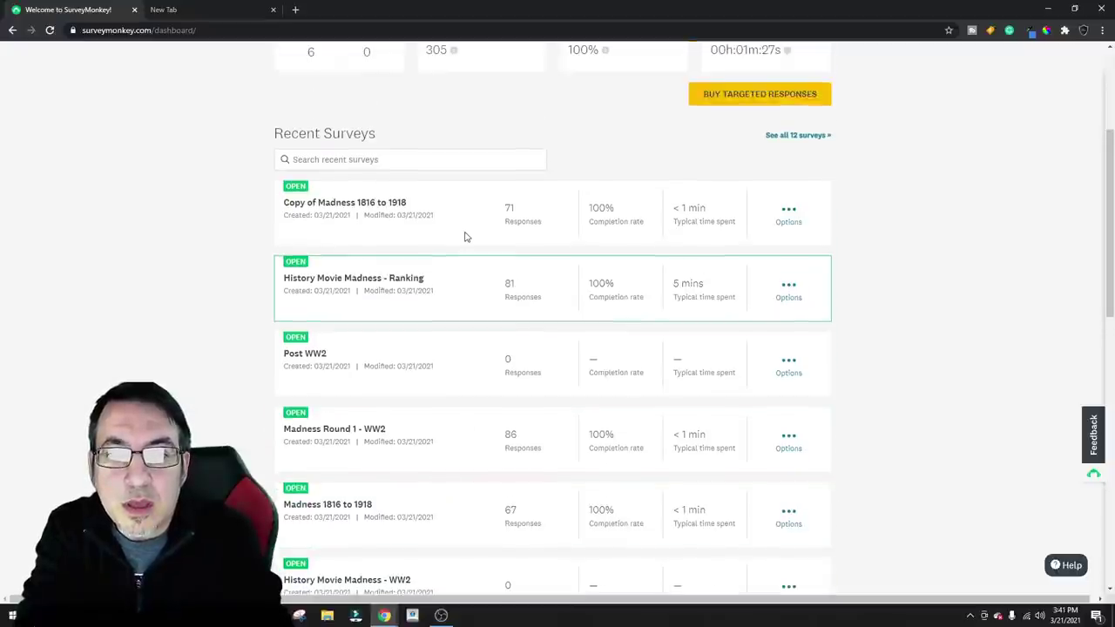
scroll(550, 282, "down", 2)
scroll(550, 282, "up", 2)
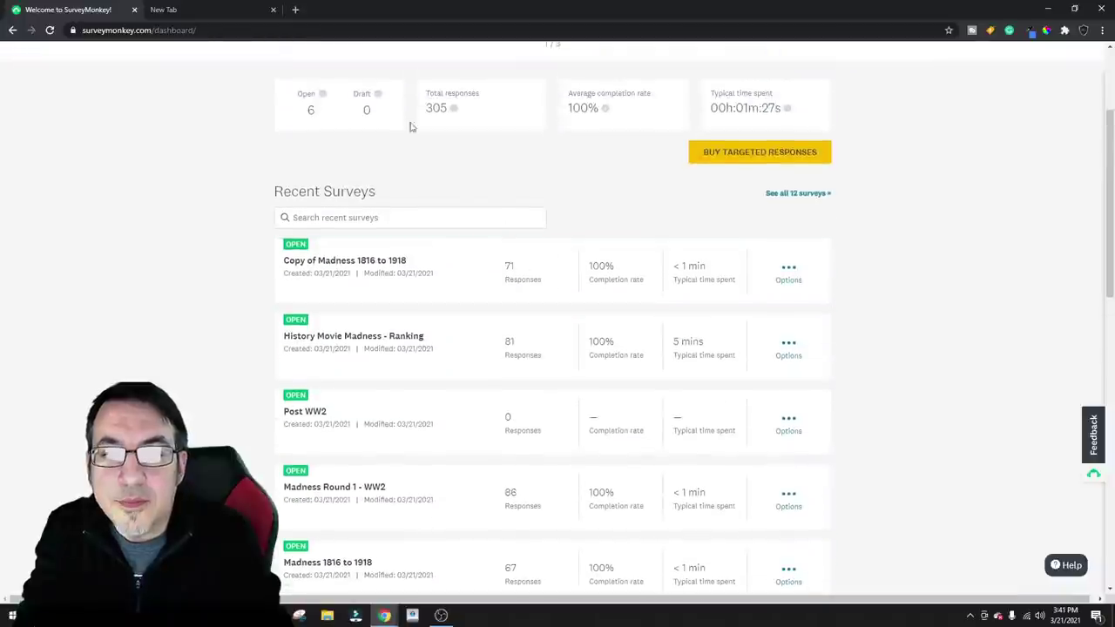
Reload the dashboard and look over the refreshed response counts for each survey
left_click(139, 29)
key("Return")
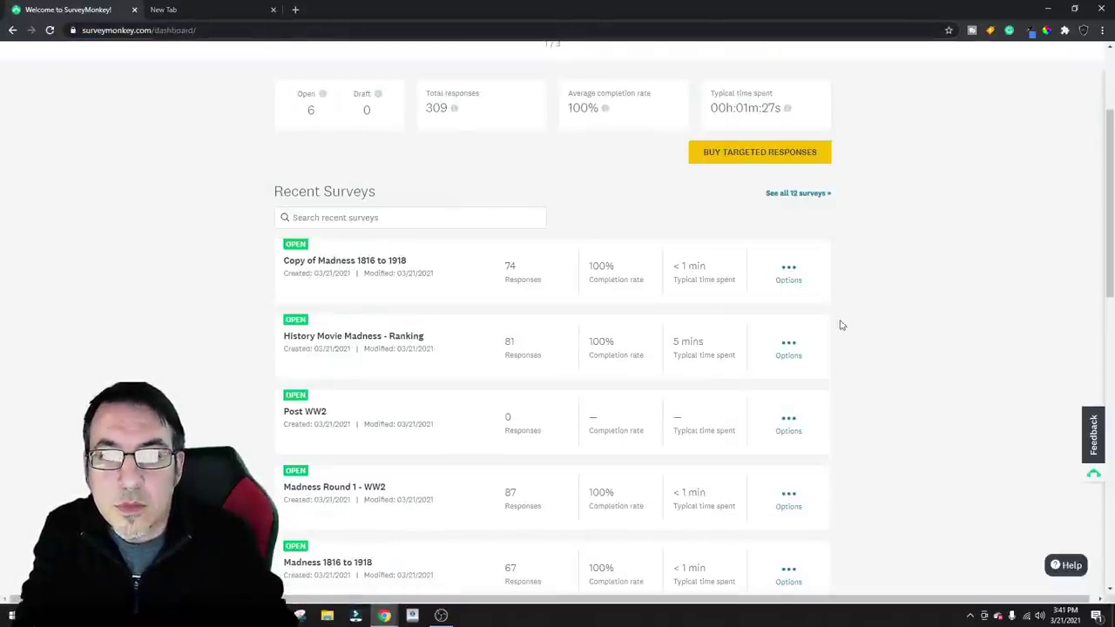
scroll(941, 309, "down", 1)
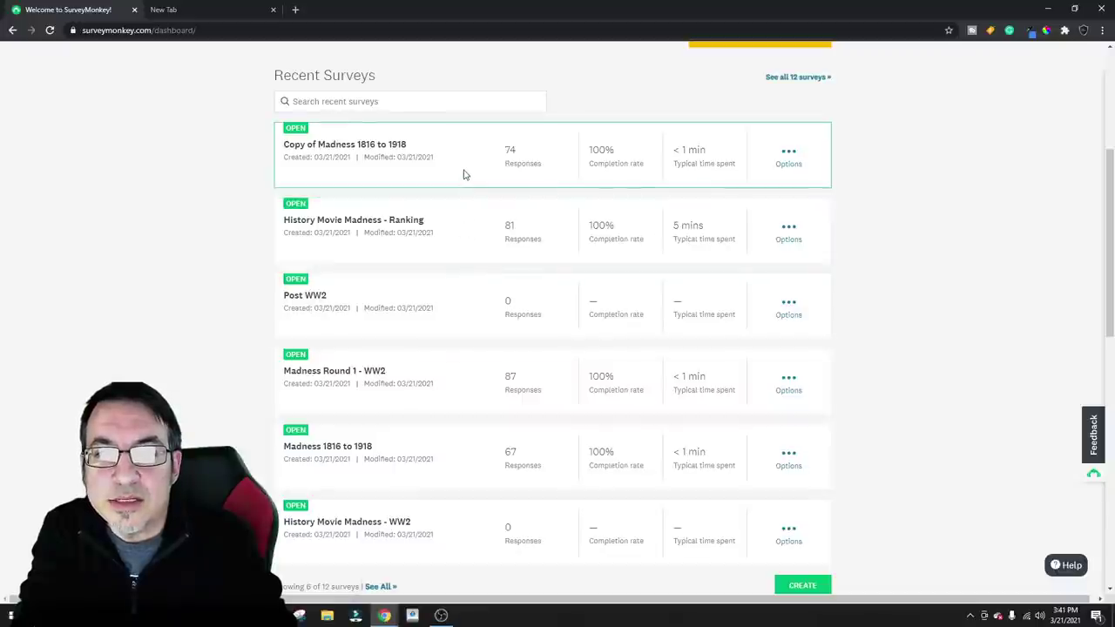
scroll(474, 455, "down", 2)
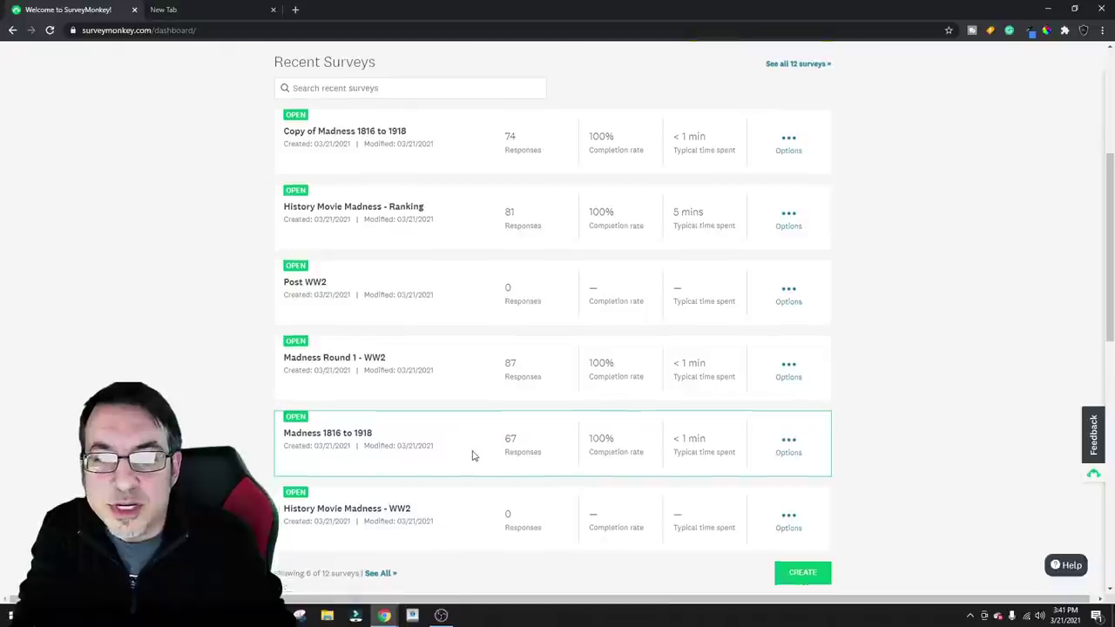
scroll(476, 451, "up", 1)
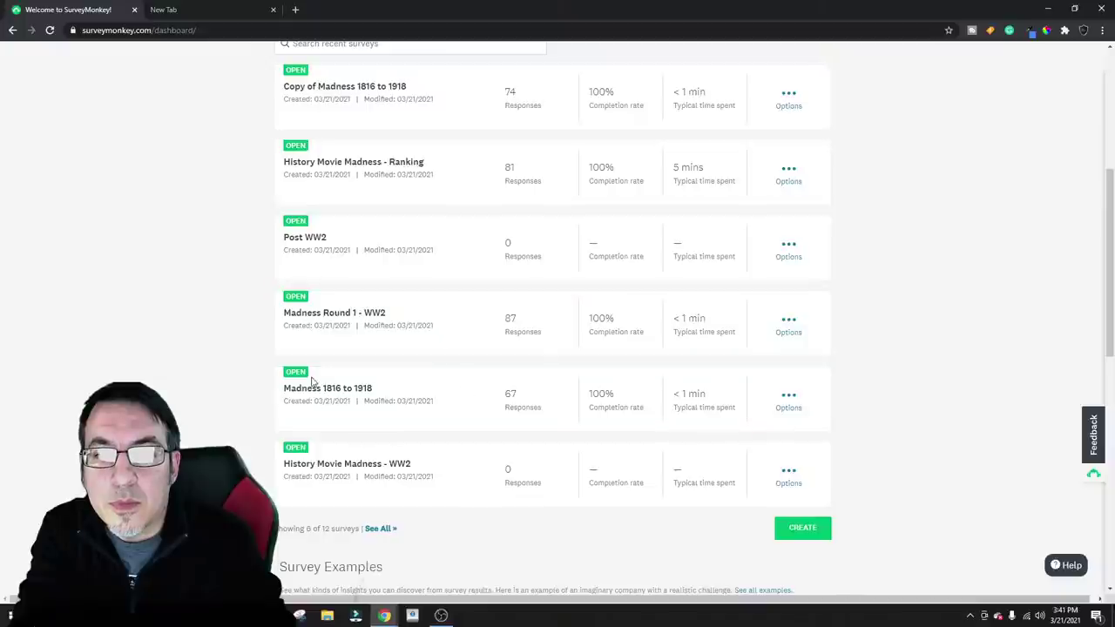
Open the "Madness 1816 to 1918" survey summary and bring up its analyzed results
left_click(428, 422)
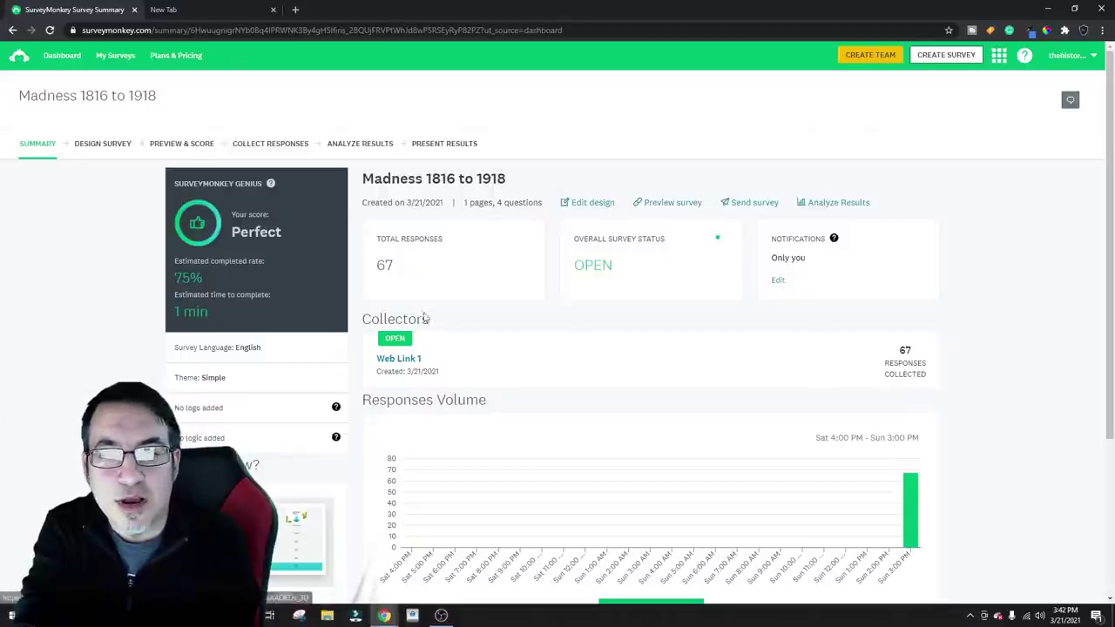
scroll(490, 340, "down", 3)
scroll(493, 342, "up", 2)
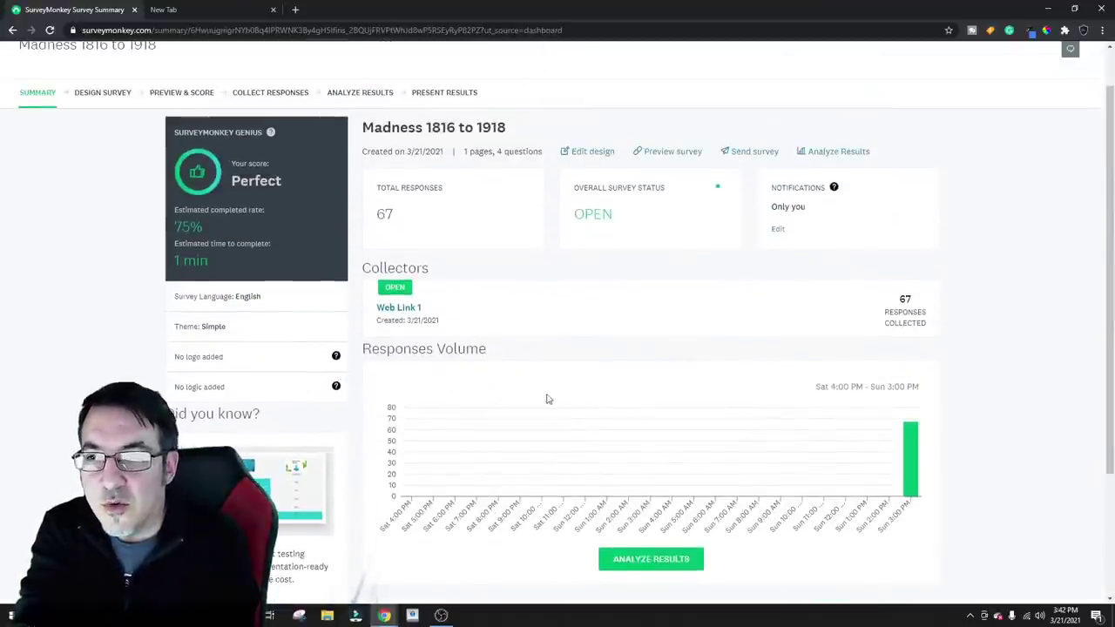
scroll(567, 423, "down", 1)
scroll(590, 430, "up", 1)
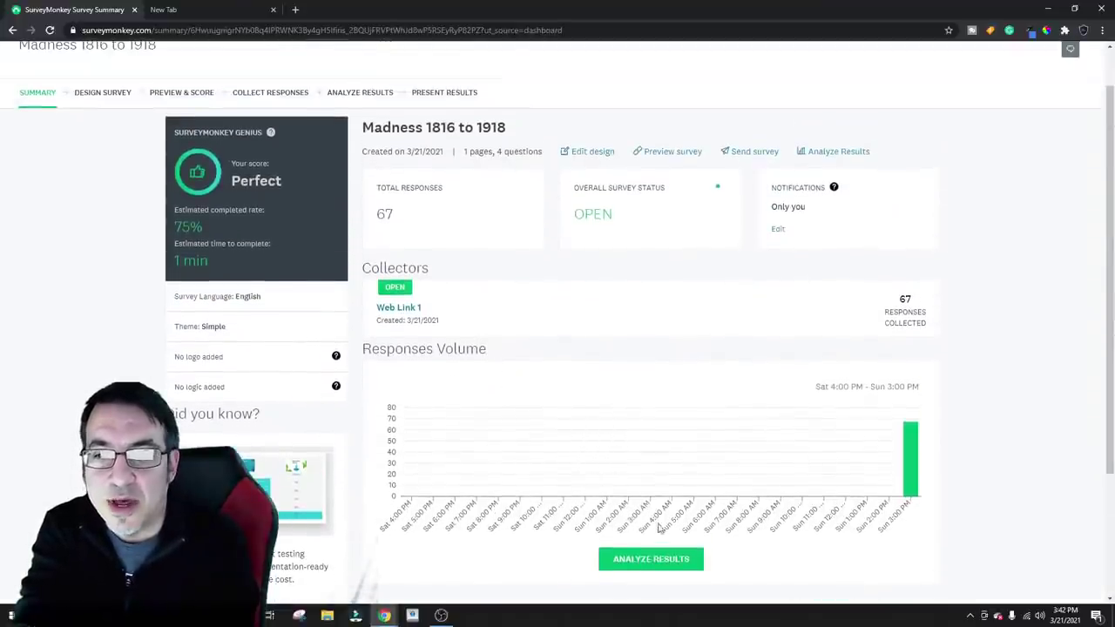
scroll(620, 413, "down", 3)
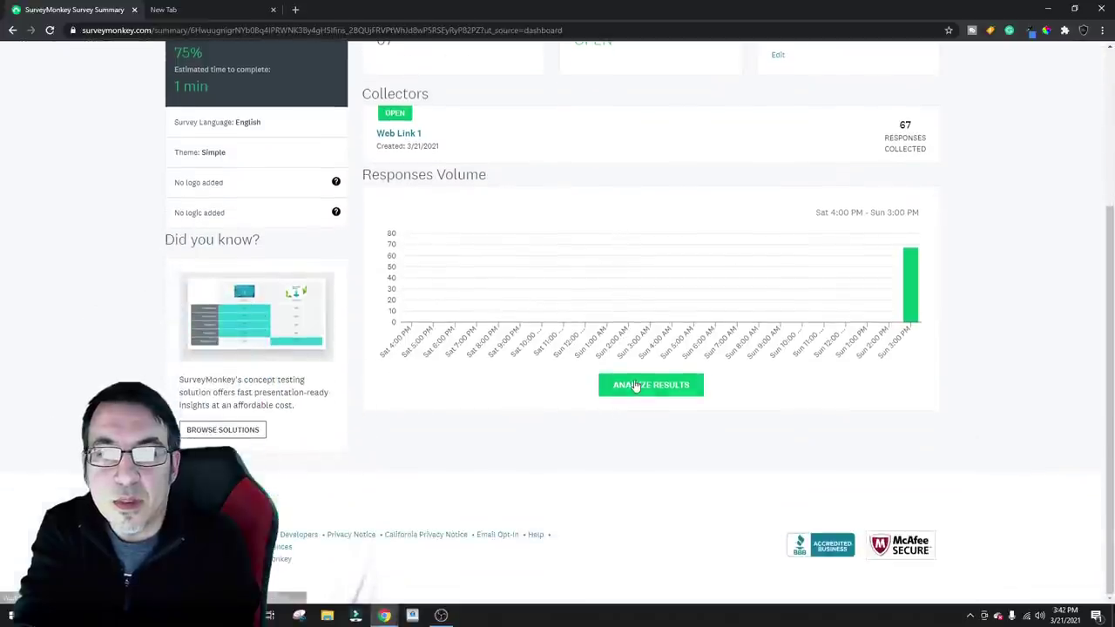
left_click(636, 386)
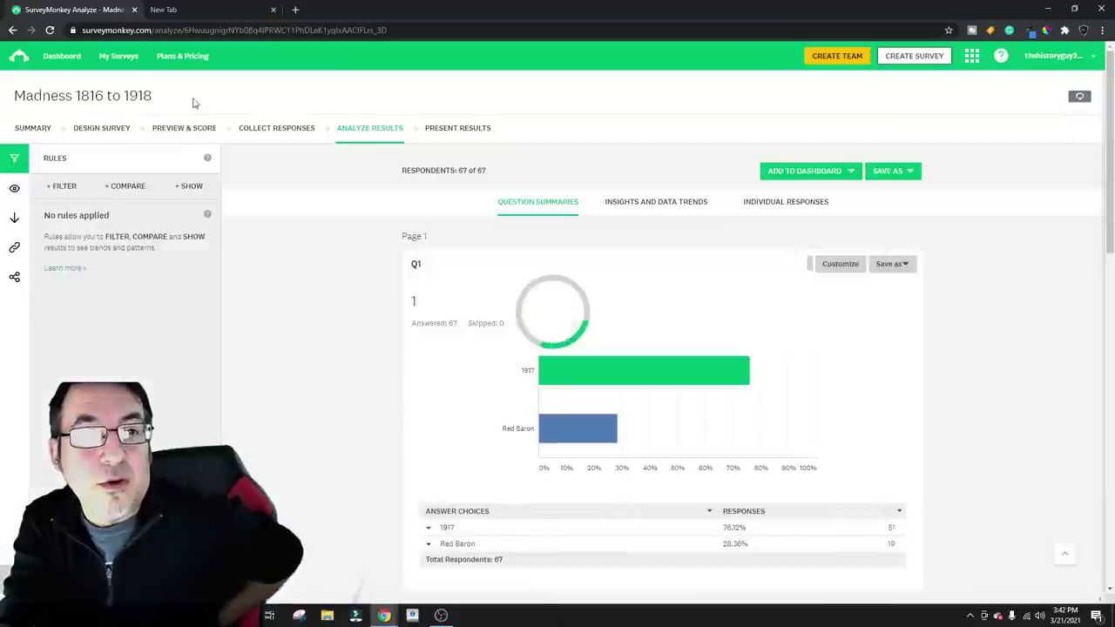
Open the SurveyMonkey dashboard in the second browser tab, keeping the analyzed results in the first
left_click(170, 9)
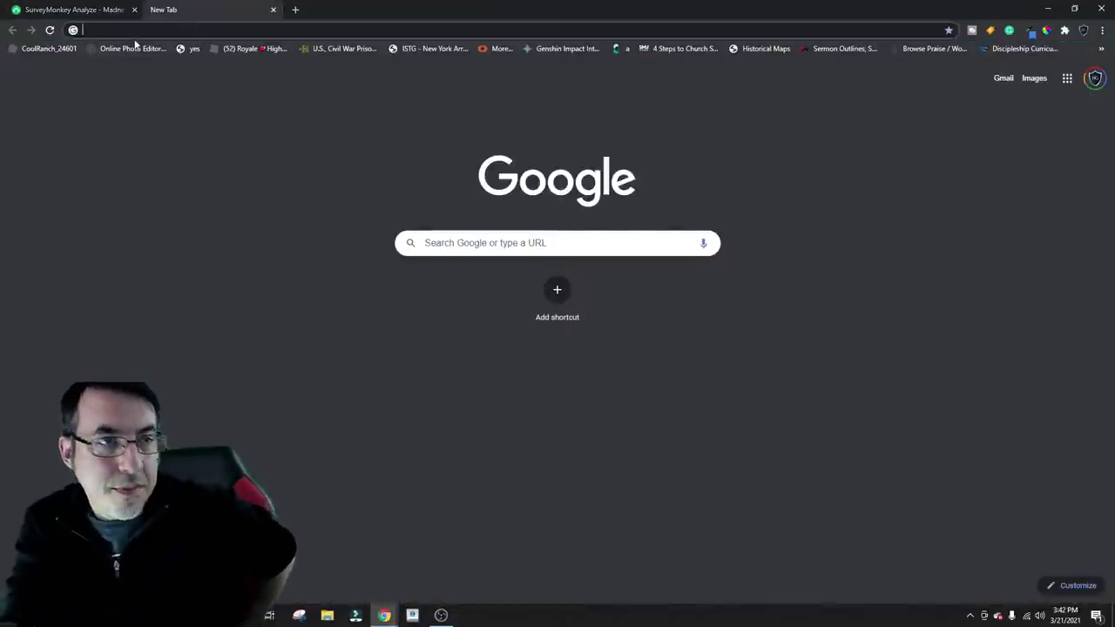
type("surv")
key("Return")
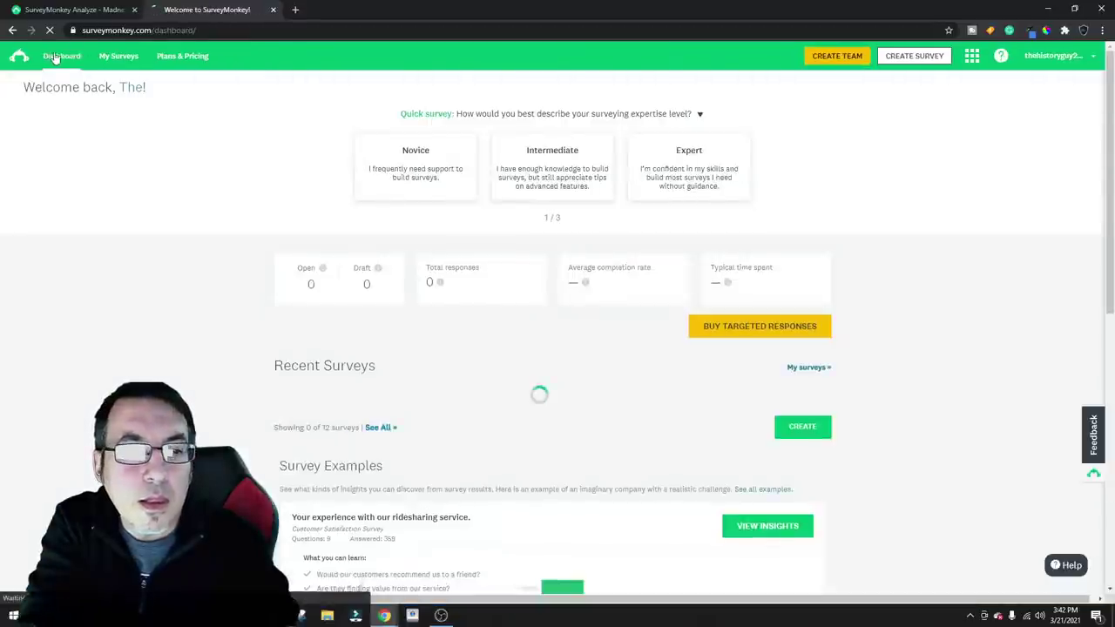
left_click(55, 57)
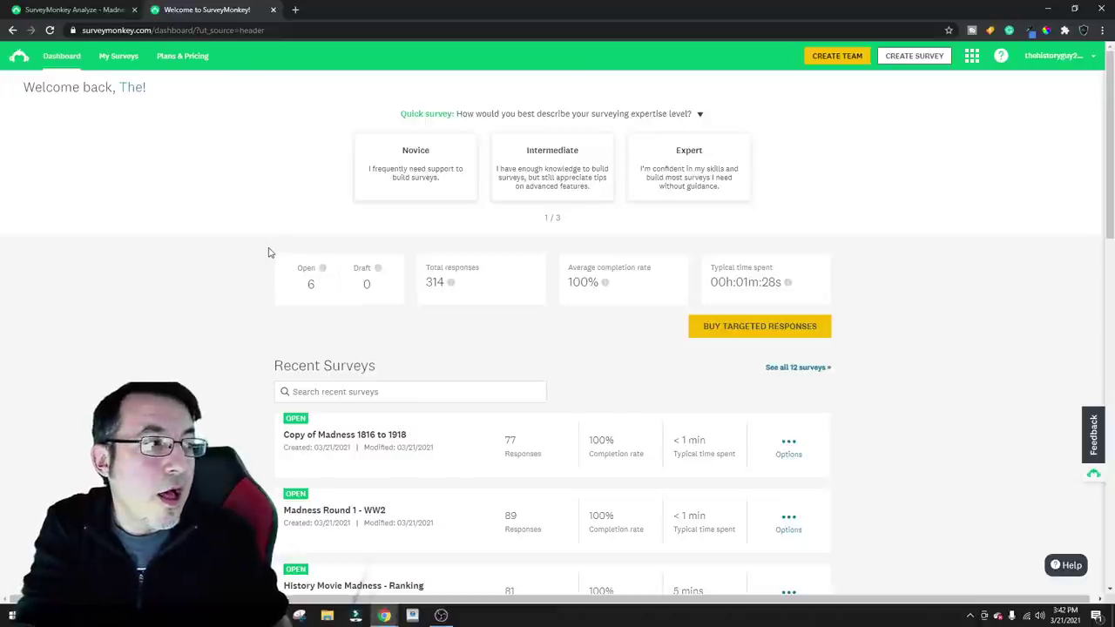
Find the "Post WW2" survey among the recent surveys and open its sharing options
scroll(513, 401, "down", 2)
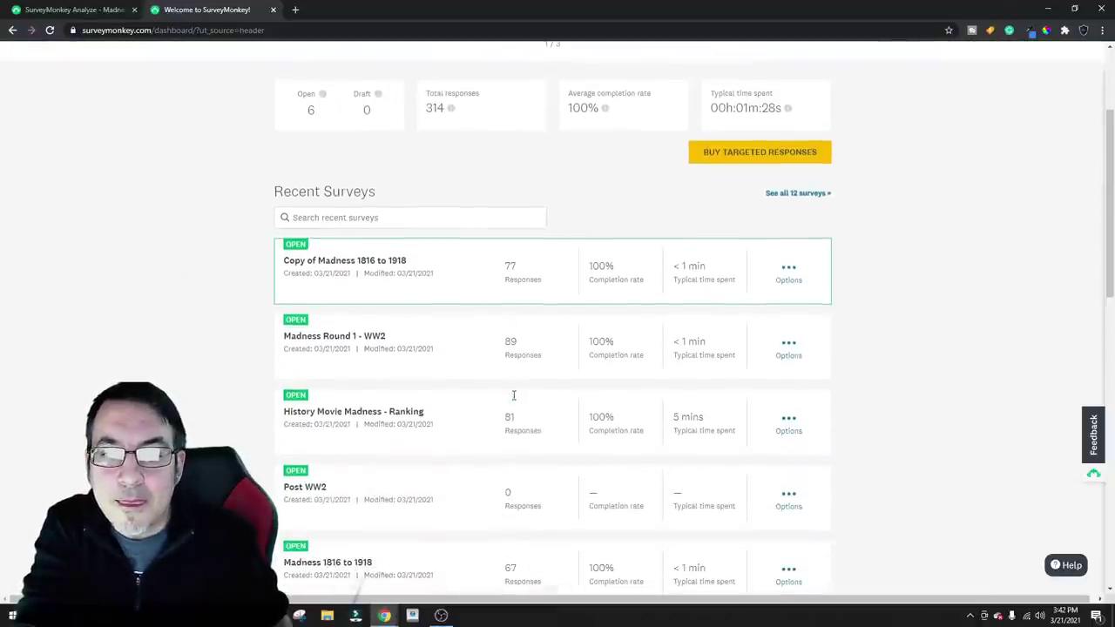
scroll(575, 355, "down", 1)
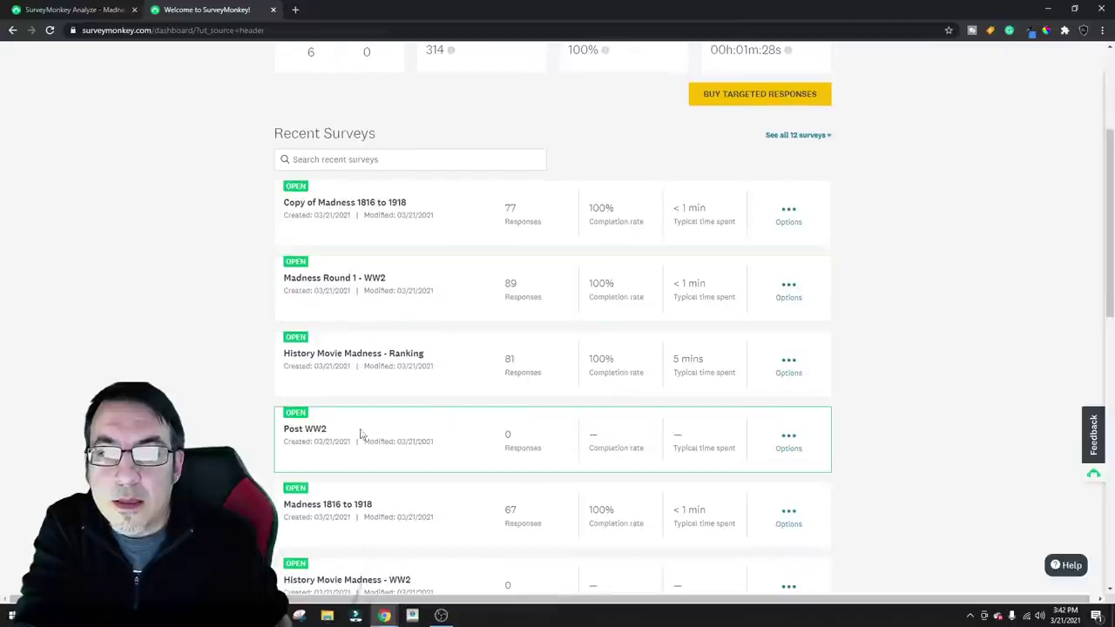
left_click(784, 437)
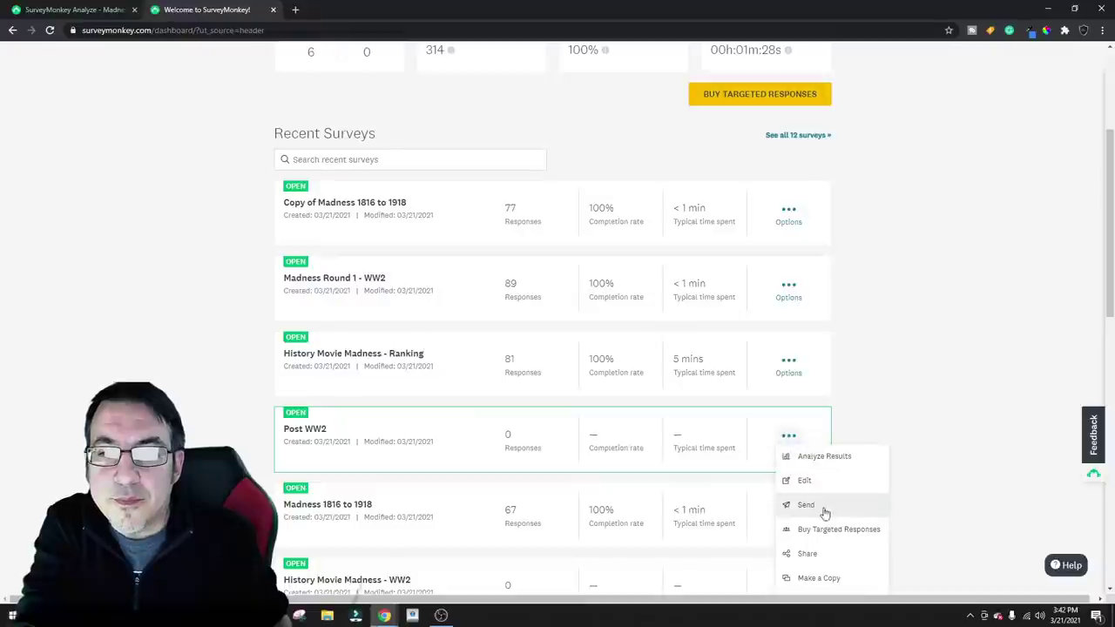
left_click(821, 558)
left_click(666, 397)
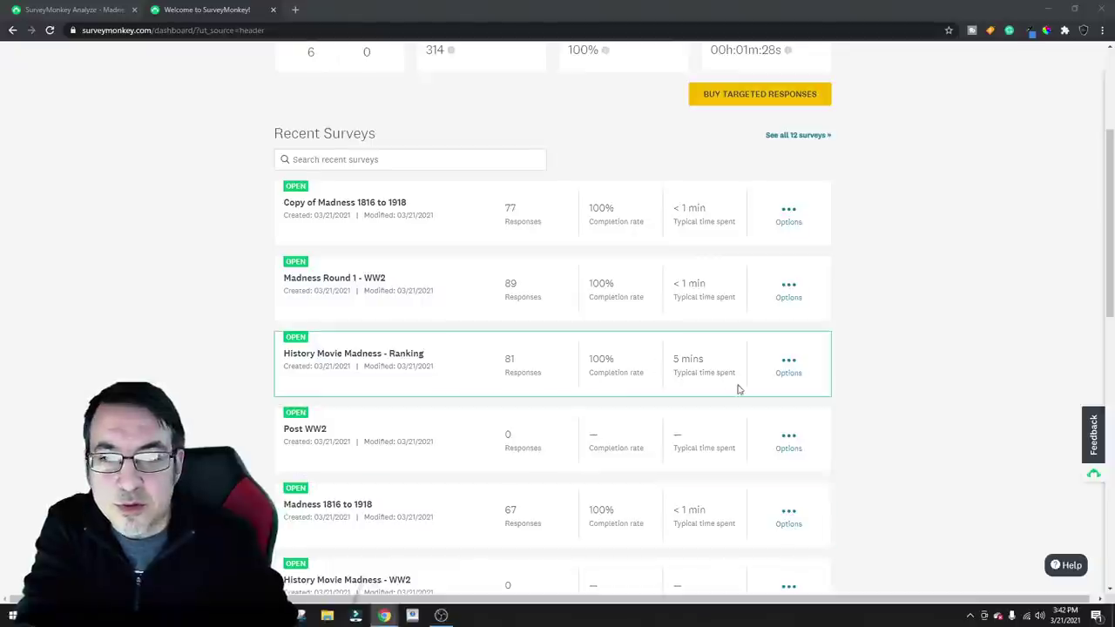
scroll(726, 420, "down", 1)
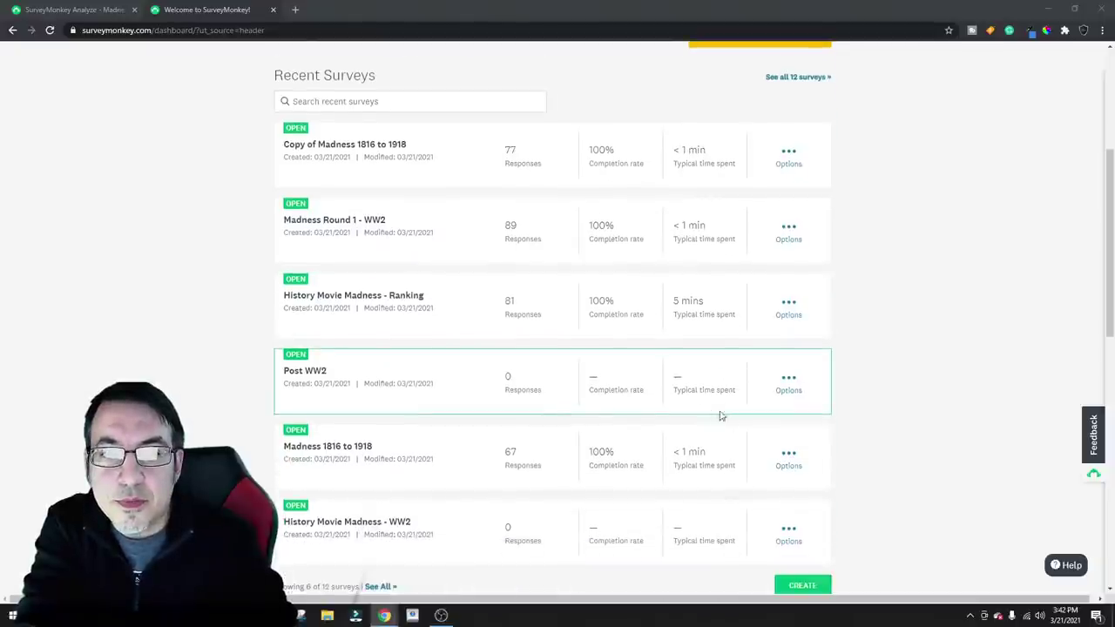
Return to the "Madness 1816 to 1918" results and review the vote split for questions 1 through 4
left_click(615, 489)
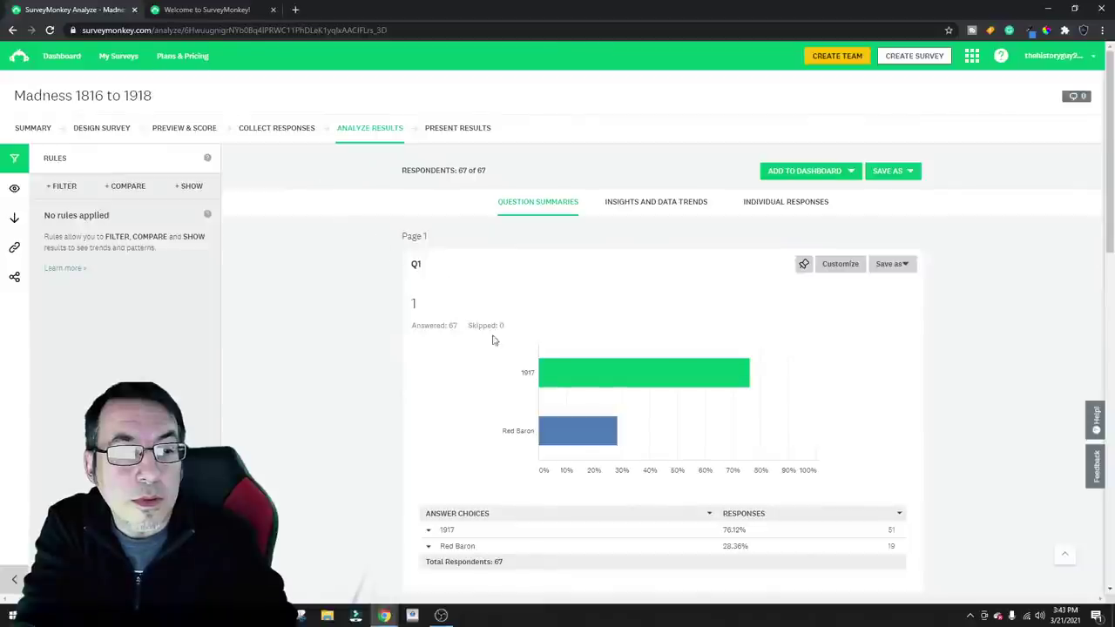
scroll(617, 470, "down", 1)
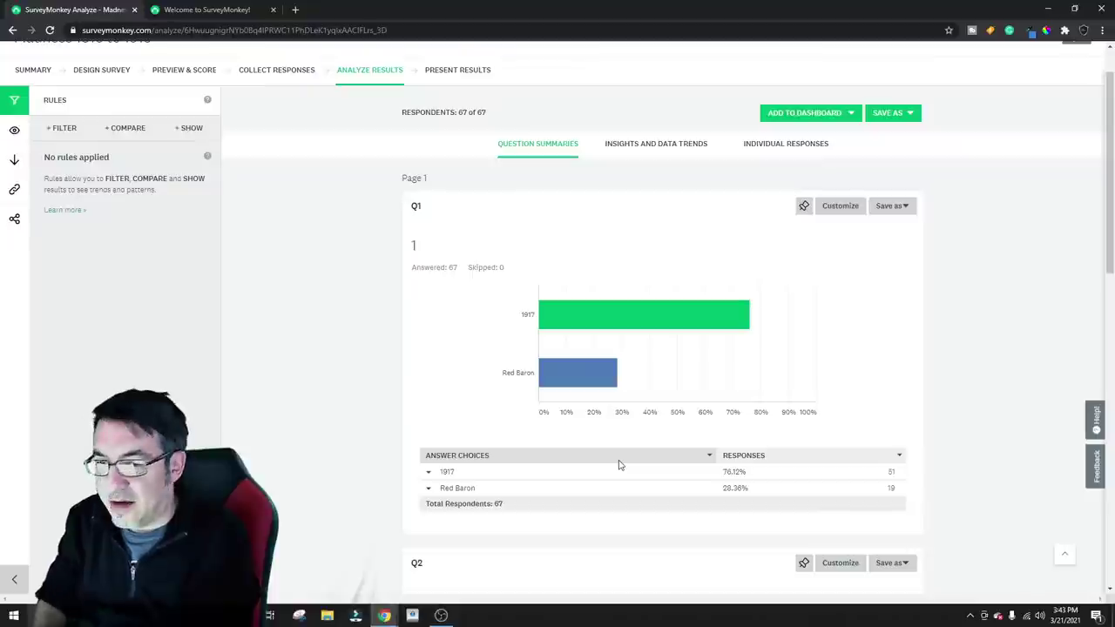
scroll(612, 452, "down", 1)
scroll(612, 451, "down", 3)
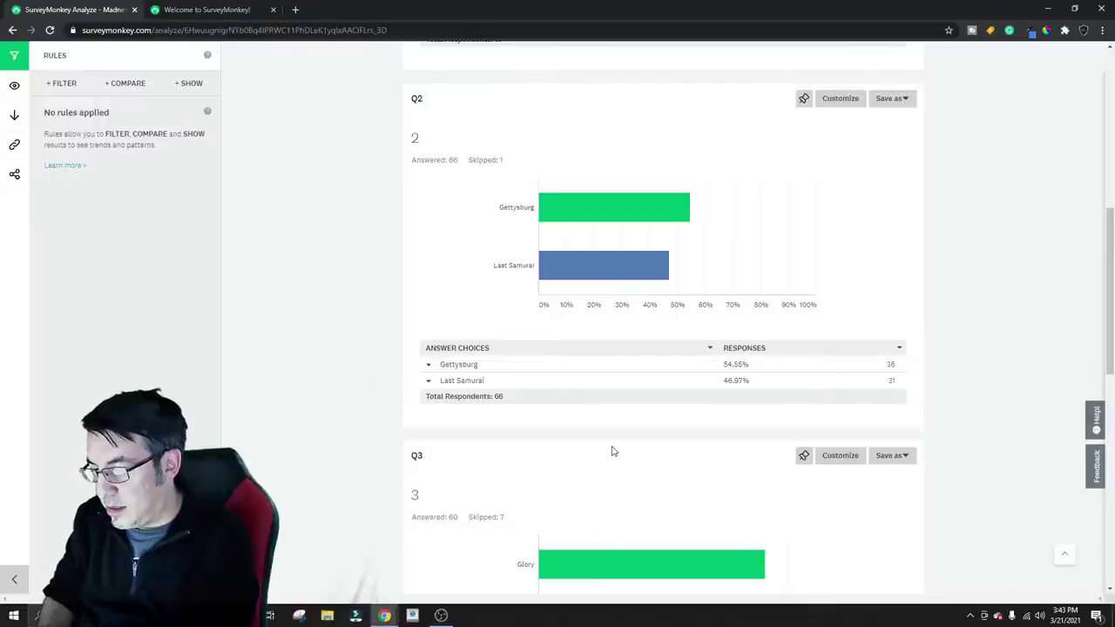
scroll(558, 427, "down", 3)
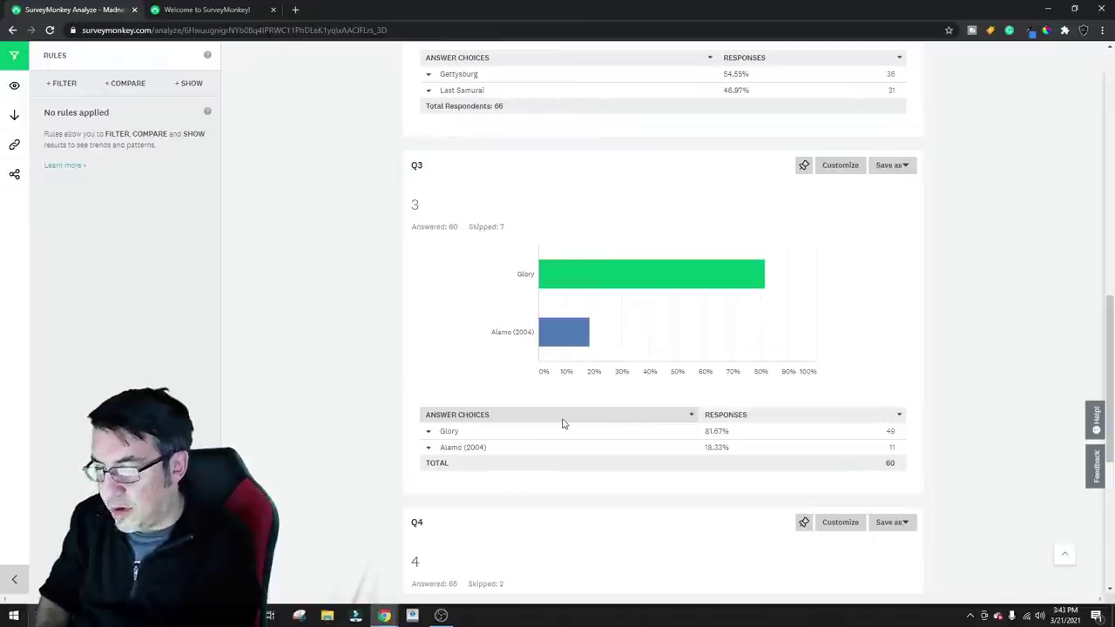
scroll(562, 425, "down", 4)
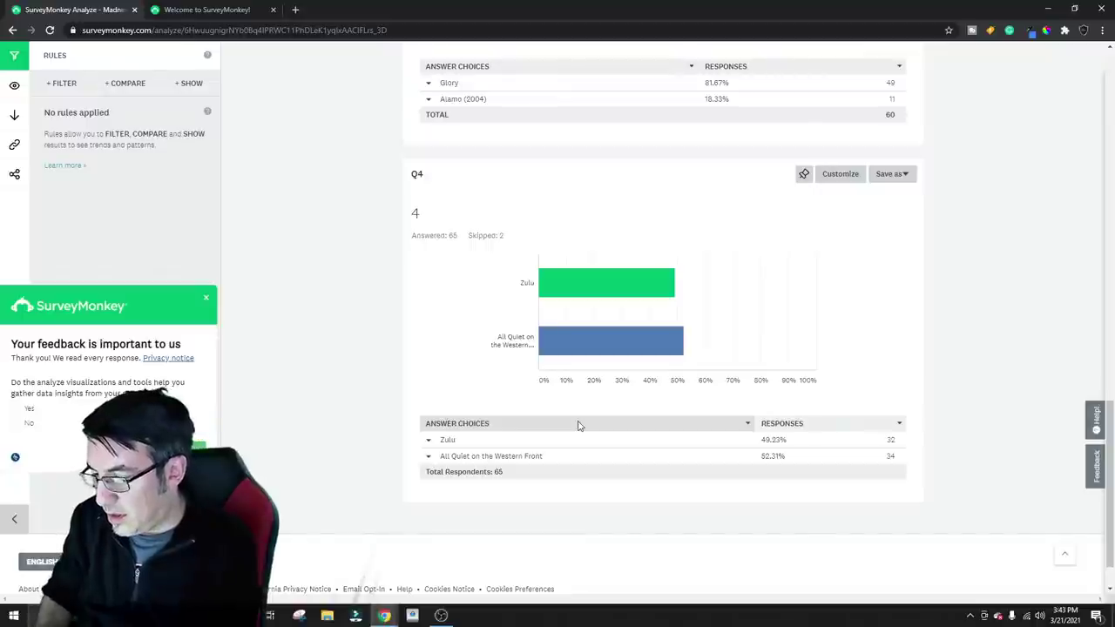
Recheck the vote splits for questions 4 and 1 in the "Madness 1816 to 1918" results
scroll(742, 420, "down", 1)
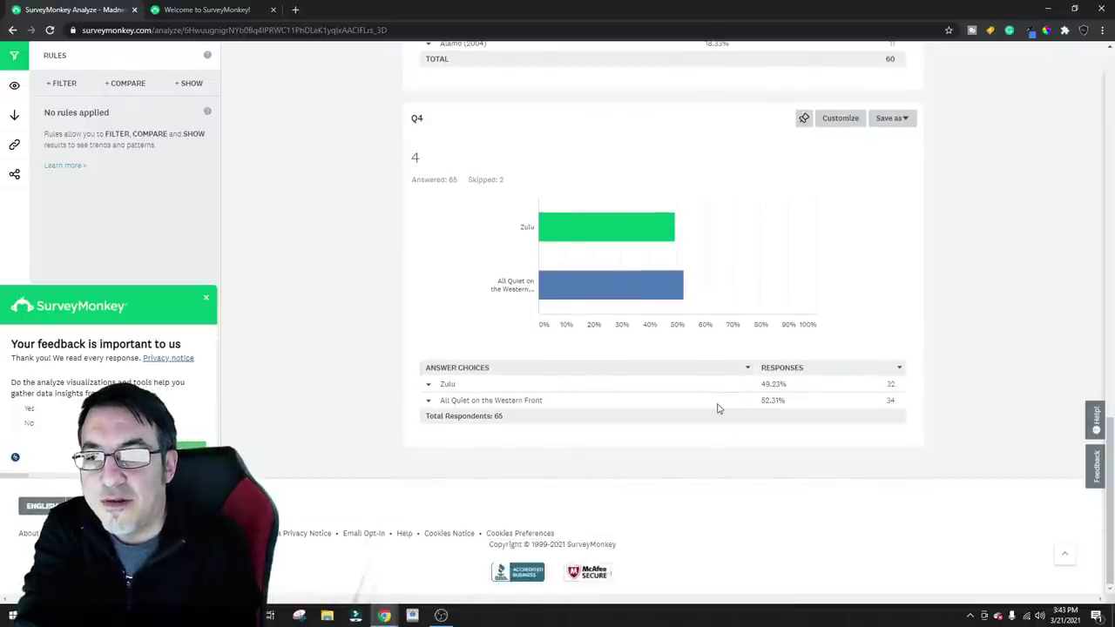
scroll(714, 397, "up", 3)
scroll(714, 397, "down", 2)
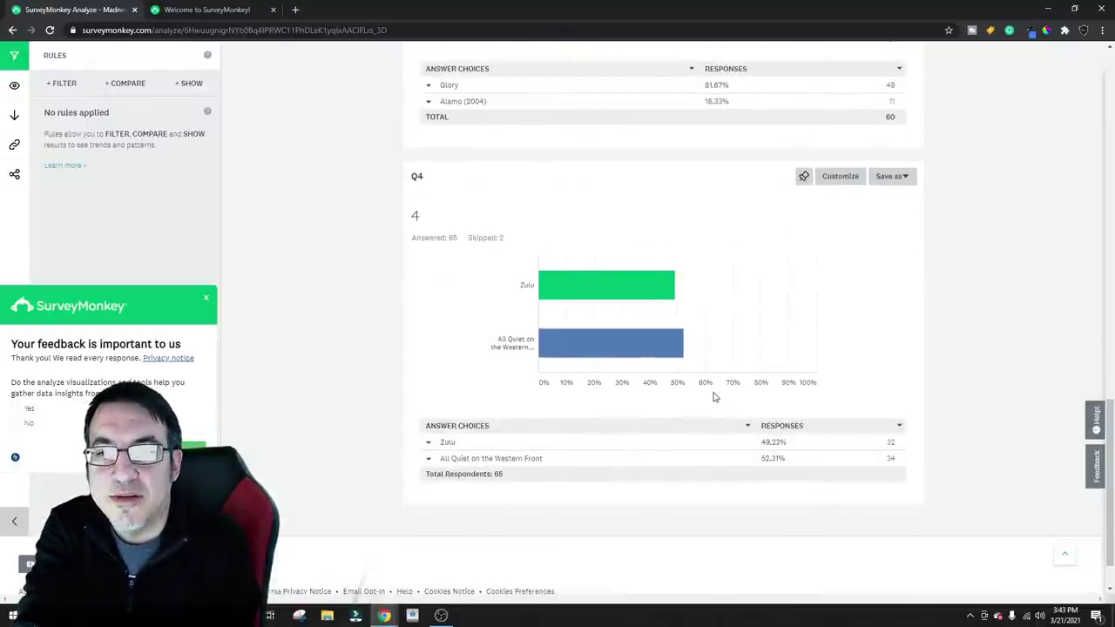
scroll(714, 398, "down", 1)
scroll(714, 397, "up", 15)
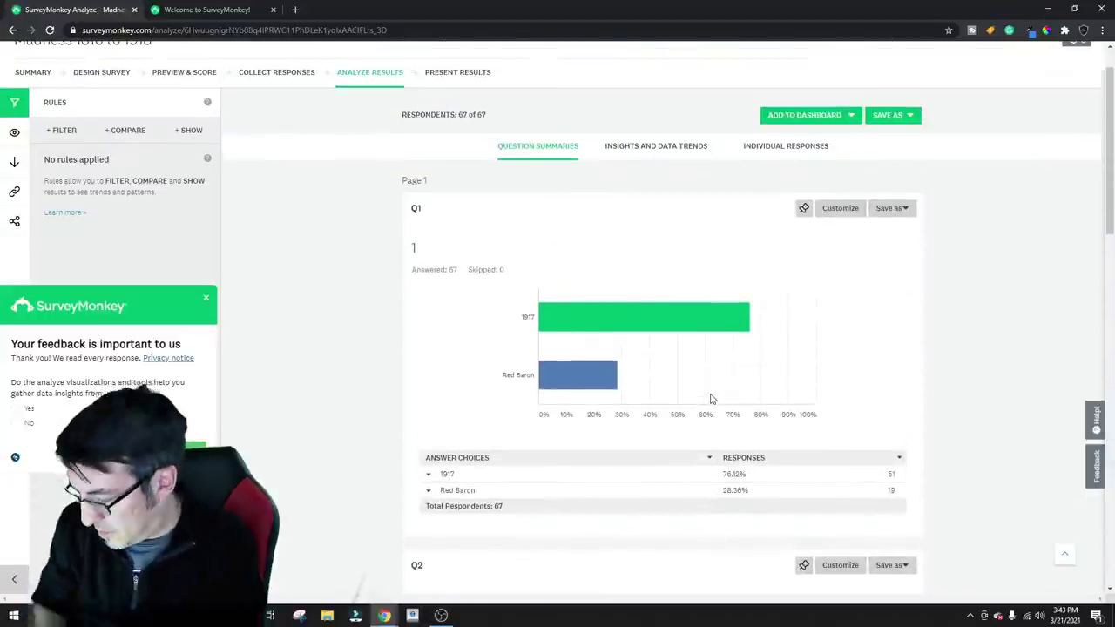
mouse_move(662, 311)
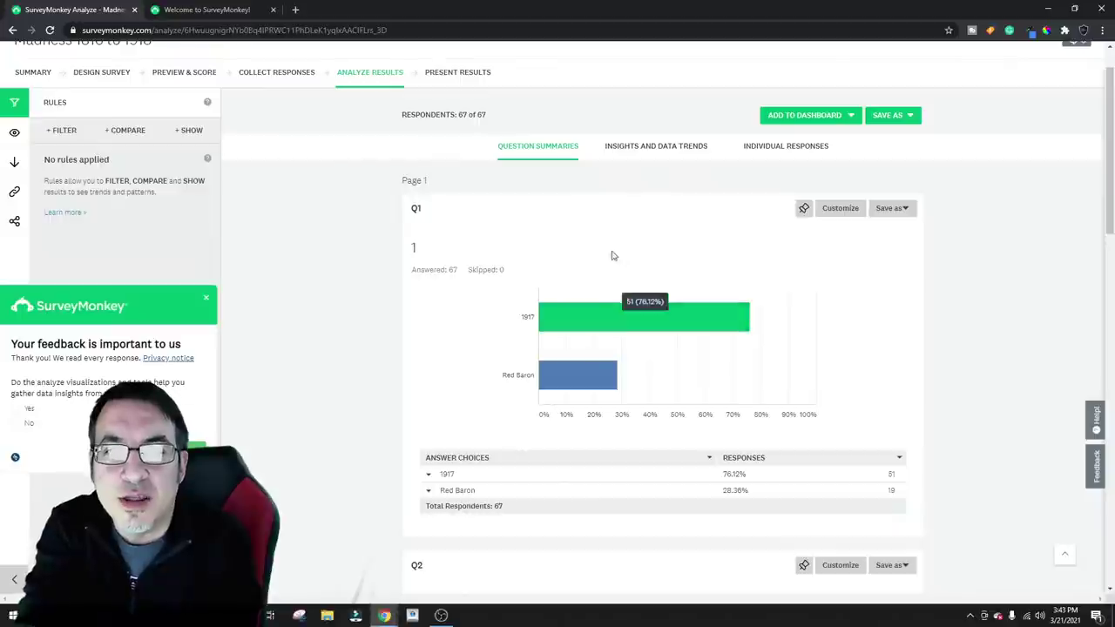
scroll(392, 200, "up", 1)
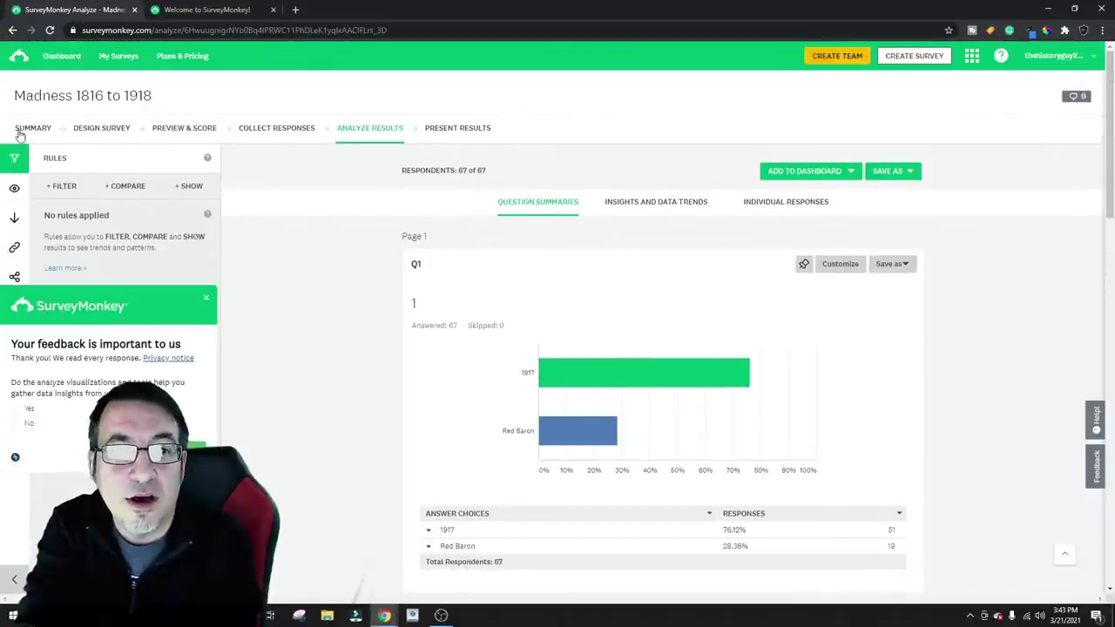
Find the "History Movie Madness - Ranking" survey on the dashboard and bring up its analyzed results
left_click(63, 56)
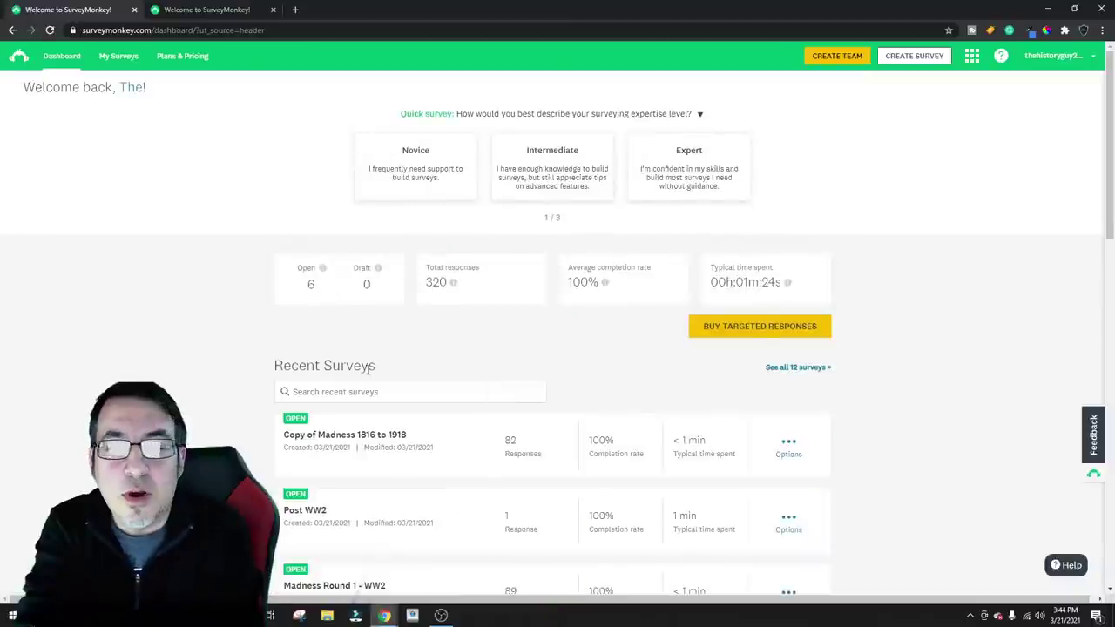
scroll(461, 380, "down", 3)
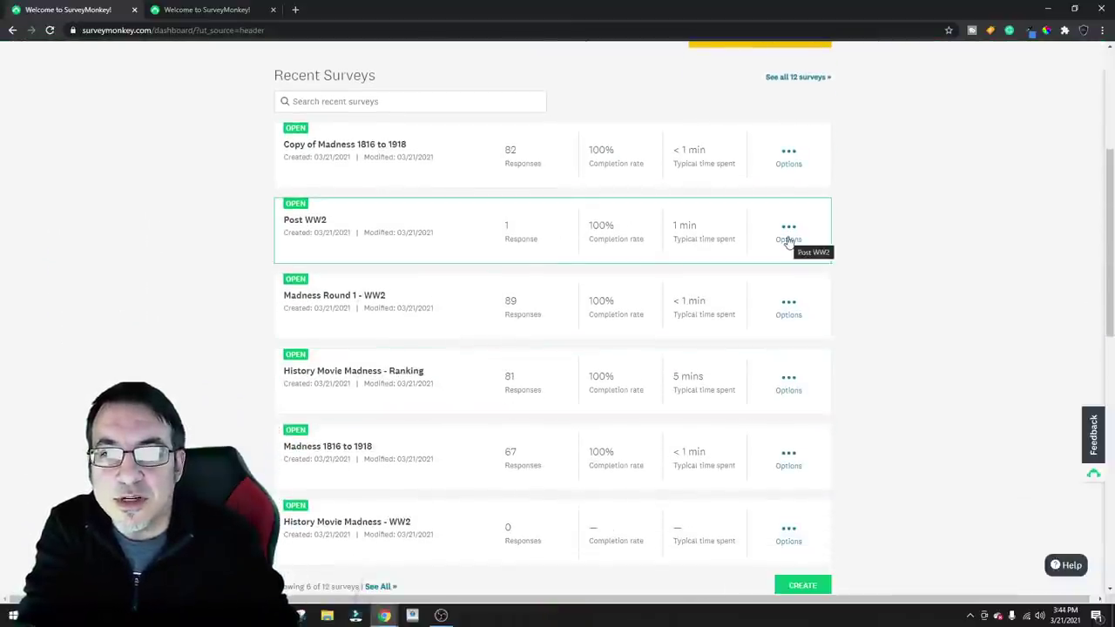
scroll(806, 302, "down", 1)
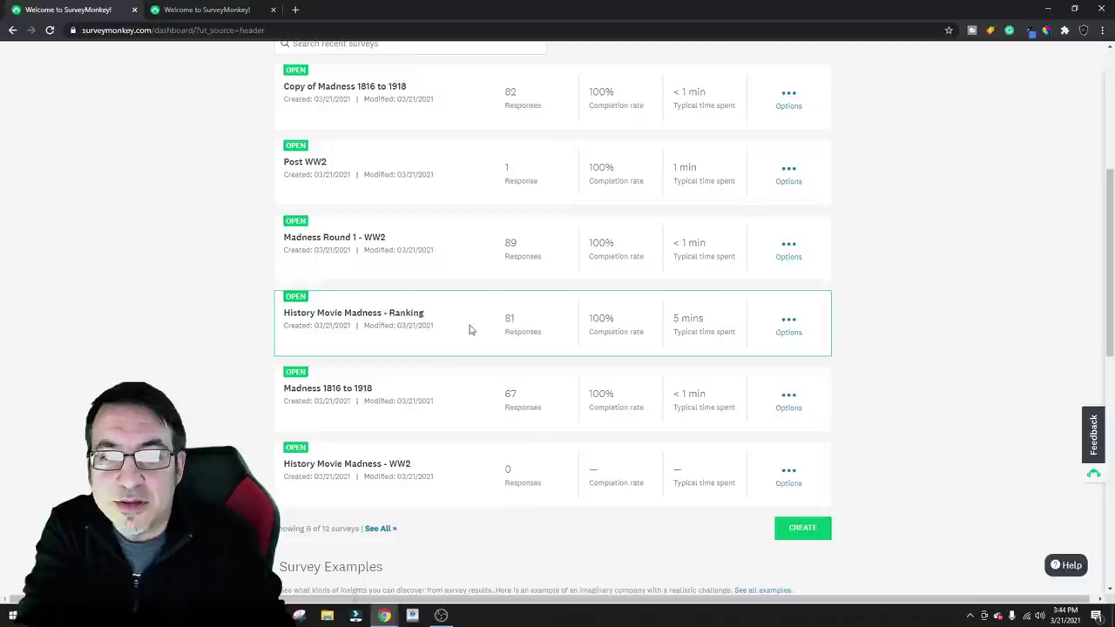
left_click(402, 322)
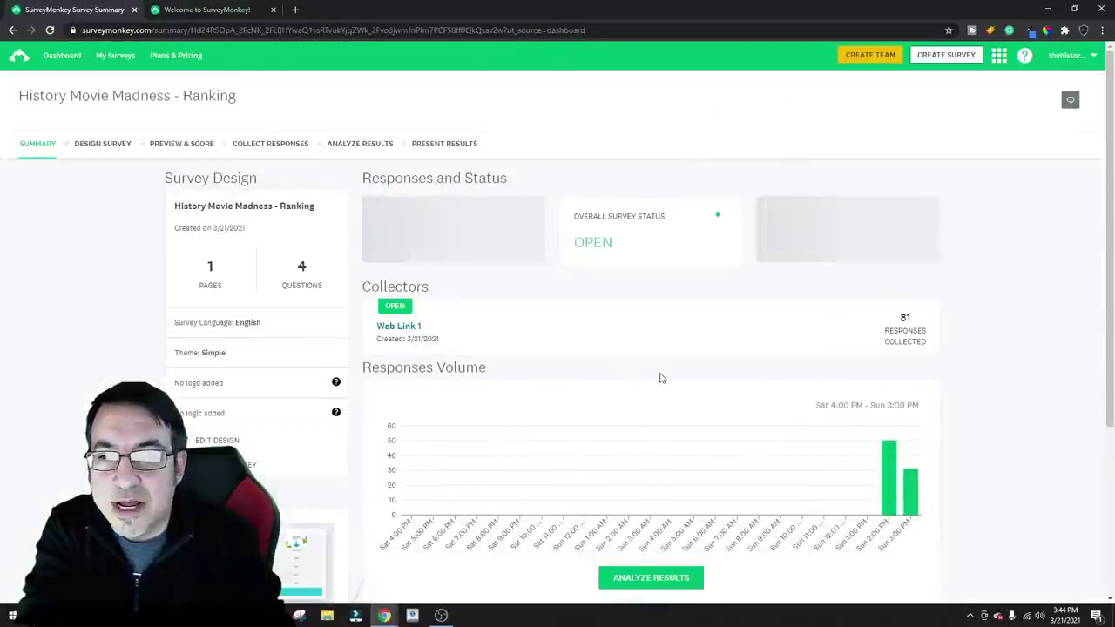
scroll(660, 376, "down", 3)
scroll(630, 378, "up", 3)
scroll(615, 398, "down", 2)
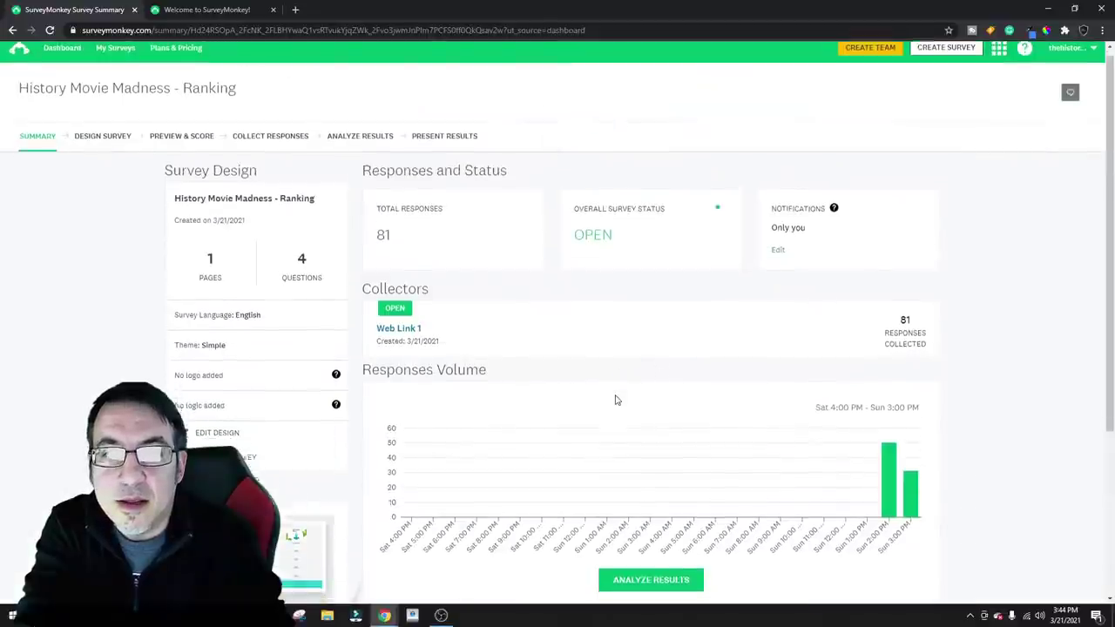
left_click(662, 475)
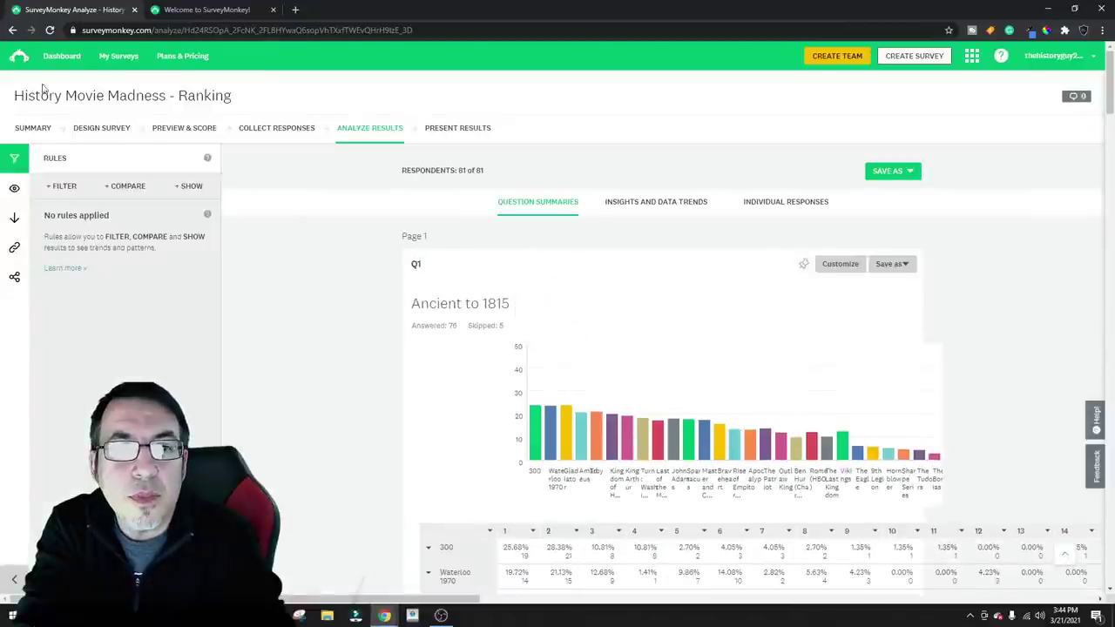
Return to the dashboard and bring up the analyzed results of "Copy of Madness 1816 to 1918"
left_click(50, 56)
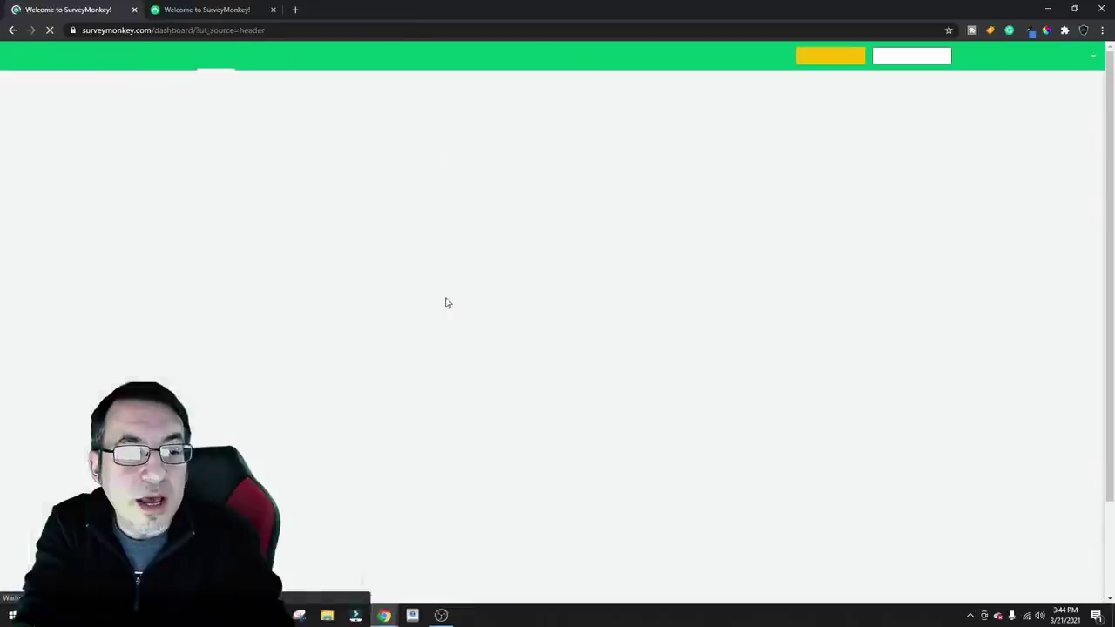
scroll(508, 314, "down", 3)
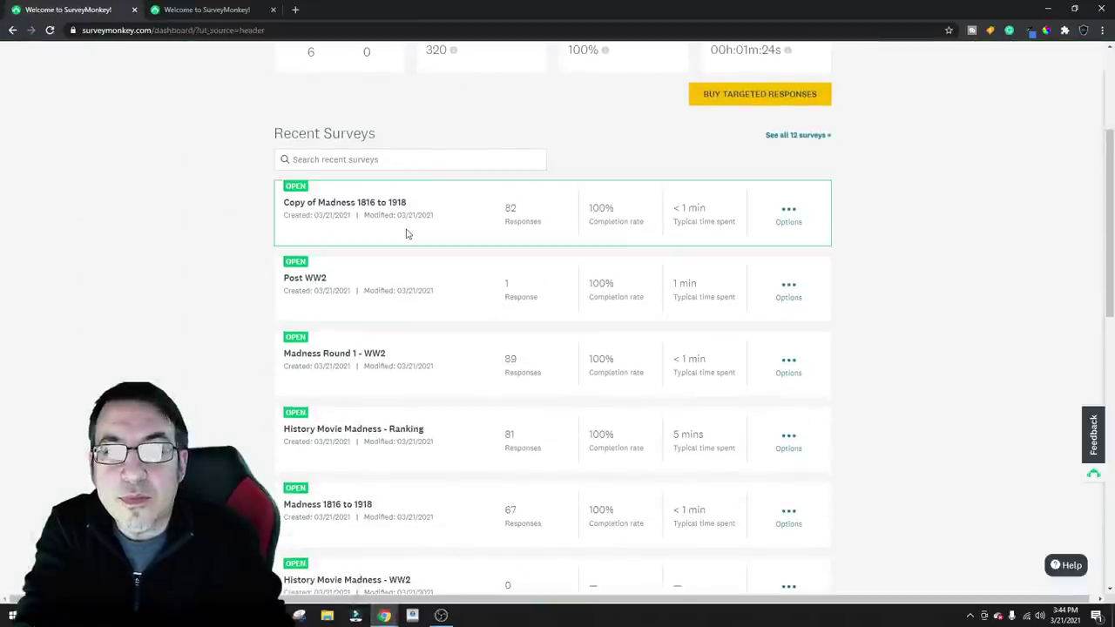
left_click(350, 207)
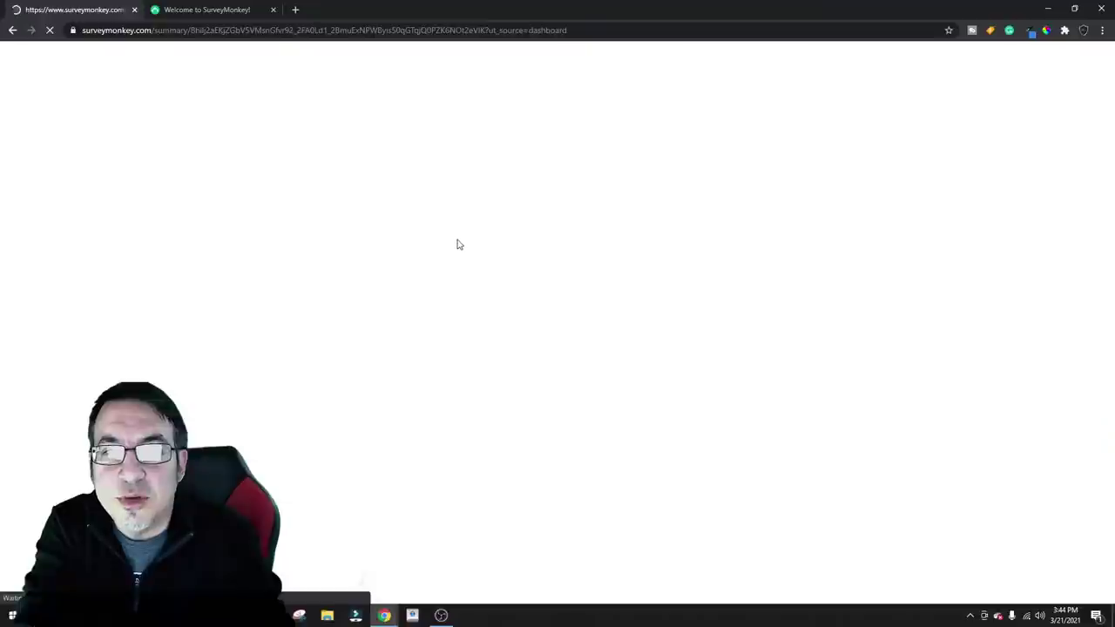
scroll(562, 319, "down", 3)
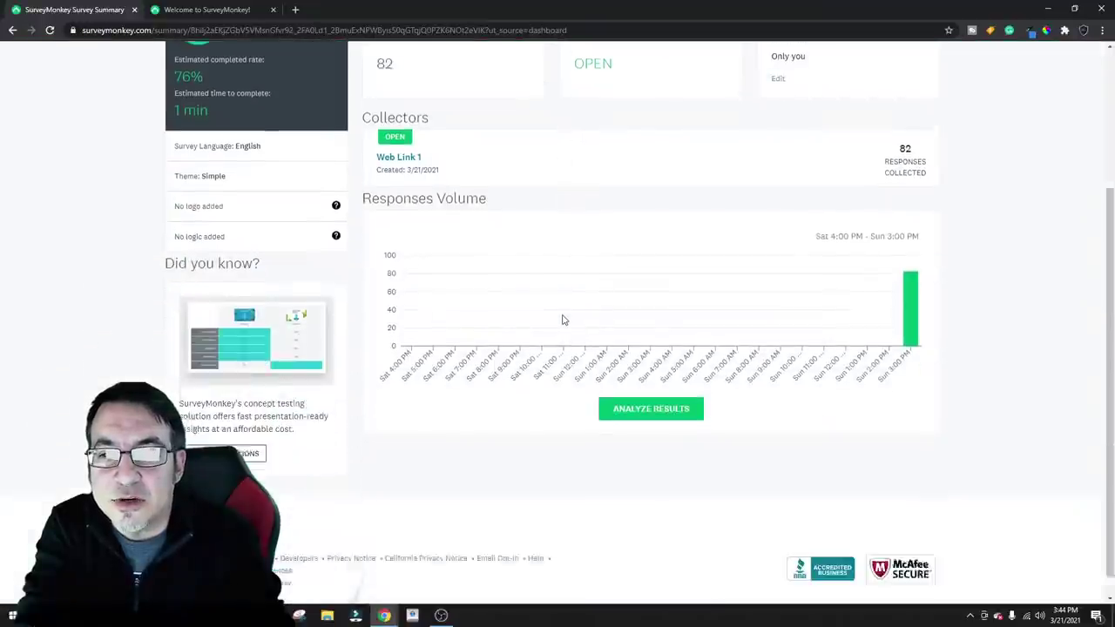
scroll(476, 285, "up", 3)
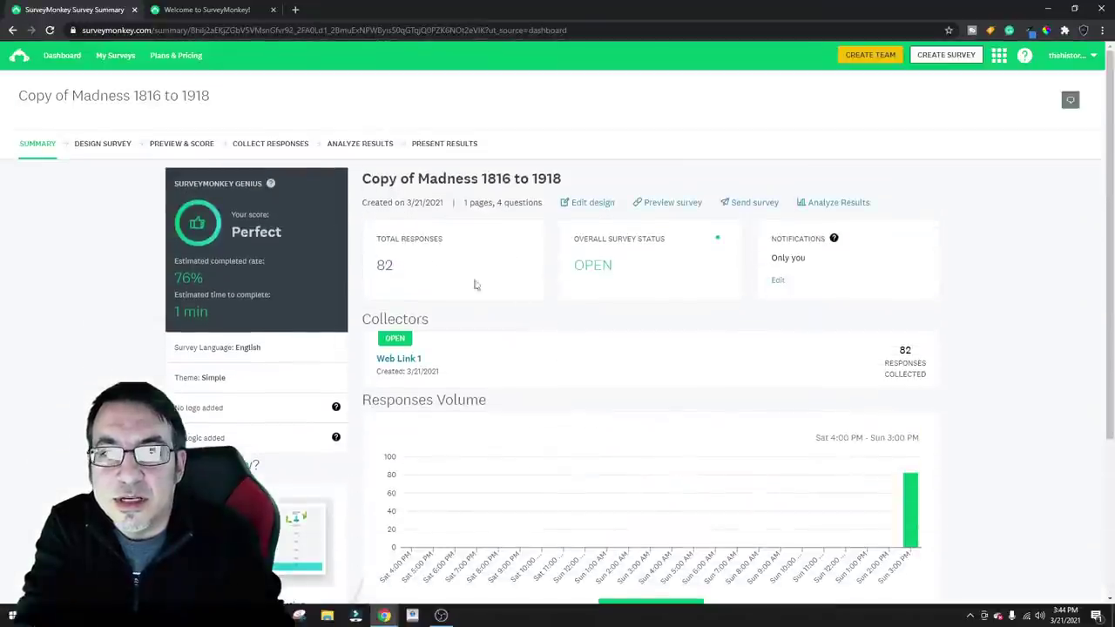
left_click(355, 145)
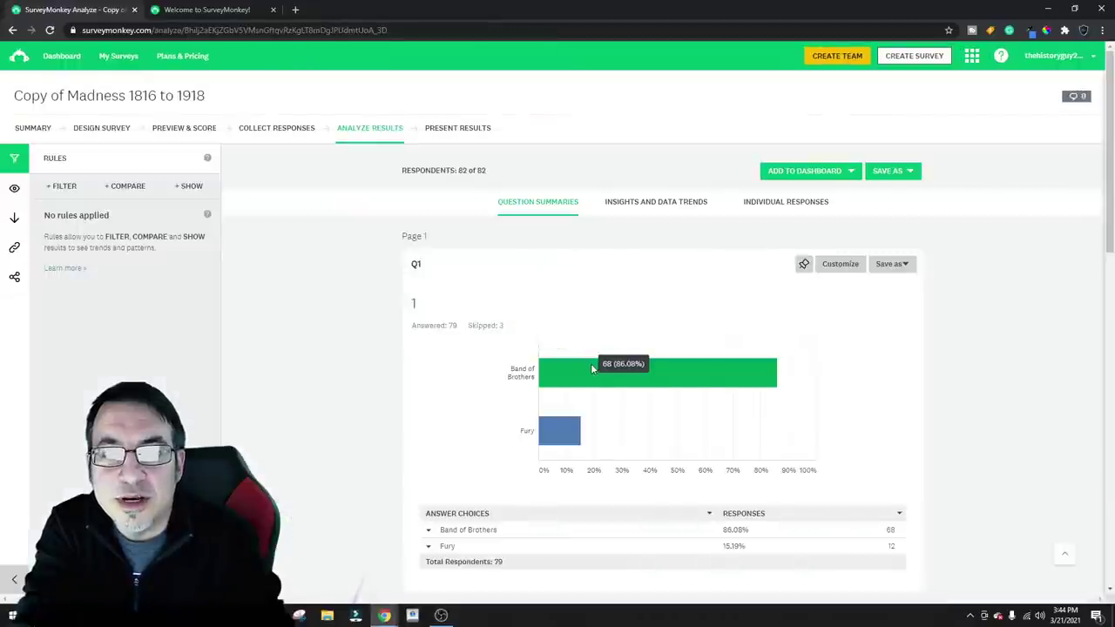
Review the vote split for questions 1 through 4 of the "Copy of Madness 1816 to 1918" survey
scroll(590, 364, "down", 2)
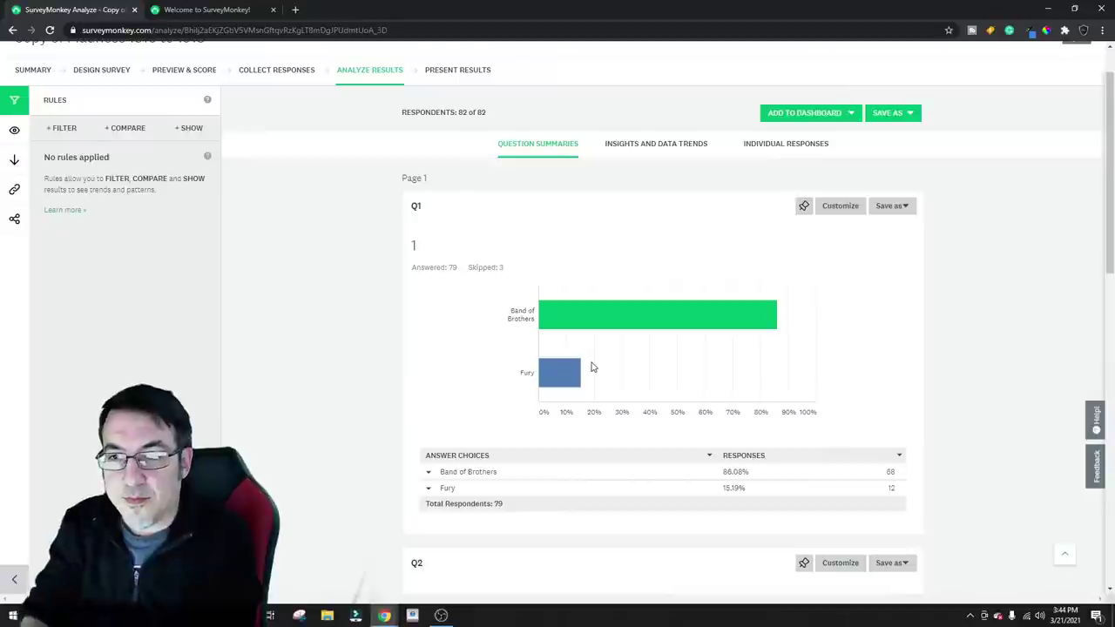
scroll(575, 348, "up", 2)
scroll(584, 373, "down", 5)
scroll(633, 381, "down", 3)
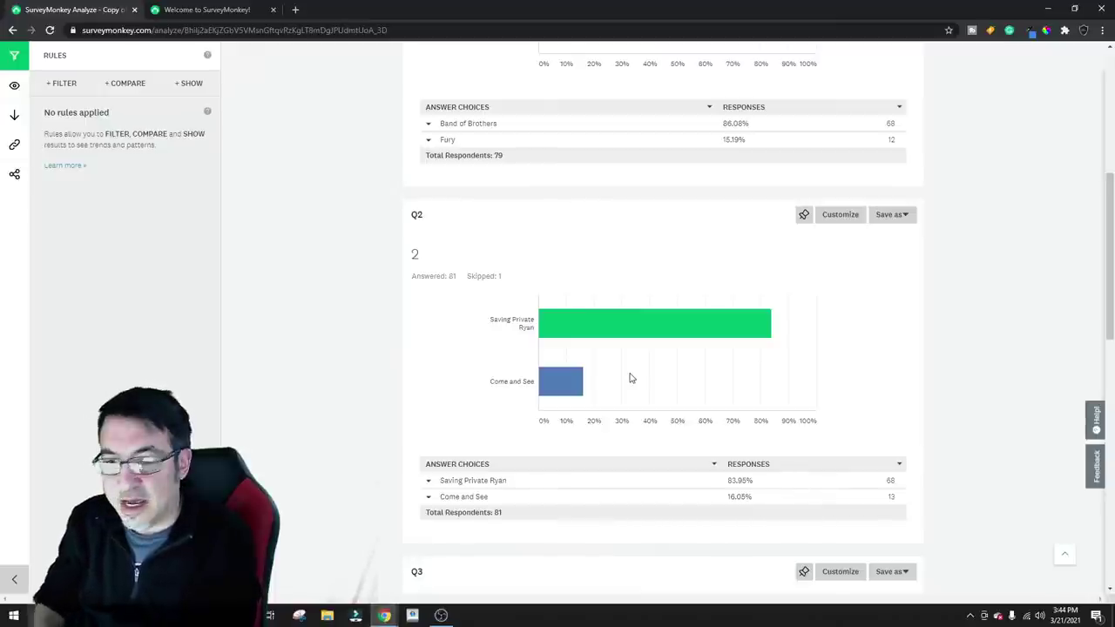
scroll(569, 352, "down", 3)
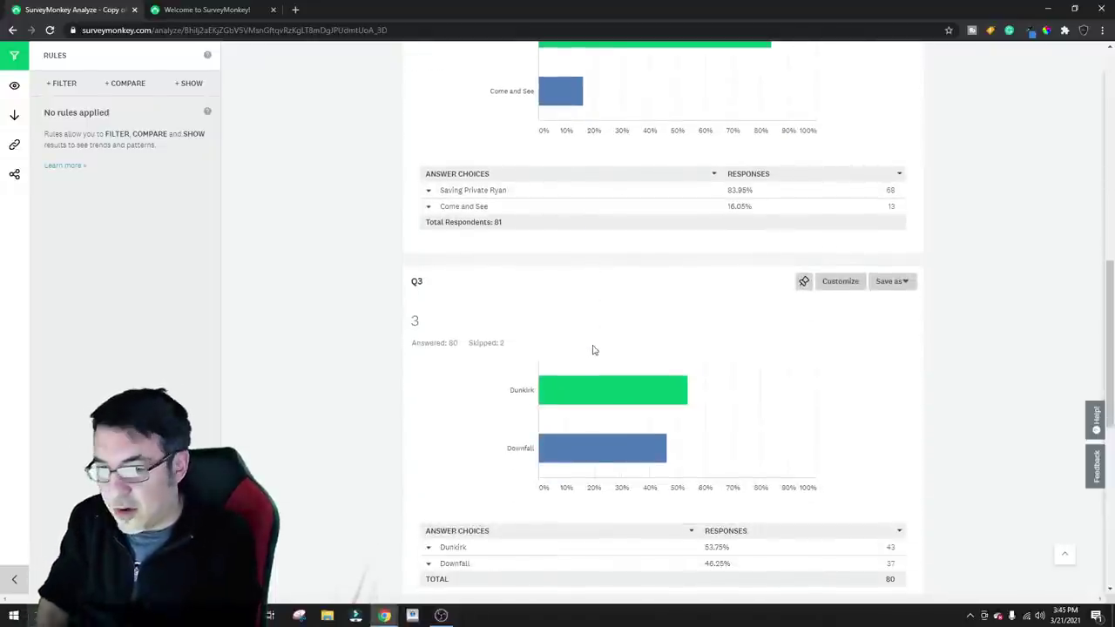
scroll(645, 360, "down", 5)
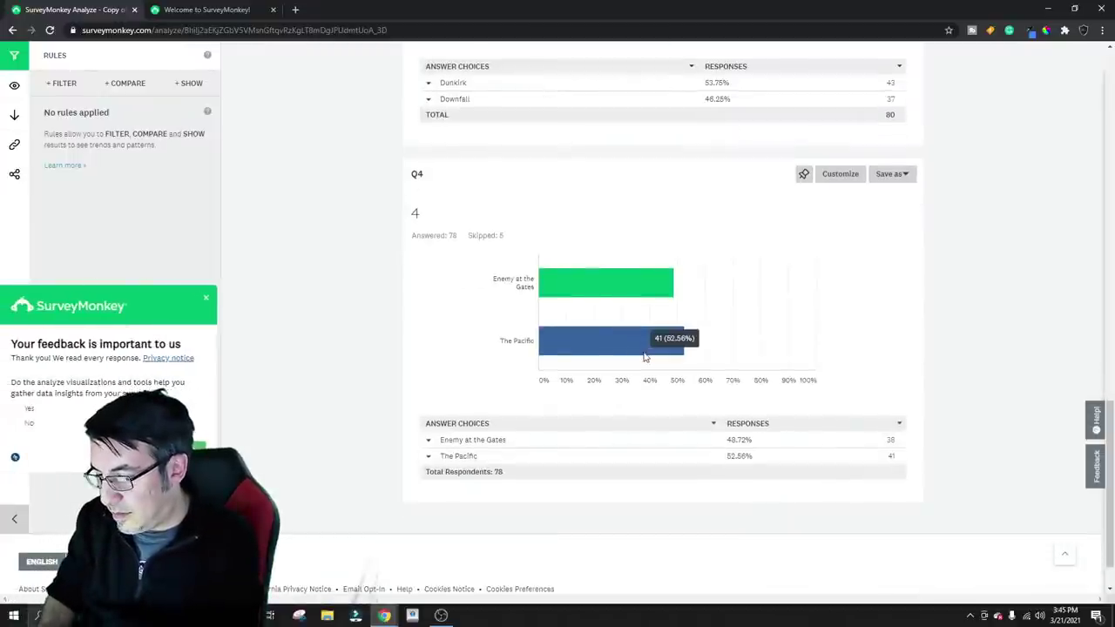
scroll(558, 264, "up", 13)
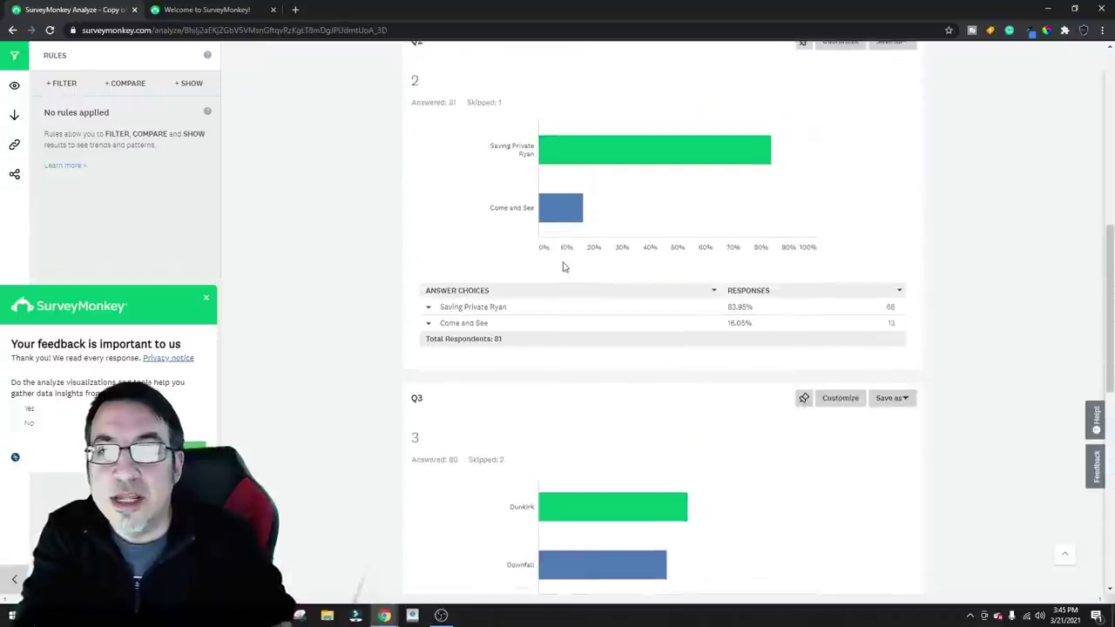
scroll(589, 200, "up", 1)
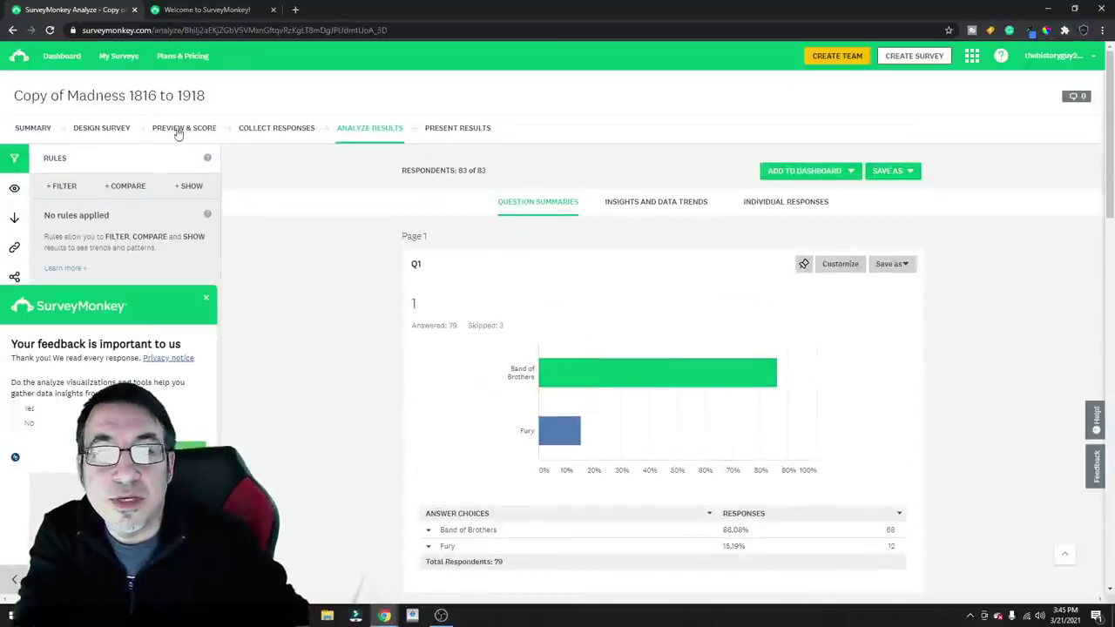
Check the copied survey's summary, return to the dashboard and delete "Copy of Madness 1816 to 1918"
left_click(35, 128)
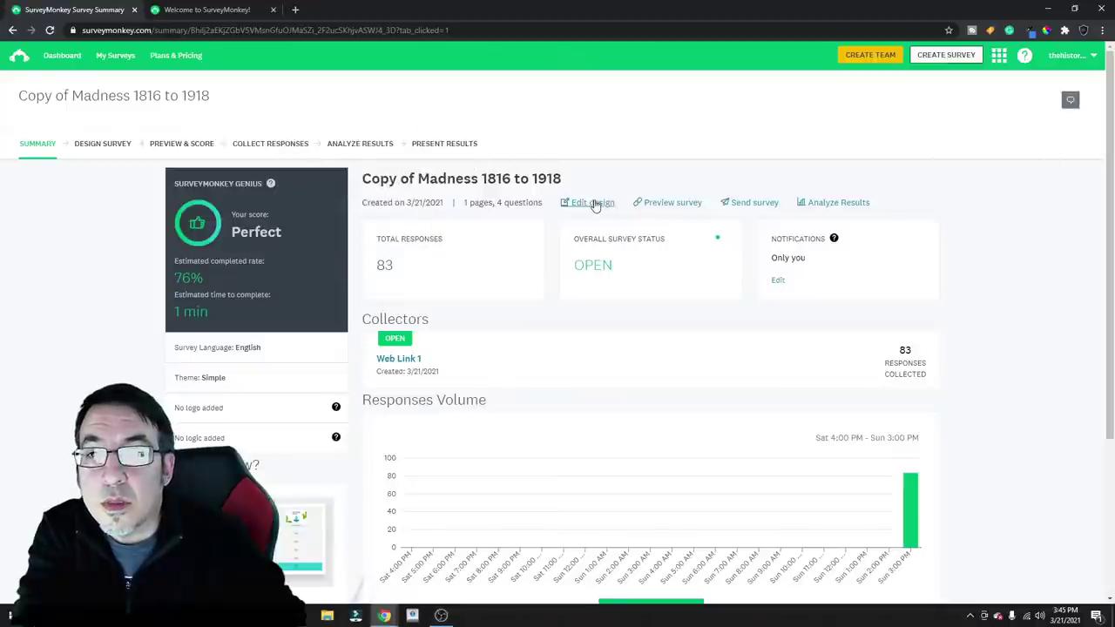
scroll(596, 205, "down", 3)
scroll(598, 207, "up", 3)
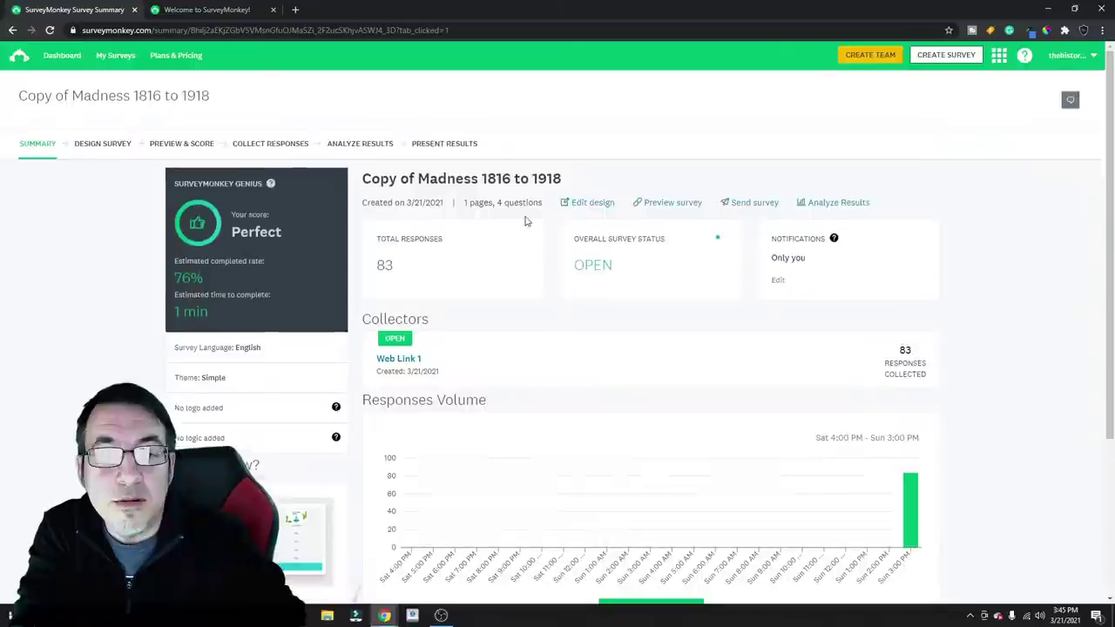
left_click(50, 56)
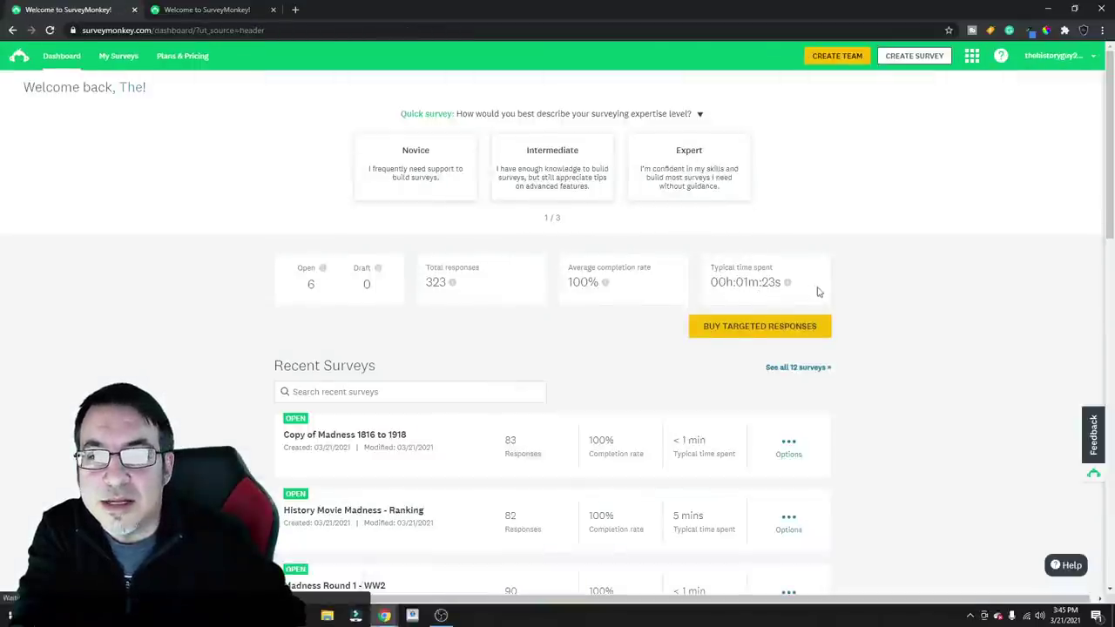
scroll(817, 291, "down", 2)
left_click(789, 327)
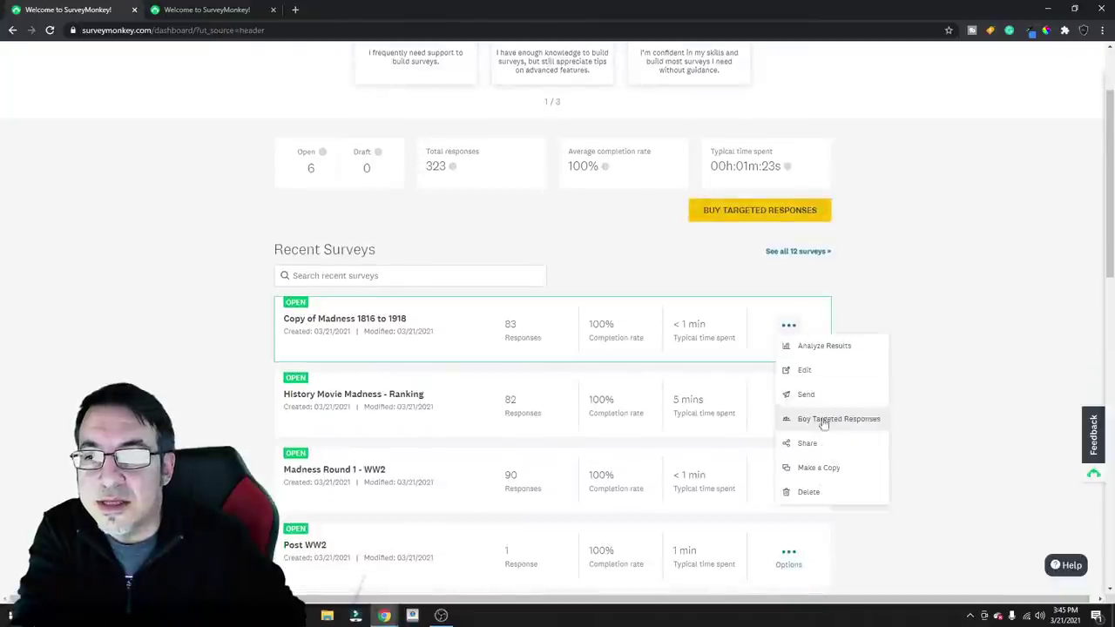
left_click(810, 492)
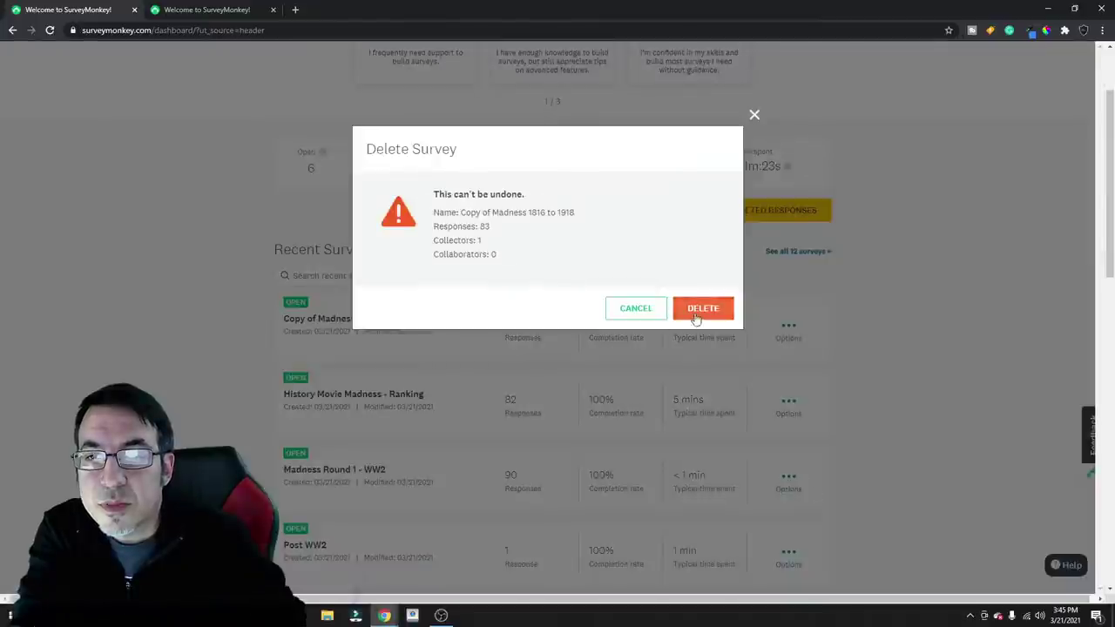
left_click(701, 311)
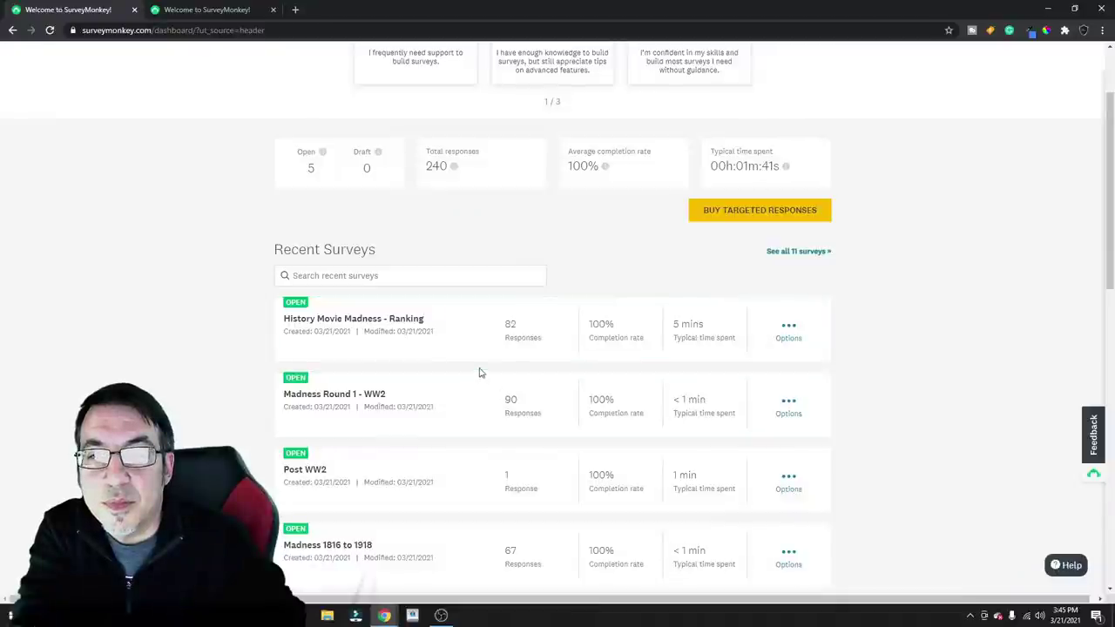
Delete the "History Movie Madness - Ranking" survey from the recent surveys
left_click(788, 328)
left_click(793, 491)
left_click(707, 313)
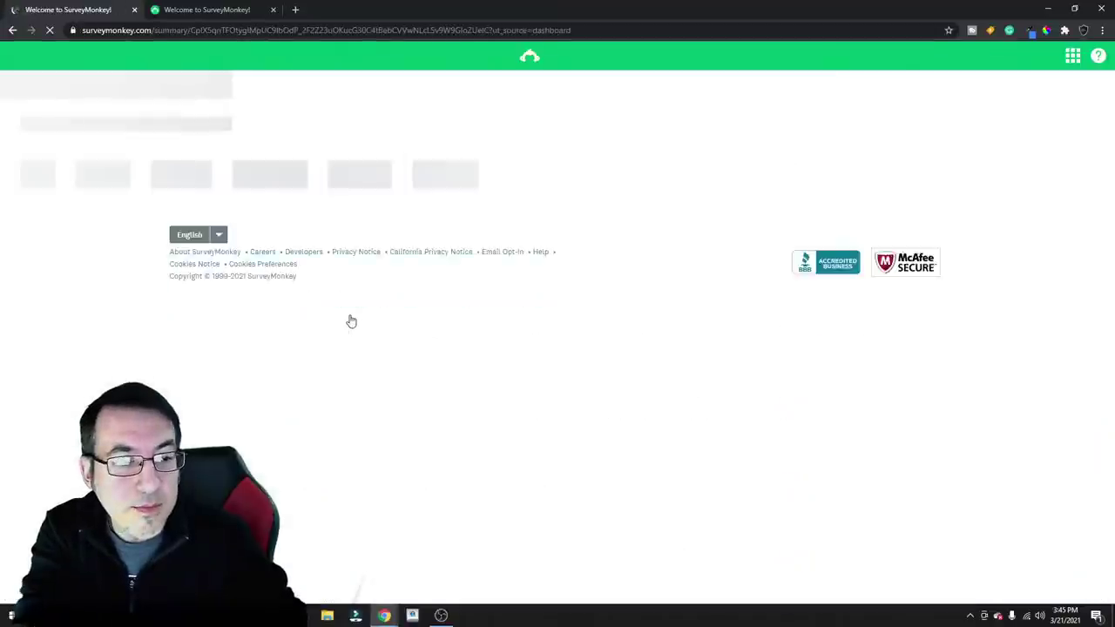
Bring up the analyzed results of "Madness Round 1 - WW2" and check the vote split for question 1
scroll(654, 334, "down", 2)
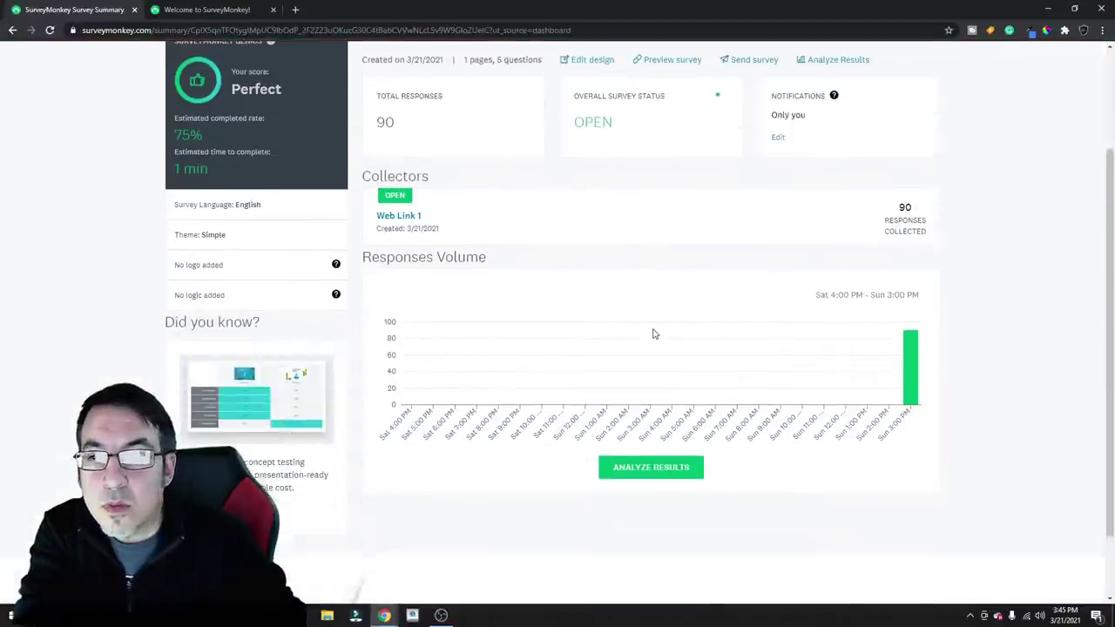
left_click(649, 436)
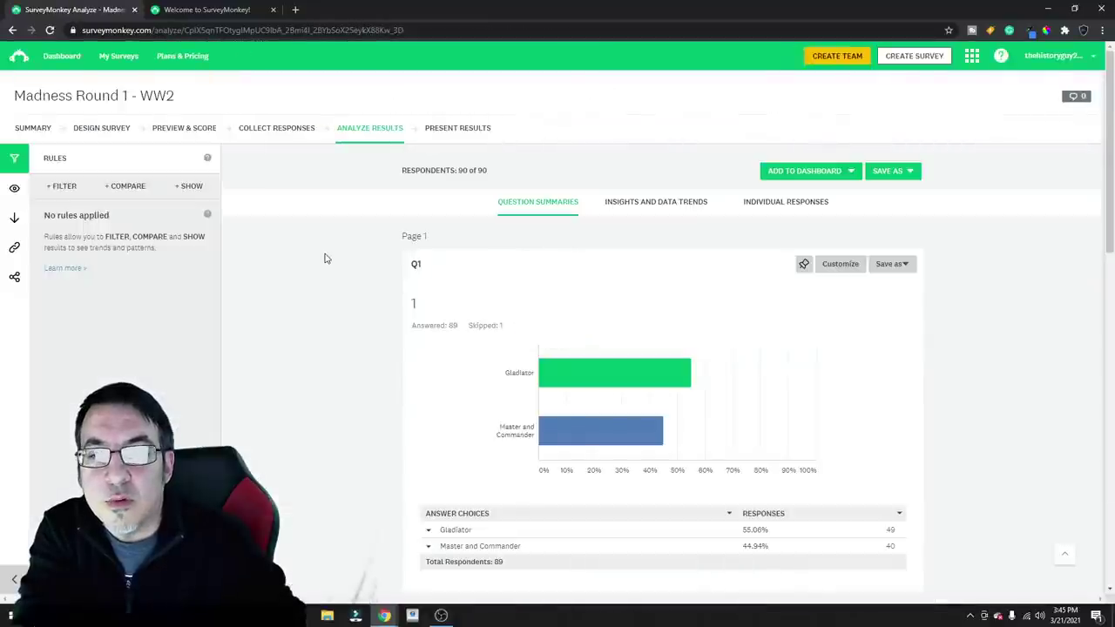
scroll(565, 325, "down", 1)
scroll(523, 325, "up", 1)
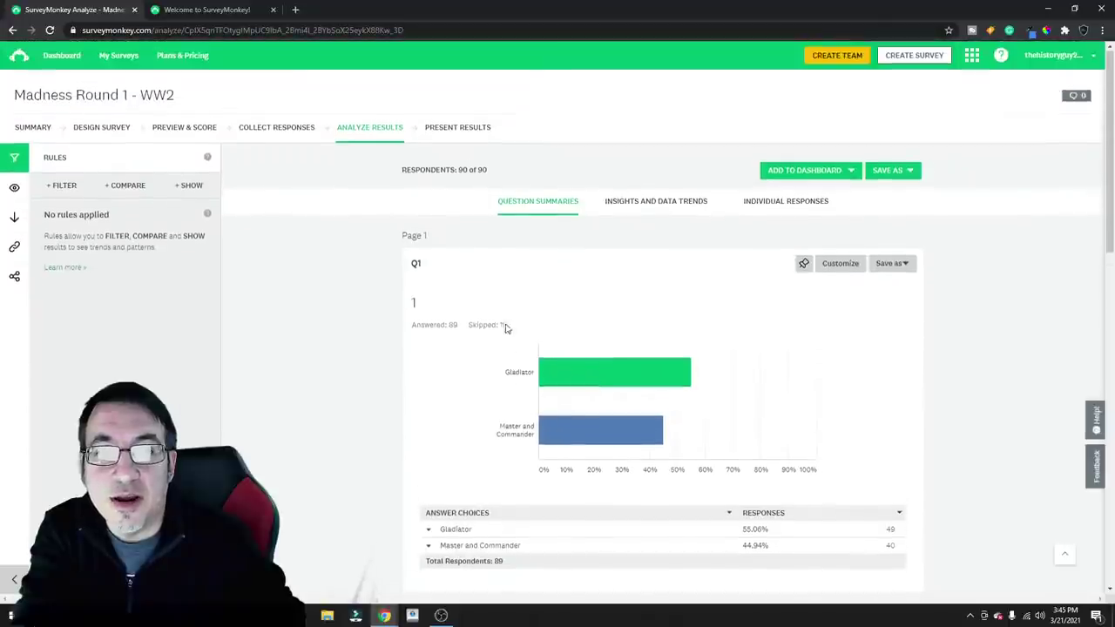
scroll(500, 325, "down", 1)
scroll(500, 325, "down", 3)
scroll(500, 325, "up", 4)
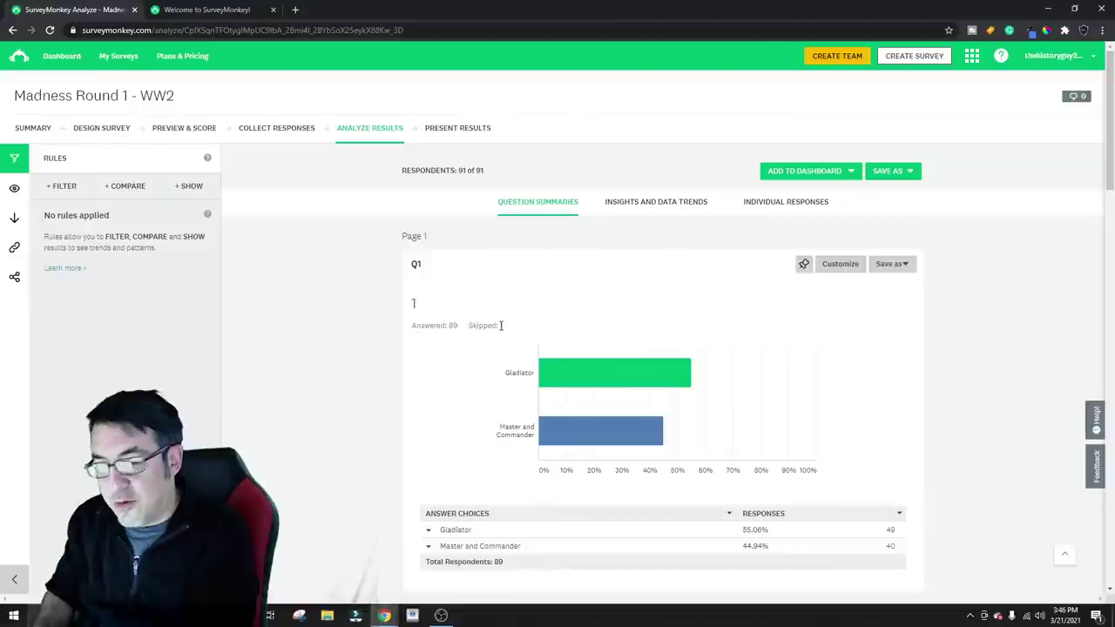
Review the vote split for questions 2 through 4 of the "Madness Round 1 - WW2" survey
scroll(527, 292, "down", 5)
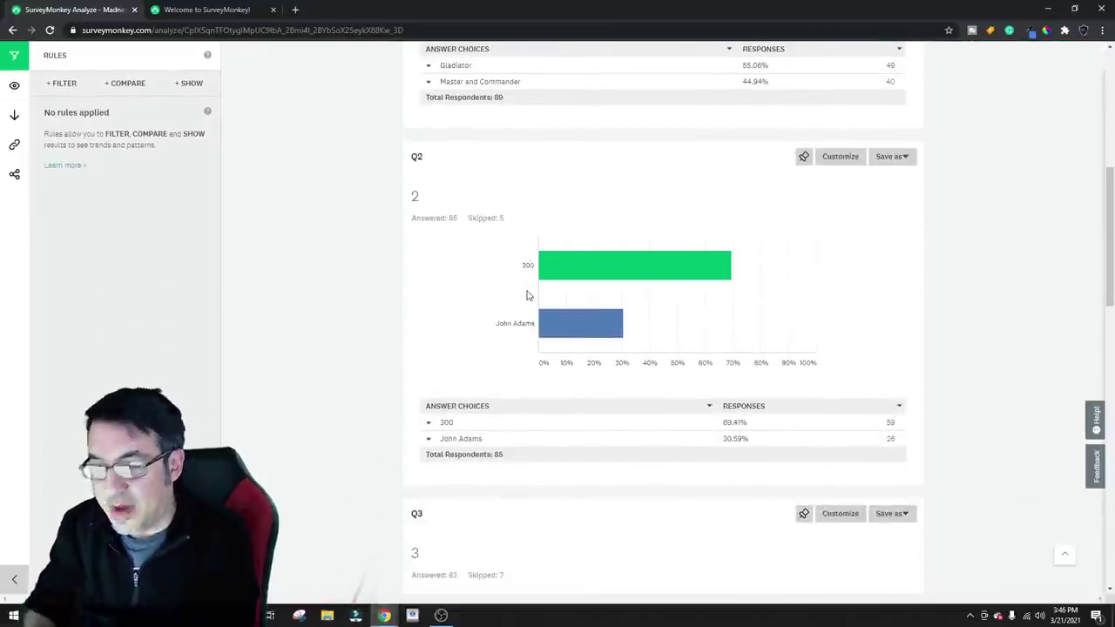
scroll(570, 291, "down", 3)
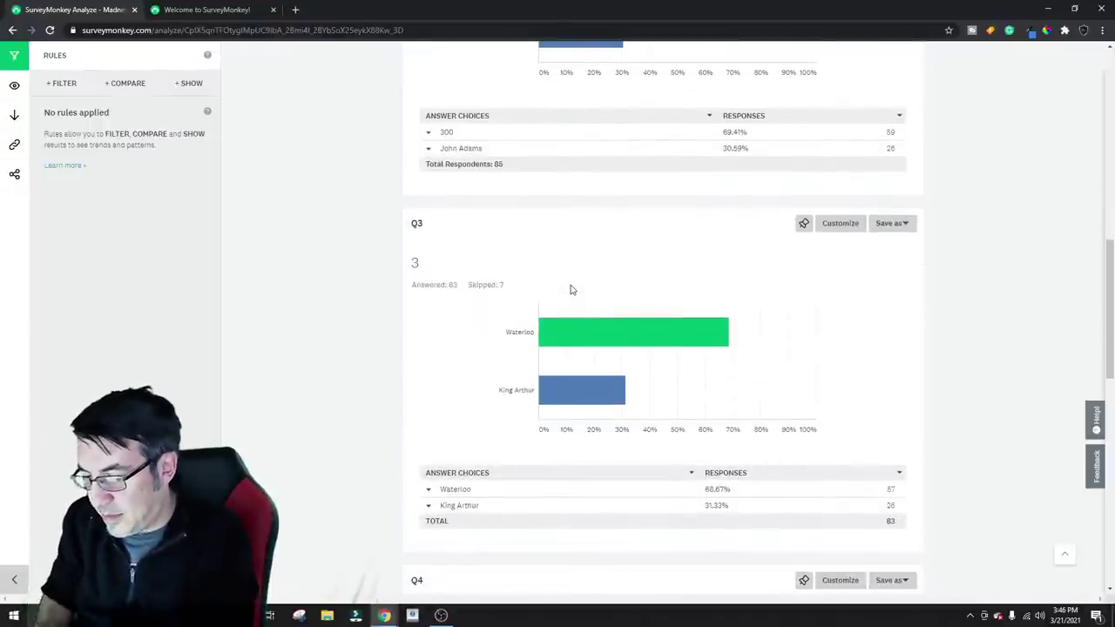
scroll(571, 290, "down", 5)
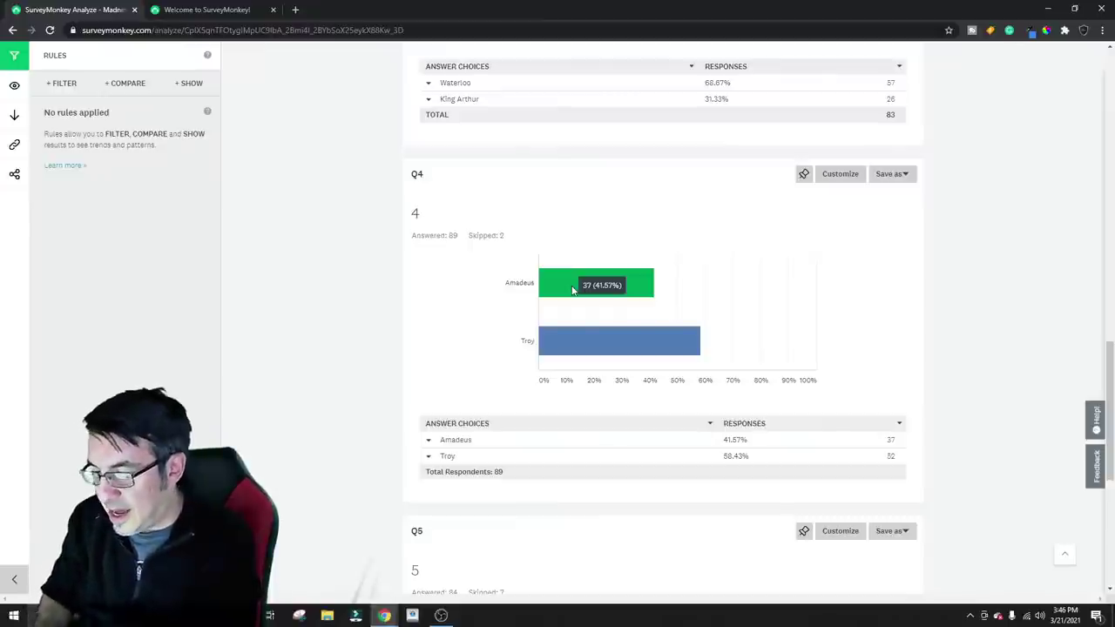
scroll(398, 199, "up", 3)
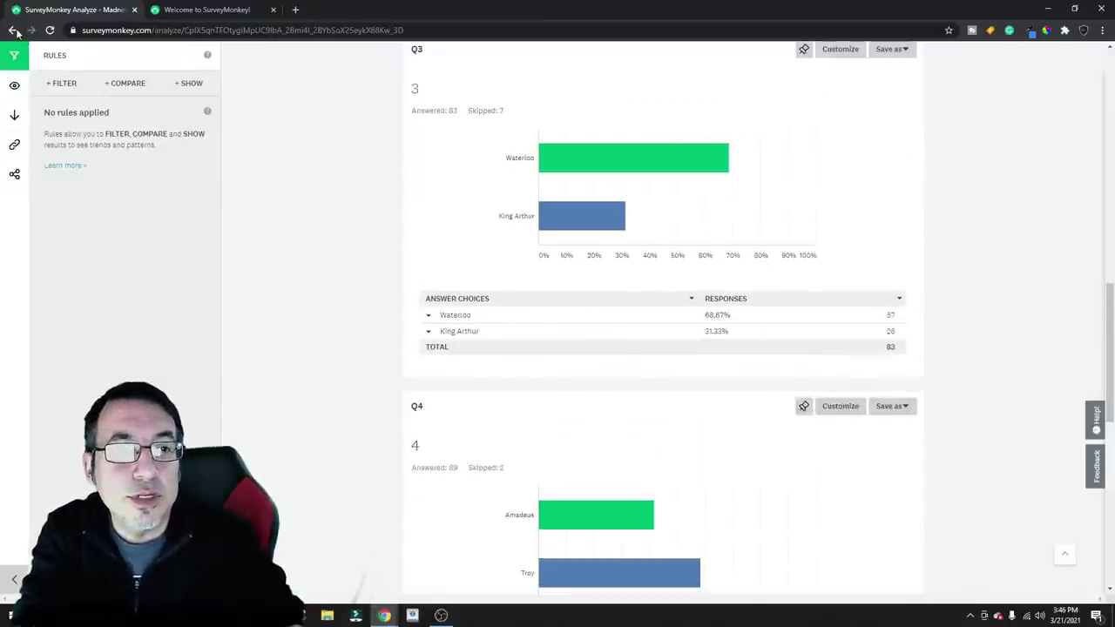
Return to the dashboard and delete the "Madness Round 1 - WW2" survey
left_click(14, 30)
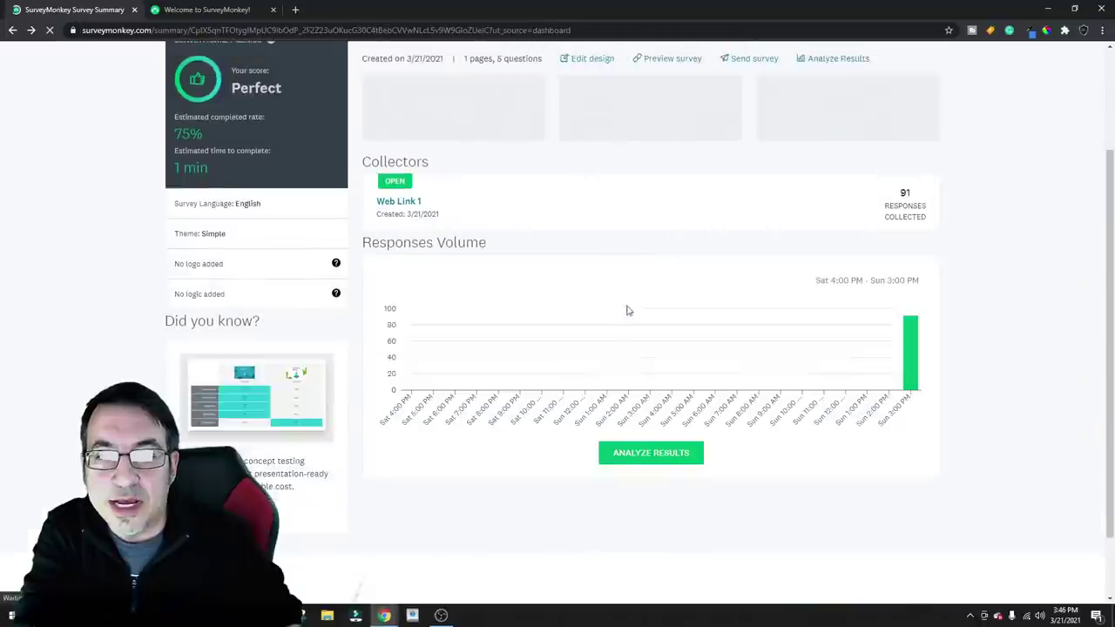
scroll(523, 301, "up", 2)
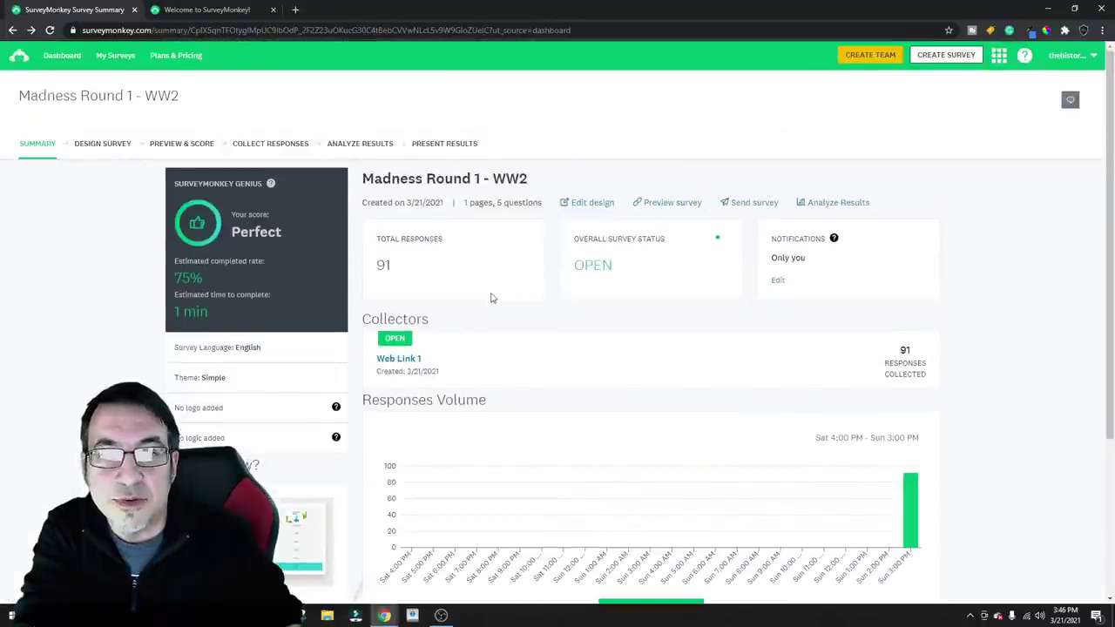
left_click(19, 59)
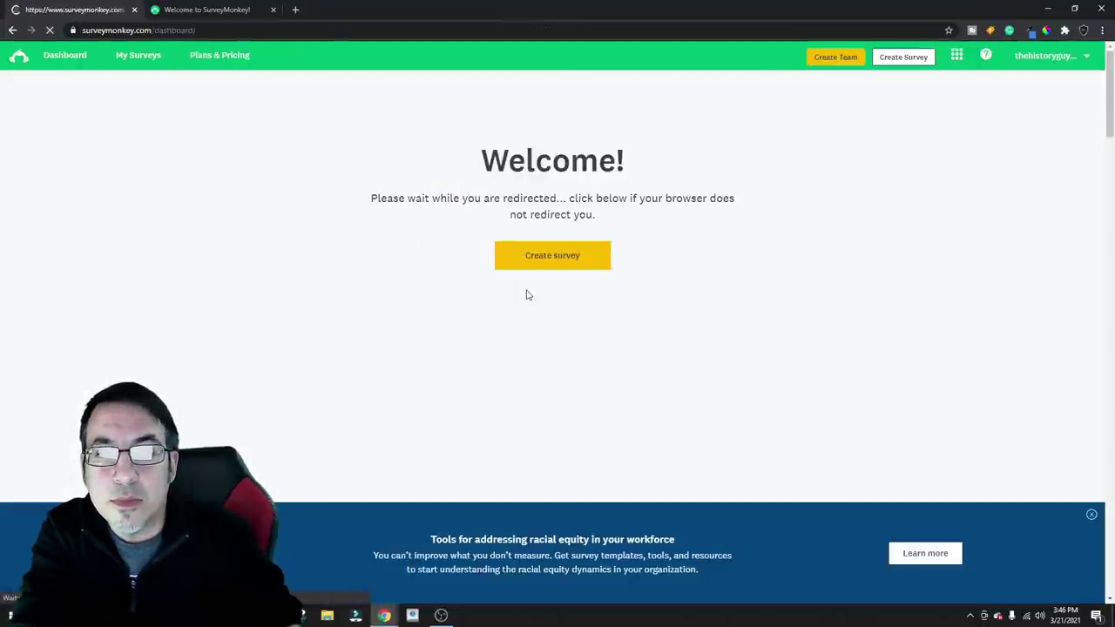
scroll(781, 379, "down", 1)
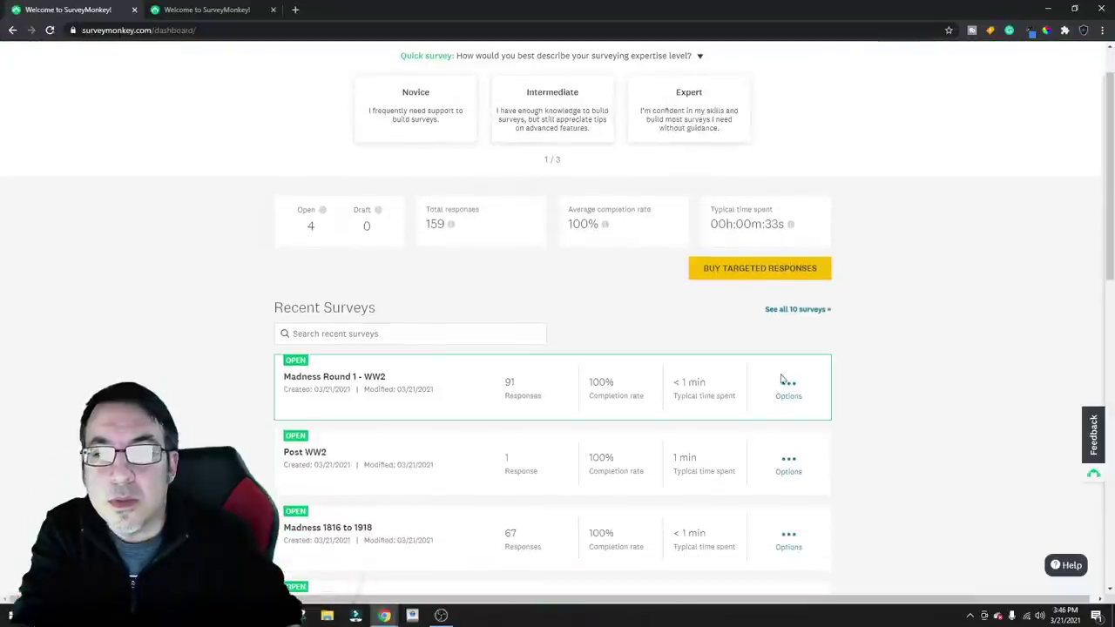
left_click(788, 384)
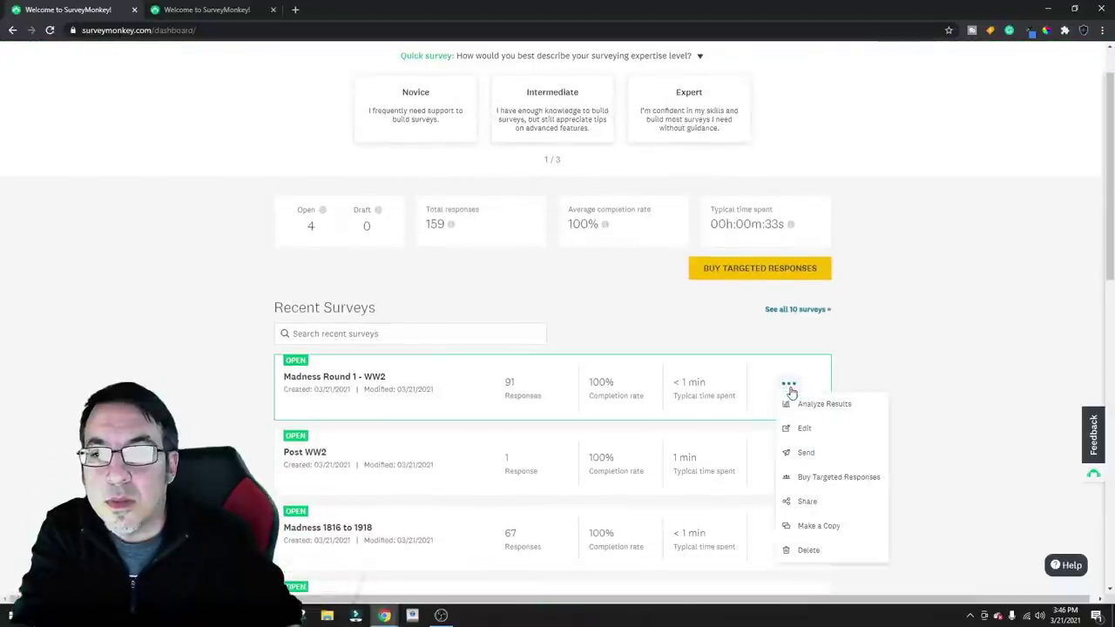
left_click(829, 551)
left_click(704, 309)
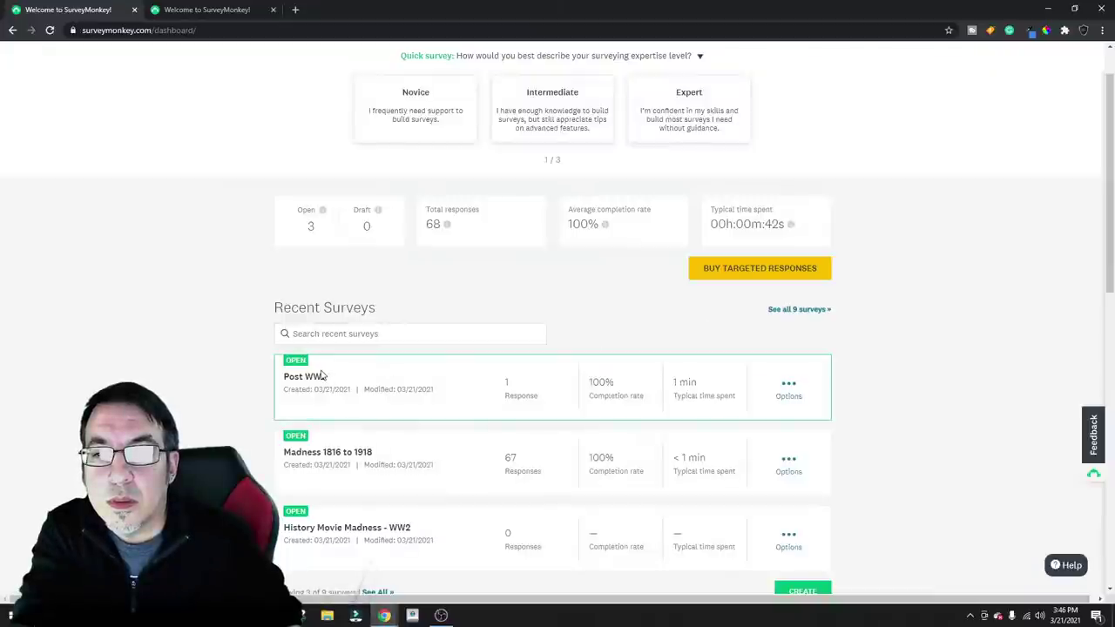
Check the summary and analyzed results of the "Madness 1816 to 1918" survey, then return to the dashboard
left_click(363, 457)
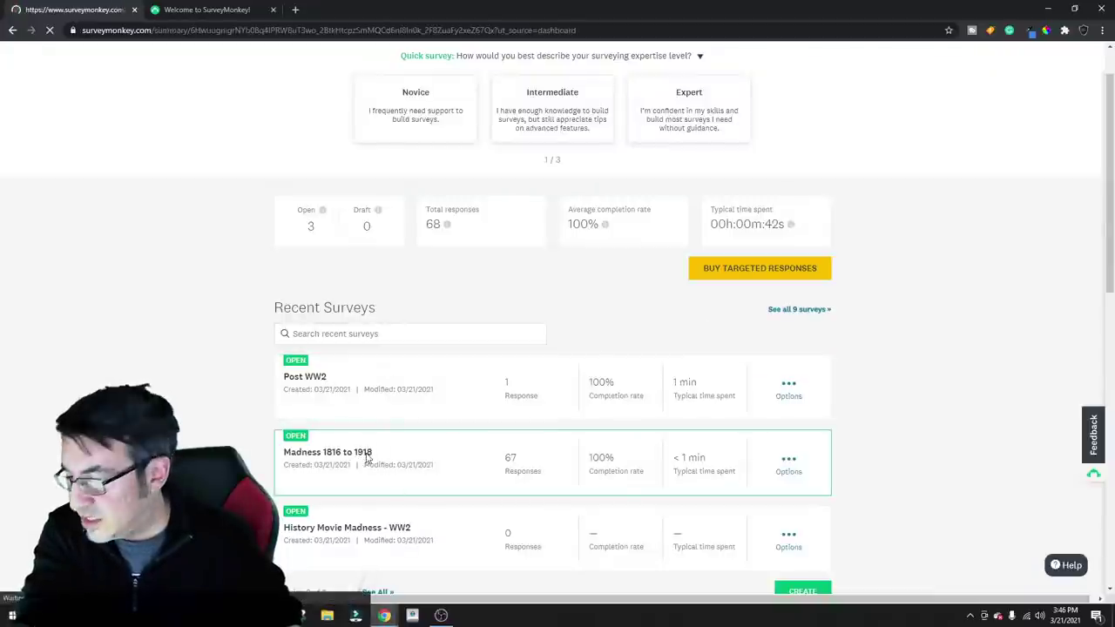
scroll(579, 410, "down", 2)
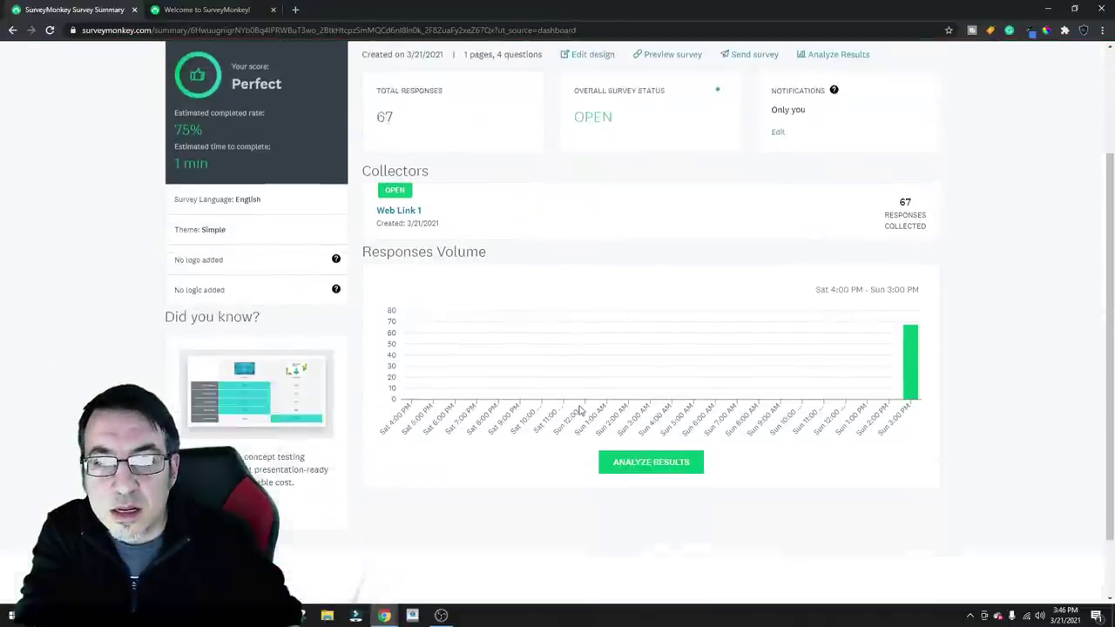
scroll(579, 409, "down", 1)
scroll(577, 403, "up", 1)
left_click(635, 449)
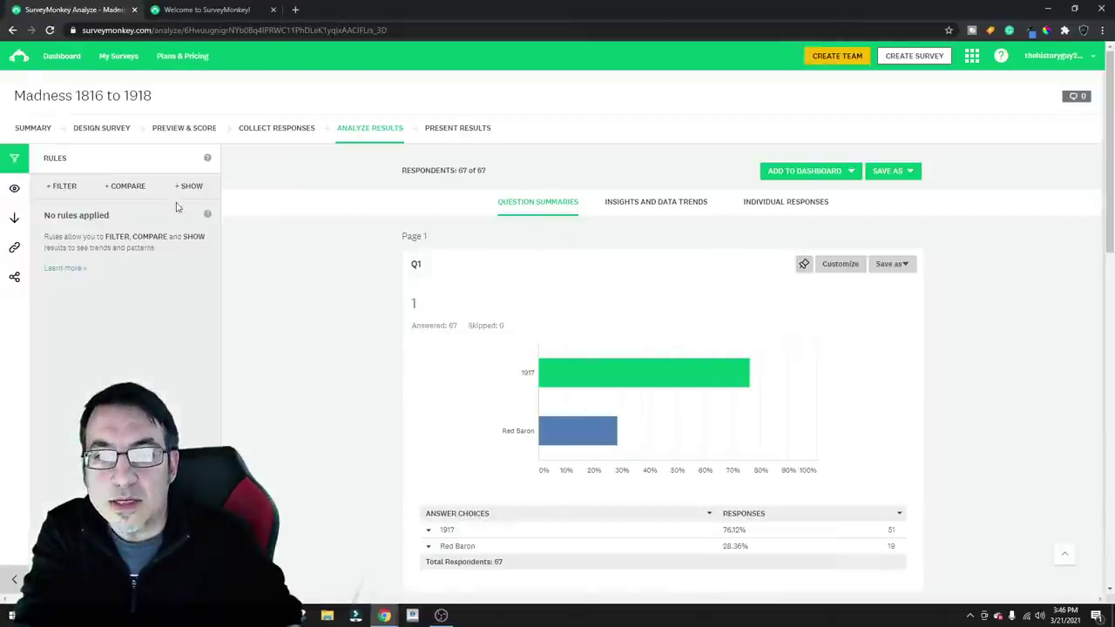
left_click(12, 29)
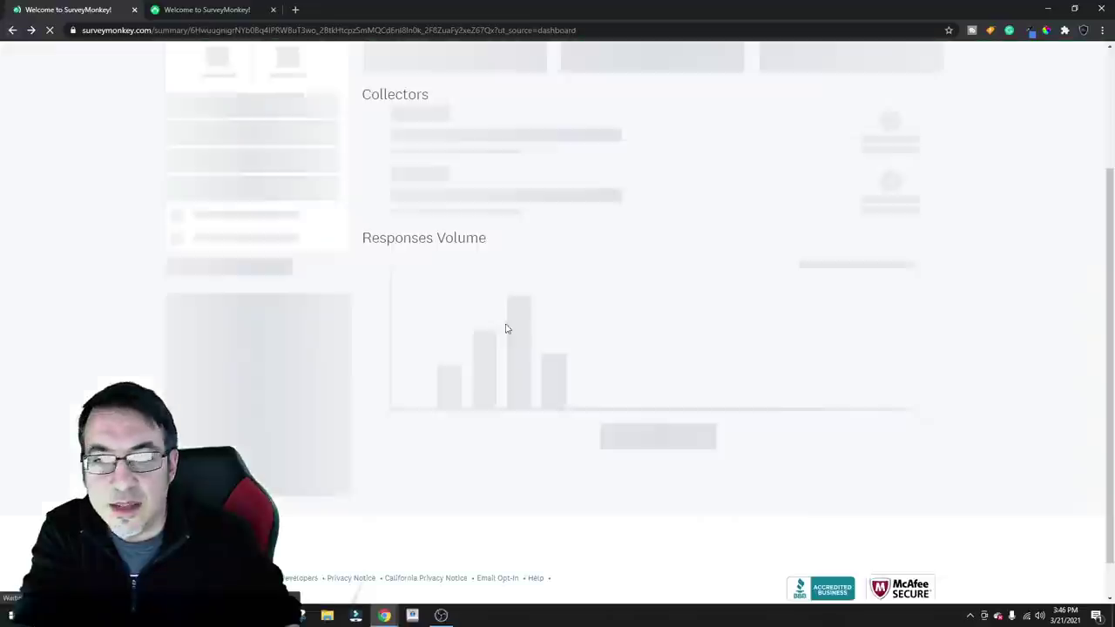
left_click(12, 30)
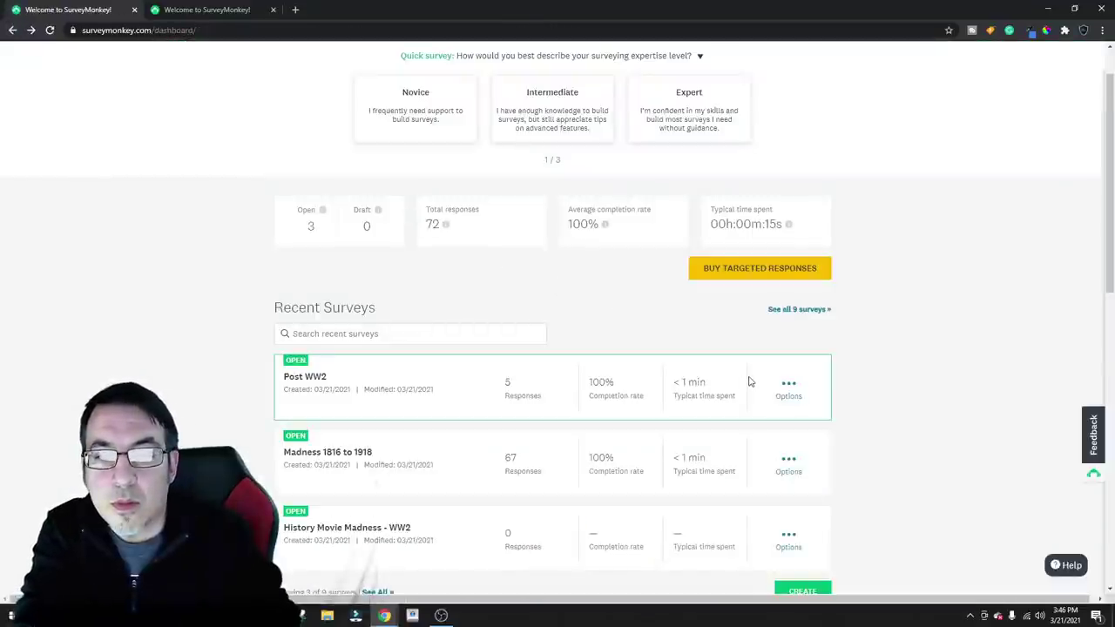
Open the "Post WW2" survey's Web Link 1 collector and copy its survey link
scroll(749, 381, "down", 1)
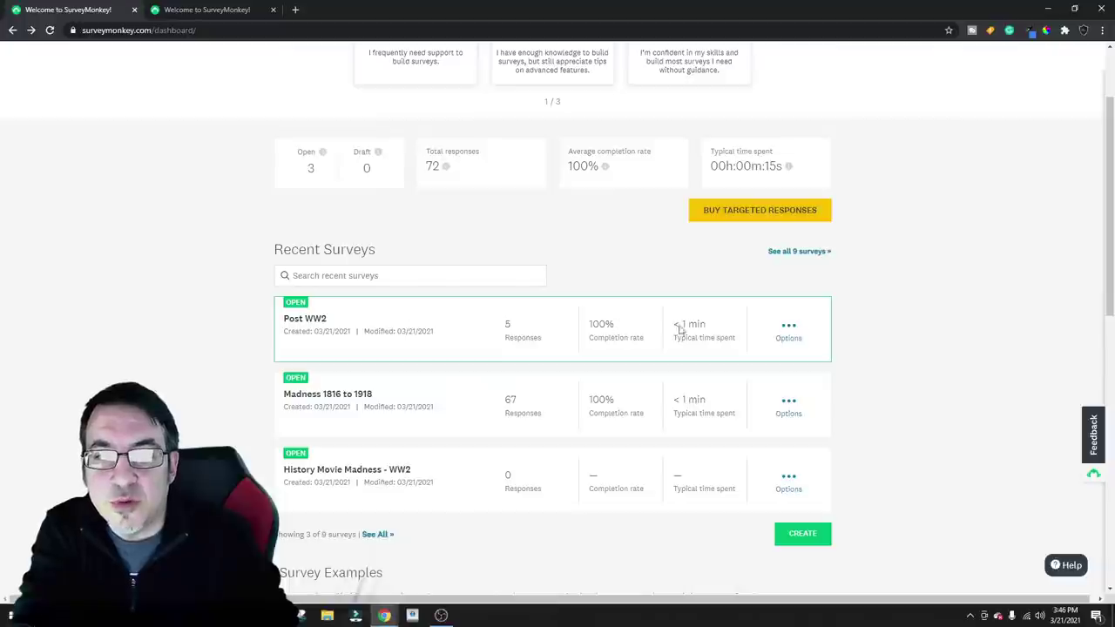
left_click(788, 331)
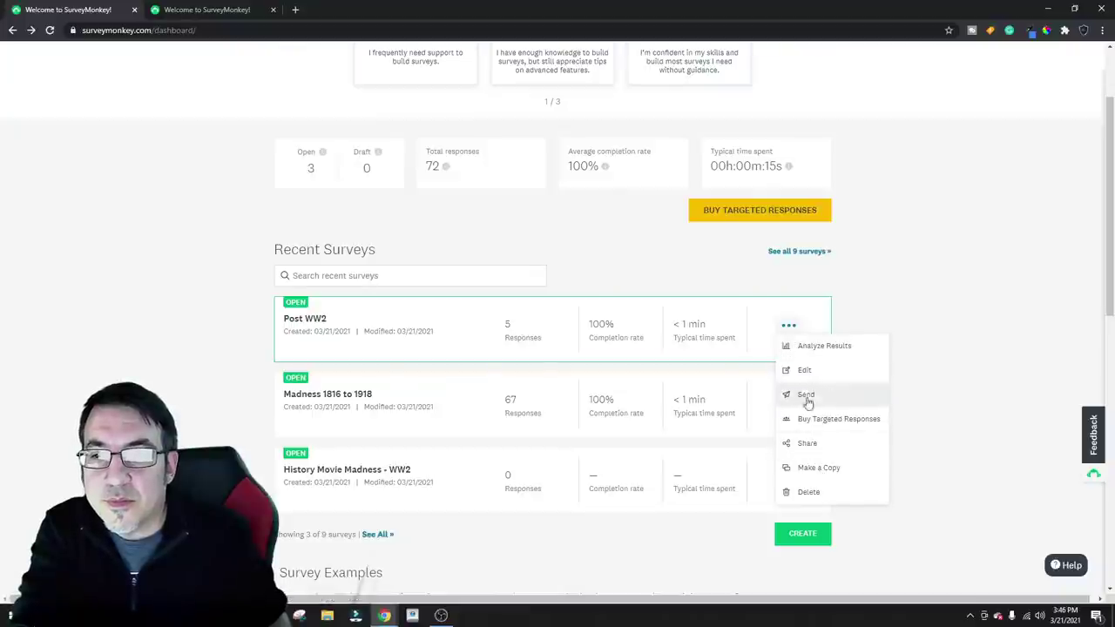
left_click(805, 369)
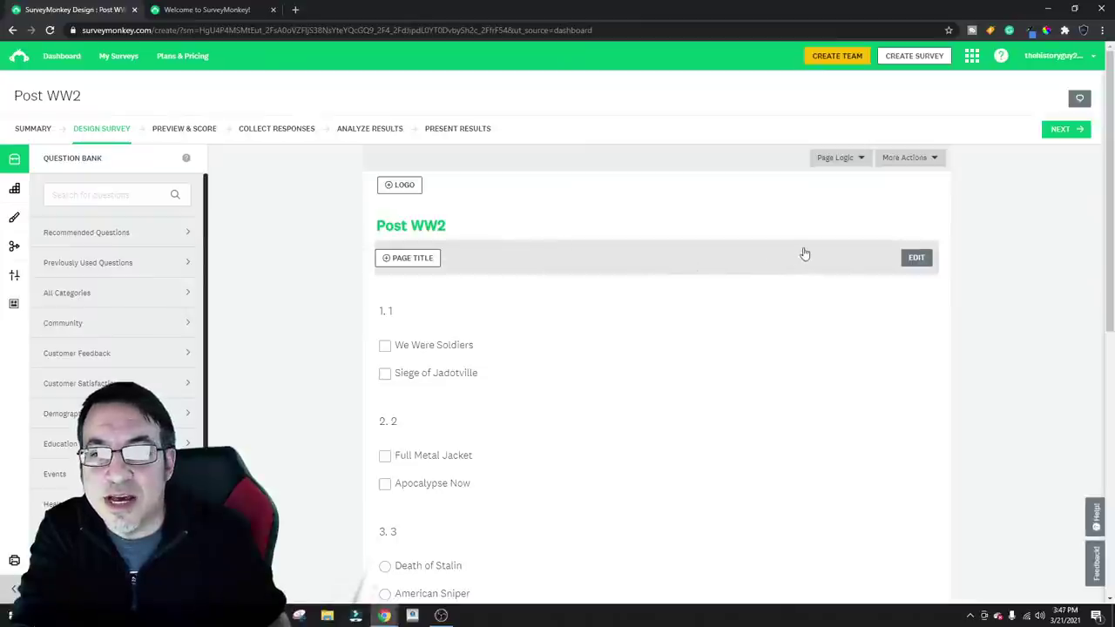
left_click(355, 126)
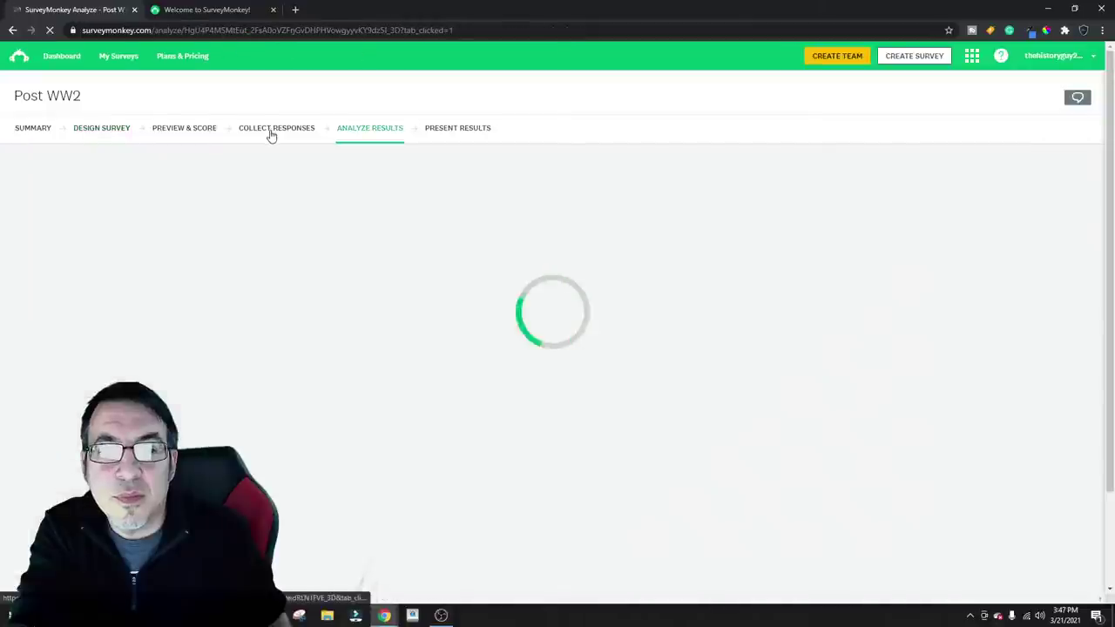
left_click(271, 133)
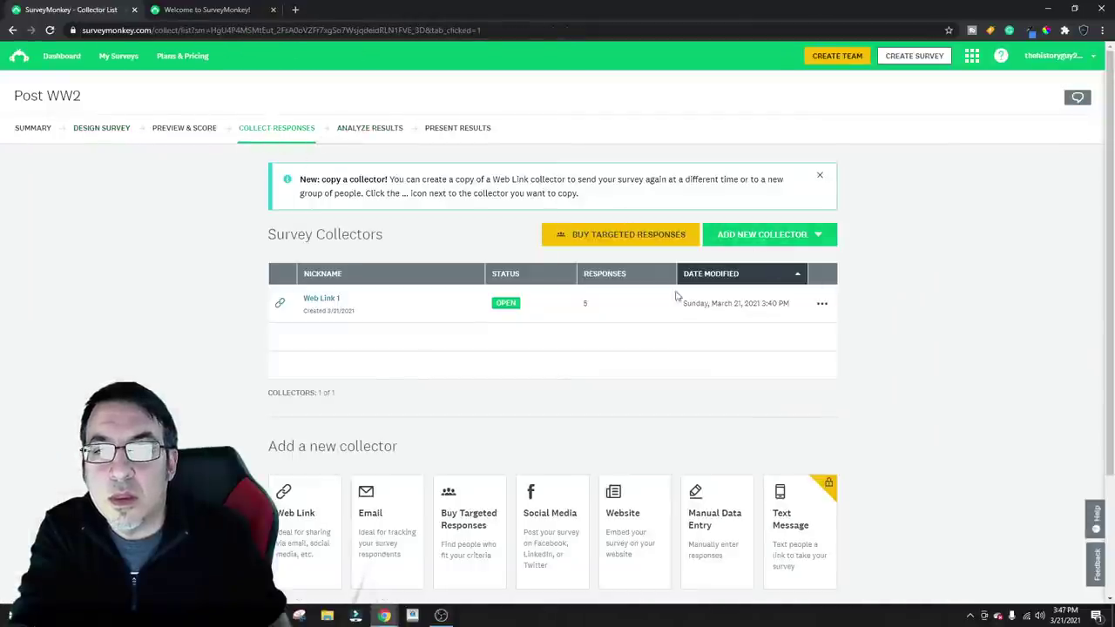
left_click(329, 301)
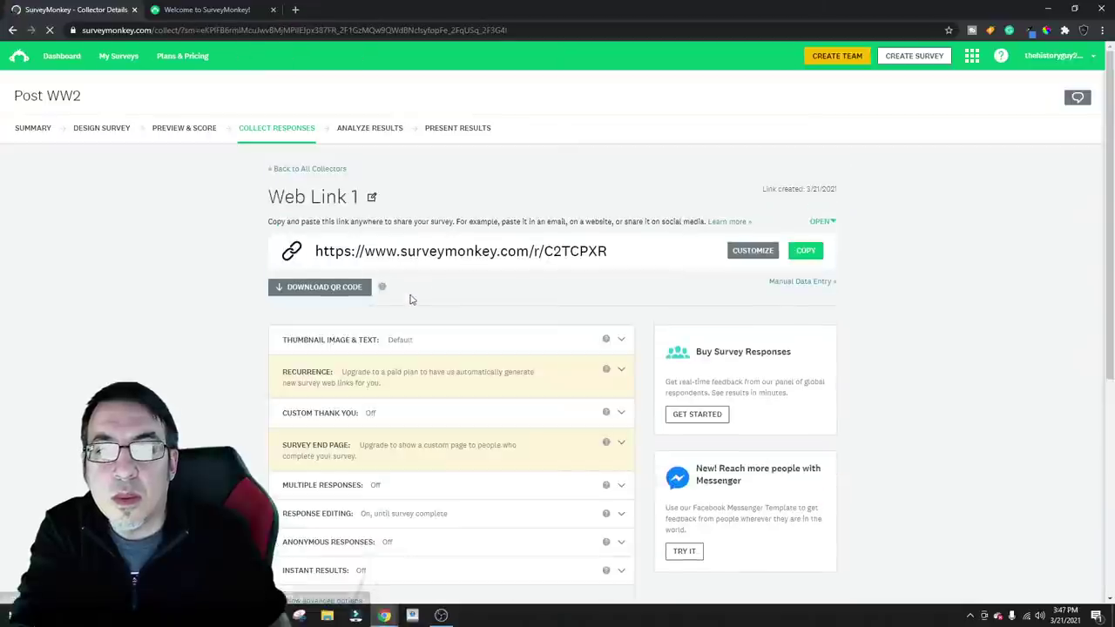
left_click(805, 250)
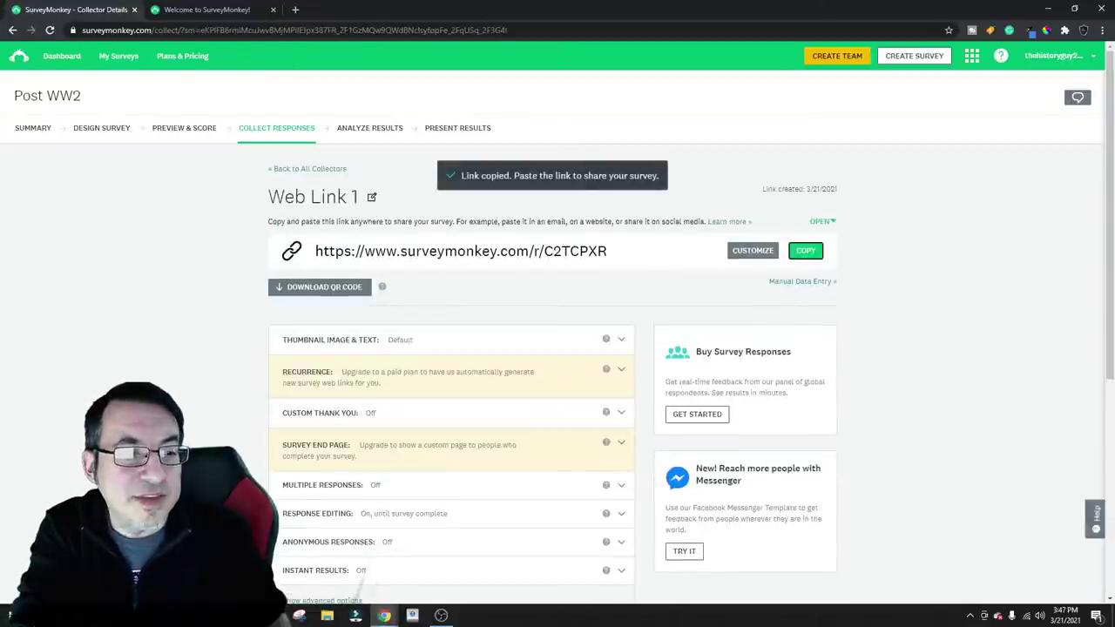
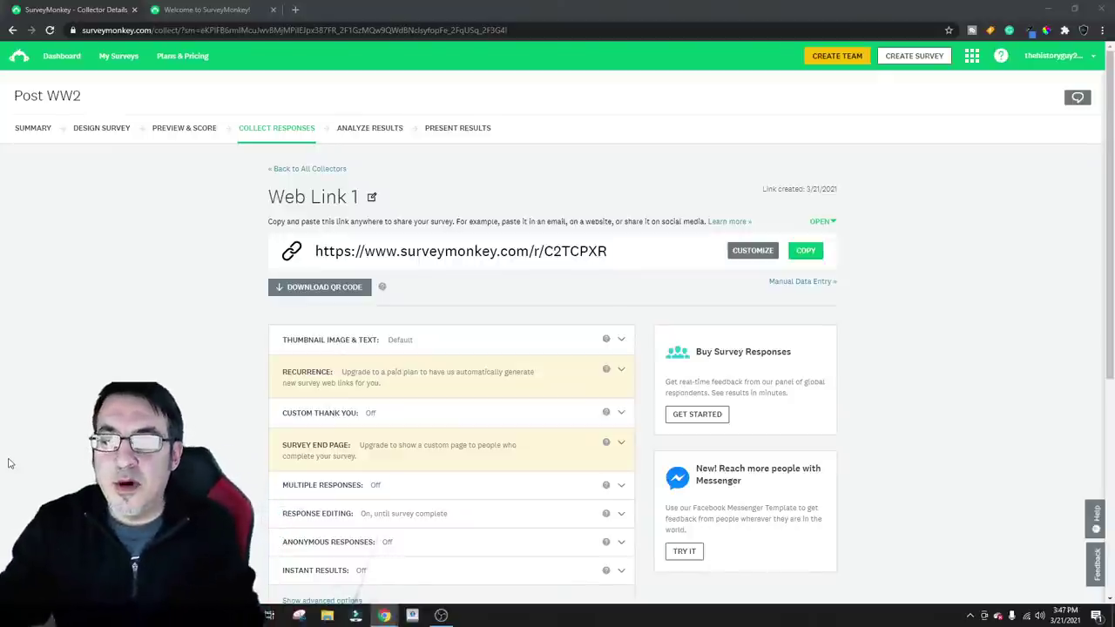
Reload the dashboard in the second browser tab and check the response counts of the recent surveys
left_click(207, 9)
scroll(239, 155, "up", 4)
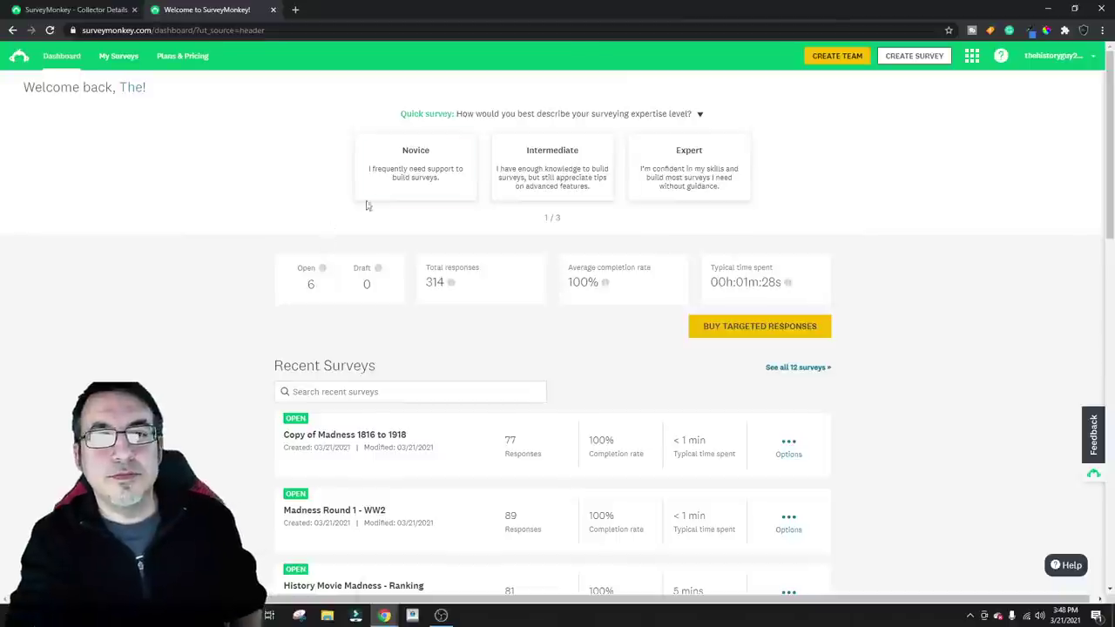
left_click(17, 63)
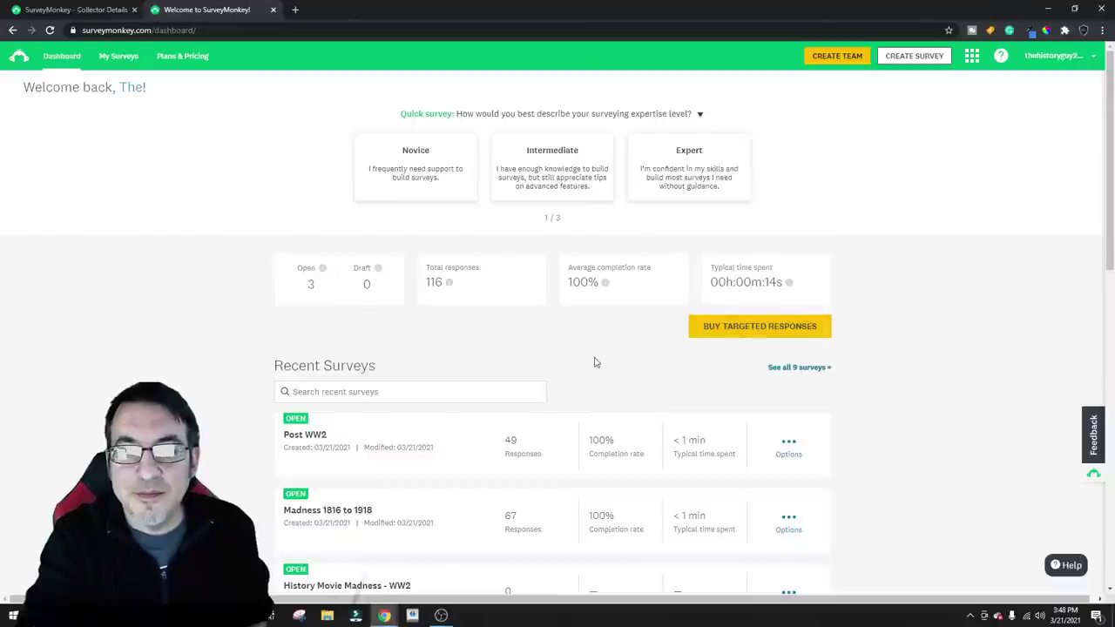
scroll(579, 297, "down", 3)
scroll(629, 273, "up", 3)
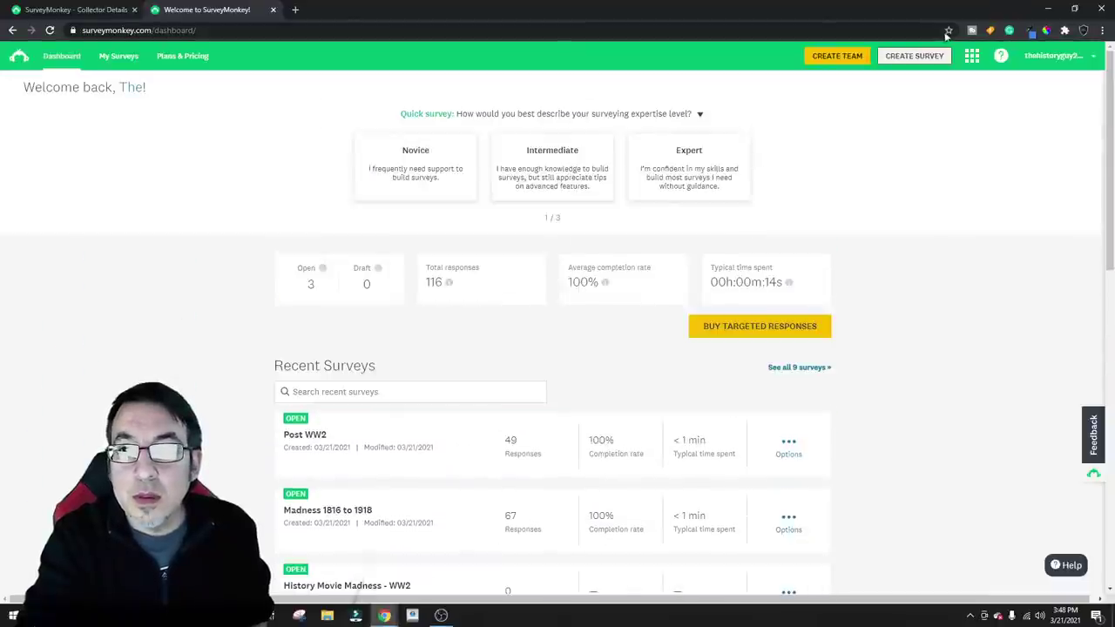
Create a new survey from scratch named "Round of 16" in the one-question-at-a-time format
left_click(917, 58)
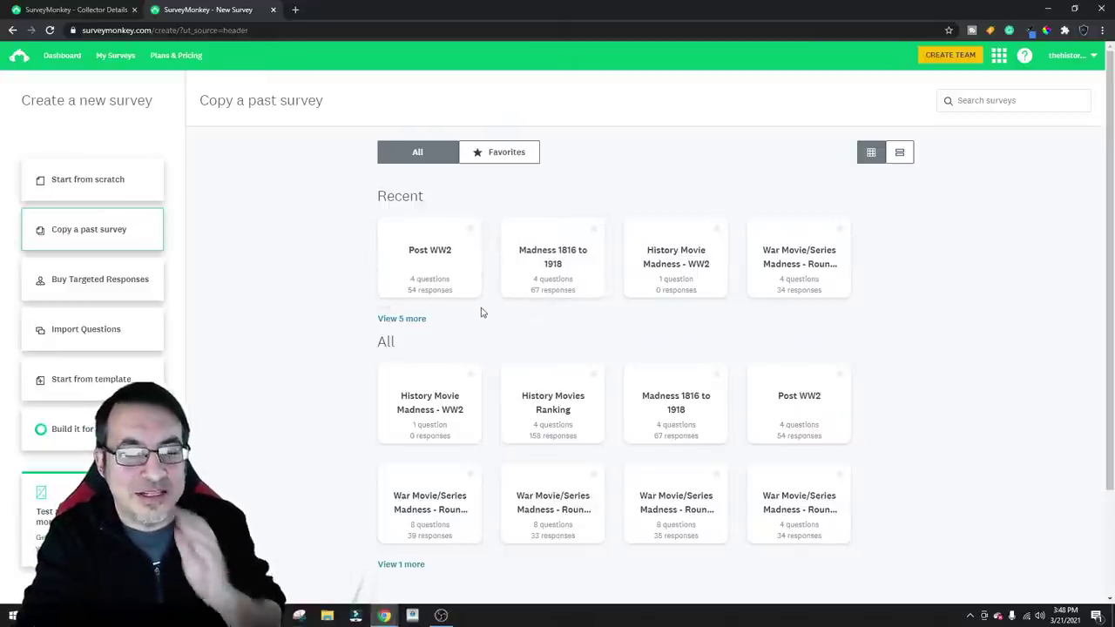
left_click(135, 194)
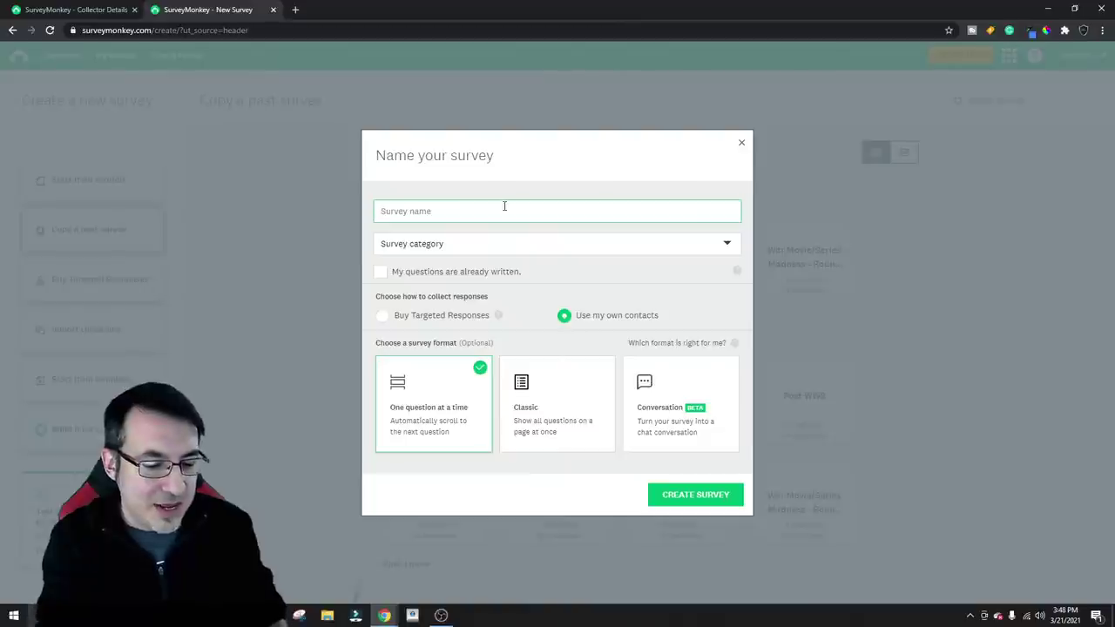
type("P")
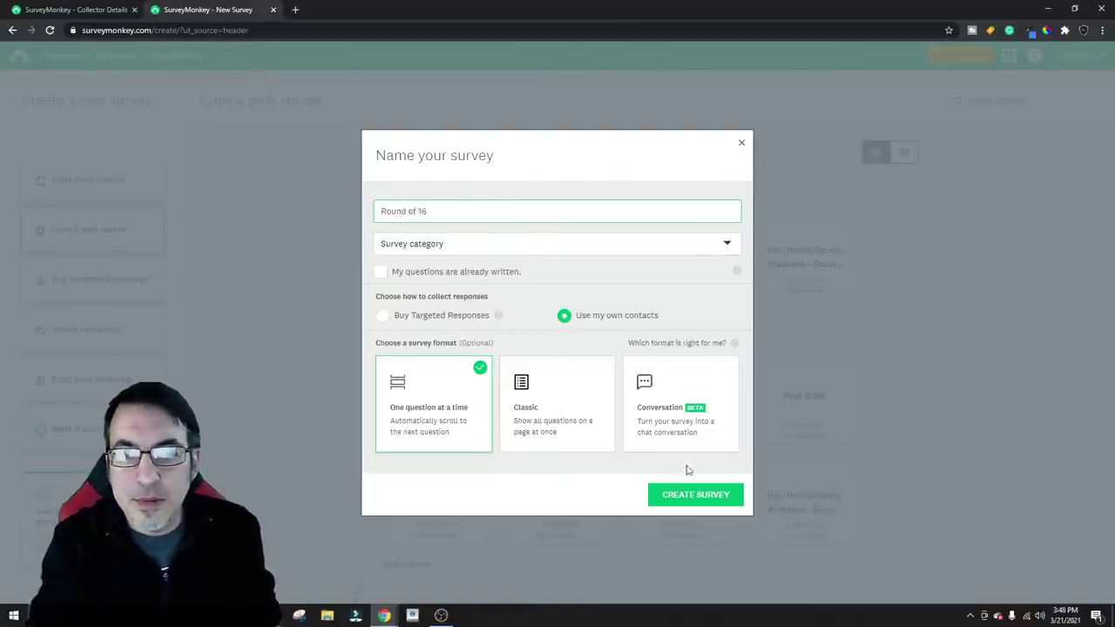
left_click(696, 496)
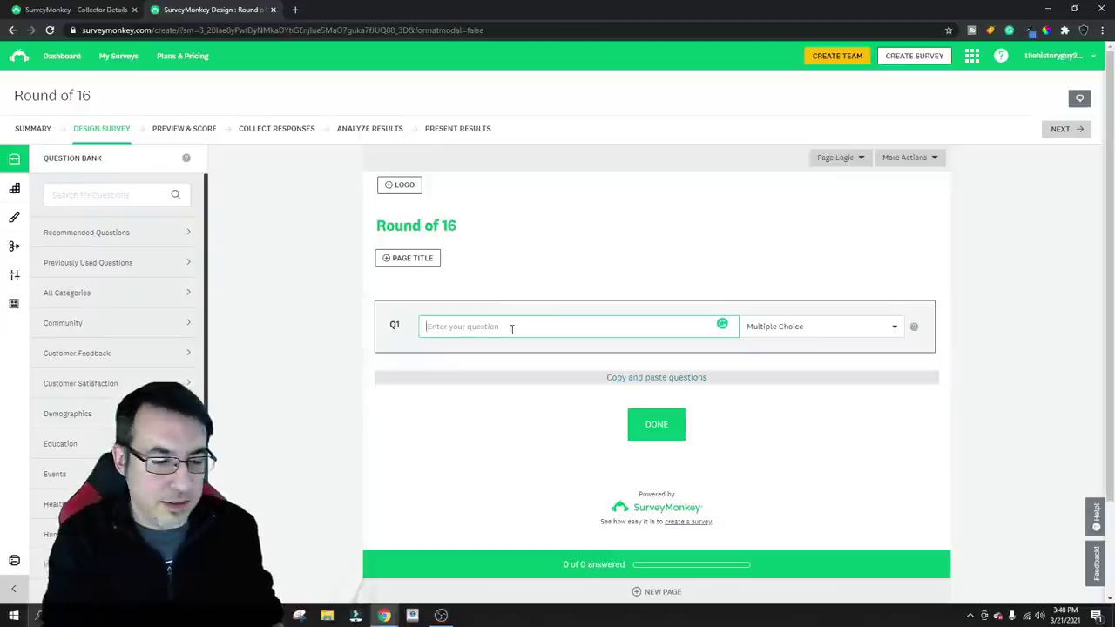
Start the first question with the placeholder text "1" and set its type to Checkboxes
type("t")
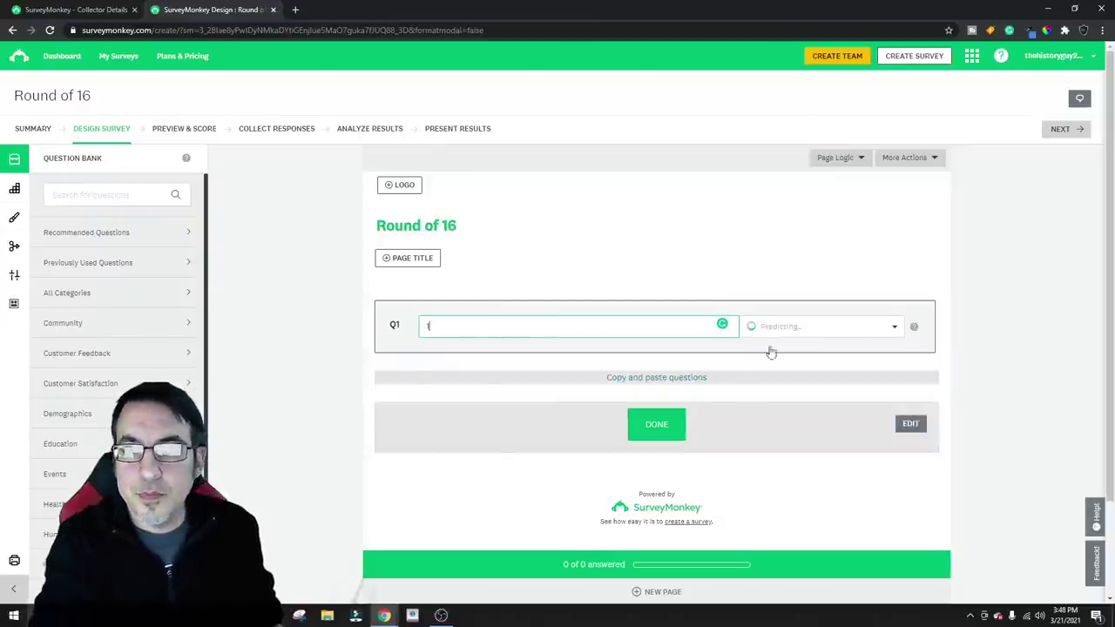
left_click(771, 354)
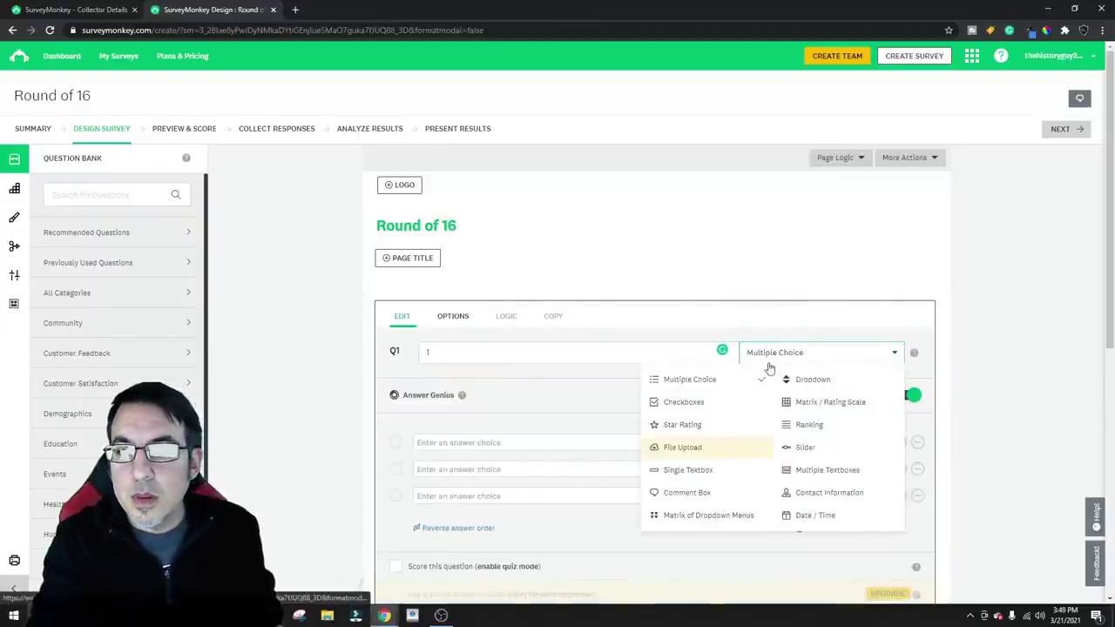
left_click(710, 402)
Enter "1917" and "All Quiet on the Western Front" as the first two answer choices of question 1
left_click(478, 335)
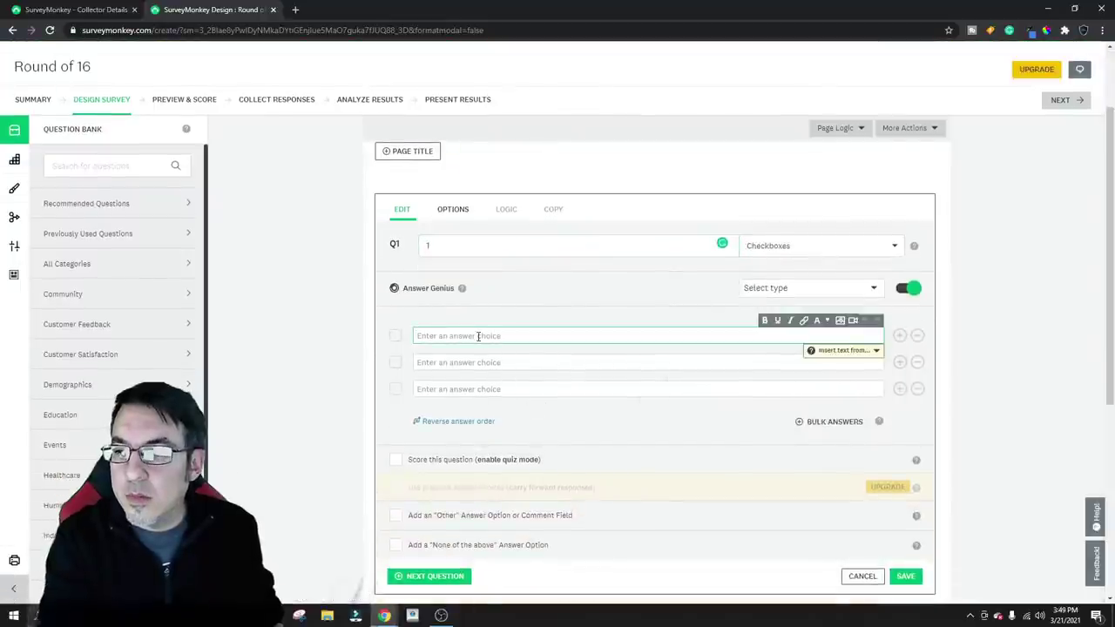
type("19")
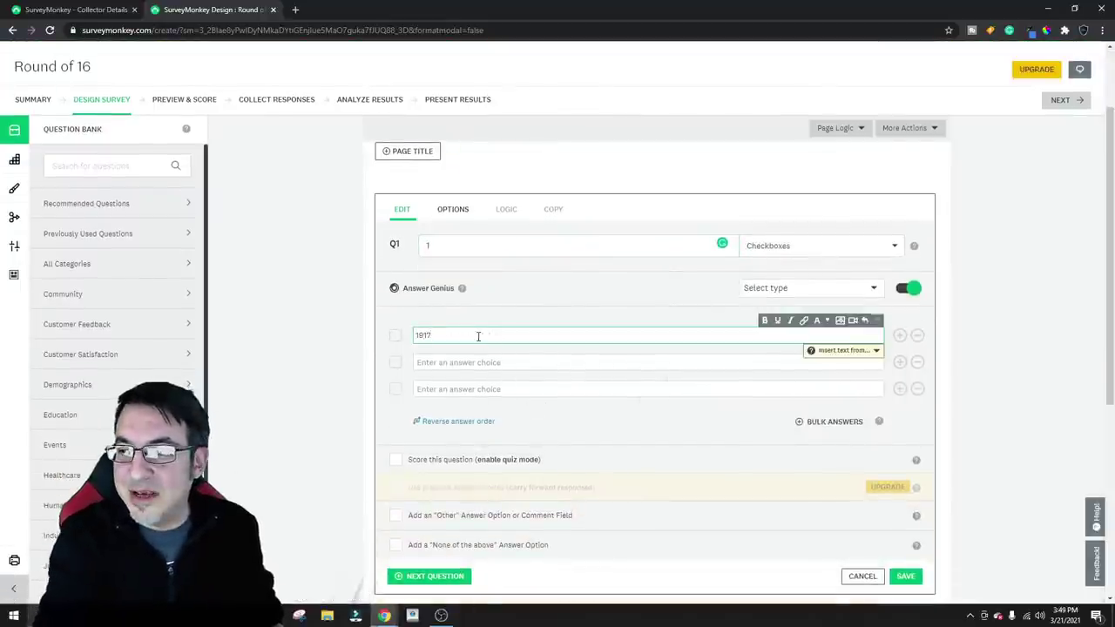
type("17")
left_click(486, 361)
type("All Quiet on t")
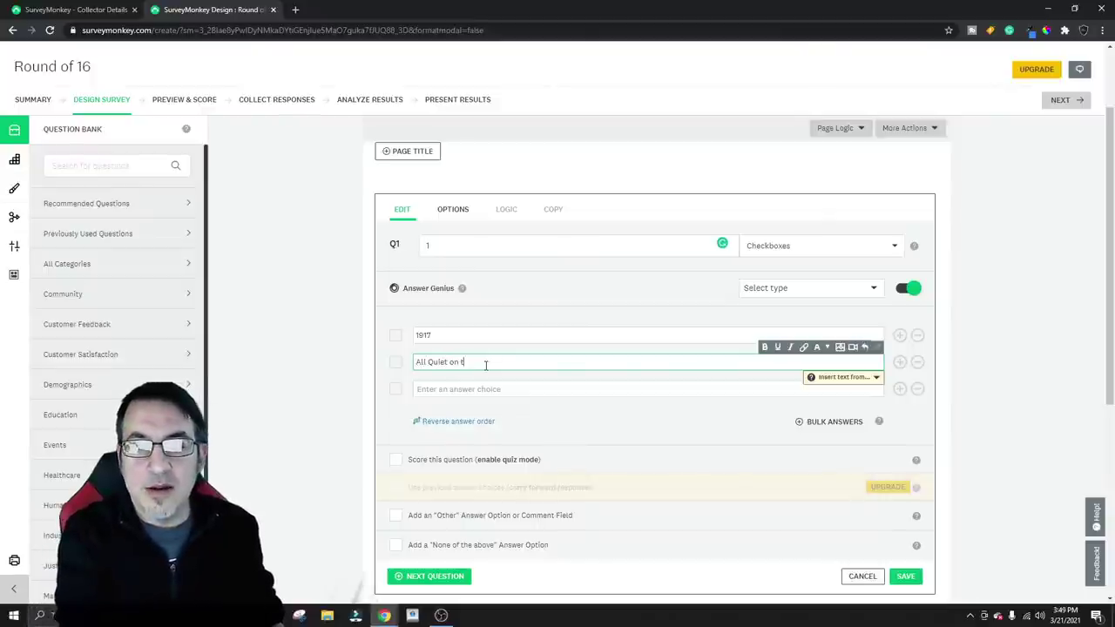
type("he Western Fron")
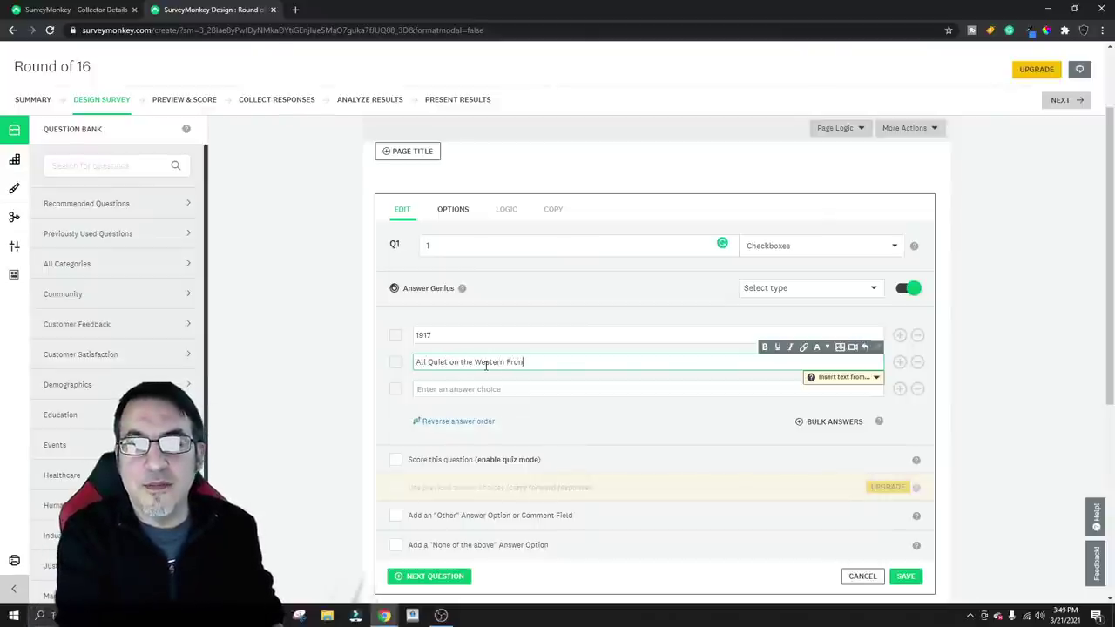
type("t")
scroll(553, 457, "down", 1)
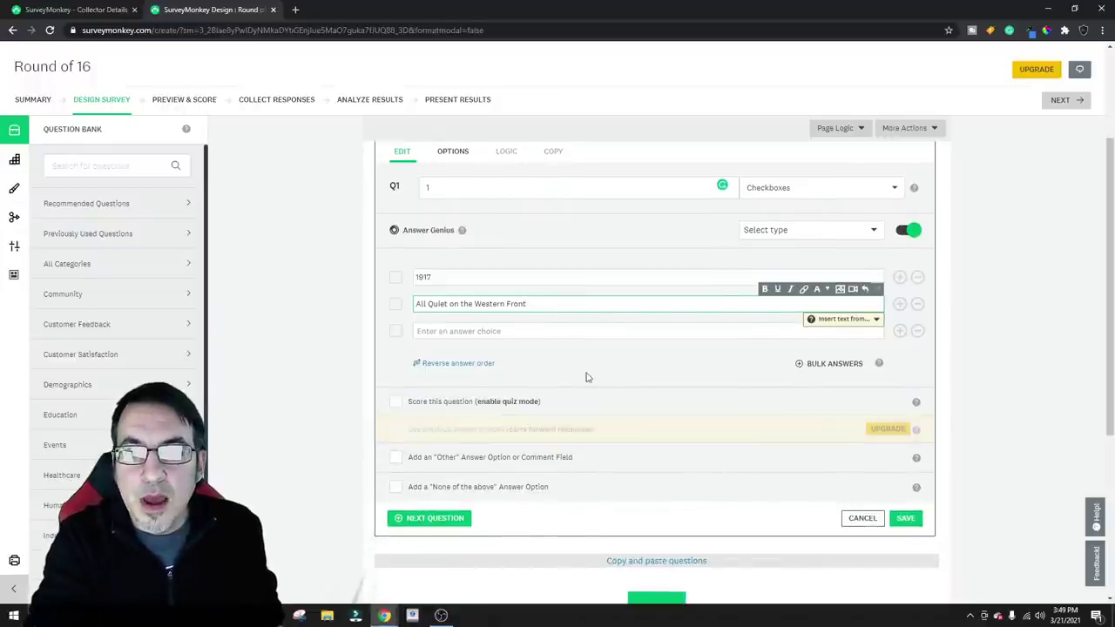
left_click(485, 331)
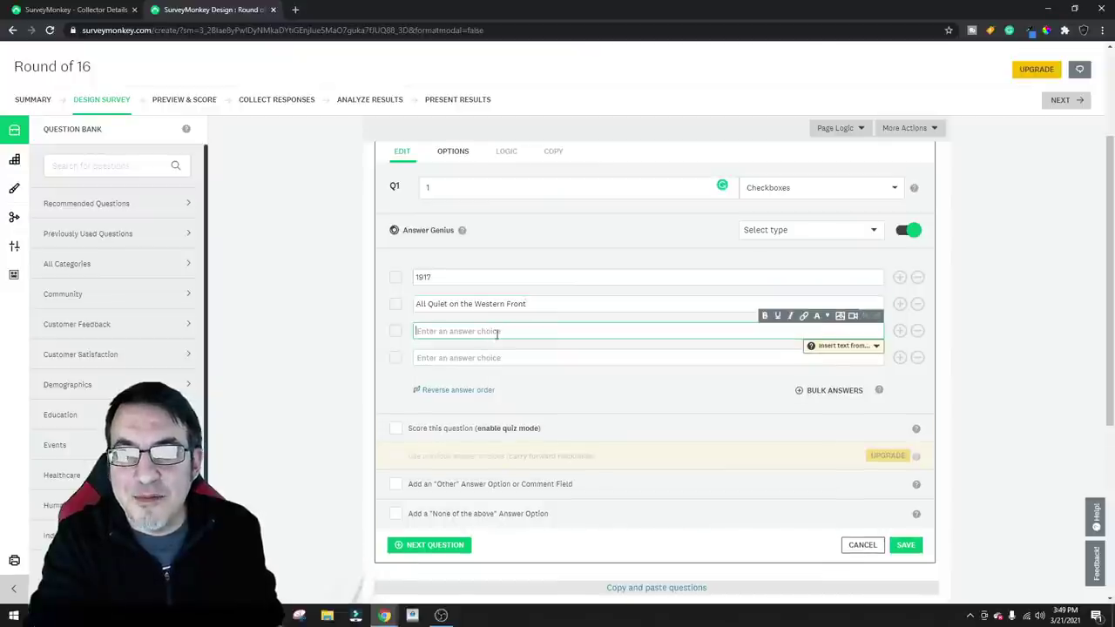
Replace the text of question 1 with "1816 to 1918"
scroll(539, 326, "up", 1)
left_click(458, 247)
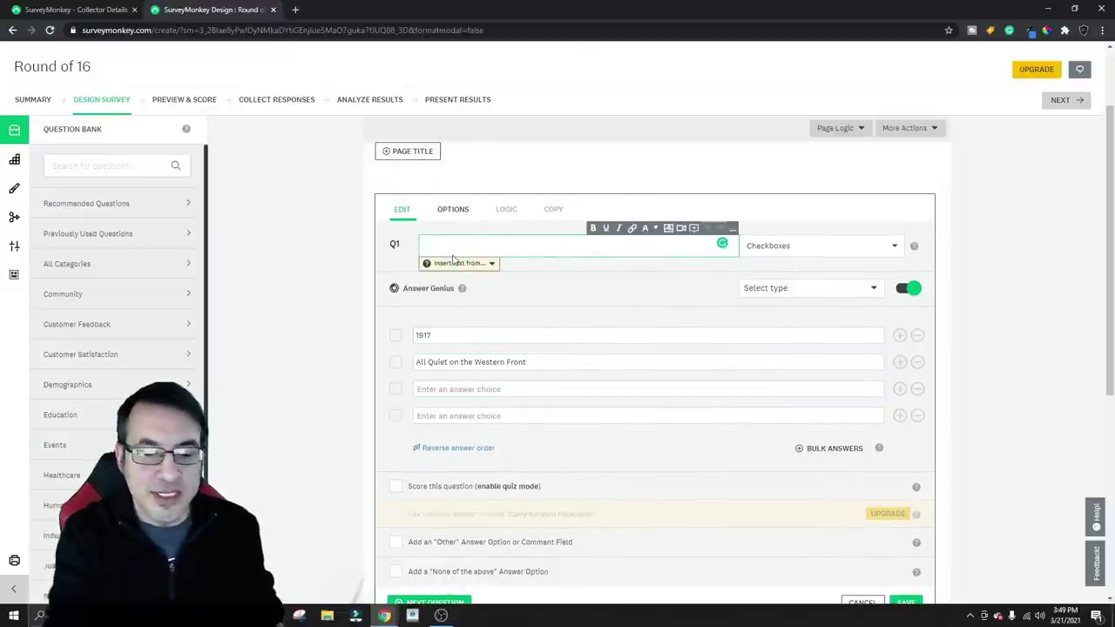
key("BackSpace")
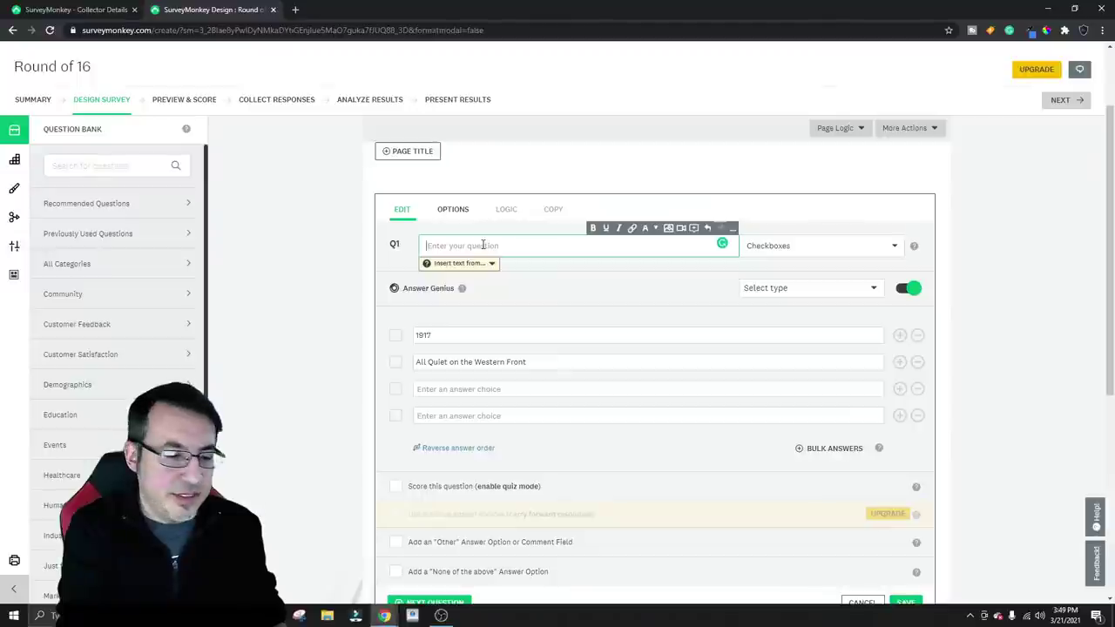
type("18")
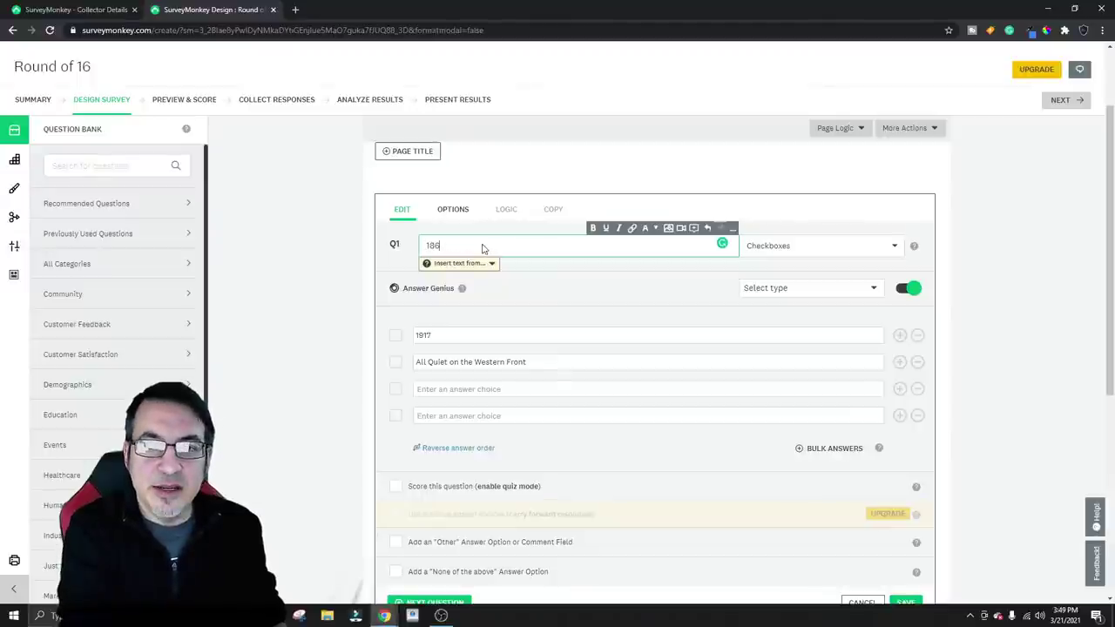
type("16 to 1")
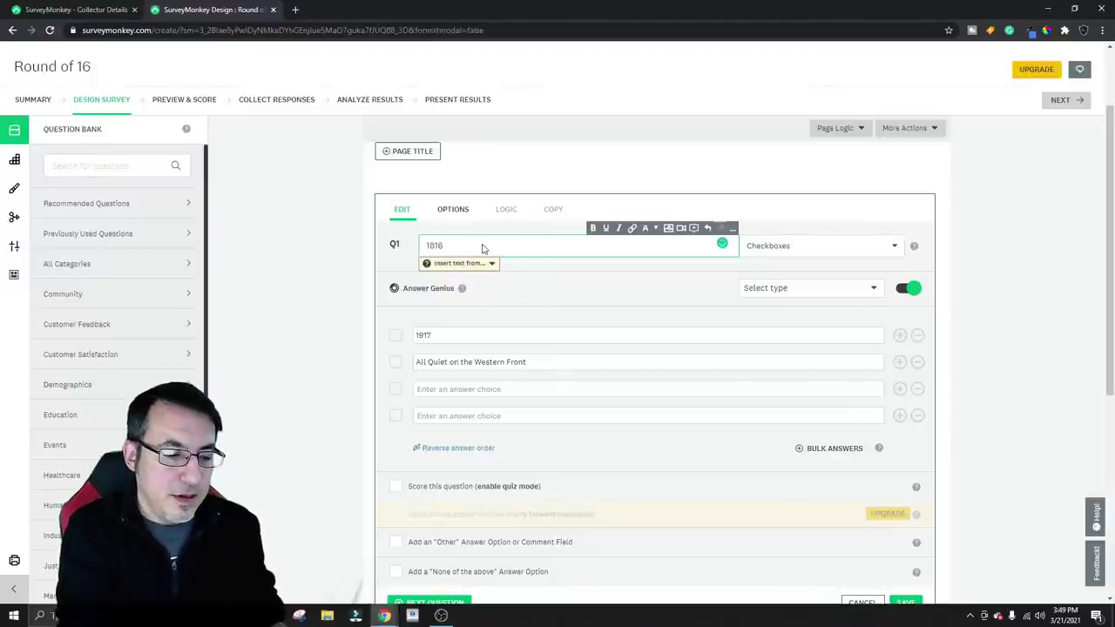
type("918")
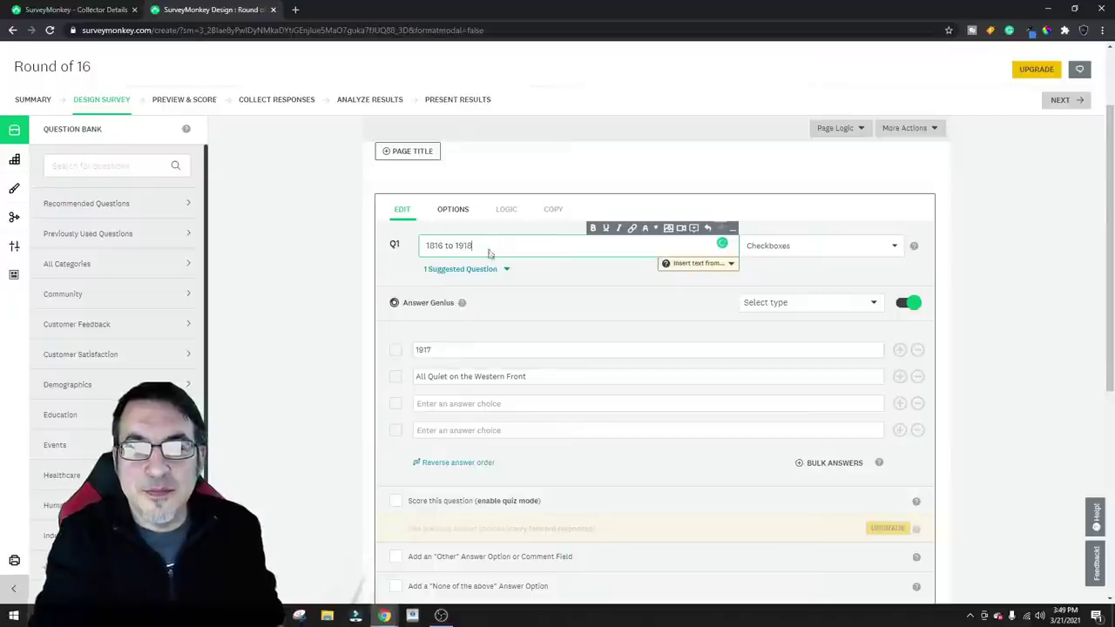
Add "Glory" and "Gettysburg" as the third and fourth answer choices of question 1 and save the question
scroll(599, 351, "down", 2)
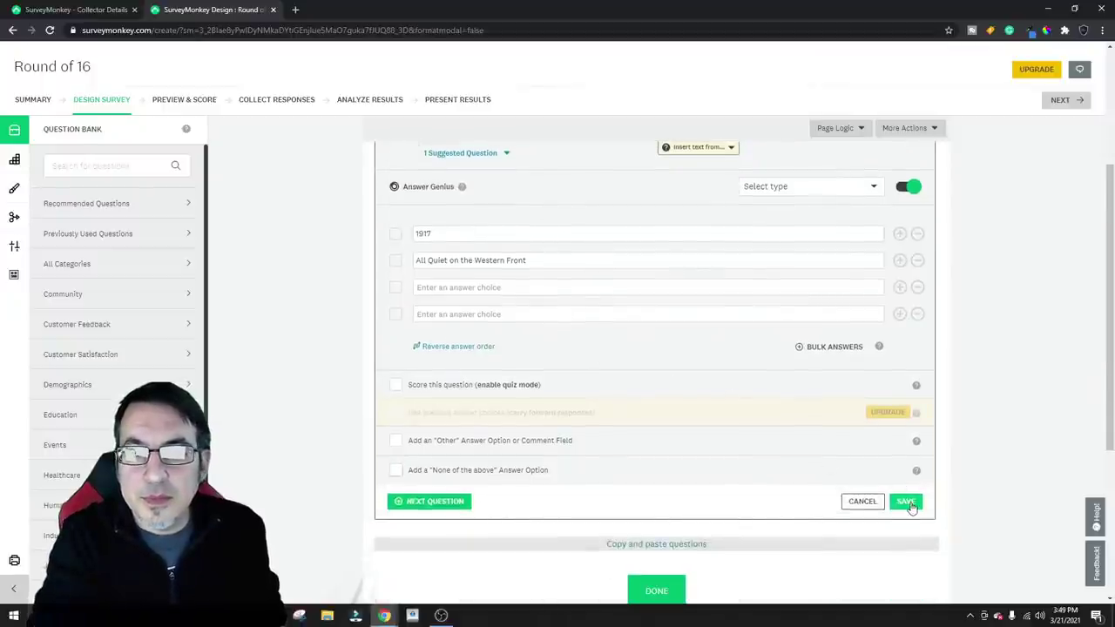
left_click(492, 286)
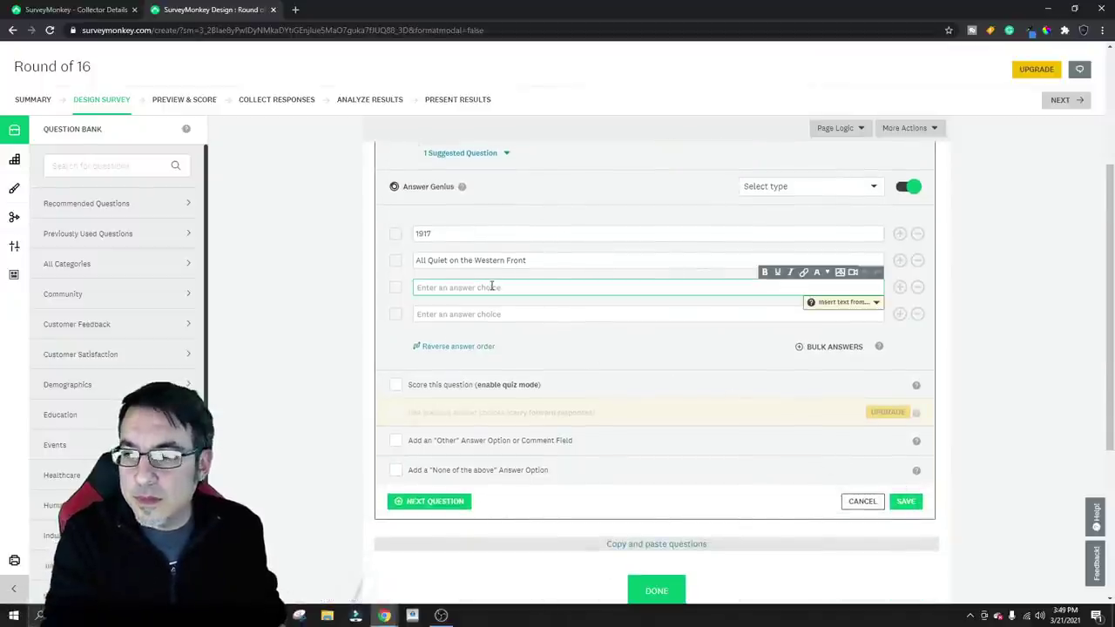
type("Glory")
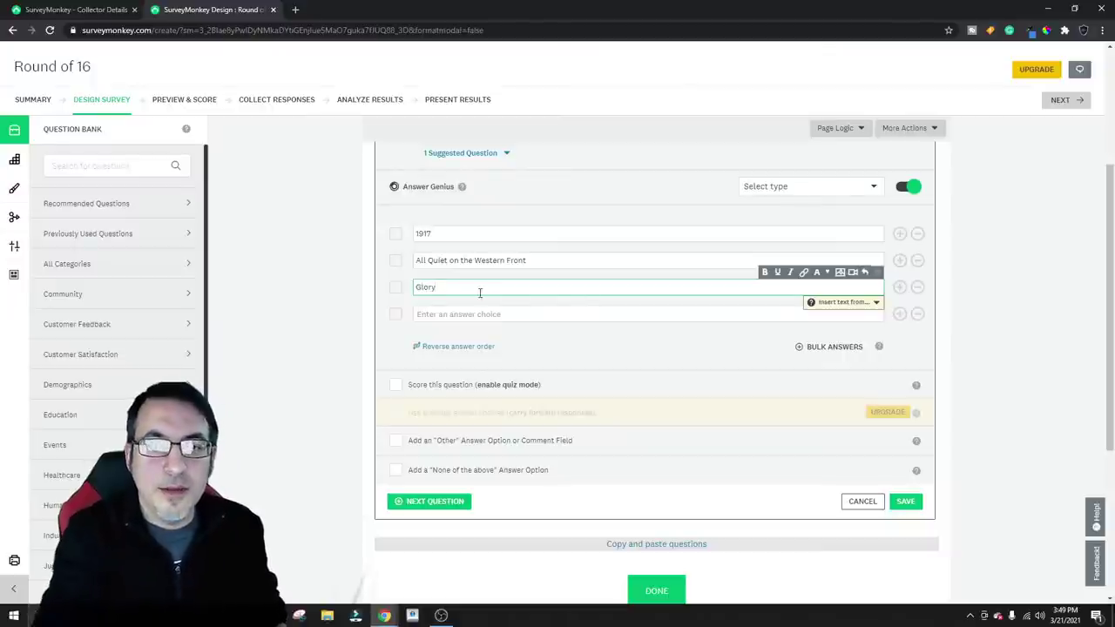
left_click(477, 309)
type("Gettybur")
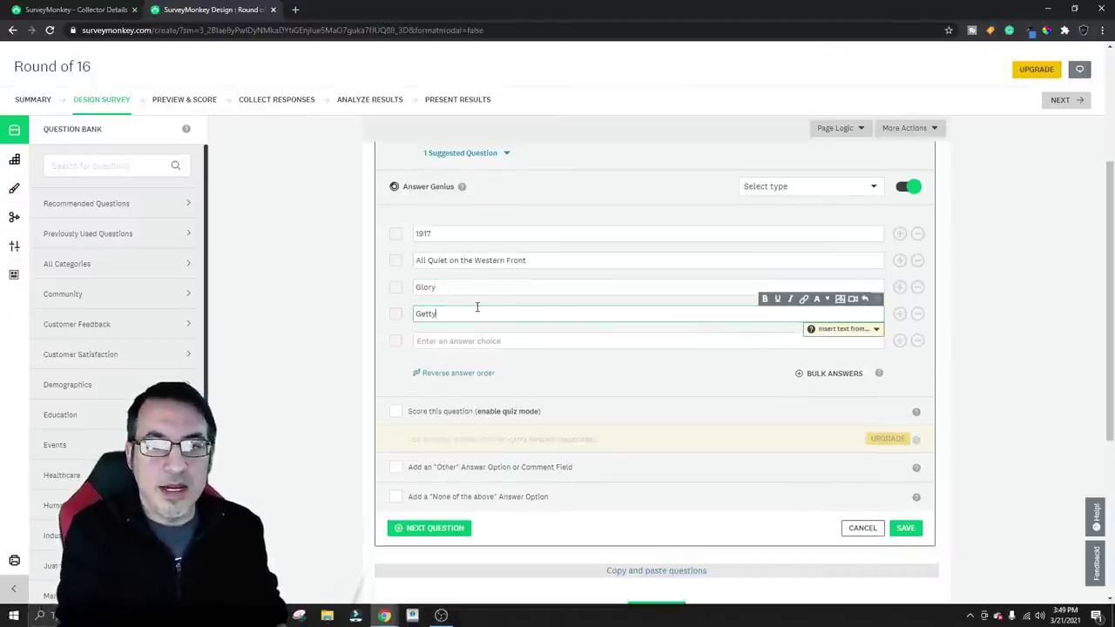
key("BackSpace")
key("BackSpace")
key("BackSpace")
type("sburg")
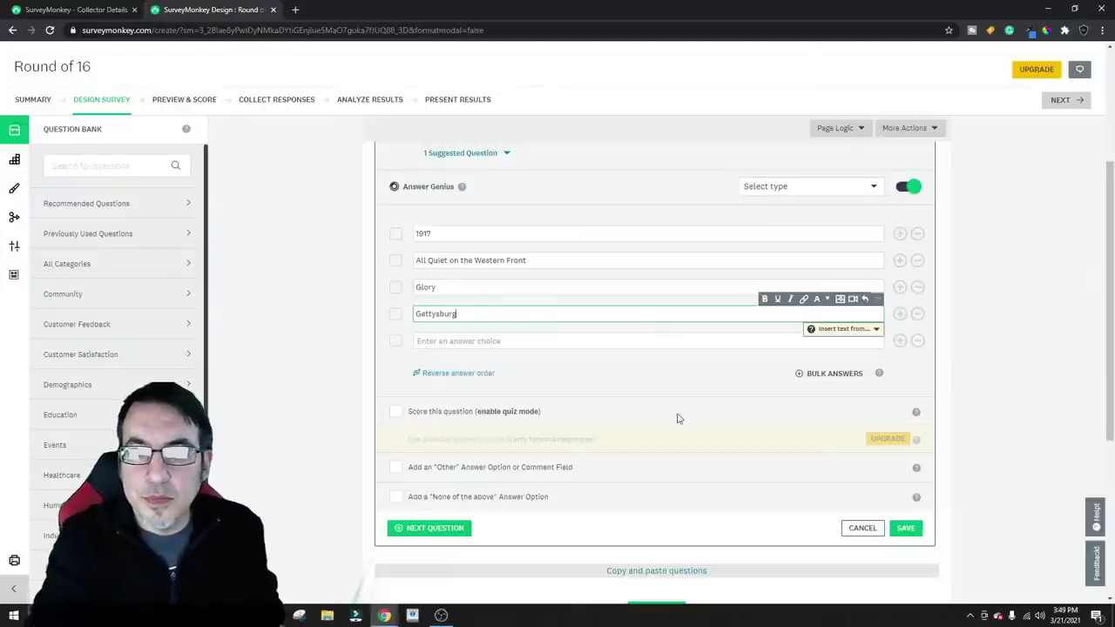
left_click(906, 528)
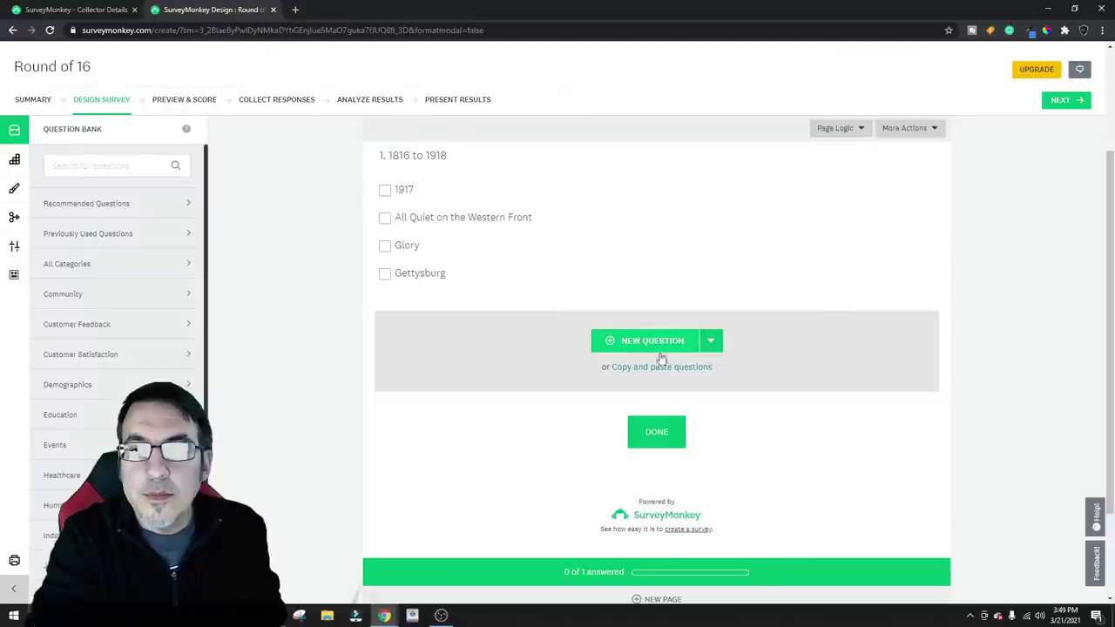
Add a second question titled "WW2" below the first and set its type to Checkboxes
scroll(702, 343, "up", 2)
left_click(838, 158)
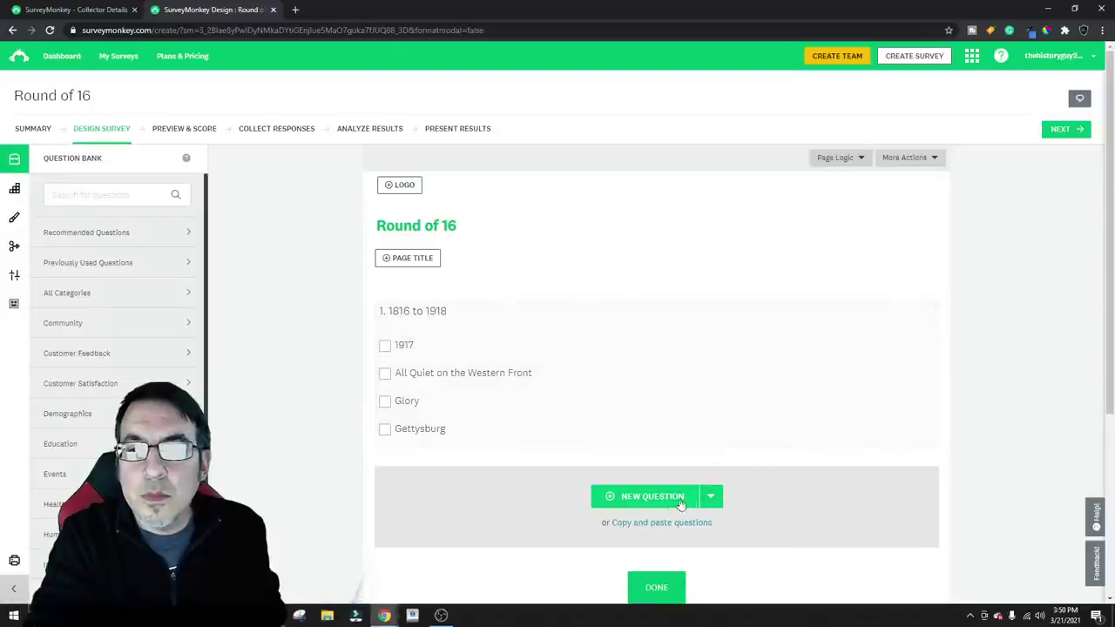
left_click(664, 495)
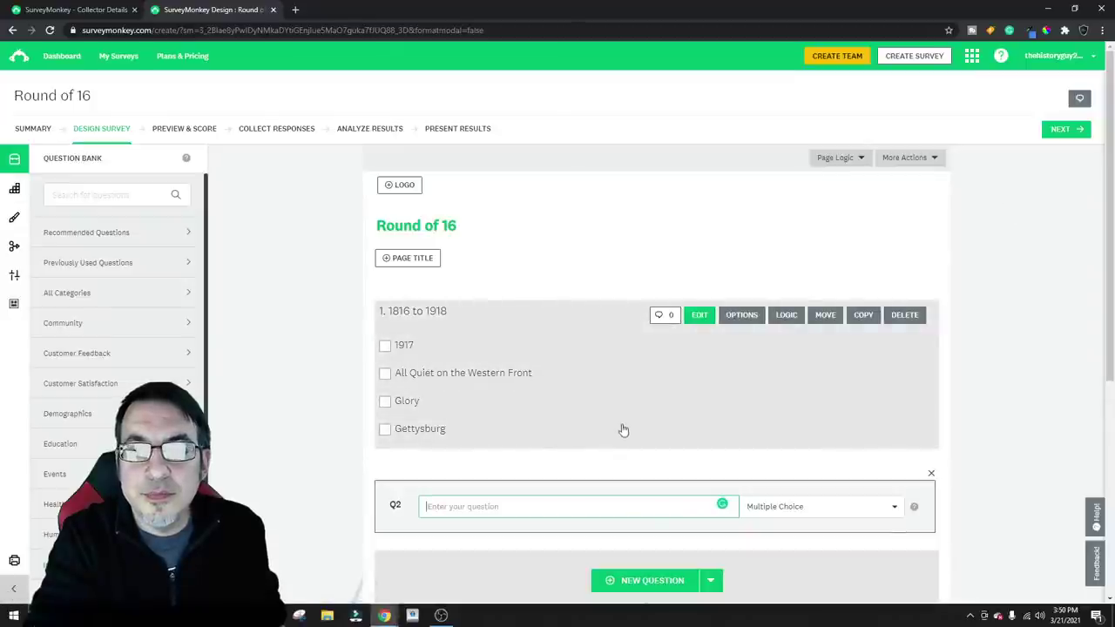
scroll(592, 405, "down", 1)
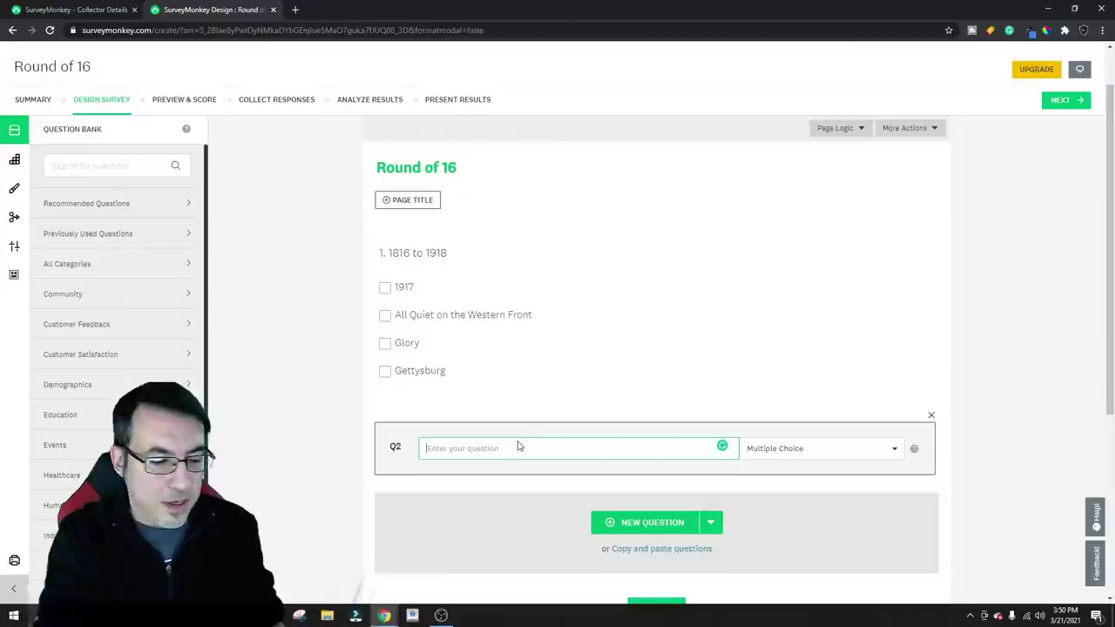
type("WW2")
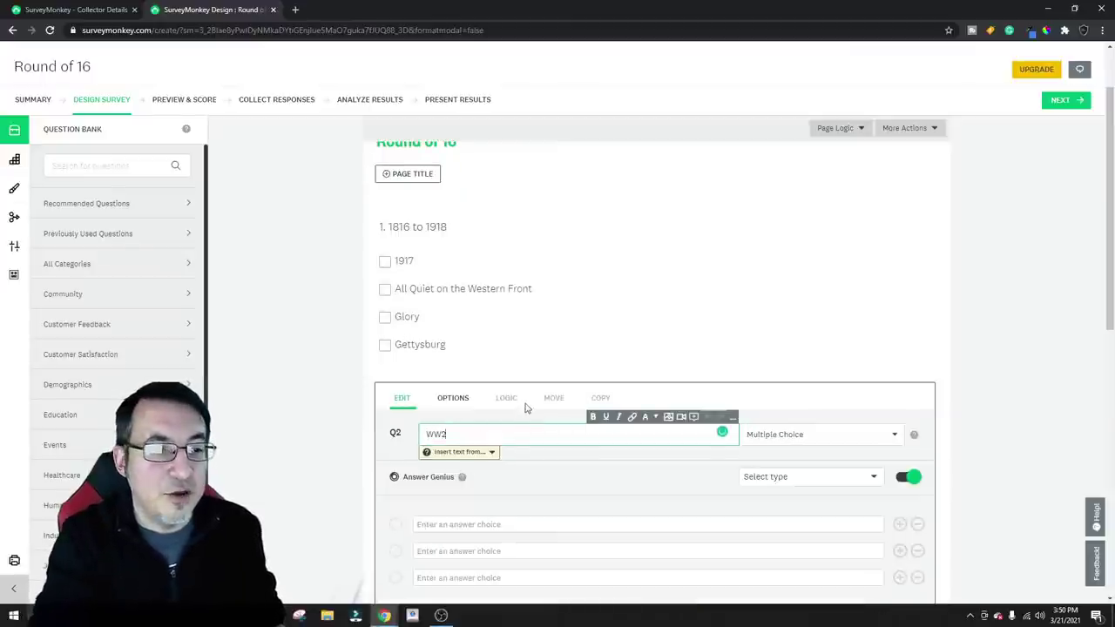
left_click(784, 319)
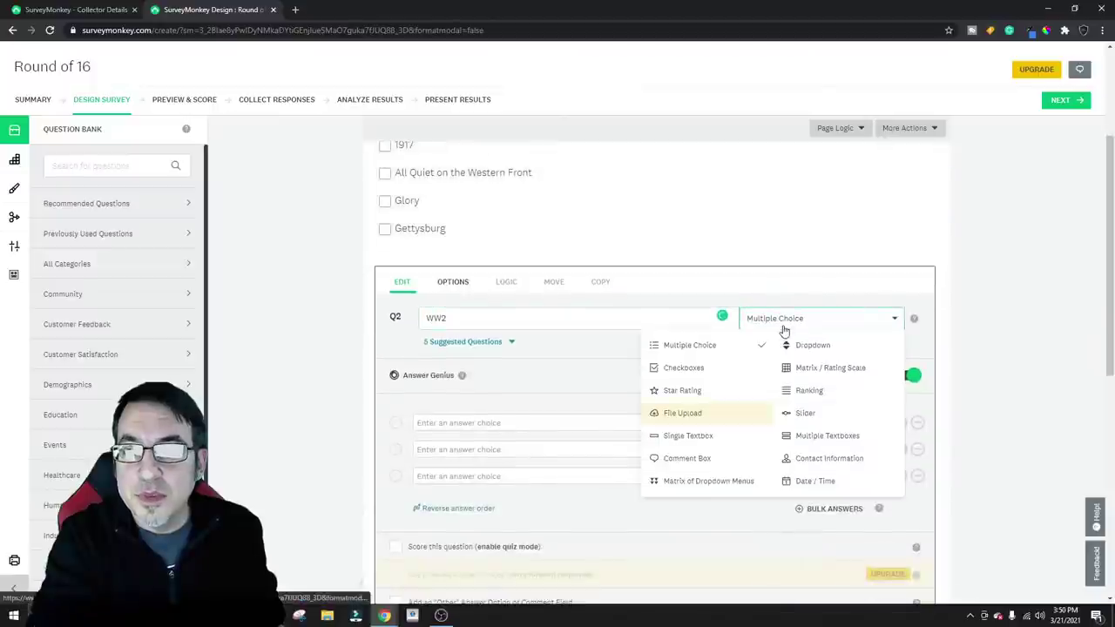
left_click(728, 377)
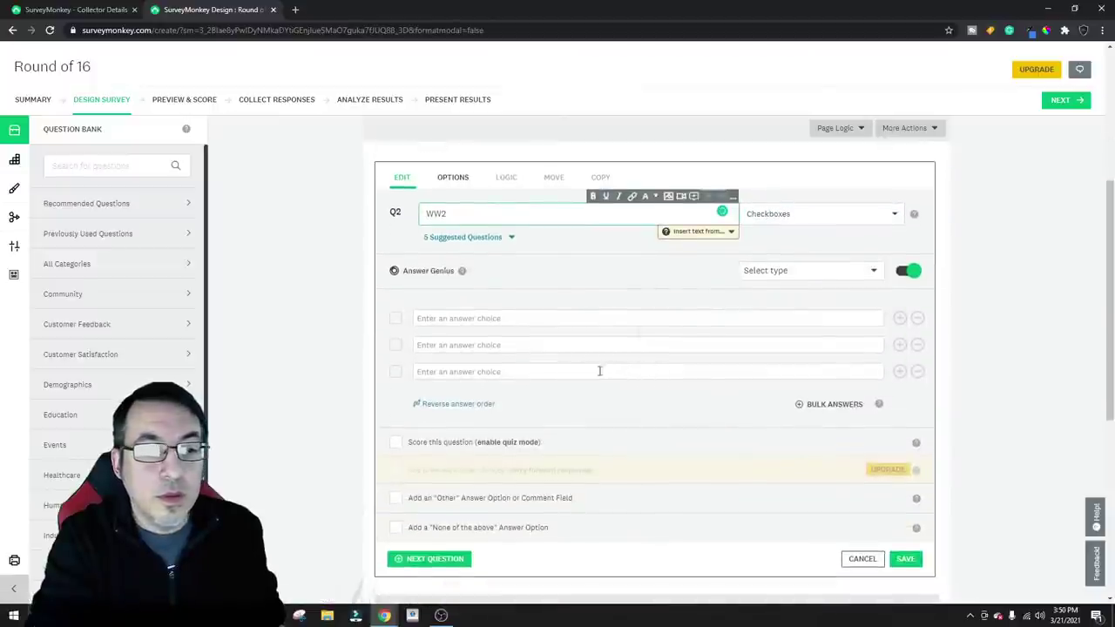
Enter "Band of Brothers", "The Pacific", "Dunkirk" and "Saving Private Ryan" as the answer choices of the WW2 question
left_click(494, 319)
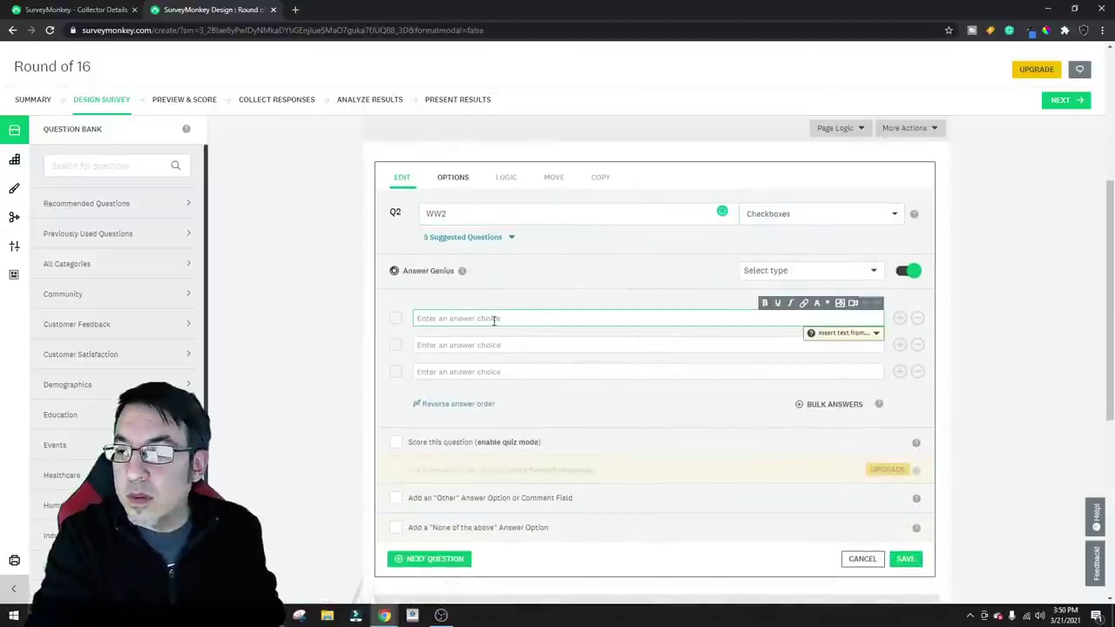
type("Banc of B")
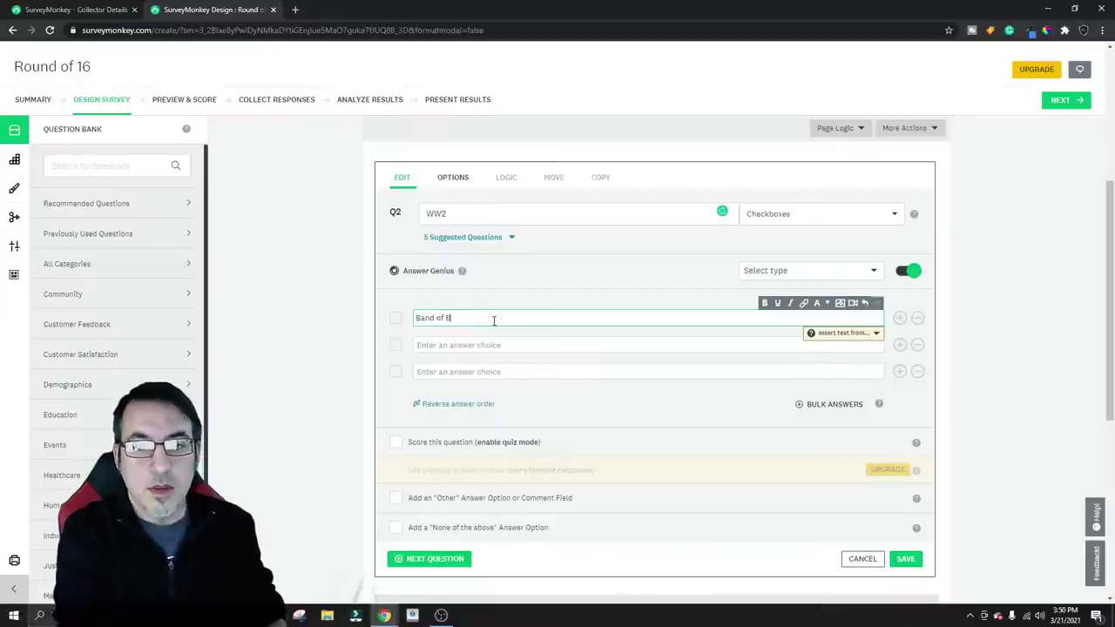
type("rothers")
left_click(484, 340)
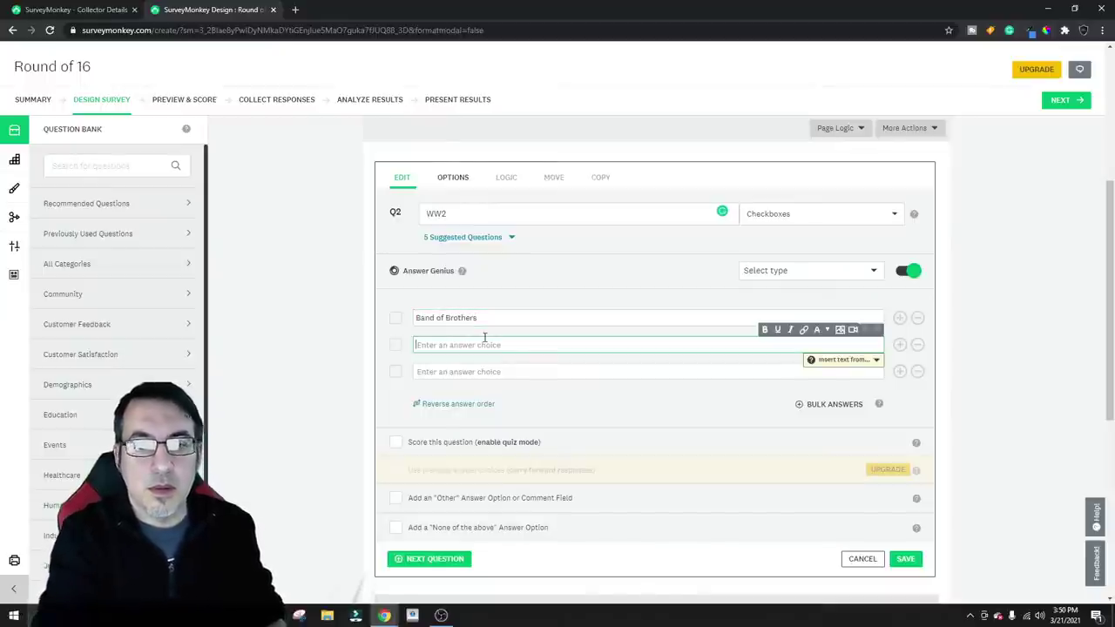
type("The Pacific")
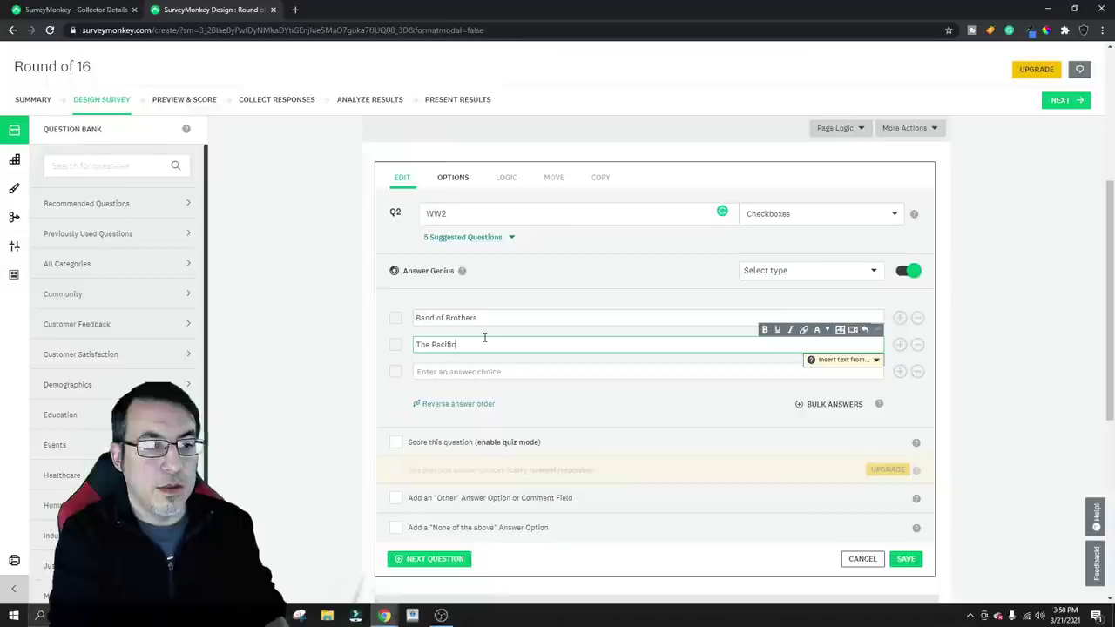
left_click(498, 373)
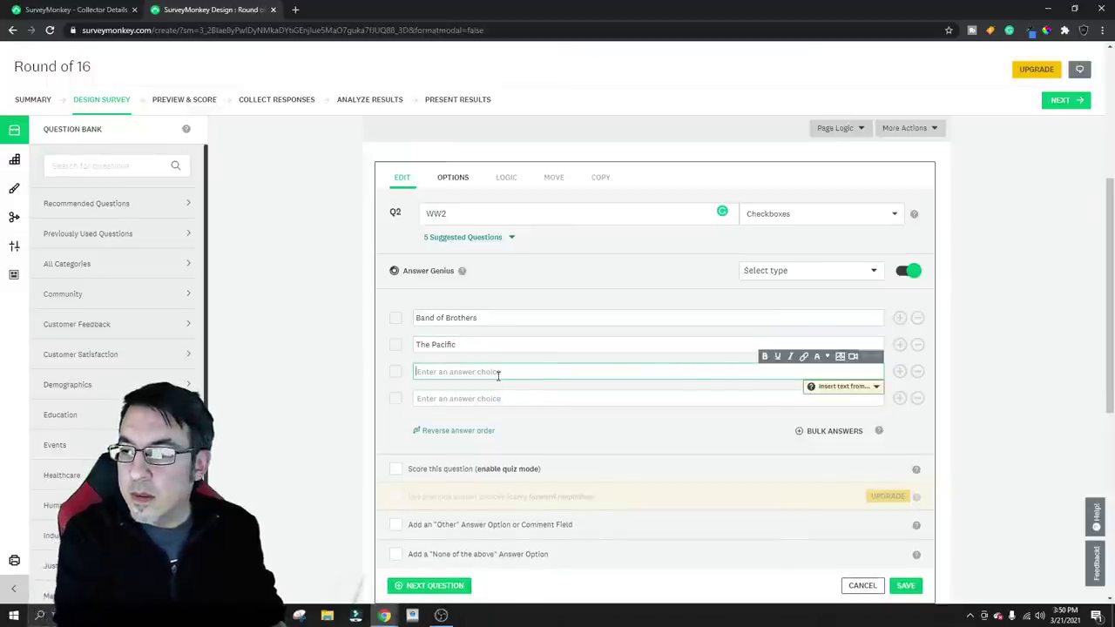
type("Dunkirk")
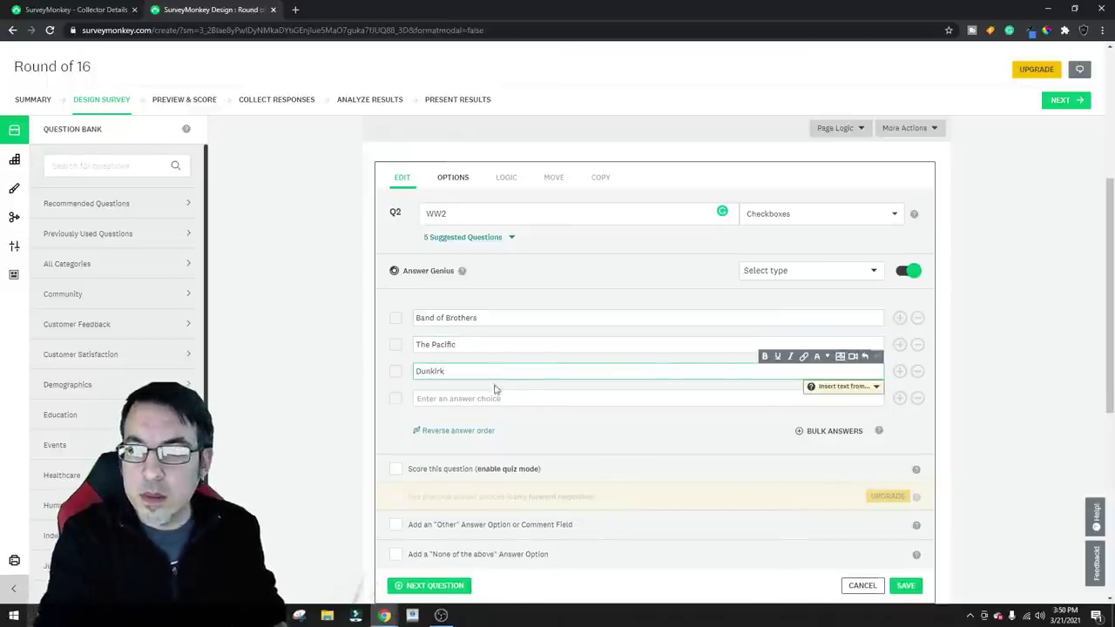
left_click(486, 397)
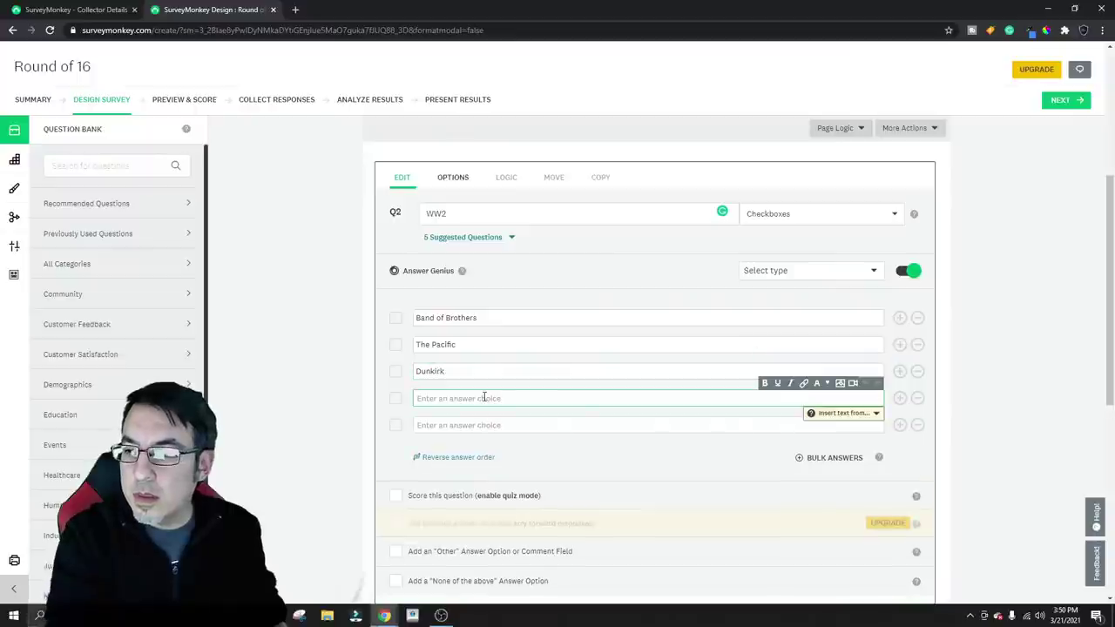
type("Saving")
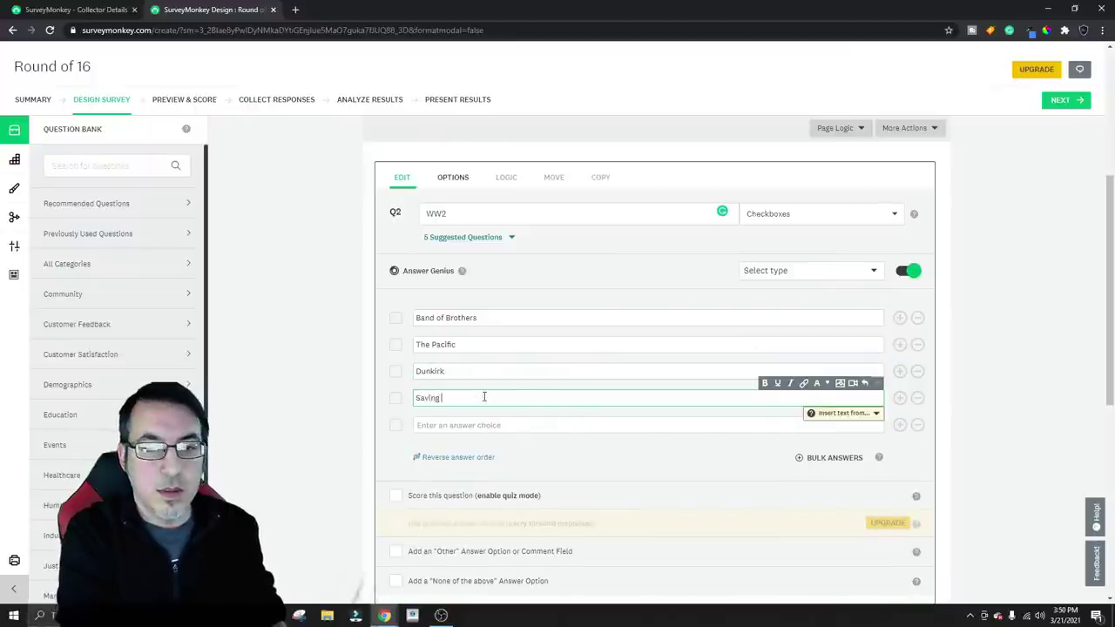
type(" Private Ryan")
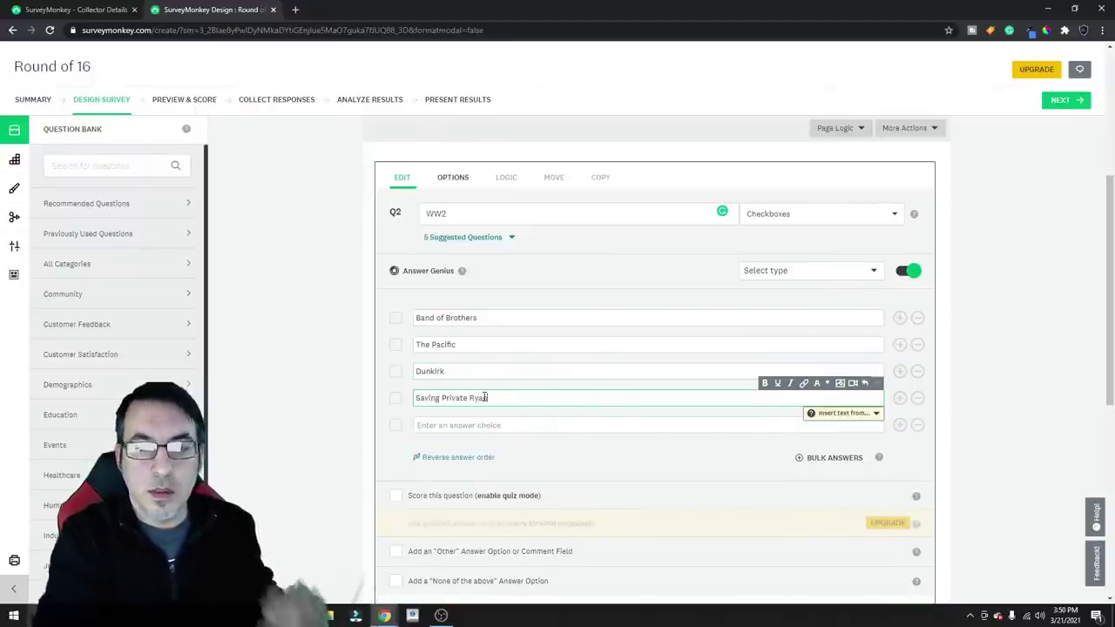
left_click(971, 319)
scroll(975, 322, "down", 2)
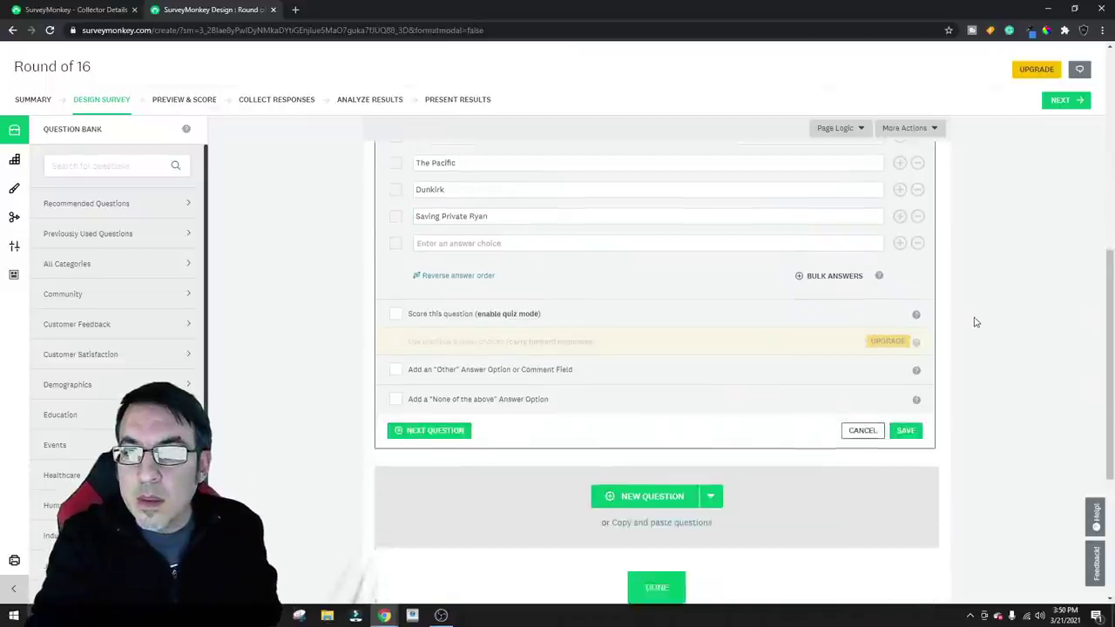
Save the WW2 question and add a third question titled "Ancient to 1815" with its type set to Checkboxes
left_click(906, 378)
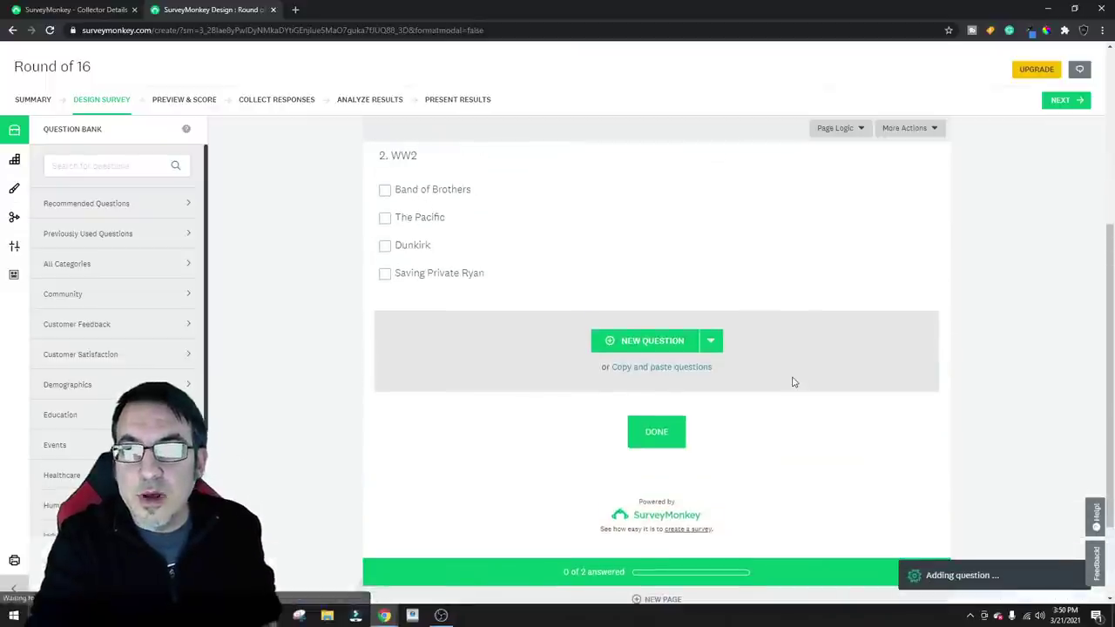
left_click(696, 398)
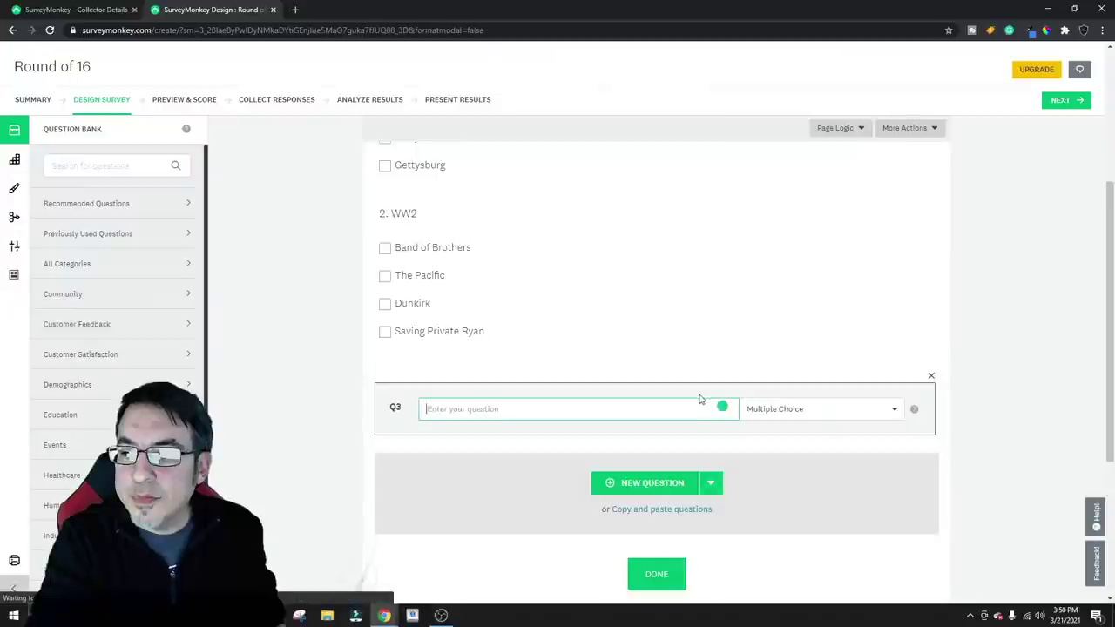
type("Anicen")
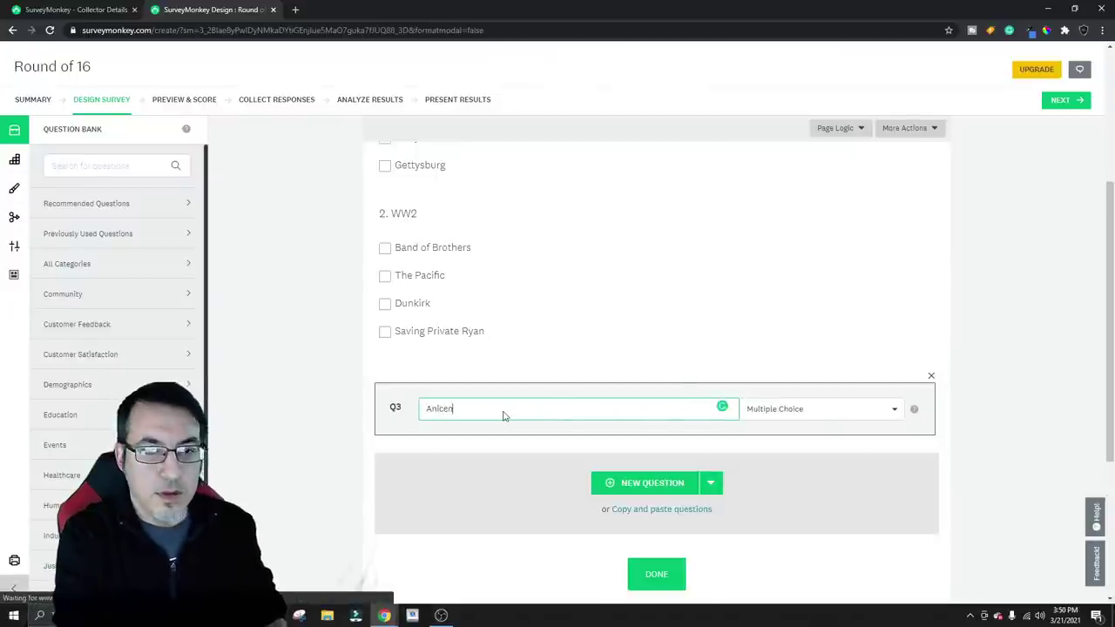
type("t cien")
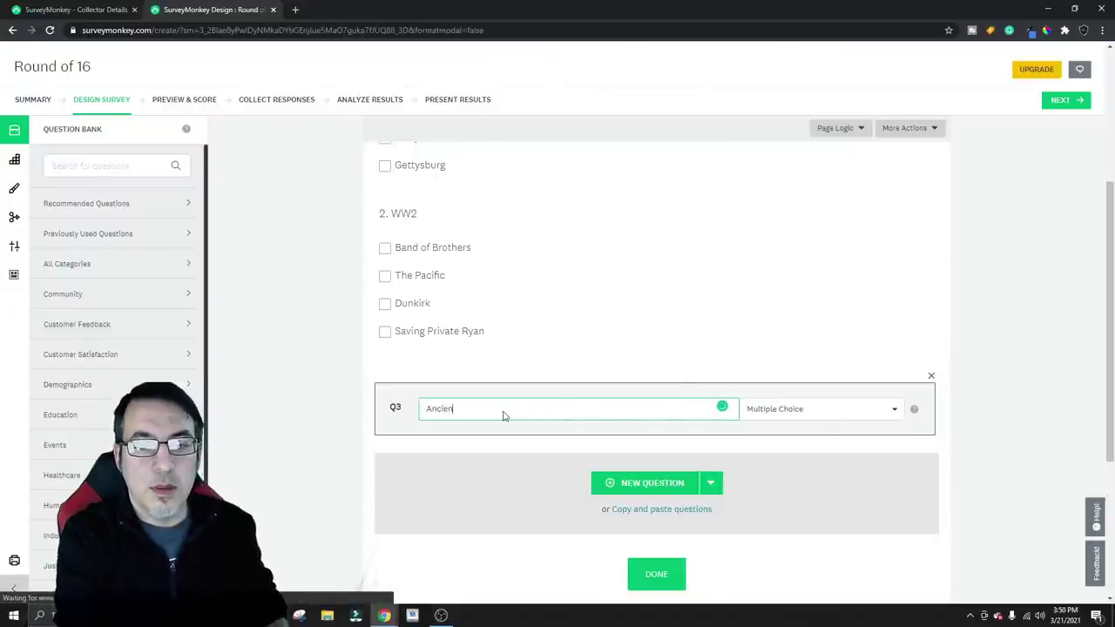
type("t to 19")
key("BackSpace")
type("815")
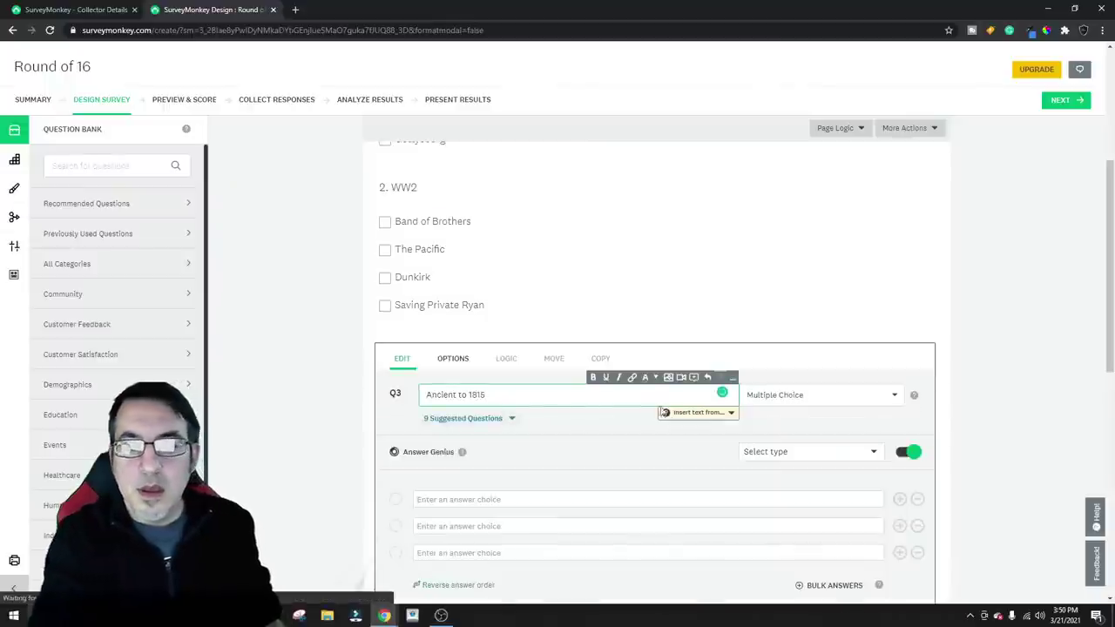
scroll(786, 314, "down", 2)
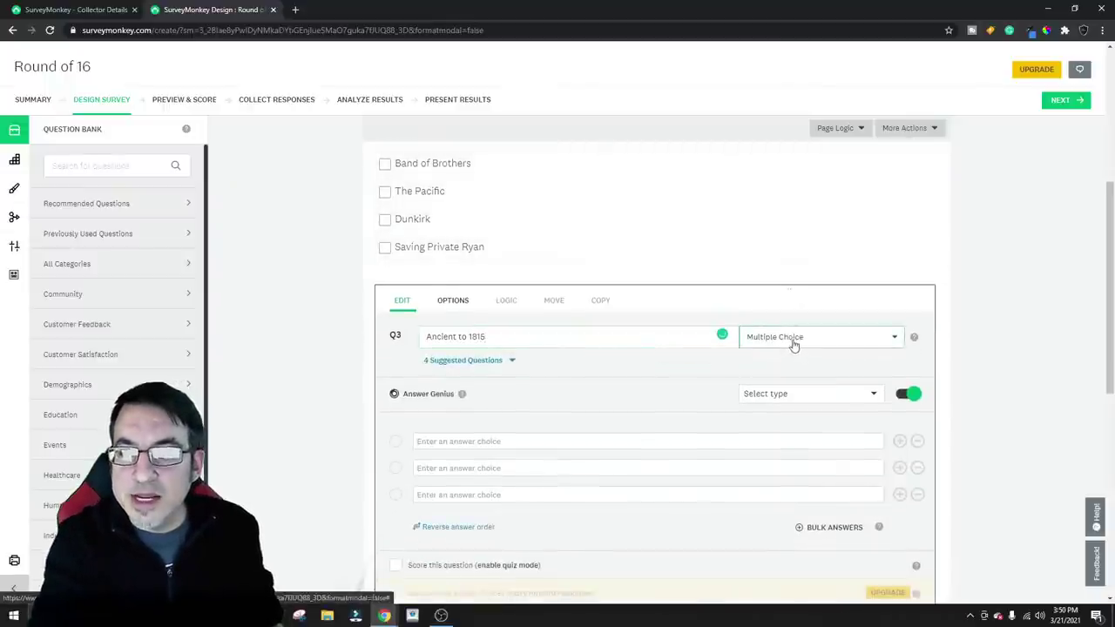
left_click(797, 338)
left_click(739, 389)
Enter "Gladiator", "300", "Waterloo" and "Troy" as the answer choices of the Ancient to 1815 question and save it
scroll(688, 417, "down", 1)
left_click(498, 319)
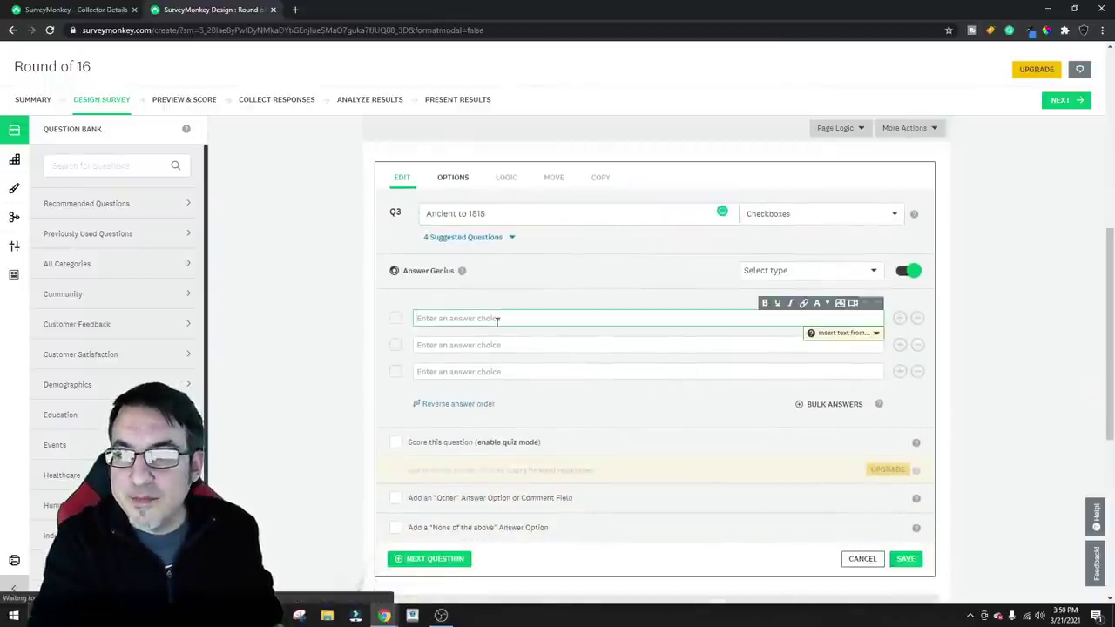
type("adiator")
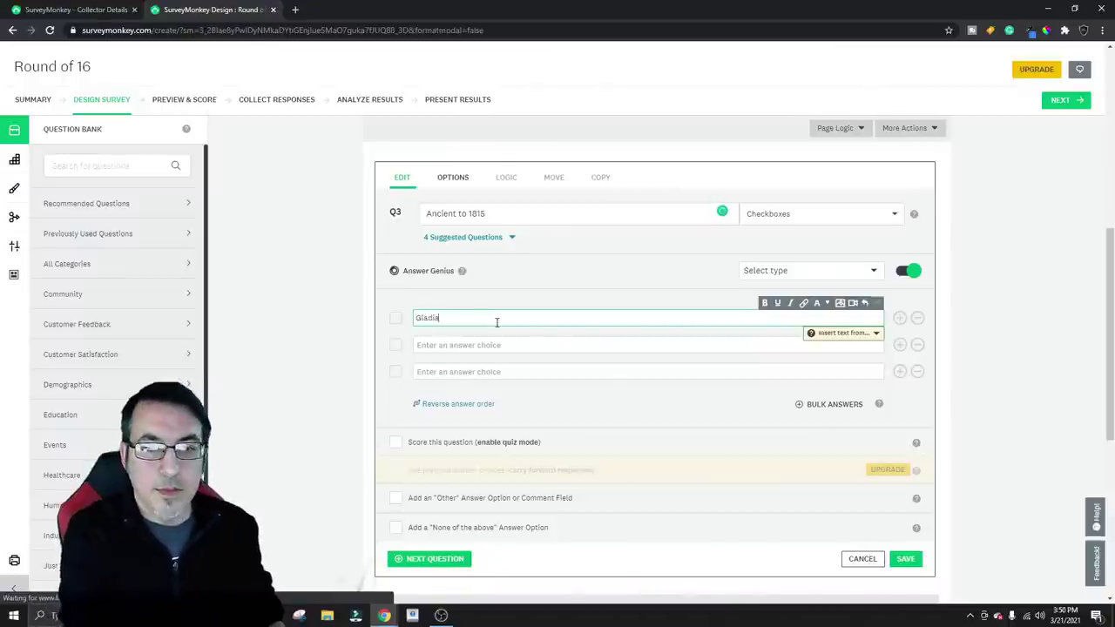
left_click(493, 344)
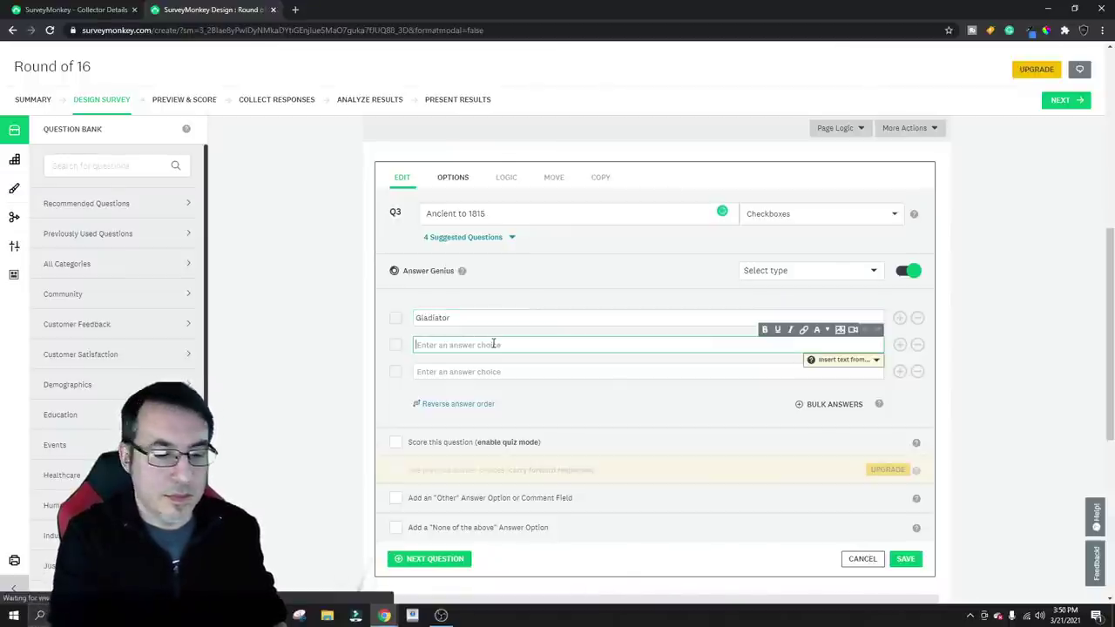
type("300")
left_click(489, 372)
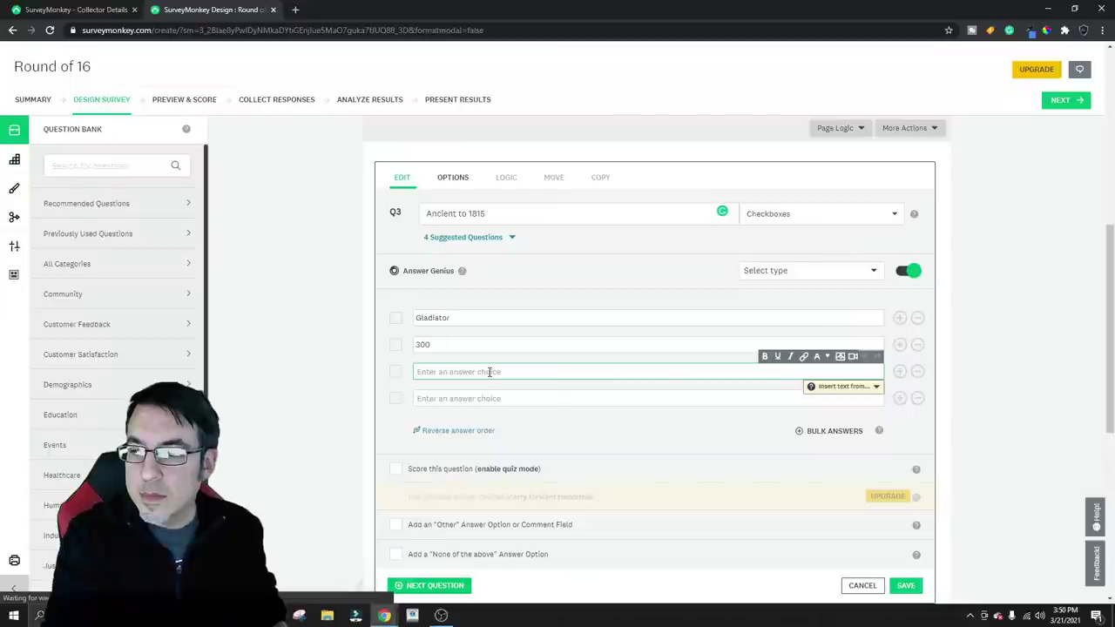
type("Waterloo")
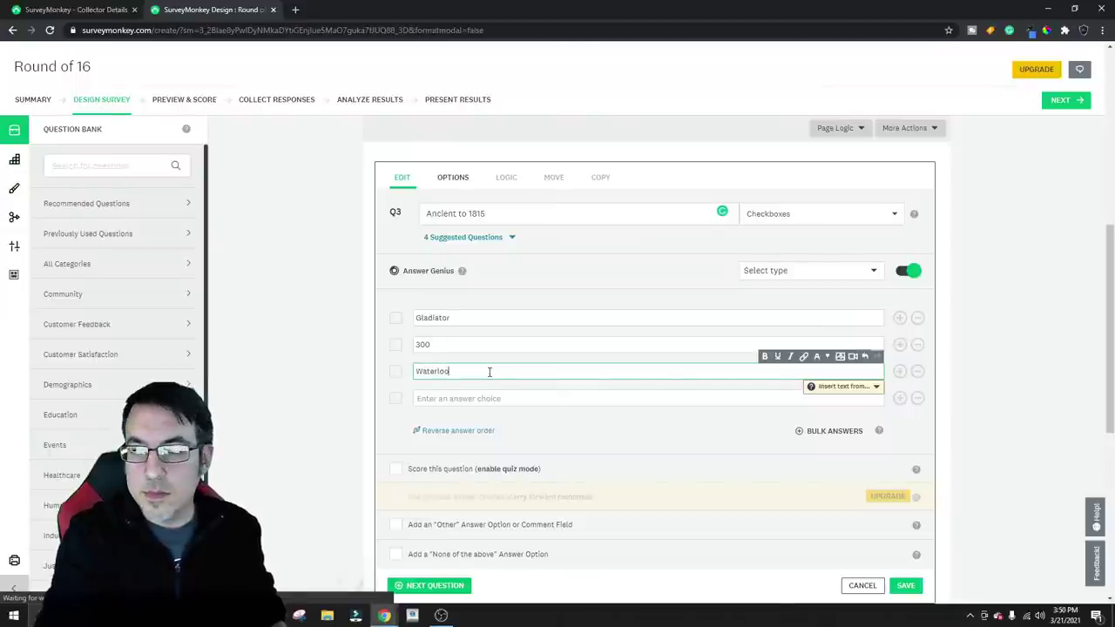
left_click(497, 399)
type("Troy")
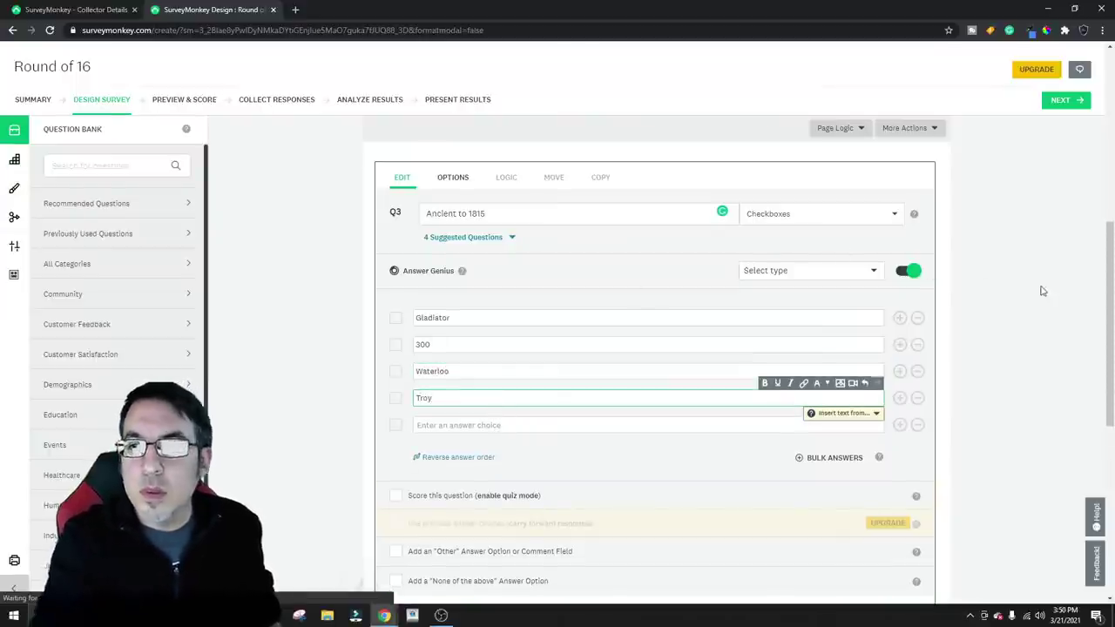
scroll(1028, 297, "down", 1)
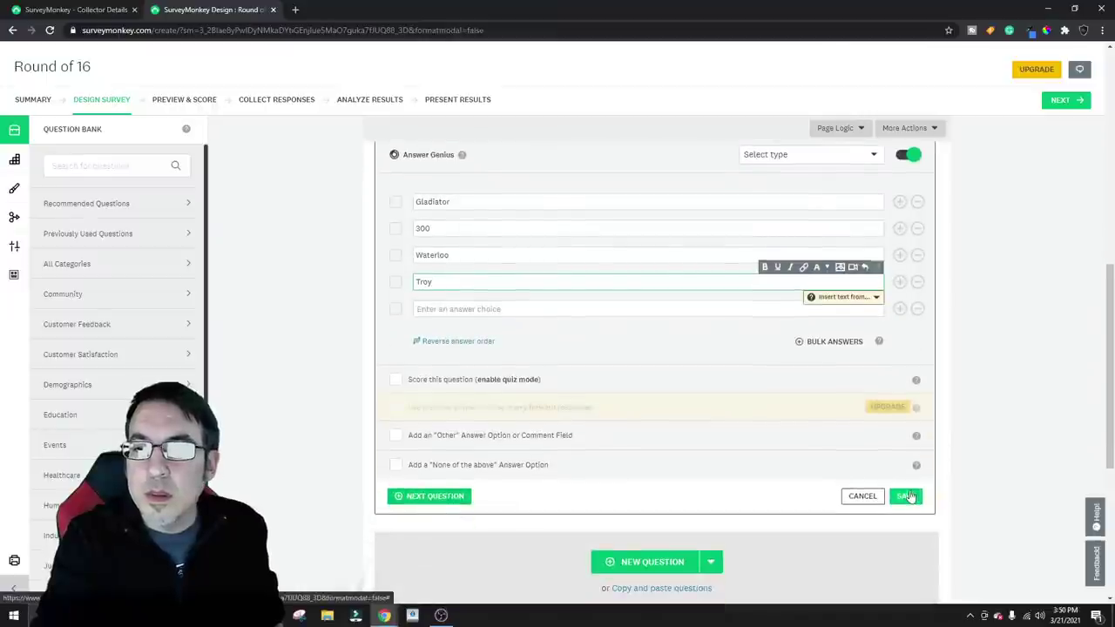
left_click(909, 496)
Add a new blank fourth question below the Ancient to 1815 question
scroll(911, 368, "down", 2)
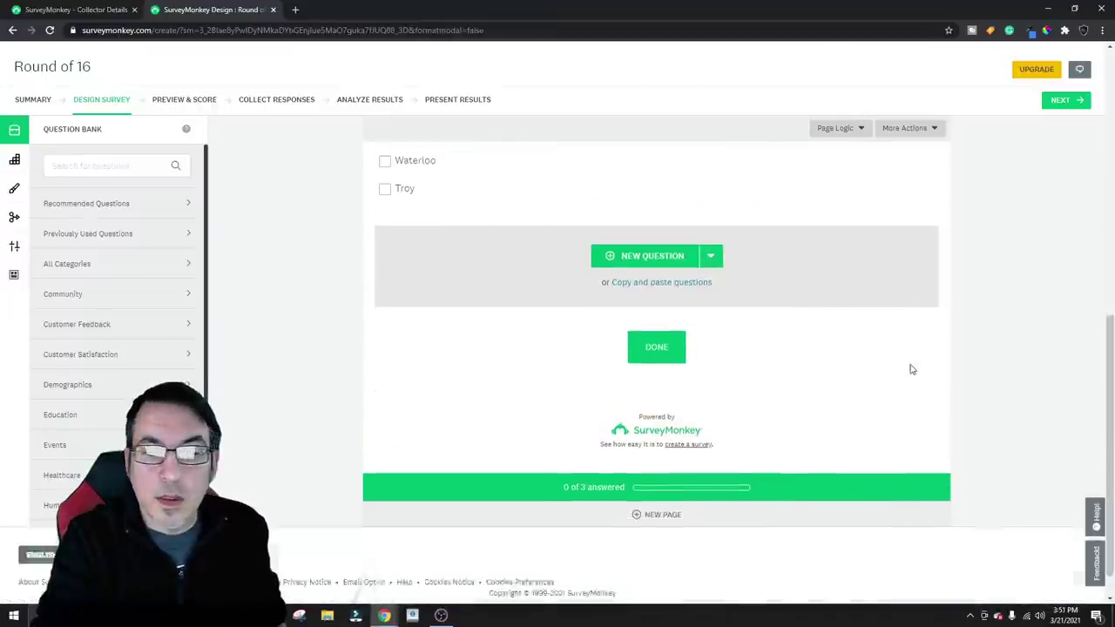
mouse_move(888, 316)
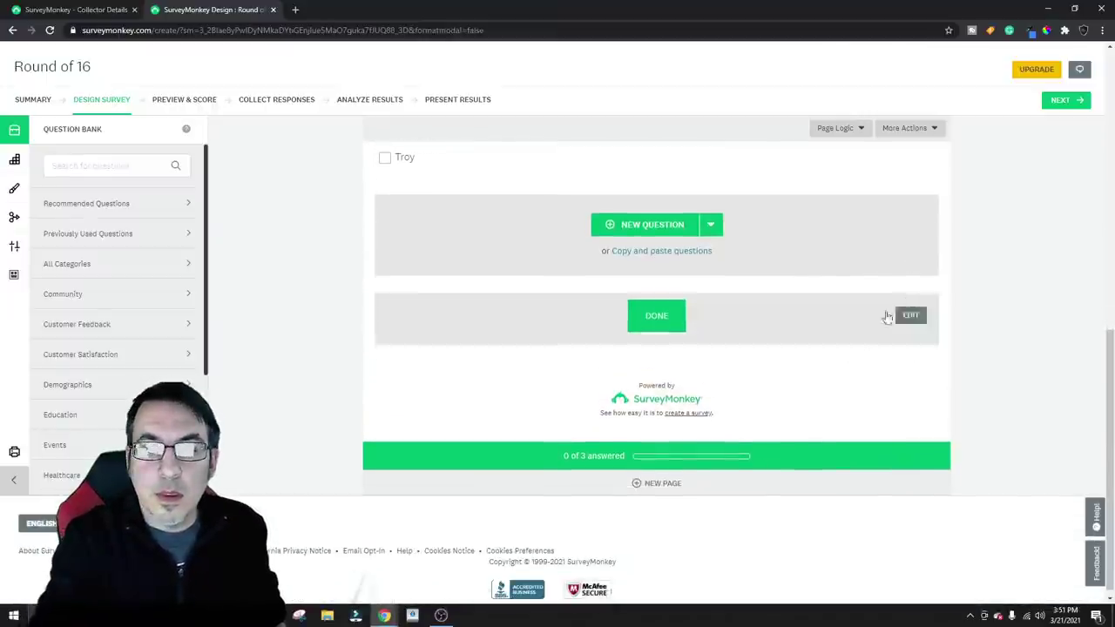
scroll(672, 398, "up", 2)
left_click(672, 398)
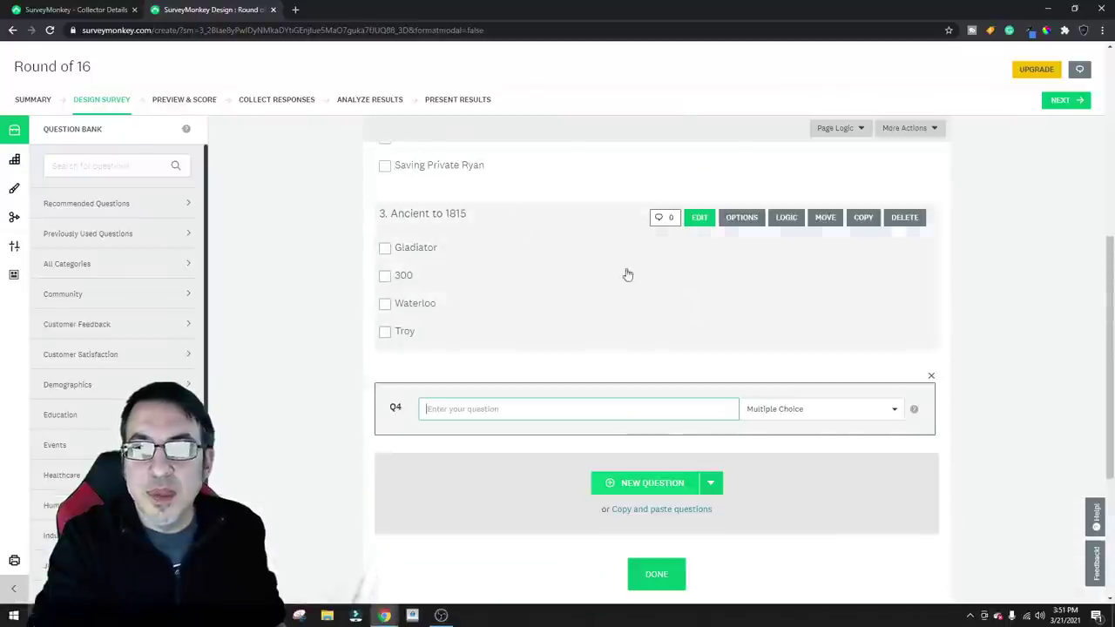
Return to the dashboard in the other browser tab and open the Post WW2 survey's results at question 1
left_click(96, 9)
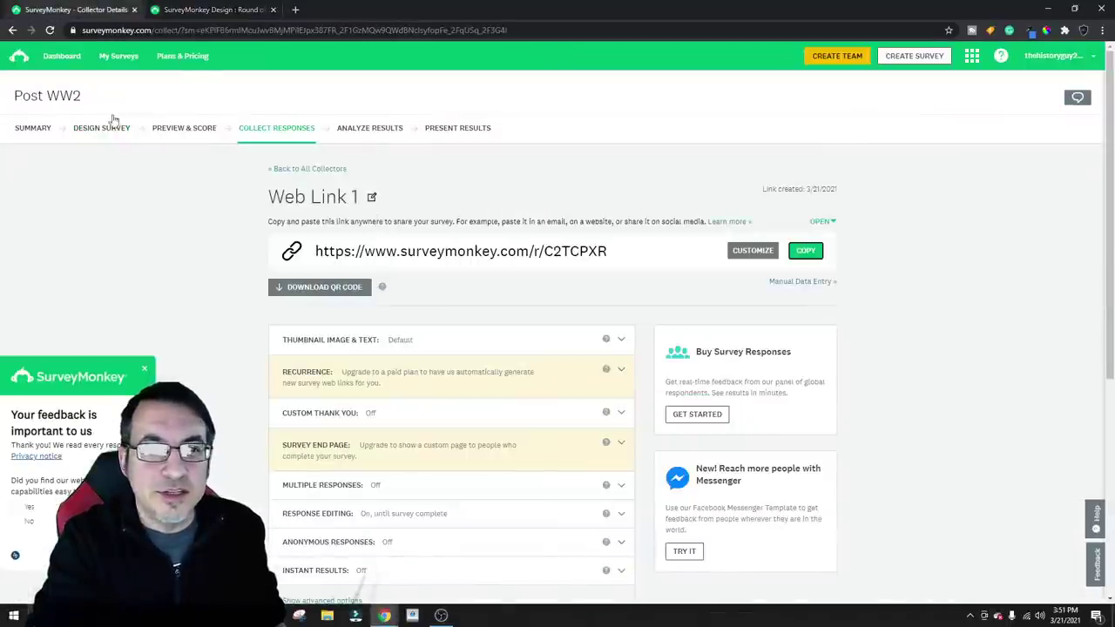
left_click(61, 61)
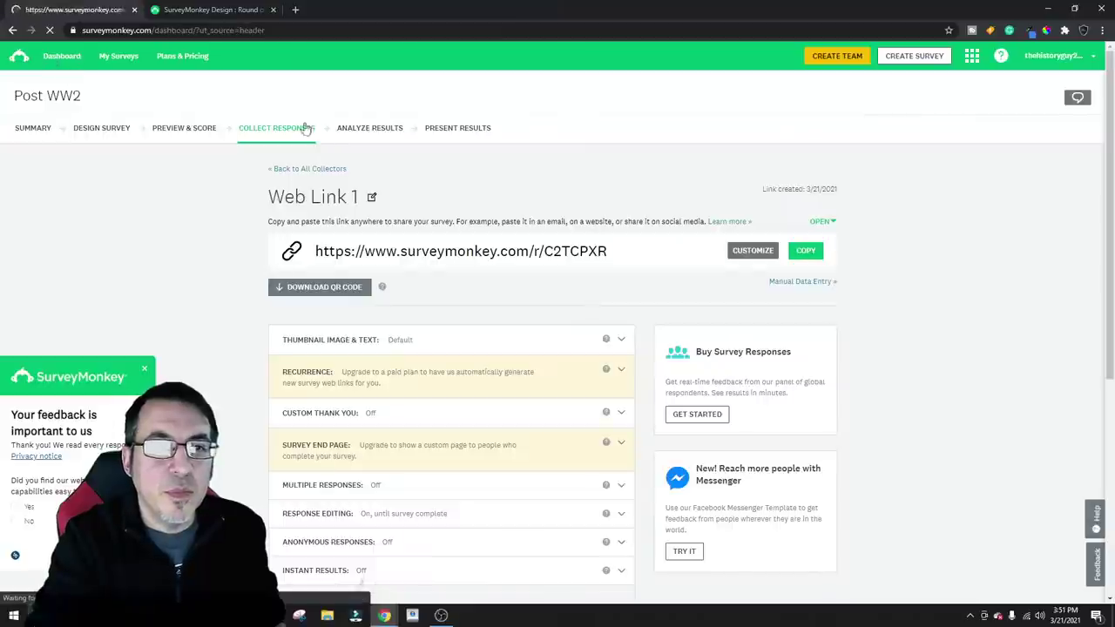
scroll(601, 318, "down", 2)
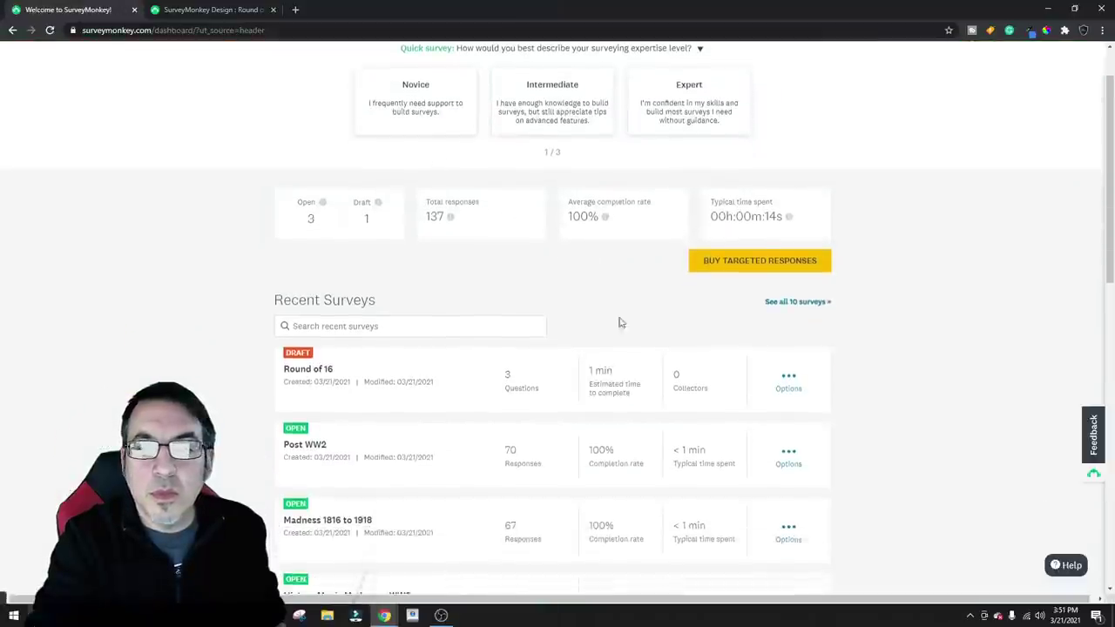
left_click(788, 403)
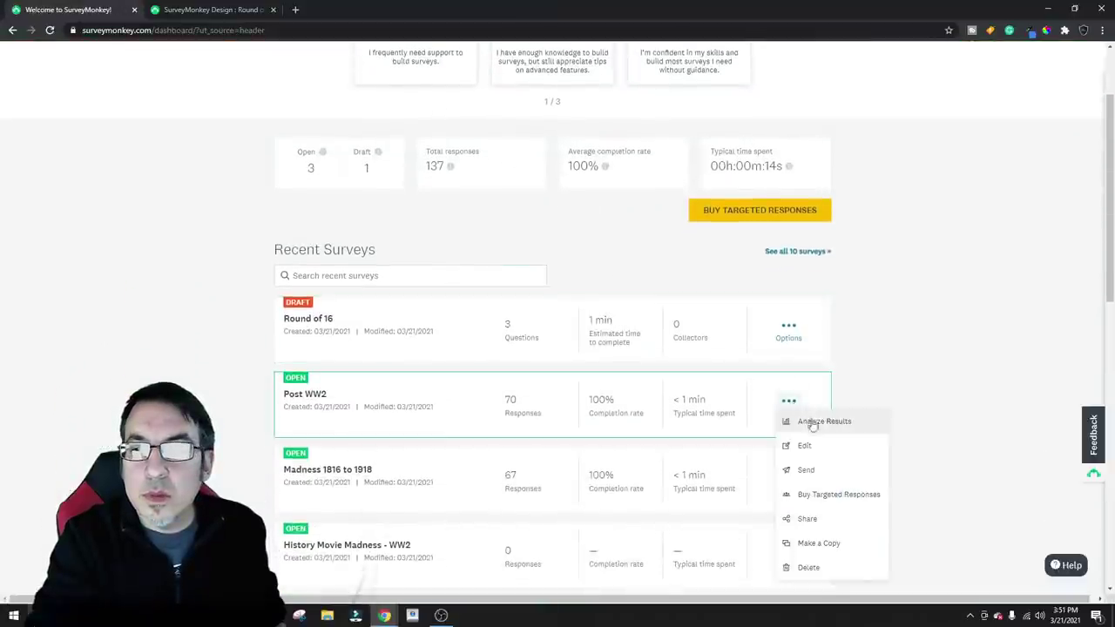
left_click(811, 421)
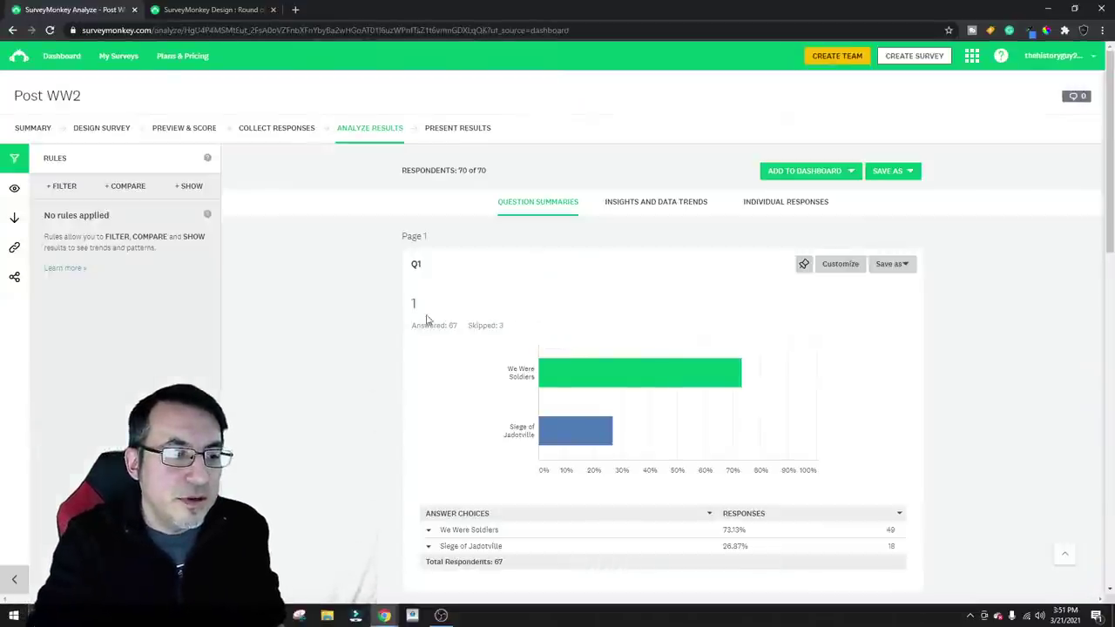
scroll(620, 327, "down", 2)
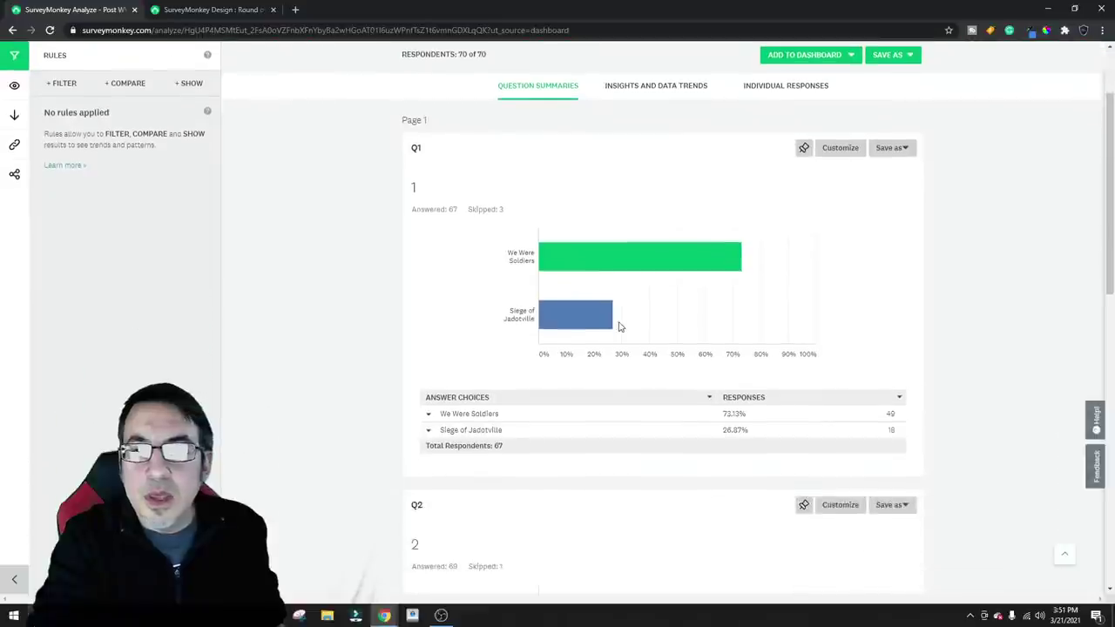
Title the fourth question of the Round of 16 survey "Post WW2" and set its type to Checkboxes
left_click(209, 10)
left_click(503, 408)
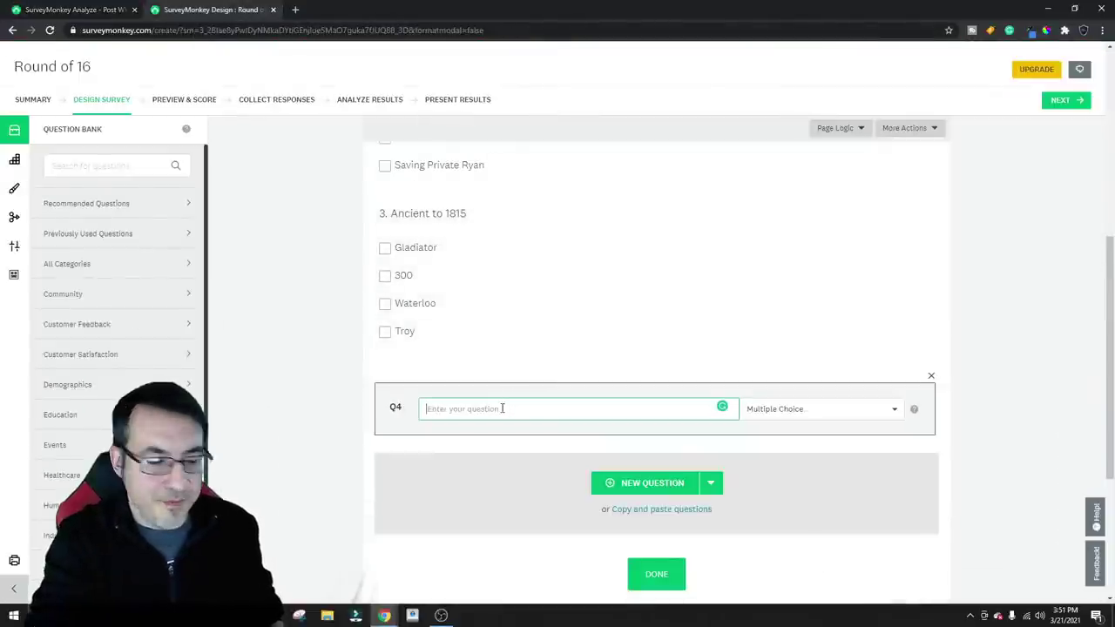
type("Post Ww2")
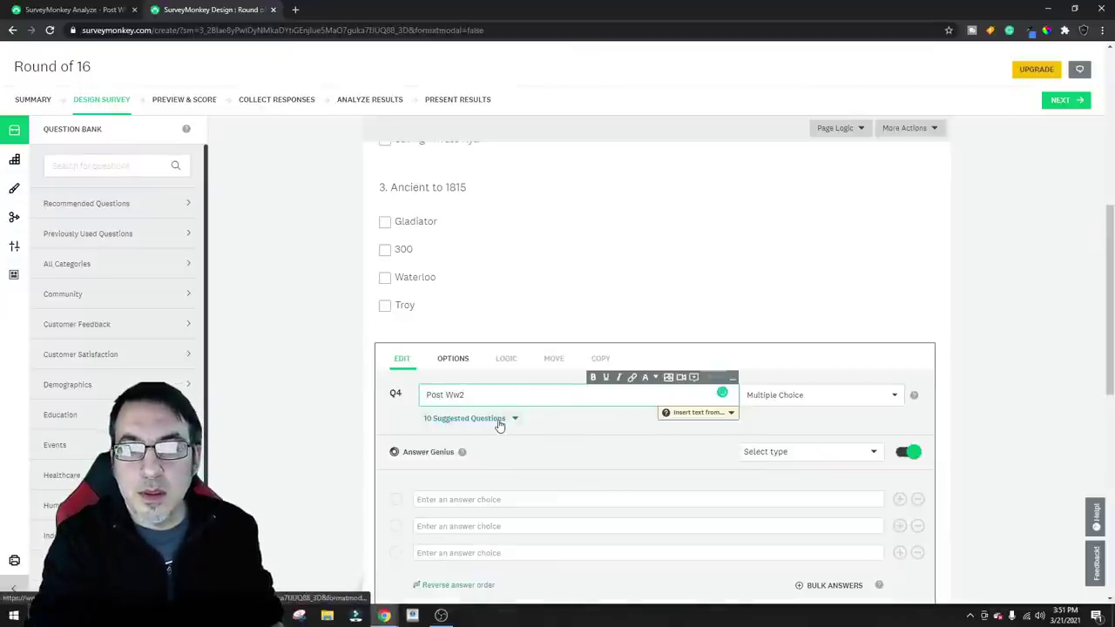
key("BackSpace")
key("BackSpace")
type("W2")
left_click(552, 499)
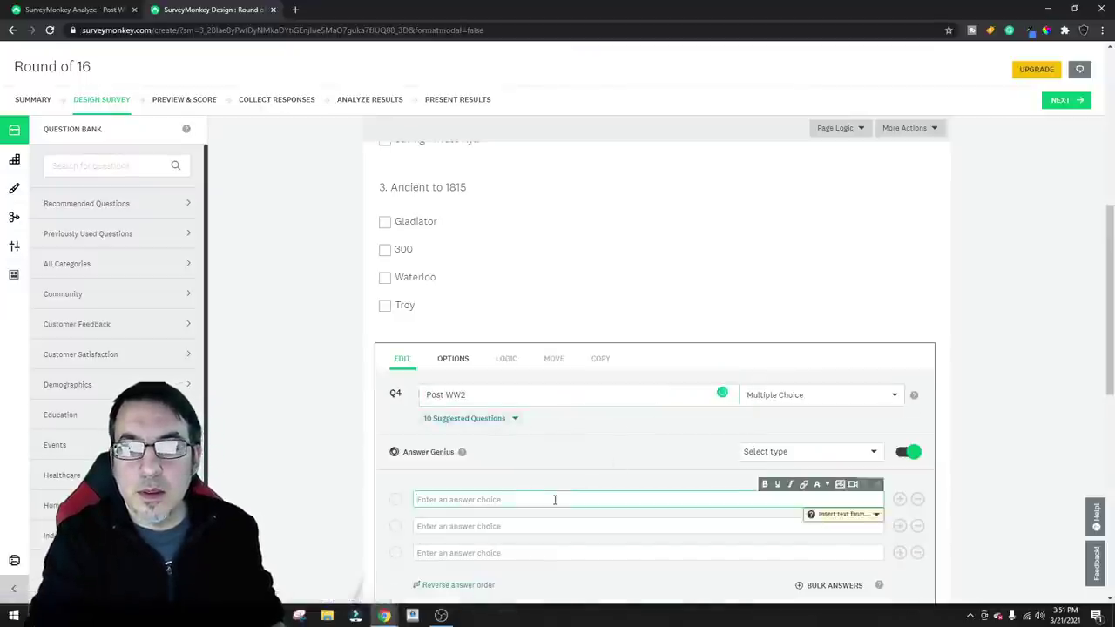
left_click(778, 399)
left_click(729, 450)
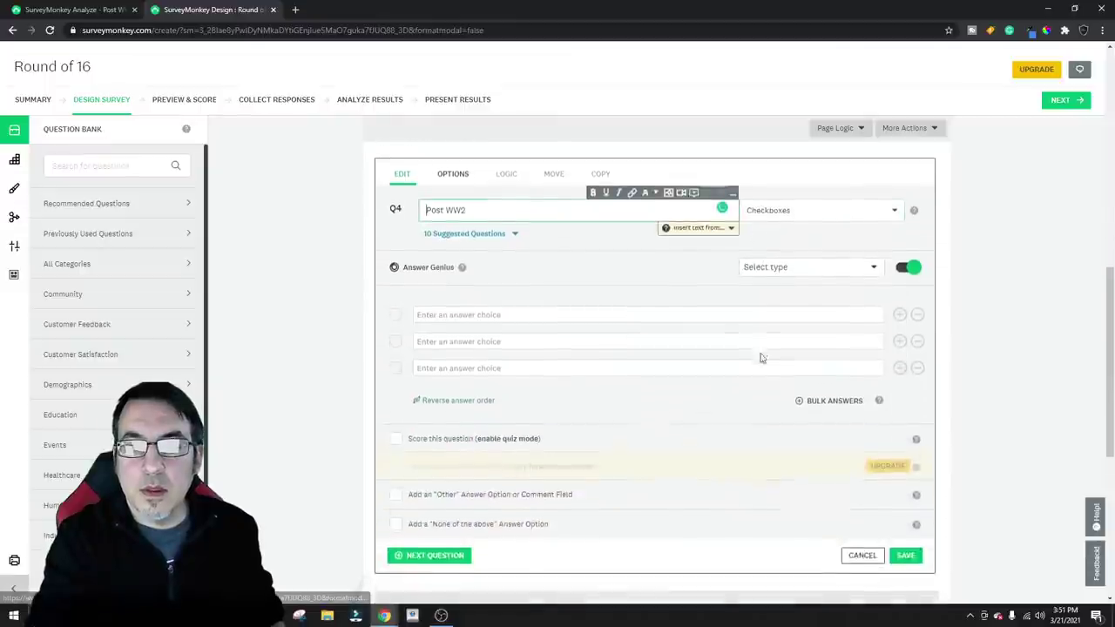
Enter "We Were Soldiers" as the first answer choice of the Post WW2 question
left_click(477, 257)
type("We Wwere")
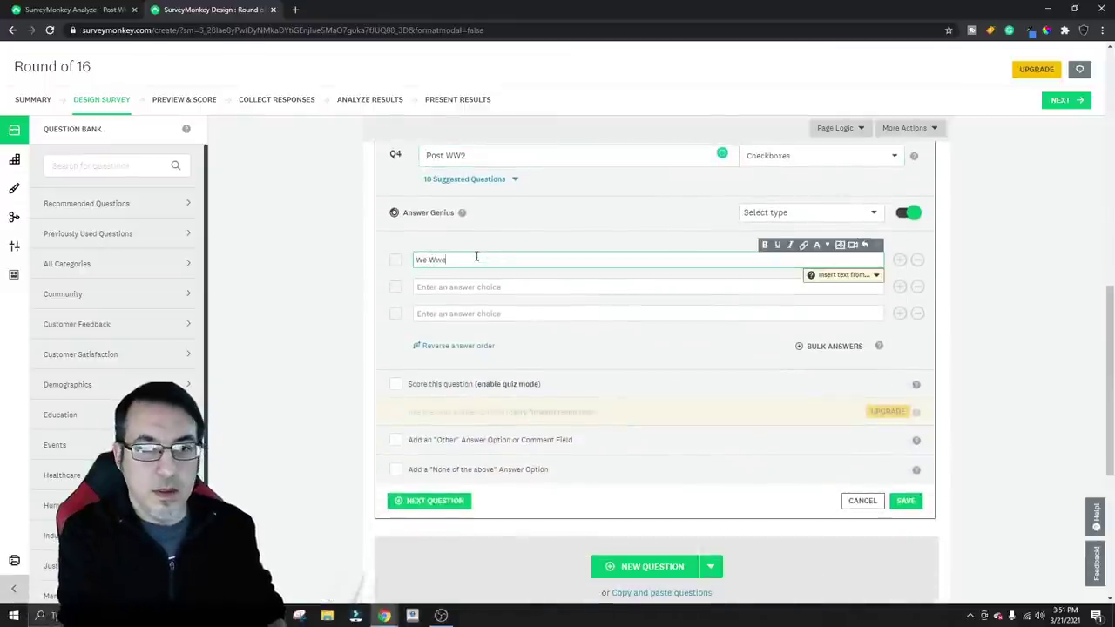
key("BackSpace")
type("ere S")
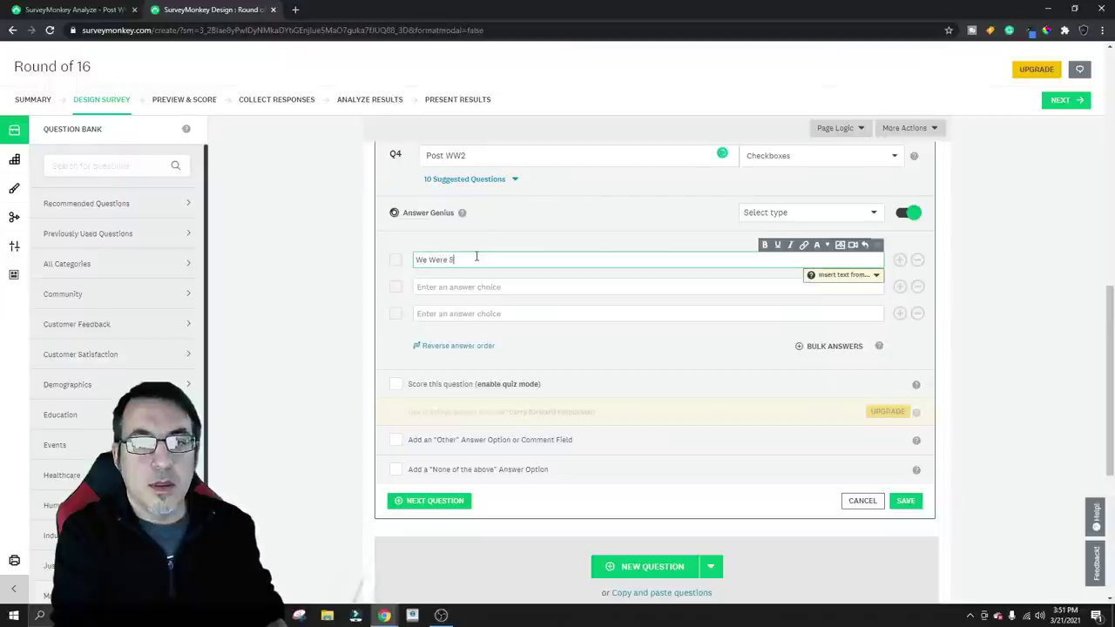
type("oldiers")
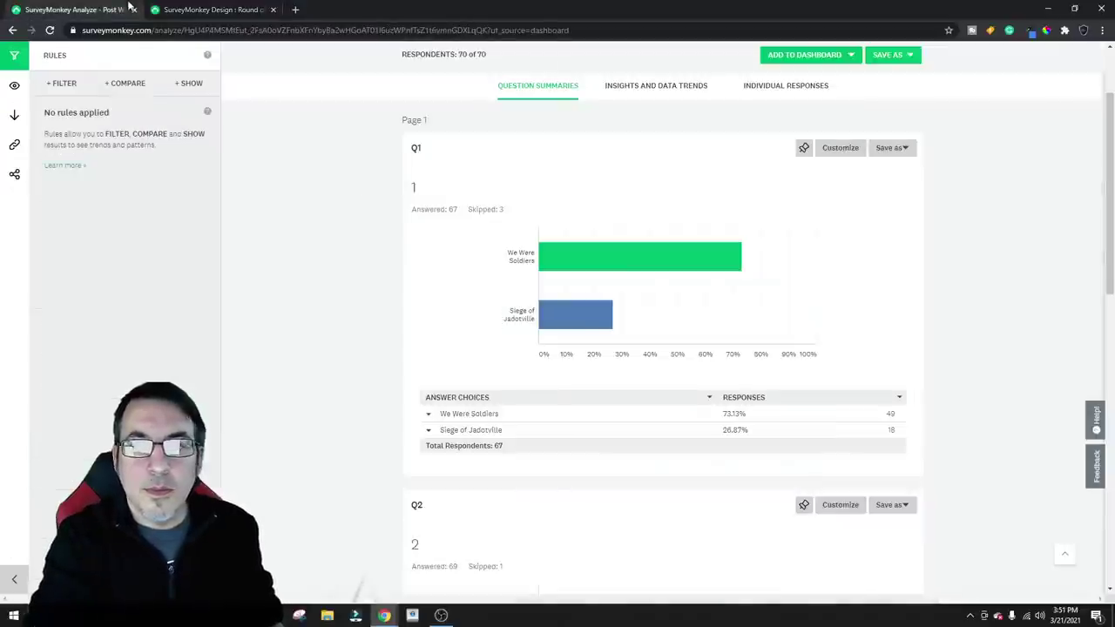
Check the Post WW2 survey's question 2 results and enter "Full Metal Jacket" as the second answer choice of question 4
left_click(131, 8)
scroll(685, 238, "down", 2)
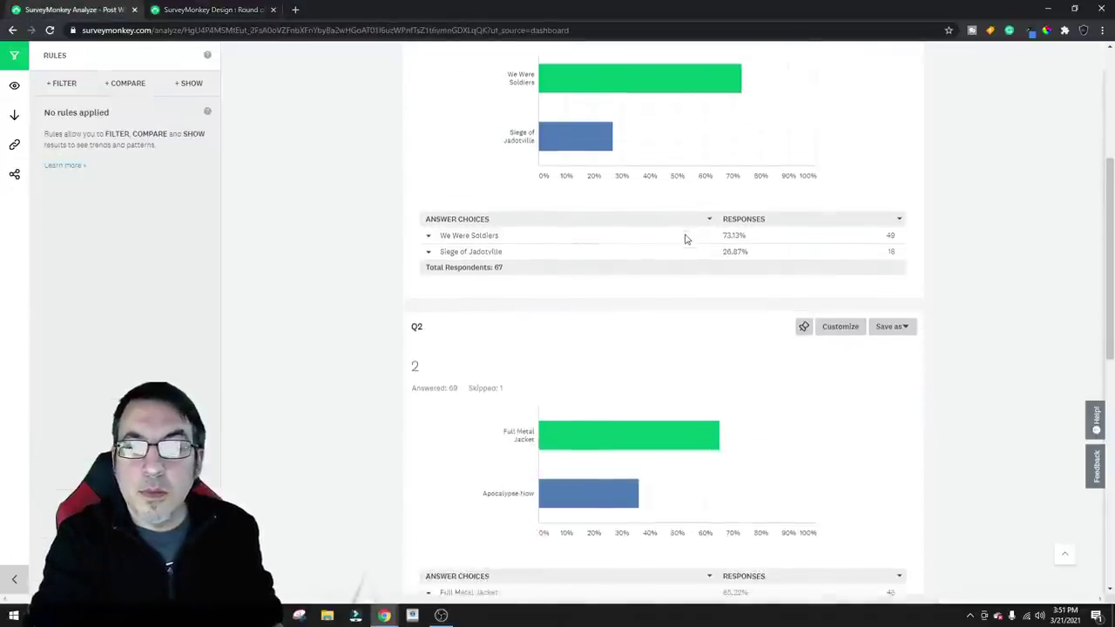
scroll(686, 238, "down", 2)
left_click(205, 10)
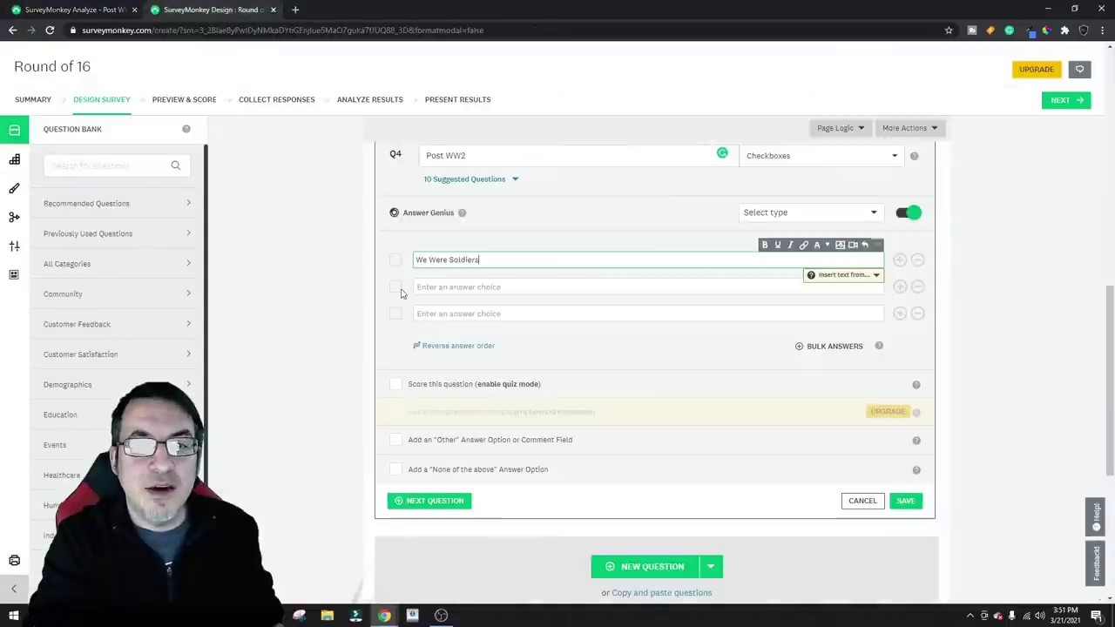
left_click(452, 287)
type("Full Metal")
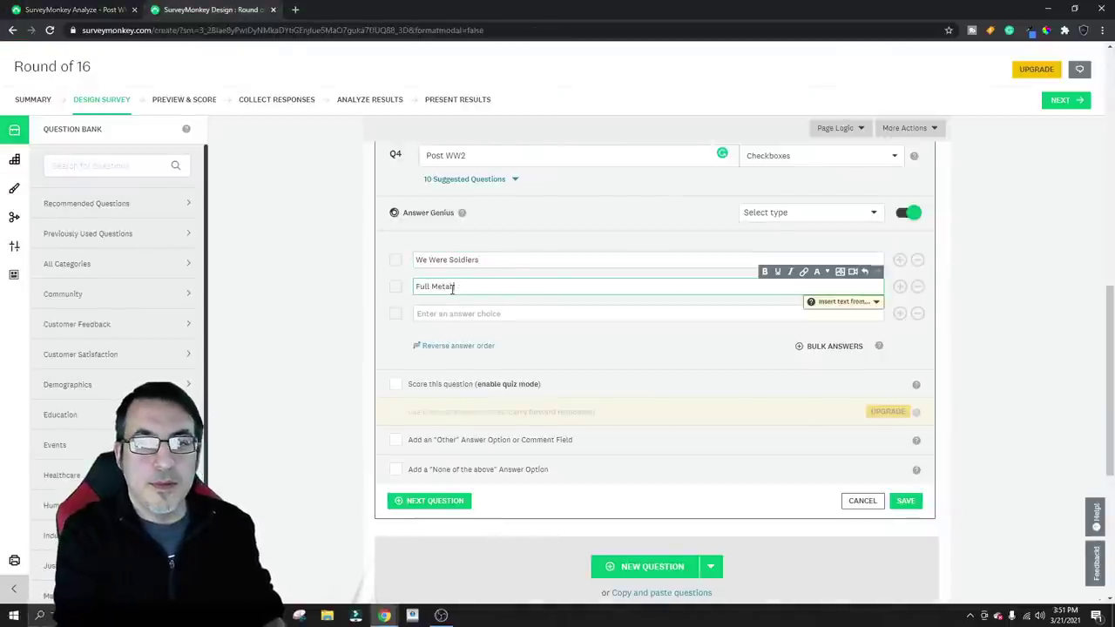
type(" Jacket")
Check the Post WW2 survey's question 3 results and enter "Death of Stalin" as the third answer choice of question 4
left_click(57, 8)
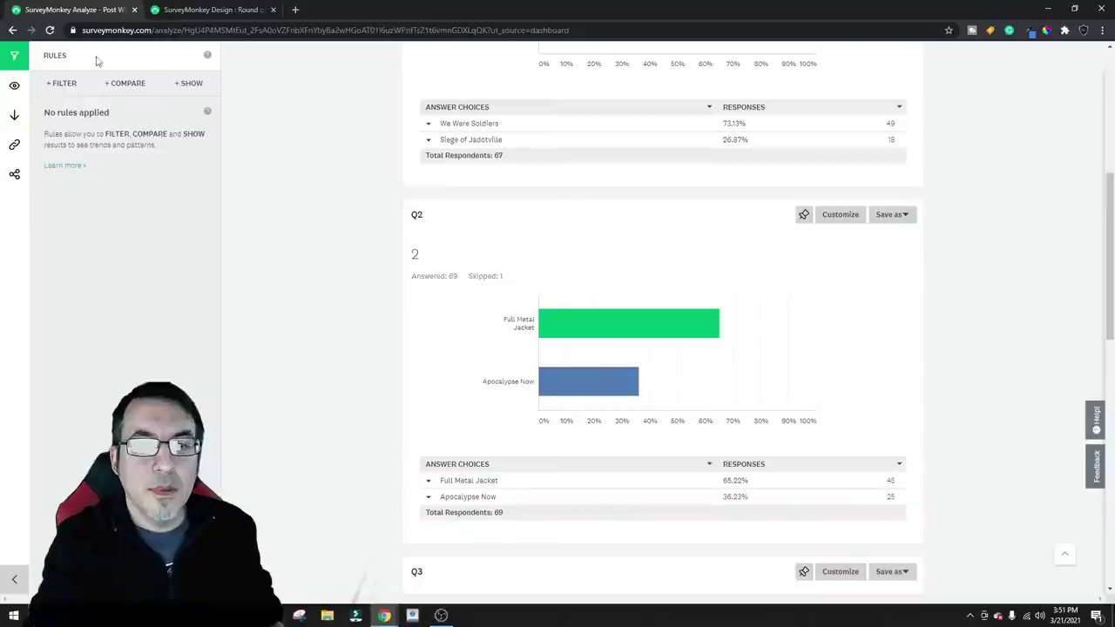
scroll(582, 282, "down", 5)
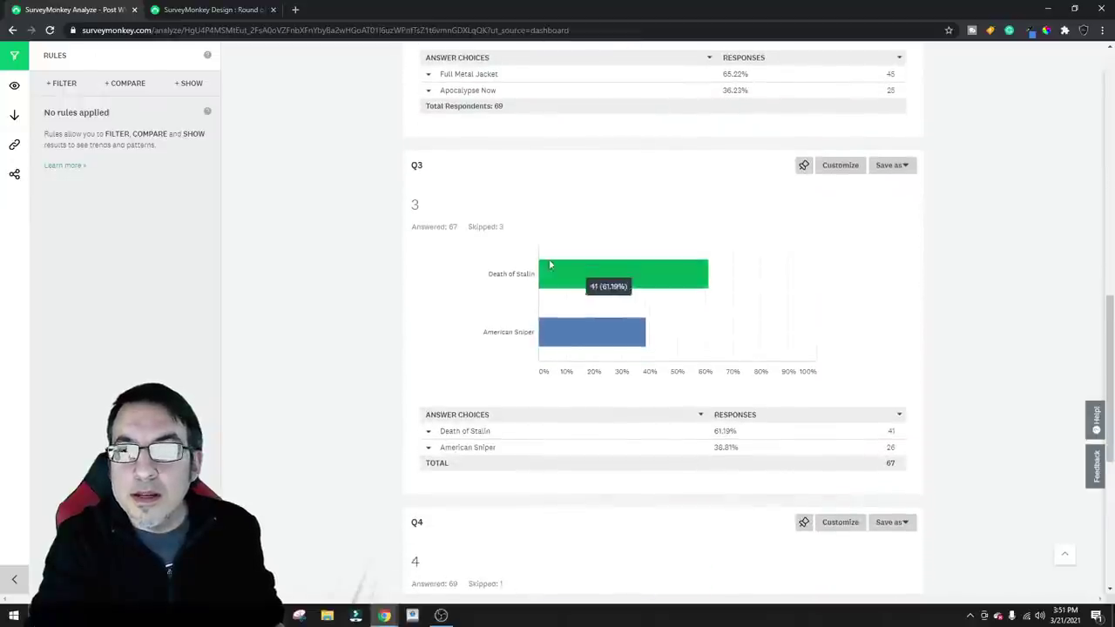
key("ctrl+Tab")
left_click(454, 314)
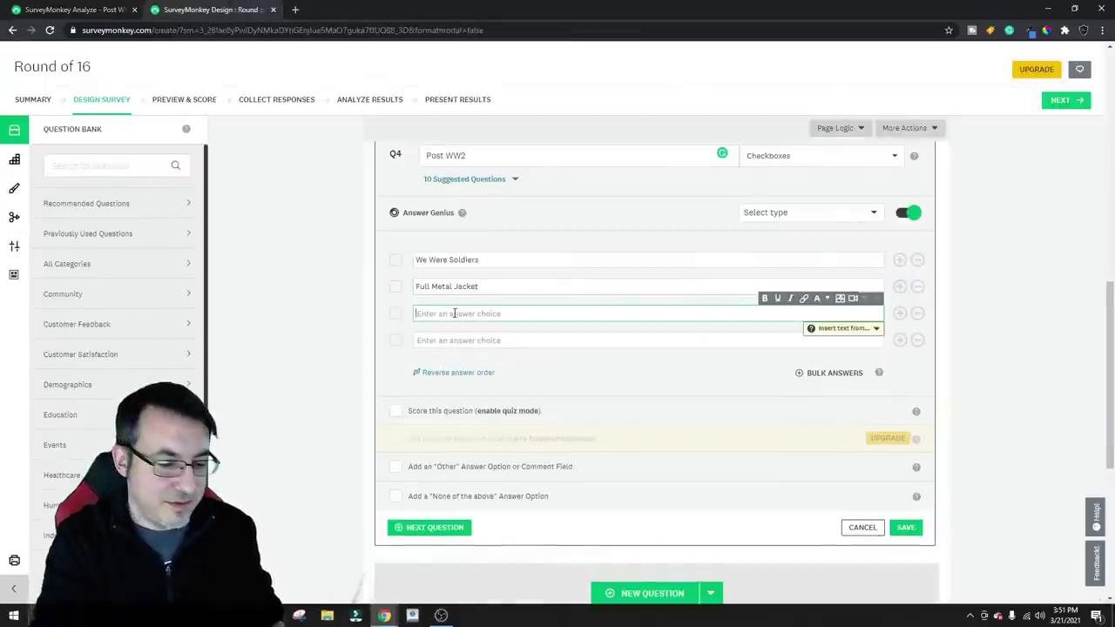
type("Death of Stalin")
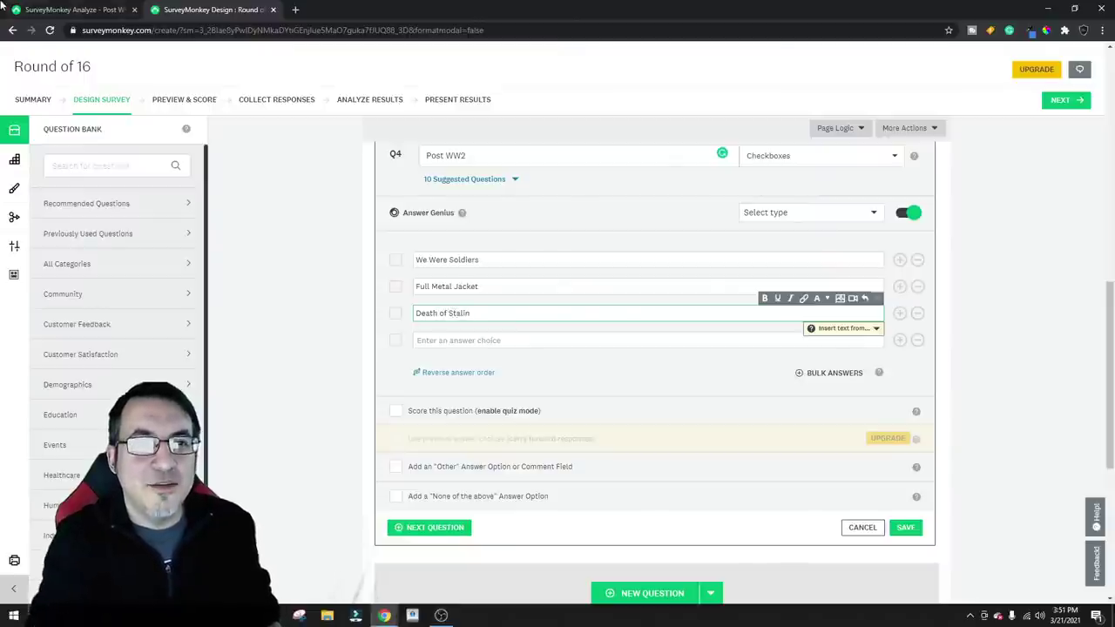
Check the Post WW2 survey's question 4 results, enter "Apollo 13" as the fourth answer choice, and save the question
key("ctrl+Tab")
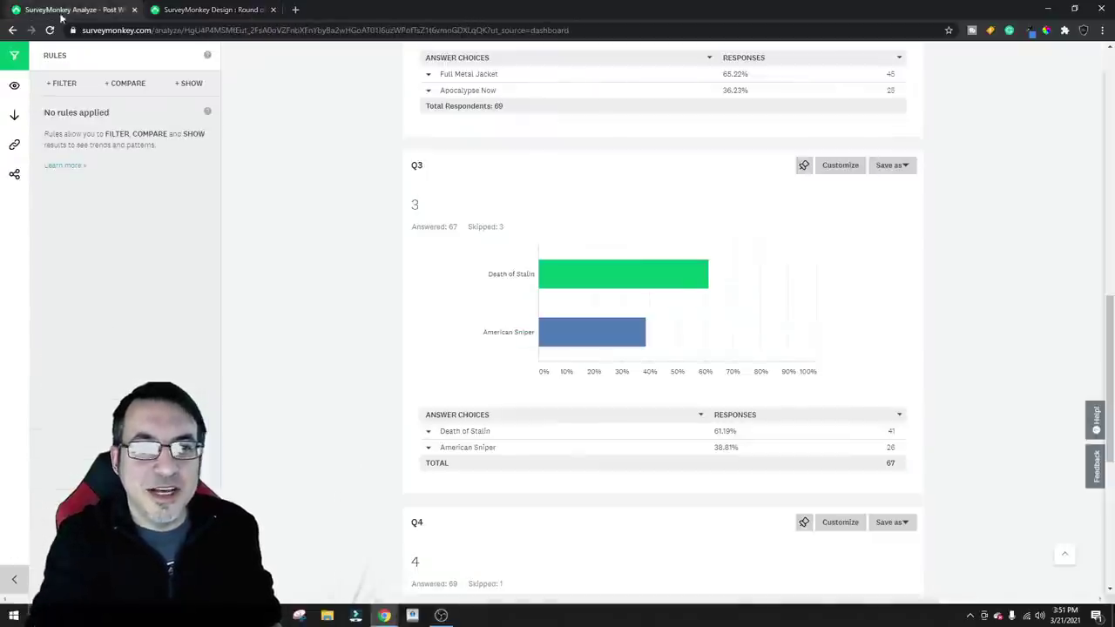
scroll(457, 287, "down", 3)
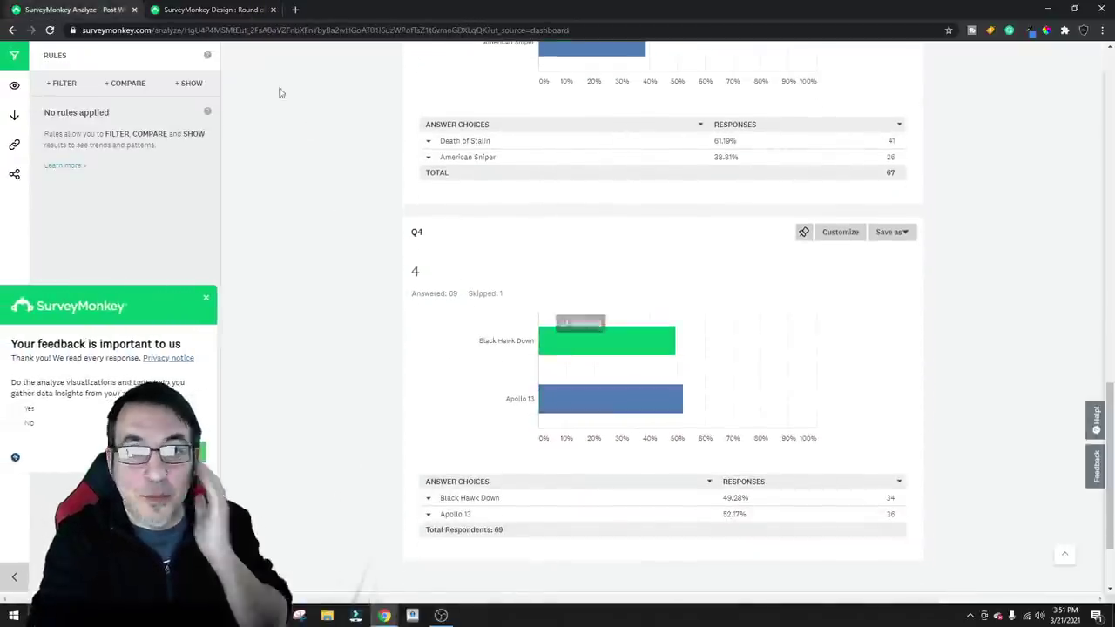
left_click(217, 8)
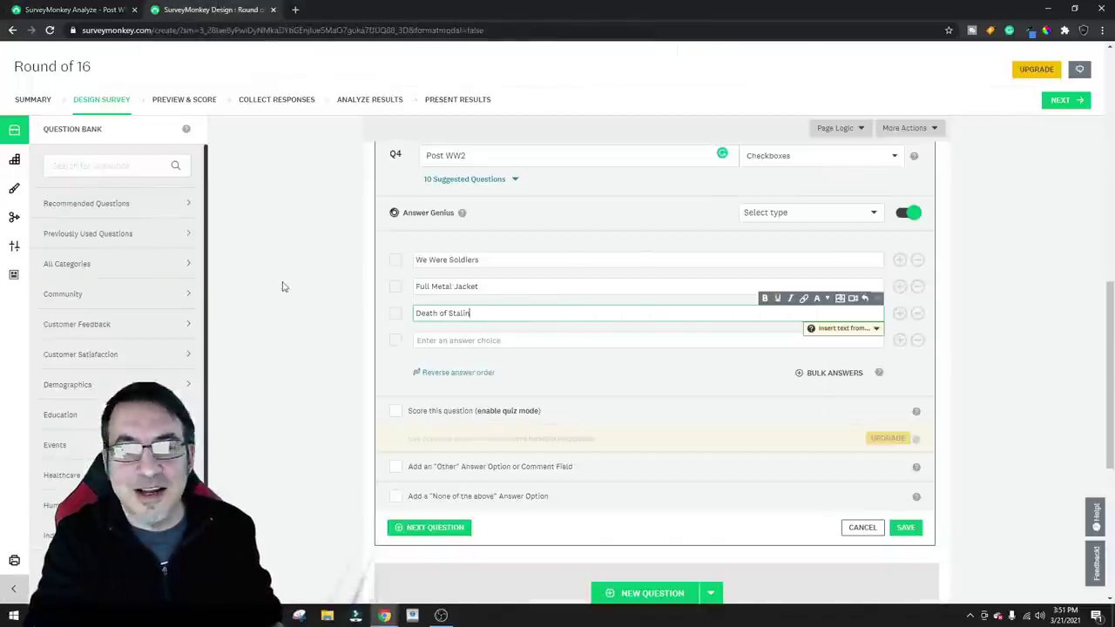
left_click(468, 341)
type("Apollo 13")
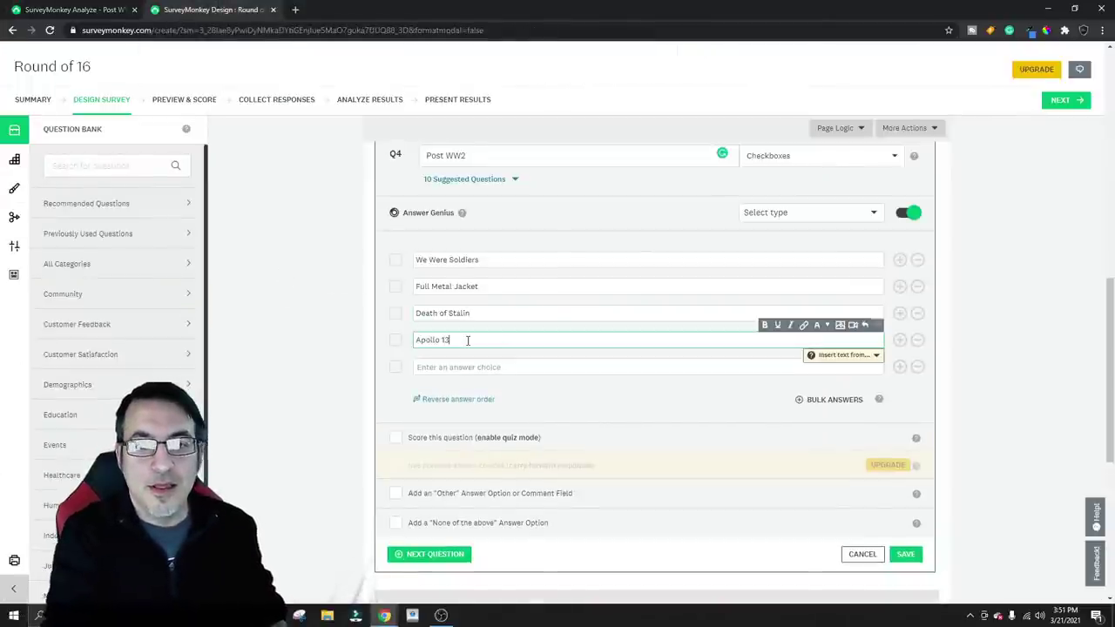
left_click(906, 555)
left_click(666, 433)
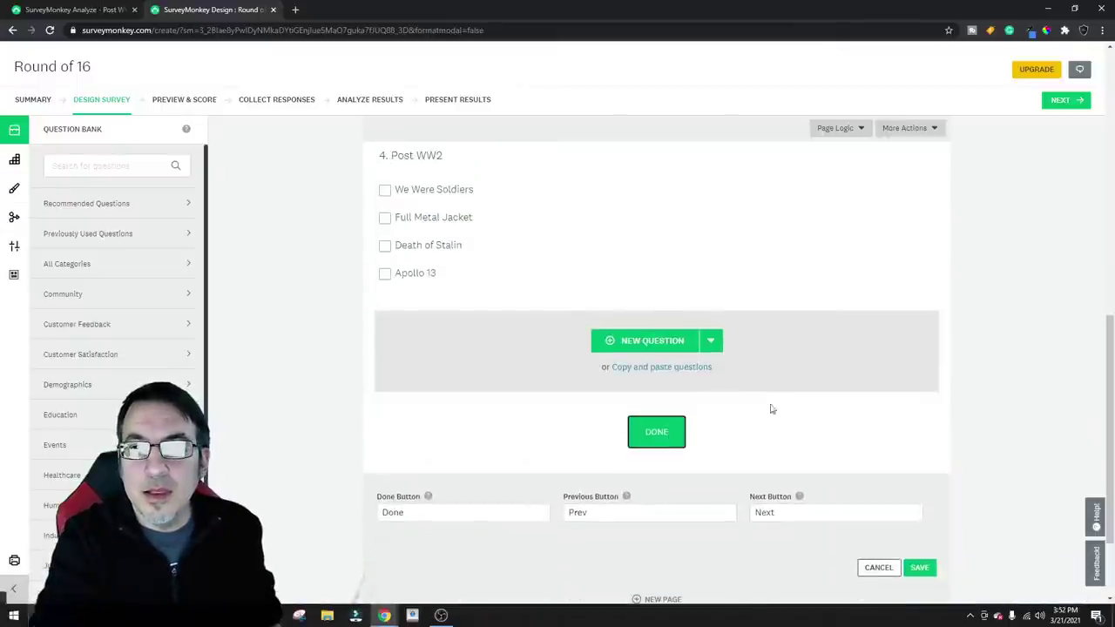
Review the completed questions and preview the whole Round of 16 survey
scroll(877, 240, "up", 2)
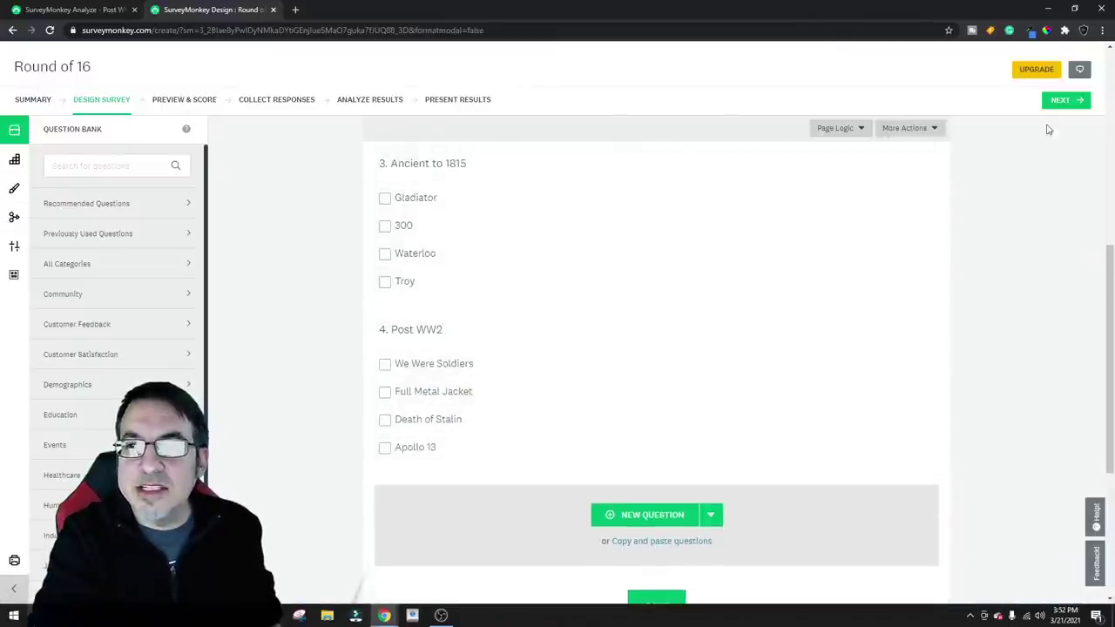
left_click(1061, 99)
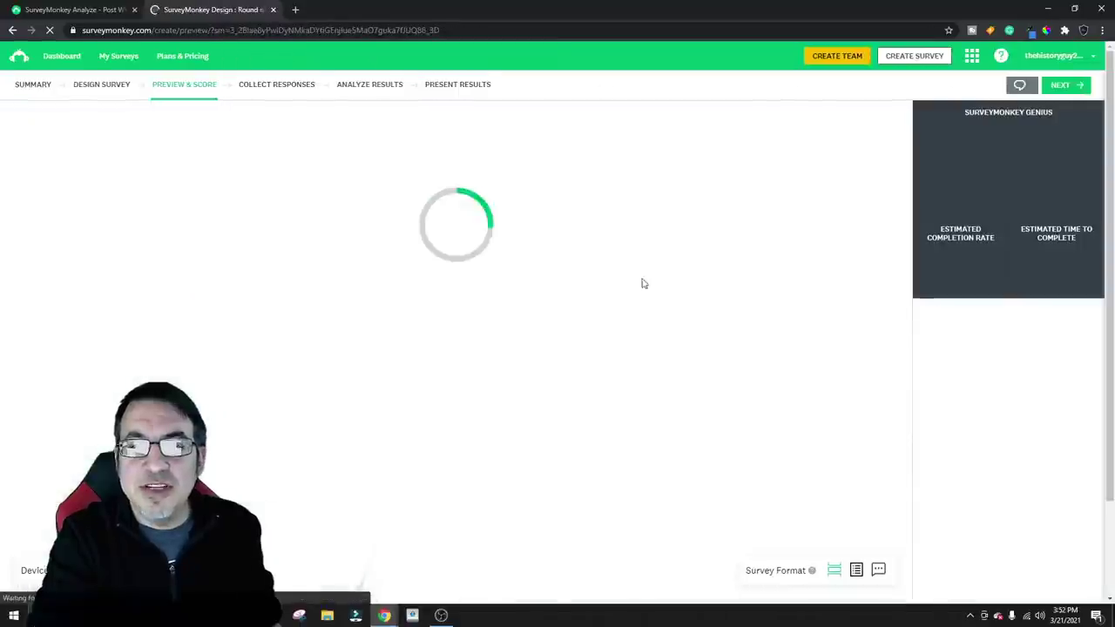
scroll(374, 258, "down", 3)
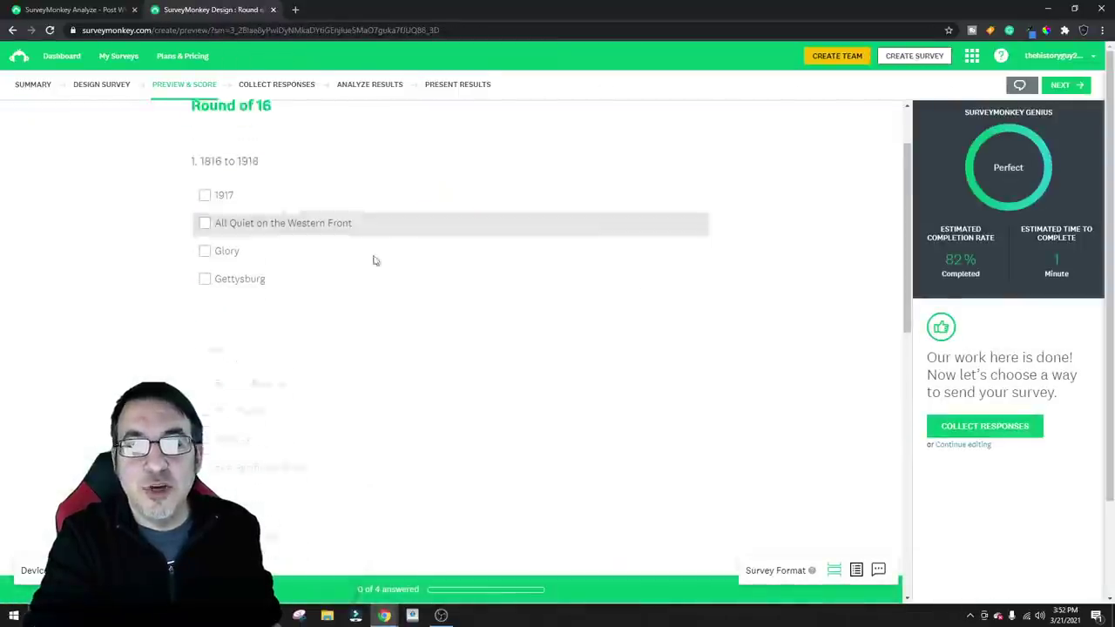
scroll(306, 375, "up", 4)
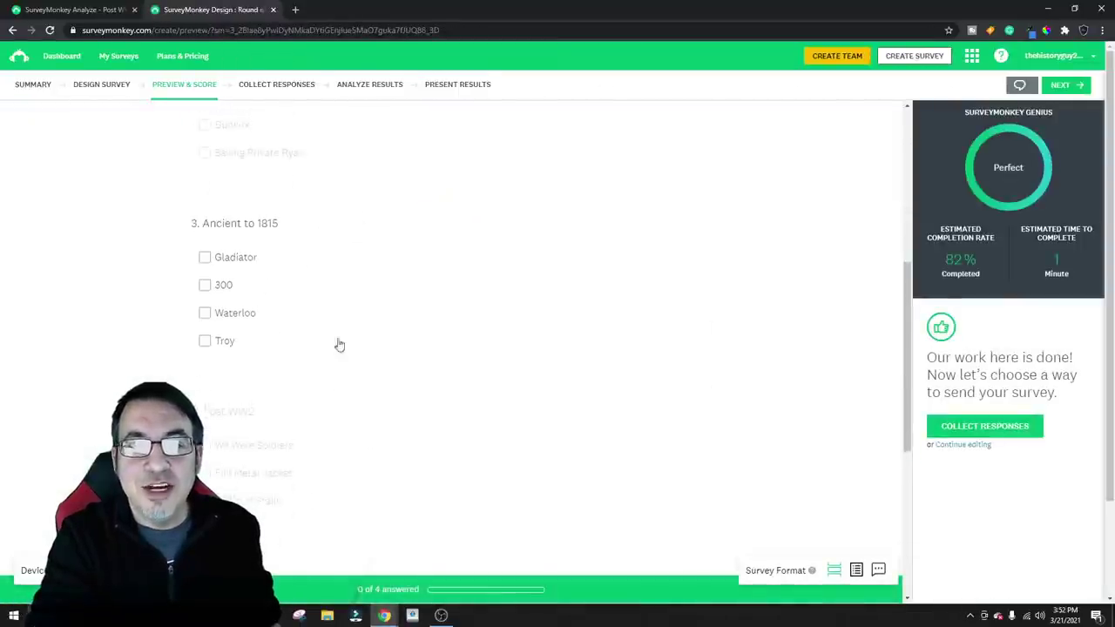
Set up response collection for the Round of 16 survey through a shareable web link and copy that link
left_click(276, 84)
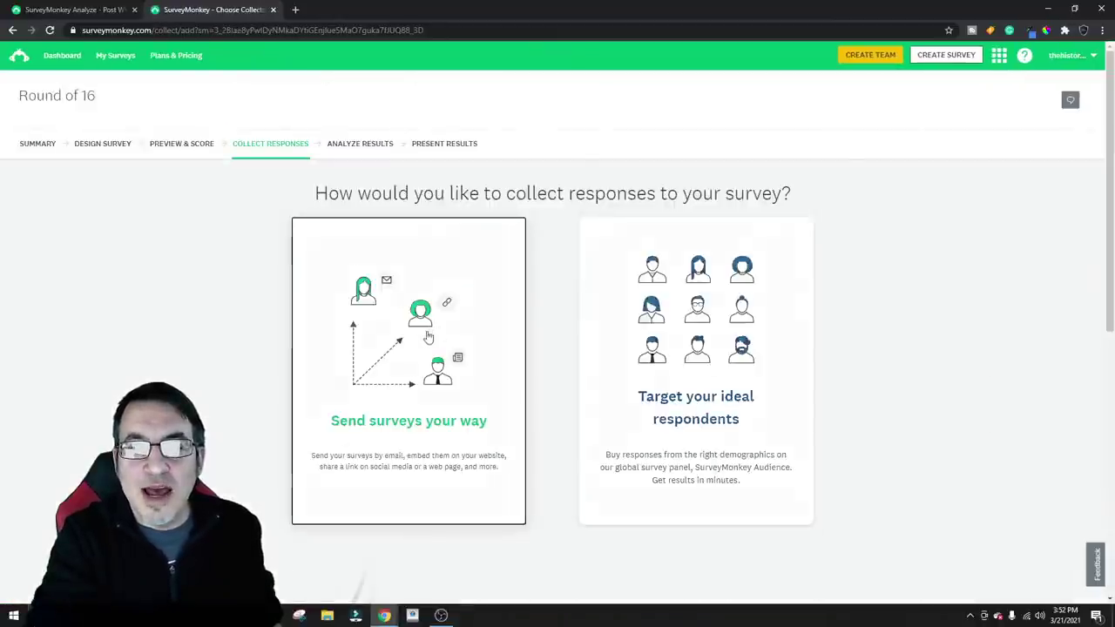
left_click(427, 337)
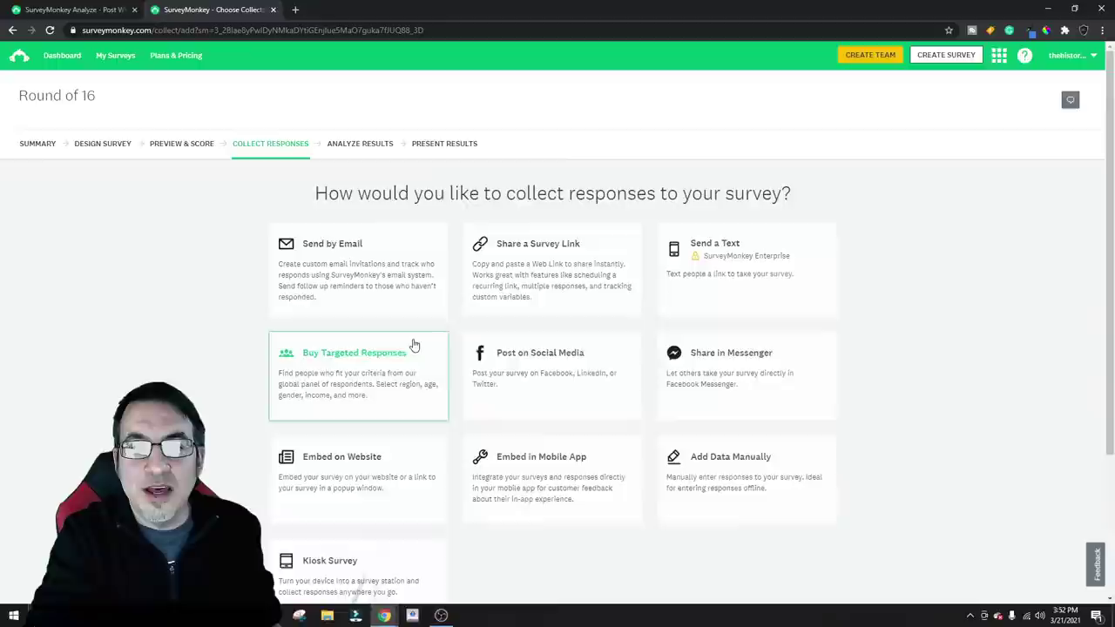
left_click(525, 260)
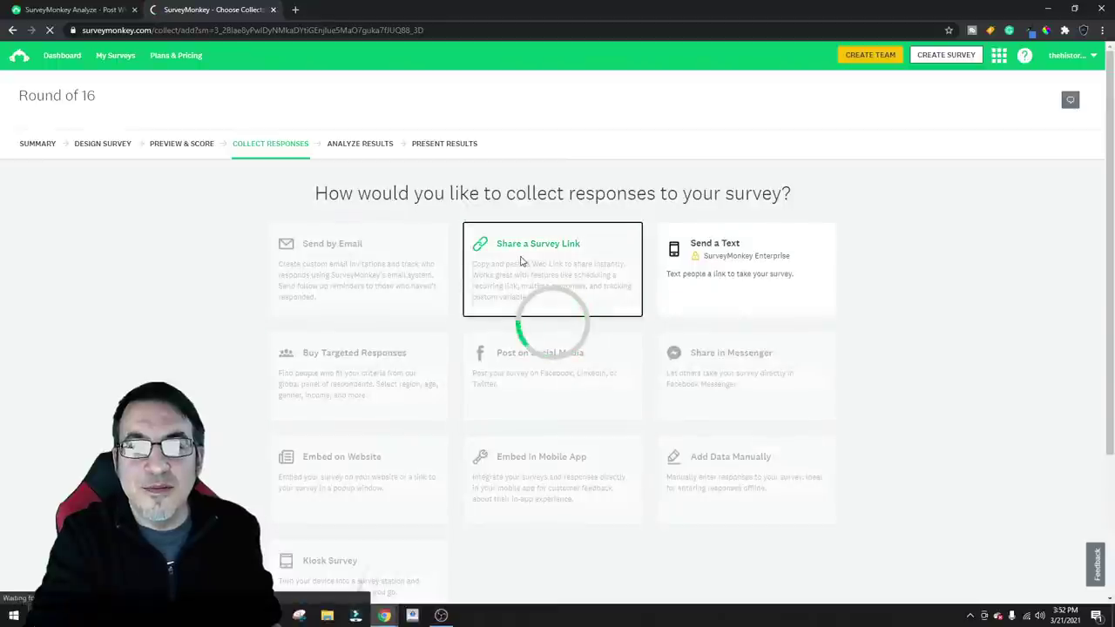
left_click(805, 251)
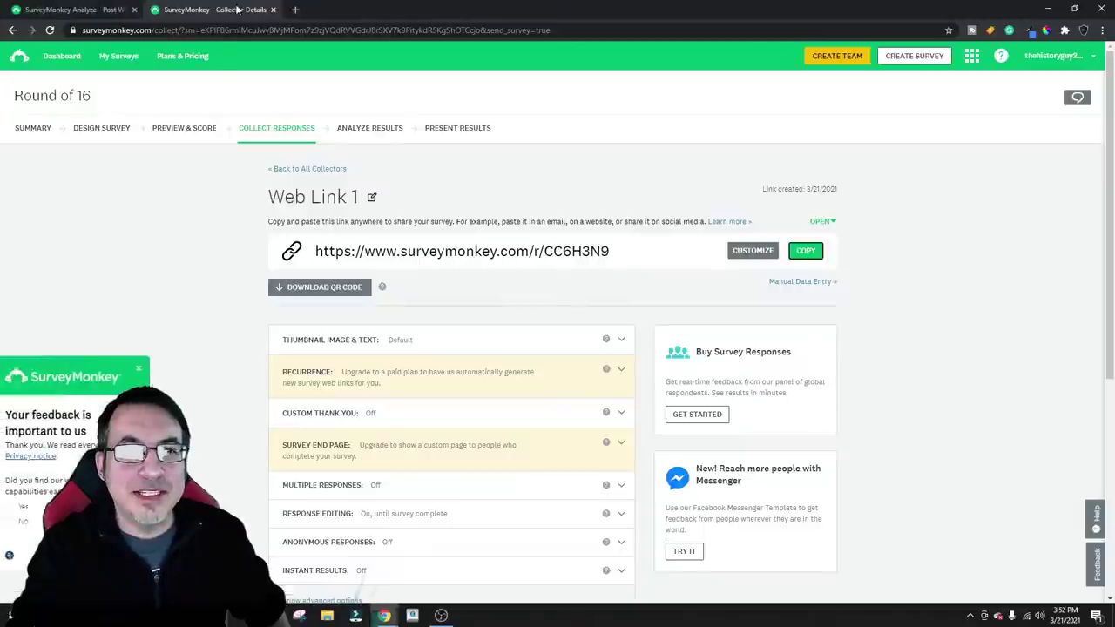
Open the copied Round of 16 survey link in the current browser tab
left_click(222, 30)
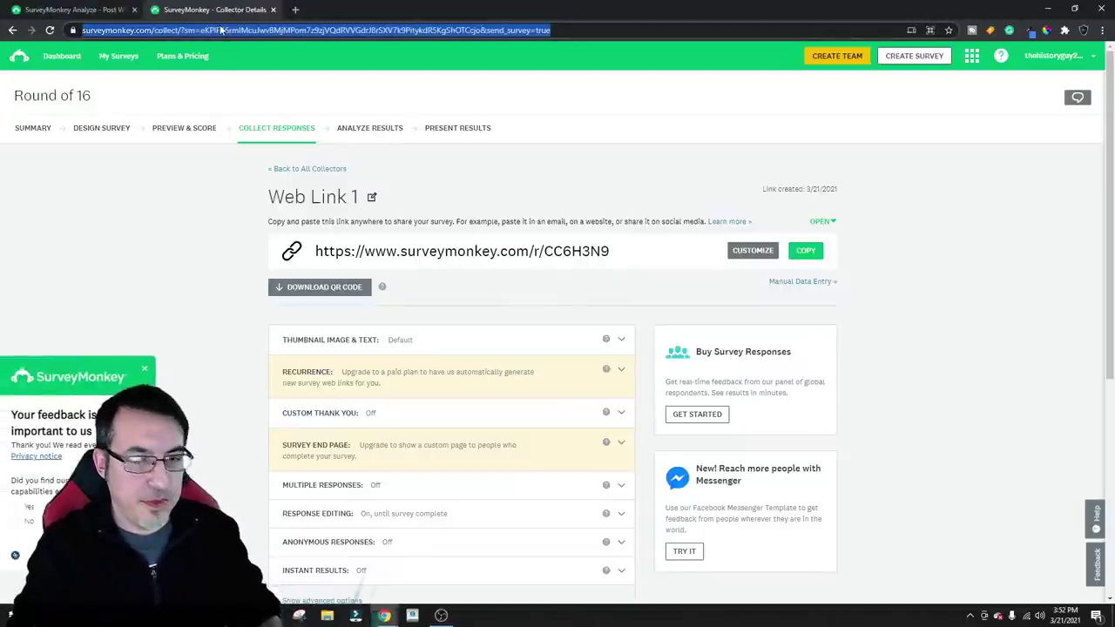
key("ctrl+v")
key("Return")
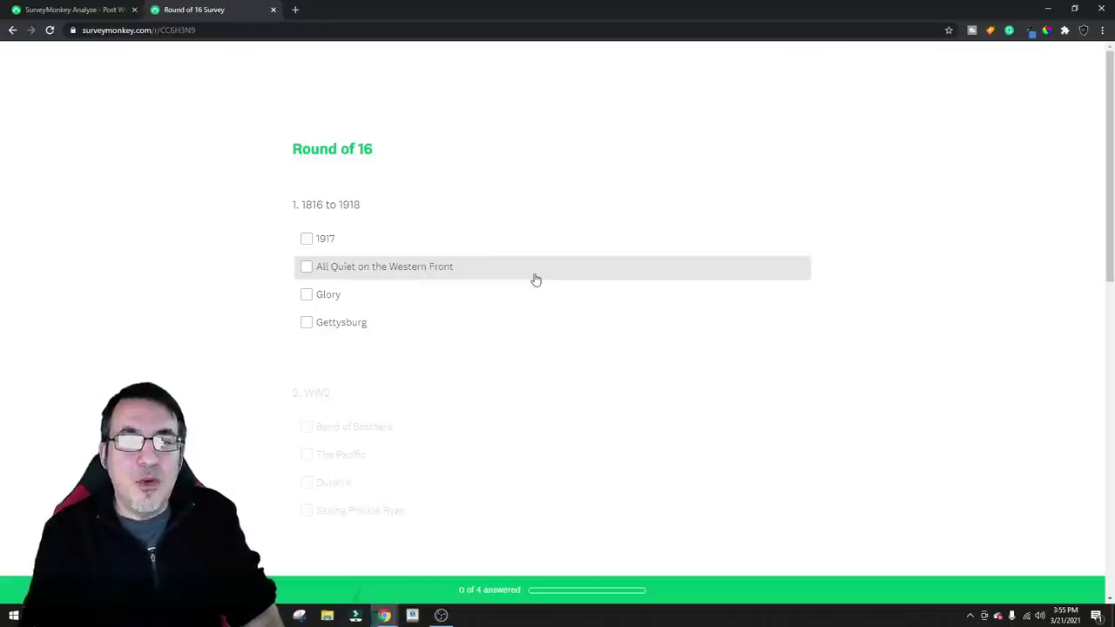
Answer the 1816 to 1918 question with Glory and the WW2 question with Band of Brothers
left_click(345, 294)
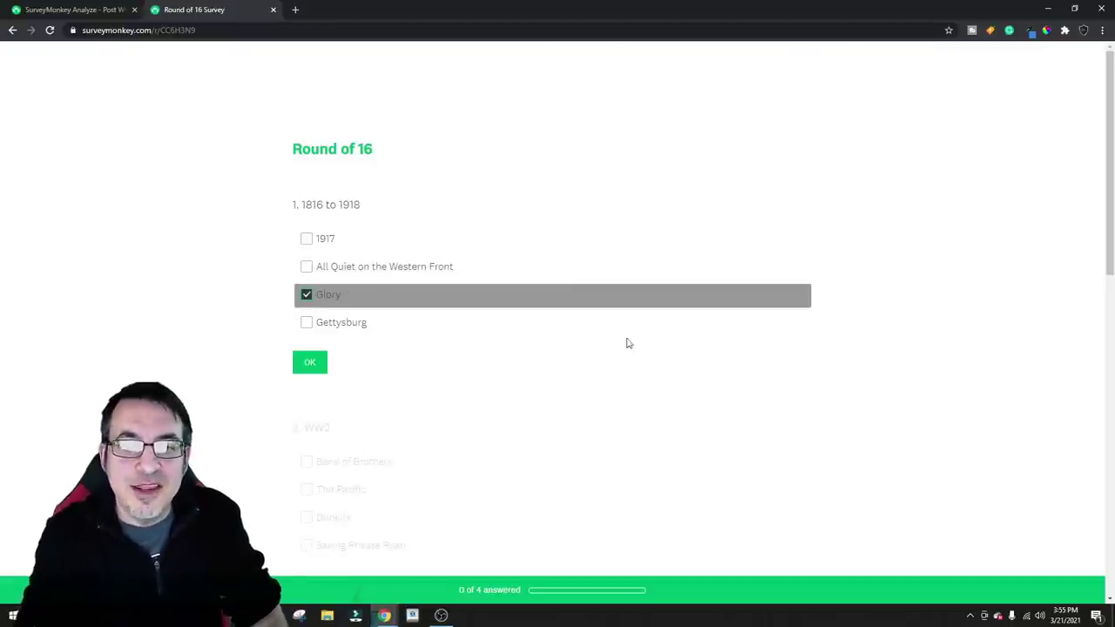
left_click(311, 363)
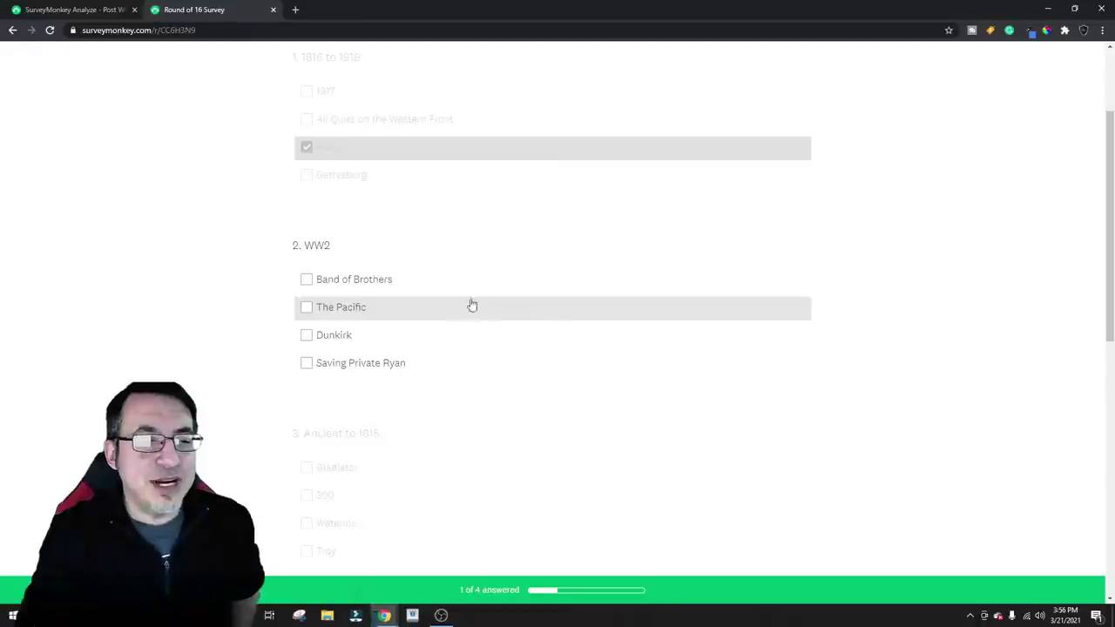
left_click(425, 277)
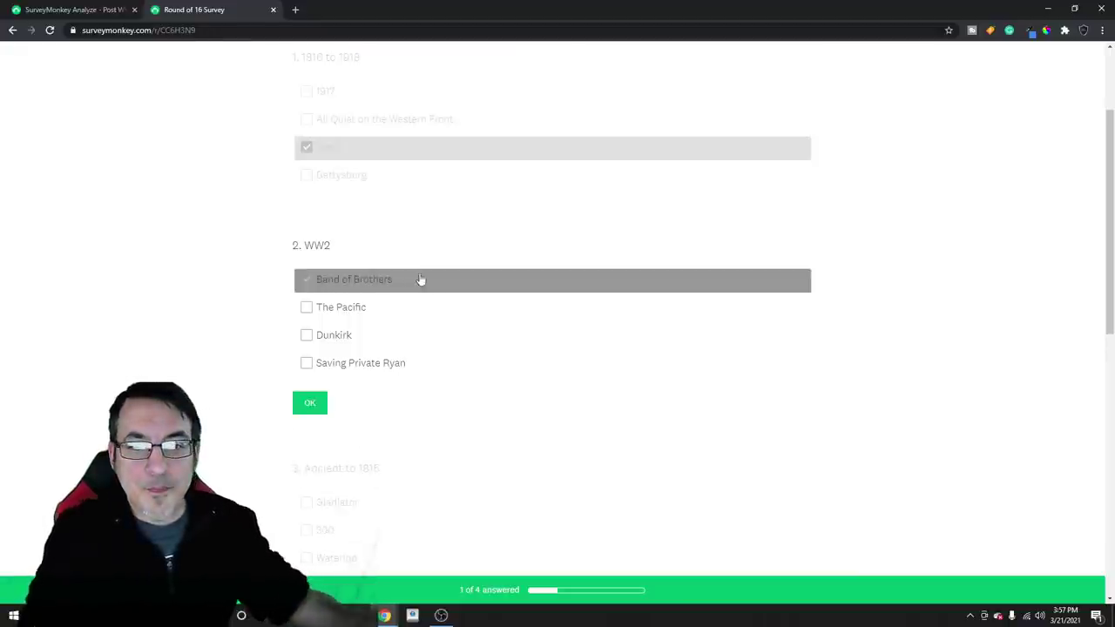
left_click(316, 403)
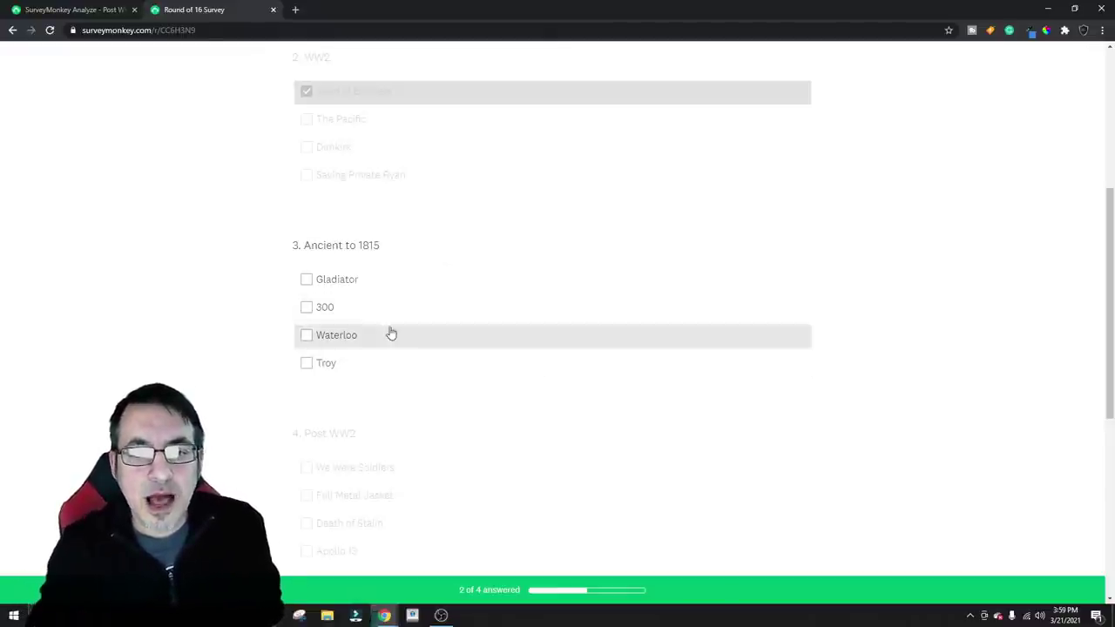
Choose Waterloo for Ancient to 1815 and Death of Stalin for Post WW2, and submit the survey
left_click(482, 334)
left_click(315, 404)
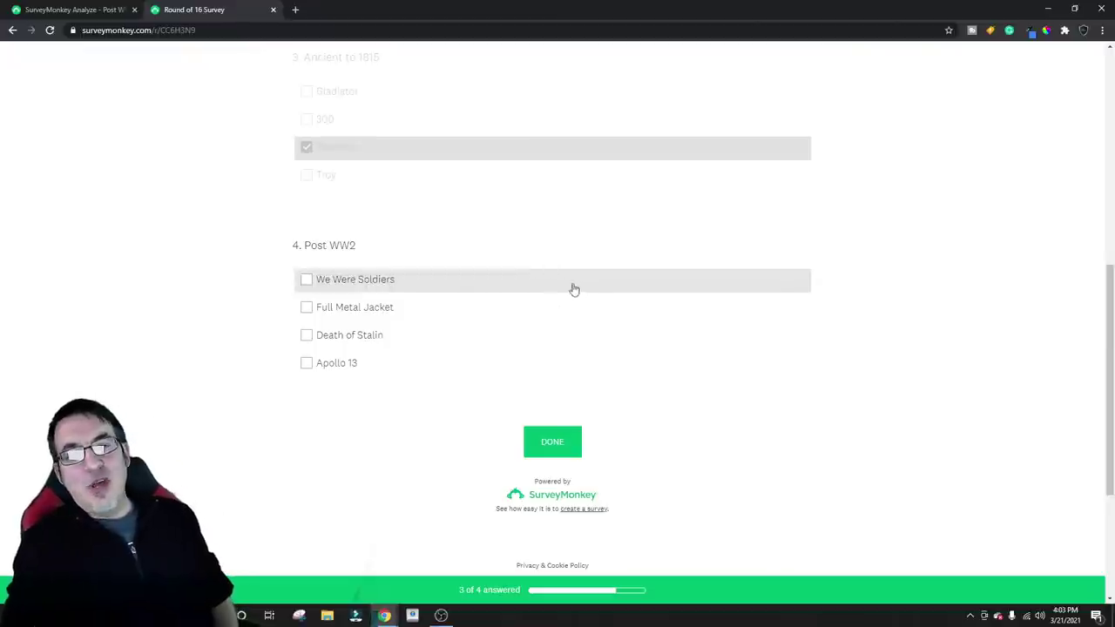
left_click(469, 336)
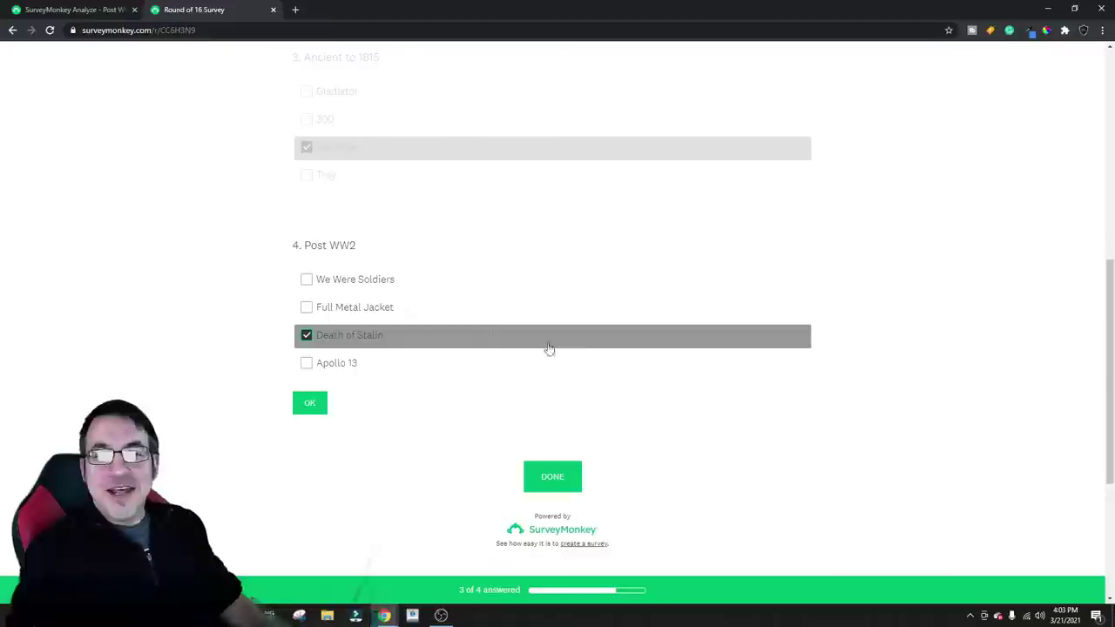
left_click(315, 408)
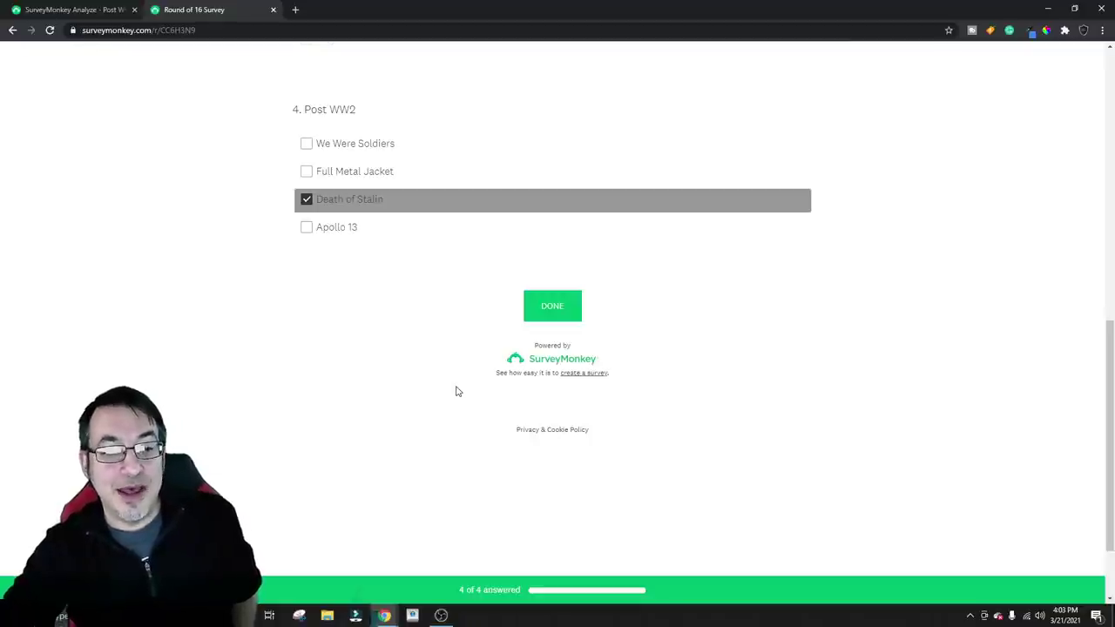
left_click(562, 307)
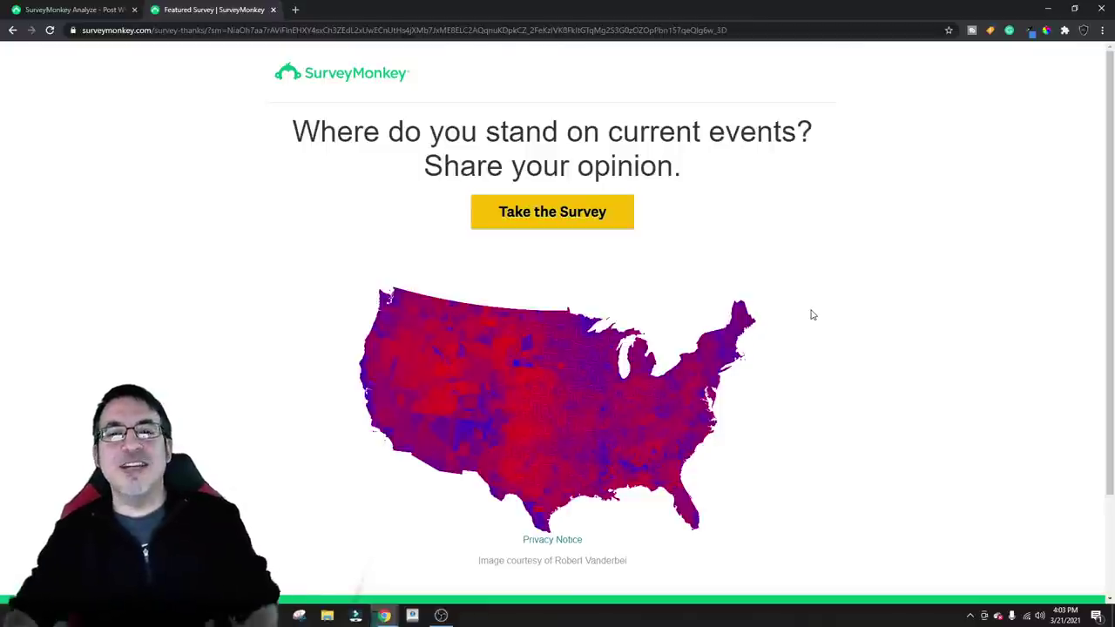
Close the submitted survey's browser tab and view the Post WW2 survey's summary and analyzed results
left_click(80, 9)
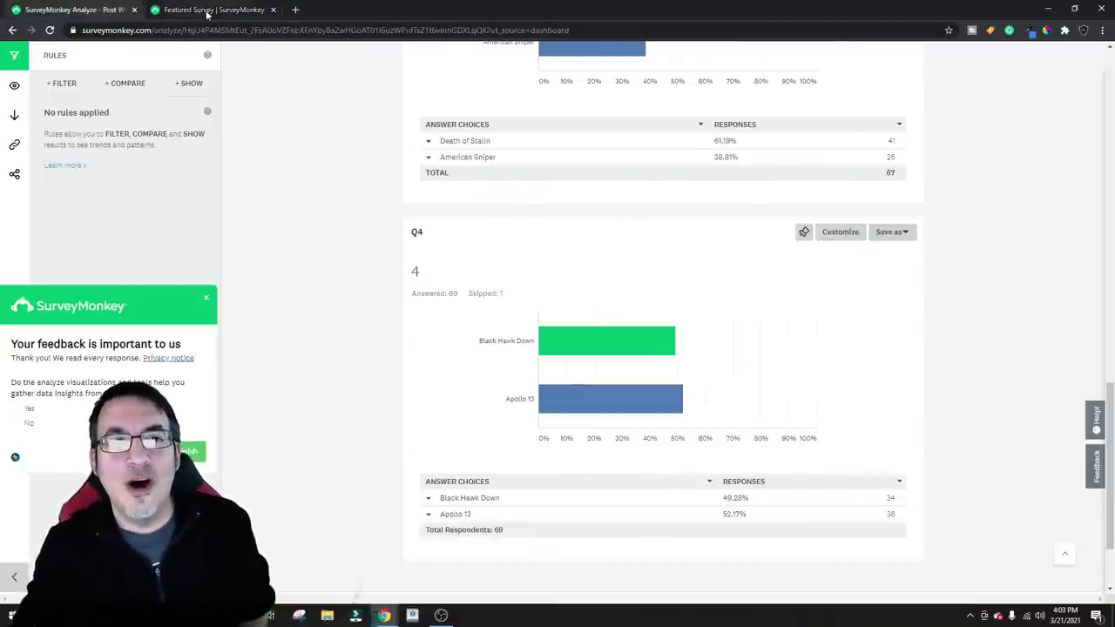
left_click(274, 10)
scroll(314, 163, "up", 15)
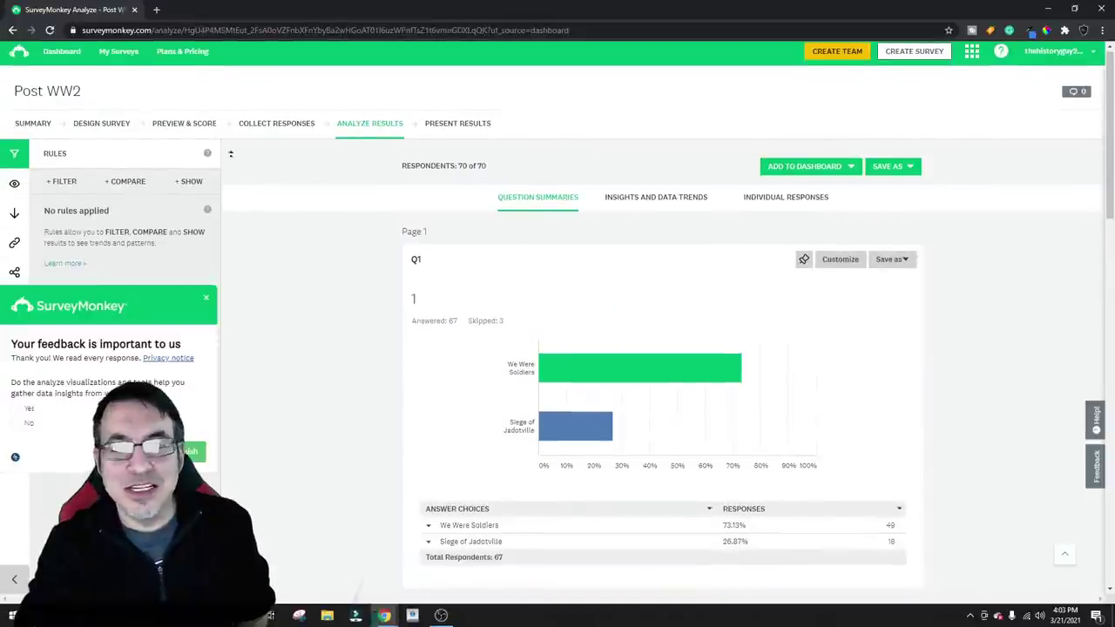
left_click(34, 137)
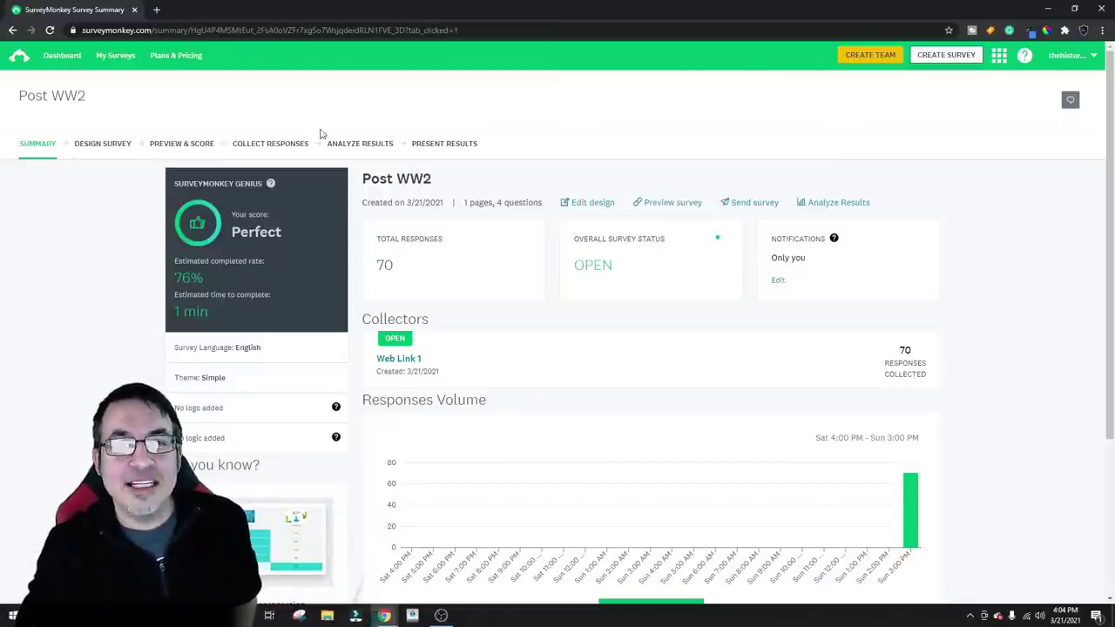
left_click(348, 143)
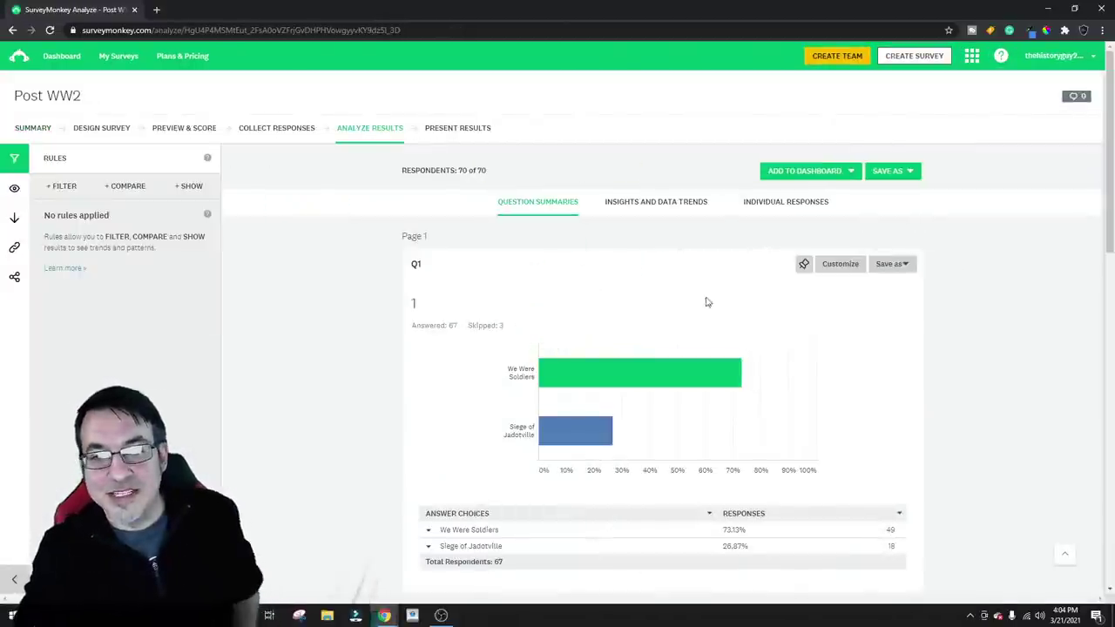
Return to the dashboard and open the analyzed results of the Round of 16 survey
left_click(49, 58)
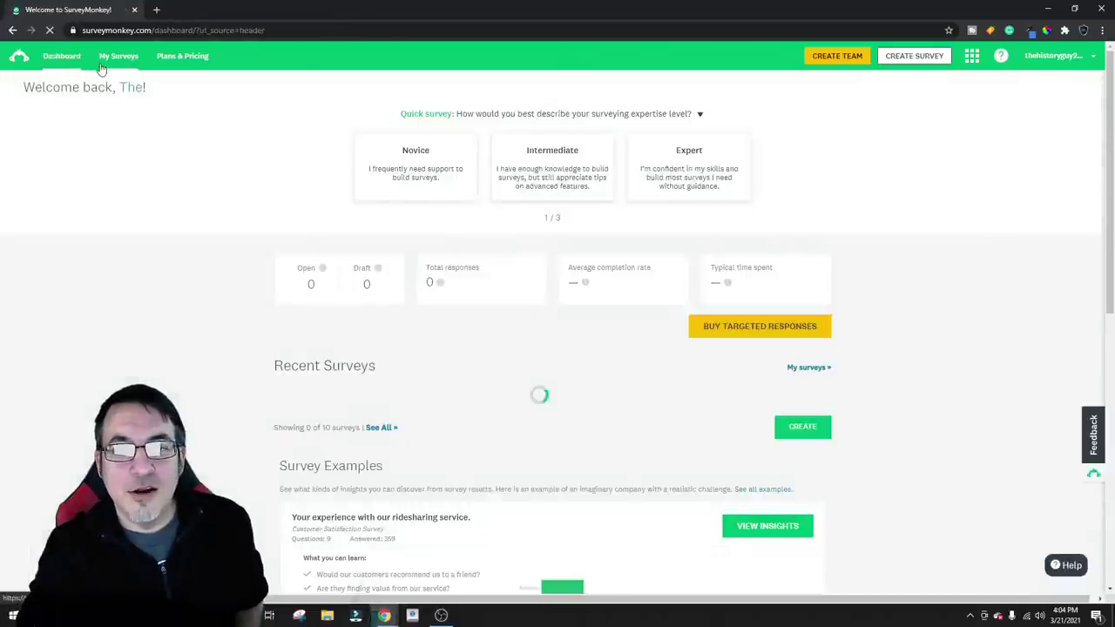
scroll(402, 342, "down", 3)
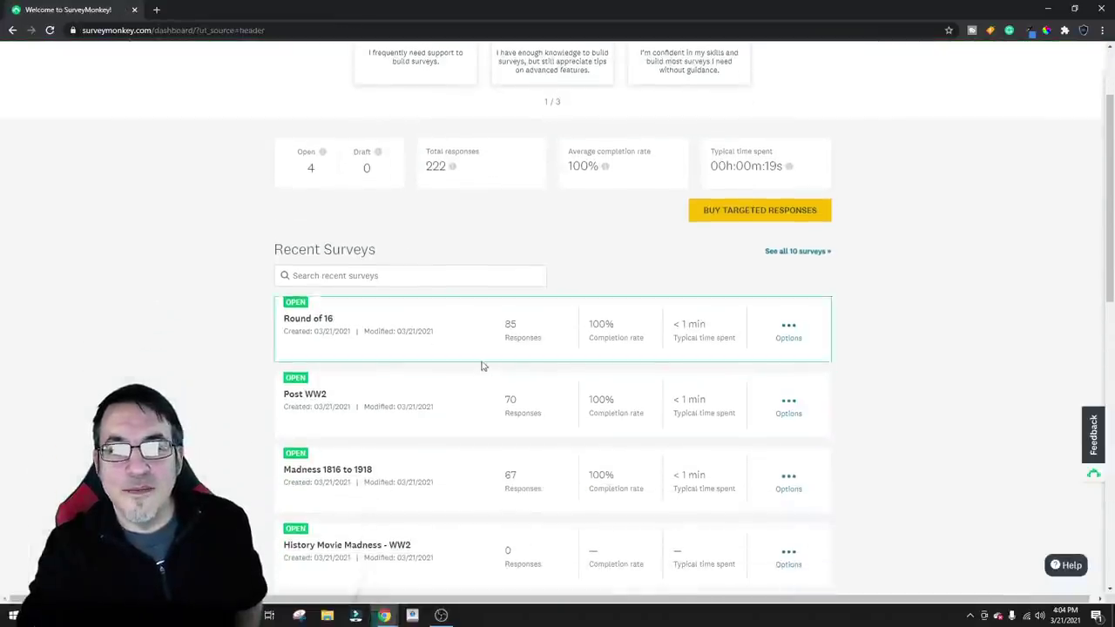
scroll(497, 384, "up", 2)
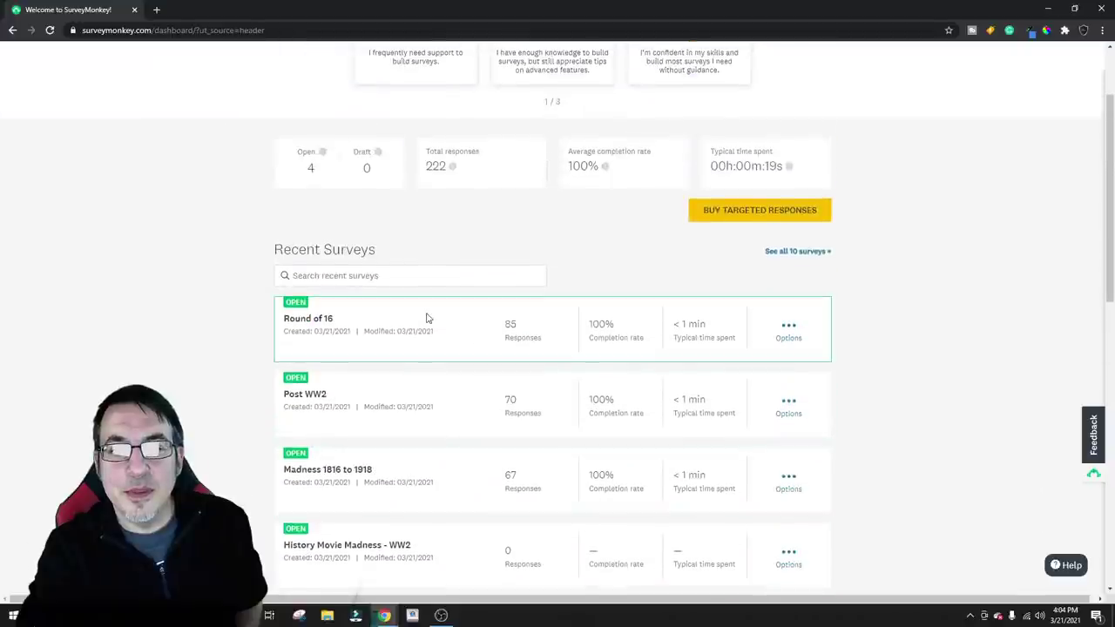
scroll(426, 318, "down", 2)
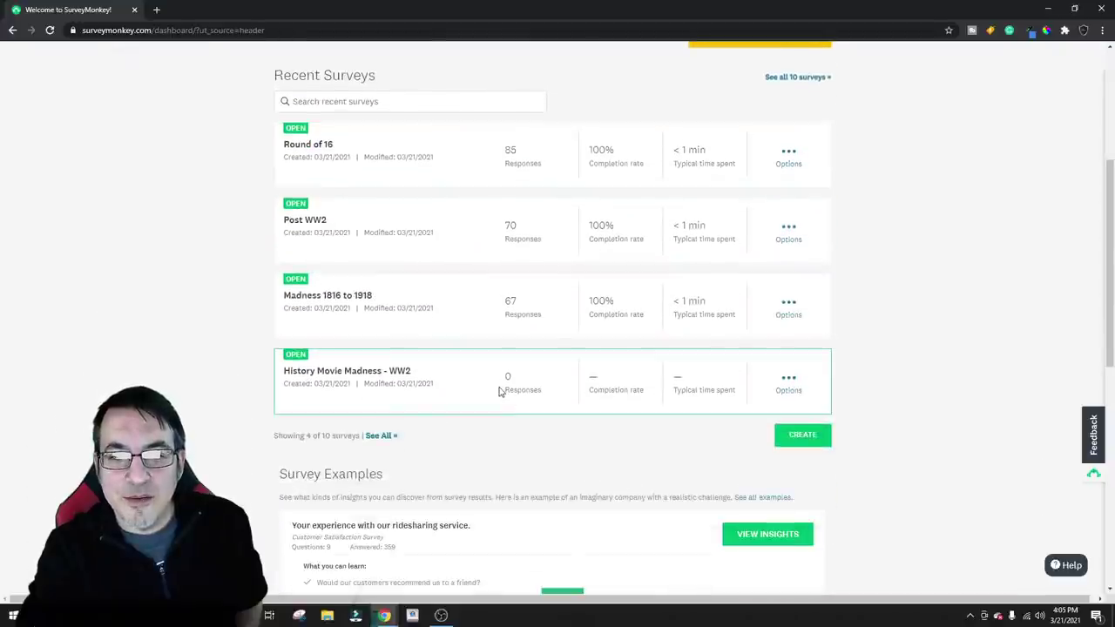
scroll(462, 332, "up", 1)
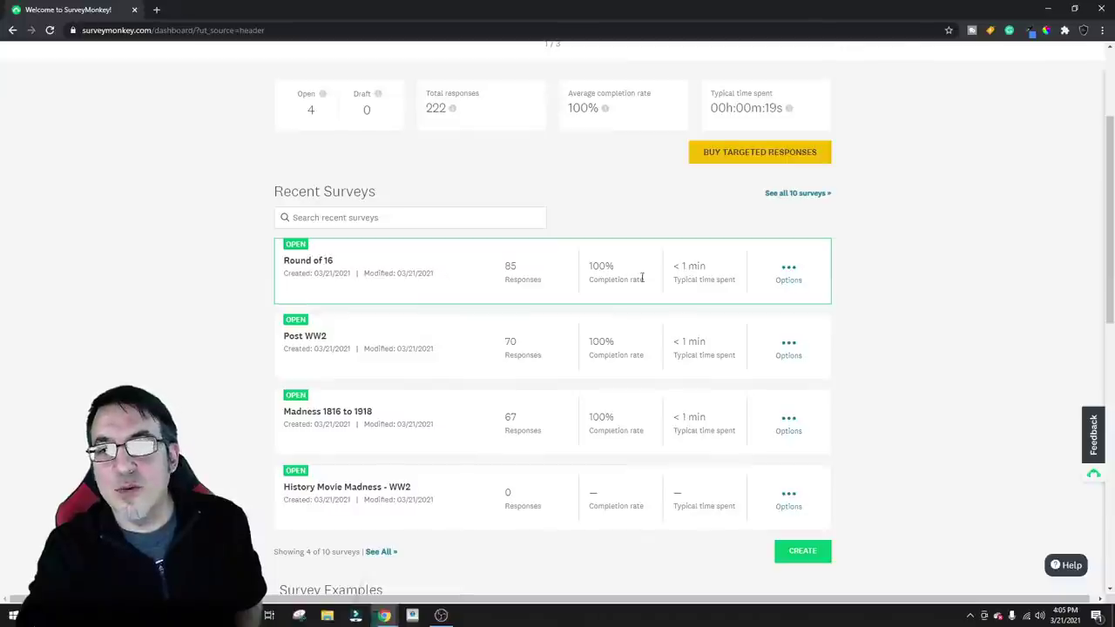
left_click(788, 272)
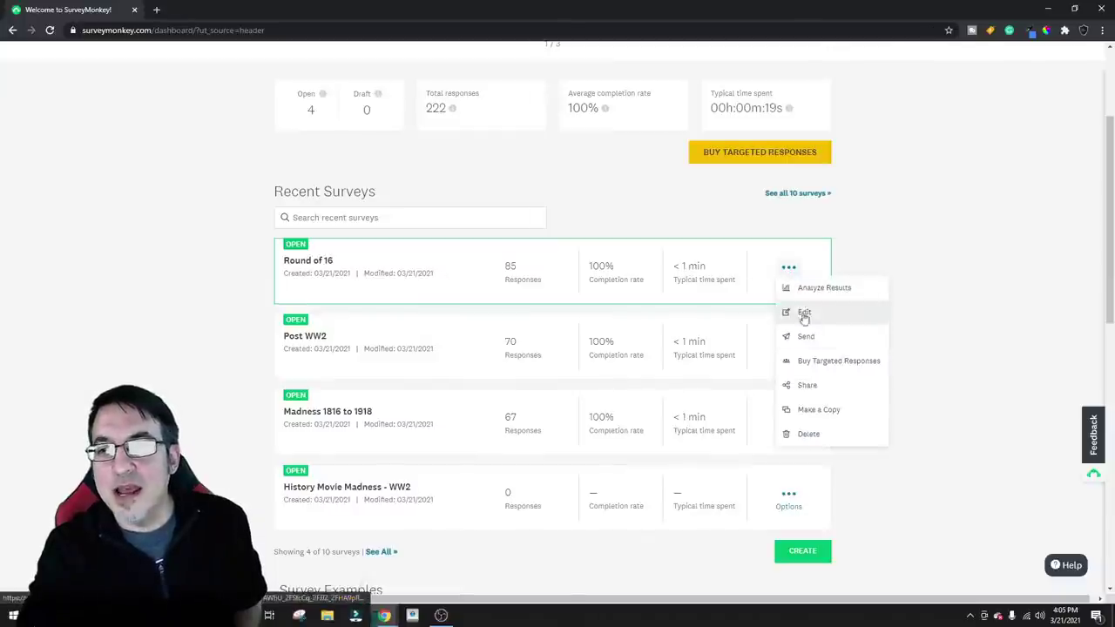
left_click(797, 290)
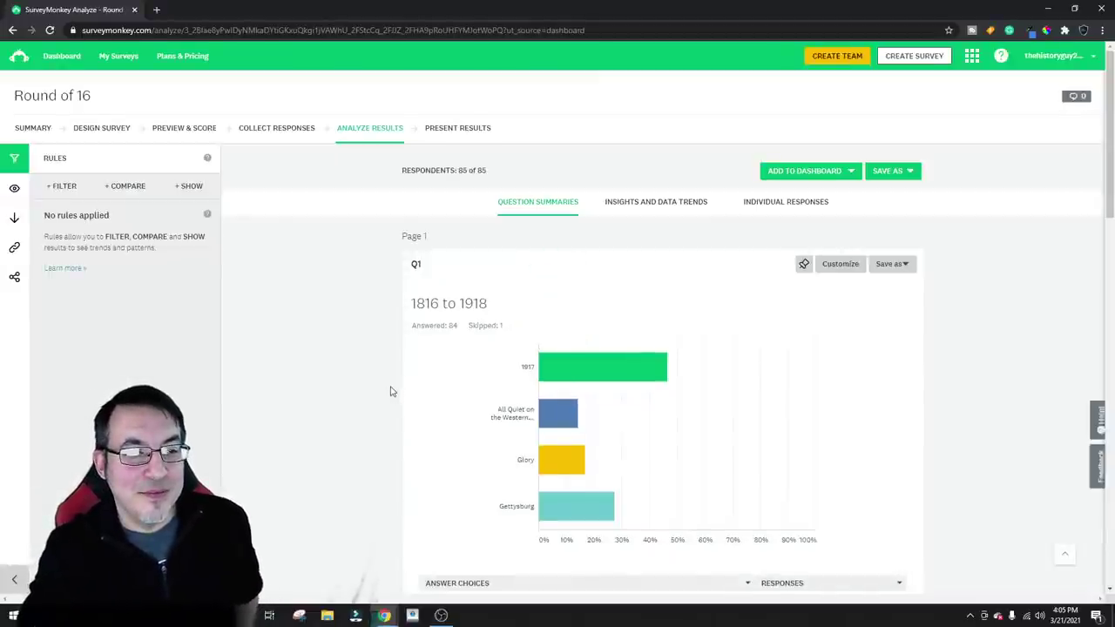
Examine the vote shares of each movie in the 1816 to 1918 and WW2 questions
scroll(391, 392, "down", 1)
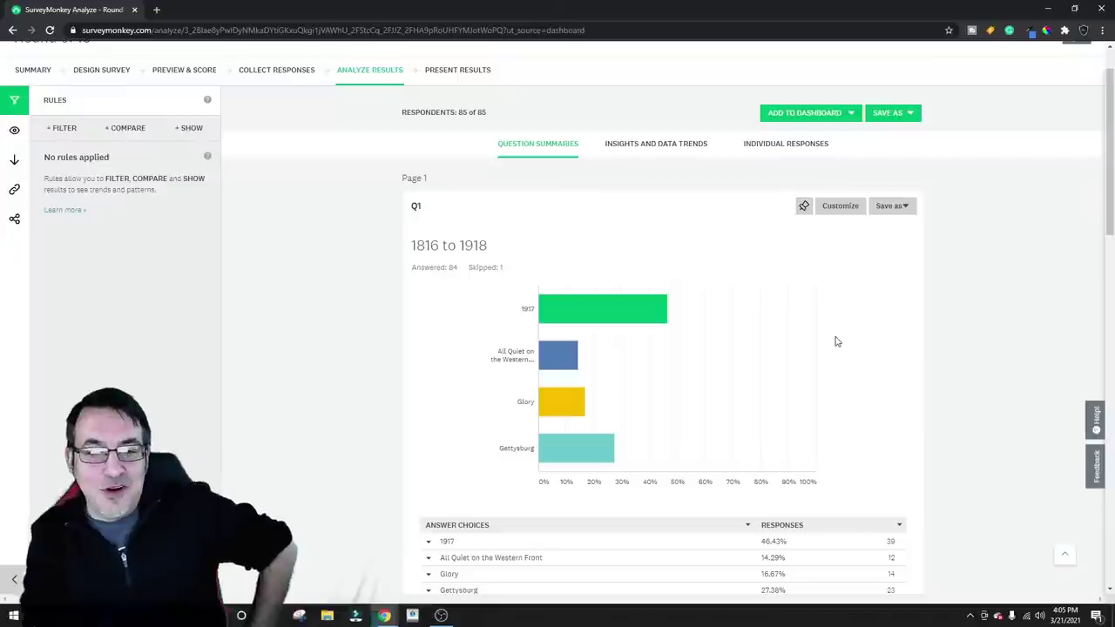
scroll(790, 363, "down", 2)
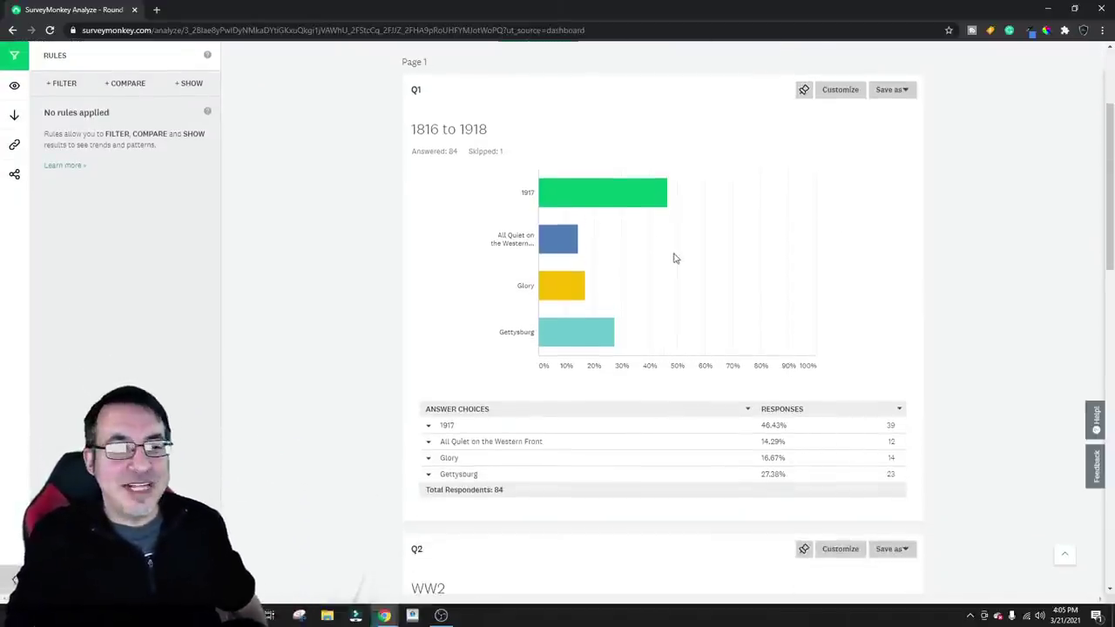
scroll(681, 288, "down", 1)
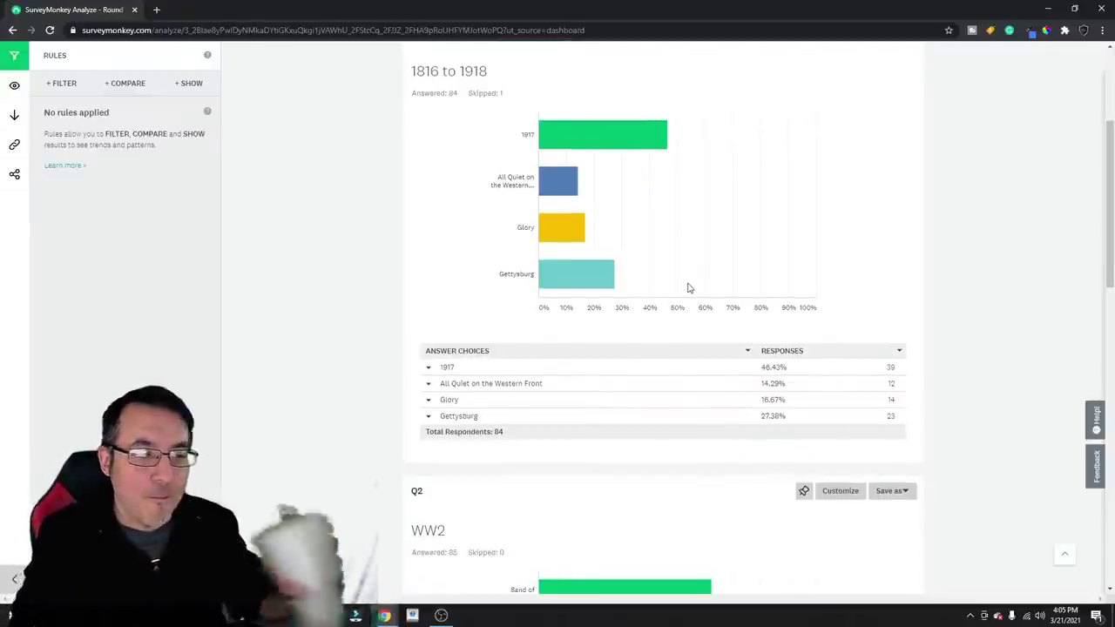
scroll(688, 384, "down", 1)
scroll(689, 395, "down", 3)
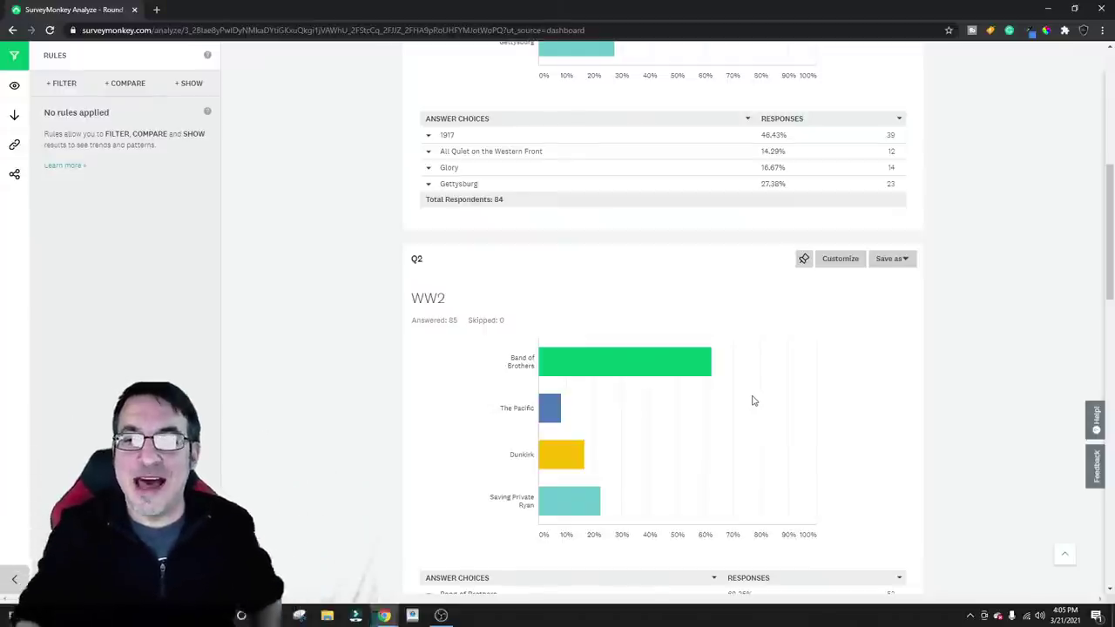
scroll(755, 400, "down", 1)
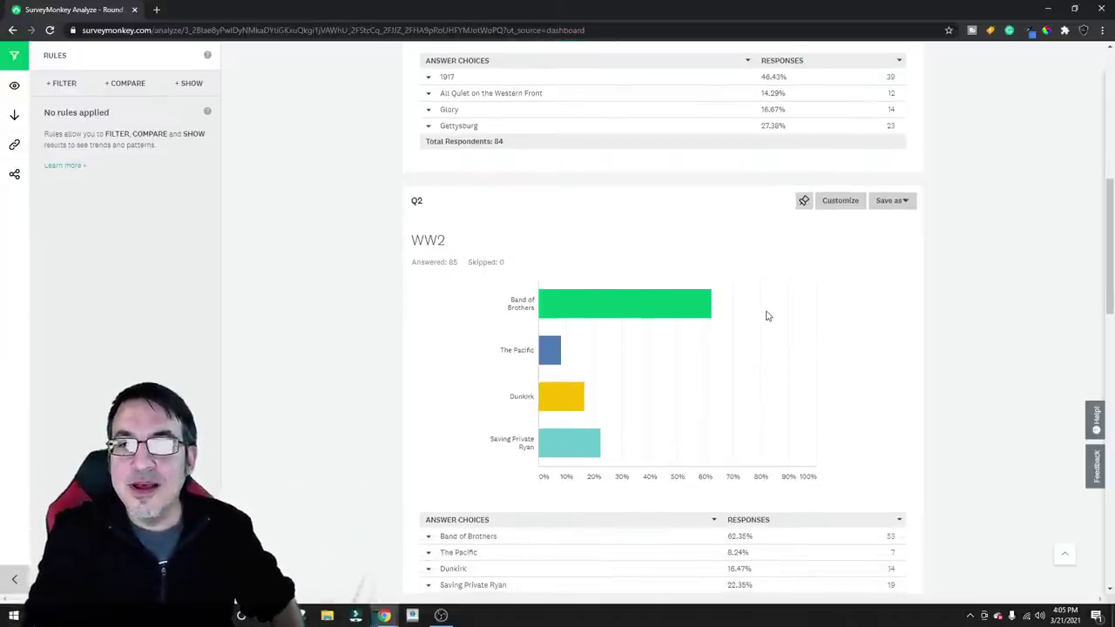
scroll(767, 316, "up", 5)
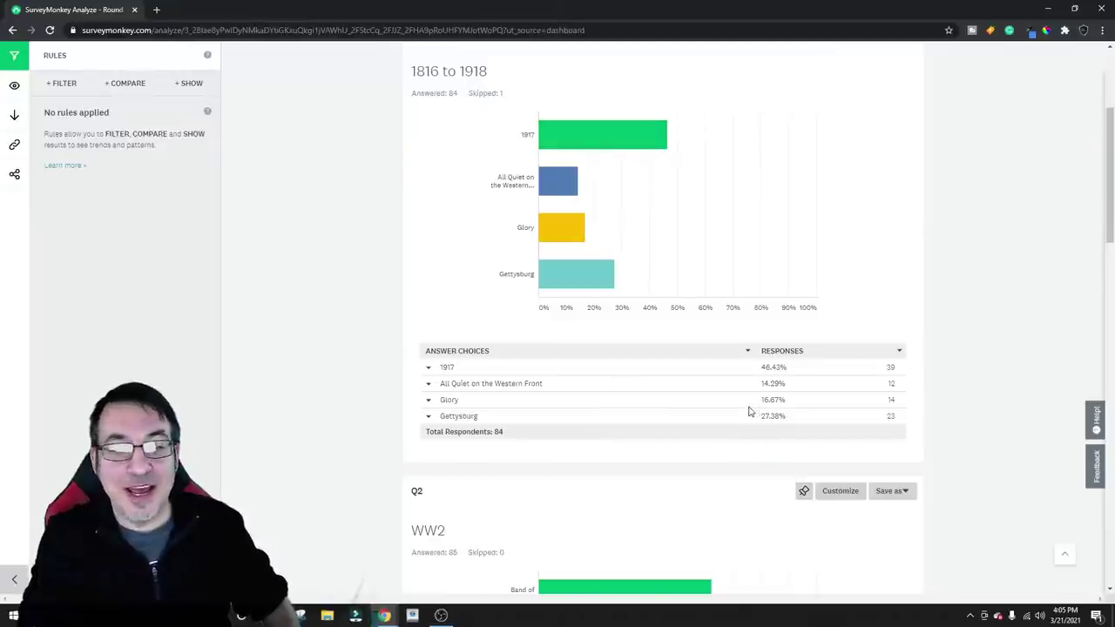
scroll(749, 411, "down", 3)
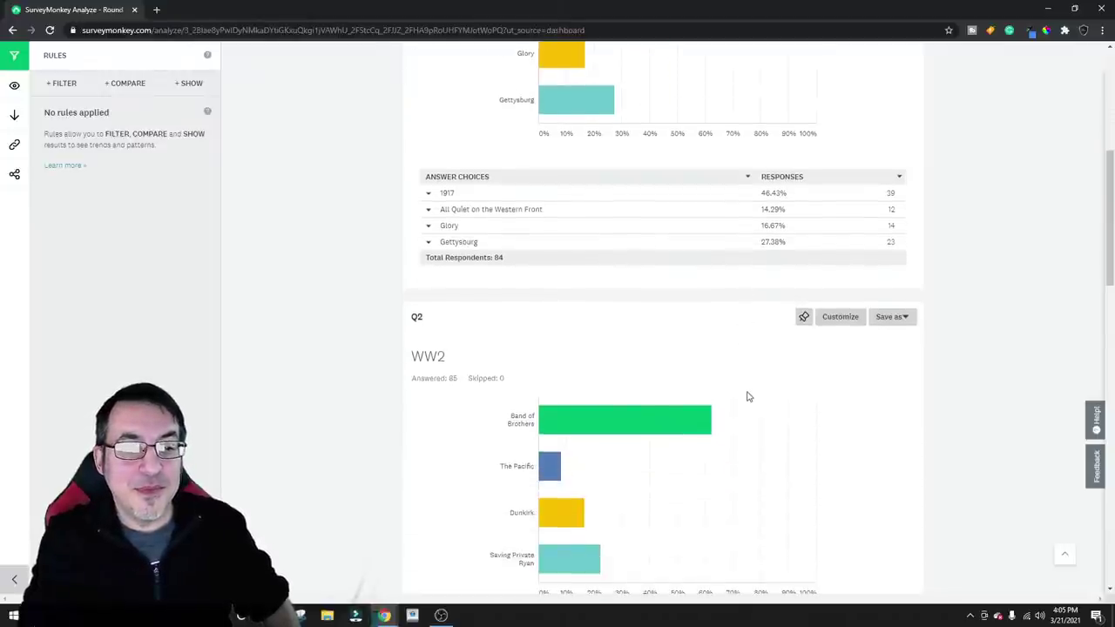
scroll(747, 397, "down", 1)
scroll(753, 392, "down", 1)
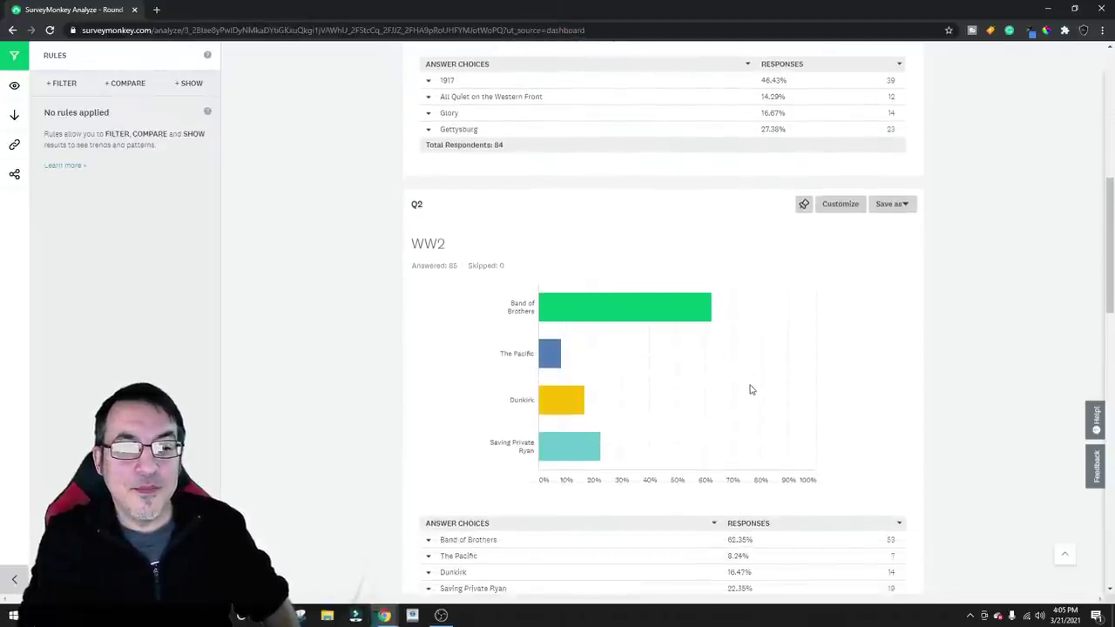
scroll(752, 387, "down", 1)
scroll(755, 386, "down", 1)
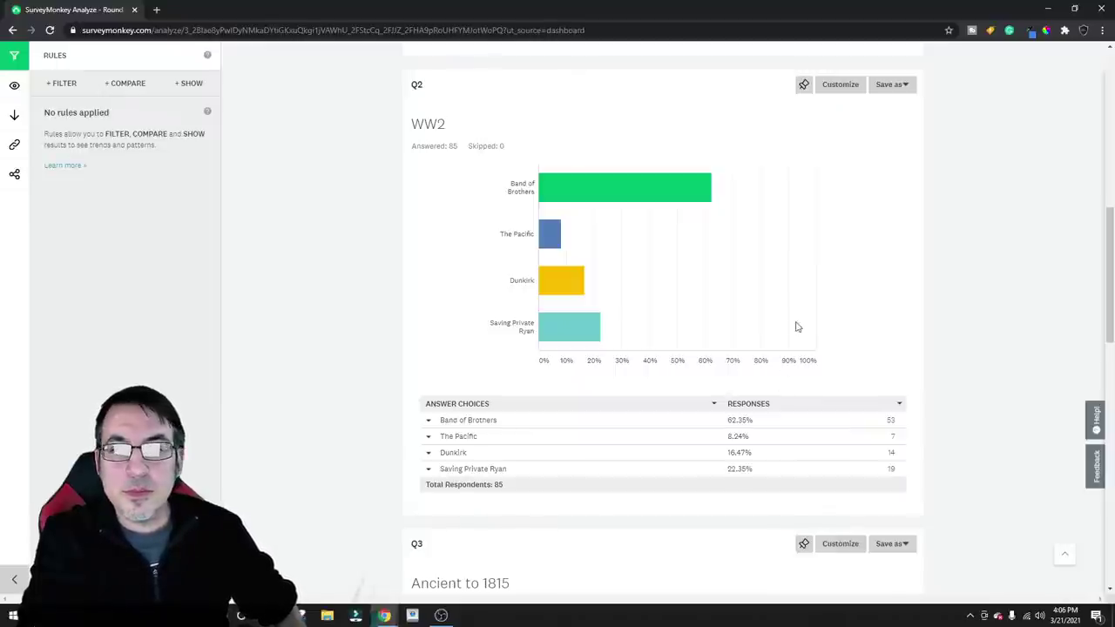
Examine the Ancient to 1815 results, comparing the votes for Waterloo and Gladiator
scroll(788, 318, "down", 4)
scroll(782, 312, "down", 1)
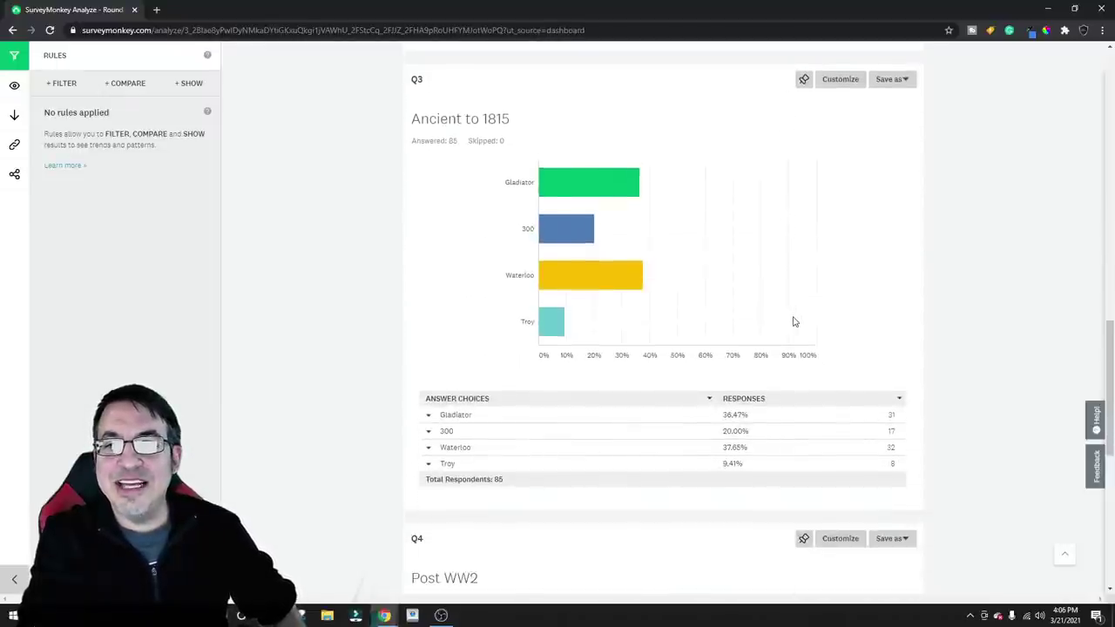
mouse_move(632, 275)
mouse_move(601, 198)
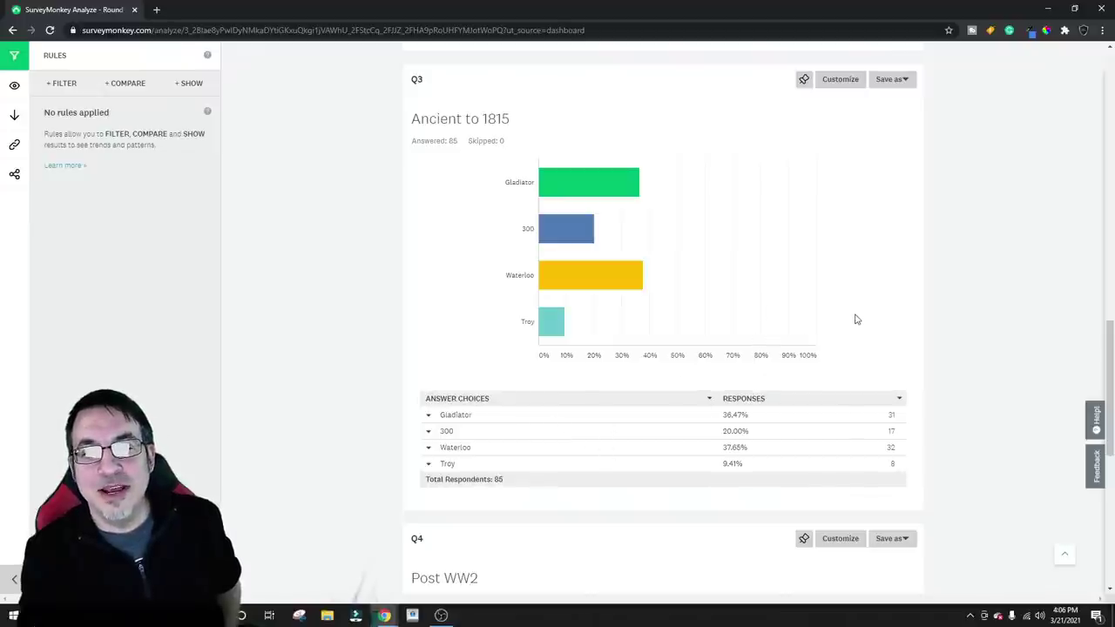
Examine the Post WW2 results and compare the leading movies across all four Round of 16 questions
scroll(856, 319, "down", 3)
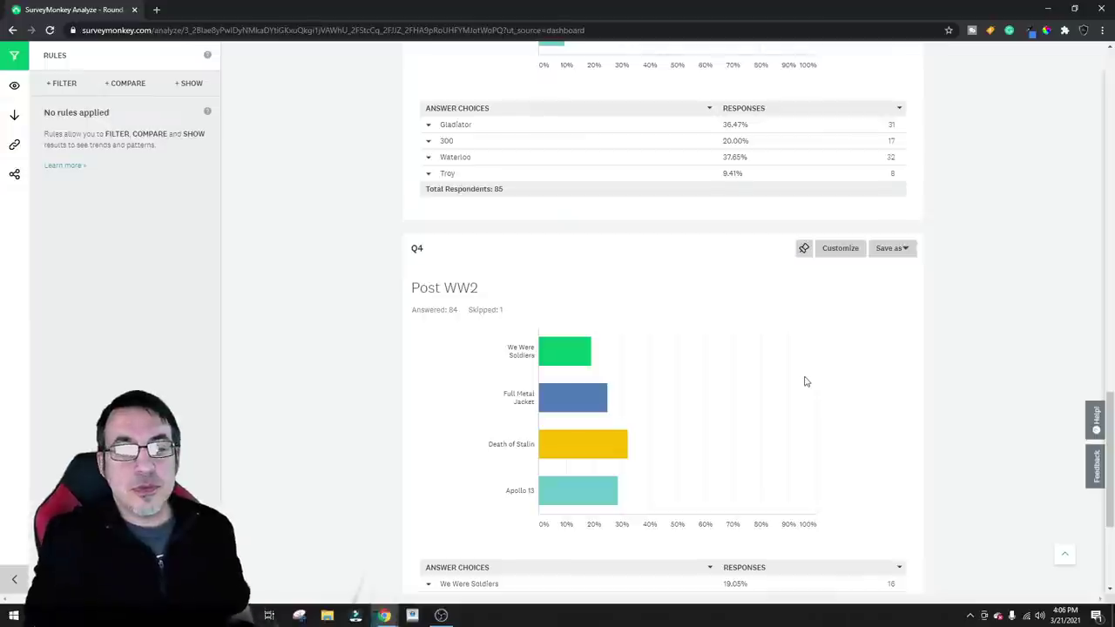
scroll(816, 393, "up", 4)
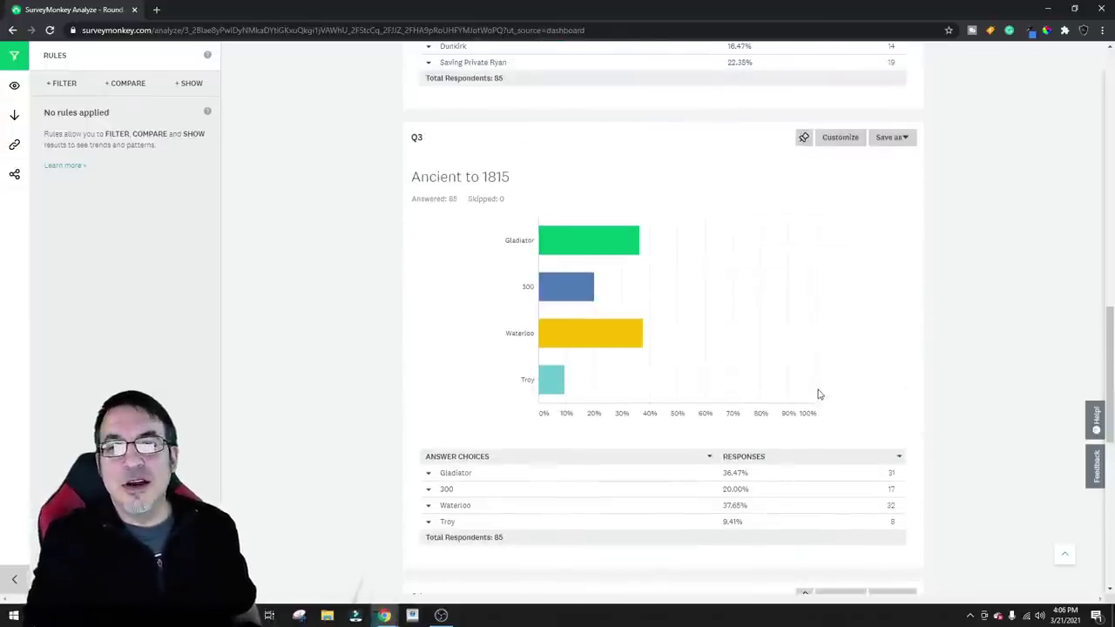
scroll(818, 393, "down", 1)
scroll(819, 395, "up", 7)
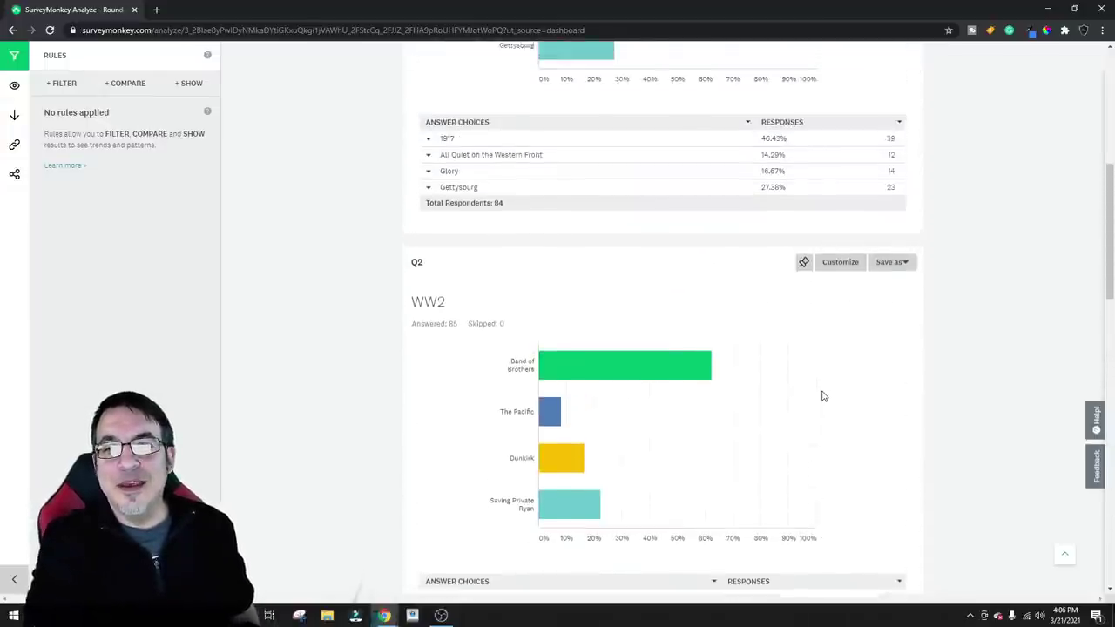
scroll(824, 397, "up", 3)
scroll(647, 240, "down", 9)
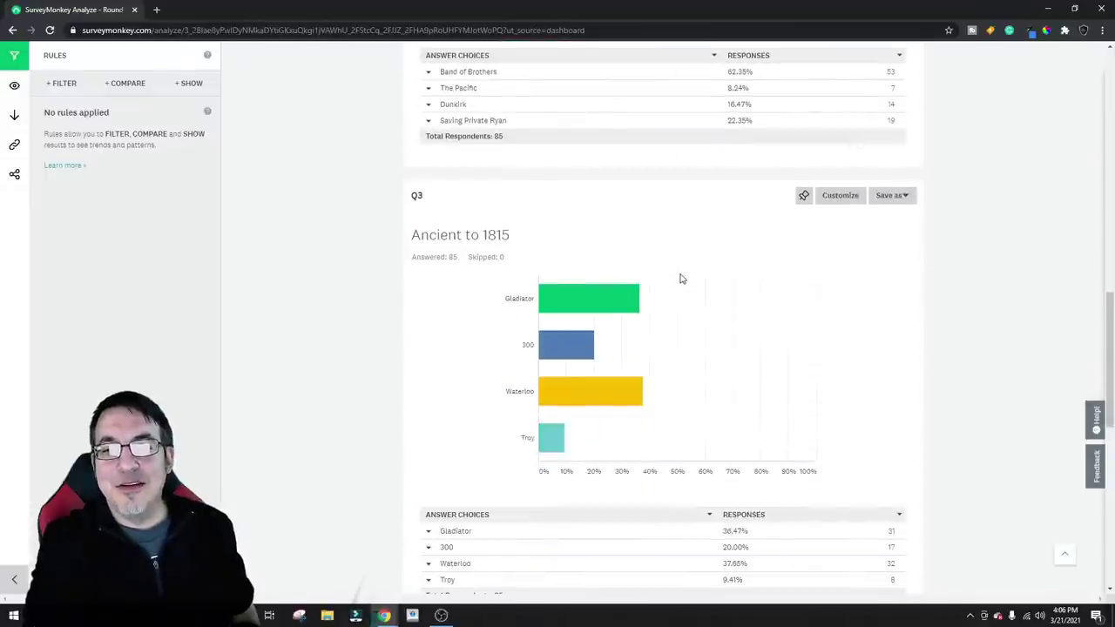
scroll(705, 285, "down", 4)
scroll(811, 310, "up", 2)
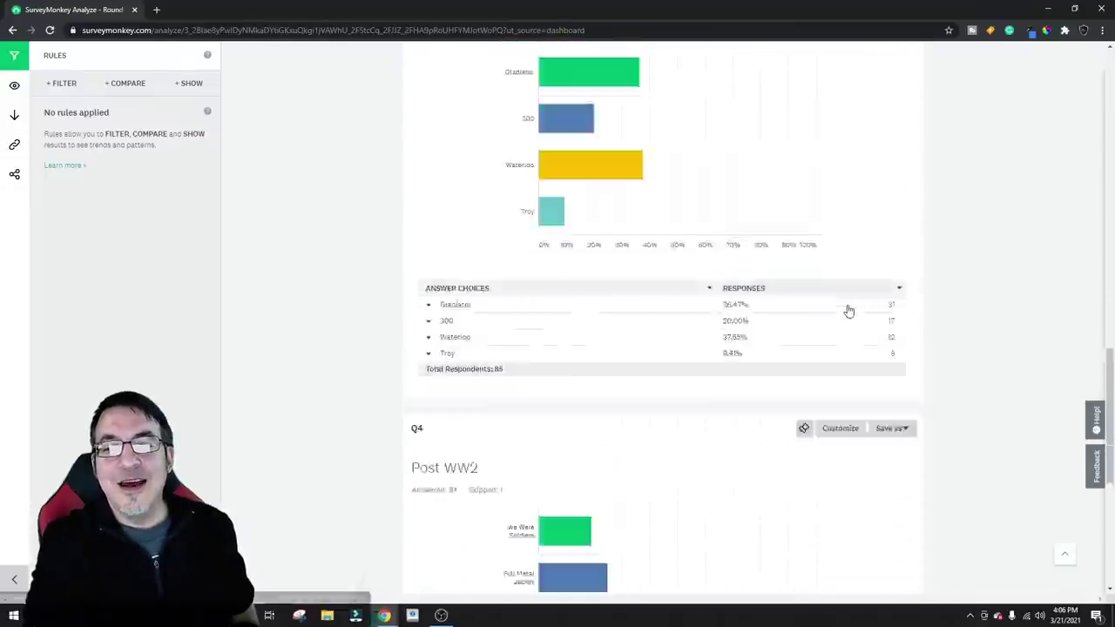
scroll(847, 309, "up", 10)
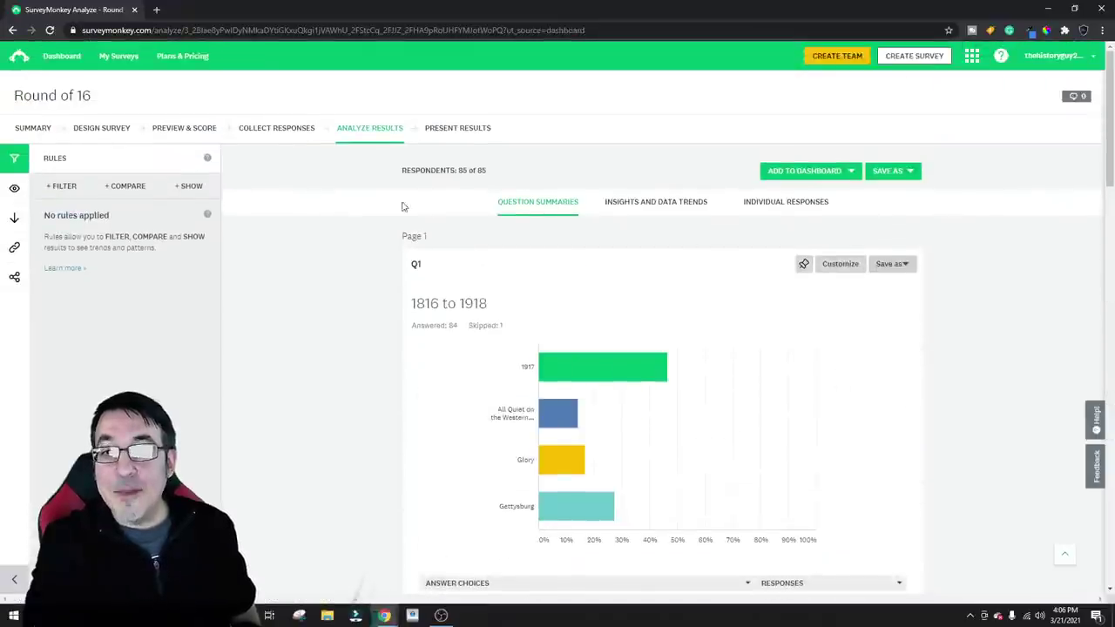
Leave the Round of 16 results and create a new survey from scratch named Winner
left_click(54, 57)
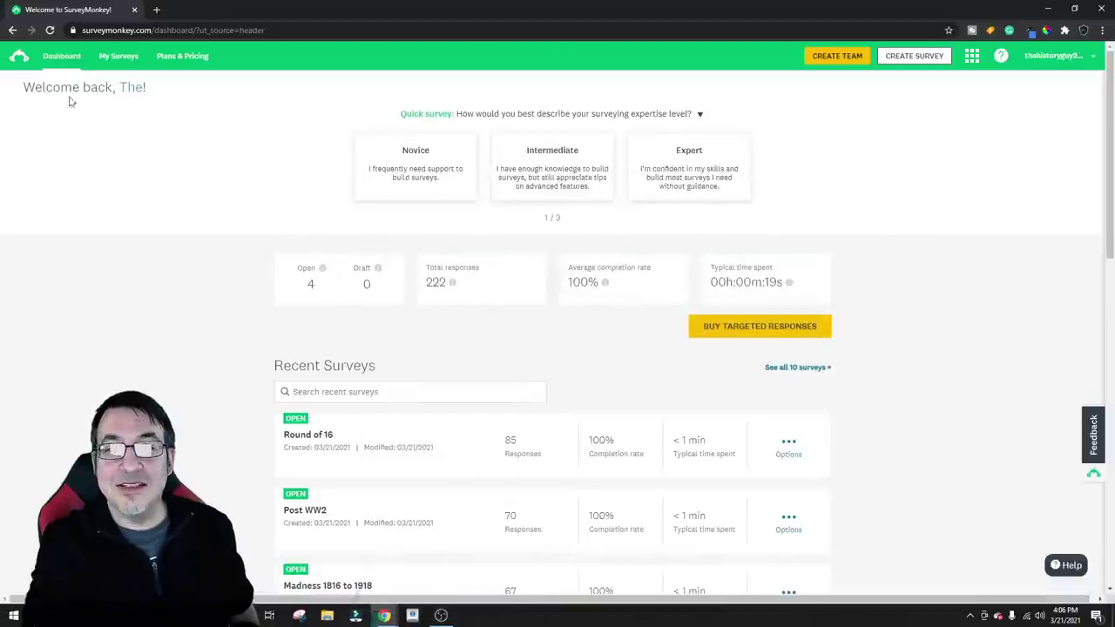
left_click(14, 57)
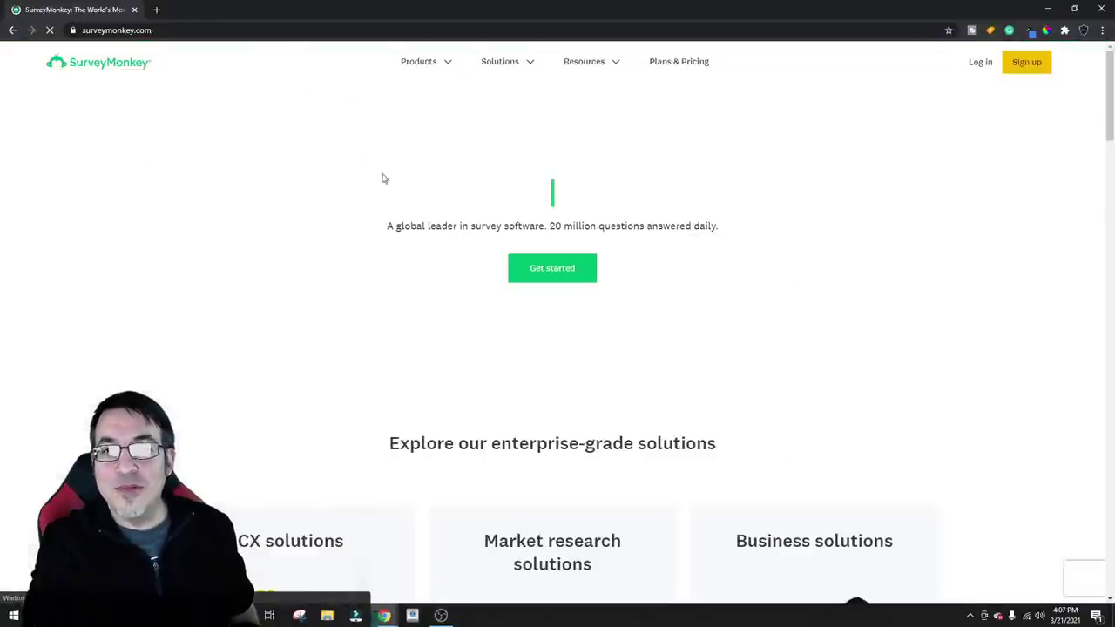
left_click(550, 258)
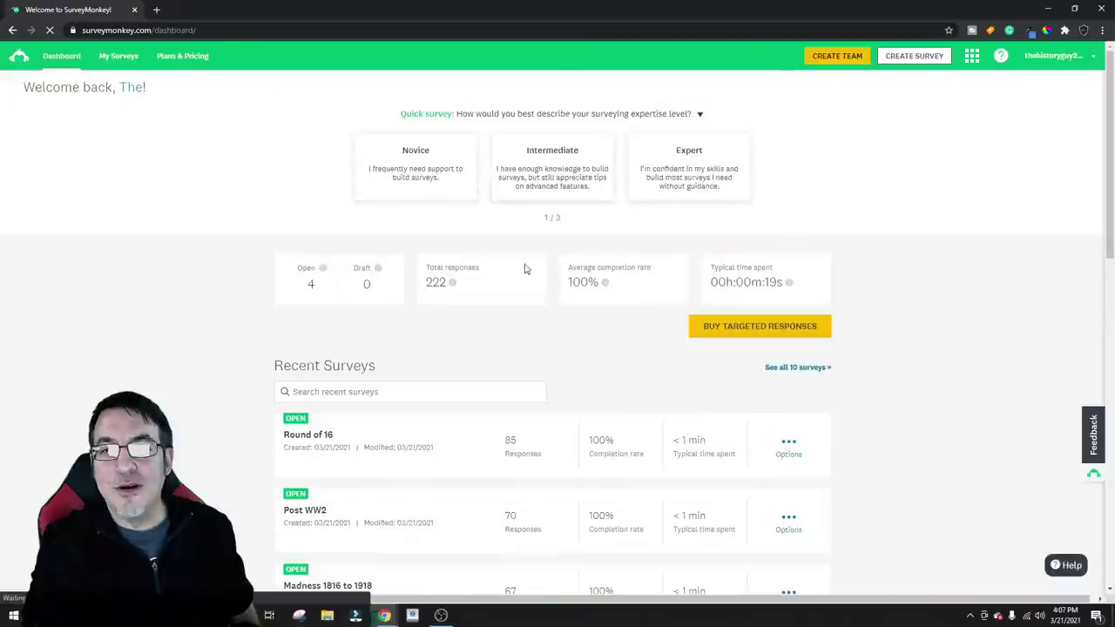
left_click(914, 56)
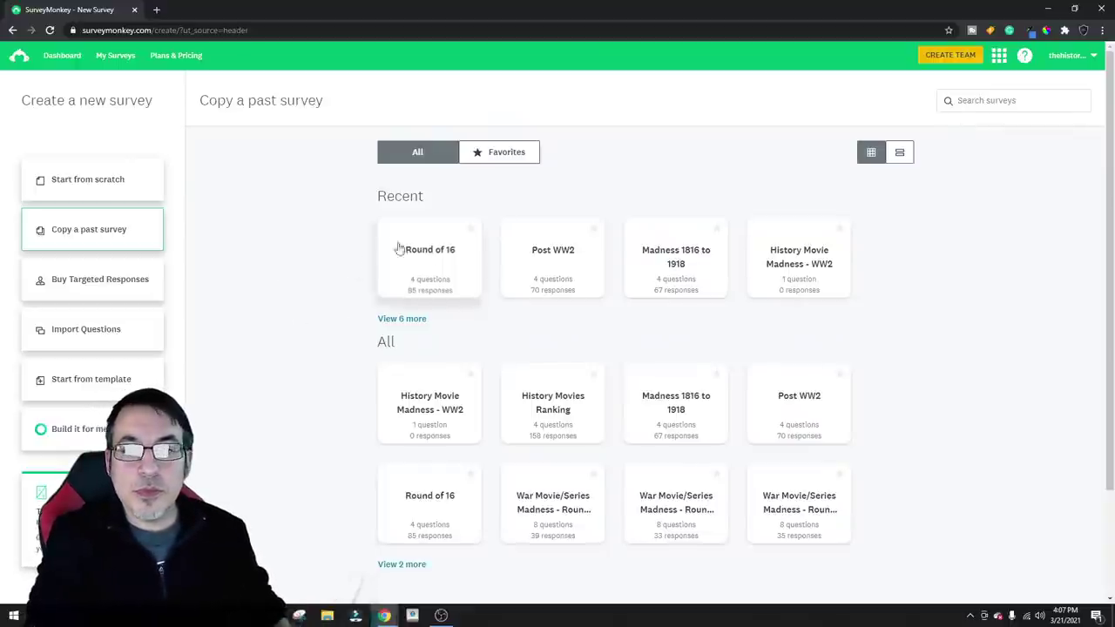
left_click(99, 185)
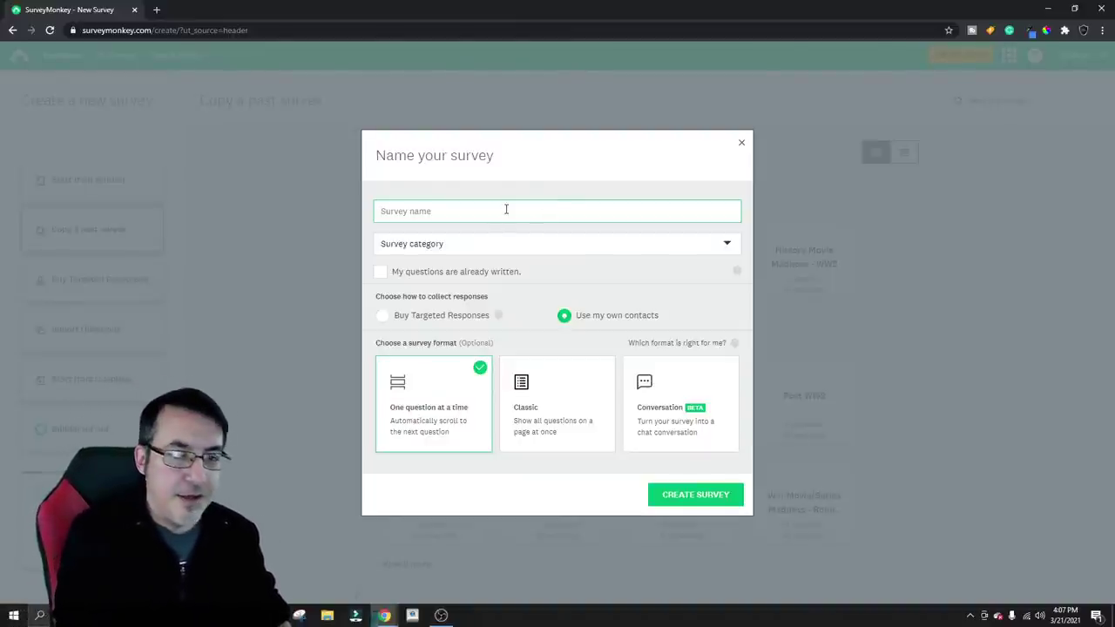
type("Winner")
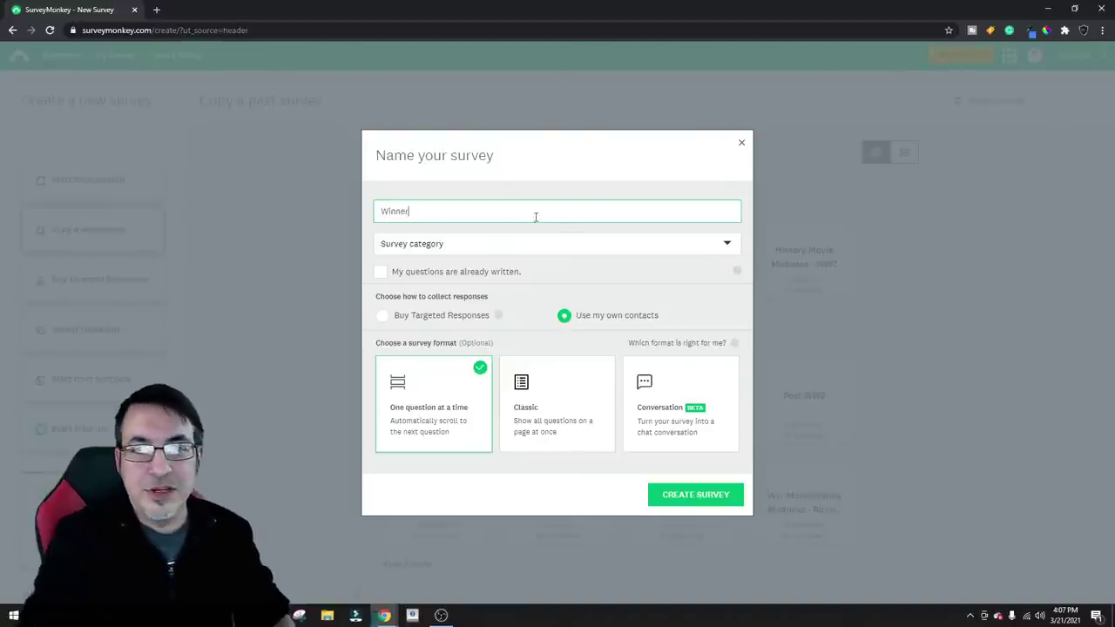
left_click(567, 242)
left_click(567, 241)
left_click(696, 494)
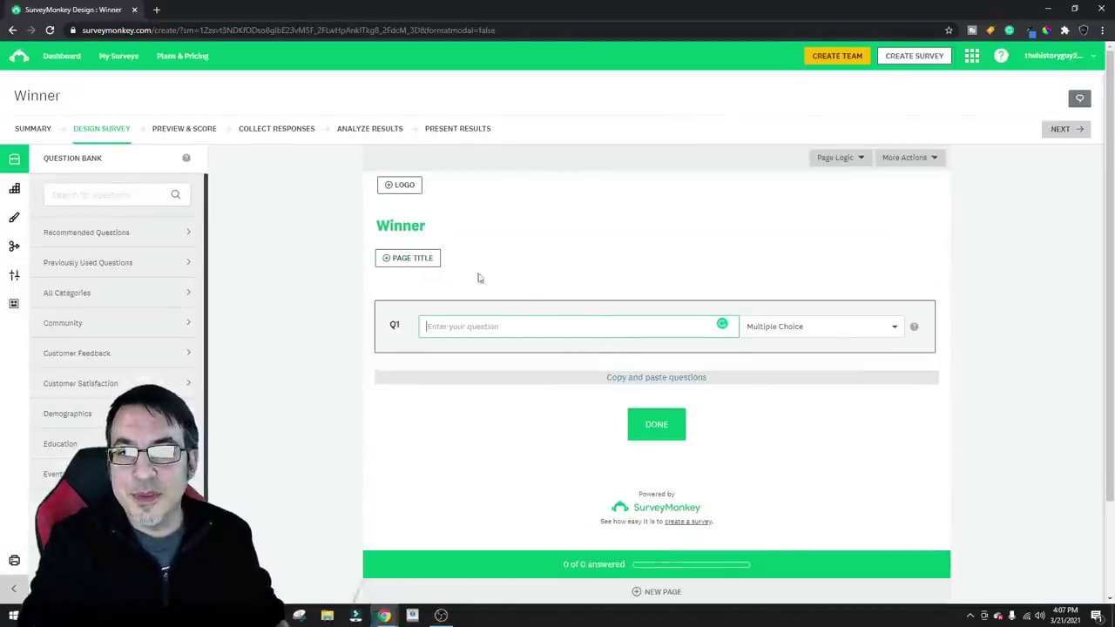
Make the first question of the Winner survey a Ranking question with the text "Winner?"
left_click(798, 328)
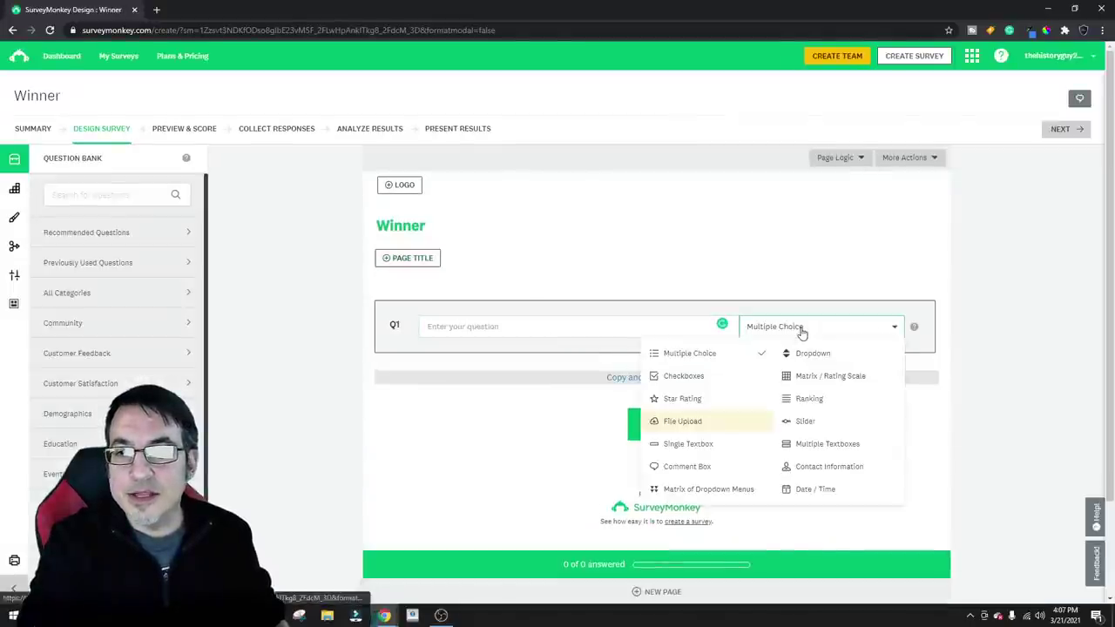
left_click(810, 399)
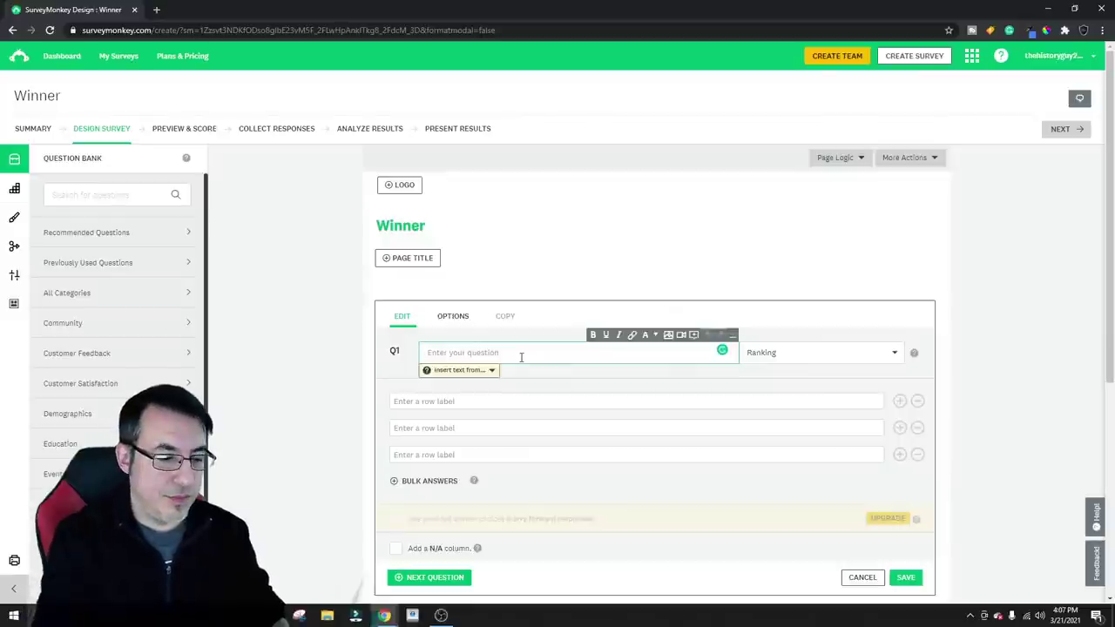
type("Winner?")
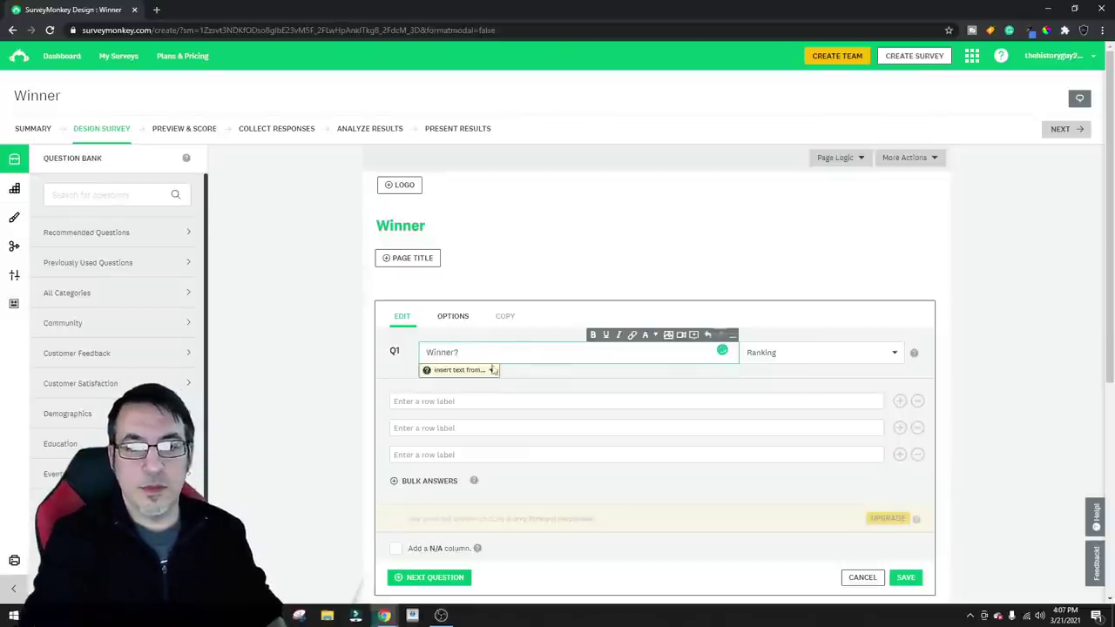
Enter Band of Brothers, 1917, Death of Stalin and Waterloo as the ranking choices and save the question
left_click(486, 401)
type("Band of")
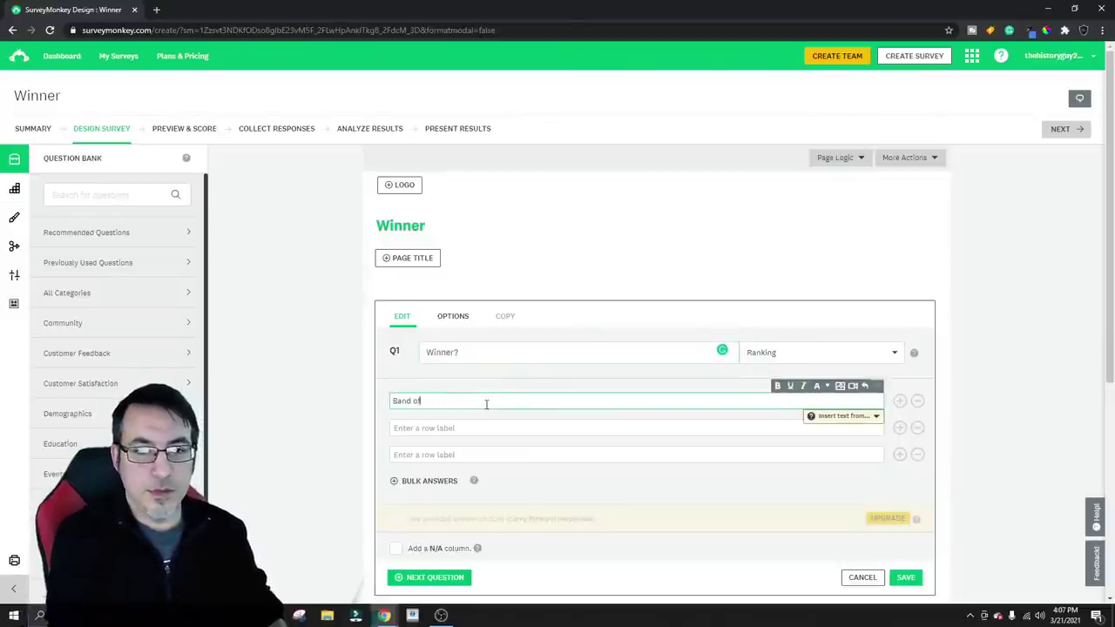
type(" Brothers")
left_click(454, 431)
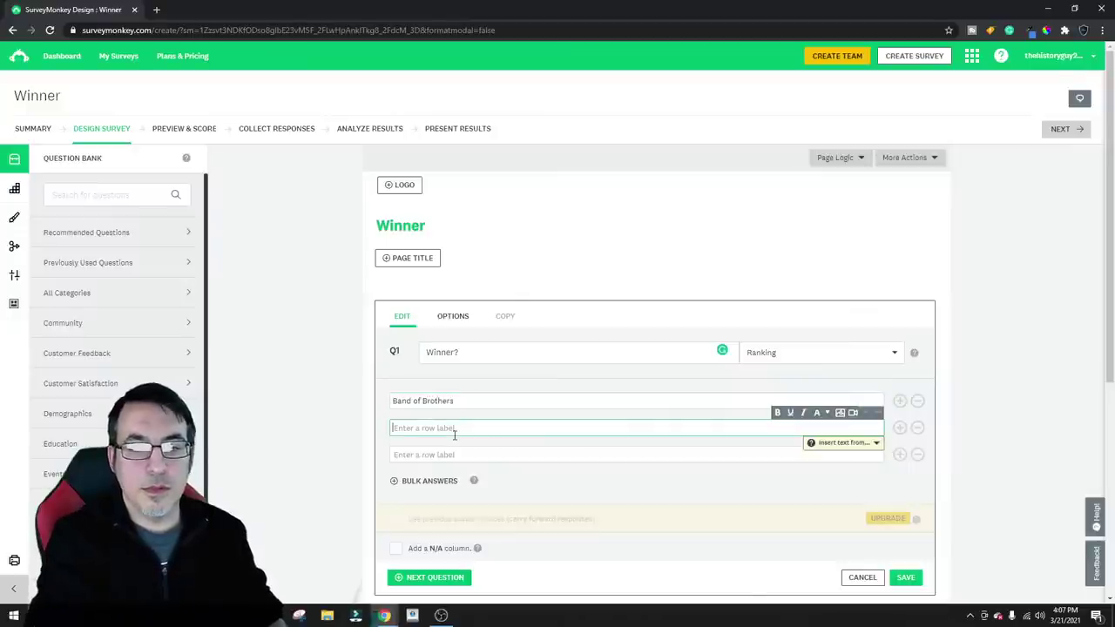
type("1917")
key("Return")
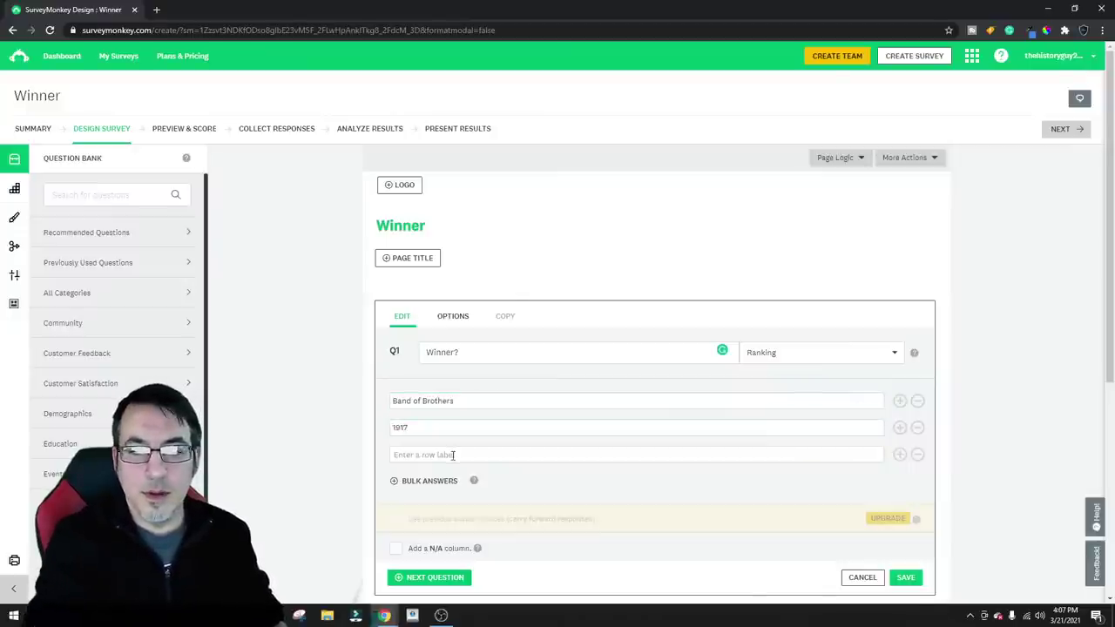
type("De")
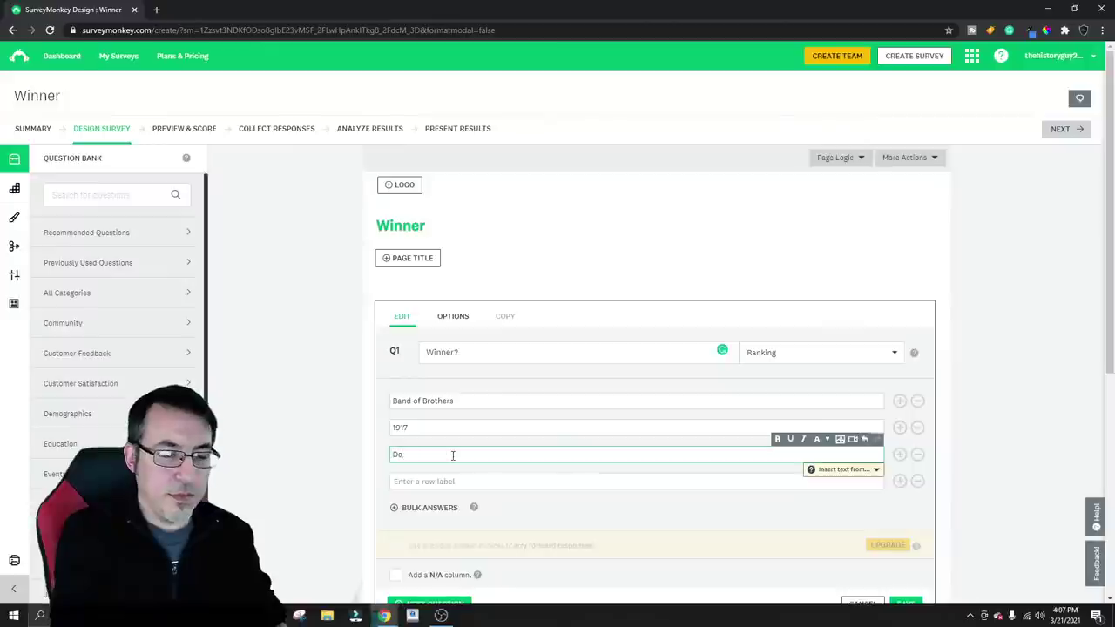
type("ath of Stalin")
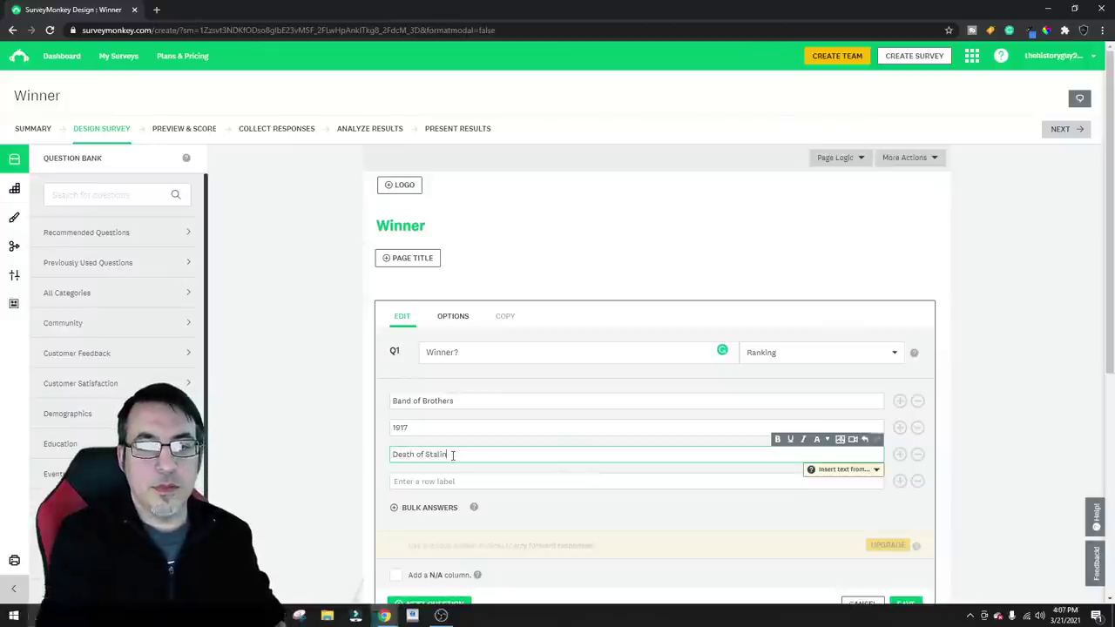
key("Return")
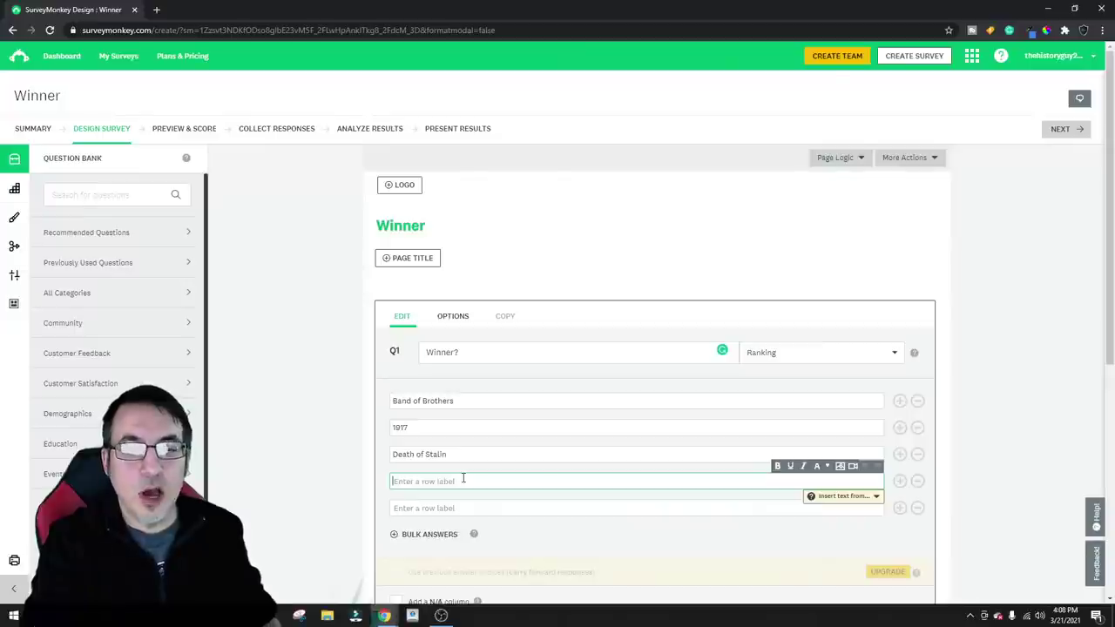
type("Waterloo")
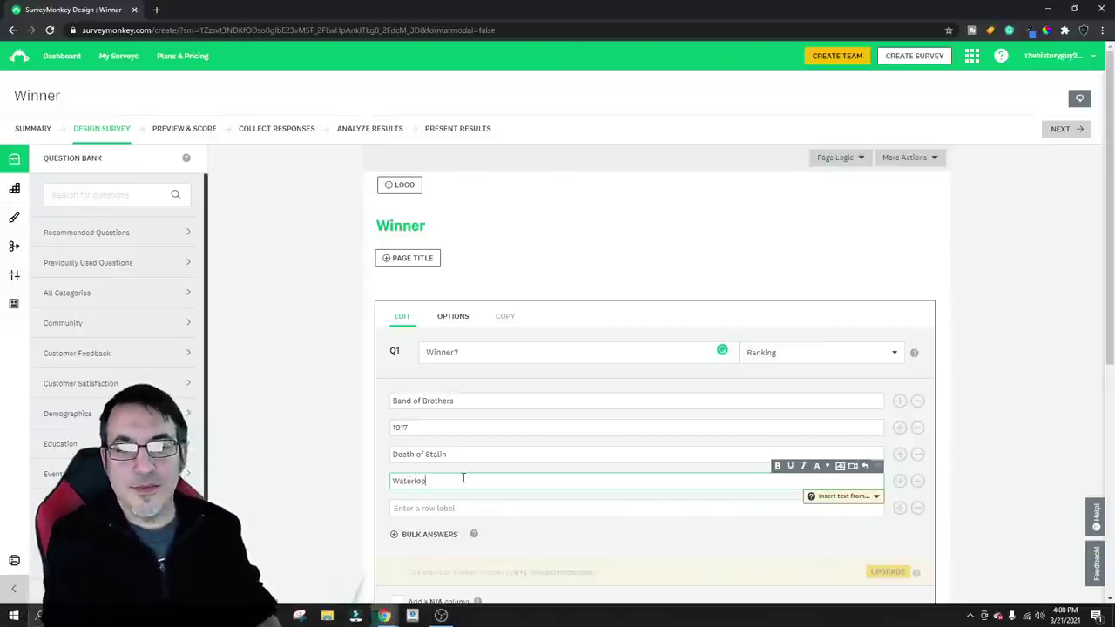
scroll(503, 433, "down", 1)
scroll(502, 433, "down", 2)
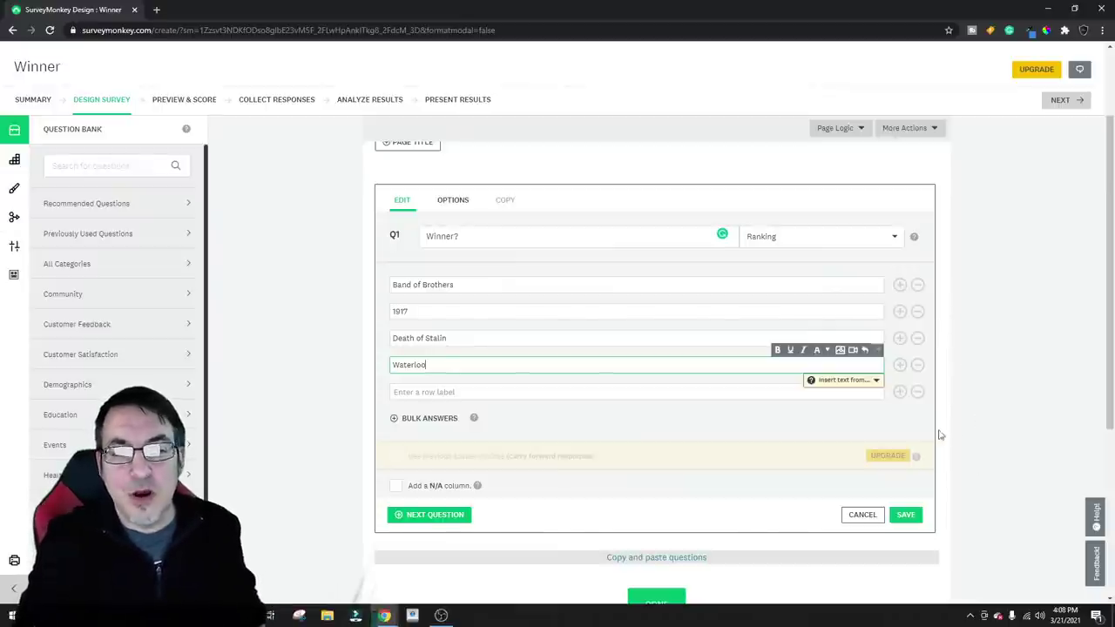
left_click(907, 515)
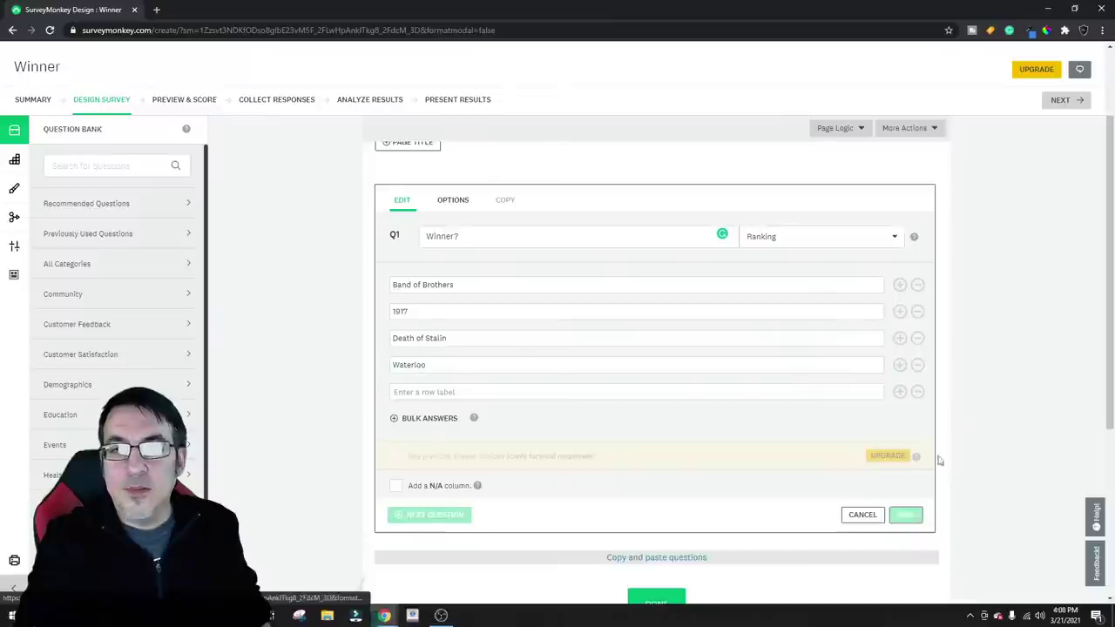
Look over the saved ranking question and continue to the survey's preview
scroll(854, 366, "up", 2)
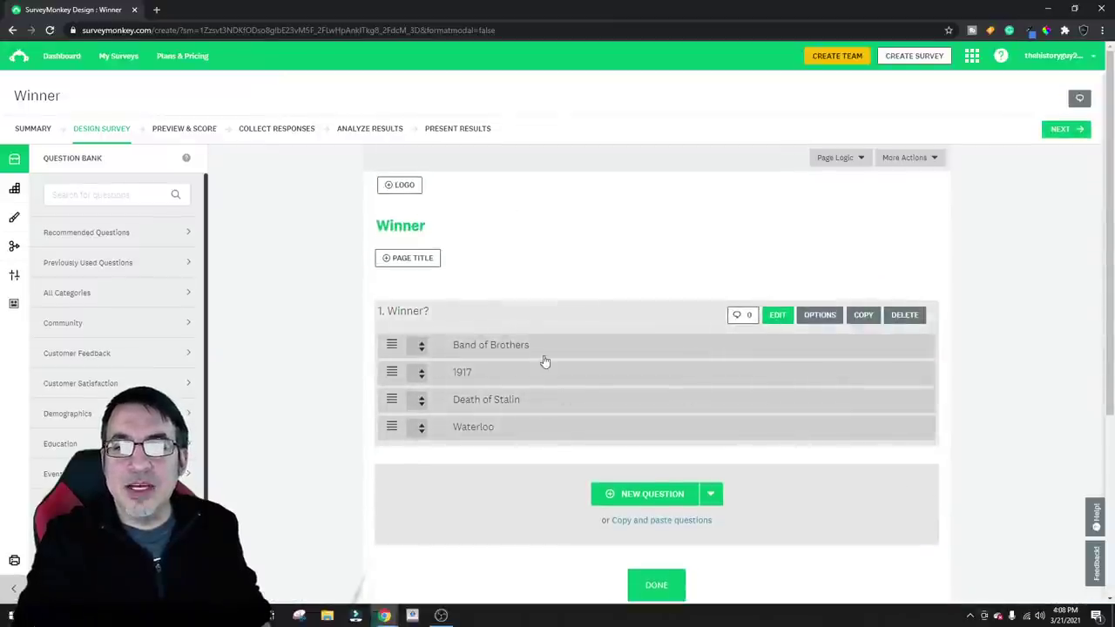
left_click(391, 350)
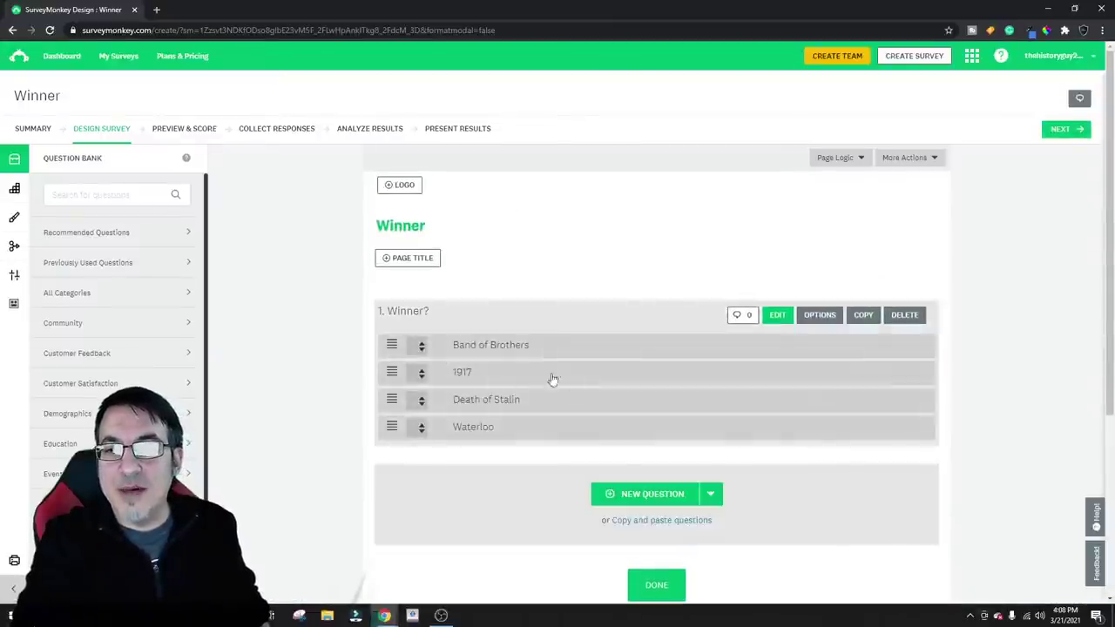
scroll(670, 520, "down", 2)
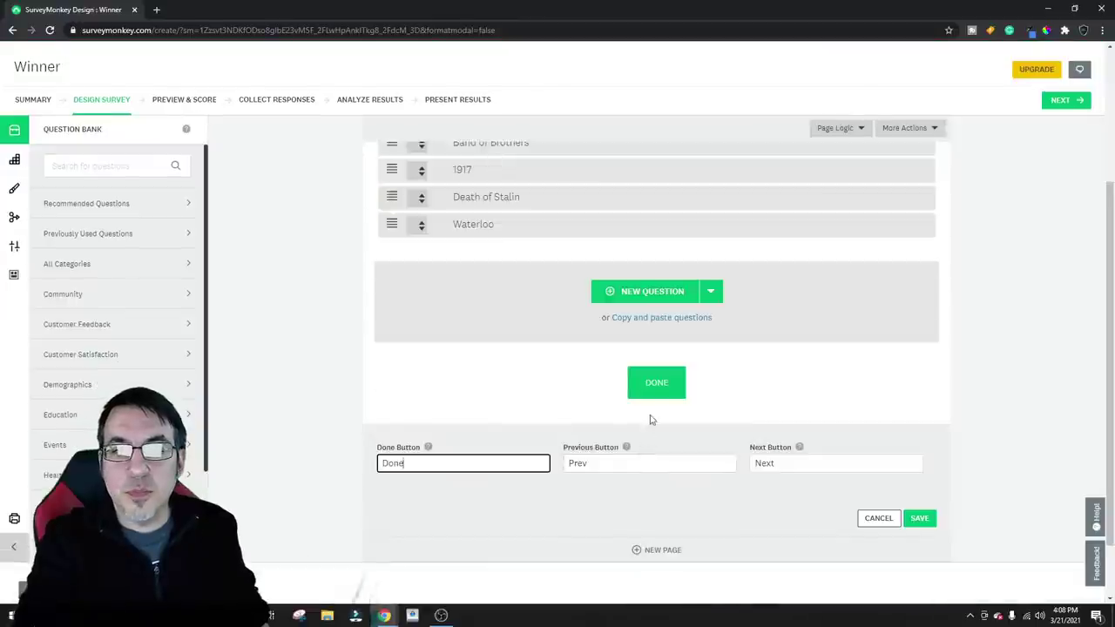
scroll(480, 323, "up", 1)
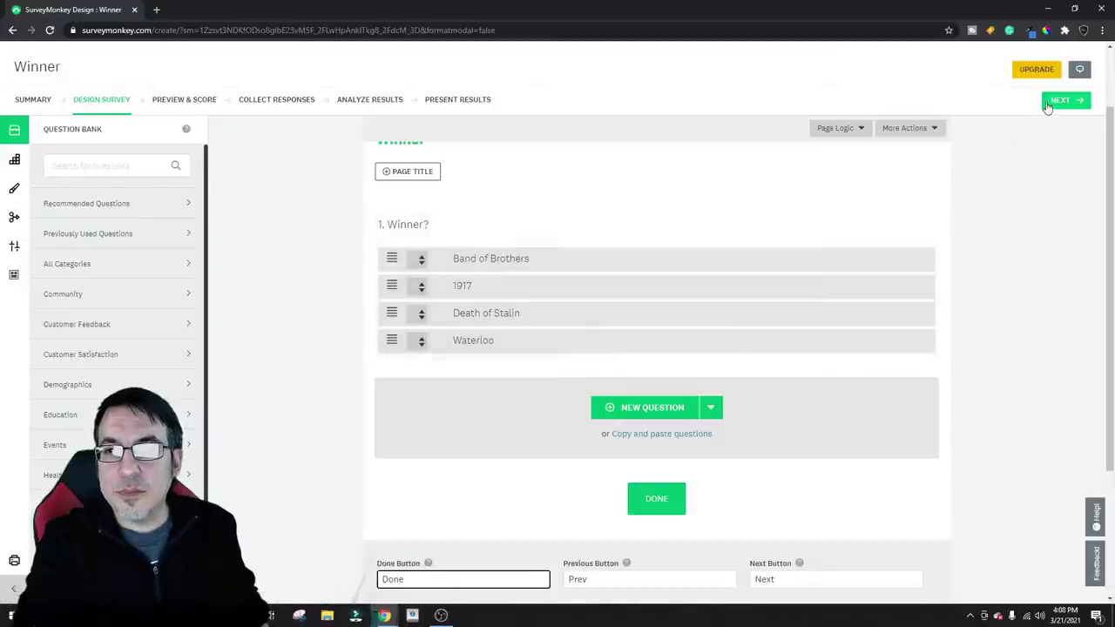
left_click(1059, 101)
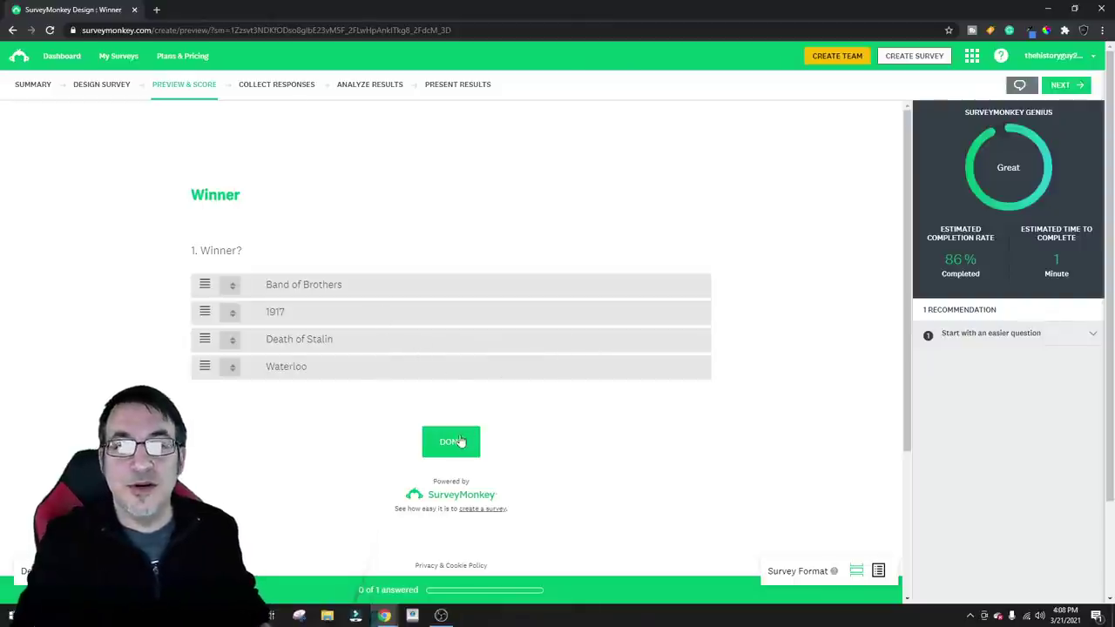
Create a shareable web link for collecting responses to the Winner survey and copy its address
left_click(277, 84)
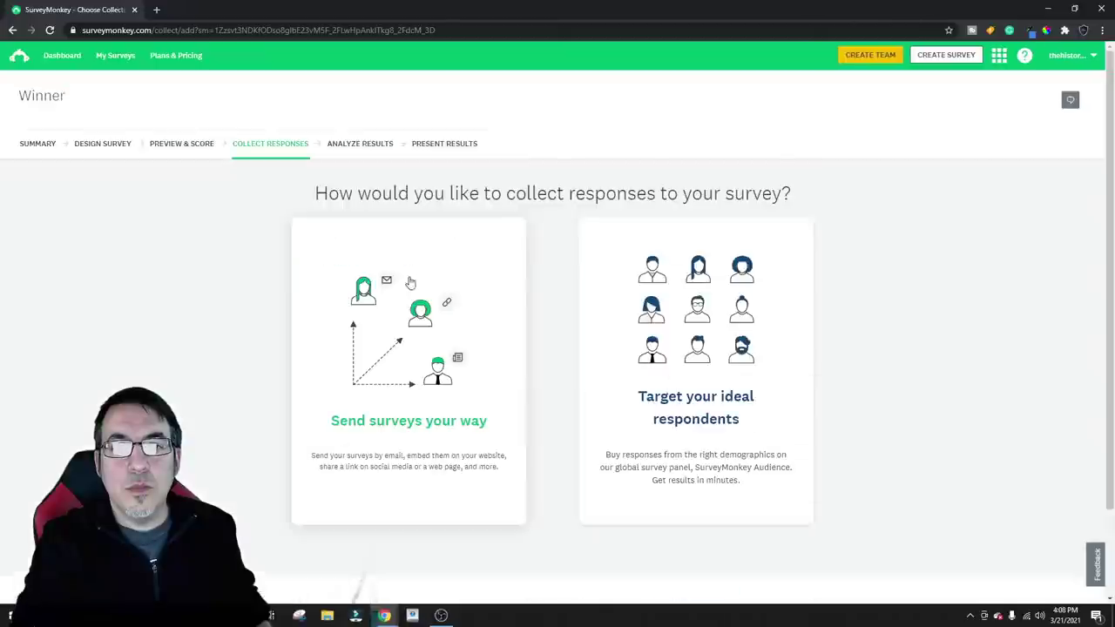
left_click(413, 288)
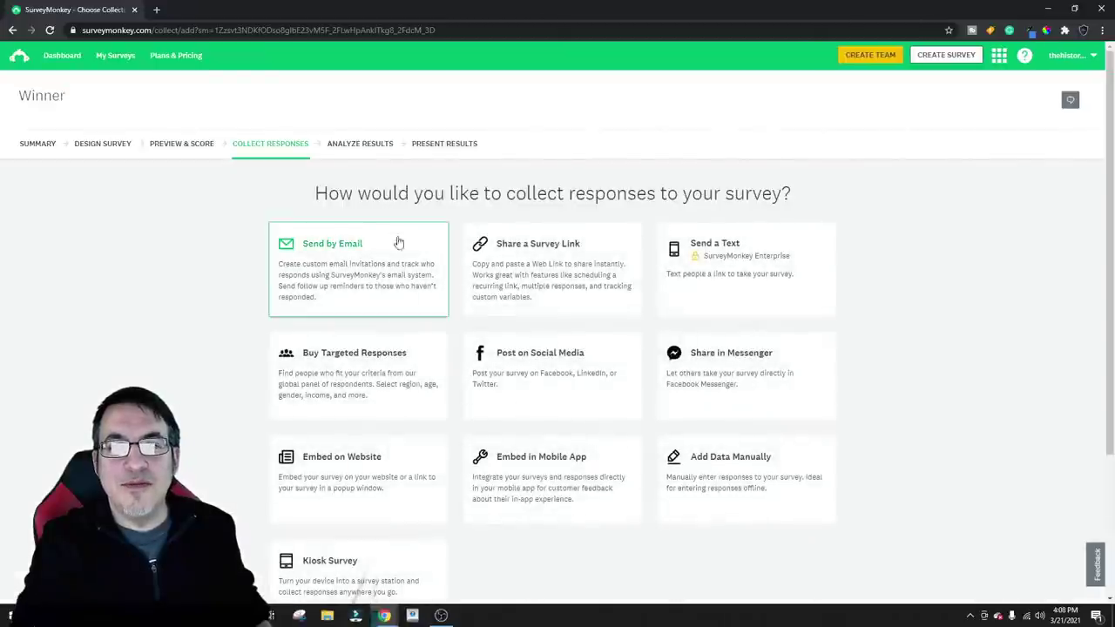
left_click(527, 267)
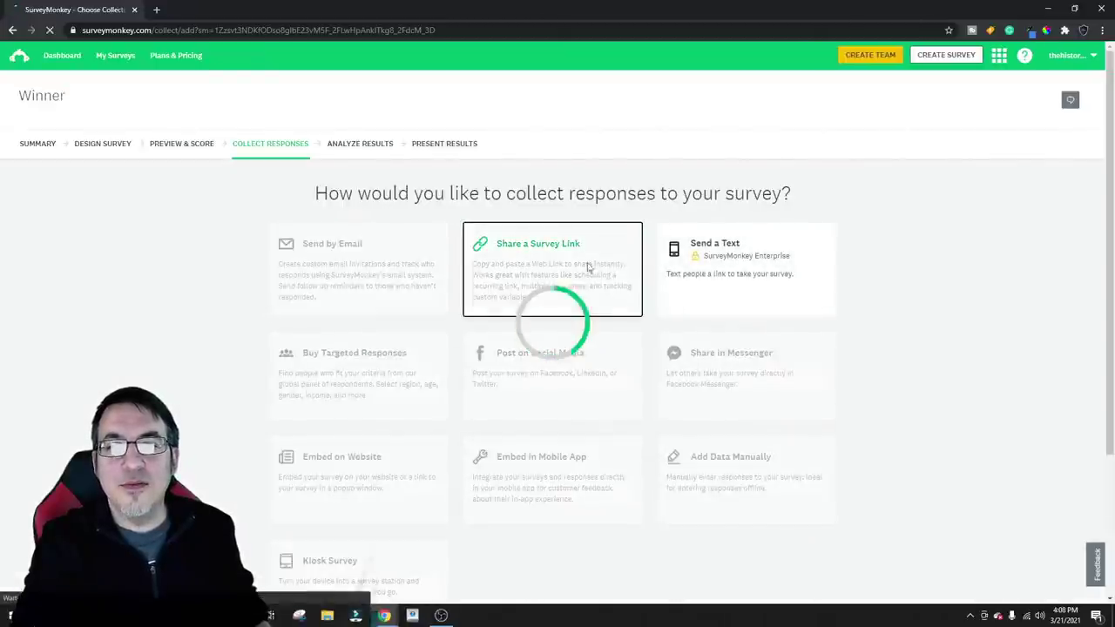
left_click(803, 252)
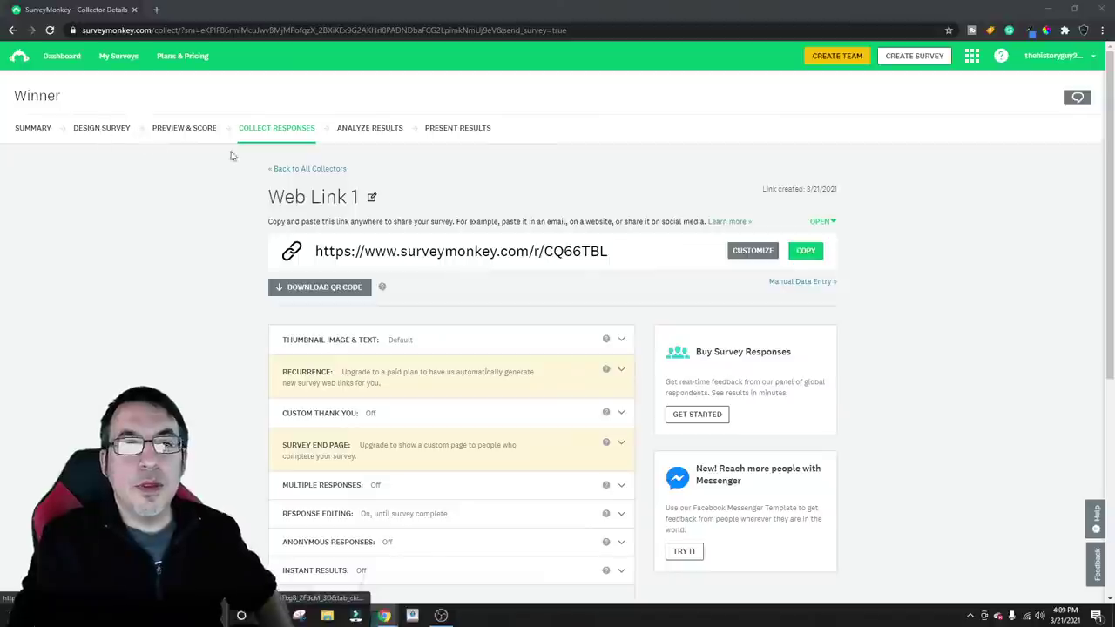
Open the copied survey link in a new browser tab
left_click(162, 10)
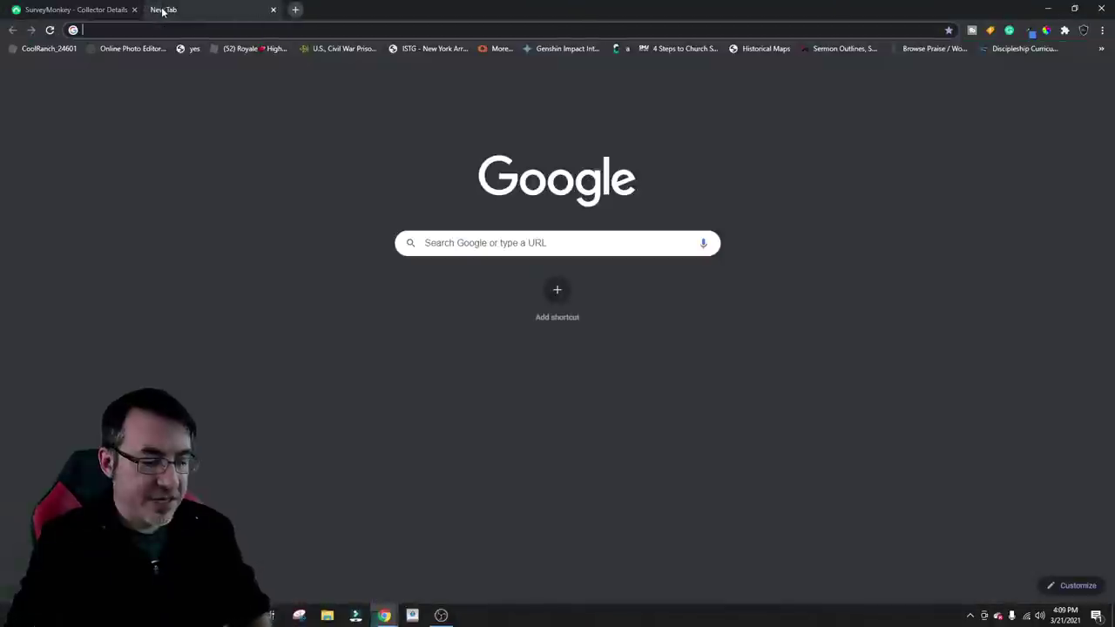
key("ctrl+v")
key("Return")
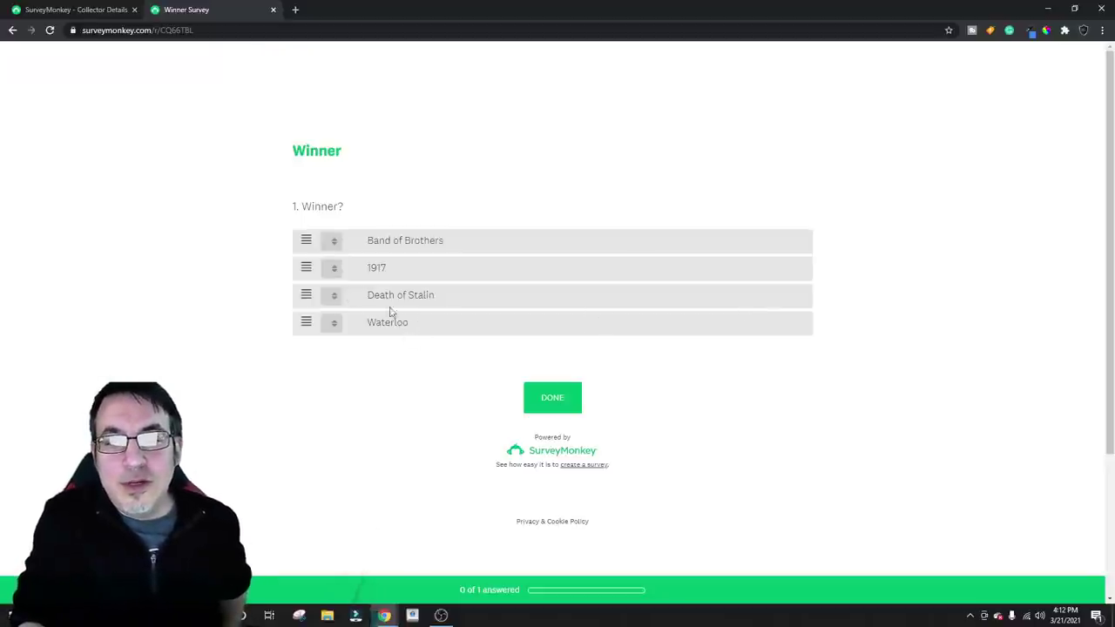
Rank the movies Band of Brothers, Waterloo, Death of Stalin, 1917 in that order and submit the survey response
left_click_drag(304, 266, 311, 325)
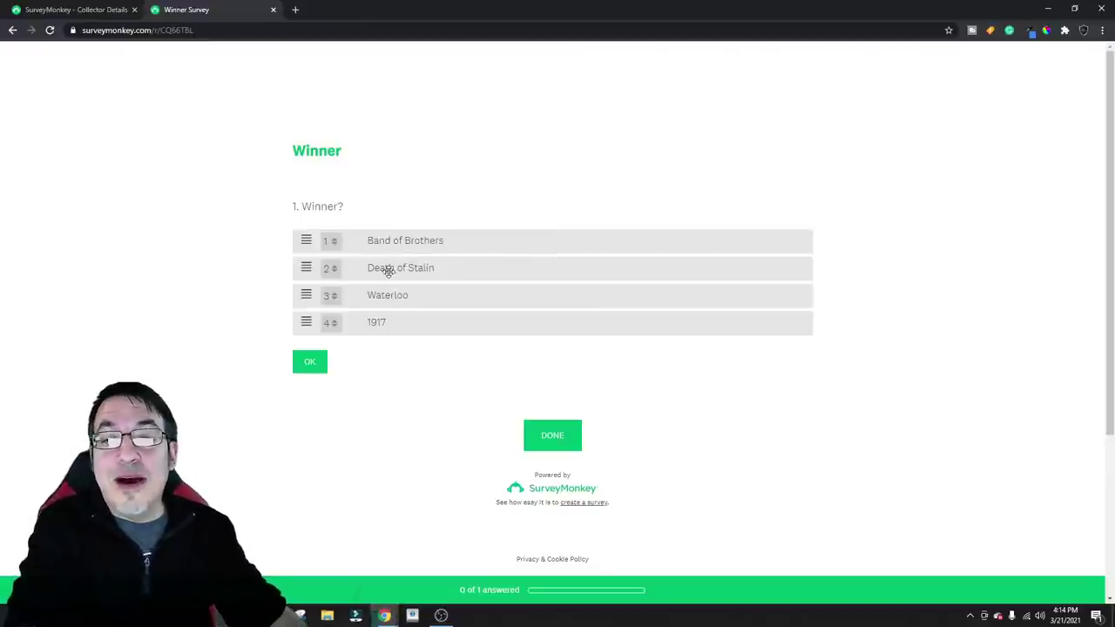
left_click_drag(322, 275, 306, 295)
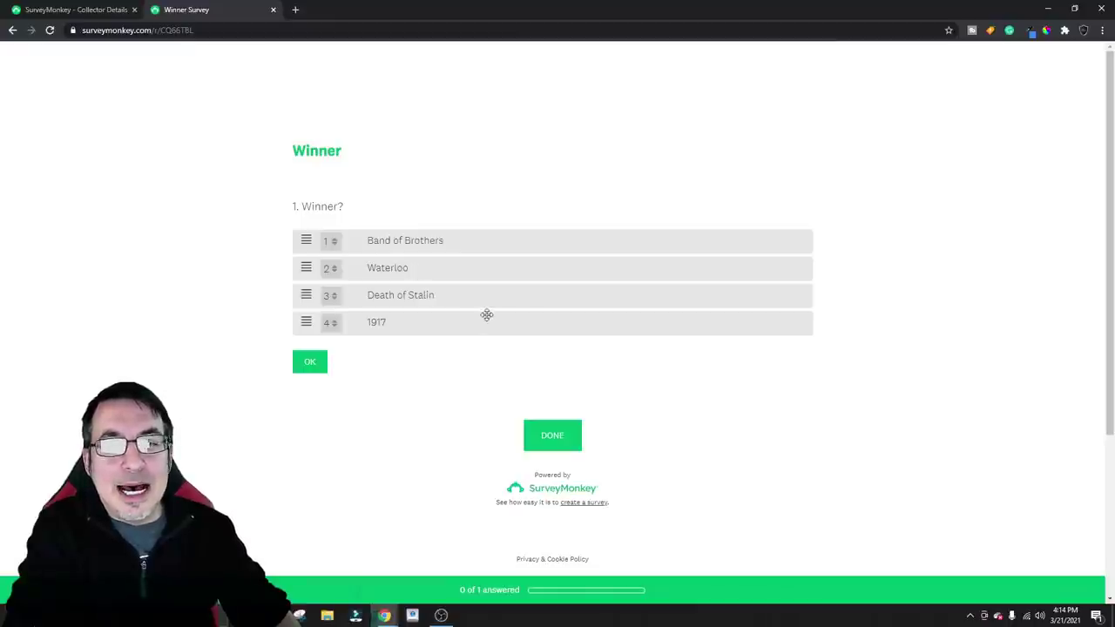
left_click(307, 364)
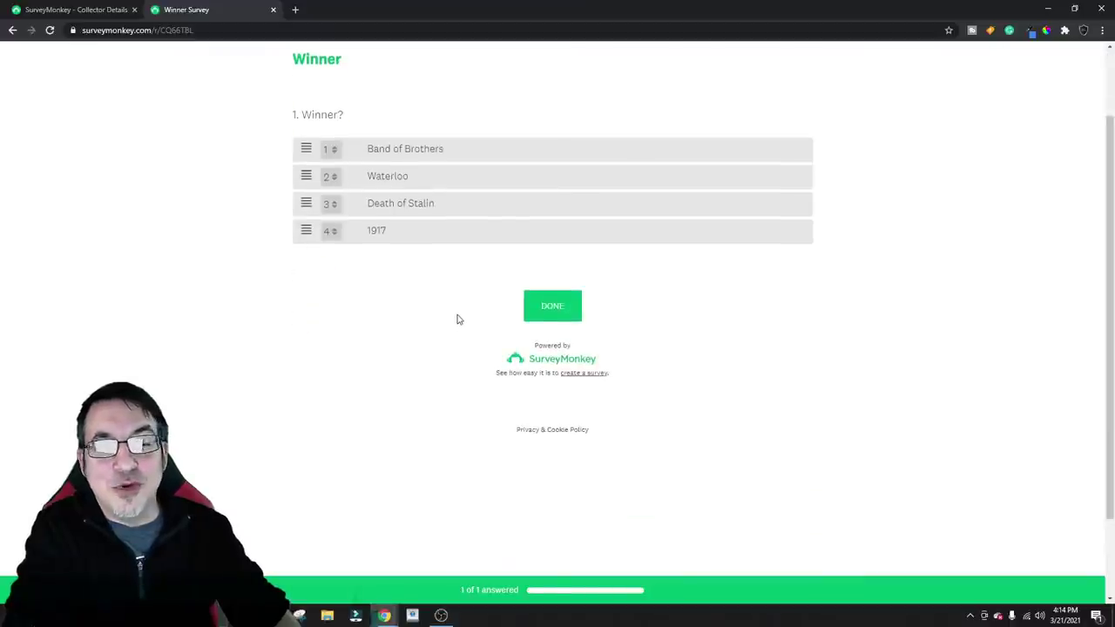
left_click(551, 311)
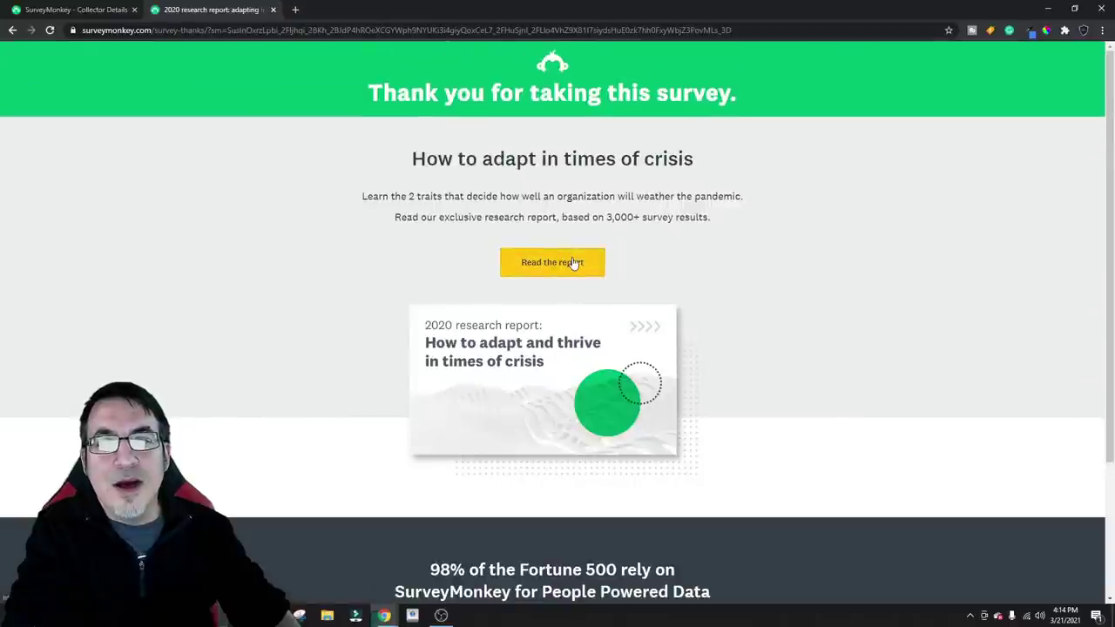
Return to the Winner survey's results, examine the ranking chart and score table, and dismiss the feedback prompt
left_click(83, 10)
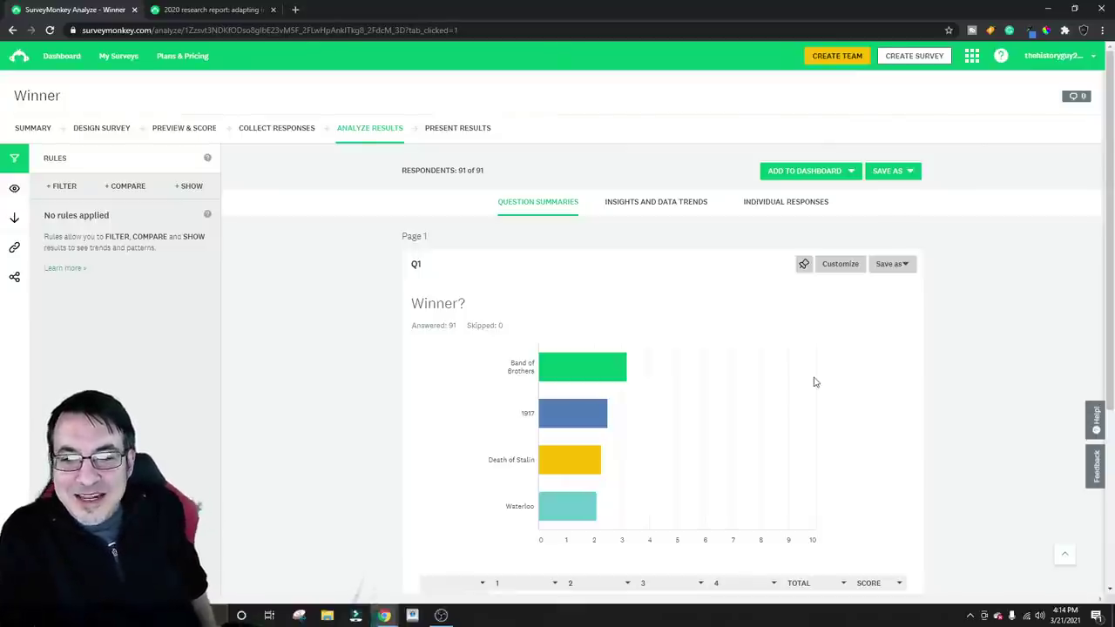
scroll(767, 378, "down", 3)
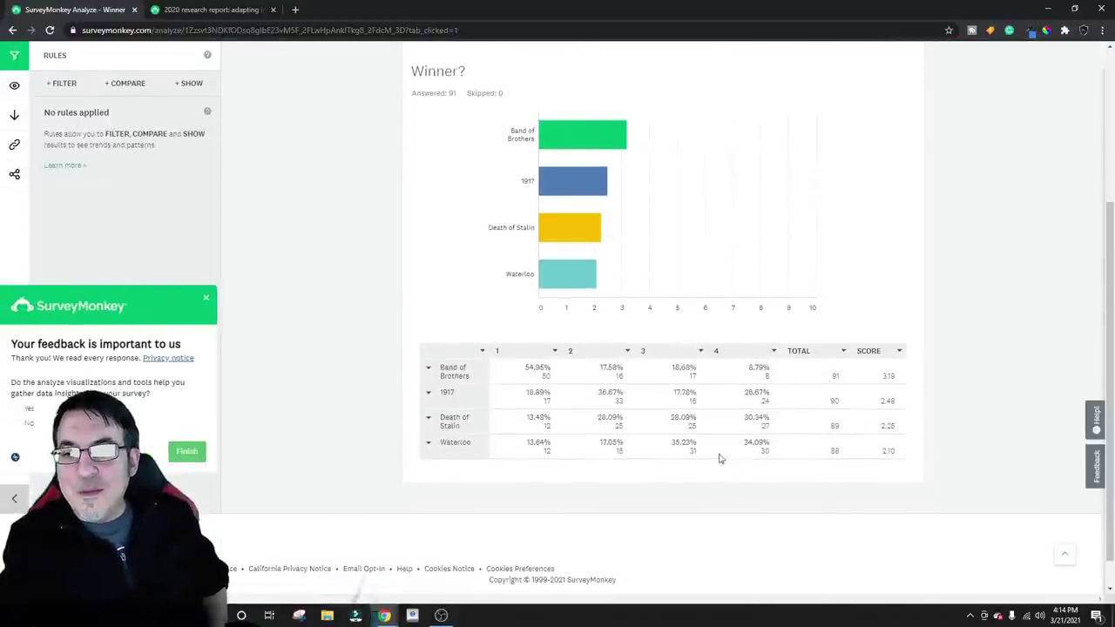
left_click(207, 298)
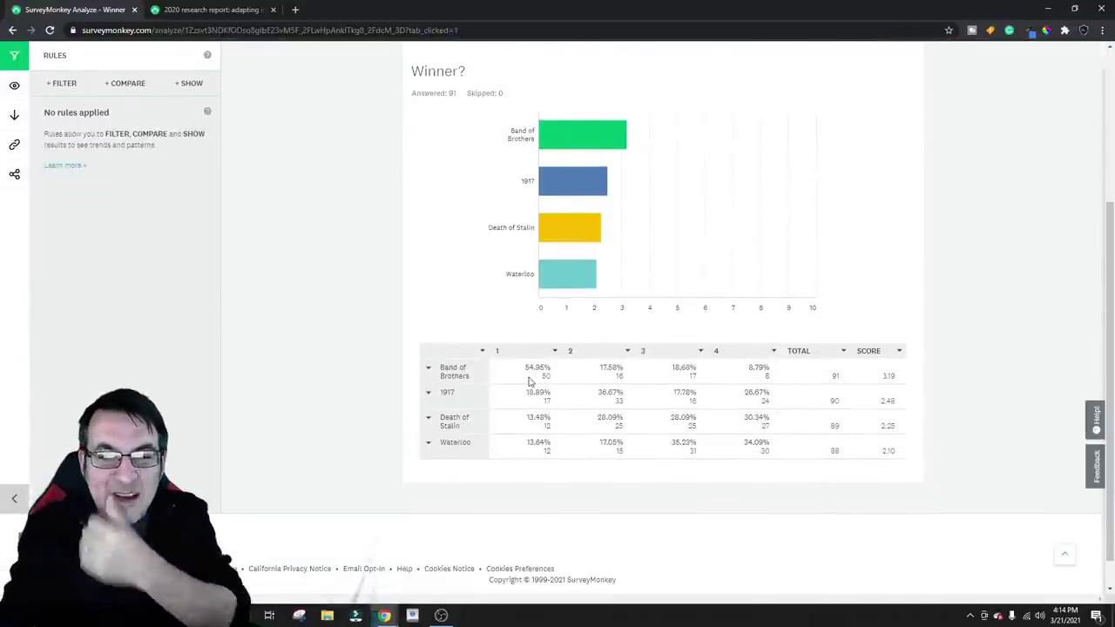